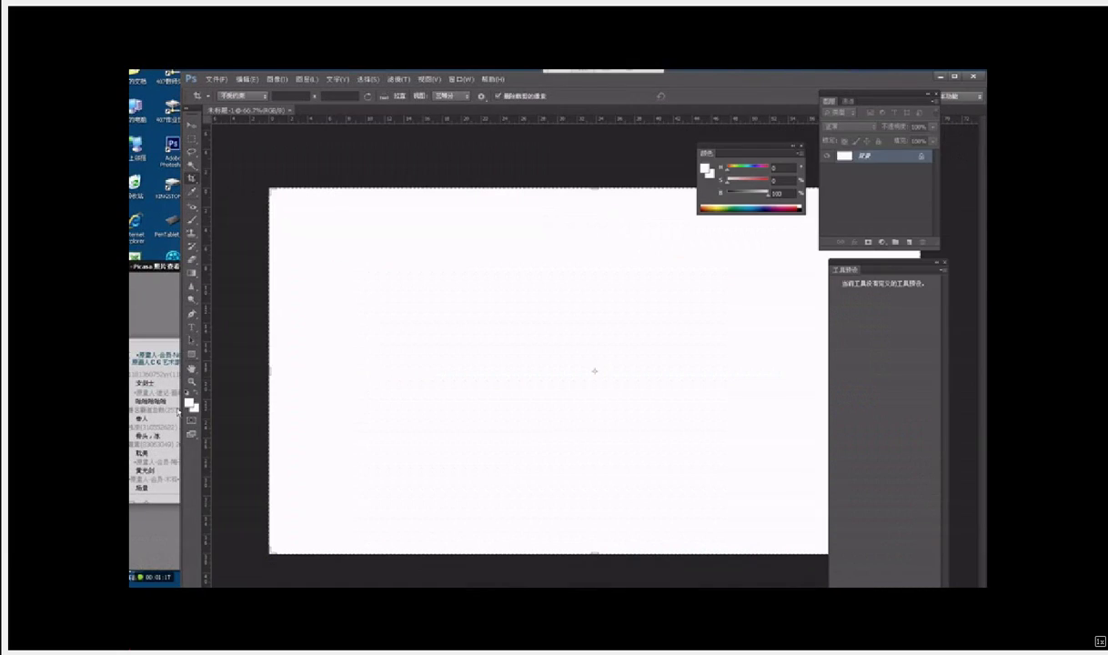
key("ctrl+apostrophe")
left_click(457, 160)
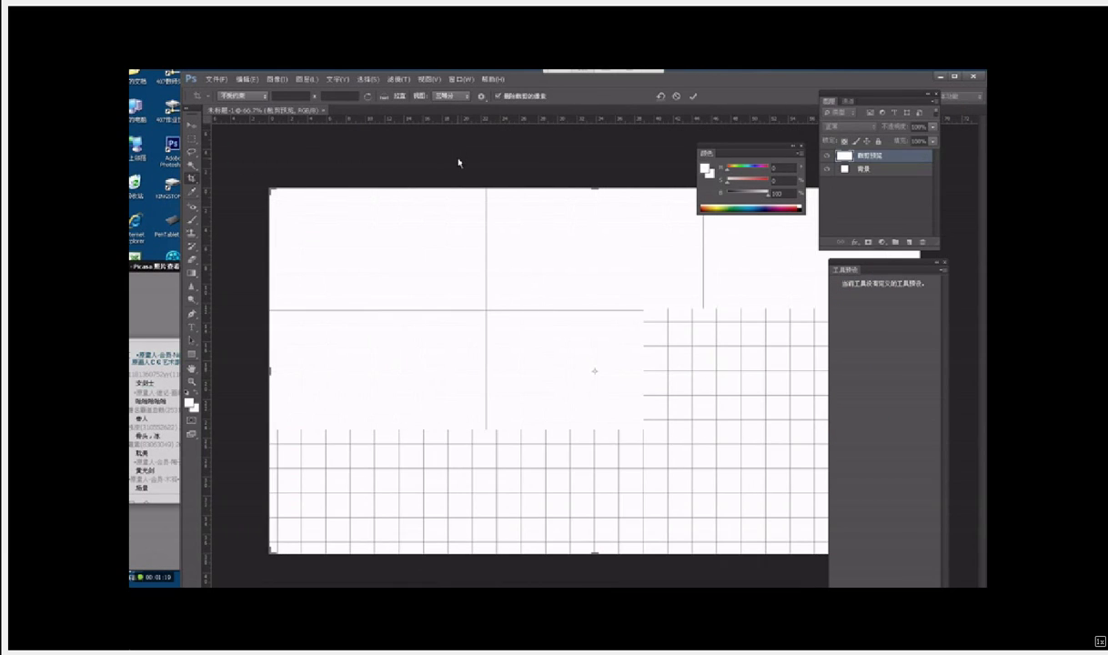
key("Return")
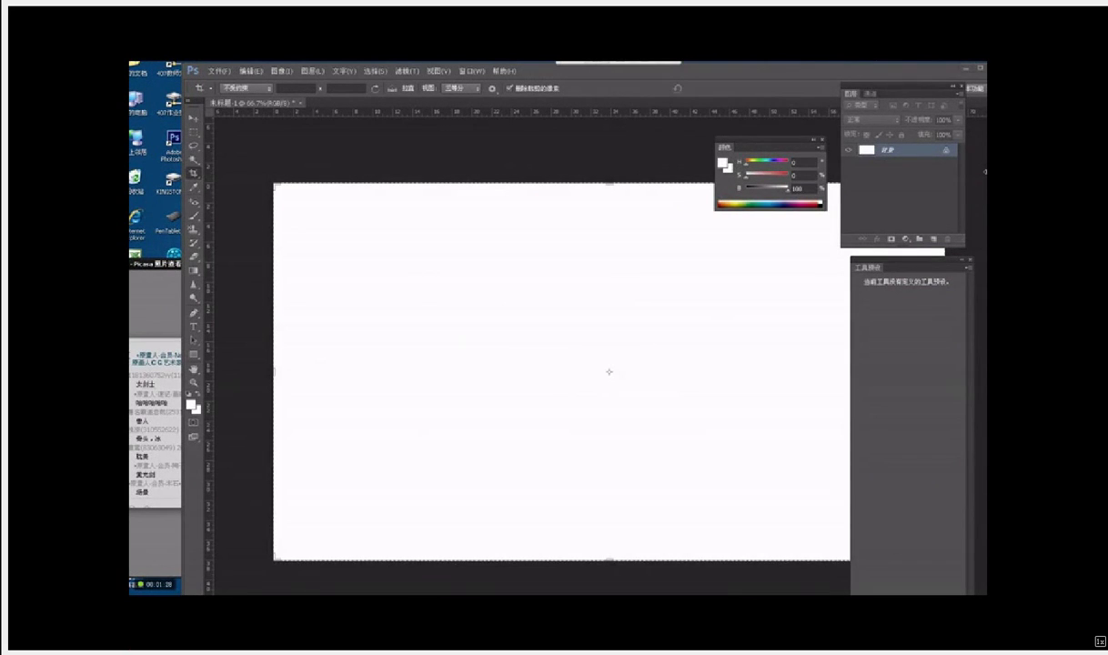
left_click_drag(986, 171, 979, 167)
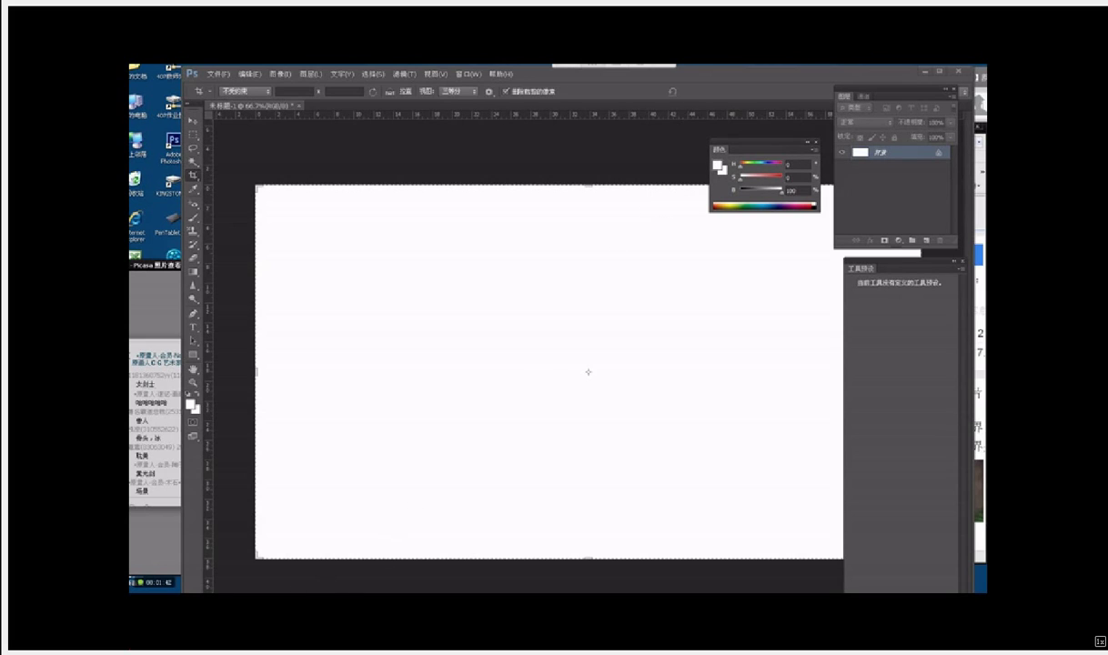
Step: Switch to the web browser and search Baidu Images for 拥抱
key("alt+Tab")
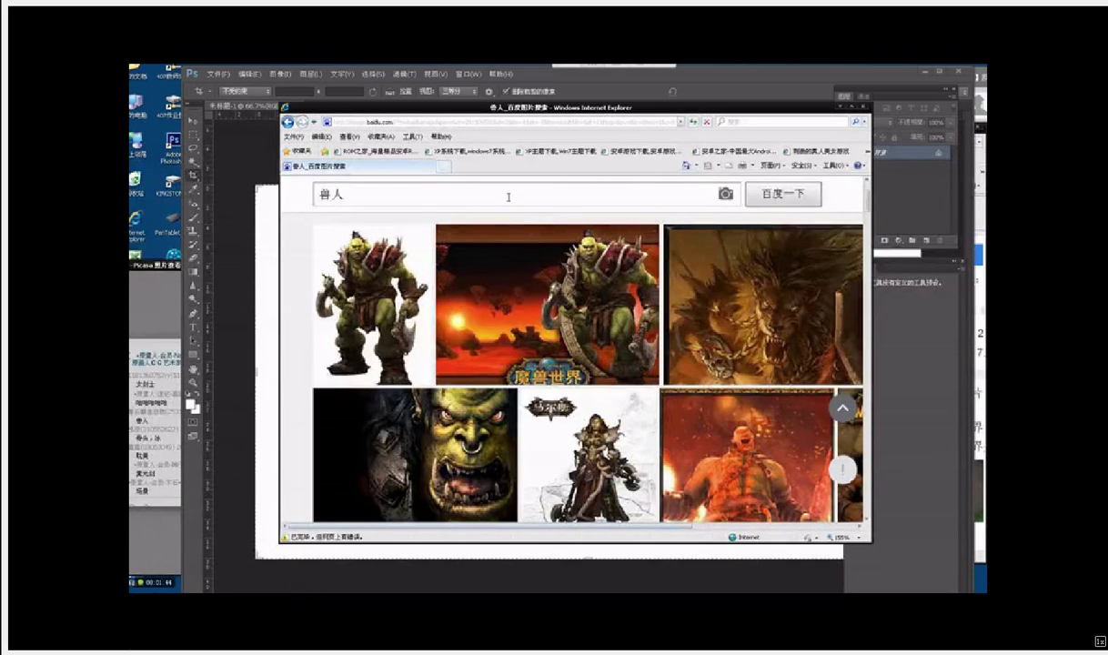
left_click_drag(507, 197, 232, 220)
type("upm")
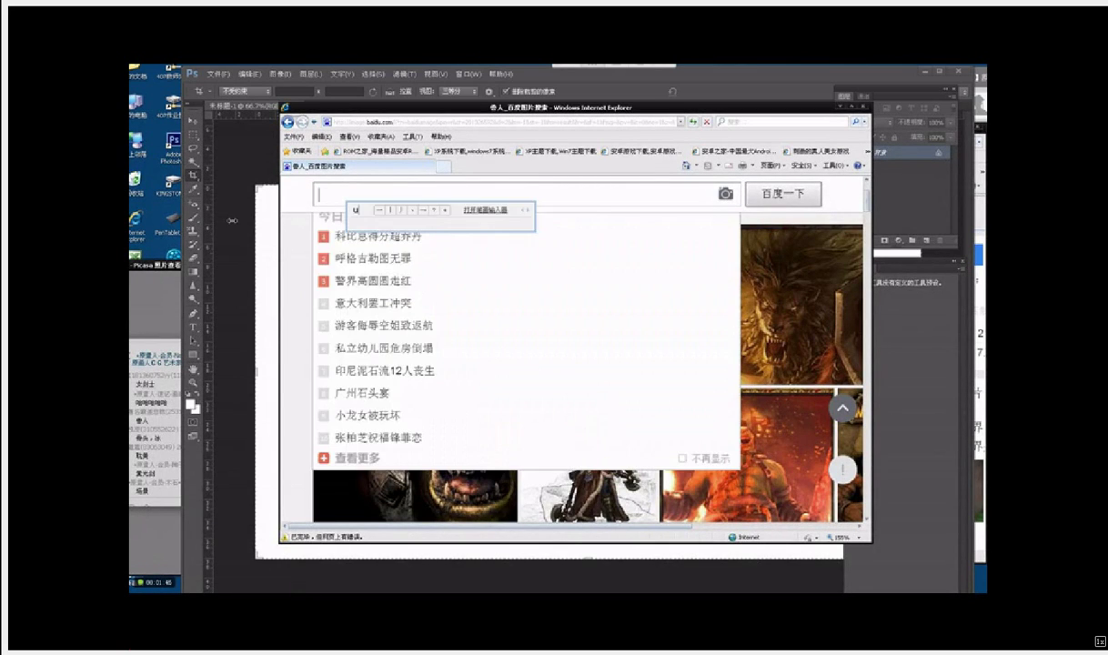
key("BackSpace")
key("BackSpace")
key("BackSpace")
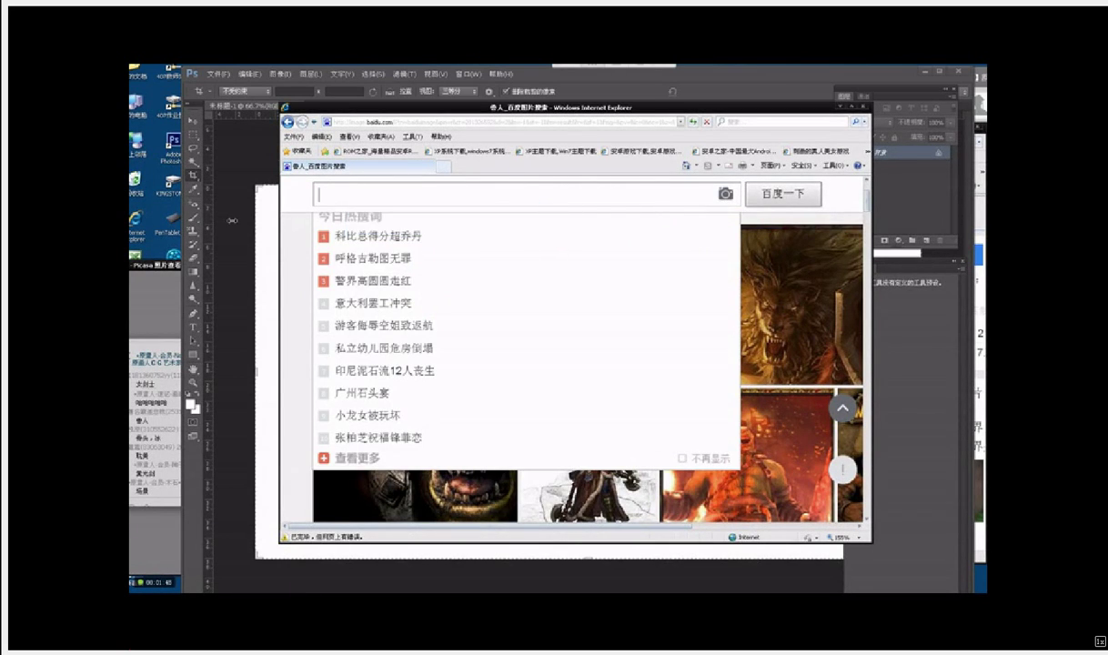
type("yongbao")
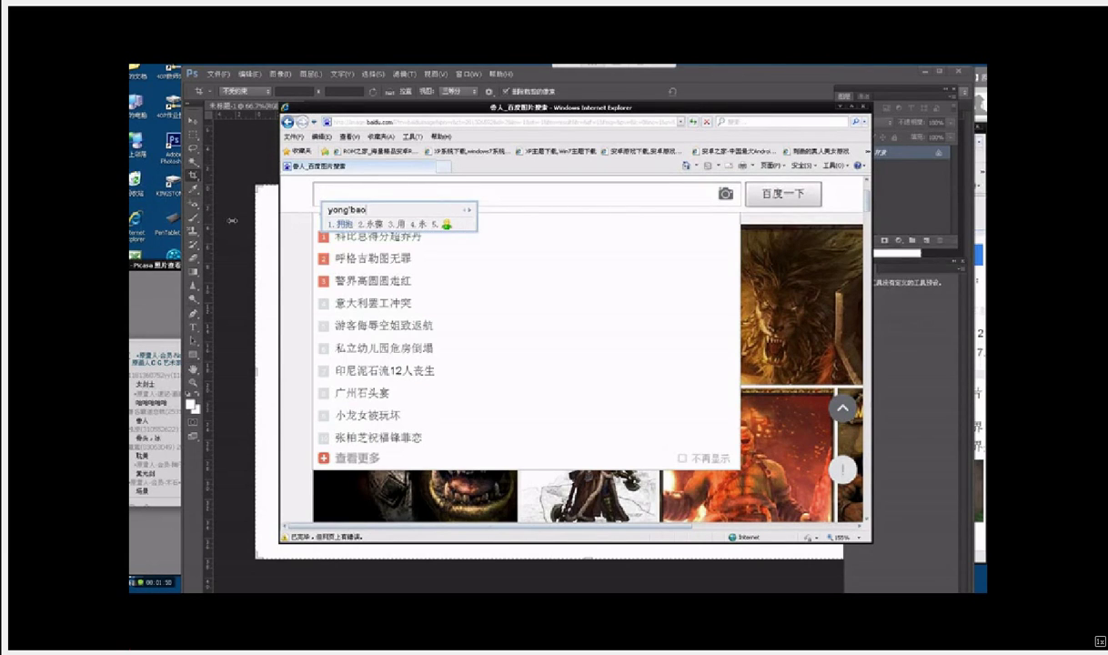
key("space")
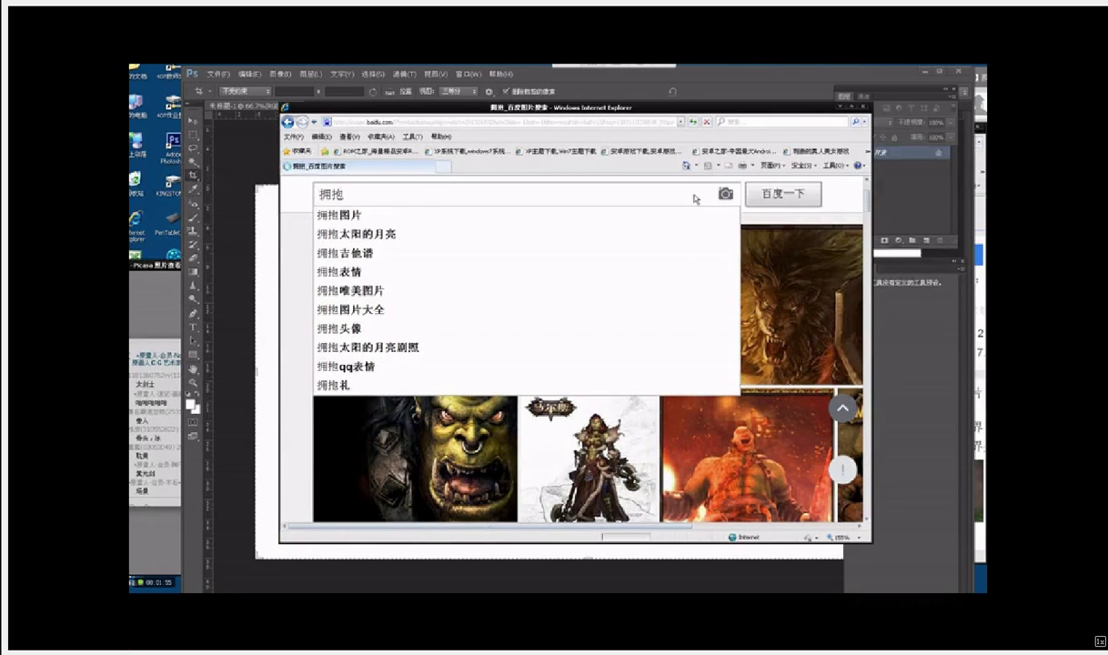
left_click(782, 193)
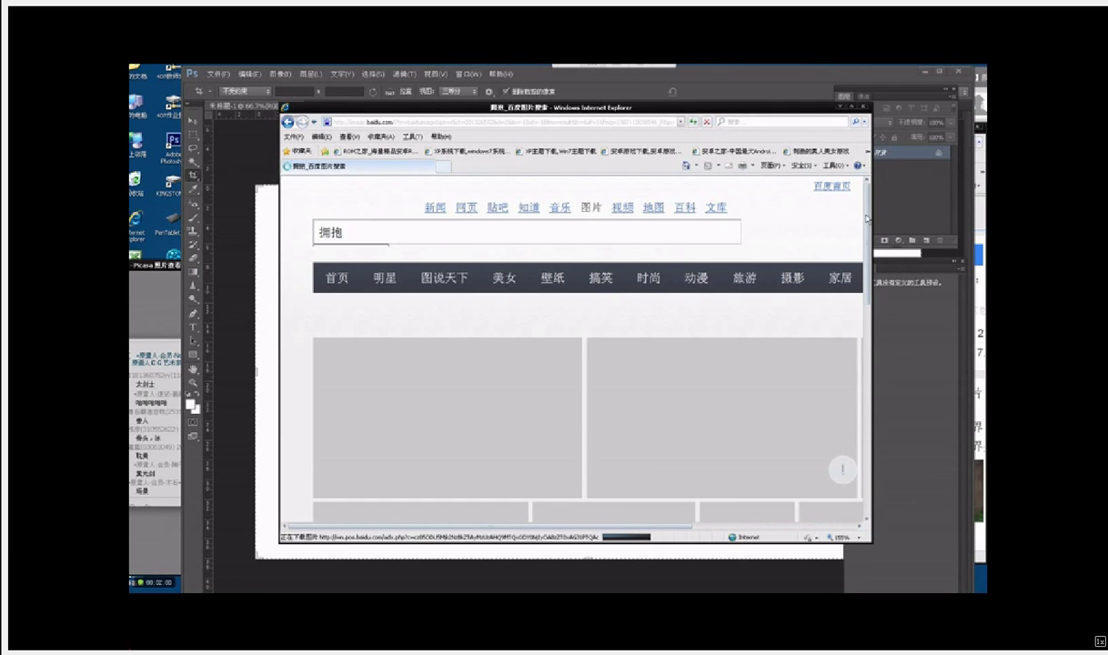
Step: Look through the 拥抱 image results for possible pose references and go back to the first row of pictures
left_click_drag(865, 218, 868, 224)
scroll(868, 225, "down", 3)
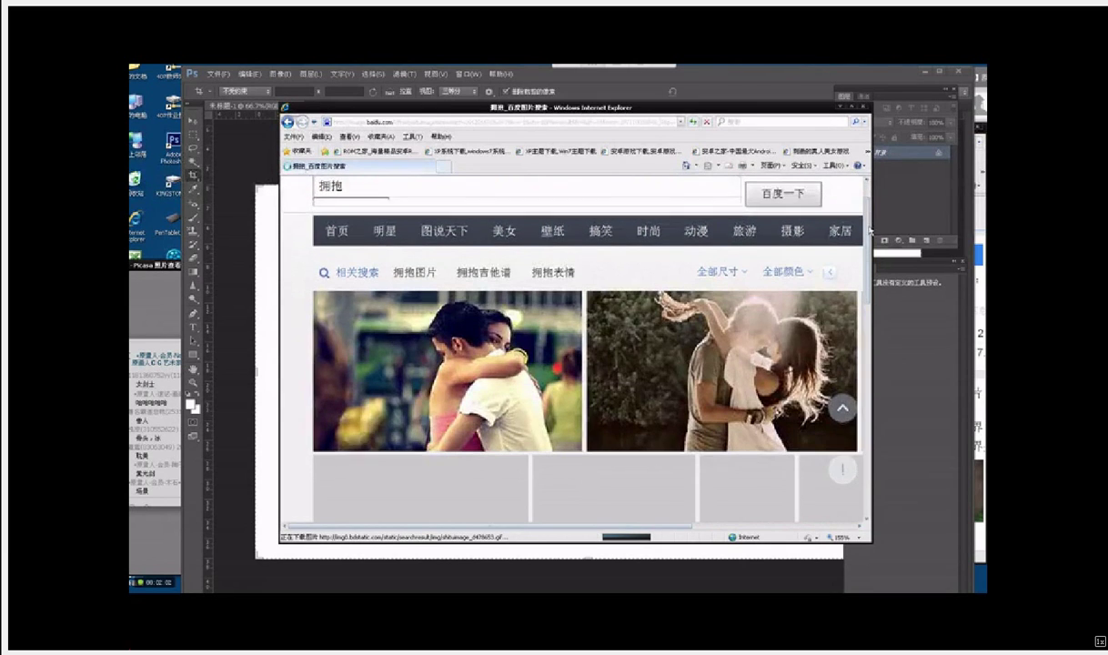
scroll(871, 241, "down", 2)
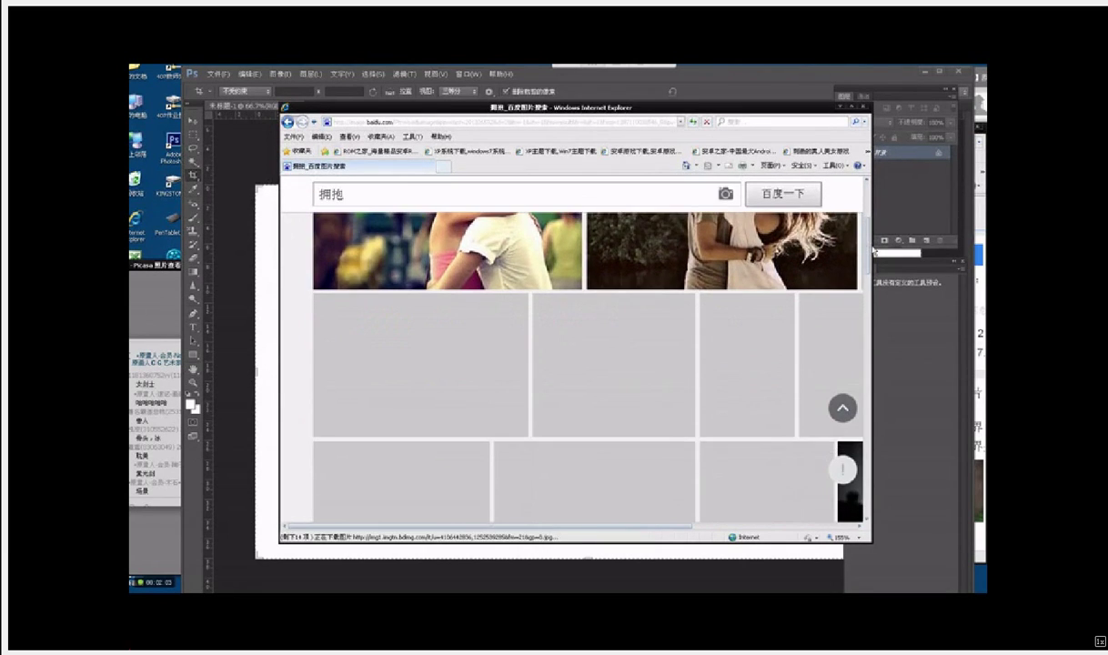
scroll(871, 248, "down", 1)
scroll(871, 258, "down", 2)
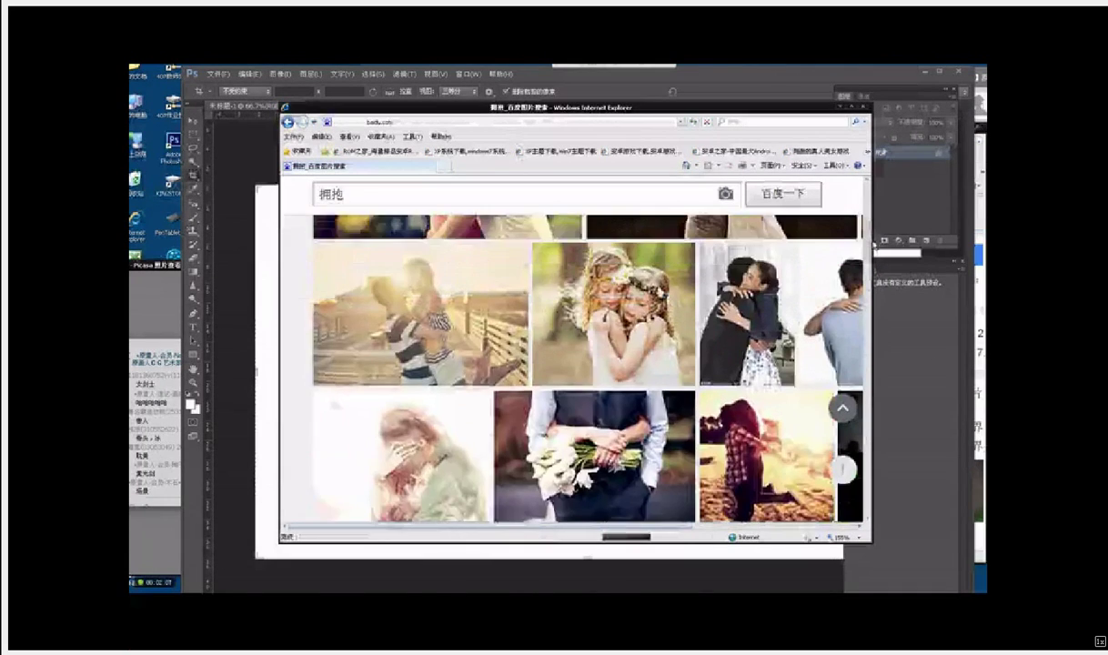
scroll(880, 331, "down", 5)
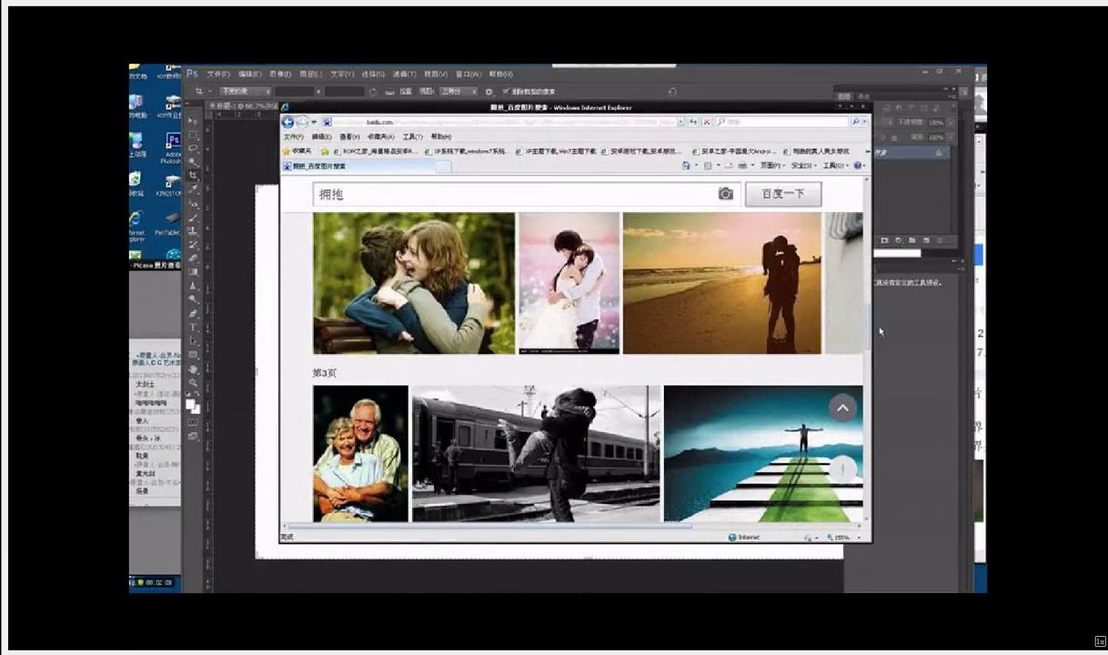
left_click_drag(880, 331, 877, 219)
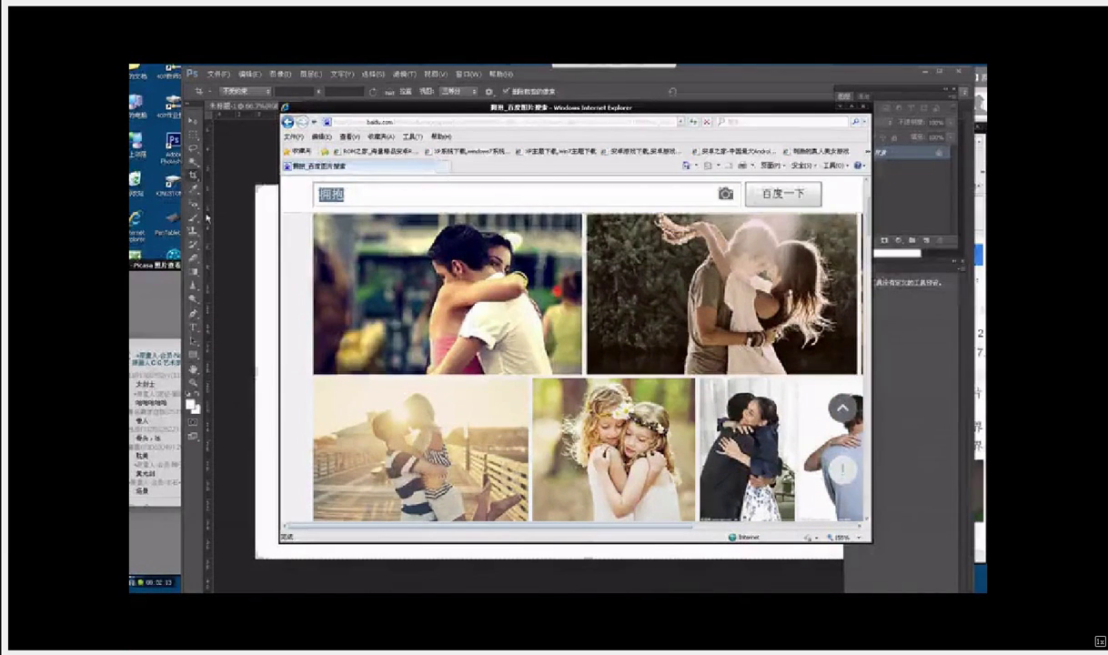
Step: Search Baidu Images for 女女, look through the results and return to the blank Photoshop canvas
type("nin")
key("space")
key("Return")
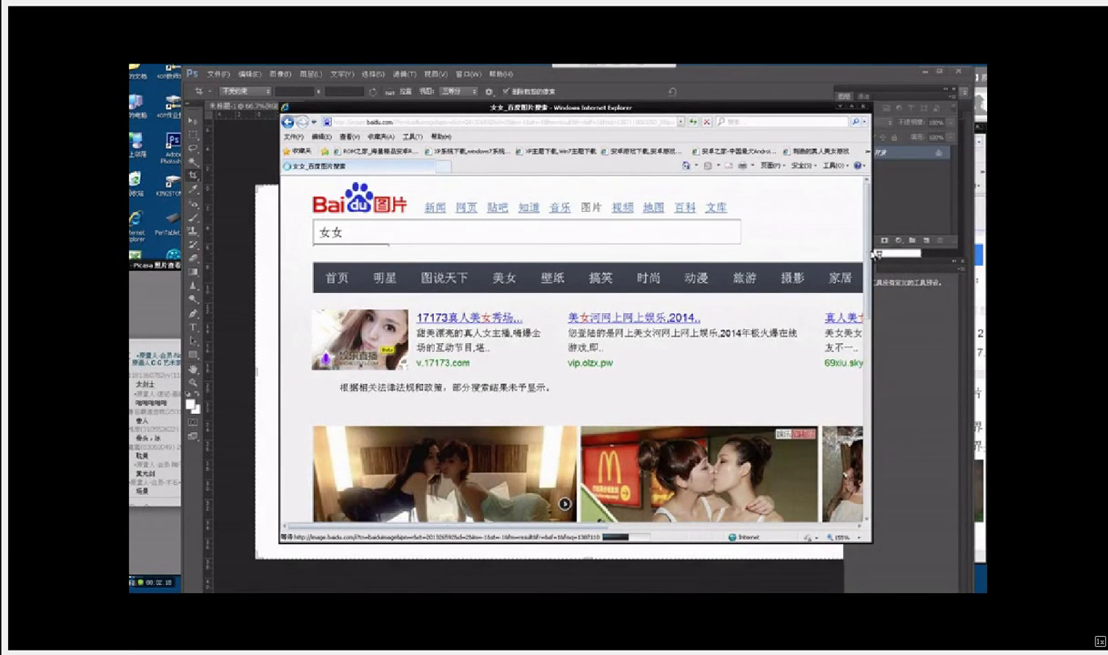
scroll(833, 243, "down", 5)
scroll(883, 343, "down", 2)
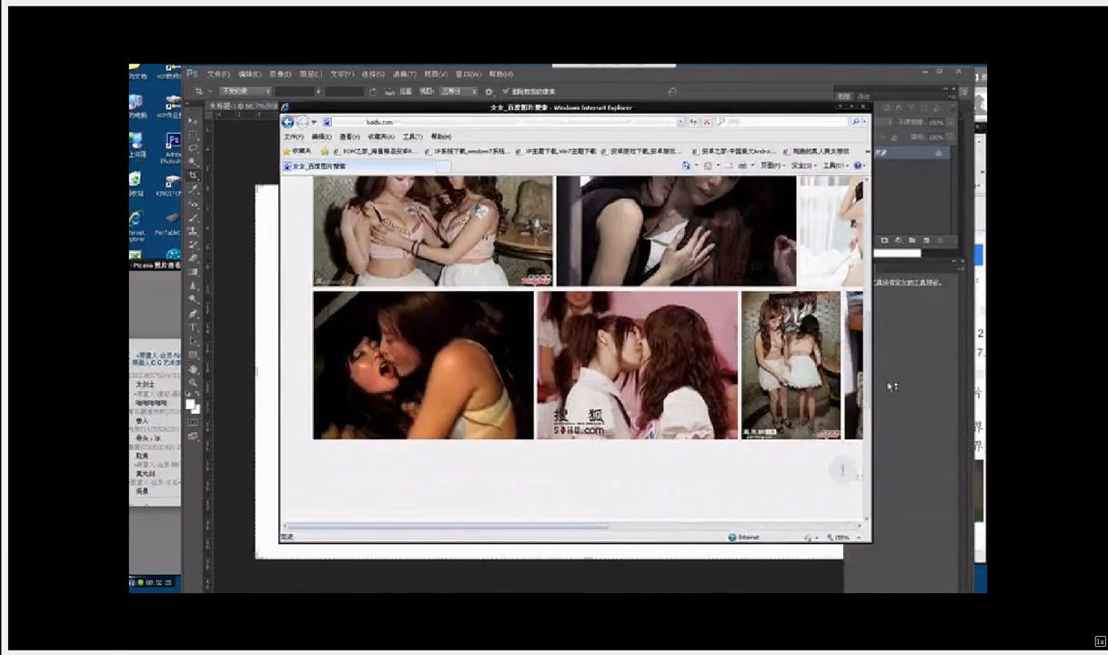
scroll(881, 319, "up", 4)
scroll(870, 414, "down", 5)
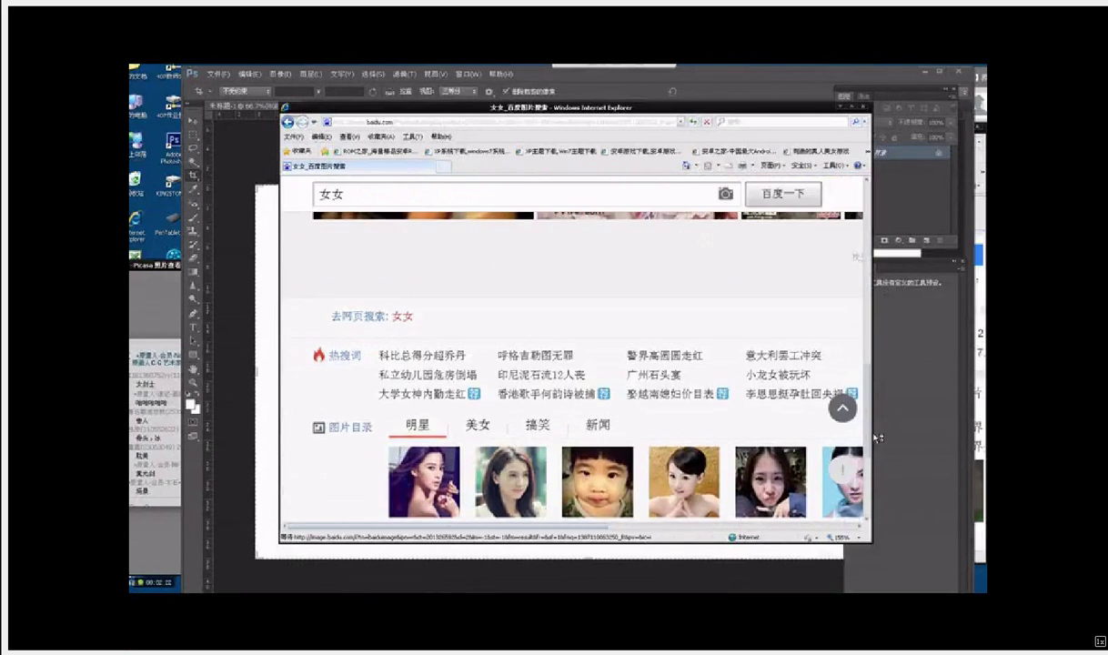
scroll(871, 414, "up", 10)
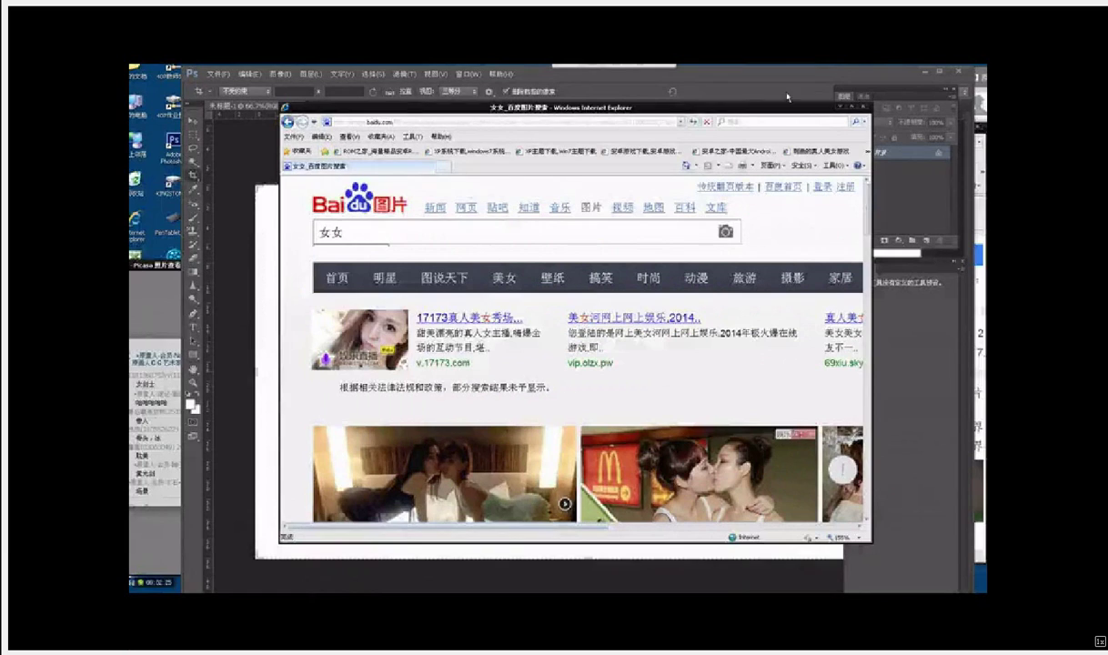
left_click_drag(745, 103, 721, 152)
left_click(838, 155)
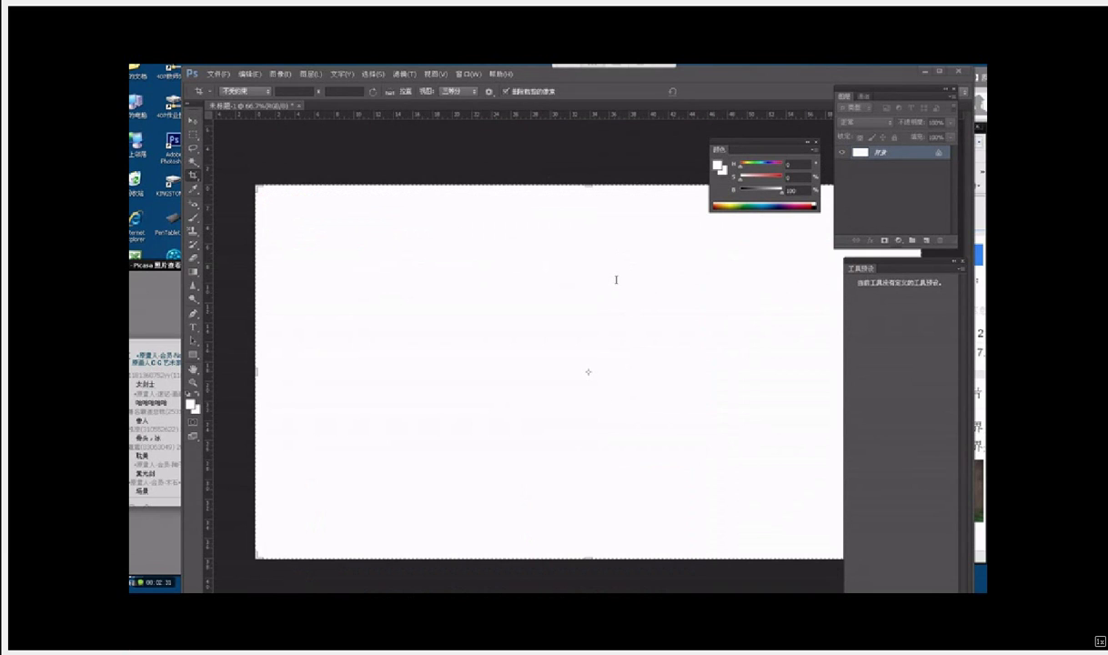
Step: Leave the crop preview, activate the Brush tool and show the blank canvas at 50% in the standard screen mode
left_click(578, 157)
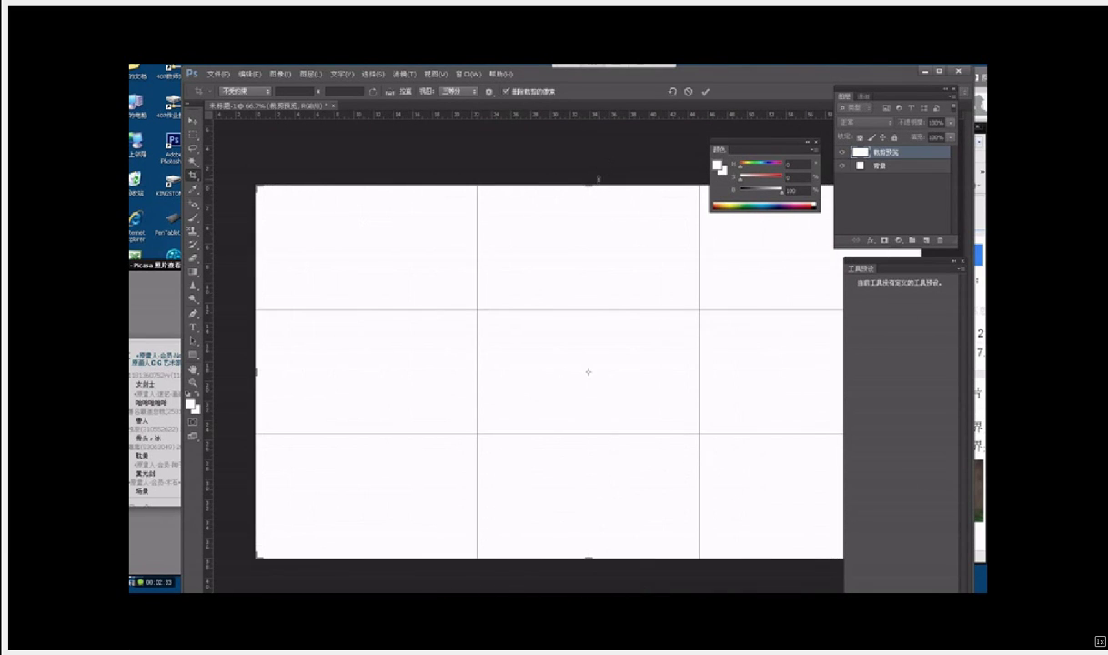
key("b")
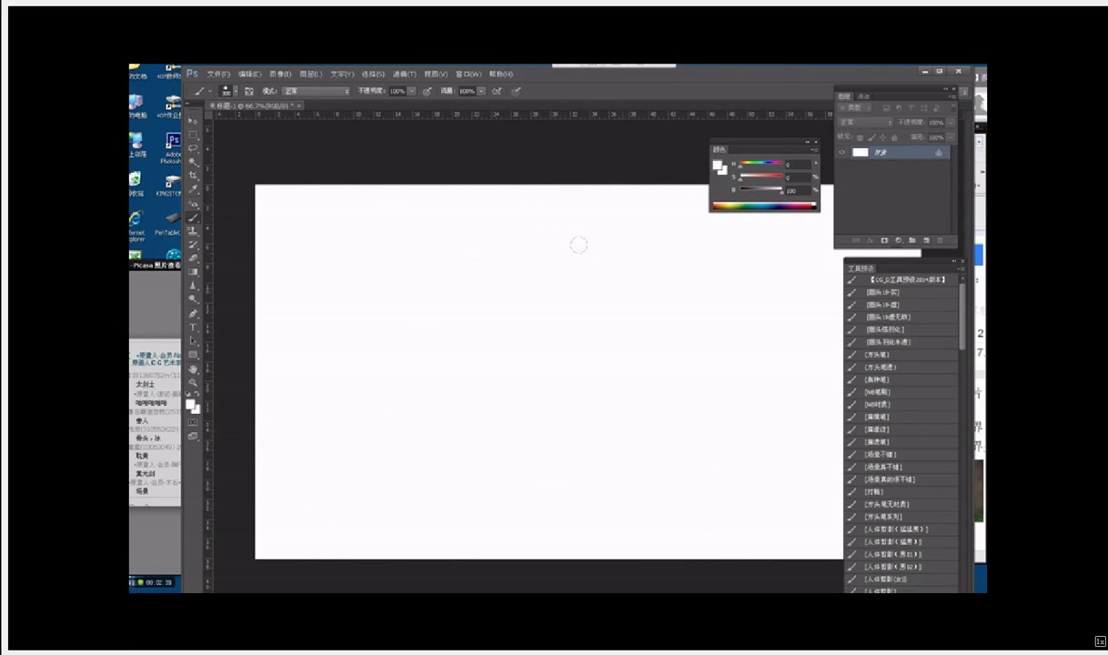
key("ctrl+minus")
key("f")
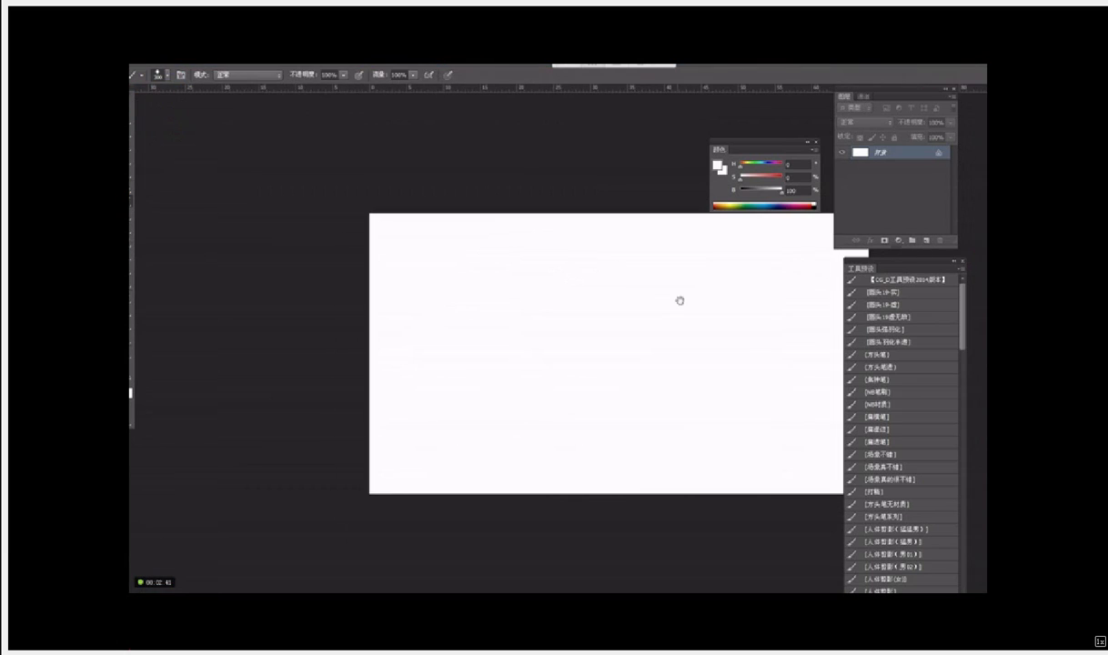
left_click_drag(507, 266, 456, 232)
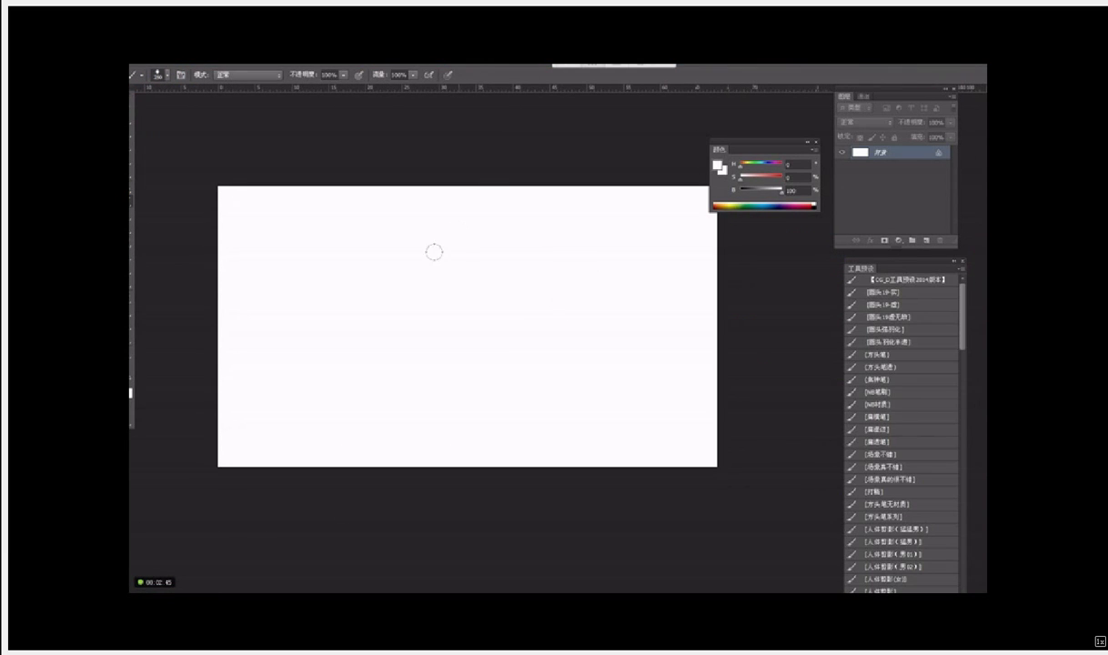
key("f")
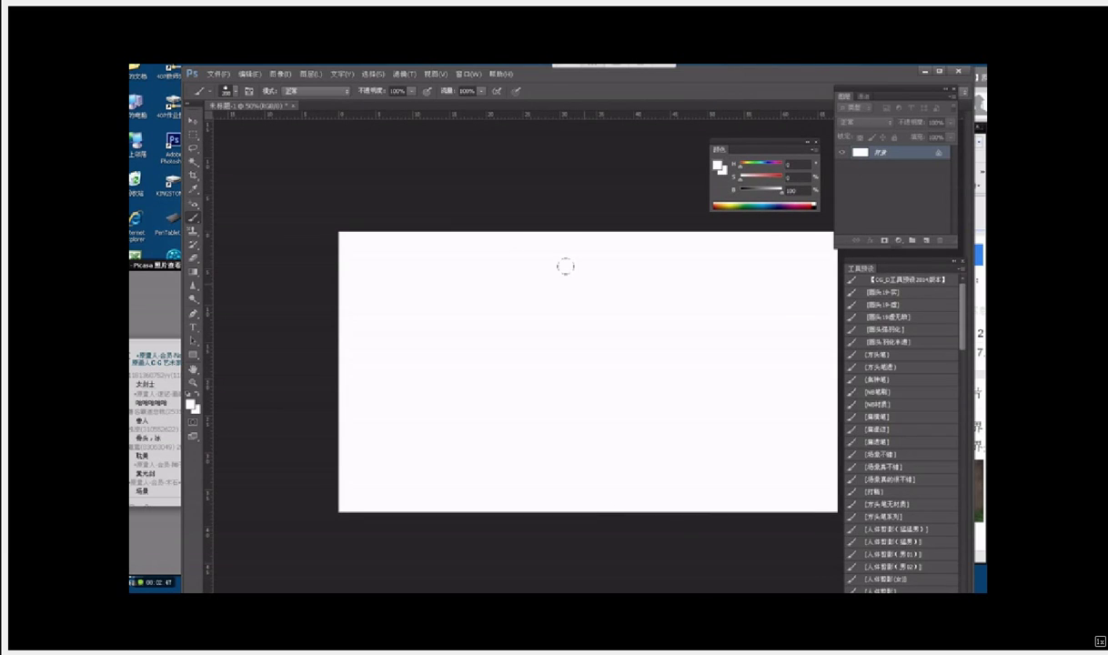
Step: Reduce the brush size and set the foreground colour to a near-black with 97% saturation and 2% brightness
key("bracketleft")
key("bracketleft")
key("bracketleft")
key("bracketleft")
key("bracketleft")
left_click(717, 165)
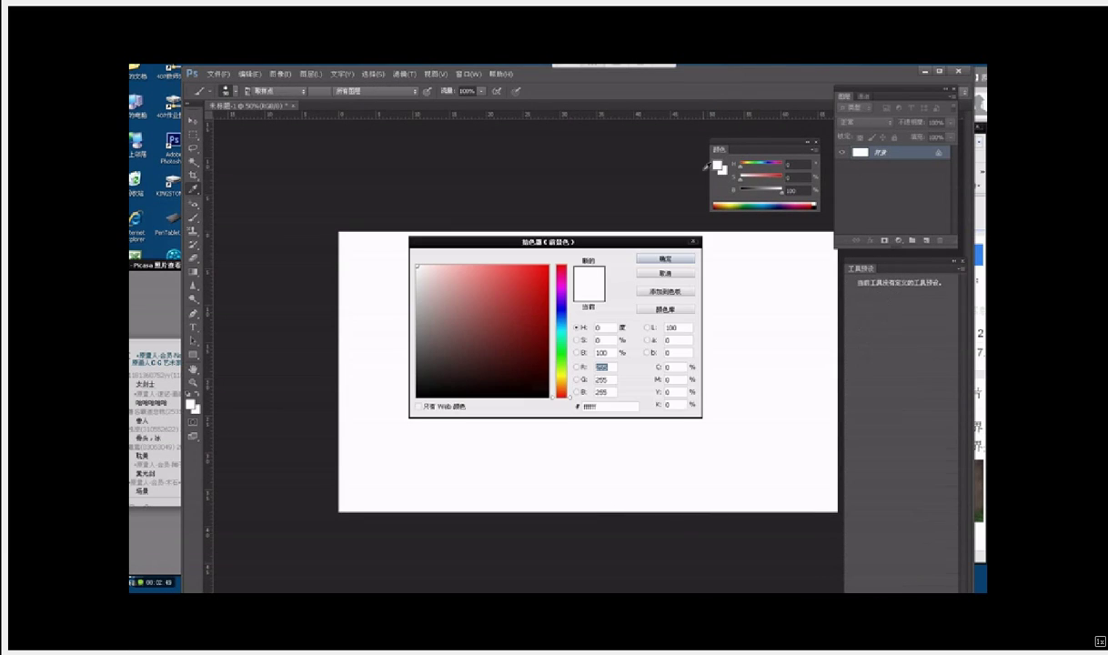
left_click(530, 389)
left_click(663, 258)
Step: Paint a rough black silhouette with a head, torso, side extensions and lower body in the canvas centre, varying the brush size
left_click_drag(543, 286, 502, 376)
key("bracketright")
key("bracketright")
mouse_move(538, 317)
left_mouse_down()
mouse_move(521, 347)
mouse_move(601, 374)
left_mouse_up()
left_click(435, 378)
left_click_drag(506, 396, 620, 390)
left_click(491, 302)
left_click_drag(491, 302, 507, 359)
key("bracketleft")
key("bracketleft")
key("bracketleft")
mouse_move(539, 296)
left_mouse_down()
mouse_move(539, 326)
mouse_move(535, 282)
mouse_move(530, 306)
mouse_move(549, 329)
mouse_move(519, 310)
mouse_move(537, 394)
mouse_move(549, 351)
mouse_move(563, 382)
mouse_move(553, 424)
mouse_move(535, 440)
mouse_move(551, 361)
mouse_move(565, 361)
mouse_move(536, 302)
mouse_move(535, 338)
mouse_move(516, 292)
mouse_move(536, 303)
mouse_move(536, 278)
mouse_move(564, 283)
mouse_move(537, 269)
mouse_move(546, 292)
mouse_move(544, 263)
mouse_move(531, 264)
mouse_move(540, 305)
mouse_move(569, 314)
left_mouse_up()
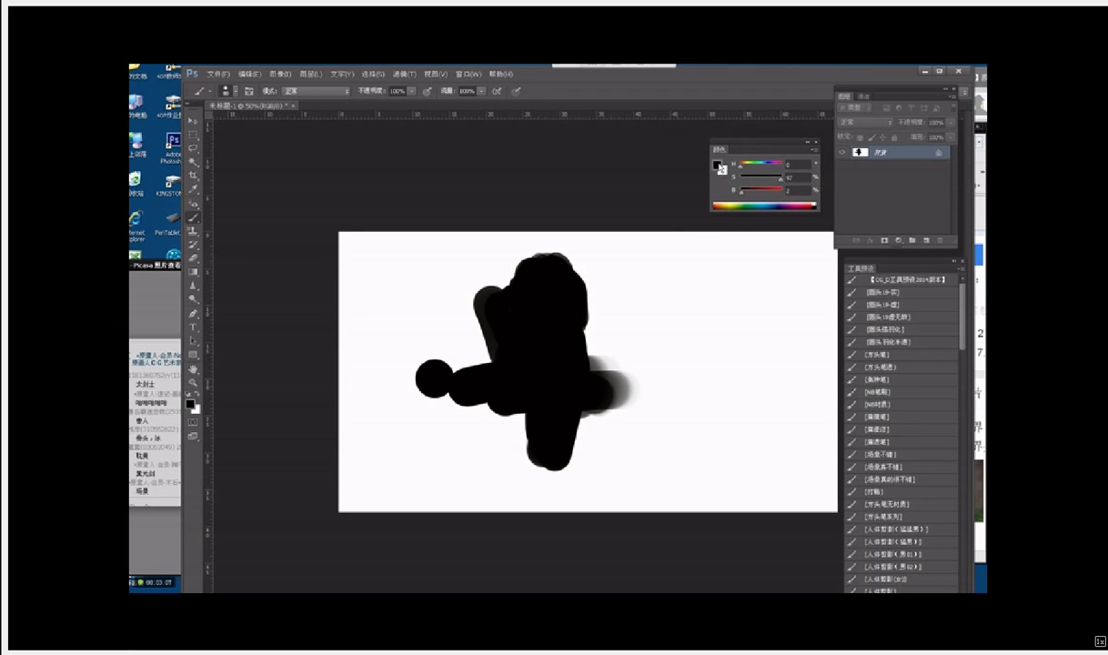
Step: Set the foreground colour to dark olive #46482c and paint a few strokes on the upper part of the black silhouette
left_click(716, 165)
left_click(467, 360)
left_click(562, 374)
key("Return")
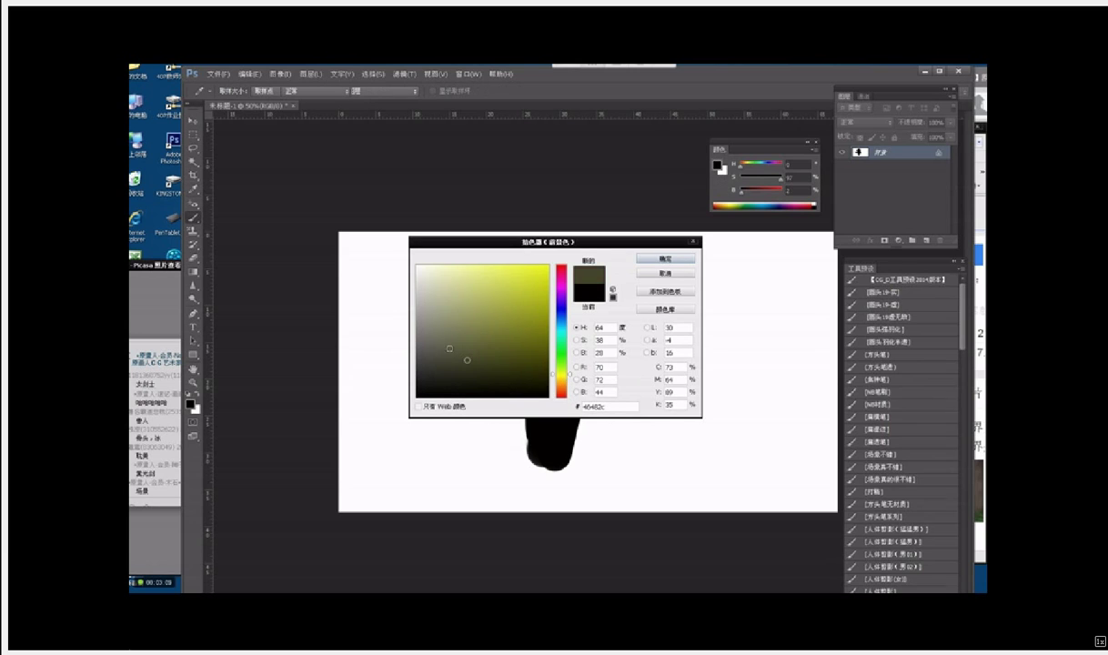
mouse_move(511, 317)
left_mouse_down()
mouse_move(548, 339)
mouse_move(514, 338)
mouse_move(543, 338)
left_mouse_up()
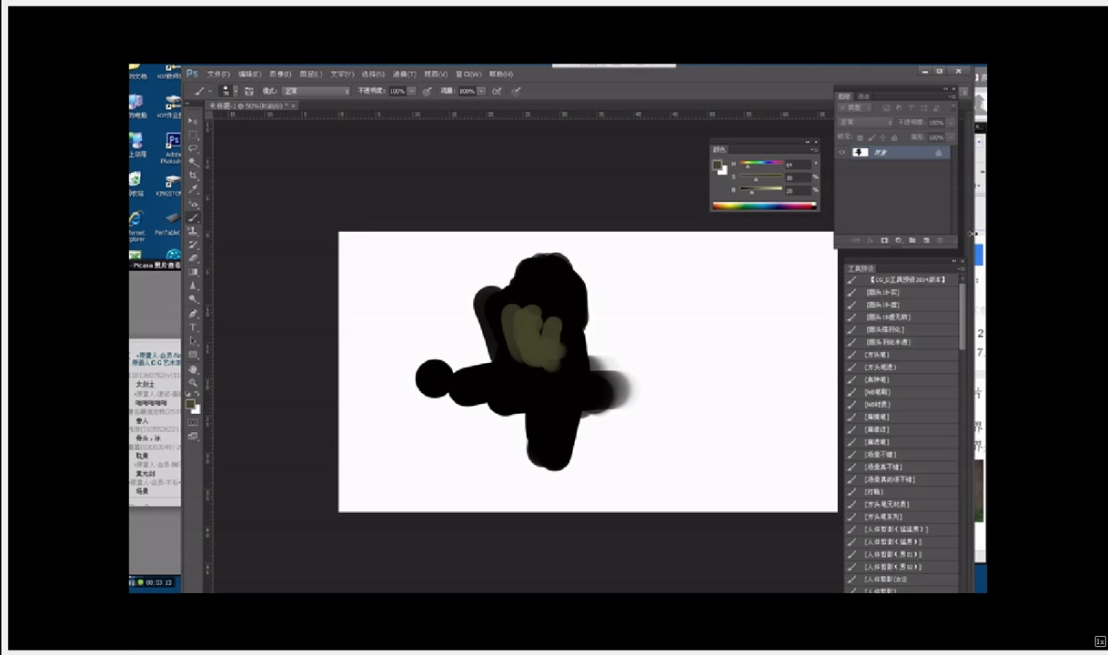
Step: Narrow the Photoshop window to the canvas, shorten the Tool Presets panel and place it beside the canvas
left_click_drag(970, 259, 769, 257)
double_click(889, 264)
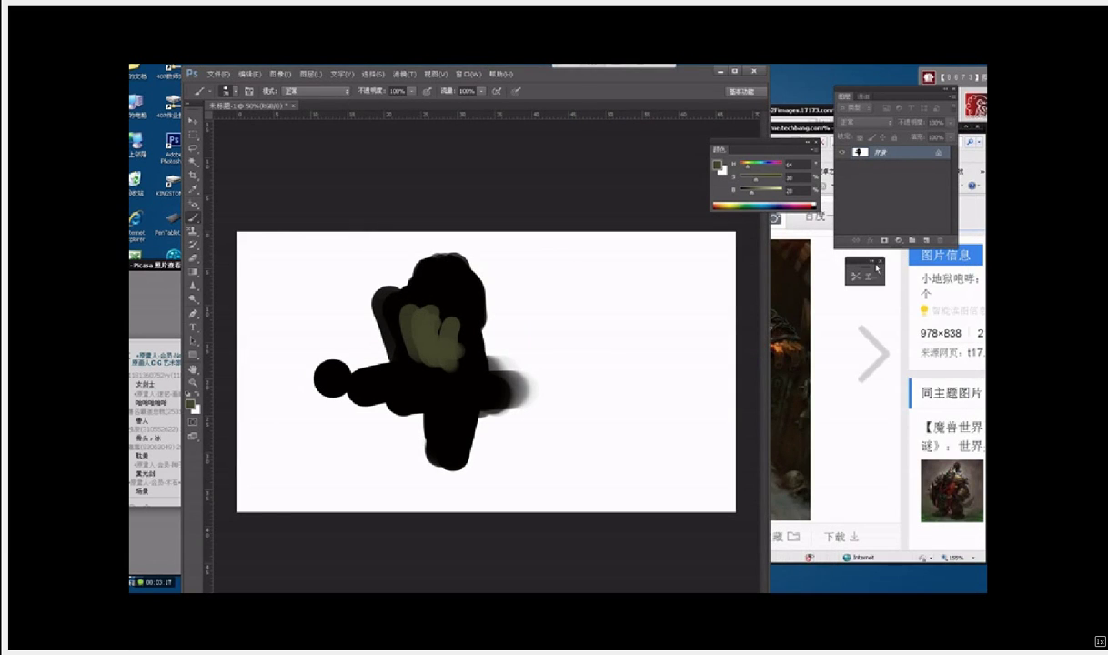
left_click_drag(860, 265, 821, 233)
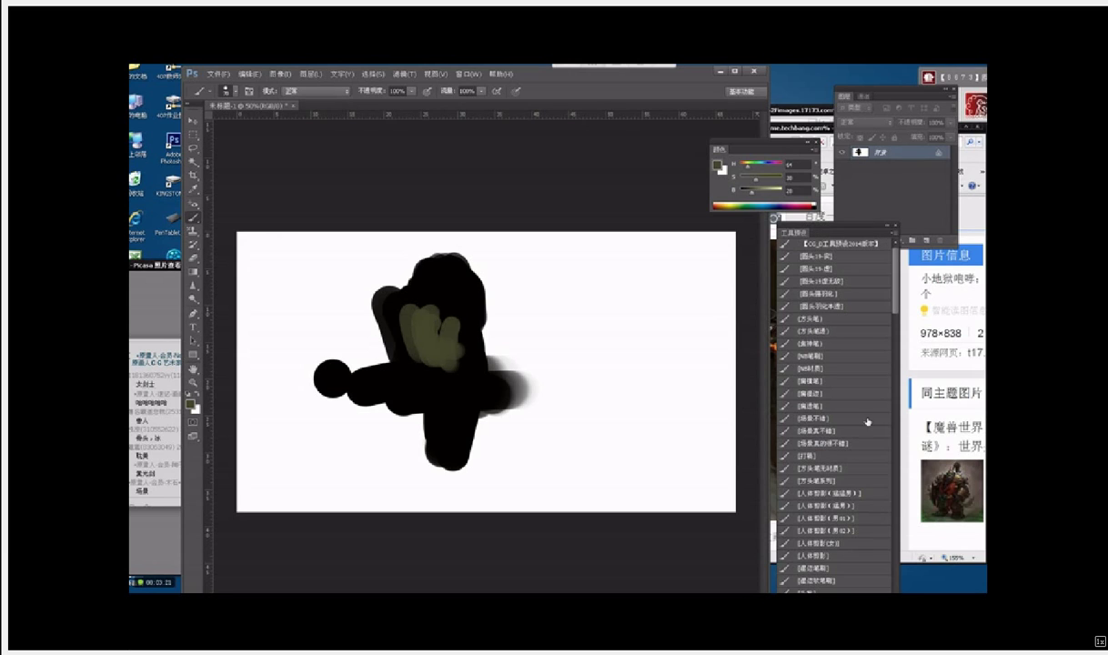
left_click(841, 221)
left_click_drag(835, 225, 677, 150)
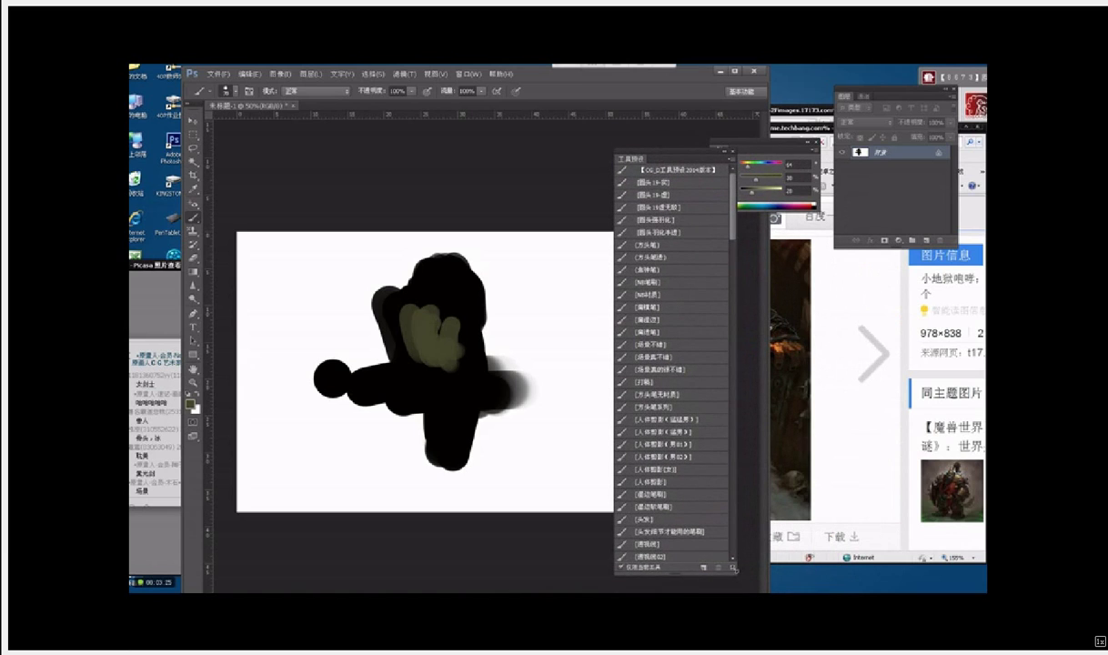
left_click_drag(680, 153, 826, 265)
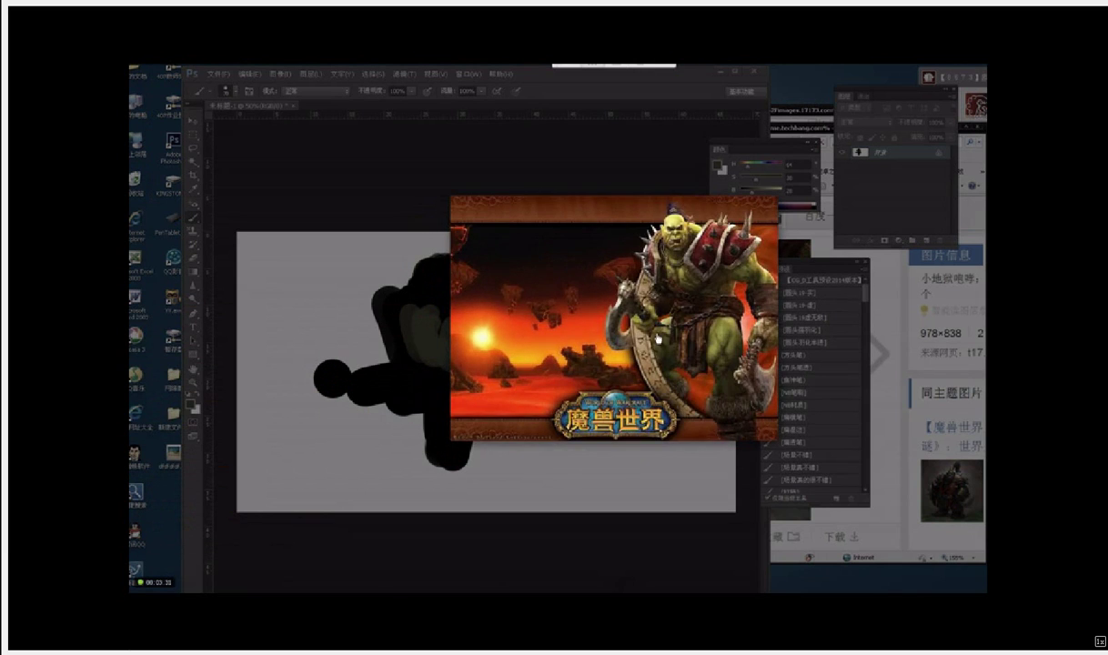
Step: Move the orc reference picture clear of the canvas and bring the Tool Presets panel in front of it
left_click_drag(944, 465, 983, 556)
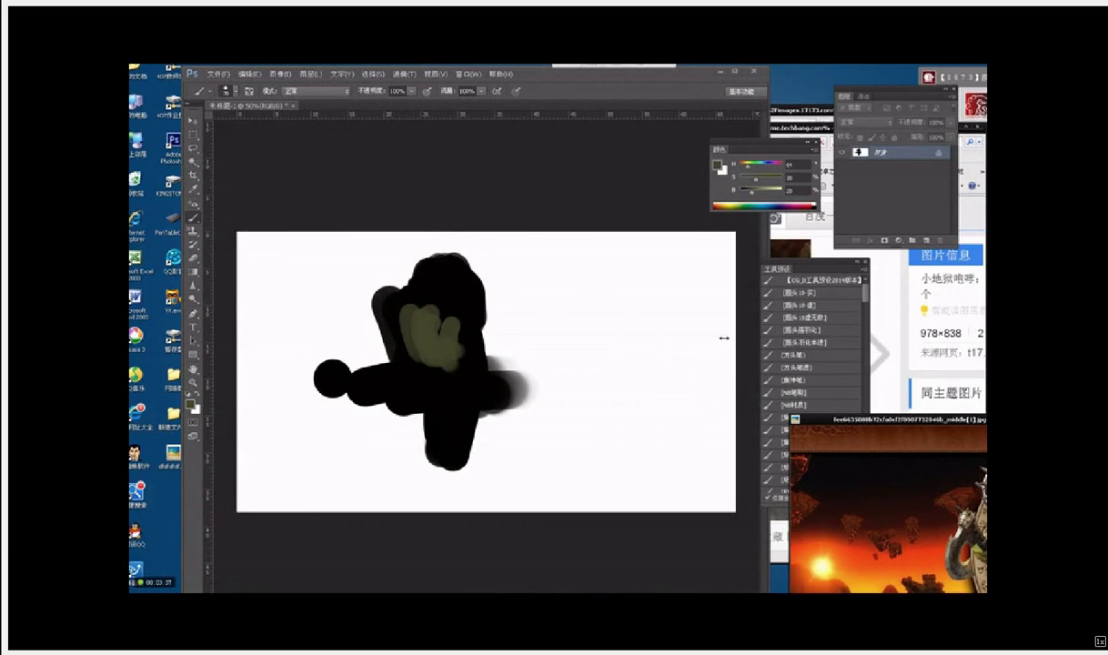
left_click(812, 270)
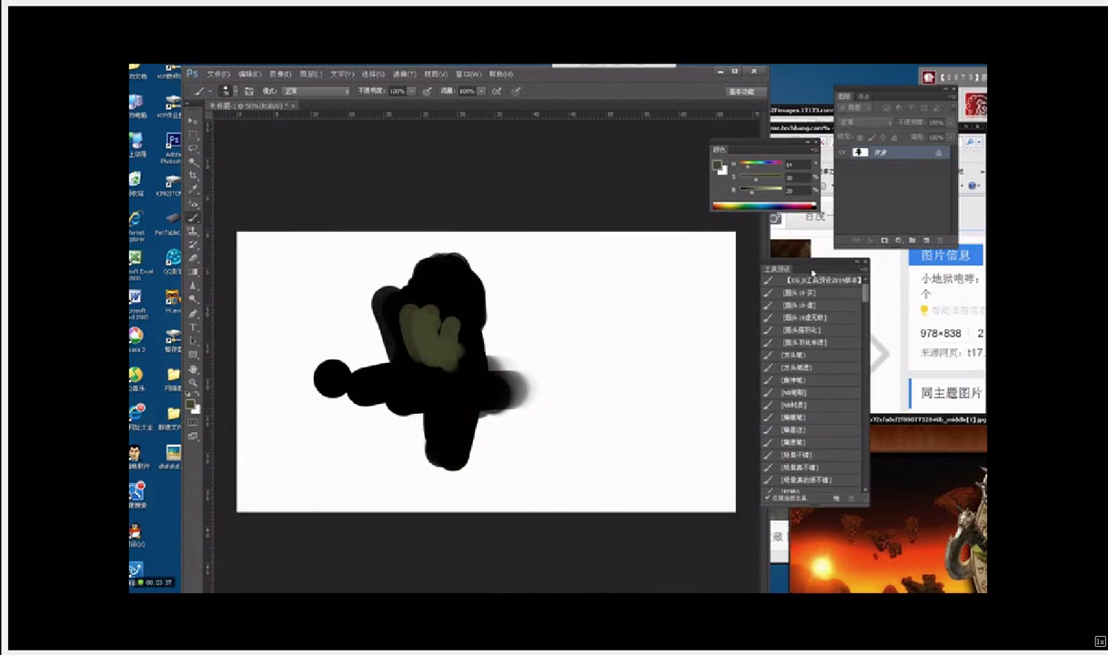
left_click_drag(810, 269, 809, 269)
Step: Extend the olive patch upward on the silhouette and sample the figure's black as the foreground colour
left_click(640, 300)
mouse_move(434, 306)
left_mouse_down()
mouse_move(453, 355)
mouse_move(451, 301)
mouse_move(427, 282)
mouse_move(434, 292)
left_mouse_up()
left_click(462, 276, "alt")
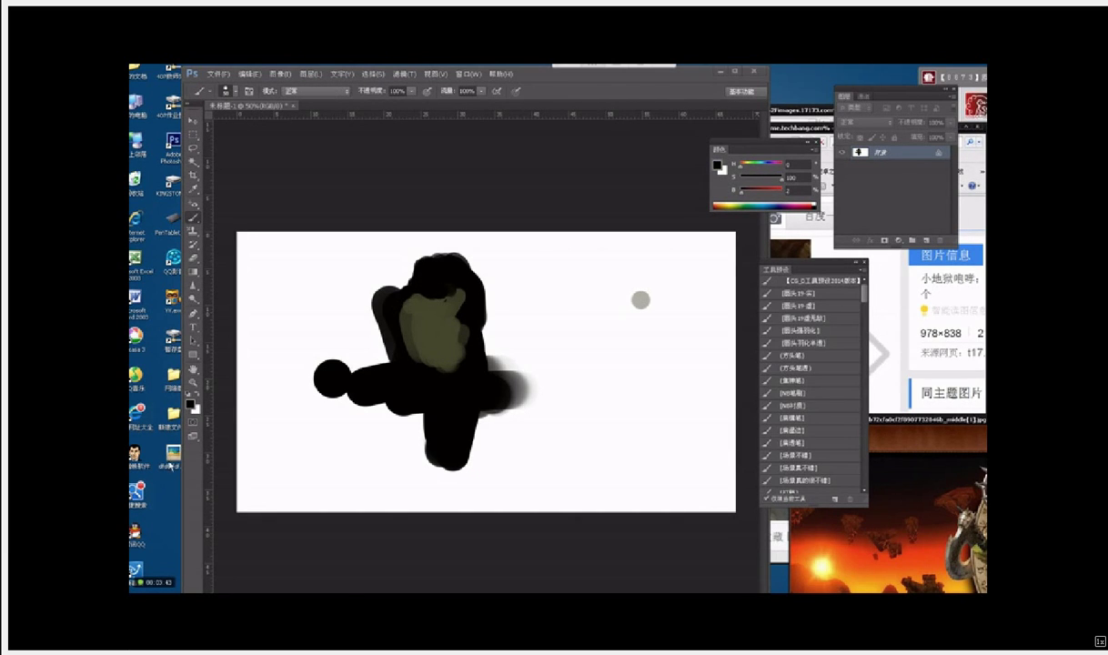
Step: Reopen the orc reference picture in Windows Picture and Fax Viewer and shrink the viewer window
double_click(173, 460)
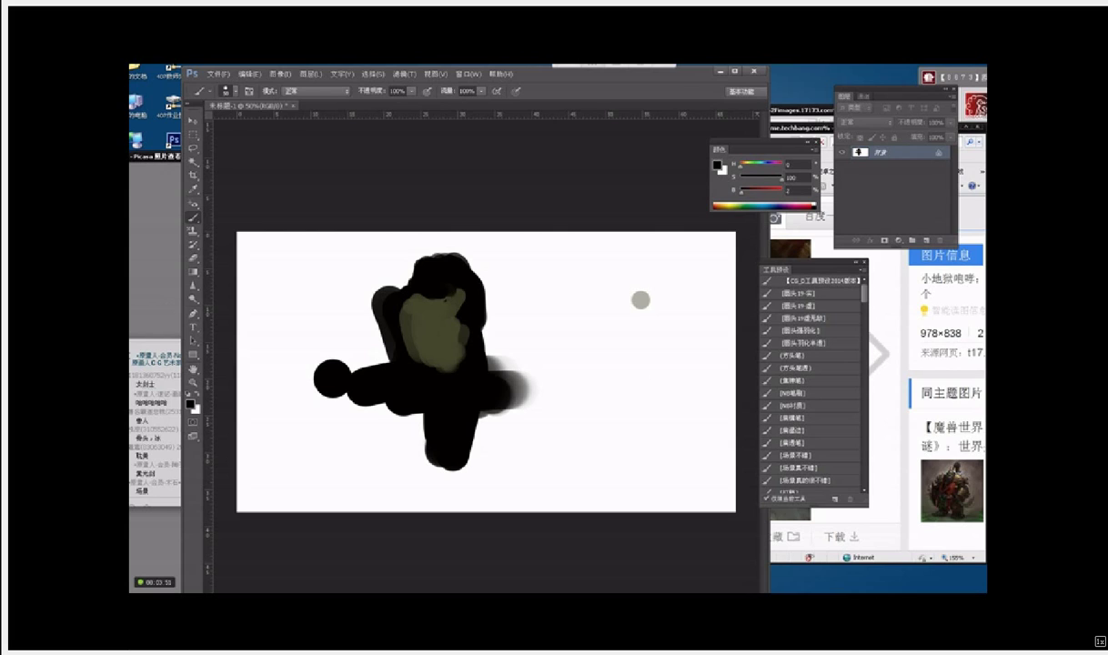
right_click(843, 227)
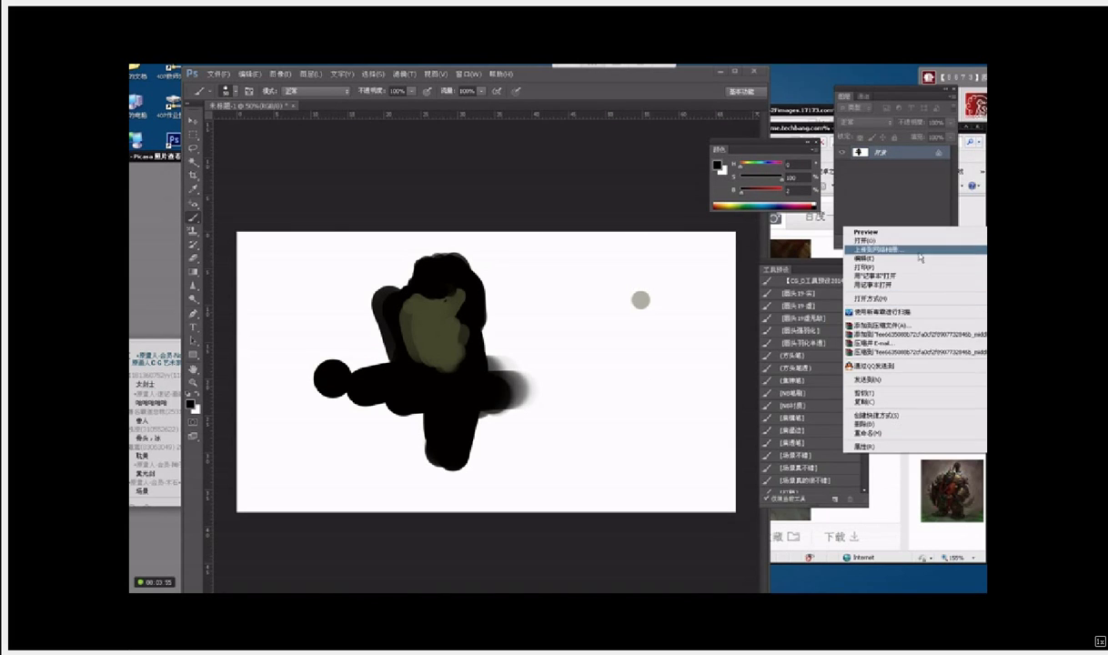
mouse_move(859, 299)
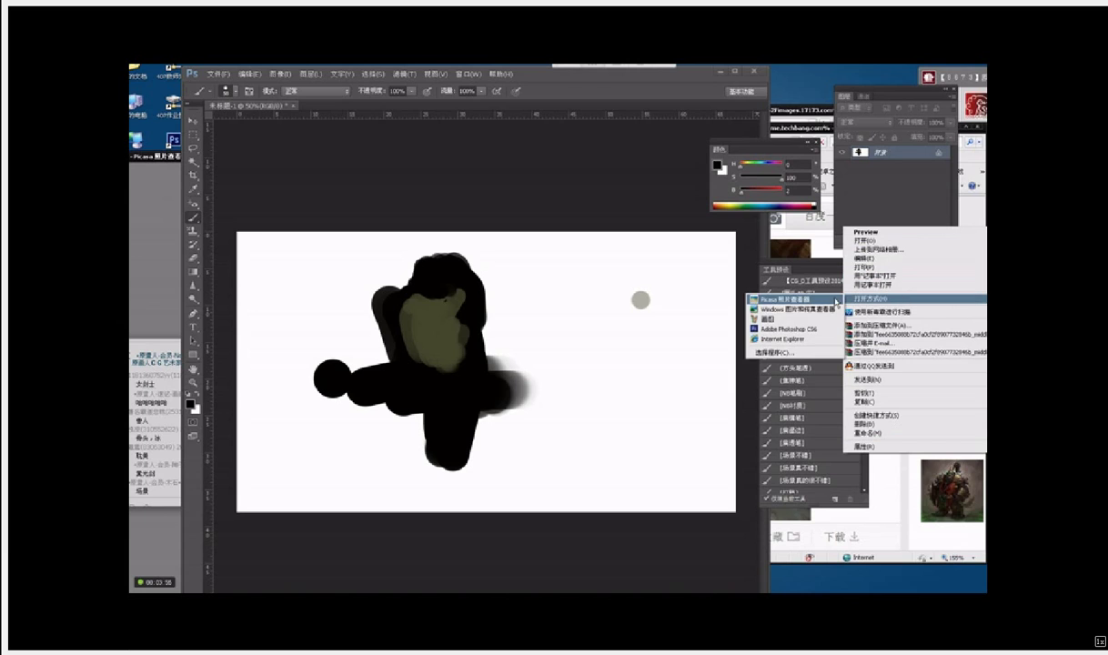
left_click(806, 309)
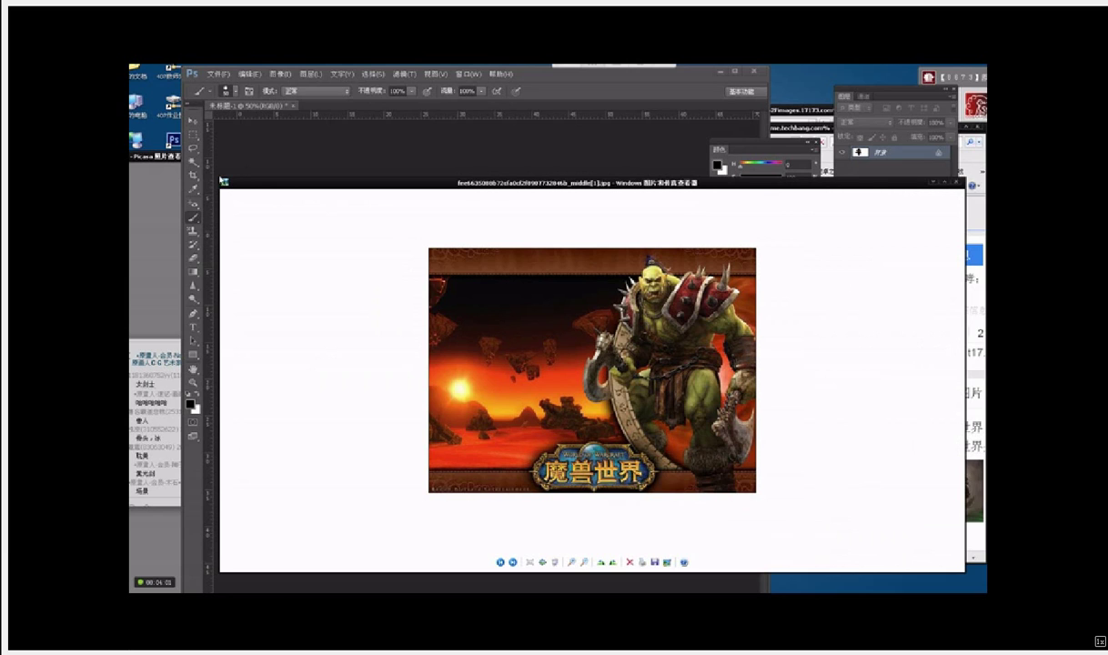
mouse_move(219, 180)
left_mouse_down()
mouse_move(717, 309)
mouse_move(708, 266)
left_mouse_up()
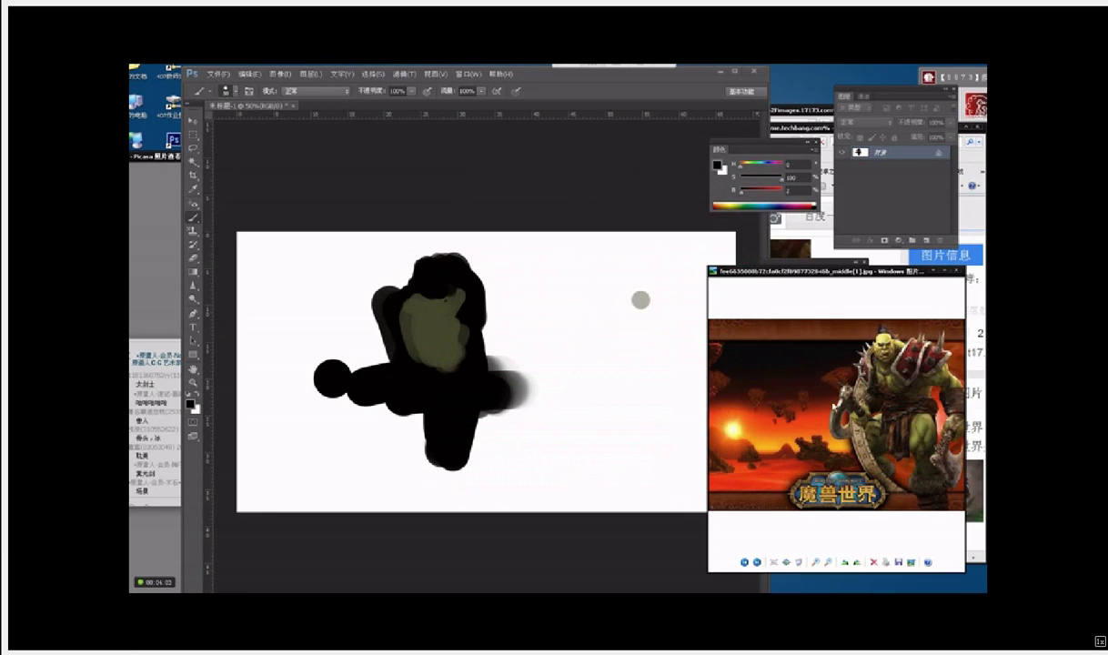
Step: Enlarge the picture on the orc and move its viewer window clear of the canvas and the Tool Presets panel
left_click(814, 561)
left_click(814, 561)
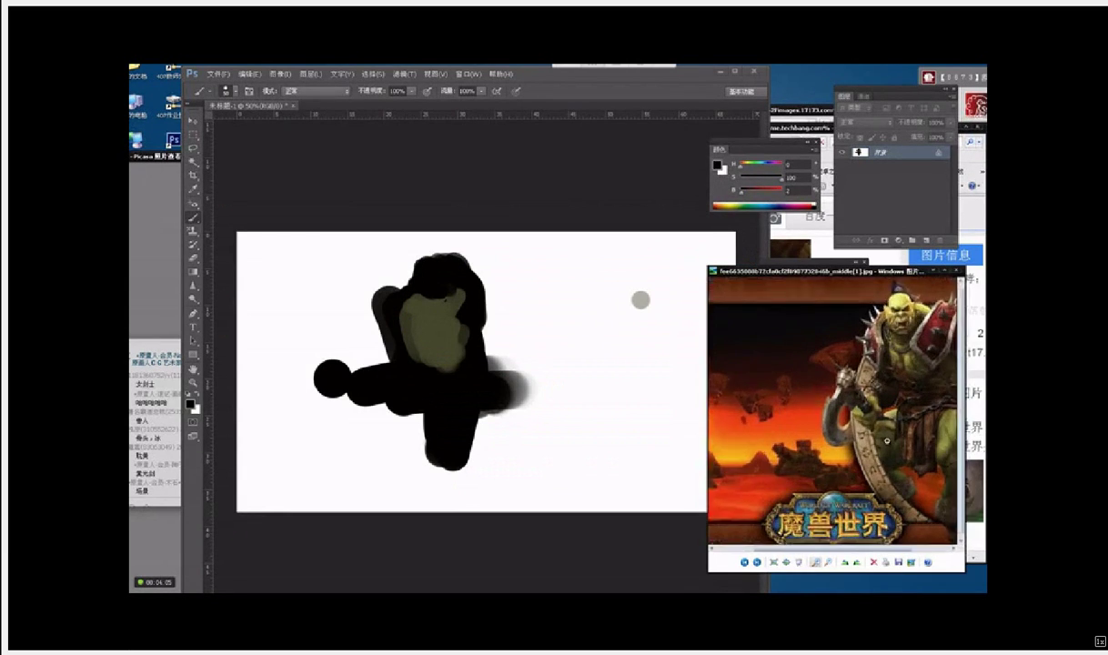
left_click(814, 560)
left_click(867, 321)
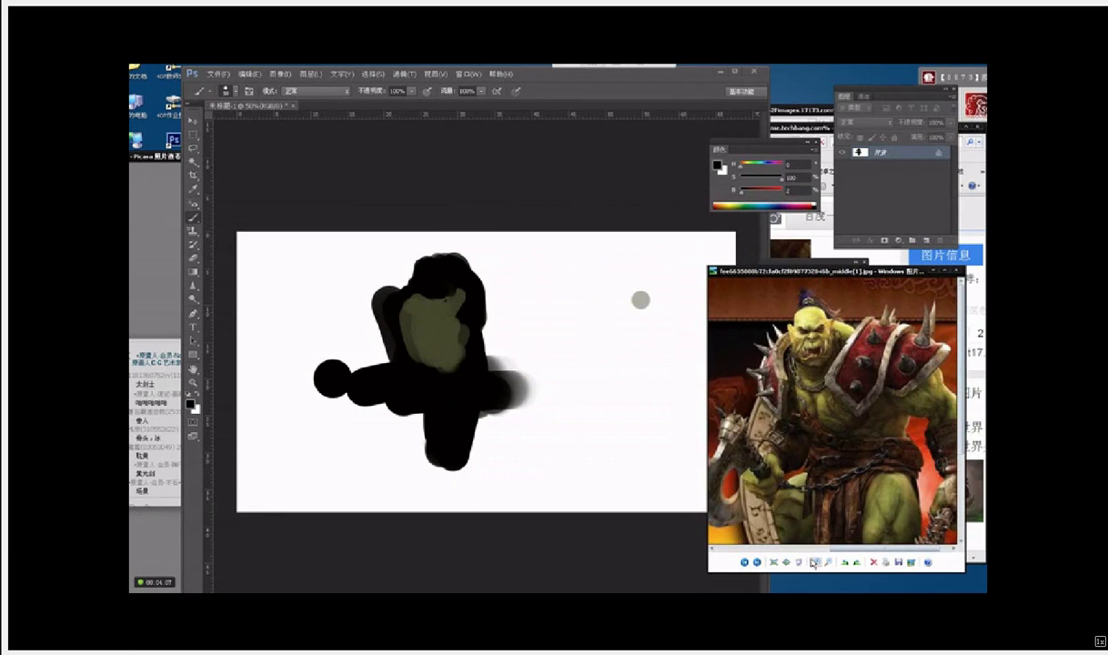
left_click(827, 563)
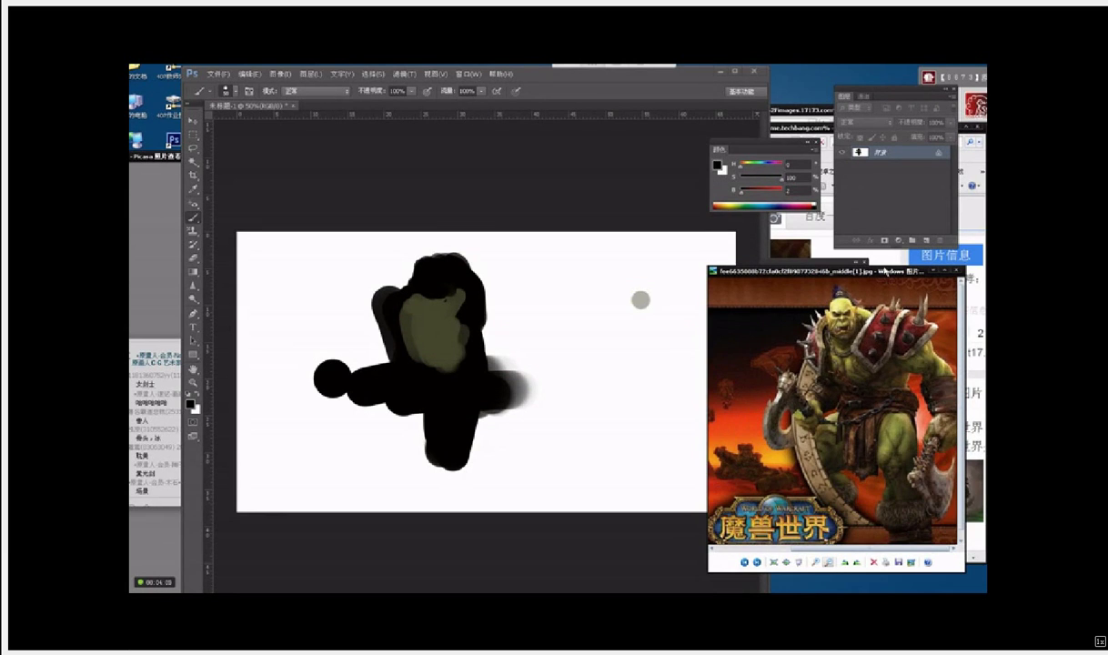
left_click_drag(885, 271, 1065, 386)
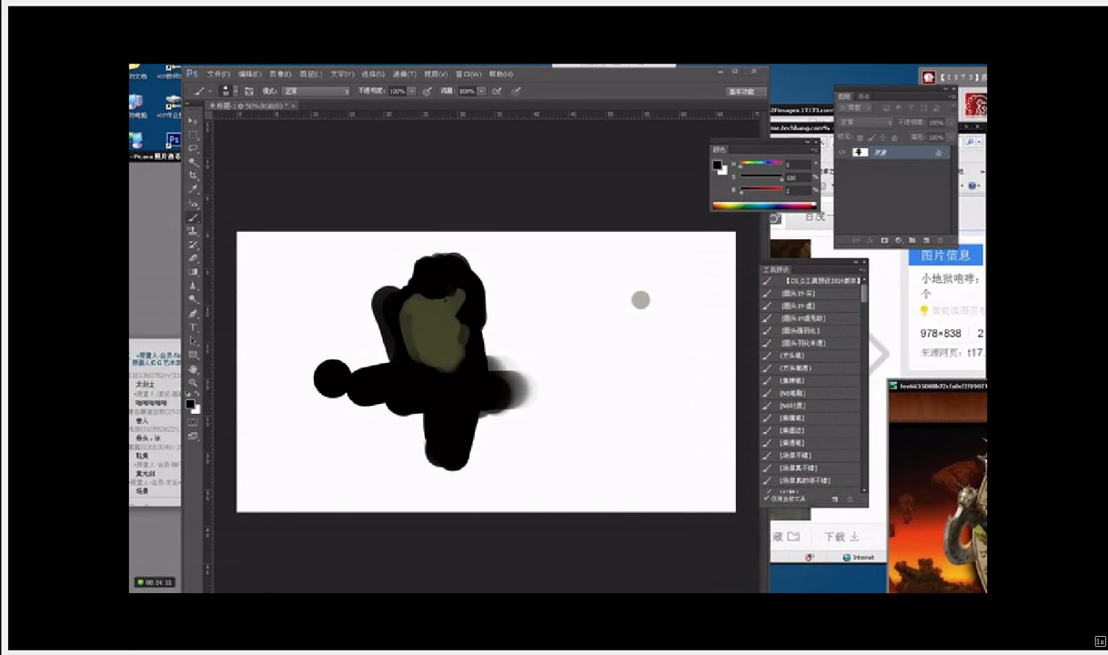
left_click_drag(979, 386, 979, 400)
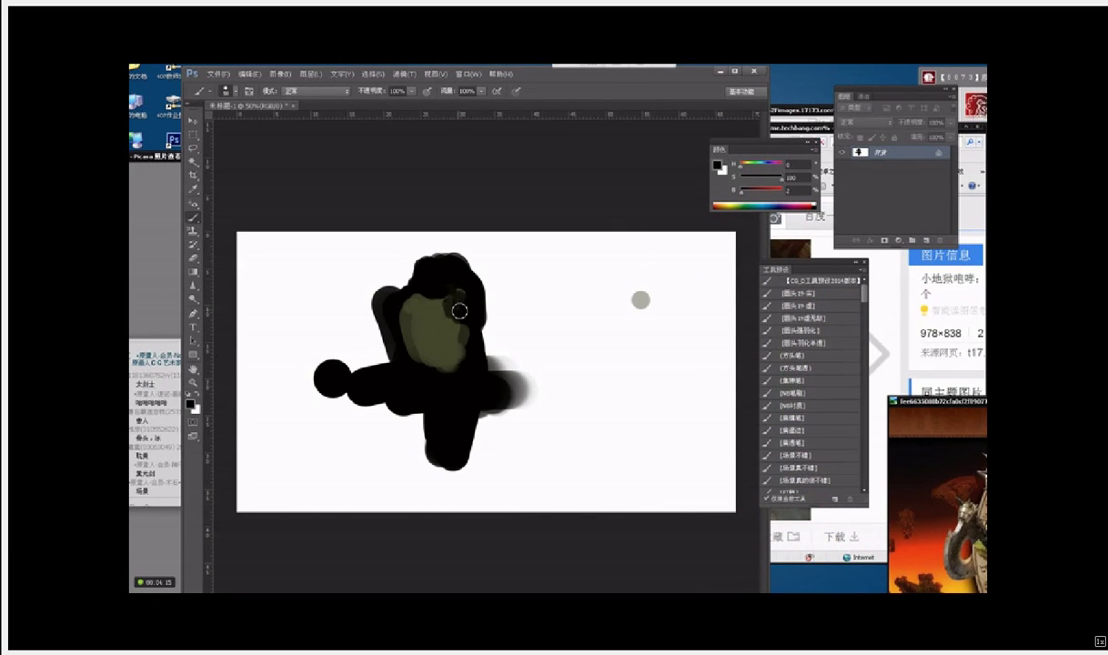
Step: Extend the olive tone down the figure and cover most of the white background with large, translucent dark grey strokes
left_click_drag(429, 312, 418, 323)
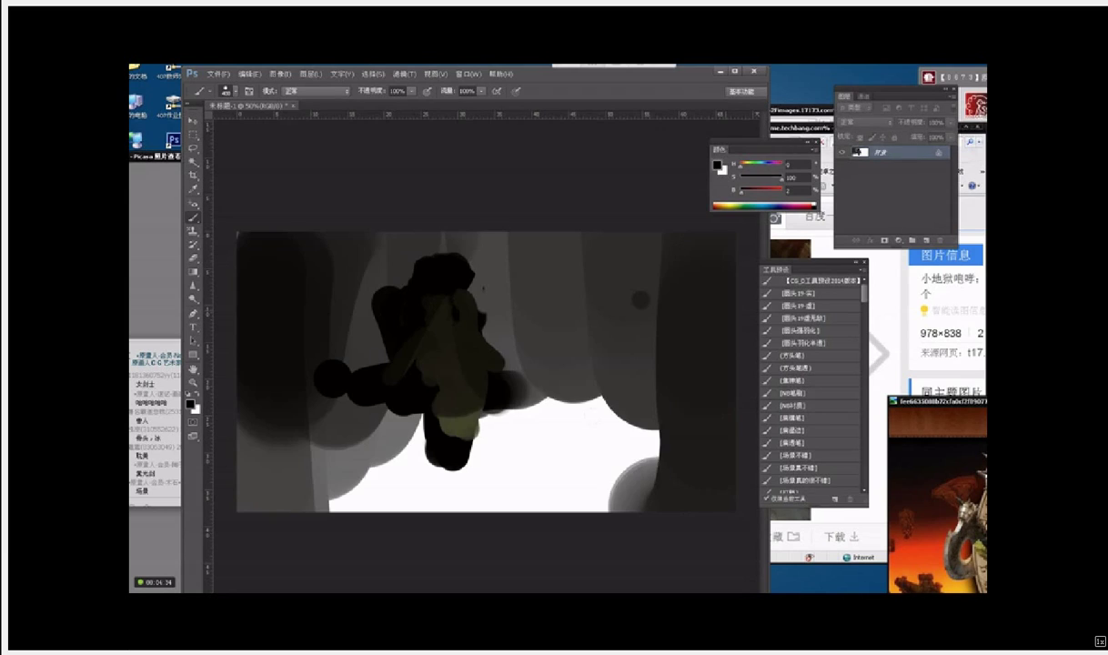
left_click_drag(600, 391, 473, 473)
left_click_drag(546, 391, 618, 473)
mouse_move(636, 236)
left_mouse_down()
mouse_move(588, 439)
mouse_move(664, 237)
mouse_move(601, 478)
left_mouse_up()
Step: Sample the figure's olive tones and paint a lighter olive patch with dark edges on the upper body
key("i")
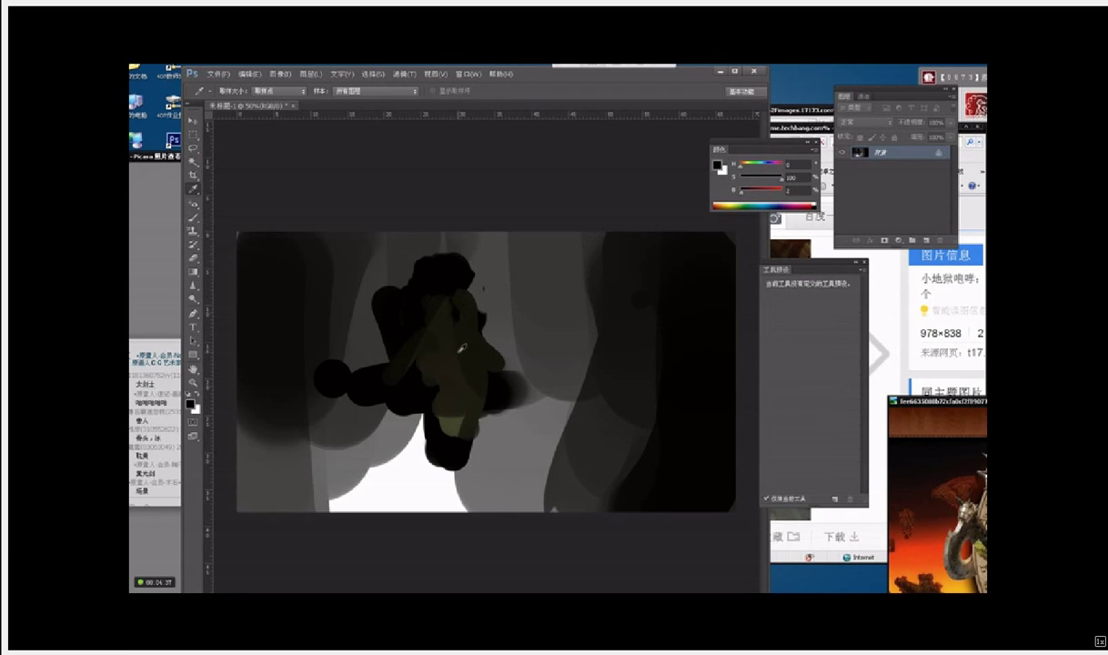
left_click(465, 420)
key("b")
mouse_move(426, 324)
left_mouse_down()
mouse_move(414, 315)
mouse_move(433, 304)
mouse_move(426, 314)
mouse_move(414, 291)
mouse_move(391, 320)
mouse_move(440, 344)
mouse_move(451, 324)
mouse_move(424, 321)
mouse_move(443, 297)
left_mouse_up()
key("i")
left_click(422, 283)
key("b")
left_click(430, 307, "alt")
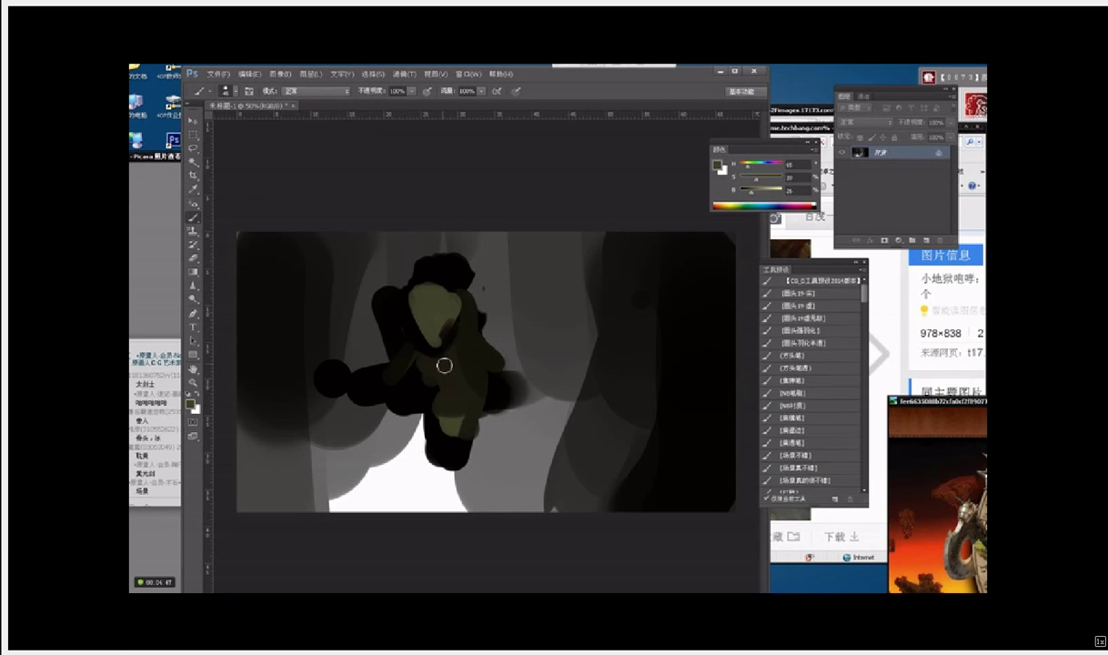
Step: Sample white from the uncovered background and paint a white head shape at the top of the figure
left_click(398, 453, "alt")
mouse_move(436, 245)
left_mouse_down()
mouse_move(414, 271)
mouse_move(433, 270)
mouse_move(416, 286)
mouse_move(425, 278)
mouse_move(412, 254)
mouse_move(404, 271)
mouse_move(419, 330)
mouse_move(417, 315)
mouse_move(445, 305)
mouse_move(392, 354)
left_mouse_up()
left_click(411, 242, "alt")
left_click(407, 283, "alt")
left_click(454, 302, "alt")
left_click(437, 310, "alt")
Step: Block in the torso and arms with pale grey strokes, leaving a dark area in the middle of the body
mouse_move(434, 341)
left_mouse_down()
mouse_move(455, 349)
mouse_move(398, 371)
mouse_move(414, 330)
mouse_move(378, 362)
mouse_move(400, 392)
left_mouse_up()
left_click_drag(431, 355, 462, 386)
mouse_move(459, 364)
left_mouse_down()
mouse_move(460, 399)
mouse_move(419, 398)
left_mouse_up()
mouse_move(448, 366)
left_mouse_down()
mouse_move(447, 392)
mouse_move(475, 390)
left_mouse_up()
mouse_move(474, 394)
left_mouse_down()
mouse_move(421, 396)
mouse_move(369, 346)
mouse_move(400, 350)
mouse_move(382, 333)
mouse_move(439, 362)
mouse_move(400, 302)
mouse_move(427, 315)
mouse_move(413, 287)
mouse_move(424, 275)
mouse_move(430, 303)
left_mouse_up()
left_click(389, 371, "alt")
left_click(432, 305, "alt")
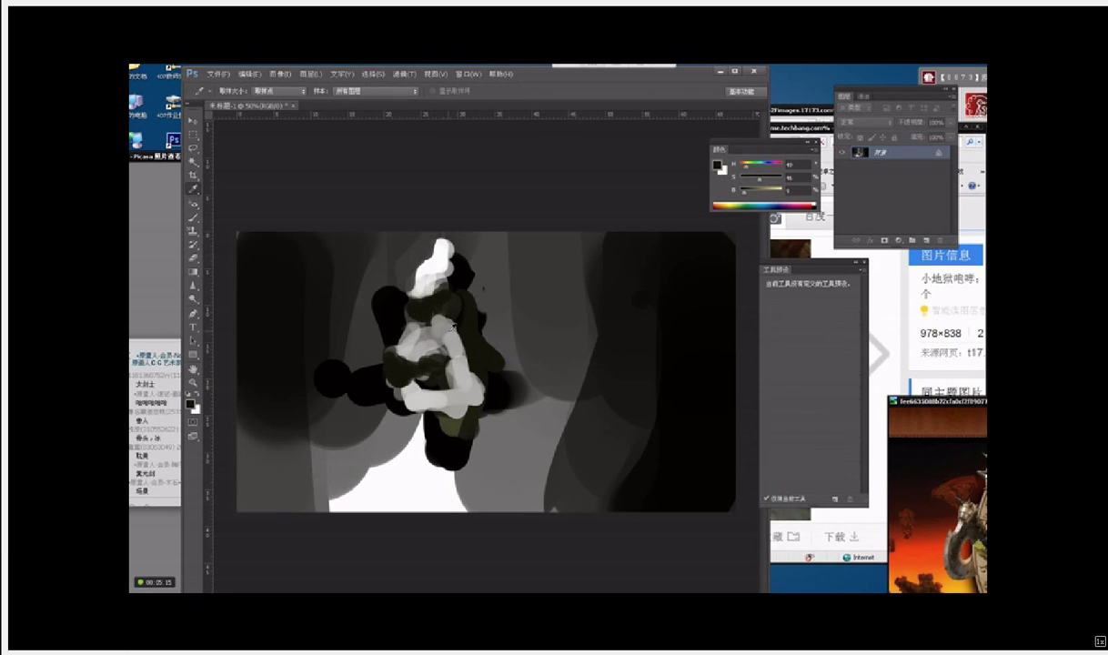
Step: Paint a black shape for a second head behind the figure and add a pale grey patch inside it
mouse_move(476, 291)
left_mouse_down()
mouse_move(471, 311)
mouse_move(491, 291)
mouse_move(475, 287)
mouse_move(490, 300)
mouse_move(489, 270)
mouse_move(497, 285)
mouse_move(462, 259)
mouse_move(475, 289)
mouse_move(464, 302)
mouse_move(487, 327)
mouse_move(431, 324)
mouse_move(446, 324)
mouse_move(443, 296)
mouse_move(421, 250)
mouse_move(452, 267)
mouse_move(437, 266)
mouse_move(448, 277)
mouse_move(423, 245)
mouse_move(435, 258)
mouse_move(414, 273)
mouse_move(417, 295)
left_mouse_up()
left_click(461, 270, "alt")
left_click(435, 319, "alt")
left_click(461, 283, "alt")
left_click(430, 275, "alt")
left_click(421, 304, "alt")
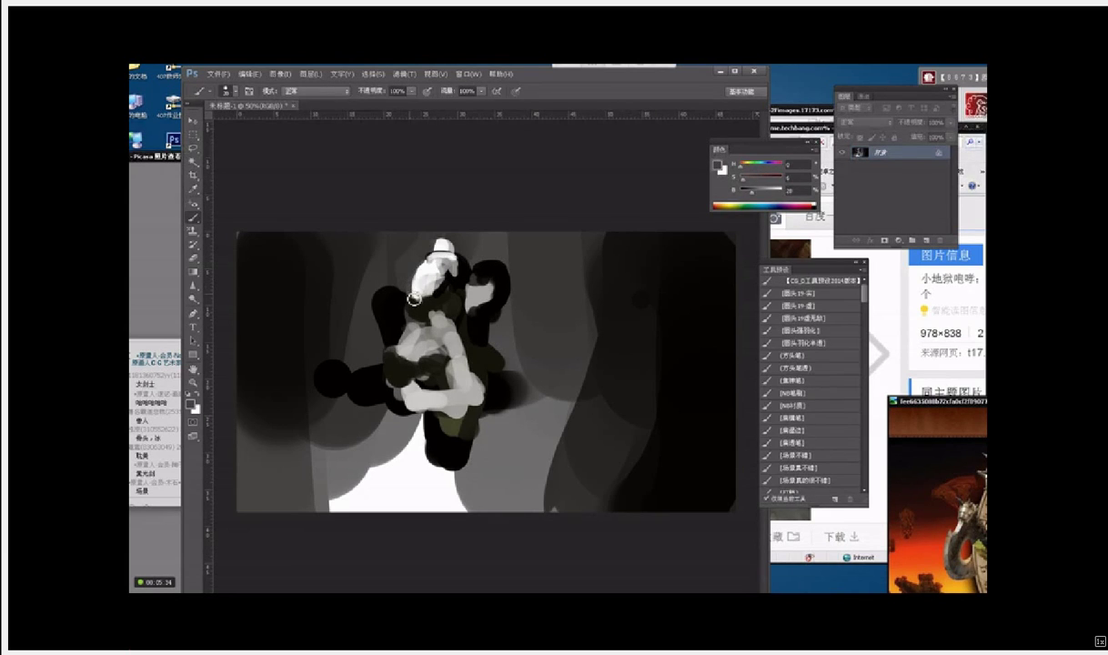
Step: Paint dark eye and jaw marks on the white head and round out the second head's pale grey patch
left_click(426, 272, "alt")
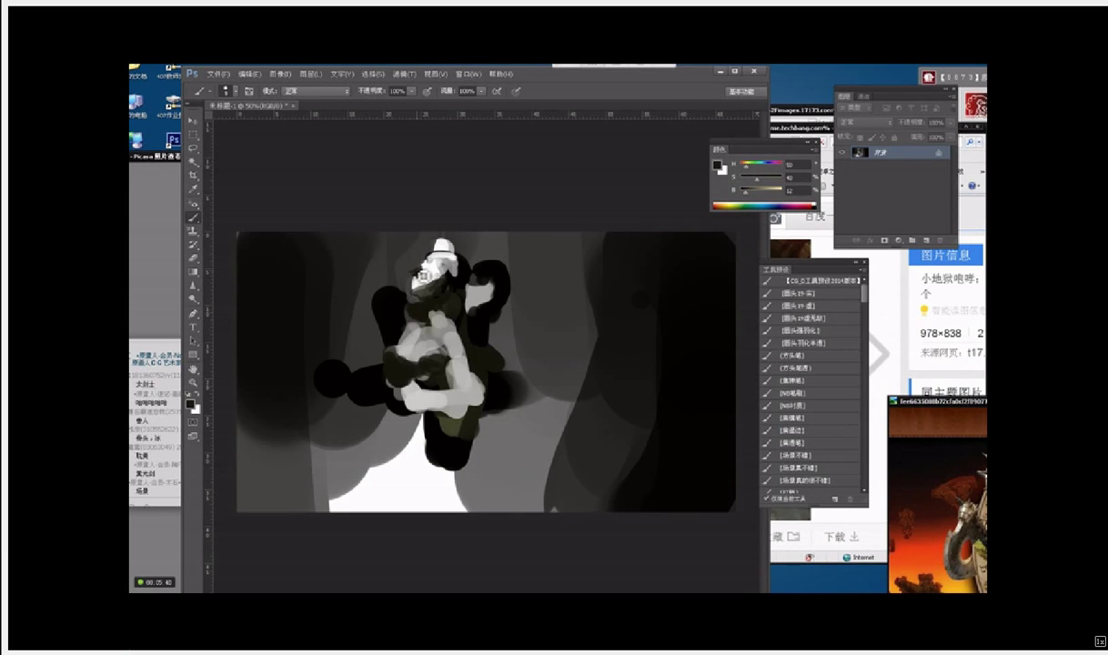
left_click(432, 275, "alt")
left_click(434, 271, "alt")
left_click(463, 292, "alt")
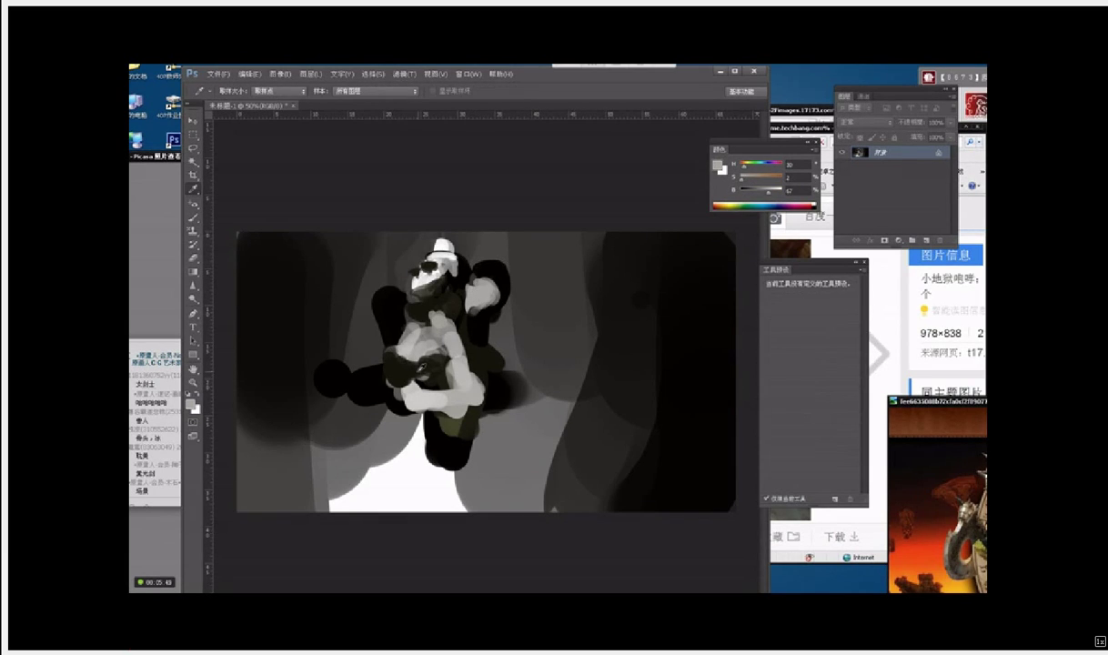
Step: Sample the head's near-white tone and paint bright highlights on the figure's shoulder and chest
left_click(397, 353, "alt")
left_click(410, 349, "alt")
left_click(428, 276, "alt")
mouse_move(396, 337)
left_mouse_down()
mouse_move(388, 346)
mouse_move(407, 365)
mouse_move(389, 364)
mouse_move(387, 330)
mouse_move(412, 332)
left_mouse_up()
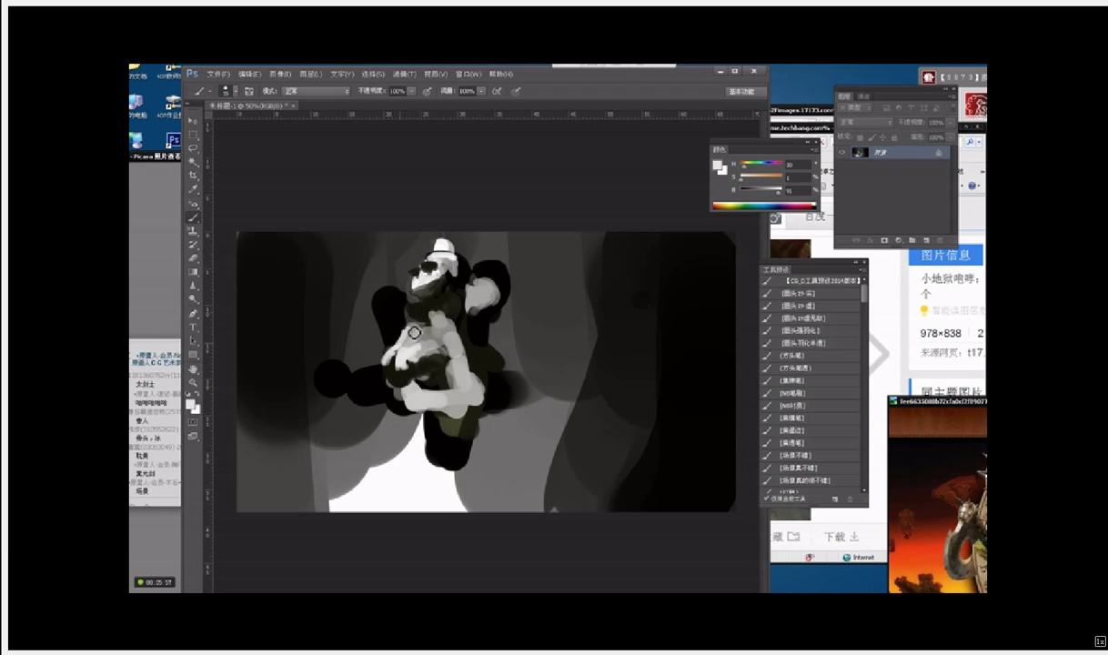
Step: Paint dark grey over the black shape behind the shoulder and shade the first head's jaw and neck
left_click(417, 307, "alt")
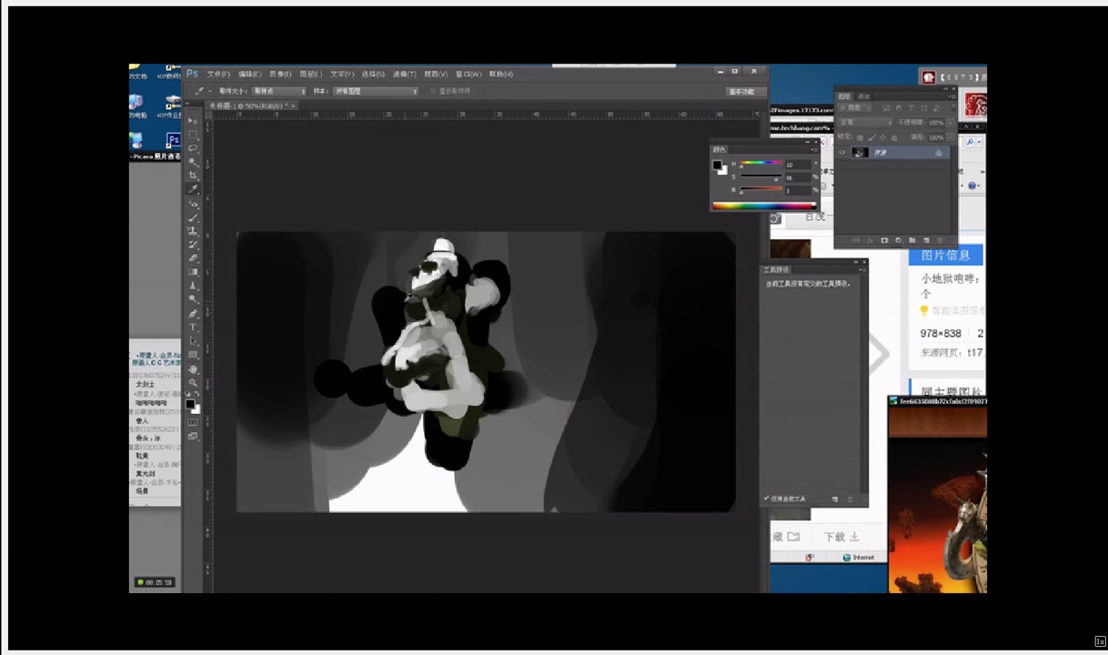
left_click_drag(413, 312, 415, 315)
left_click(404, 283, "alt")
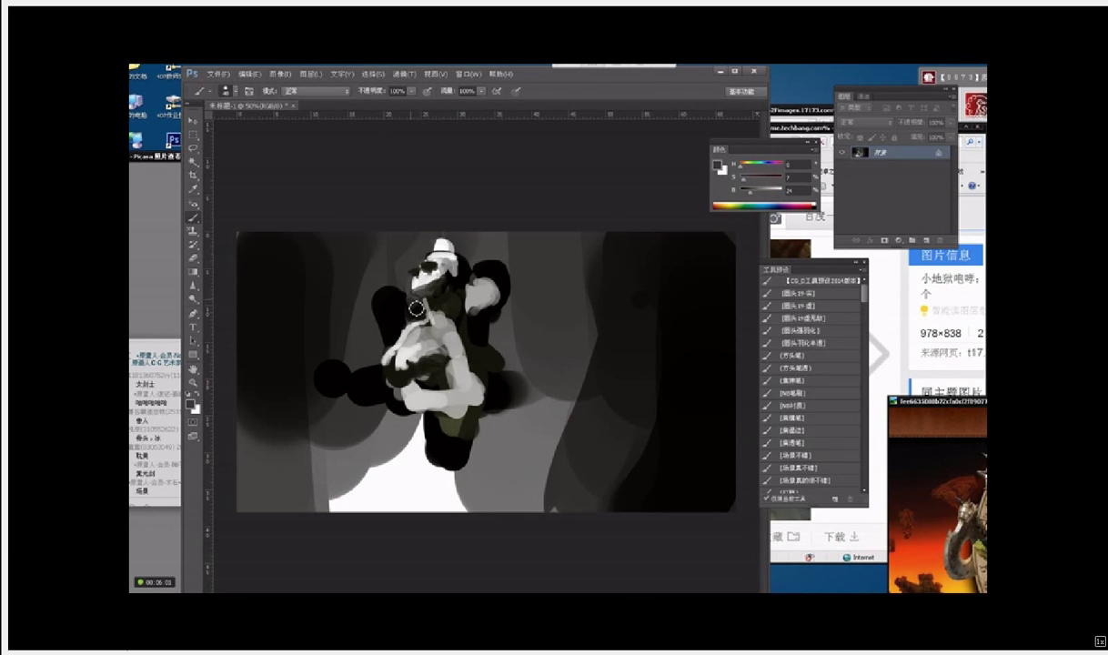
left_click(393, 292, "alt")
mouse_move(399, 285)
left_mouse_down()
mouse_move(372, 280)
mouse_move(408, 314)
left_mouse_up()
key("alt")
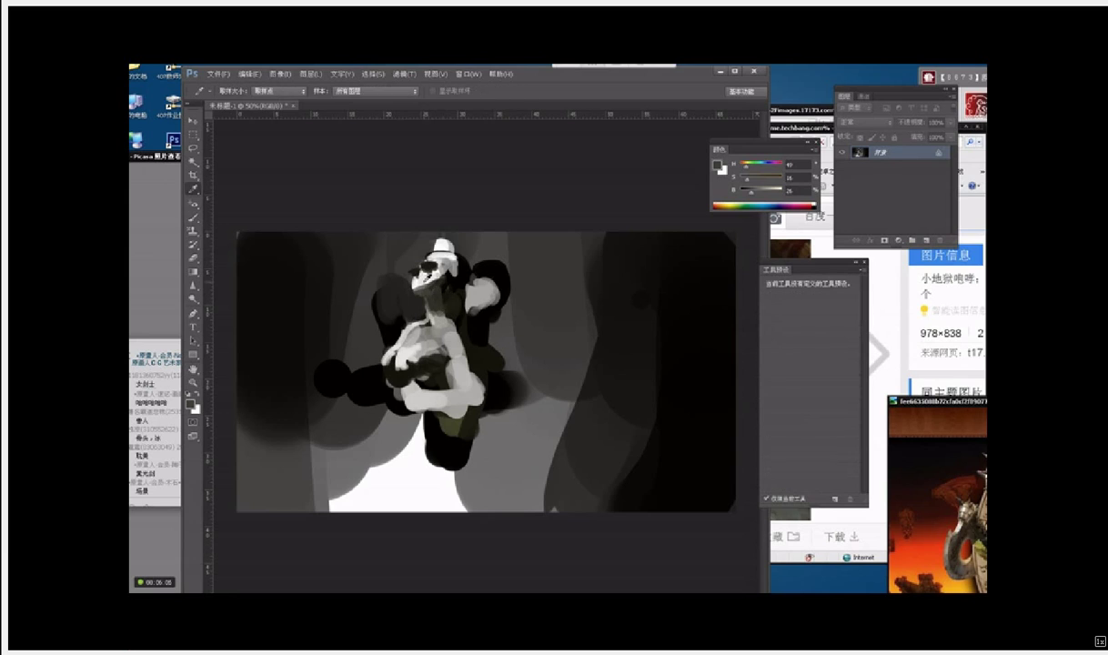
left_click(424, 287, "alt")
left_click(418, 279, "alt")
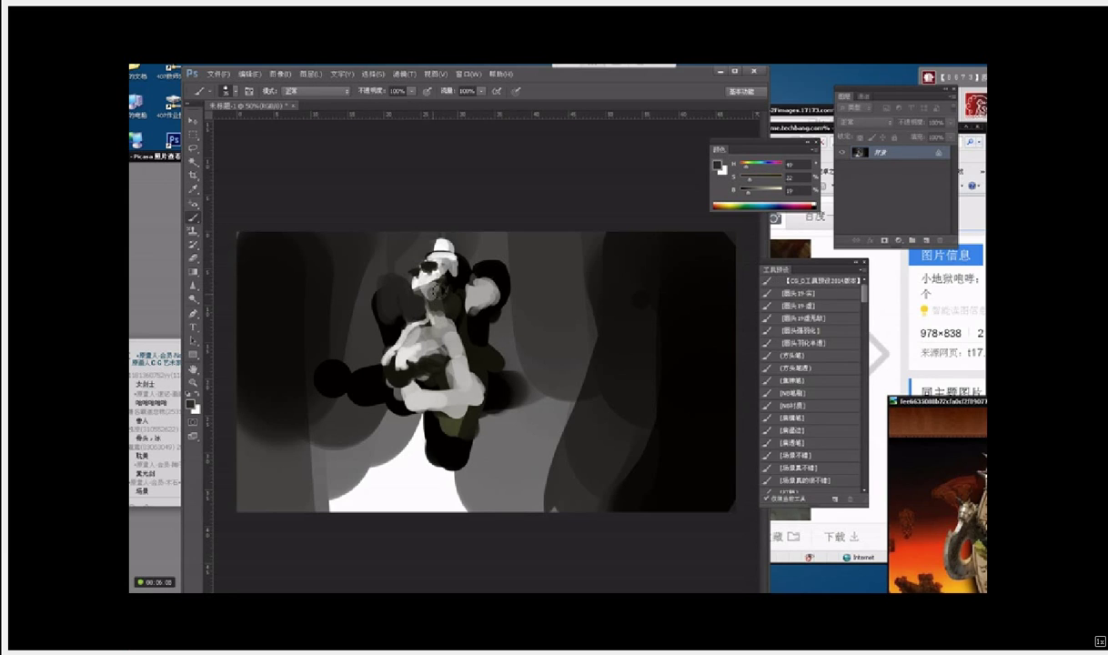
Step: Lower the brush opacity, set the flow to 84%, and blend the tones around the first head's jaw and neck
left_click_drag(411, 94, 410, 106)
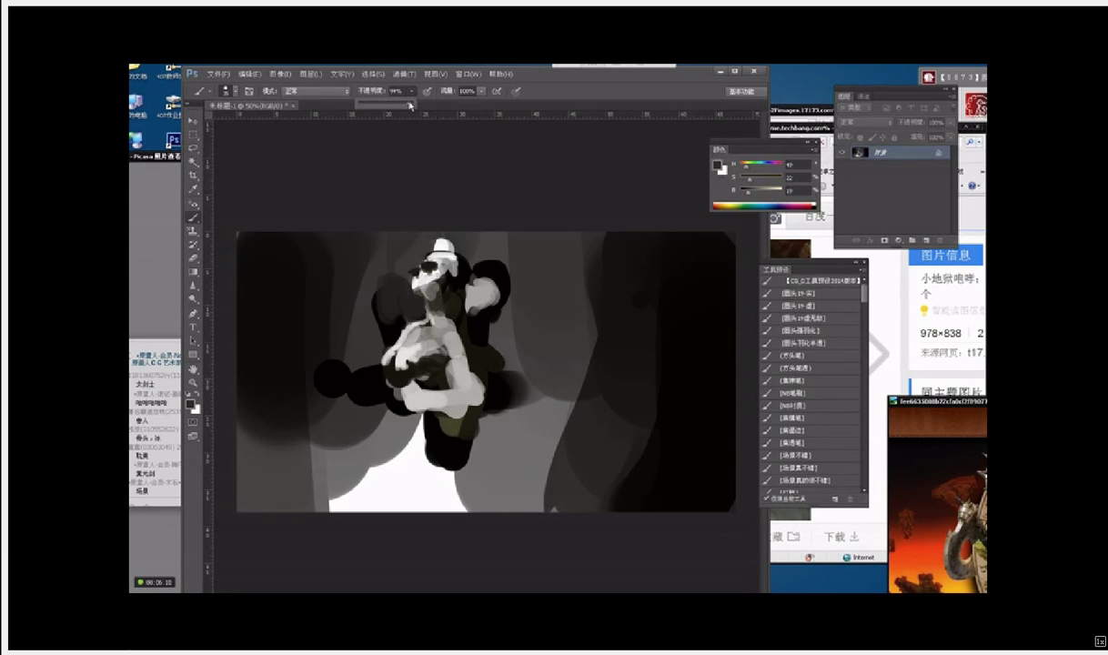
left_click(481, 91)
left_click(467, 192)
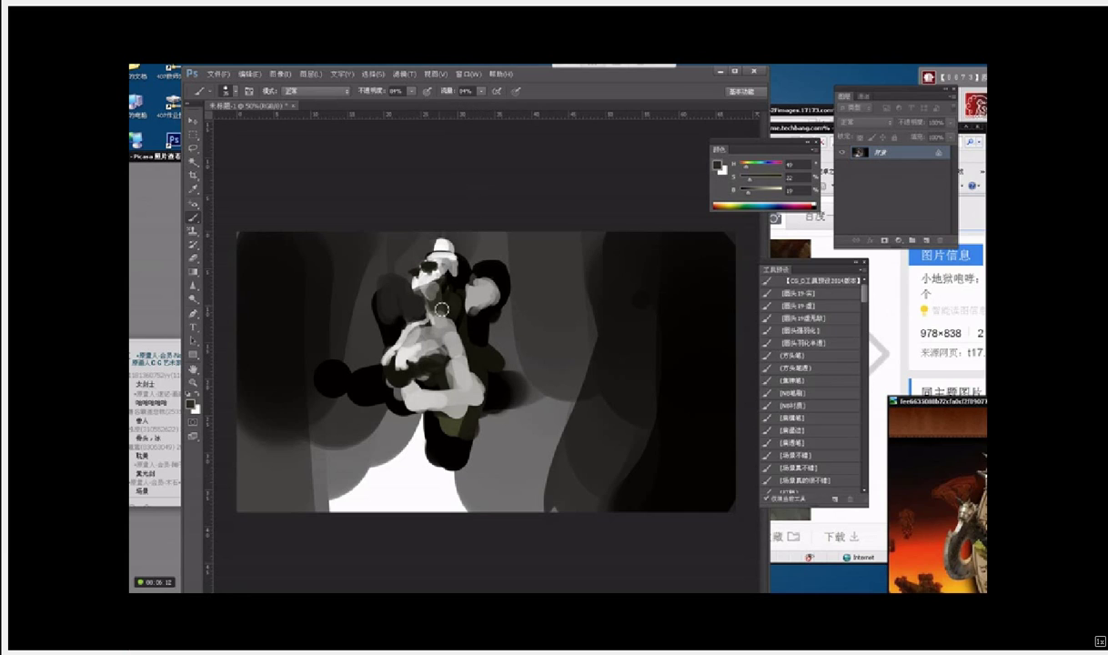
left_click_drag(427, 292, 443, 310)
left_click(425, 284, "alt")
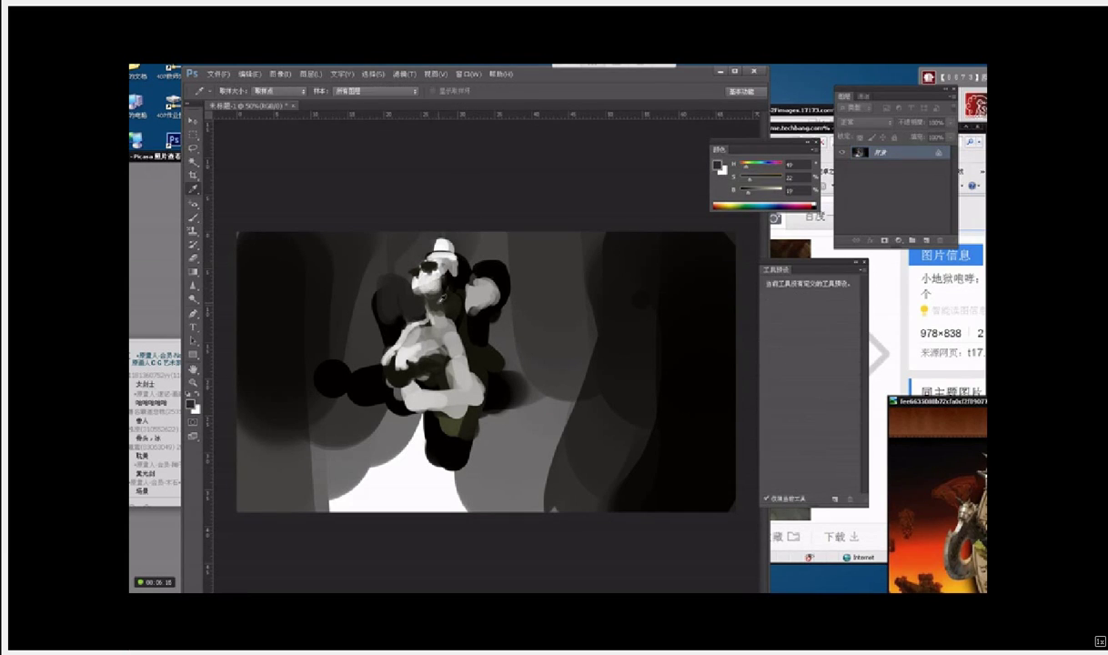
left_click(400, 324, "alt")
Step: Paint pale grey and dark strokes on the second head to suggest a forehead, eye sockets and mouth
key("i")
left_click(486, 289)
key("b")
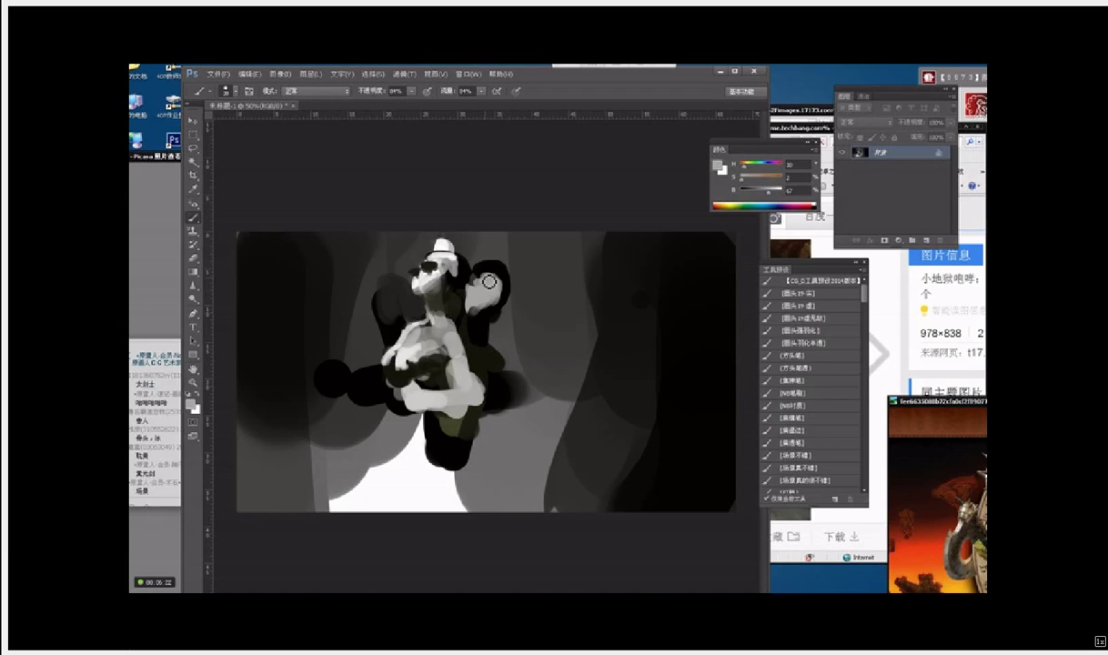
left_click_drag(477, 291, 482, 277)
left_click(472, 289, "alt")
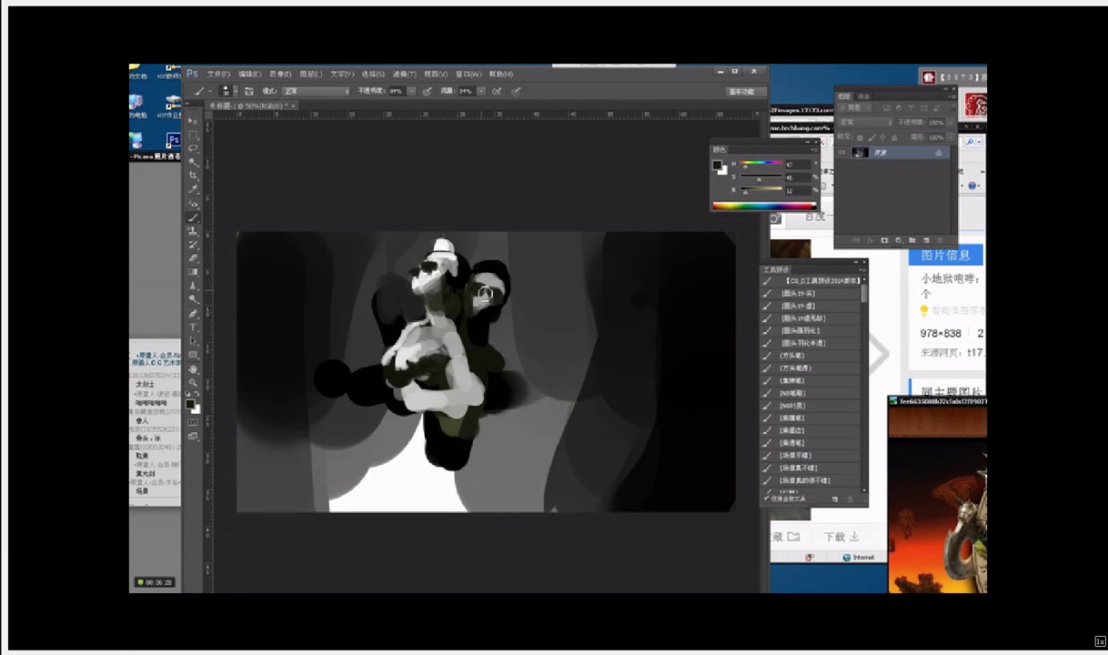
left_click(477, 284, "alt")
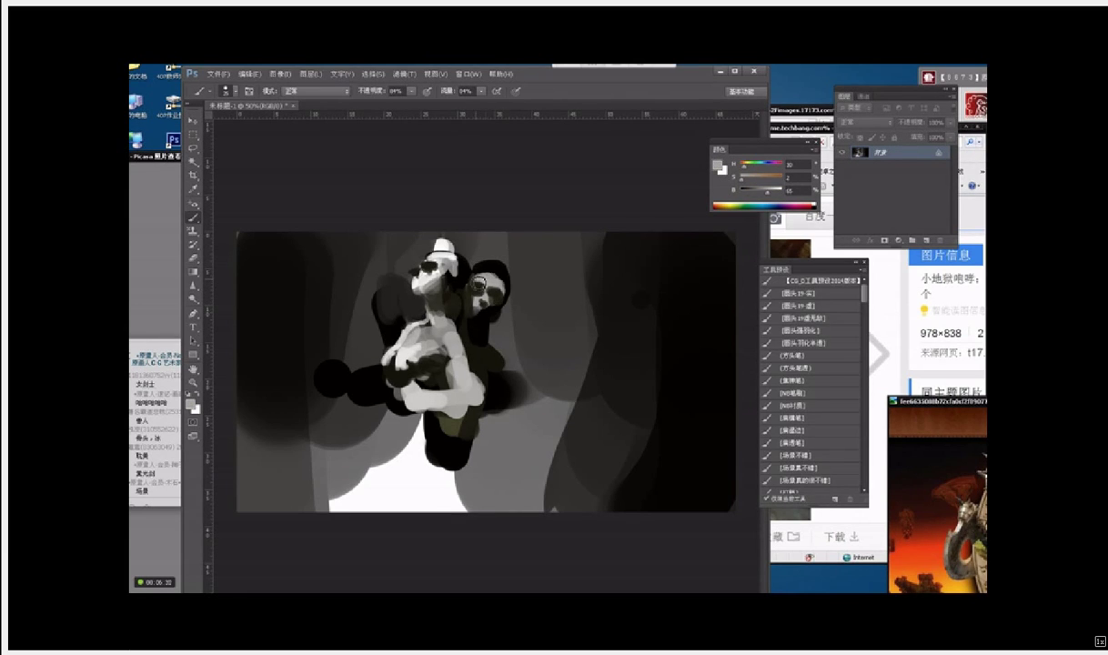
mouse_move(482, 279)
left_mouse_down()
mouse_move(498, 270)
mouse_move(504, 281)
left_mouse_up()
Step: Paint background grey over the black edge around the second head and rework its face in pale grey
left_click(471, 255, "alt")
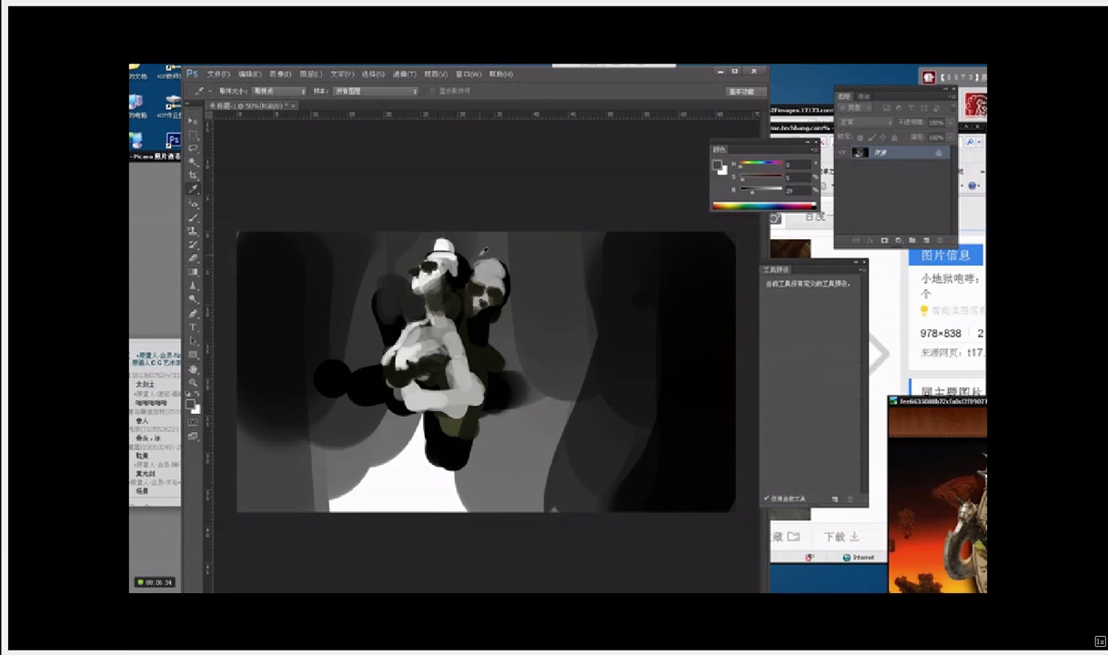
key("b")
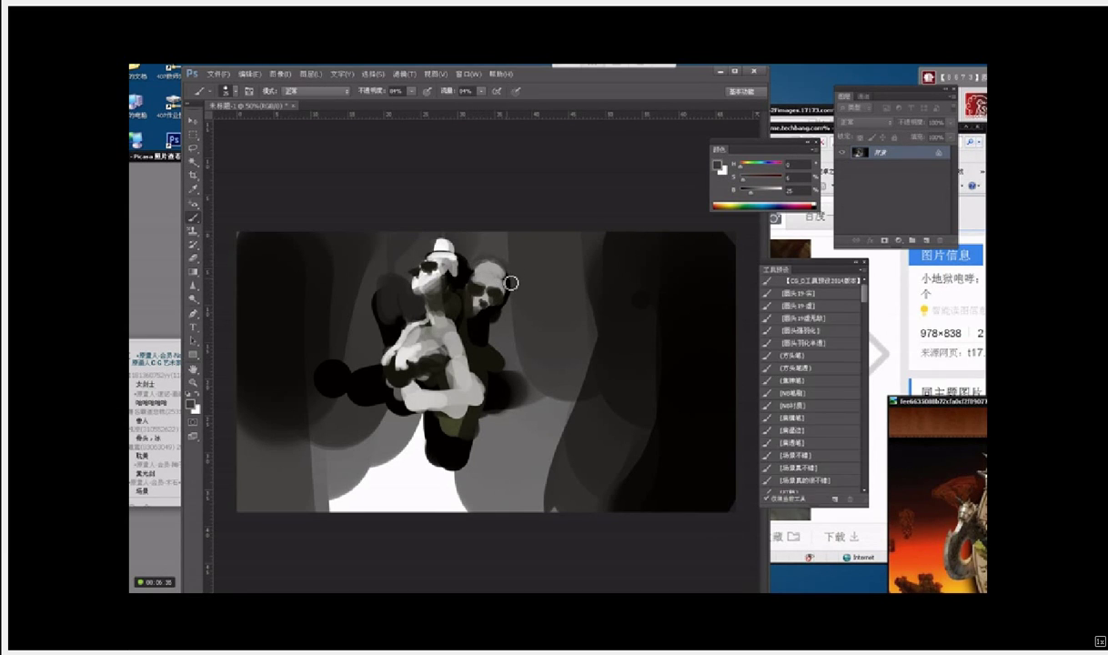
left_click(506, 275, "alt")
left_click(508, 290, "alt")
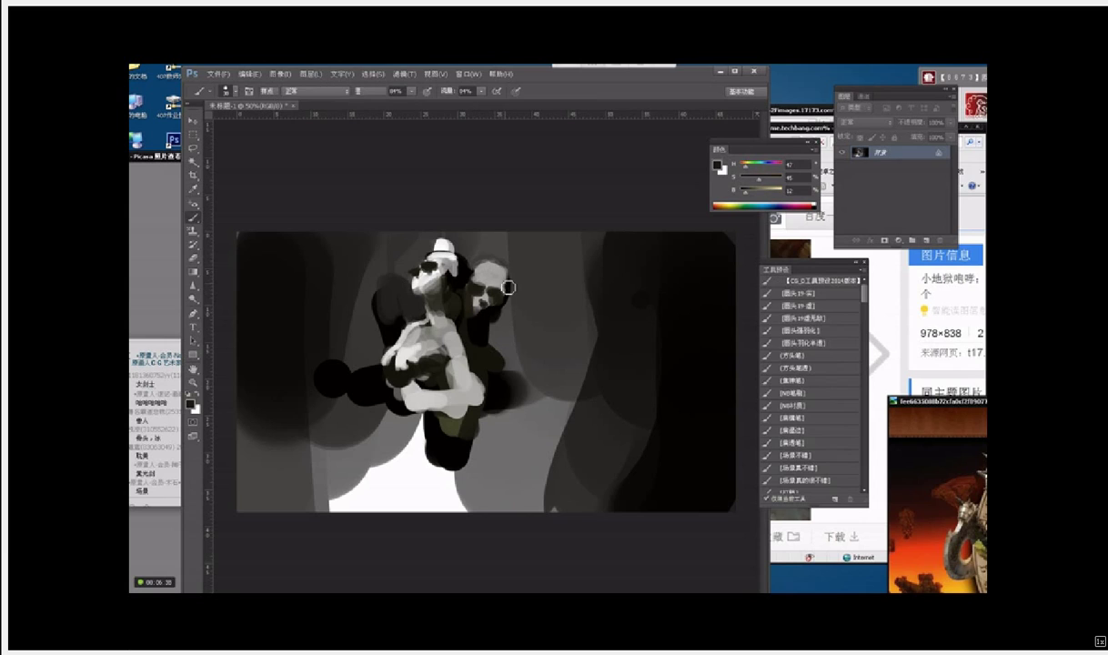
mouse_move(506, 290)
left_mouse_down()
mouse_move(504, 275)
mouse_move(500, 286)
mouse_move(475, 282)
mouse_move(499, 298)
mouse_move(483, 311)
mouse_move(461, 286)
mouse_move(433, 310)
left_mouse_up()
left_click(487, 275, "alt")
Step: Refine the torso with sampled black, grey and white strokes, sharpening its lower edge, side and shoulder contour
key("i")
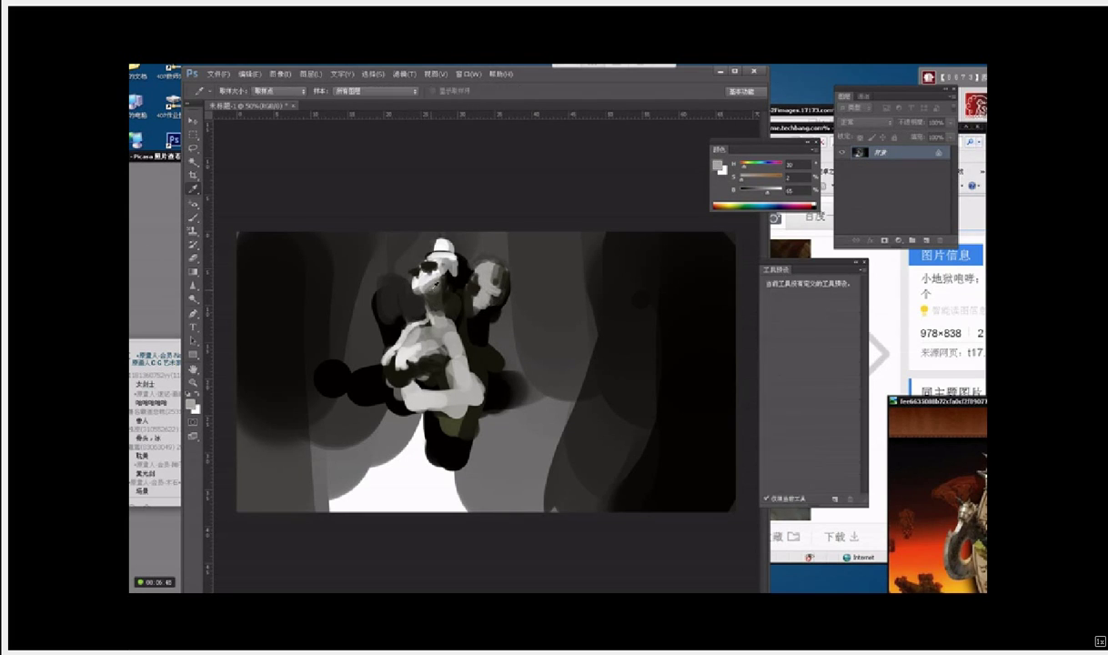
left_click(417, 289)
left_click(441, 268)
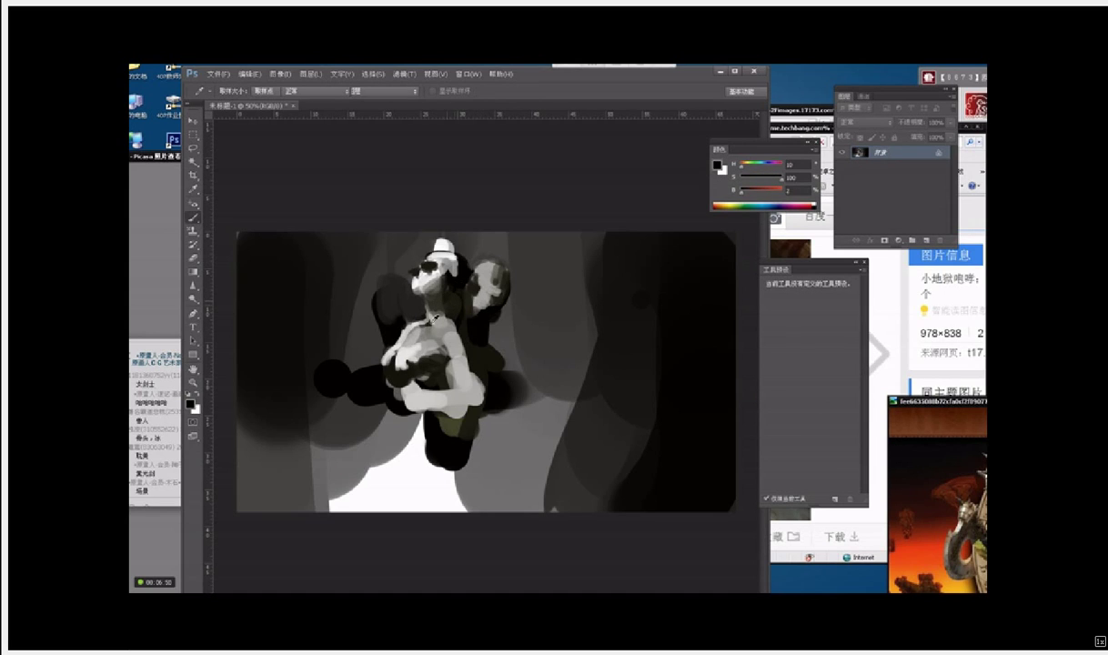
key("b")
mouse_move(455, 390)
left_mouse_down()
mouse_move(452, 400)
mouse_move(421, 388)
mouse_move(413, 401)
mouse_move(480, 398)
mouse_move(459, 338)
mouse_move(484, 406)
mouse_move(449, 358)
mouse_move(456, 398)
mouse_move(398, 391)
mouse_move(401, 408)
mouse_move(409, 389)
mouse_move(400, 391)
mouse_move(409, 396)
left_mouse_up()
left_click(454, 335, "alt")
left_click(484, 404, "alt")
left_click(405, 392, "alt")
left_click(395, 371, "alt")
left_click(464, 328, "alt")
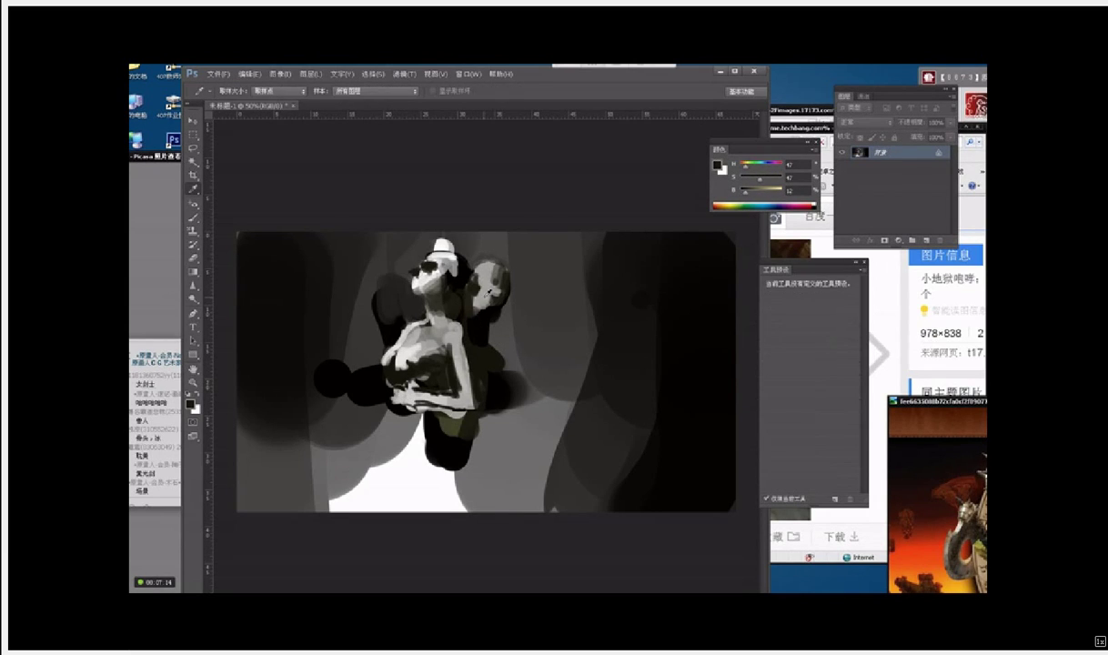
left_click(485, 292, "alt")
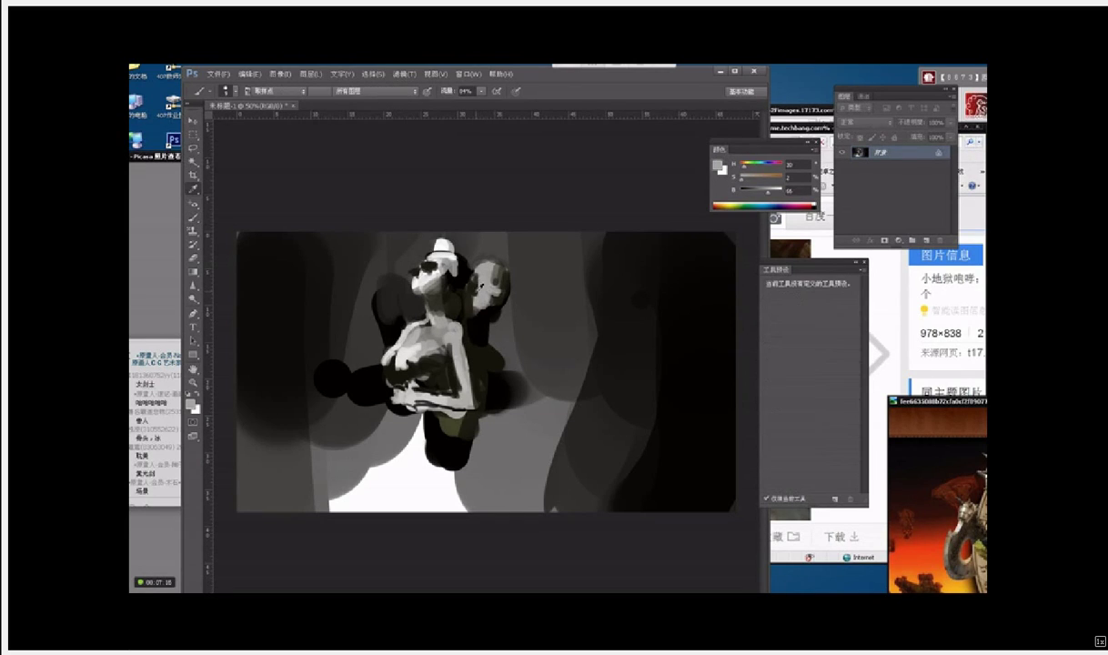
Step: Model the second head's face with sampled dark and mid-grey strokes around the eye, cheek and mouth
left_click(475, 303, "alt")
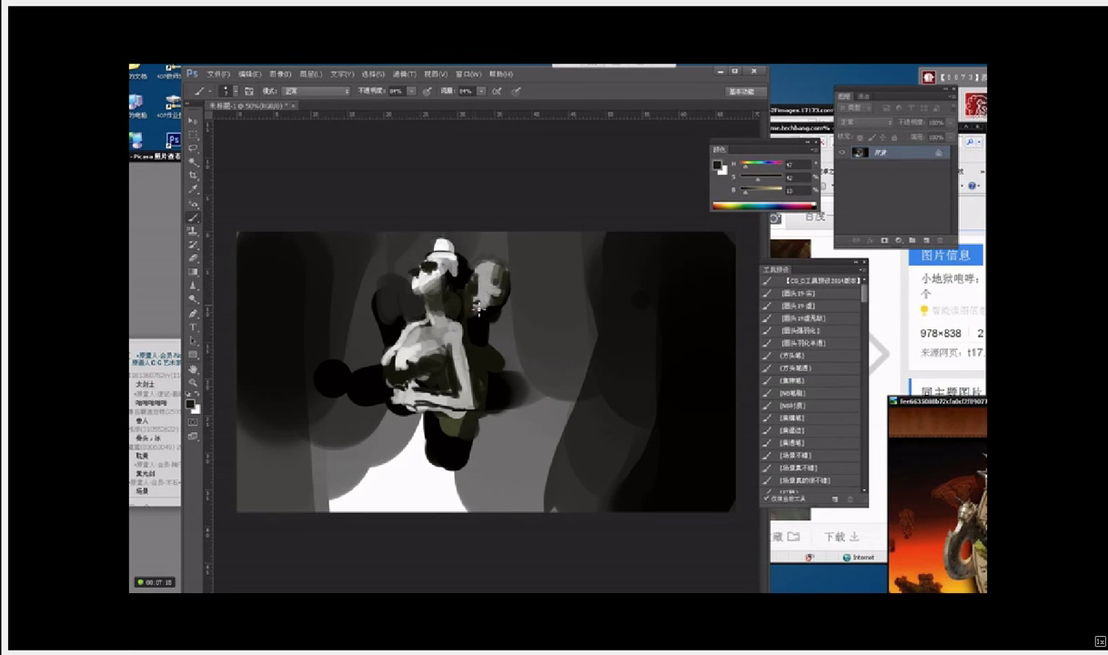
left_click(484, 298, "alt")
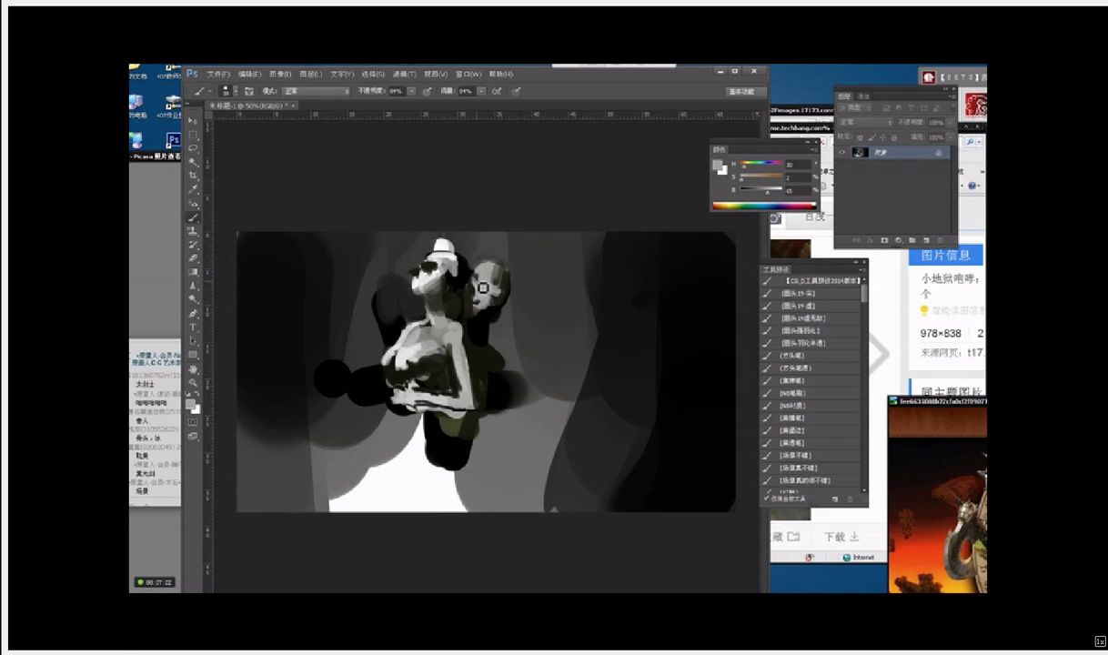
left_click(488, 291, "alt")
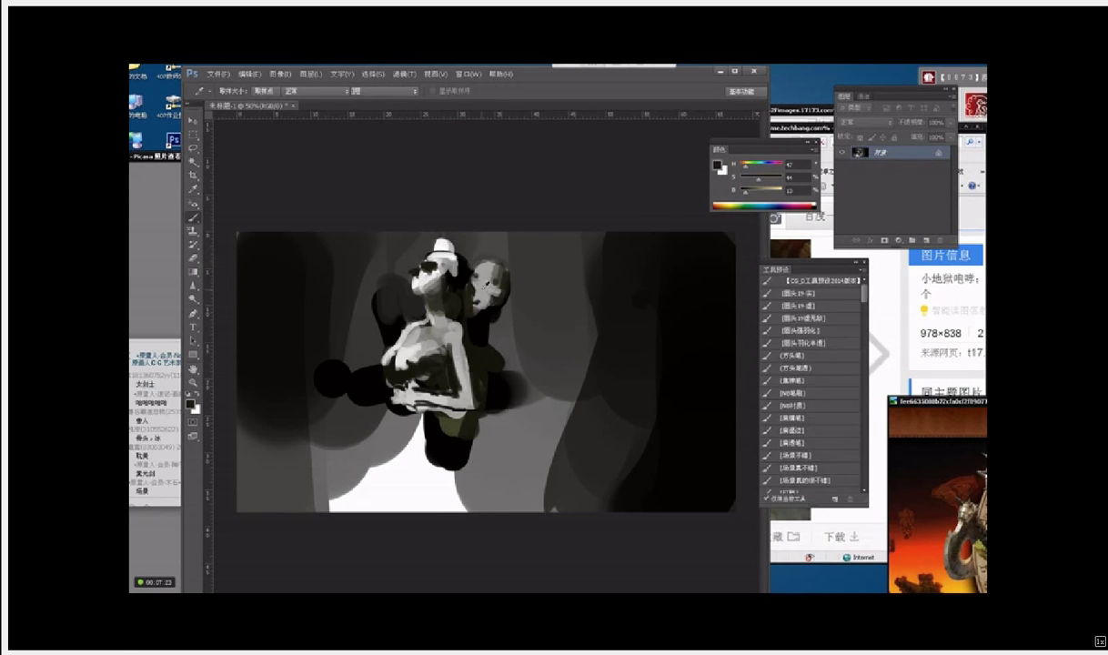
left_click(489, 294, "alt")
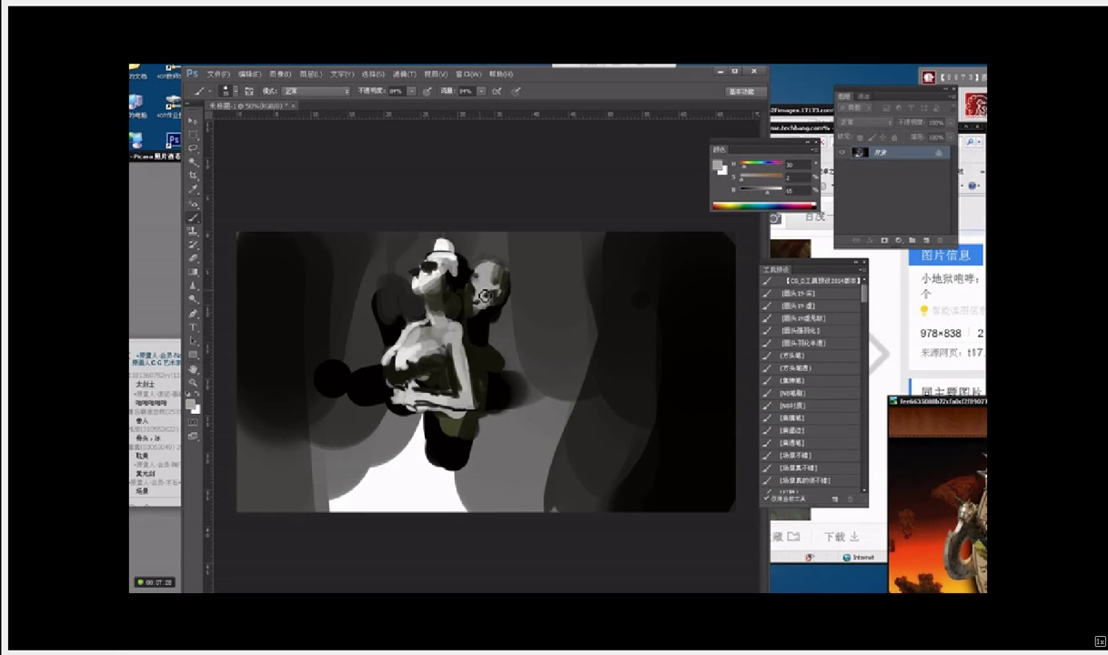
key("alt")
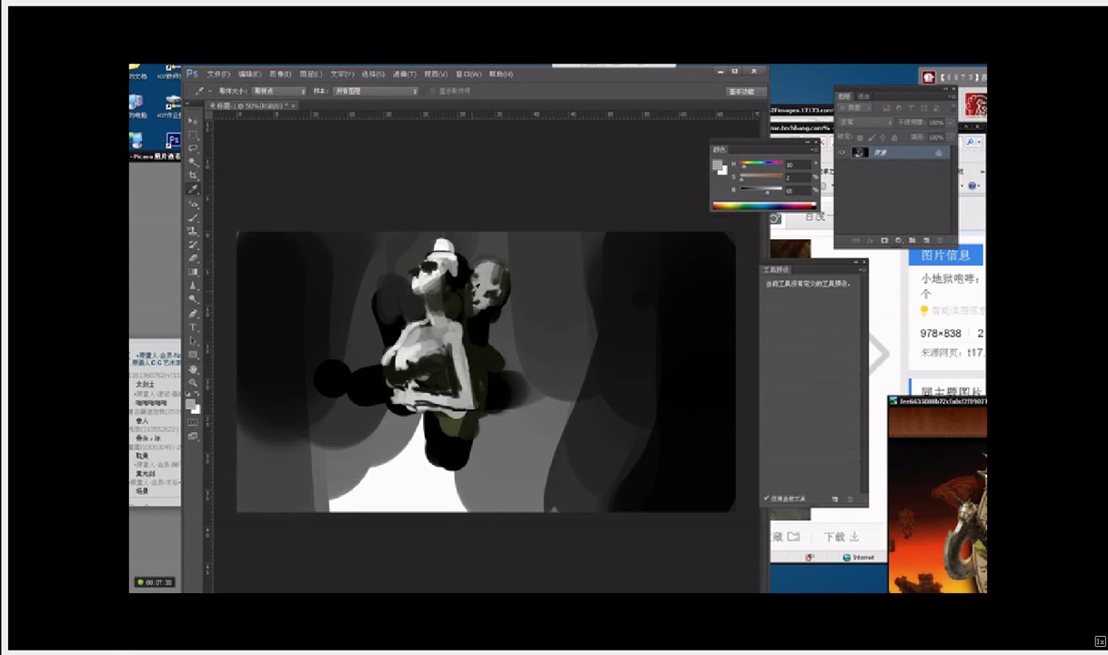
Step: Repaint the second head's crown and face with broader pale-grey strokes and block in black beneath it
mouse_move(489, 268)
left_mouse_down()
mouse_move(493, 301)
mouse_move(476, 292)
mouse_move(500, 269)
mouse_move(506, 285)
mouse_move(510, 271)
mouse_move(512, 300)
mouse_move(477, 298)
left_mouse_up()
left_click(482, 293, "alt")
left_click(496, 271, "alt")
key("]")
left_click(507, 295, "alt")
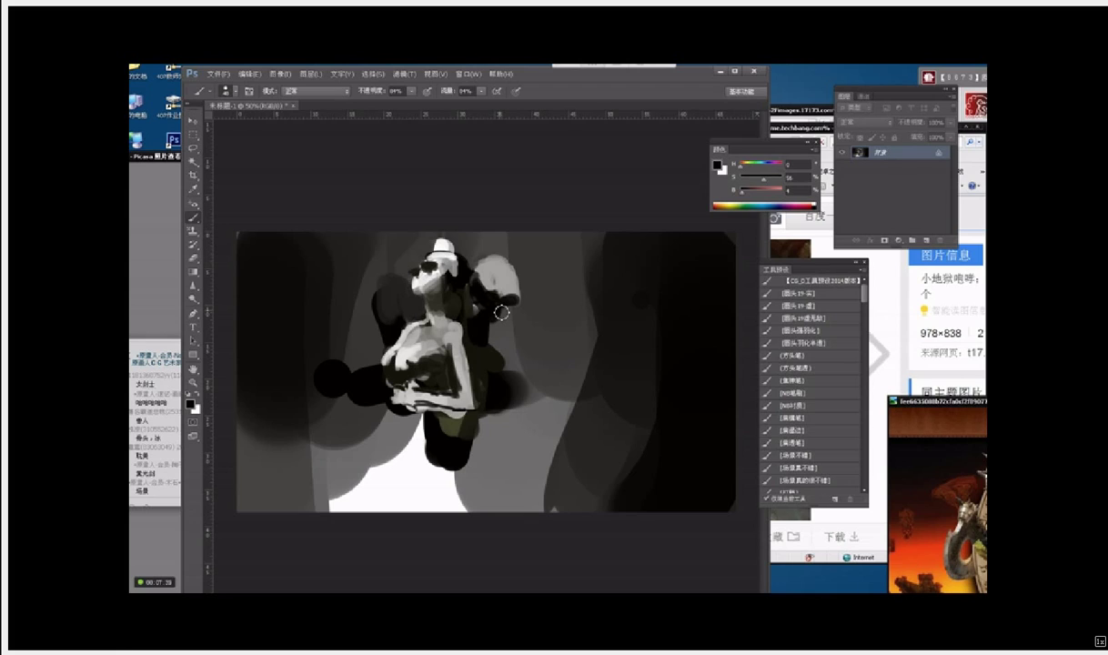
Step: Switch to the 接待厅 reception channel in YY, browse the channel list, and close the 求关注 pop-up
left_click(5, 314)
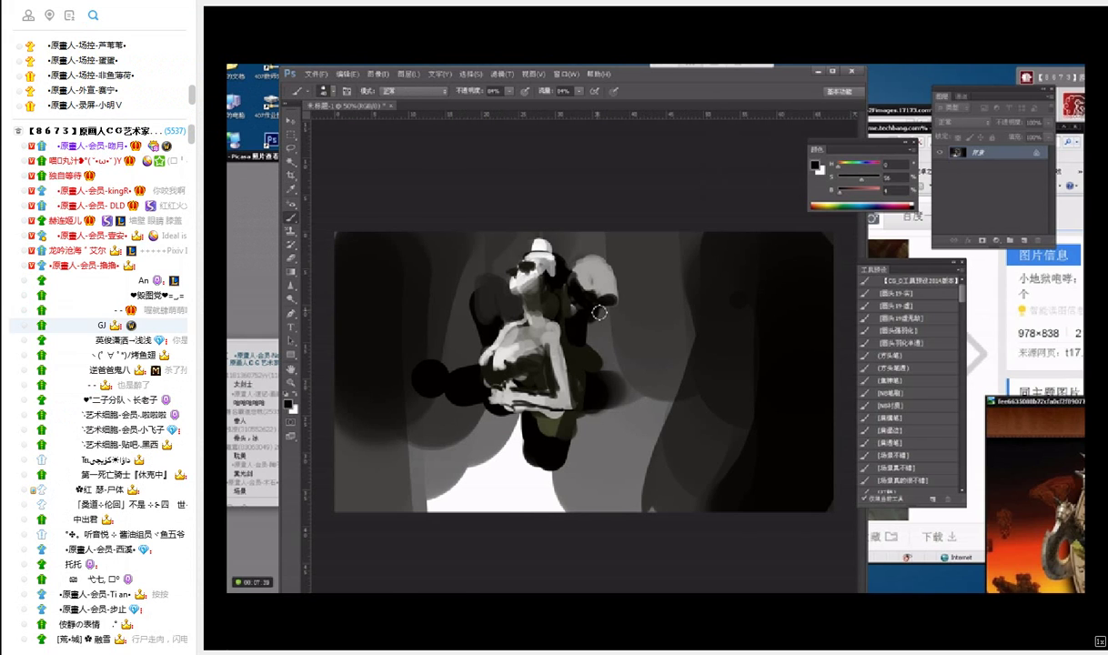
left_click(18, 131)
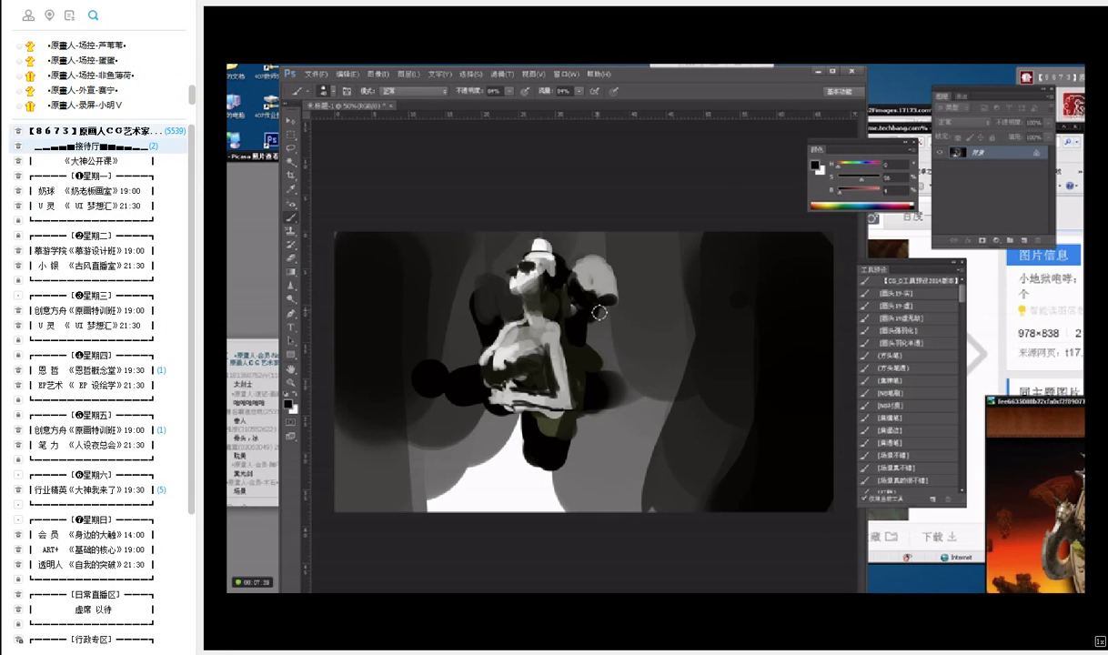
double_click(91, 146)
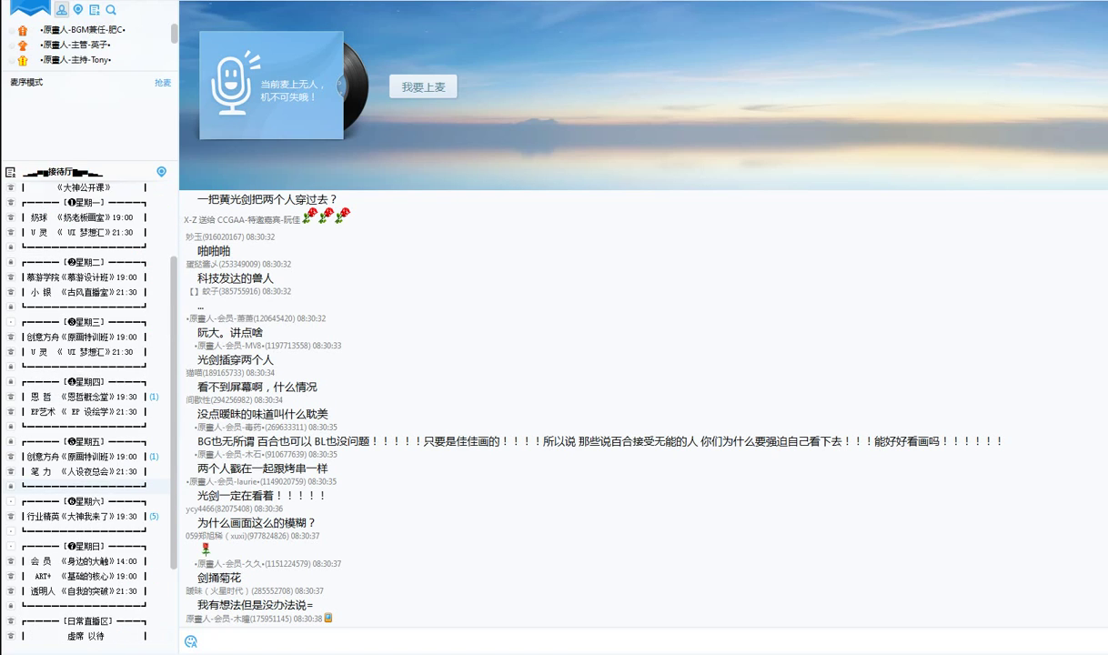
scroll(86, 409, "down", 5)
scroll(86, 409, "up", 5)
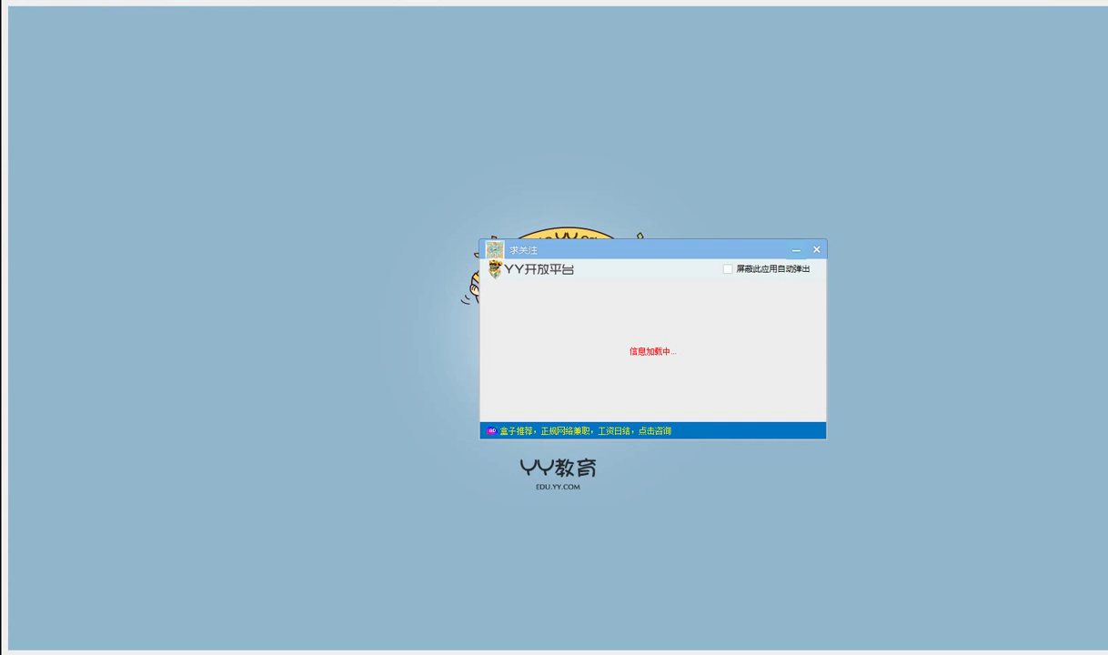
left_click(815, 249)
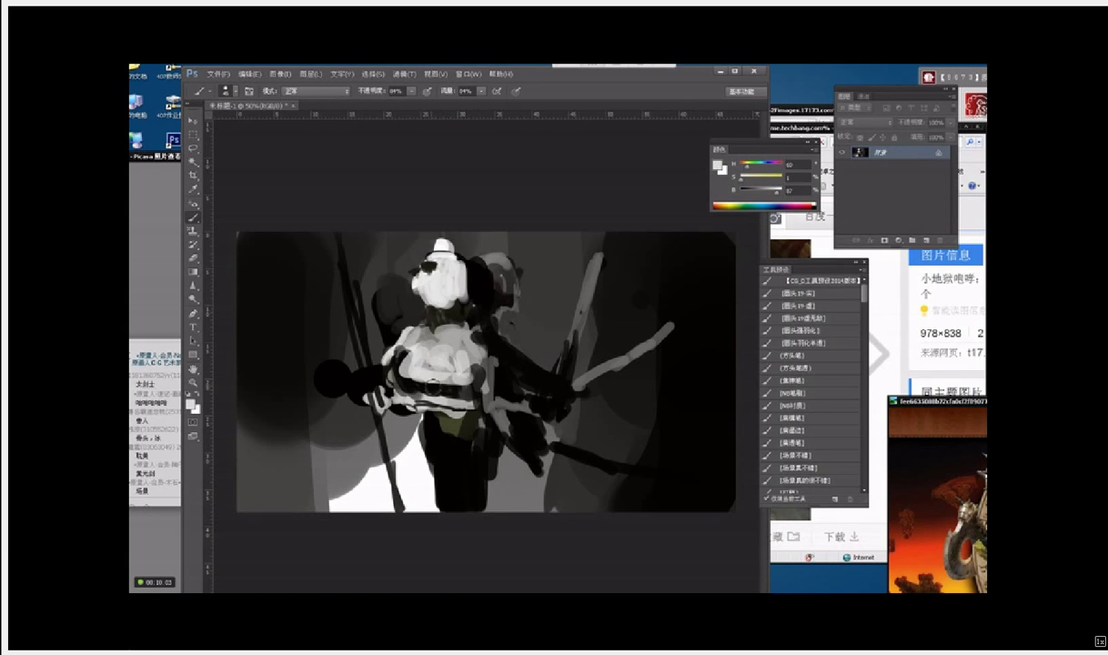
Step: Paint sampled dark strokes down the first figure's waist and leg and out from the forearm on the canvas's left side
left_click(416, 364, "alt")
mouse_move(420, 391)
left_mouse_down()
mouse_move(447, 414)
mouse_move(427, 445)
mouse_move(419, 437)
mouse_move(418, 459)
mouse_move(400, 475)
mouse_move(435, 496)
left_mouse_up()
left_click(387, 378, "alt")
left_click_drag(388, 378, 351, 437)
left_click_drag(371, 398, 342, 444)
Step: Add dark hanging strokes on both sides of the hips and a dark wedge from the neck into the chest
left_click(437, 410, "alt")
mouse_move(372, 409)
left_mouse_down()
mouse_move(336, 424)
mouse_move(374, 401)
mouse_move(392, 433)
mouse_move(377, 402)
mouse_move(376, 457)
left_mouse_up()
left_click_drag(489, 388, 503, 423)
mouse_move(466, 366)
left_mouse_down()
mouse_move(483, 443)
mouse_move(506, 466)
left_mouse_up()
left_click(407, 383, "alt")
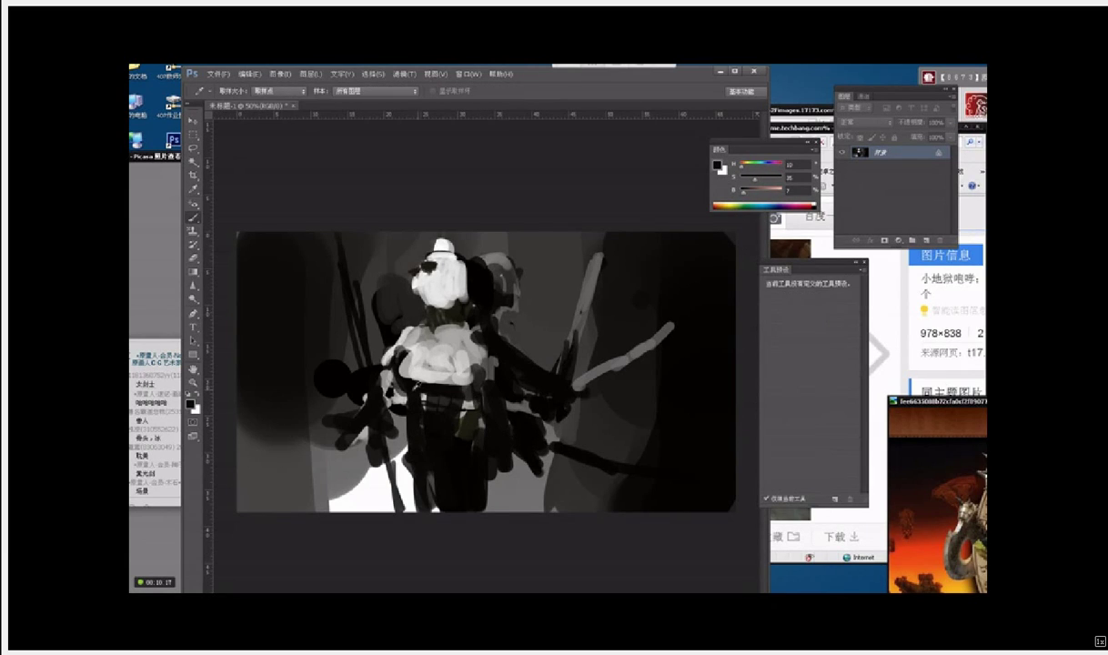
left_click_drag(436, 318, 448, 353)
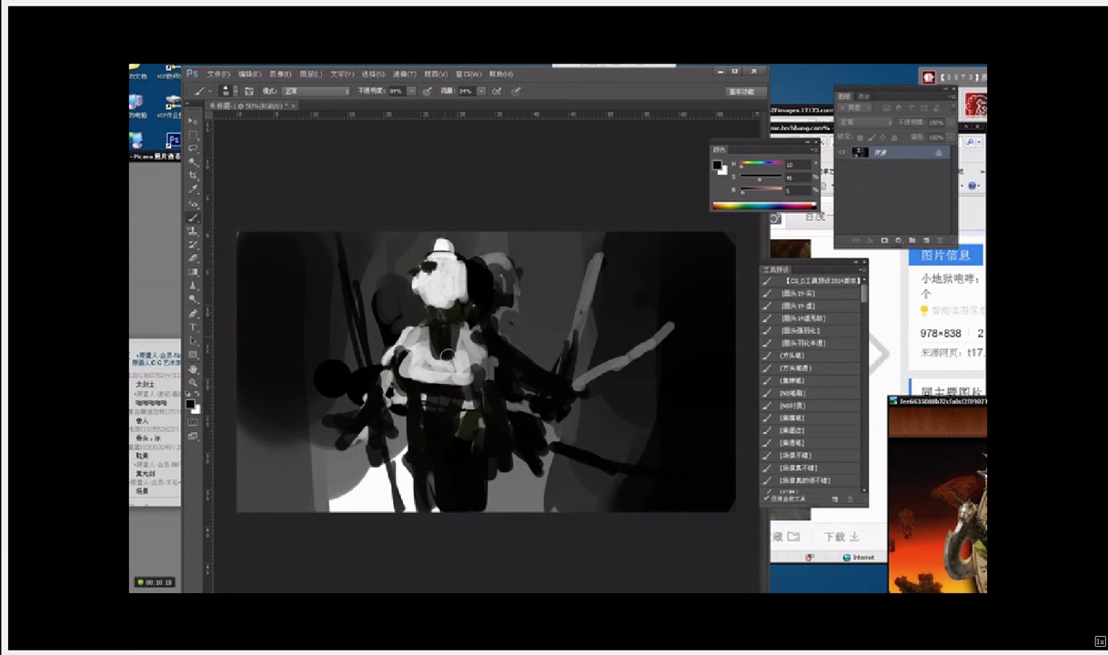
Step: Paint out the upright grey blade and the first head's white topknot with sampled background tones
left_click(602, 292, "alt")
mouse_move(590, 267)
left_mouse_down()
mouse_move(598, 278)
mouse_move(594, 255)
mouse_move(596, 287)
left_mouse_up()
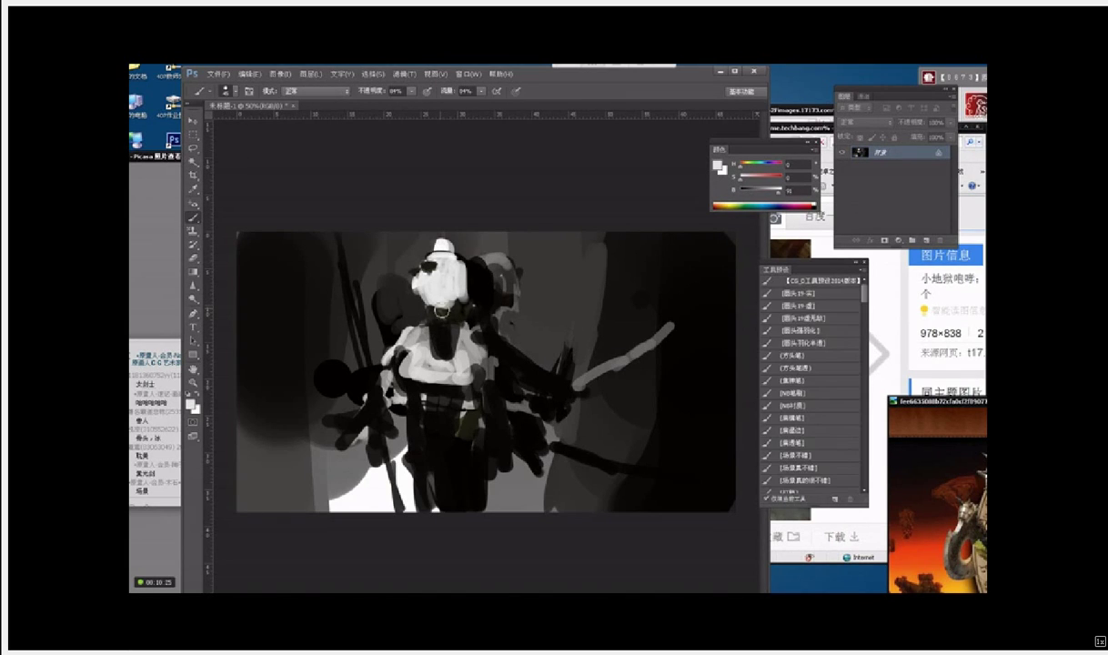
left_click(433, 272, "alt")
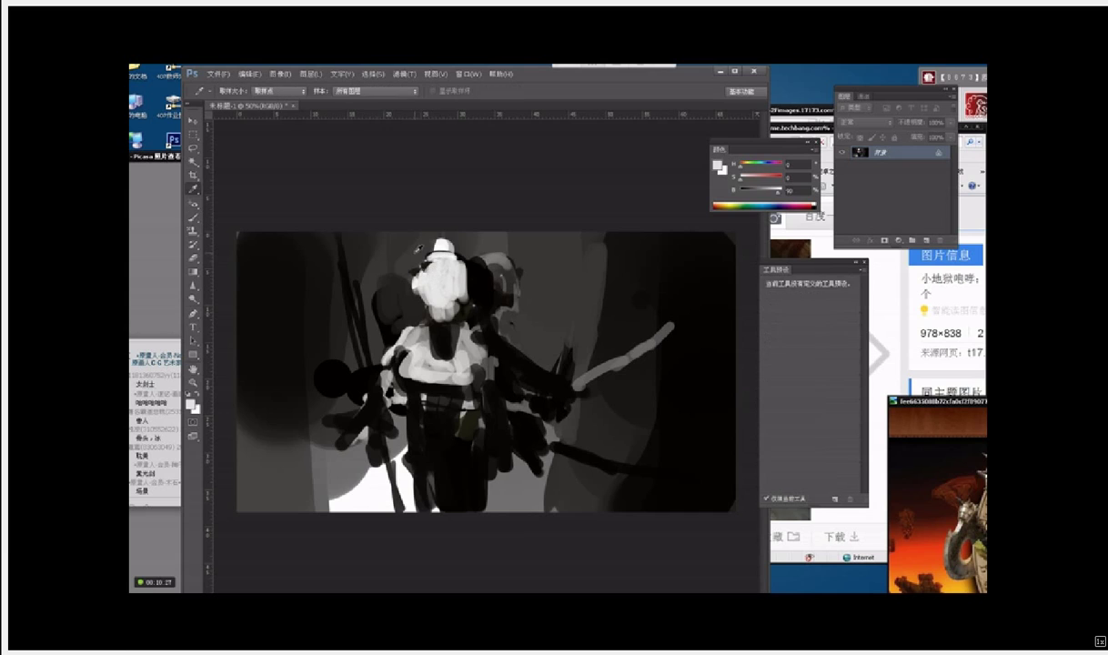
left_click(424, 247, "alt")
left_click_drag(436, 244, 446, 245)
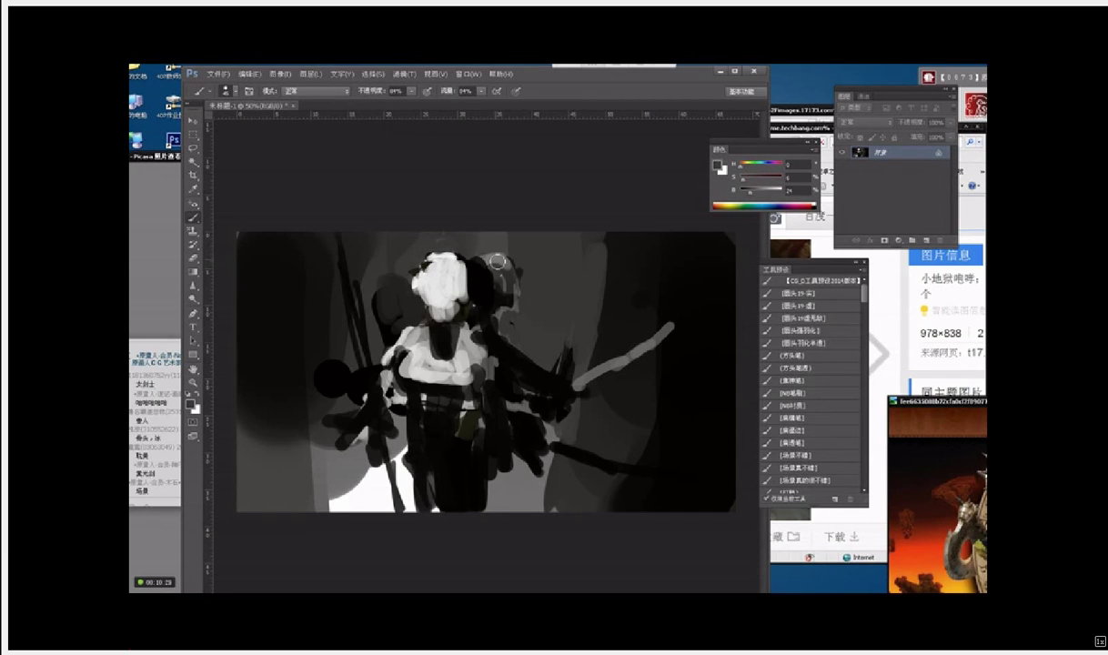
Step: Sample black and paint long weapon-like strokes extending outward from both sides of the figure at hip height
left_click(384, 396, "alt")
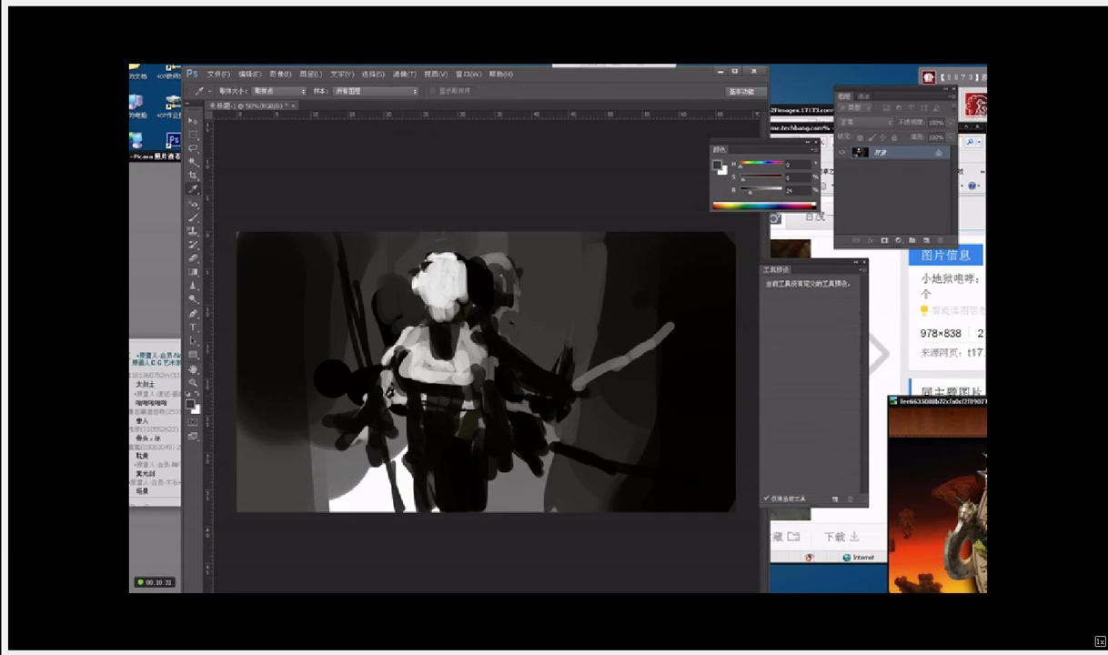
mouse_move(369, 430)
left_mouse_down()
mouse_move(355, 470)
mouse_move(255, 419)
left_mouse_up()
left_click_drag(255, 418, 360, 459)
left_click_drag(500, 453, 670, 469)
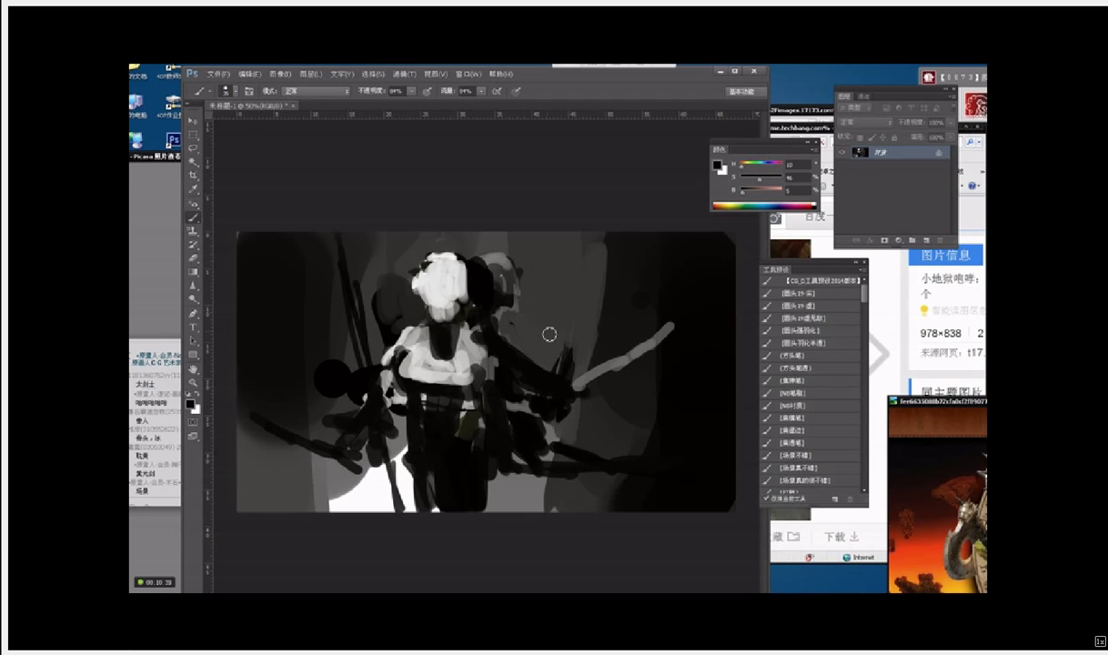
left_click(459, 74)
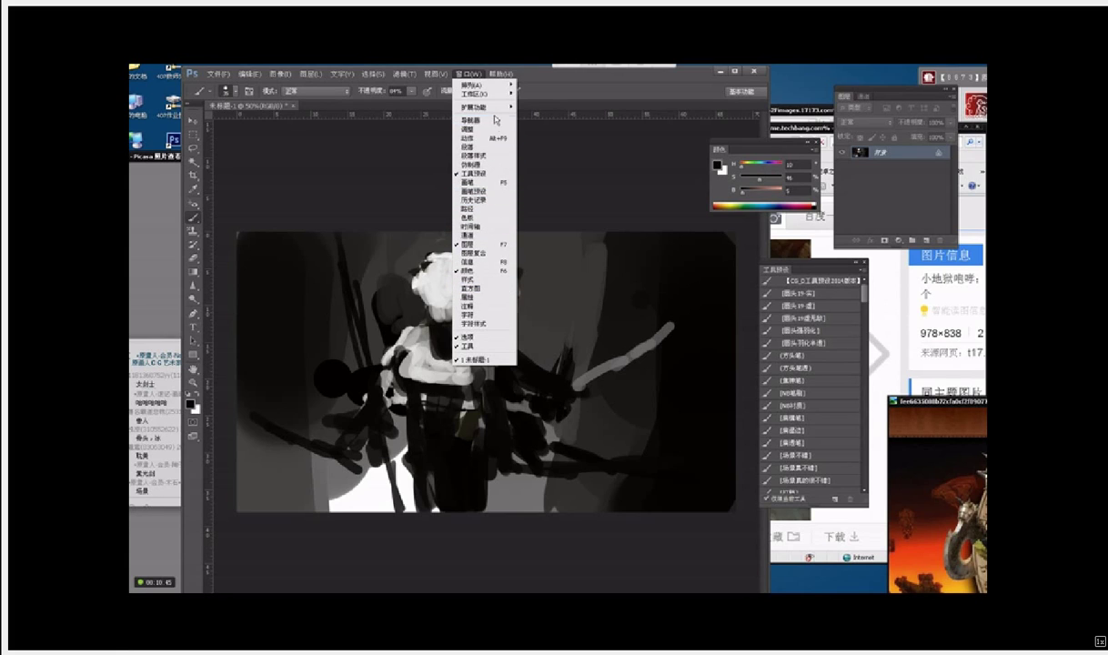
mouse_move(491, 113)
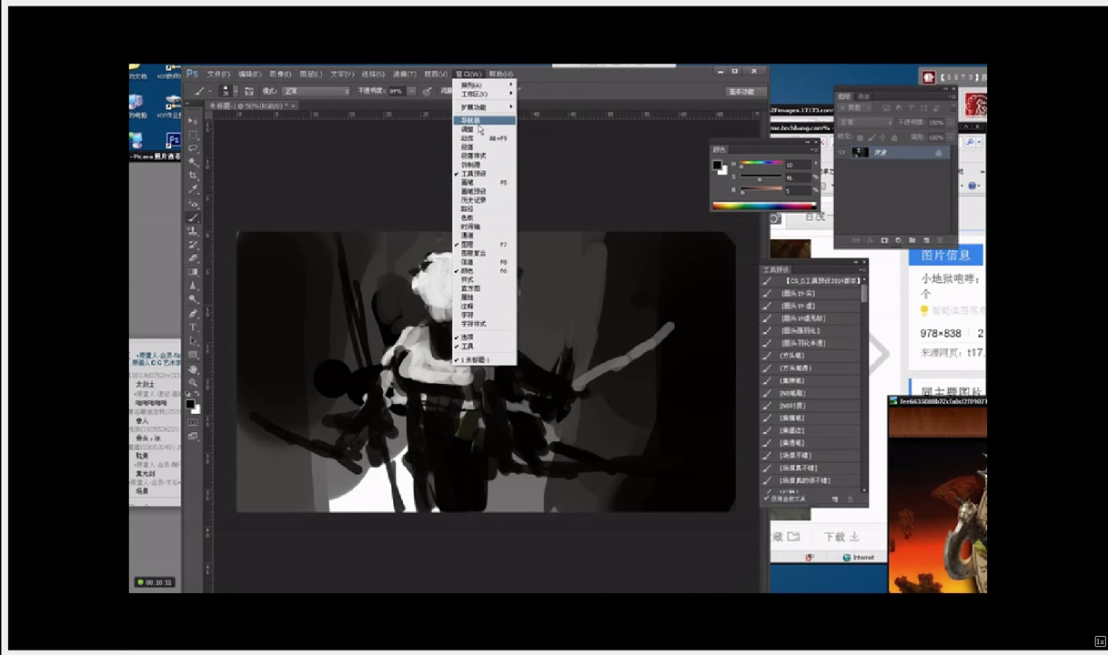
left_click(460, 129)
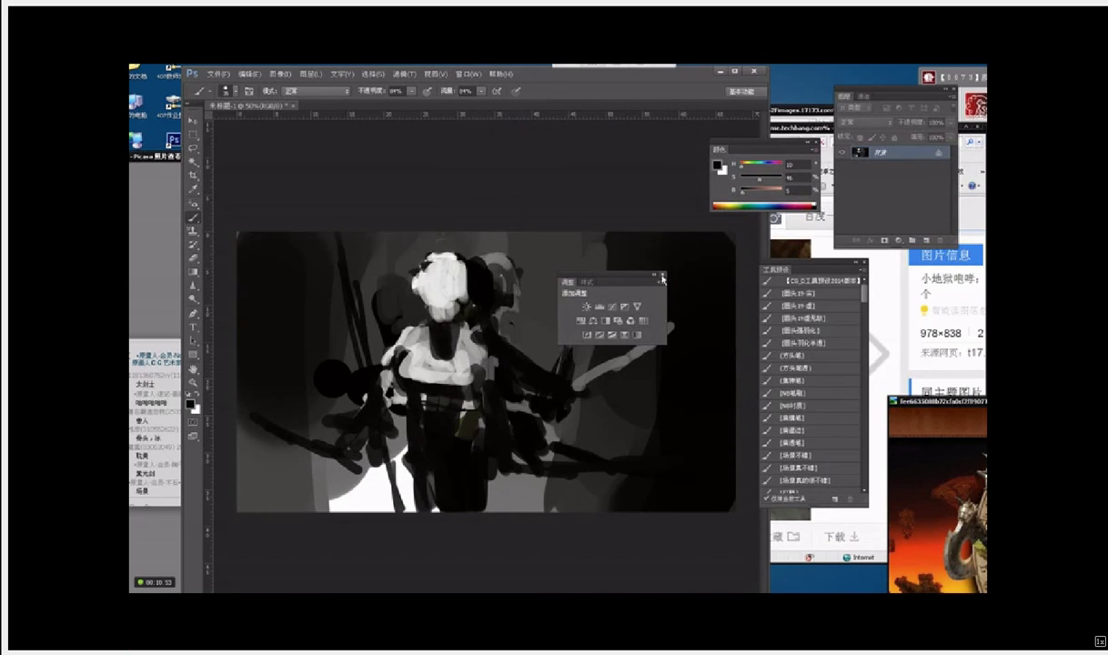
left_click(663, 275)
Step: Show the Navigator, enlarge its preview, and place it beside the canvas below the layers
left_click(470, 73)
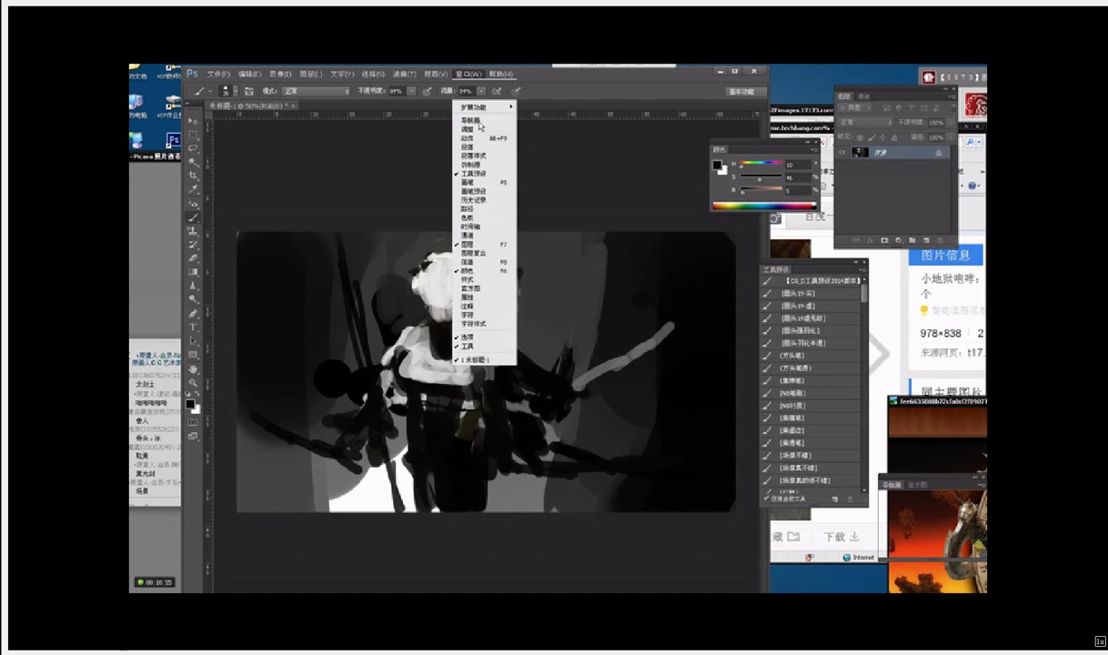
left_click(479, 122)
left_click_drag(936, 476, 909, 390)
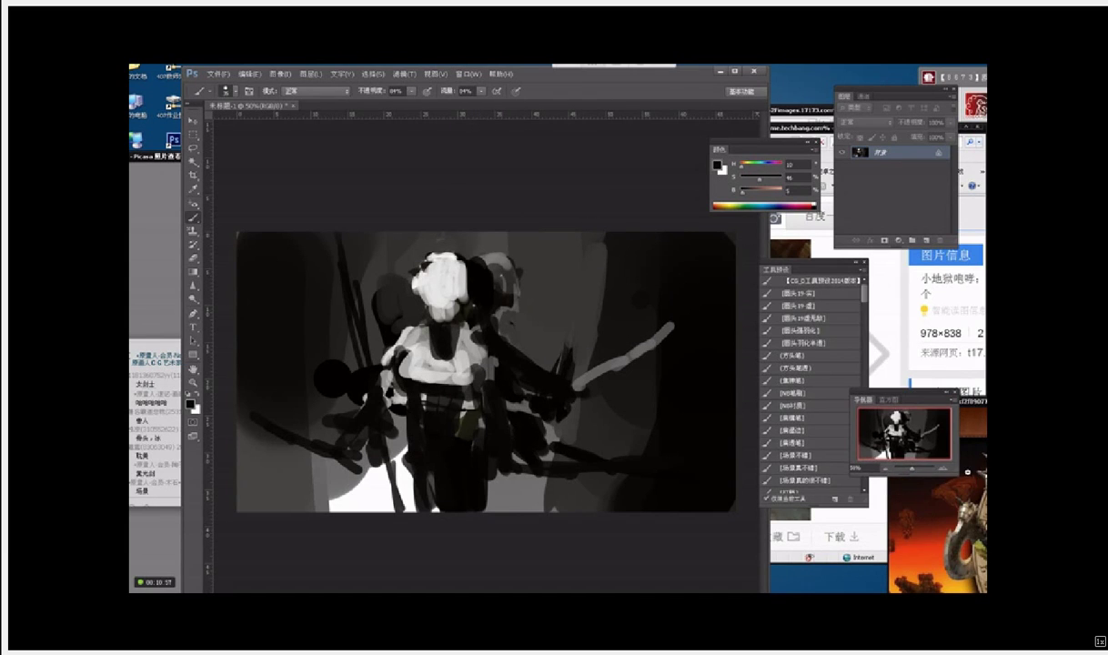
left_click_drag(954, 471, 983, 494)
left_click_drag(958, 396, 944, 351)
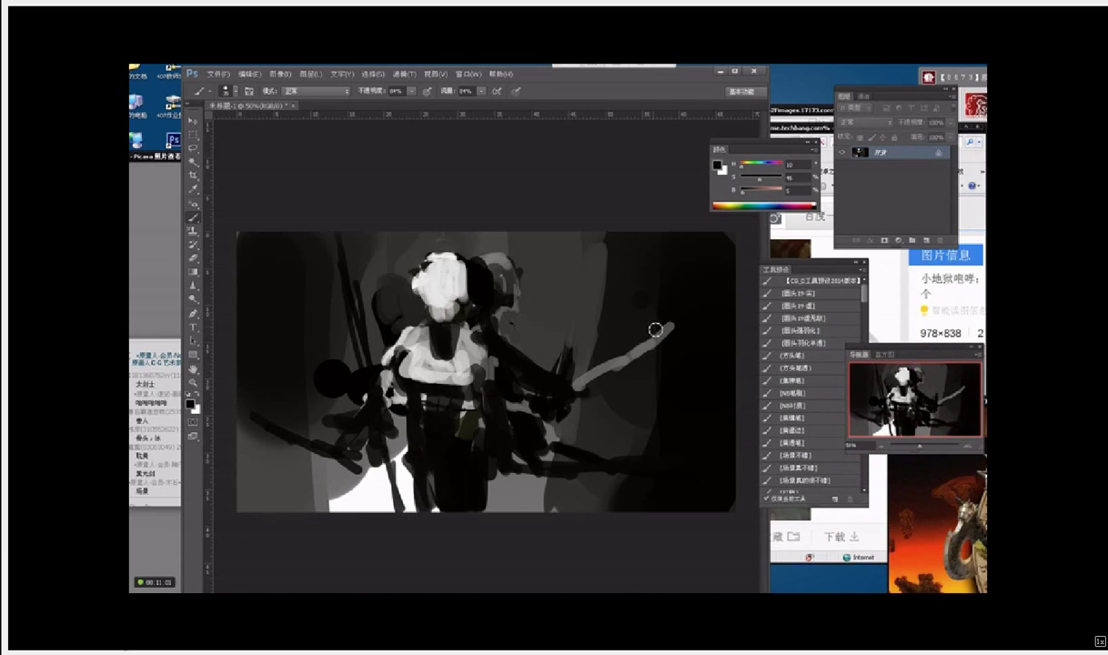
Step: Add dark strokes around the torso and shoulder with a resized brush, and shift the tool presets panel toward the canvas
key("]")
left_click_drag(510, 389, 503, 373)
key("i")
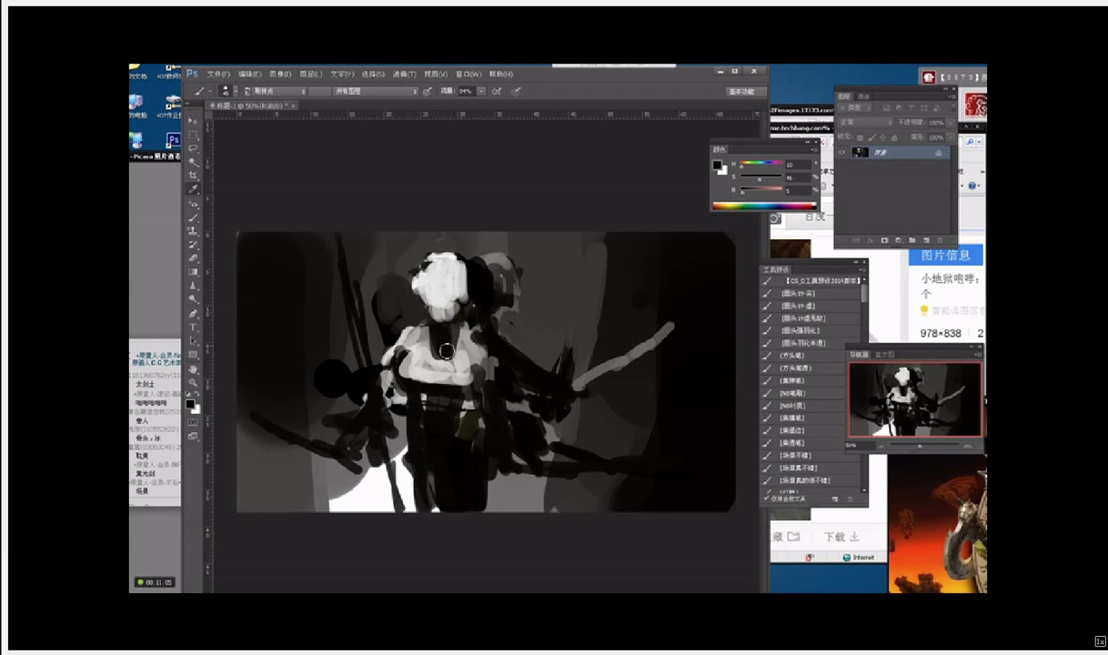
key("b")
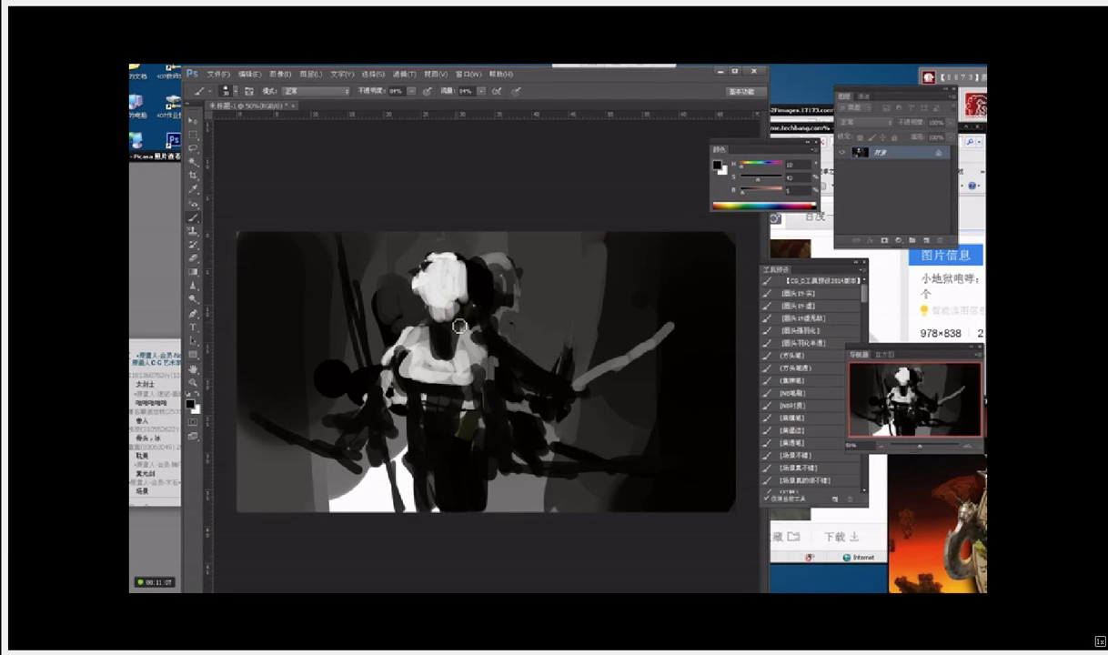
mouse_move(818, 264)
left_mouse_down()
mouse_move(791, 268)
mouse_move(800, 268)
left_mouse_up()
Step: Paint dark slanted eyes and a shadowed jaw on the first head, and rework the second head with sampled greys
left_click(446, 325, "alt")
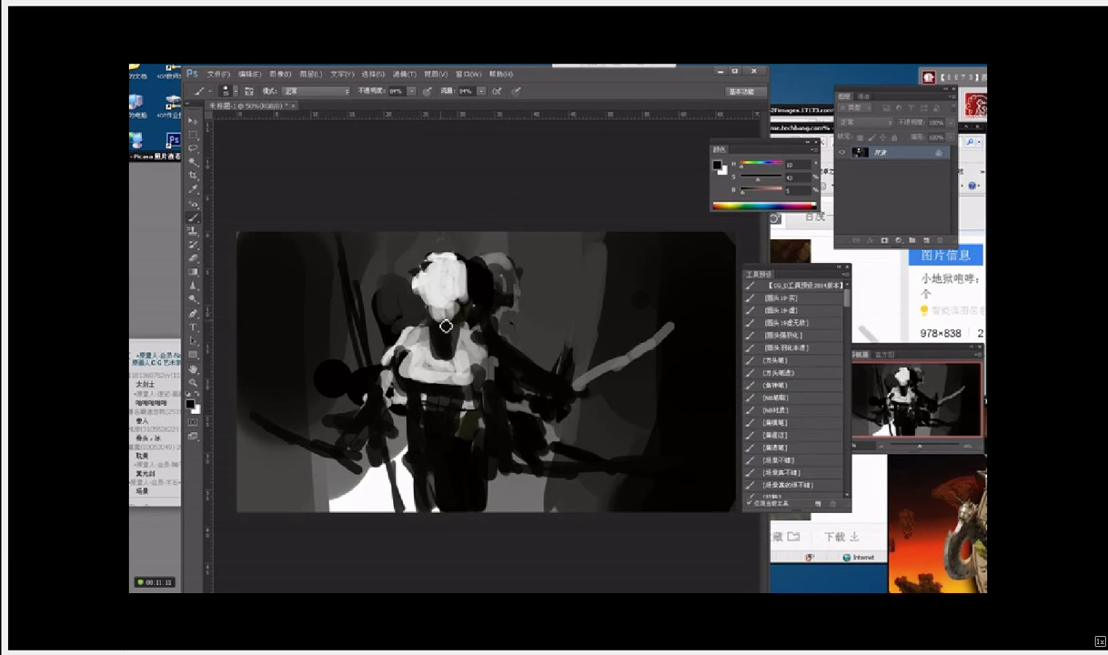
mouse_move(442, 321)
left_mouse_down()
mouse_move(457, 323)
mouse_move(420, 289)
mouse_move(444, 284)
mouse_move(455, 300)
mouse_move(424, 287)
mouse_move(438, 310)
left_mouse_up()
left_click(539, 289, "alt")
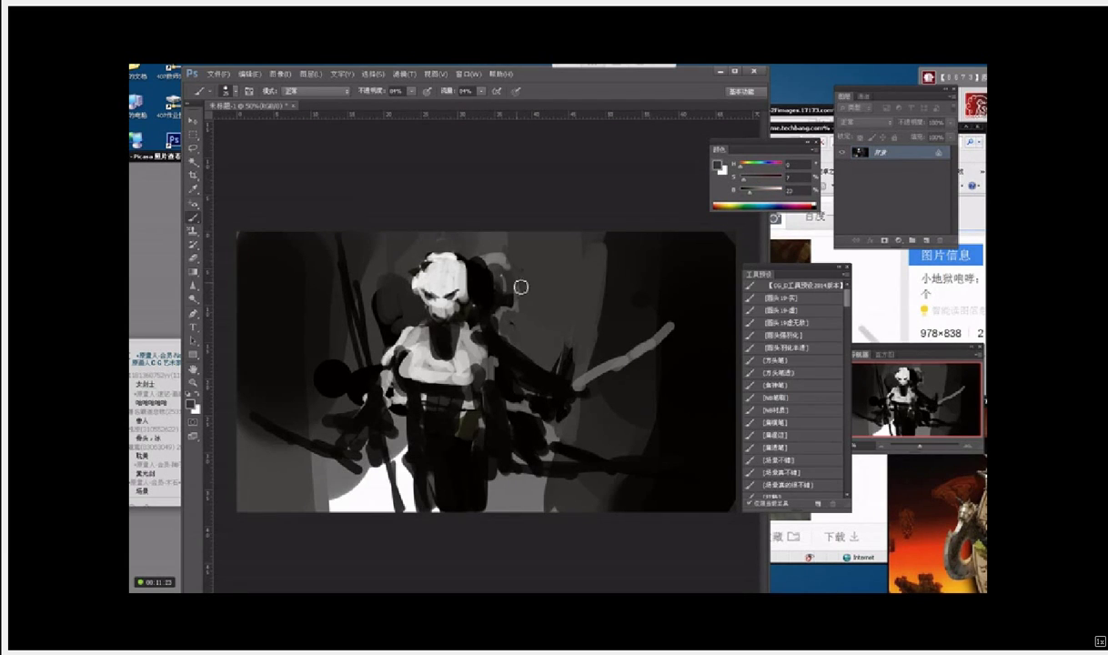
mouse_move(521, 287)
left_mouse_down()
mouse_move(516, 277)
mouse_move(515, 308)
left_mouse_up()
left_click(465, 290, "alt")
left_click_drag(494, 264, 497, 279)
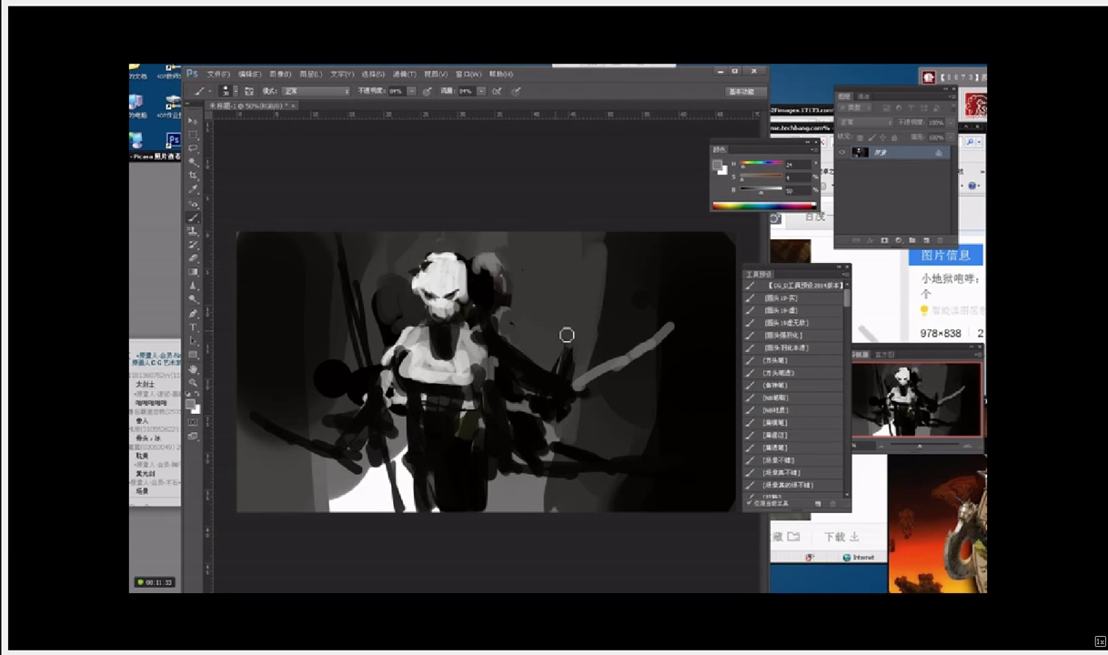
Step: Sample white and extend the bright background patch beside the figure's legs toward the canvas's lower left
key("i")
left_click(374, 476, "alt")
mouse_move(366, 484)
left_mouse_down()
mouse_move(323, 504)
mouse_move(330, 515)
mouse_move(327, 473)
mouse_move(352, 467)
left_mouse_up()
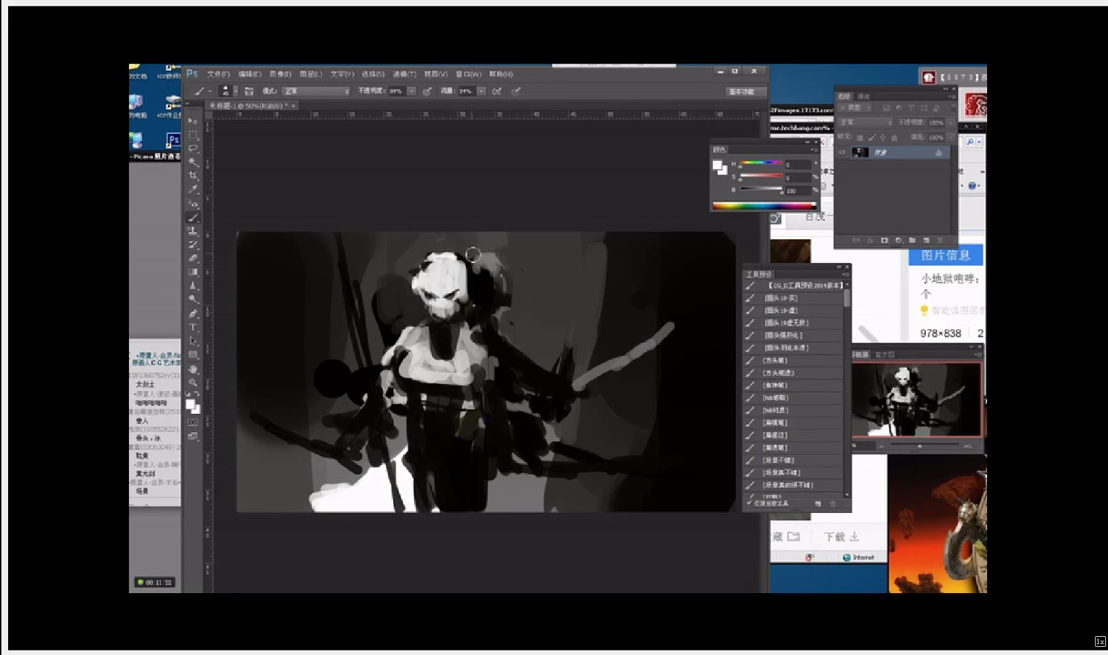
Step: Set the foreground colour to olive brown #756634 and brush it over the first head's face
key("i")
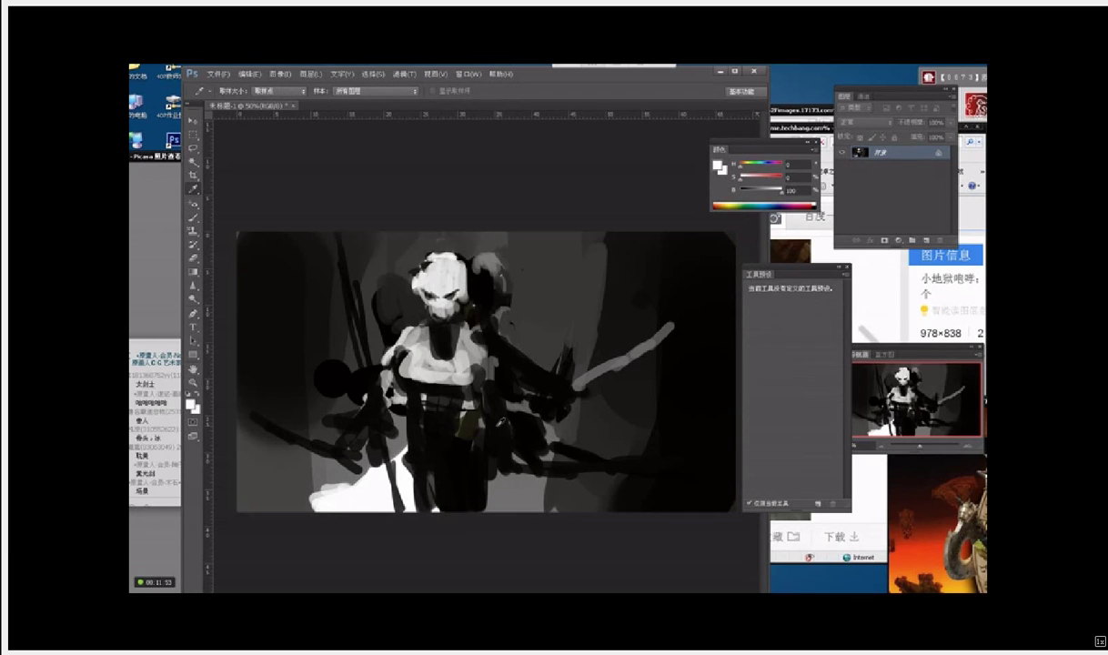
key("b")
left_click(718, 167)
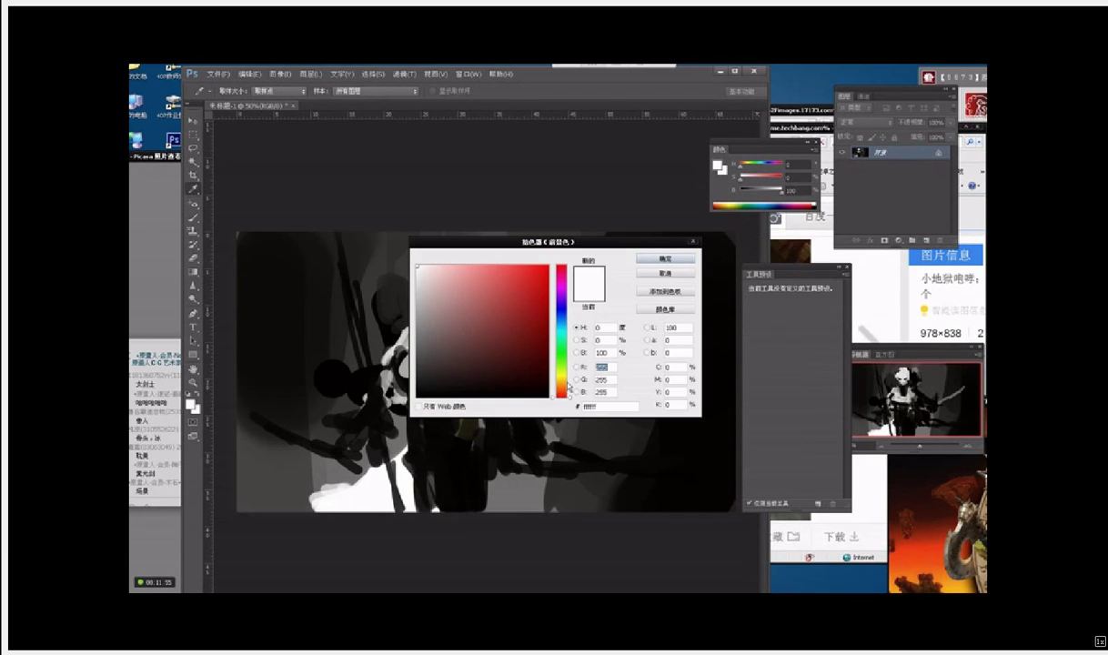
left_click(566, 383)
left_click(490, 337)
left_click(565, 382)
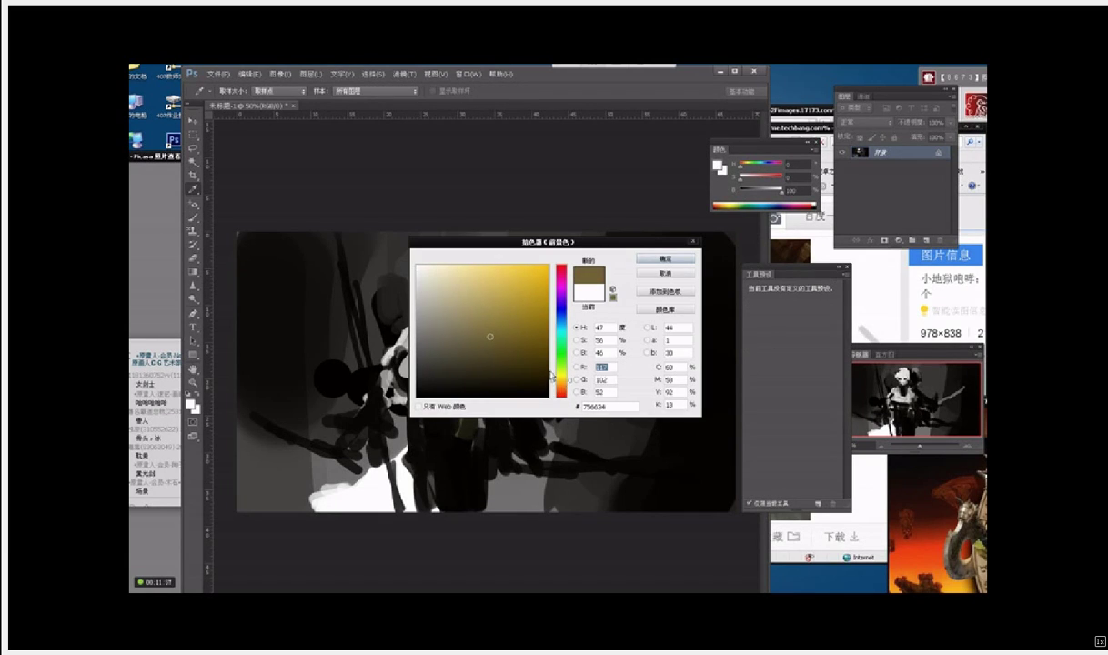
key("Return")
key("b")
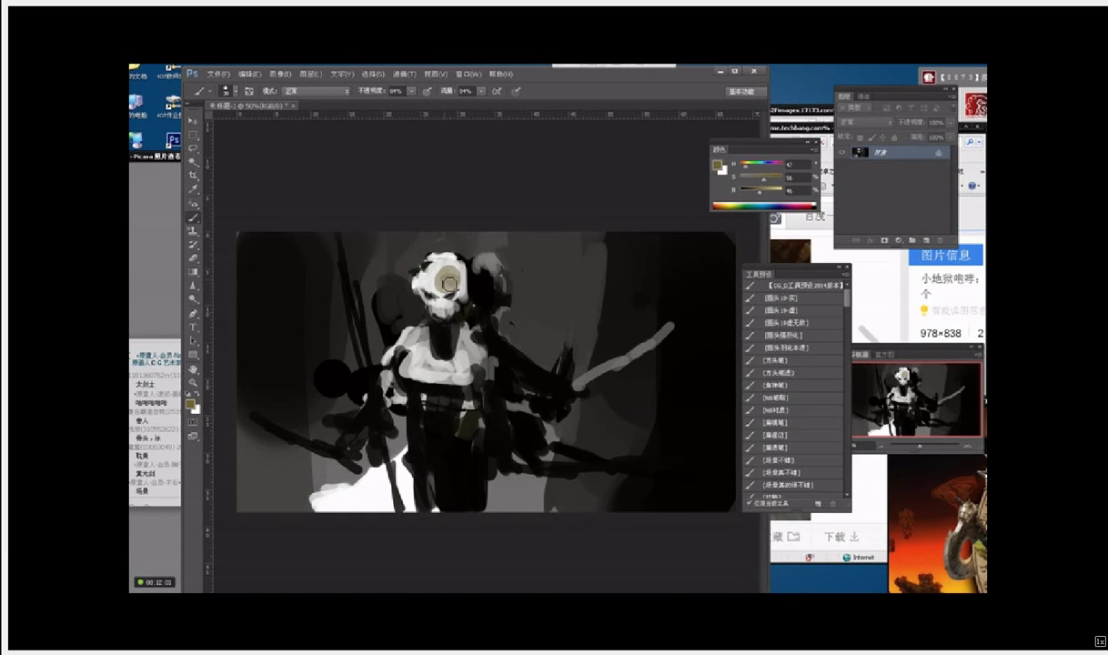
mouse_move(449, 283)
left_mouse_down()
mouse_move(416, 264)
mouse_move(408, 275)
mouse_move(449, 311)
mouse_move(422, 299)
mouse_move(441, 309)
mouse_move(457, 288)
left_mouse_up()
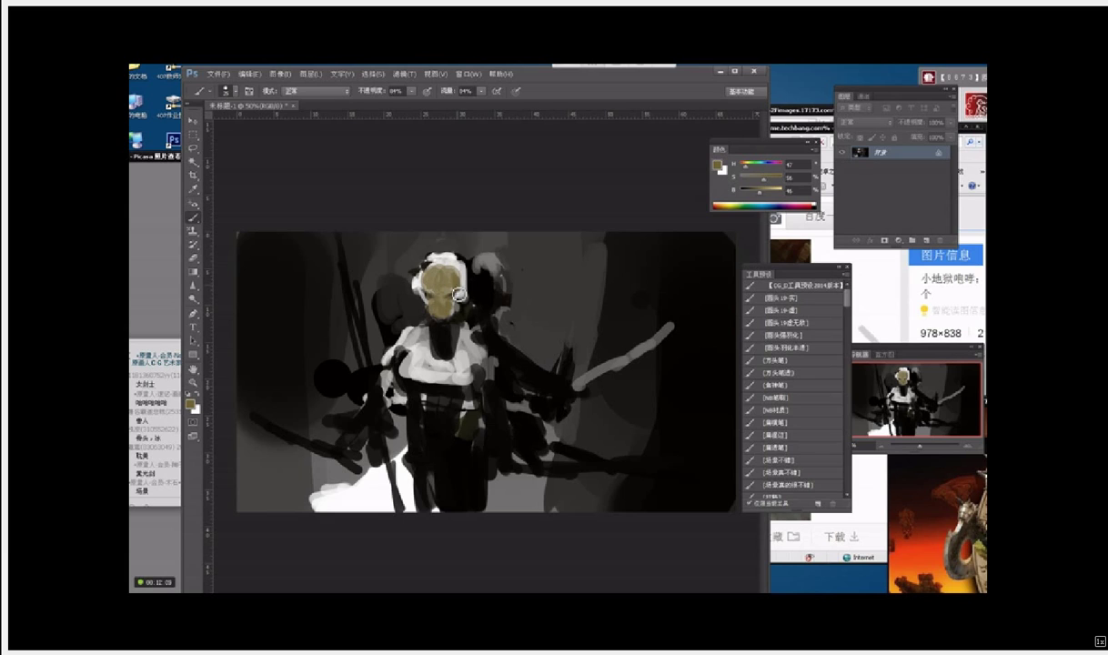
Step: Sample off-white from the first head and brush it over the olive face to lighten the skin
left_click(718, 166)
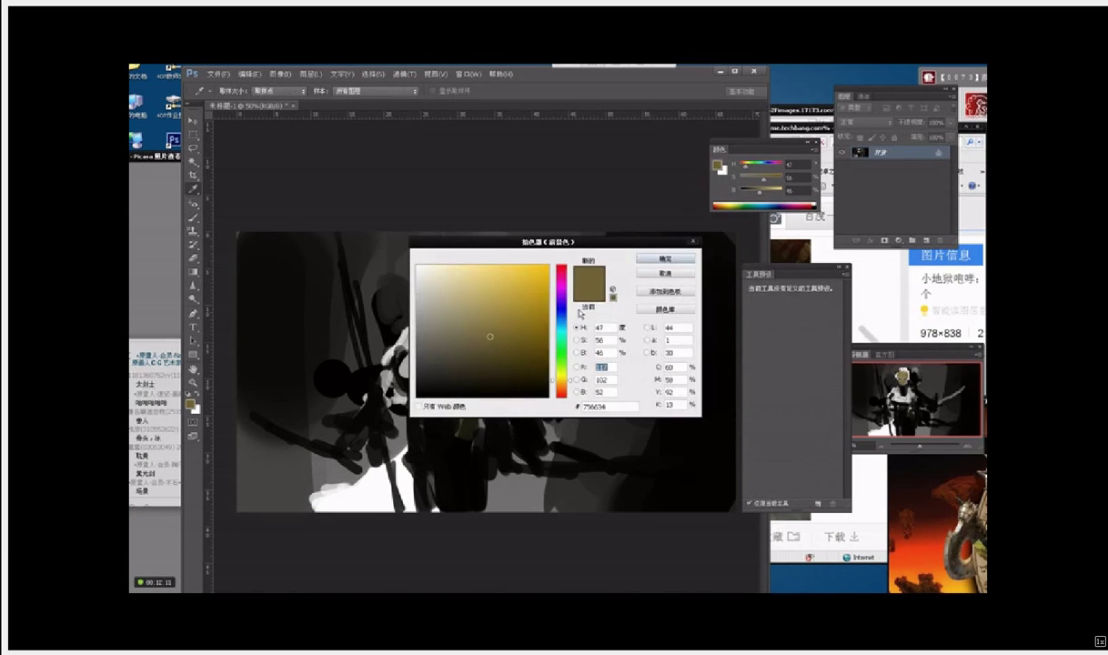
key("Escape")
left_click(443, 260, "alt")
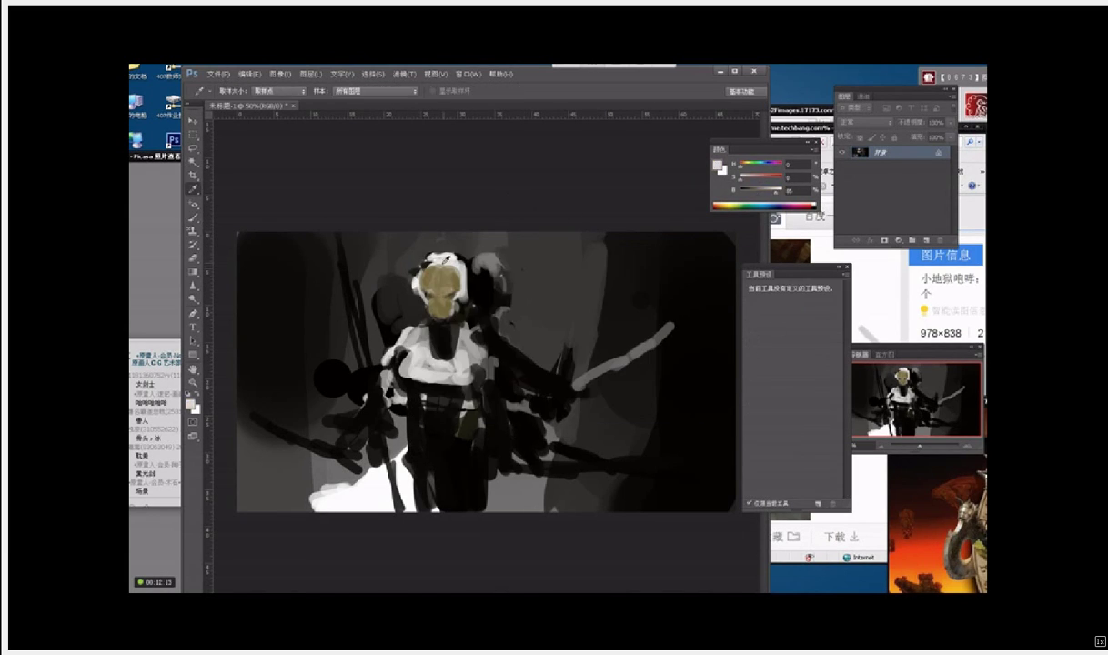
key("b")
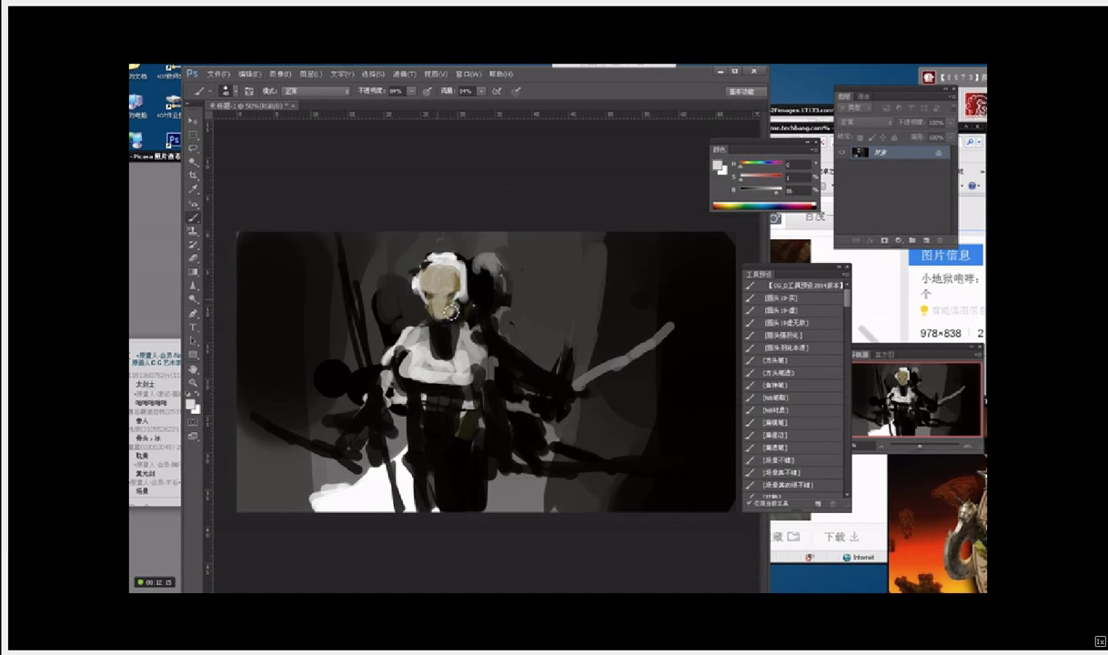
Step: Sample black from beside the head and draw narrow eyes, a nose and a mouth on the main face
key("ctrl+plus")
key("ctrl+plus")
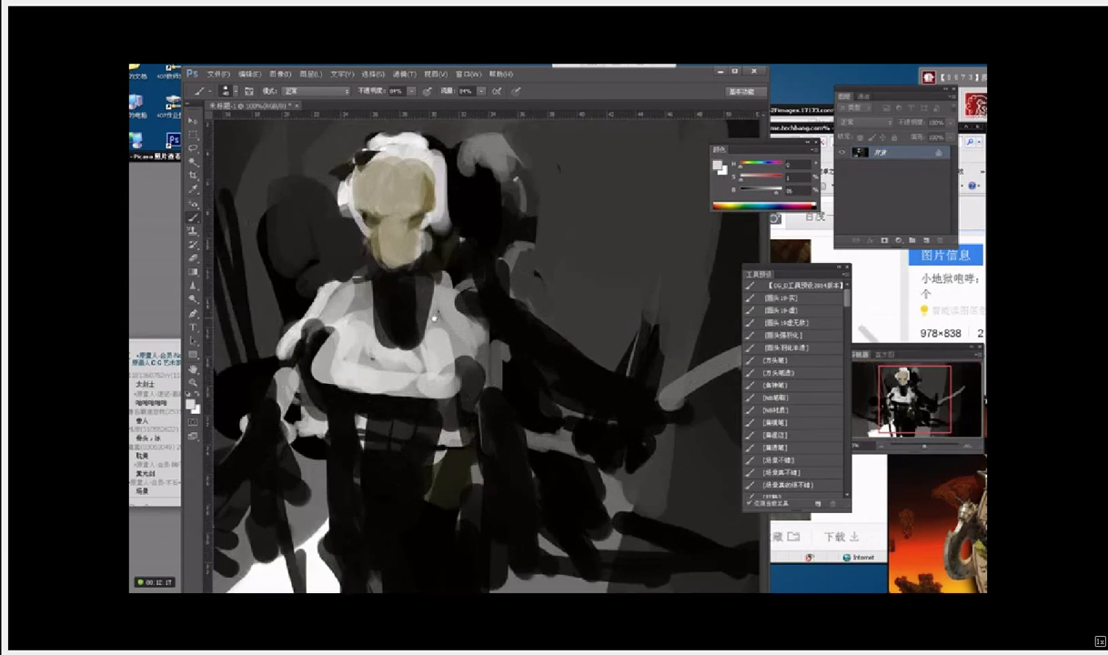
left_click_drag(407, 273, 509, 335)
left_click(505, 286, "alt")
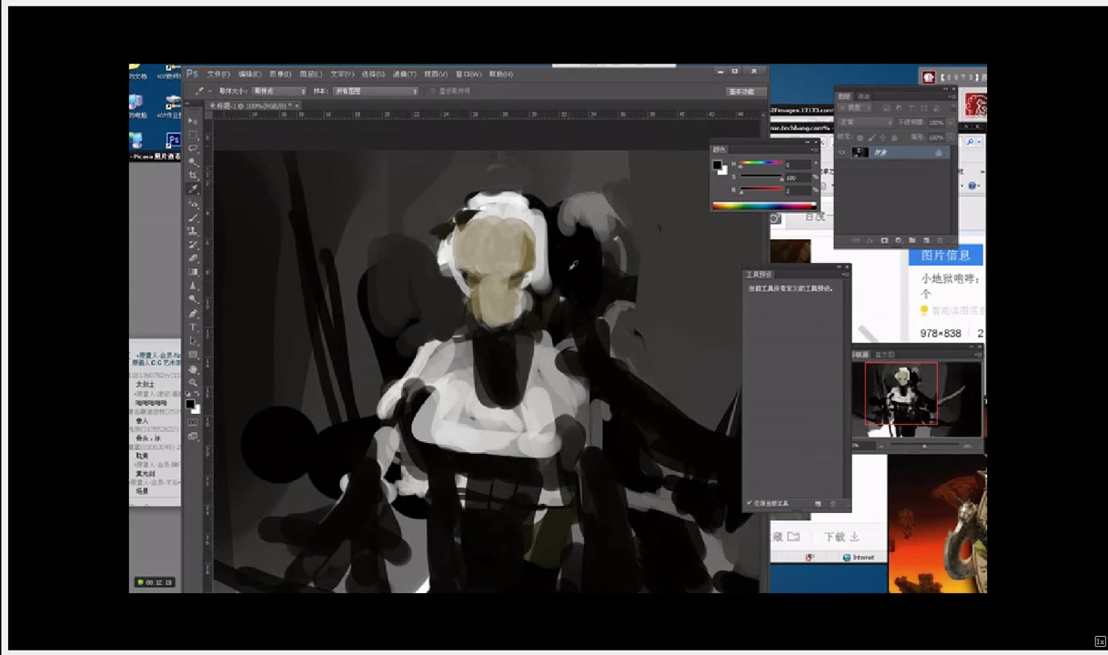
left_click(501, 282)
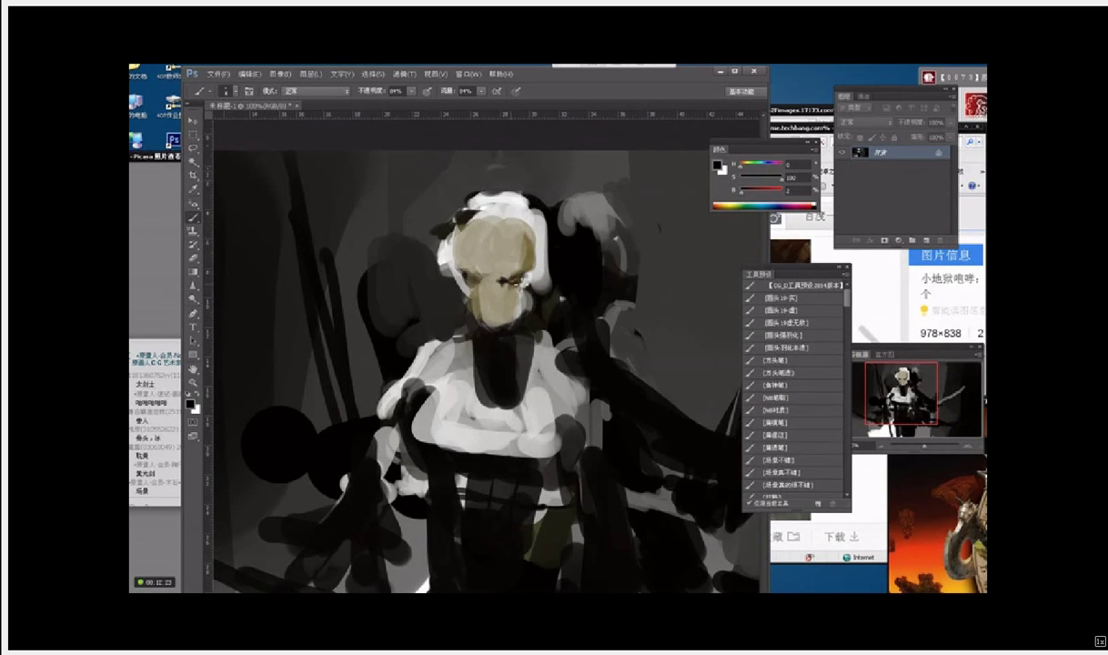
mouse_move(505, 285)
left_mouse_down()
mouse_move(521, 280)
mouse_move(475, 281)
mouse_move(487, 288)
left_mouse_up()
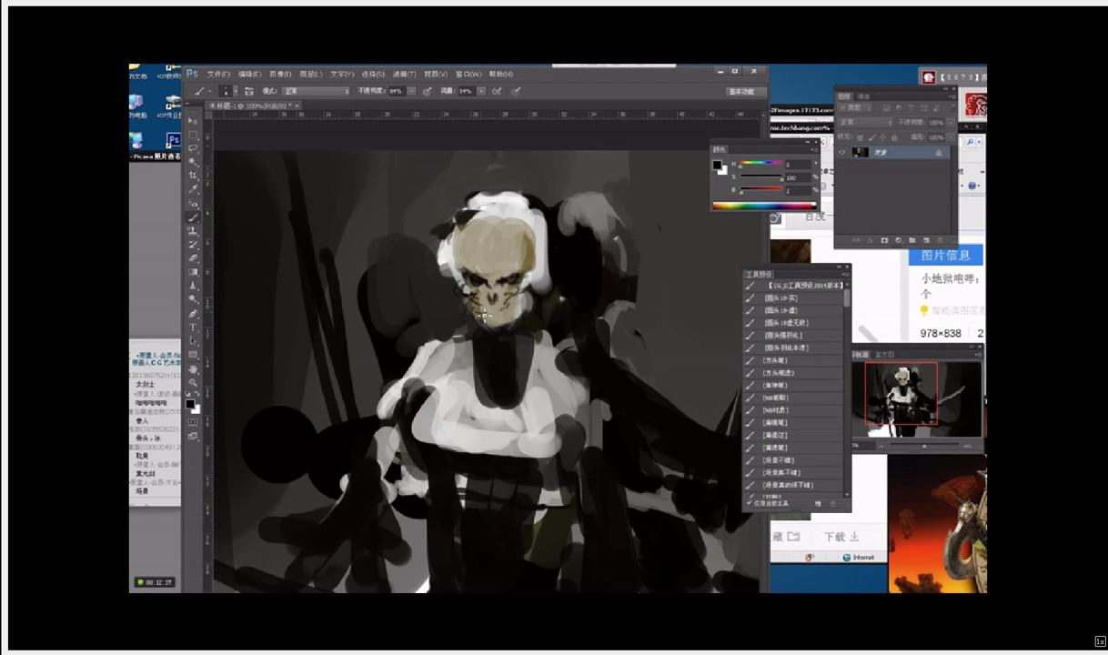
Step: Refine the mouth and cheek lines of the main face with sampled beige and dark tones
left_click(495, 316, "alt")
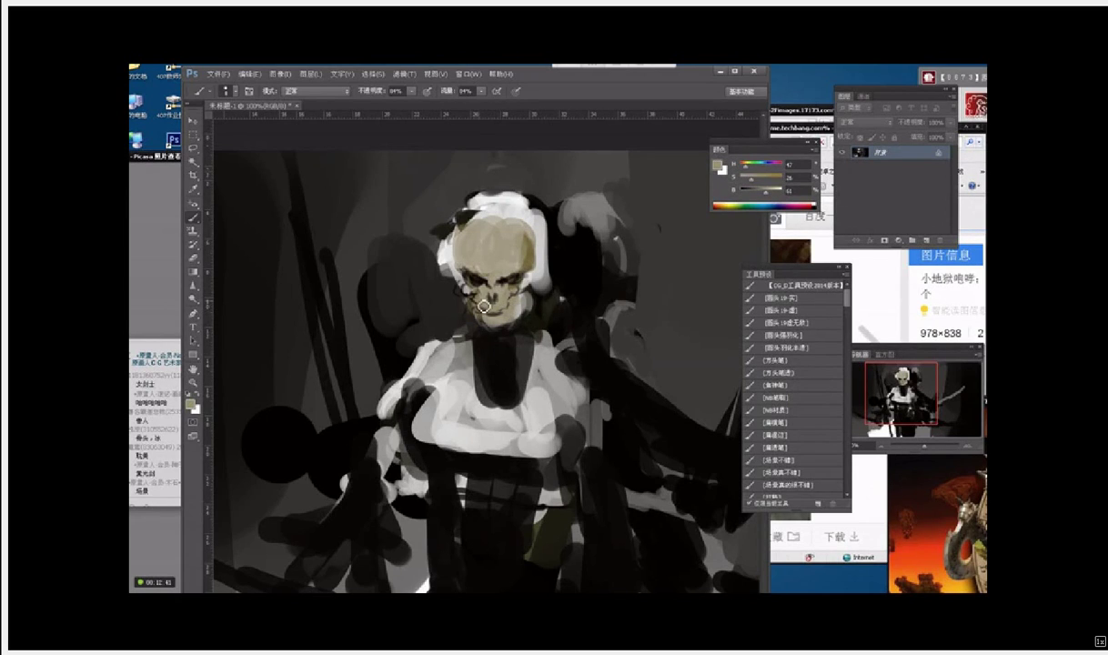
left_click(490, 311, "alt")
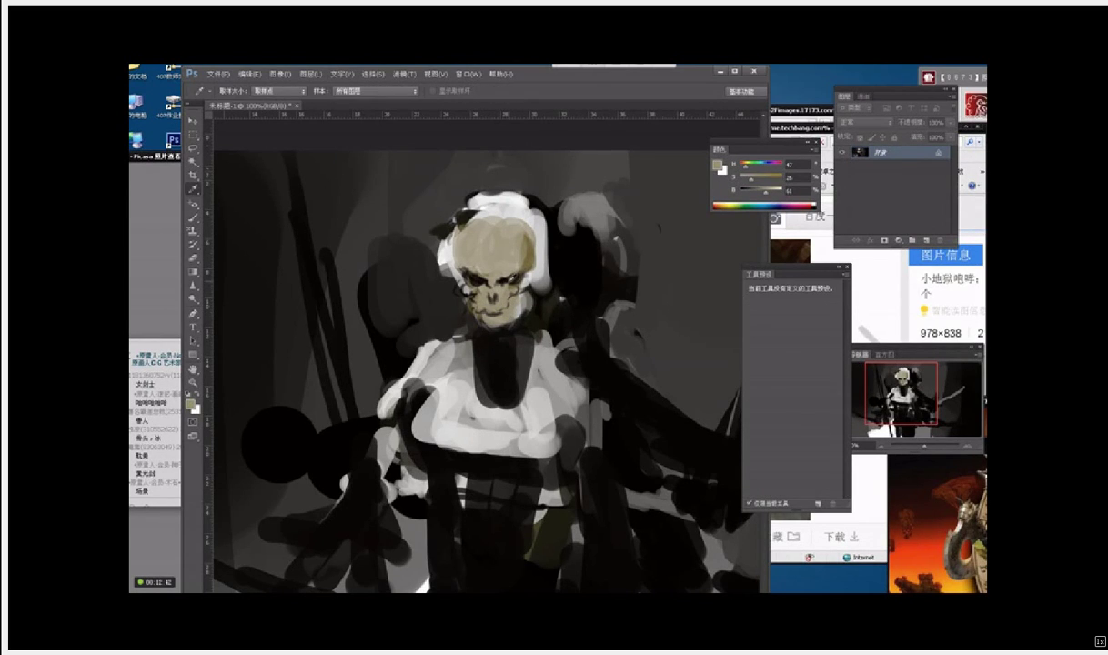
left_click(486, 310, "alt")
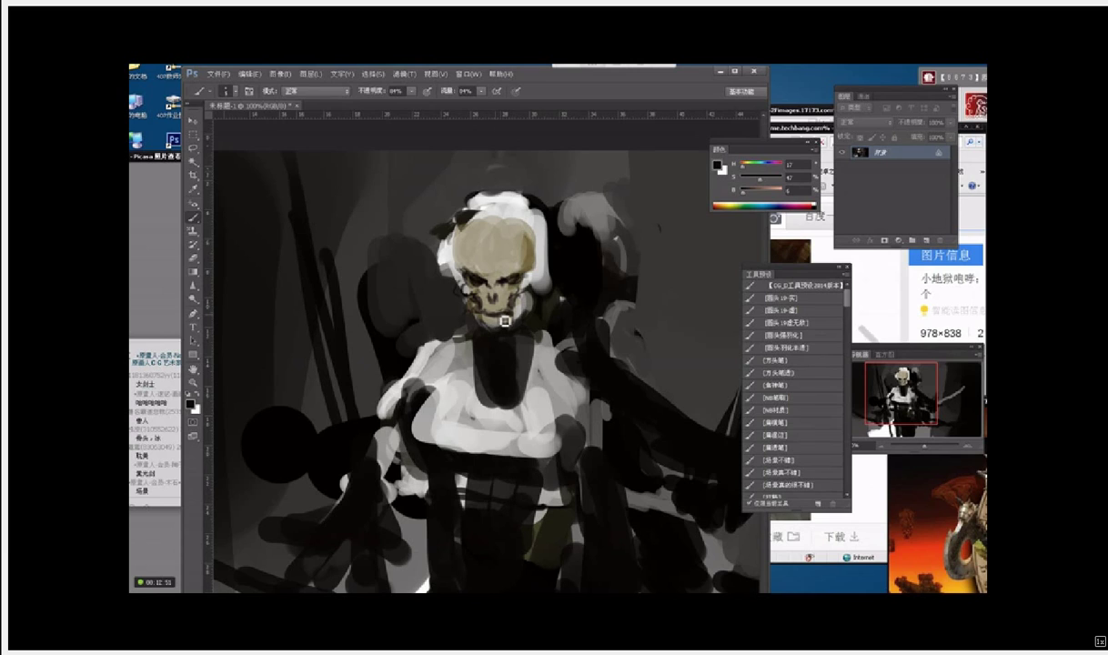
Step: Extend the chin downward and reshape the jaw with sampled beige and dark brown strokes
left_click(502, 332, "alt")
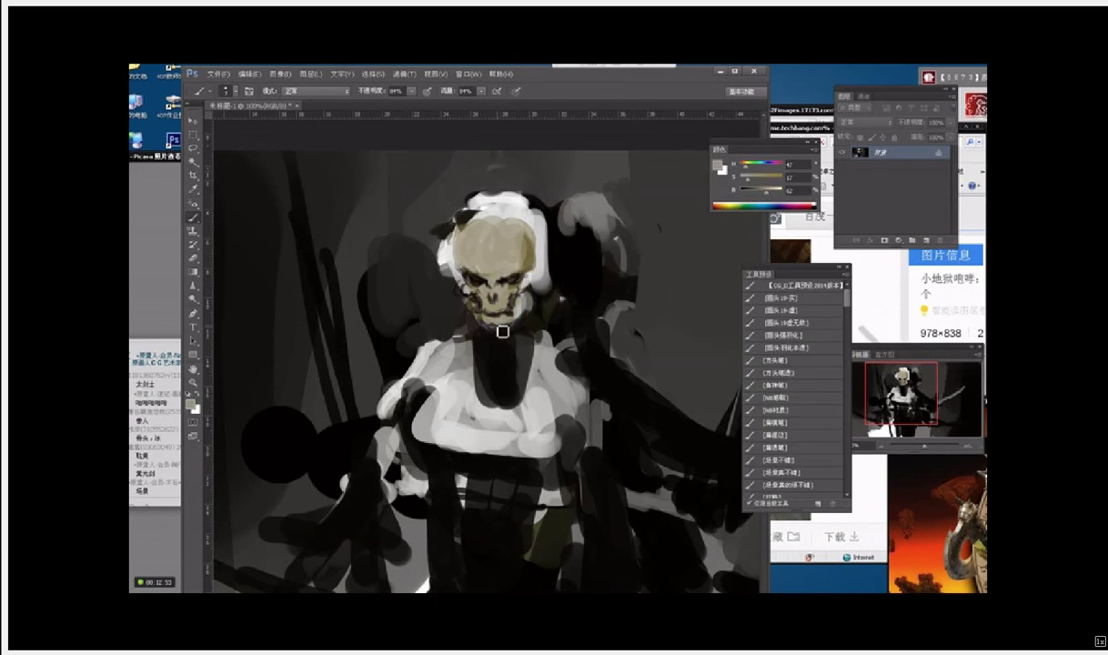
mouse_move(479, 319)
left_mouse_down()
mouse_move(531, 334)
mouse_move(499, 338)
left_mouse_up()
left_click(520, 283, "alt")
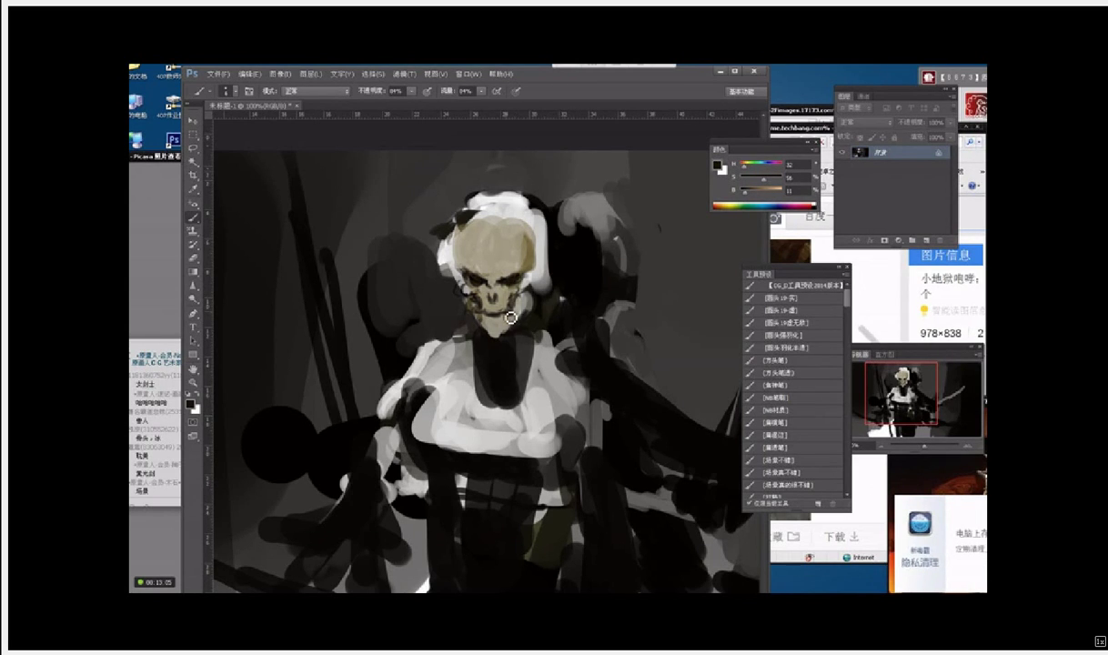
left_click(482, 307, "alt")
mouse_move(475, 322)
left_mouse_down()
mouse_move(499, 341)
mouse_move(514, 333)
left_mouse_up()
Step: Open the privacy cleaner pop-up and dismiss its reminder settings and desktop shortcut prompt
left_click(964, 548)
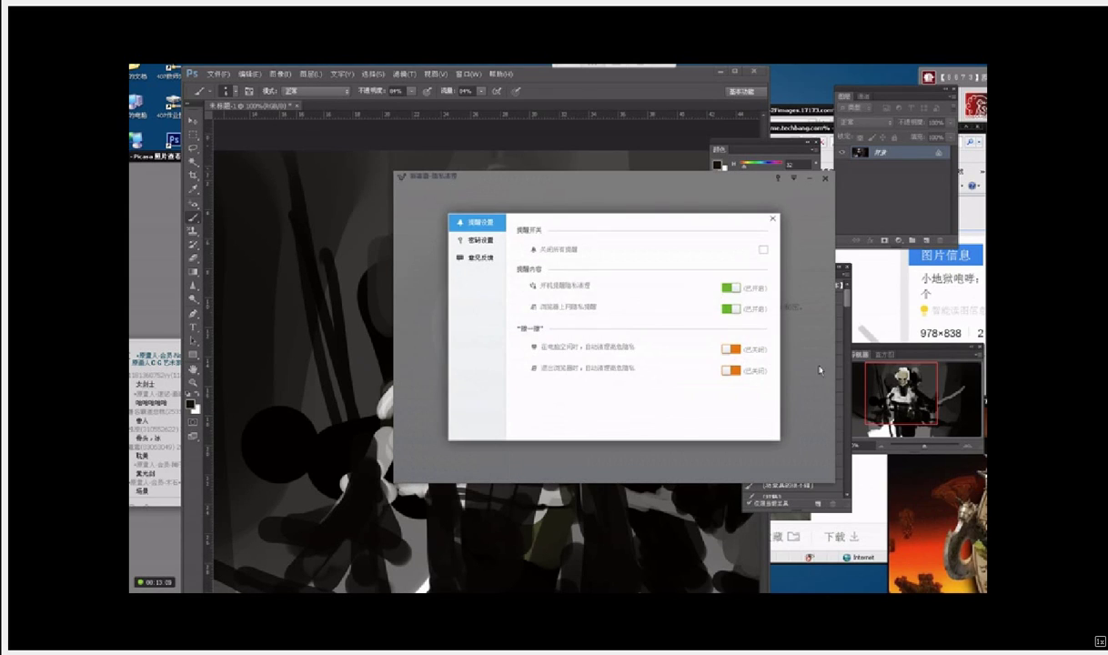
left_click(773, 219)
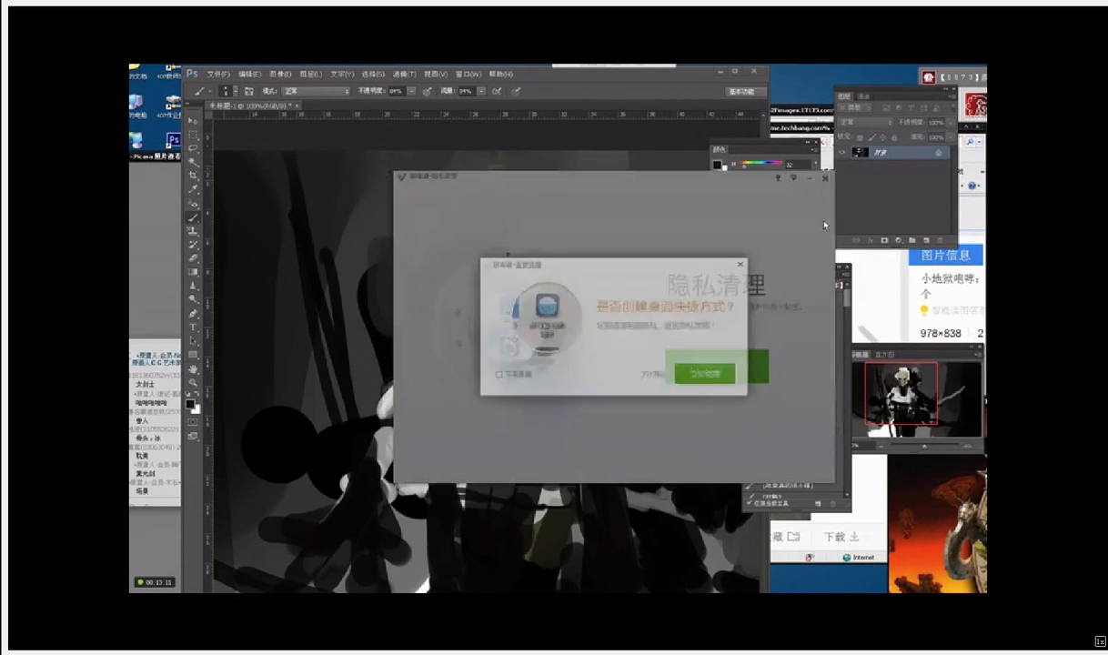
left_click(736, 267)
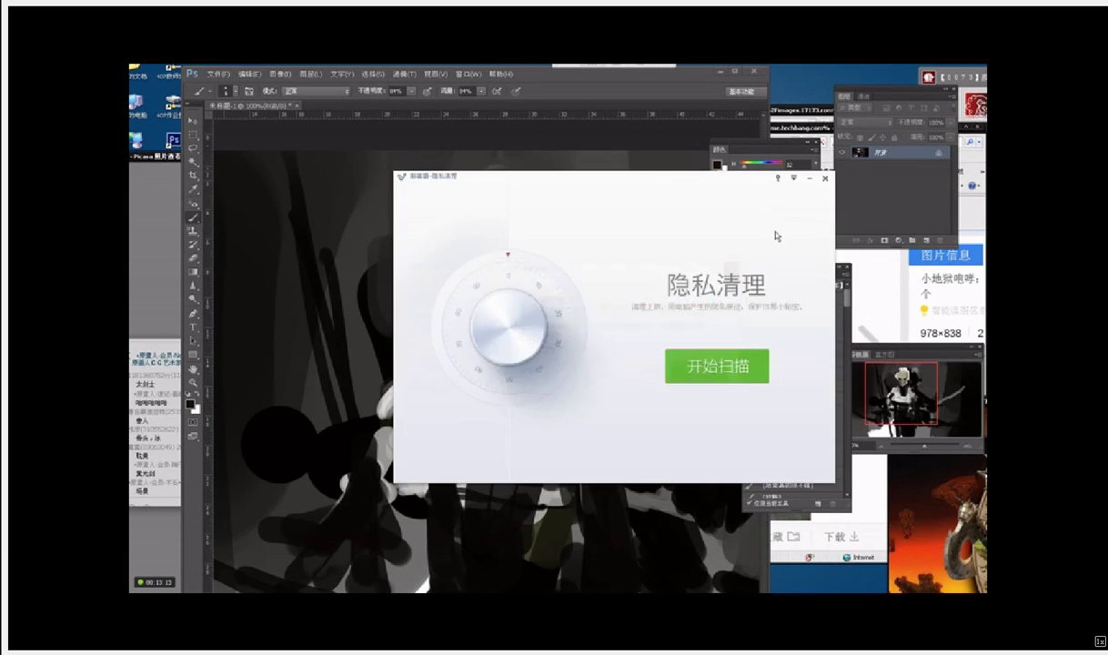
Step: Touch up the brow with sampled beige, and paint long dark brown hair from the hairline down both sides of the face
left_click(474, 269, "alt")
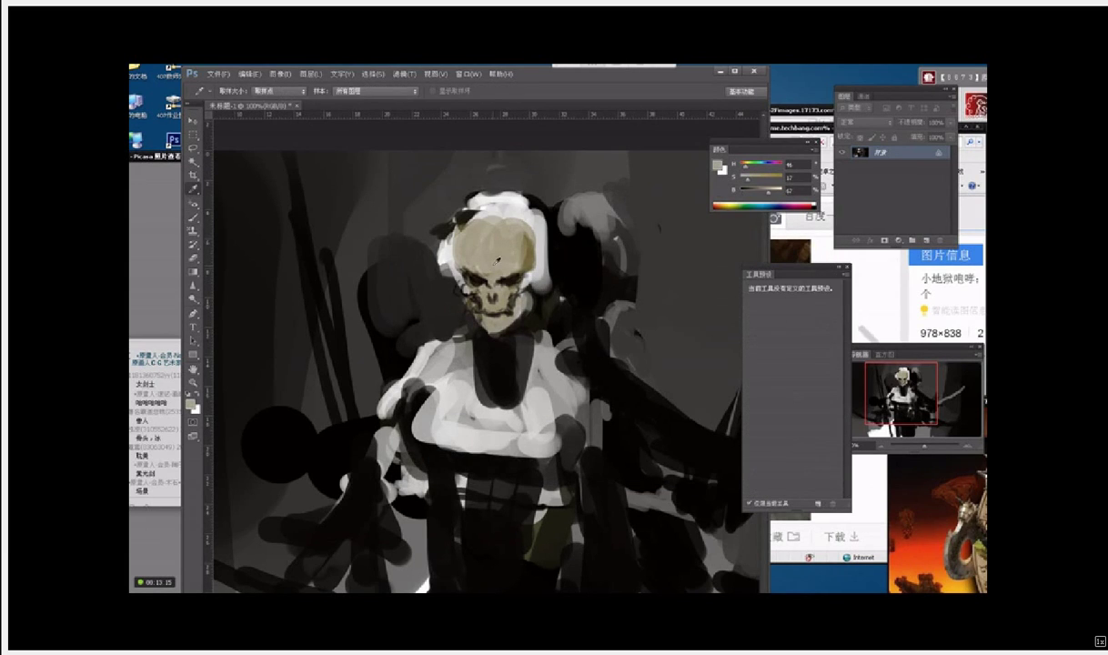
left_click_drag(469, 271, 480, 267)
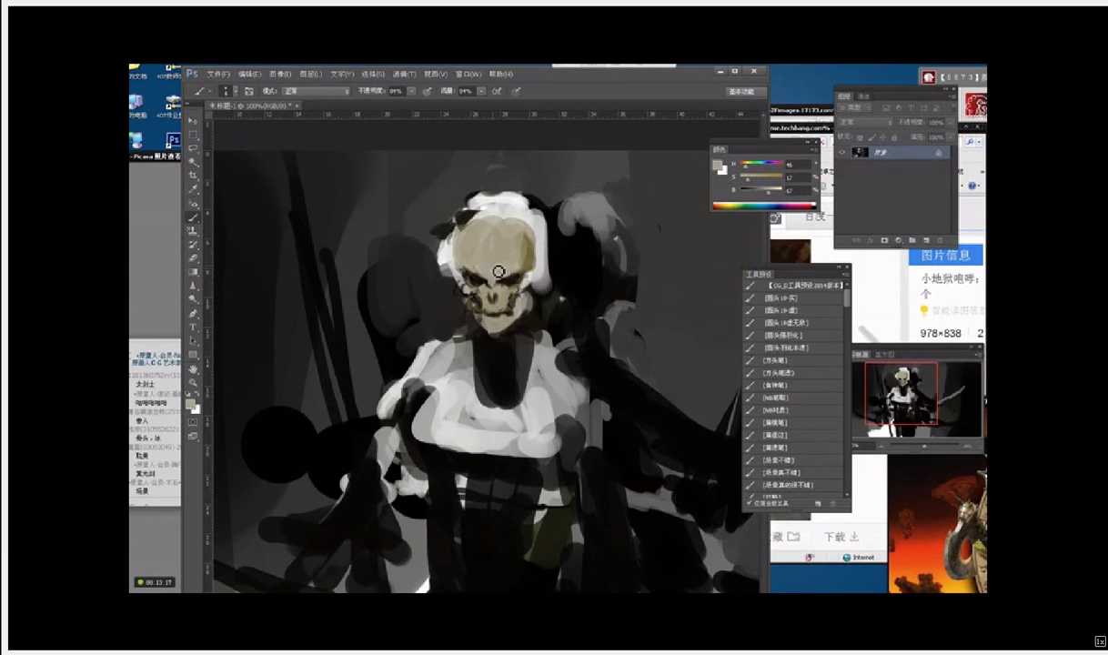
key("alt")
left_click(507, 279, "alt")
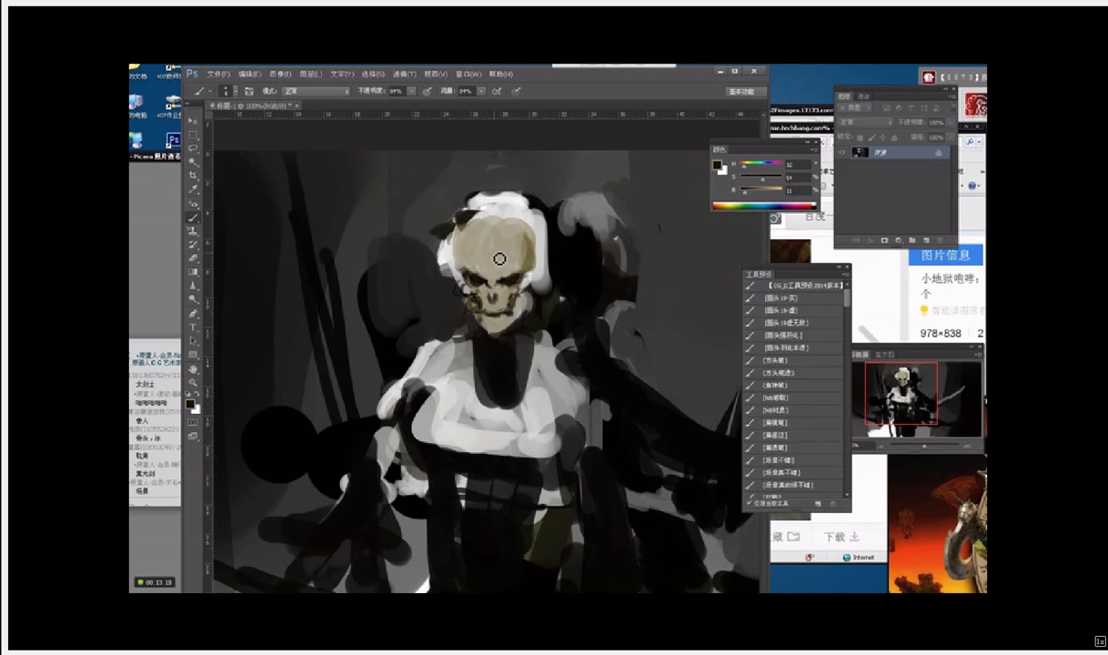
mouse_move(496, 248)
left_mouse_down()
mouse_move(482, 238)
mouse_move(496, 232)
mouse_move(511, 247)
left_mouse_up()
key("bracketright")
key("bracketright")
mouse_move(467, 238)
left_mouse_down()
mouse_move(457, 233)
mouse_move(477, 224)
mouse_move(498, 233)
mouse_move(491, 215)
mouse_move(511, 220)
mouse_move(499, 237)
mouse_move(516, 243)
mouse_move(520, 327)
mouse_move(555, 359)
mouse_move(445, 237)
mouse_move(435, 289)
mouse_move(452, 313)
mouse_move(435, 351)
mouse_move(507, 337)
mouse_move(532, 364)
mouse_move(558, 347)
left_mouse_up()
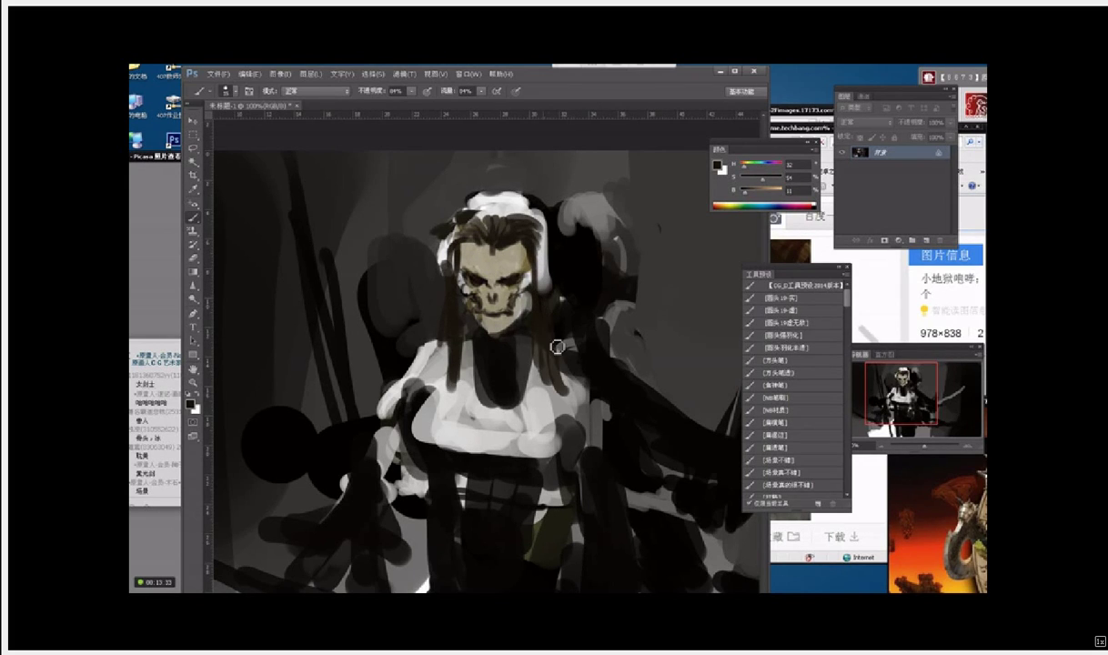
Step: Shade the chin and the side of the face with olive, and clean up the adjoining hair edge using sampled tones
left_click(504, 317, "alt")
mouse_move(486, 327)
left_mouse_down()
mouse_move(509, 338)
mouse_move(534, 309)
mouse_move(478, 302)
mouse_move(483, 331)
left_mouse_up()
left_click(529, 270, "alt")
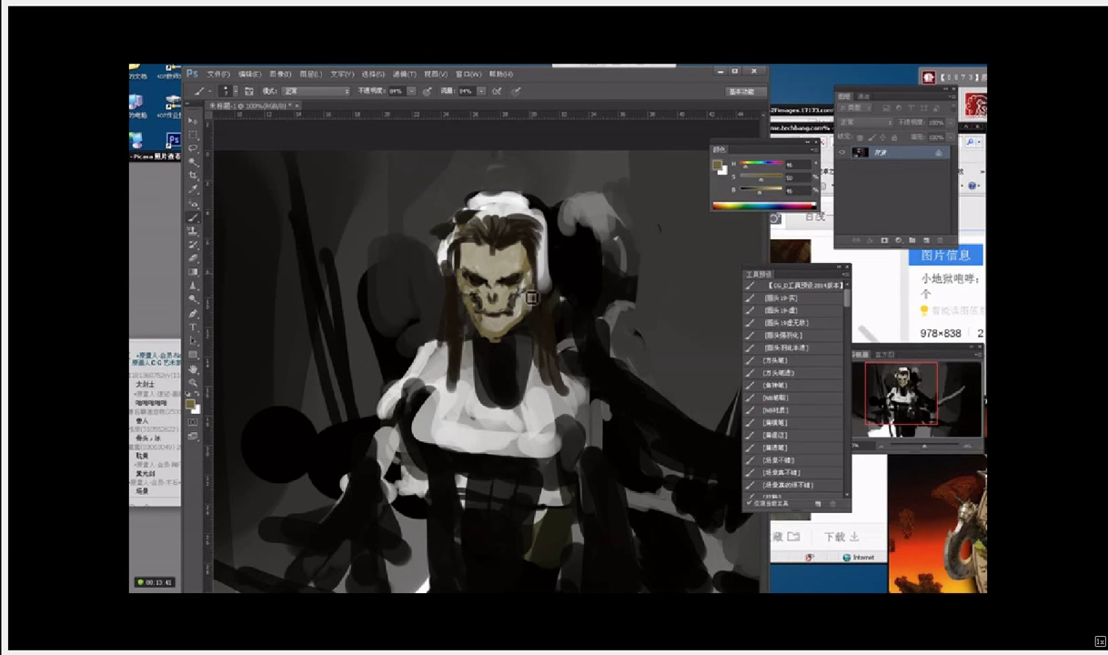
left_click(510, 264, "alt")
left_click_drag(537, 292, 534, 266)
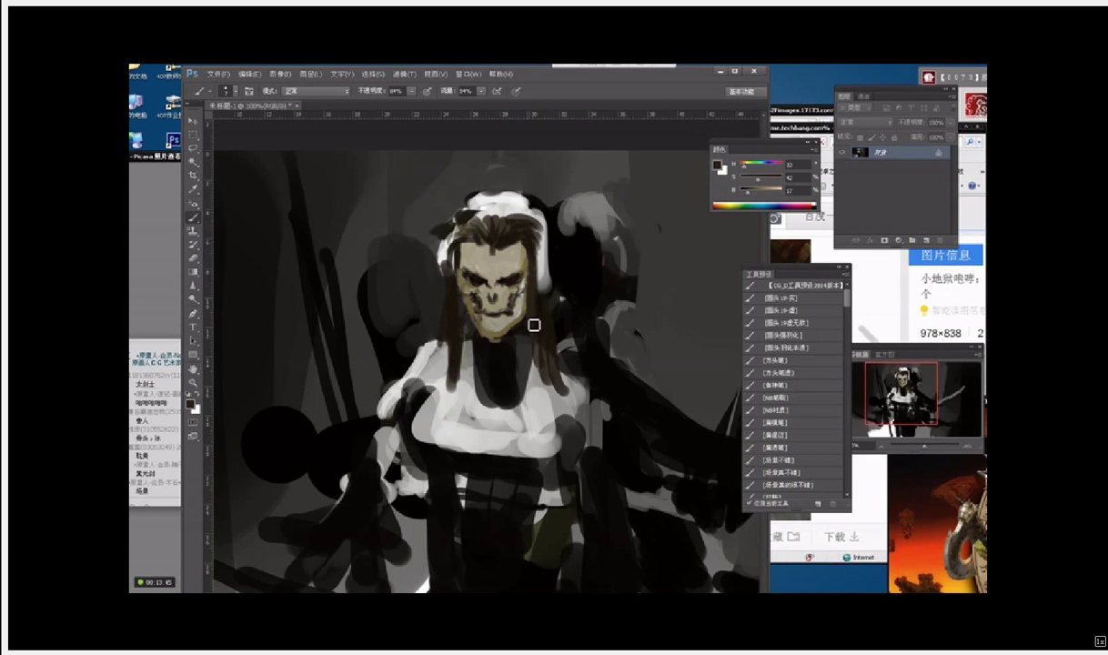
Step: Reshape the lower lip and chin with colours sampled from the face and the shadow below it
left_click(495, 268, "alt")
left_click(500, 334, "alt")
left_click_drag(480, 330, 499, 348)
left_click(506, 339, "alt")
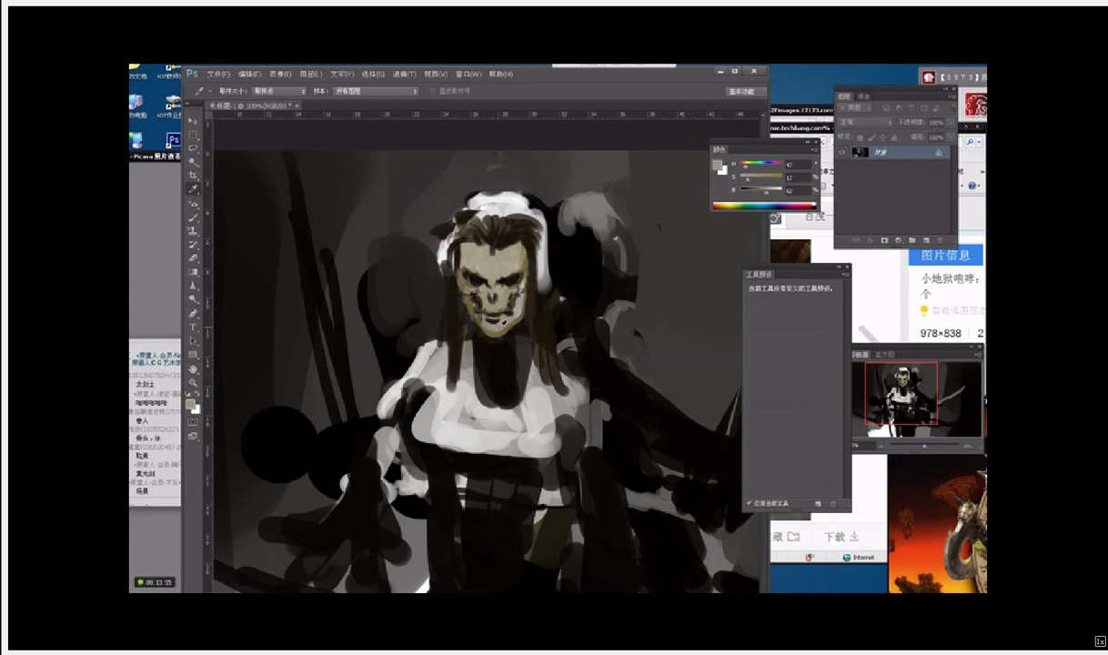
left_click(510, 324, "alt")
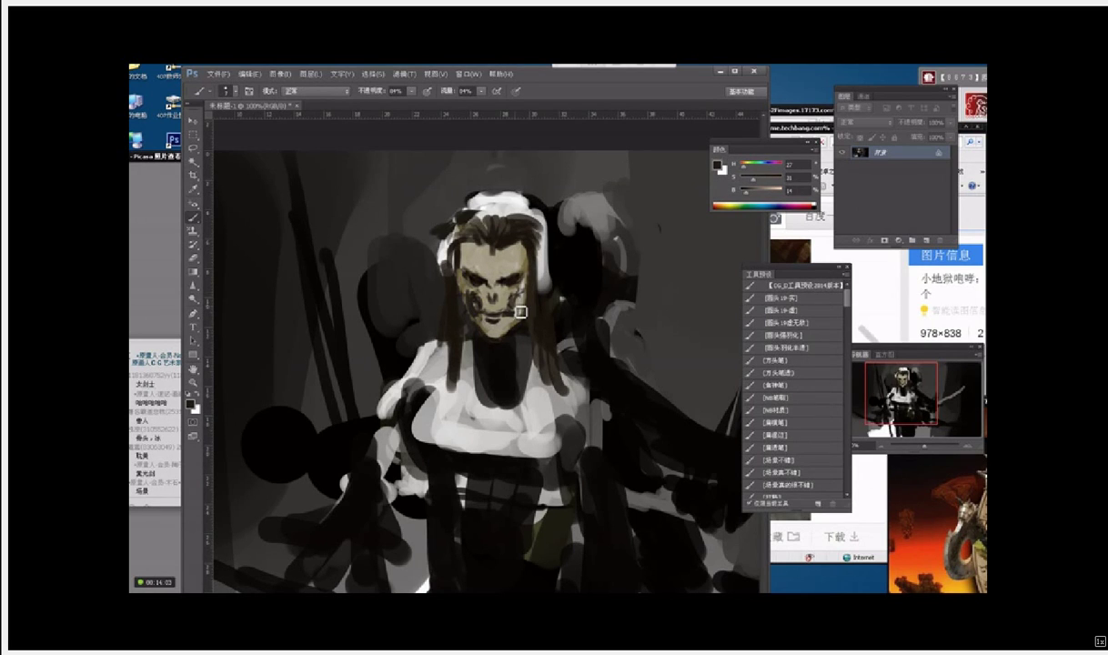
Step: Rework the nose and cheek creases with alternating sampled beige and dark brown strokes
left_click(515, 307, "alt")
left_click_drag(493, 294, 488, 304)
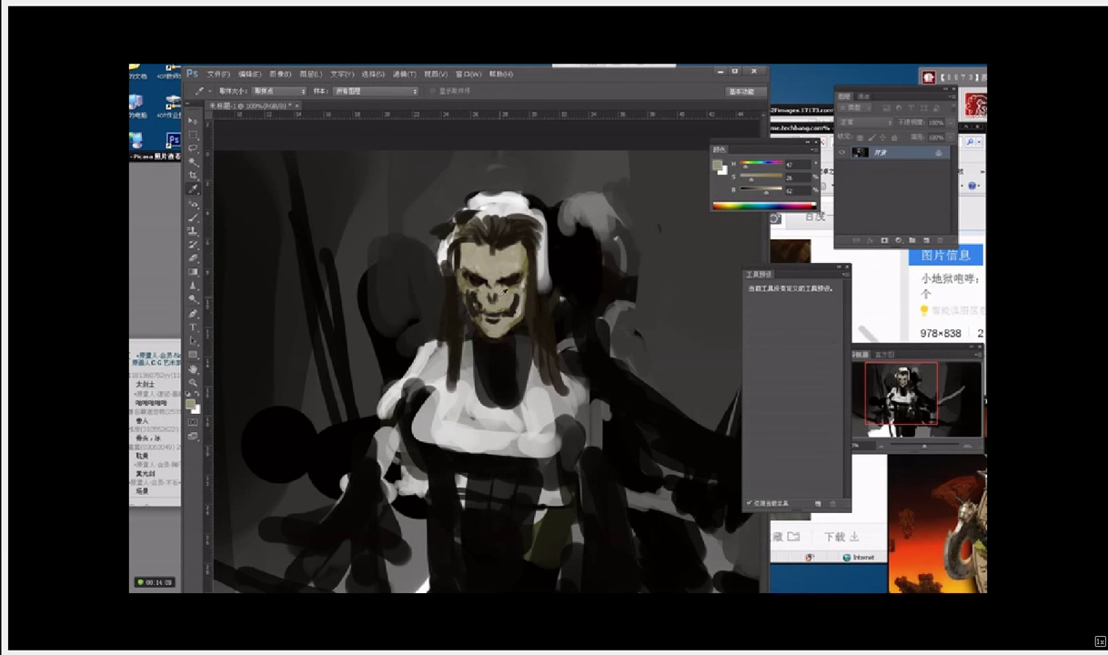
left_click(513, 276, "alt")
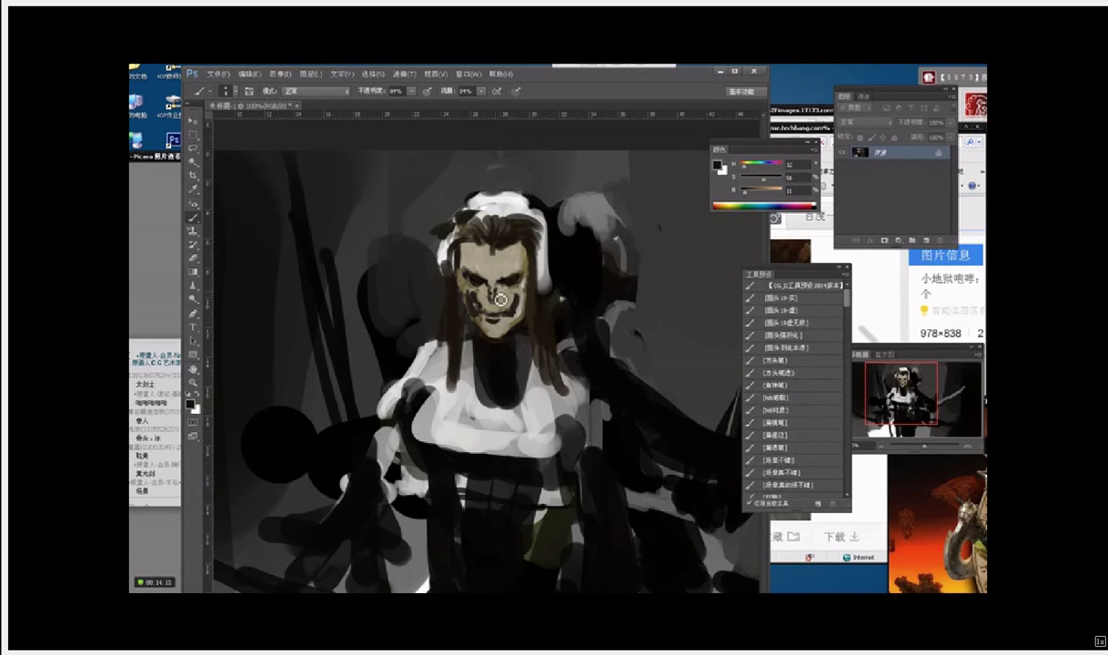
left_click_drag(500, 299, 496, 299)
left_click(507, 308, "alt")
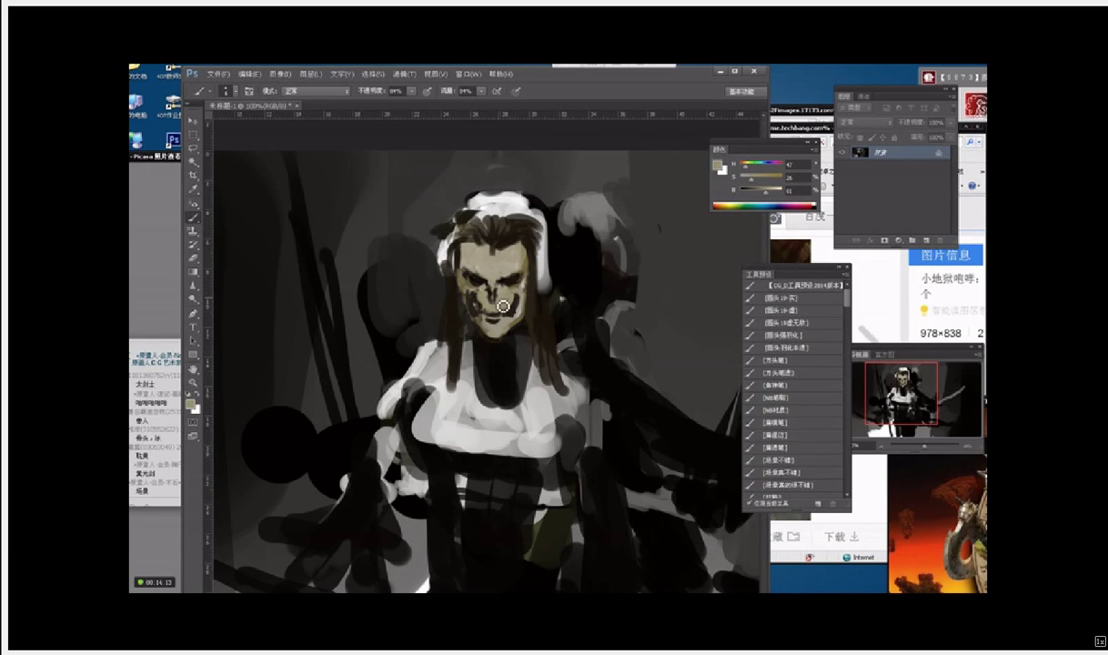
Step: Soften the mouth with sampled beige, and strengthen the dark crease beside it with sampled dark brown
left_click(493, 319, "alt")
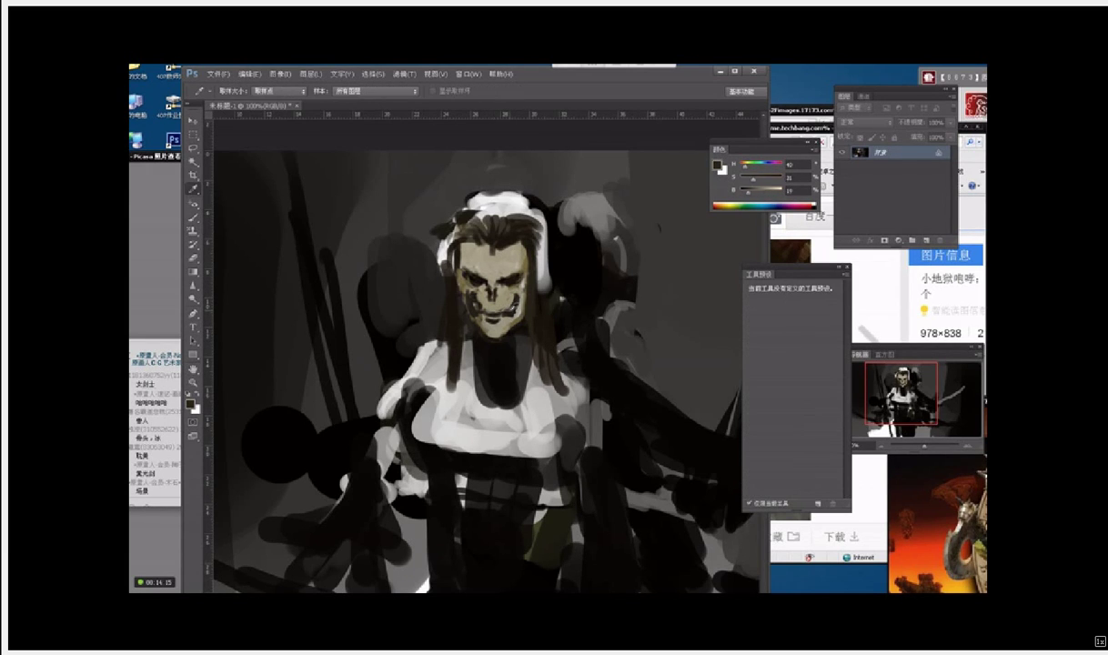
left_click(497, 319, "alt")
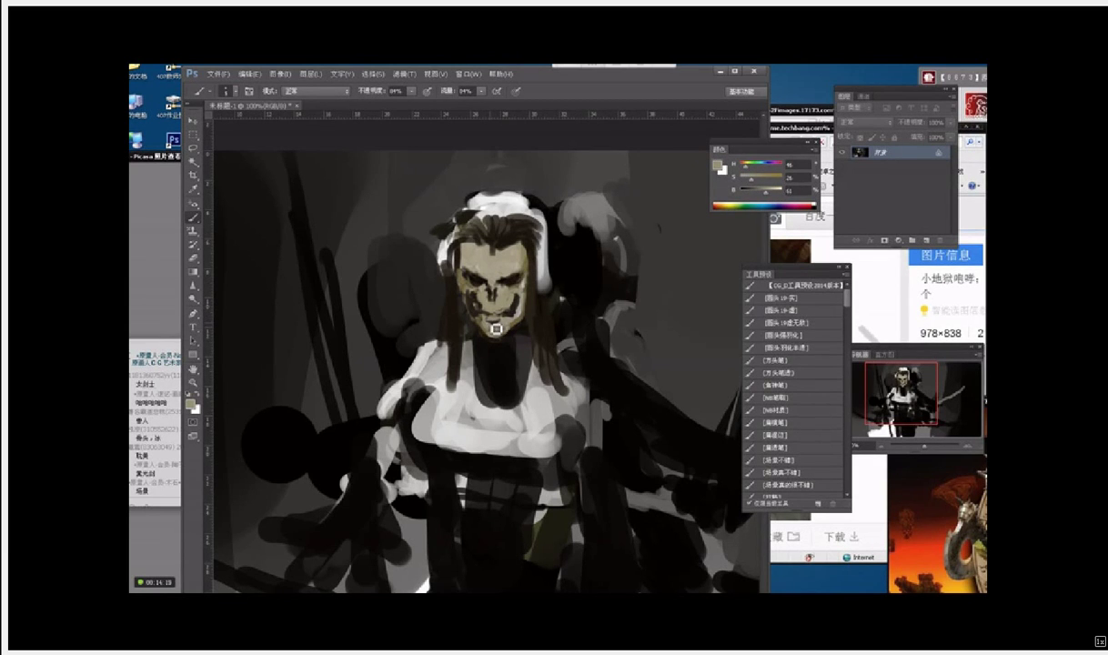
key("ctrl+plus")
key("ctrl+plus")
left_click_drag(572, 216, 579, 351)
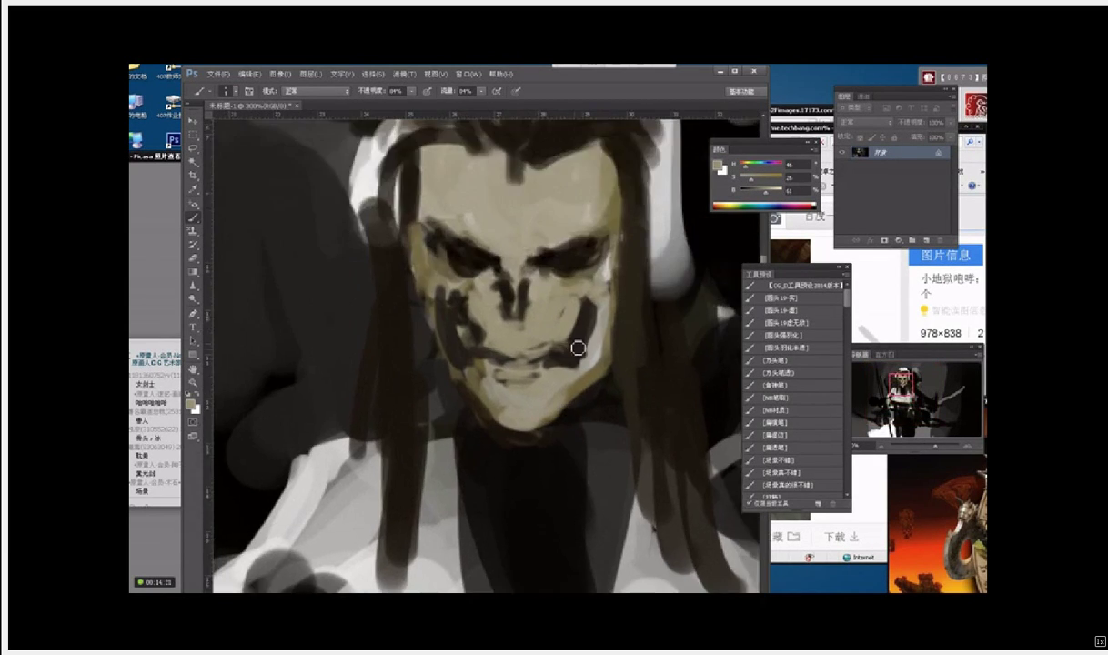
left_click(583, 315, "alt")
Step: Resize the image to a width of 4200 pixels with proportions constrained
left_click(280, 75)
left_click(280, 76)
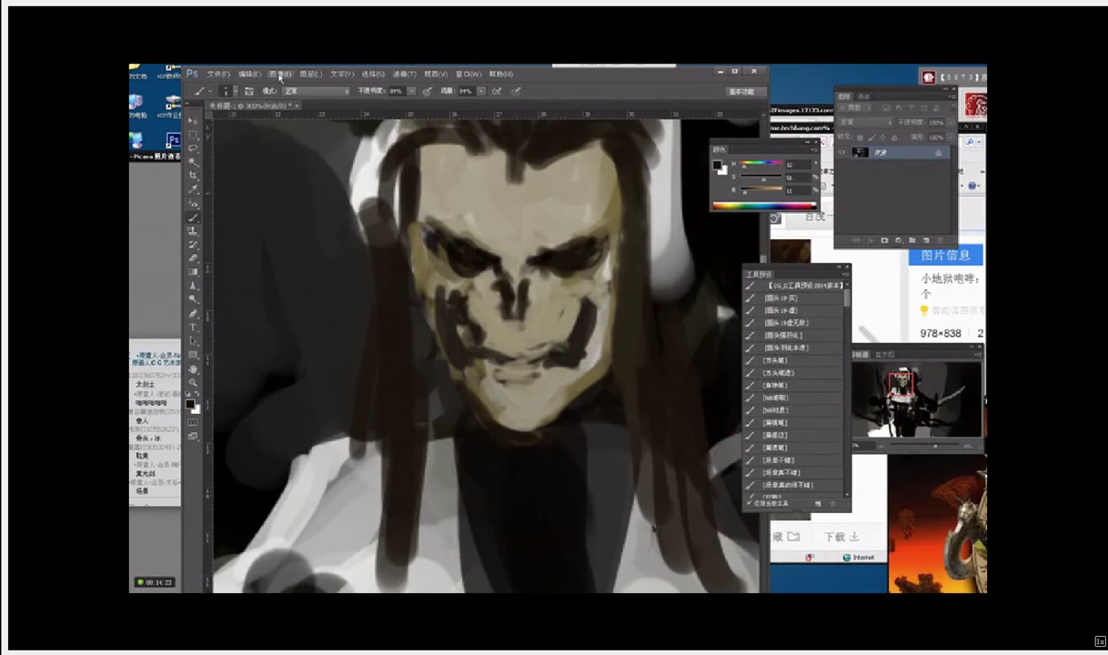
left_click(280, 76)
left_click(300, 143)
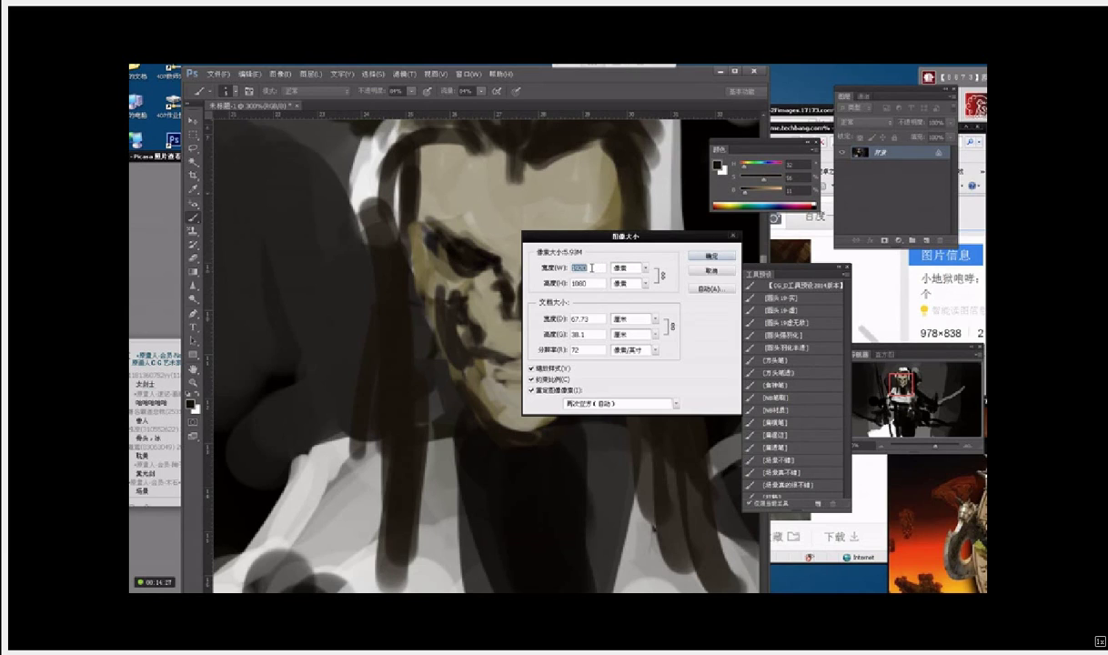
type("4200")
key("Return")
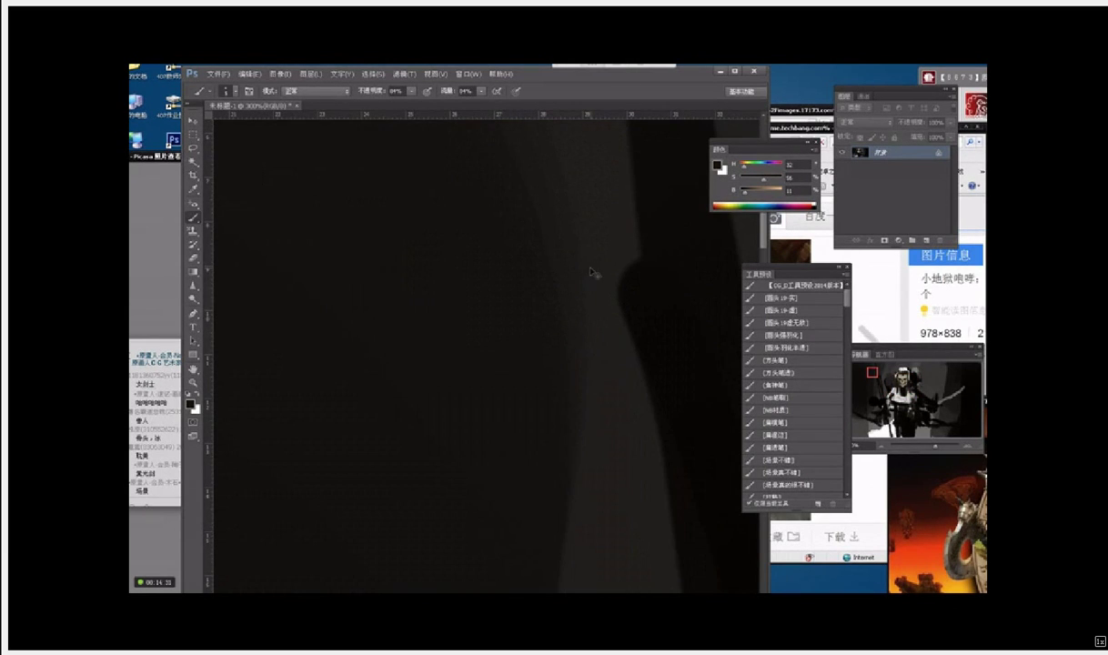
key("ctrl+0")
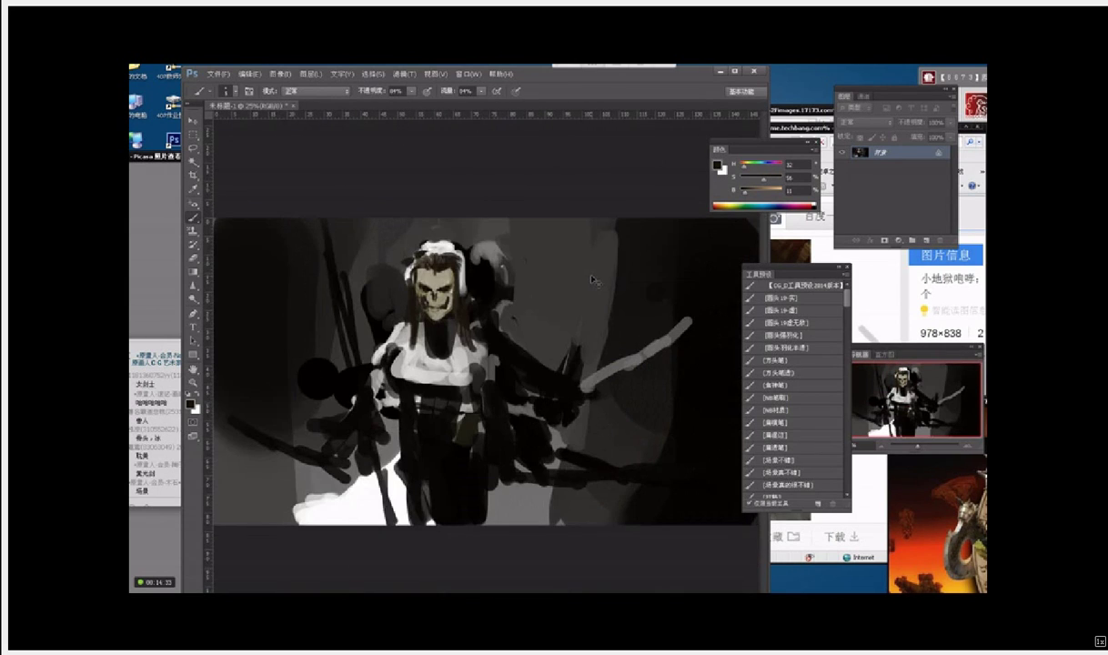
key("ctrl+plus")
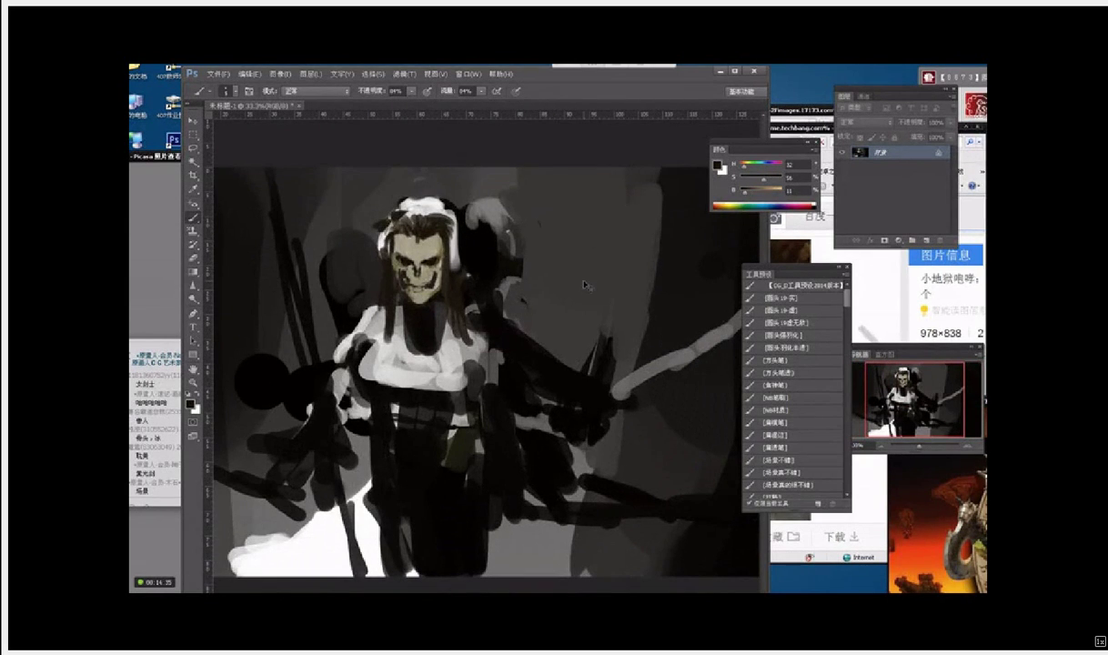
Step: Save the enlarged painting to the desktop in Photoshop PSD format
key("ctrl+s")
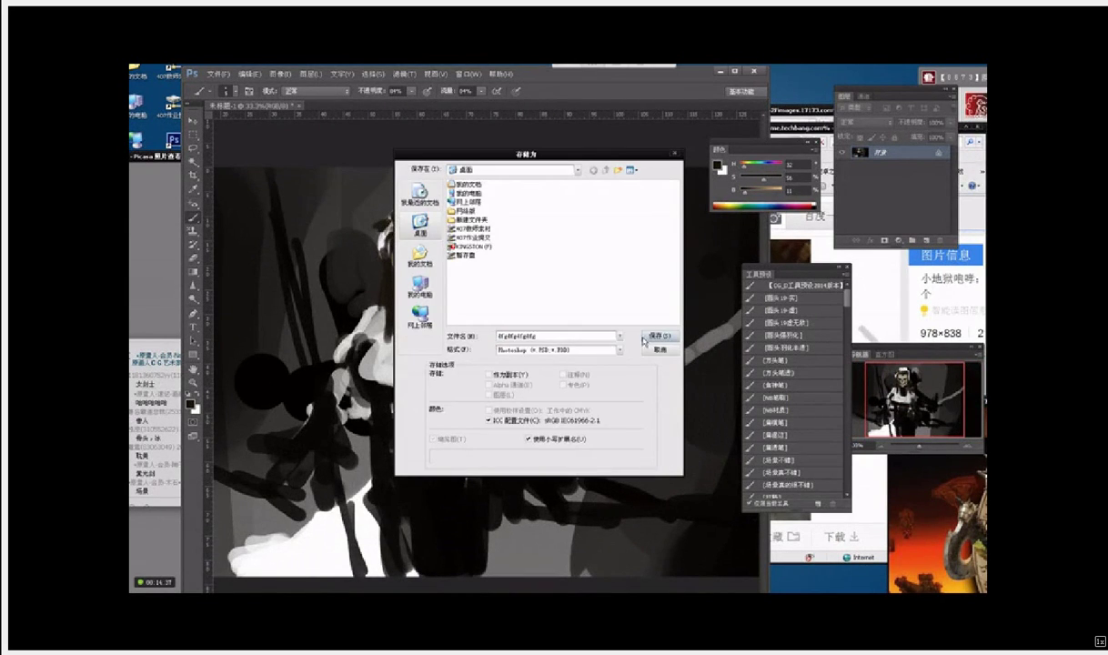
left_click(644, 339)
Step: Refine the main face's brow and nose bridge with alternating sampled beige and dark brown strokes
key("ctrl+plus")
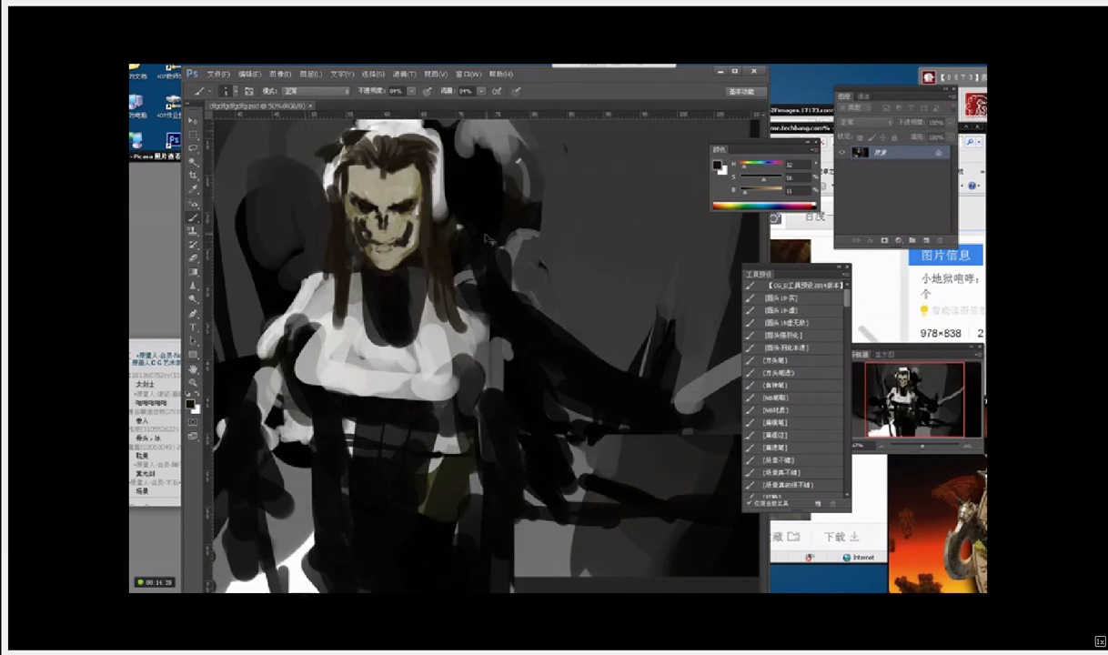
key("ctrl+plus")
mouse_move(436, 226)
left_mouse_down()
mouse_move(626, 324)
mouse_move(546, 310)
left_mouse_up()
key("ctrl+plus")
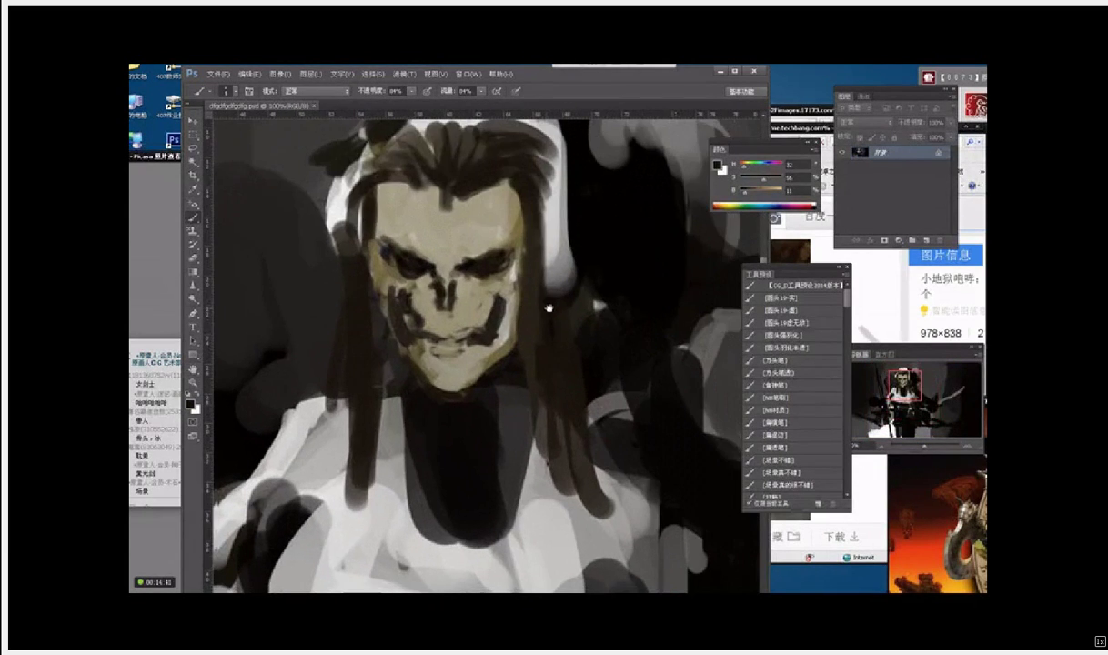
left_click(455, 252)
key("i")
left_click(461, 244)
key("b")
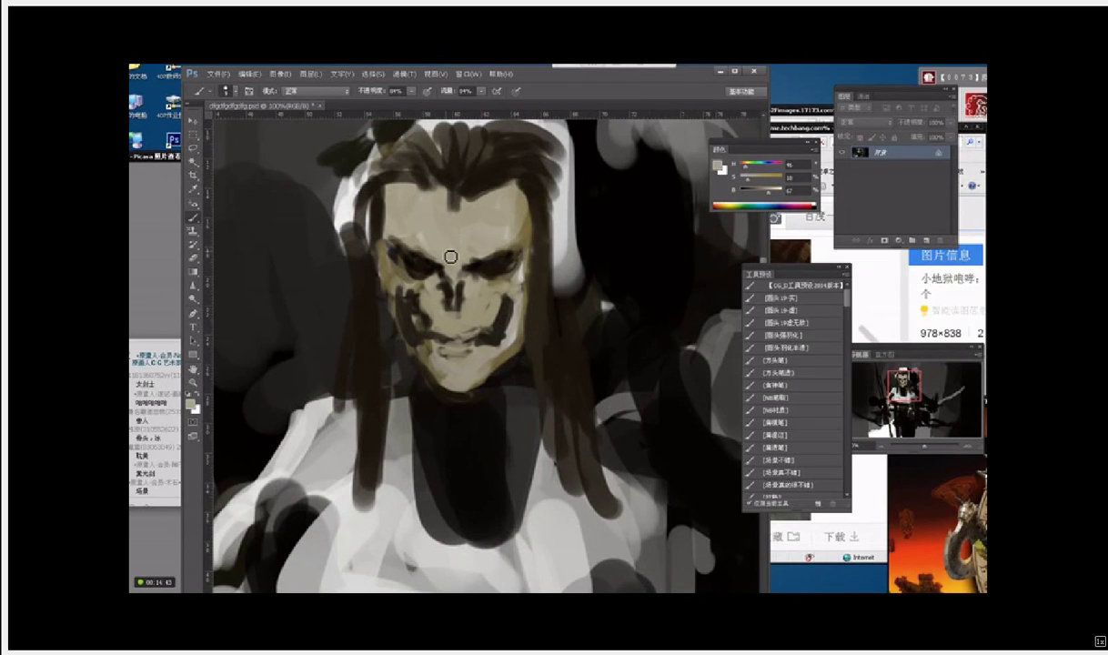
left_click(452, 262, "alt")
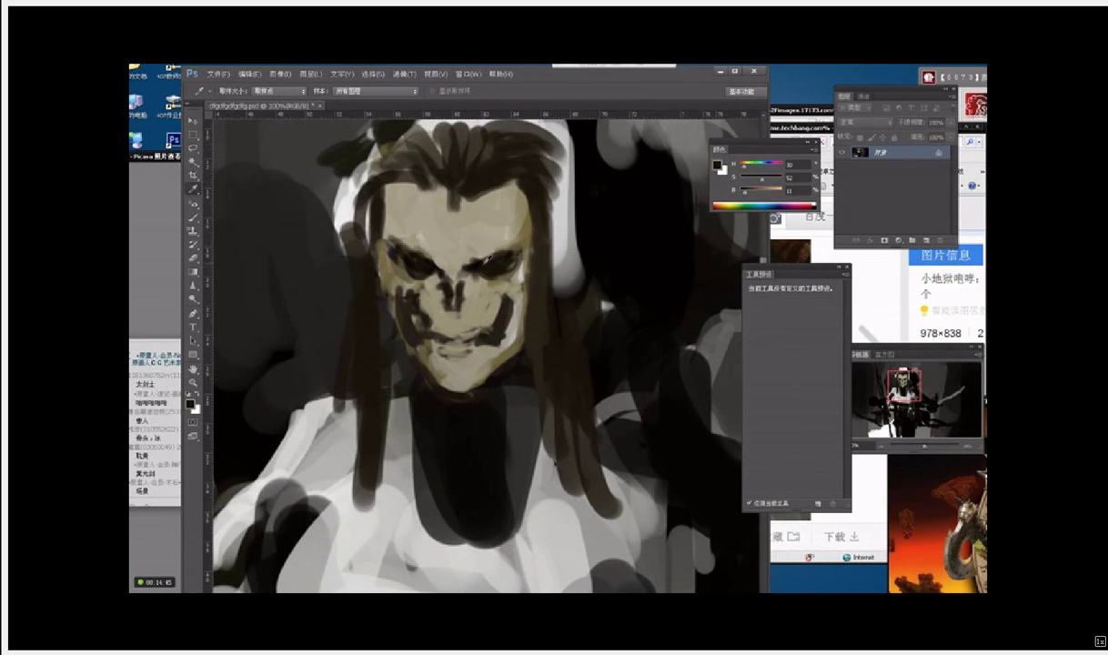
left_click(458, 269, "alt")
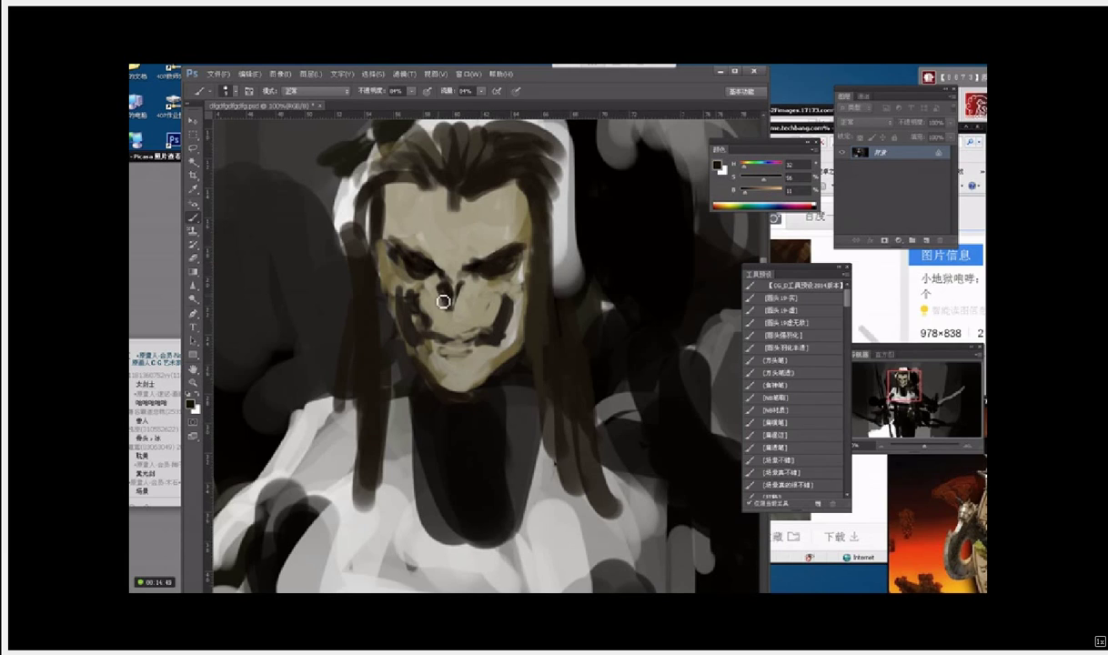
left_click(450, 277, "alt")
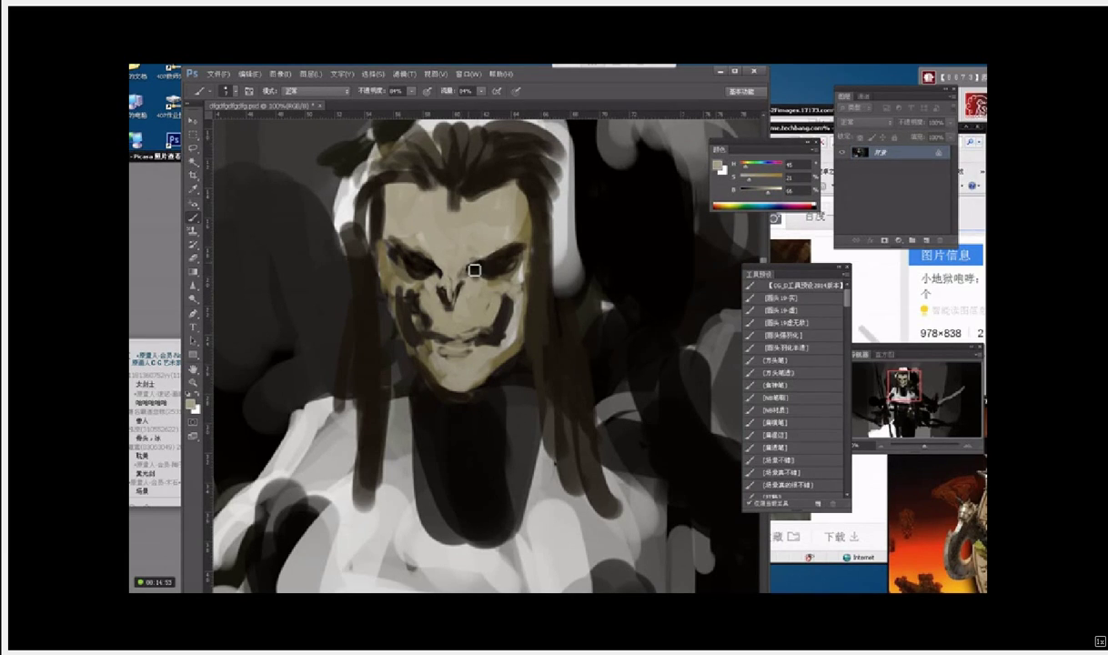
Step: Enlarge the brush slightly and soften both dark eye sockets with sampled grey-brown tones
left_click(466, 257, "alt")
key("]")
left_click(492, 267, "alt")
left_click(411, 269, "alt")
mouse_move(411, 268)
left_mouse_down()
mouse_move(490, 264)
mouse_move(492, 277)
mouse_move(479, 269)
mouse_move(501, 265)
mouse_move(494, 287)
mouse_move(498, 260)
mouse_move(487, 263)
mouse_move(497, 279)
mouse_move(425, 265)
left_mouse_up()
left_click(492, 270, "alt")
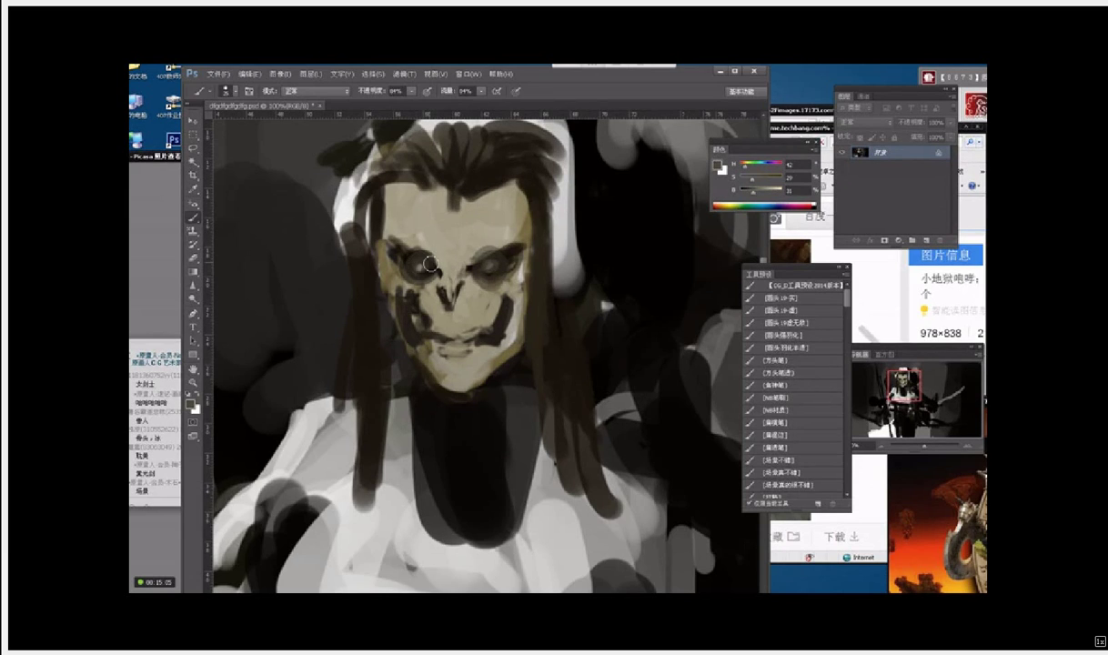
Step: Paint lighter eyeballs inside both sockets and trim the socket edges with sampled skin beige
left_click(428, 270, "alt")
left_click(424, 277)
left_click(492, 277)
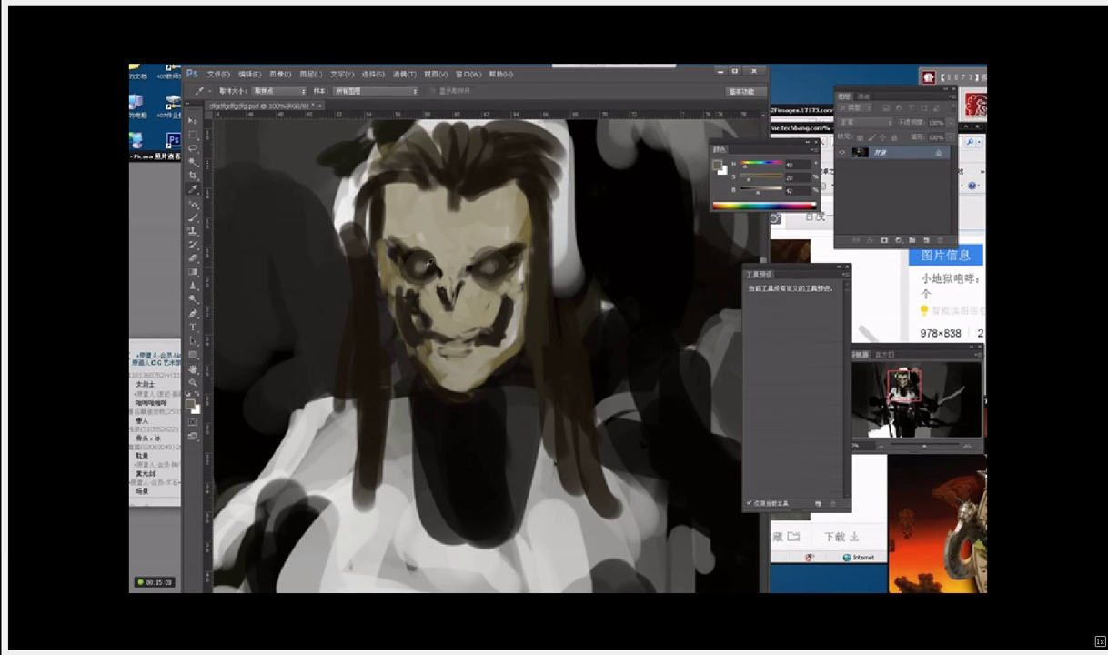
left_click(426, 272, "alt")
left_click(421, 271)
left_click(442, 254, "alt")
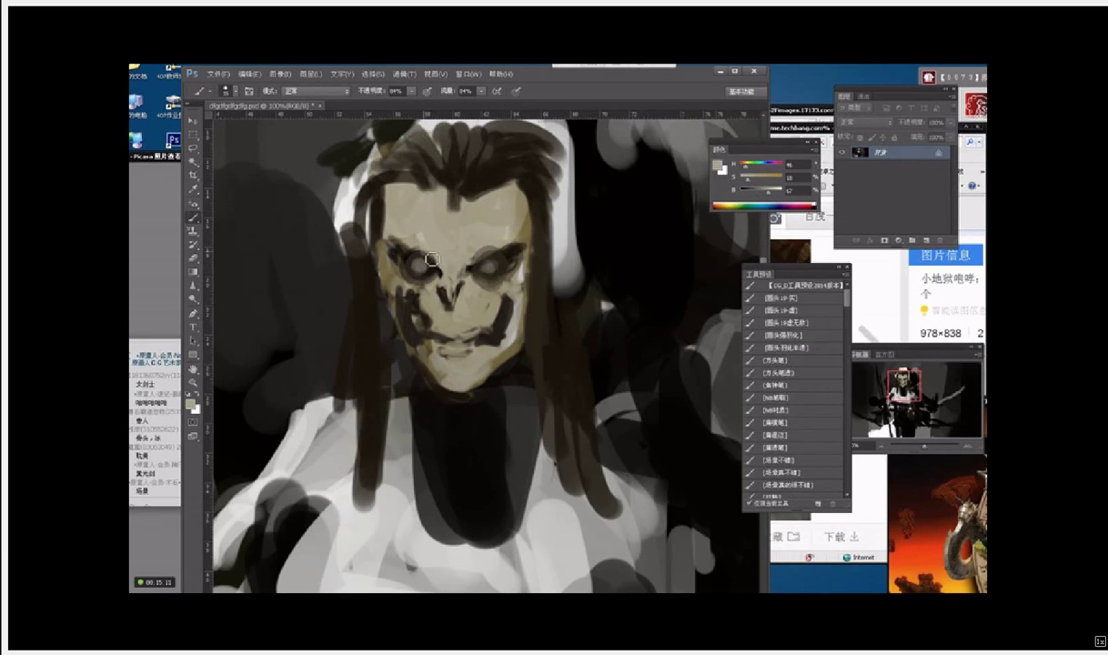
left_click(486, 264)
Step: Darken the eye socket edges and paint the nostrils and the frown lines above the nose with sampled dark brown
left_click(399, 269, "alt")
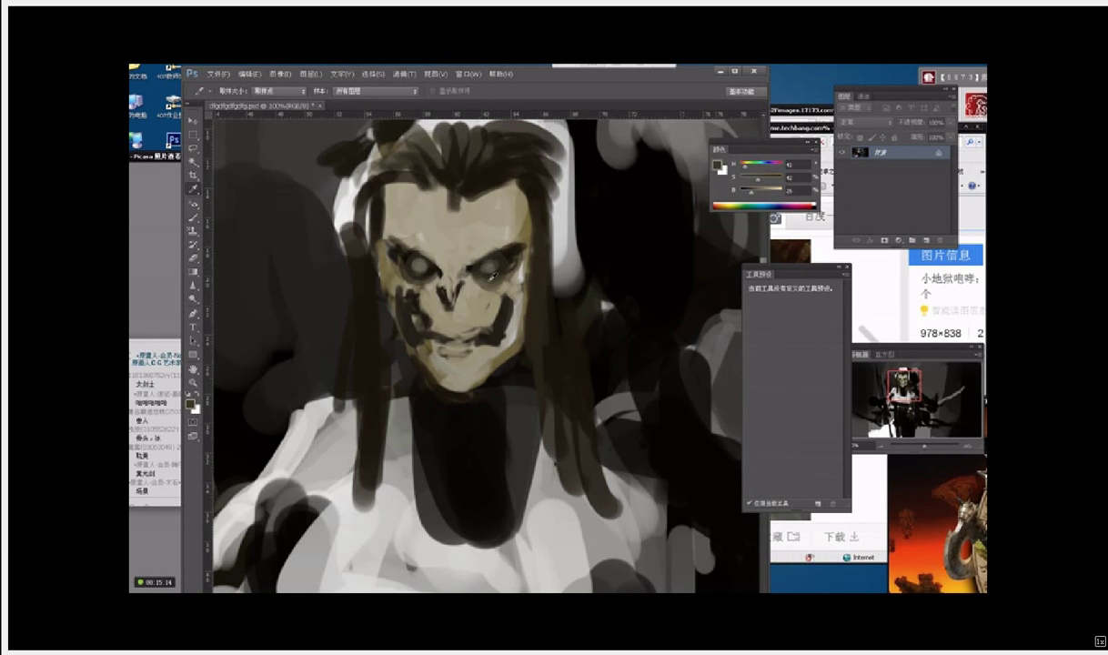
left_click(434, 269, "alt")
left_click_drag(390, 264, 407, 275)
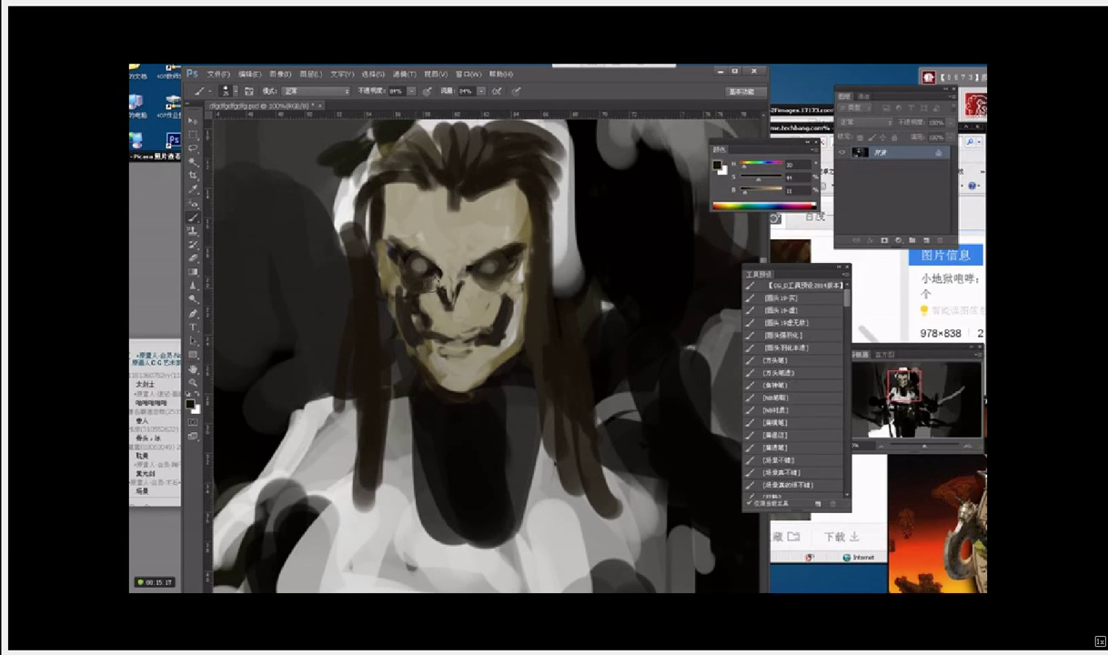
left_click(450, 288, "alt")
left_click(453, 290, "alt")
left_click_drag(459, 288, 450, 303)
key("bracketleft")
left_click_drag(449, 265, 452, 279)
Step: Enlarge the brush and extend the dark hairline into a pointed peak at the centre of the forehead
key("bracketright")
key("bracketright")
mouse_move(454, 226)
left_mouse_down()
mouse_move(425, 197)
mouse_move(448, 199)
mouse_move(457, 218)
mouse_move(463, 209)
mouse_move(400, 175)
mouse_move(418, 196)
mouse_move(407, 184)
mouse_move(461, 207)
left_mouse_up()
Step: Lower the brow with sampled beige, and deepen the shadows over and under both eyes with sampled dark brown
left_click(485, 236, "alt")
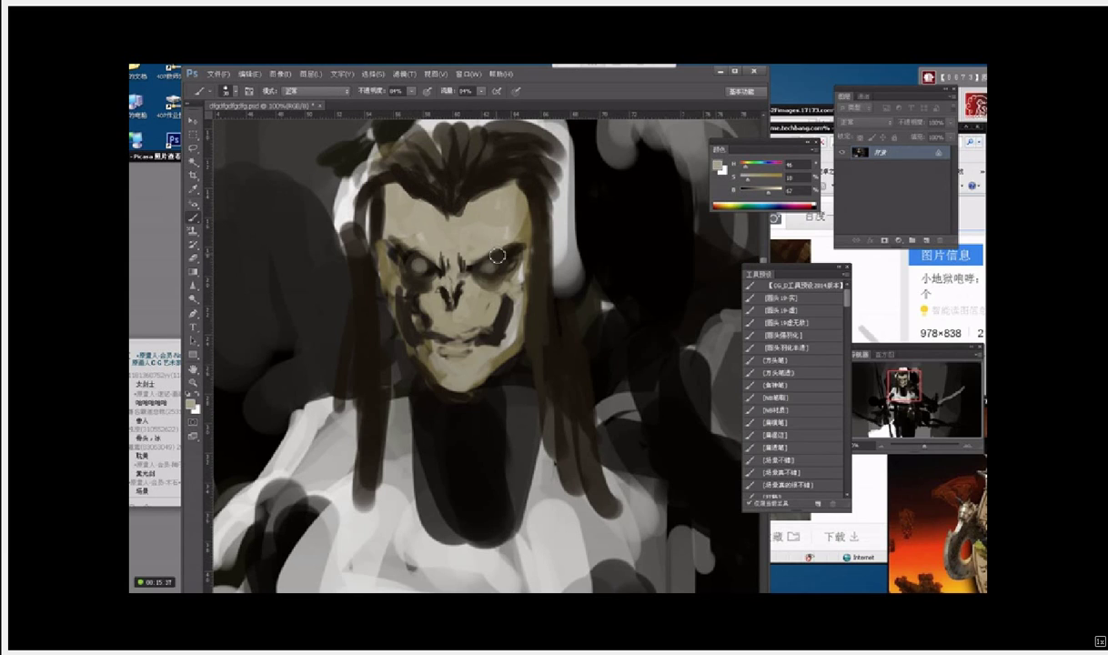
left_click_drag(391, 228, 425, 249)
left_click(497, 261, "alt")
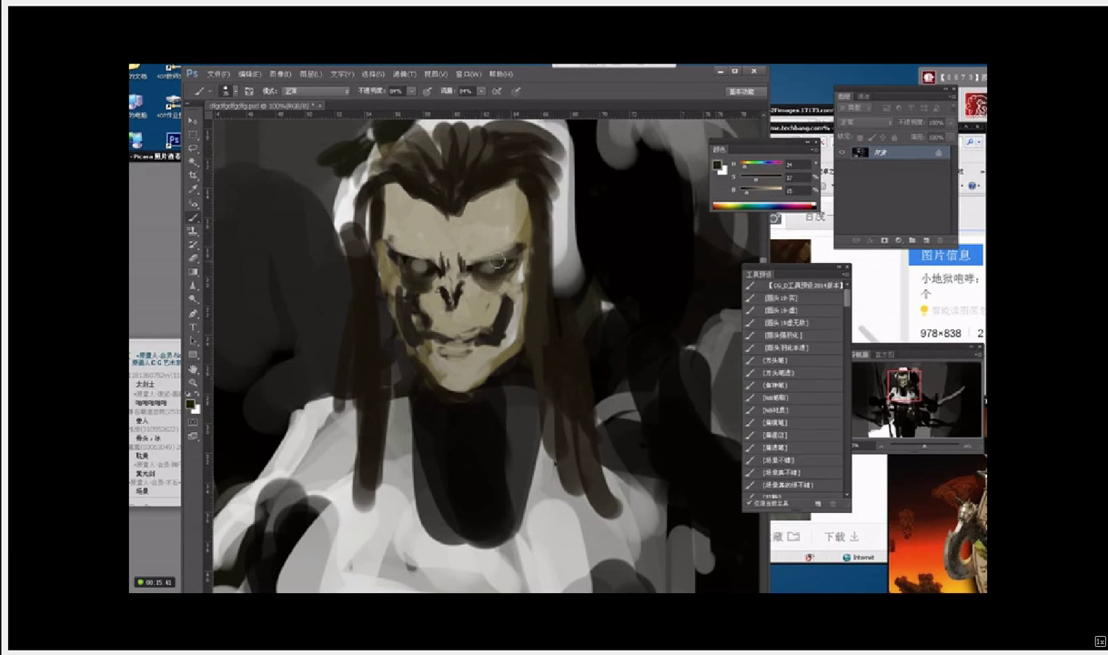
left_click_drag(516, 259, 505, 250)
left_click_drag(426, 277, 491, 276)
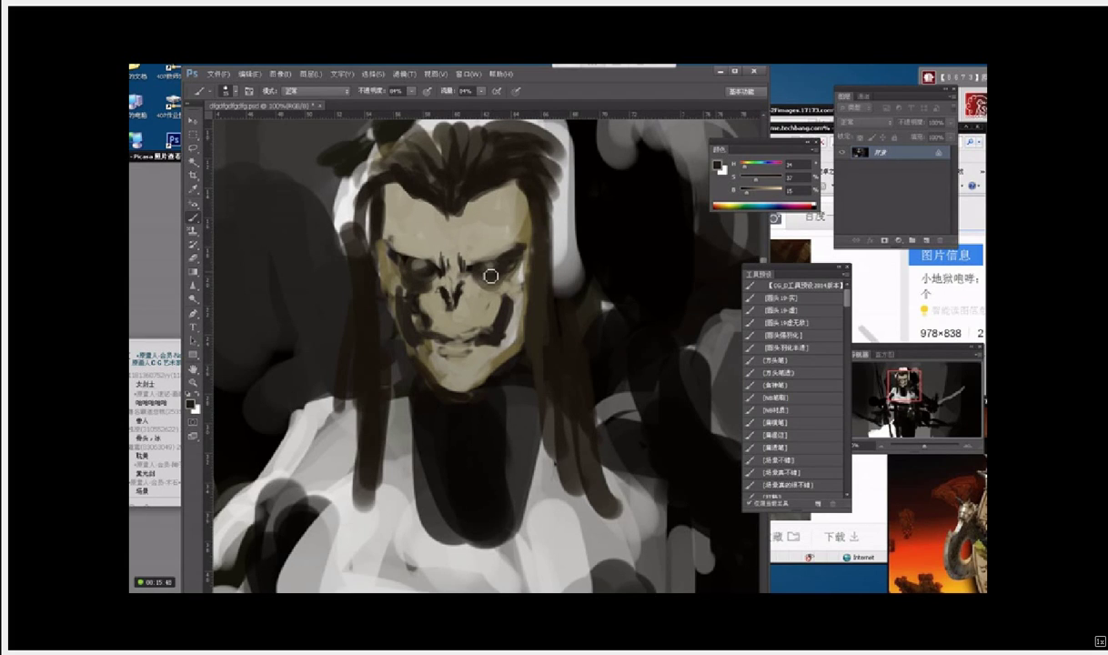
Step: Clean up the inner brow, nose and cheek beside the nose with colours sampled from the face
left_click(426, 264, "alt")
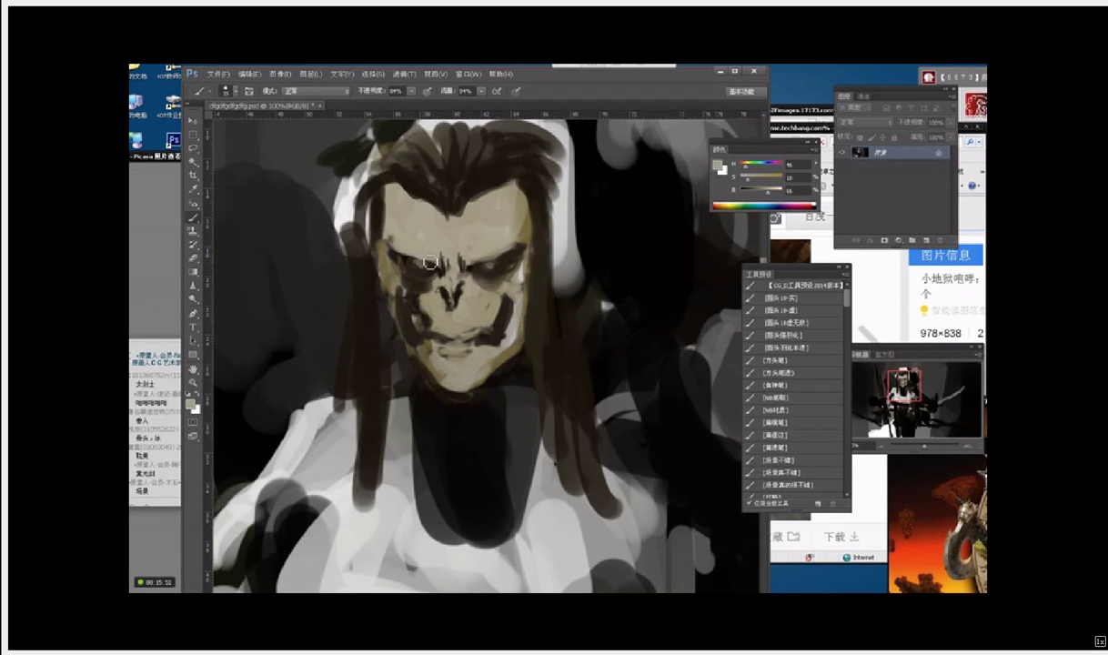
left_click(469, 241, "alt")
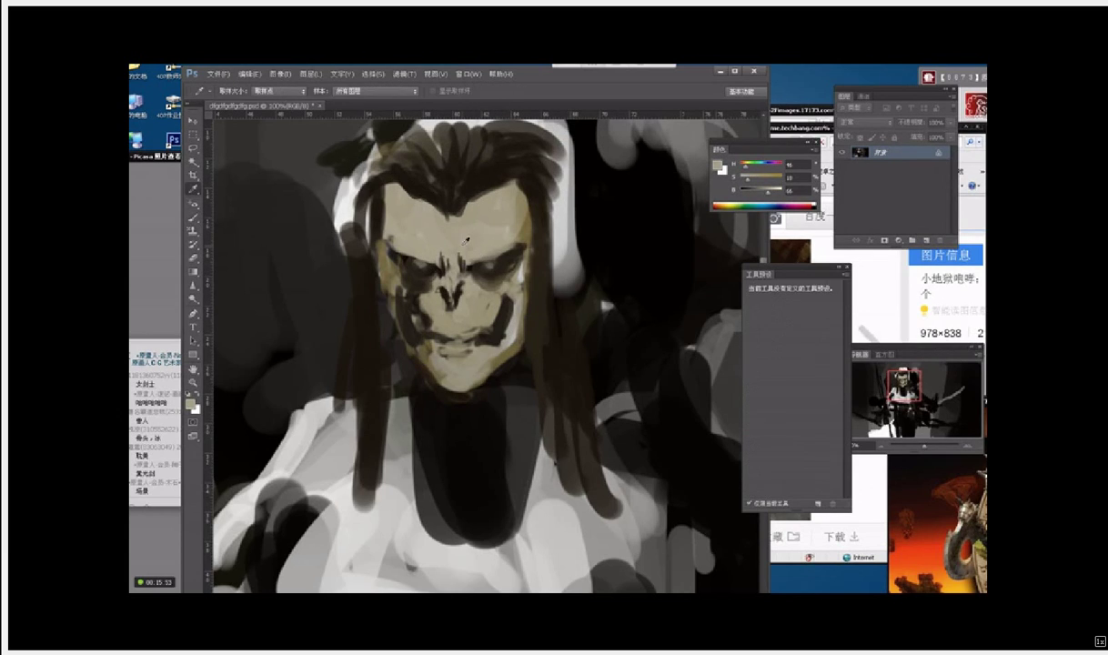
left_click(460, 261, "alt")
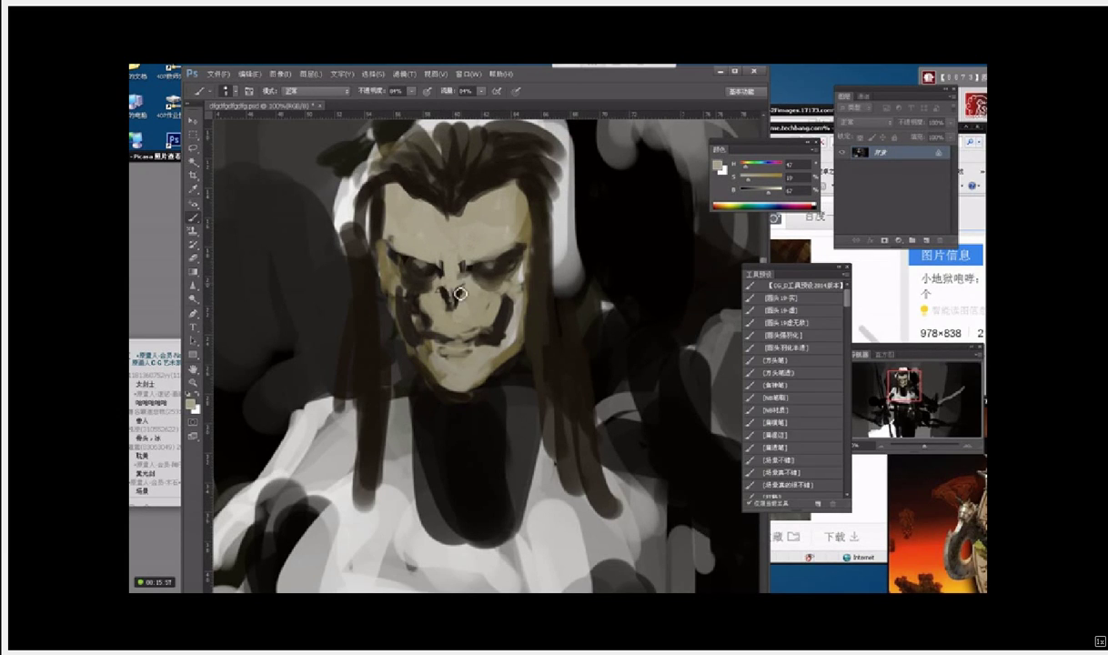
left_click(463, 295, "alt")
left_click(441, 280, "alt")
left_click(432, 300, "alt")
left_click_drag(420, 303, 423, 318)
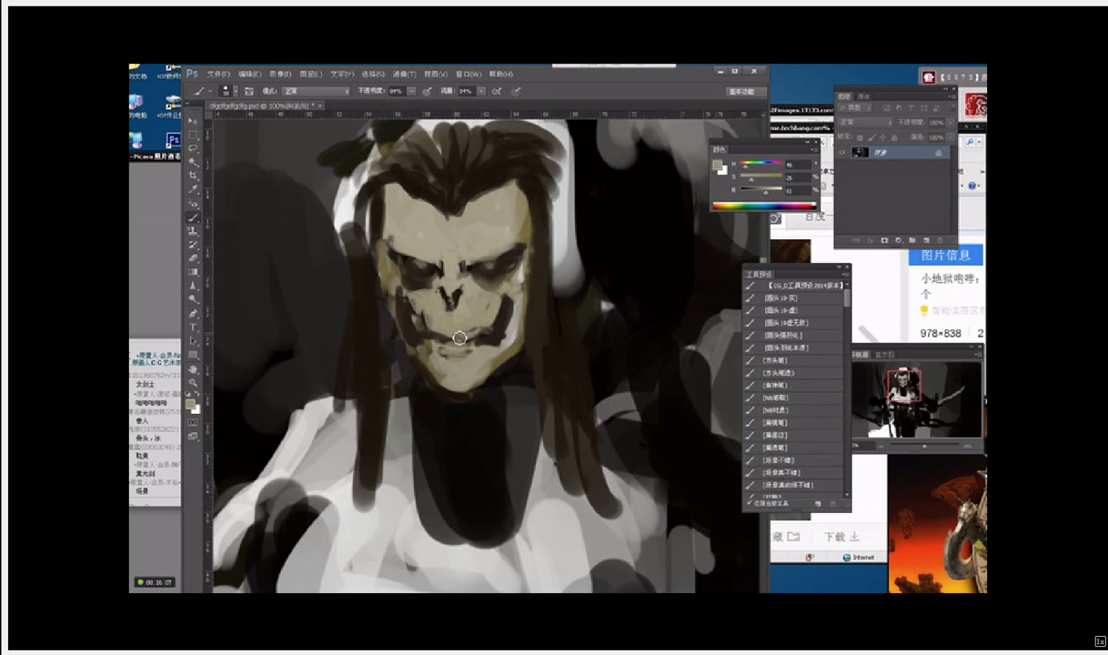
Step: Redefine the mouth line and lower lip with sampled tones, and paint a dark shadow below the lip
left_click(436, 330, "alt")
mouse_move(450, 343)
left_mouse_down()
mouse_move(436, 331)
mouse_move(482, 339)
left_mouse_up()
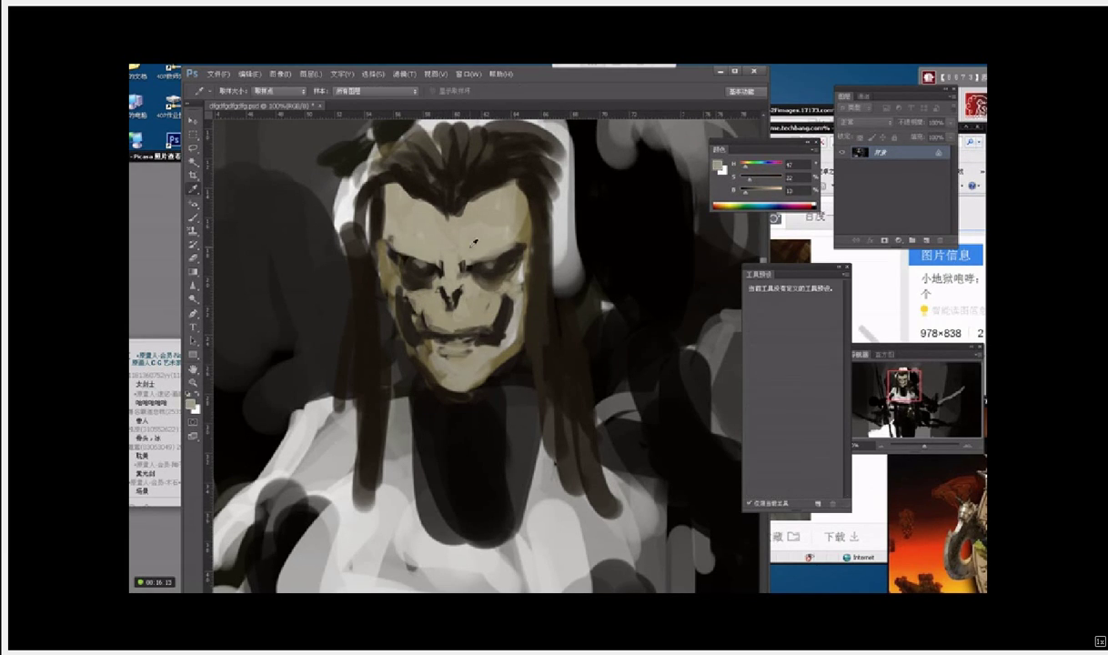
left_click(455, 343, "alt")
mouse_move(456, 343)
left_mouse_down()
mouse_move(444, 323)
mouse_move(459, 321)
mouse_move(450, 348)
mouse_move(464, 348)
left_mouse_up()
left_click(456, 352, "alt")
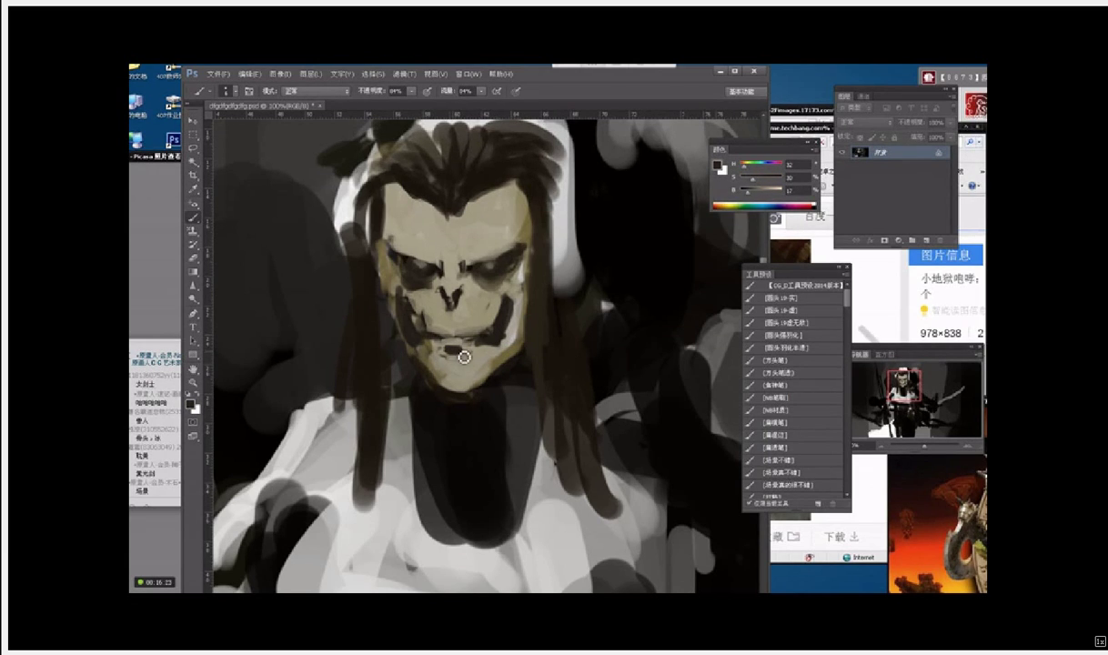
Step: Adjust the cheek edge with sampled tones and darken the hair along both sides of the face
left_click(507, 316, "alt")
left_click(523, 323, "alt")
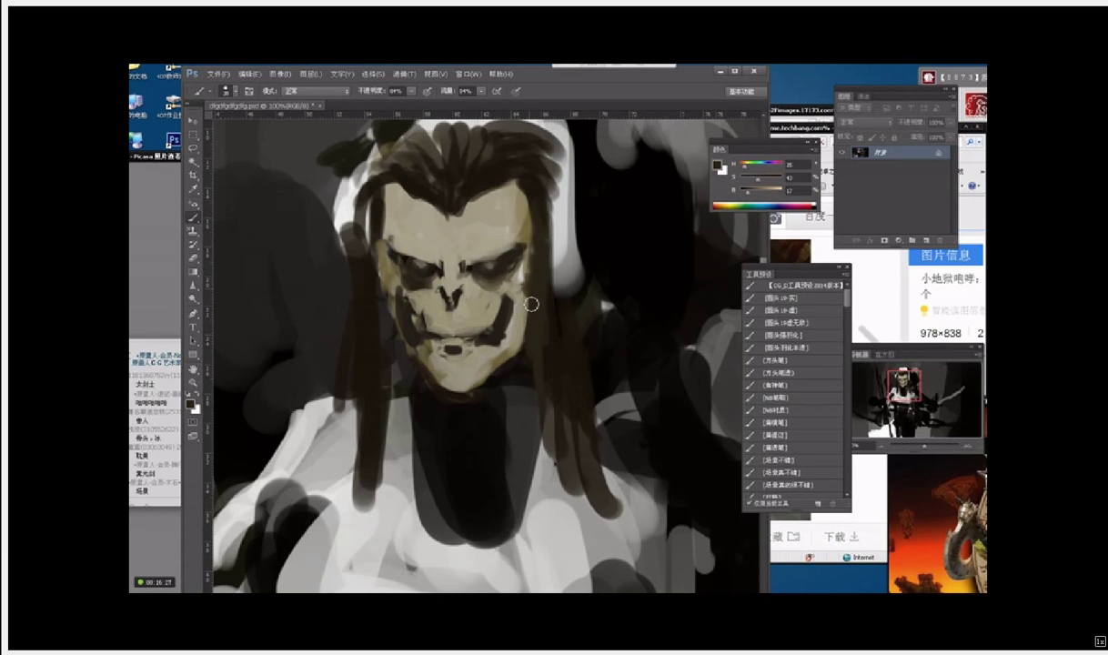
left_click(509, 236, "alt")
left_click_drag(536, 218, 544, 242)
left_click(375, 195, "alt")
left_click_drag(369, 204, 364, 266)
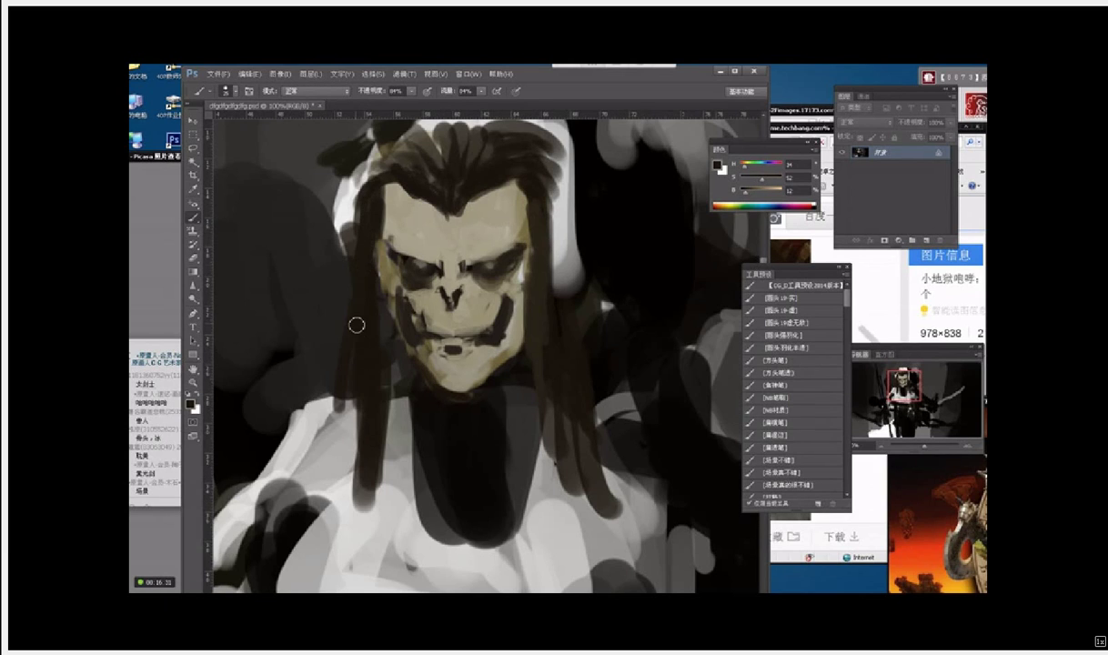
Step: Choose a dark purple foreground colour and paint it over the hair on top of the head
scroll(354, 321, "up", 2)
left_click(718, 165)
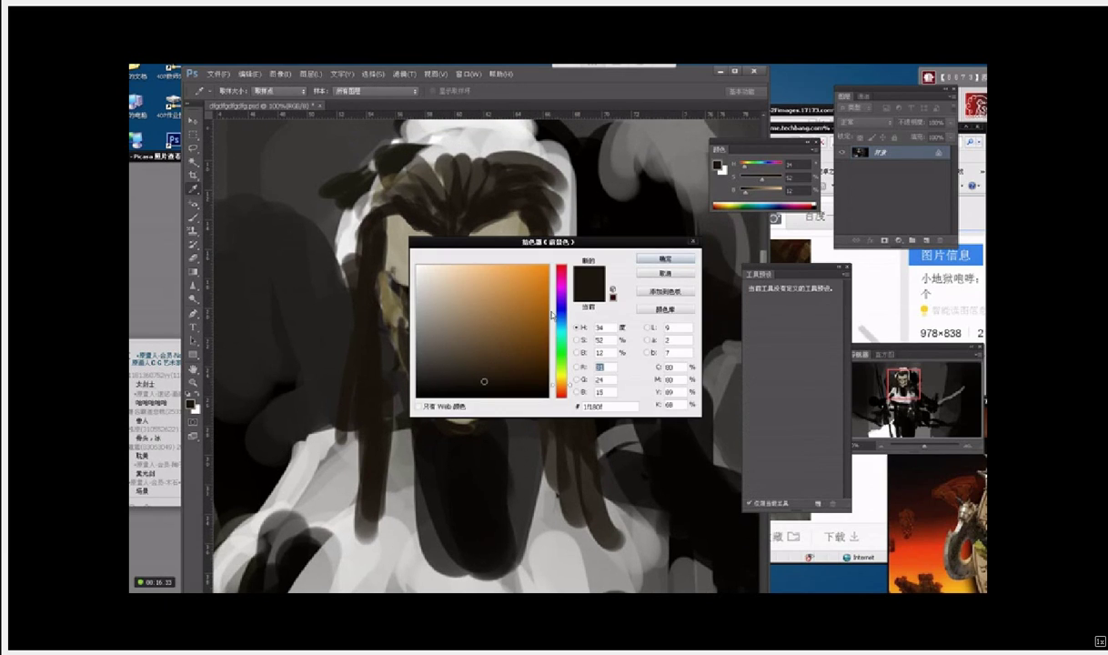
left_click(563, 306)
mouse_move(484, 381)
left_mouse_down()
mouse_move(455, 319)
mouse_move(474, 358)
left_mouse_up()
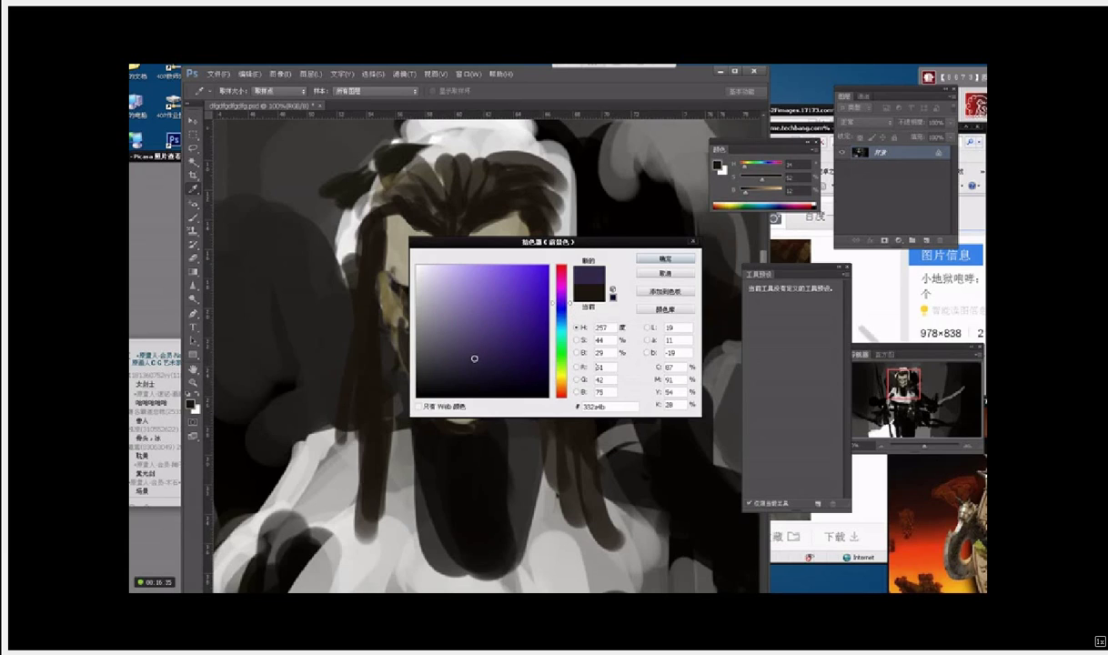
left_click(564, 296)
key("Return")
mouse_move(477, 207)
left_mouse_down()
mouse_move(458, 197)
mouse_move(466, 193)
mouse_move(395, 195)
mouse_move(408, 184)
mouse_move(366, 232)
mouse_move(357, 395)
mouse_move(338, 437)
left_mouse_up()
left_click(474, 198, "alt")
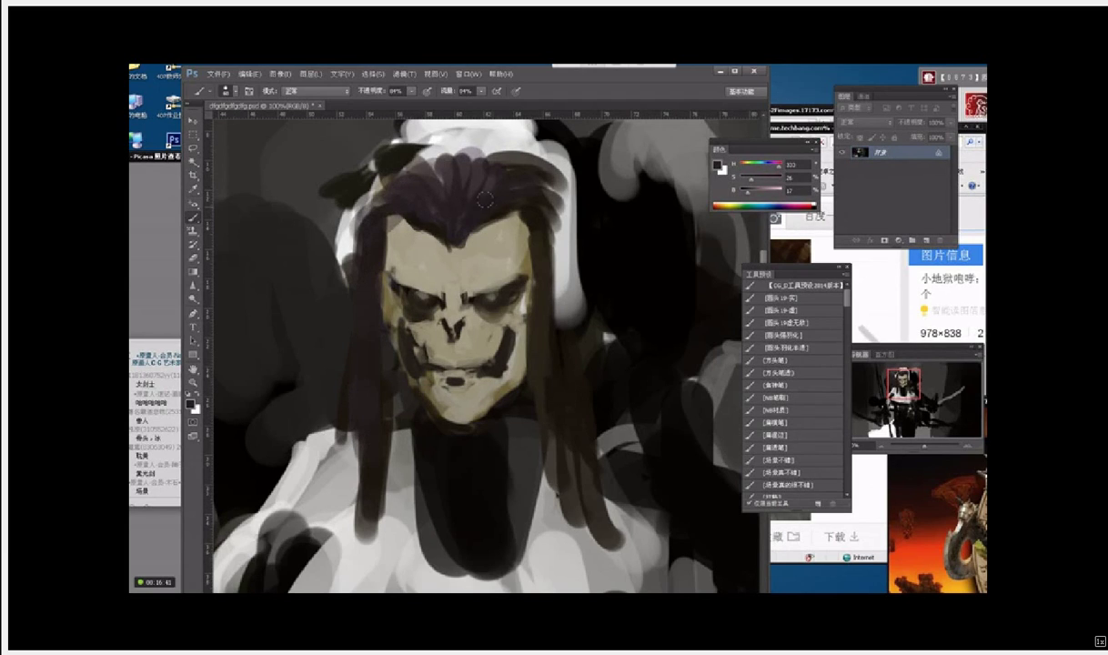
Step: Extend the dark purple down the long hair locks on both sides of the face
left_click_drag(525, 212, 532, 344)
mouse_move(544, 337)
left_mouse_down()
mouse_move(535, 391)
mouse_move(573, 437)
left_mouse_up()
mouse_move(544, 205)
left_mouse_down()
mouse_move(560, 296)
mouse_move(549, 269)
left_mouse_up()
left_click_drag(369, 173, 325, 277)
left_click_drag(332, 409, 353, 488)
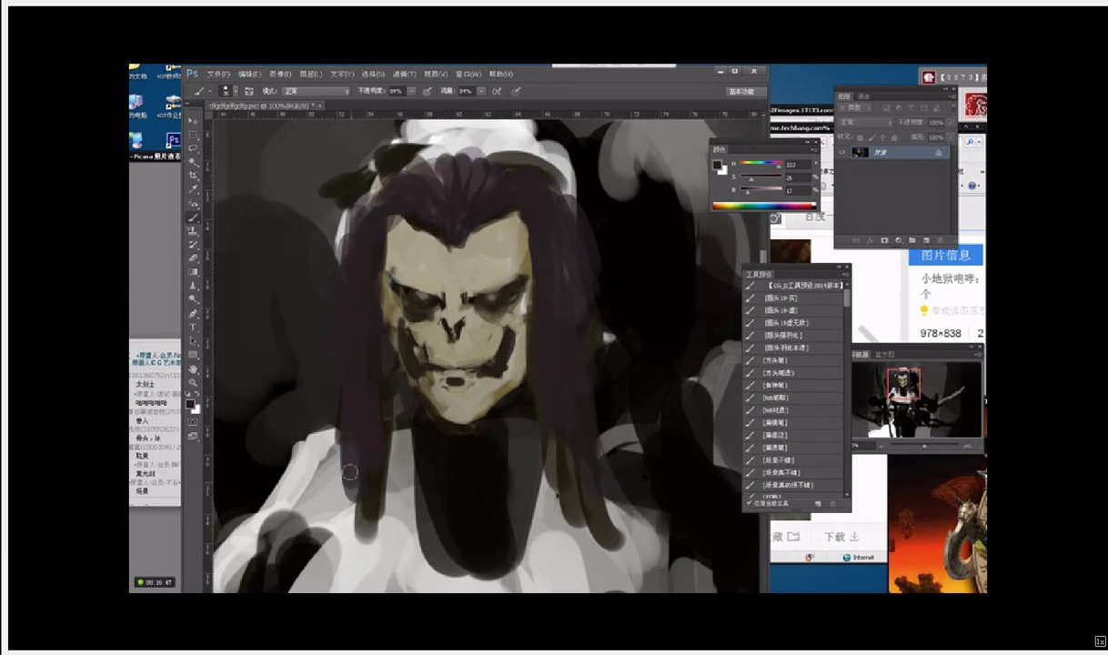
Step: Paint the jaw shadow and the neck below the chin with brown tones sampled from the face
key("i")
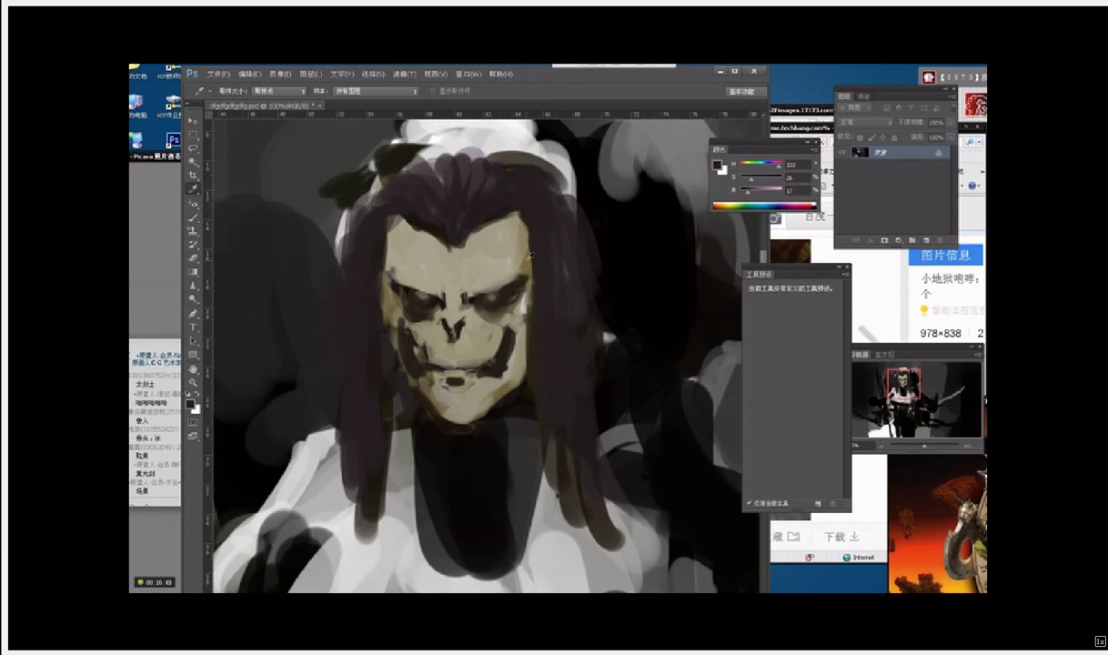
left_click(530, 255, "alt")
mouse_move(395, 391)
left_mouse_down()
mouse_move(420, 444)
mouse_move(401, 440)
mouse_move(406, 460)
mouse_move(428, 436)
left_mouse_up()
left_click(413, 414, "alt")
mouse_move(455, 438)
left_mouse_down()
mouse_move(505, 421)
mouse_move(462, 440)
mouse_move(455, 475)
mouse_move(450, 454)
mouse_move(468, 492)
mouse_move(499, 452)
left_mouse_up()
key("ctrl+minus")
key("ctrl+minus")
left_click_drag(539, 351, 575, 300)
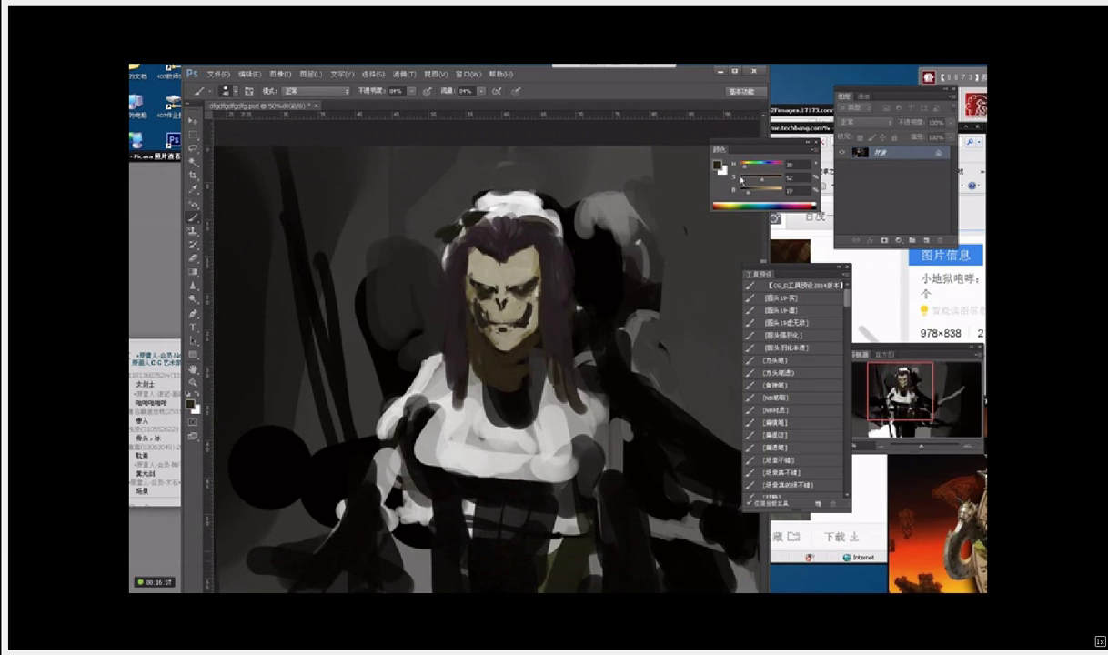
Step: Set the foreground colour to olive (H 48, S 64, B 40) and paint it from the face down over the upper chest
left_click(718, 166)
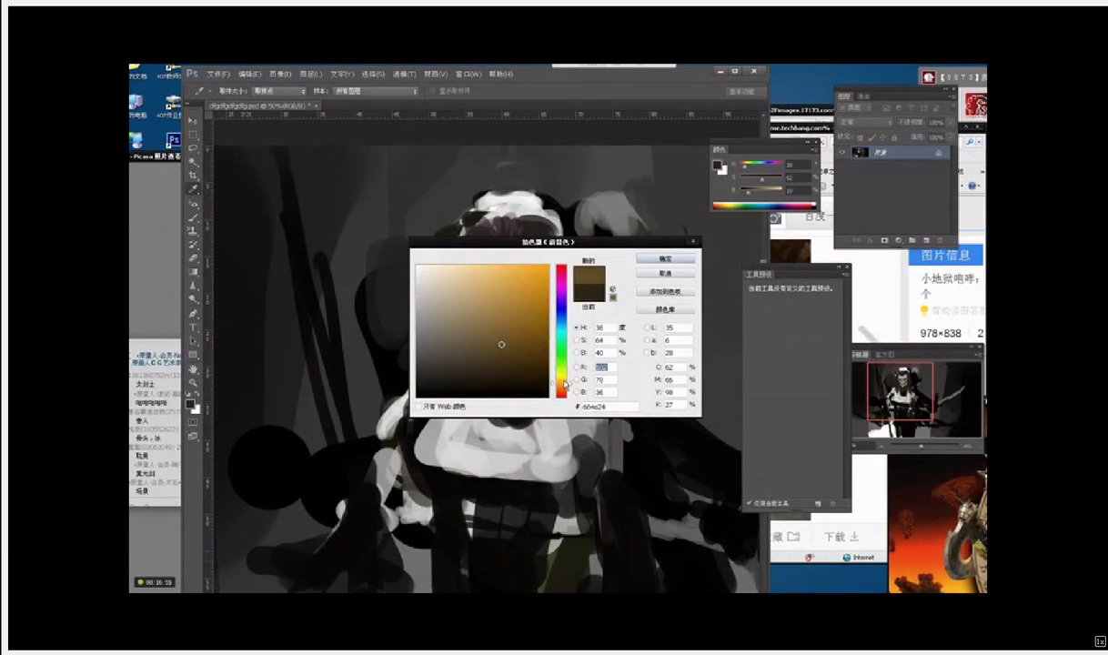
left_click(564, 380)
left_click(666, 260)
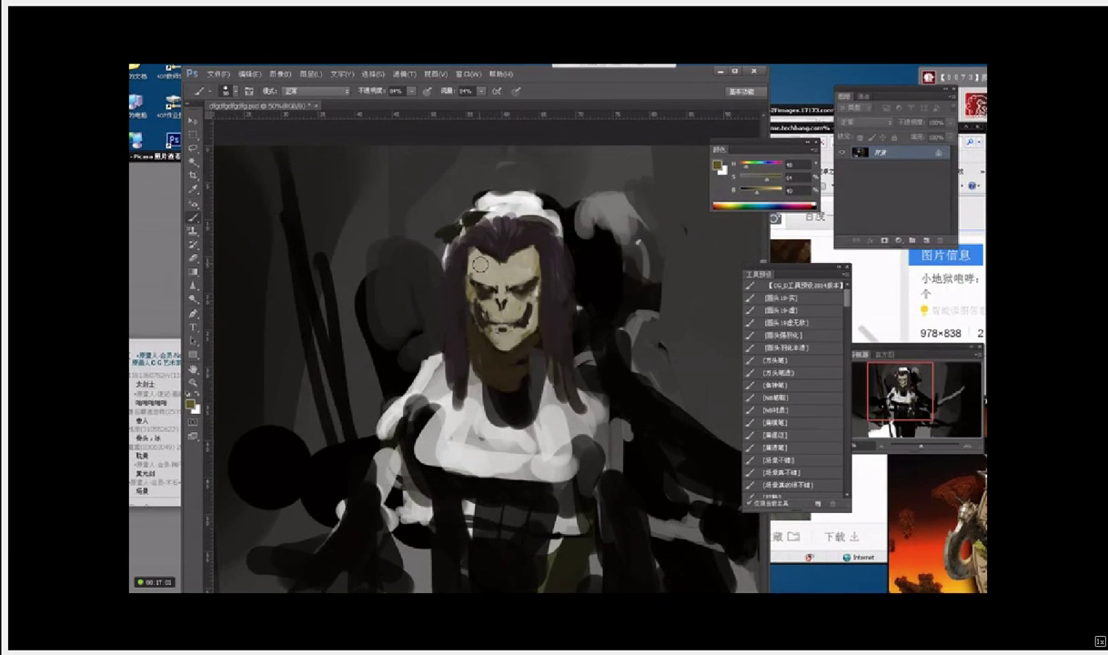
mouse_move(480, 264)
left_mouse_down()
mouse_move(531, 270)
mouse_move(506, 307)
mouse_move(492, 308)
mouse_move(511, 299)
mouse_move(530, 336)
mouse_move(507, 343)
mouse_move(531, 327)
mouse_move(525, 319)
mouse_move(489, 353)
mouse_move(478, 385)
mouse_move(475, 375)
mouse_move(483, 403)
mouse_move(470, 413)
mouse_move(485, 402)
mouse_move(513, 427)
mouse_move(547, 390)
mouse_move(498, 439)
mouse_move(487, 431)
mouse_move(506, 459)
mouse_move(524, 459)
mouse_move(535, 439)
mouse_move(493, 453)
mouse_move(478, 422)
mouse_move(511, 443)
left_mouse_up()
Step: Set the foreground colour to dark red (H 11, S 96, B 35) and paint both shoulders
left_click(720, 167)
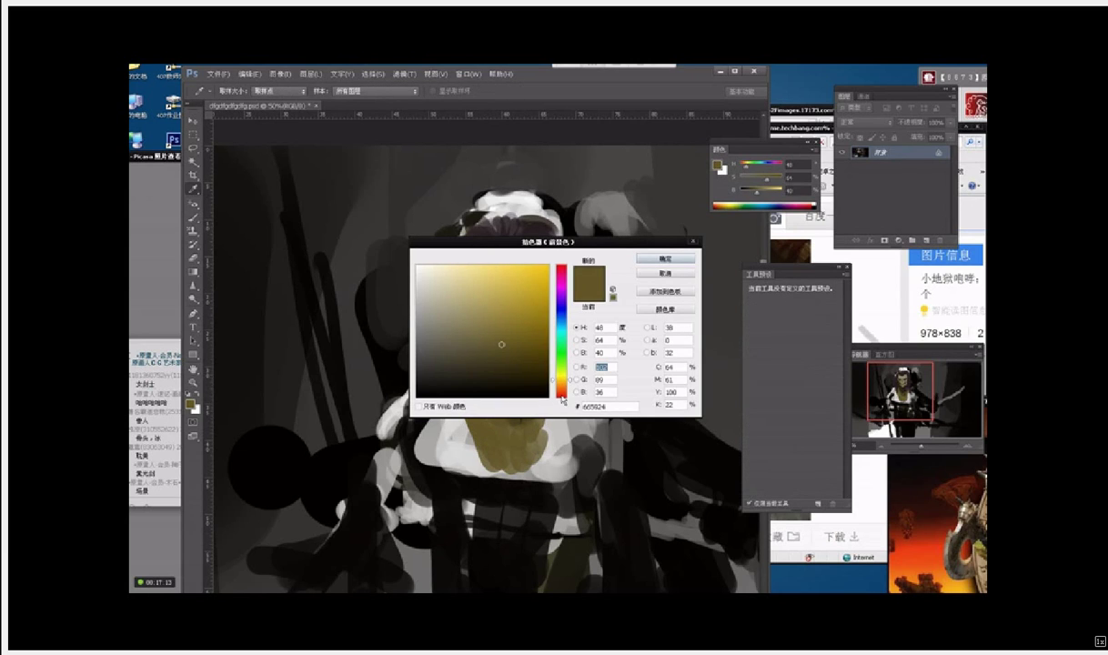
left_click(562, 394)
left_click(544, 351)
key("Return")
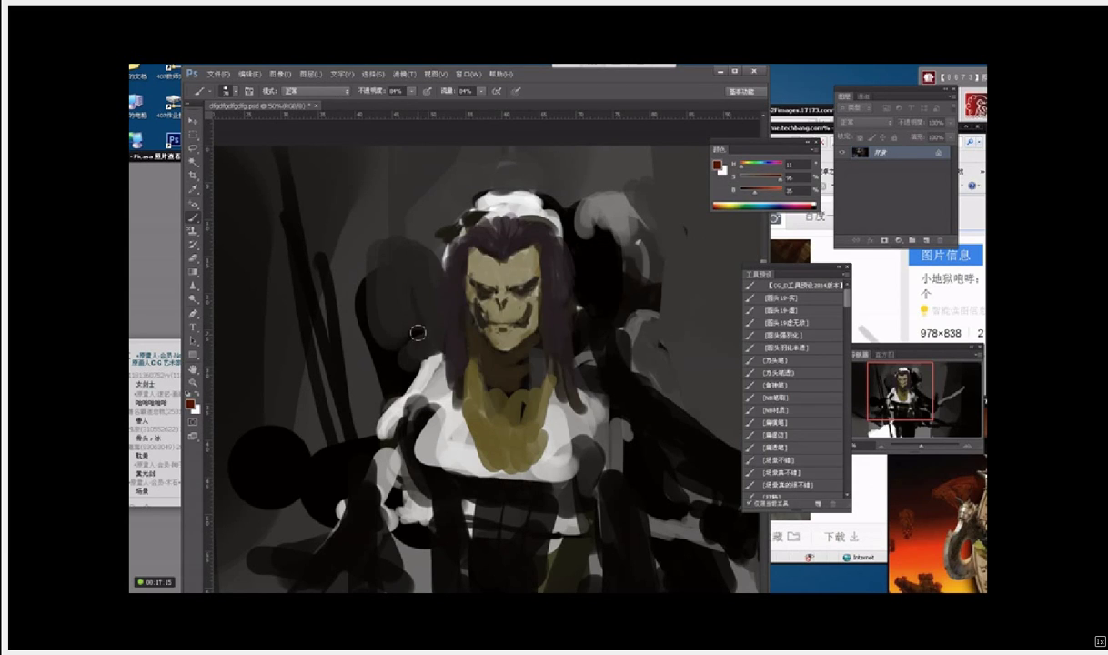
mouse_move(417, 333)
left_mouse_down()
mouse_move(431, 363)
mouse_move(421, 338)
mouse_move(432, 346)
mouse_move(395, 379)
left_mouse_up()
mouse_move(603, 356)
left_mouse_down()
mouse_move(535, 363)
mouse_move(569, 370)
left_mouse_up()
key("ctrl+minus")
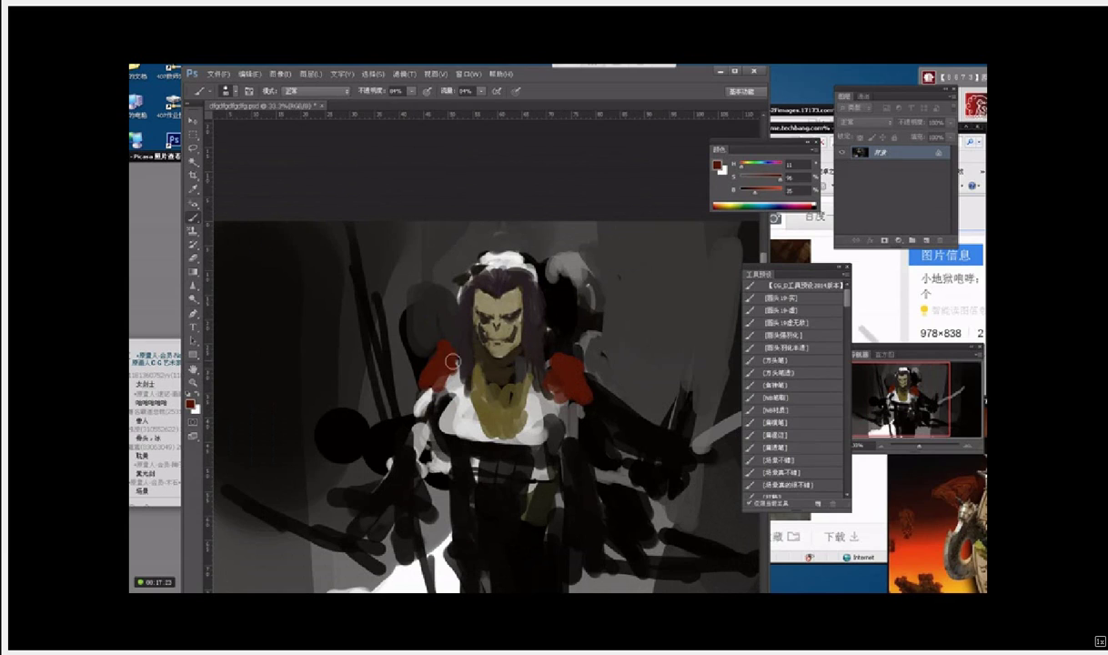
key("ctrl+plus")
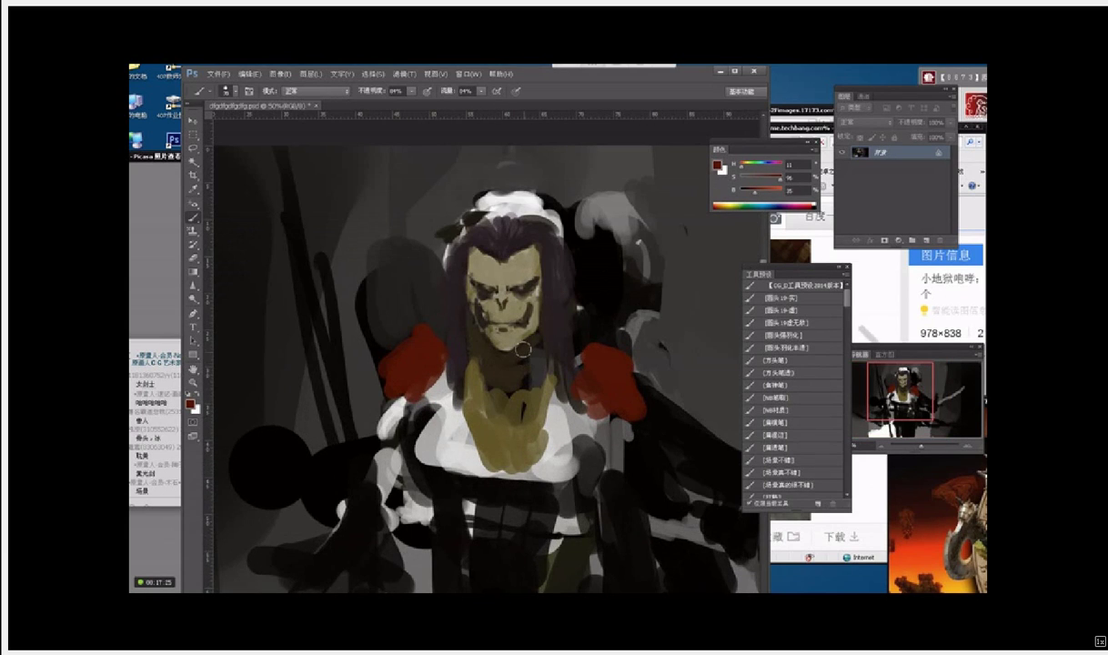
Step: Paint over the skull-like grin with olive tones sampled from the face, leaving a small mouth and a plain jaw
left_click(535, 330, "alt")
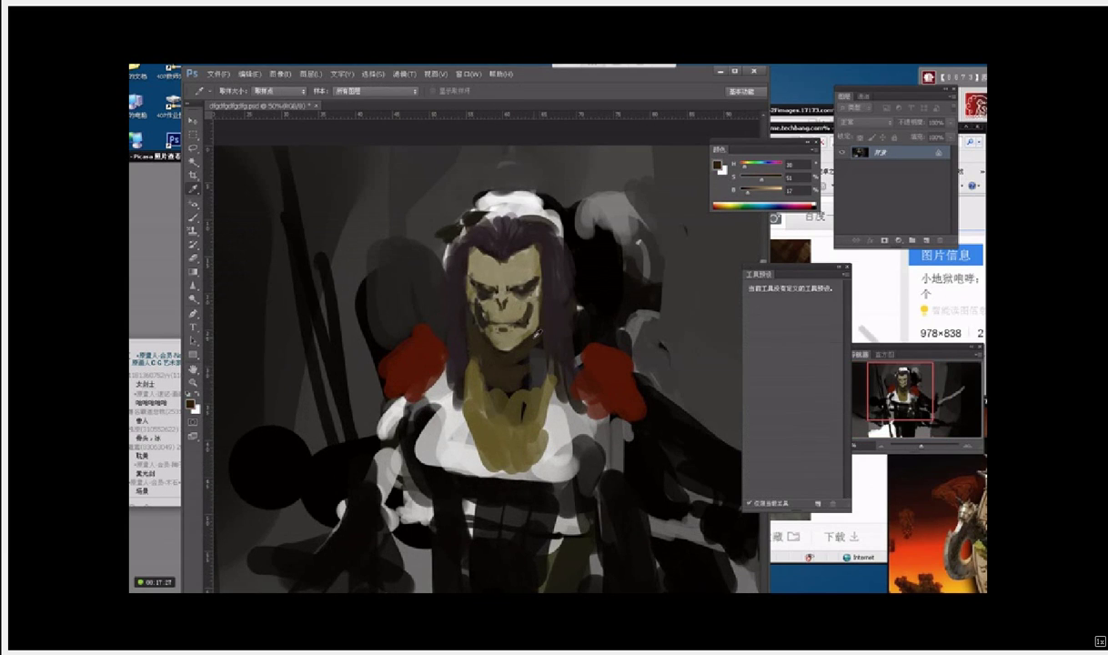
mouse_move(536, 334)
left_mouse_down()
mouse_move(546, 314)
mouse_move(529, 329)
left_mouse_up()
left_click(519, 329, "alt")
left_click(524, 322, "alt")
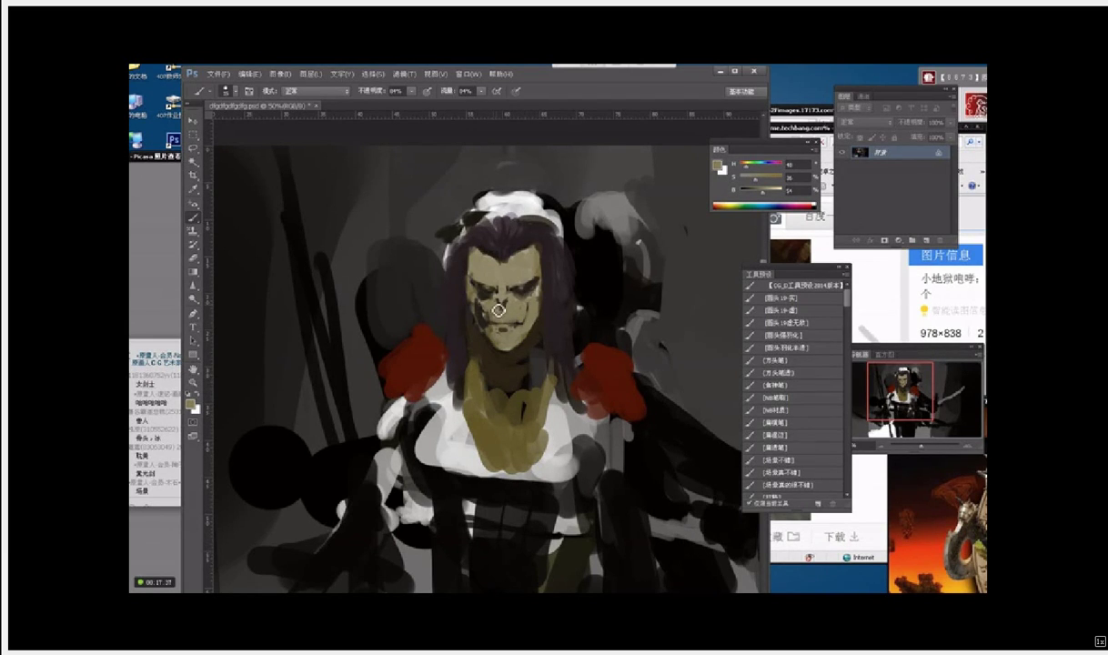
left_click(531, 315, "alt")
left_click(497, 318, "alt")
left_click_drag(481, 313, 496, 336)
Step: Cover the lower face from the nose to the jaw with a dark mask shape in sampled near-black and brown tones
scroll(520, 321, "up", 1)
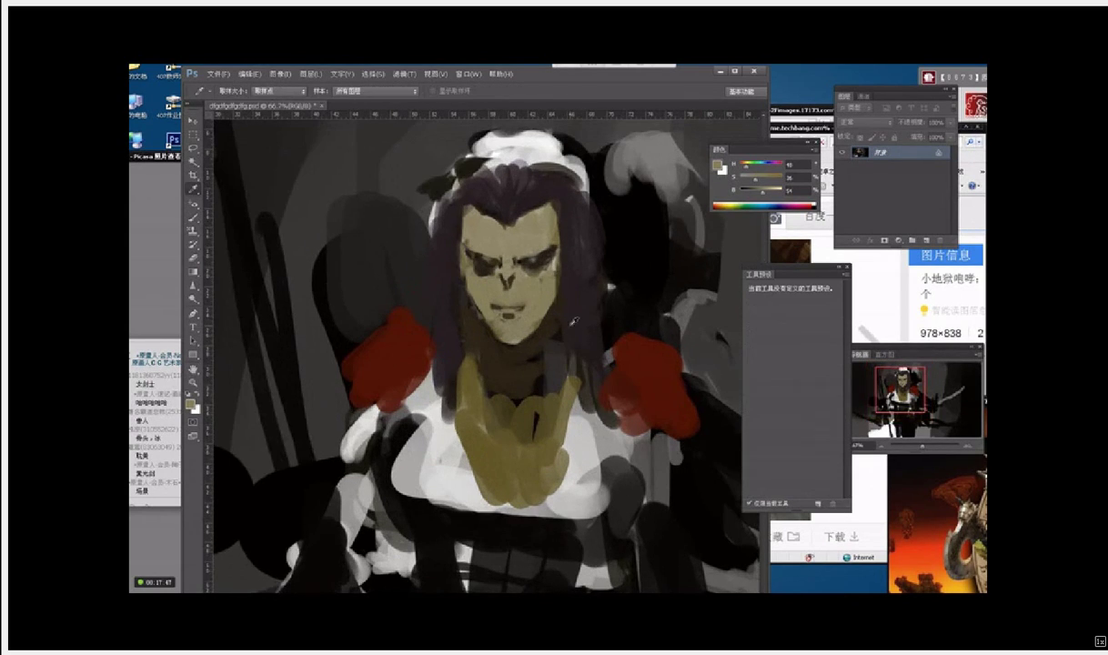
left_click(501, 308, "alt")
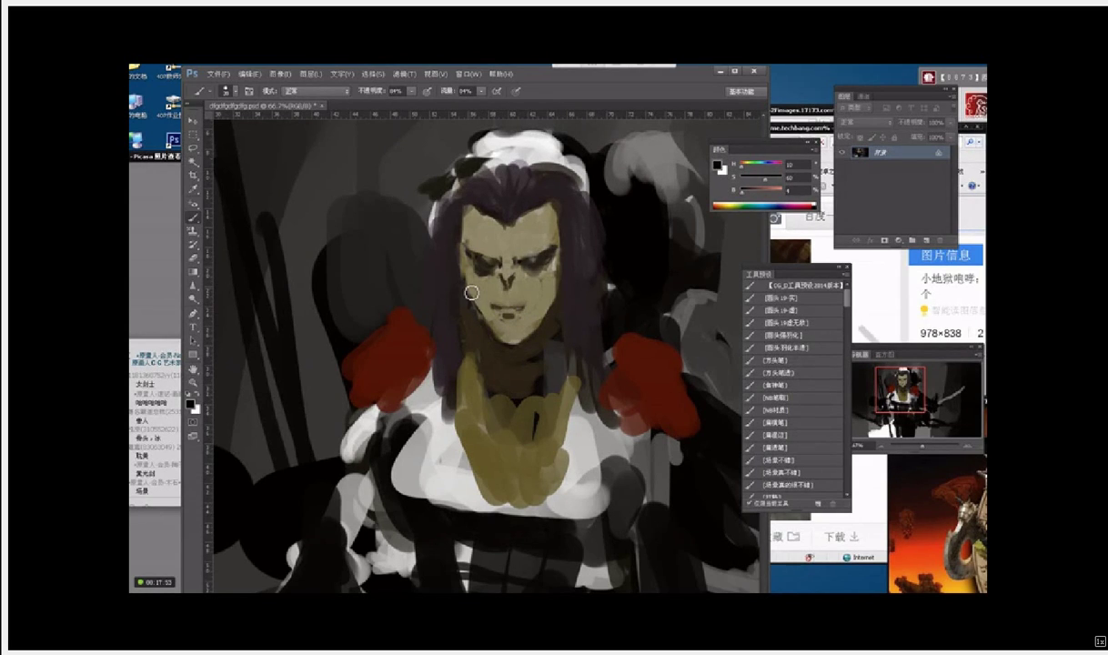
mouse_move(462, 278)
left_mouse_down()
mouse_move(506, 271)
mouse_move(543, 294)
mouse_move(536, 309)
mouse_move(514, 294)
mouse_move(459, 293)
mouse_move(491, 326)
mouse_move(499, 309)
mouse_move(540, 323)
left_mouse_up()
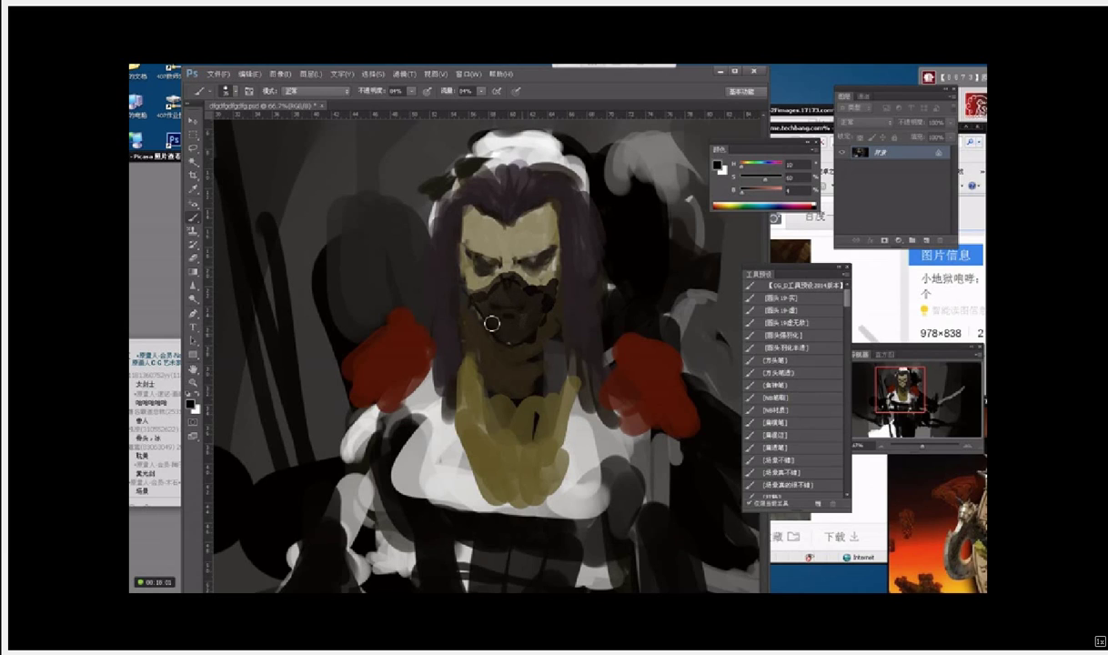
left_click(488, 276, "alt")
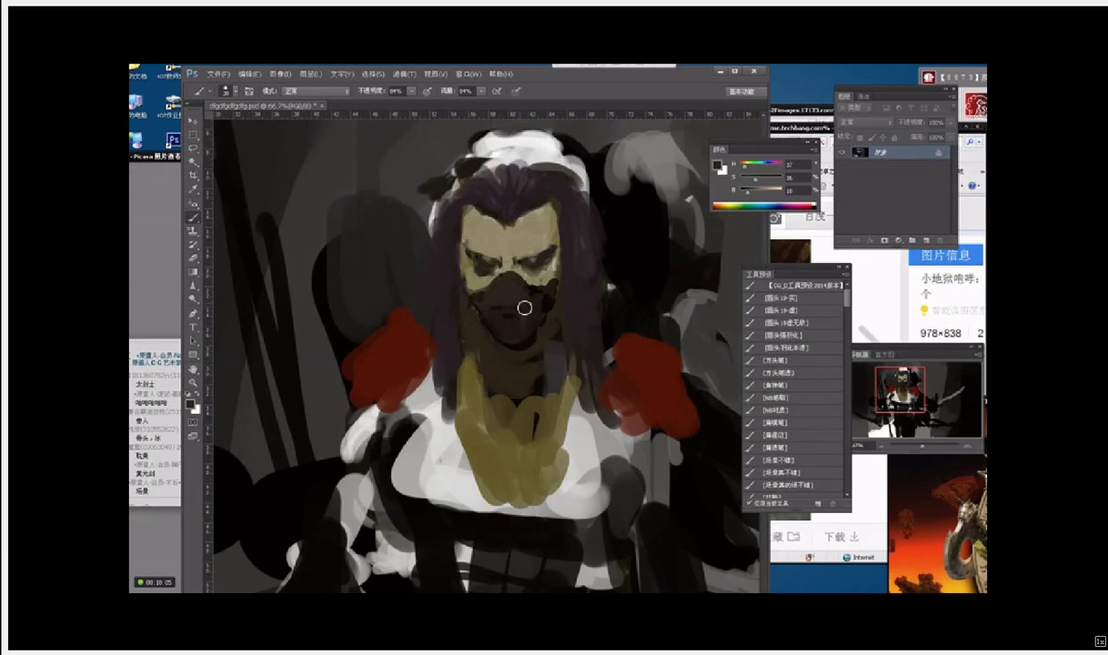
Step: Repaint the cheeks and the area below the nose over the dark mask with olive tones sampled around the eyes
left_click(498, 274, "alt")
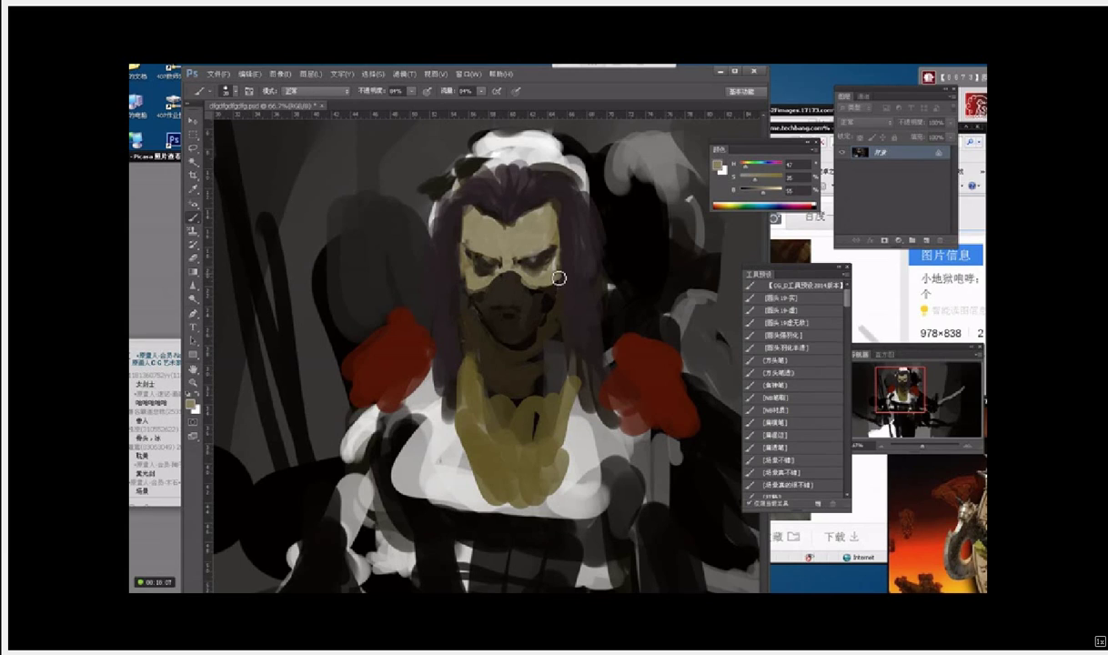
left_click(501, 265, "alt")
left_click(510, 266, "alt")
key("alt")
left_click(528, 271, "alt")
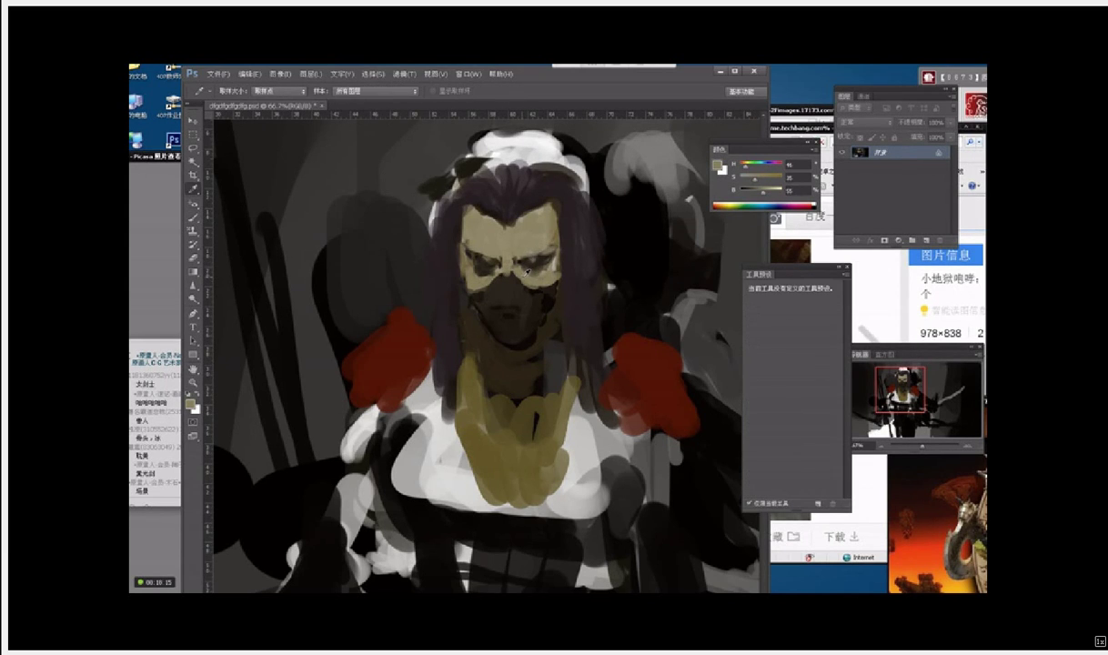
mouse_move(514, 297)
left_mouse_down()
mouse_move(464, 282)
mouse_move(505, 275)
mouse_move(459, 286)
mouse_move(481, 300)
mouse_move(468, 305)
mouse_move(514, 282)
mouse_move(541, 306)
mouse_move(530, 300)
left_mouse_up()
Step: Paint the nostrils in sampled dark brown and extend the olive face tone over both sides of the jaw
left_click(531, 311, "alt")
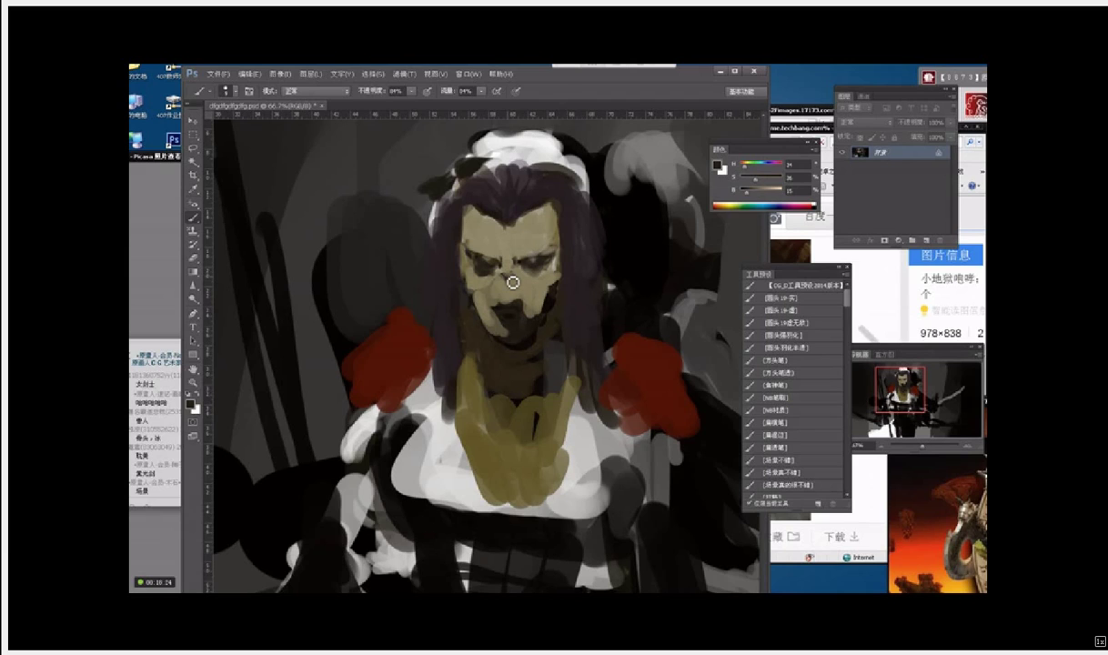
left_click_drag(513, 273, 511, 281)
left_click(526, 276, "alt")
left_click(492, 284, "alt")
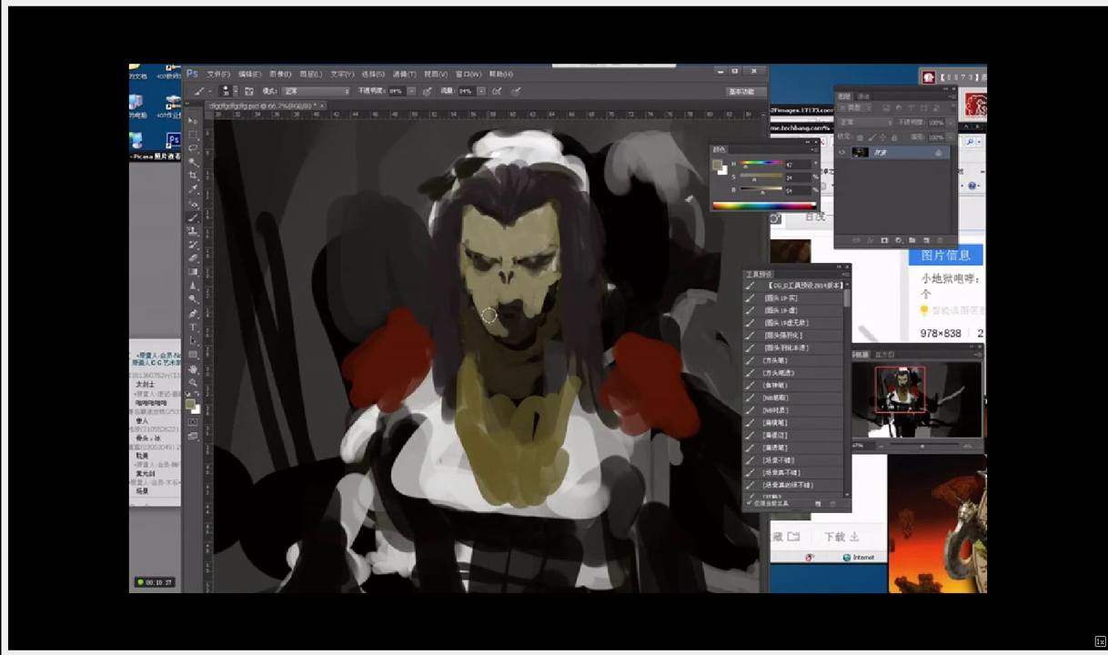
left_click_drag(544, 304, 540, 321)
Step: Rebuild the chin and closed mouth with dark olive and lighter tones sampled from the neck and face
left_click(524, 375, "alt")
key("b")
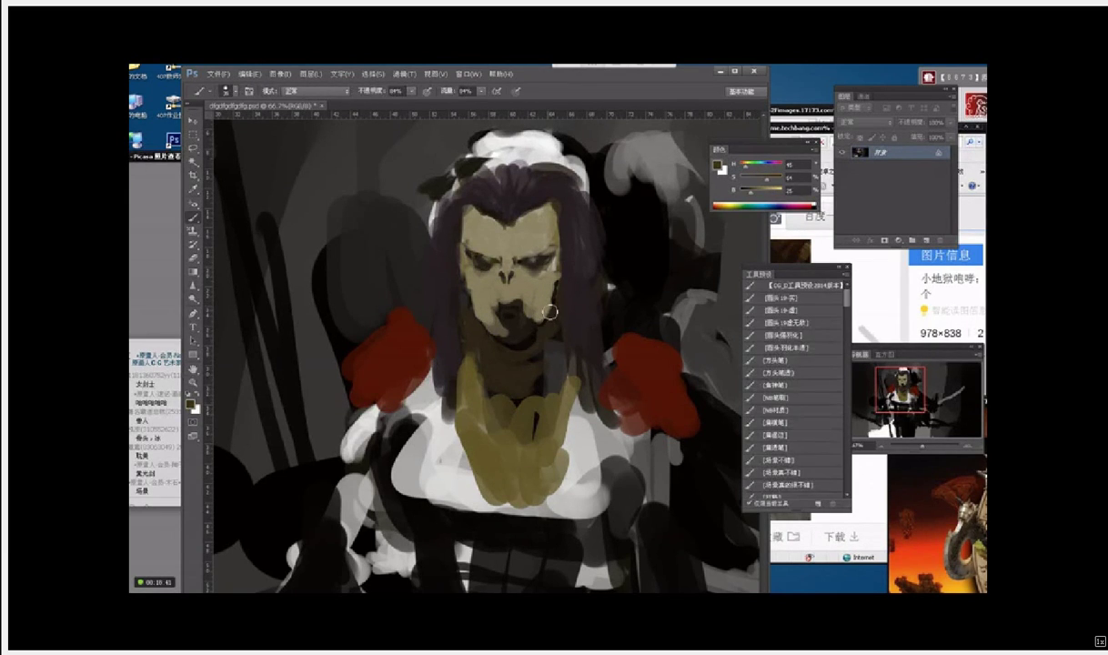
left_click(488, 318, "alt")
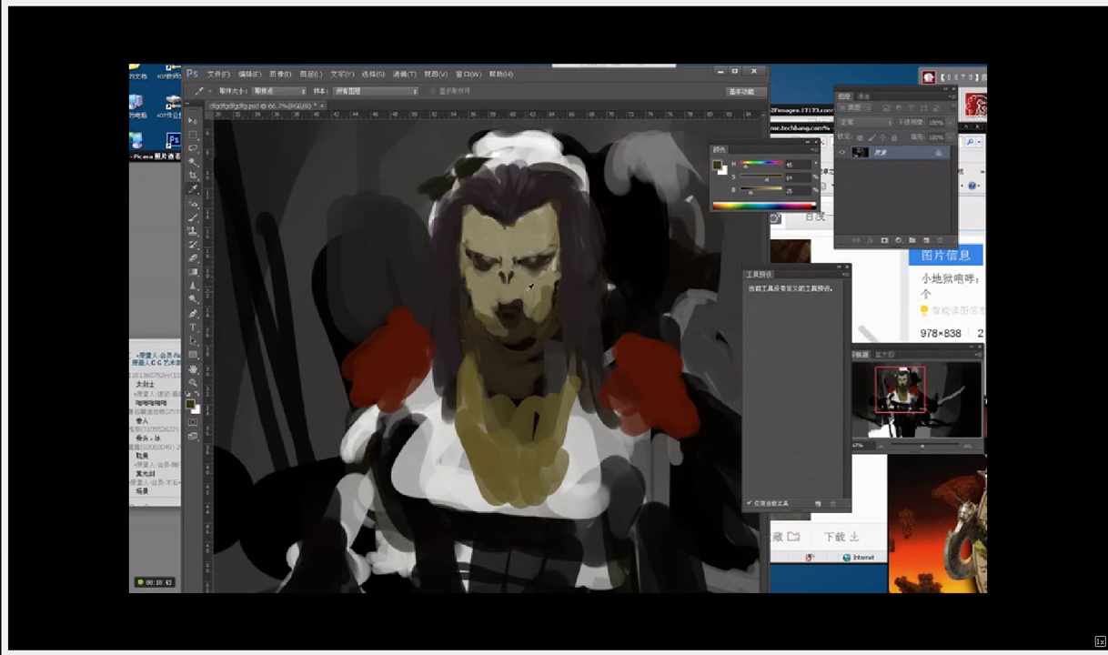
left_click(509, 259, "alt")
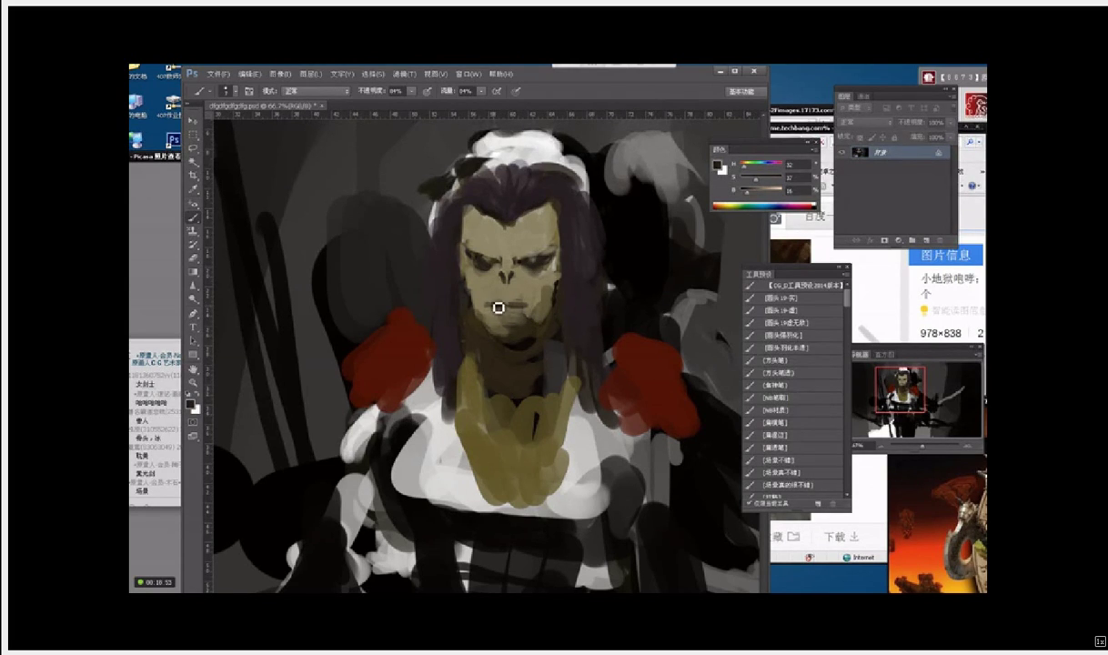
Step: Paint dark brown upturned corners at both ends of the mouth, enlarging the brush for the second one
mouse_move(499, 307)
left_mouse_down()
mouse_move(495, 291)
mouse_move(495, 308)
mouse_move(488, 300)
left_mouse_up()
key("bracketright")
key("bracketright")
key("bracketright")
key("bracketright")
left_click_drag(533, 307, 539, 300)
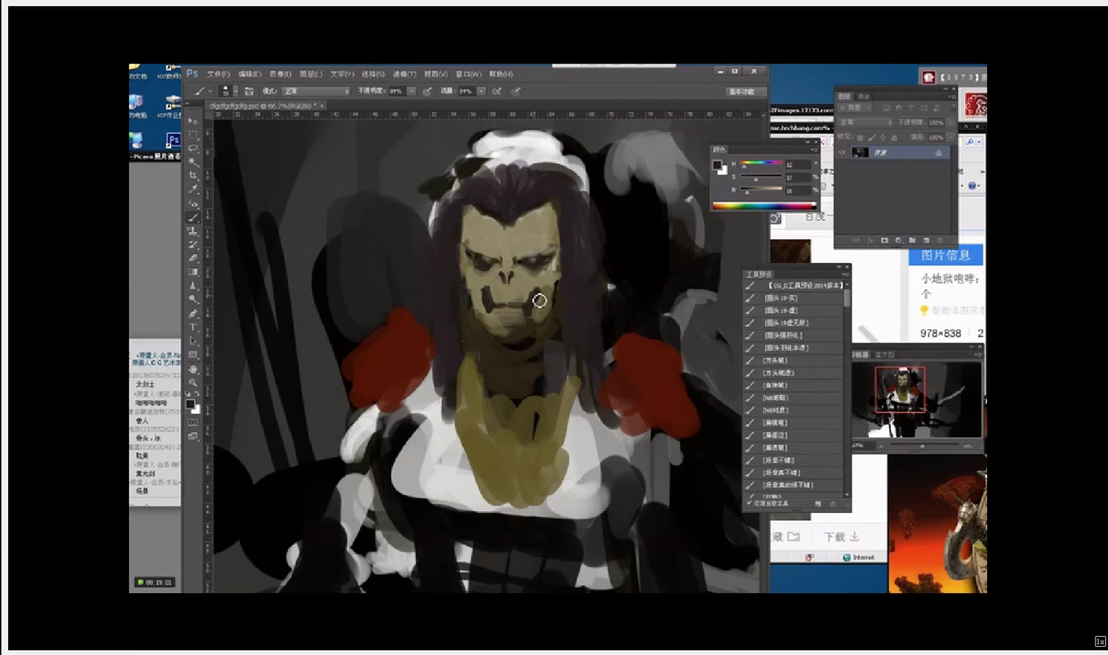
Step: Shape the upper edge of the dark grin with face tone sampled from the cheek
key("alt")
left_click(533, 289)
key("b")
mouse_move(492, 289)
left_mouse_down()
mouse_move(492, 317)
mouse_move(498, 302)
left_mouse_up()
left_click(489, 304, "alt")
key("alt")
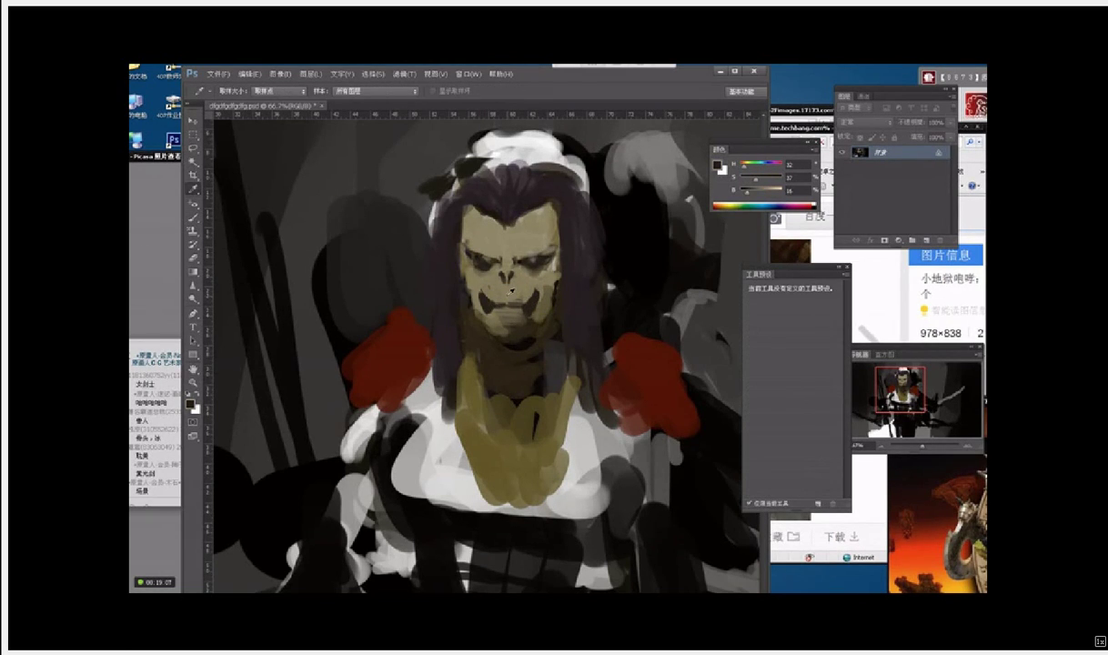
Step: Refine the grin with tooth shapes and shade the chin, alternating sampled face tones and dark brown
left_click(482, 276)
key("b")
mouse_move(488, 300)
left_mouse_down()
mouse_move(487, 310)
mouse_move(541, 302)
mouse_move(495, 316)
mouse_move(533, 314)
mouse_move(486, 307)
mouse_move(541, 314)
mouse_move(469, 300)
mouse_move(486, 315)
left_mouse_up()
key("i")
left_click(532, 314)
key("b")
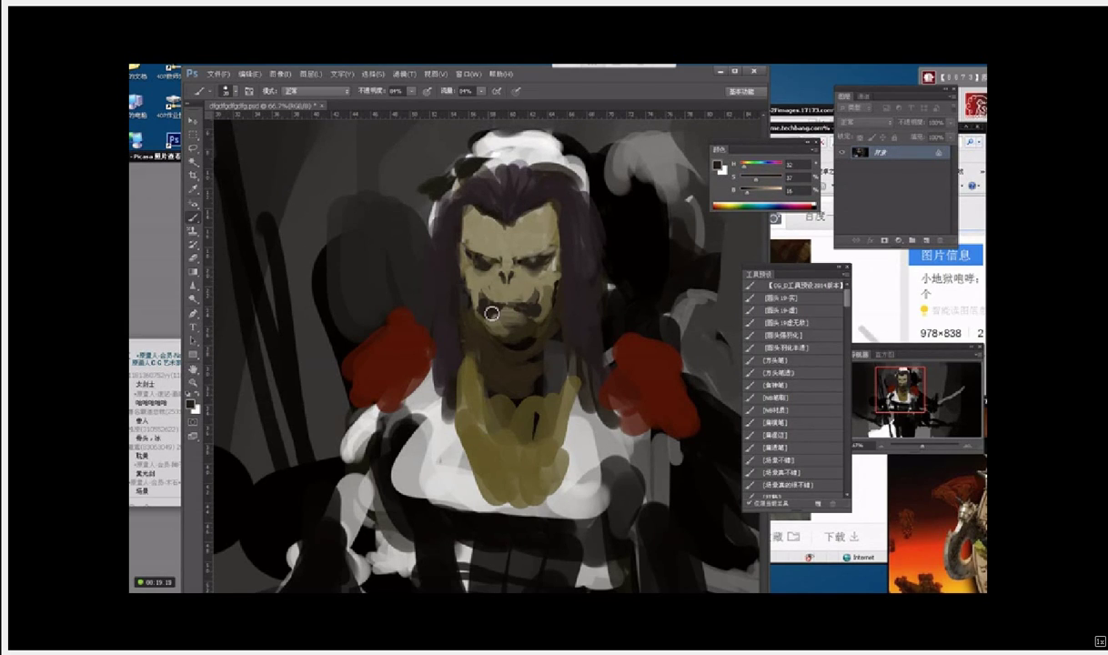
left_click(492, 313, "alt")
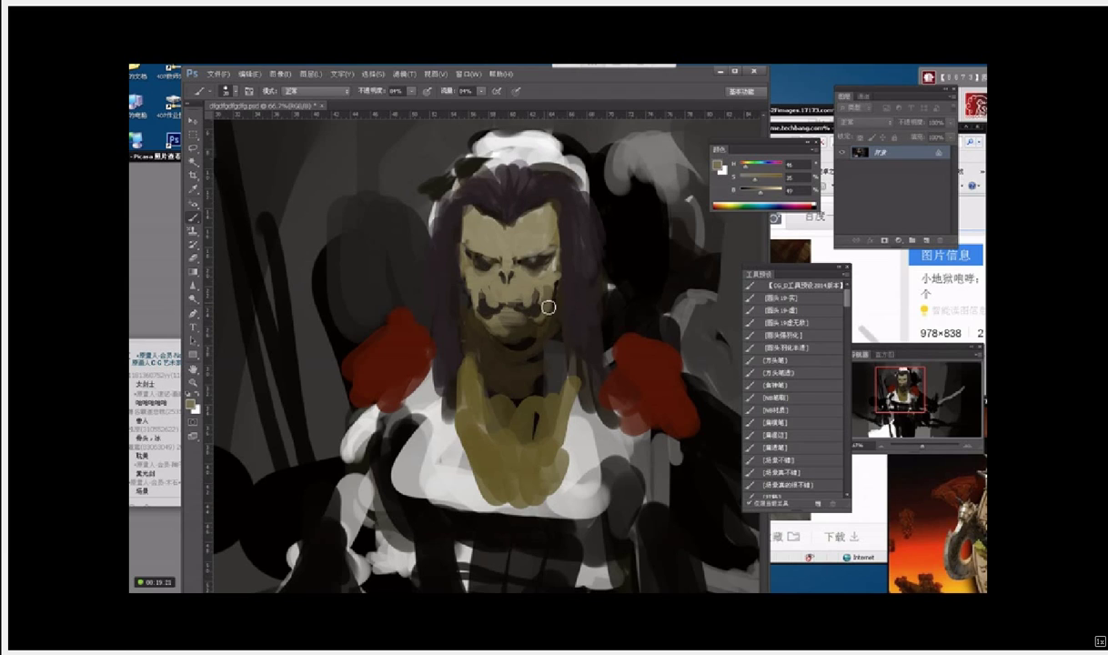
left_click(538, 298, "alt")
left_click(524, 333, "alt")
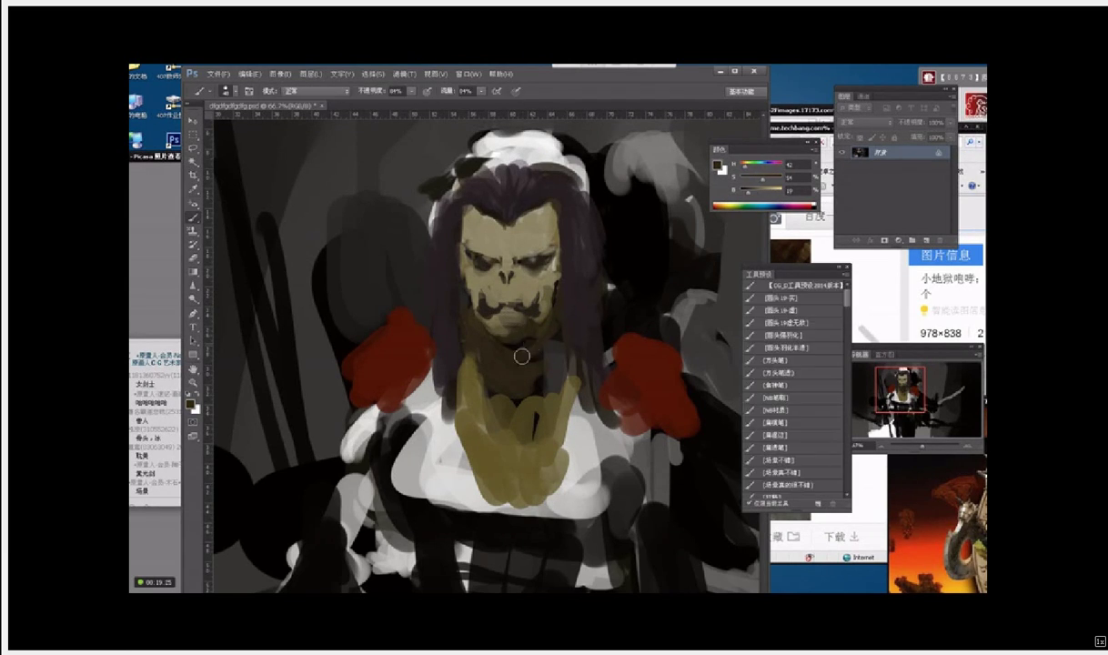
Step: Paint dark strokes sampled from beside the figure down the inner parts of both red shoulders
left_click(470, 412, "alt")
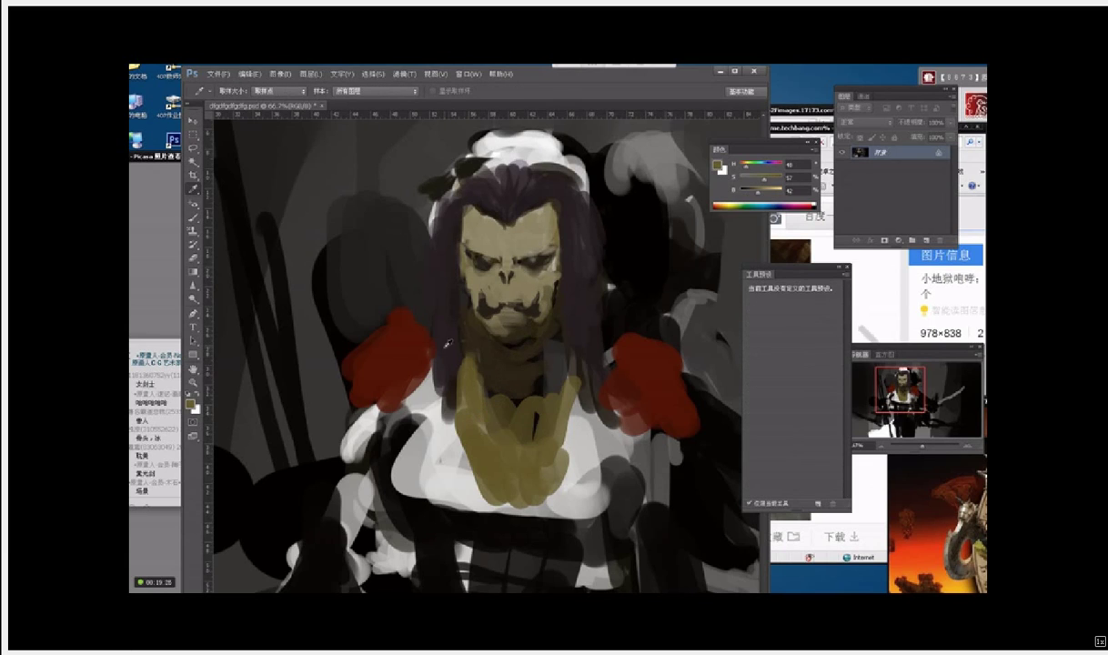
left_click(332, 363, "alt")
mouse_move(417, 330)
left_mouse_down()
mouse_move(388, 341)
mouse_move(414, 339)
mouse_move(420, 378)
mouse_move(421, 352)
mouse_move(408, 365)
mouse_move(423, 373)
mouse_move(431, 325)
mouse_move(396, 364)
left_mouse_up()
mouse_move(629, 341)
left_mouse_down()
mouse_move(629, 380)
mouse_move(612, 366)
mouse_move(629, 399)
left_mouse_up()
Step: Draw the neck and collarbone lines out to both shoulders with an olive tone sampled from the face
left_click(512, 291, "alt")
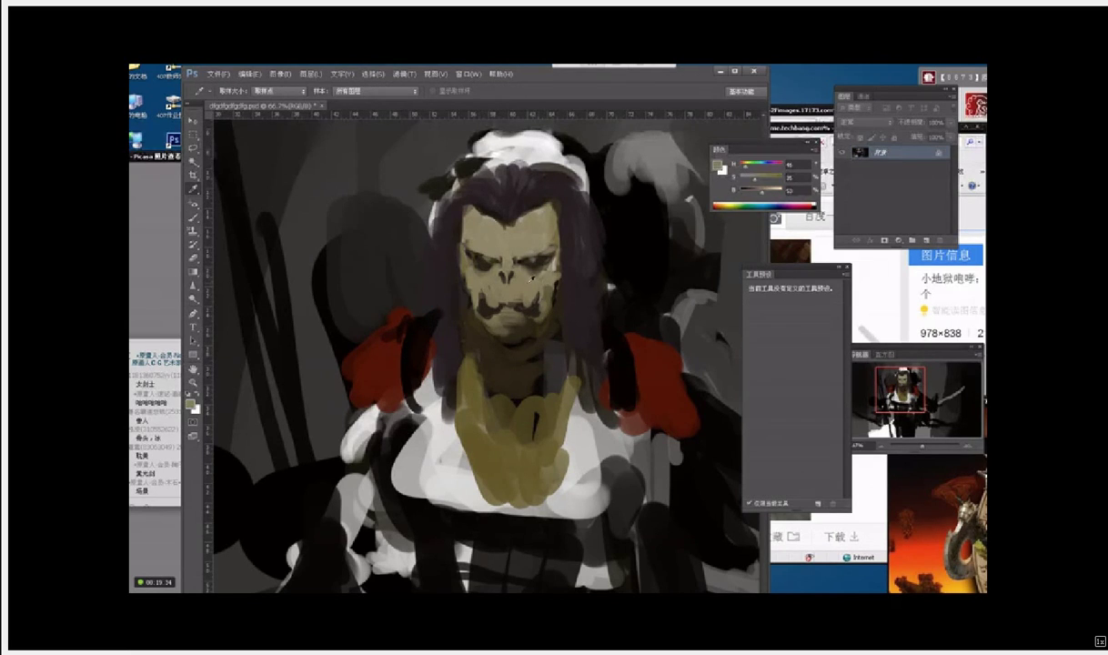
left_click(513, 292, "alt")
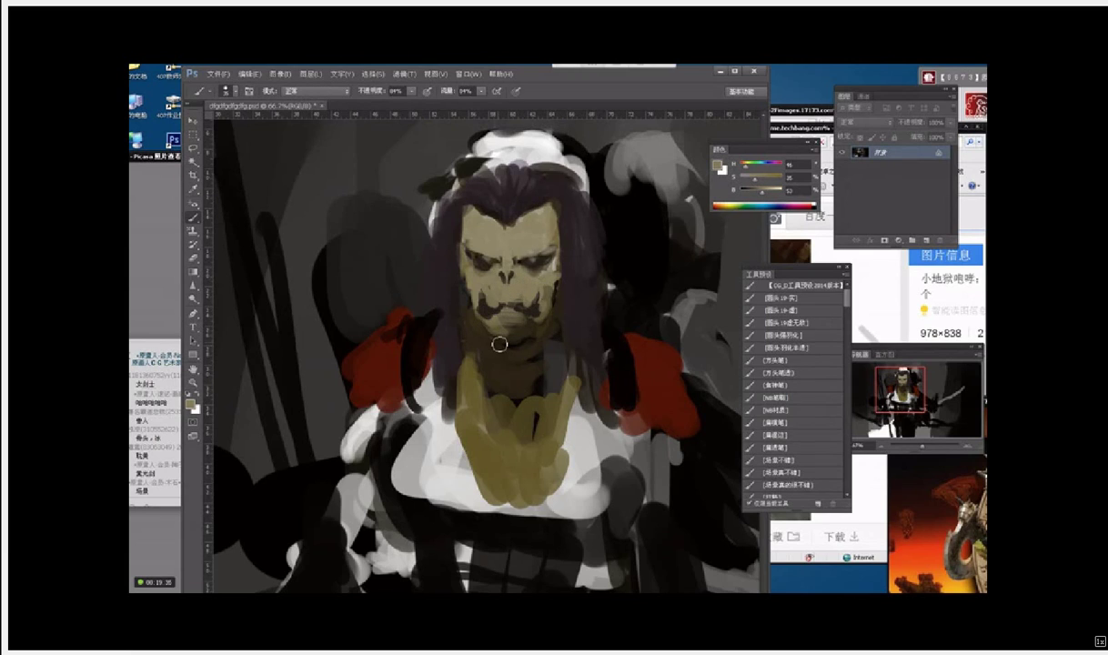
mouse_move(502, 336)
left_mouse_down()
mouse_move(503, 369)
mouse_move(487, 328)
mouse_move(487, 367)
mouse_move(485, 329)
mouse_move(486, 380)
mouse_move(487, 357)
mouse_move(469, 390)
mouse_move(421, 394)
mouse_move(399, 411)
mouse_move(406, 415)
mouse_move(350, 421)
left_mouse_up()
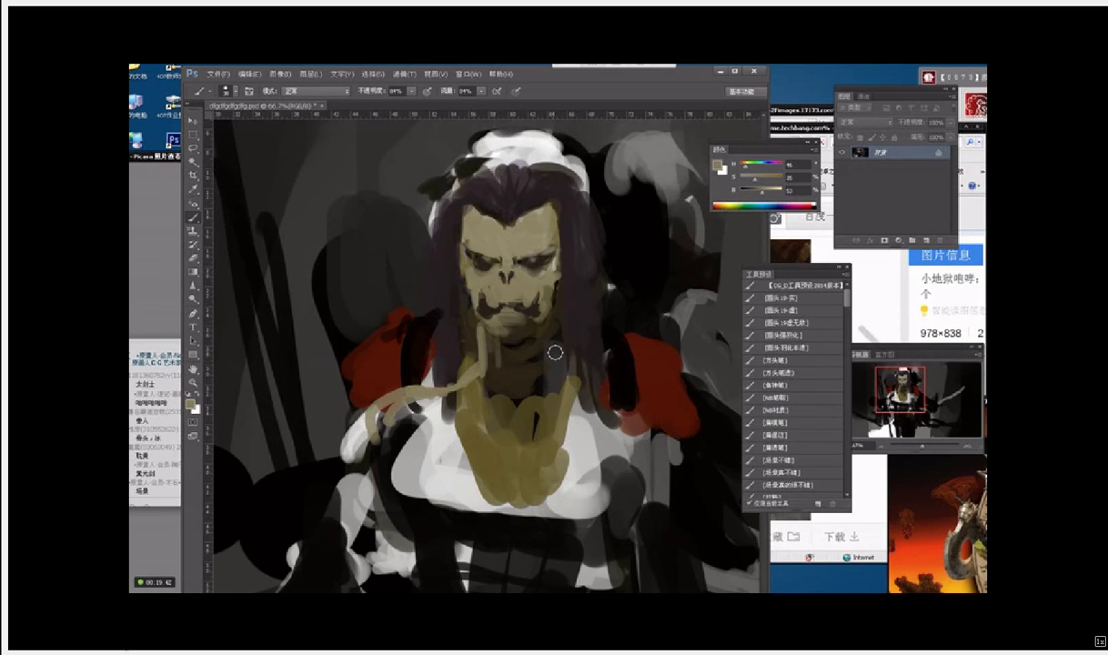
mouse_move(547, 337)
left_mouse_down()
mouse_move(628, 411)
mouse_move(620, 396)
mouse_move(656, 448)
left_mouse_up()
Step: Cover the mouth, jaw and chin with dark brown sampled from the mouth, using a larger brush
key("ctrl+minus")
left_click_drag(564, 369, 566, 266)
key("ctrl+minus")
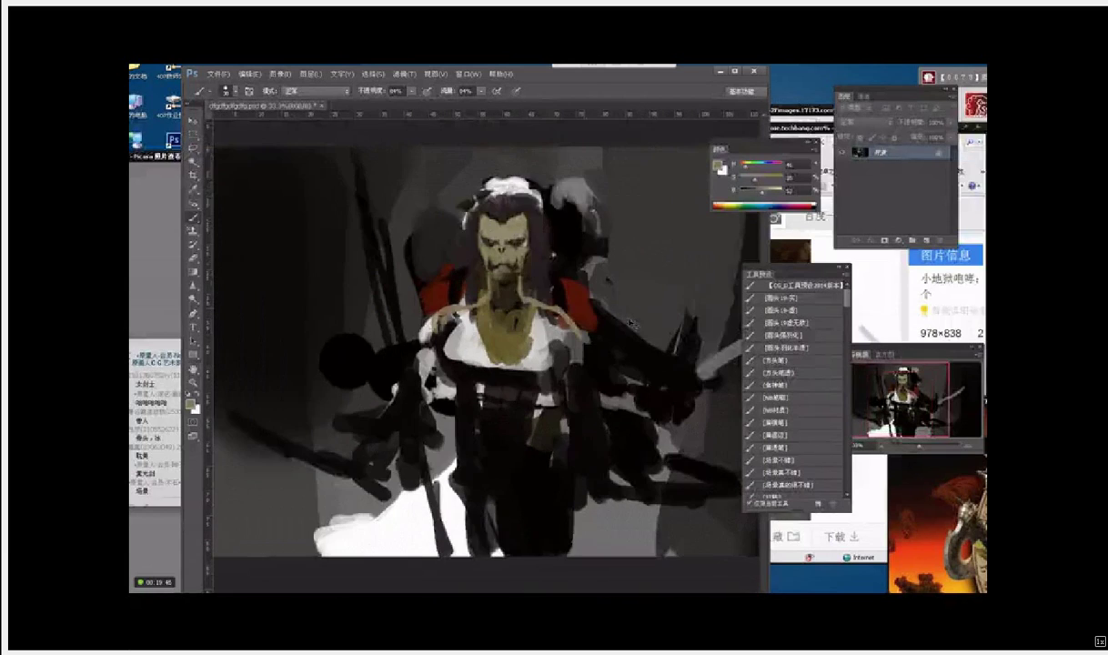
left_click(504, 264, "alt")
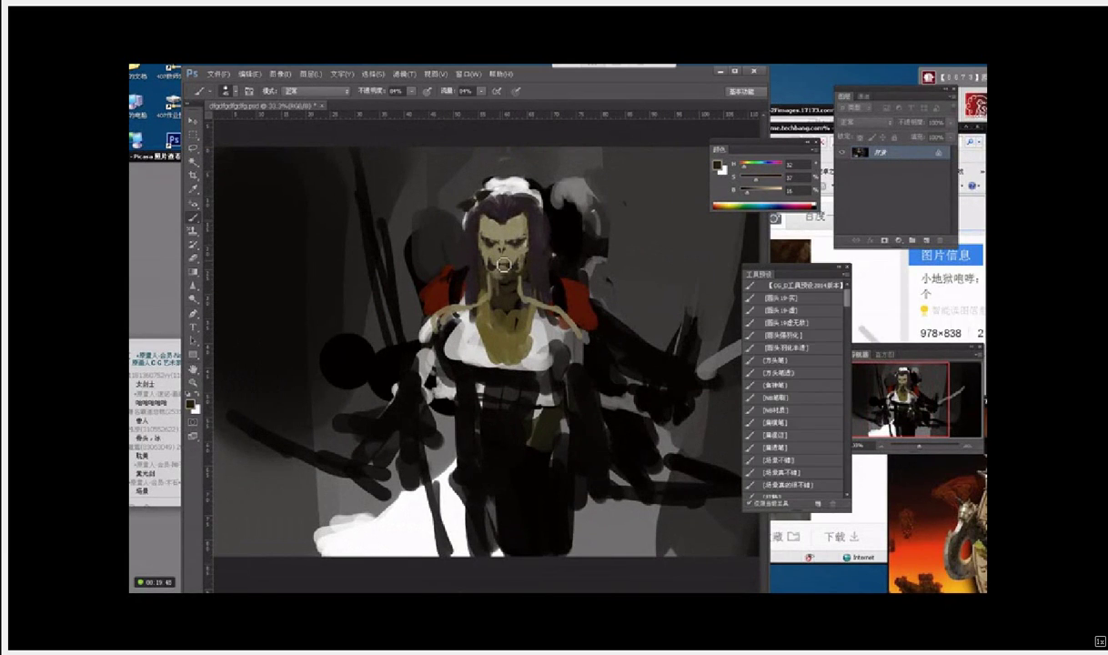
mouse_move(502, 264)
left_mouse_down()
mouse_move(484, 254)
mouse_move(519, 262)
mouse_move(506, 243)
mouse_move(526, 264)
mouse_move(516, 276)
left_mouse_up()
key("]")
left_click_drag(502, 250, 503, 270)
left_click_drag(501, 272, 495, 281)
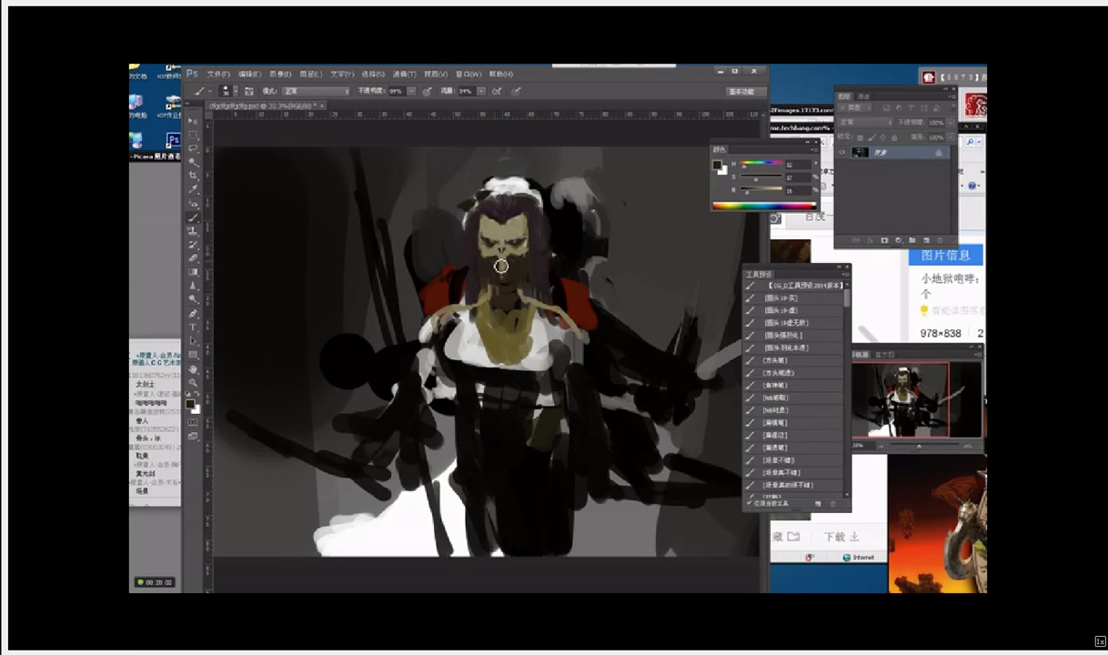
Step: Paint light purple hair over the white top of the head, blending it with sampled hair tones
left_click(482, 250, "alt")
left_click(471, 248, "alt")
mouse_move(483, 200)
left_mouse_down()
mouse_move(530, 198)
mouse_move(518, 190)
mouse_move(522, 205)
mouse_move(495, 190)
mouse_move(533, 193)
mouse_move(519, 207)
mouse_move(541, 210)
mouse_move(499, 215)
mouse_move(480, 197)
mouse_move(476, 215)
mouse_move(504, 209)
mouse_move(506, 196)
mouse_move(505, 218)
mouse_move(495, 199)
mouse_move(526, 200)
left_mouse_up()
left_click(515, 188, "alt")
left_click(530, 190, "alt")
left_click(541, 216, "alt")
left_click(503, 209, "alt")
Step: Repaint the eyes as dark skull-like sockets, using sampled dark and face tones and a smaller brush
left_click(516, 244, "alt")
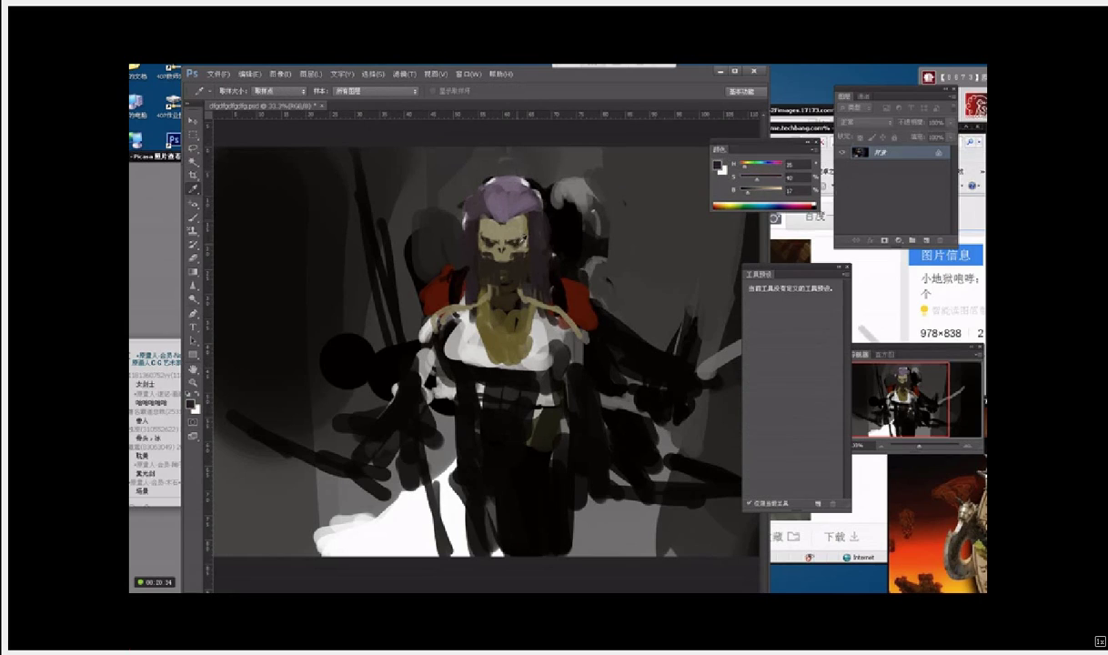
mouse_move(514, 248)
left_mouse_down()
mouse_move(526, 244)
mouse_move(492, 247)
left_mouse_up()
key("bracketleft")
key("bracketleft")
left_click(485, 239, "alt")
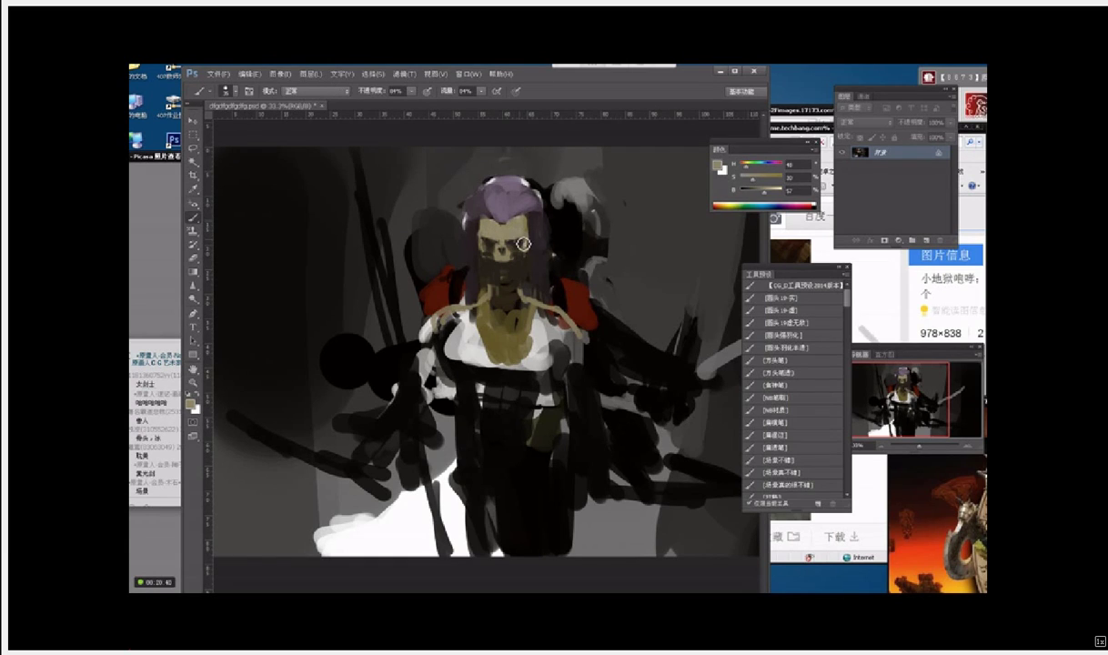
left_click(491, 244, "alt")
mouse_move(487, 238)
left_mouse_down()
mouse_move(528, 244)
mouse_move(497, 245)
left_mouse_up()
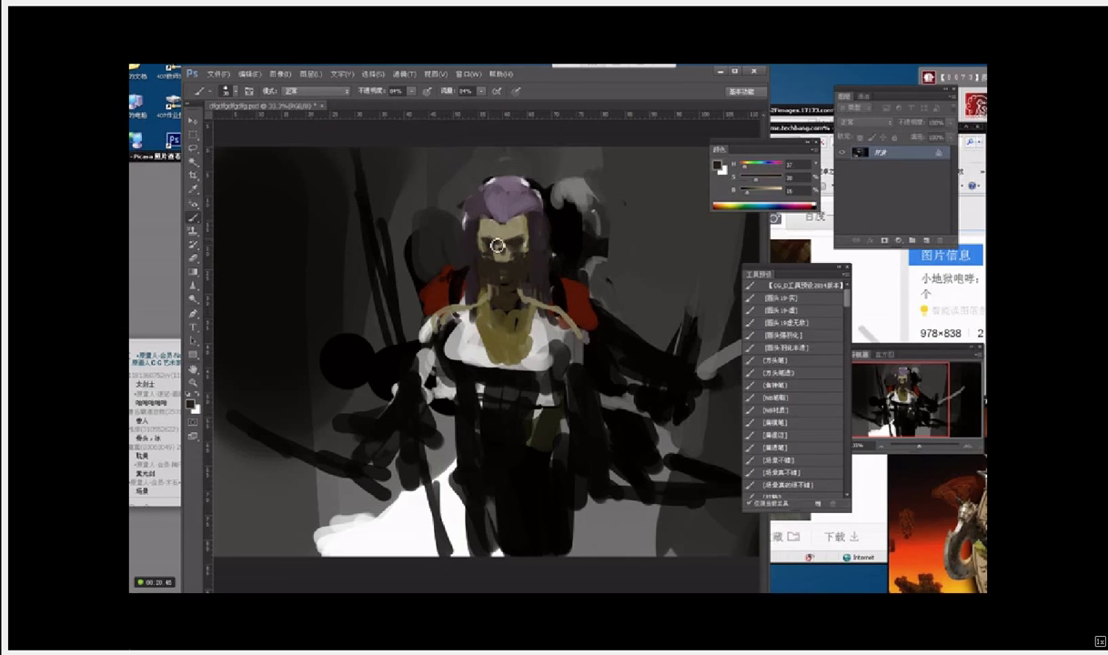
Step: Extend the purple hair beside the temple and trim the head's outline with grey sampled from the background
left_click(509, 209, "alt")
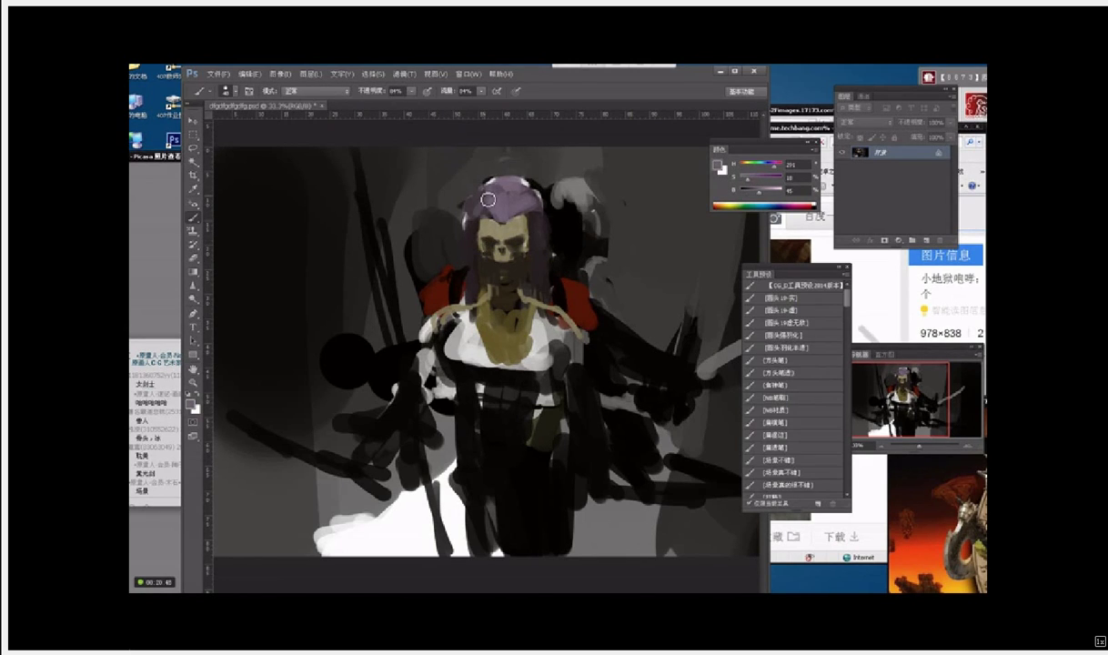
left_click_drag(468, 221, 470, 189)
left_click(458, 188, "alt")
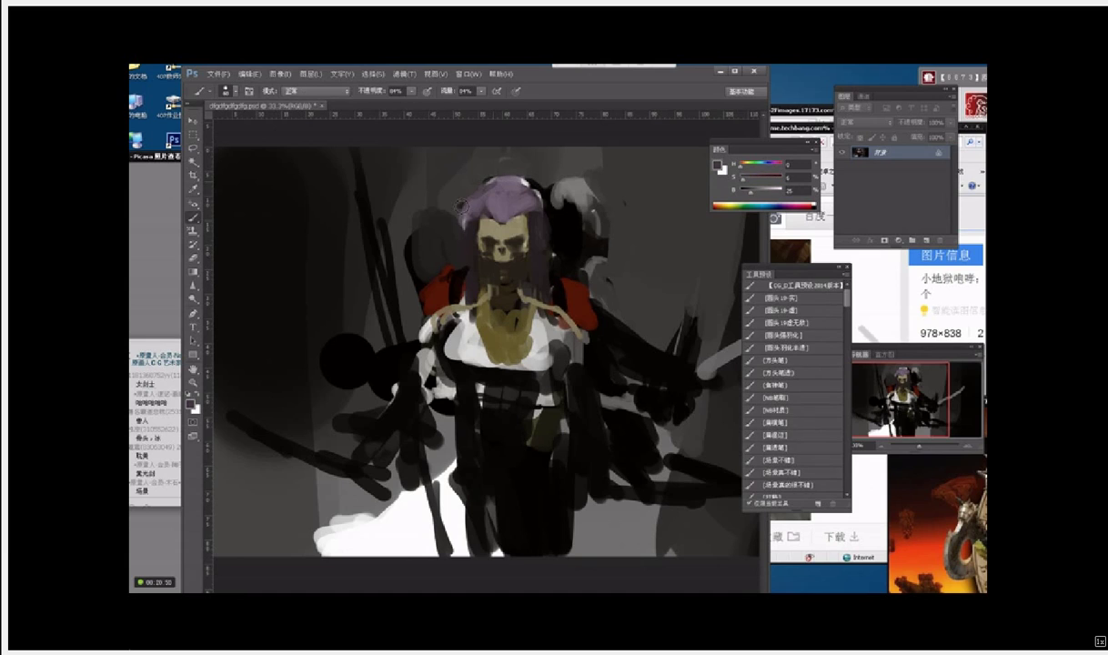
mouse_move(461, 231)
left_mouse_down()
mouse_move(512, 195)
mouse_move(496, 189)
mouse_move(537, 198)
mouse_move(560, 280)
left_mouse_up()
left_click(559, 225, "alt")
left_click(549, 173, "alt")
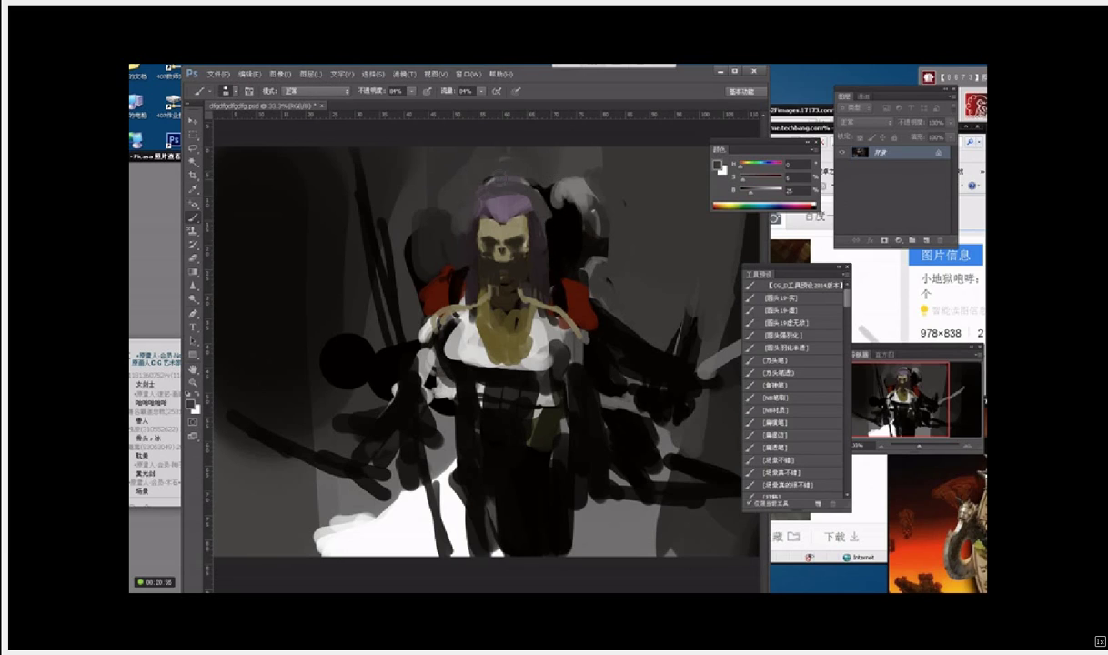
Step: Draw dark strands into the purple hair and paint a long purple lock down one side of the face
left_click(505, 216, "alt")
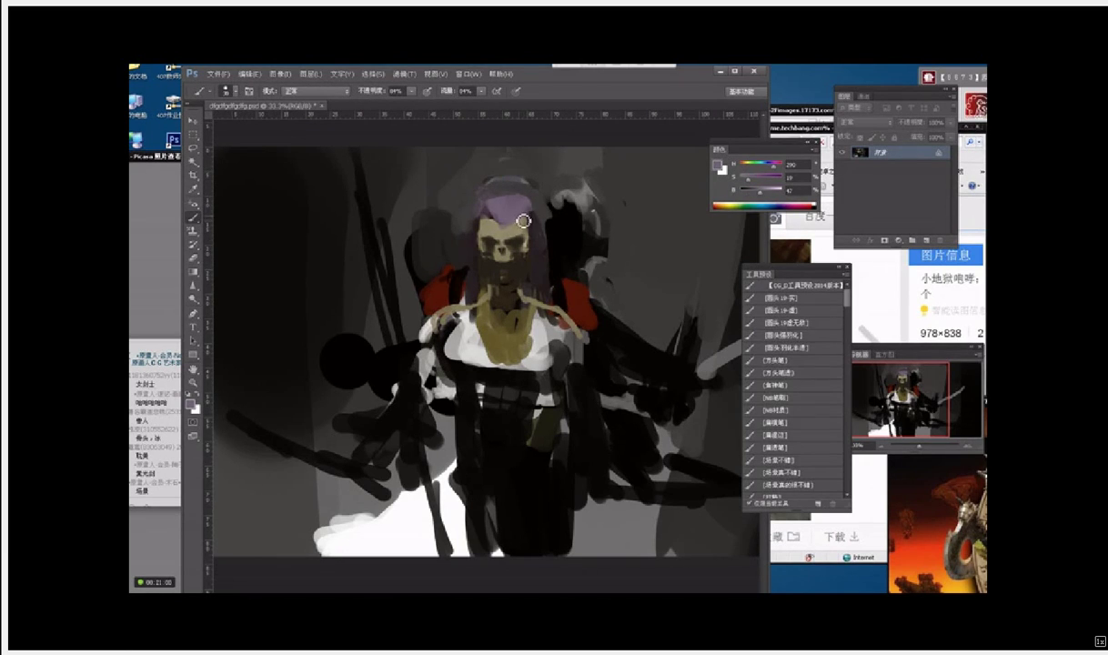
left_click(528, 223, "alt")
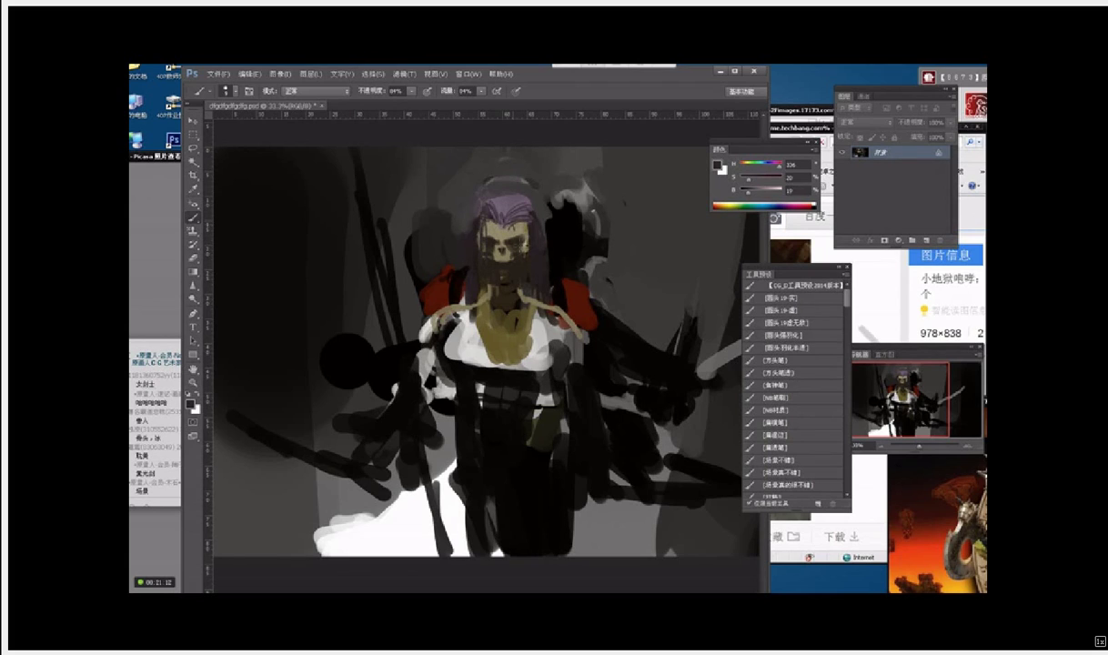
key("bracketright")
key("bracketright")
key("bracketright")
left_click_drag(516, 218, 529, 258)
left_click(522, 215, "alt")
left_click_drag(521, 214, 530, 237)
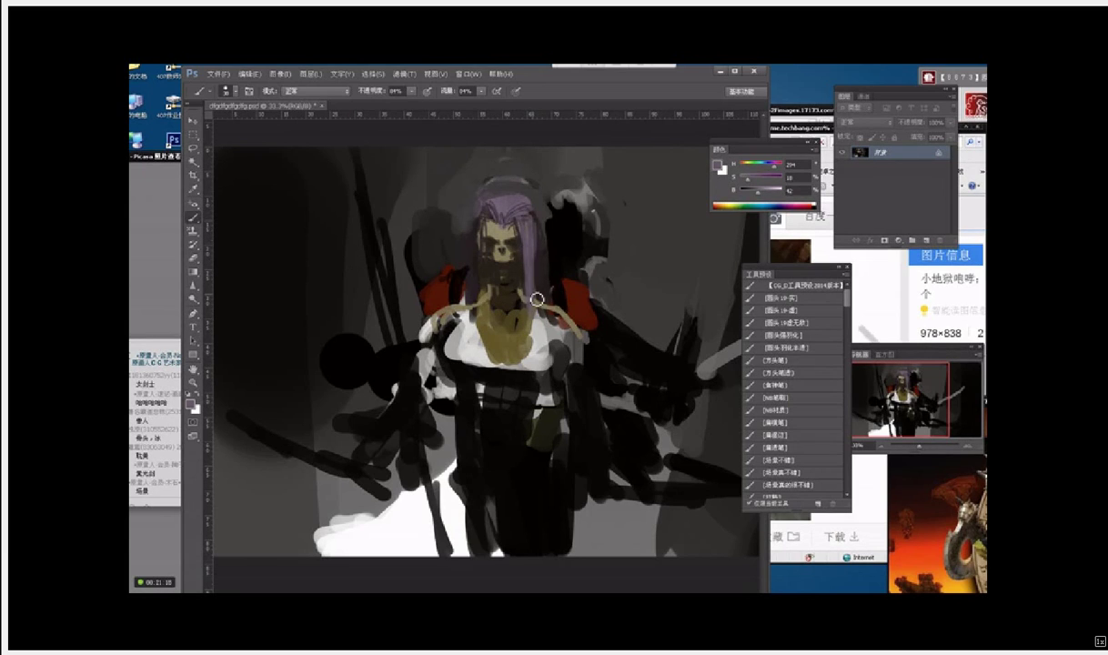
Step: Paint a dark shadow across the base of the neck and upper chest using sampled black
key("i")
left_click(562, 258)
key("b")
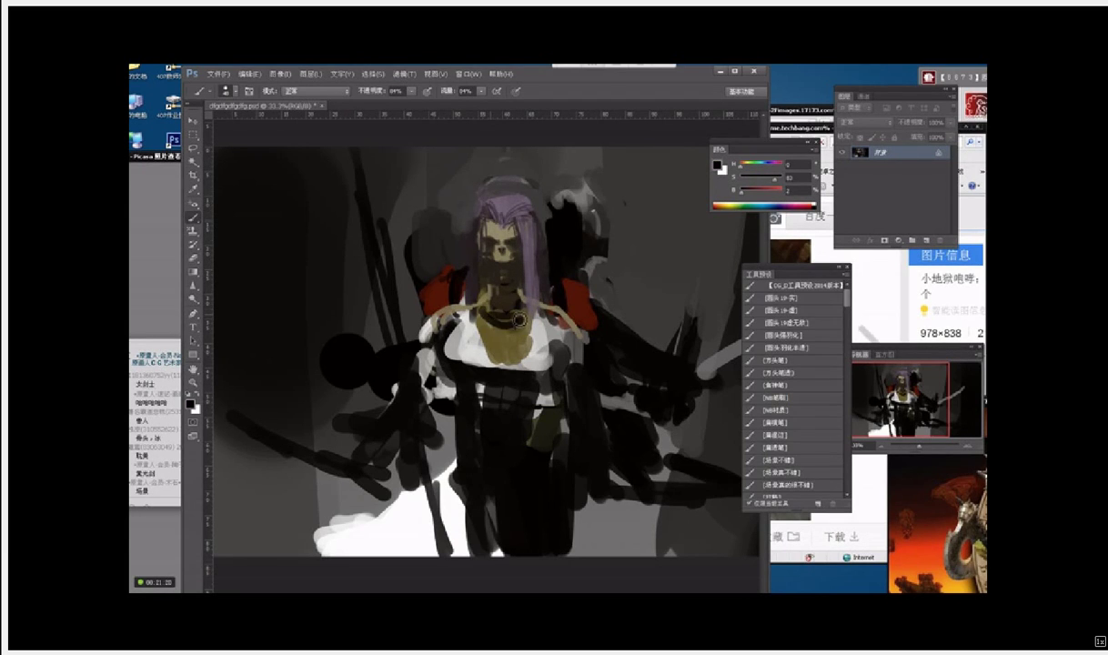
mouse_move(483, 311)
left_mouse_down()
mouse_move(502, 327)
mouse_move(488, 311)
mouse_move(519, 314)
mouse_move(473, 314)
mouse_move(517, 310)
left_mouse_up()
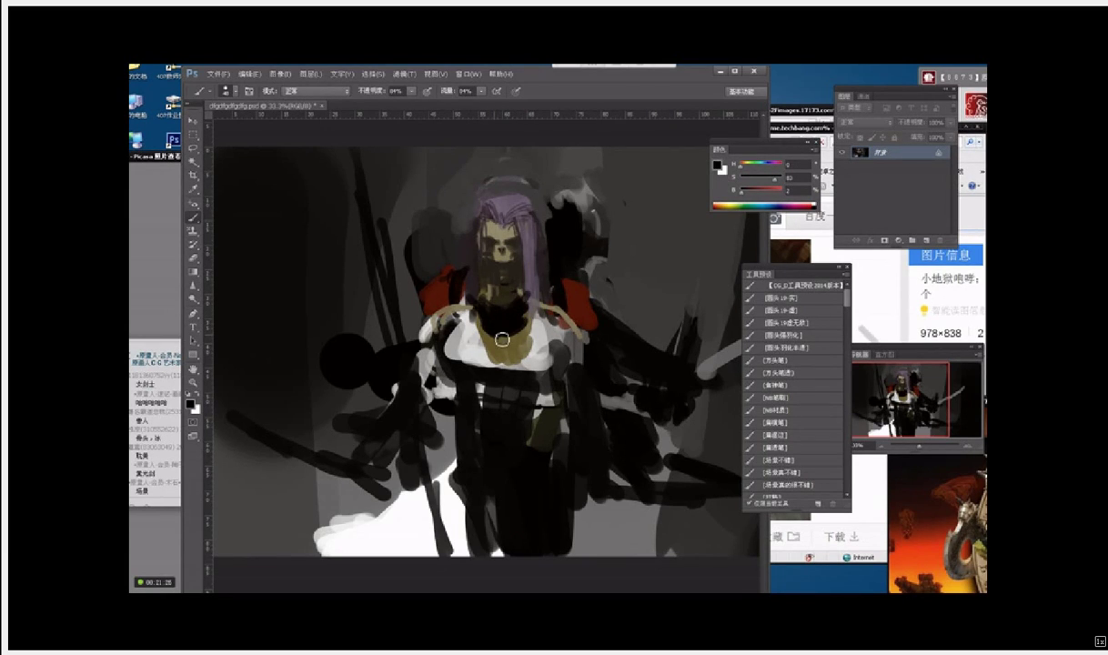
key("i")
key("b")
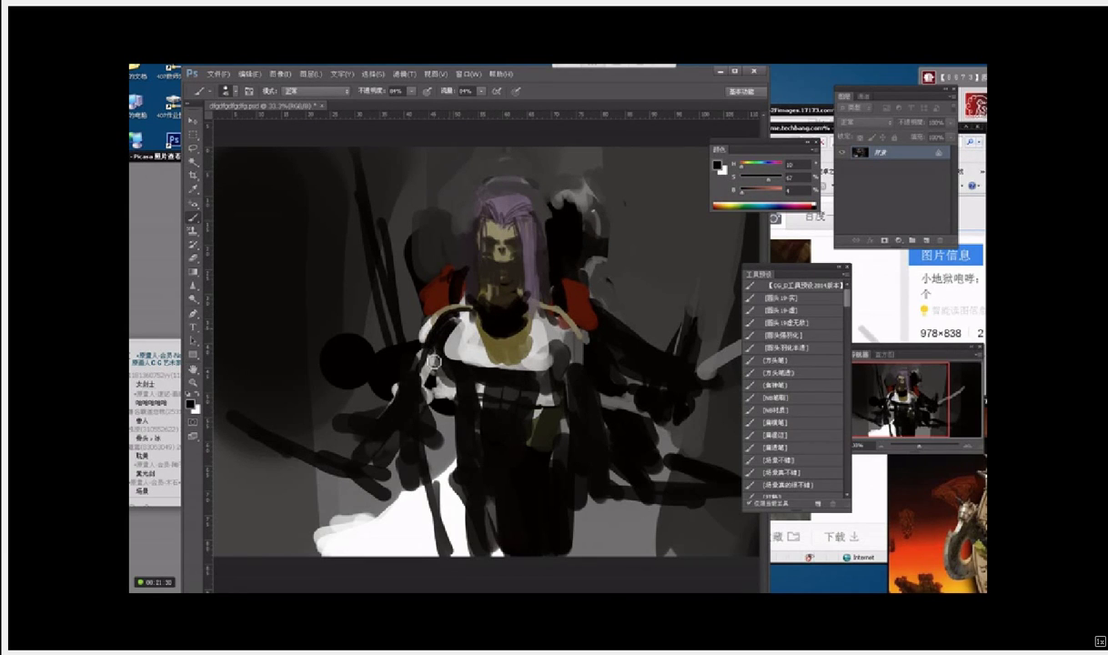
Step: Extend the white area over both shoulders and the lower chest with a sampled light grey
left_click(394, 373, "alt")
mouse_move(437, 308)
left_mouse_down()
mouse_move(432, 348)
mouse_move(454, 326)
mouse_move(426, 350)
left_mouse_up()
left_click_drag(545, 313, 584, 355)
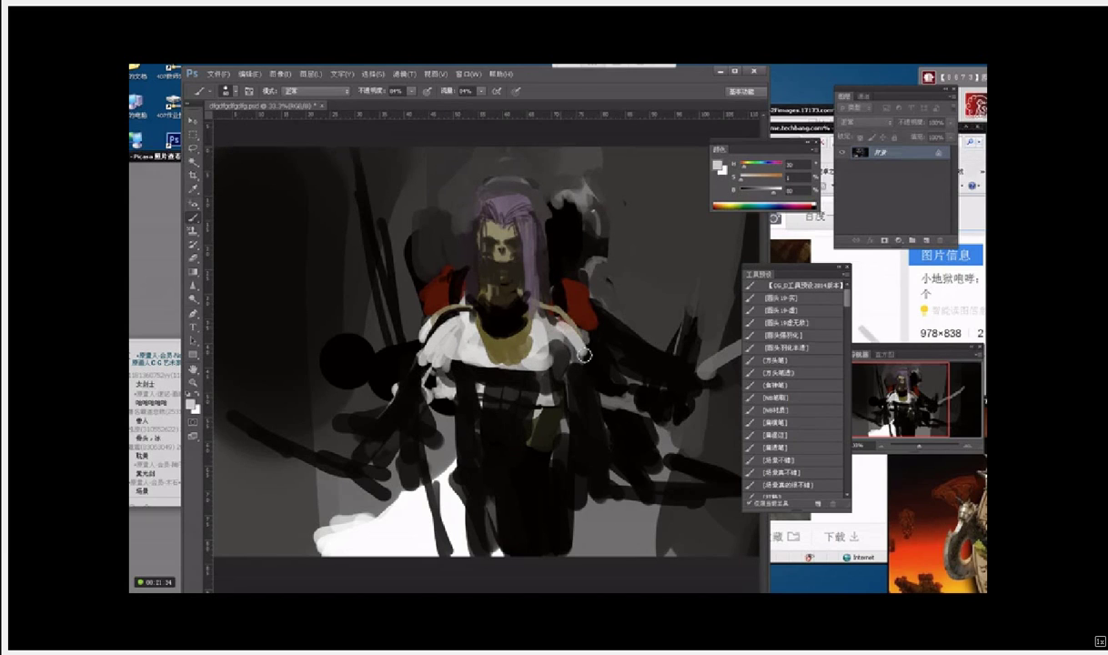
mouse_move(434, 317)
left_mouse_down()
mouse_move(426, 350)
mouse_move(498, 386)
mouse_move(521, 374)
mouse_move(526, 393)
left_mouse_up()
Step: Cover the white chest with sampled olive skin colour and paint sampled black shadows along its lower edge
left_click(497, 349, "alt")
left_click_drag(486, 340, 476, 378)
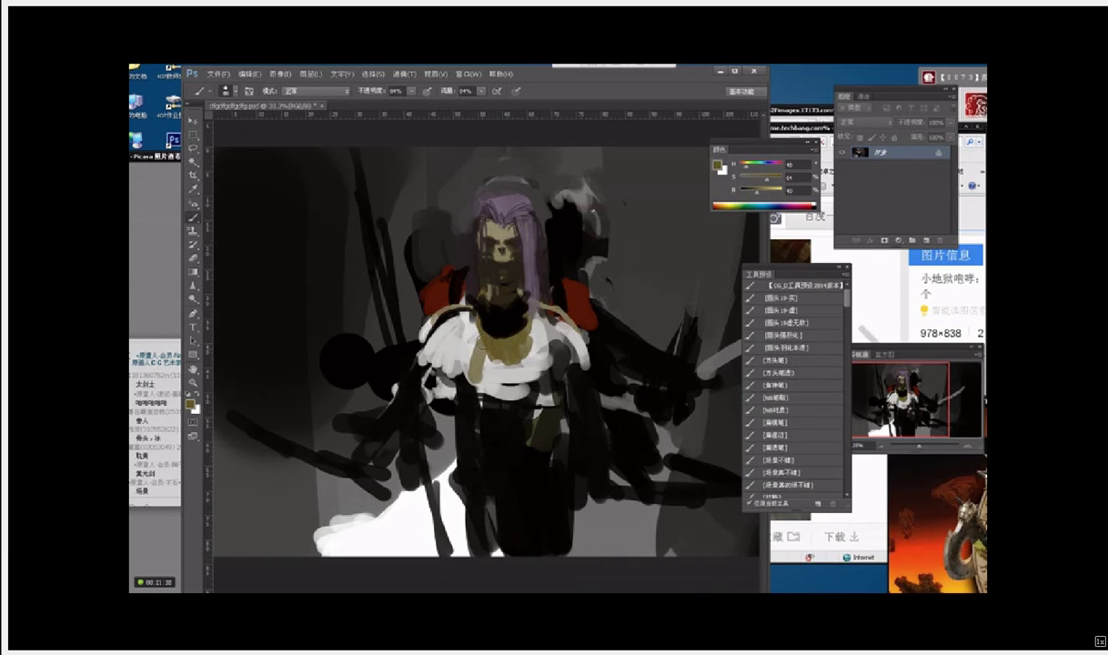
mouse_move(459, 314)
left_mouse_down()
mouse_move(426, 332)
mouse_move(465, 369)
mouse_move(526, 309)
mouse_move(494, 370)
mouse_move(496, 394)
mouse_move(469, 385)
mouse_move(459, 373)
mouse_move(514, 364)
mouse_move(509, 373)
mouse_move(500, 356)
mouse_move(548, 361)
mouse_move(464, 363)
mouse_move(415, 347)
mouse_move(413, 335)
mouse_move(429, 360)
left_mouse_up()
left_click(444, 293, "alt")
left_click(512, 439, "alt")
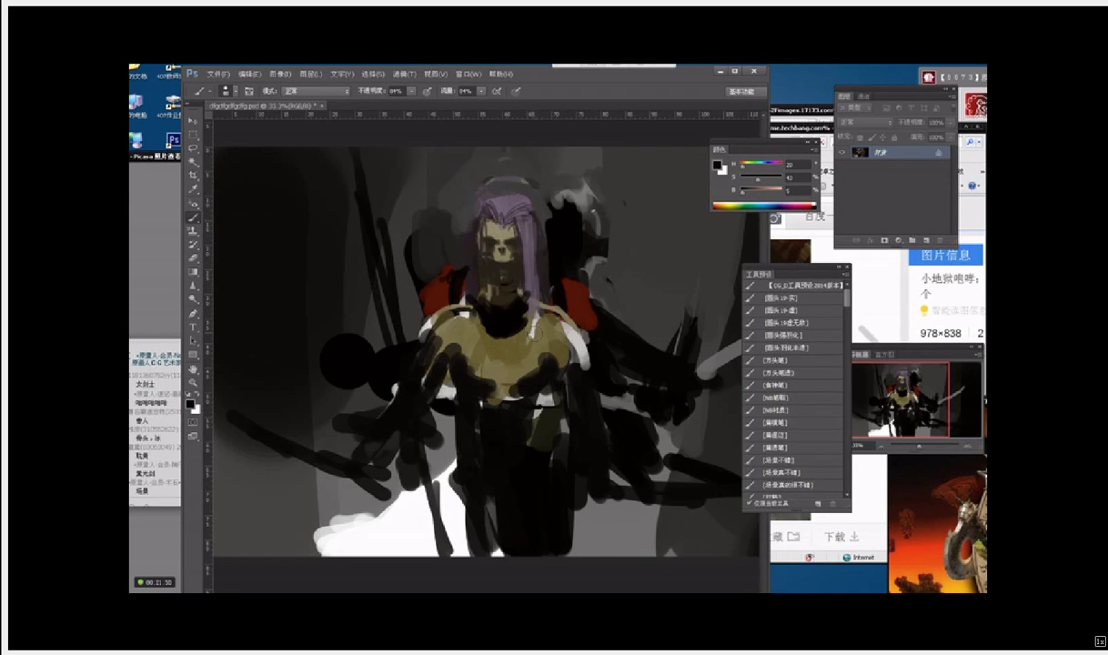
Step: Model the chest with lighter and darker strokes, using sampled face, skin and shadow tones
key("alt")
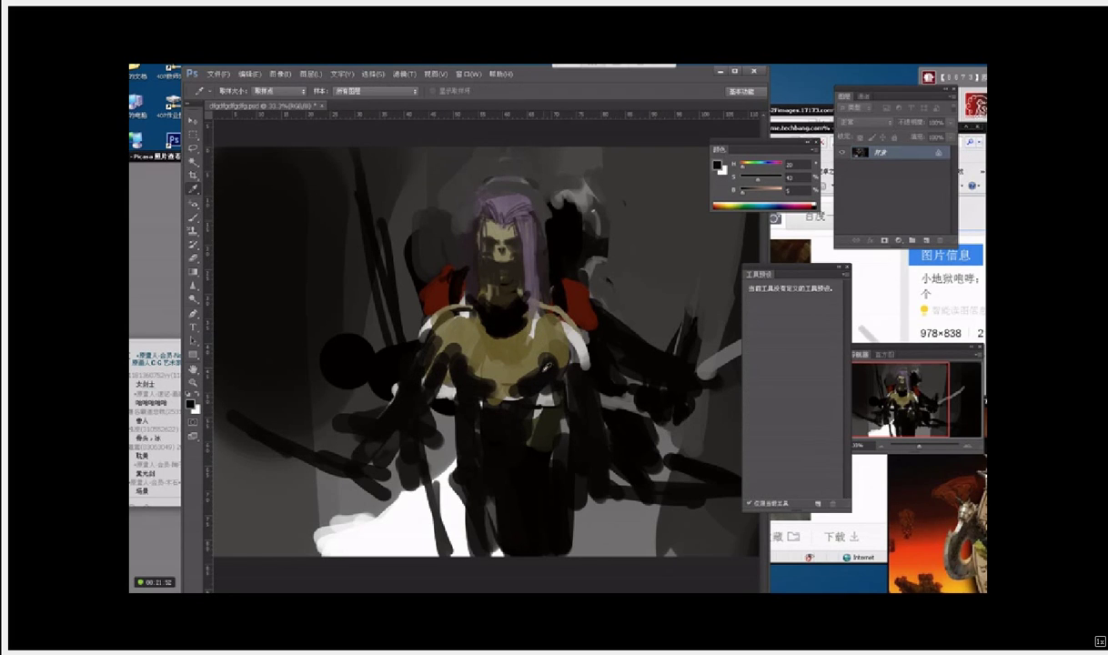
key("alt")
left_click(501, 245, "alt")
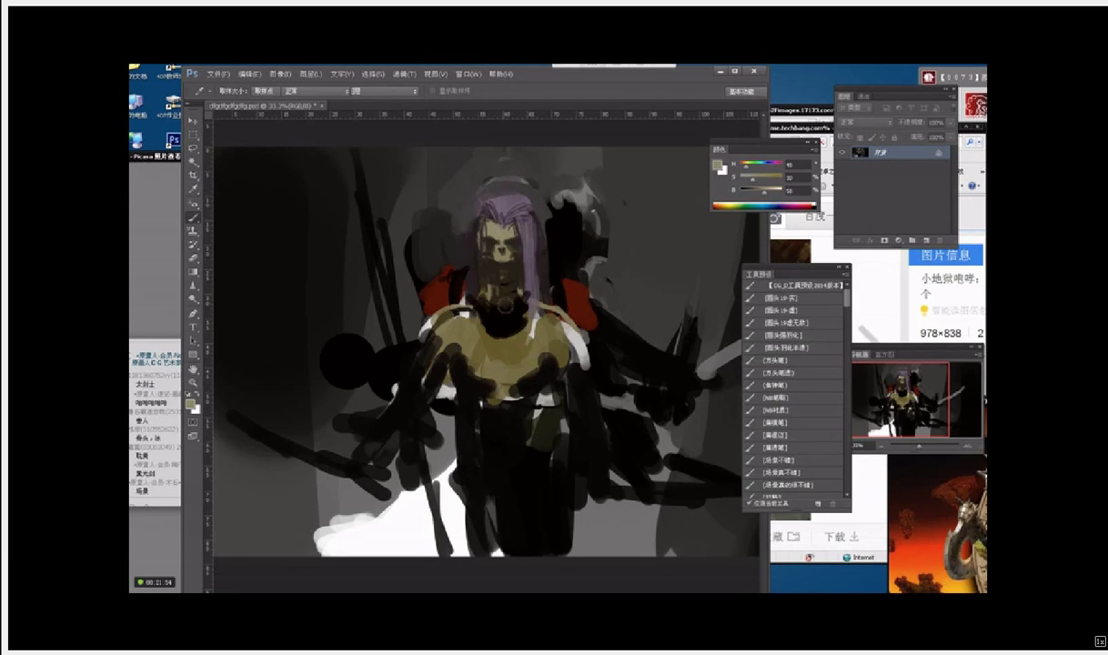
mouse_move(481, 369)
left_mouse_down()
mouse_move(505, 382)
mouse_move(504, 364)
mouse_move(488, 390)
left_mouse_up()
left_click(501, 387, "alt")
left_click_drag(462, 349, 462, 372)
left_click(459, 367, "alt")
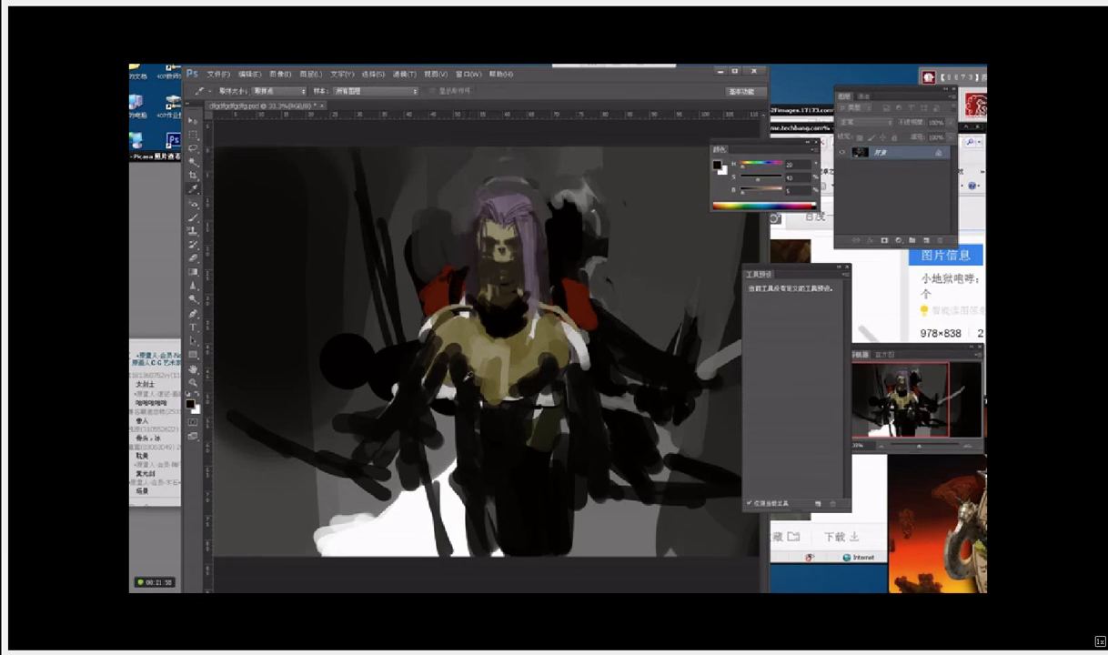
mouse_move(468, 327)
left_mouse_down()
mouse_move(472, 365)
mouse_move(517, 391)
left_mouse_up()
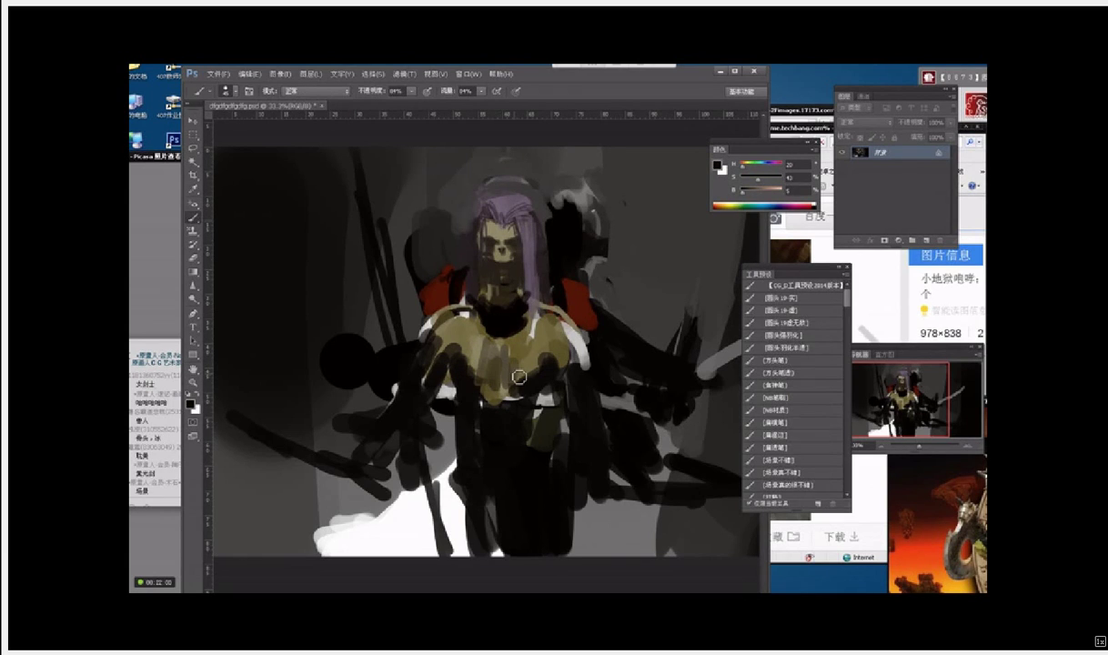
left_click(491, 360, "alt")
mouse_move(487, 349)
left_mouse_down()
mouse_move(490, 372)
mouse_move(513, 352)
left_mouse_up()
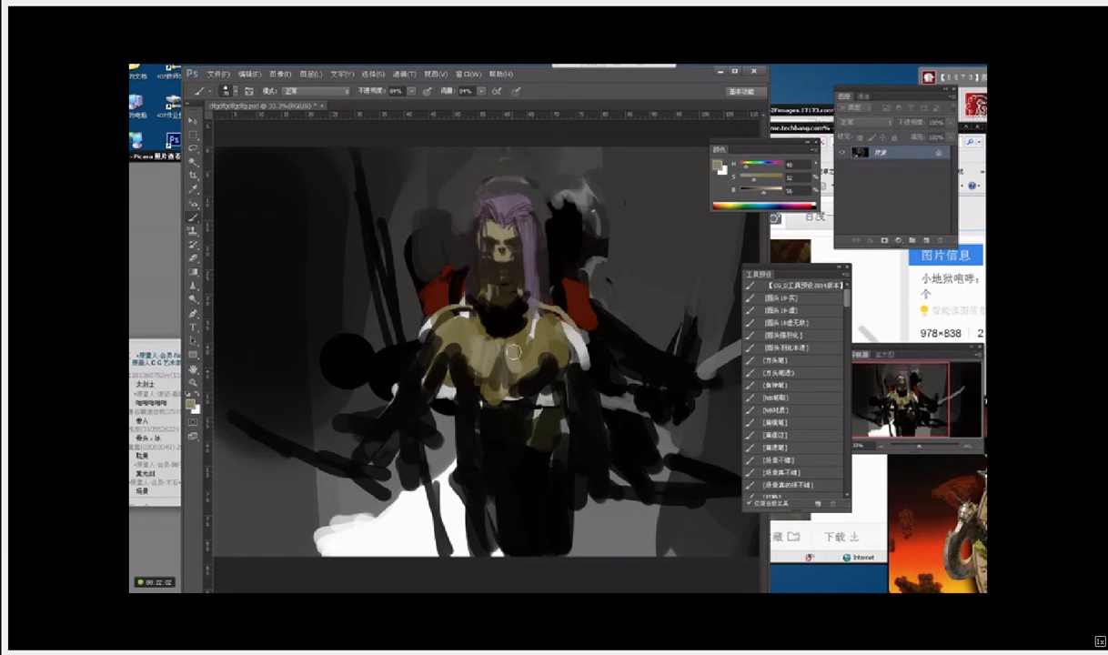
Step: Repaint the neck over the black shadow with sampled brown and a darker olive green chosen as foreground colour
left_click(500, 295, "alt")
left_click_drag(492, 311, 502, 336)
left_click_drag(508, 305, 517, 338)
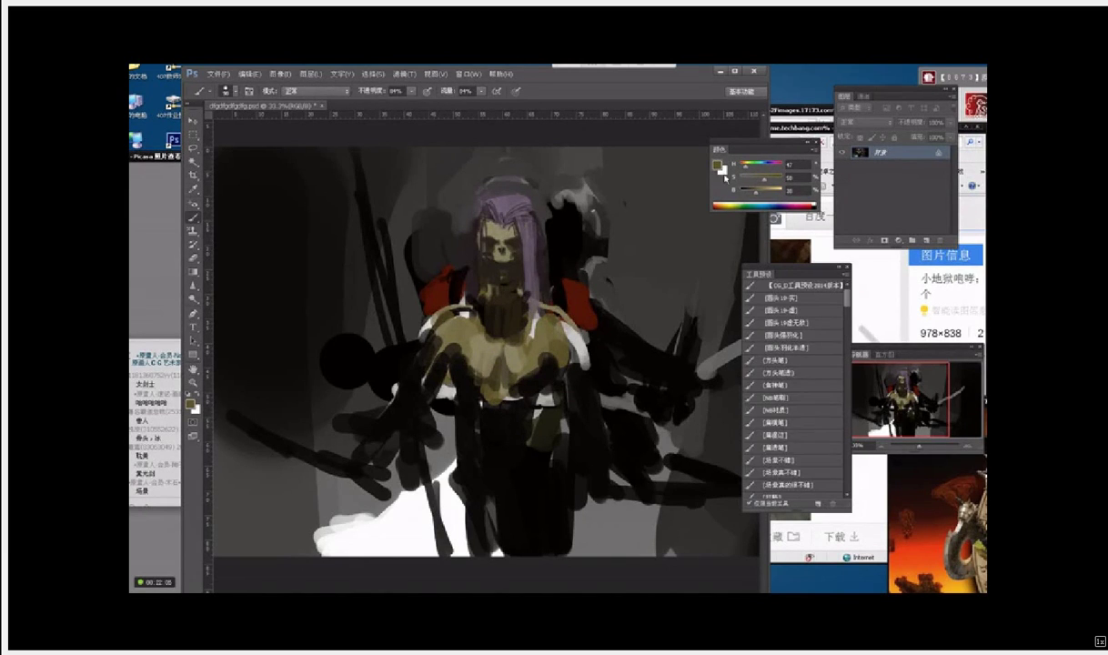
left_click(190, 403)
left_click(561, 374)
left_click(665, 259)
mouse_move(472, 312)
left_mouse_down()
mouse_move(501, 349)
mouse_move(510, 340)
mouse_move(480, 313)
mouse_move(517, 323)
mouse_move(492, 337)
mouse_move(501, 345)
mouse_move(489, 296)
mouse_move(520, 298)
mouse_move(496, 272)
mouse_move(502, 302)
left_mouse_up()
left_click(490, 320, "alt")
Step: Paint small light teeth and highlights around the mouth with a smaller brush and sampled light grey
key("bracketleft")
key("i")
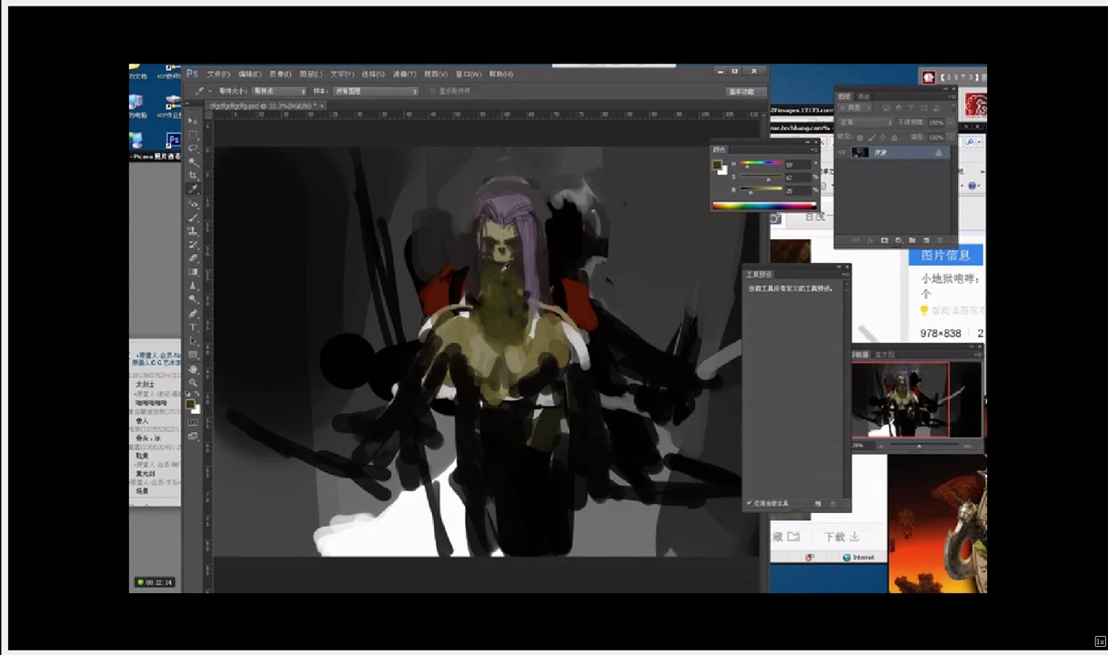
left_click(506, 263)
key("b")
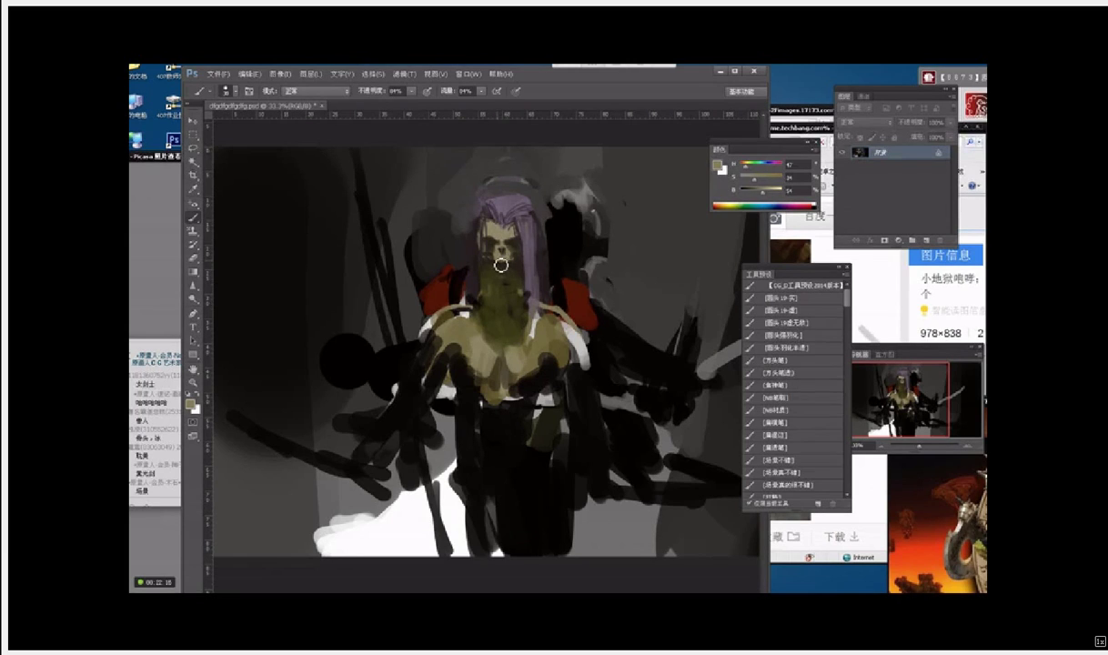
key("i")
left_click(420, 308)
key("b")
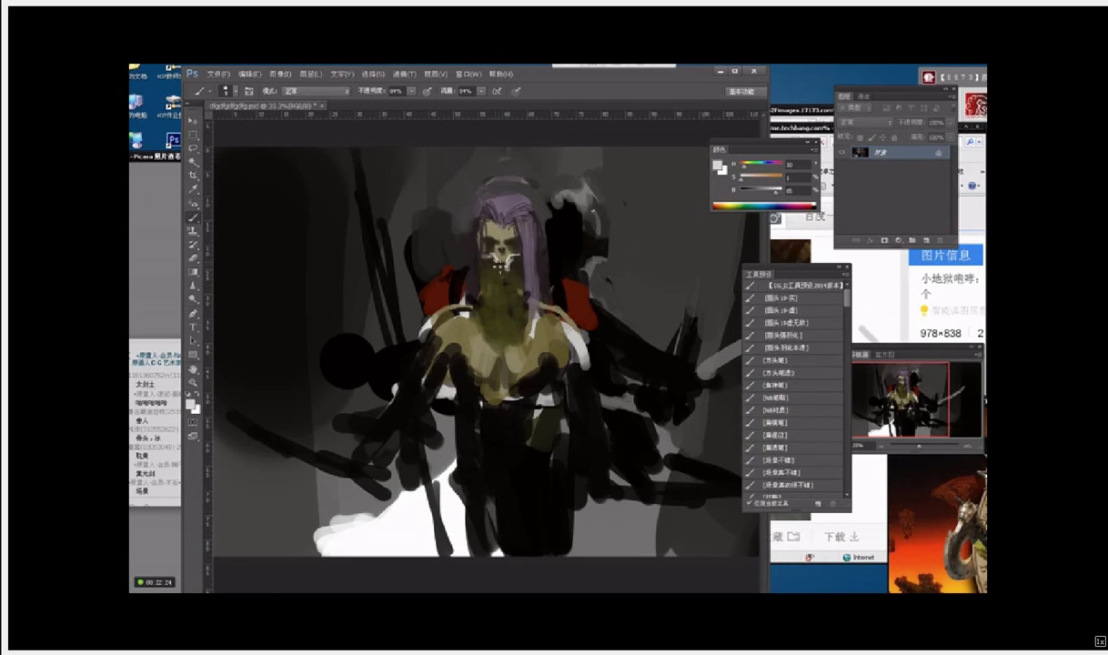
Step: Refine the mouth with sampled face tones and draw a dark V-shaped brow between the eyes
left_click(493, 263, "alt")
left_click(486, 259, "alt")
left_click(525, 267, "alt")
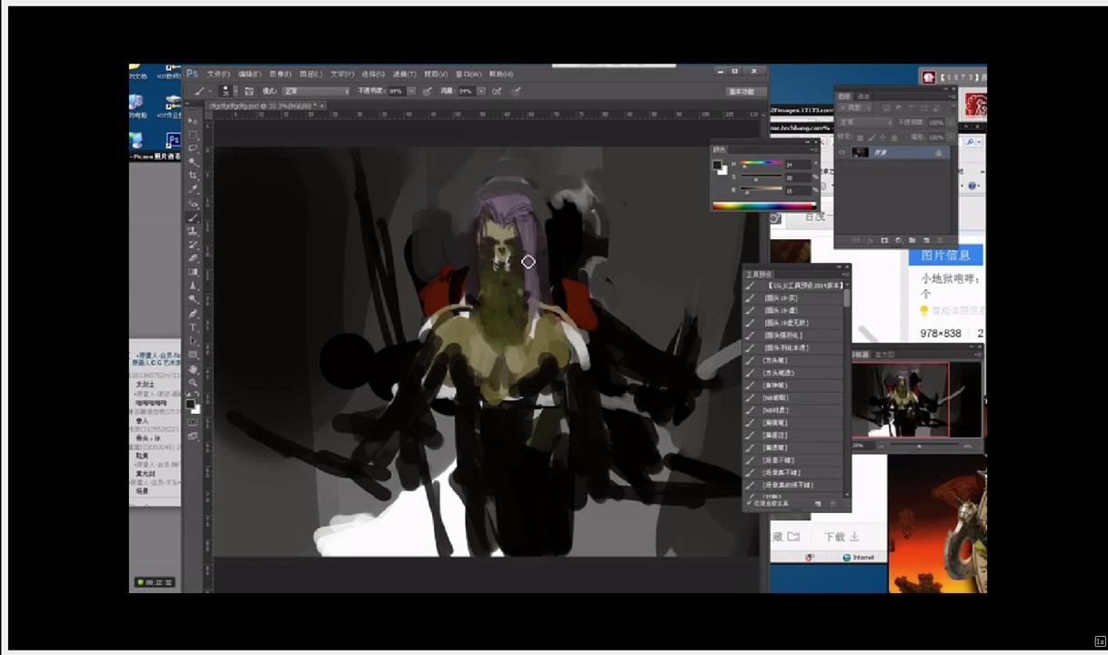
mouse_move(492, 229)
left_mouse_down()
mouse_move(480, 221)
mouse_move(508, 226)
left_mouse_up()
left_click(495, 261, "alt")
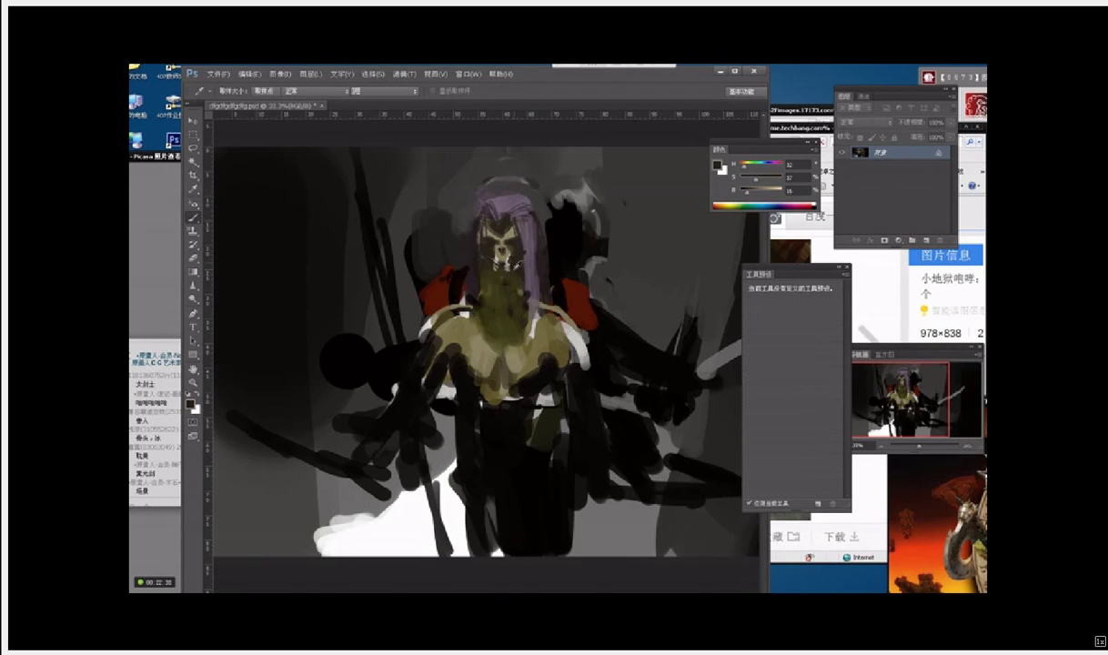
Step: Paint black strokes down the neck below the jaw and add grey patches on both sides of it
left_click(548, 268, "alt")
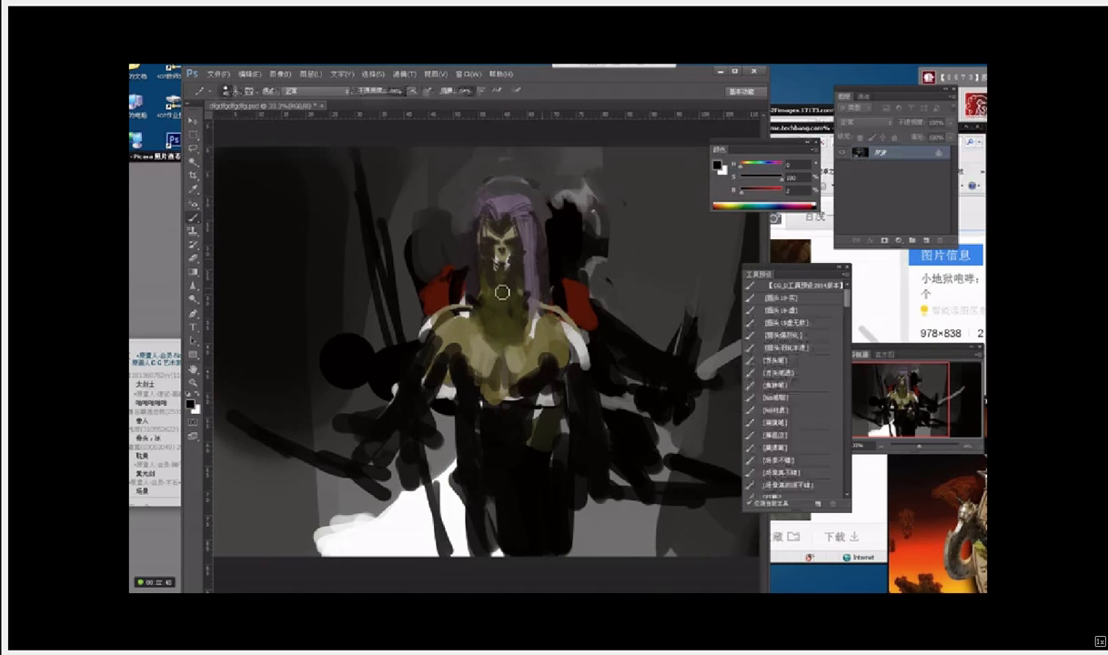
mouse_move(490, 274)
left_mouse_down()
mouse_move(496, 296)
mouse_move(514, 300)
left_mouse_up()
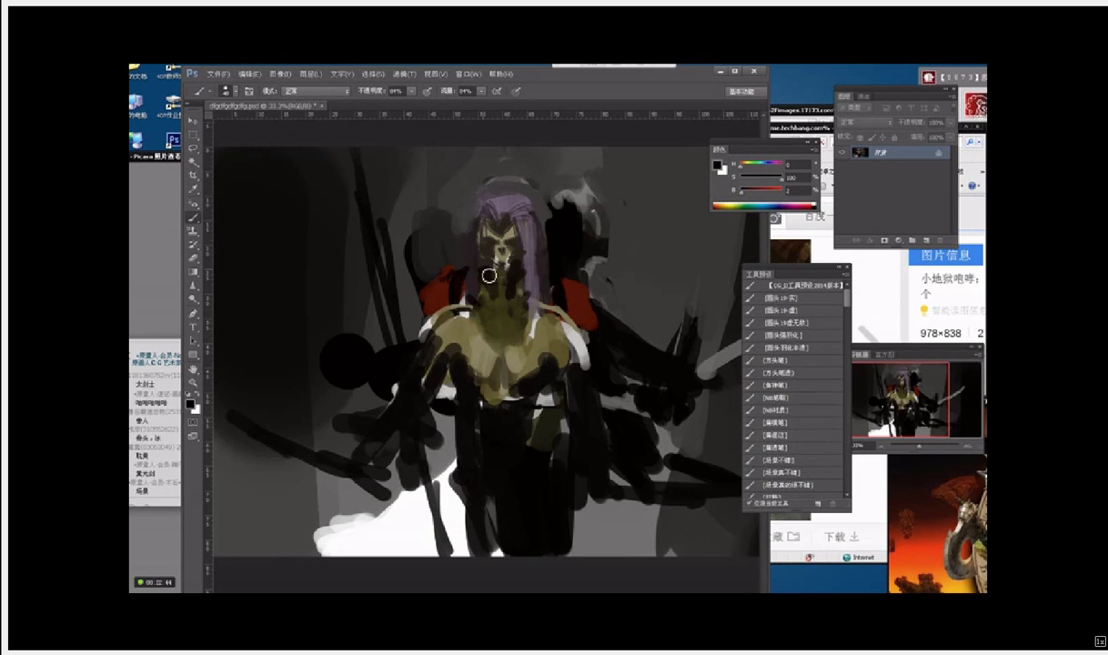
left_click(569, 211, "alt")
left_click_drag(486, 287, 523, 294)
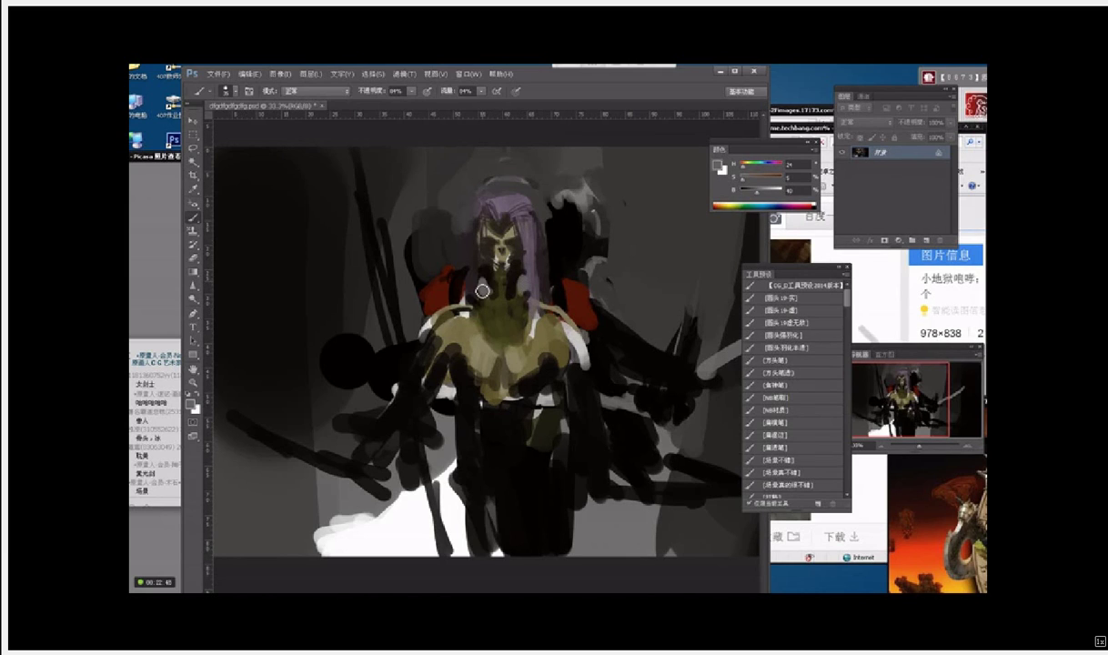
Step: Cover the pale straps on both shoulders with sampled red and dark purple tones, using a larger brush
left_click(491, 310, "alt")
key("]")
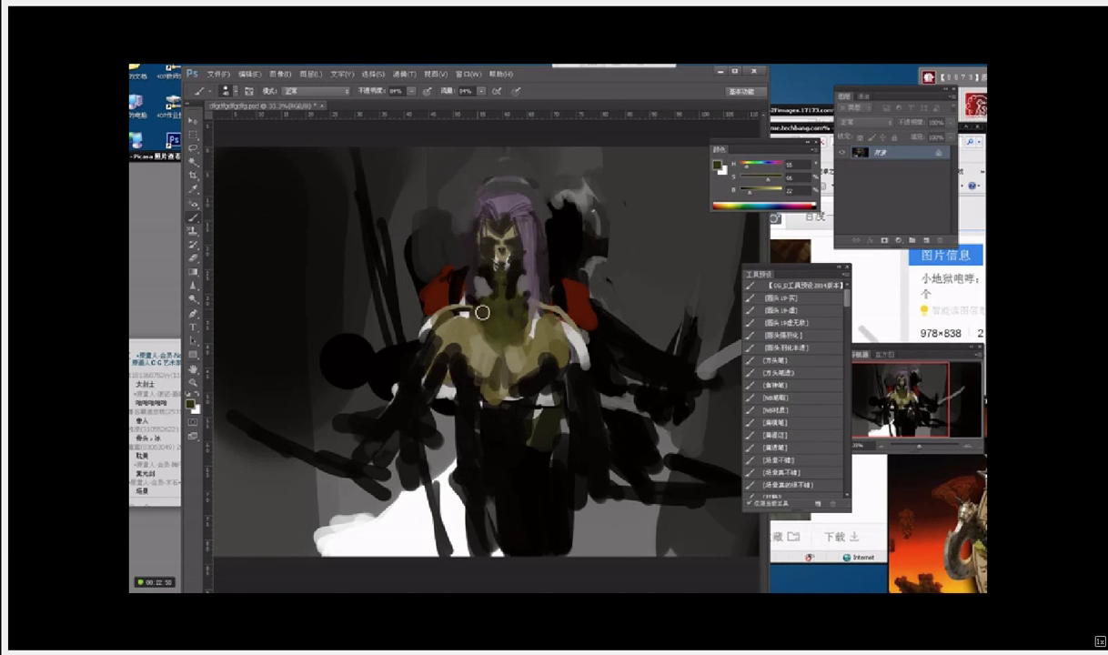
mouse_move(460, 315)
left_mouse_down()
mouse_move(450, 336)
mouse_move(446, 320)
mouse_move(461, 318)
mouse_move(428, 324)
mouse_move(447, 310)
left_mouse_up()
left_click(444, 293, "alt")
left_click(462, 296, "alt")
key("]")
key("]")
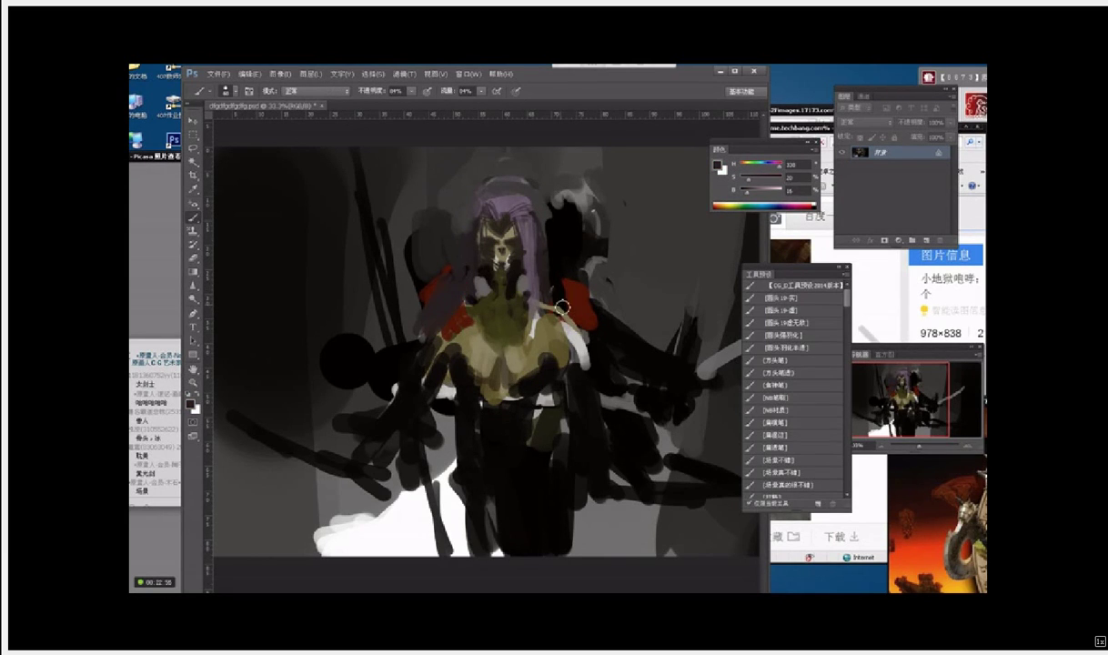
mouse_move(535, 291)
left_mouse_down()
mouse_move(546, 314)
mouse_move(581, 335)
left_mouse_up()
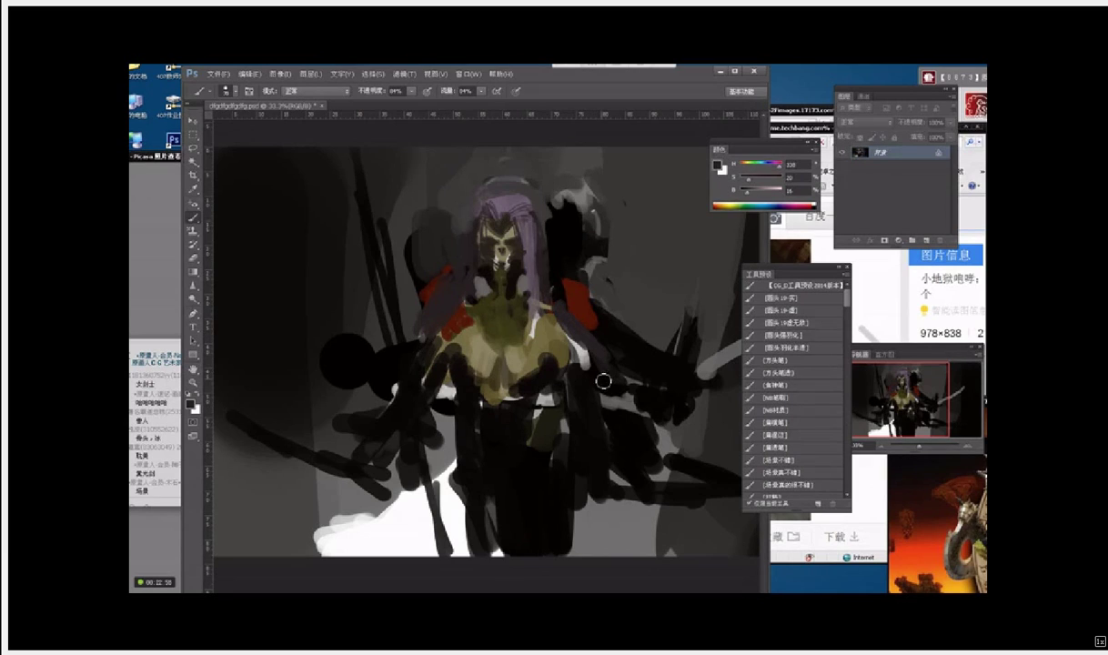
Step: Paint a long olive arm from the red-and-purple shoulder down to the wrist, using sampled chest skin colour
key("i")
left_click(474, 335)
key("b")
mouse_move(460, 302)
left_mouse_down()
mouse_move(414, 348)
mouse_move(353, 444)
left_mouse_up()
mouse_move(459, 345)
left_mouse_down()
mouse_move(427, 393)
mouse_move(471, 354)
mouse_move(412, 428)
left_mouse_up()
left_click_drag(449, 378, 394, 430)
Step: Draw dark collarbone lines across the top of the chest with sampled near-black and a smaller brush
left_click(463, 371, "alt")
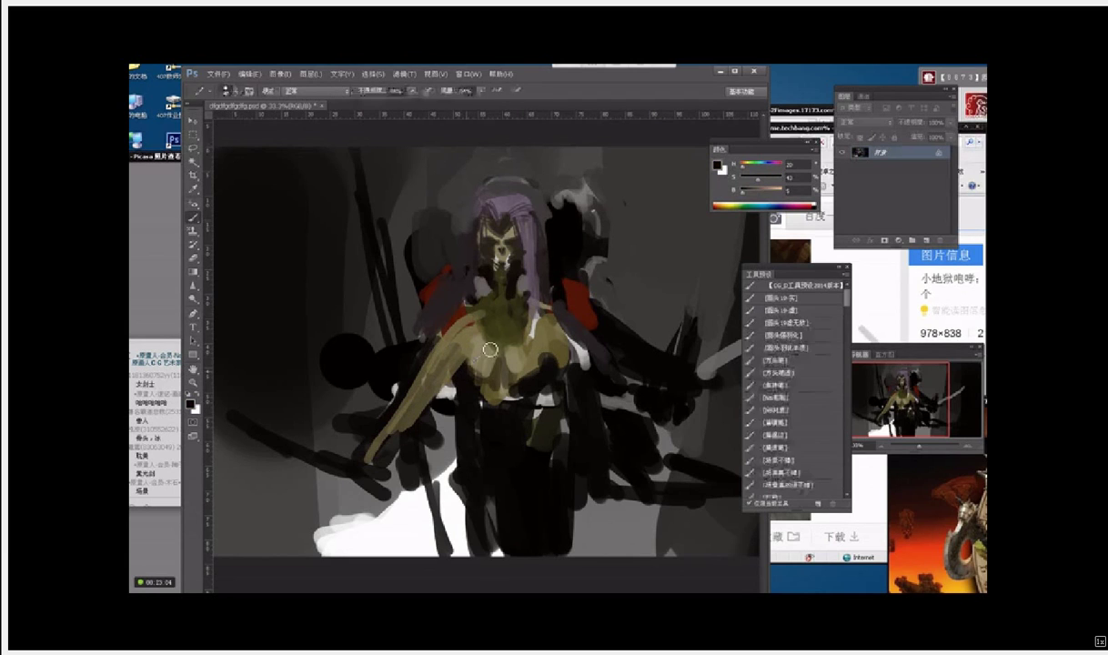
key("[")
mouse_move(491, 321)
left_mouse_down()
mouse_move(456, 329)
mouse_move(466, 321)
mouse_move(430, 364)
mouse_move(452, 329)
mouse_move(497, 342)
mouse_move(488, 330)
mouse_move(502, 334)
mouse_move(474, 325)
mouse_move(569, 320)
left_mouse_up()
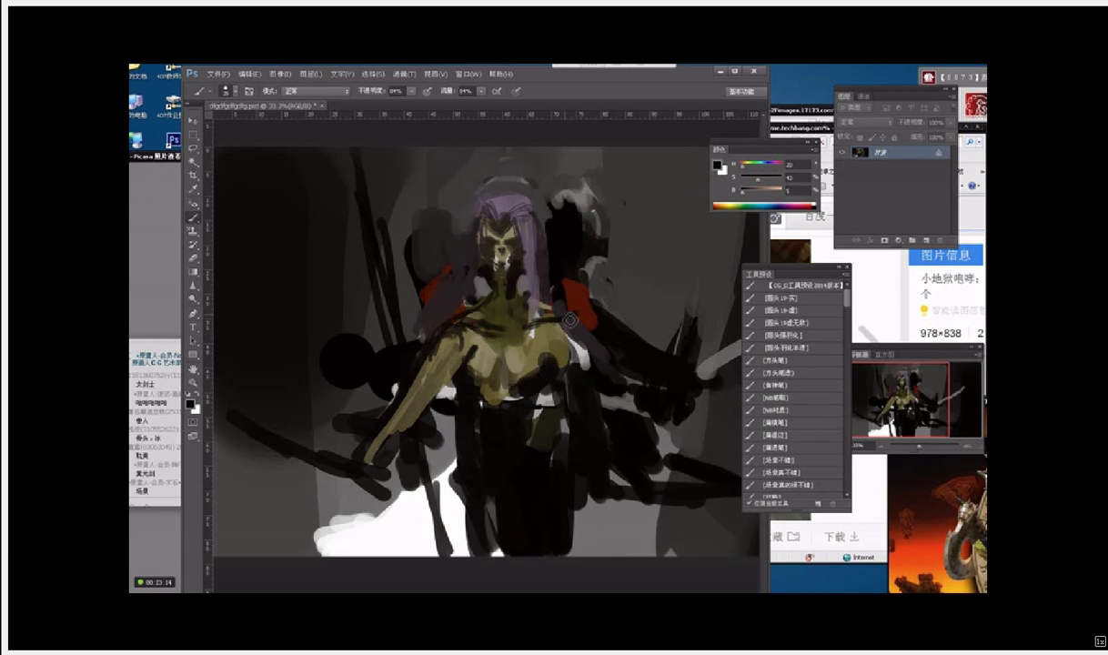
Step: Shade the olive arm's outer edge from shoulder to wrist with sampled dark tones
left_click(442, 317, "alt")
left_click_drag(427, 317, 417, 396)
left_click(415, 365, "alt")
mouse_move(426, 350)
left_mouse_down()
mouse_move(393, 425)
mouse_move(403, 420)
mouse_move(357, 461)
mouse_move(397, 443)
mouse_move(364, 469)
left_mouse_up()
Step: Add an olive hand to the shaded arm and paint a matching olive arm on the opposite side
left_click(380, 443, "alt")
left_click_drag(353, 479, 364, 456)
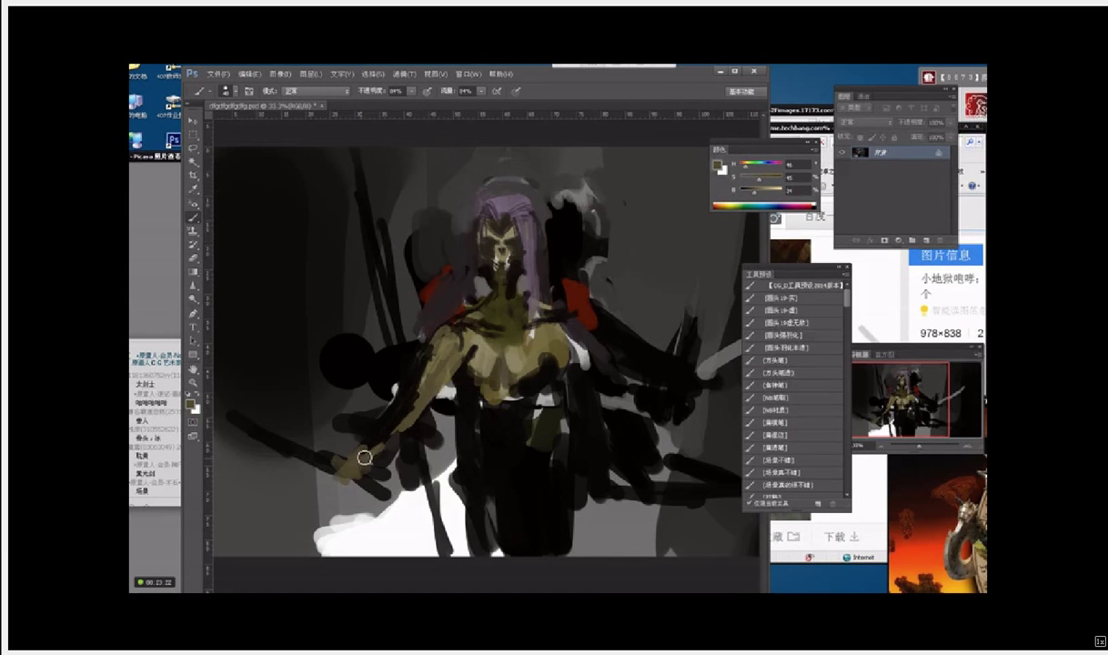
left_click(574, 356, "alt")
mouse_move(578, 360)
left_mouse_down()
mouse_move(629, 478)
mouse_move(599, 442)
mouse_move(603, 452)
mouse_move(596, 400)
mouse_move(612, 475)
mouse_move(577, 398)
left_mouse_up()
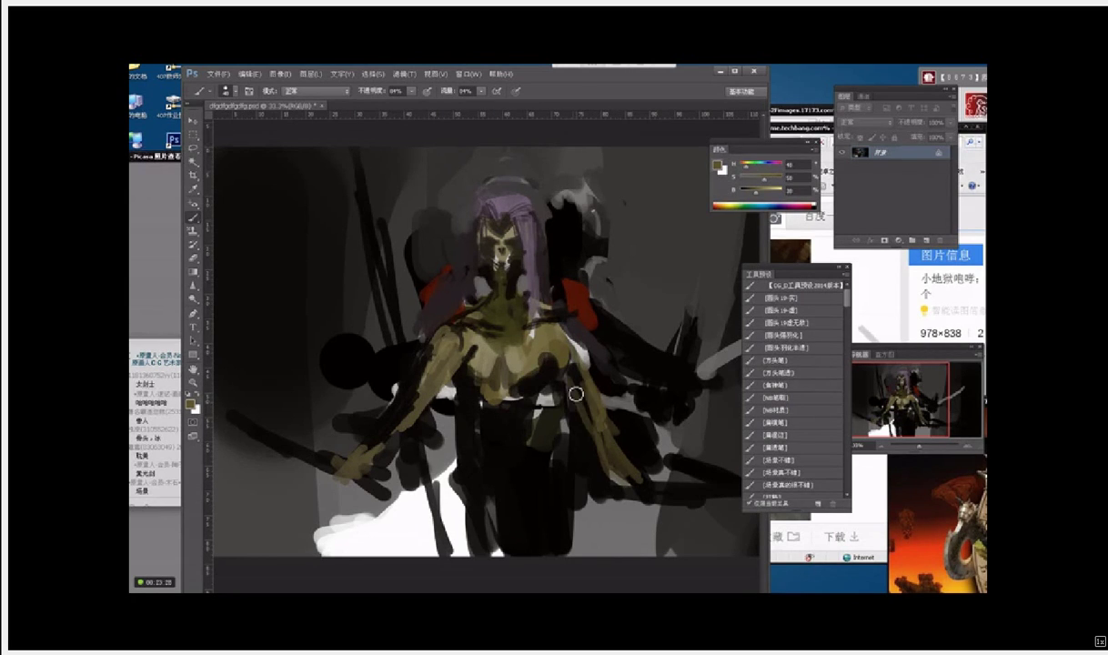
Step: Darken the waist below the chest with sampled black and fill the gap beside it with sampled grey
left_click(514, 405, "alt")
left_click_drag(494, 428, 484, 394)
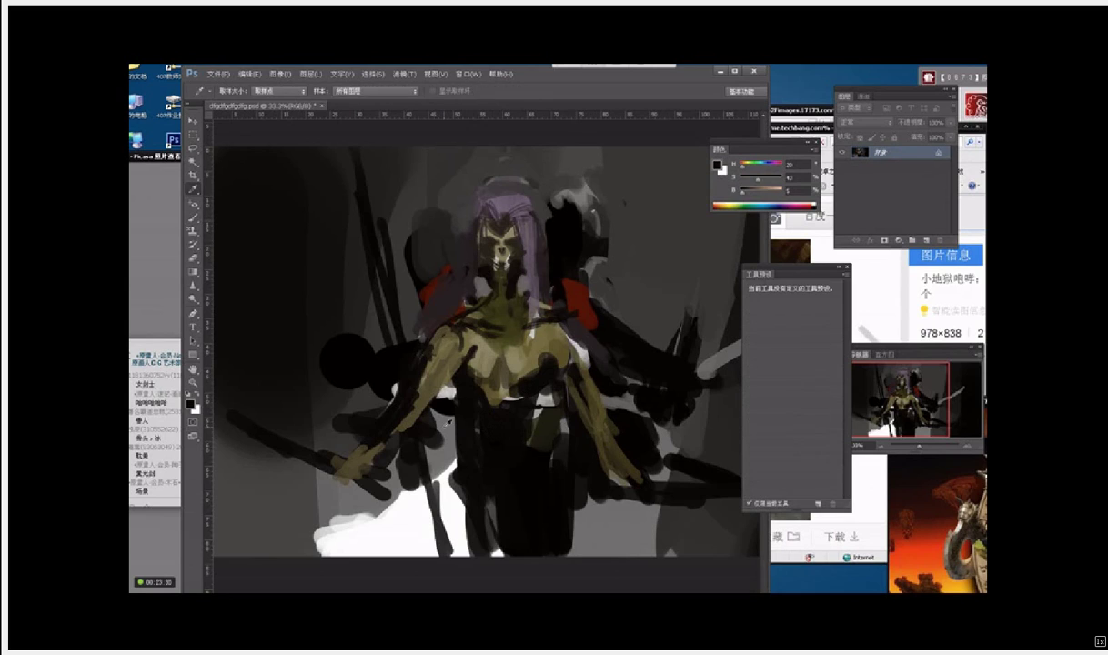
left_click(454, 423, "alt")
mouse_move(460, 439)
left_mouse_down()
mouse_move(463, 401)
mouse_move(444, 425)
mouse_move(462, 437)
left_mouse_up()
Step: Rework the nose, cheeks and mouth with sampled dark and face tones, painting over part of the teeth
left_click(502, 314, "alt")
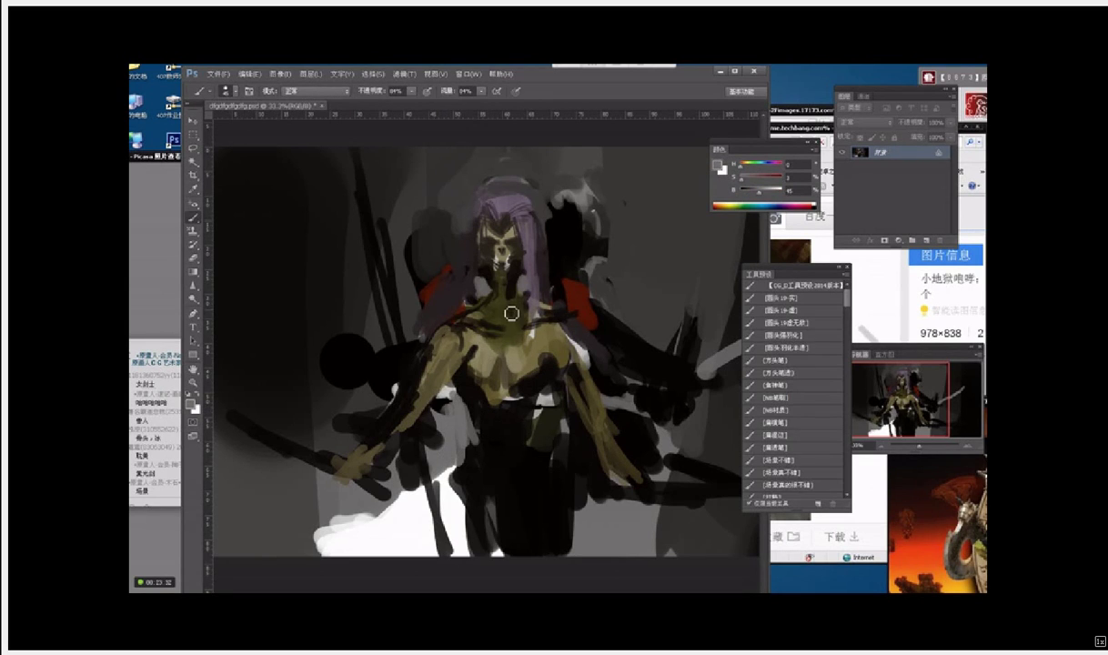
left_click(504, 260, "alt")
left_click(502, 252, "alt")
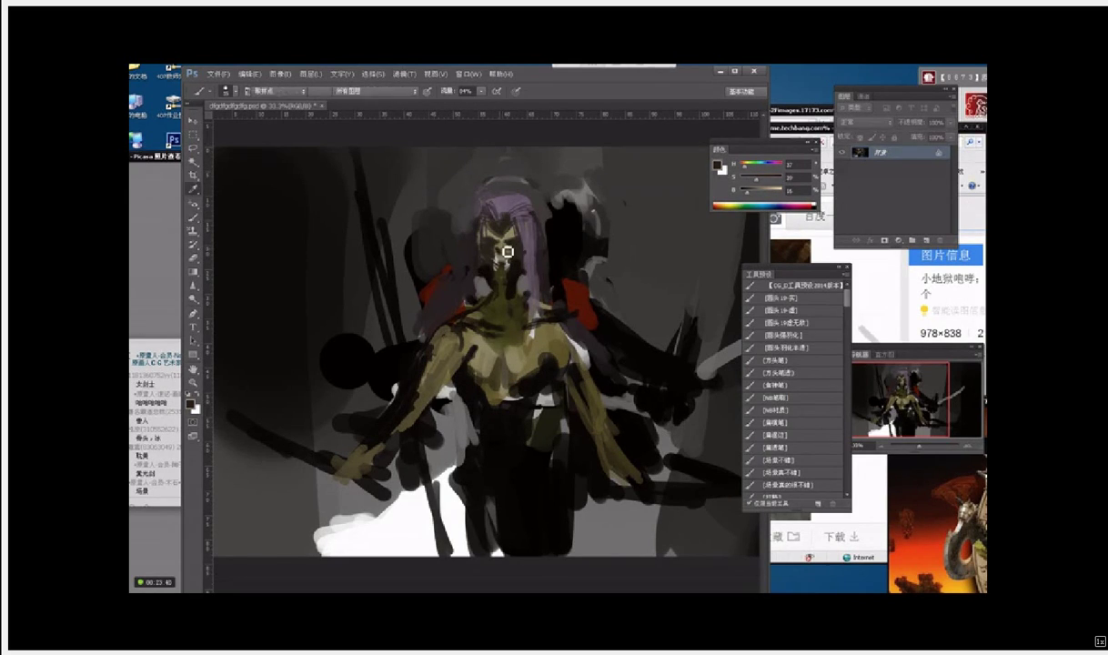
left_click(499, 243, "alt")
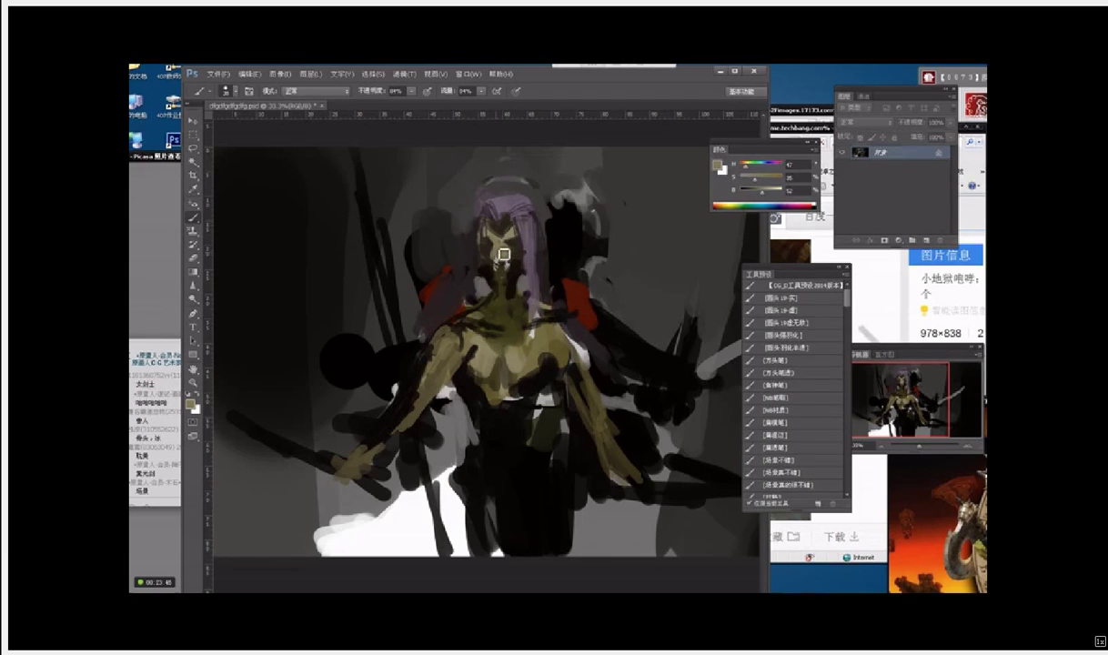
left_click(506, 252, "alt")
left_click(510, 242, "alt")
left_click(509, 245, "alt")
Step: Paint grey strokes along the jaw and upper neck, and break them up with sampled dark tones
left_click(491, 275, "alt")
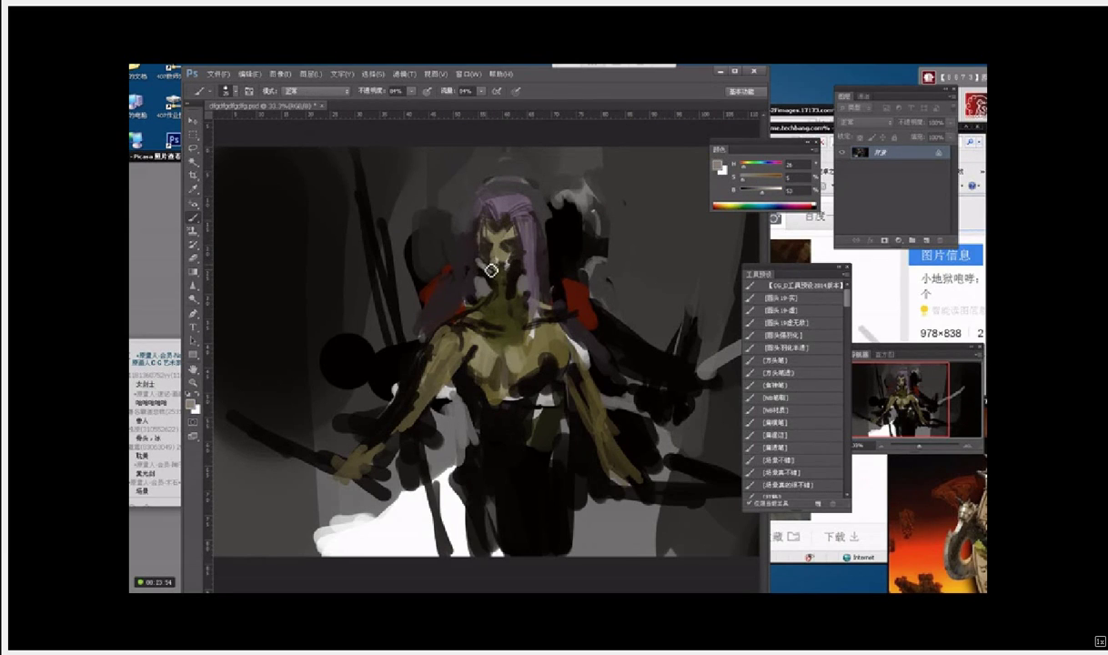
mouse_move(490, 277)
left_mouse_down()
mouse_move(471, 275)
mouse_move(511, 274)
mouse_move(493, 279)
left_mouse_up()
left_click(502, 280, "alt")
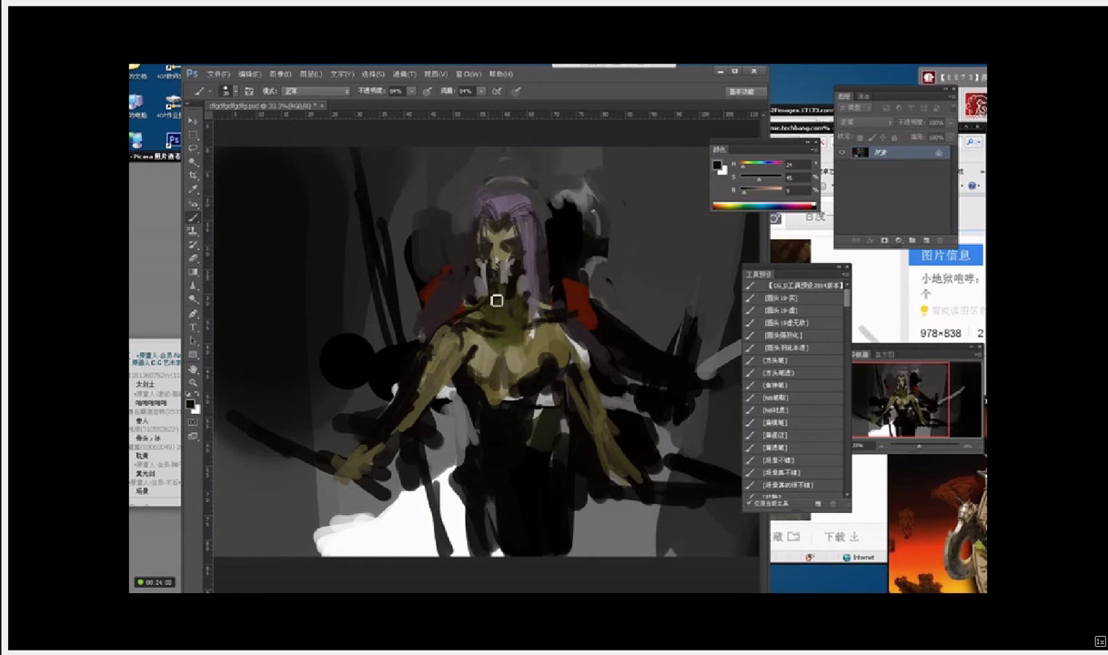
left_click(509, 278, "alt")
left_click_drag(511, 272, 514, 291)
left_click(511, 289, "alt")
left_click(510, 291, "alt")
left_click_drag(491, 284, 497, 301)
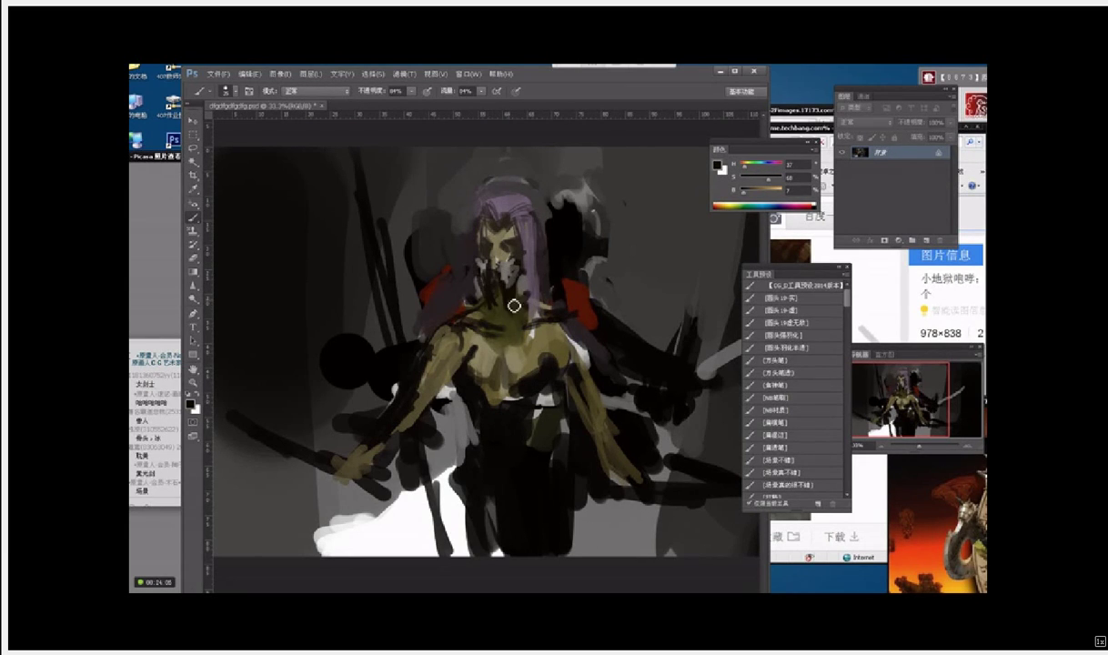
Step: Extend the red shoulder piece inward over the top of the arm using sampled red
left_click(571, 315, "alt")
mouse_move(567, 316)
left_mouse_down()
mouse_move(584, 340)
mouse_move(582, 328)
mouse_move(578, 345)
mouse_move(581, 336)
mouse_move(593, 353)
mouse_move(589, 333)
mouse_move(592, 354)
mouse_move(556, 333)
left_mouse_up()
left_click(497, 335, "alt")
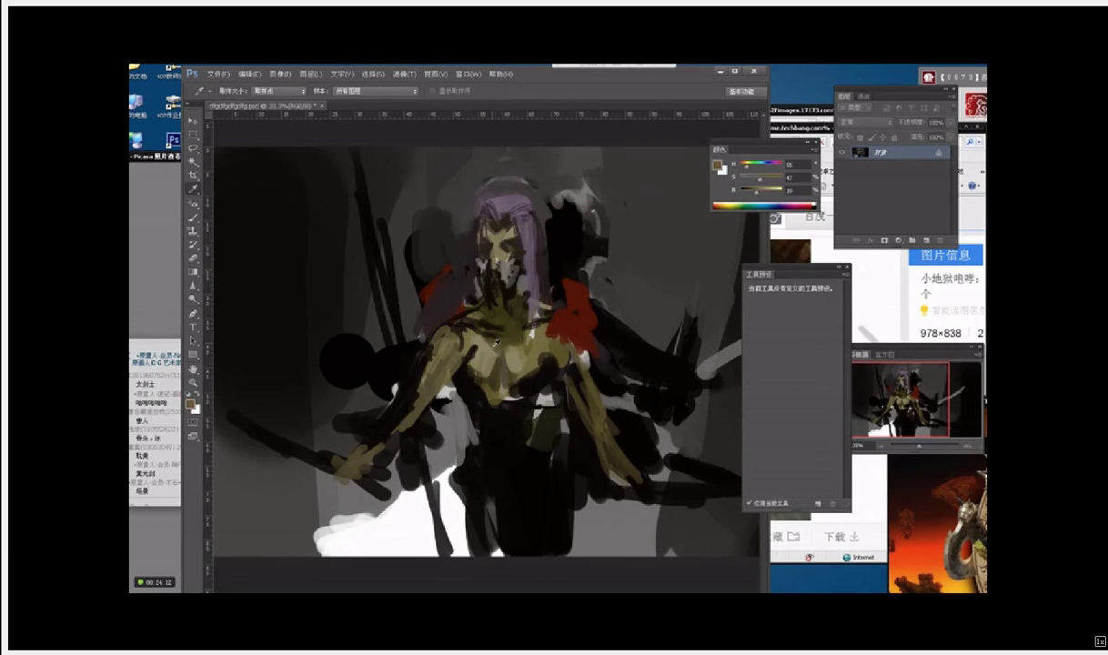
Step: Touch up the side of the chest, darken the waist with sampled black, and fill the gap beside it with sampled grey
left_click(466, 351, "alt")
key("bracketright")
left_click_drag(447, 340, 458, 378)
left_click(479, 409, "alt")
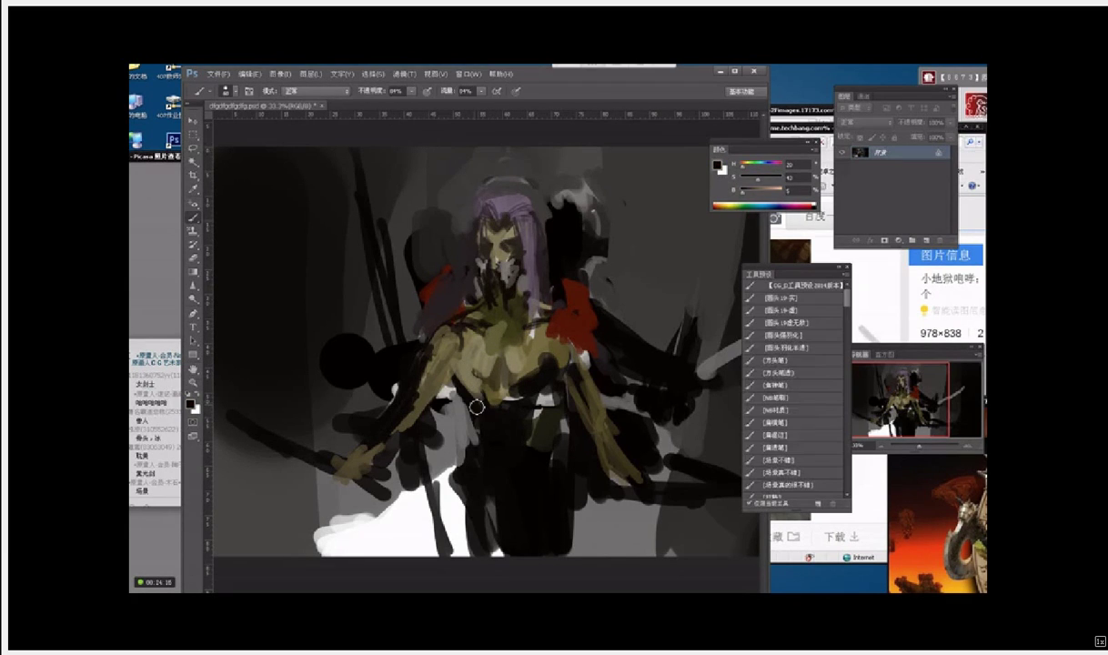
mouse_move(485, 424)
left_mouse_down()
mouse_move(467, 473)
mouse_move(451, 482)
left_mouse_up()
left_click(457, 428, "alt")
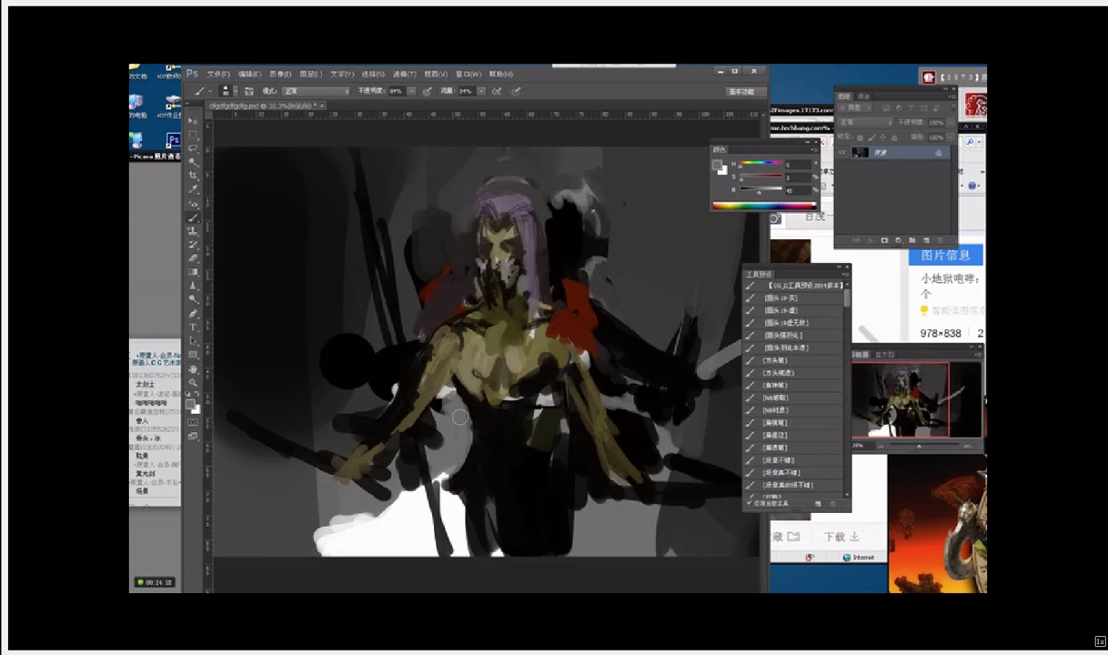
left_click_drag(428, 384, 454, 415)
Step: Select the head and hair freehand, copy them to a new layer, and shift the copy slightly sideways over the neck
key("l")
mouse_move(552, 290)
left_mouse_down()
mouse_move(469, 300)
mouse_move(463, 233)
mouse_move(535, 195)
left_mouse_up()
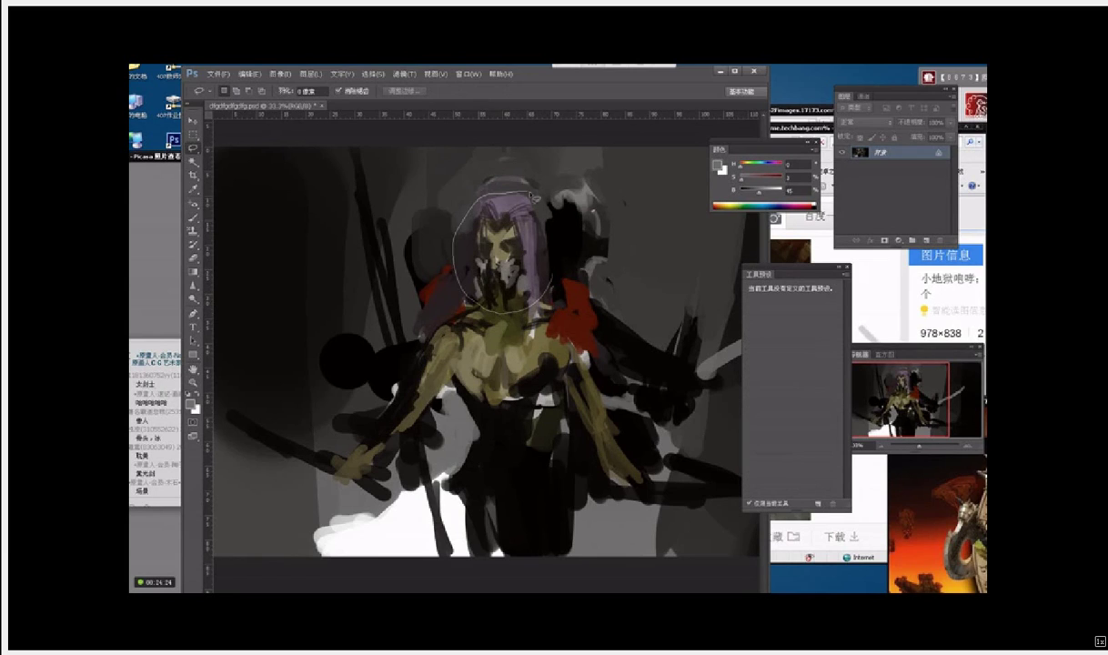
mouse_move(553, 258)
left_mouse_down()
mouse_move(551, 268)
mouse_move(502, 259)
mouse_move(501, 276)
left_mouse_up()
key("ctrl+j")
key("v")
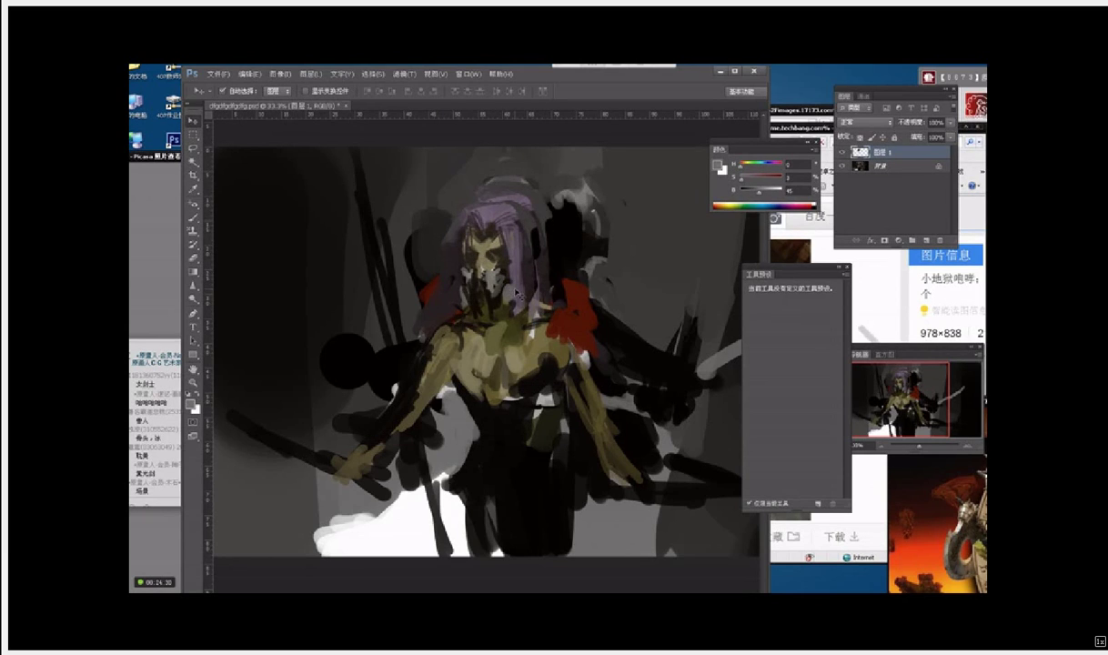
Step: Shade the long hair on both sides of the face with a dark blue-violet (H 248, S 42, B 36)
key("i")
left_click(486, 298)
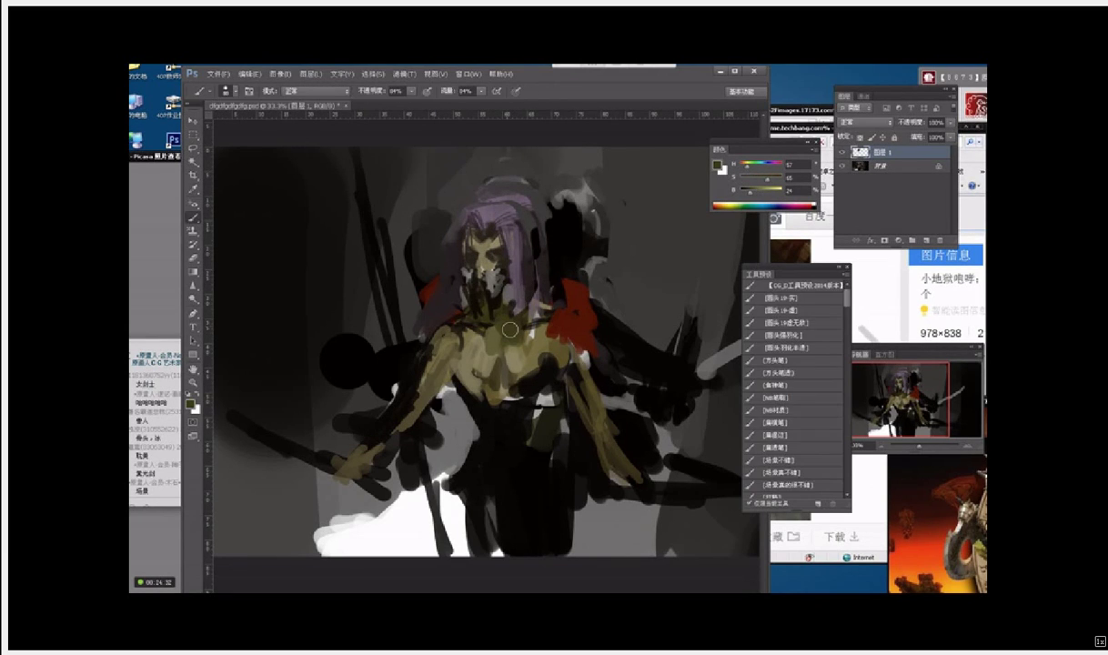
left_click(683, 157)
key("b")
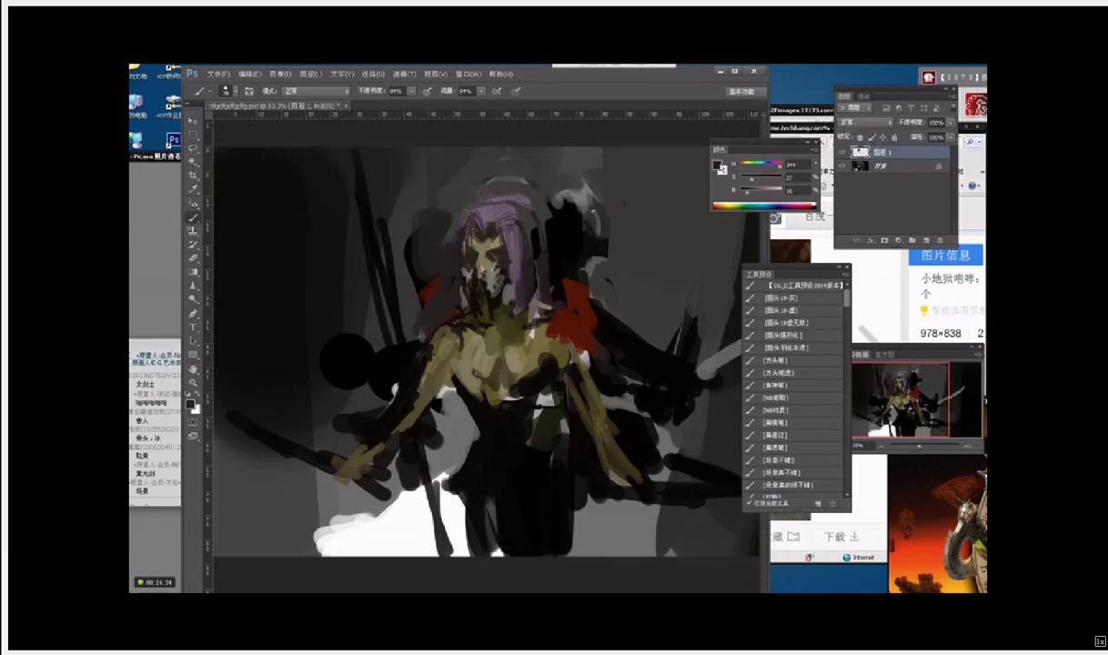
left_click(718, 166)
left_click(563, 308)
left_click(470, 348)
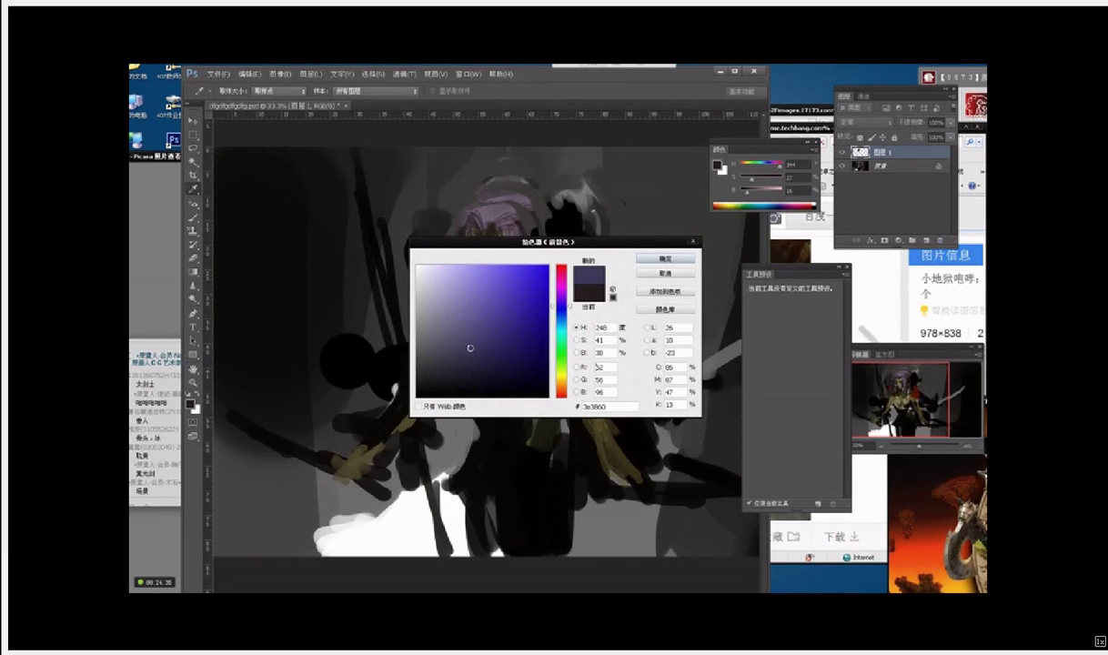
key("Return")
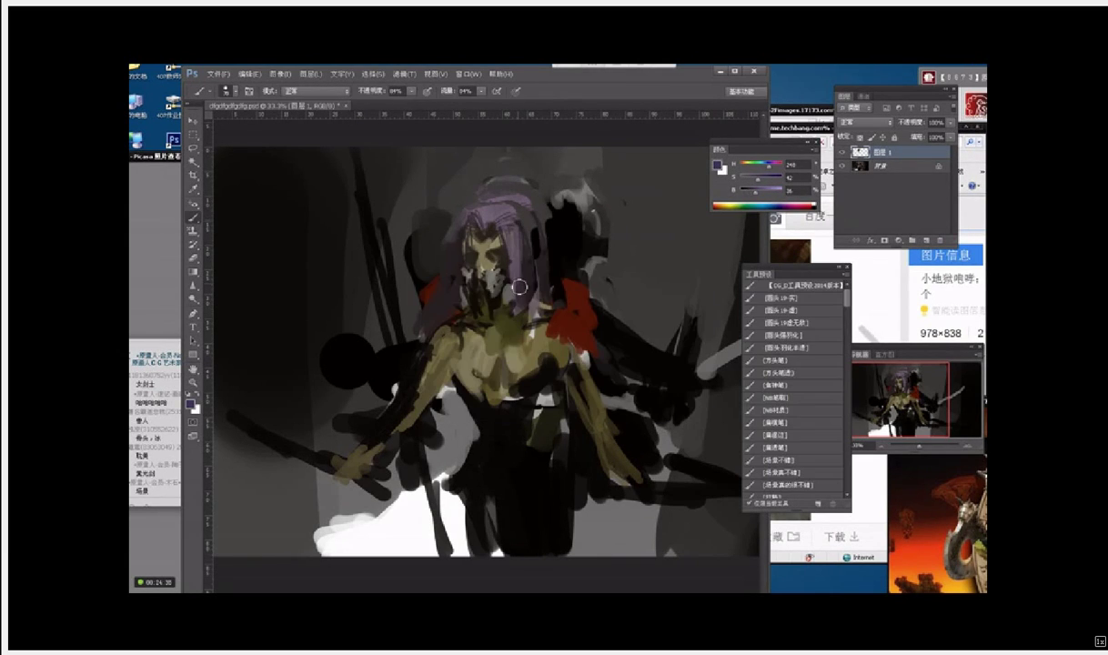
mouse_move(526, 281)
left_mouse_down()
mouse_move(514, 226)
mouse_move(520, 305)
mouse_move(465, 255)
mouse_move(466, 235)
mouse_move(462, 275)
left_mouse_up()
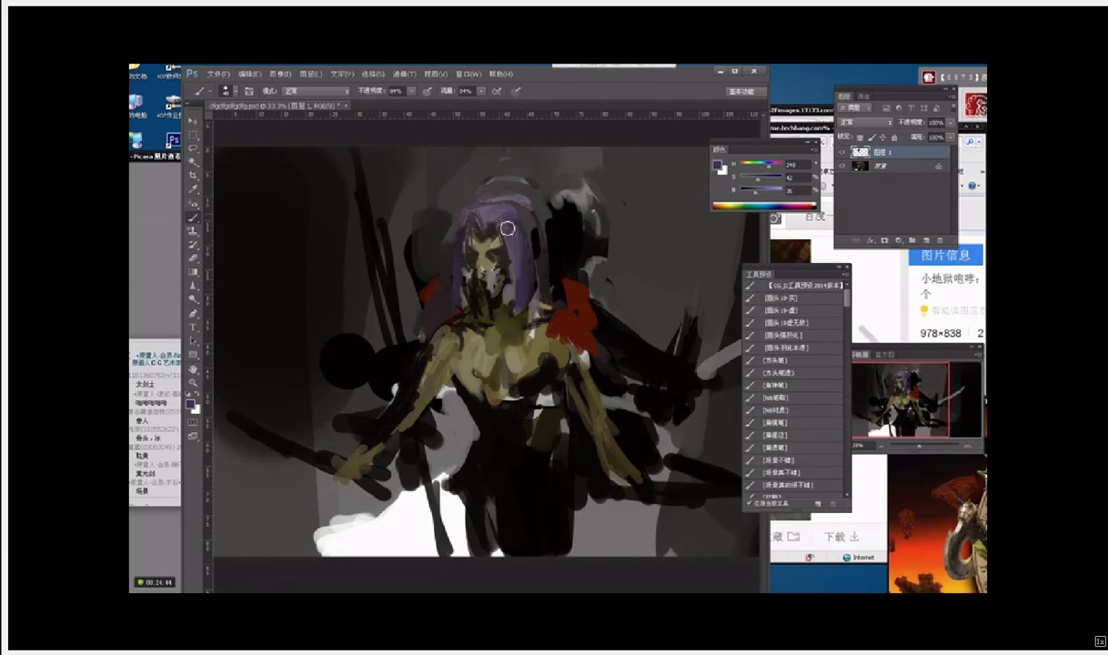
Step: Brush brighter purple strokes (H 280, S 46, B 62) over the crown and side strands of the hair
left_click(717, 166)
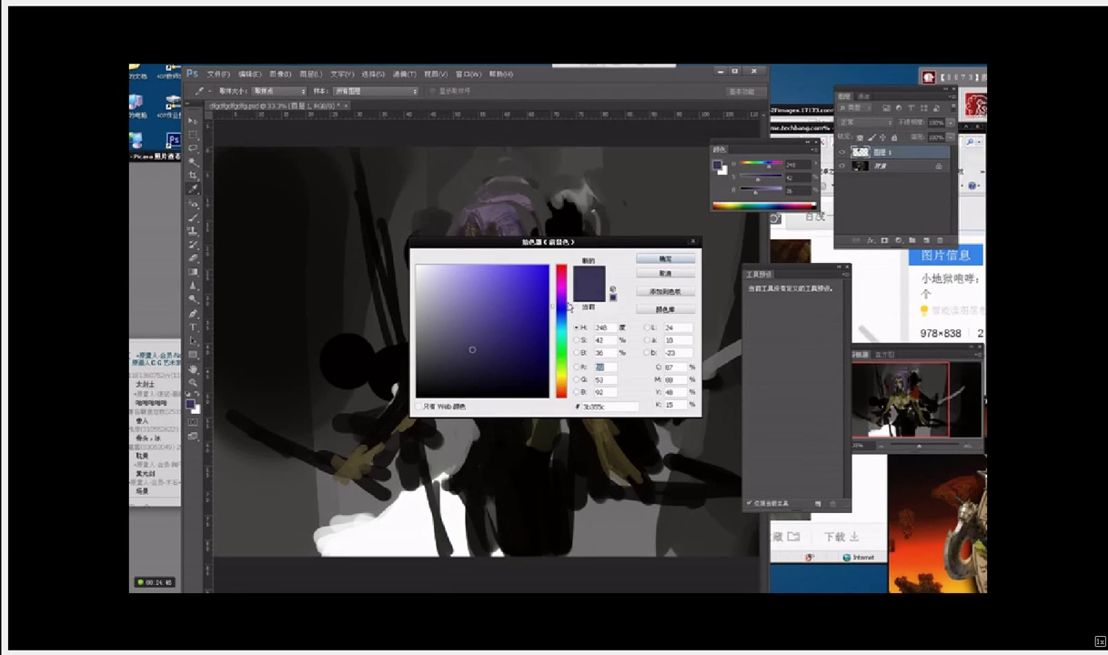
left_click(563, 295)
left_click(470, 317)
key("Return")
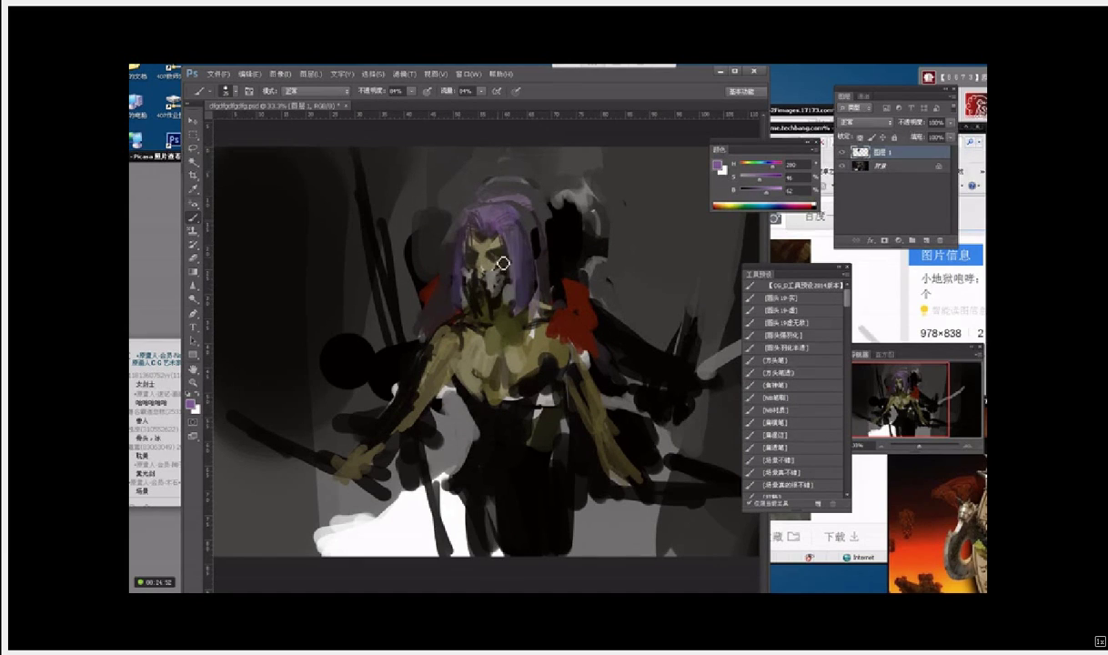
Step: Mix a more saturated olive from the sampled neck tone and paint it over the neck and shaded side of the face
left_click(517, 322, "alt")
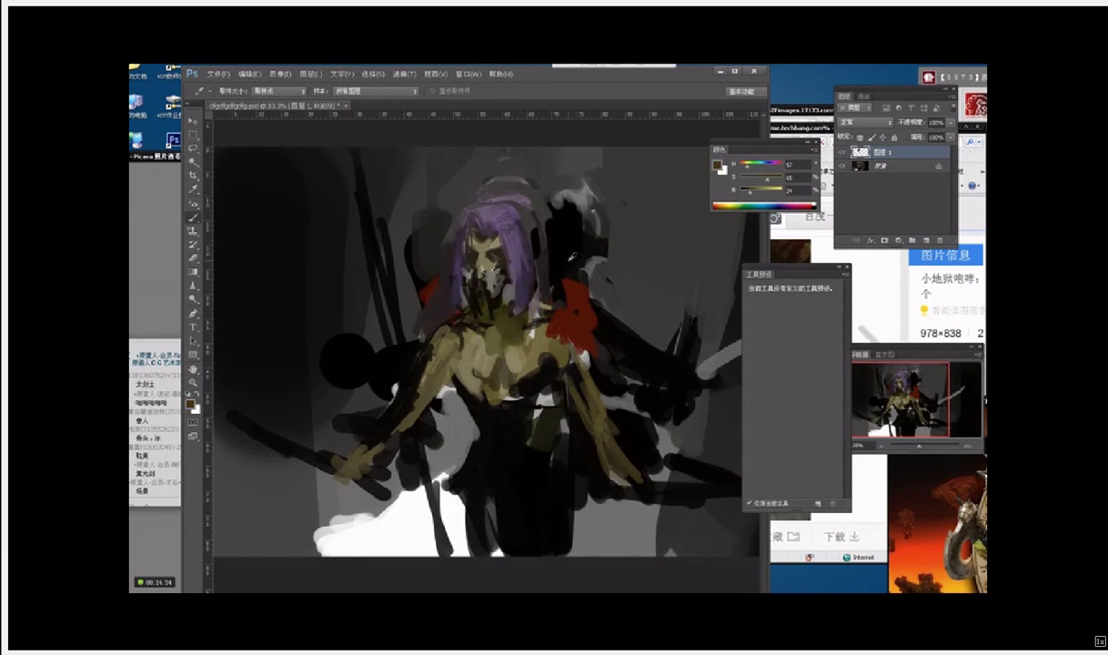
left_click(718, 167)
left_click(518, 352)
key("Return")
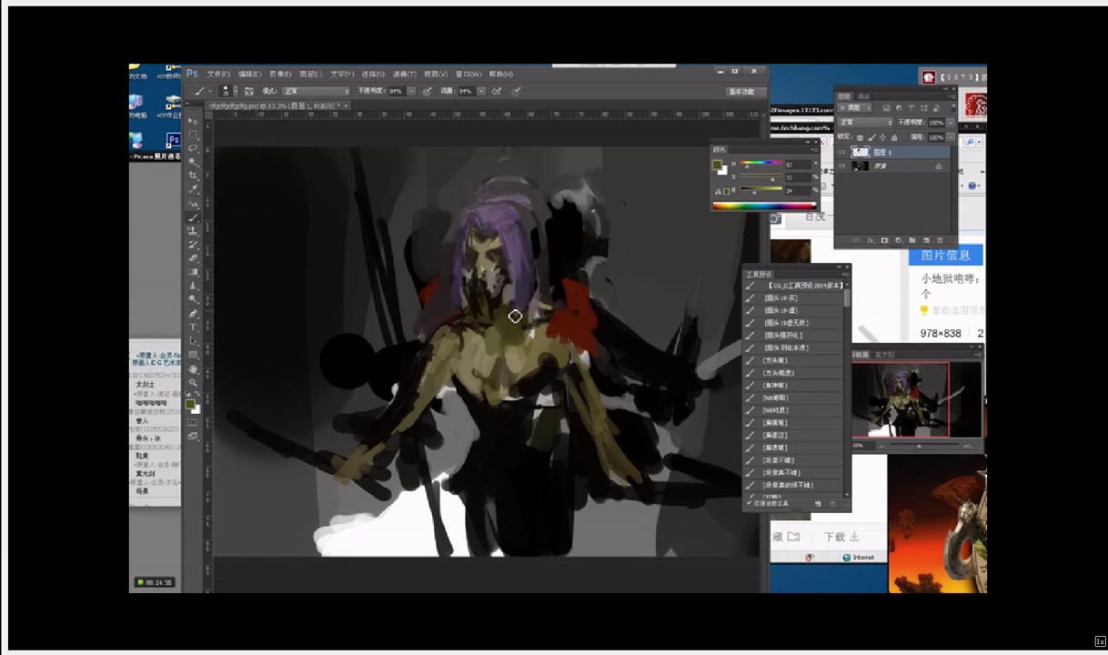
mouse_move(502, 265)
left_mouse_down()
mouse_move(470, 261)
mouse_move(493, 305)
mouse_move(480, 289)
mouse_move(492, 295)
mouse_move(484, 258)
left_mouse_up()
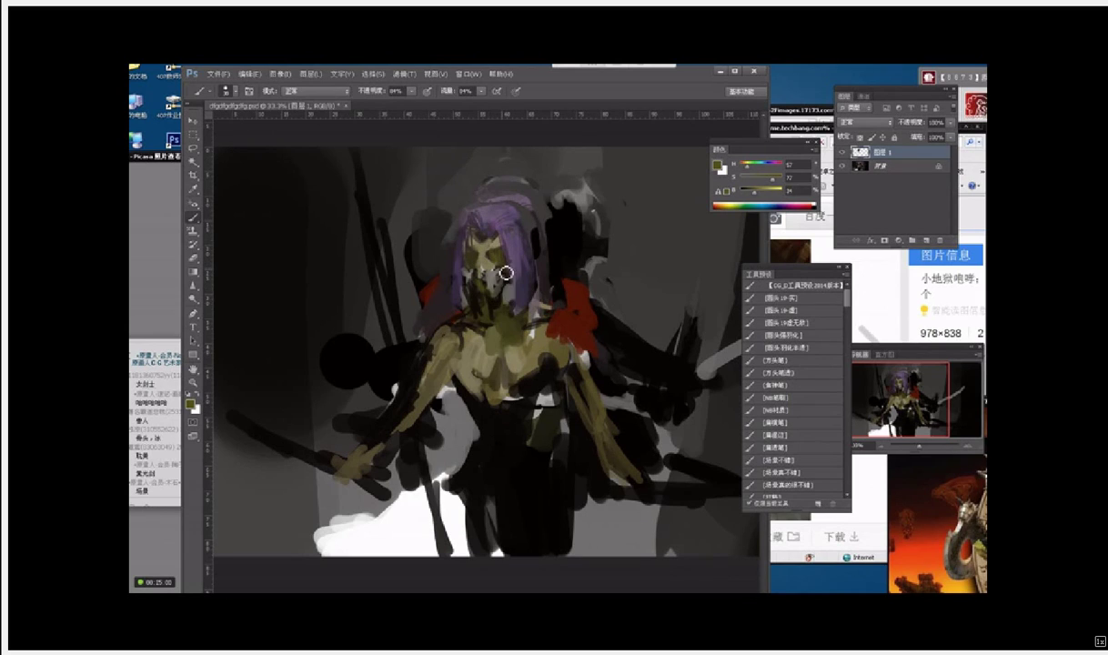
Step: Paint the neck base and the abdomen below the chest with a dark yellow-green (H 66, S 99, B 22)
left_click(719, 167)
left_click_drag(565, 379, 564, 375)
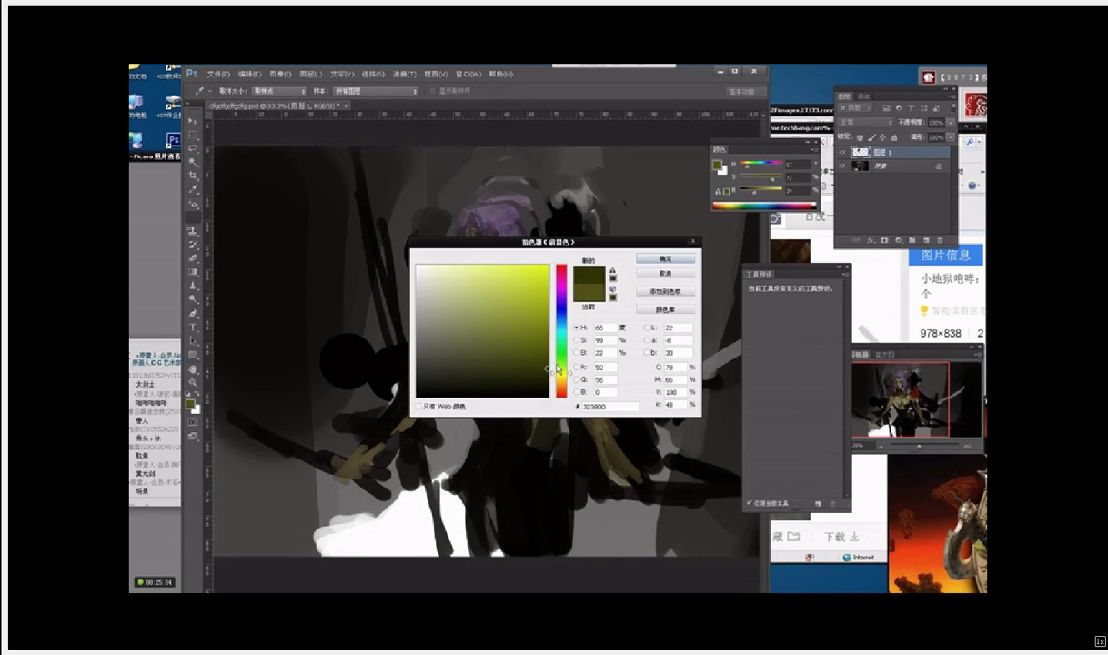
key("Return")
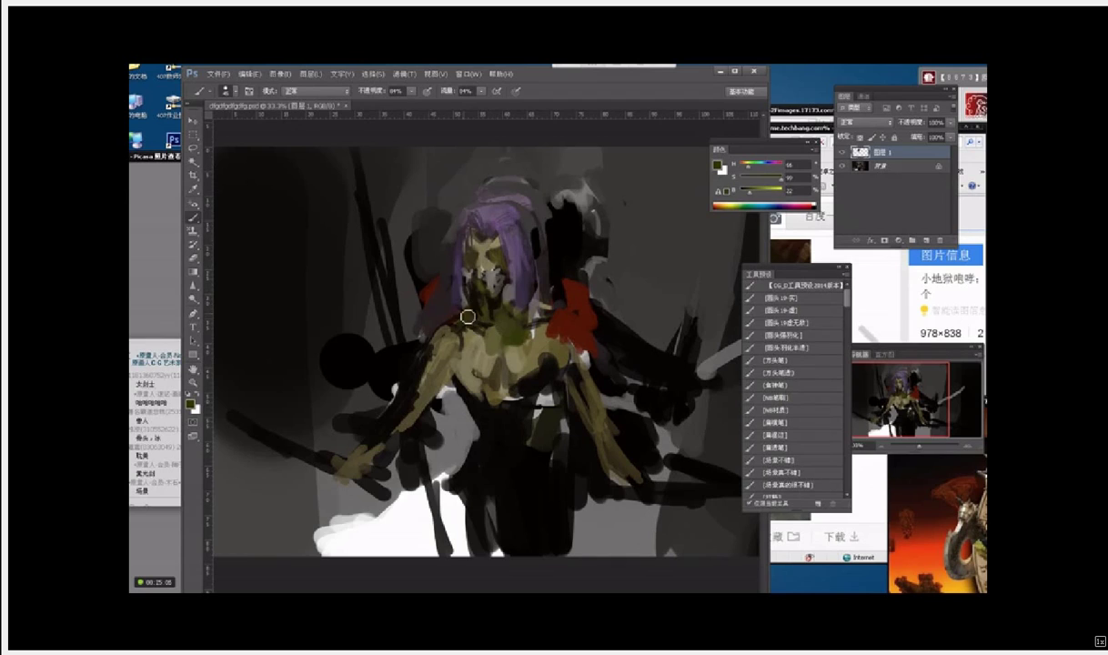
left_click_drag(467, 316, 479, 335)
mouse_move(543, 366)
left_mouse_down()
mouse_move(551, 398)
mouse_move(546, 383)
mouse_move(504, 389)
mouse_move(521, 395)
mouse_move(511, 396)
mouse_move(515, 420)
mouse_move(486, 427)
mouse_move(468, 388)
mouse_move(495, 387)
mouse_move(508, 412)
mouse_move(538, 421)
mouse_move(525, 403)
mouse_move(496, 420)
mouse_move(544, 443)
mouse_move(517, 402)
left_mouse_up()
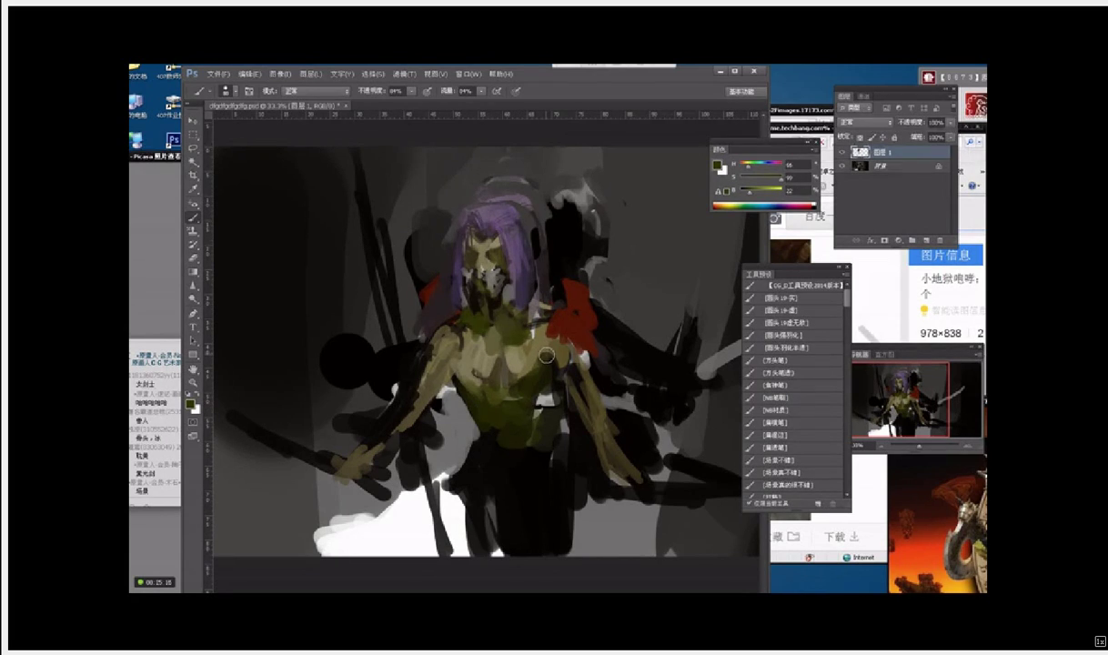
Step: Mix a dark red and shade the underside of the chest with it and sampled dark tones
key("i")
left_click(543, 304)
key("b")
left_click(564, 393, "alt")
left_click(718, 166)
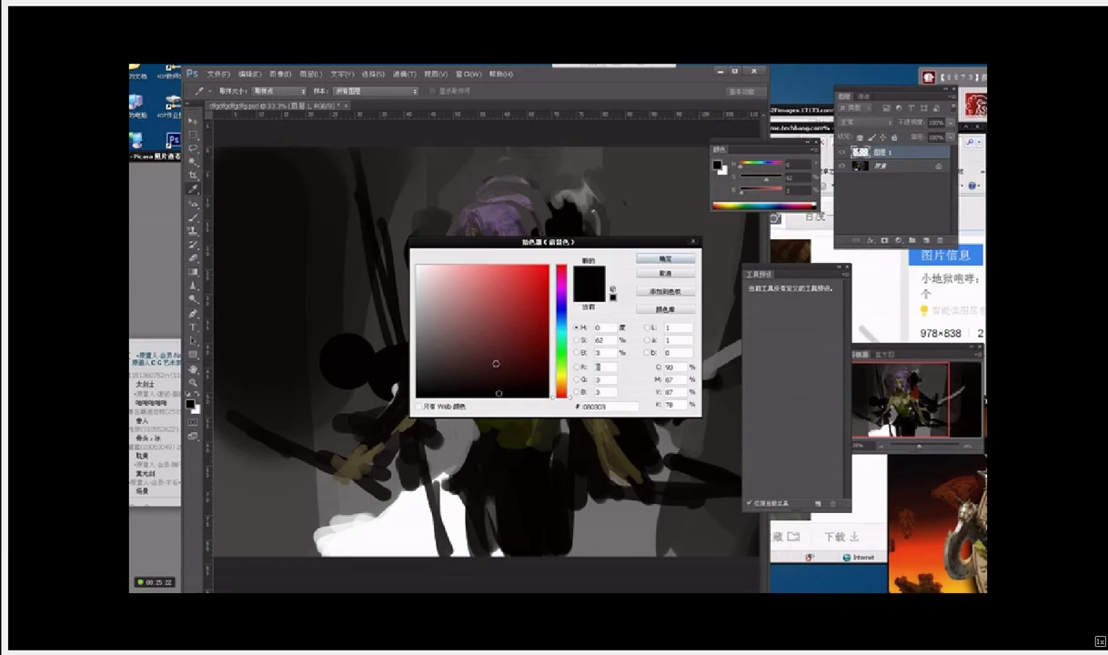
left_click(496, 363)
key("Return")
key("b")
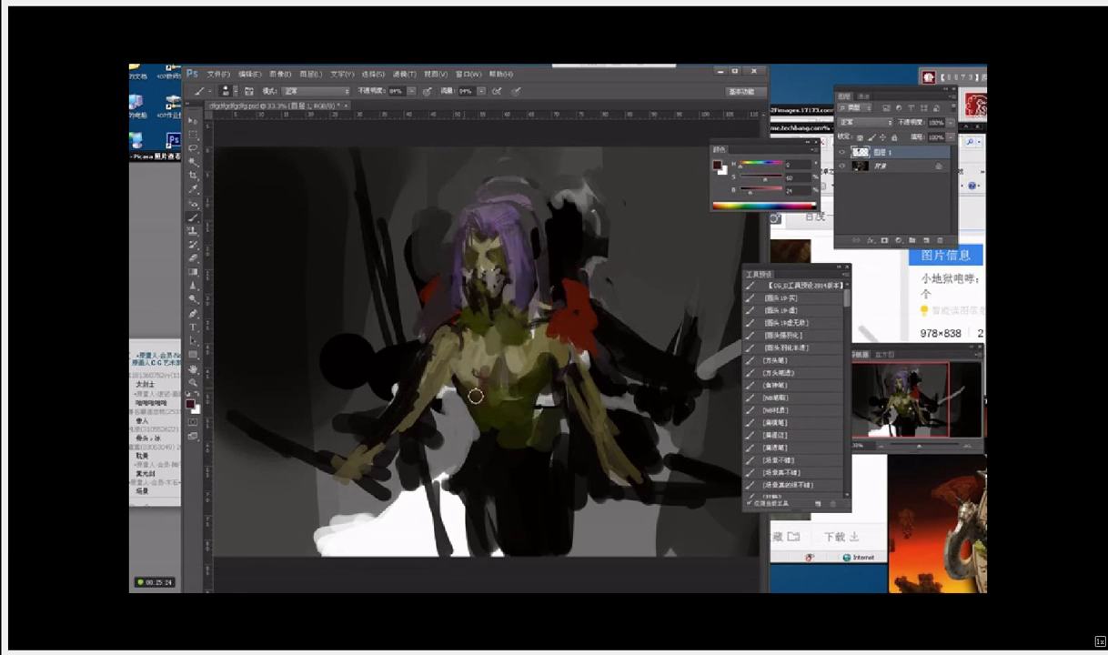
left_click(473, 393, "alt")
mouse_move(464, 386)
left_mouse_down()
mouse_move(482, 410)
mouse_move(459, 373)
mouse_move(484, 404)
mouse_move(474, 409)
mouse_move(455, 385)
mouse_move(475, 414)
mouse_move(498, 403)
mouse_move(478, 402)
mouse_move(533, 402)
mouse_move(503, 391)
mouse_move(531, 398)
mouse_move(538, 378)
mouse_move(538, 392)
mouse_move(550, 393)
mouse_move(485, 353)
mouse_move(466, 376)
mouse_move(491, 364)
mouse_move(499, 417)
left_mouse_up()
Step: Model the breastbone, upper chest and shoulder with sampled light olive skin tones
left_click(481, 299, "alt")
left_click(453, 290, "alt")
left_click(534, 373, "alt")
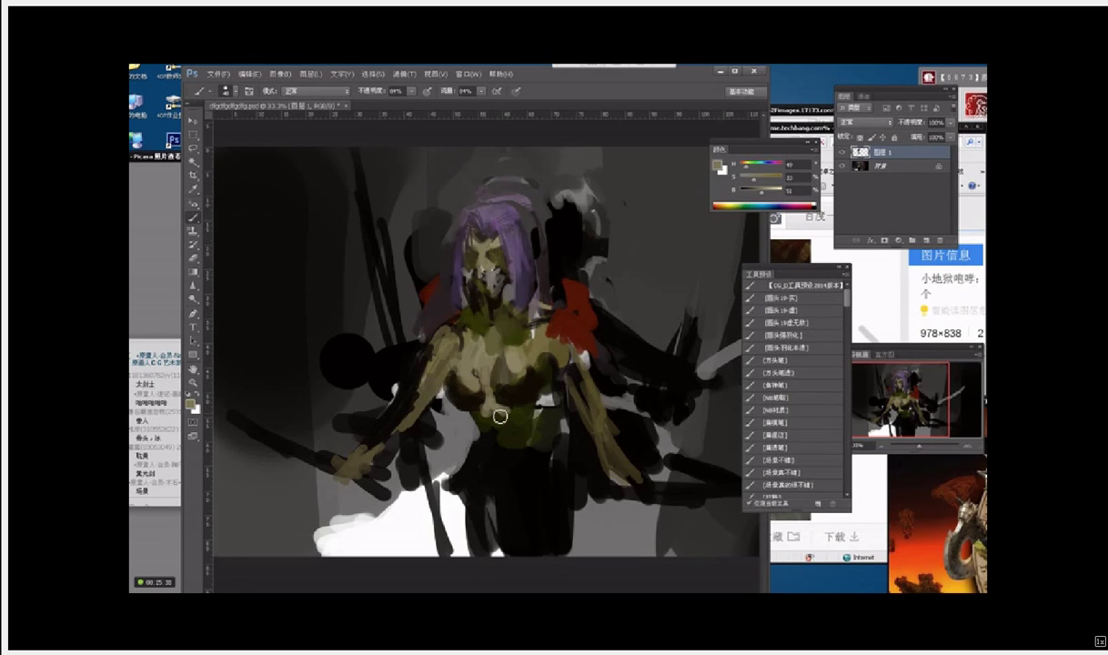
left_click(486, 342, "alt")
mouse_move(490, 338)
left_mouse_down()
mouse_move(484, 356)
mouse_move(456, 346)
left_mouse_up()
left_click(472, 351, "alt")
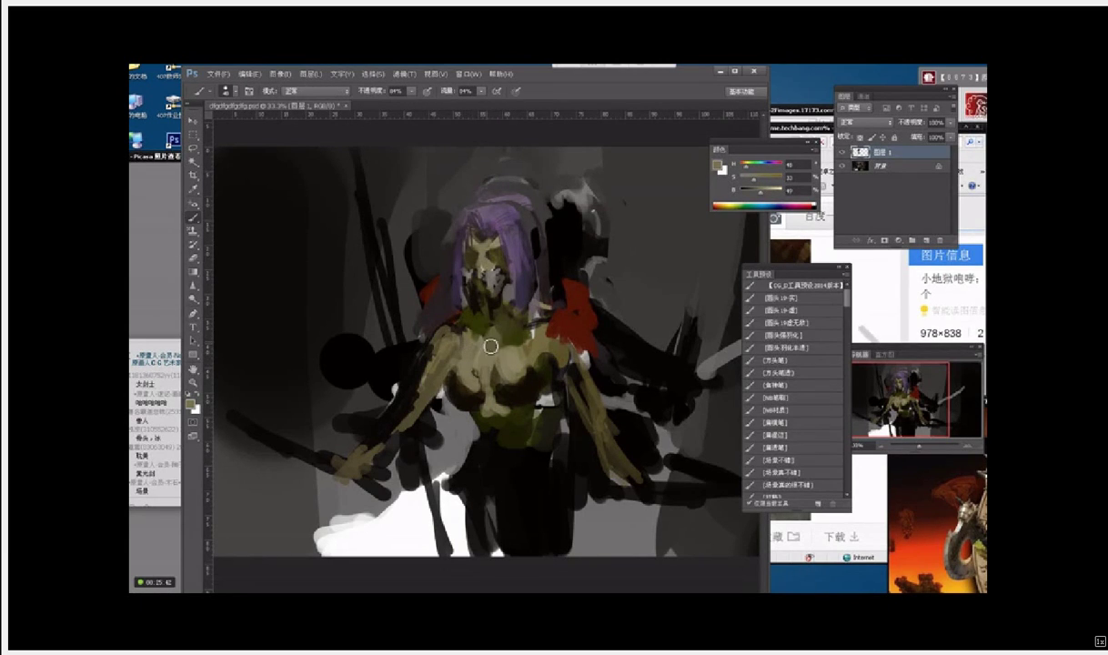
Step: Repaint the shoulder and arm beside the large red shoulder piece as a continuous shape with sampled skin tones
left_click(546, 348, "alt")
mouse_move(550, 344)
left_mouse_down()
mouse_move(597, 413)
mouse_move(577, 388)
mouse_move(583, 403)
mouse_move(618, 423)
mouse_move(634, 495)
left_mouse_up()
left_click(582, 414, "alt")
mouse_move(582, 414)
left_mouse_down()
mouse_move(617, 498)
mouse_move(612, 406)
mouse_move(629, 451)
mouse_move(585, 371)
left_mouse_up()
left_click(585, 372, "alt")
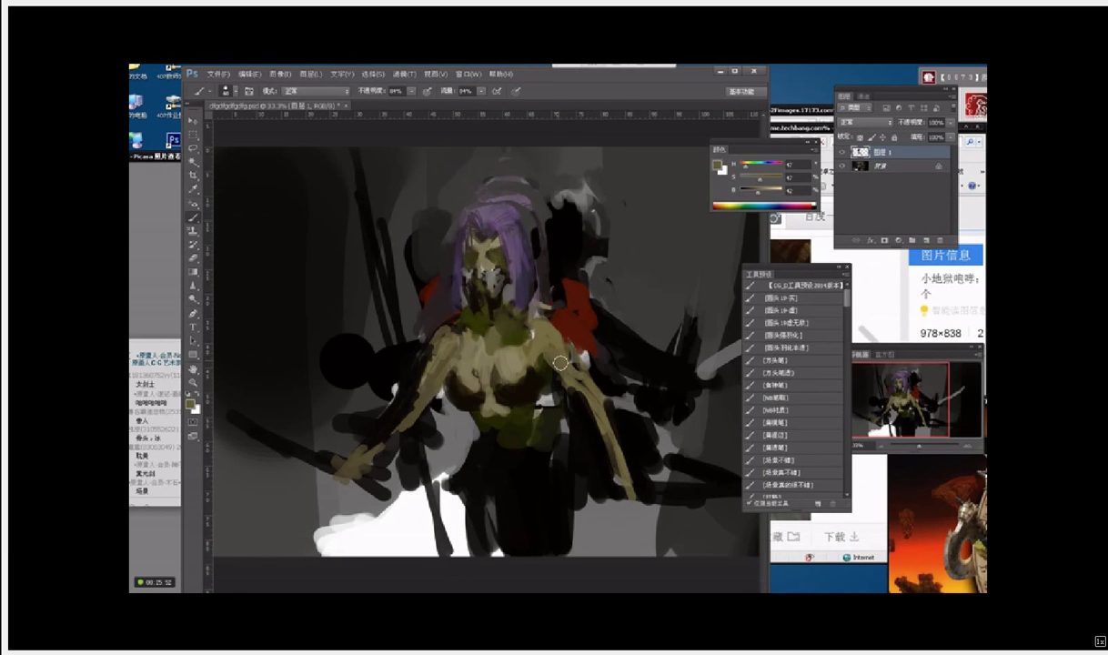
left_click_drag(552, 307, 564, 321)
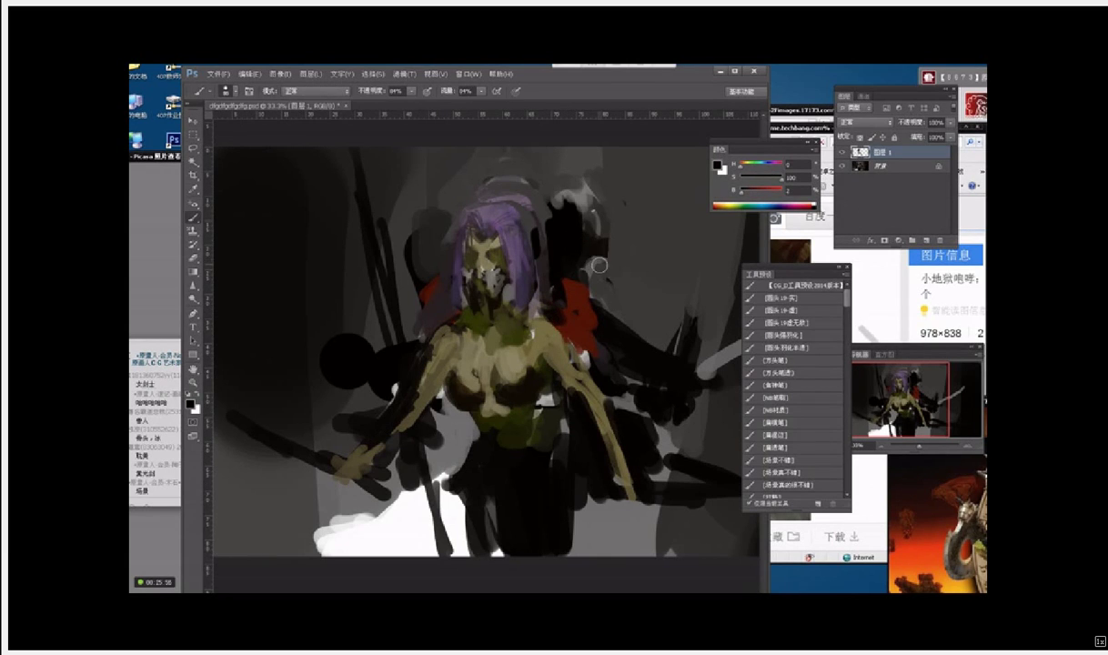
Step: Block in a large dark purple-grey shape behind the head, above the red shoulder piece
mouse_move(575, 244)
left_mouse_down()
mouse_move(620, 235)
mouse_move(598, 228)
mouse_move(602, 244)
mouse_move(614, 244)
mouse_move(540, 248)
mouse_move(595, 243)
mouse_move(608, 226)
mouse_move(588, 232)
mouse_move(566, 289)
mouse_move(597, 265)
mouse_move(596, 306)
mouse_move(607, 281)
mouse_move(599, 225)
mouse_move(616, 249)
mouse_move(613, 310)
left_mouse_up()
left_click(541, 249, "alt")
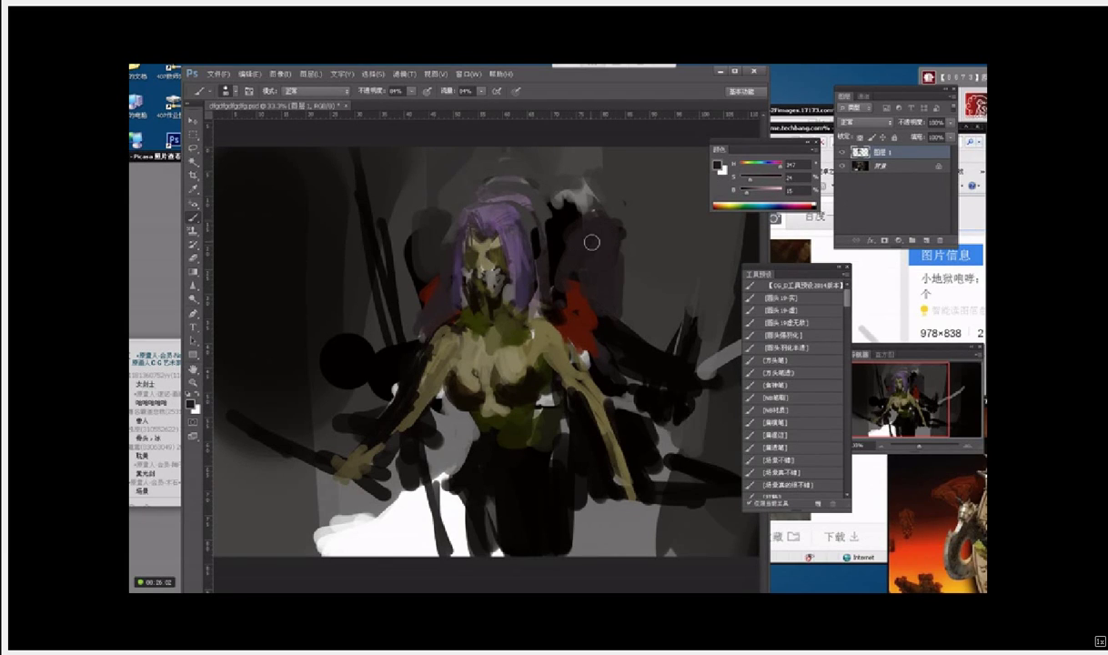
left_click(524, 198, "alt")
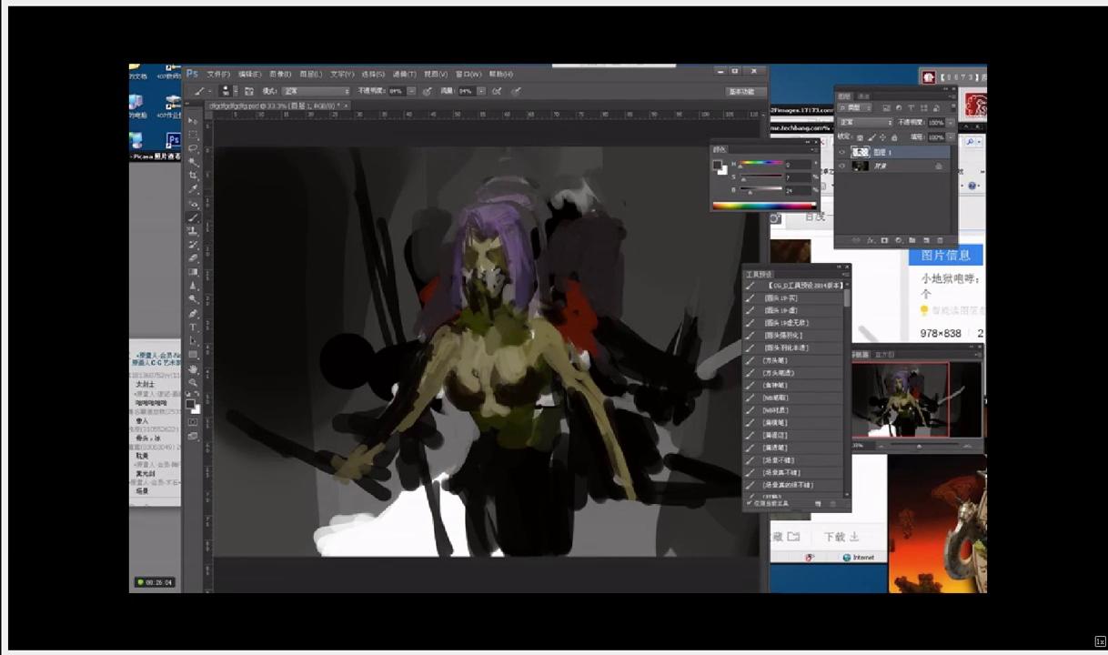
Step: Add sampled purple strokes to the hair and outline its outer edges with sampled black
left_click(511, 219, "alt")
left_click_drag(510, 211, 523, 225)
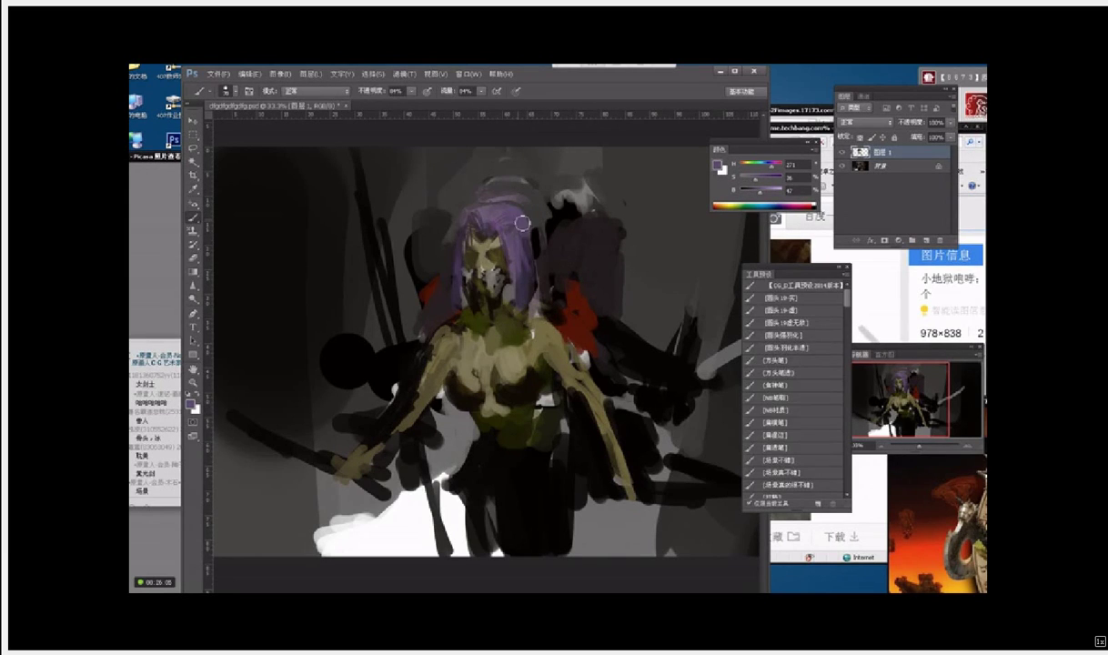
left_click(535, 233, "alt")
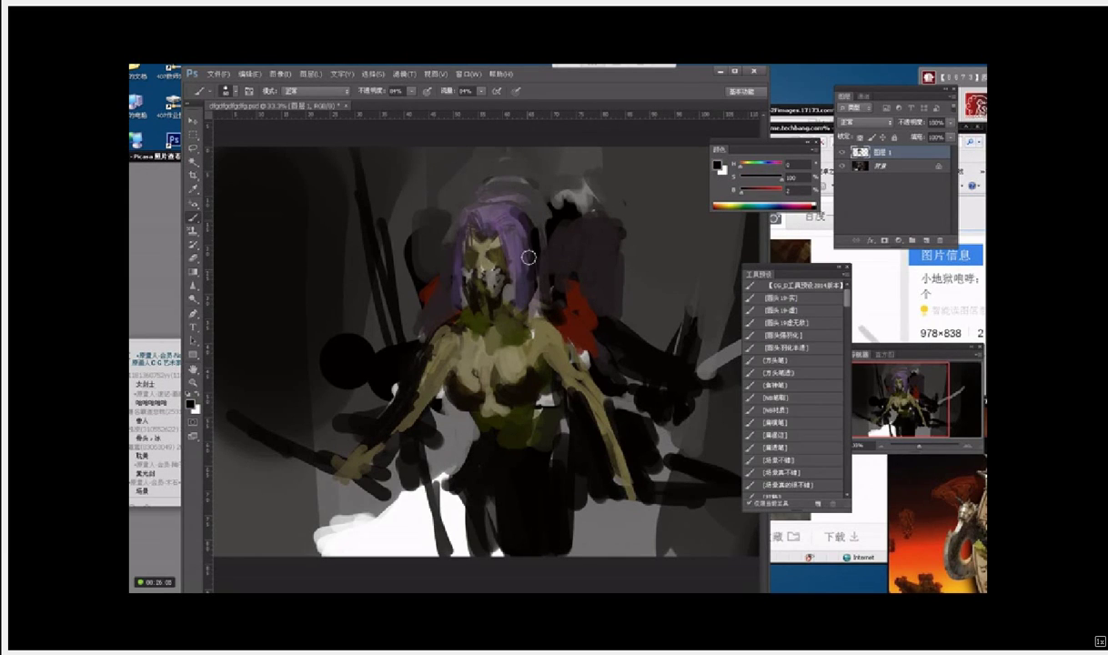
mouse_move(483, 218)
left_mouse_down()
mouse_move(462, 244)
mouse_move(460, 279)
left_mouse_up()
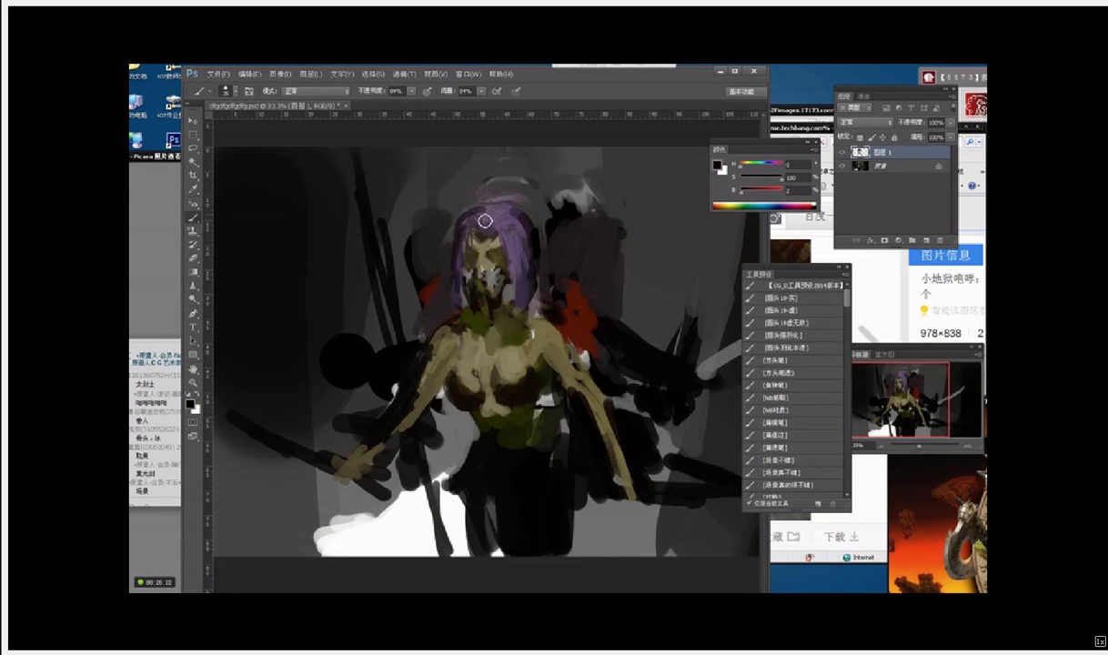
Step: Paint a small dark hair tie with a grey highlight on the crown and build a purple topknot above it
left_click(448, 217, "alt")
left_click(491, 201, "alt")
left_click_drag(499, 193, 501, 207)
left_click(509, 211, "alt")
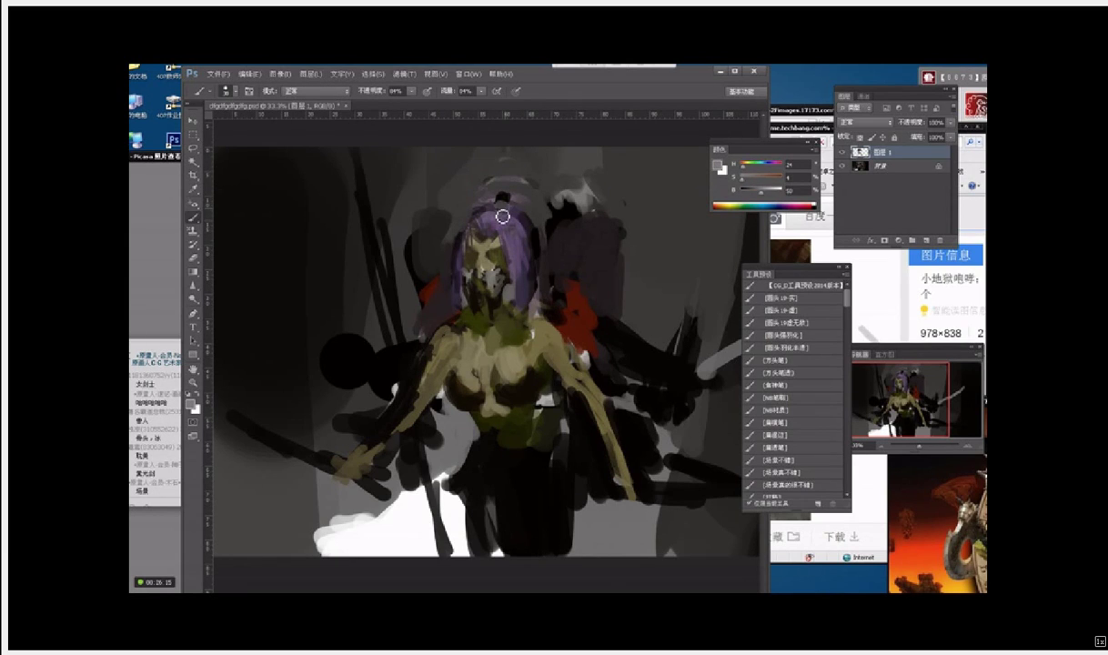
left_click(501, 216, "alt")
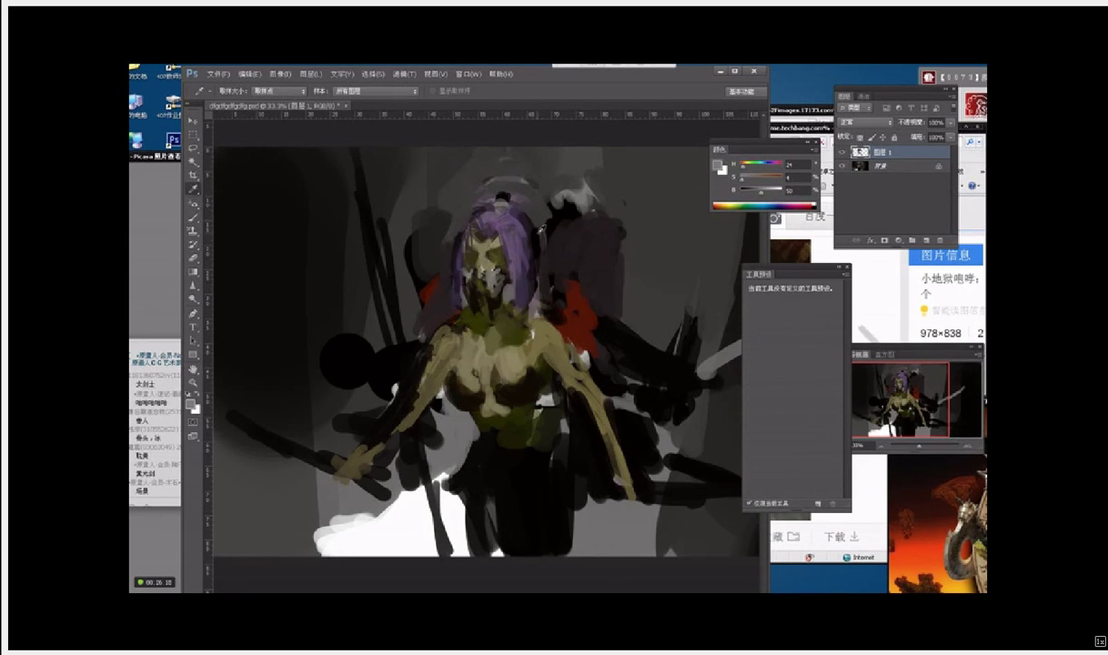
left_click(508, 207, "alt")
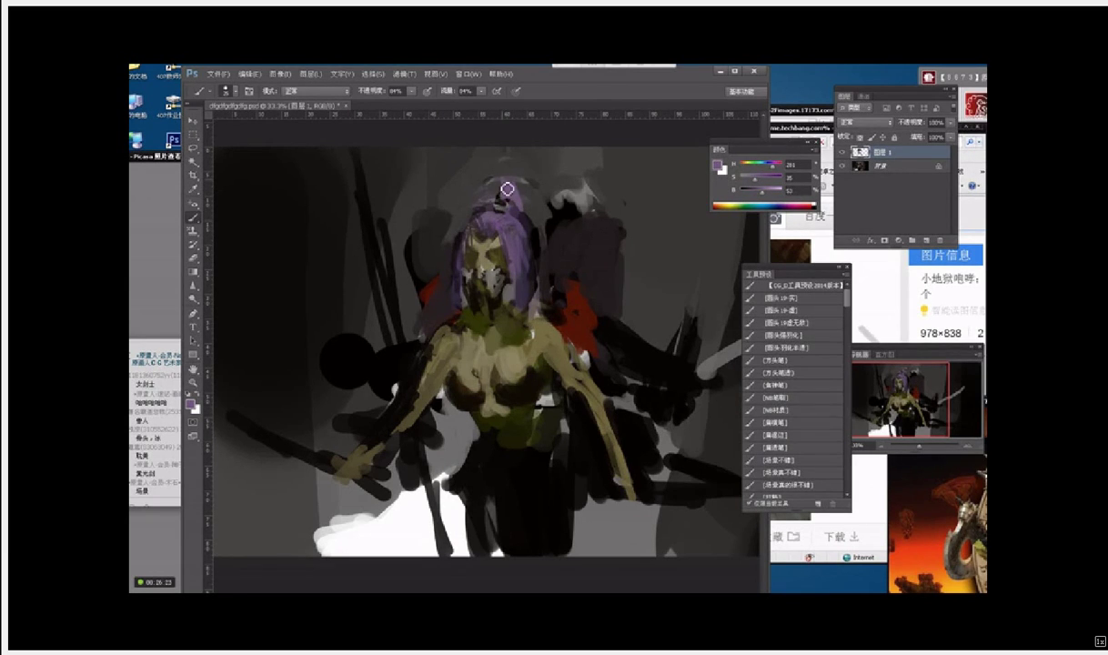
Step: Extend the topknot into a purple ponytail sweeping outward and trim its edges with sampled background tones
mouse_move(513, 191)
left_mouse_down()
mouse_move(577, 189)
mouse_move(499, 180)
mouse_move(567, 194)
mouse_move(518, 203)
mouse_move(577, 186)
mouse_move(542, 205)
mouse_move(585, 183)
mouse_move(541, 195)
mouse_move(482, 173)
left_mouse_up()
left_click(536, 205, "alt")
left_click(576, 191, "alt")
left_click(556, 170, "alt")
key("bracketright")
Step: Paint over the dark patch beside the head, above the smaller red shoulder piece, with sampled background grey
left_click(423, 216, "alt")
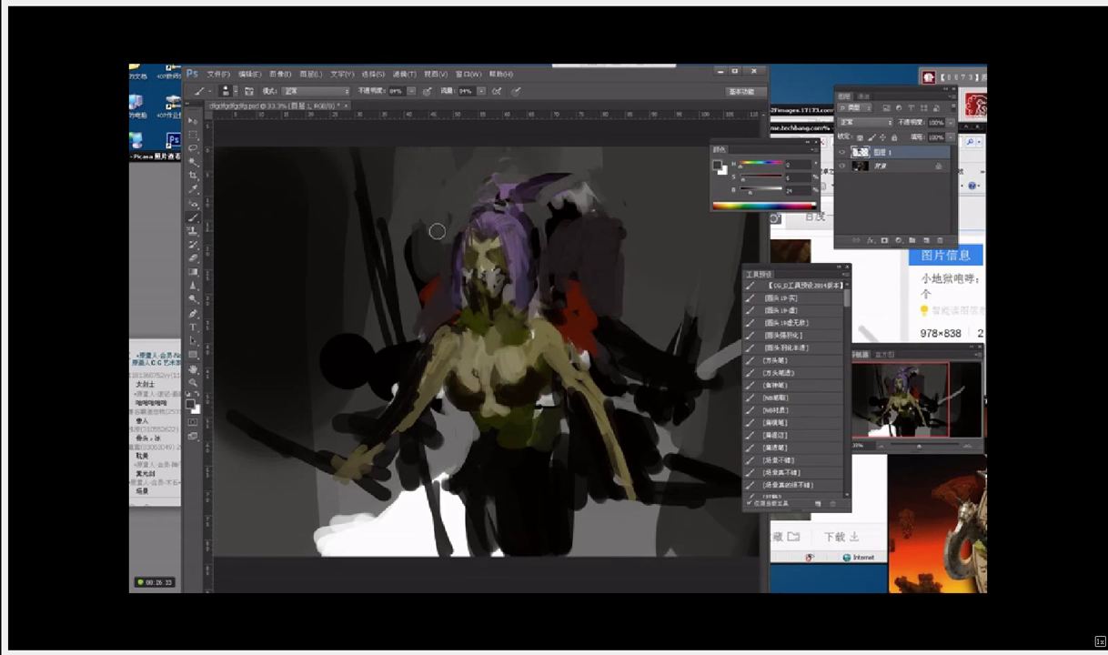
key("i")
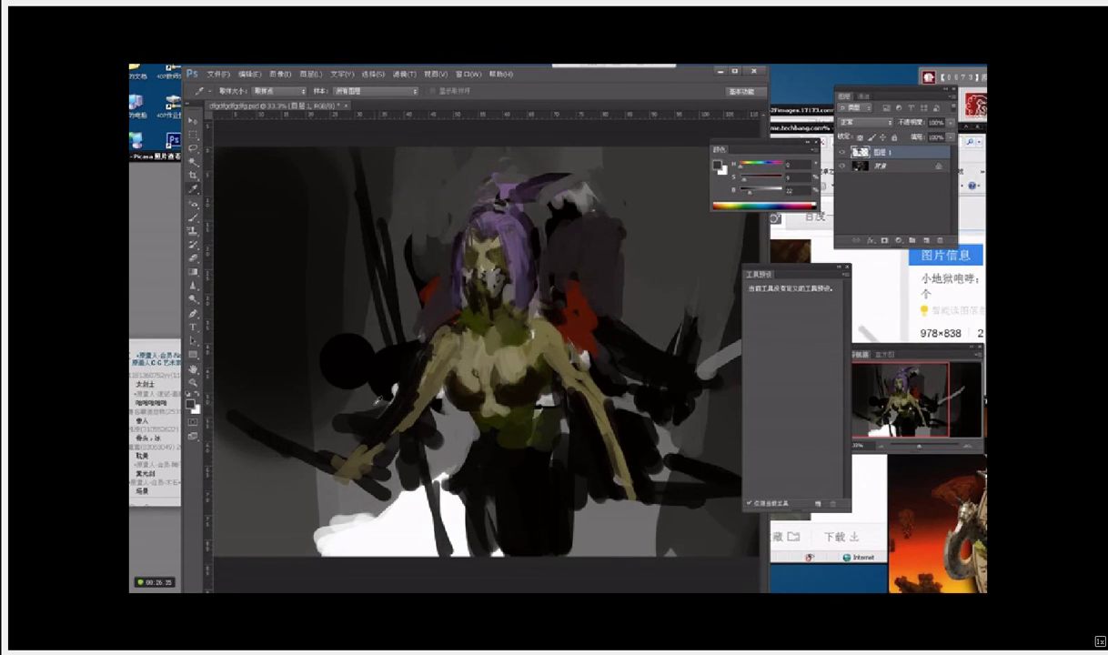
key("b")
Step: Refine the chest edge and adjoining upper arm with sampled dark and olive skin tones
left_click(438, 380, "alt")
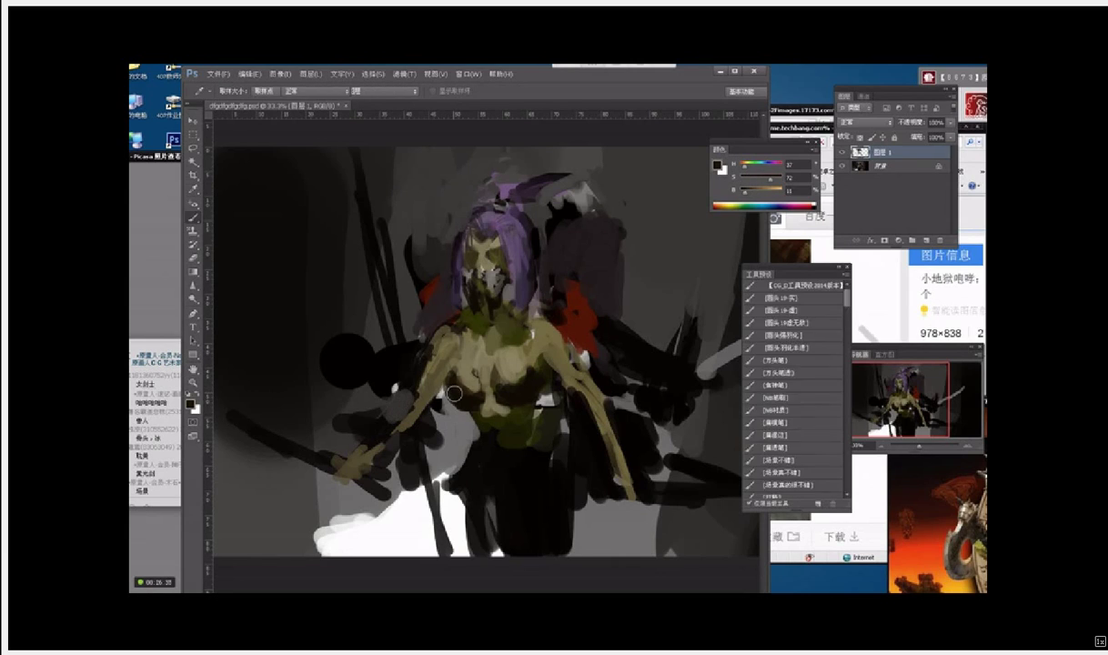
left_click(457, 387, "alt")
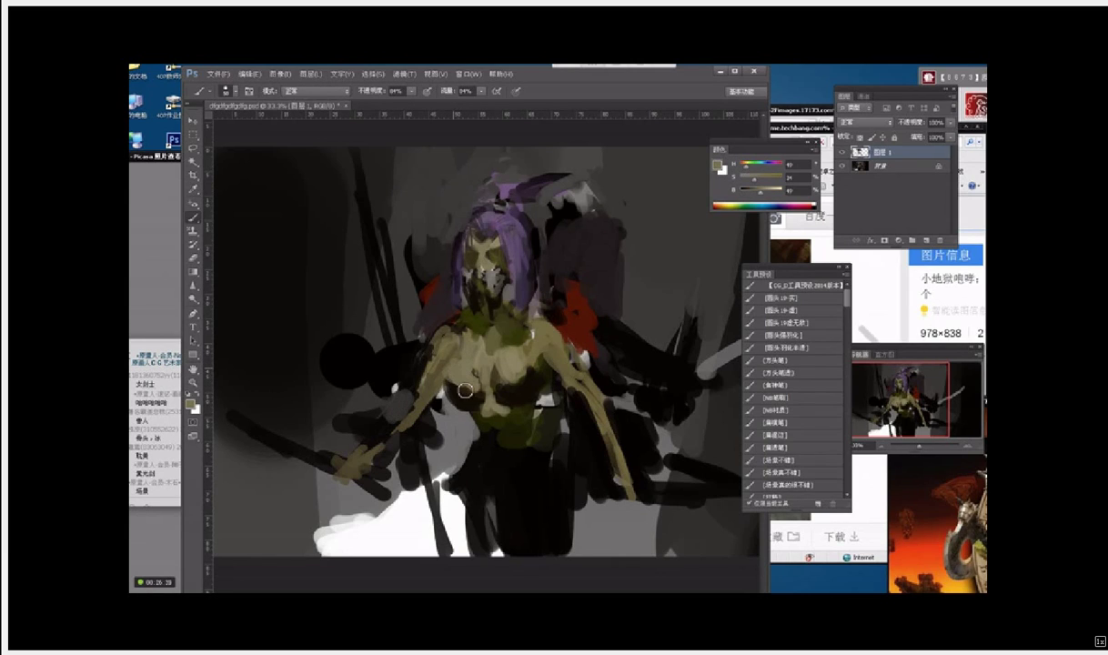
left_click(443, 414, "alt")
left_click_drag(432, 366, 425, 382)
left_click(486, 372, "alt")
mouse_move(458, 355)
left_mouse_down()
mouse_move(454, 339)
mouse_move(436, 339)
mouse_move(448, 338)
mouse_move(422, 369)
left_mouse_up()
Step: Trim the upper part of the larger red shoulder piece with dark tones sampled around the shoulder
left_click(445, 323, "alt")
left_click(514, 321, "alt")
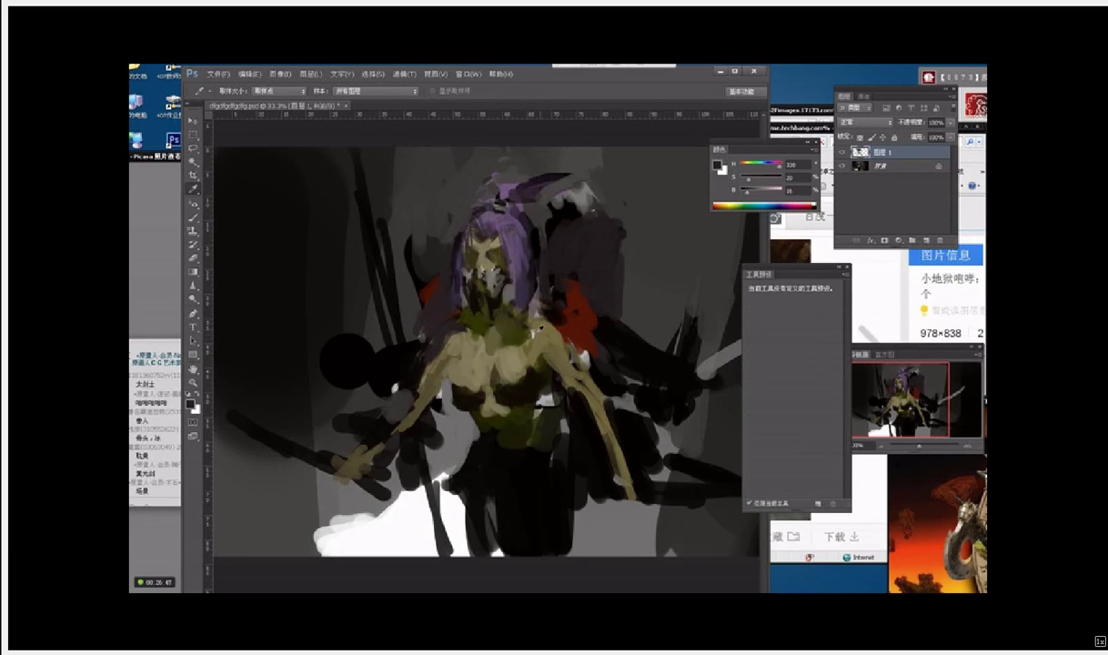
left_click(557, 315, "alt")
left_click_drag(556, 328, 562, 338)
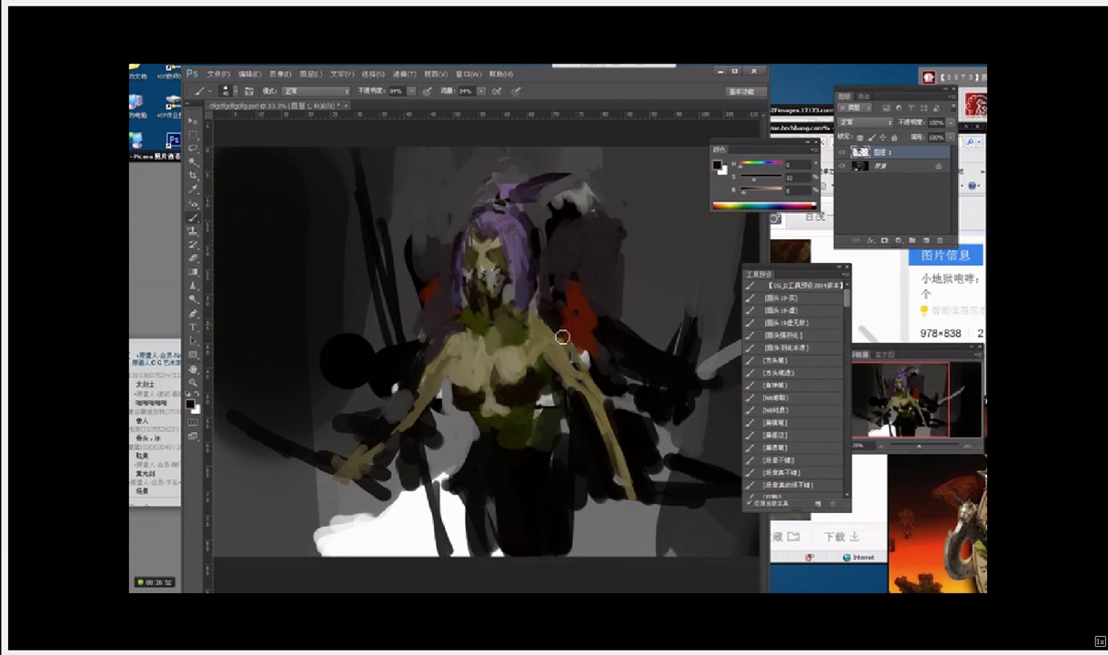
left_click(580, 275, "alt")
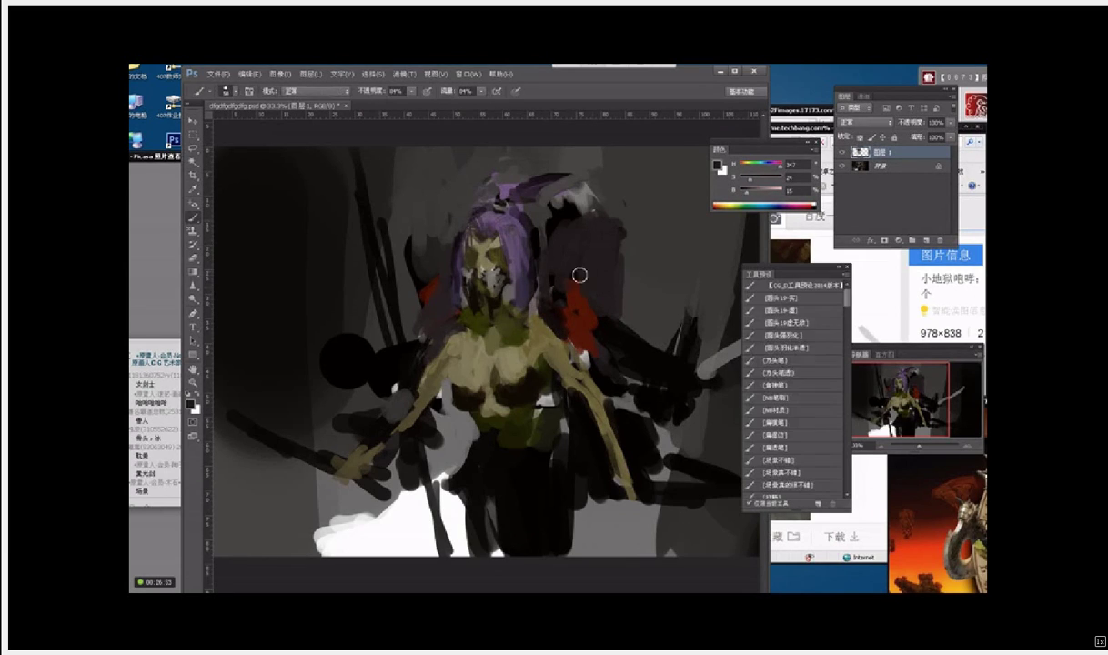
Step: Sample dark red from the larger shoulder piece and paint it onto the opposite shoulder beside the chest
key("alt")
left_click(587, 326)
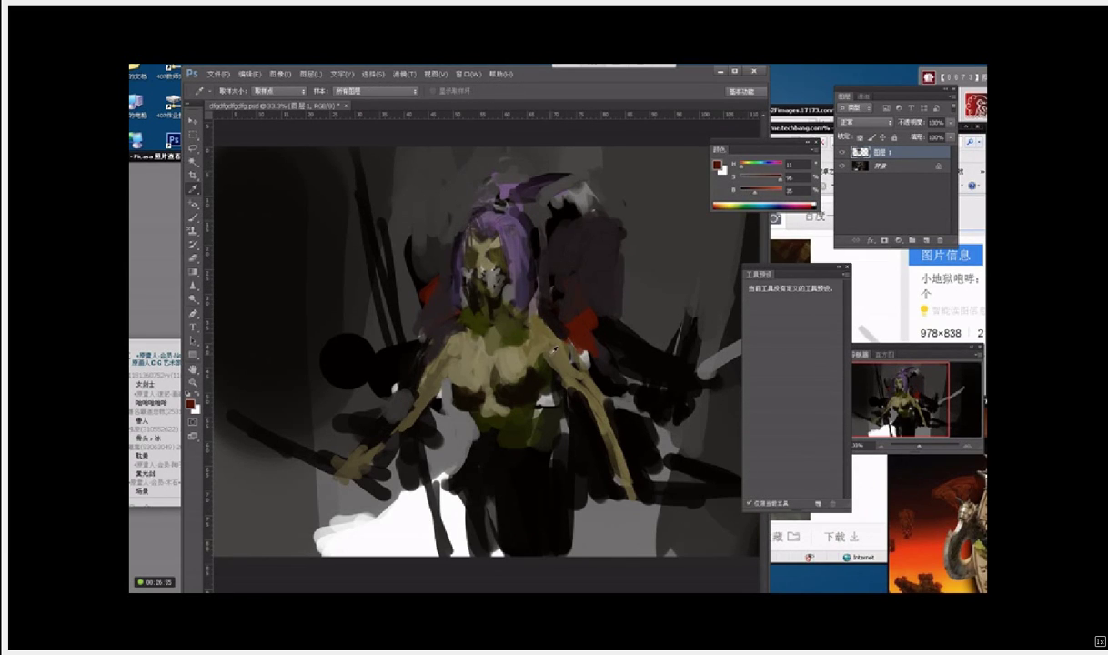
key("b")
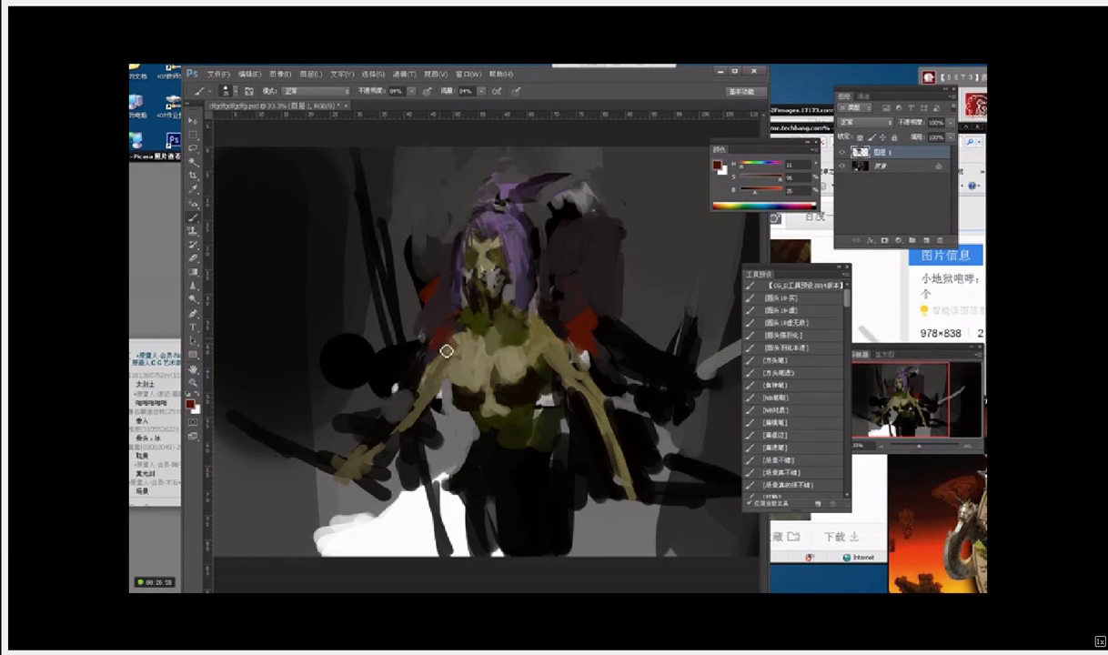
left_click(454, 349, "alt")
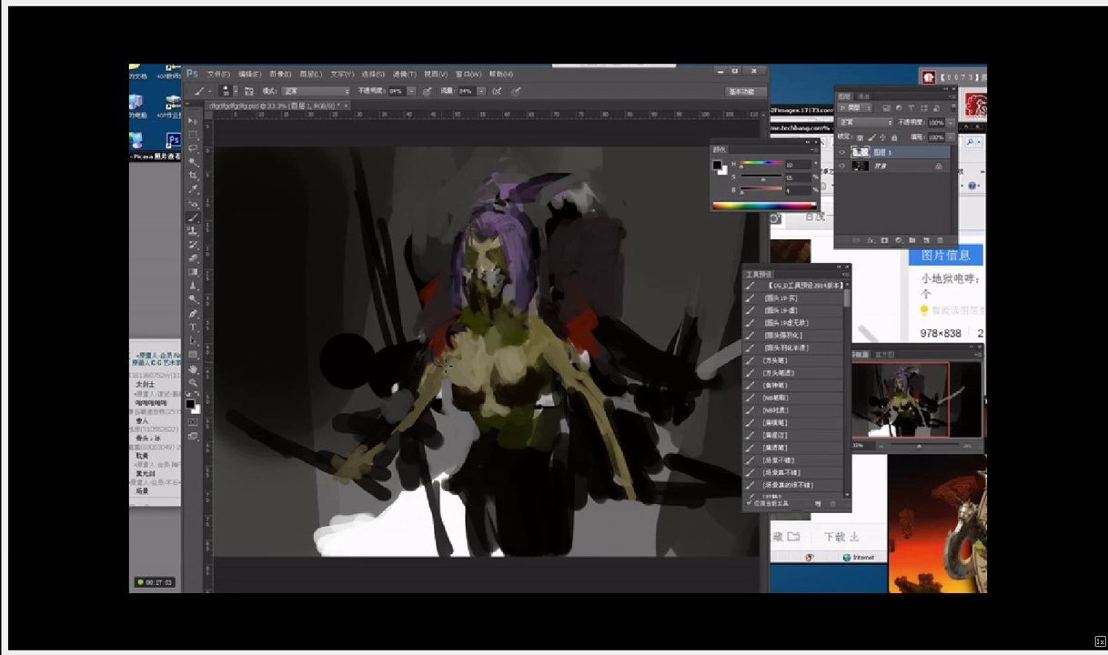
key("alt")
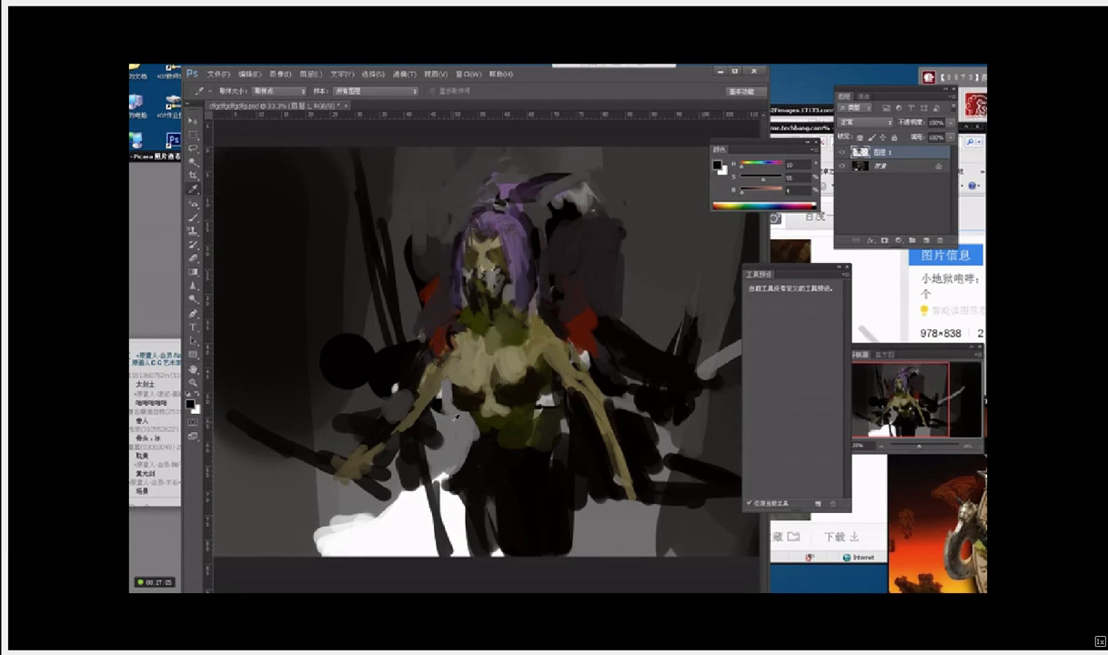
Step: Try a grey highlight on the newly reddened shoulder and rework the spot with sampled dark reds
left_click(435, 329, "alt")
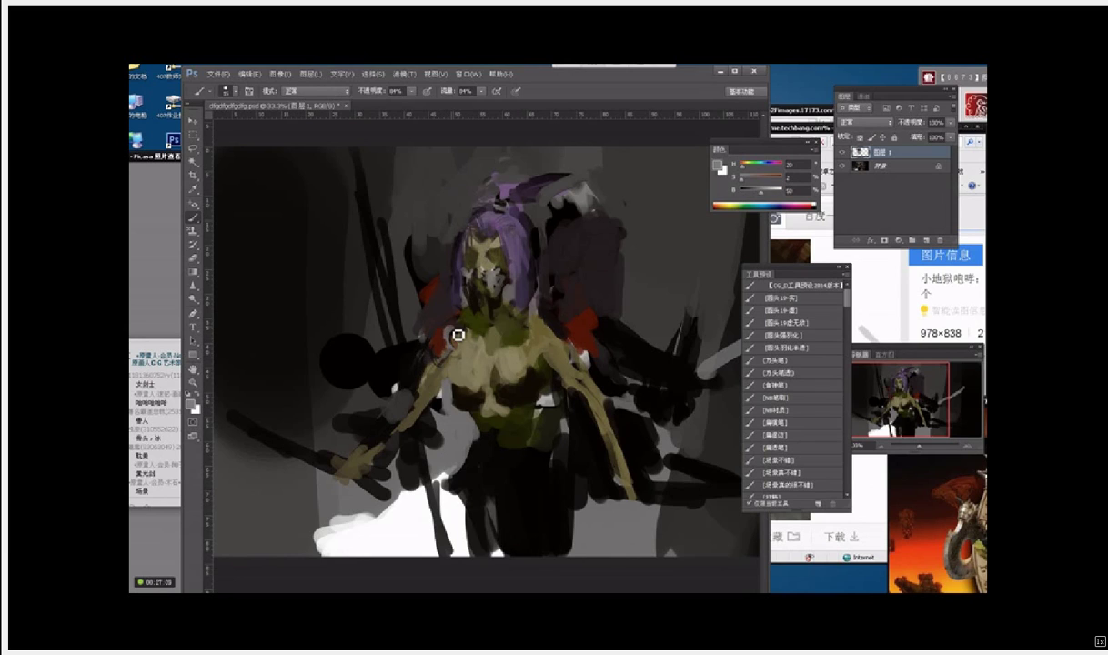
left_click(459, 334, "alt")
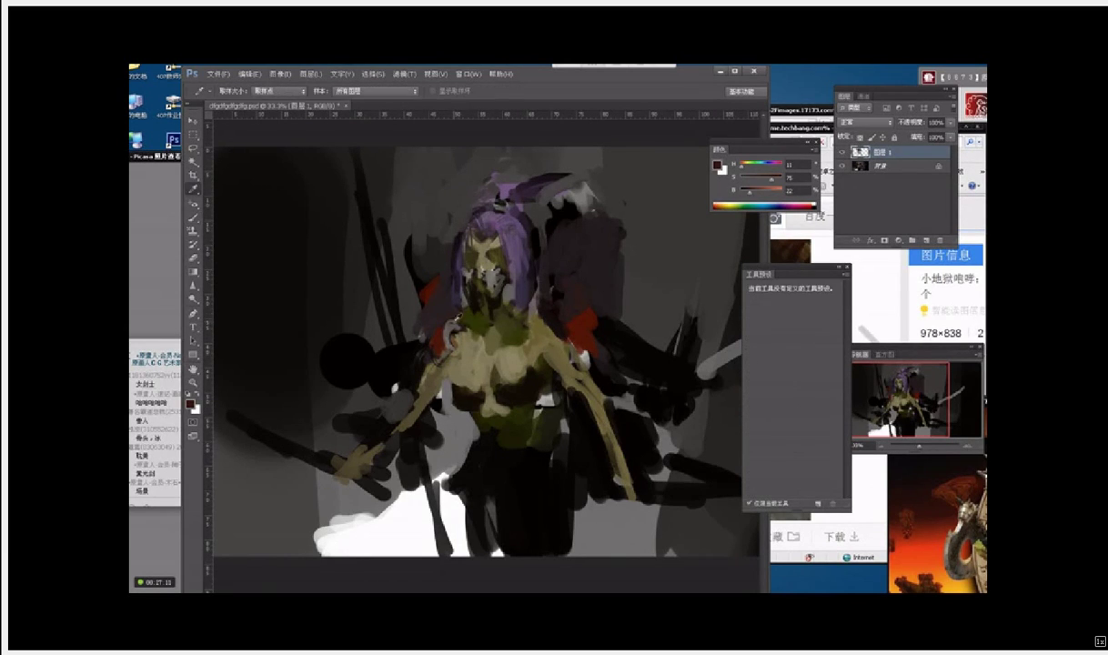
left_click(458, 335, "alt")
left_click(448, 342, "alt")
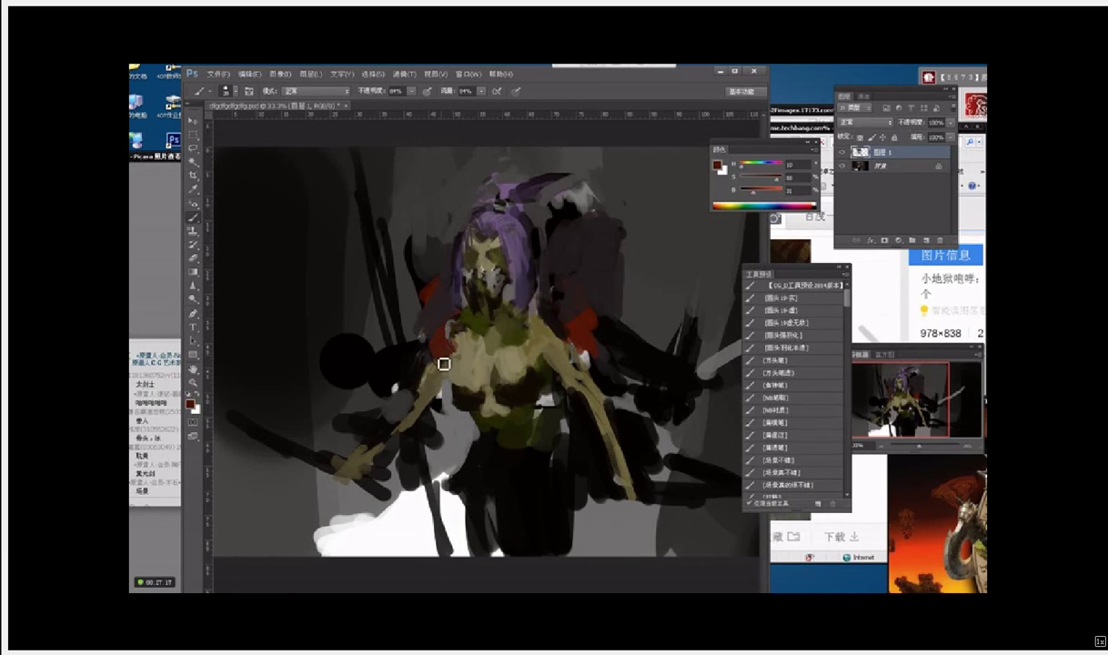
Step: Clean up the boundary between the smaller red shoulder piece and the upper chest with sampled olive tones
key("alt")
left_click(427, 338, "alt")
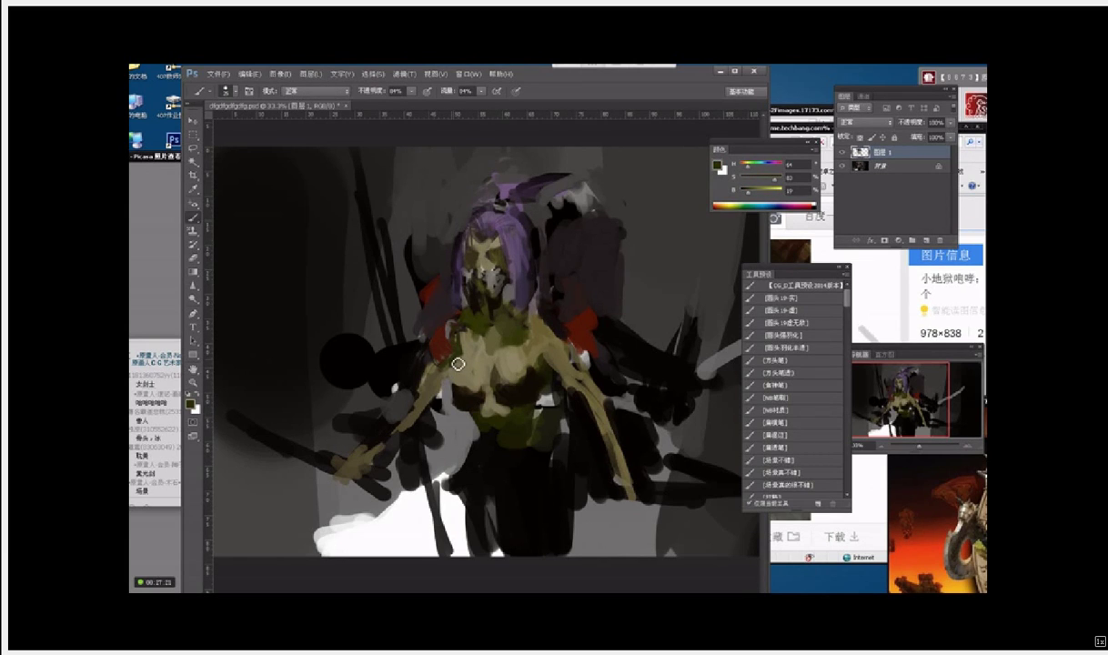
left_click(463, 347, "alt")
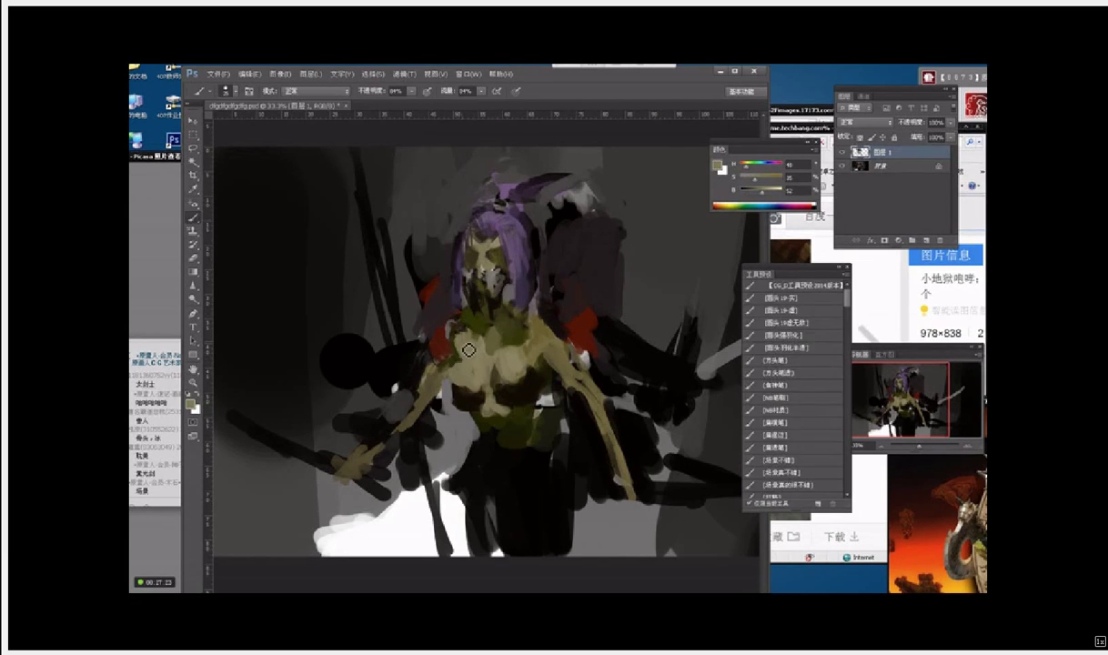
left_click(472, 321, "alt")
Step: Pick a darker red (#3d0e03) and extend the larger shoulder piece over the top of the arm with sampled reds
left_click(583, 324, "alt")
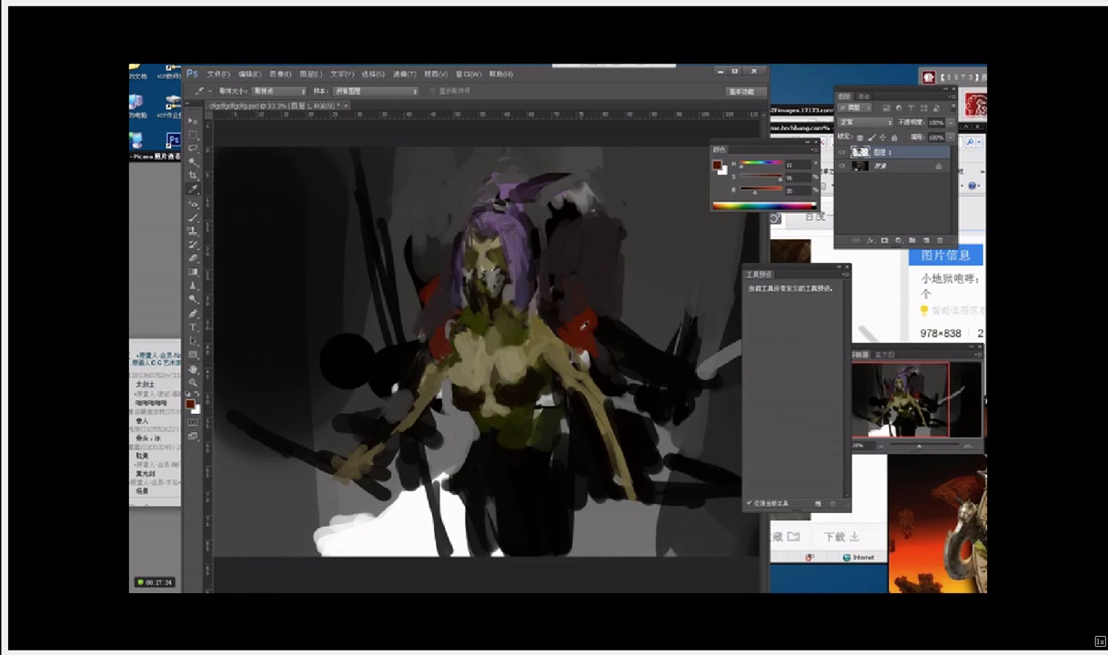
left_click(717, 166)
left_click(541, 366)
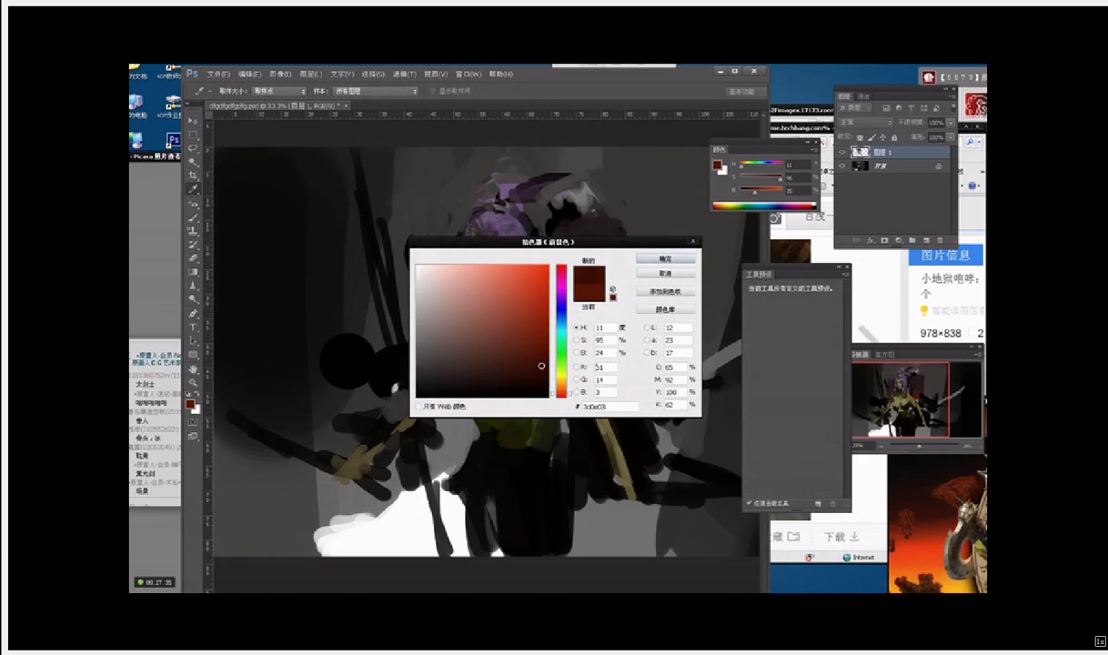
key("Return")
key("b")
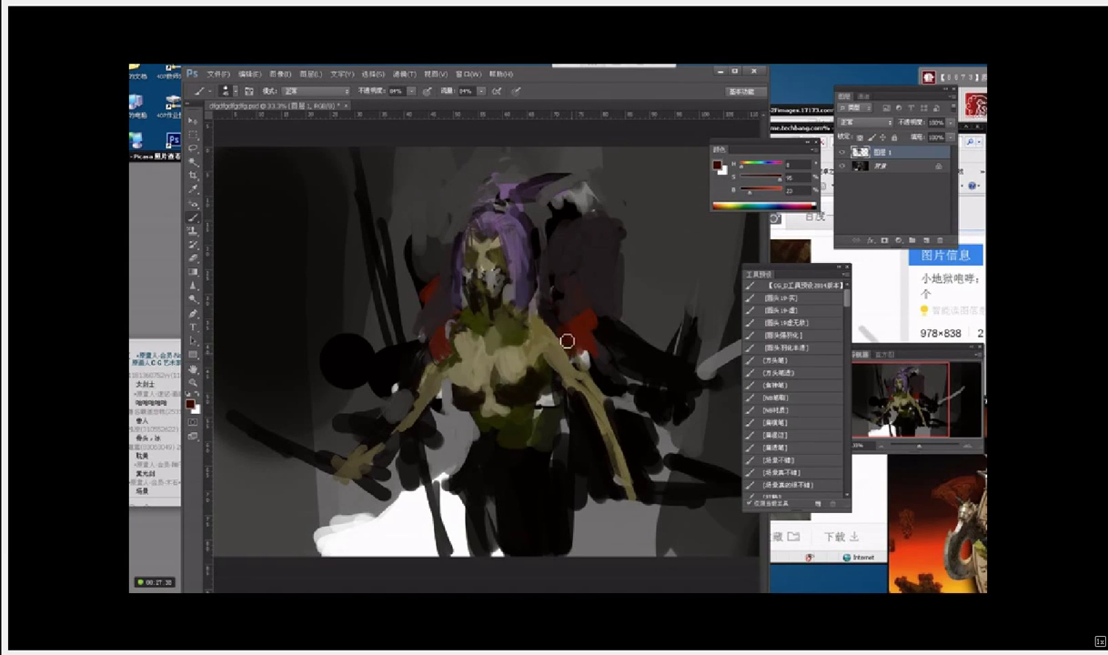
left_click(578, 340, "alt")
mouse_move(578, 336)
left_mouse_down()
mouse_move(562, 330)
mouse_move(559, 351)
mouse_move(548, 341)
mouse_move(557, 354)
mouse_move(547, 340)
mouse_move(561, 336)
left_mouse_up()
left_click(560, 340, "alt")
left_click(567, 342, "alt")
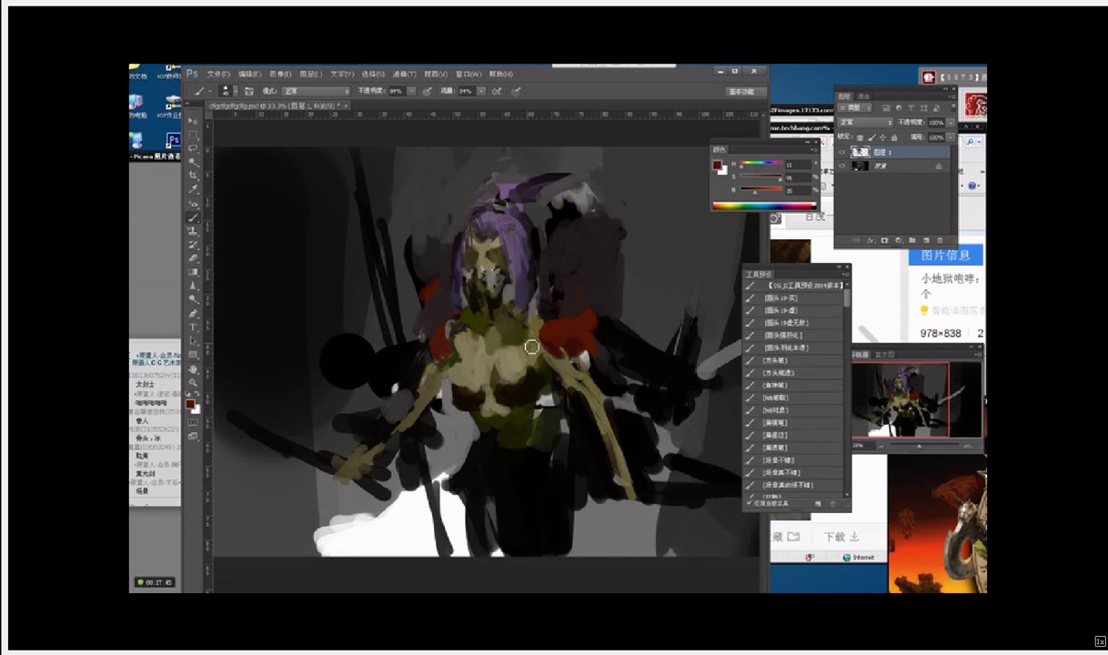
Step: Darken the area above the smaller red shoulder piece and lengthen the purple hair strands on both sides of the face
left_click(432, 309, "alt")
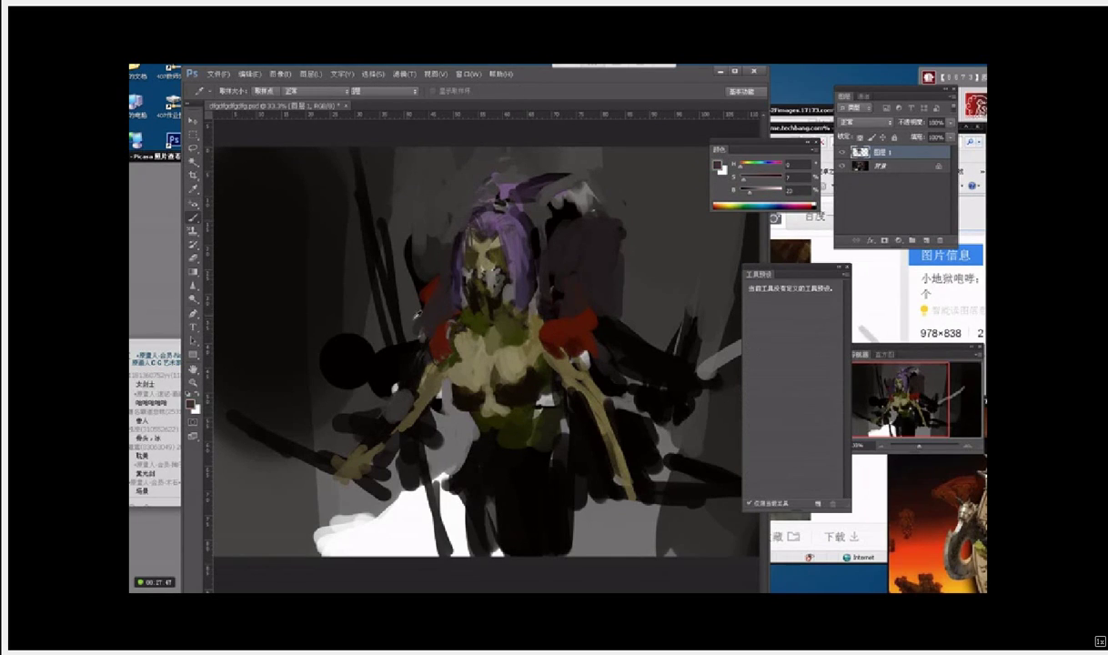
mouse_move(422, 311)
left_mouse_down()
mouse_move(435, 317)
mouse_move(430, 333)
mouse_move(455, 307)
mouse_move(472, 320)
mouse_move(458, 298)
mouse_move(472, 314)
left_mouse_up()
left_click(496, 280, "alt")
left_click(463, 276, "alt")
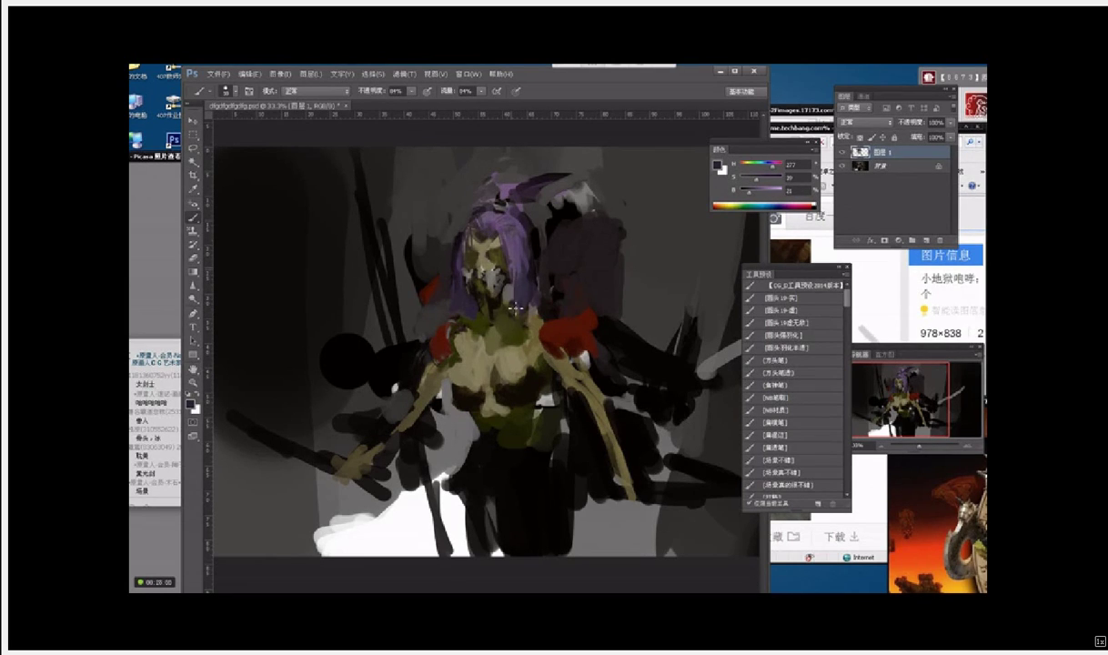
left_click(514, 247, "alt")
left_click(460, 235, "alt")
Step: Rework the forearm below the larger red shoulder piece with sampled olive skin tones
left_click(464, 250, "alt")
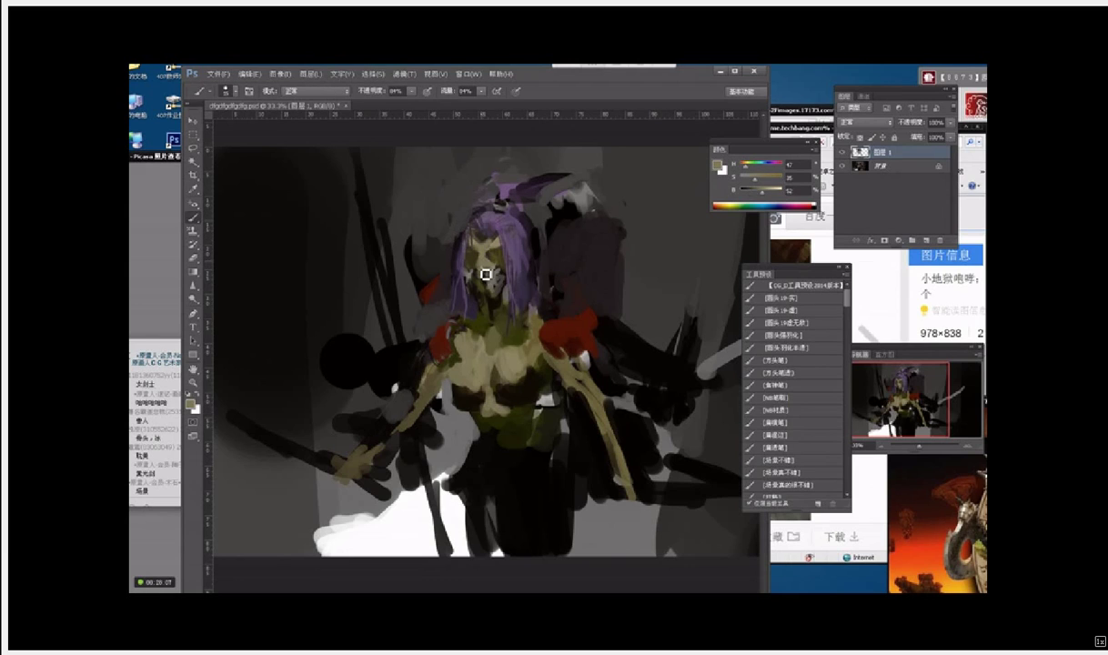
left_click(539, 391, "alt")
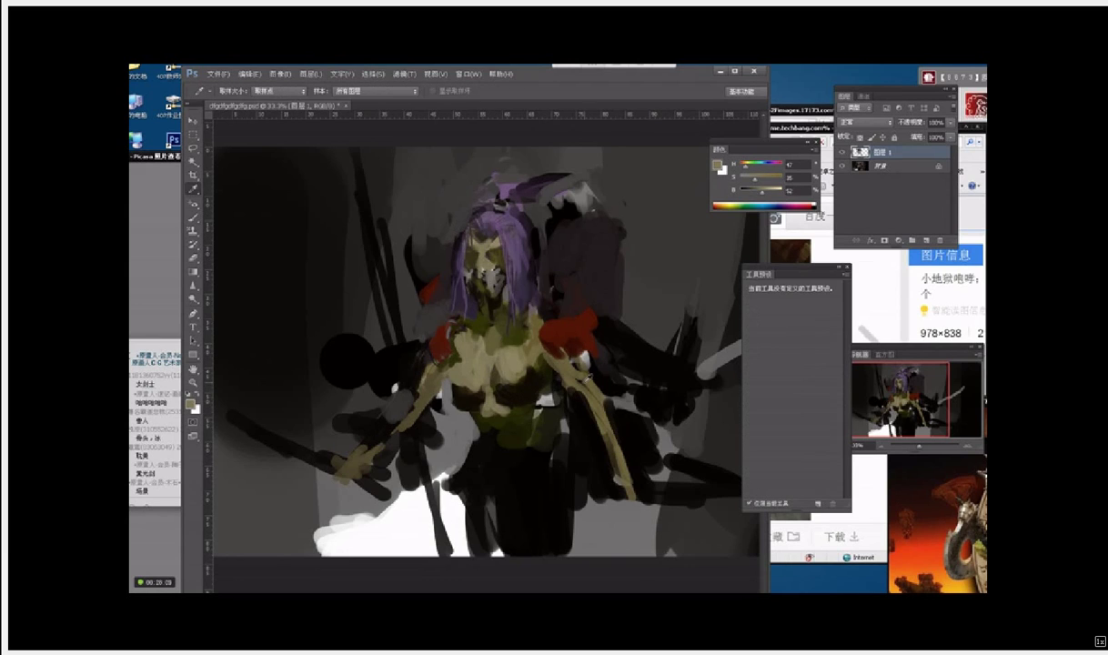
left_click_drag(582, 394, 612, 453)
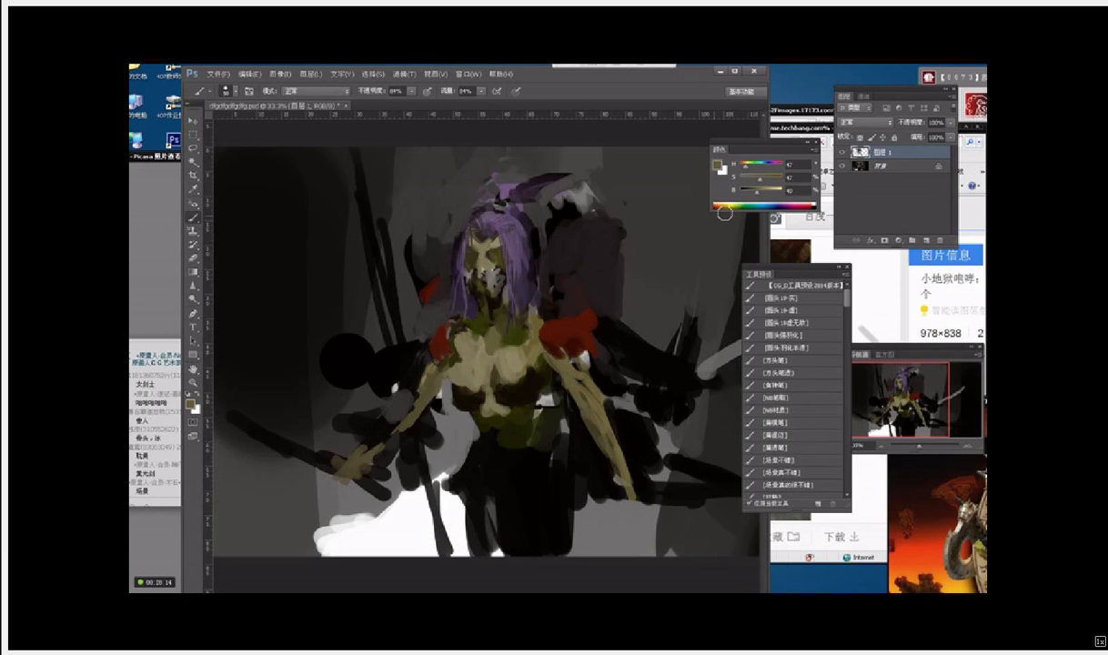
Step: Pick a bright yellow (H 45, S 100, B 100) and rough in a blade extending outward from each lower hand
left_click(721, 169)
left_click(549, 266)
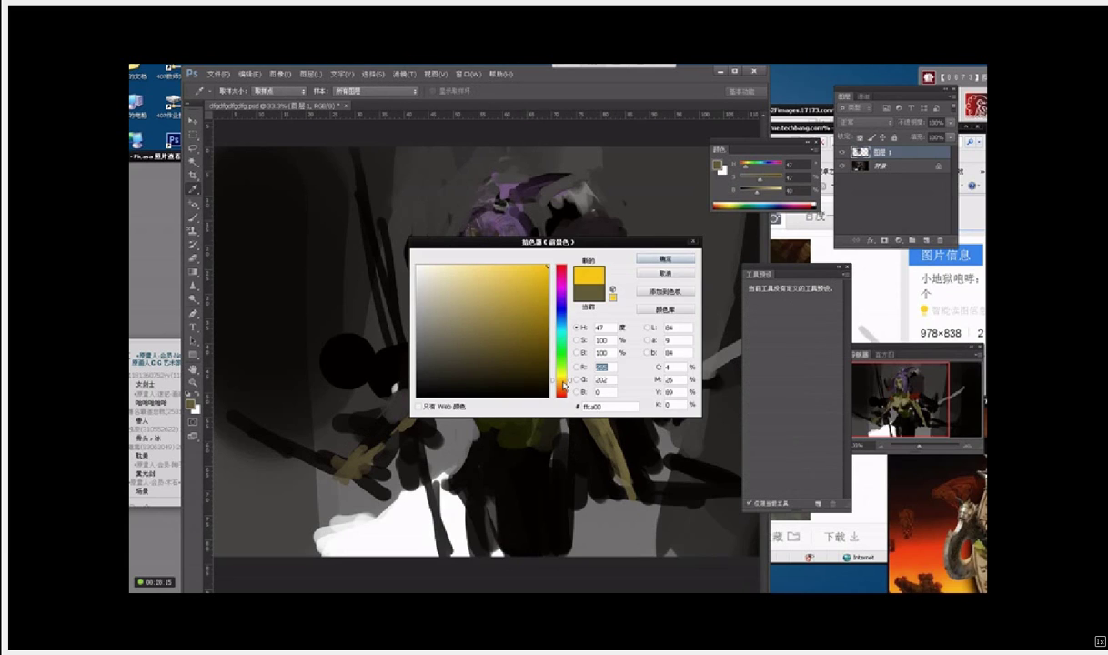
key("Return")
mouse_move(336, 465)
left_mouse_down()
mouse_move(263, 394)
mouse_move(305, 434)
mouse_move(244, 397)
mouse_move(280, 432)
mouse_move(201, 382)
left_mouse_up()
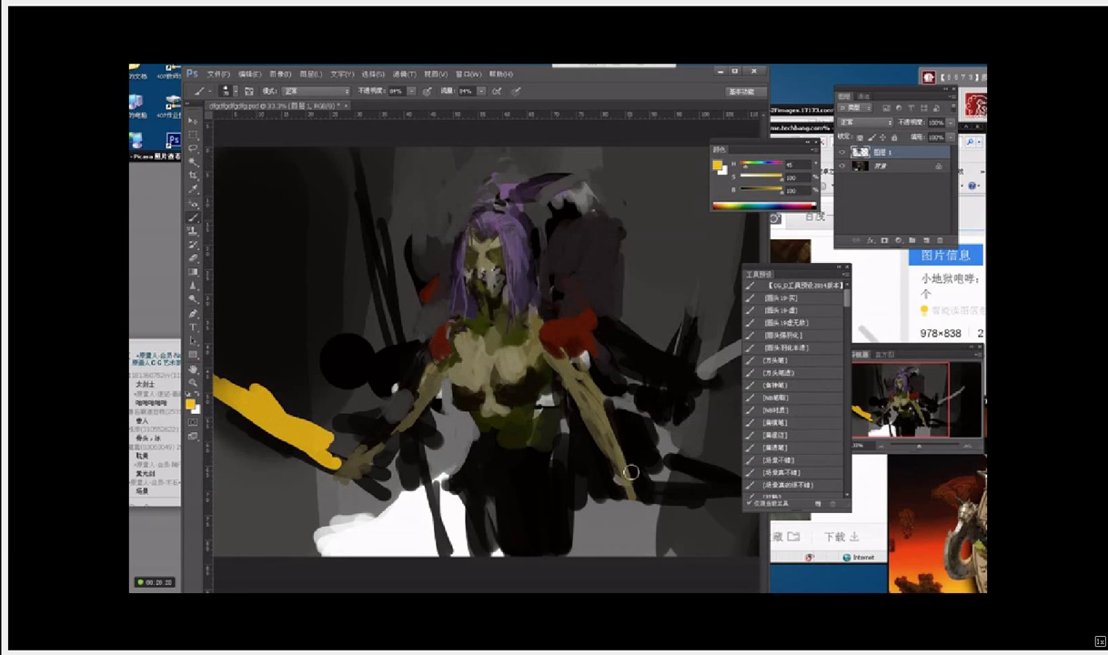
left_click_drag(654, 489, 775, 486)
Step: Add a second yellow blade stroke beyond the olive arm's hand and several yellow strokes from that hand toward the waist
key("ctrl+minus")
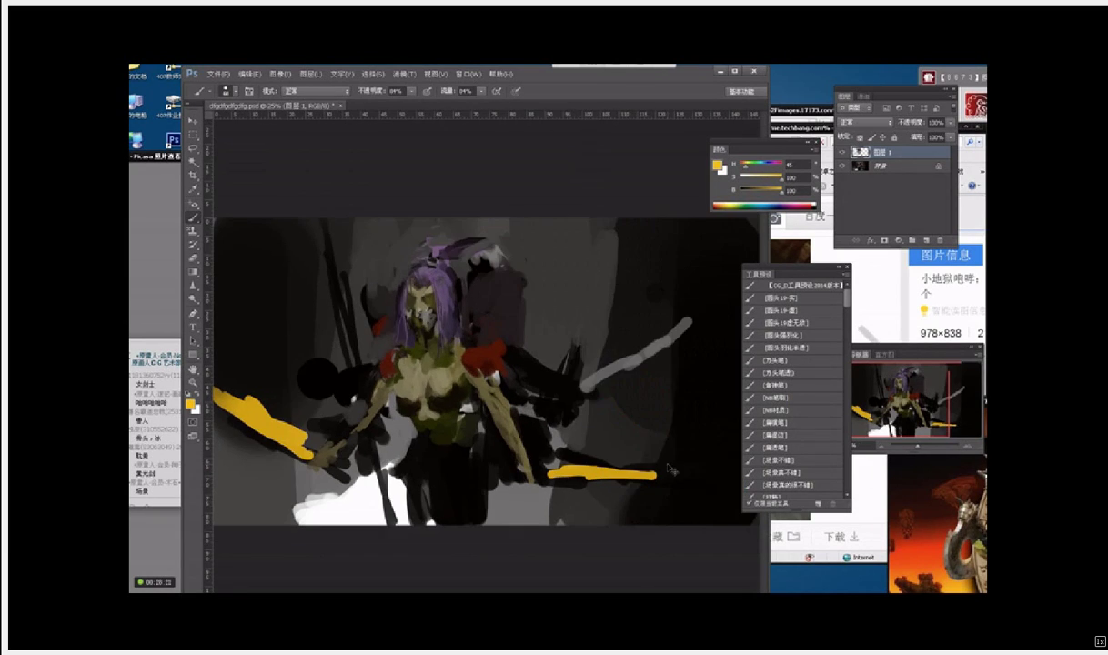
left_click_drag(557, 472, 699, 446)
mouse_move(596, 471)
left_mouse_down()
mouse_move(523, 458)
mouse_move(540, 484)
mouse_move(465, 428)
left_mouse_up()
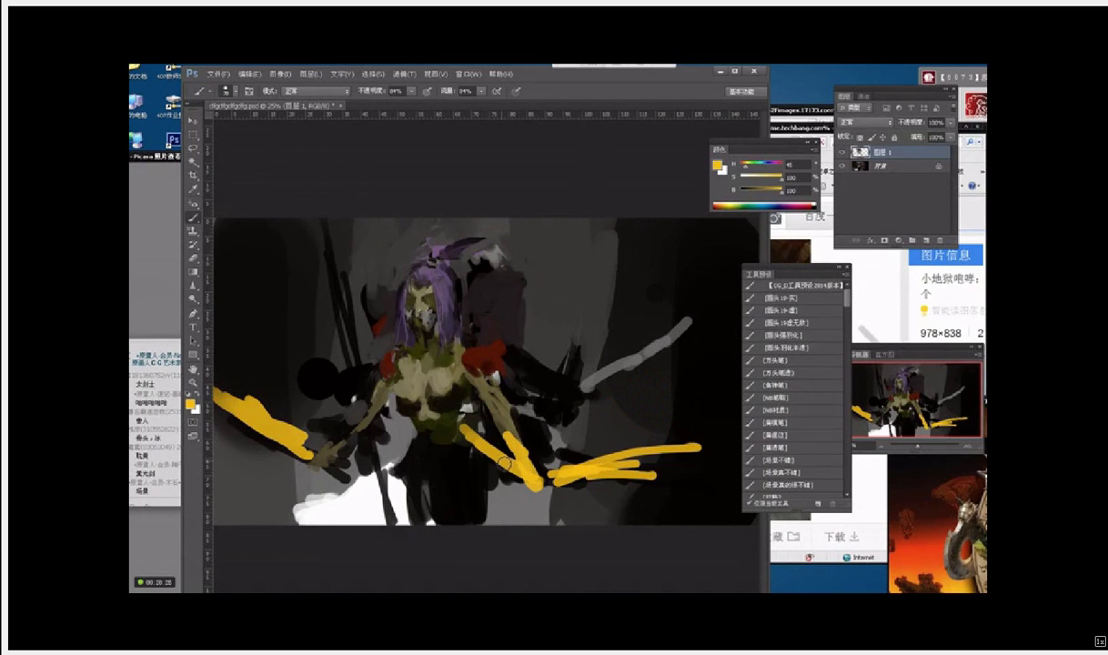
left_click_drag(533, 486, 483, 422)
Step: Enlarge the brush and paint over the outer yellow blade strokes beyond the hand with sampled background darks
key("bracketright")
key("bracketright")
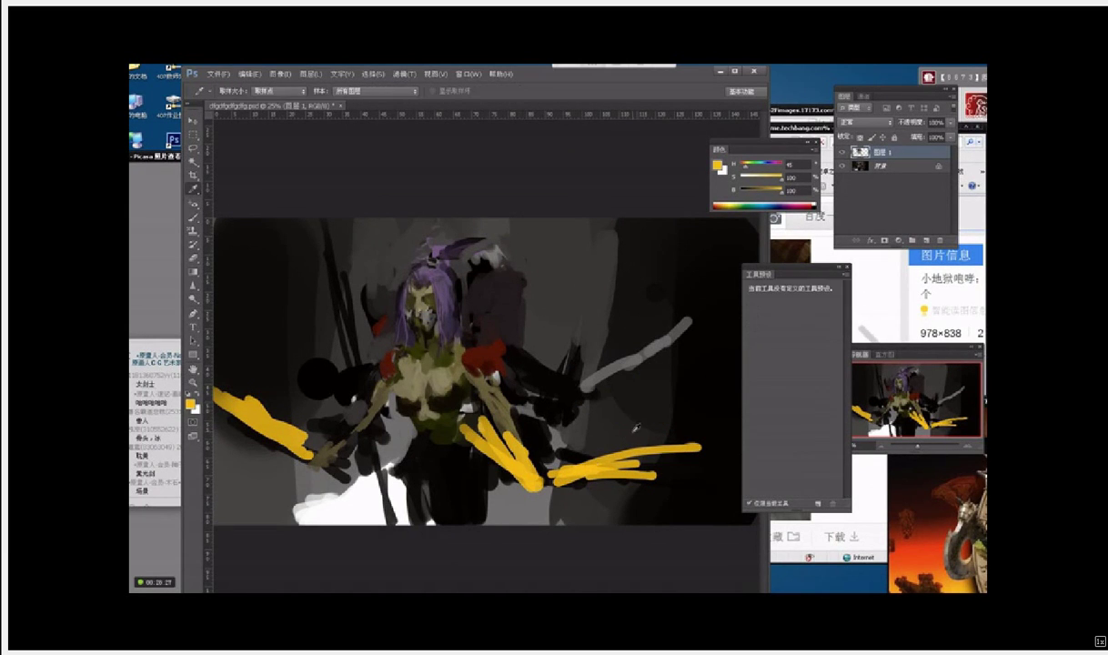
left_click(630, 430, "alt")
mouse_move(619, 459)
left_mouse_down()
mouse_move(622, 486)
mouse_move(635, 465)
mouse_move(652, 458)
mouse_move(647, 477)
mouse_move(697, 445)
left_mouse_up()
left_click(656, 462, "alt")
left_click(500, 414, "alt")
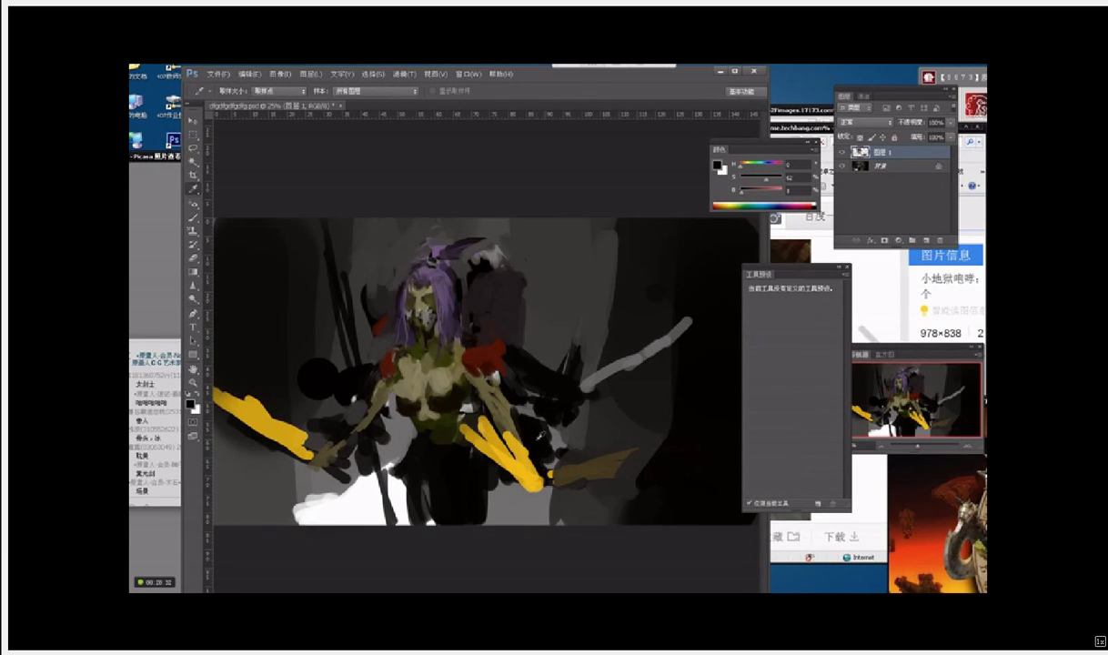
Step: Restore the olive forearm over the yellow strokes with a smaller brush and trim their waist end with sampled black
key("bracketleft")
left_click(509, 429, "alt")
left_click(506, 428, "alt")
left_click_drag(512, 432, 529, 468)
left_click(486, 408, "alt")
mouse_move(484, 426)
left_mouse_down()
mouse_move(457, 402)
mouse_move(446, 423)
mouse_move(488, 455)
left_mouse_up()
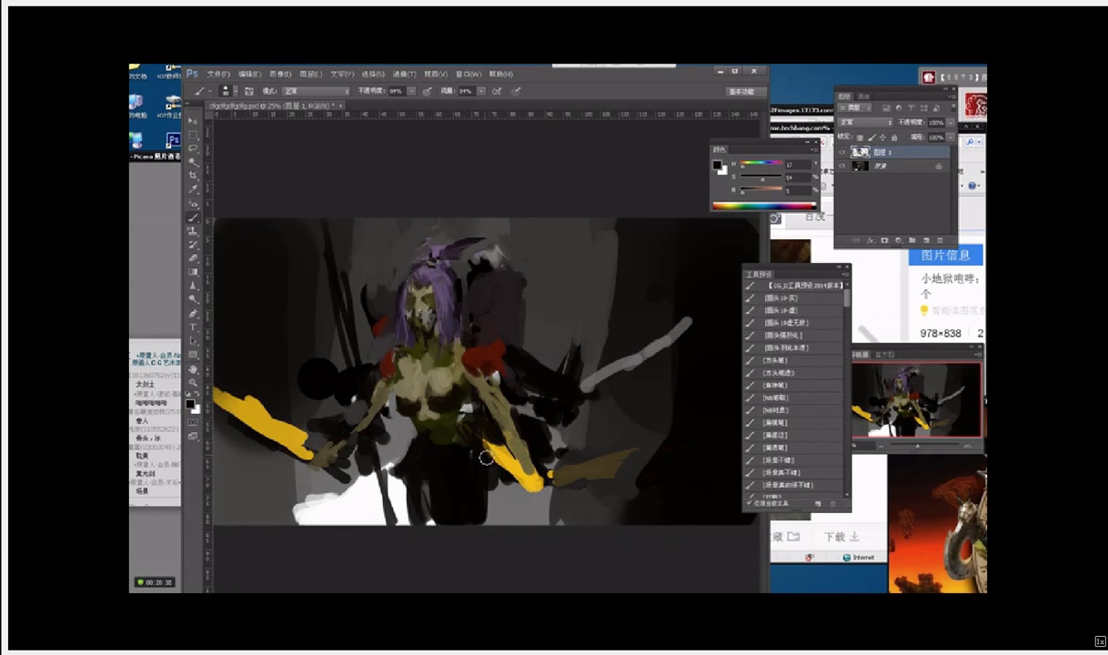
Step: Sample the yellow and paint a straight stroke rising from the hand to beside the larger red shoulder piece, undoing two trial strokes
key("alt")
left_click(495, 447, "alt")
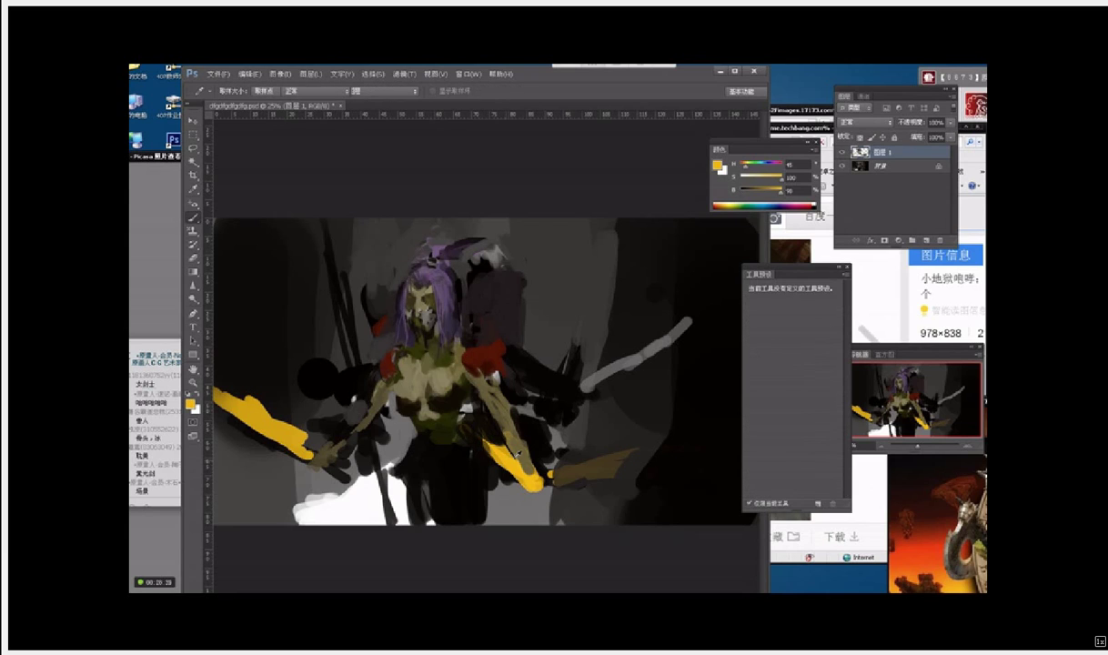
left_click_drag(511, 453, 501, 313)
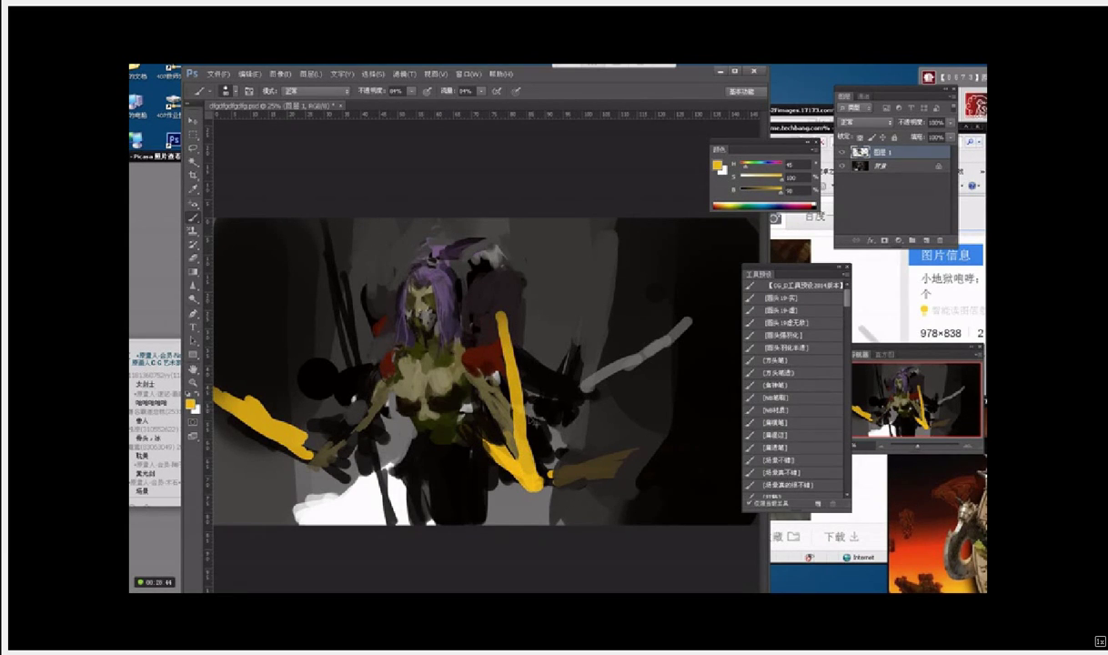
key("ctrl+z")
left_click_drag(523, 476, 399, 473)
key("ctrl+z")
left_click_drag(520, 465, 542, 352)
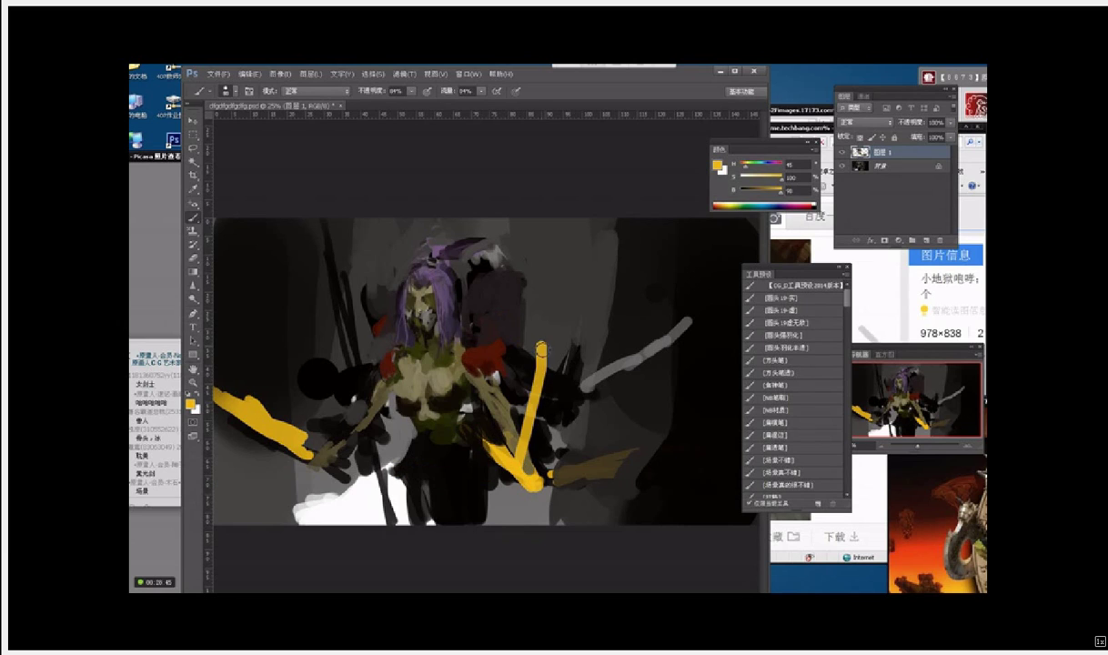
Step: Undo the upright yellow stroke, and block in a rounded grey shield with a white highlight over the forearm and yellow shape beside the hip
key("ctrl+z")
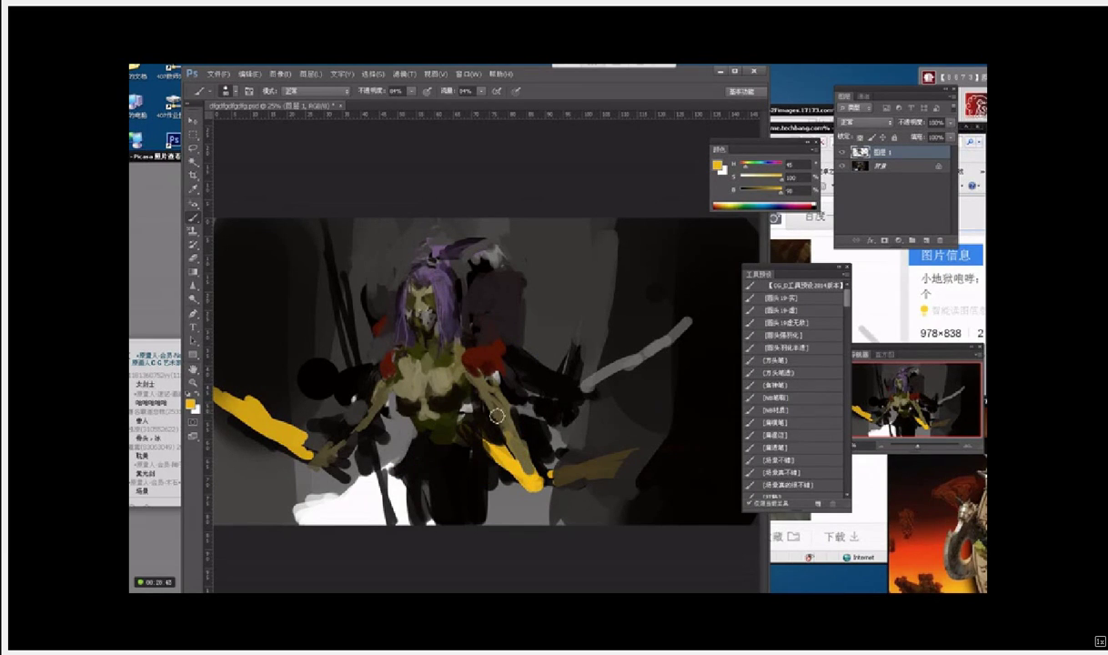
key("]")
key("]")
key("]")
key("]")
left_click(494, 395, "alt")
mouse_move(496, 417)
left_mouse_down()
mouse_move(524, 413)
mouse_move(491, 453)
mouse_move(499, 392)
mouse_move(525, 418)
mouse_move(494, 407)
mouse_move(515, 406)
mouse_move(527, 430)
mouse_move(504, 442)
mouse_move(543, 461)
mouse_move(513, 382)
mouse_move(510, 392)
mouse_move(547, 407)
mouse_move(562, 429)
mouse_move(493, 416)
mouse_move(484, 440)
mouse_move(497, 452)
mouse_move(528, 433)
mouse_move(529, 446)
mouse_move(509, 409)
mouse_move(479, 424)
mouse_move(509, 465)
left_mouse_up()
left_click(492, 387, "alt")
left_click(506, 498, "alt")
key("[")
key("[")
left_click(355, 506, "alt")
left_click(514, 407, "alt")
left_click(546, 397, "alt")
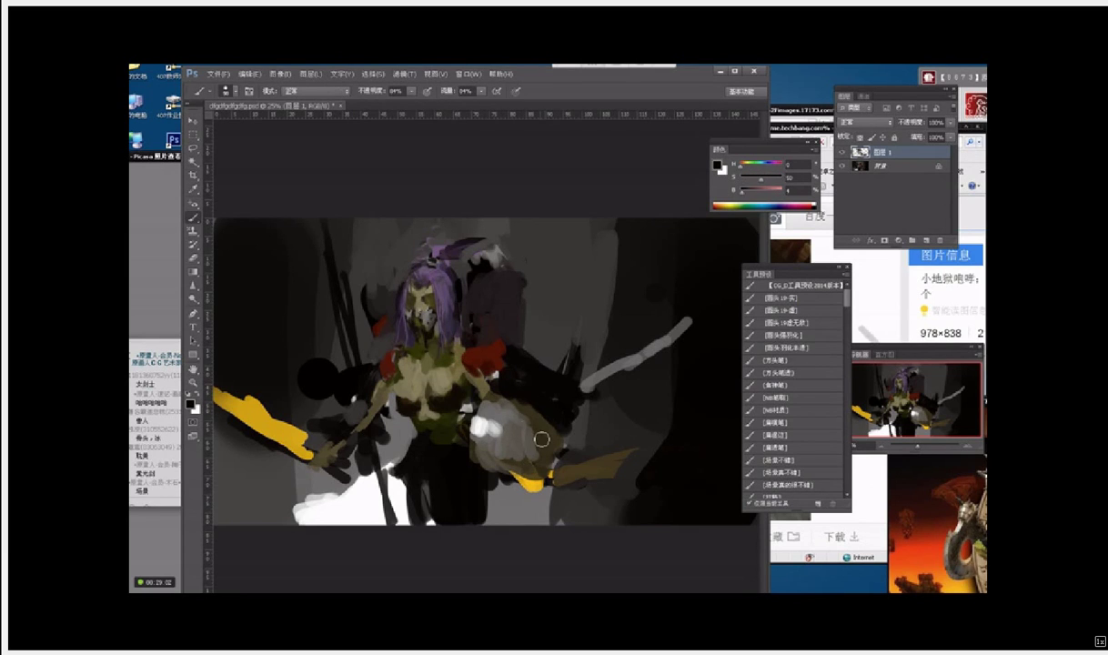
Step: Shade the rounded shield with sampled grey and brown tones and darken its lower edge
mouse_move(515, 406)
left_mouse_down()
mouse_move(524, 502)
mouse_move(494, 473)
mouse_move(513, 491)
mouse_move(552, 440)
mouse_move(517, 391)
mouse_move(526, 427)
mouse_move(501, 397)
mouse_move(539, 440)
mouse_move(516, 406)
mouse_move(525, 401)
mouse_move(545, 430)
mouse_move(534, 479)
left_mouse_up()
left_click(511, 407, "alt")
key("b")
left_click(556, 424, "alt")
Step: Clean up the yellow blade's edges with sampled colours, and paint a pure white highlight along its length
left_click(250, 391, "alt")
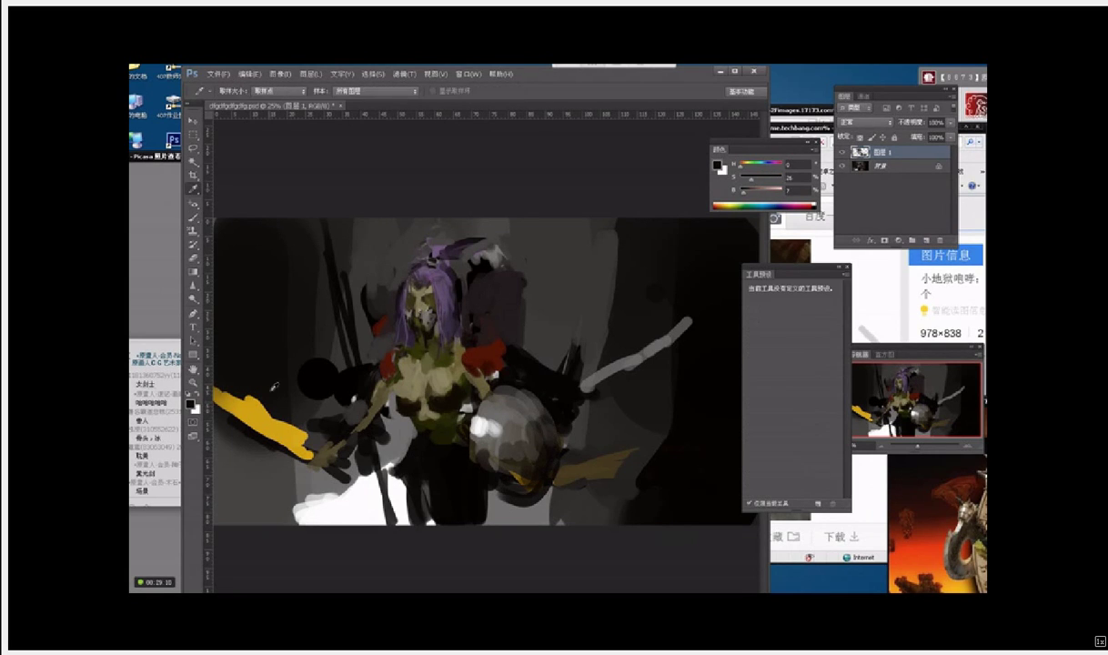
left_click(227, 394, "alt")
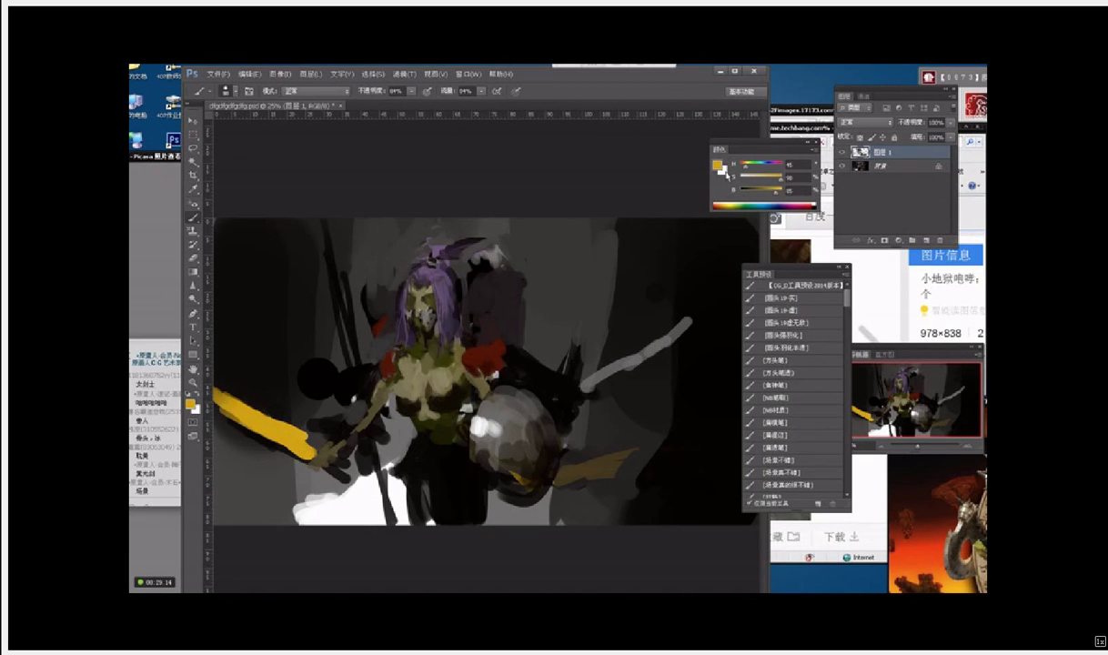
left_click(718, 167)
left_click_drag(488, 341, 415, 264)
key("Return")
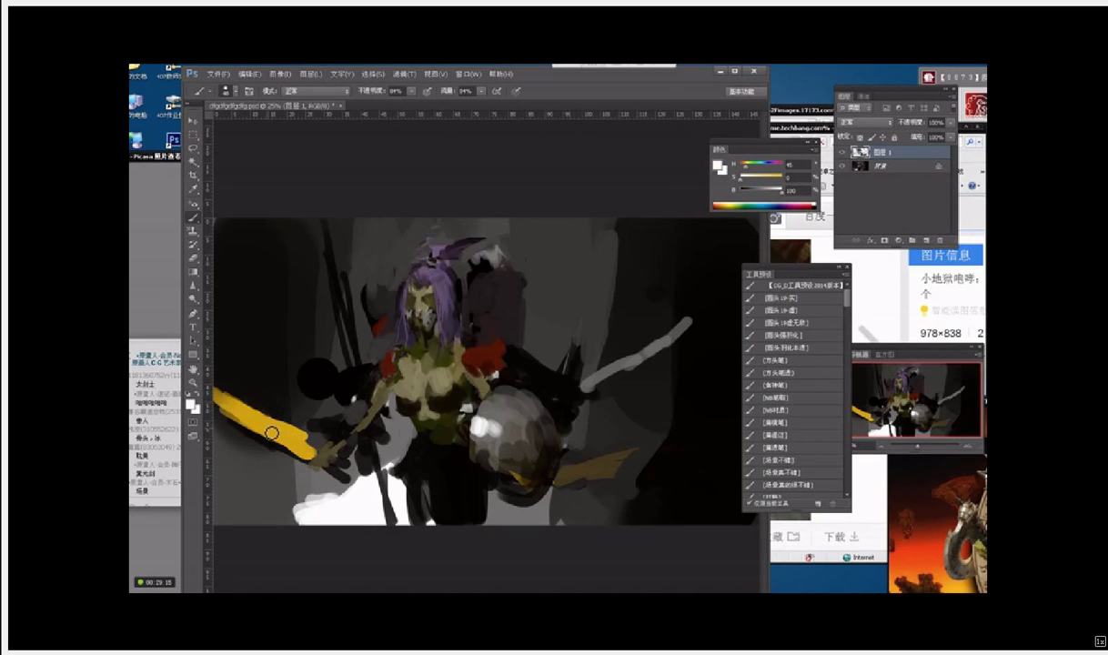
mouse_move(271, 433)
left_mouse_down()
mouse_move(306, 454)
mouse_move(252, 423)
left_mouse_up()
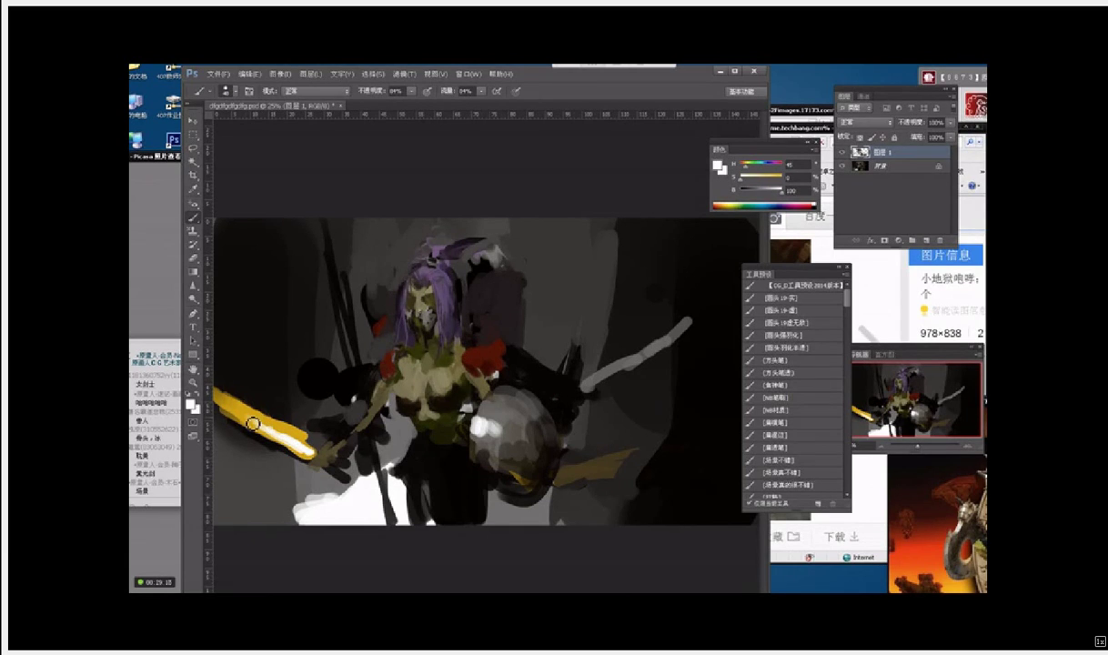
Step: Paint thin gold trim, sampled from the blade, along the blade-side arm up to the shoulder
left_click(251, 424, "alt")
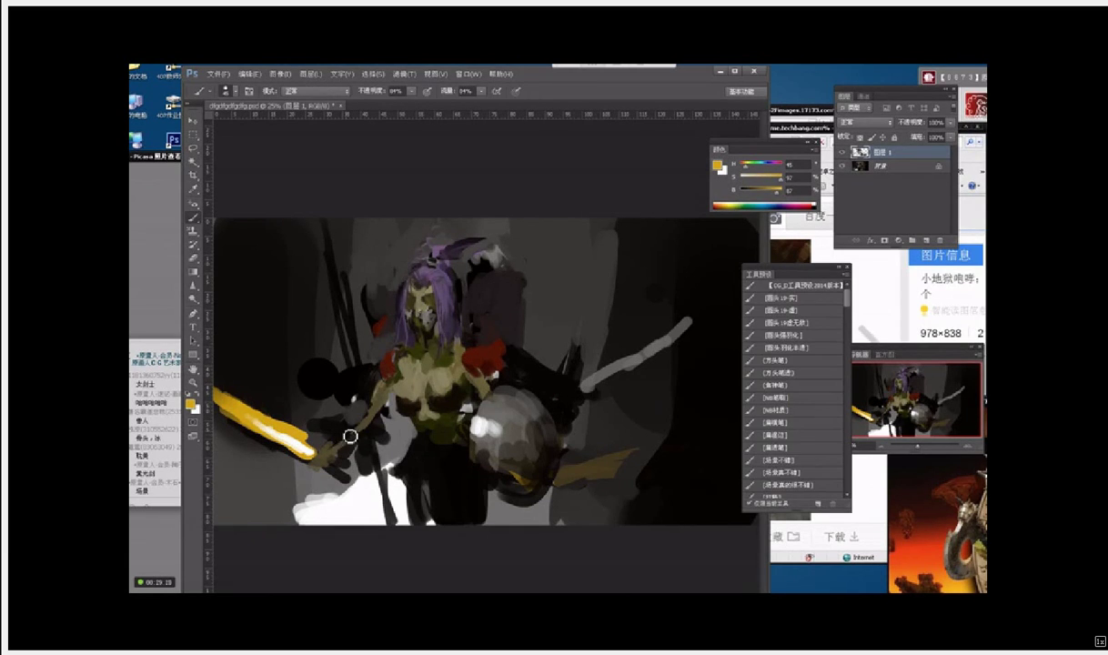
key("bracketleft")
key("bracketleft")
left_click_drag(333, 449, 399, 405)
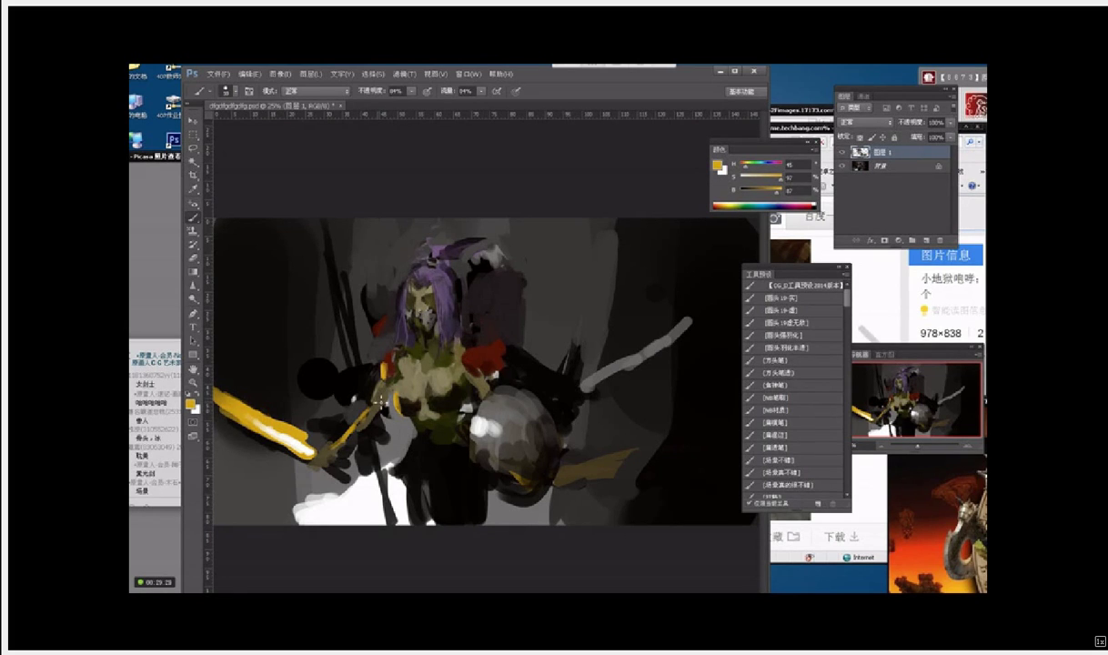
Step: Extend the gold trim along the side of the torso from the chest down to the waist
key("bracketright")
key("bracketright")
key("bracketright")
mouse_move(376, 405)
left_mouse_down()
mouse_move(389, 386)
mouse_move(421, 435)
left_mouse_up()
key("bracketleft")
key("bracketleft")
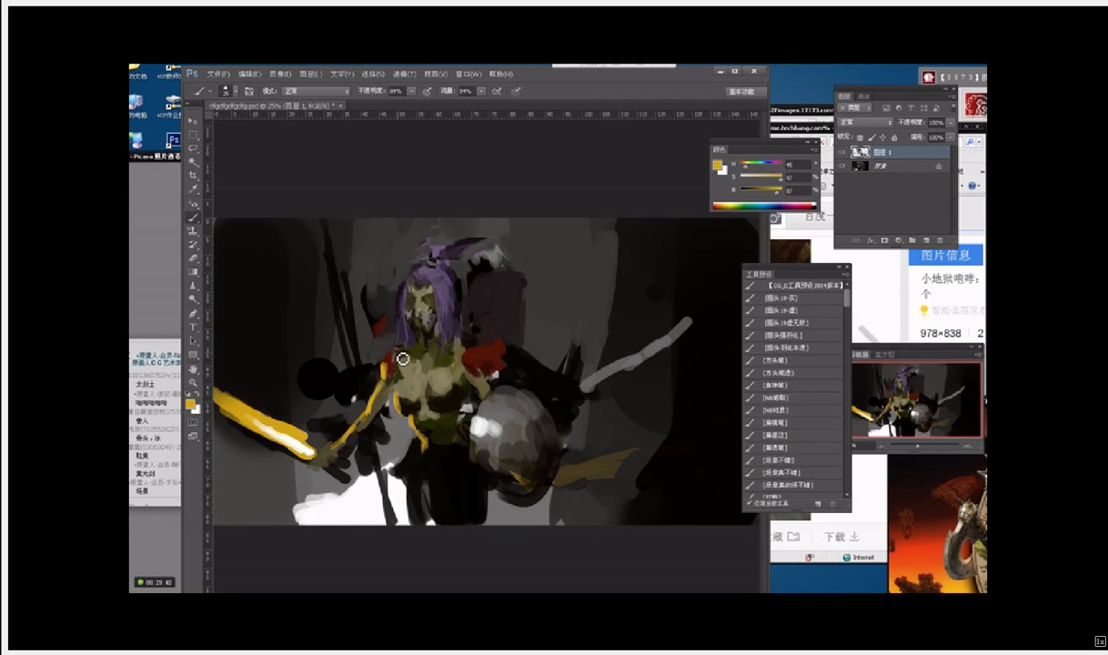
Step: Try extra gold strokes around the shoulder and out beside the blade-side arm, and undo them without picking a new colour
mouse_move(407, 350)
left_mouse_down()
mouse_move(371, 360)
mouse_move(329, 431)
left_mouse_up()
mouse_move(293, 406)
left_mouse_down()
mouse_move(338, 400)
mouse_move(351, 415)
left_mouse_up()
left_click_drag(371, 356, 382, 375)
key("n")
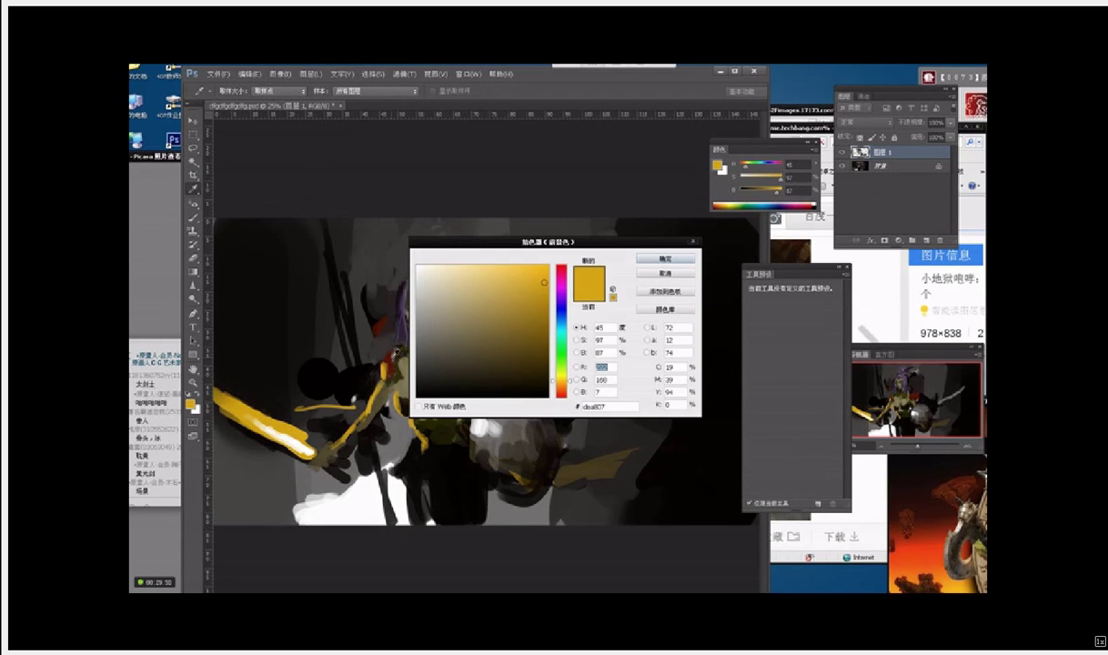
left_click(671, 275)
key("ctrl+z")
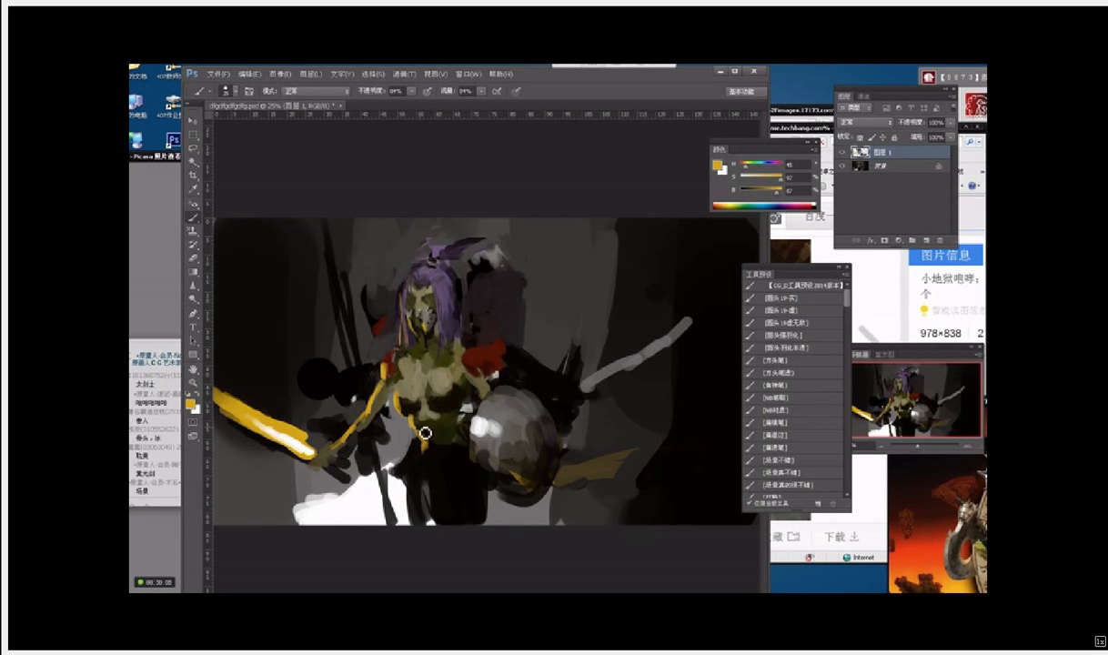
Step: Paint gold cloth strokes hanging from the waist over the white area, and dark olive strokes on the opposite thigh
mouse_move(422, 433)
left_mouse_down()
mouse_move(373, 497)
mouse_move(413, 476)
mouse_move(418, 510)
mouse_move(417, 492)
mouse_move(393, 513)
mouse_move(396, 493)
mouse_move(378, 507)
mouse_move(380, 523)
mouse_move(370, 465)
mouse_move(393, 518)
left_mouse_up()
key("alt")
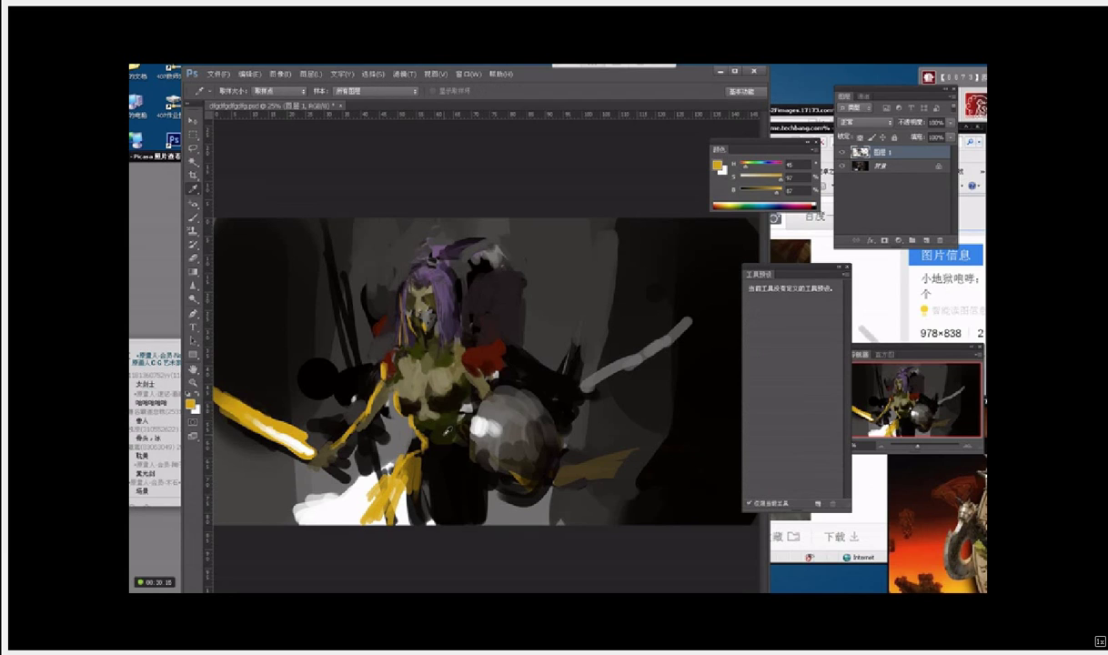
left_click(406, 466, "alt")
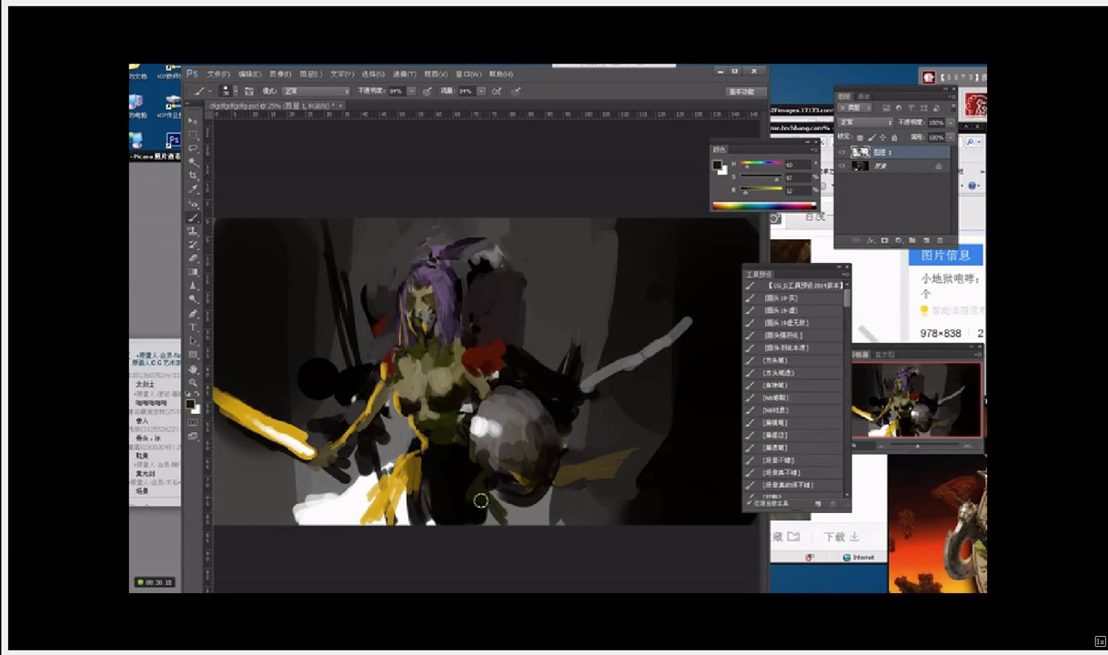
mouse_move(480, 499)
left_mouse_down()
mouse_move(525, 540)
mouse_move(487, 515)
mouse_move(491, 532)
mouse_move(523, 528)
mouse_move(496, 528)
left_mouse_up()
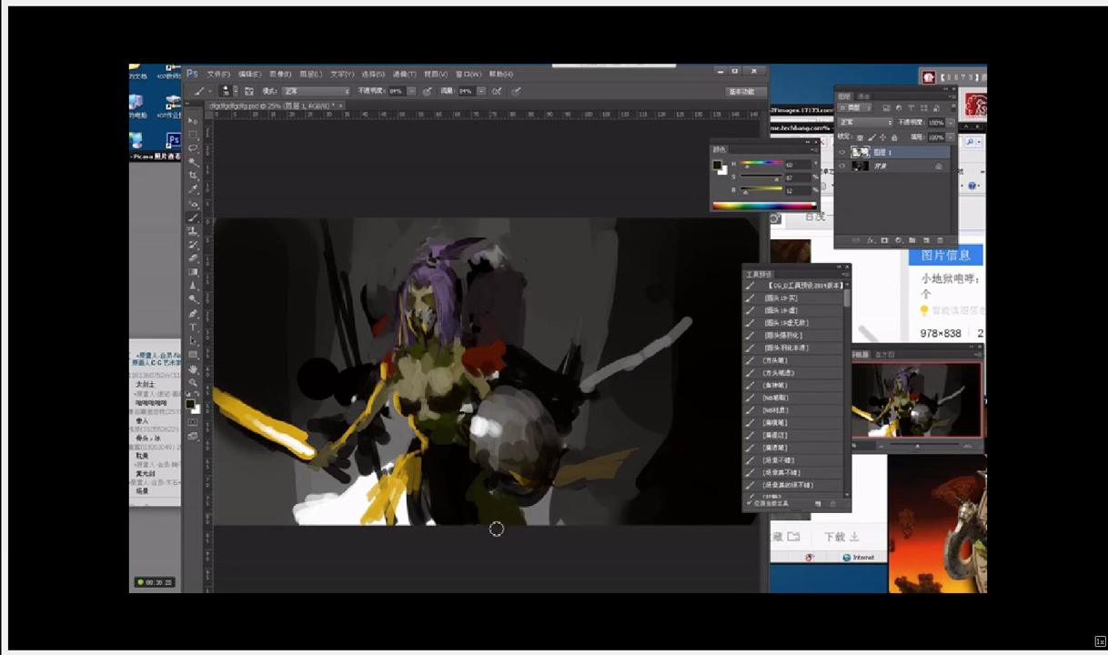
Step: Paint an olive patch and near-black strokes on the dark mass behind the figure's shoulder, using sampled colours
left_click(371, 435, "alt")
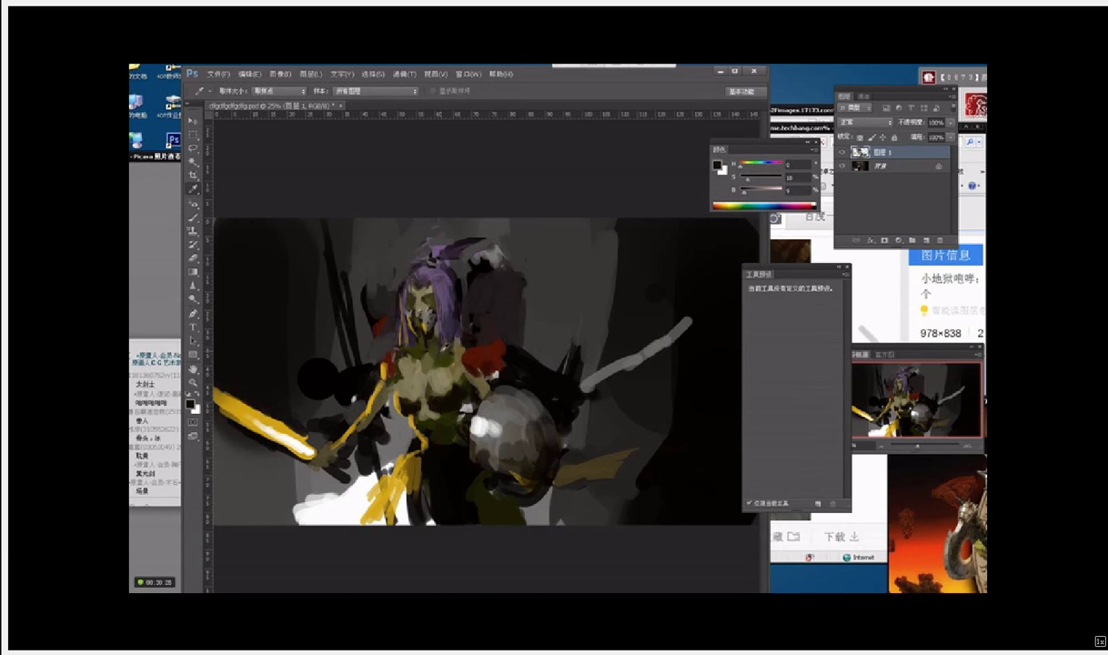
left_click(426, 333, "alt")
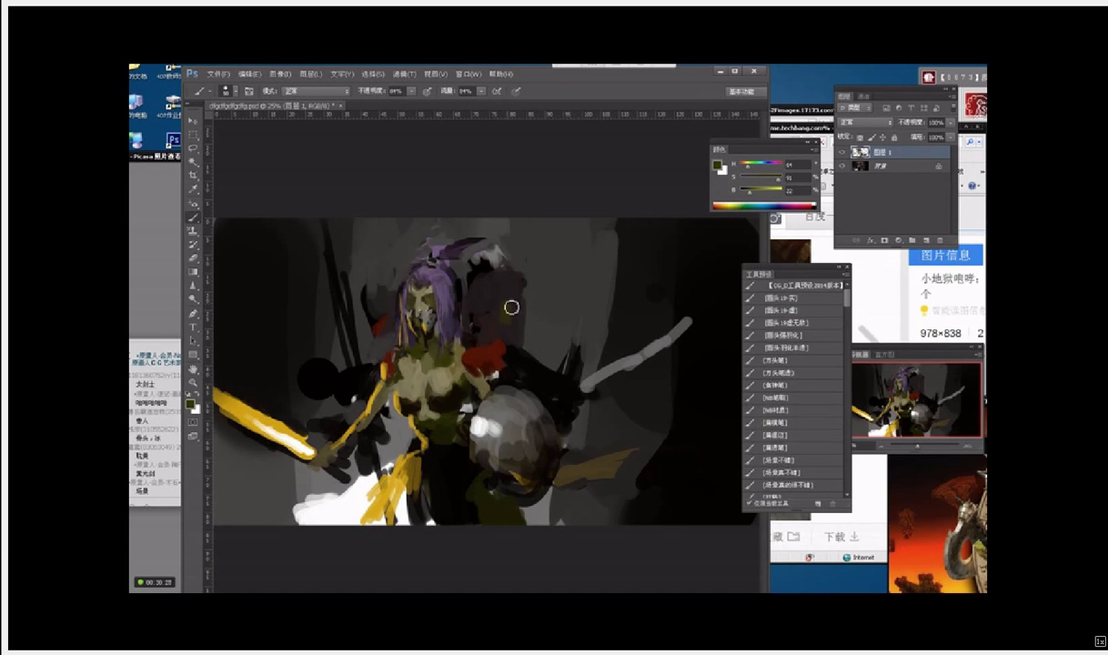
left_click_drag(512, 307, 502, 329)
left_click(480, 271, "alt")
left_click(483, 267, "alt")
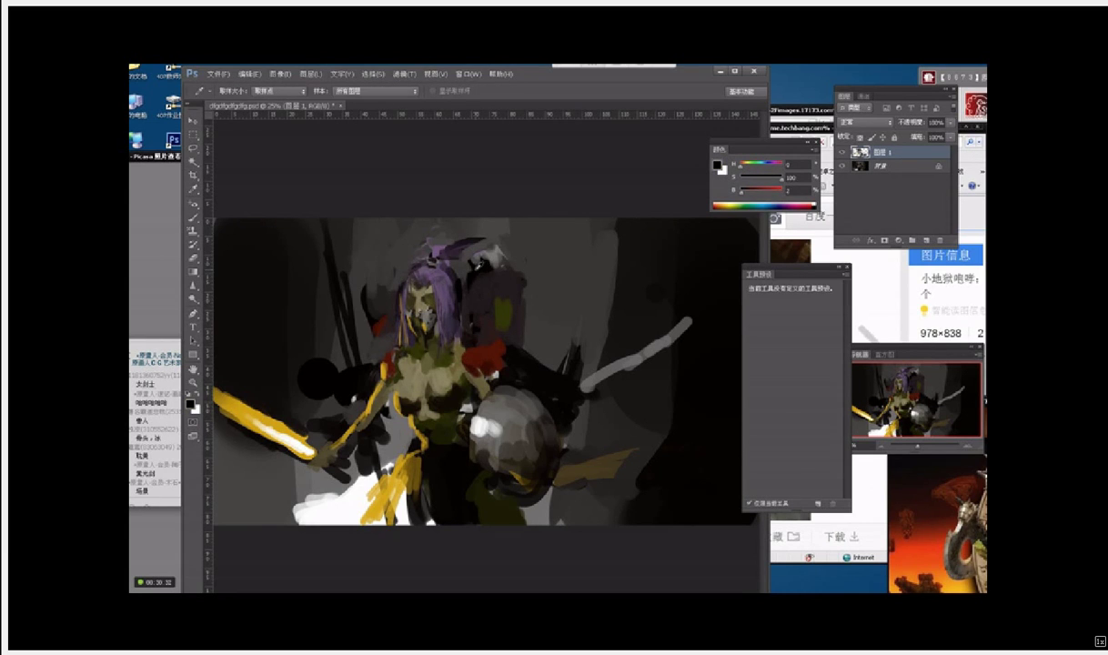
mouse_move(480, 280)
left_mouse_down()
mouse_move(468, 293)
mouse_move(489, 292)
mouse_move(499, 277)
mouse_move(514, 286)
mouse_move(519, 320)
left_mouse_up()
left_click(512, 267, "alt")
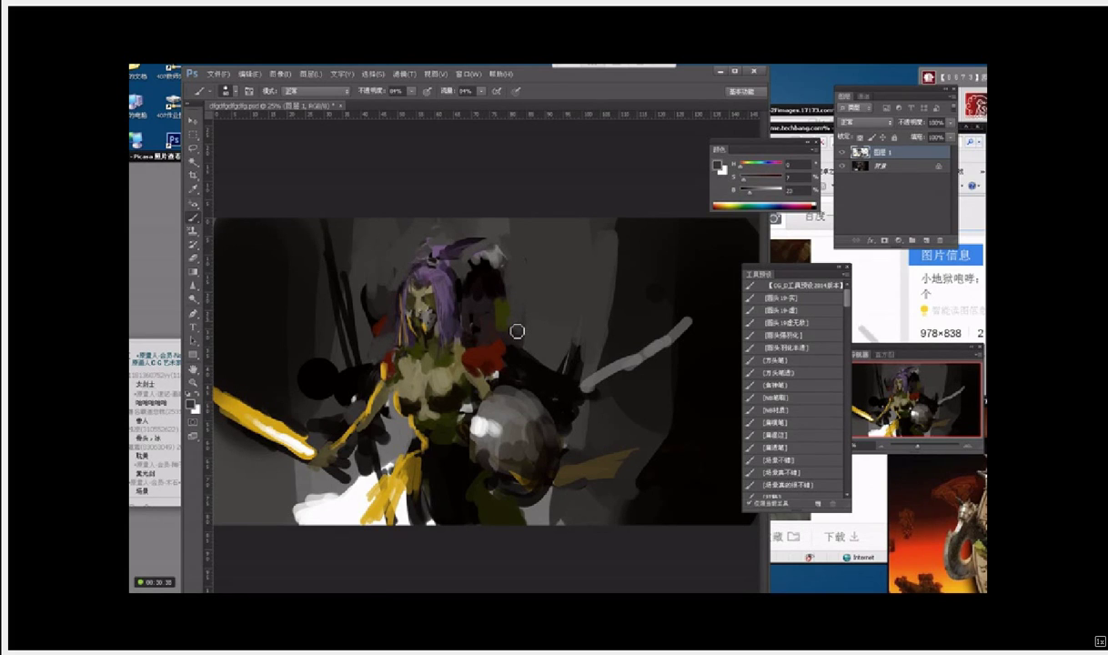
Step: Tint the mass behind the shoulder dark purple with colours sampled from the figure
key("i")
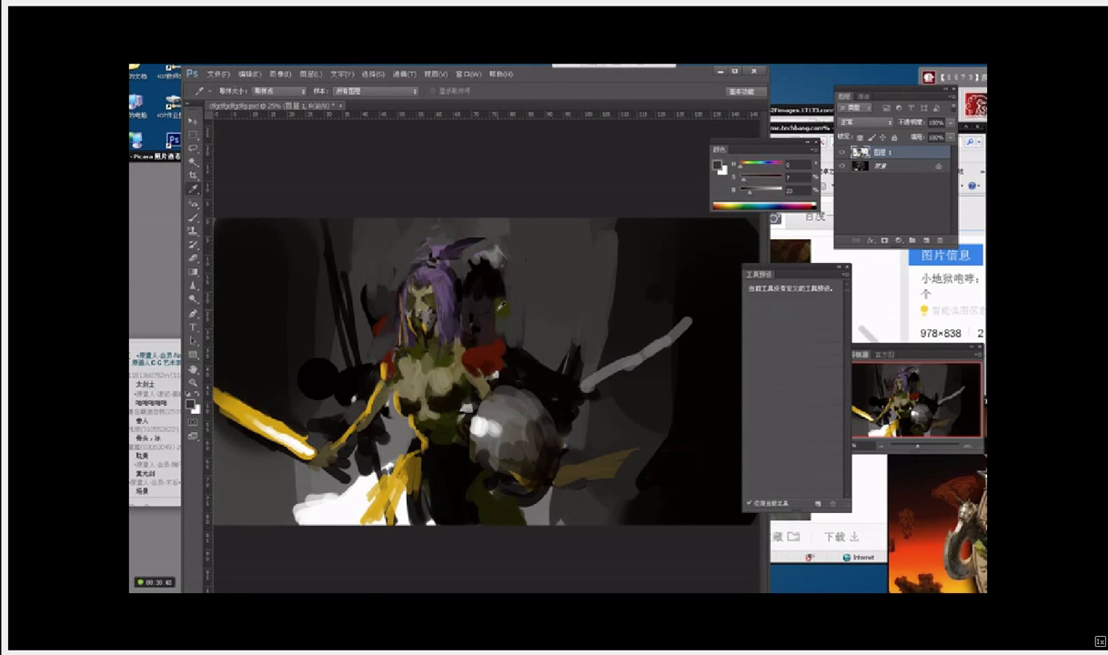
left_click(488, 283)
left_click(440, 281)
key("b")
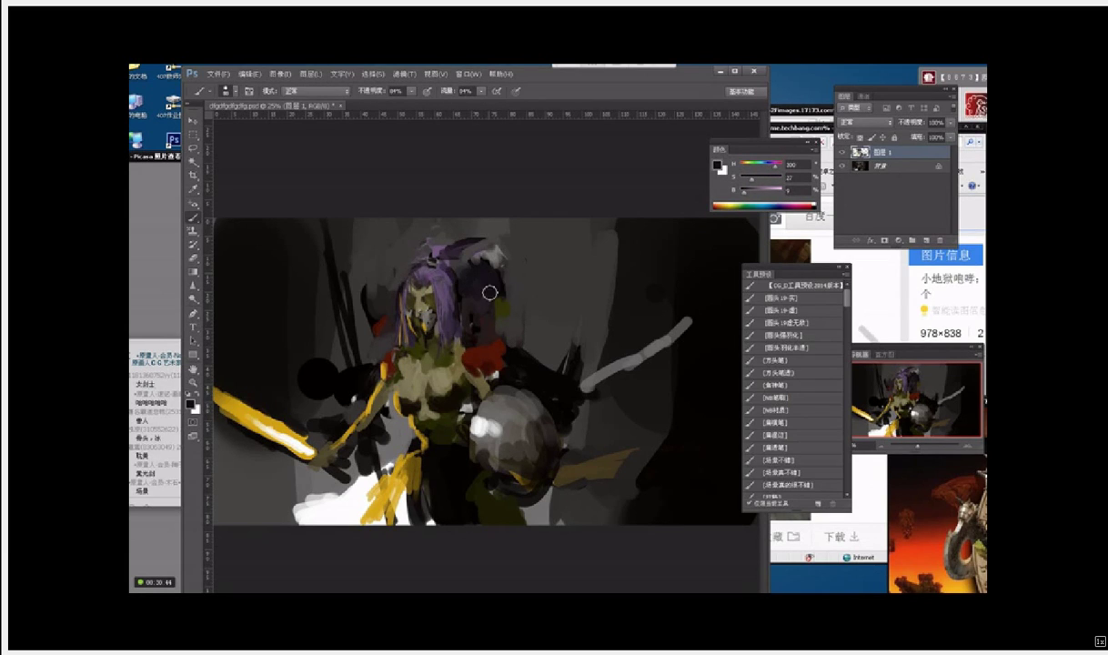
key("i")
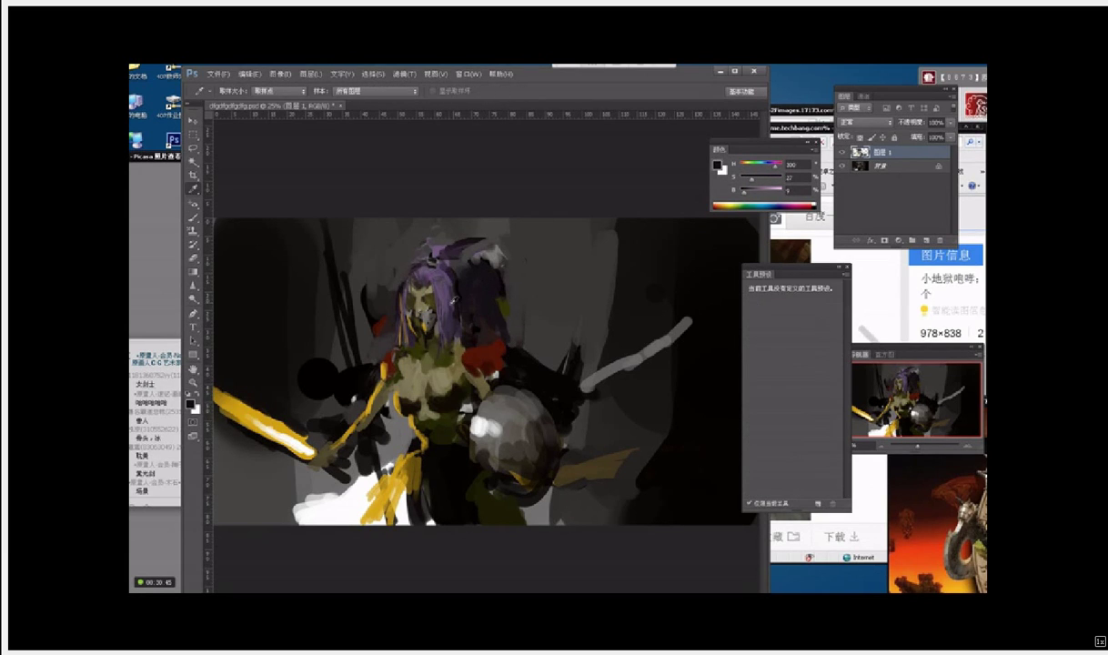
Step: Add an olive accent to the outer edge of the purple mass and refine its upper contour with background grey
left_click(445, 354, "alt")
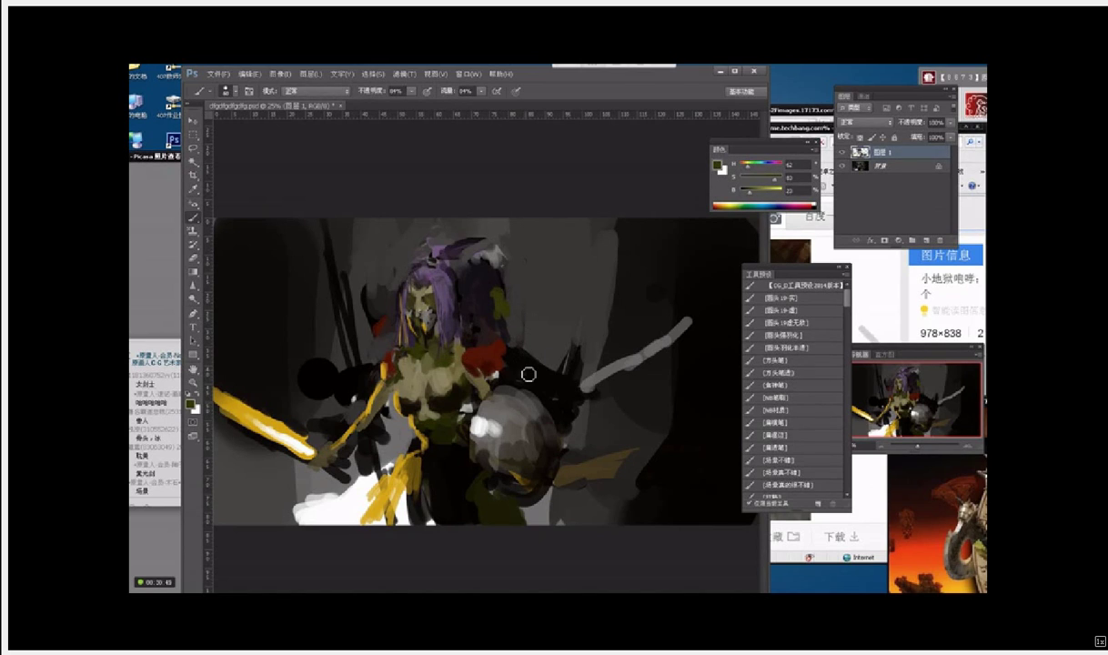
left_click(512, 314, "alt")
left_click_drag(509, 298, 513, 313)
left_click(506, 267, "alt")
mouse_move(502, 268)
left_mouse_down()
mouse_move(468, 290)
mouse_move(473, 300)
mouse_move(471, 270)
mouse_move(500, 312)
left_mouse_up()
left_click(499, 236, "alt")
left_click(503, 280, "alt")
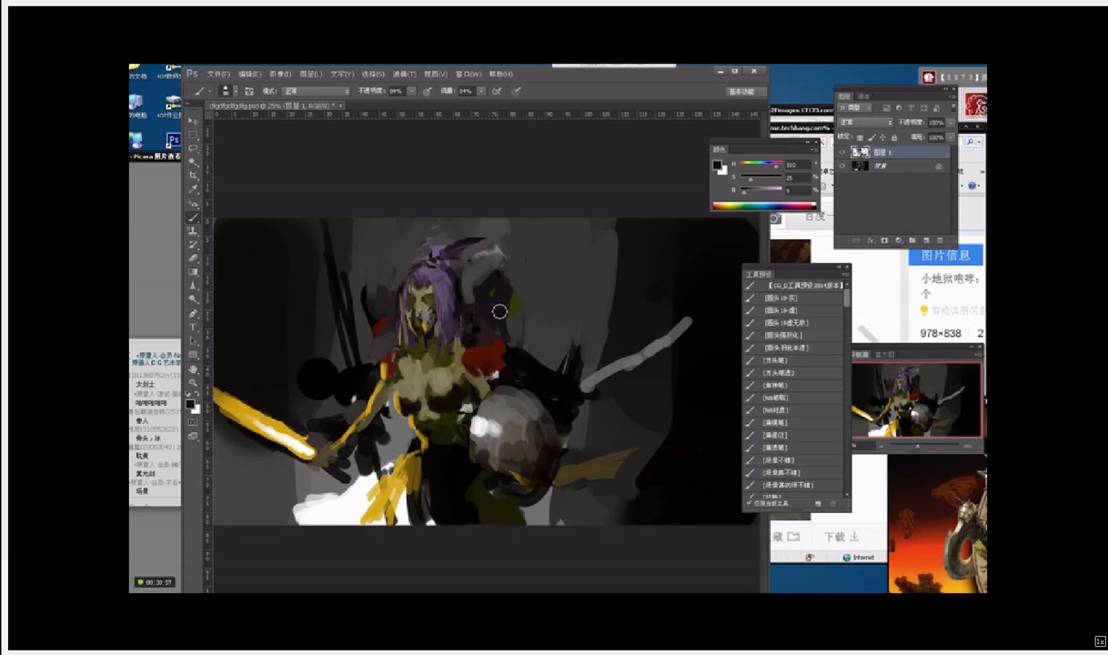
Step: Round out the mass behind the head in dark purple, and cover the dark spikes beside the shield with background grey
mouse_move(484, 268)
left_mouse_down()
mouse_move(517, 328)
mouse_move(520, 315)
mouse_move(510, 333)
mouse_move(529, 358)
left_mouse_up()
left_click(521, 279, "alt")
left_click(533, 329, "alt")
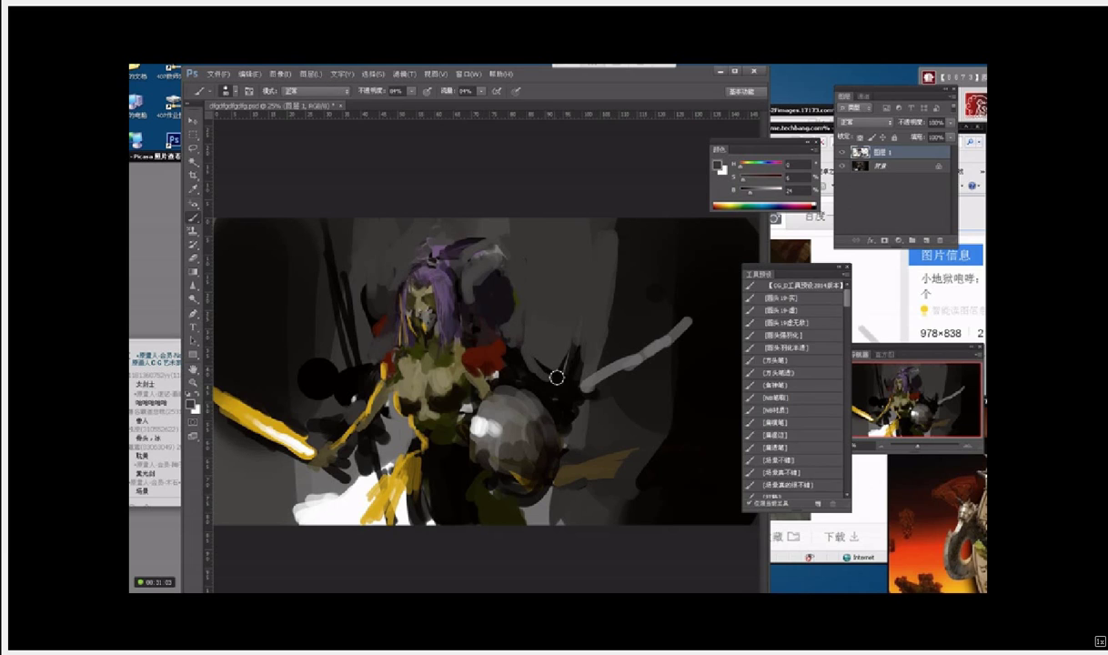
left_click(556, 353, "alt")
mouse_move(573, 392)
left_mouse_down()
mouse_move(583, 366)
mouse_move(642, 381)
mouse_move(669, 278)
mouse_move(626, 411)
left_mouse_up()
Step: Try a gold diagonal stroke in the background and undo it, and paint dark tones over the lower part of the pale grey stroke
left_click(406, 473, "alt")
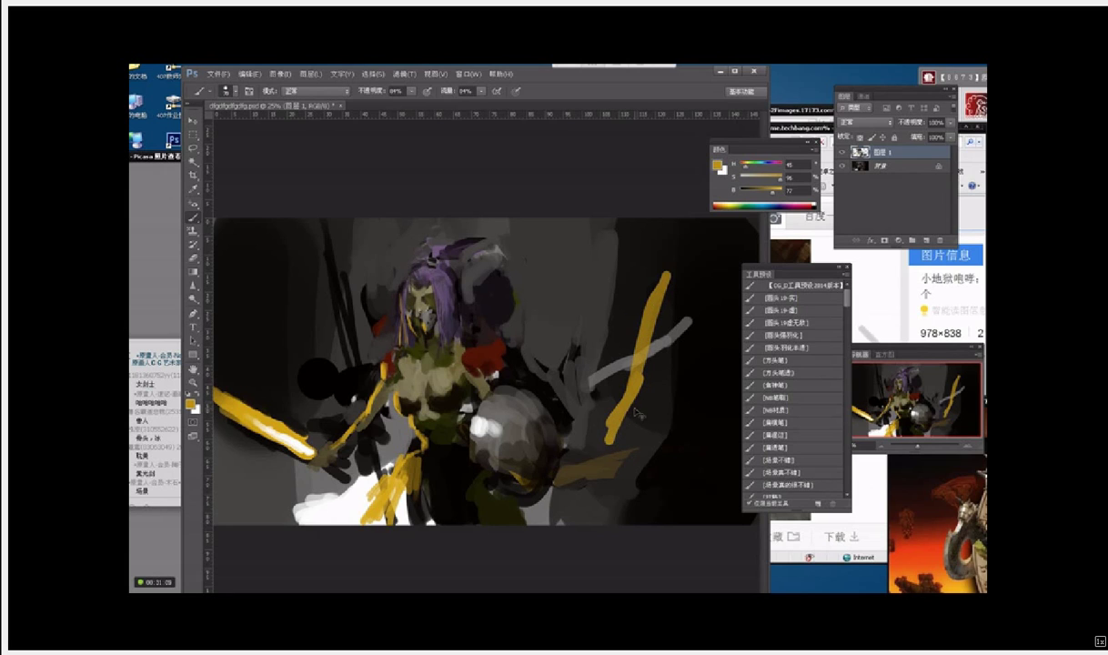
key("ctrl+z")
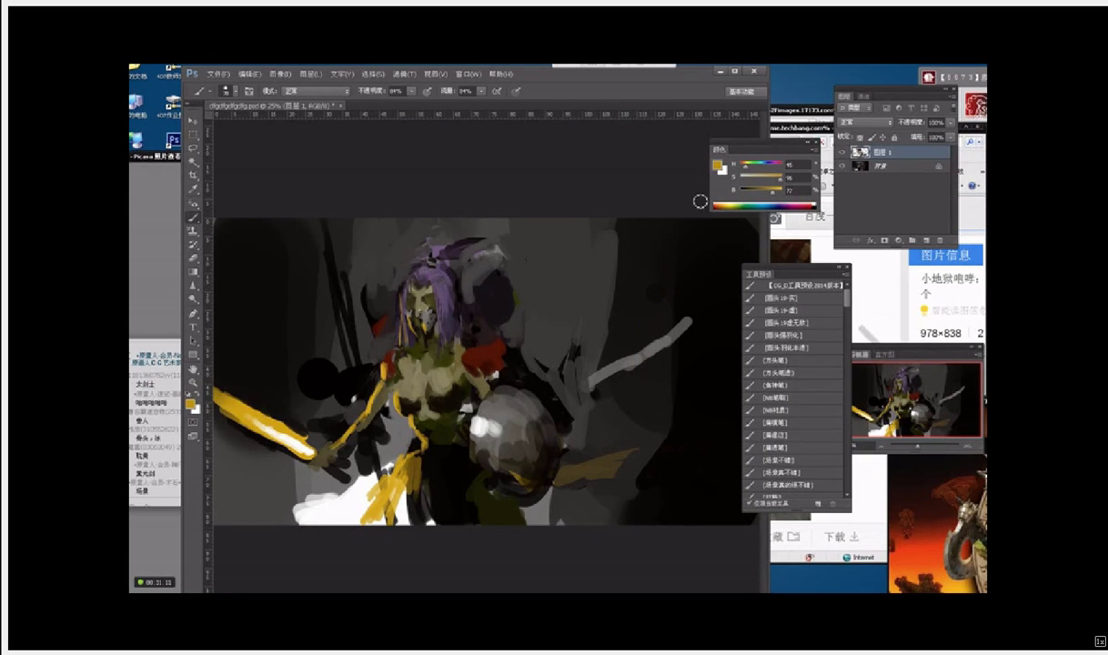
key("i")
left_click(608, 370, "alt")
mouse_move(642, 339)
left_mouse_down()
mouse_move(608, 429)
mouse_move(649, 307)
mouse_move(606, 429)
left_mouse_up()
left_click(630, 335, "alt")
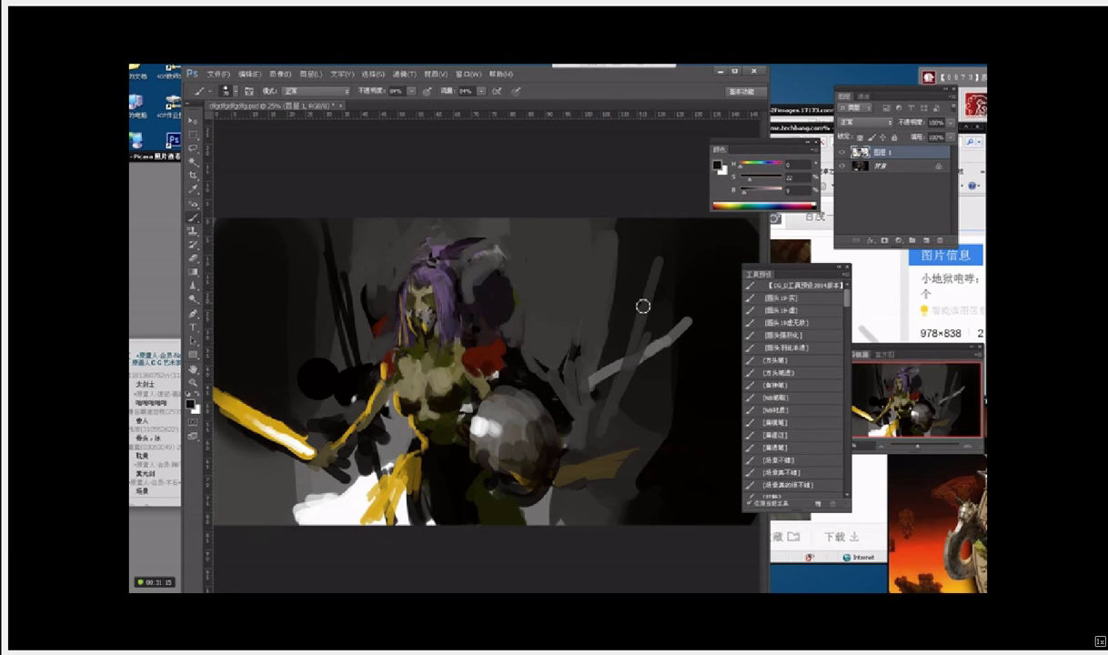
mouse_move(660, 262)
left_mouse_down()
mouse_move(642, 292)
mouse_move(643, 349)
mouse_move(582, 382)
left_mouse_up()
left_click_drag(573, 338, 582, 409)
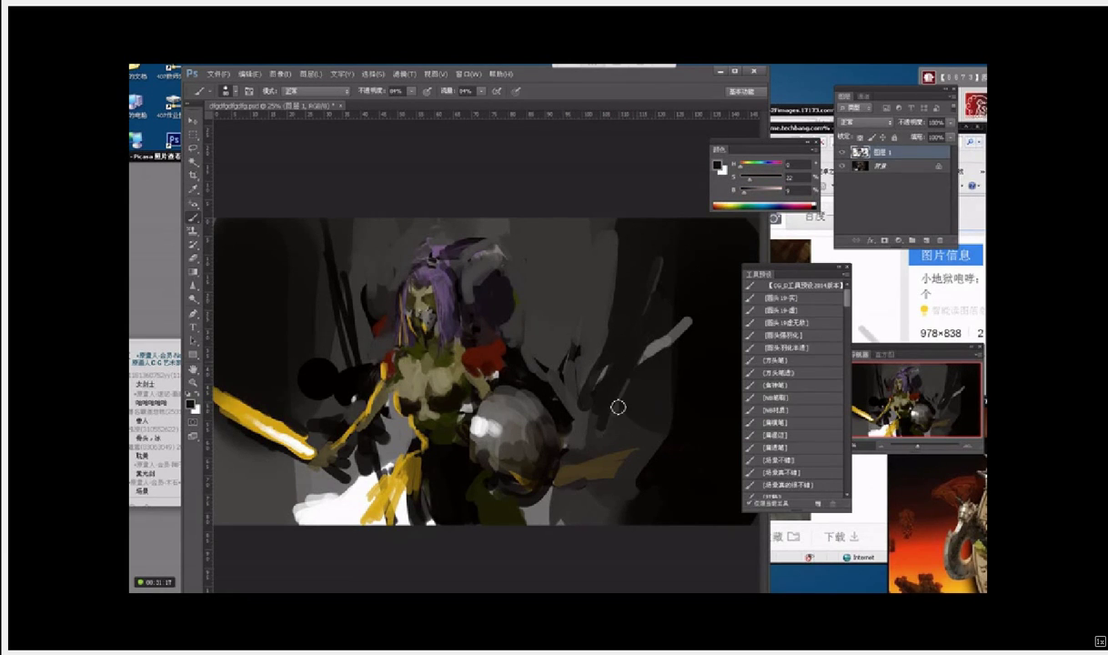
left_click_drag(596, 364, 573, 434)
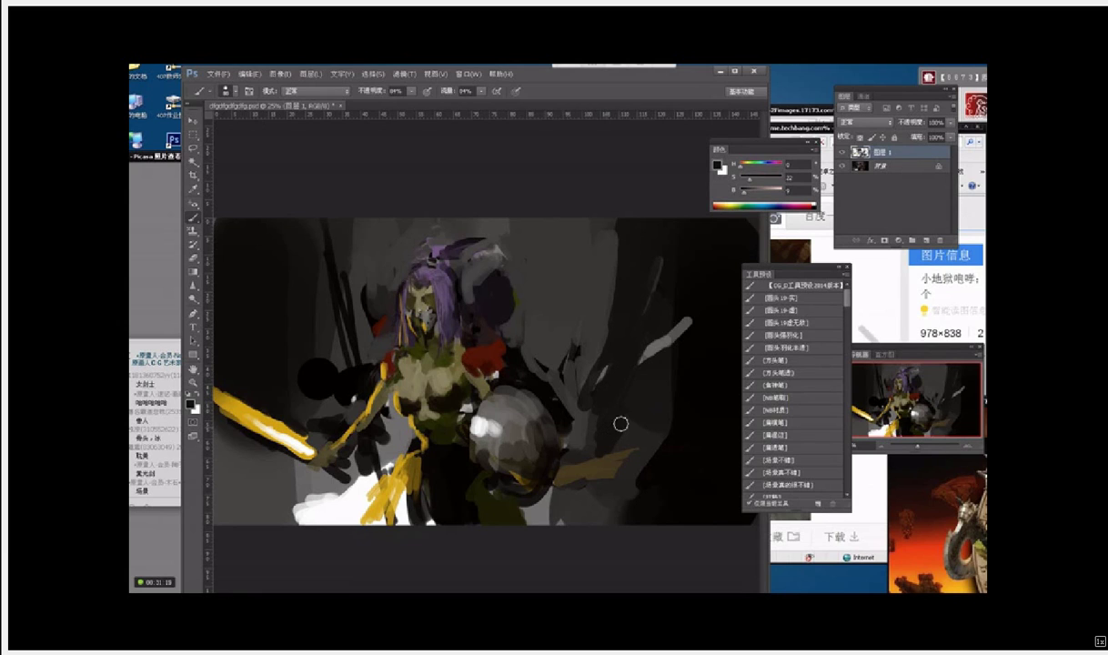
Step: Paint a dark arm from the red shoulder piece down behind the shield to the brown blade, trimming its edge with grey
left_click(534, 360, "alt")
key("b")
left_click(499, 344, "alt")
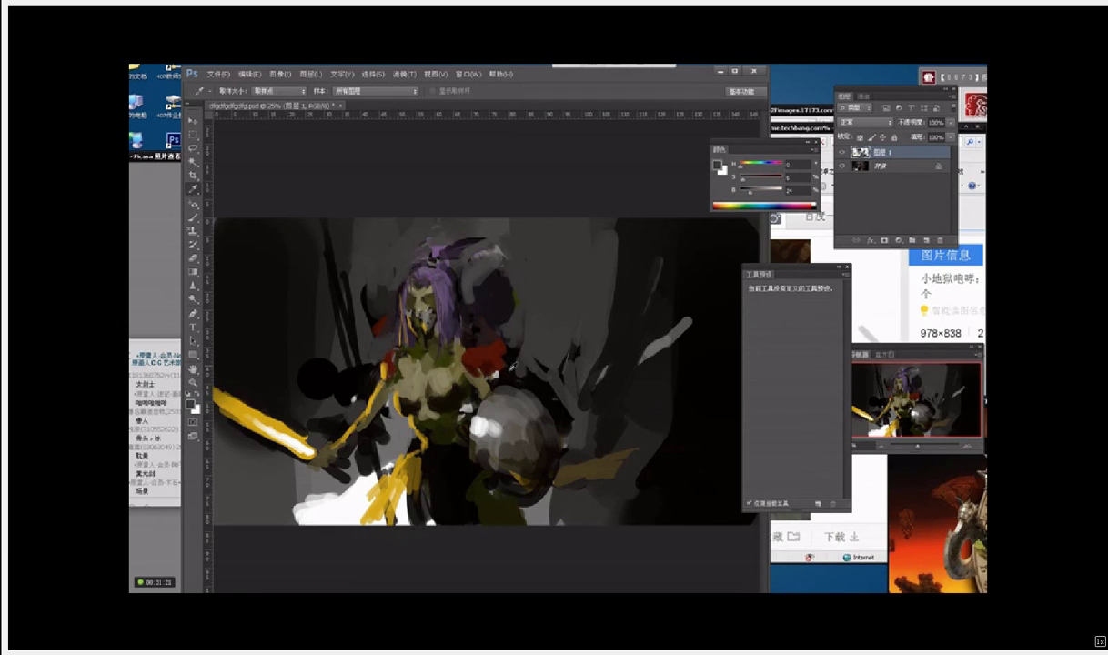
mouse_move(486, 330)
left_mouse_down()
mouse_move(519, 342)
mouse_move(525, 379)
mouse_move(581, 415)
mouse_move(594, 429)
mouse_move(569, 414)
mouse_move(593, 438)
mouse_move(620, 433)
mouse_move(604, 432)
mouse_move(711, 468)
mouse_move(578, 443)
mouse_move(591, 469)
left_mouse_up()
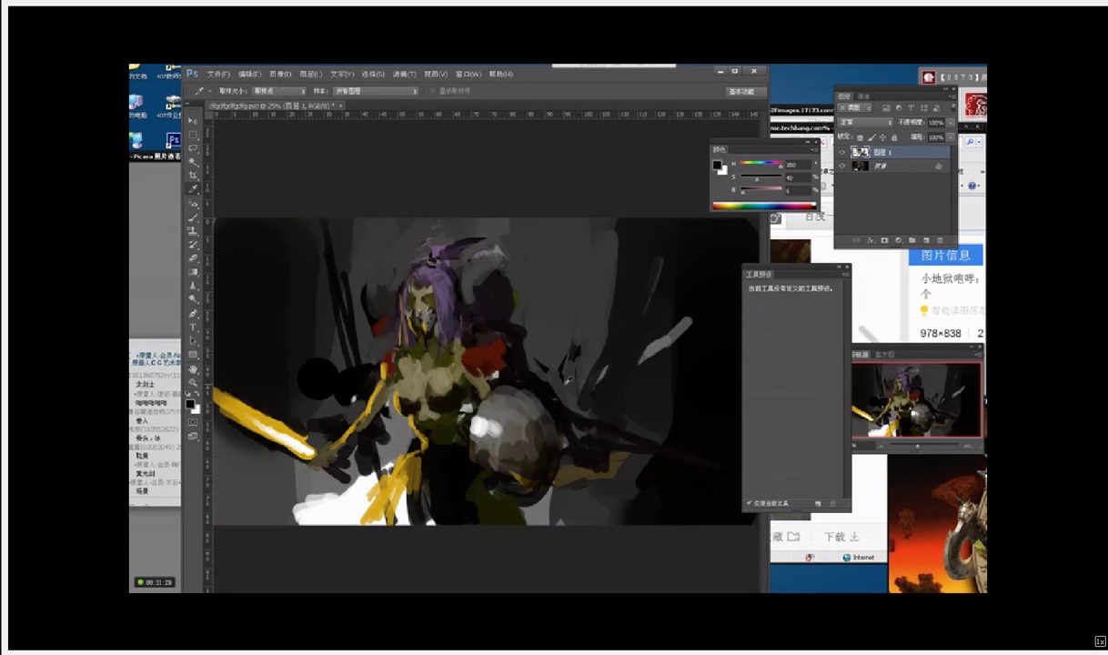
left_click(589, 412, "alt")
left_click_drag(578, 428, 584, 410)
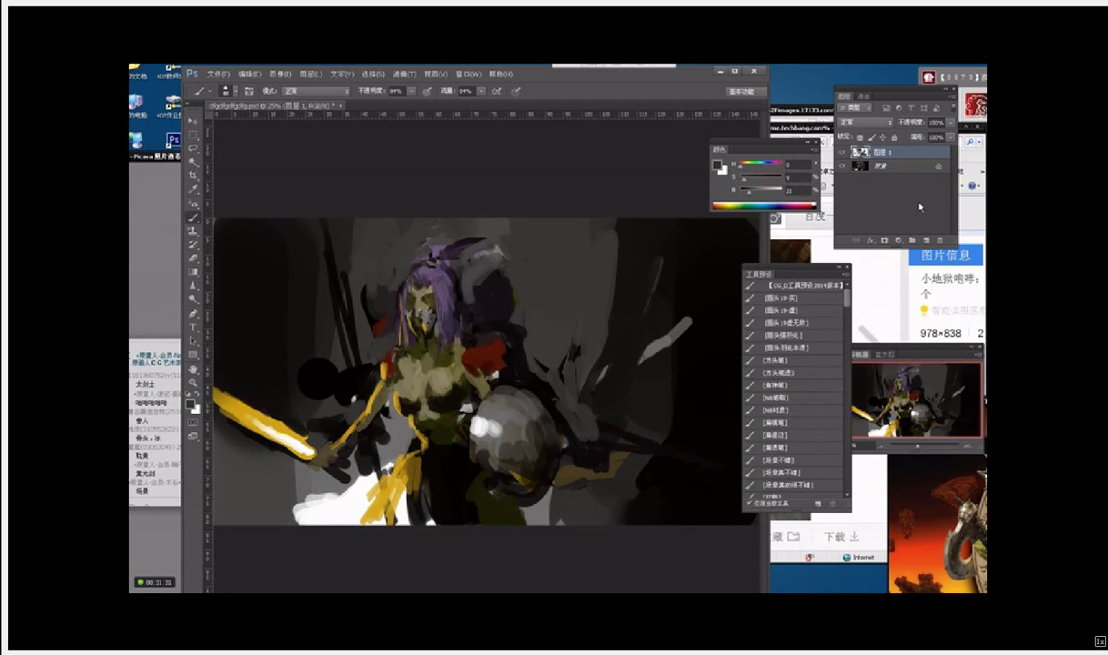
Step: Merge the painted layer into the background layer, and rework the mass behind the shoulder with sampled dark purple
key("ctrl+e")
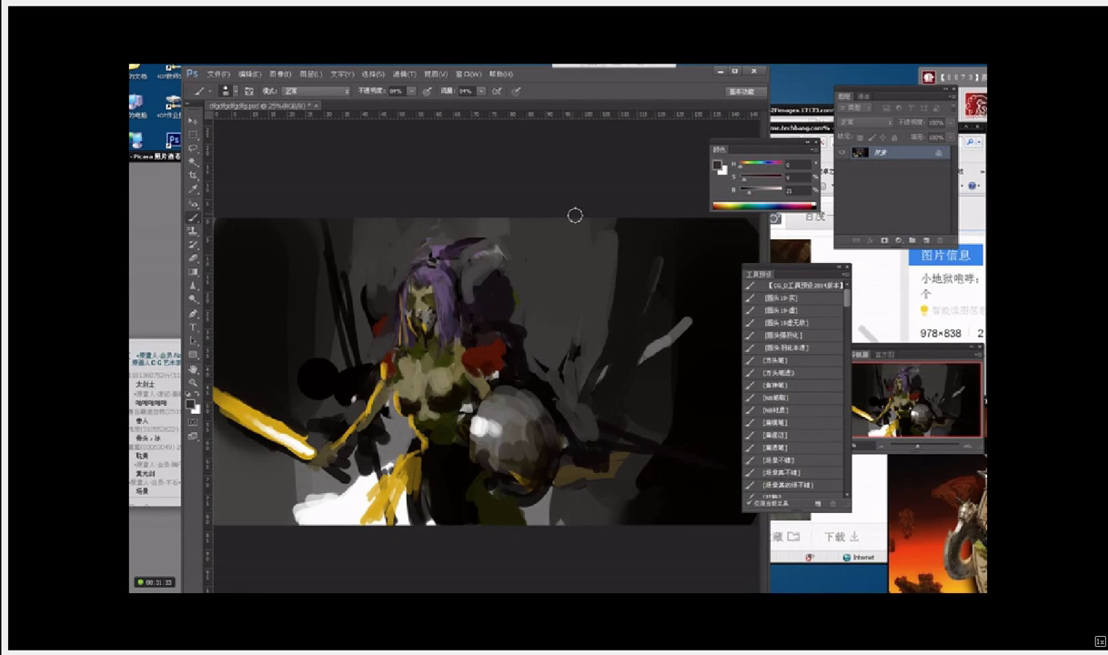
left_click(480, 267, "alt")
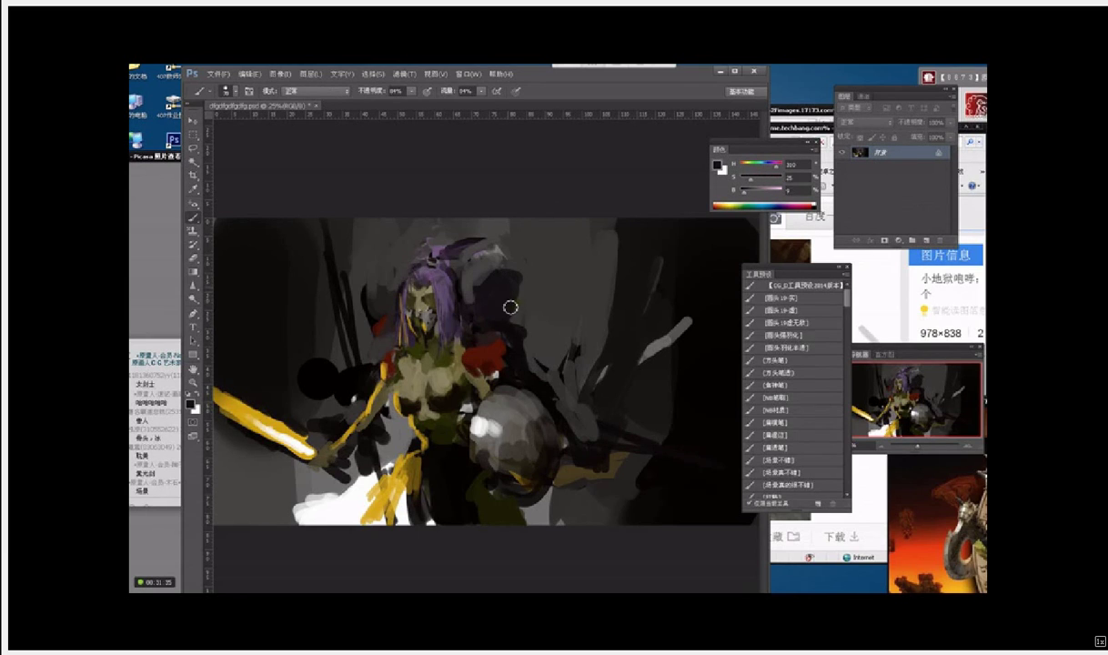
mouse_move(510, 307)
left_mouse_down()
mouse_move(482, 318)
mouse_move(521, 290)
mouse_move(508, 320)
mouse_move(516, 315)
mouse_move(490, 337)
mouse_move(538, 331)
mouse_move(523, 349)
mouse_move(534, 333)
mouse_move(551, 345)
mouse_move(541, 332)
mouse_move(531, 347)
mouse_move(534, 308)
mouse_move(521, 290)
mouse_move(486, 296)
left_mouse_up()
left_click(490, 336, "alt")
left_click(474, 317, "alt")
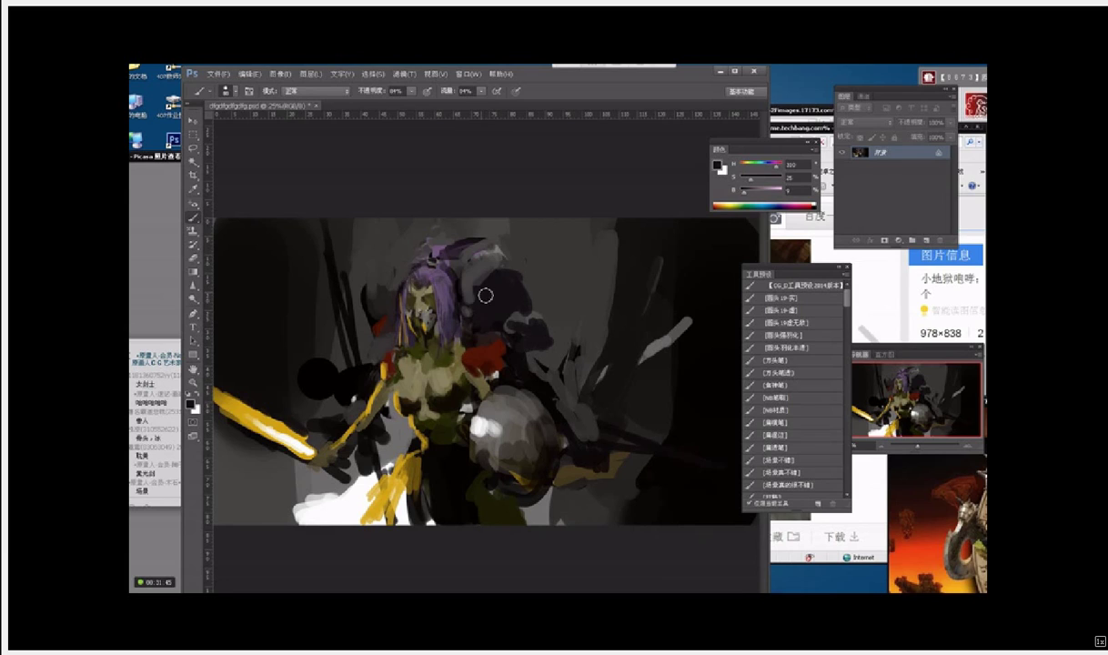
Step: Extend the dark purple mass behind the shoulder down to the shield, and rework the shield's outer edge with sampled tones and a larger brush
left_click_drag(534, 359, 533, 356)
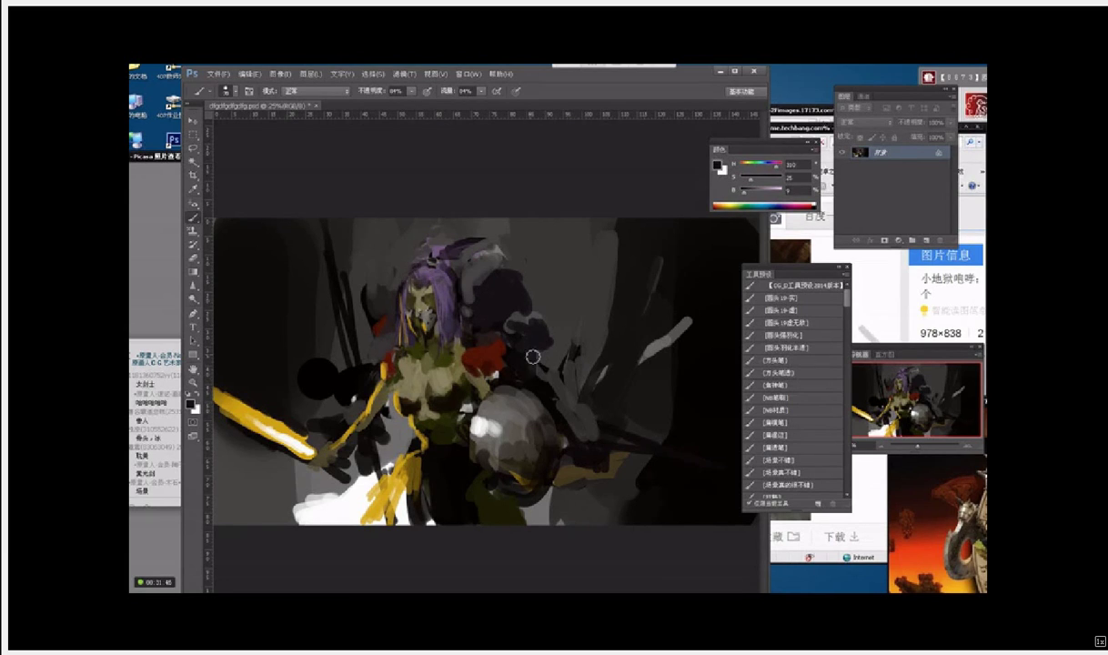
left_click(562, 414, "alt")
left_click(552, 407, "alt")
key("bracketright")
key("bracketright")
left_click_drag(524, 392, 556, 446)
left_click(563, 386, "alt")
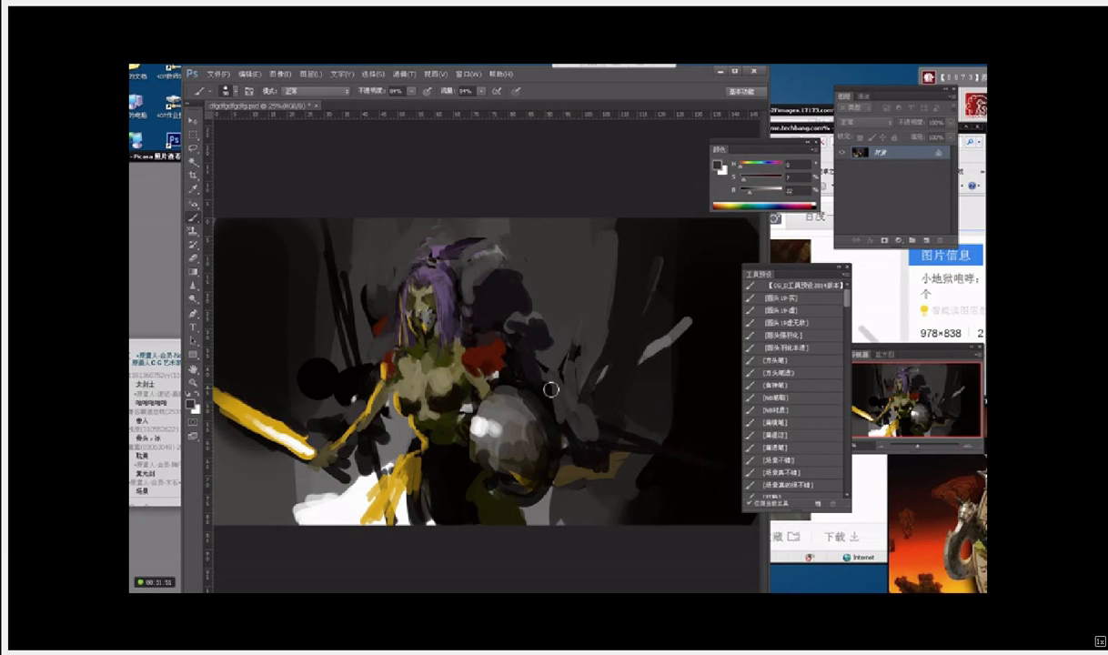
Step: Thicken the dark arm between the shield and the brown blade with sampled dark purple
left_click(575, 432, "alt")
key("bracketleft")
left_click_drag(546, 409, 575, 434)
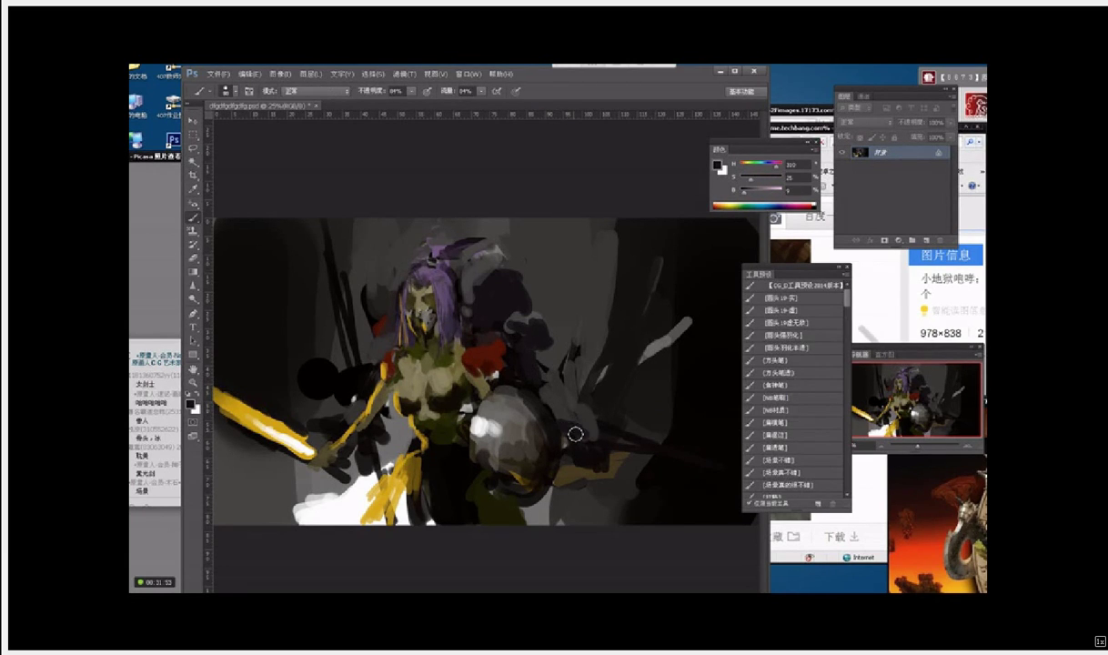
mouse_move(546, 393)
left_mouse_down()
mouse_move(581, 442)
mouse_move(571, 418)
mouse_move(607, 426)
left_mouse_up()
key("bracketleft")
Step: Paint long dark purple spikes from behind the shield up across the pale grey stroke toward the canvas edge
left_click(535, 377, "alt")
mouse_move(527, 382)
left_mouse_down()
mouse_move(553, 396)
mouse_move(596, 367)
left_mouse_up()
mouse_move(557, 388)
left_mouse_down()
mouse_move(597, 359)
mouse_move(607, 369)
mouse_move(682, 335)
left_mouse_up()
left_click_drag(588, 354, 718, 319)
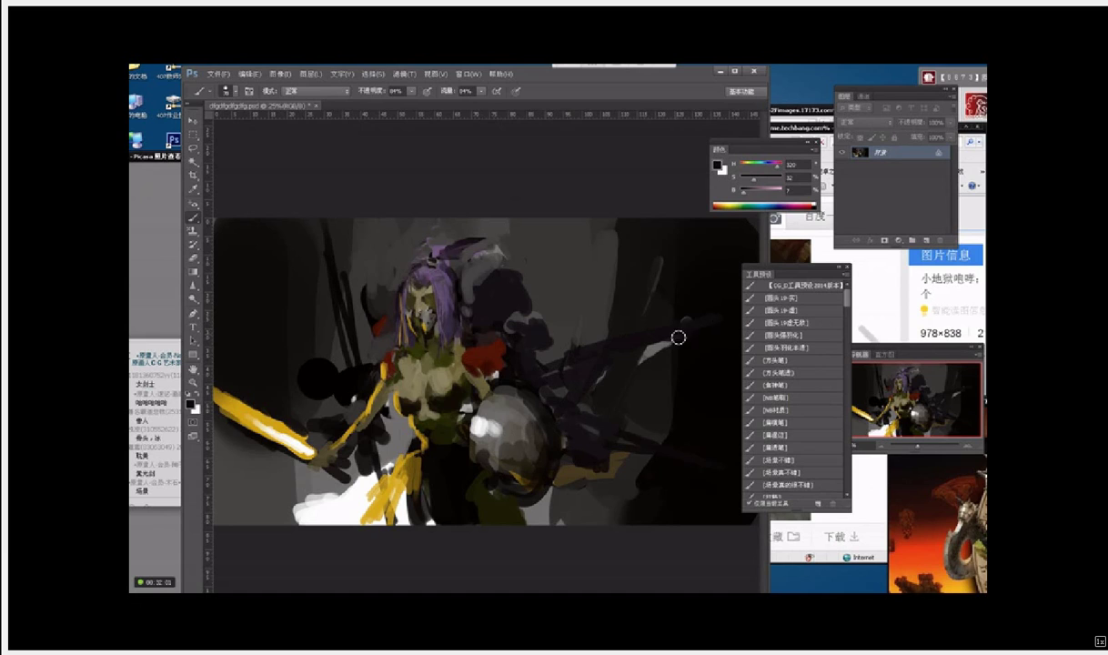
left_click(717, 316, "alt")
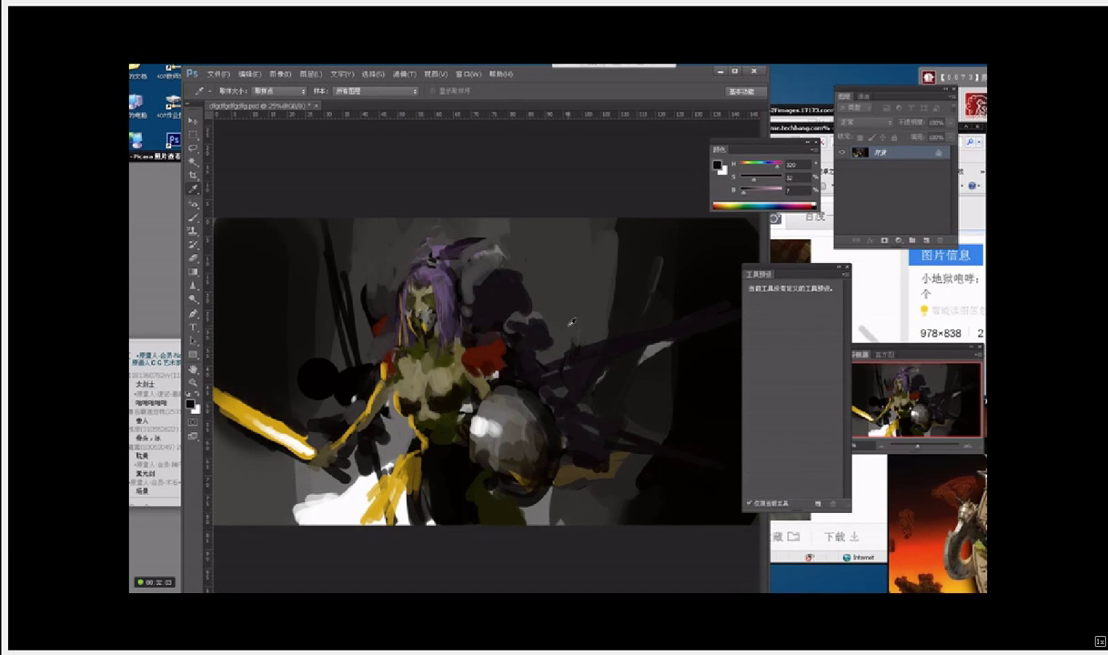
left_click_drag(541, 369, 722, 316)
Step: Refine the base of the long spike beside the shield with alternating sampled greys and dark purples
left_click(569, 359, "alt")
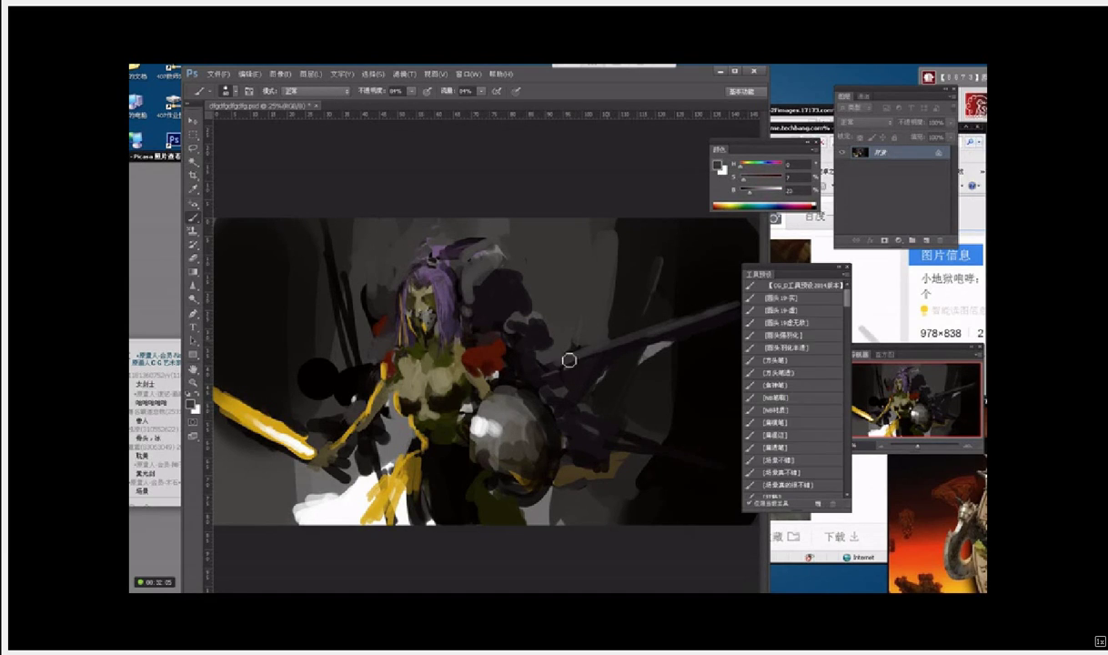
left_click(617, 361, "alt")
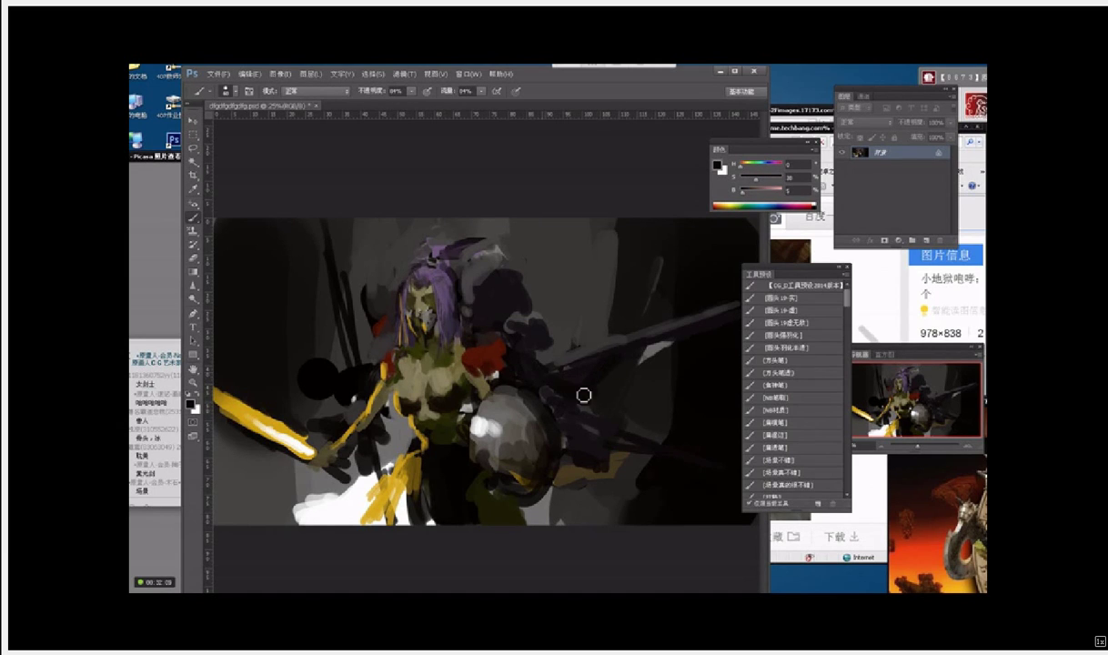
left_click(549, 300, "alt")
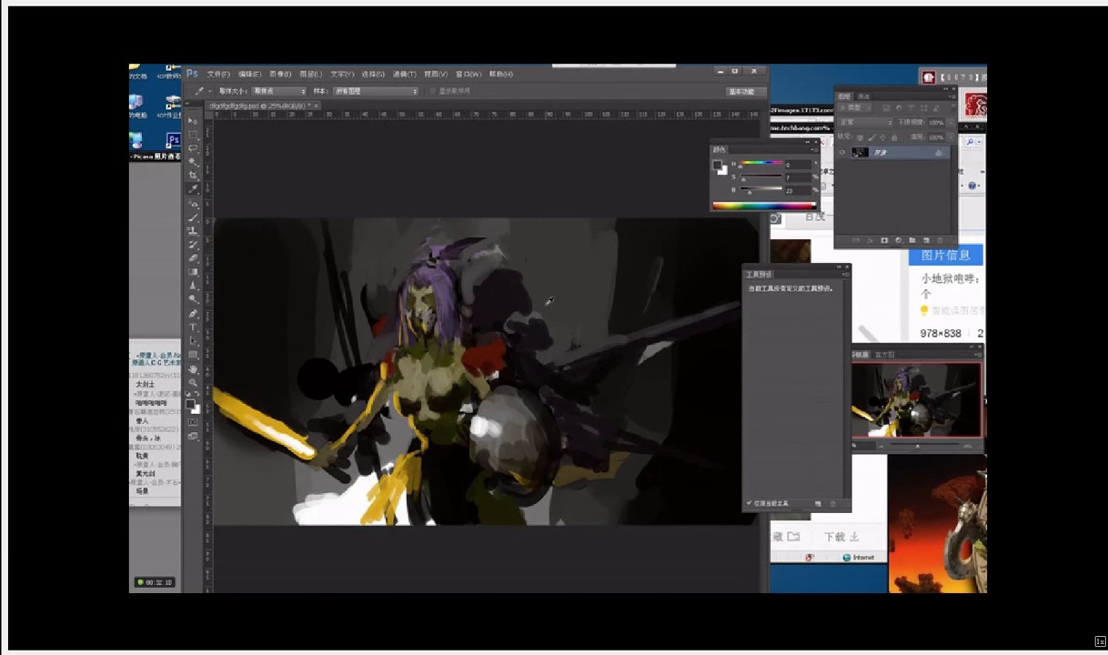
left_click(546, 354, "alt")
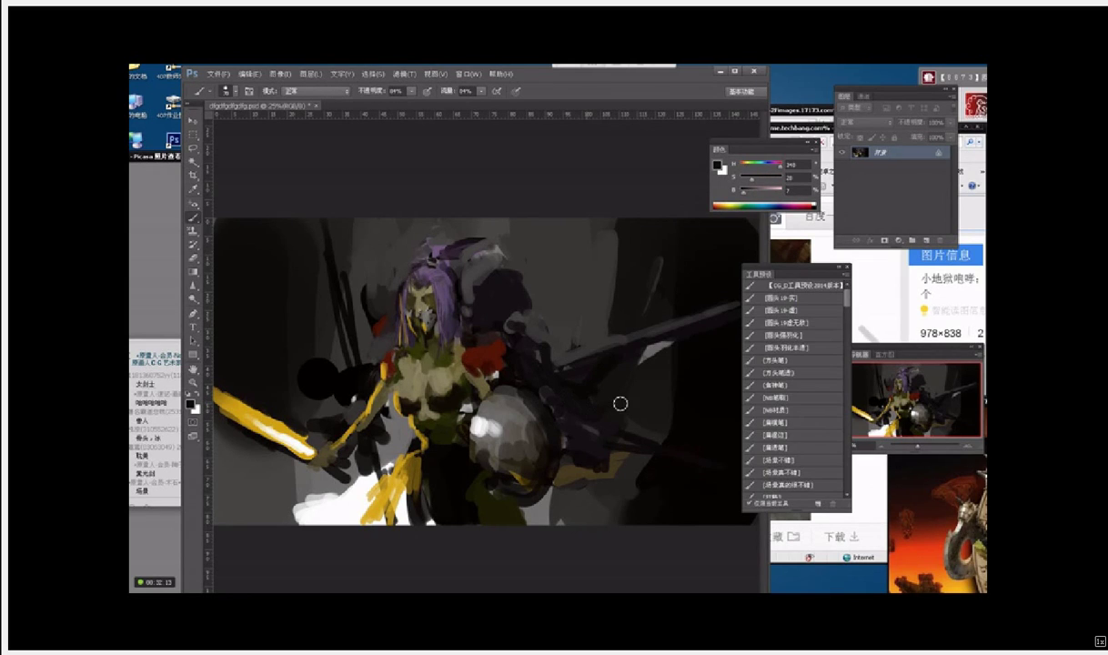
Step: Open grey gaps beneath the long spike, soften the pale streak below it, and rework the background above with sampled grey
left_click(597, 343, "alt")
mouse_move(573, 360)
left_mouse_down()
mouse_move(609, 351)
mouse_move(570, 384)
left_mouse_up()
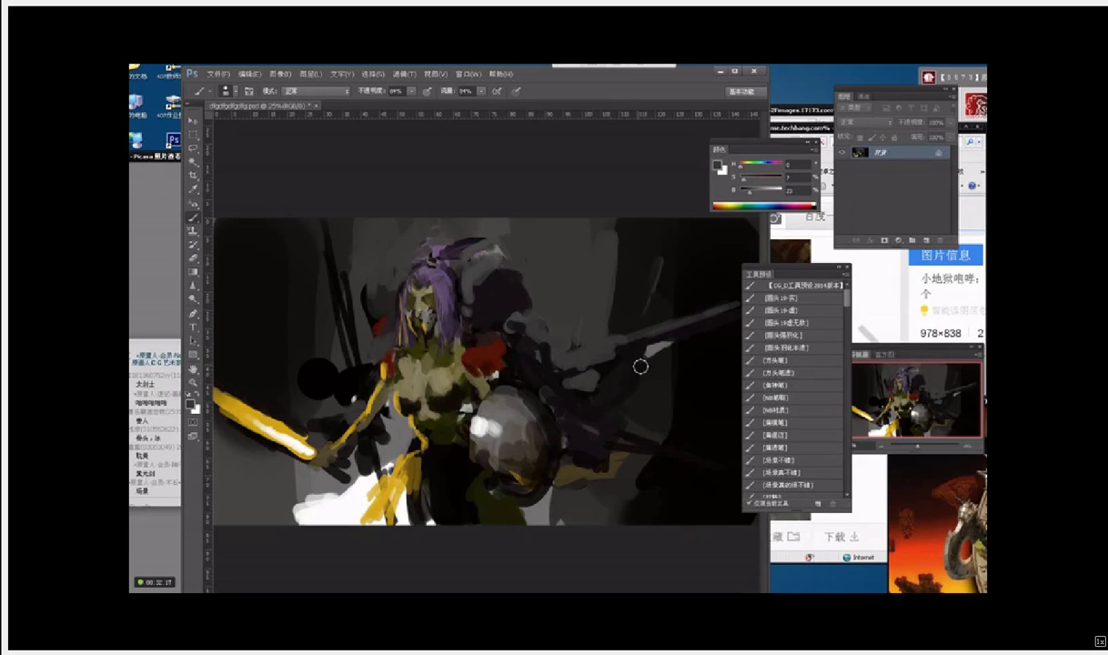
left_click_drag(640, 369, 660, 360)
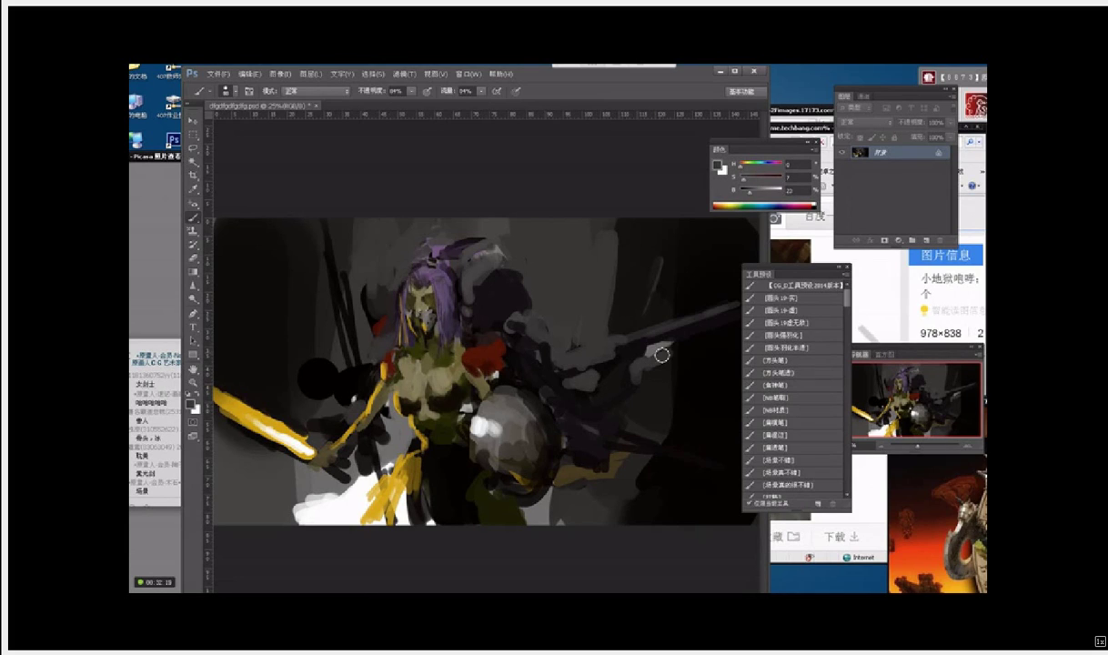
left_click(593, 307, "alt")
left_click_drag(620, 229, 629, 317)
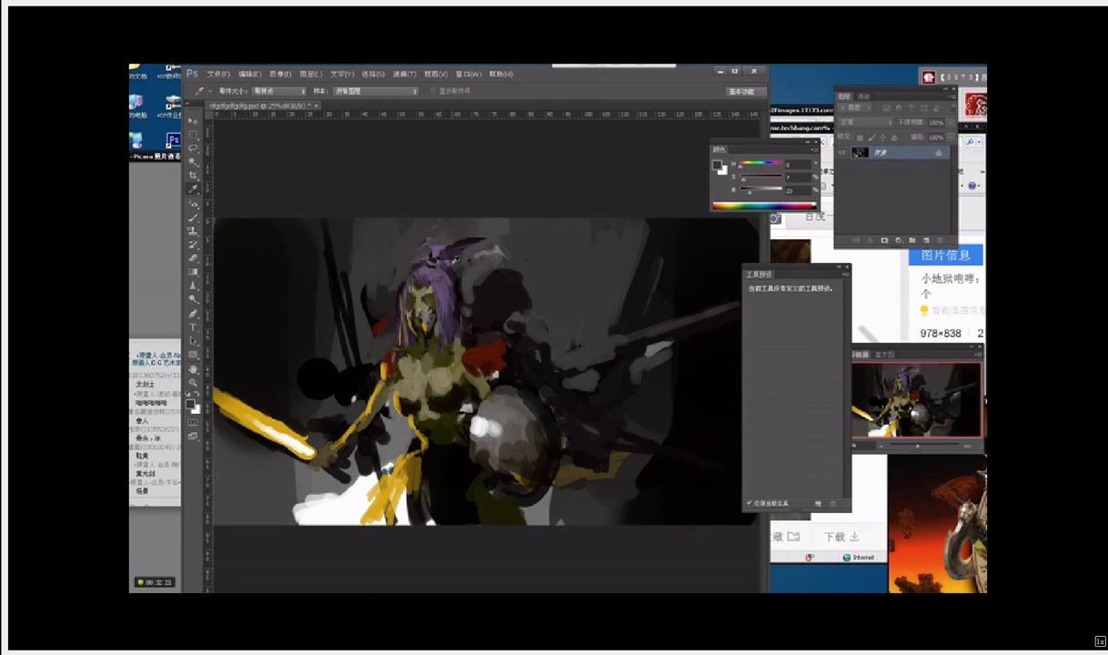
Step: Refine the hair around the forehead with sampled purple, and touch up the face and hair edge with sampled skin and dark tones
left_click(435, 265, "alt")
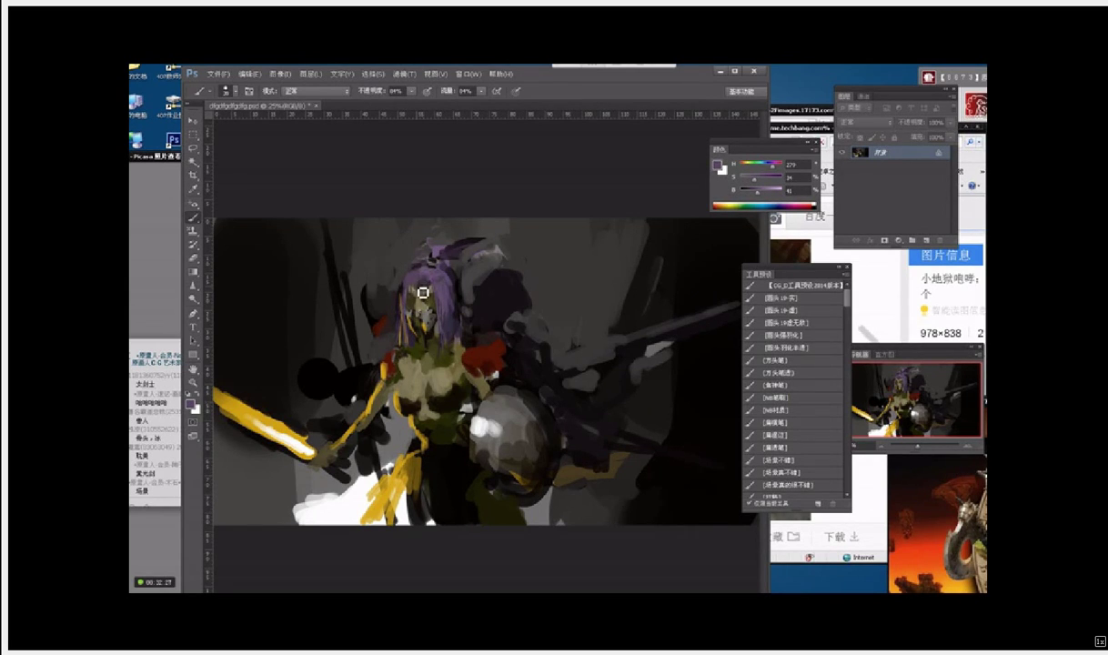
left_click(423, 283, "alt")
left_click(419, 298, "alt")
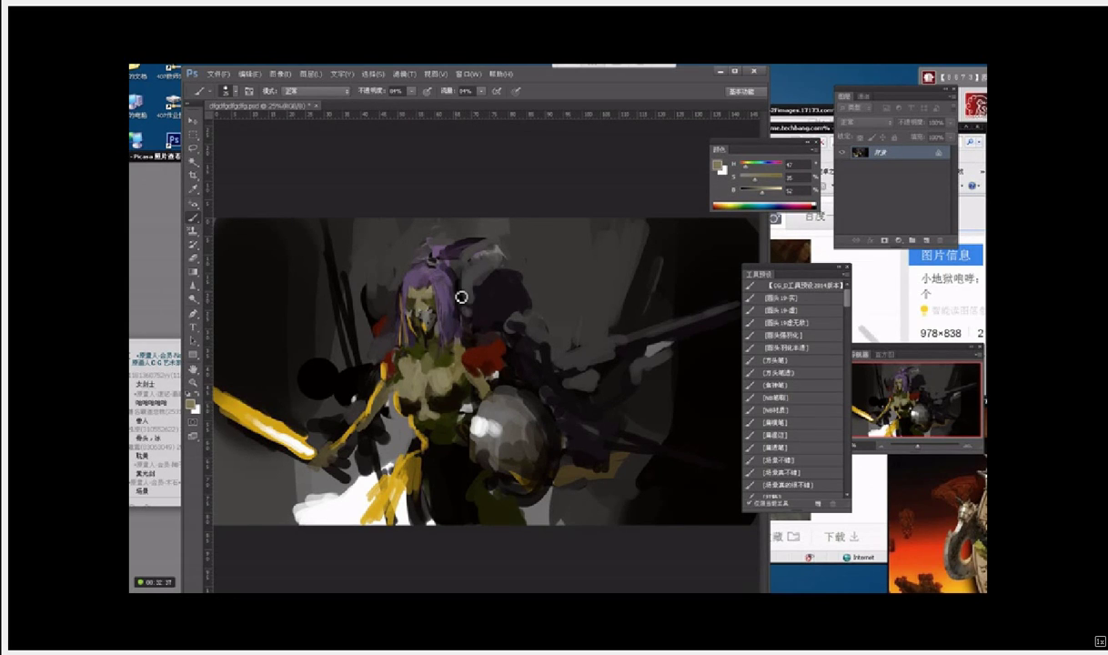
left_click(427, 306, "alt")
left_click(469, 310, "alt")
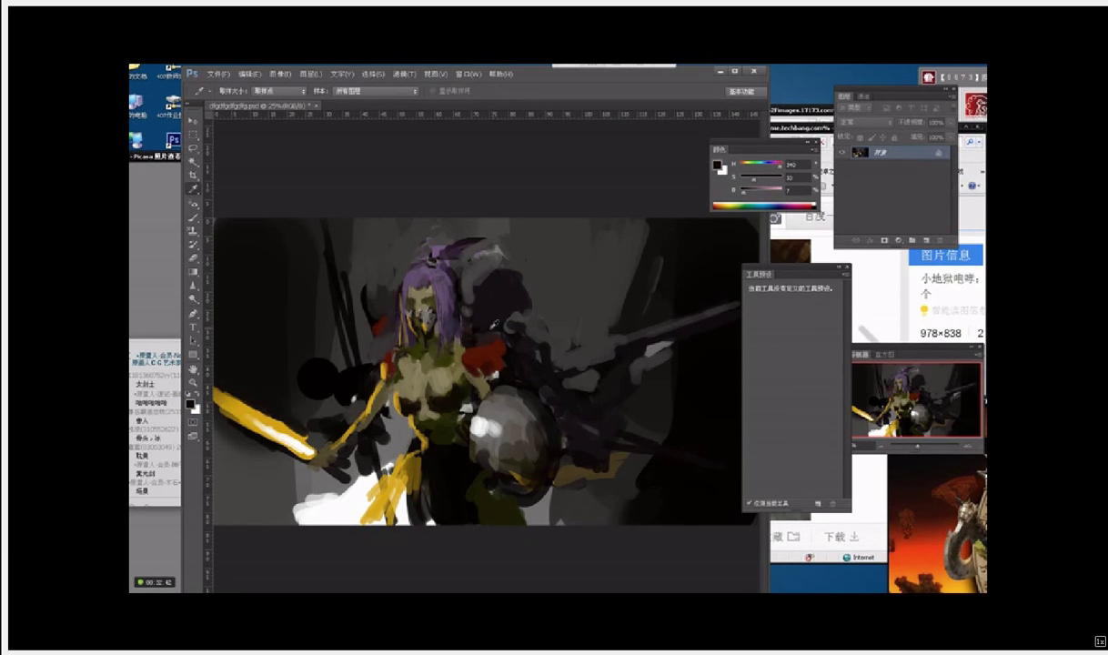
Step: Paint pale grey spikes rising from the red shoulder piece, and trim their tips with sampled dark purple
left_click(488, 352, "alt")
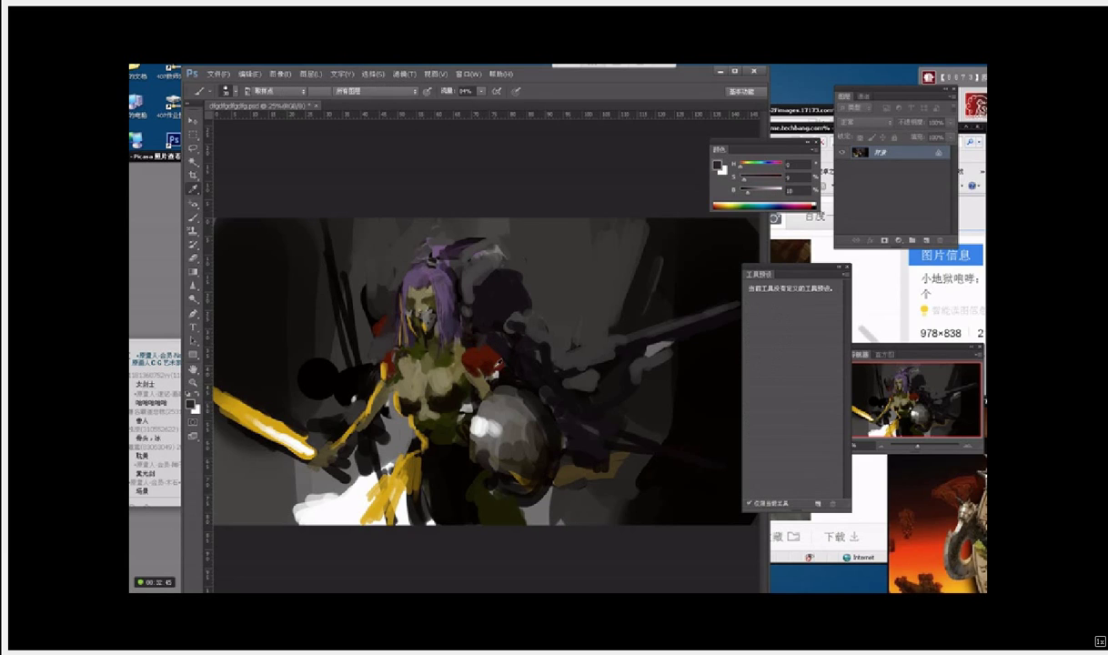
left_click(488, 346, "alt")
left_click_drag(491, 335, 495, 303)
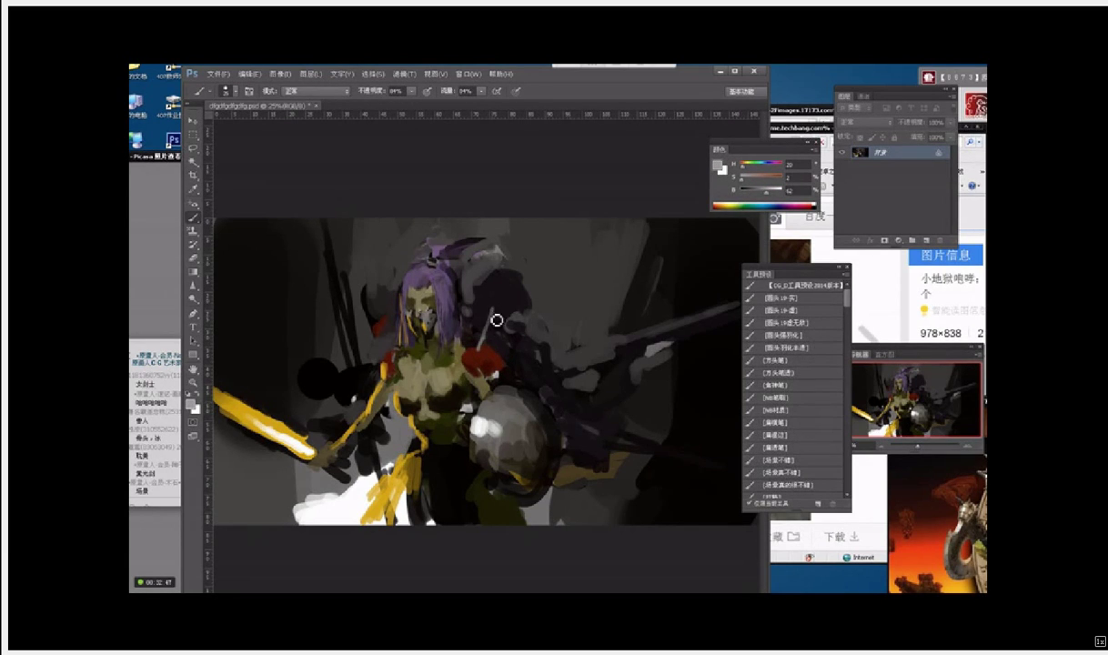
mouse_move(483, 351)
left_mouse_down()
mouse_move(488, 338)
mouse_move(479, 344)
mouse_move(508, 353)
left_mouse_up()
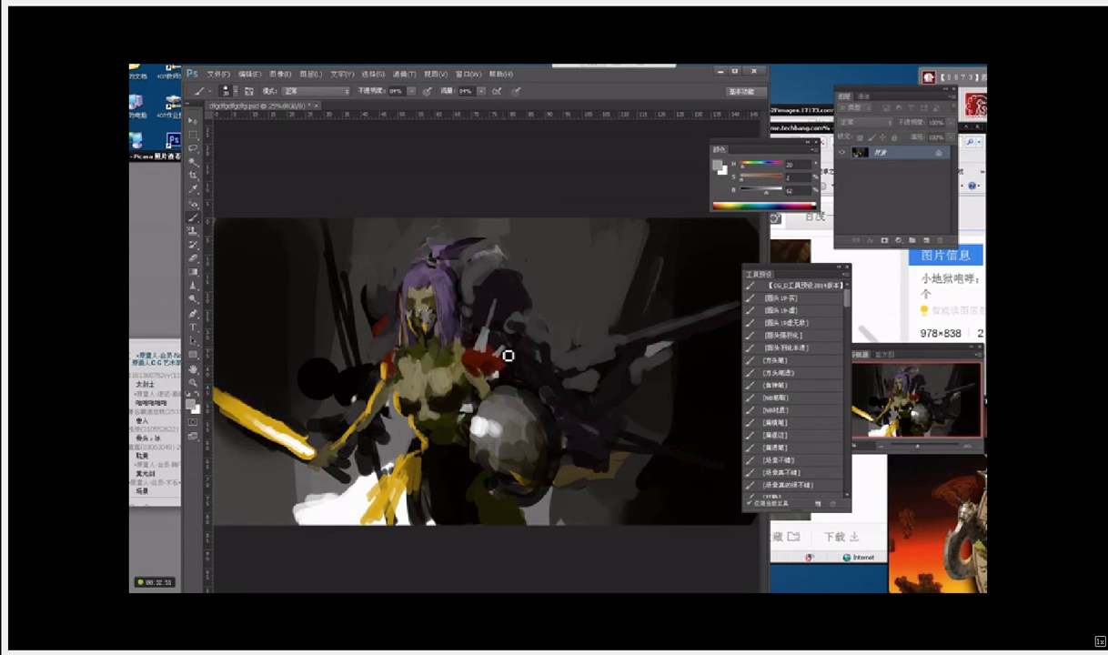
left_click(499, 316, "alt")
key("bracketright")
mouse_move(501, 305)
left_mouse_down()
mouse_move(499, 324)
mouse_move(498, 311)
left_mouse_up()
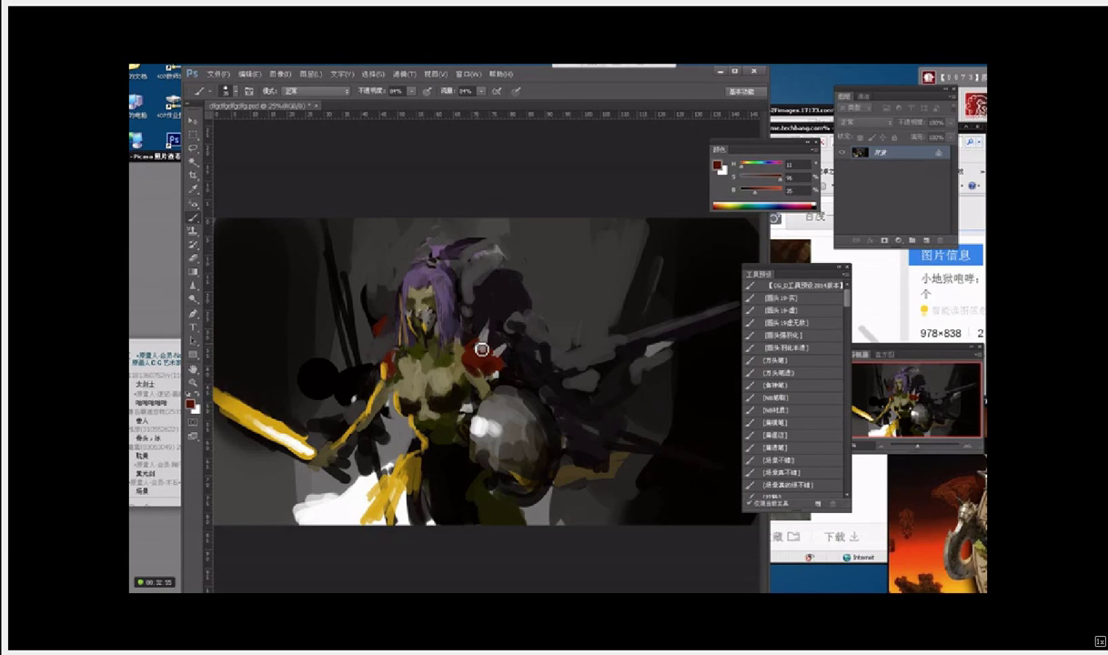
Step: Rework the red shoulder piece with sampled red and grey, adding another pale spike and darkening its lower edge
left_click(470, 354, "alt")
left_click(469, 355, "alt")
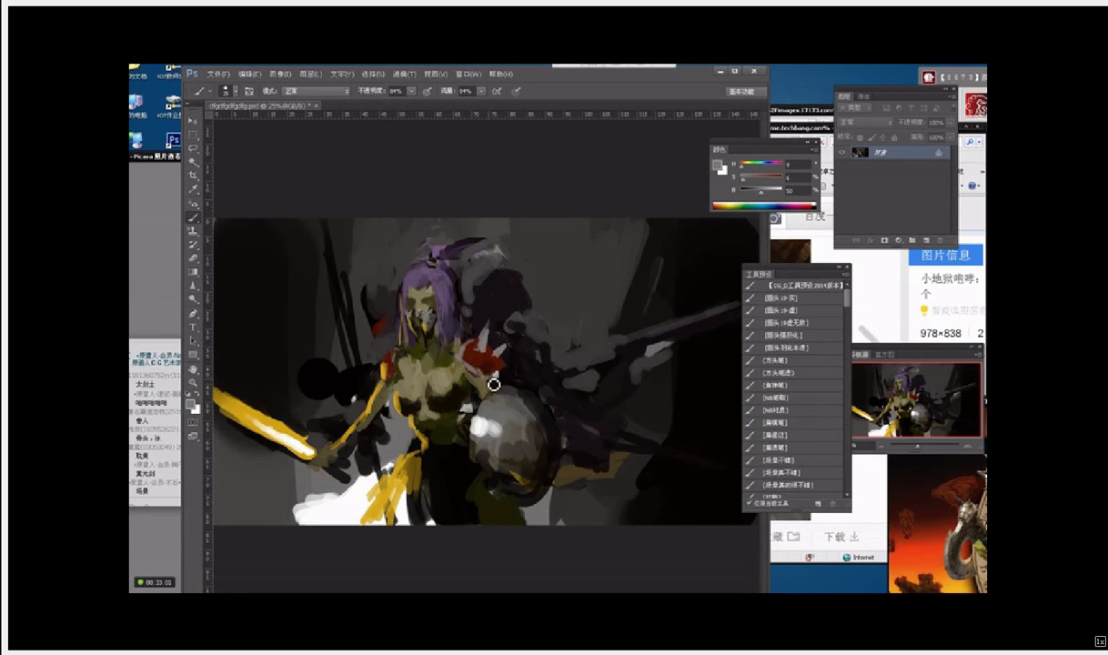
left_click(506, 375, "alt")
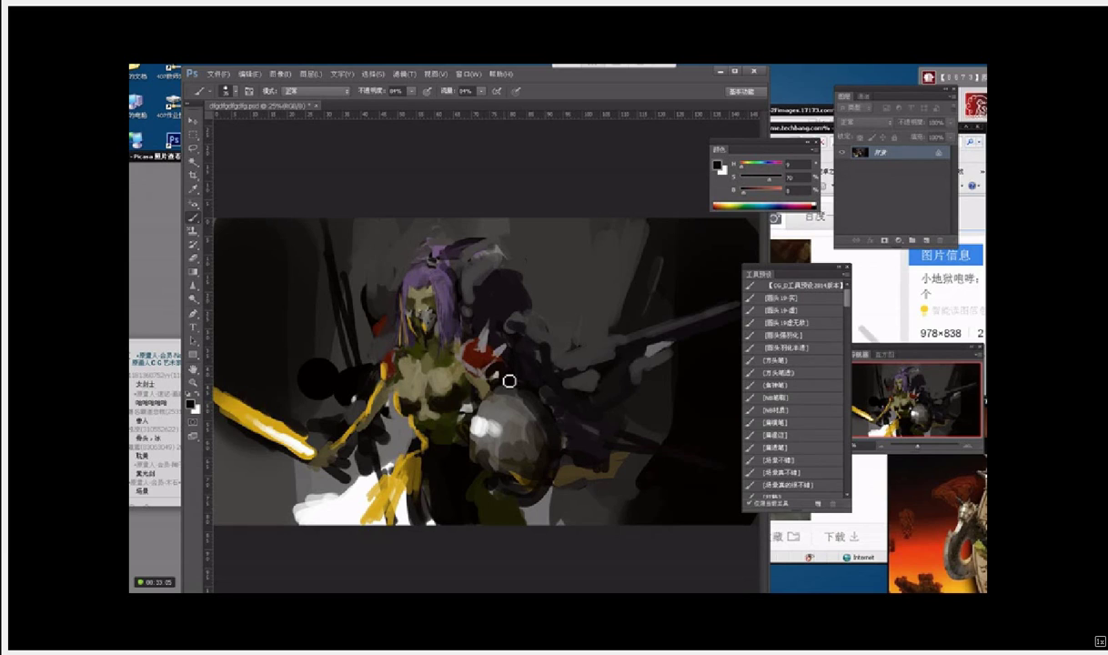
Step: Set the foreground colour to a muted blue-violet (H 247, S 23, B 29) and paint it over the mass behind the shoulder and long spike
key("i")
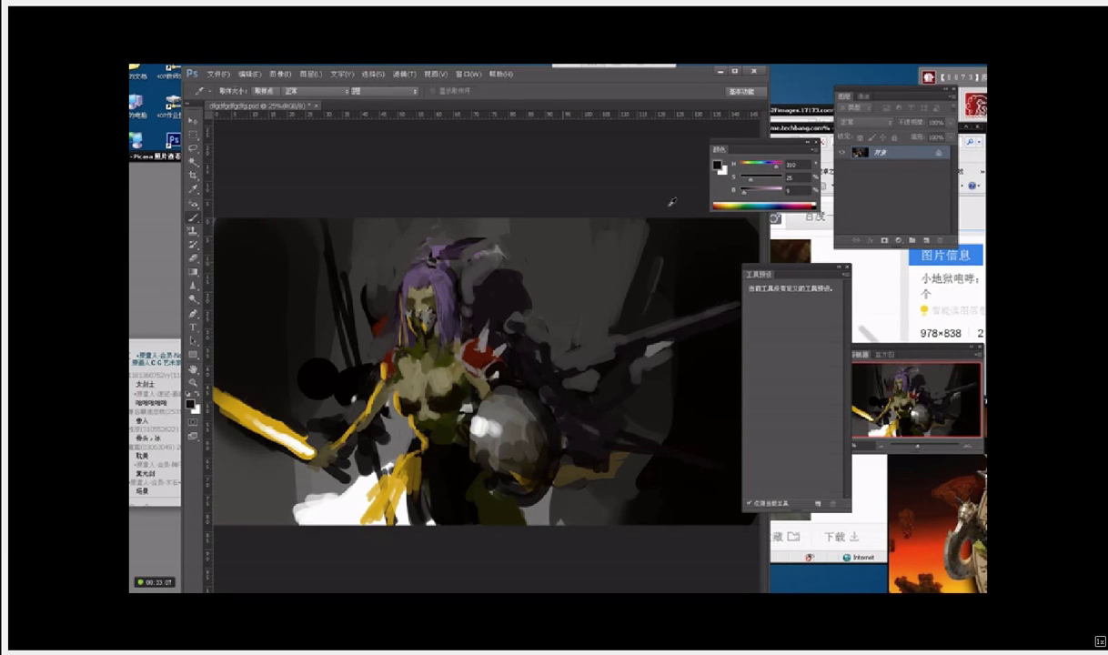
left_click(717, 165)
left_click(445, 359)
left_click(563, 307)
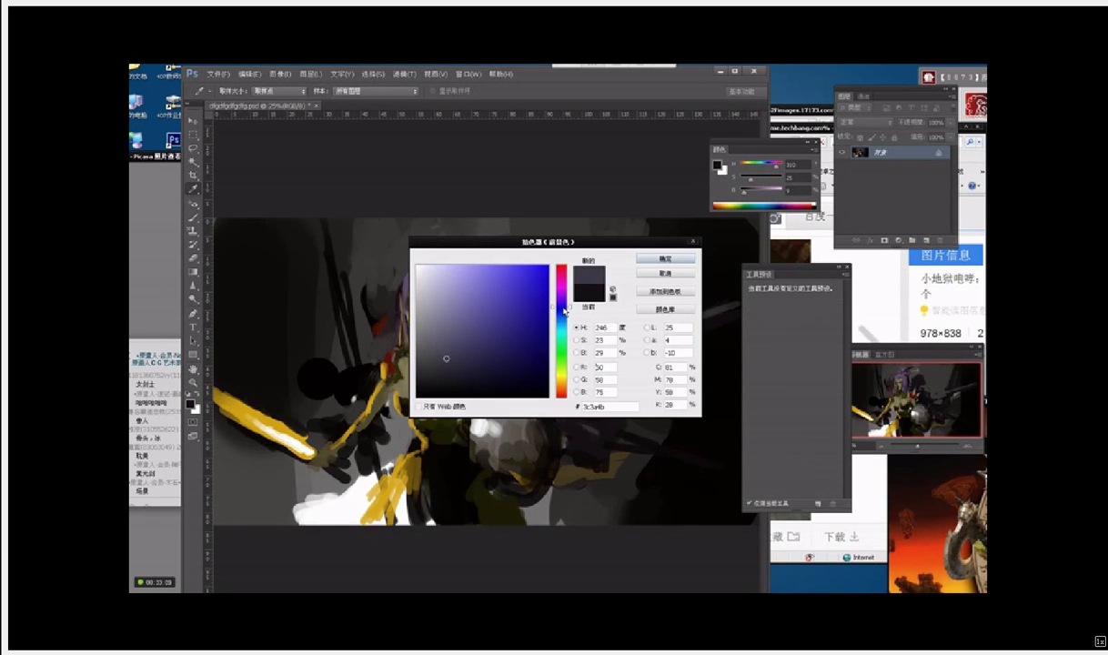
key("Return")
key("b")
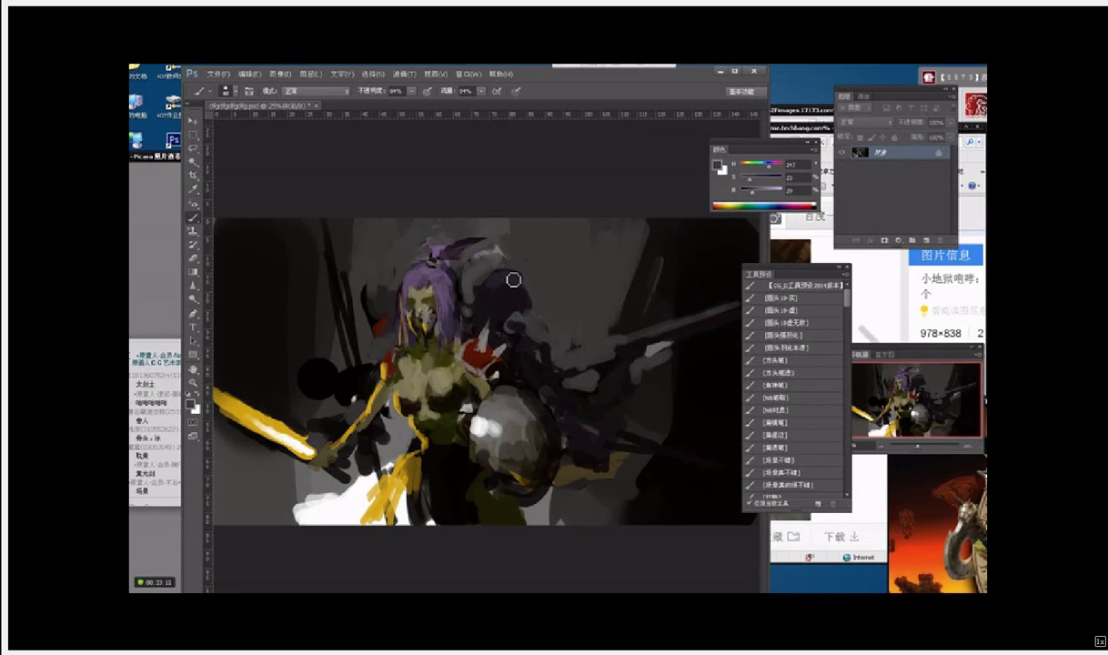
mouse_move(513, 281)
left_mouse_down()
mouse_move(489, 286)
mouse_move(505, 292)
mouse_move(518, 339)
mouse_move(496, 341)
mouse_move(527, 371)
mouse_move(534, 349)
mouse_move(519, 346)
mouse_move(586, 372)
mouse_move(566, 380)
mouse_move(710, 324)
mouse_move(599, 393)
left_mouse_up()
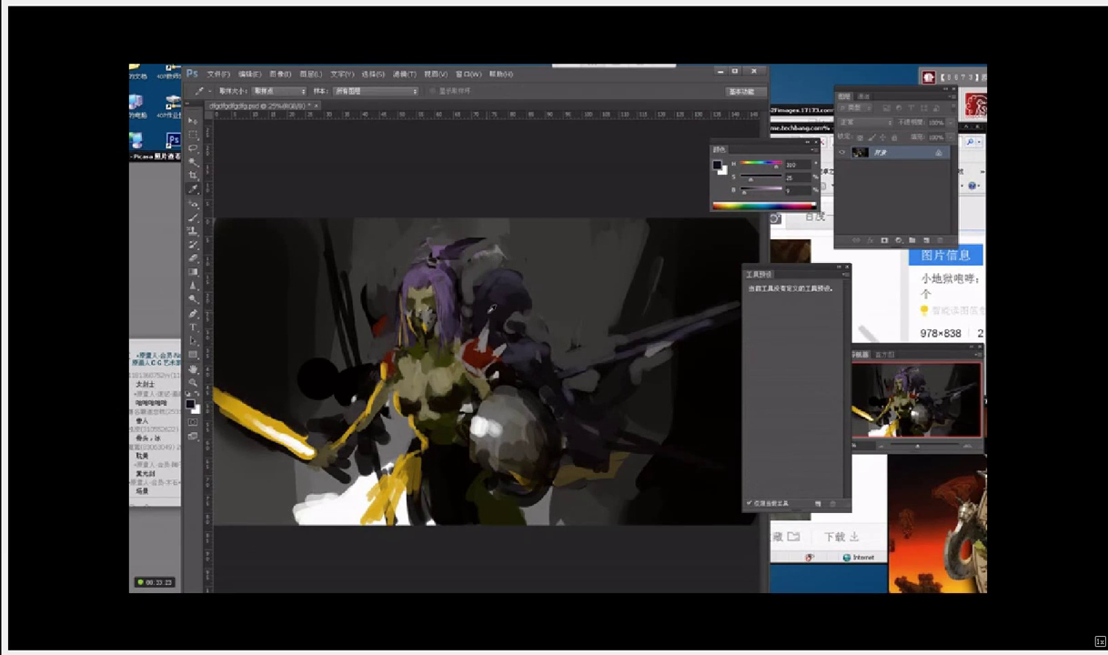
Step: Rework the dark mass beside the face with sampled dark purple, and paint a faint matching spike above the glowing blade
left_click(396, 302, "alt")
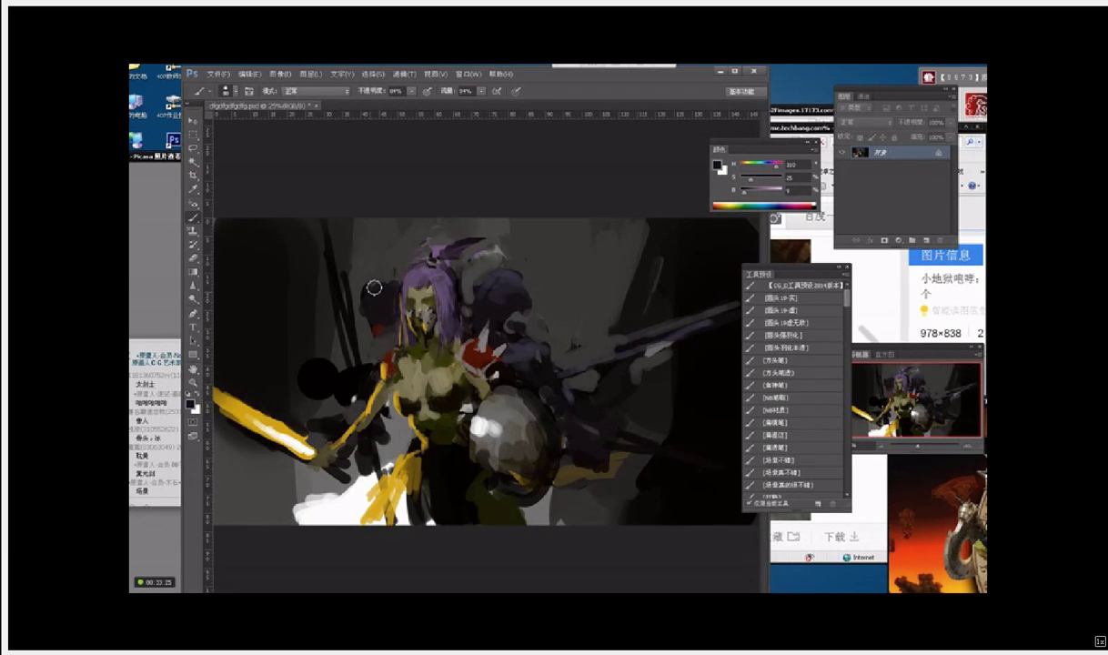
left_click(376, 270, "alt")
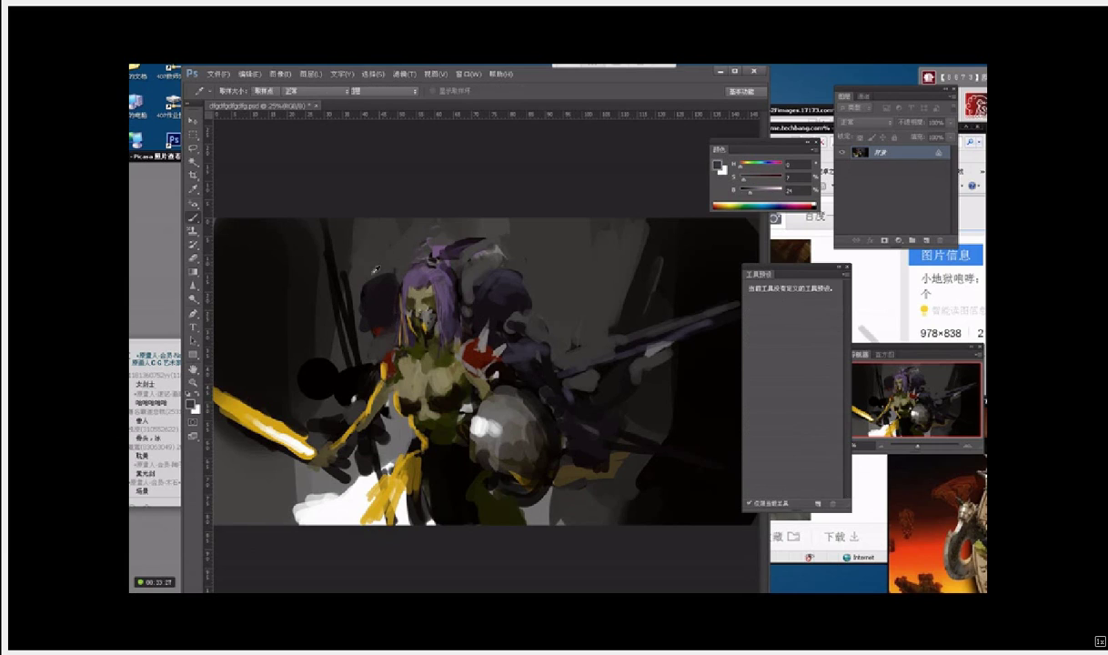
left_click(367, 313, "alt")
left_click_drag(362, 367, 269, 324)
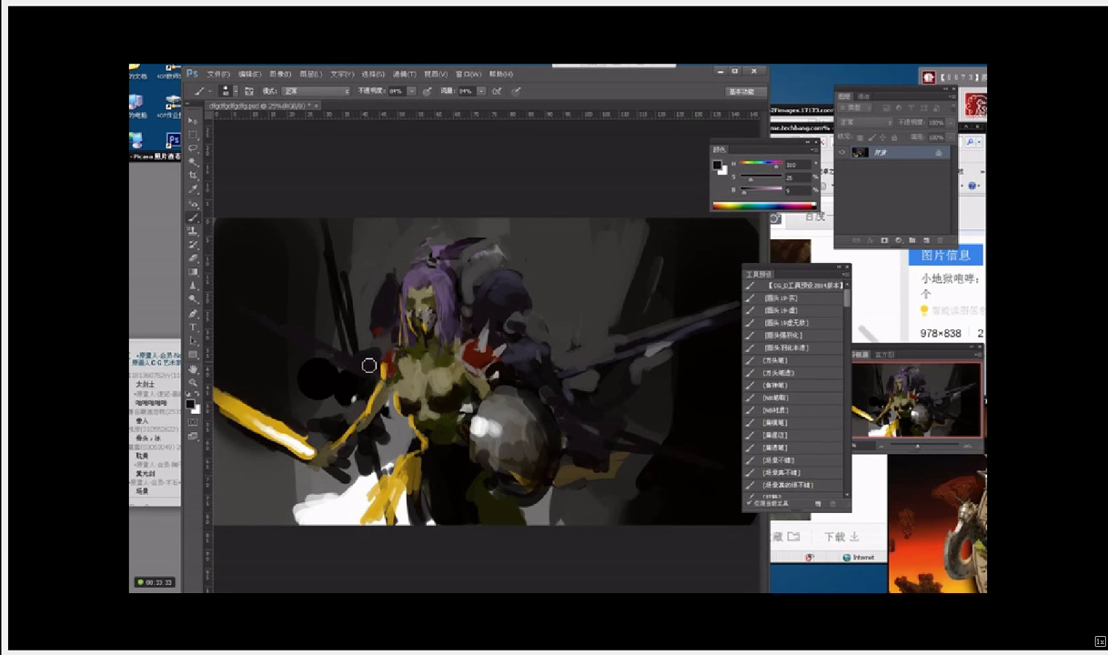
Step: Try bluish tones on the mass beside the face and dark purple on the sword arm's dark shapes, and undo these strokes
left_click(438, 275, "alt")
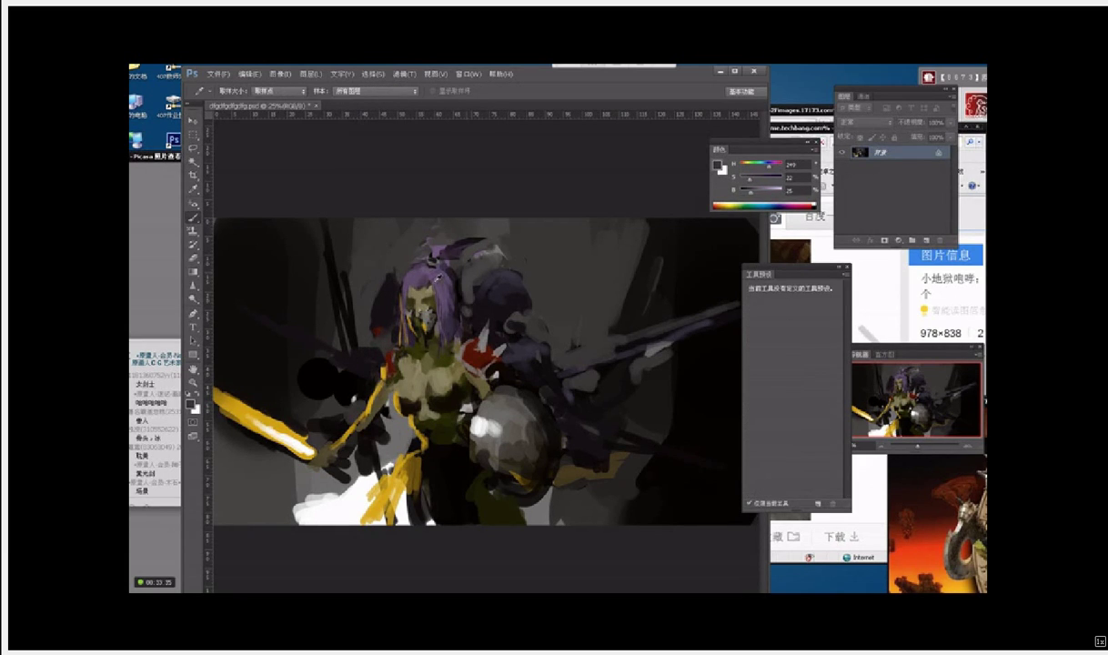
left_click(373, 314, "alt")
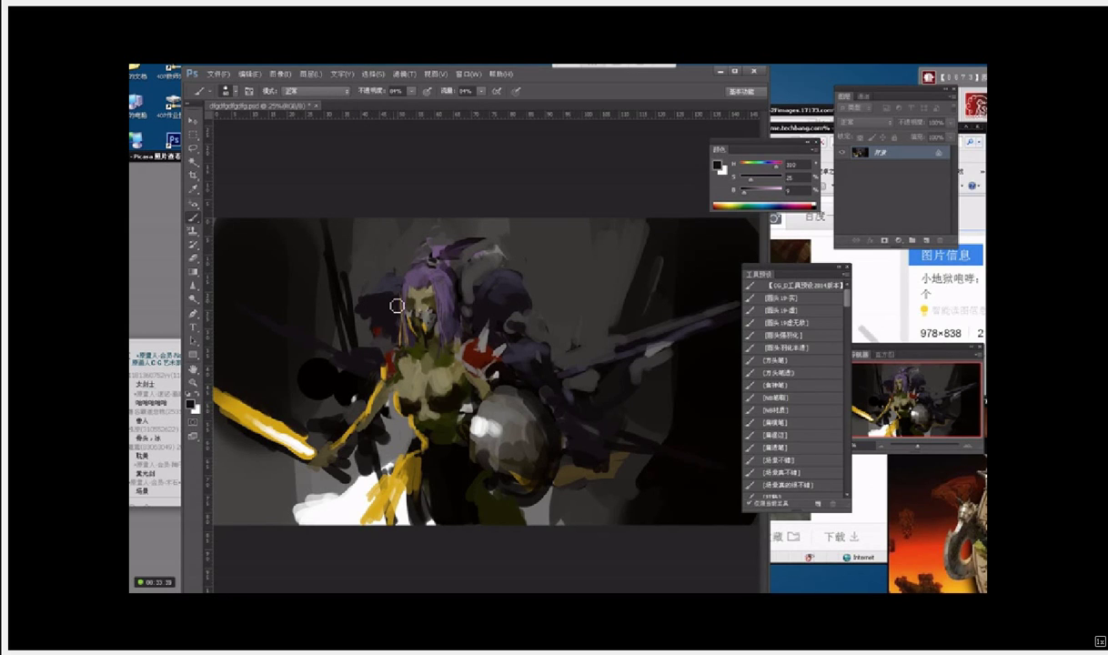
left_click(368, 289, "alt")
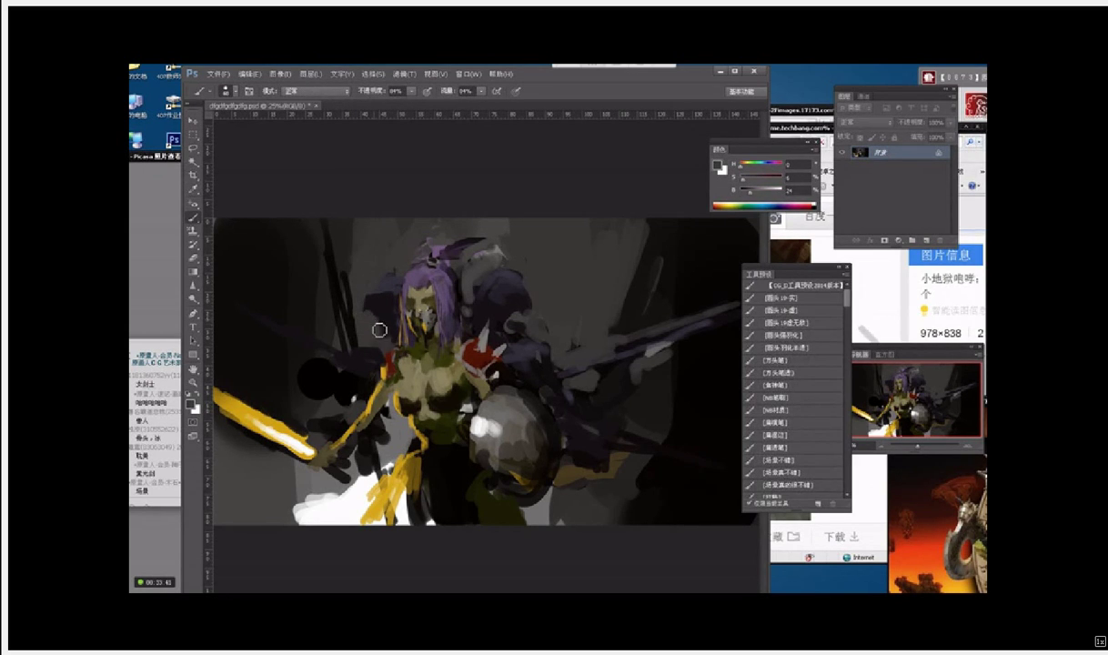
left_click(373, 300, "alt")
mouse_move(355, 374)
left_mouse_down()
mouse_move(400, 431)
mouse_move(395, 404)
mouse_move(408, 424)
mouse_move(388, 418)
mouse_move(402, 436)
mouse_move(387, 439)
mouse_move(412, 427)
mouse_move(410, 449)
mouse_move(392, 442)
mouse_move(373, 434)
left_mouse_up()
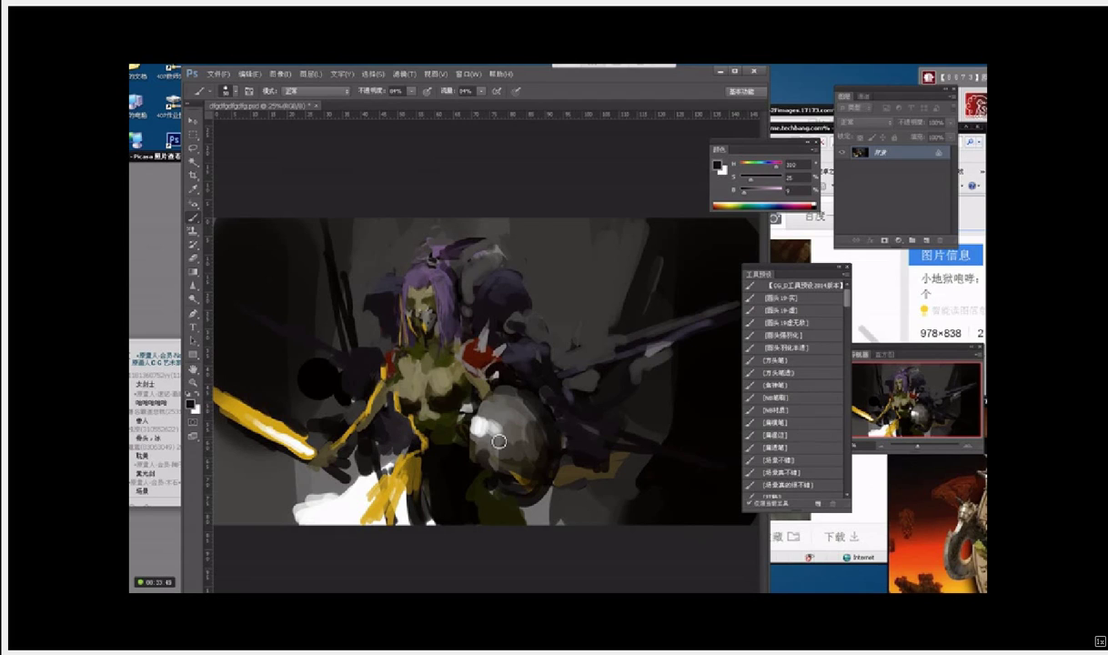
key("ctrl+alt+z")
key("ctrl+alt+z")
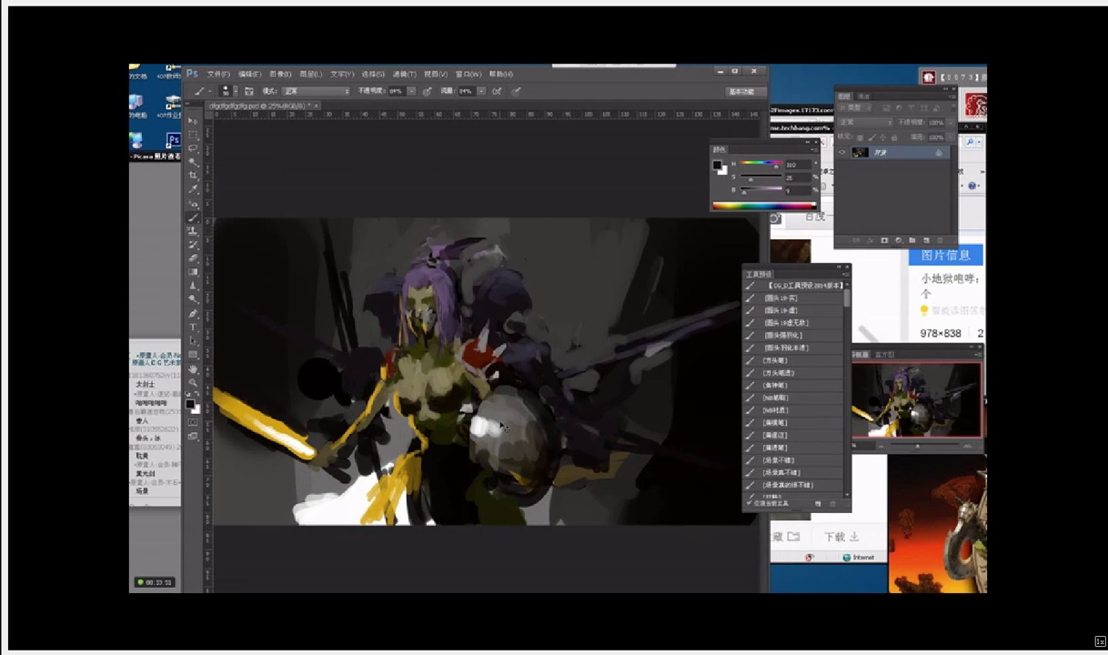
key("ctrl+alt+z")
key("ctrl+alt+z")
key("ctrl+alt+z")
key("ctrl+alt+z")
Step: Cover the dark mass and red patch beside the face with background grey, and paint sampled dark grey below the brown blade's tip
left_click(352, 300, "alt")
mouse_move(355, 300)
left_mouse_down()
mouse_move(386, 332)
mouse_move(398, 307)
left_mouse_up()
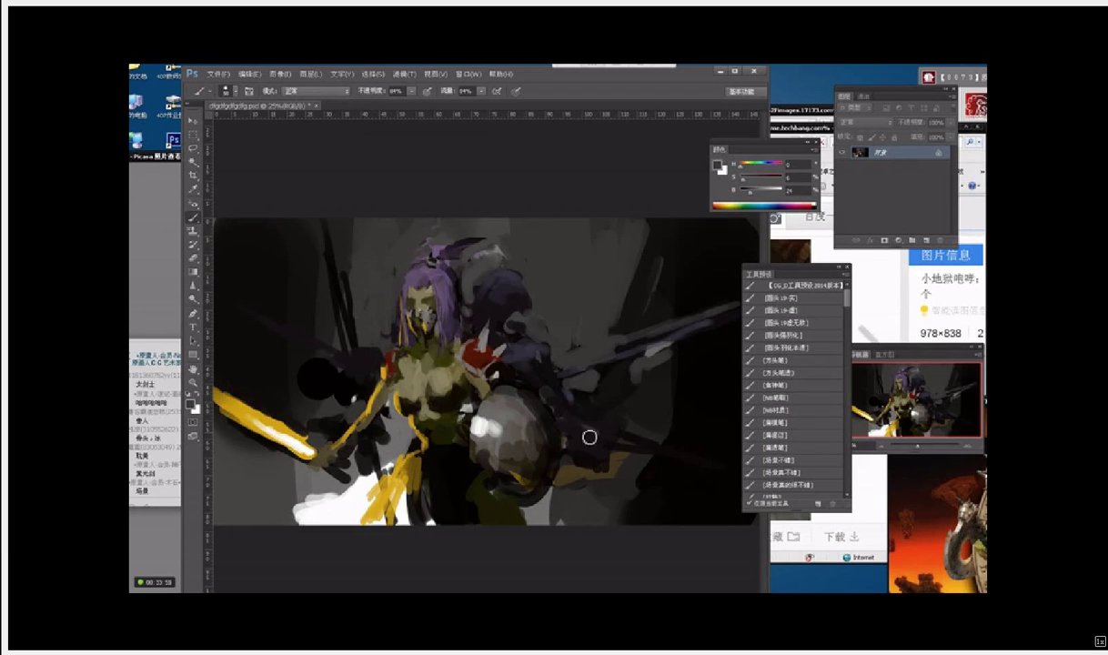
left_click(600, 462, "alt")
mouse_move(614, 459)
left_mouse_down()
mouse_move(646, 493)
mouse_move(658, 477)
left_mouse_up()
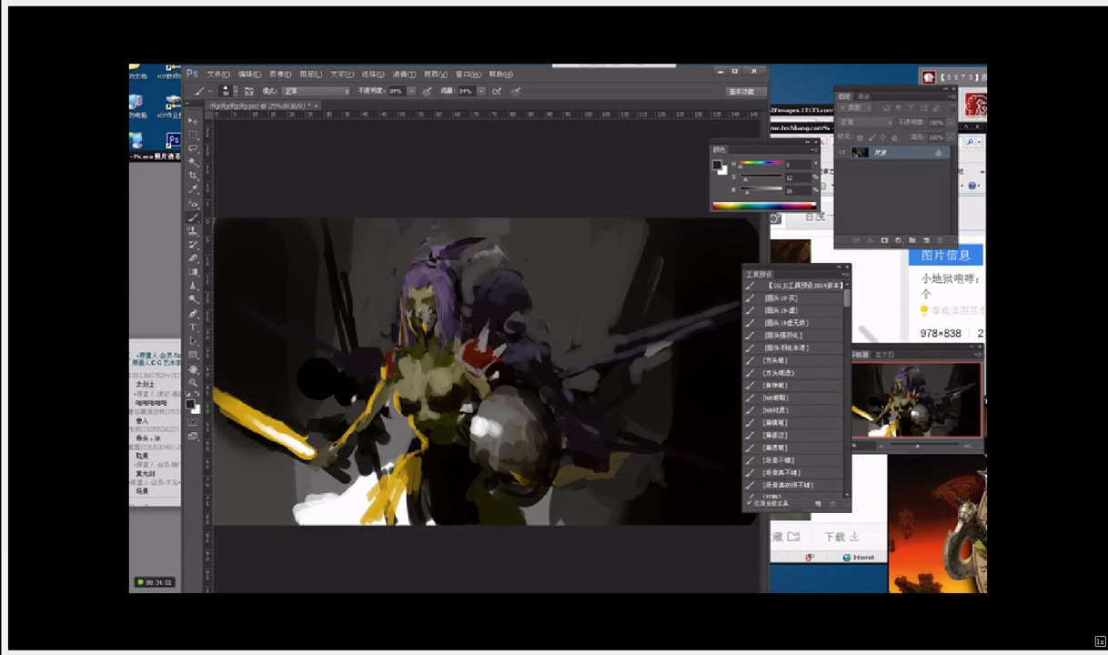
Step: Rework the dark shapes around the sword arm with tones sampled from the canvas, and choose a feathered round brush preset
left_click(393, 442, "alt")
mouse_move(299, 406)
left_mouse_down()
mouse_move(270, 394)
mouse_move(304, 405)
mouse_move(301, 418)
mouse_move(301, 401)
mouse_move(320, 392)
mouse_move(307, 406)
mouse_move(275, 389)
mouse_move(307, 381)
mouse_move(305, 403)
mouse_move(329, 406)
mouse_move(291, 426)
left_mouse_up()
left_click(277, 338, "alt")
left_click(322, 402, "alt")
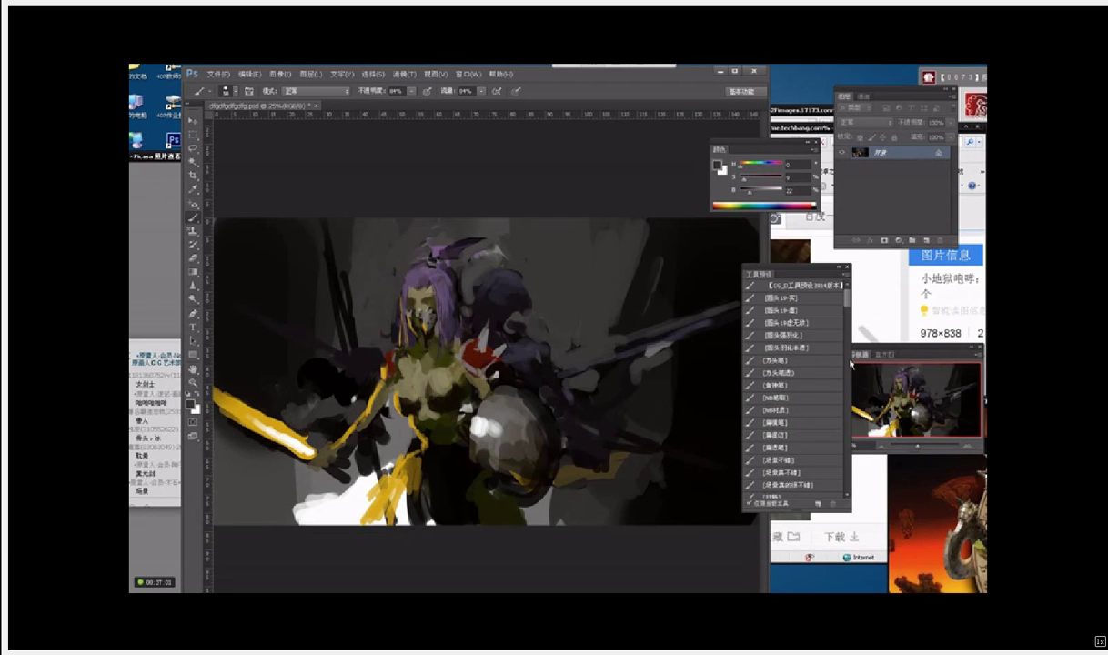
left_click(800, 336)
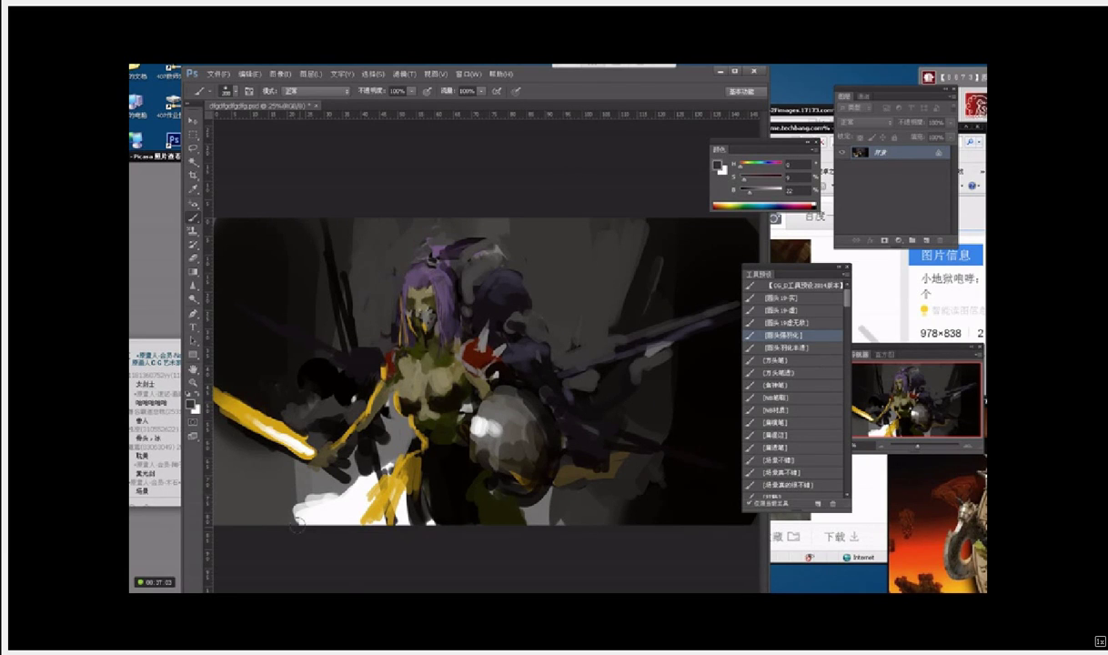
Step: Switch to the Internet Explorer window and try to look up 名模 directly from the address field
left_click(800, 110)
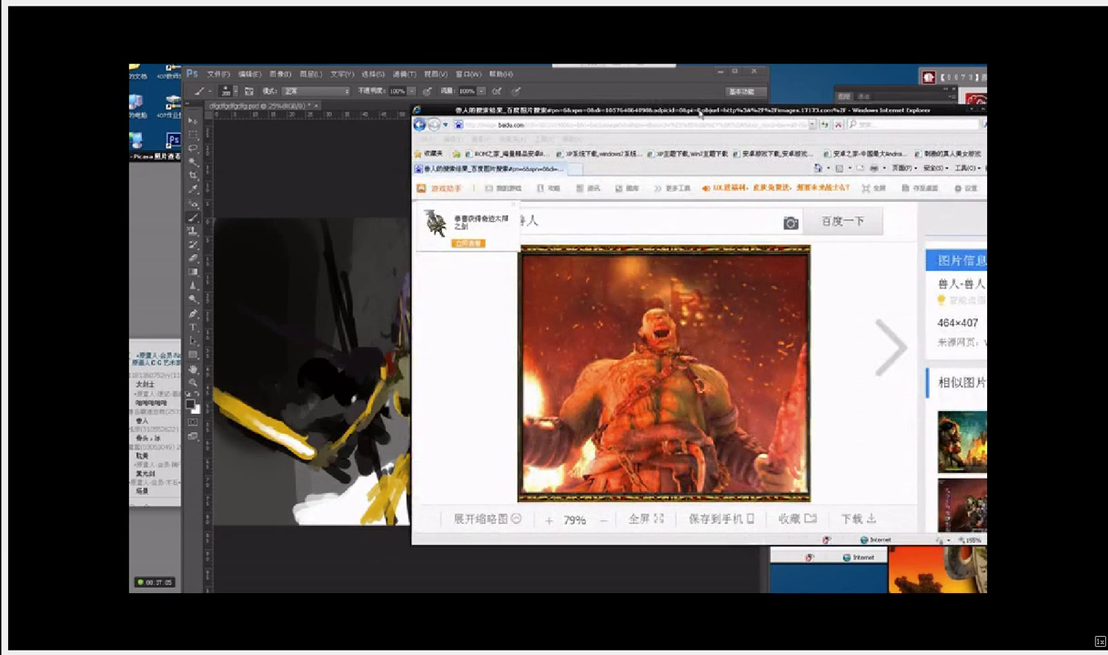
left_click_drag(700, 112, 894, 121)
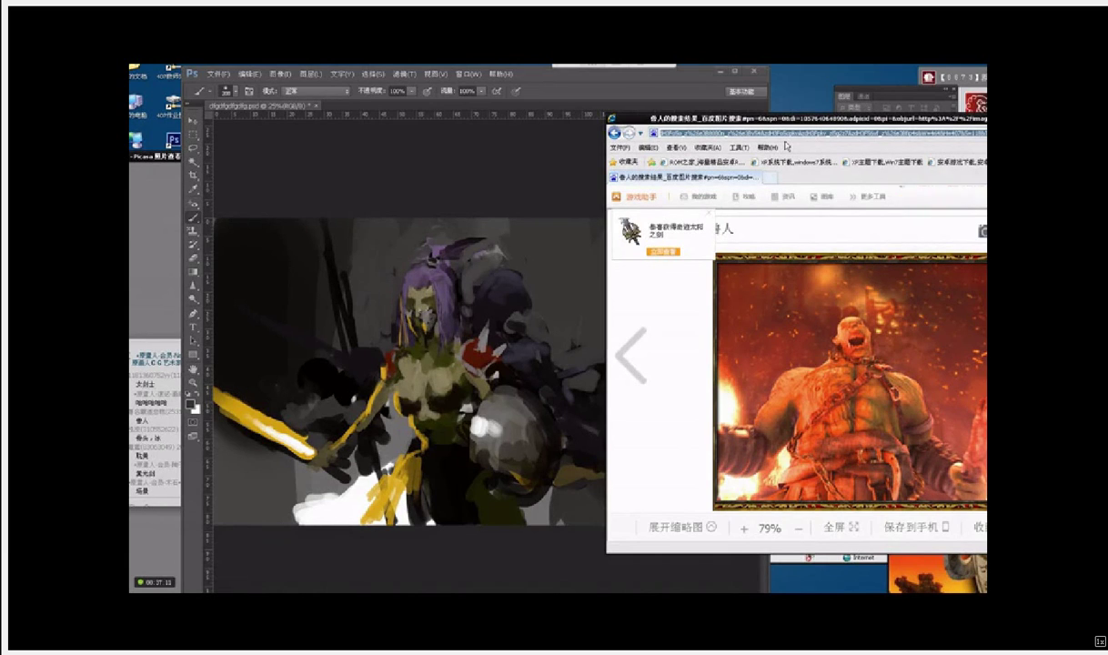
type("nn")
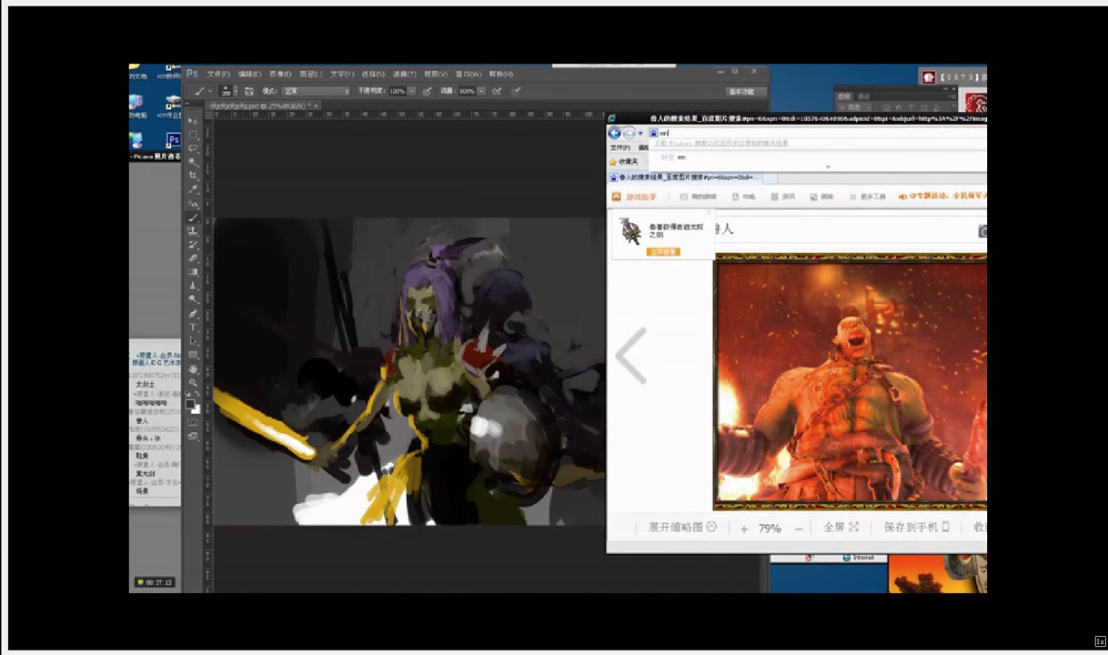
key("BackSpace")
type("名m")
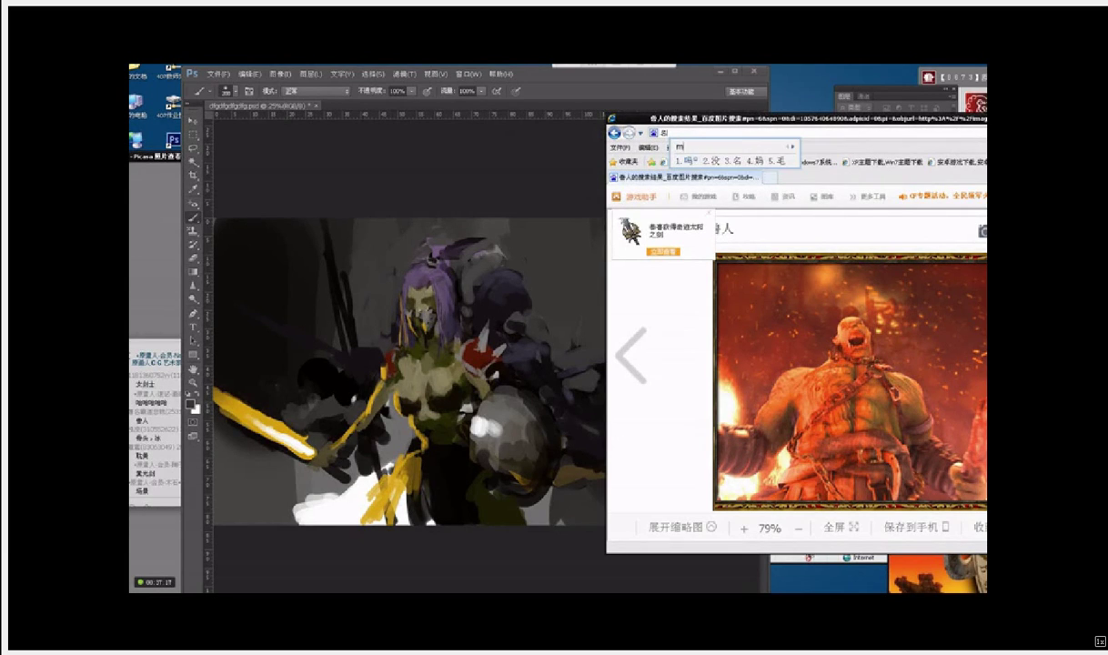
type("o")
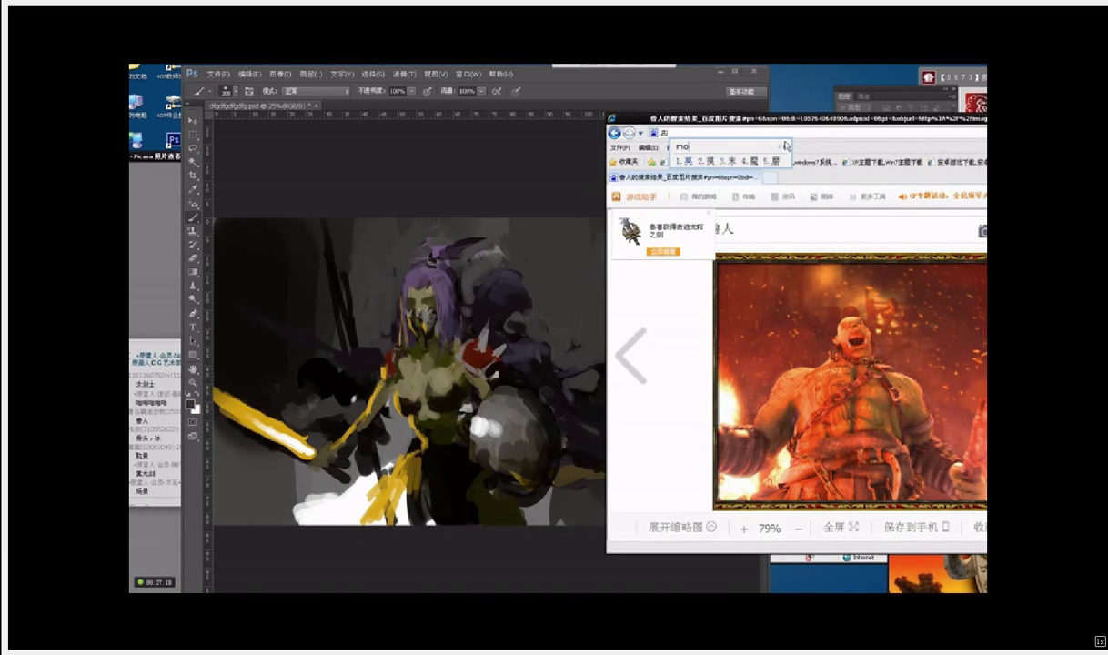
left_click(786, 146)
left_click(786, 145)
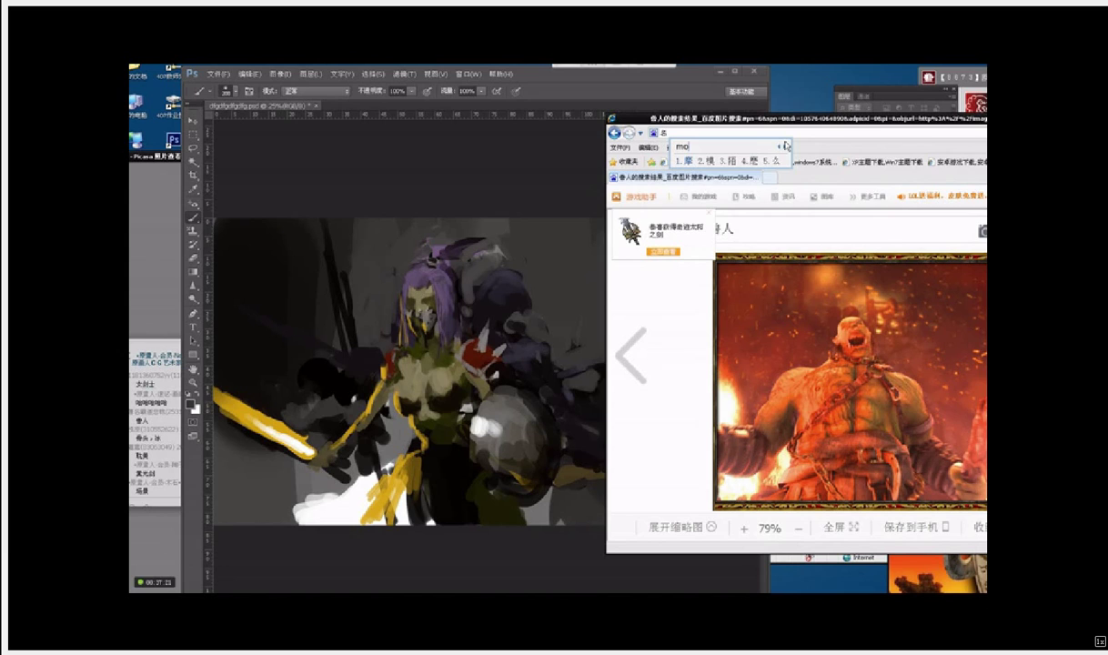
key("2")
key("Return")
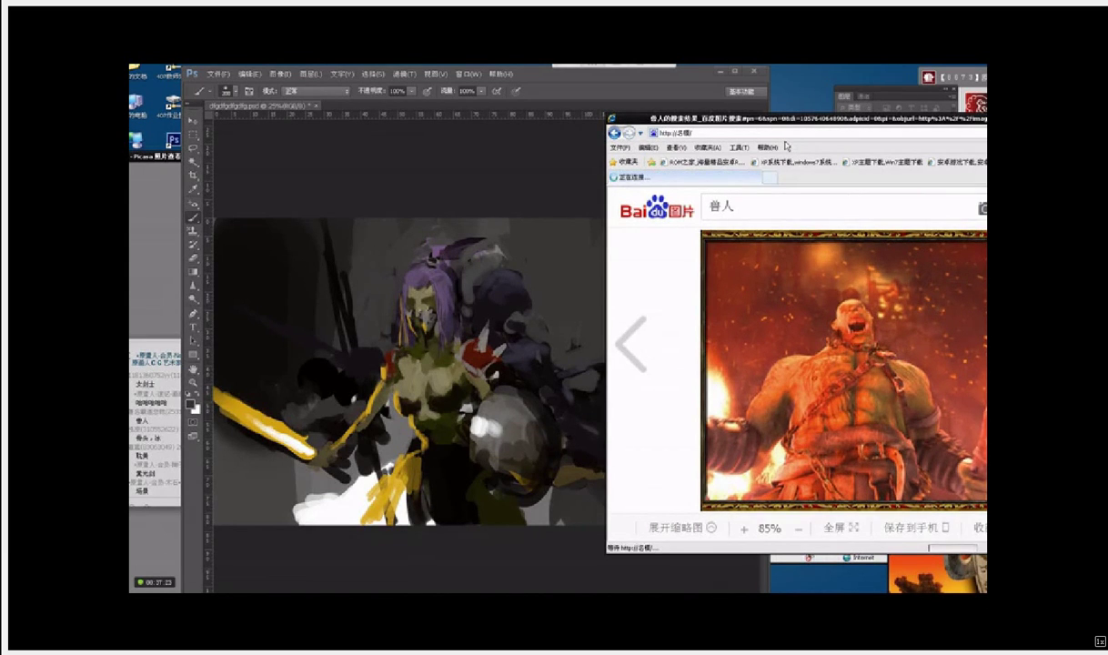
left_click_drag(895, 121, 534, 118)
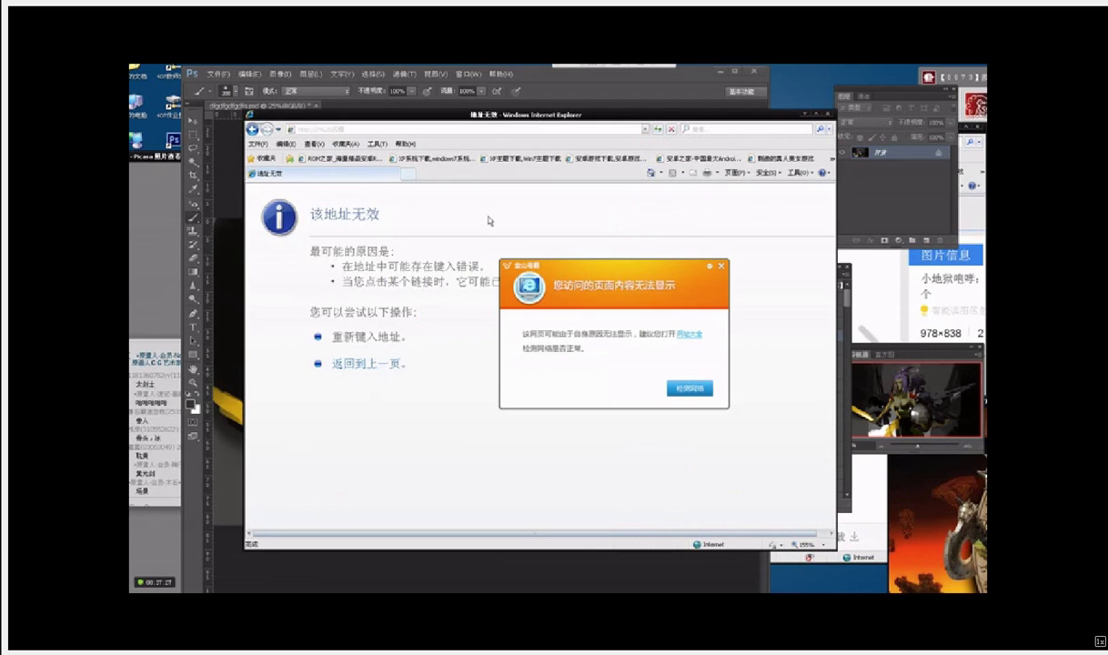
left_click(722, 270)
left_click(500, 127)
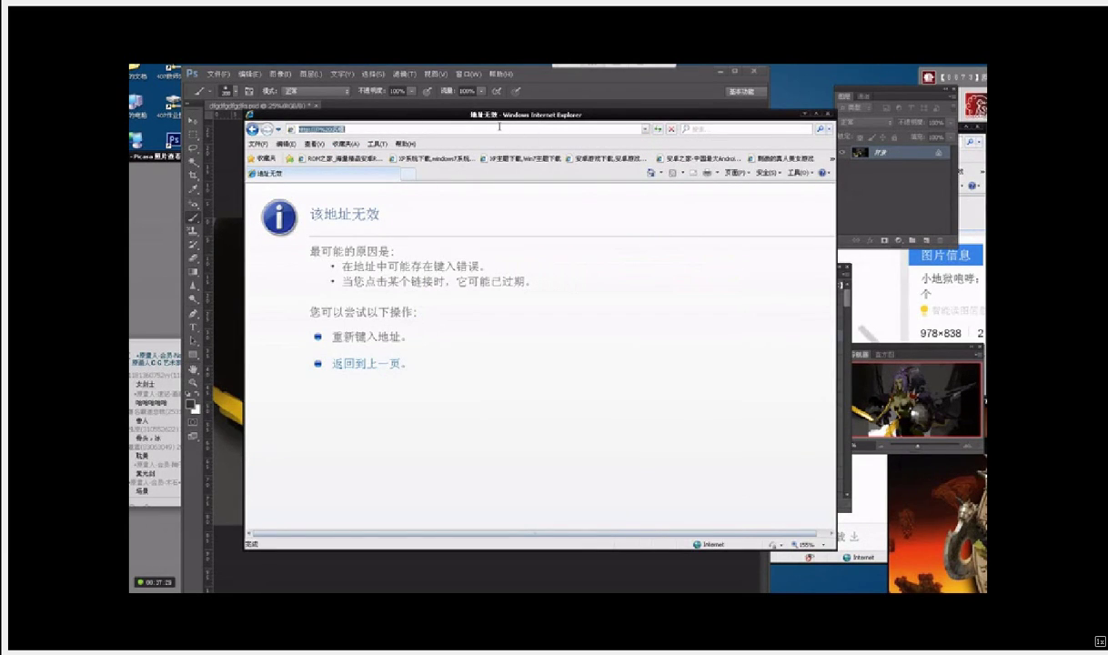
type("www.baidu.com")
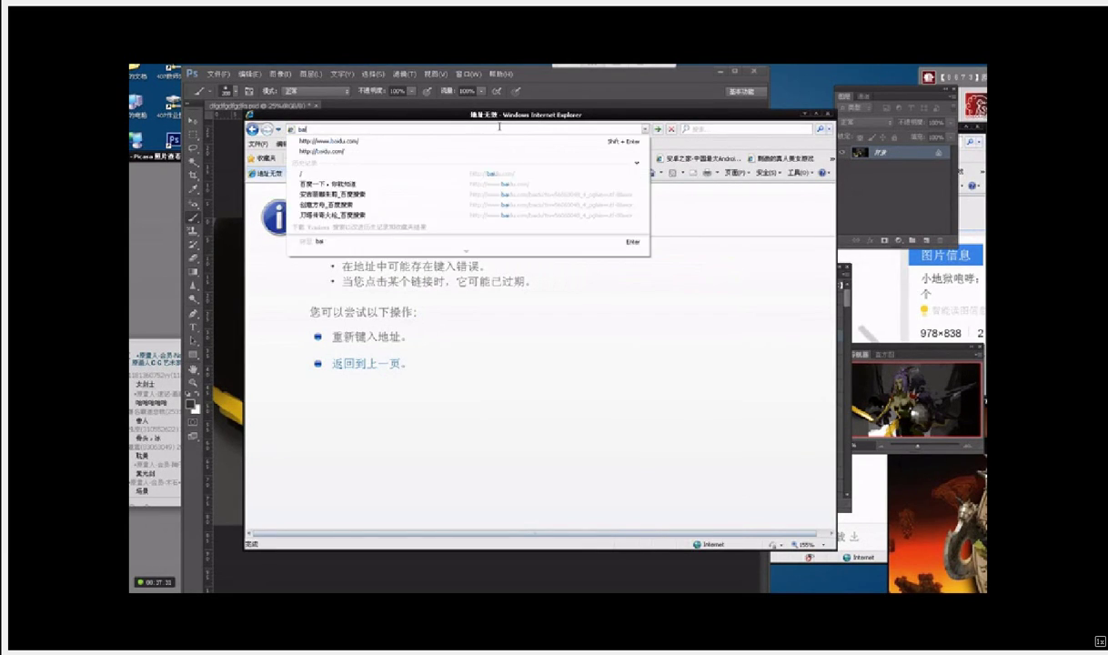
key("Return")
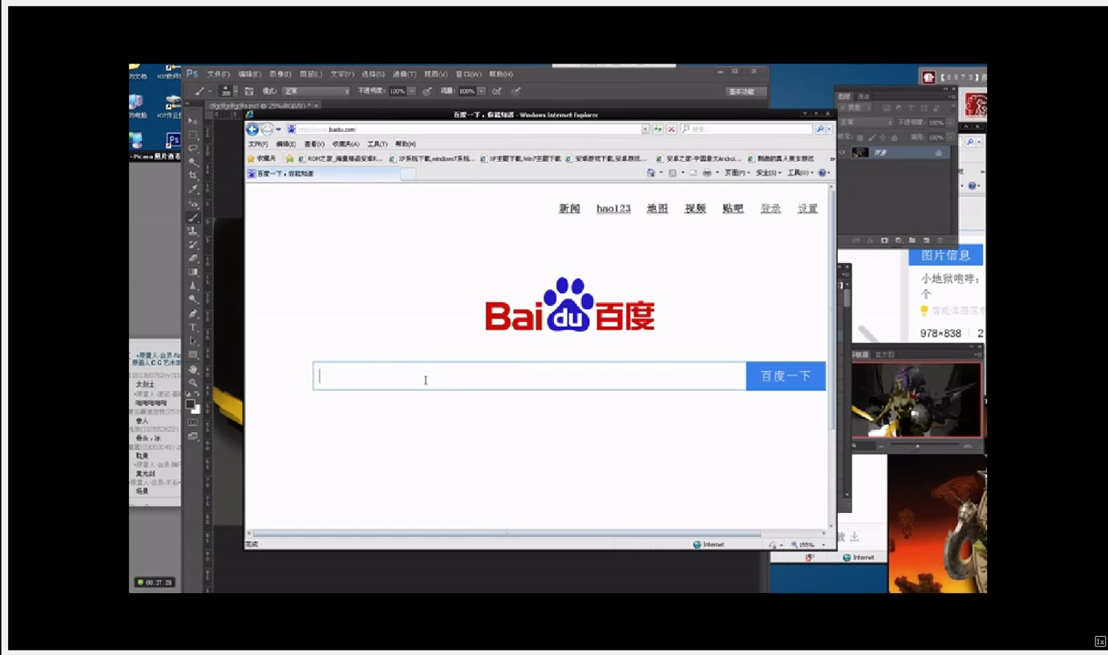
type("ming")
key("space")
type("mo")
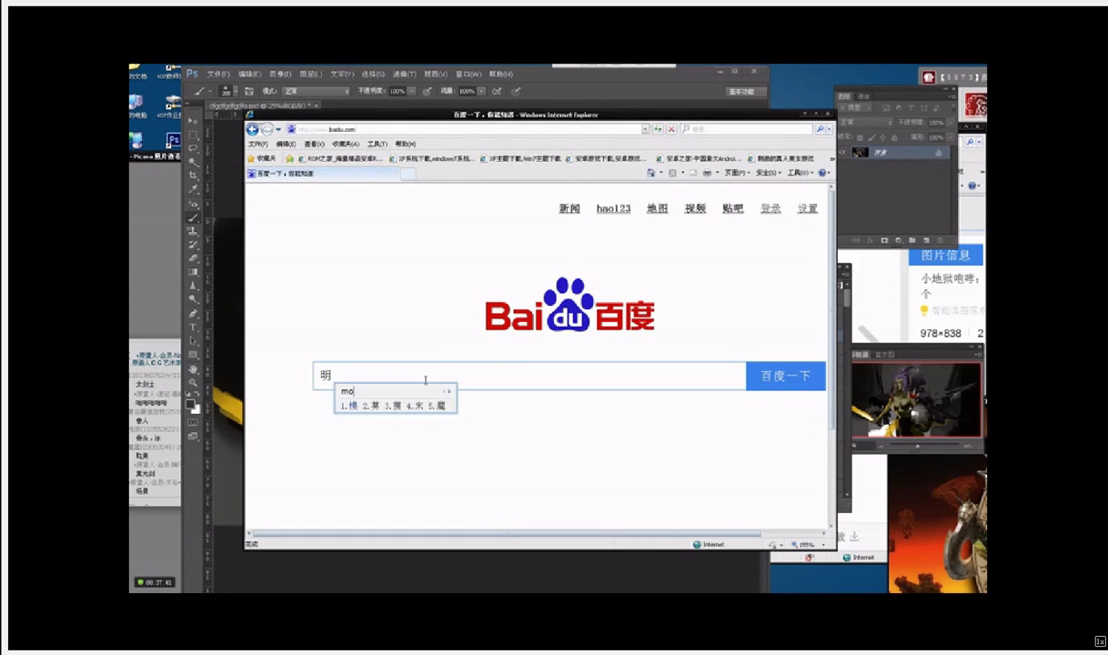
key("space")
key("Return")
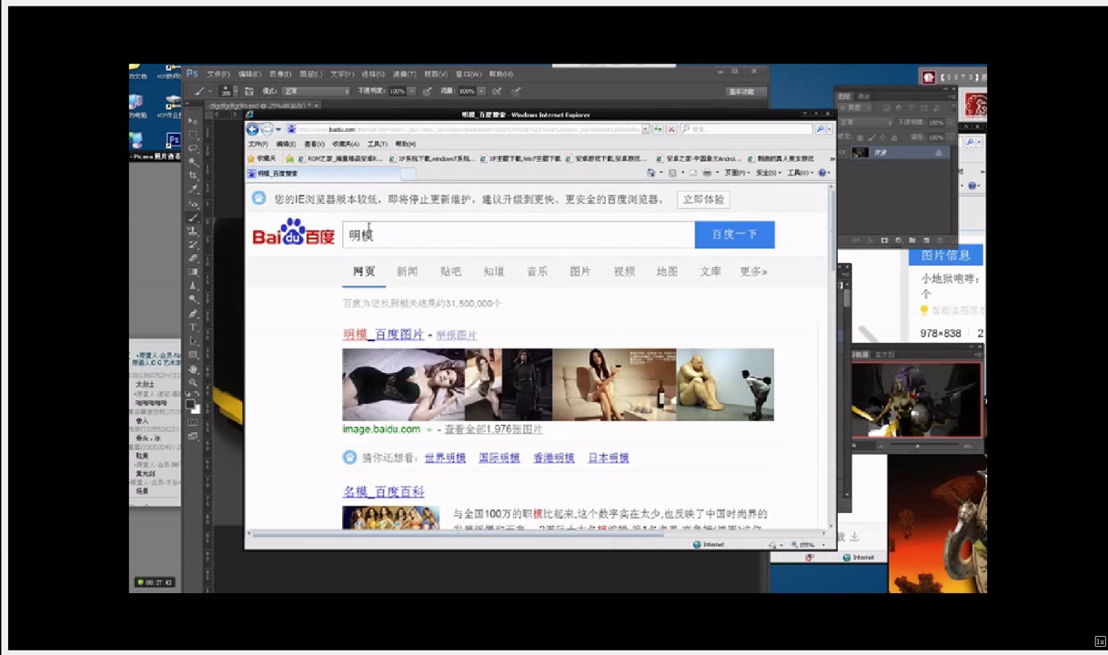
Step: Correct the Baidu query to 名模, rerun the search and switch to its image results
type("ming")
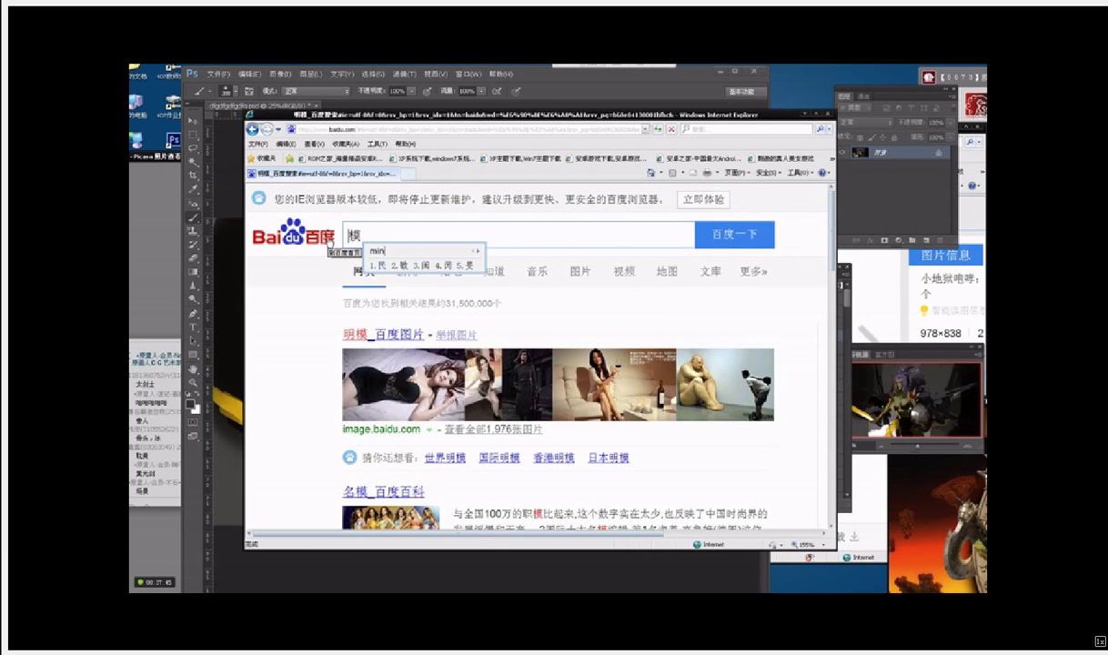
type("2")
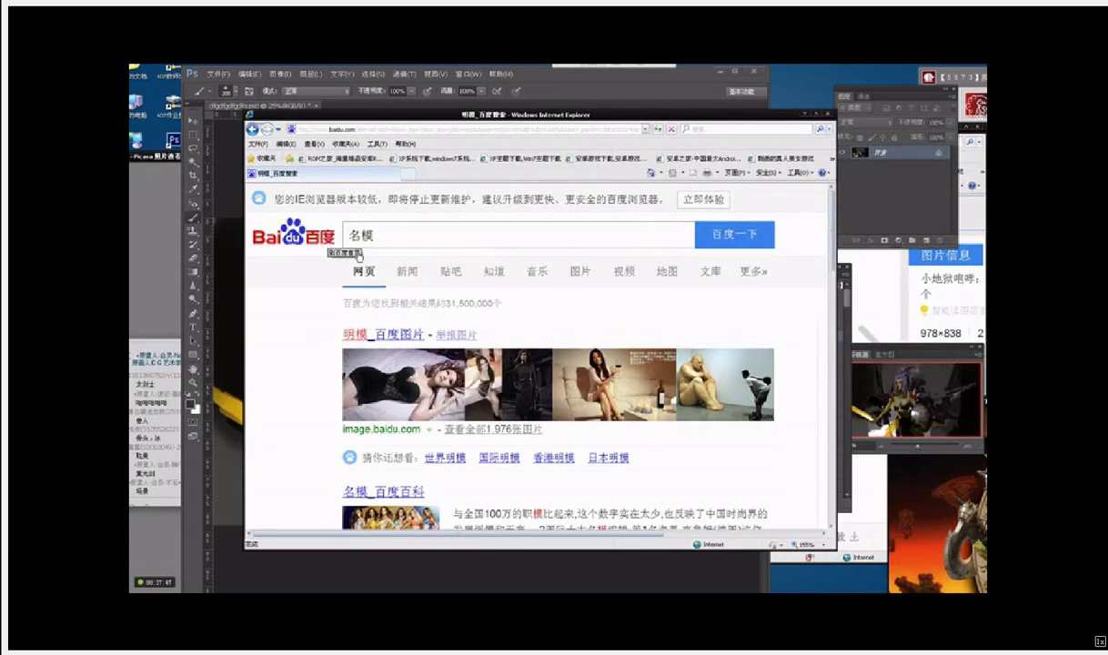
left_click(731, 233)
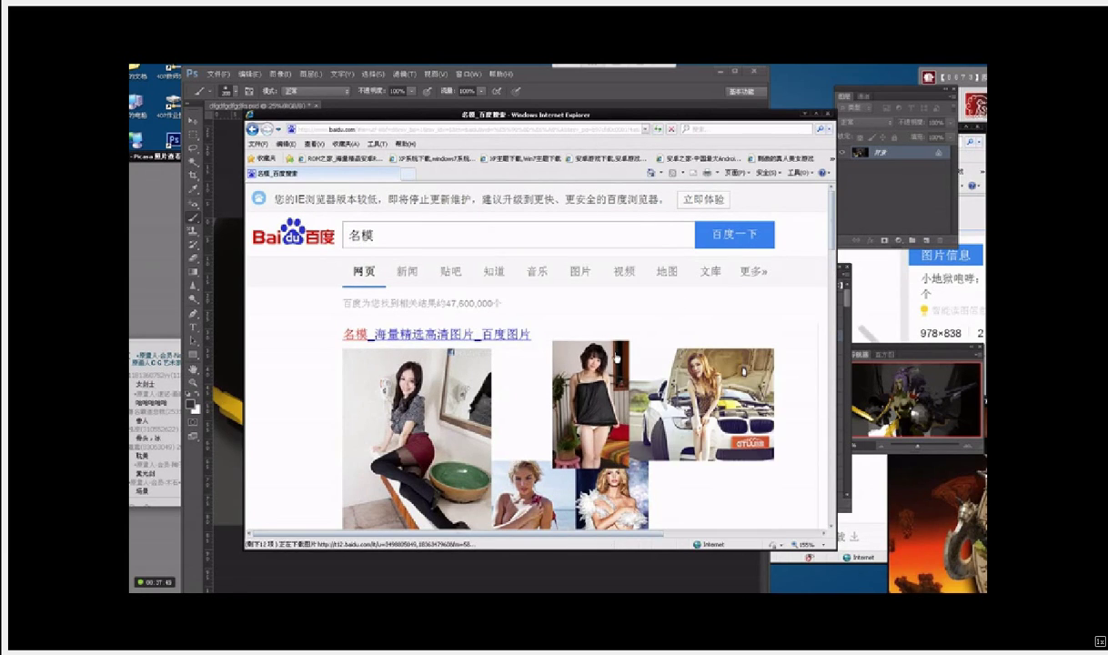
scroll(617, 359, "down", 3)
scroll(601, 337, "up", 3)
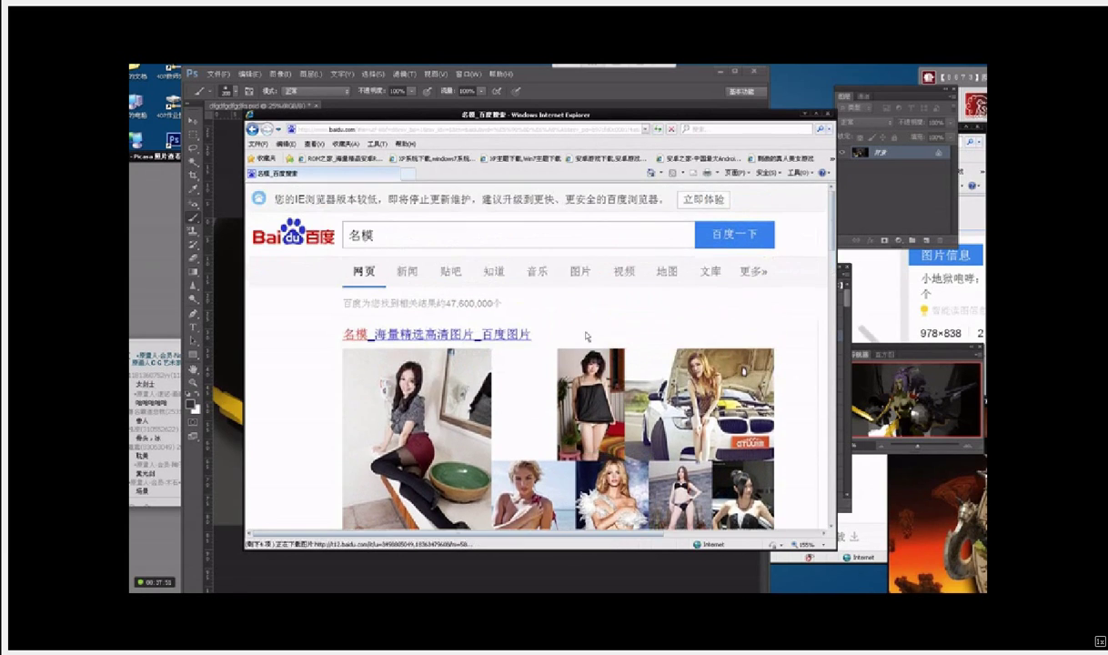
left_click(583, 275)
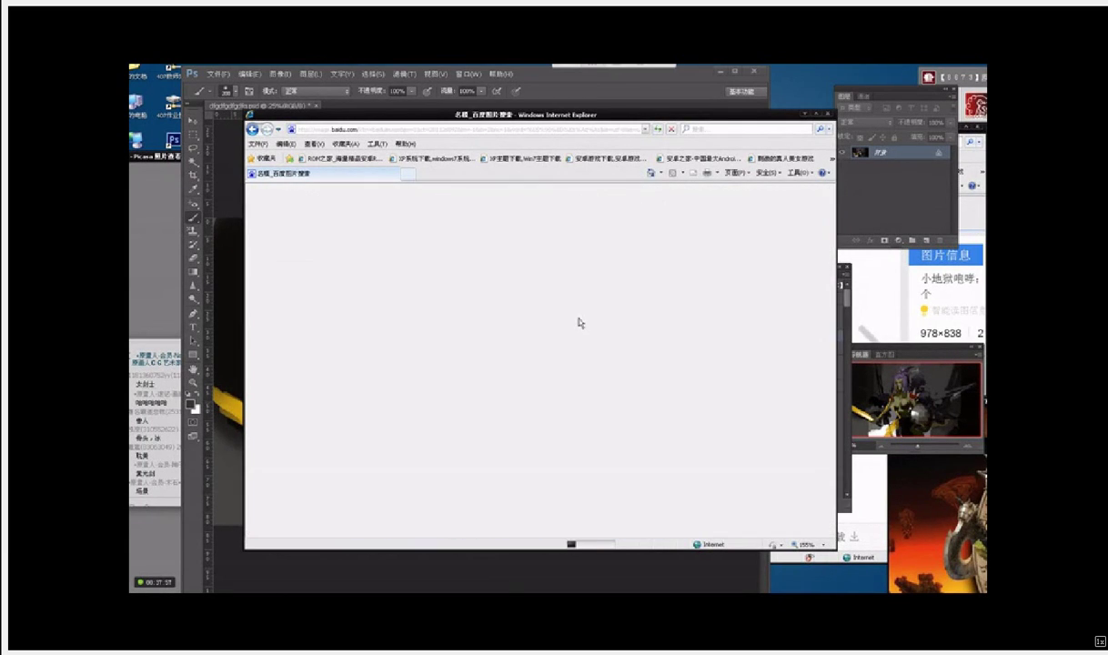
Step: Browse the 名模 images to the second page and open the photo of the model with slicked-back hair by the sea
scroll(579, 321, "down", 3)
scroll(579, 321, "up", 3)
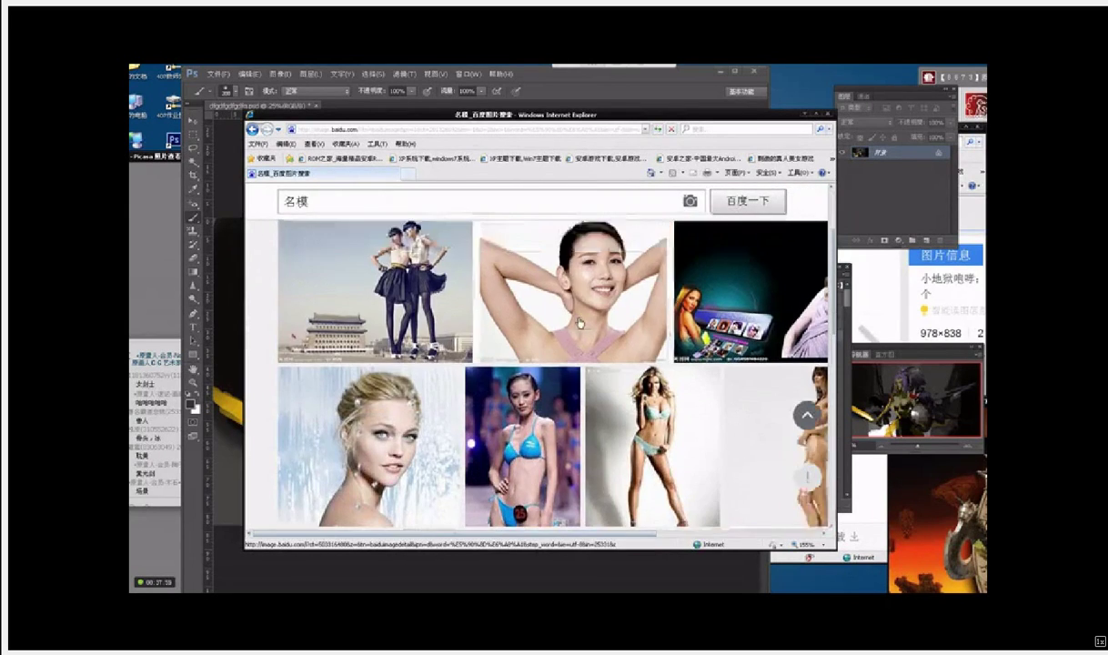
scroll(568, 364, "down", 5)
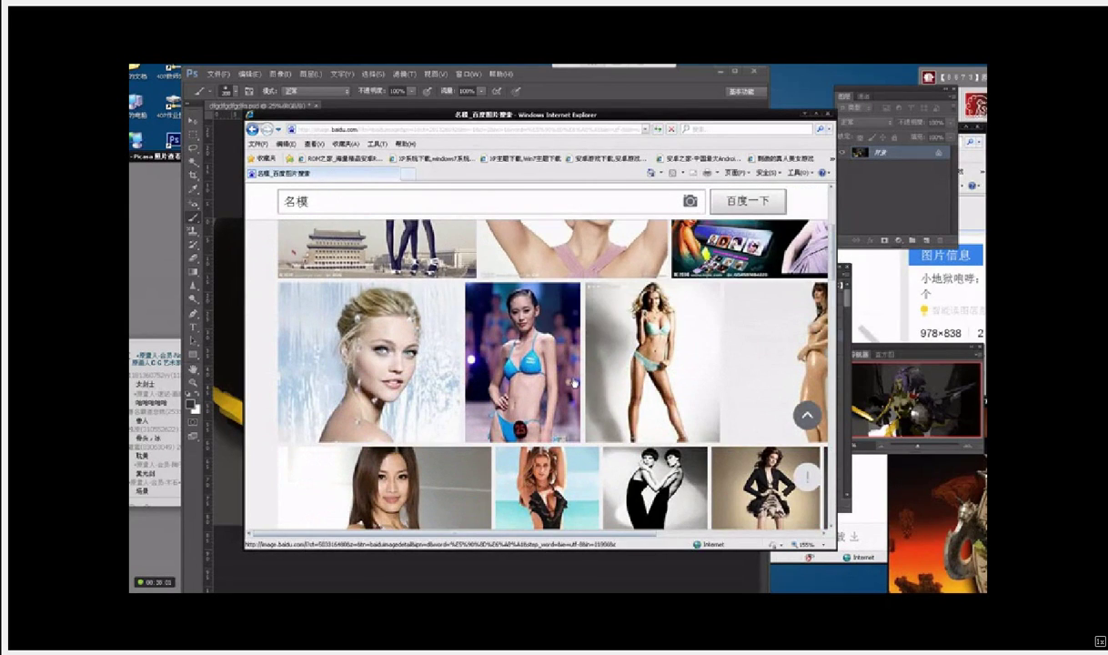
scroll(573, 383, "down", 10)
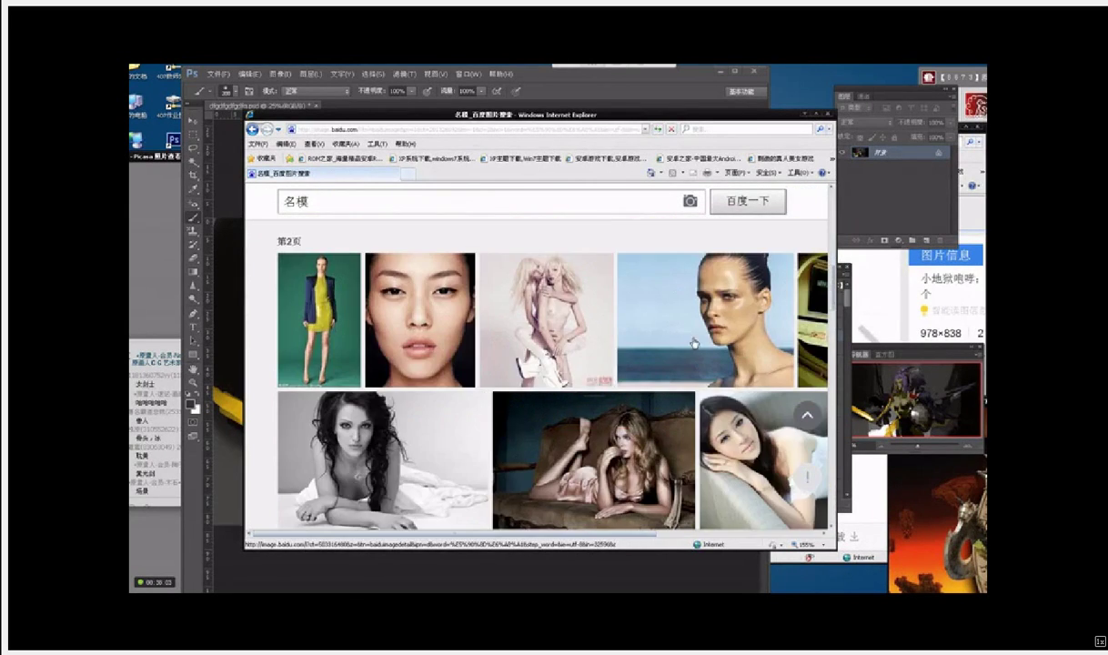
left_click_drag(720, 119, 762, 120)
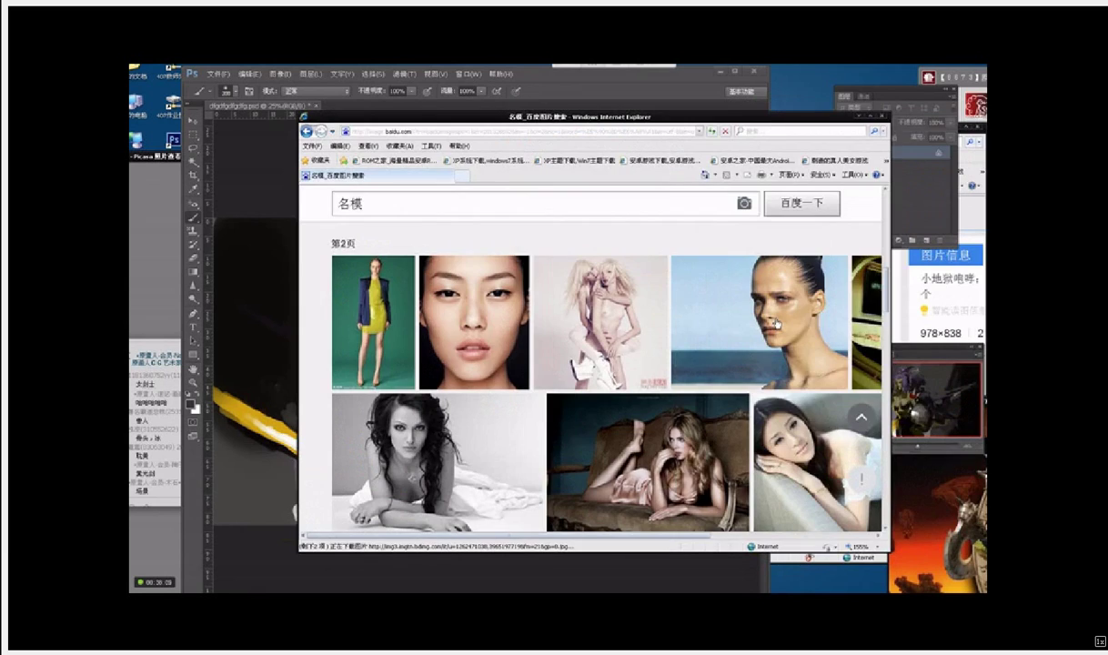
right_click(770, 304)
left_click(780, 310)
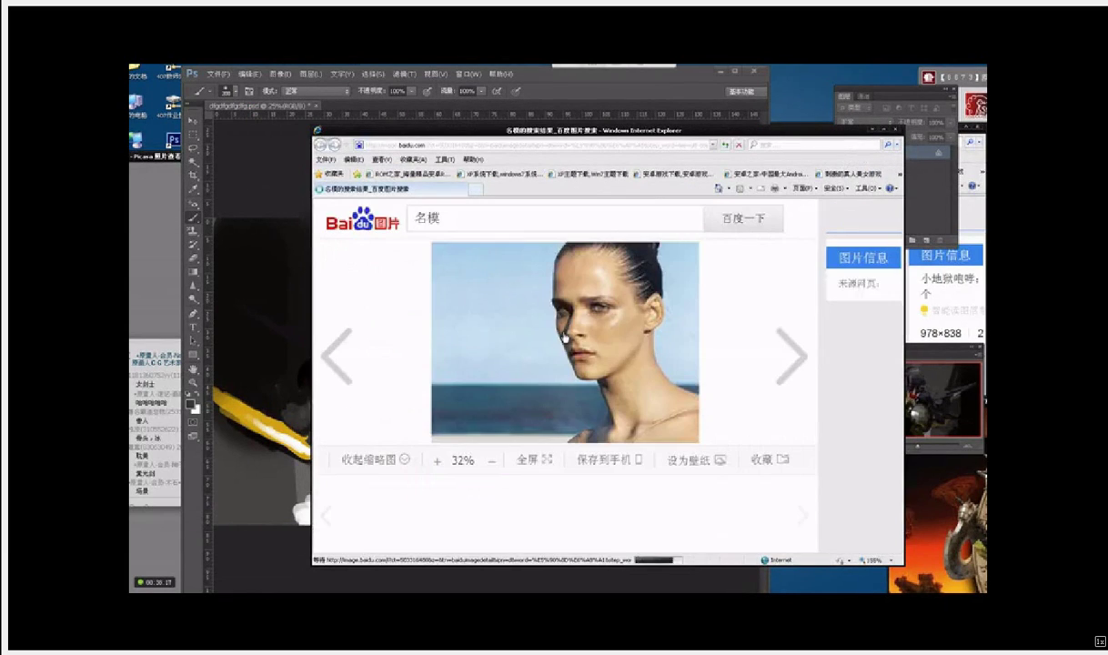
Step: Save the model photo to the desktop and put the browser window away
left_click_drag(599, 342, 791, 86)
left_click(636, 351)
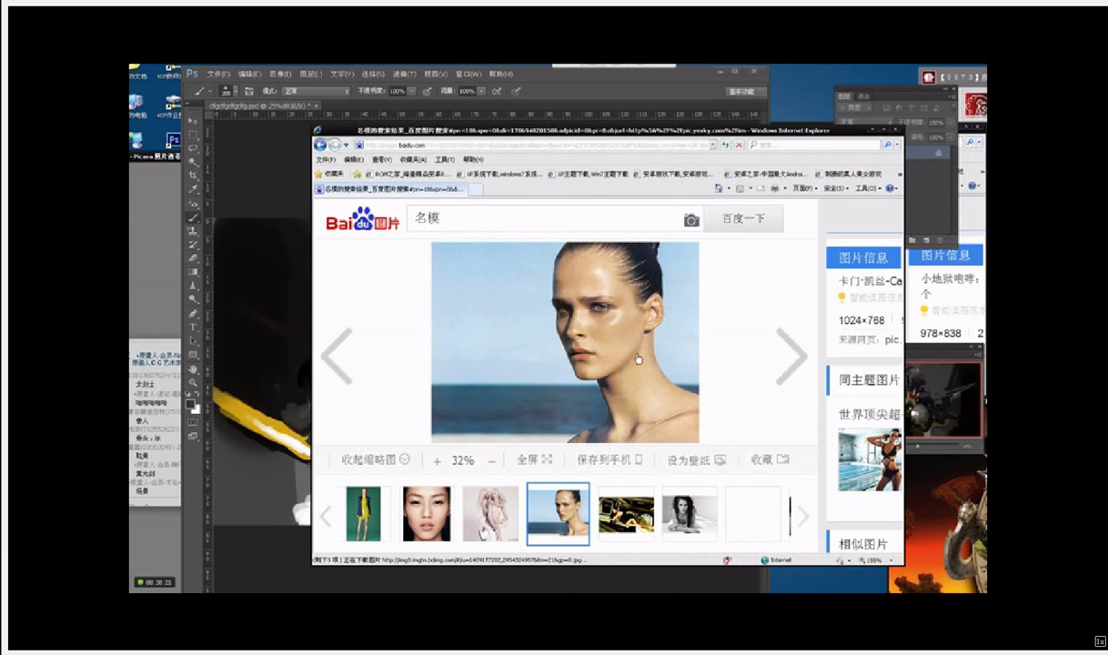
left_click(853, 130)
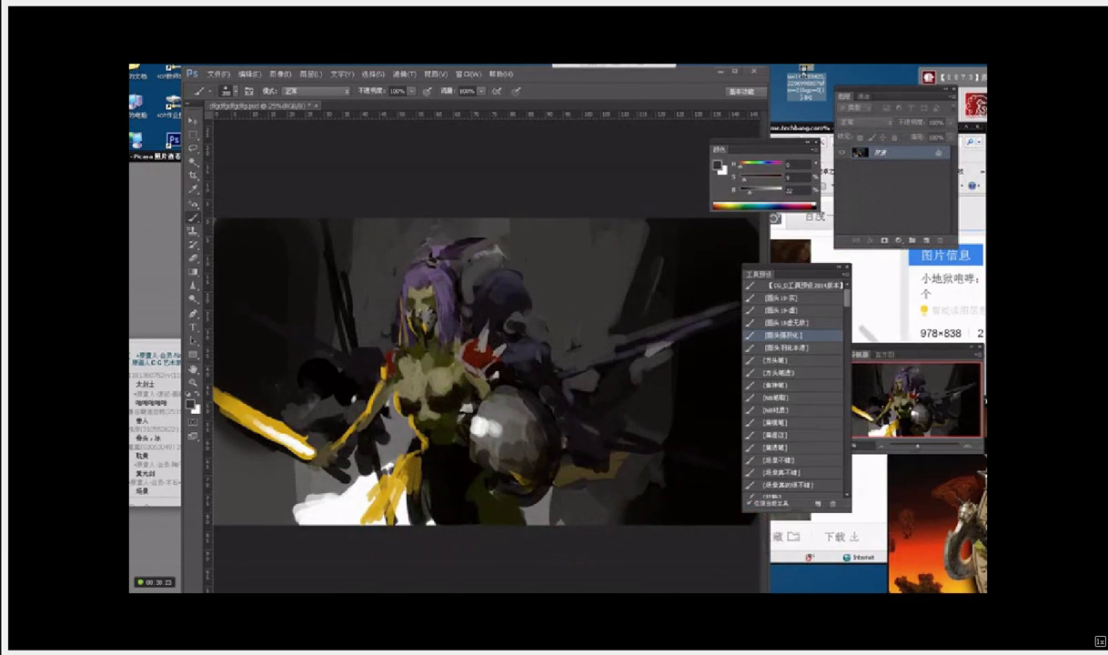
Step: Try viewing the saved model photo in the default Picasa viewer as a reference beside the painting
double_click(806, 77)
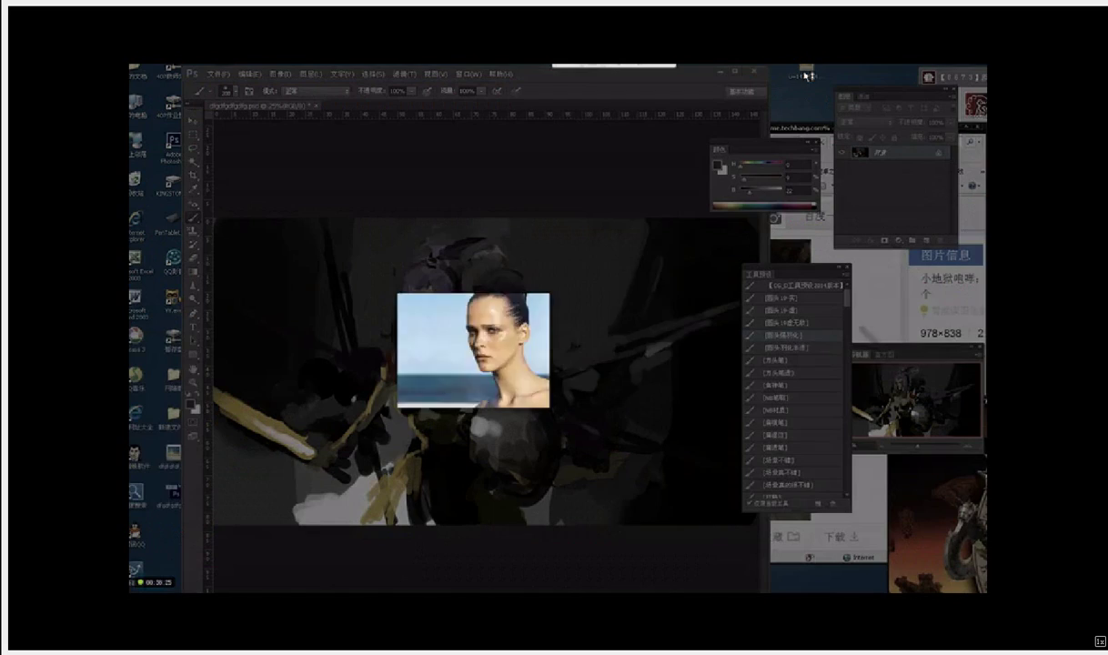
key("Escape")
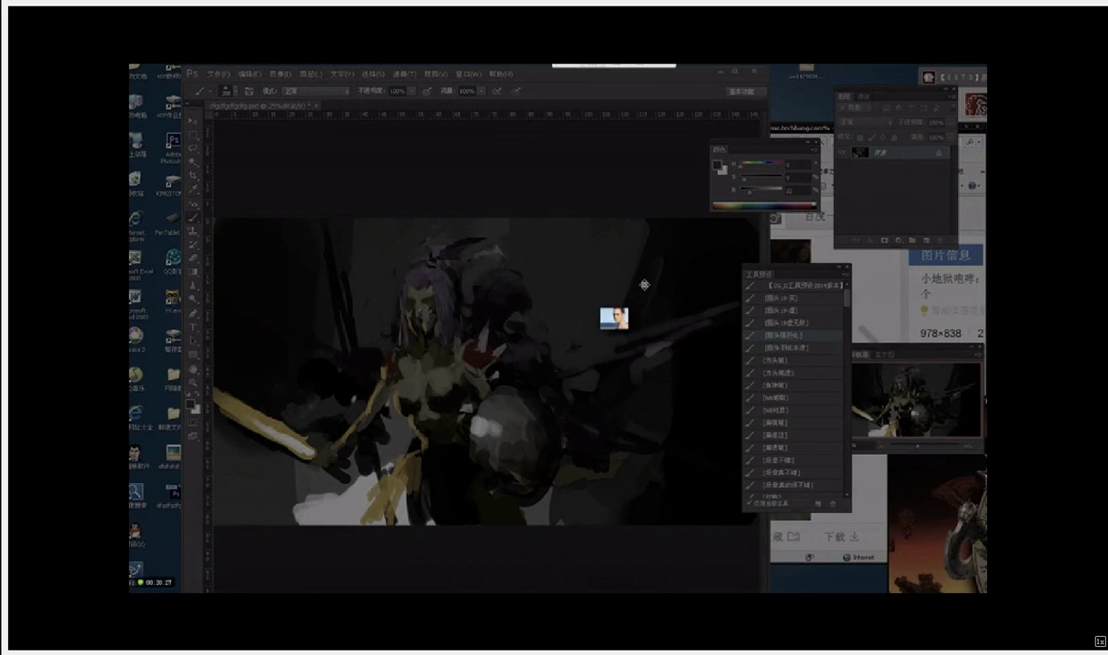
double_click(170, 458)
left_click_drag(601, 314, 152, 483)
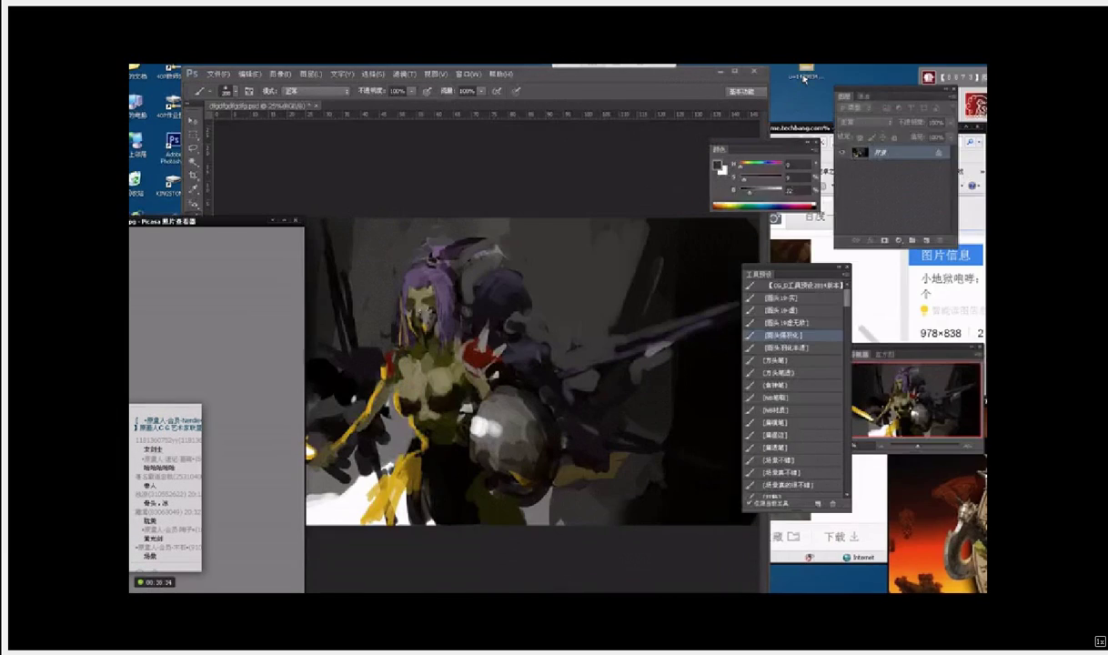
Step: Open the saved model photo in the Windows picture viewer and place its window beside the canvas as a reference
right_click(803, 78)
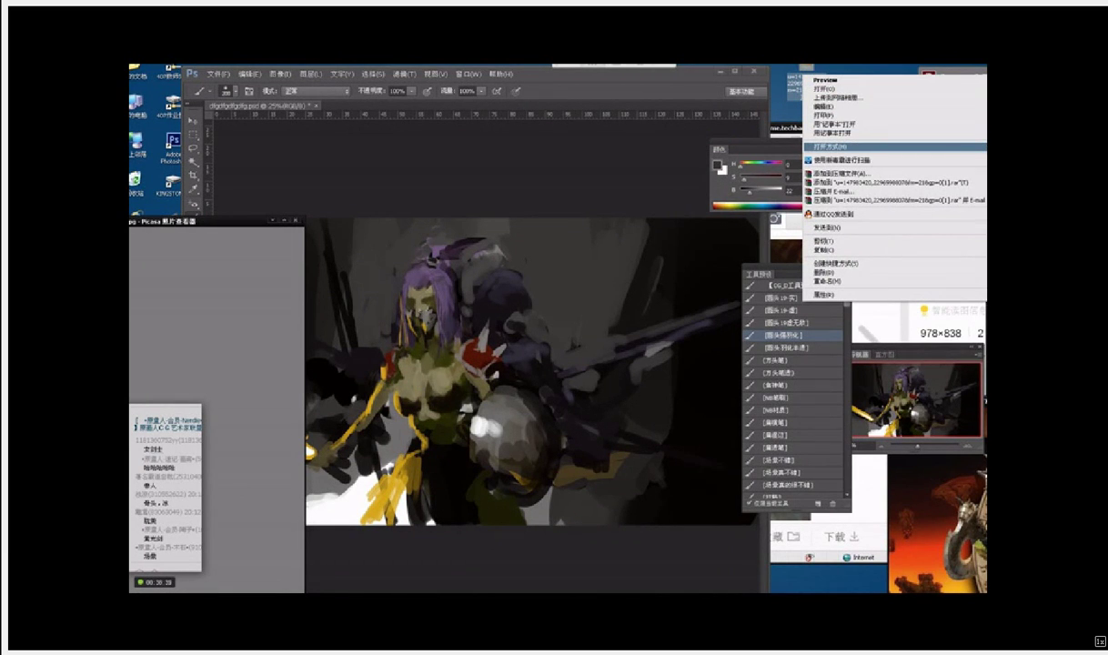
left_click(830, 147)
left_click(473, 168)
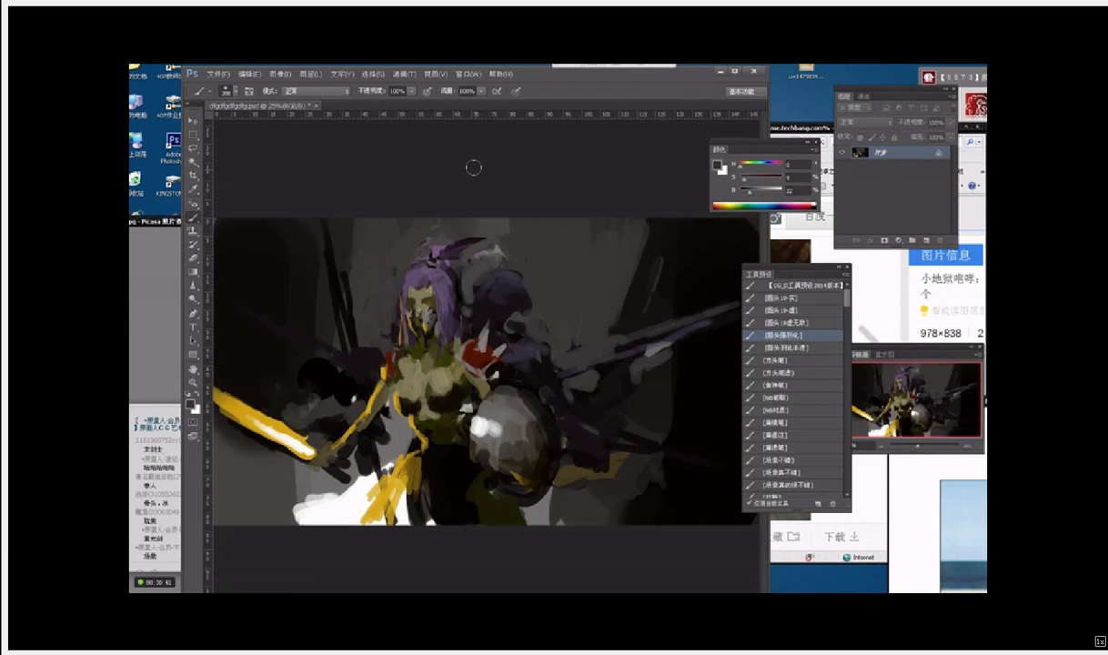
left_click_drag(1050, 407, 919, 409)
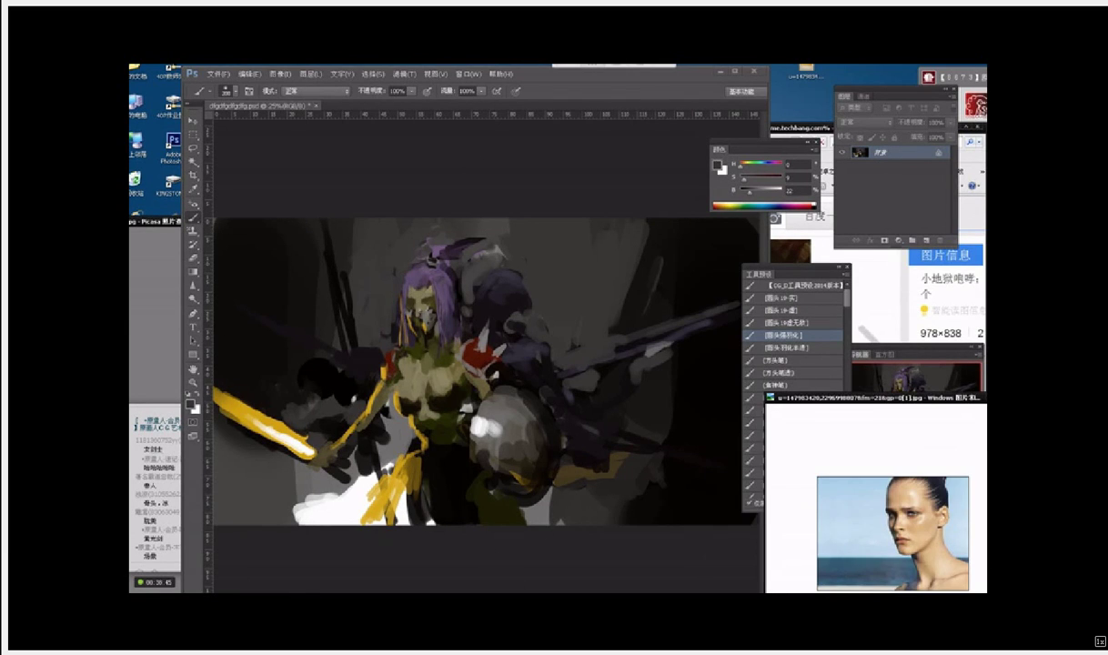
Step: Open the saved Warcraft orc image in the Windows picture viewer and try placing its window beside the canvas
left_click(157, 293)
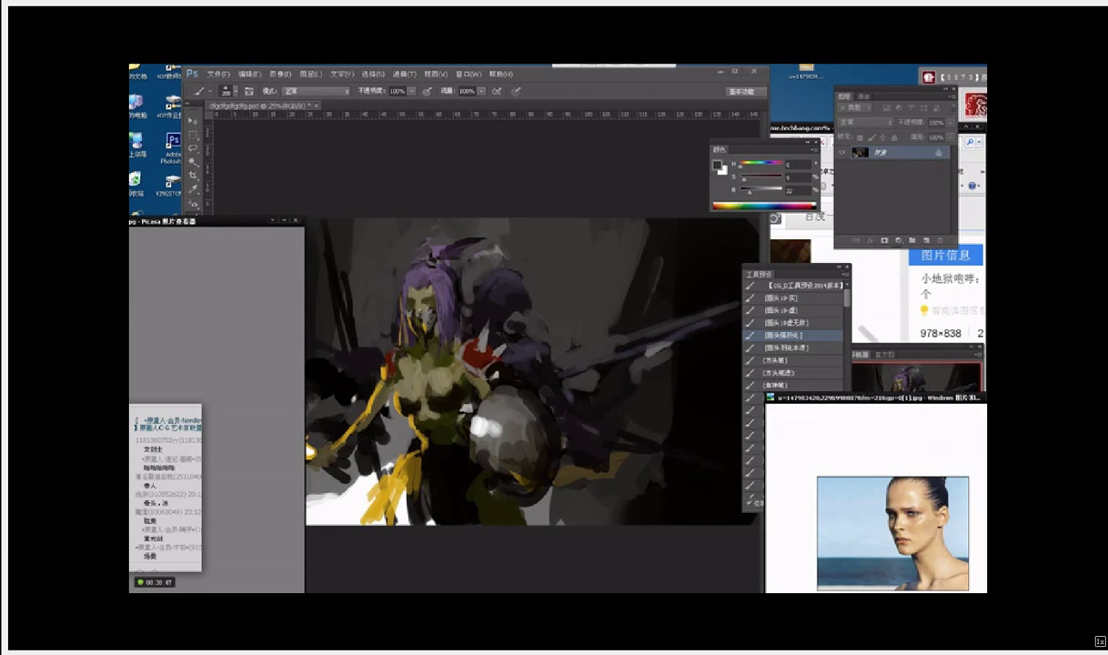
right_click(846, 226)
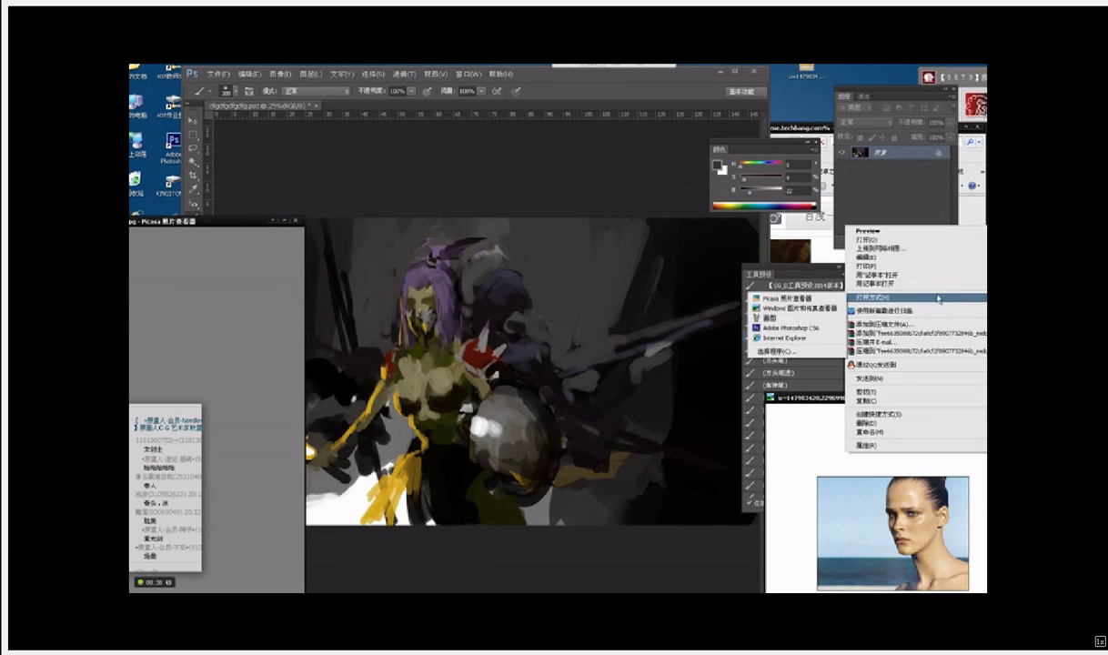
mouse_move(868, 299)
left_click(800, 309)
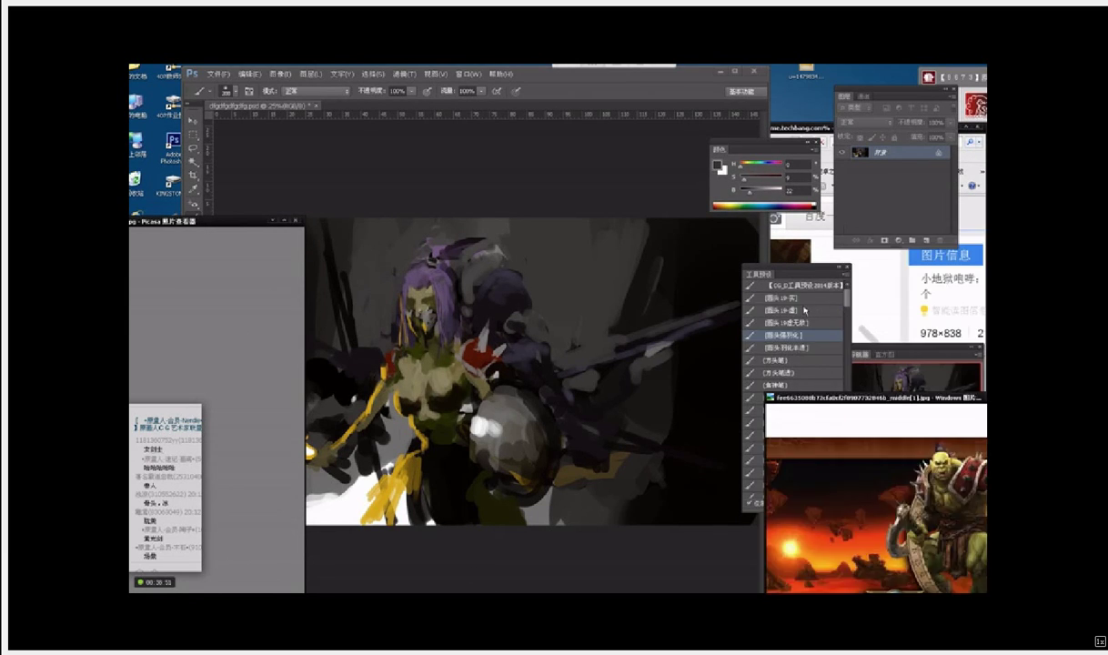
left_click_drag(890, 401, 886, 372)
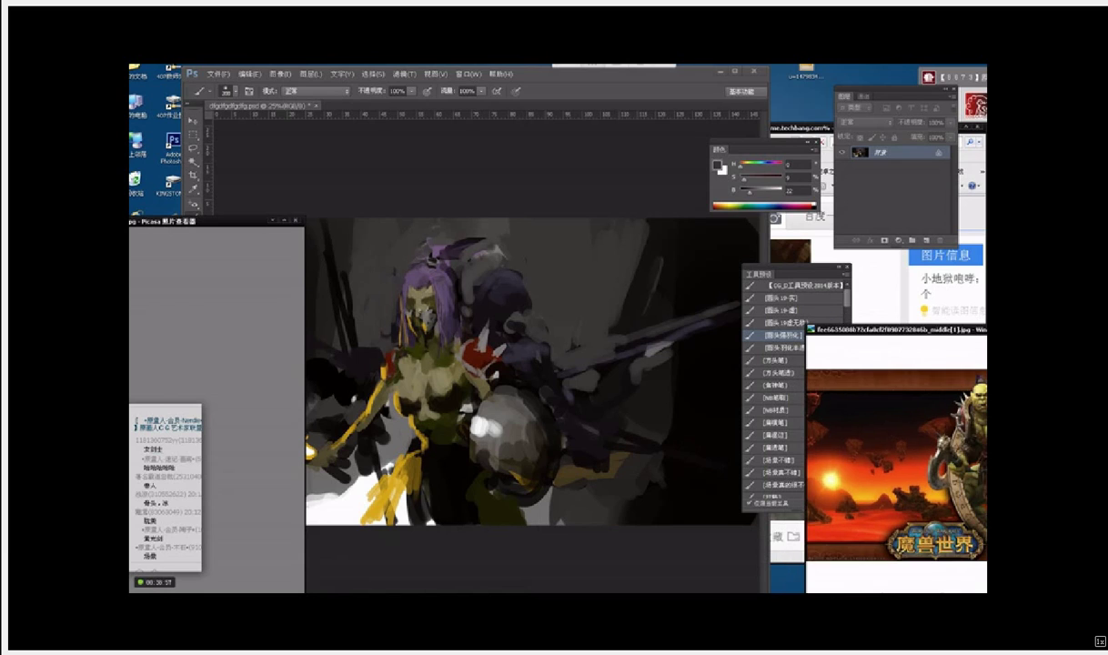
left_click(341, 180)
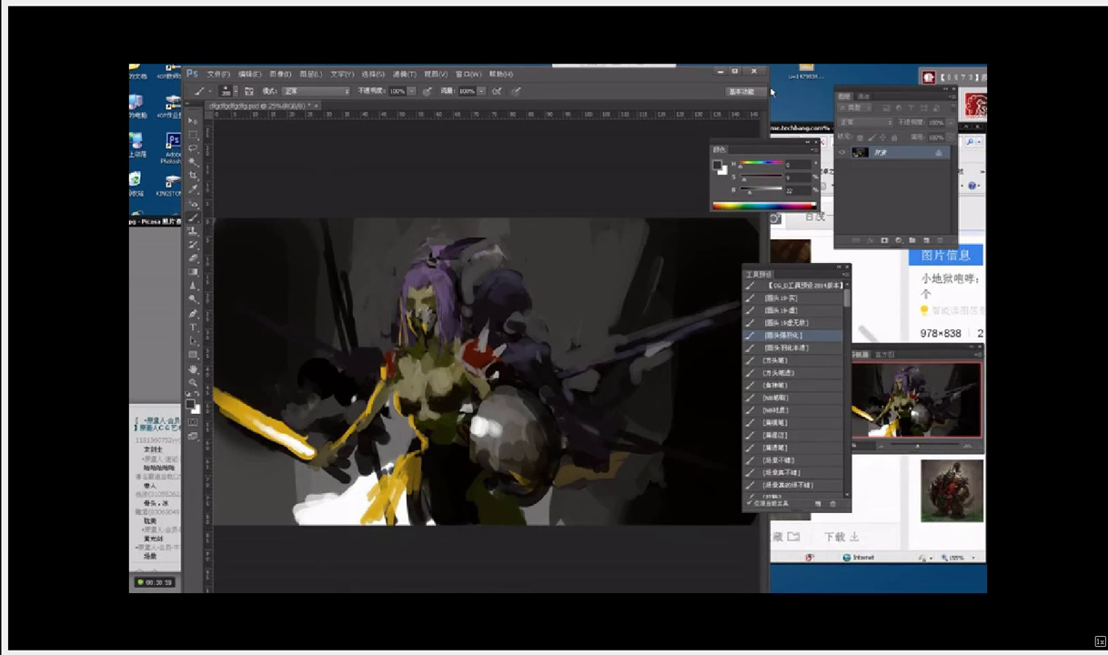
Step: Reopen the saved model photo in the Windows picture viewer and enlarge it to show the face in detail
right_click(810, 72)
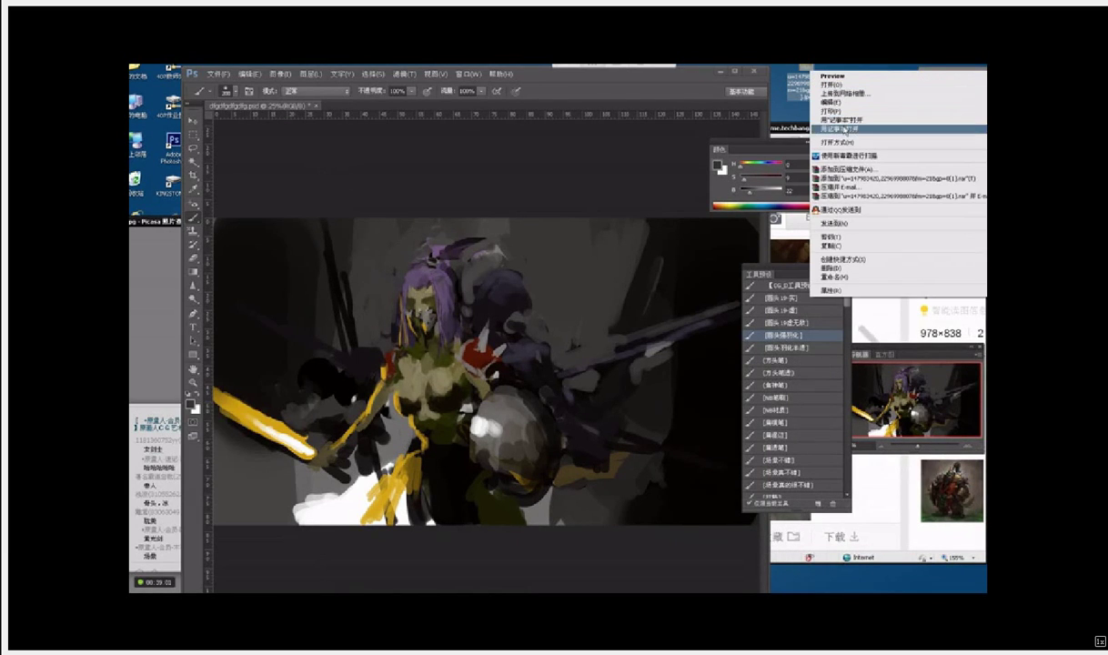
left_click(832, 77)
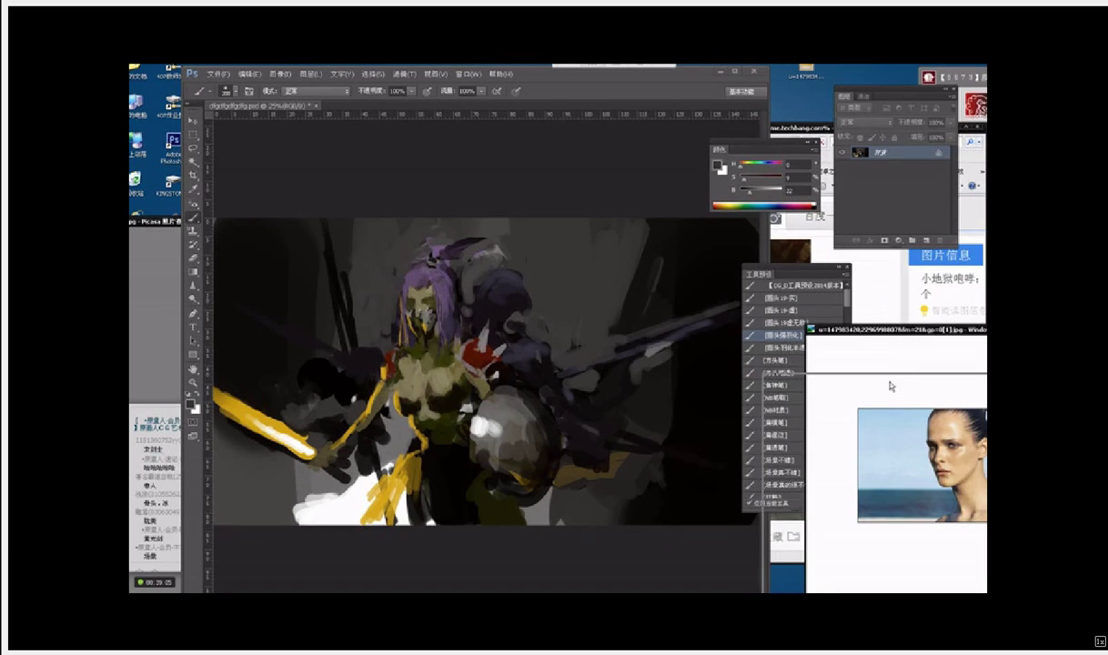
left_click_drag(927, 333, 891, 388)
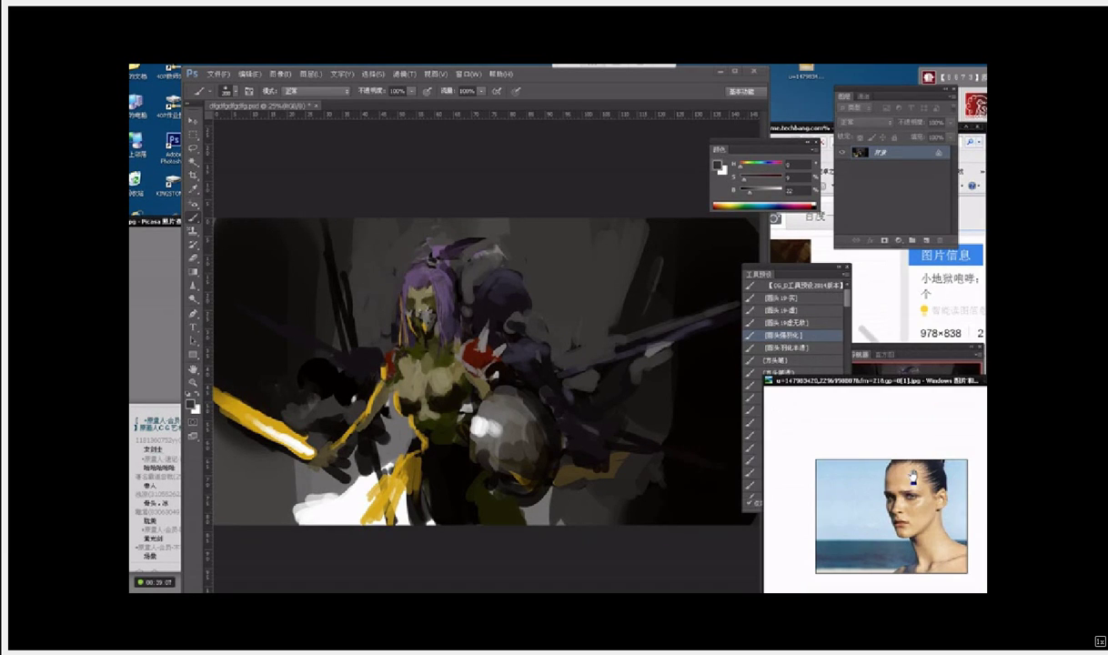
left_click_drag(927, 388, 899, 298)
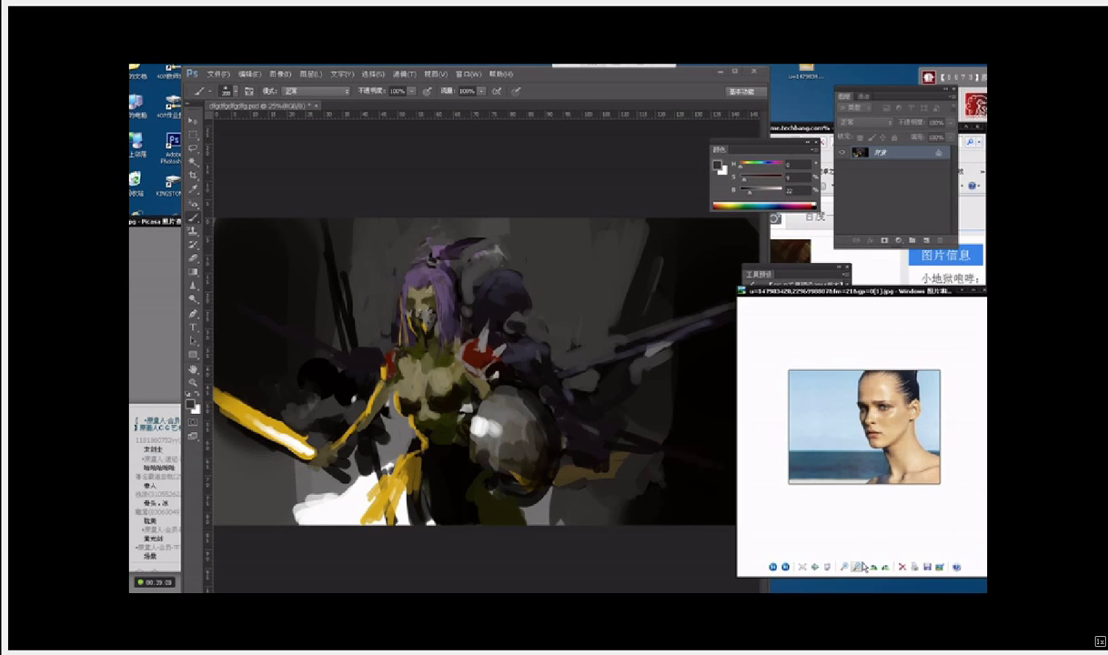
left_click(846, 569)
left_click(846, 570)
left_click(845, 569)
left_click(846, 570)
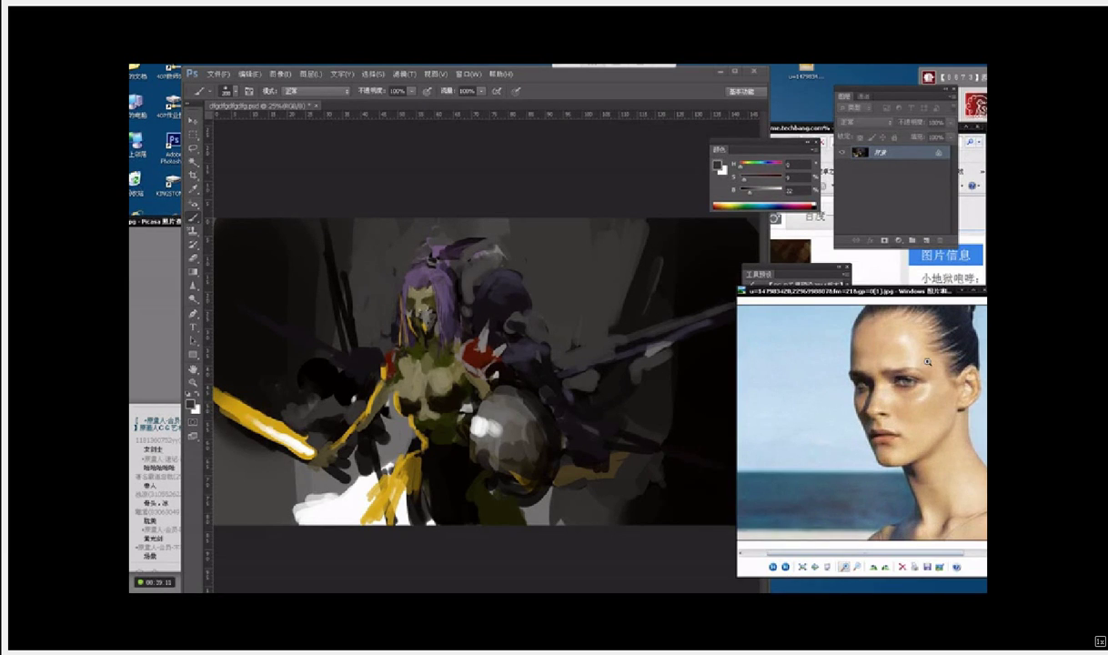
left_click(857, 567)
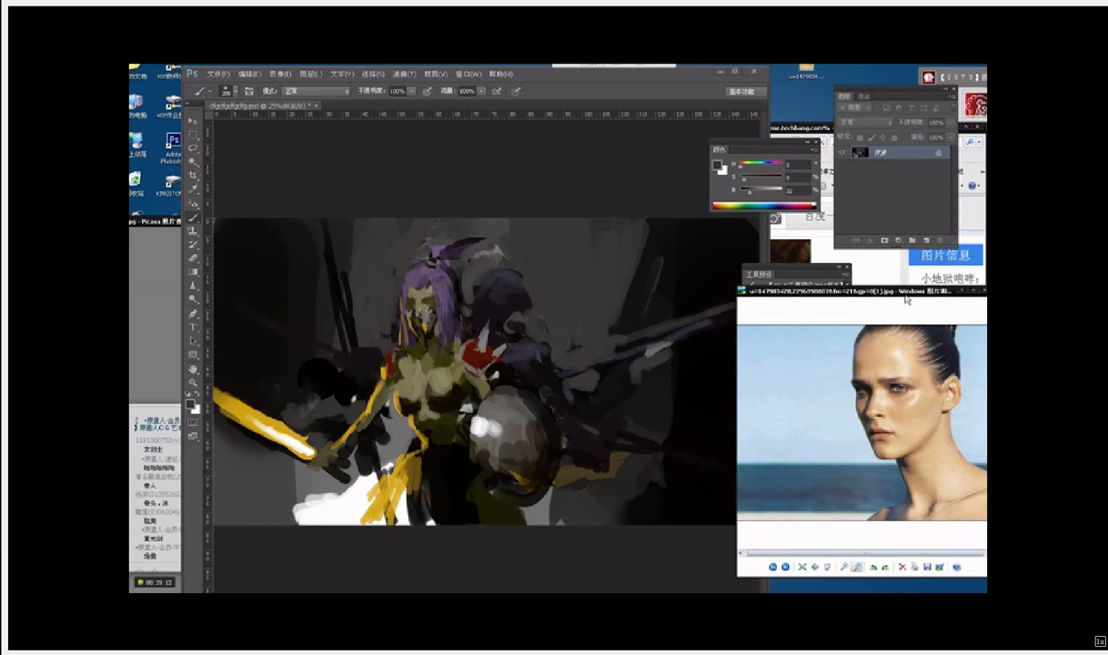
Step: Position the model photo beside the canvas and shift the Navigator clear of it so the face stays in view
left_click_drag(907, 300, 932, 376)
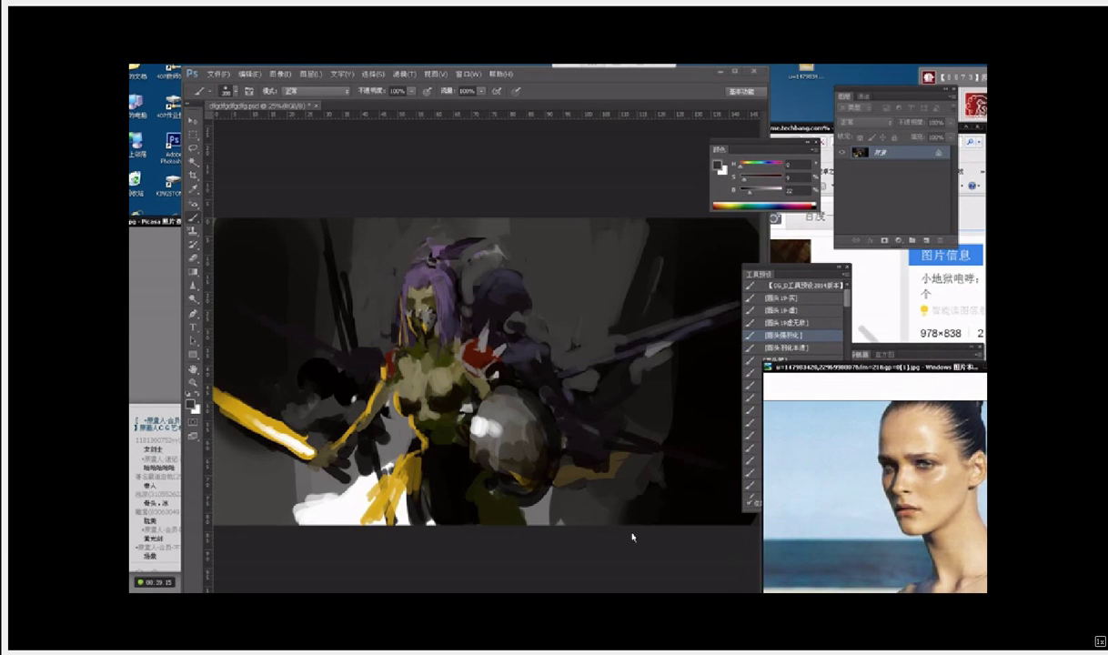
left_click(628, 537)
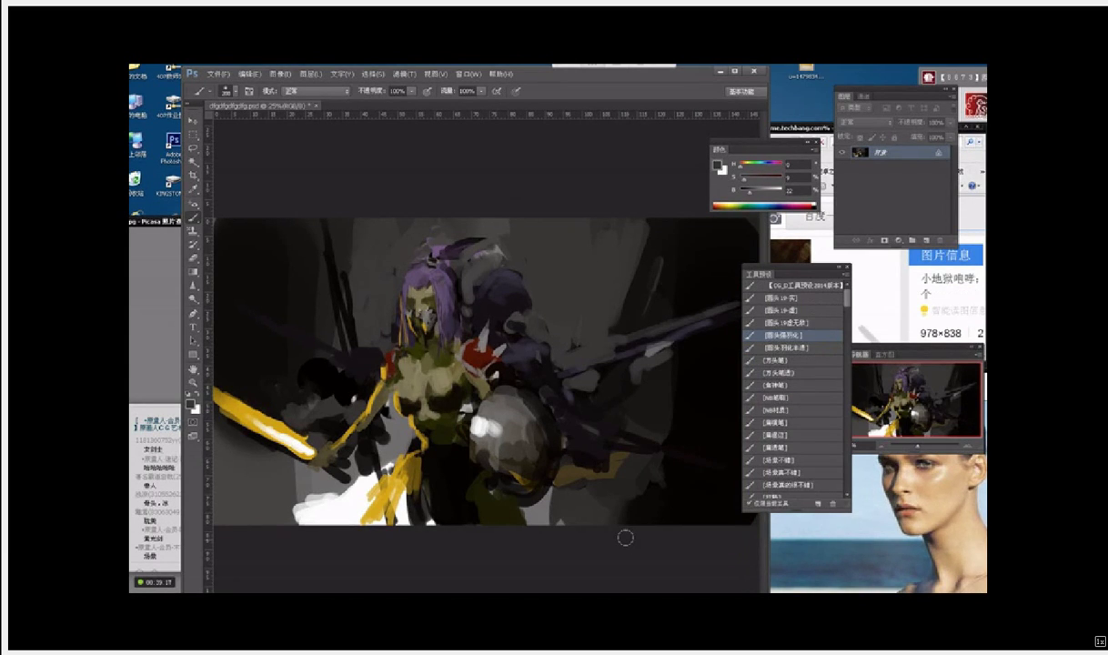
left_click(864, 496)
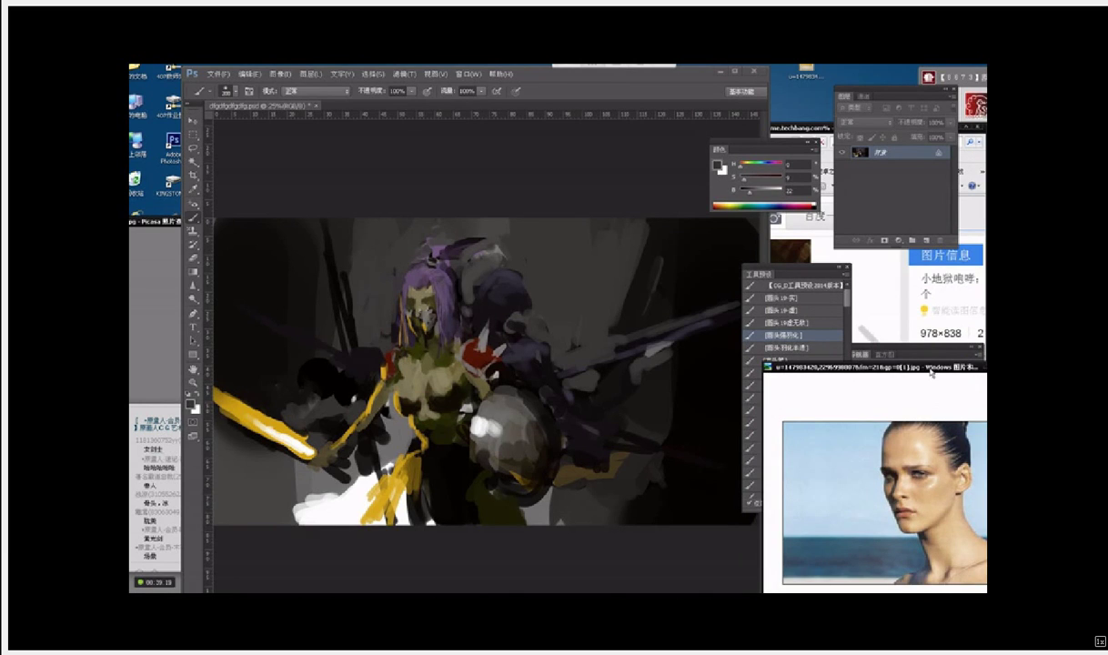
left_click_drag(931, 371, 927, 405)
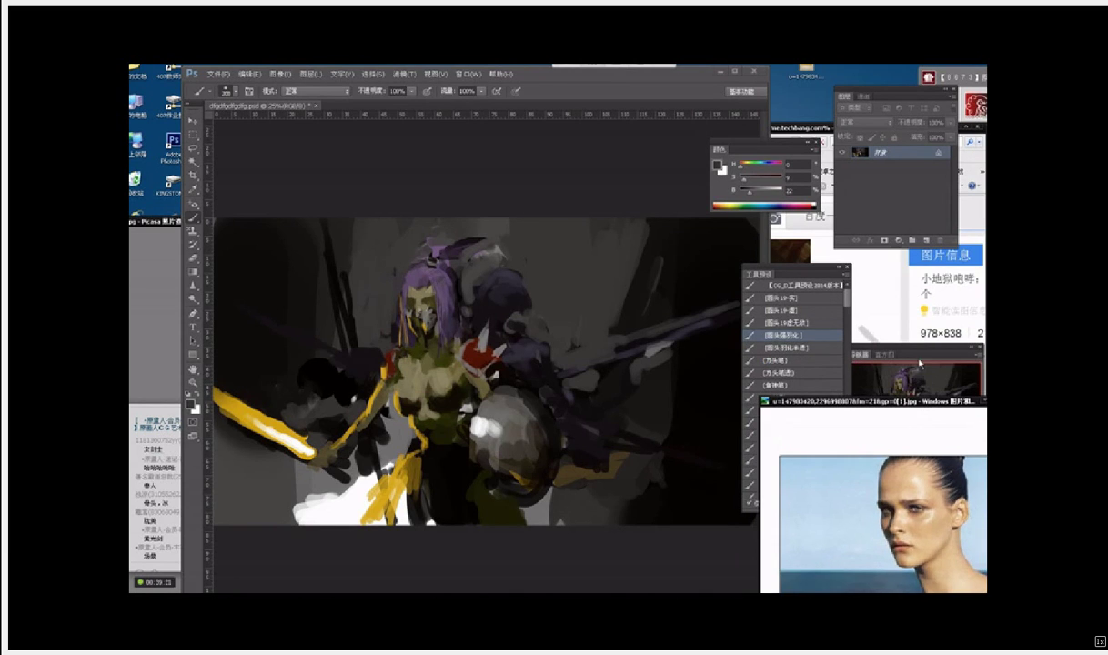
left_click_drag(919, 362, 921, 332)
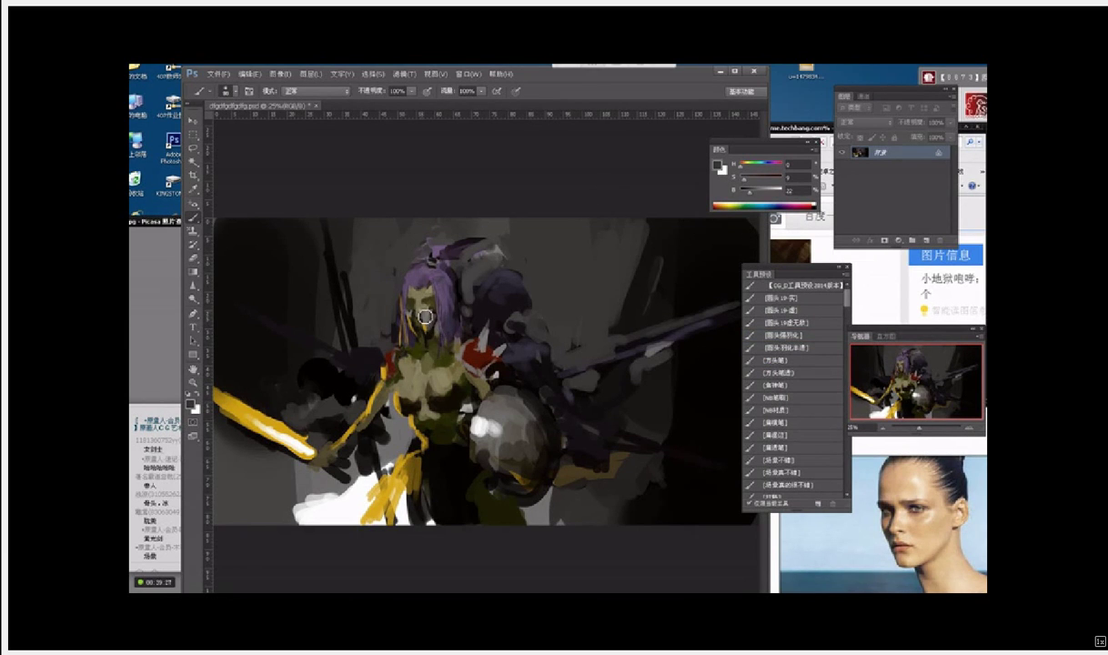
Step: Rework the warrior's brow and eye area at 66.67% zoom with a smaller brush and sampled olive skin tones
key("ctrl+plus")
key("ctrl+plus")
key("ctrl+plus")
mouse_move(357, 286)
left_mouse_down()
mouse_move(420, 302)
mouse_move(581, 386)
left_mouse_up()
key("bracketleft")
key("bracketleft")
key("bracketleft")
key("bracketleft")
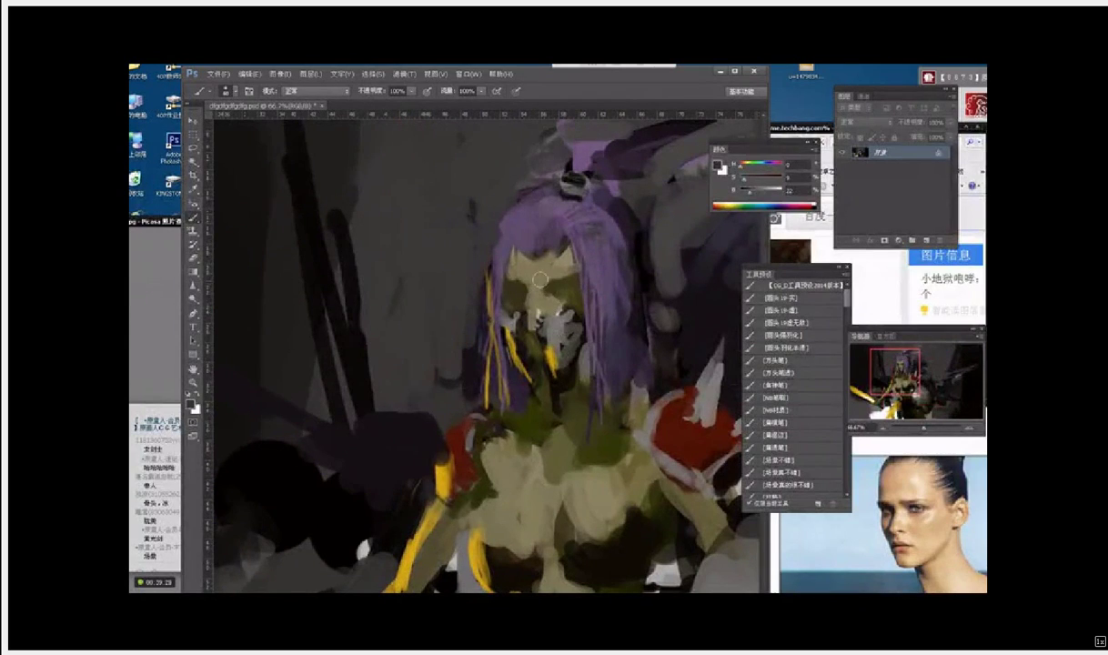
left_click(536, 279, "alt")
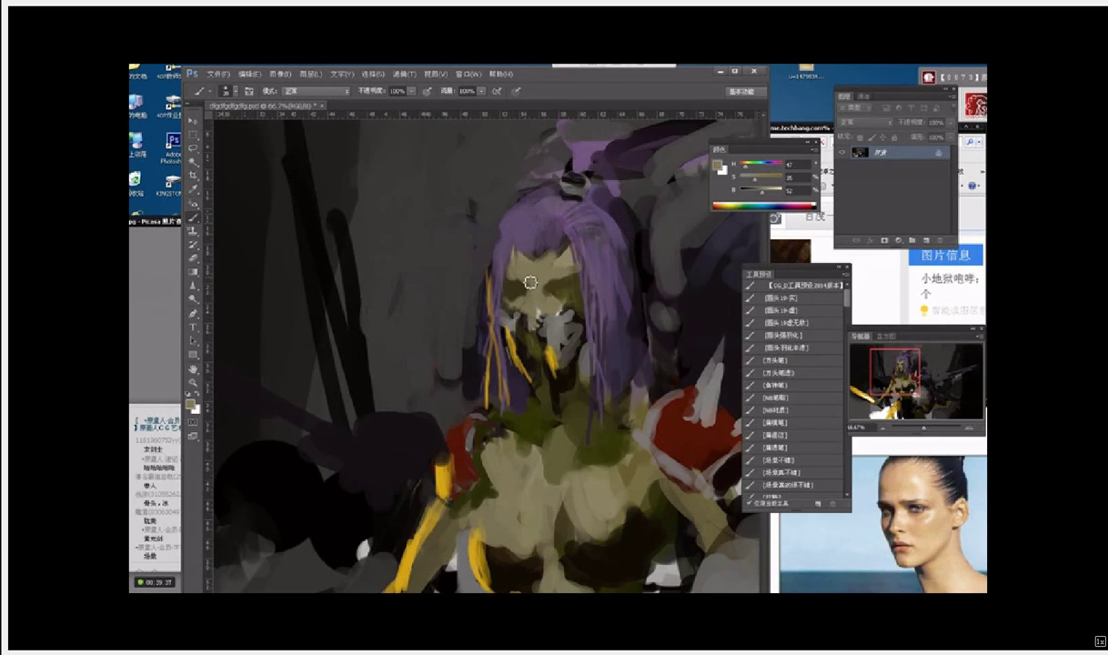
left_click(519, 284, "alt")
left_click(521, 266, "alt")
Step: Switch to another brush tip and refine the eye sockets and nose with sampled dark olive and lighter skin tones
right_click(277, 243)
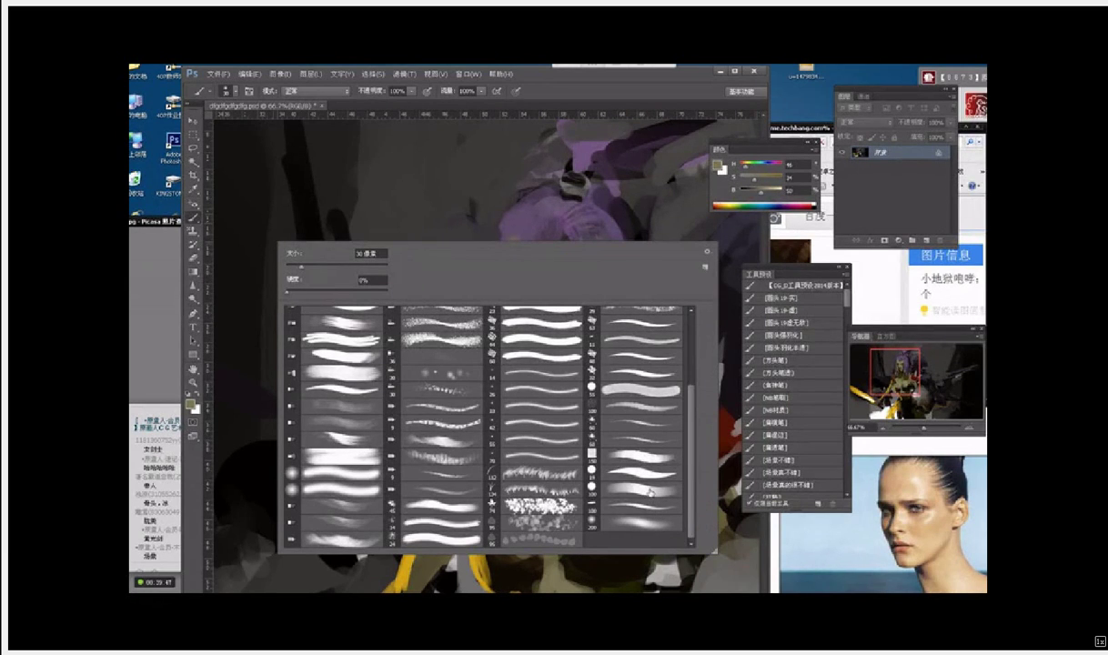
left_click(640, 506)
left_click(610, 104)
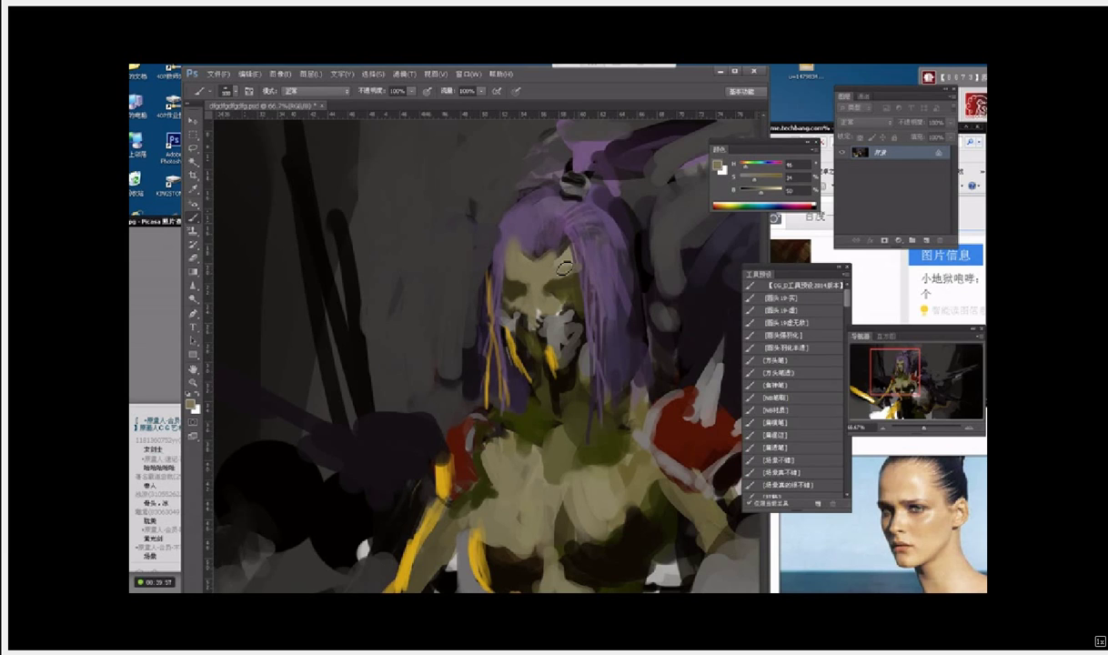
key("alt")
left_click(536, 270, "alt")
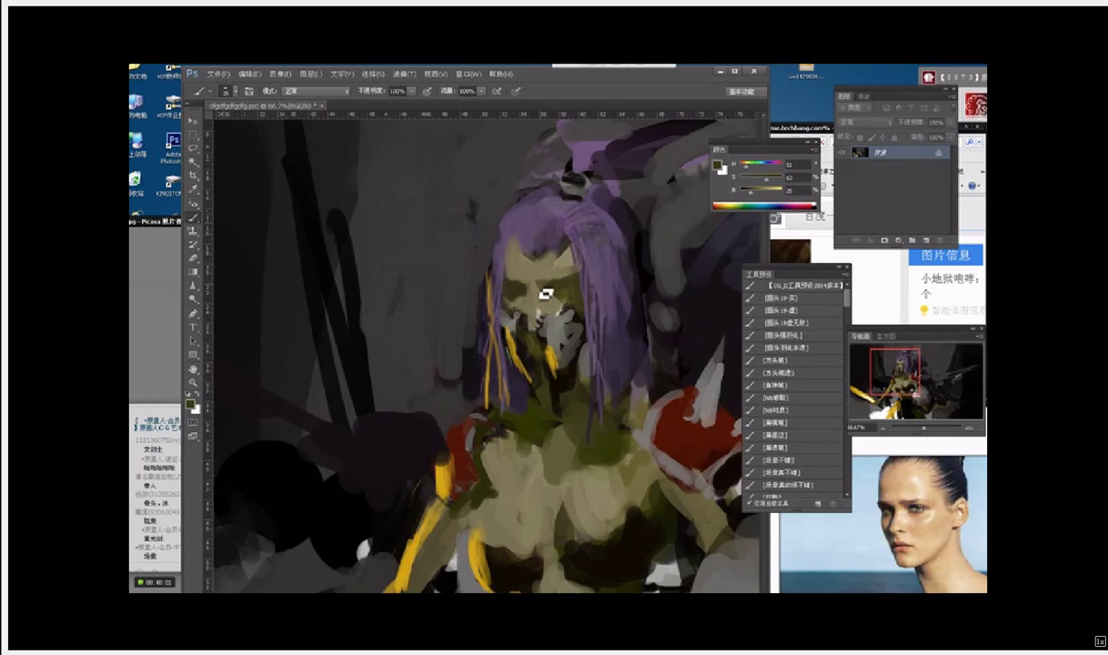
left_click(534, 300, "alt")
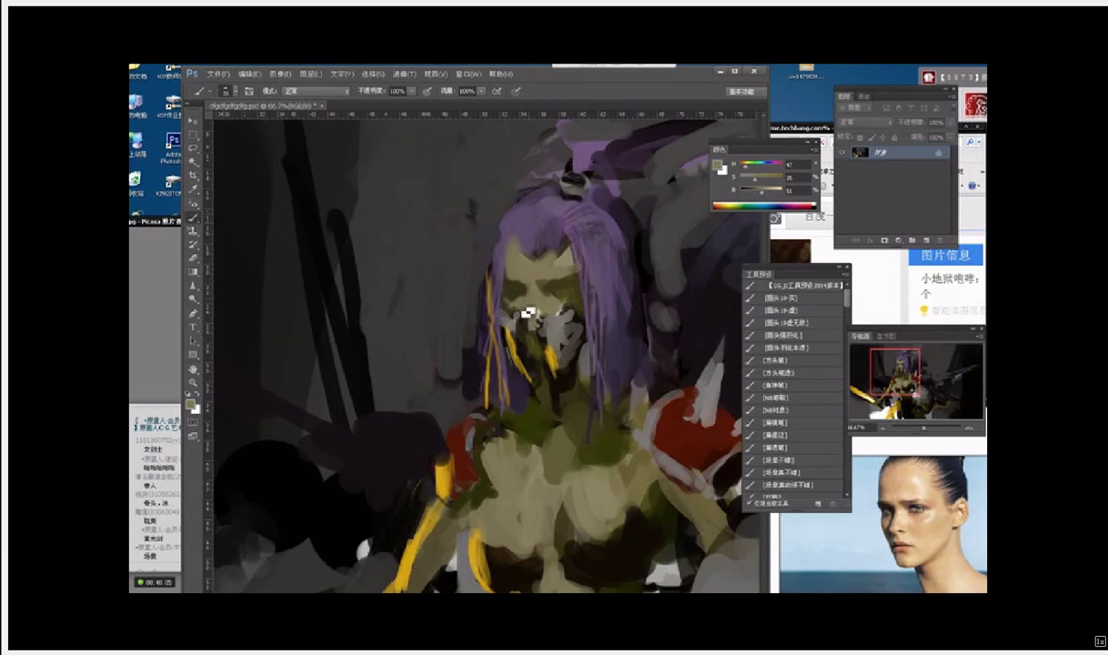
key("]")
mouse_move(533, 299)
left_mouse_down()
mouse_move(544, 326)
mouse_move(541, 300)
mouse_move(549, 316)
mouse_move(543, 282)
left_mouse_up()
key("b")
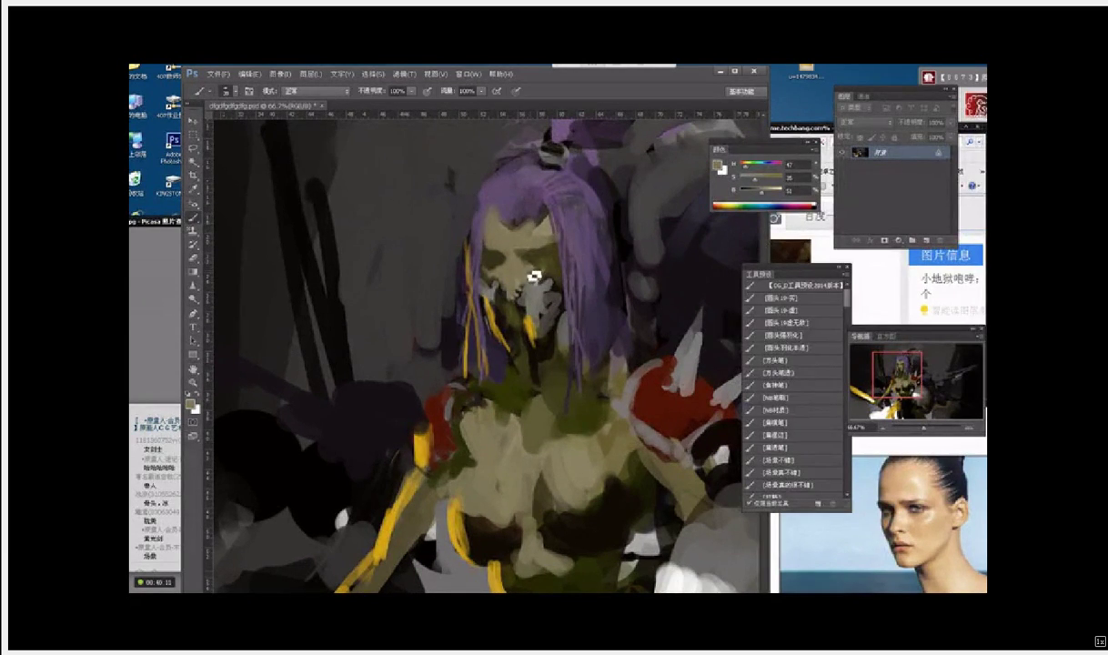
Step: Repaint the forehead with sampled olive skin tones and reshape the hairline with purple sampled from the hair
left_click(510, 263, "alt")
left_click(491, 244, "alt")
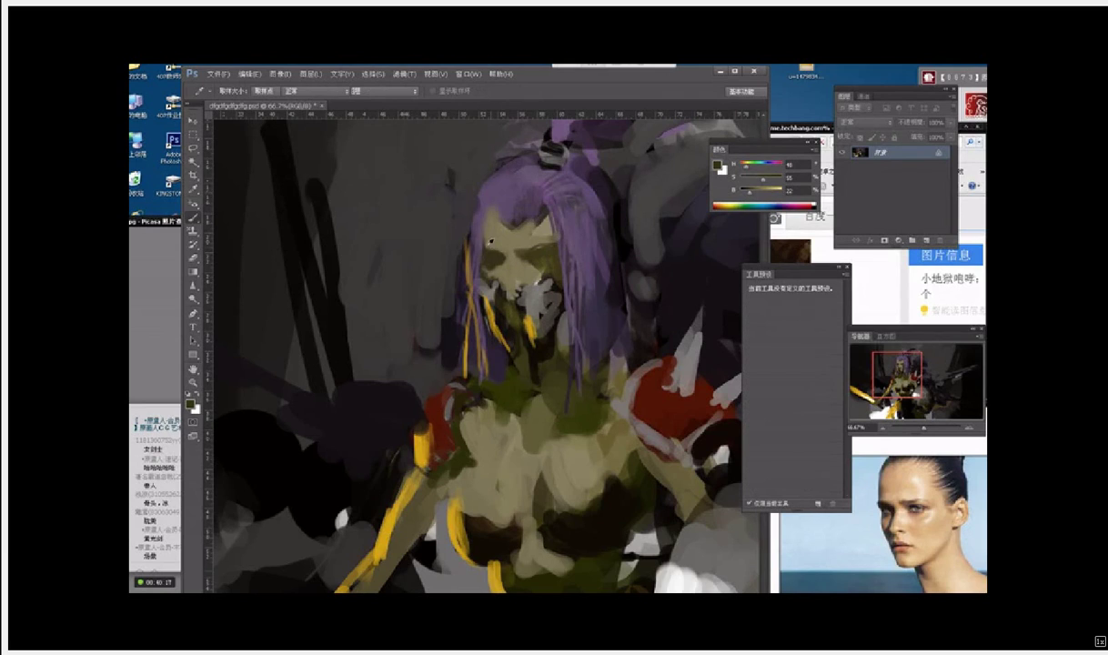
left_click(499, 233, "alt")
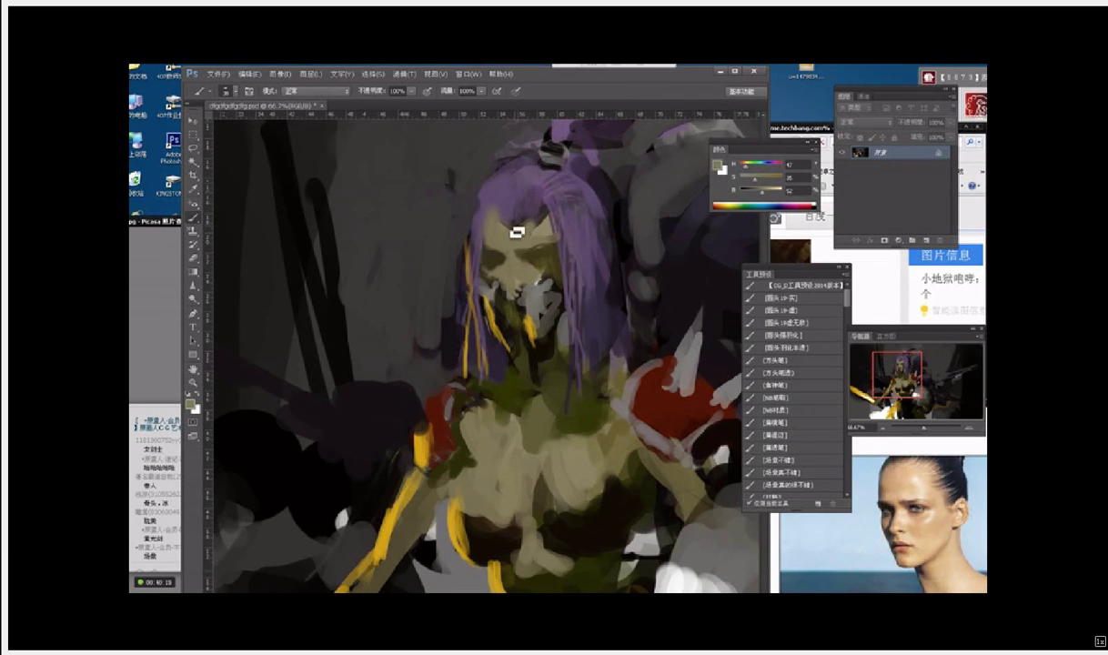
key("bracketright")
left_click(494, 188, "alt")
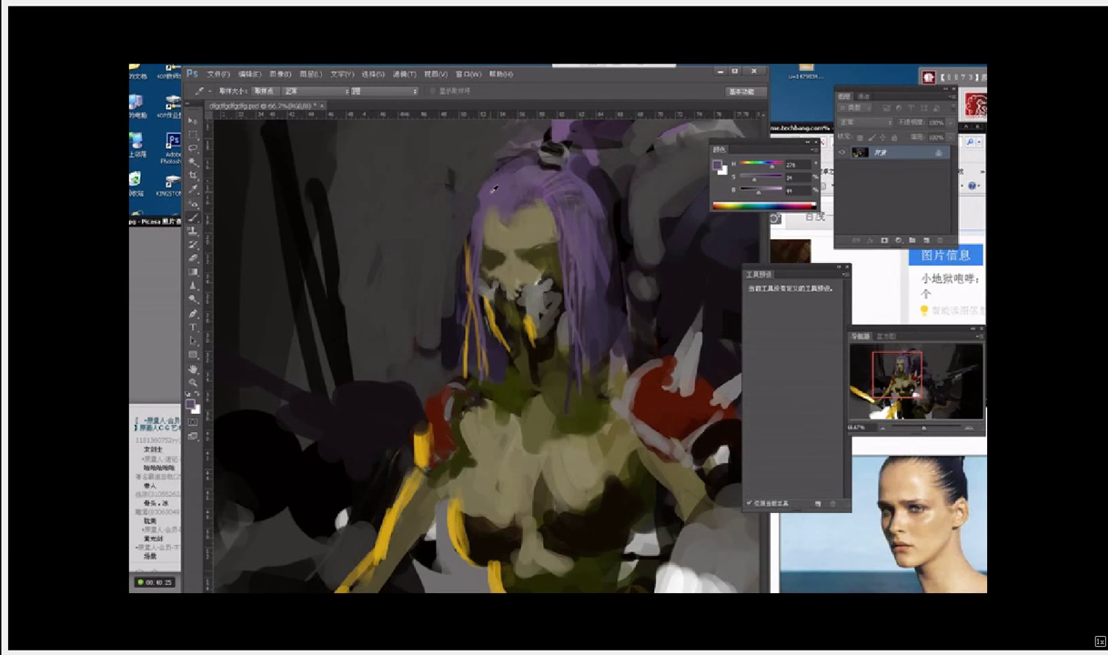
left_click(492, 238, "alt")
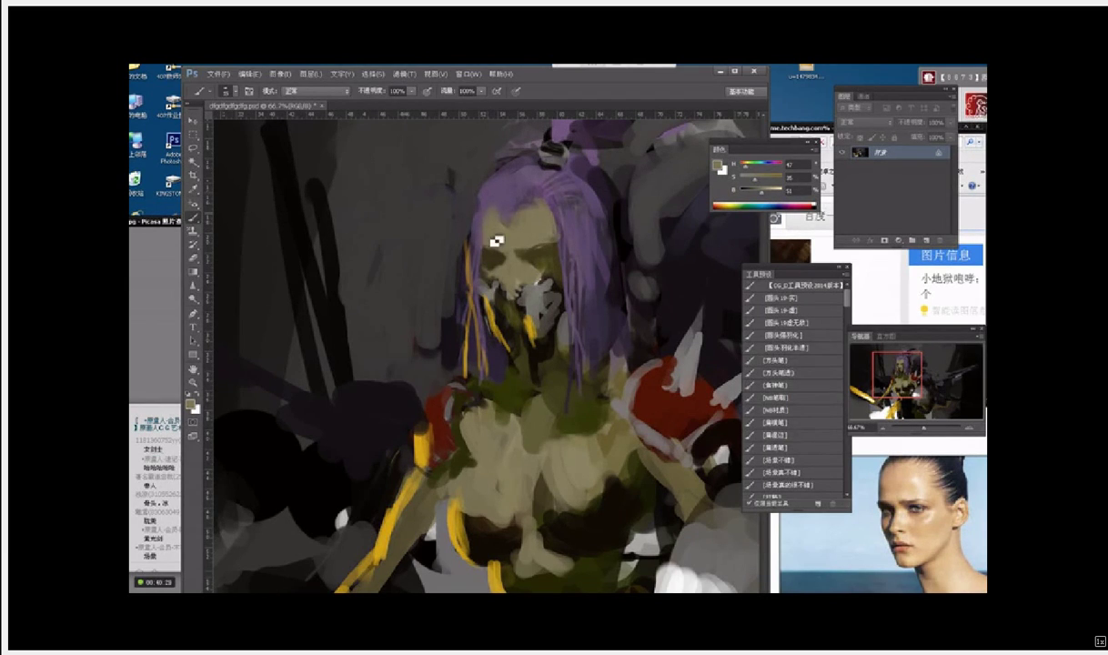
left_click(525, 217, "alt")
Step: Define the nose and cheek above the mask, alternating sampled dark olive shadow and lighter skin tones
left_click(511, 273, "alt")
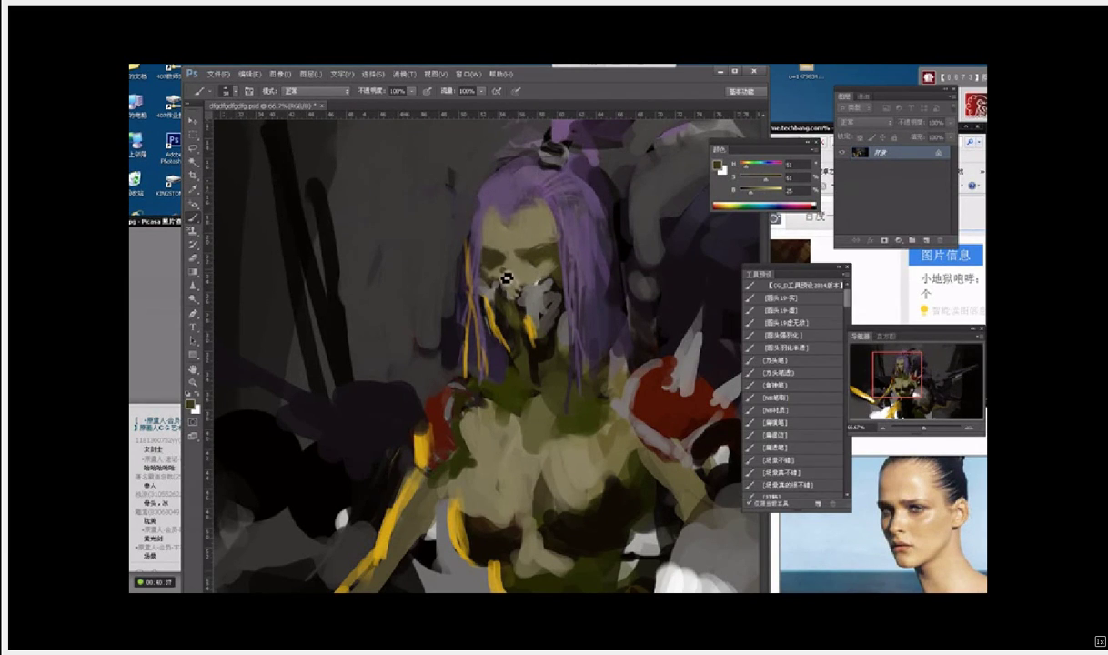
left_click(512, 279, "alt")
left_click(515, 278, "alt")
left_click(512, 274, "alt")
left_click(514, 288, "alt")
left_click(514, 277, "alt")
left_click(512, 271, "alt")
left_click(507, 261, "alt")
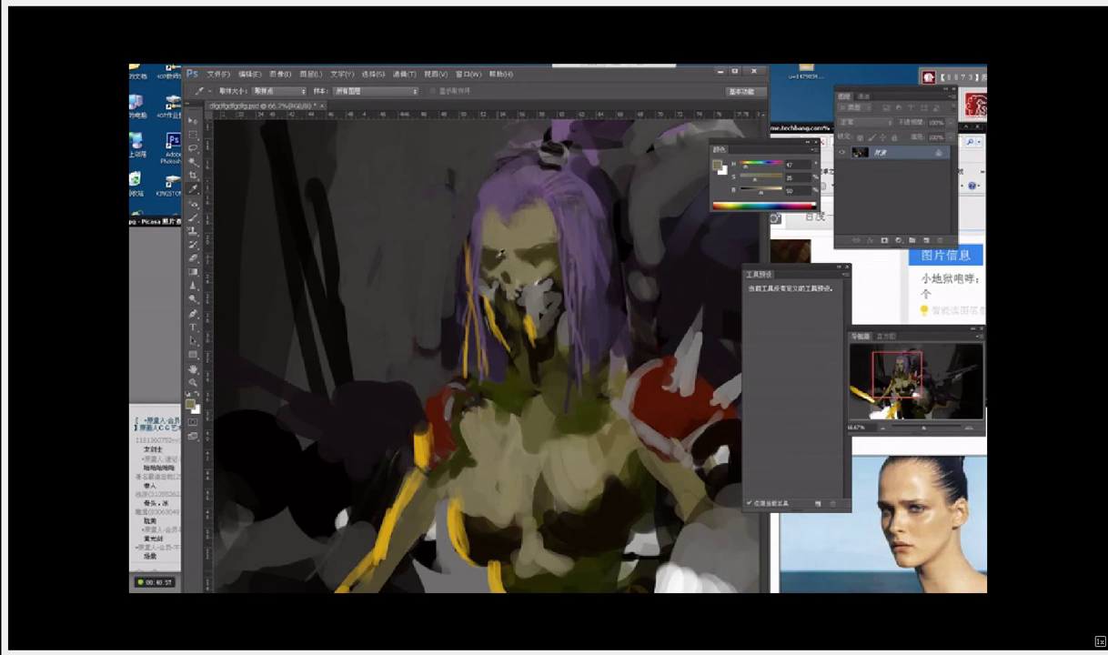
left_click(499, 278, "alt")
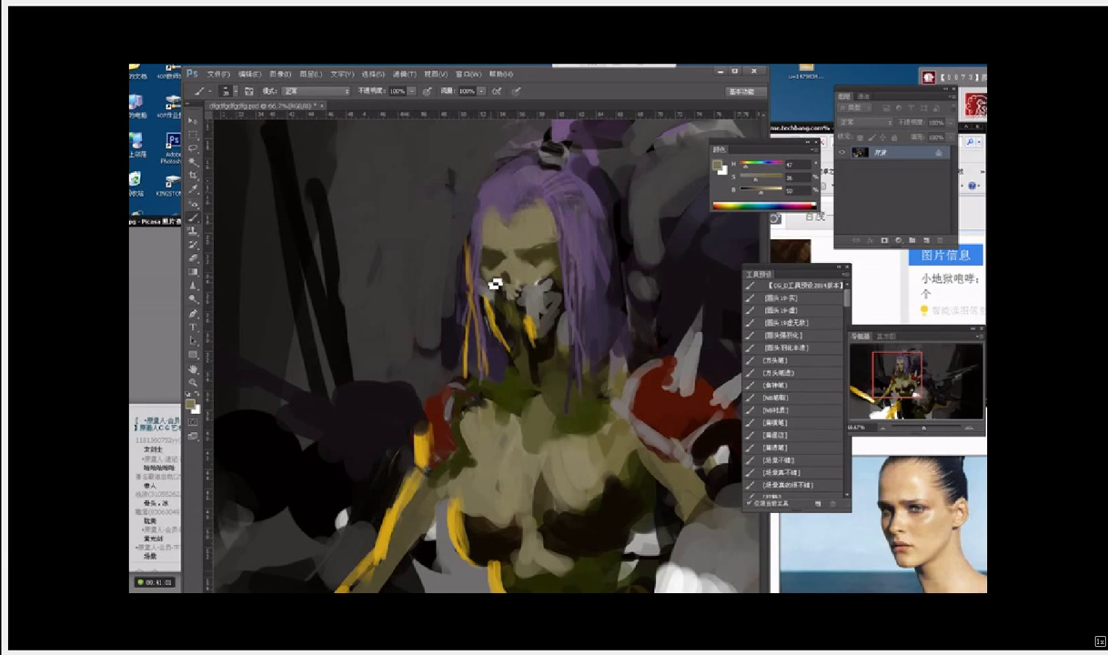
Step: Paint near-black and grey details into the warrior's mouth mask and sample an olive skin tone from the face
left_click(491, 284, "alt")
key("alt")
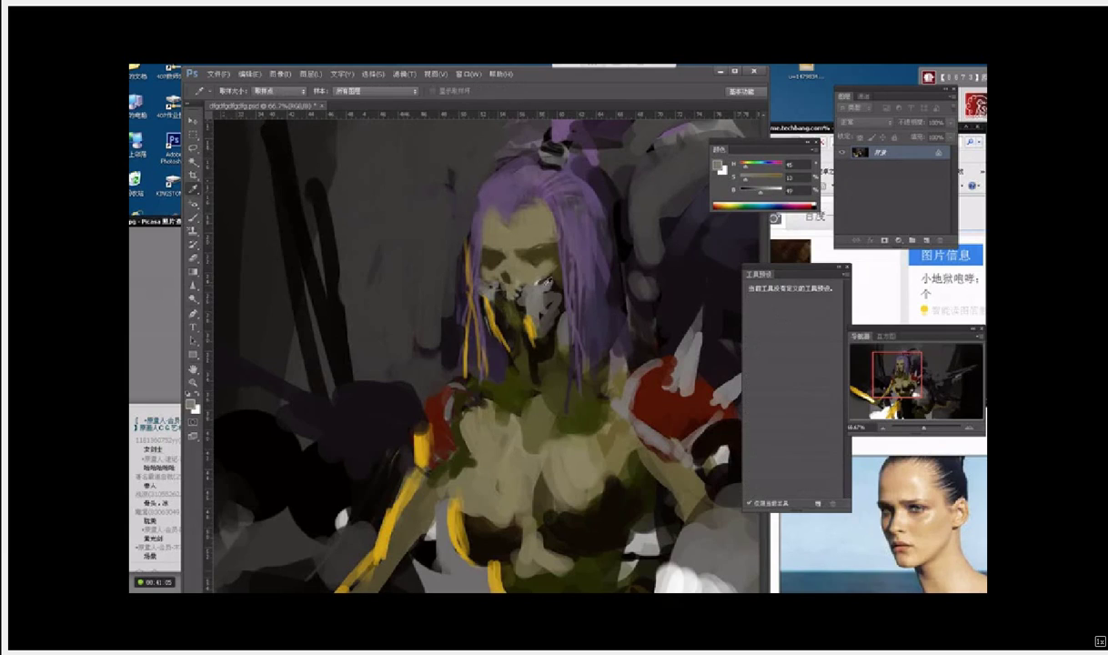
left_click(535, 269, "alt")
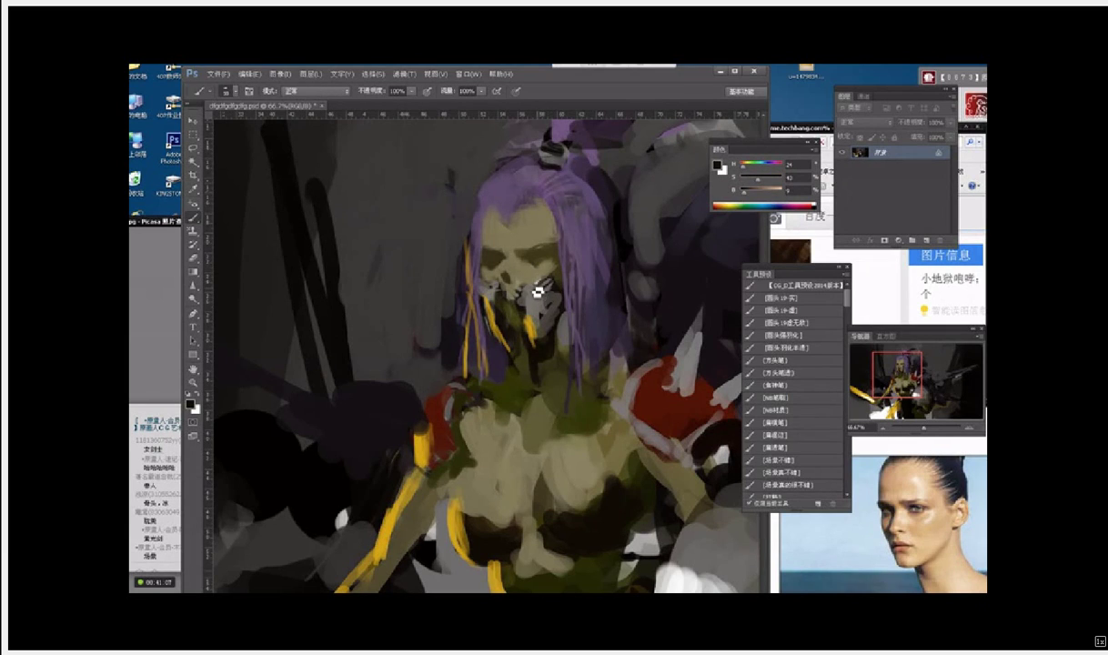
left_click_drag(546, 294, 533, 291)
key("alt")
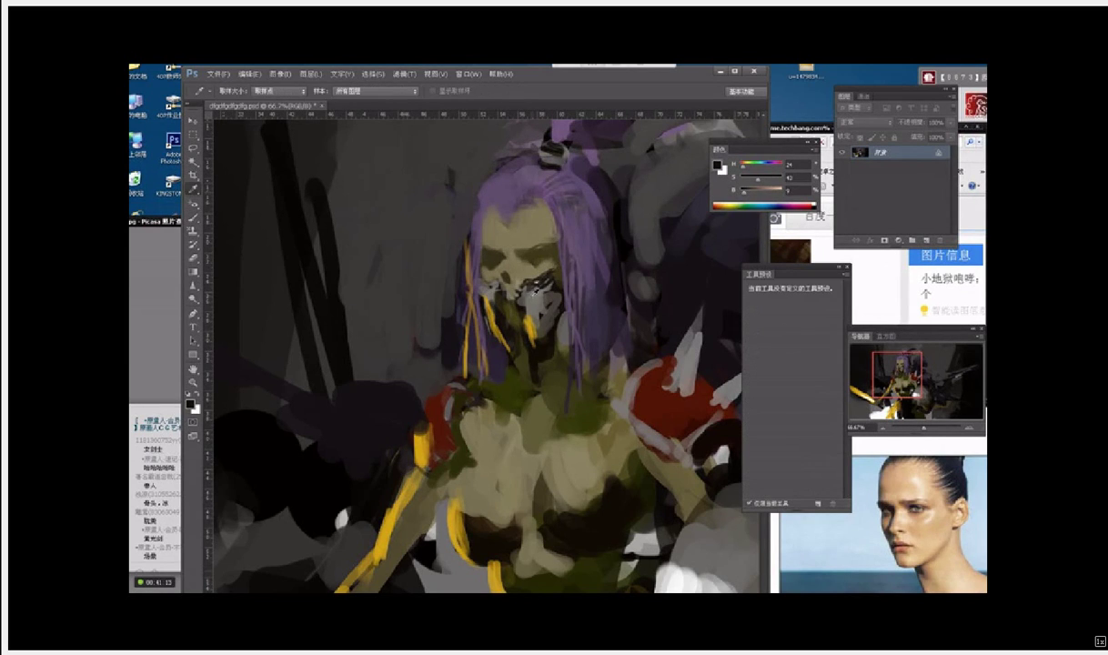
left_click(537, 289, "alt")
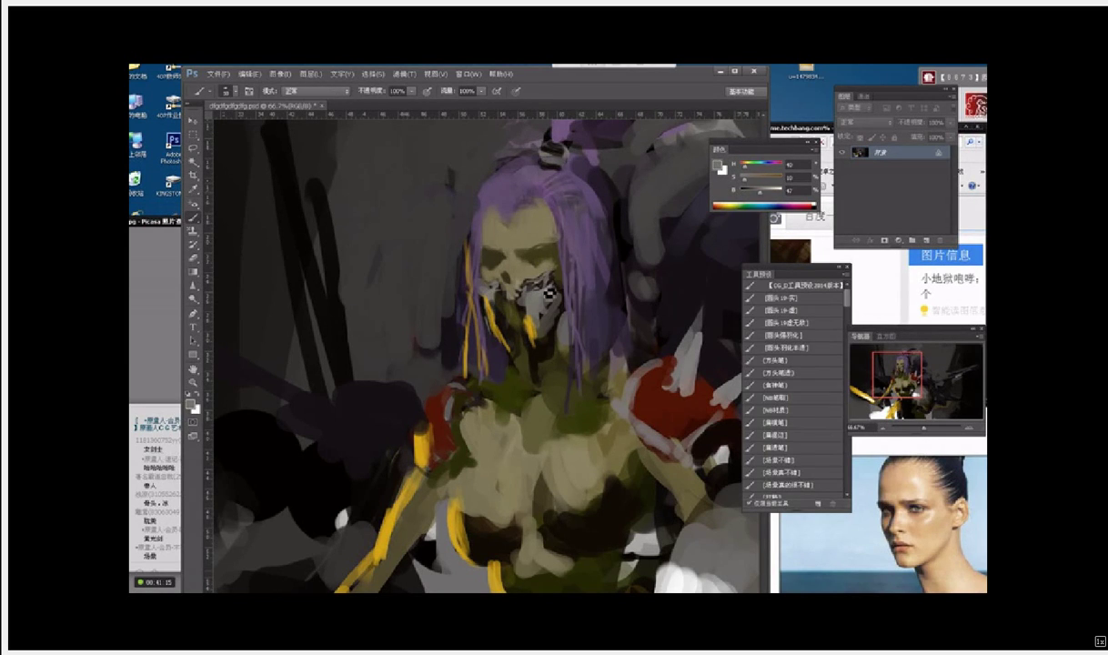
left_click(550, 291, "alt")
mouse_move(544, 318)
left_mouse_down()
mouse_move(503, 310)
mouse_move(511, 322)
mouse_move(530, 298)
left_mouse_up()
key("alt")
left_click(544, 259, "alt")
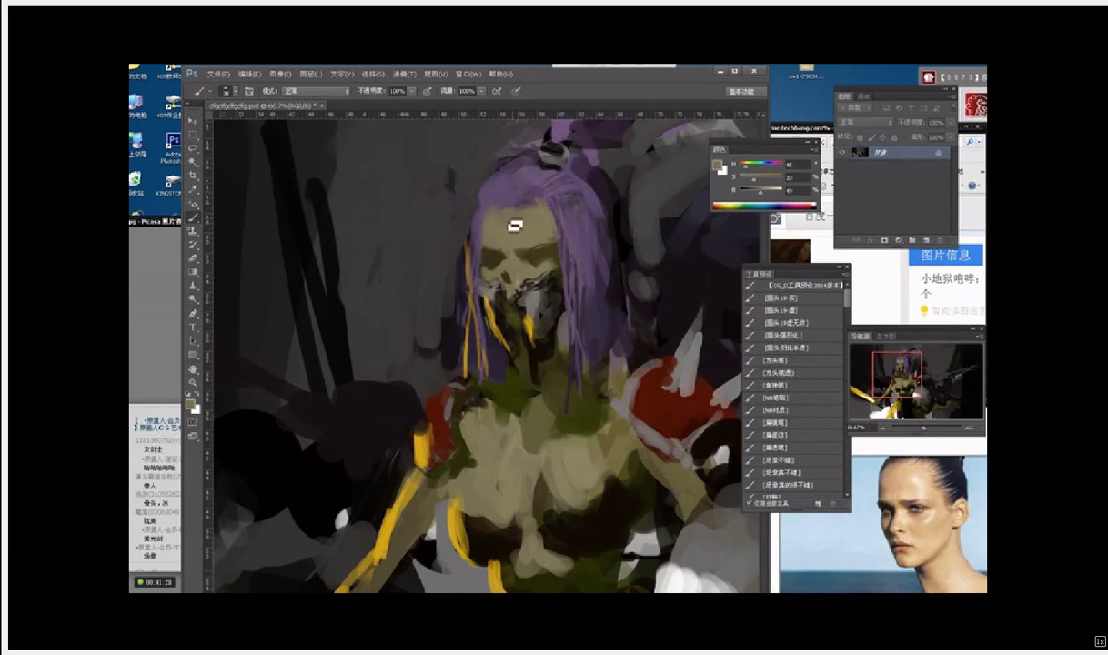
Step: Mix a light yellow-green from the sampled forehead skin tone and paint a highlight on the warrior's forehead
left_click(506, 227, "alt")
left_click(718, 167)
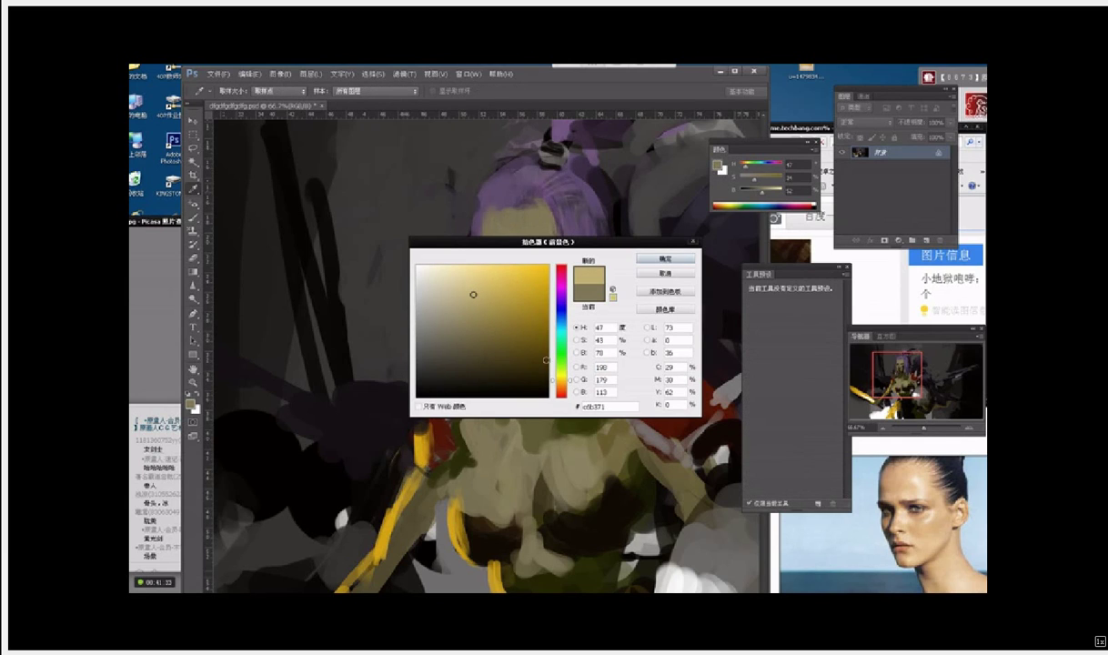
left_click(563, 371)
key("Return")
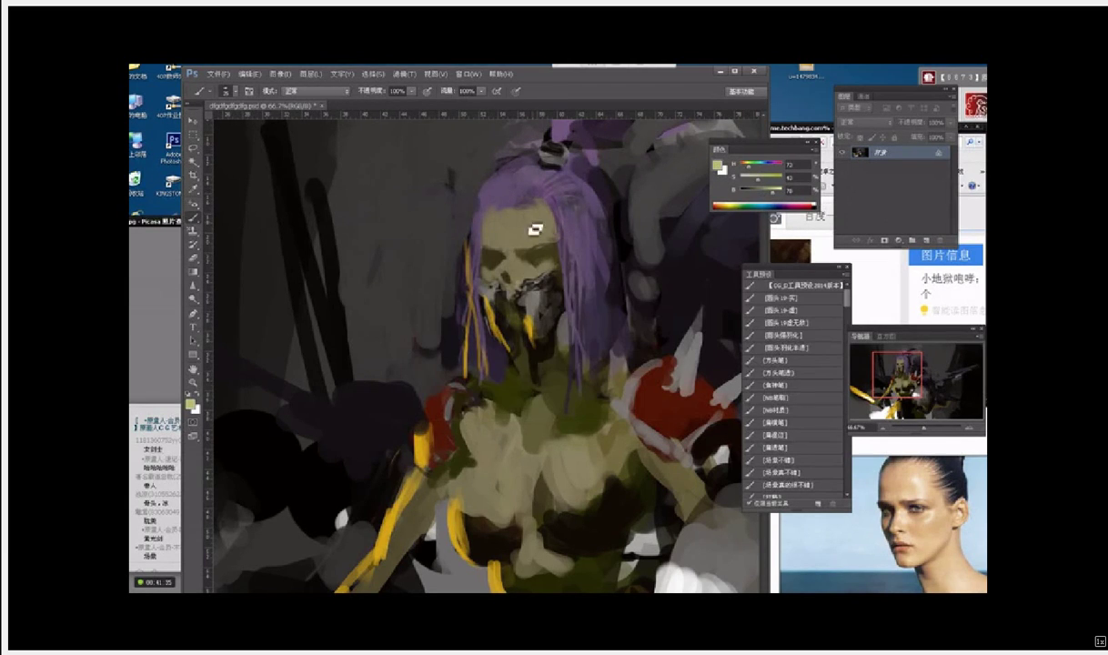
key("bracketright")
mouse_move(530, 217)
left_mouse_down()
mouse_move(541, 240)
mouse_move(540, 227)
left_mouse_up()
key("bracketleft")
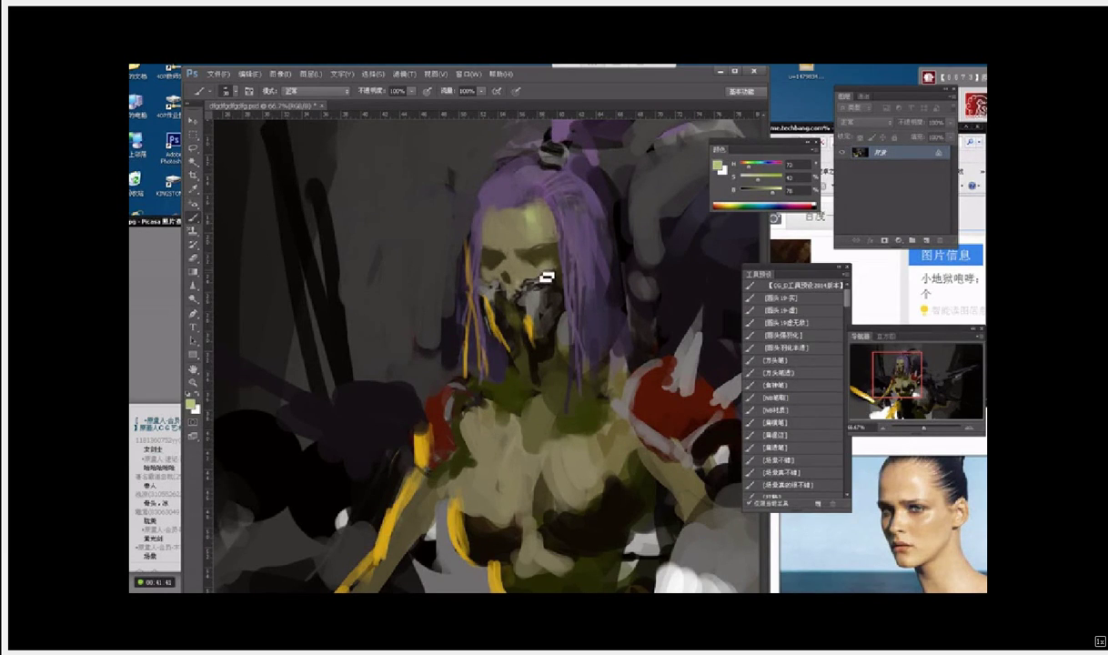
Step: Refine the cheek beside the nose and above the mask with light yellow-green, sampled dark olive and skin tones
key("bracketleft")
mouse_move(521, 279)
left_mouse_down()
mouse_move(492, 267)
mouse_move(524, 272)
left_mouse_up()
key("bracketright")
left_click(531, 270, "alt")
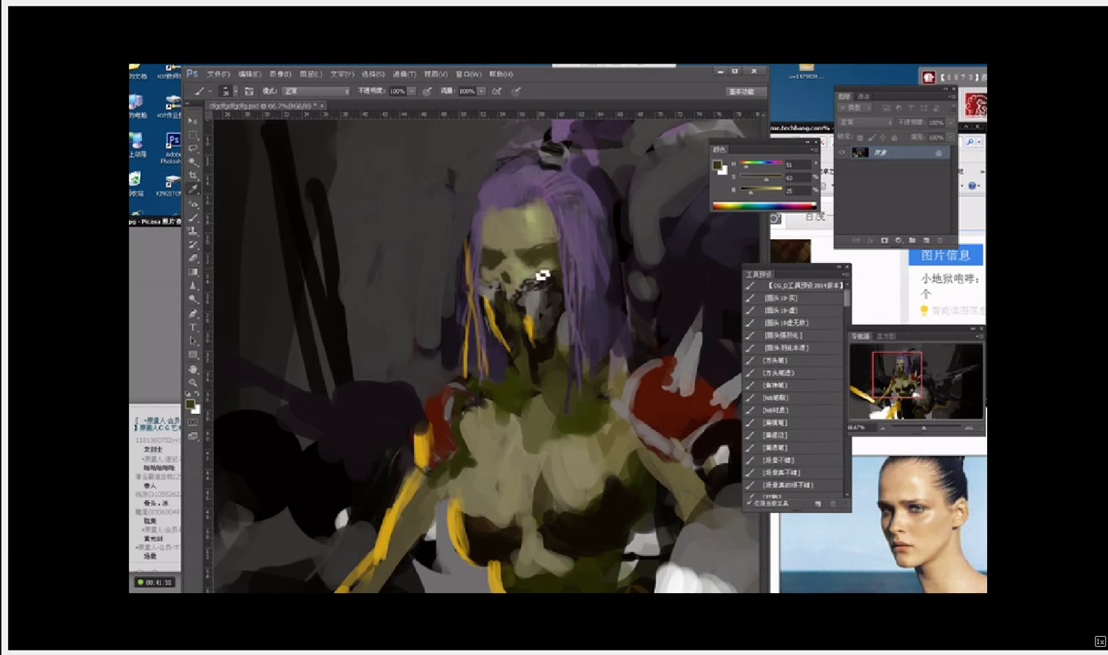
left_click(534, 273, "alt")
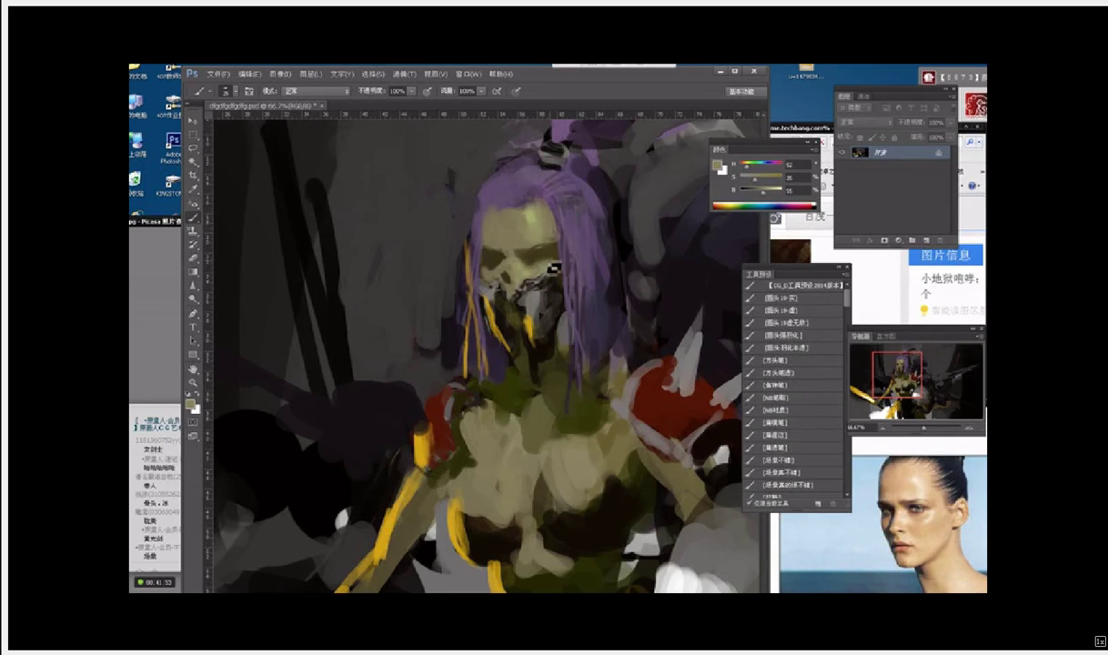
left_click(540, 272, "alt")
Step: Reshape the nose and the mask's upper edge, alternating sampled dark olive and lighter skin tones
left_click(506, 275, "alt")
left_click(512, 280, "alt")
left_click(511, 279, "alt")
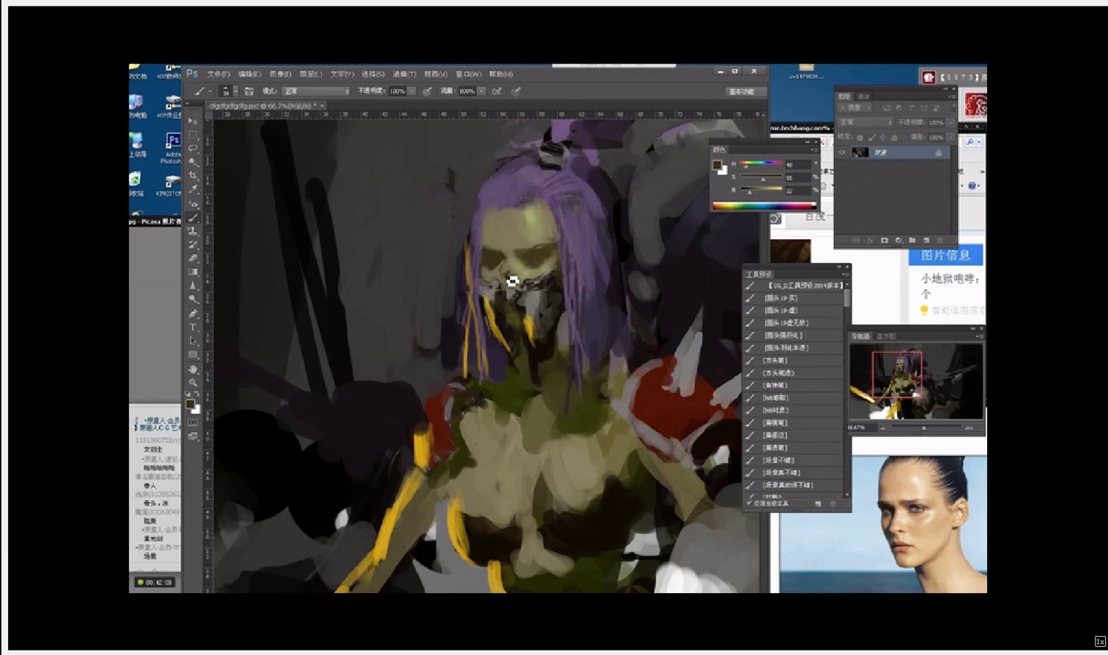
left_click(518, 284, "alt")
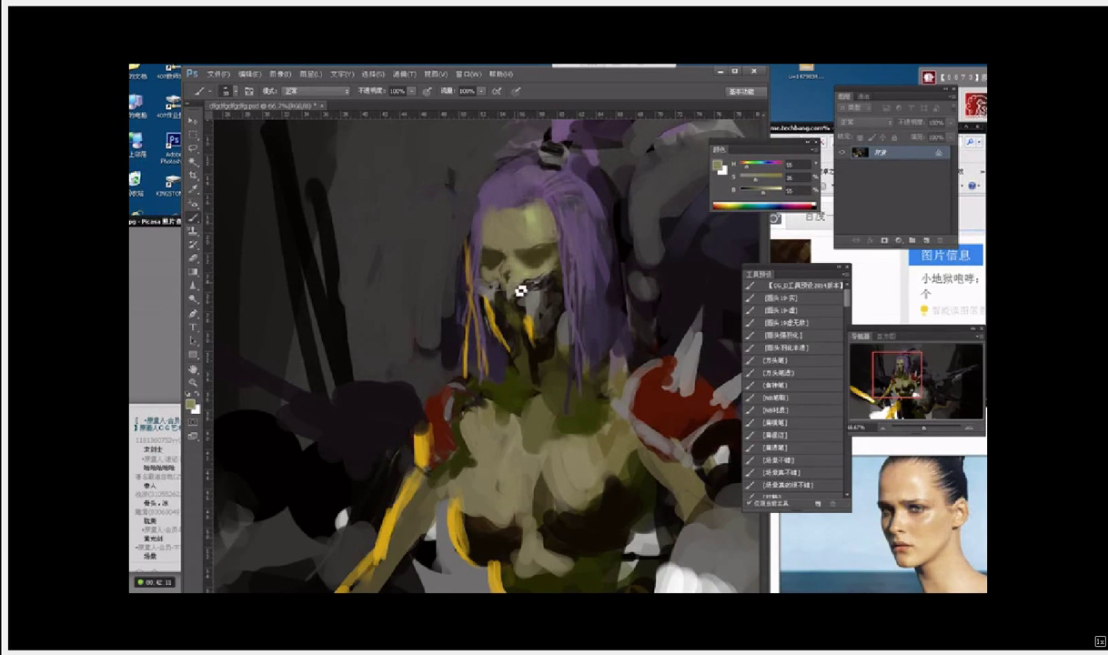
left_click(517, 284, "alt")
left_click(510, 290, "alt")
left_click(518, 296, "alt")
Step: Rework the hair framing the golden-strand side of the face with sampled purple and dark grey background tones
left_click(486, 282, "alt")
left_click(460, 255, "alt")
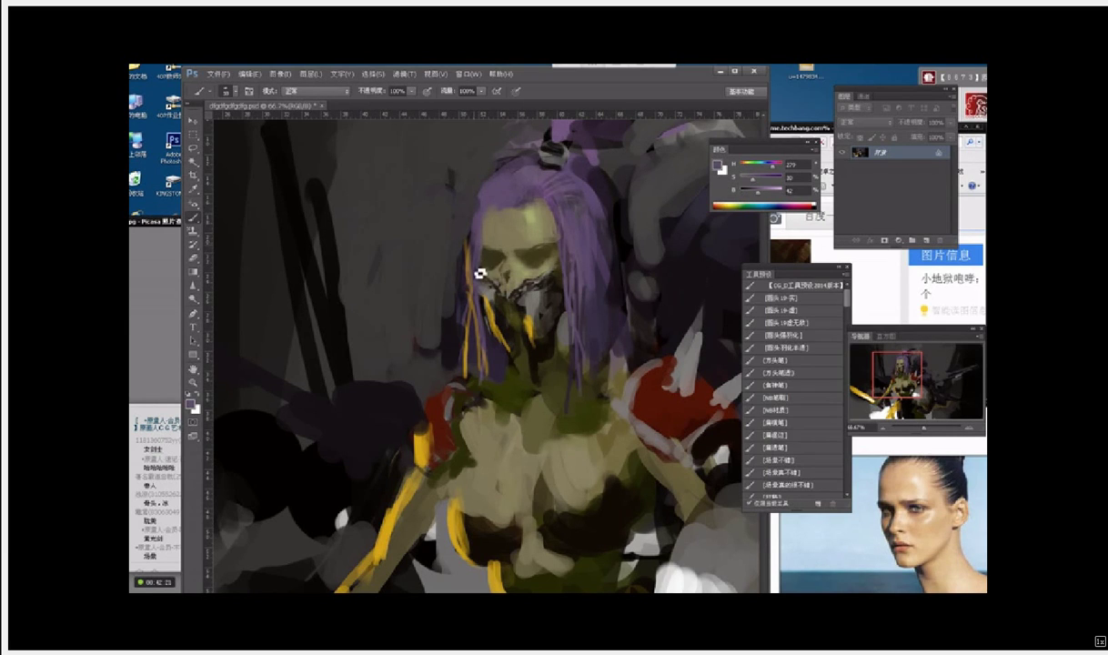
left_click(472, 273, "alt")
left_click_drag(471, 189, 473, 261)
left_click(477, 233, "alt")
left_click(477, 170, "alt")
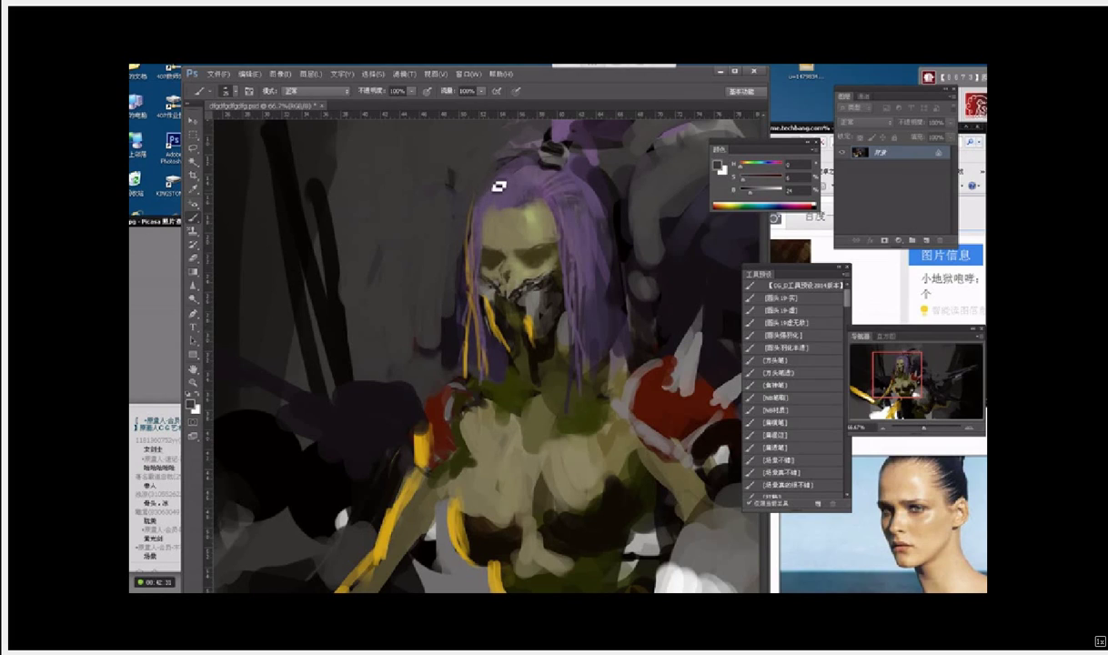
Step: Smooth the forehead and brow area with skin tones sampled from the face
key("alt")
left_click(505, 211, "alt")
left_click(489, 257, "alt")
left_click(491, 221, "alt")
key("alt")
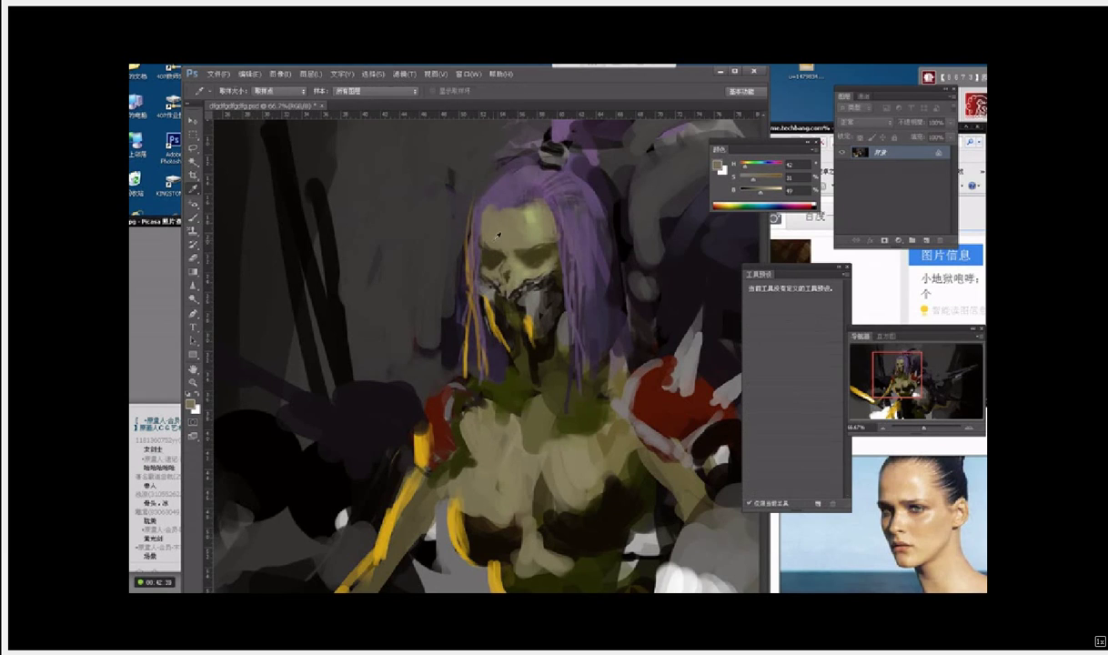
Step: Paint fine dark purple strands along the hairline with a smaller brush, blending them into sampled forehead skin tones
left_click(599, 275, "alt")
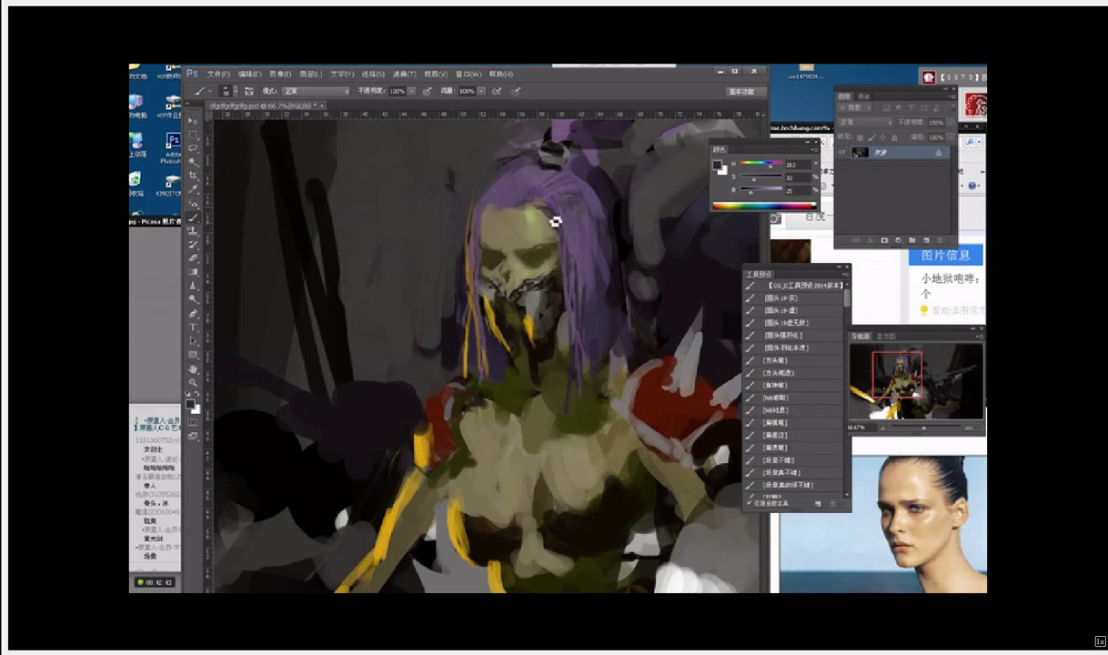
key("bracketleft")
key("bracketleft")
key("bracketleft")
left_click(496, 223, "alt")
left_click(558, 217, "alt")
left_click(492, 230, "alt")
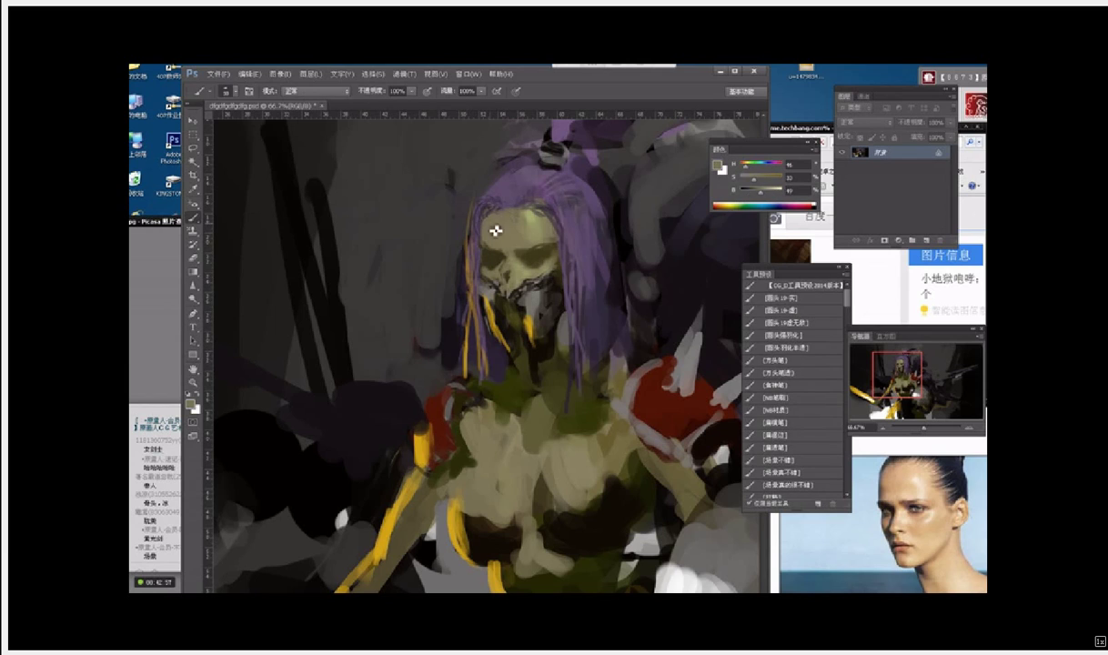
Step: Repaint the forehead's edge with sampled skin tone and extend the purple hair over the side of the face
left_click(505, 250, "alt")
left_click(572, 266, "alt")
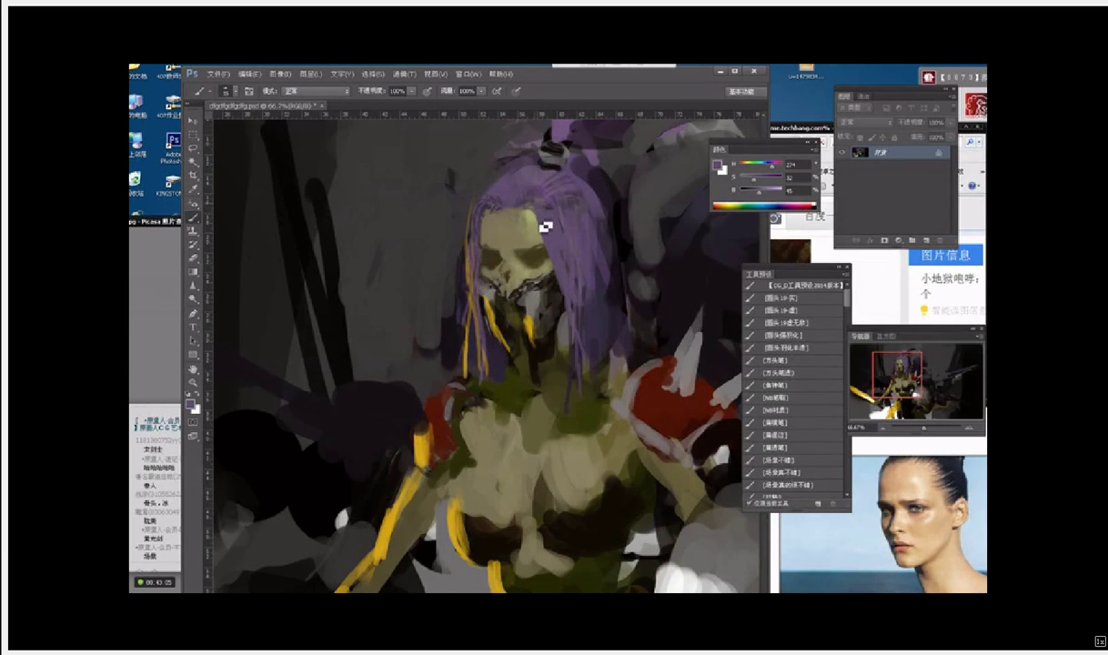
left_click(509, 205, "alt")
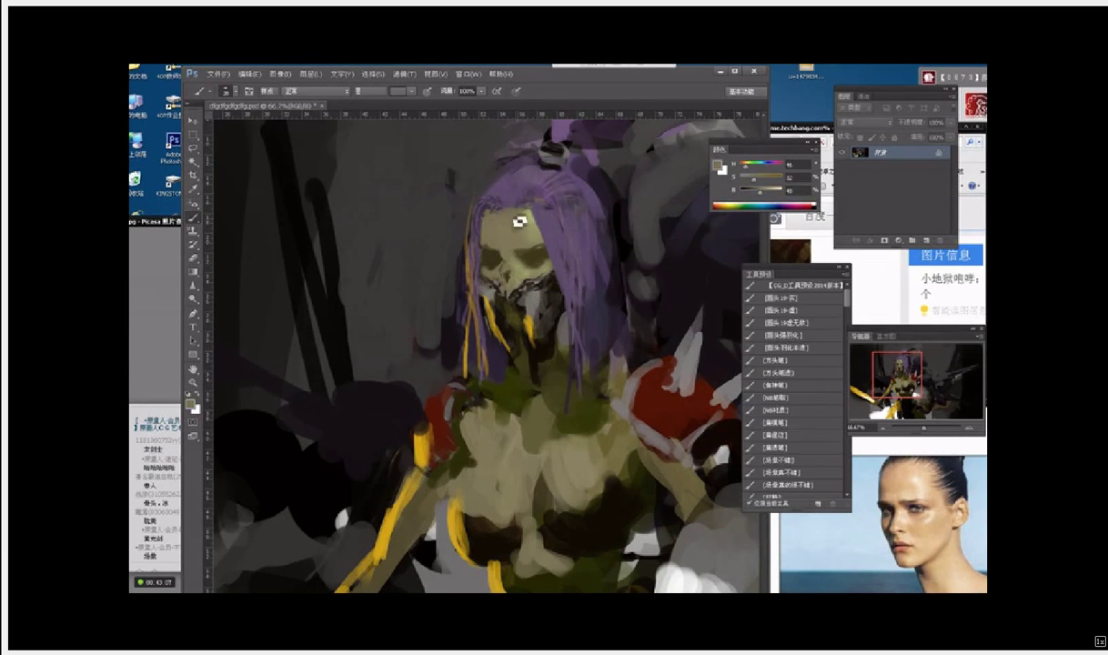
left_click(571, 207, "alt")
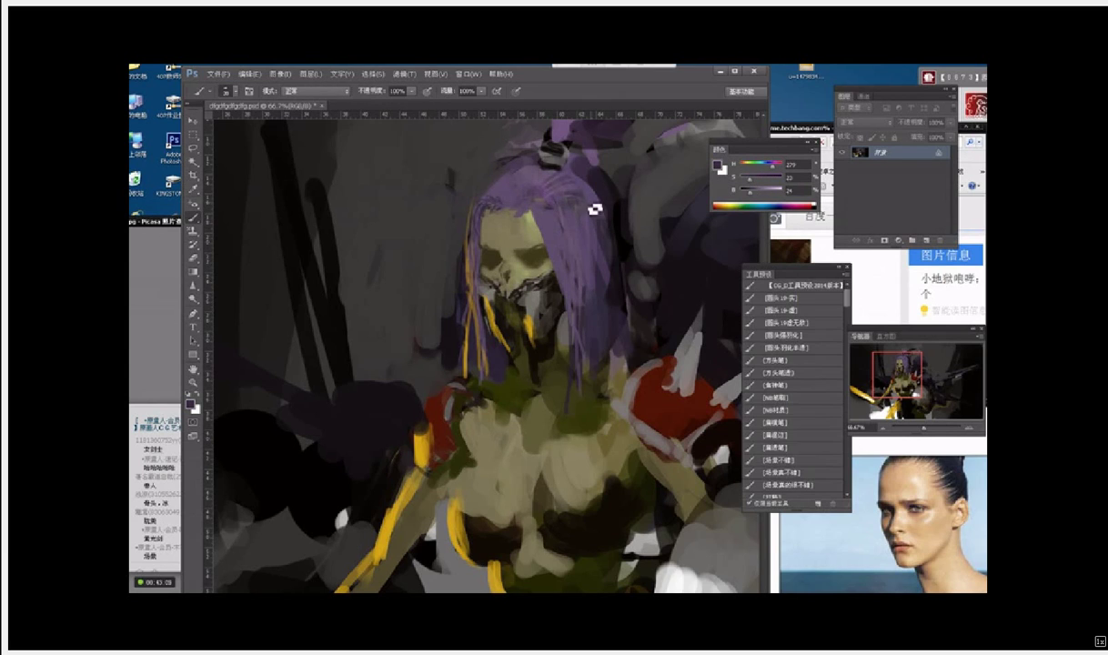
Step: Touch up the topknot and its surroundings using sampled dark grey and light purple
left_click(582, 147, "alt")
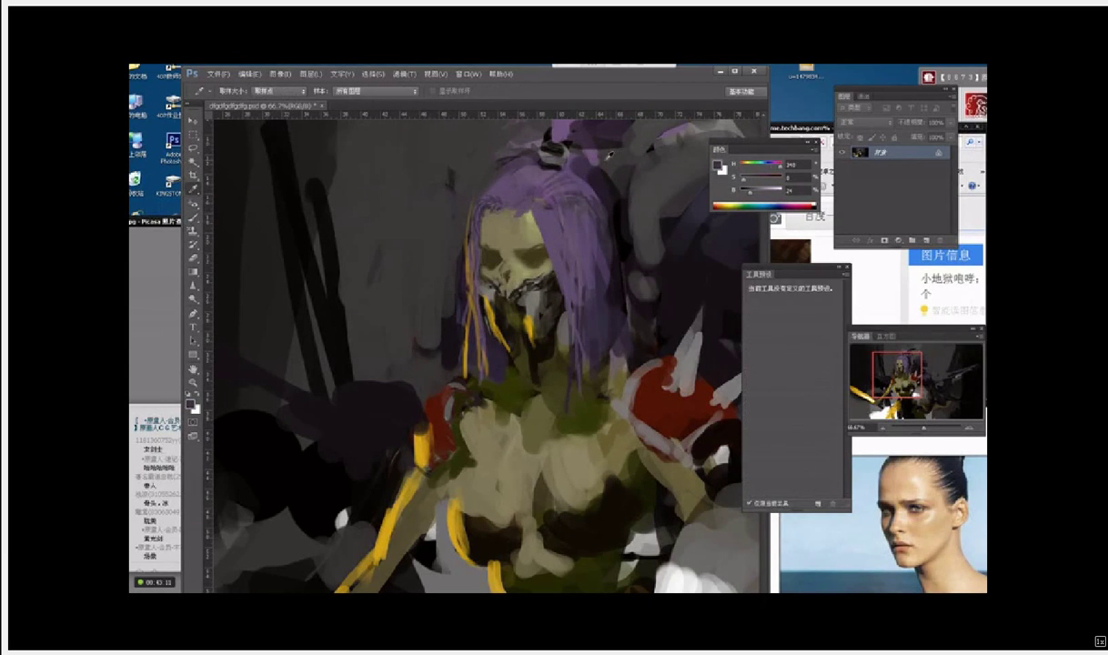
left_click_drag(605, 145, 616, 198)
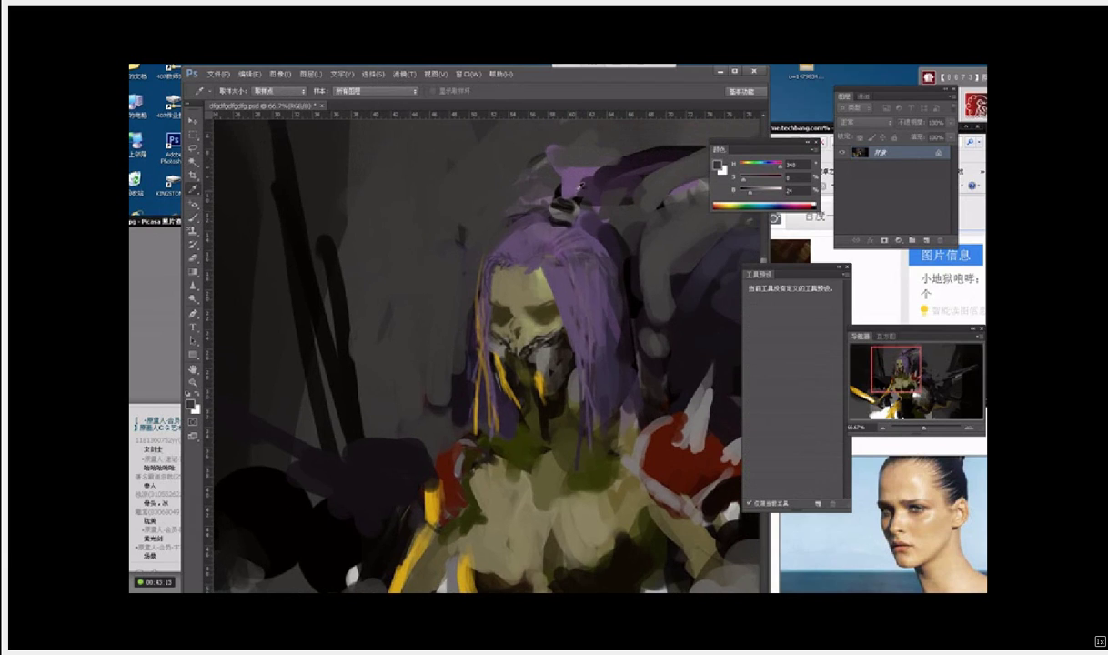
left_click(577, 187, "alt")
left_click_drag(546, 188, 553, 179)
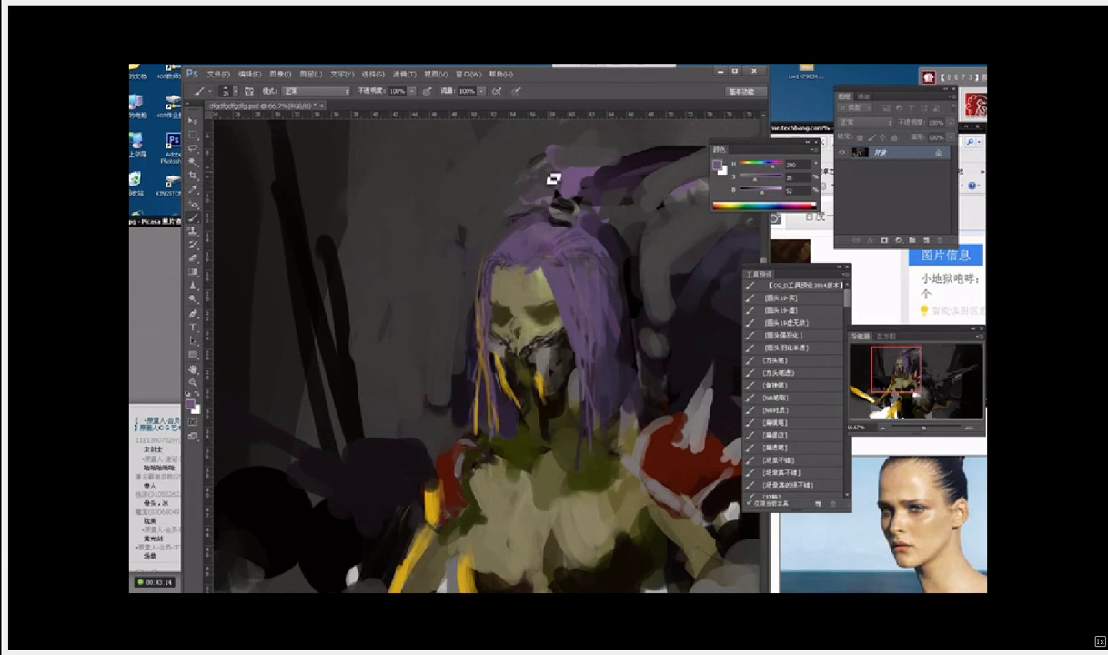
Step: Trim the hair's outer edge with sampled dark tones and paint thin golden strands fanning out beside the face
left_click(479, 230, "alt")
left_click(469, 361, "alt")
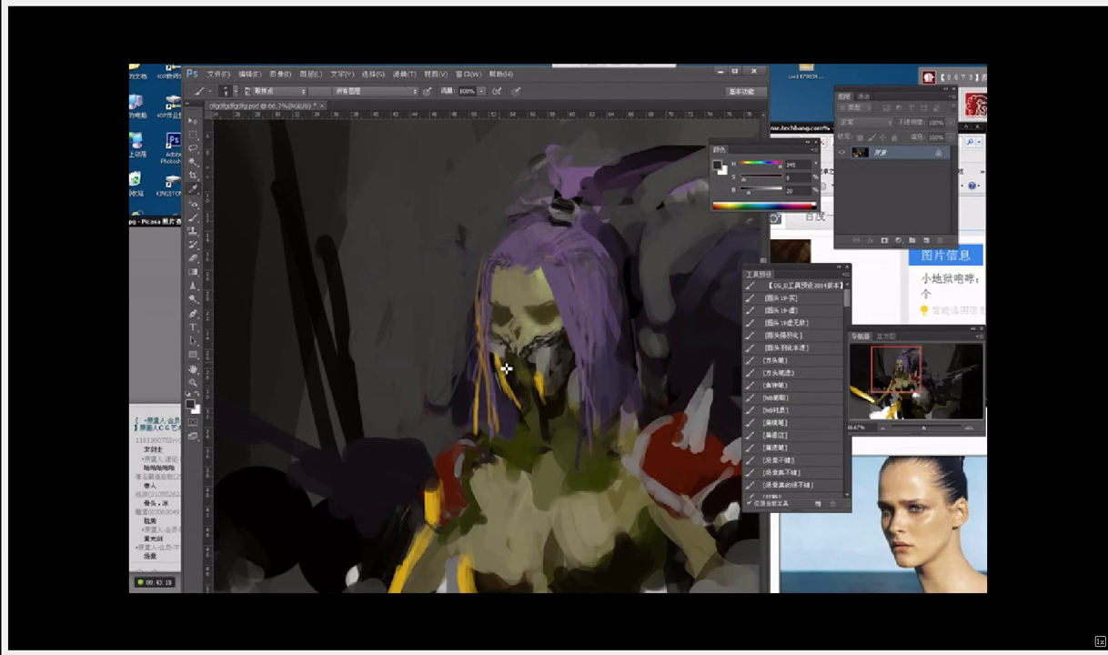
left_click(474, 400, "alt")
mouse_move(487, 346)
left_mouse_down()
mouse_move(443, 395)
mouse_move(468, 367)
mouse_move(465, 333)
mouse_move(478, 332)
mouse_move(478, 376)
left_mouse_up()
left_click(453, 307, "alt")
Step: Enlarge the brush and repaint the background and lower hair around the golden strands with sampled dark grey and purple
key("bracketright")
key("bracketright")
key("bracketright")
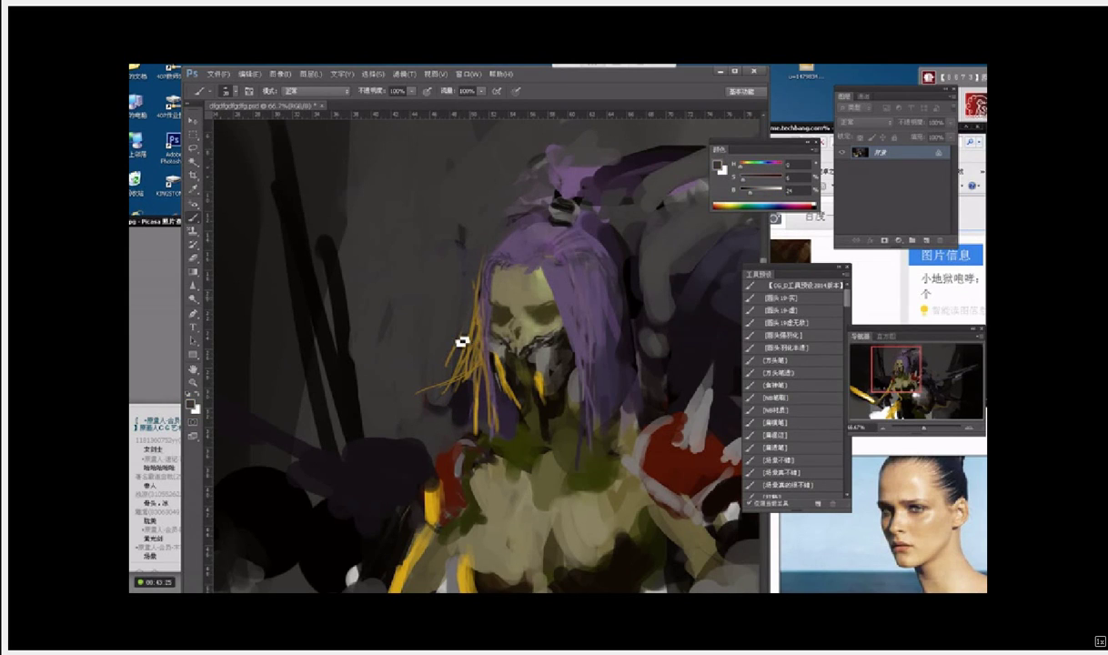
key("i")
left_click(480, 341)
key("b")
left_click(466, 408, "alt")
left_click(482, 380, "alt")
left_click_drag(492, 394, 492, 423)
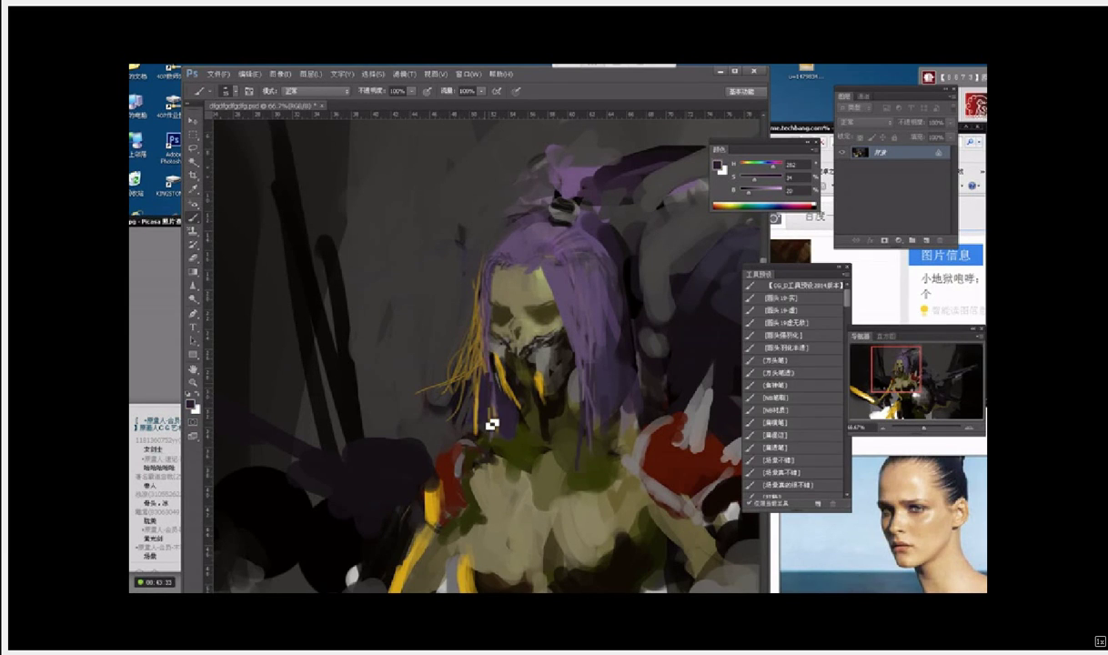
Step: Shrink the brush and draw more thin golden strands hanging beside the face with sampled yellow
mouse_move(490, 376)
left_mouse_down()
mouse_move(491, 401)
mouse_move(470, 391)
mouse_move(468, 371)
mouse_move(485, 405)
mouse_move(479, 393)
mouse_move(473, 413)
mouse_move(462, 407)
mouse_move(447, 423)
left_mouse_up()
left_click(482, 373, "alt")
key("bracketleft")
key("bracketleft")
key("bracketleft")
key("bracketleft")
key("bracketleft")
key("bracketleft")
key("bracketleft")
left_click_drag(459, 369, 444, 425)
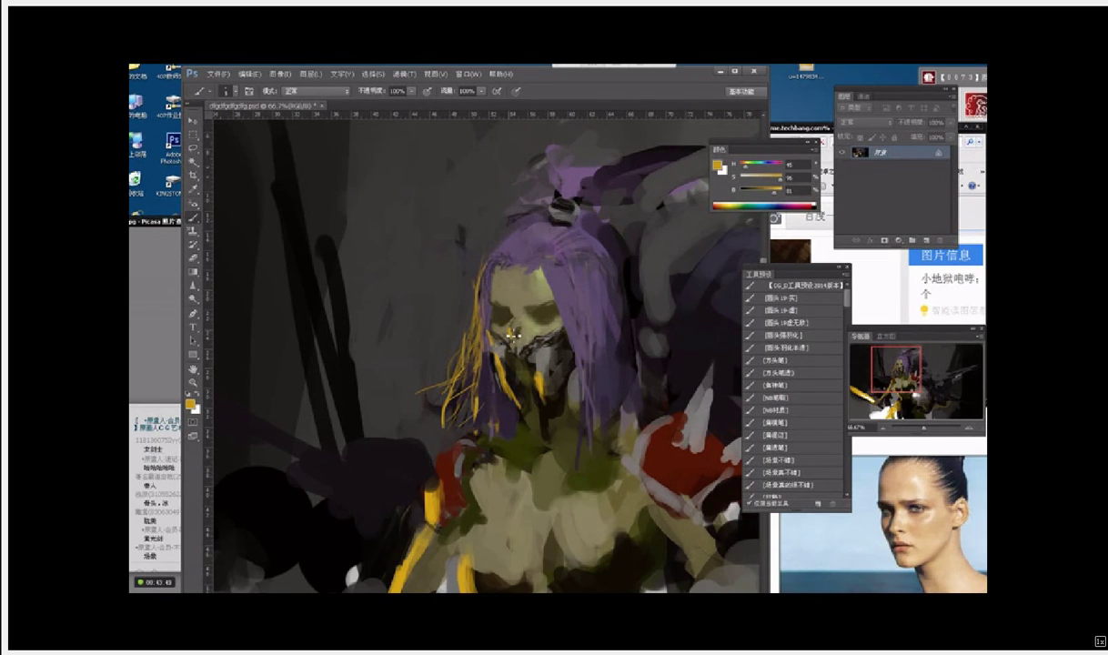
Step: Add small golden accents around the eye and mask, and rework the eye sockets with sampled dark olive and skin tones
left_click_drag(514, 362, 516, 346)
left_click(504, 323, "alt")
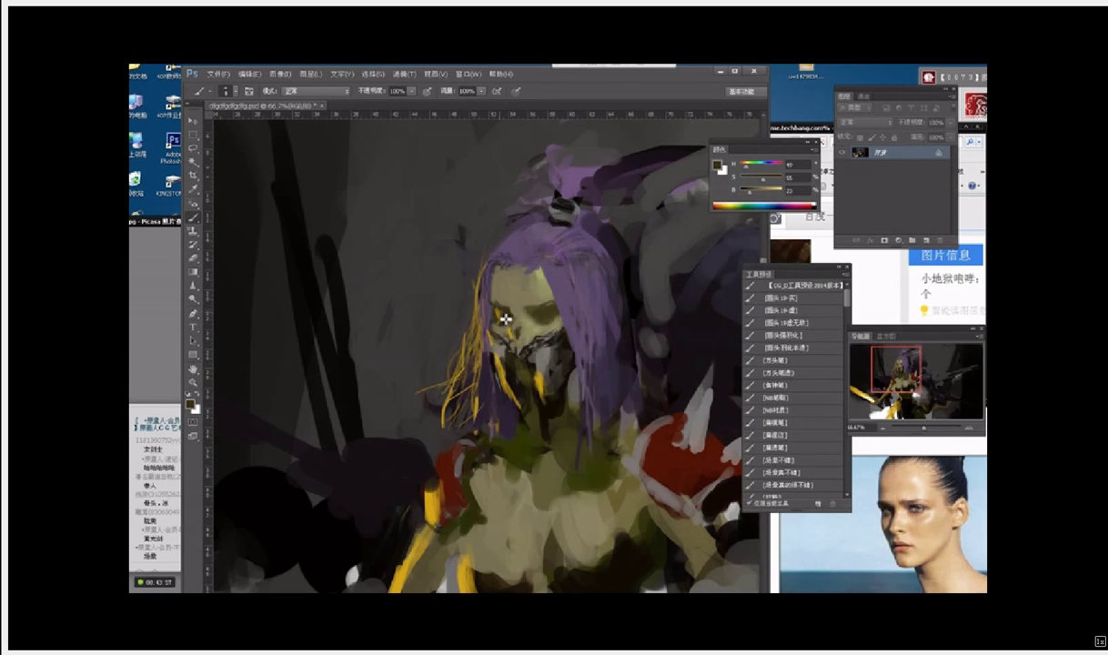
left_click(512, 322, "alt")
left_click(524, 323, "alt")
left_click(526, 307, "alt")
left_click(521, 309, "alt")
left_click(502, 307, "alt")
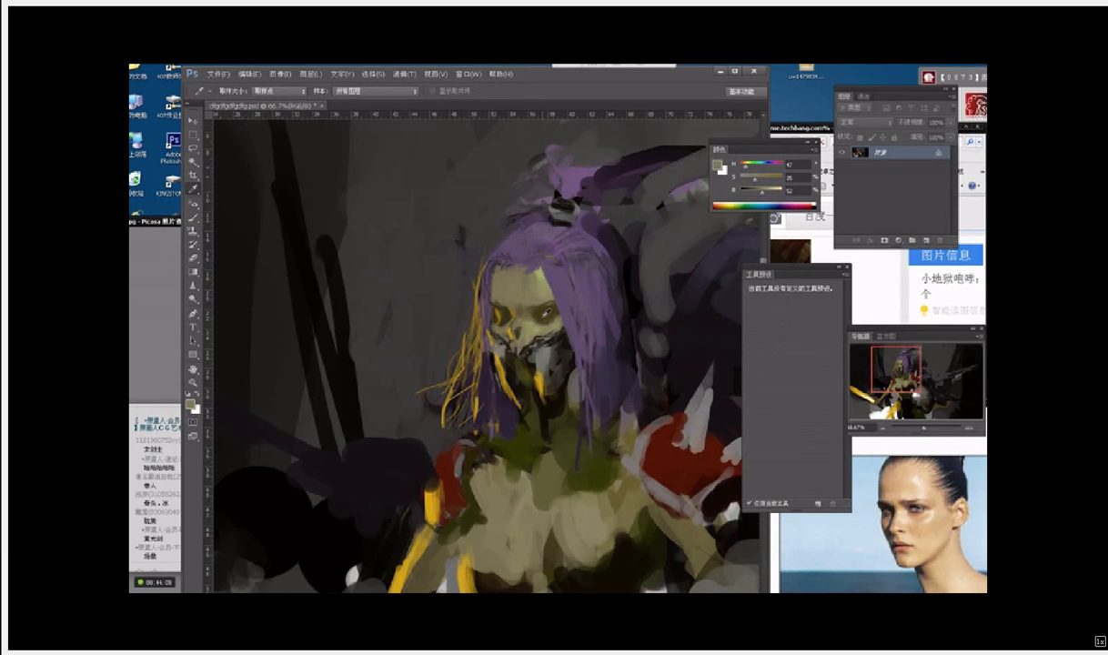
left_click(508, 311, "alt")
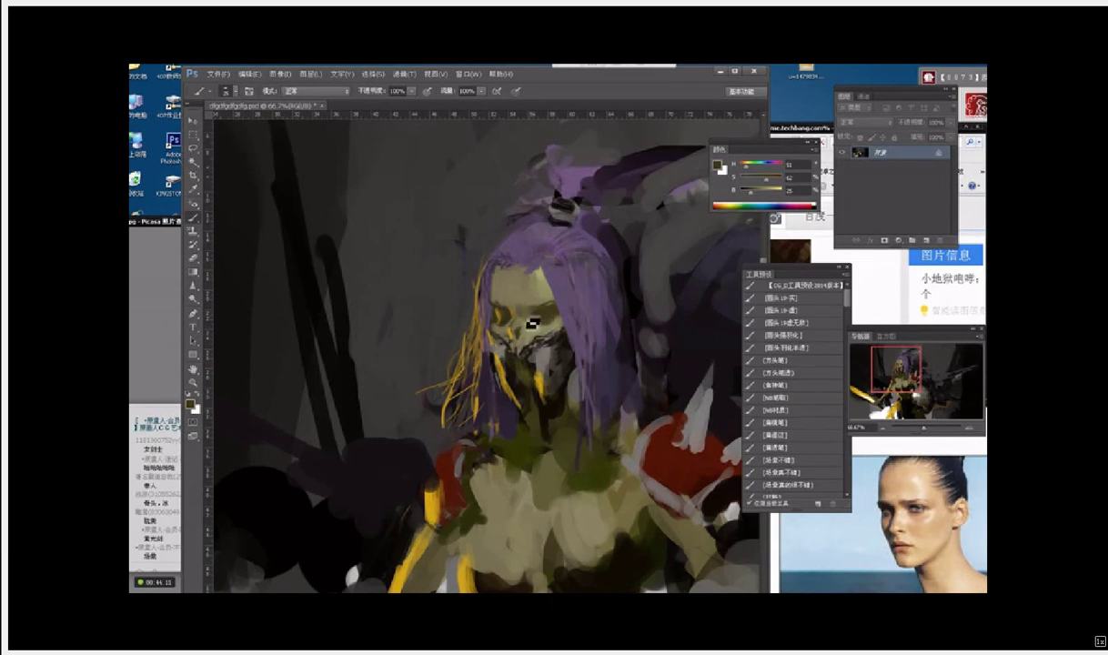
left_click(510, 311, "alt")
Step: Draw fine purple strands from the hairline onto the forehead with colours sampled from the hair and skin
key("alt")
left_click(511, 254, "alt")
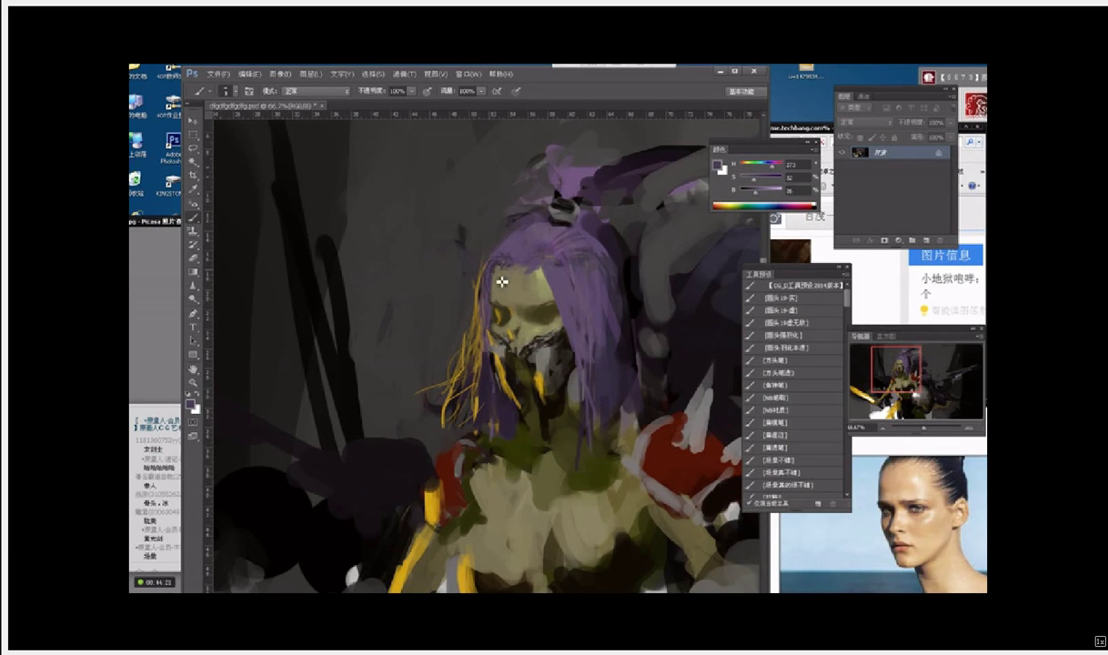
key("alt")
left_click(499, 271, "alt")
left_click(504, 273, "alt")
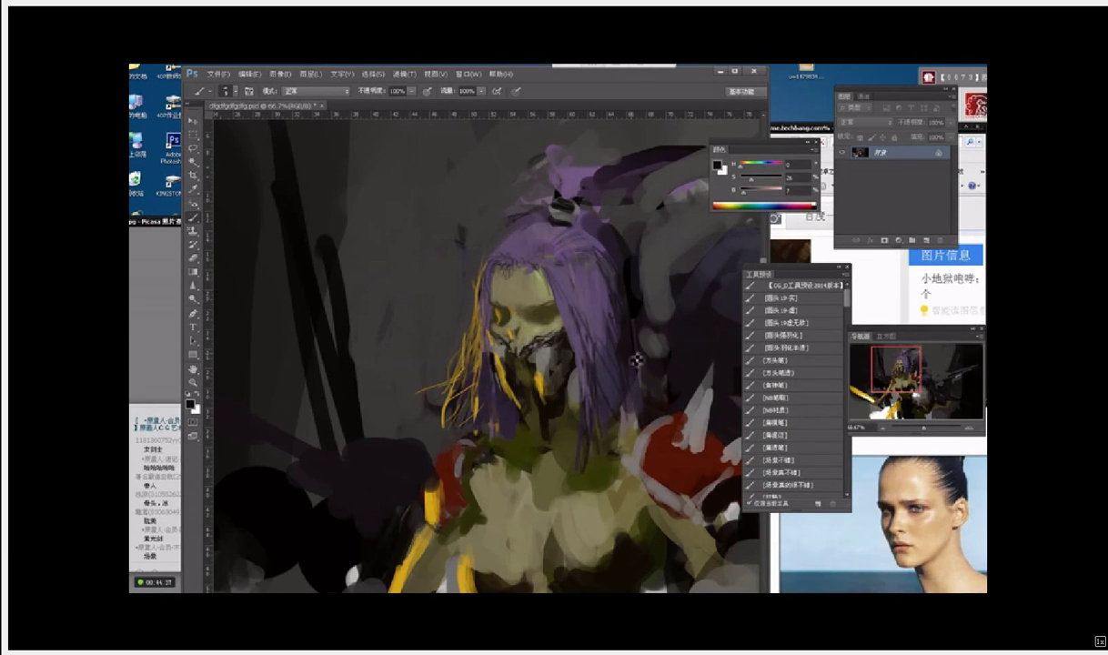
Step: Paint loose dark strands along the long hair's outer side and shade the crown beneath the topknot with sampled tones
left_click(603, 282, "alt")
left_click(616, 378, "alt")
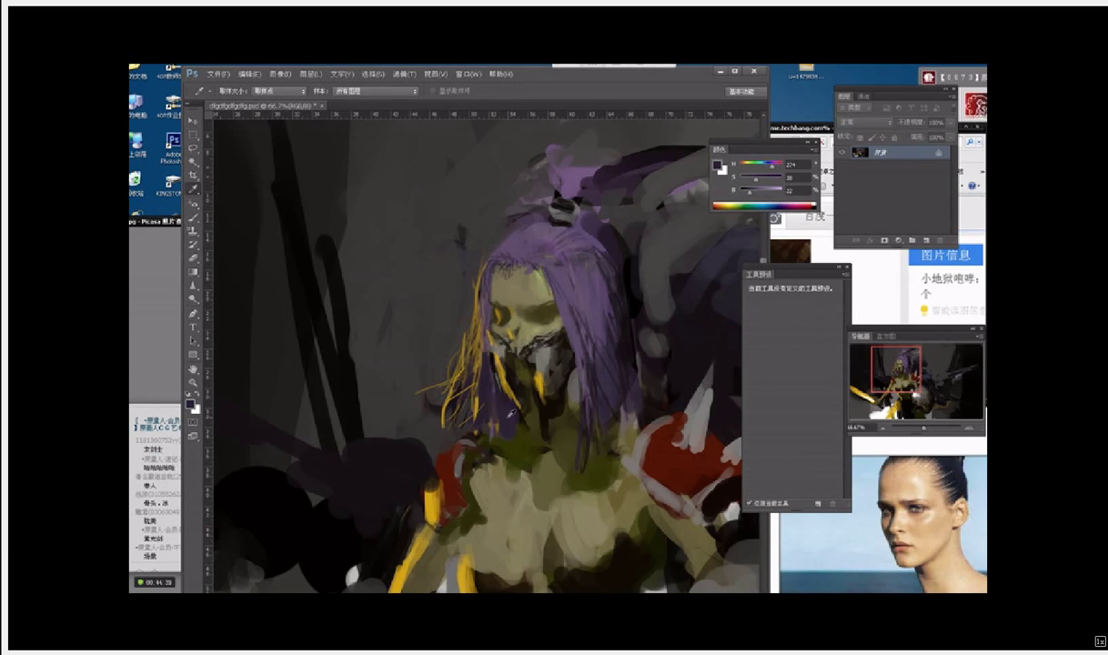
mouse_move(602, 310)
left_mouse_down()
mouse_move(623, 354)
mouse_move(633, 351)
left_mouse_up()
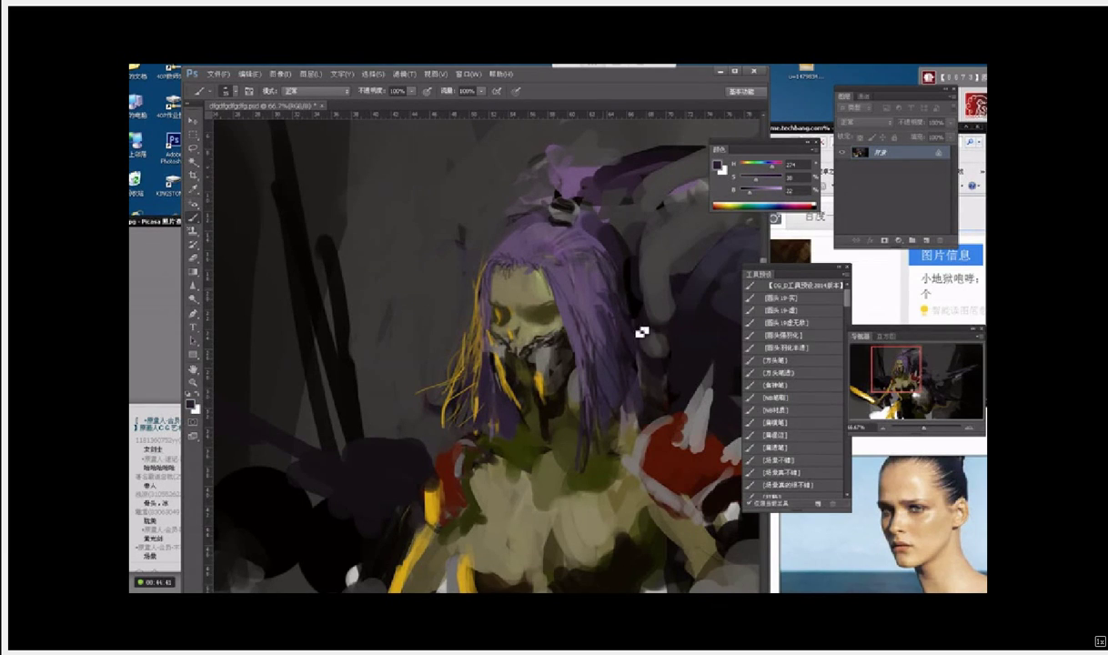
left_click(599, 238, "alt")
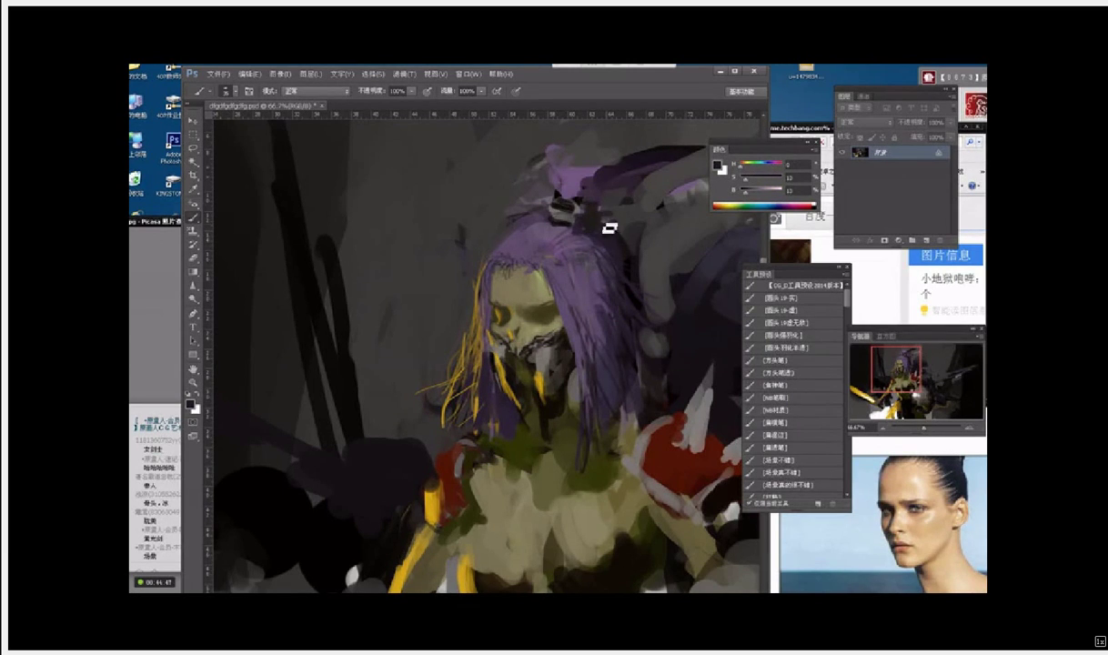
left_click(612, 196, "alt")
left_click(579, 185, "alt")
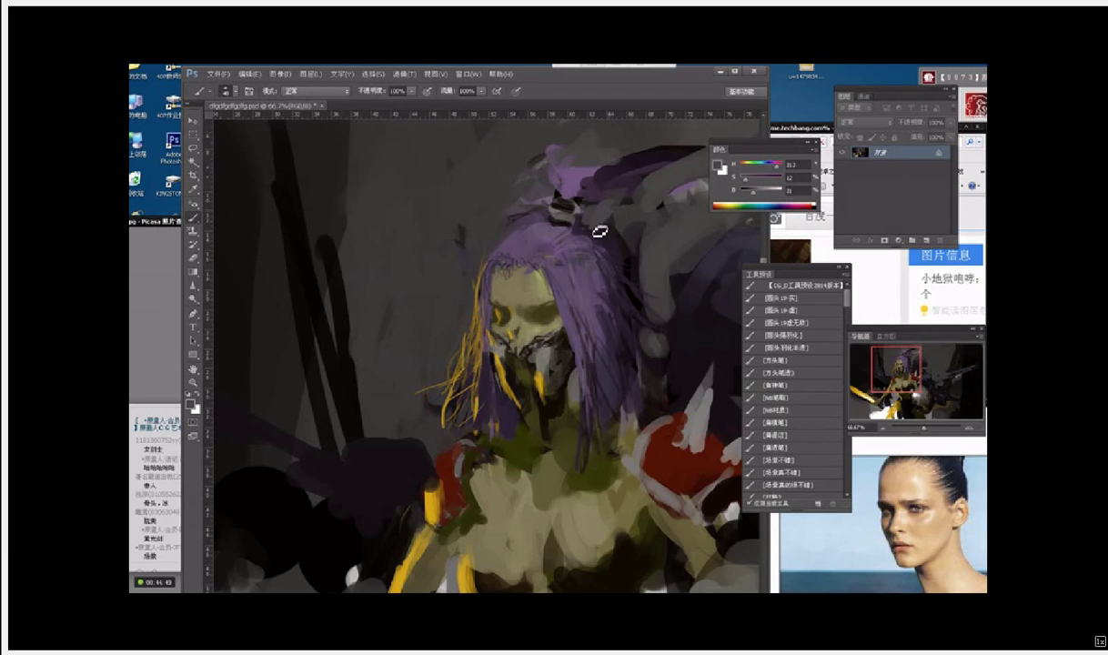
Step: Check the whole composition and refine the eyes and nose with sampled dark olive and lighter skin tones
key("ctrl+minus")
key("ctrl+minus")
key("ctrl+minus")
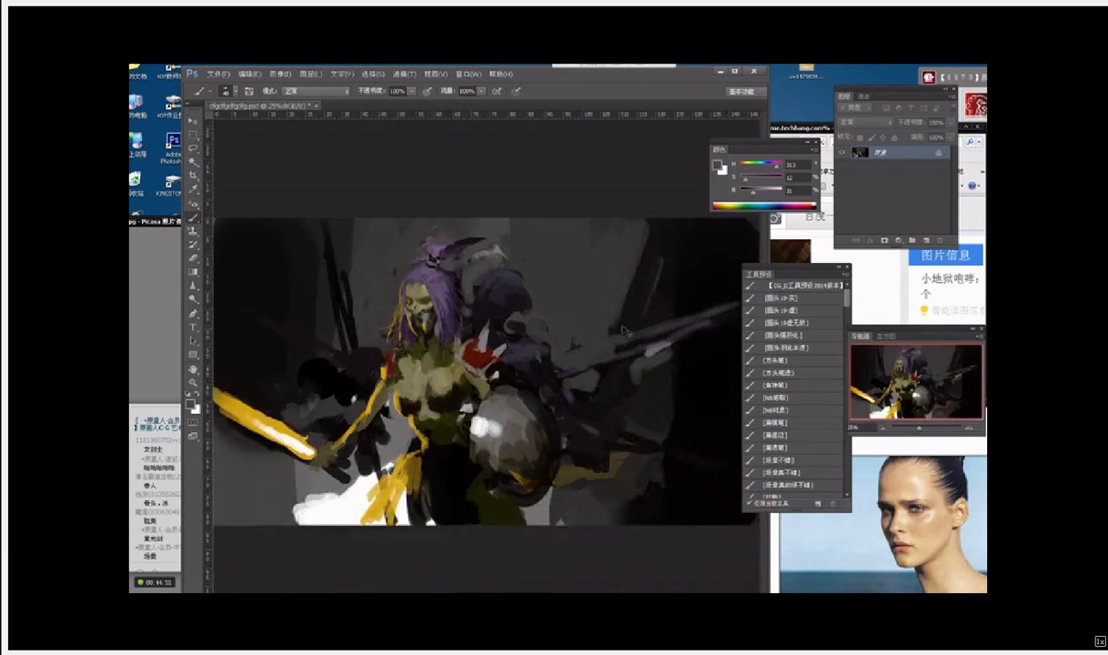
key("ctrl+plus")
scroll(483, 295, "up", 2)
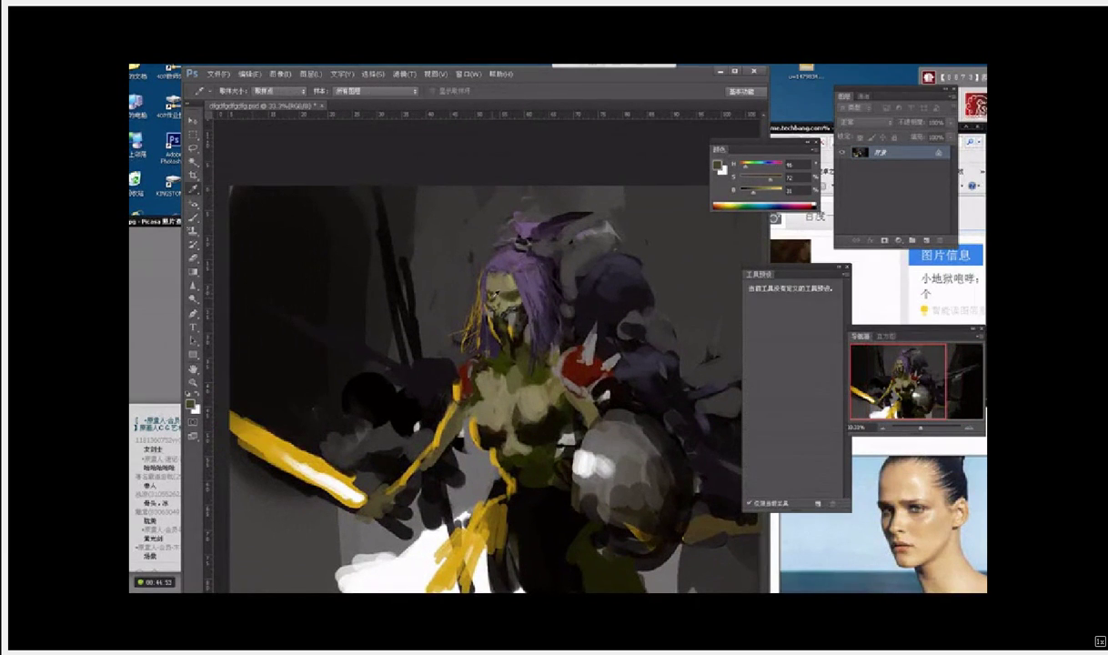
left_click(497, 303, "alt")
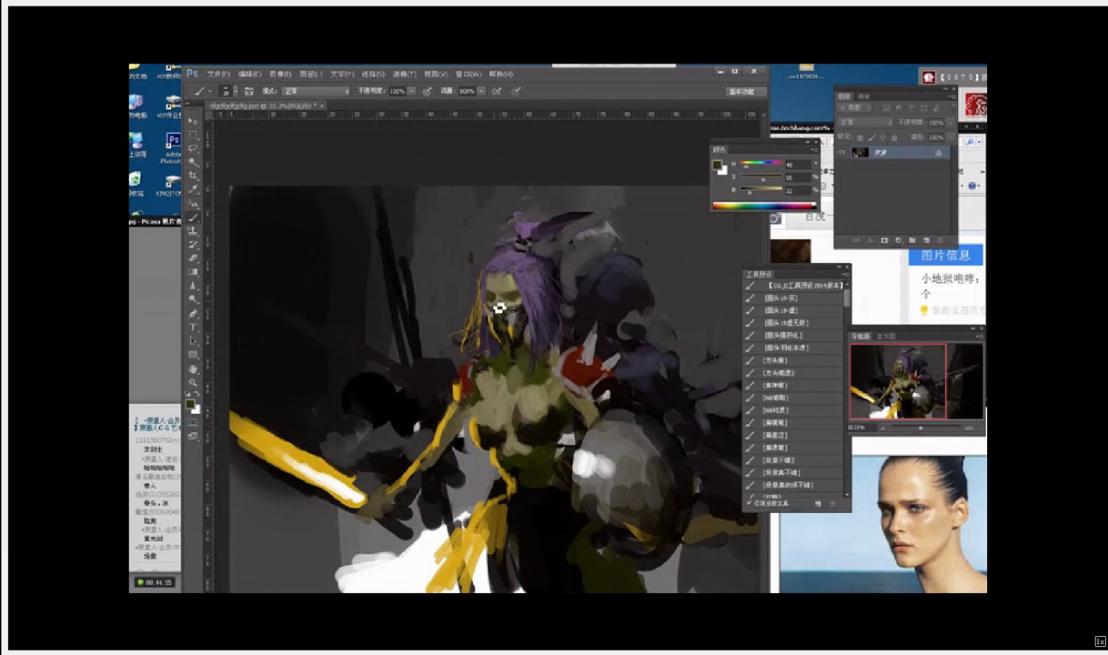
left_click(496, 302, "alt")
left_click_drag(501, 301, 506, 304)
key("alt")
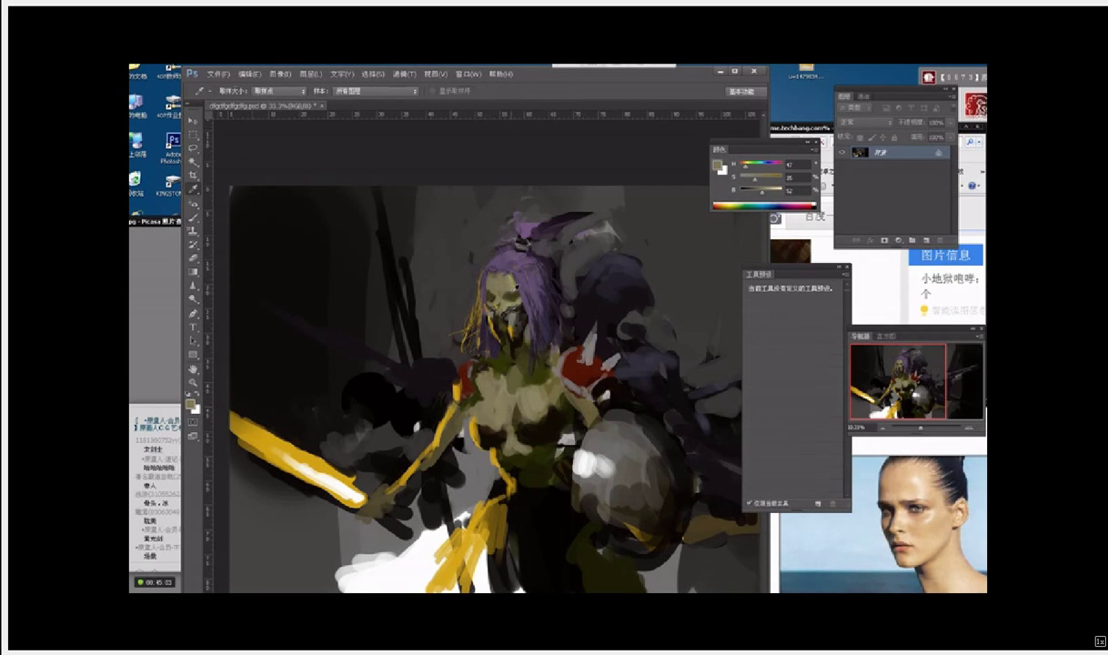
Step: Paint a dark headpiece over the forehead with sampled near-black and trim its outer edge with sampled gold
left_click(497, 293, "alt")
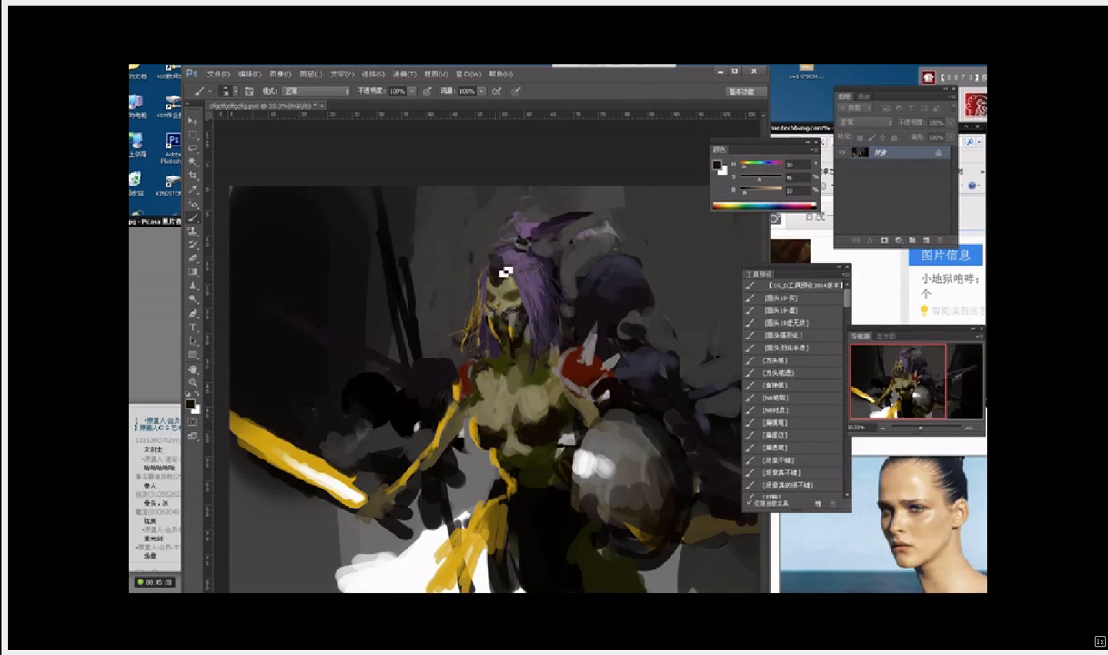
key("[")
left_click(500, 288, "alt")
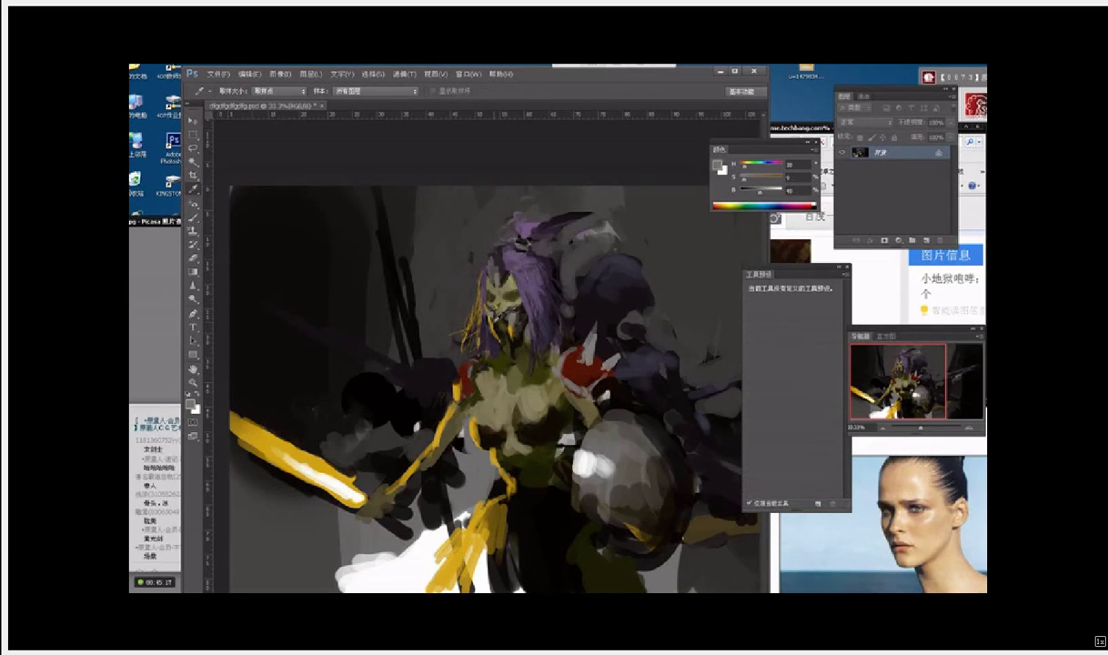
left_click(472, 301, "alt")
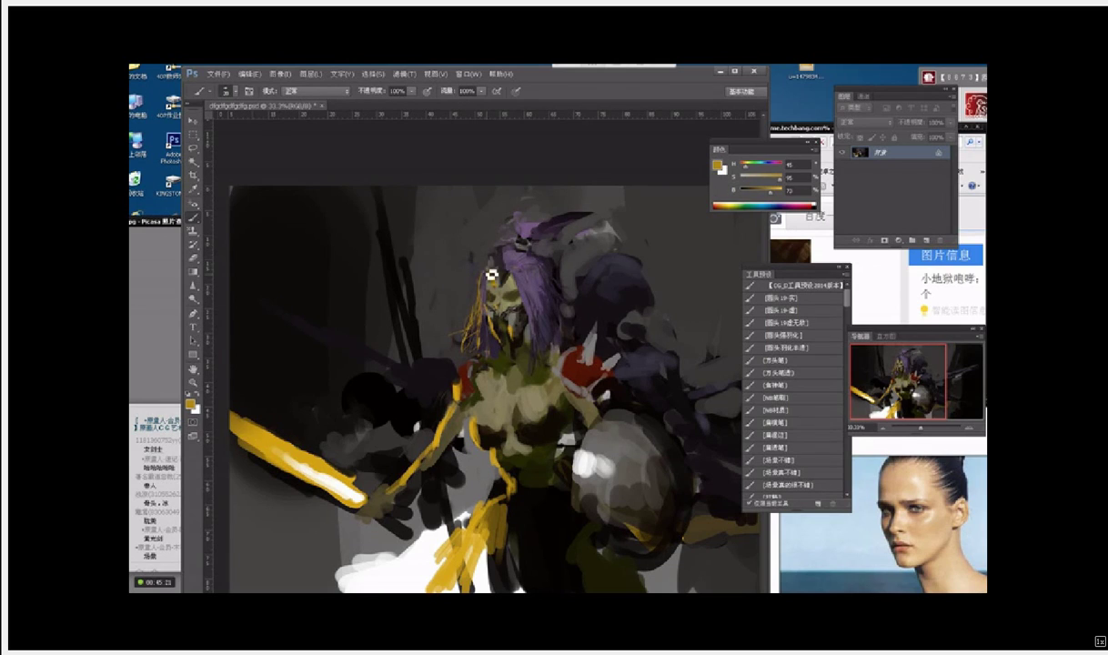
left_click(503, 294, "alt")
mouse_move(502, 273)
left_mouse_down()
mouse_move(497, 282)
mouse_move(501, 261)
left_mouse_up()
left_click(498, 275, "alt")
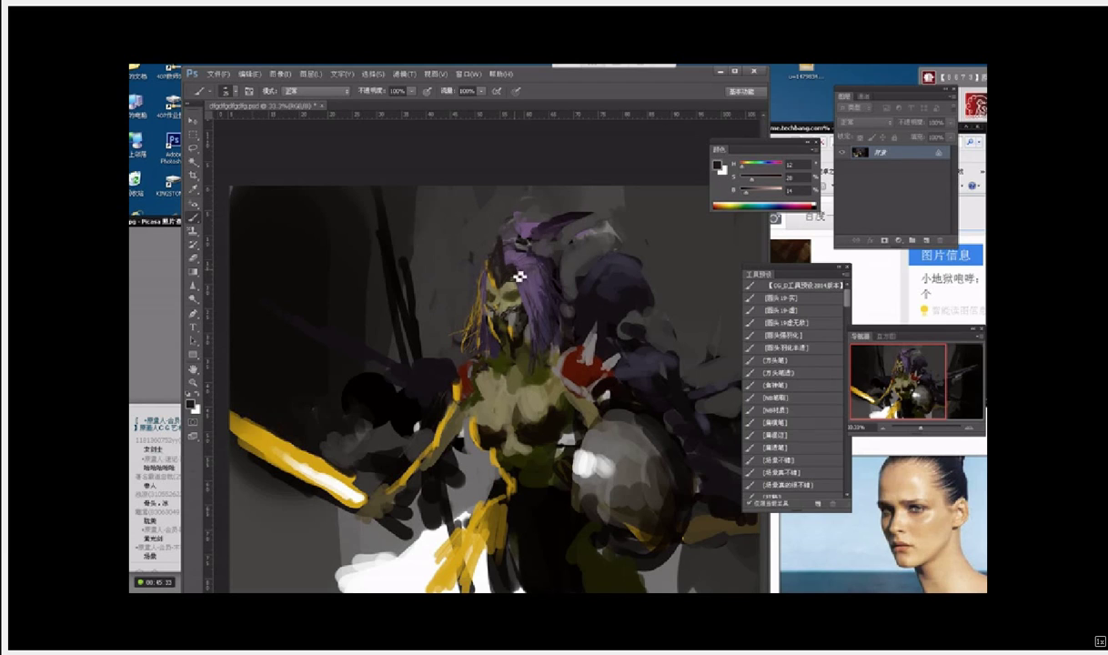
Step: Rework the purple hair beside the headpiece with sampled dark and violet tones
left_click_drag(524, 272, 530, 282)
left_click(516, 271, "alt")
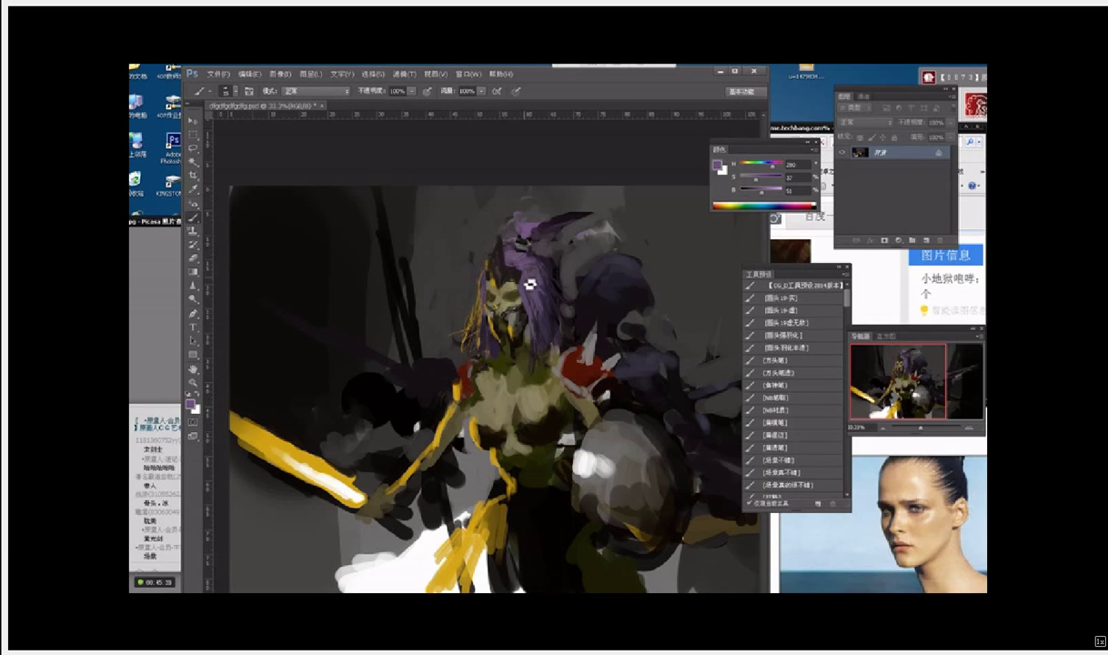
left_click(525, 281, "alt")
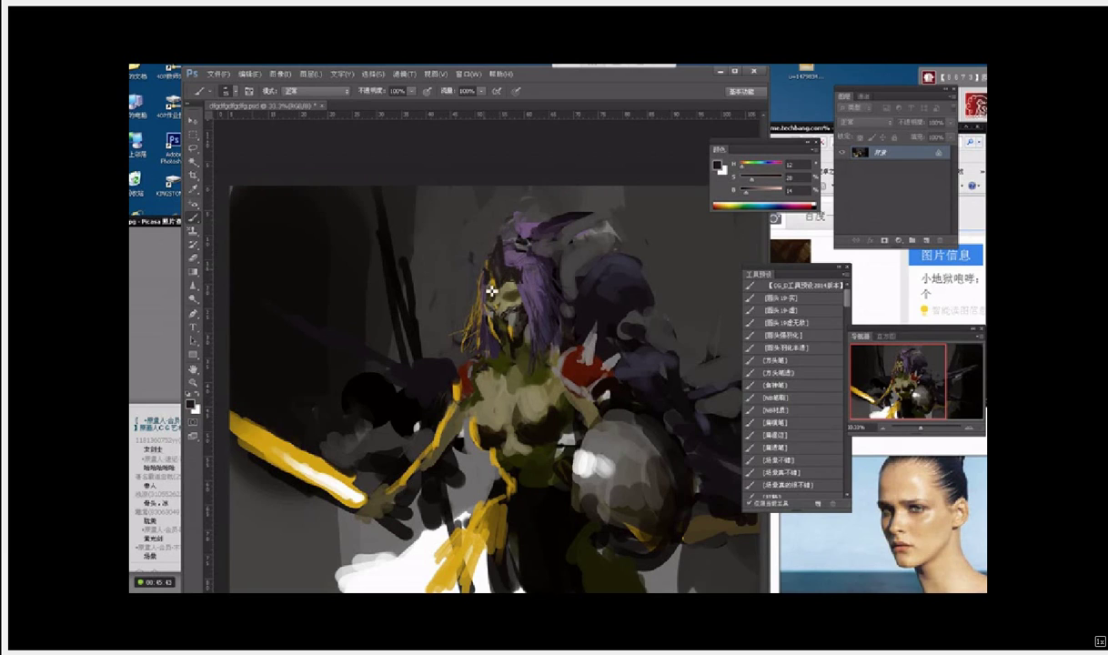
Step: Shape the headpiece's dark upward horn against the background with sampled dark greys and add lighter grey to its tip
left_click(492, 272, "alt")
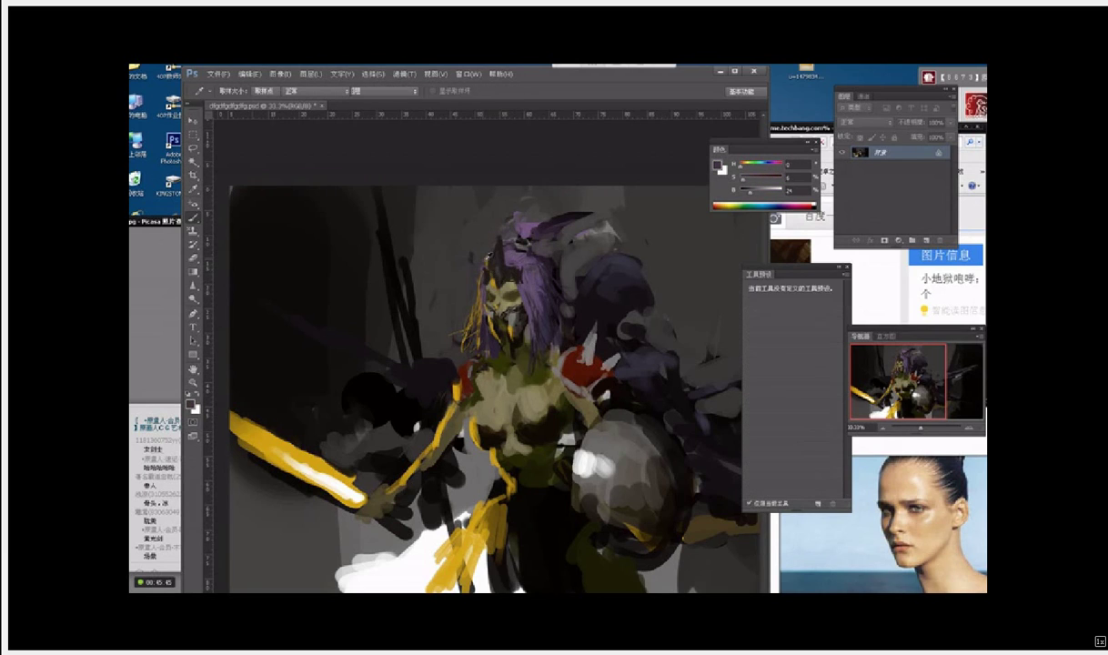
left_click(468, 254, "alt")
left_click(498, 268, "alt")
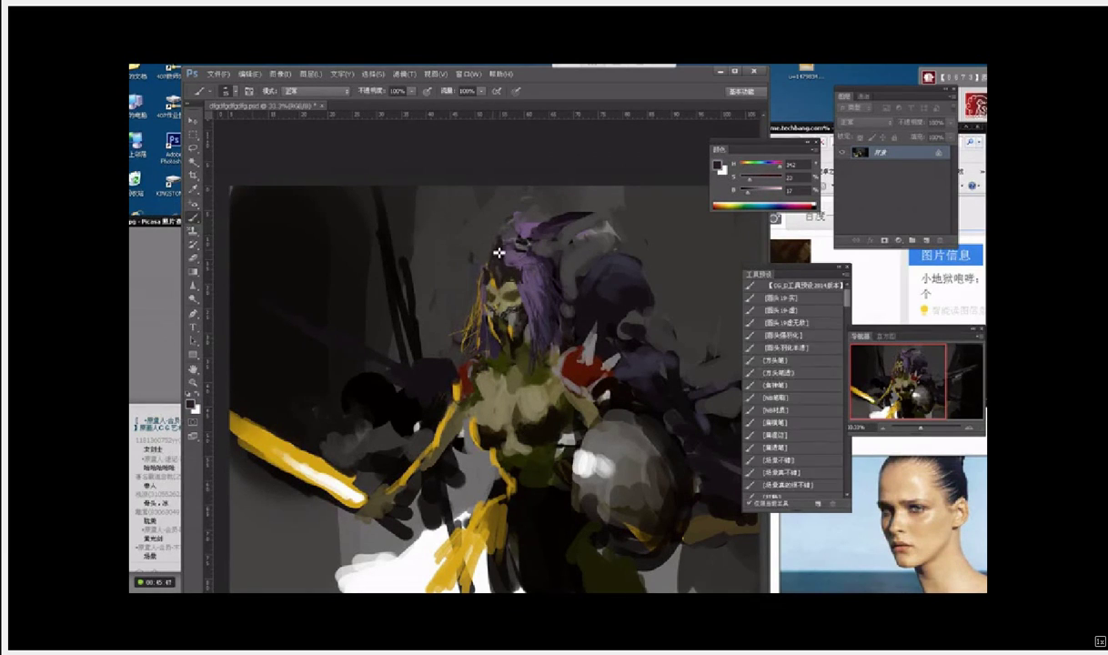
left_click(505, 249, "alt")
left_click(504, 245, "alt")
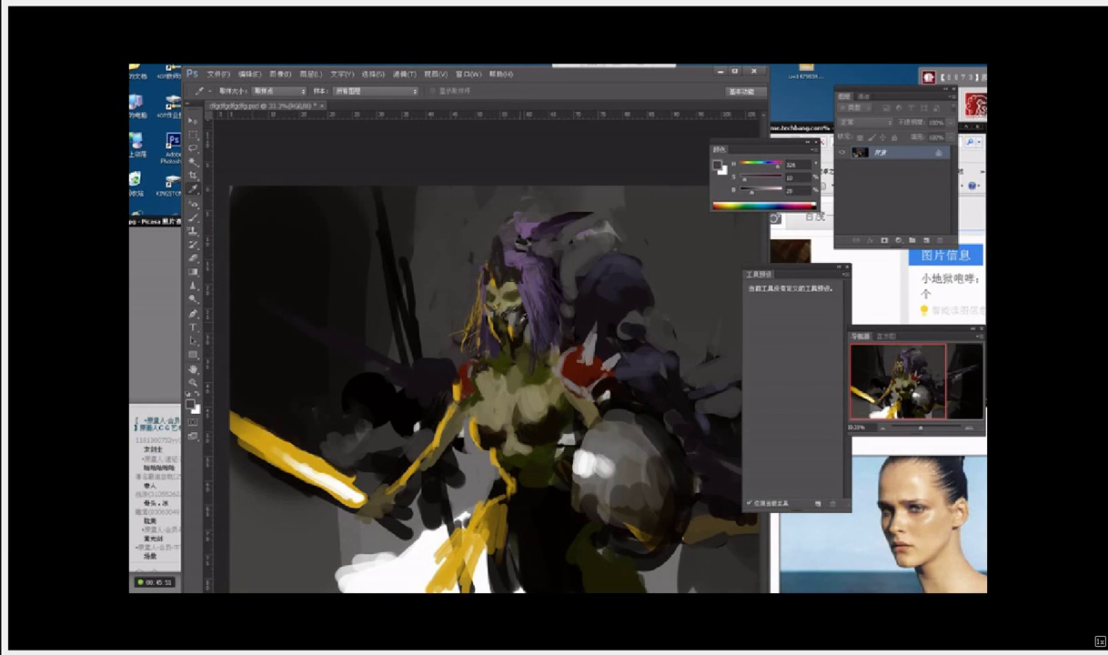
left_click(497, 302, "alt")
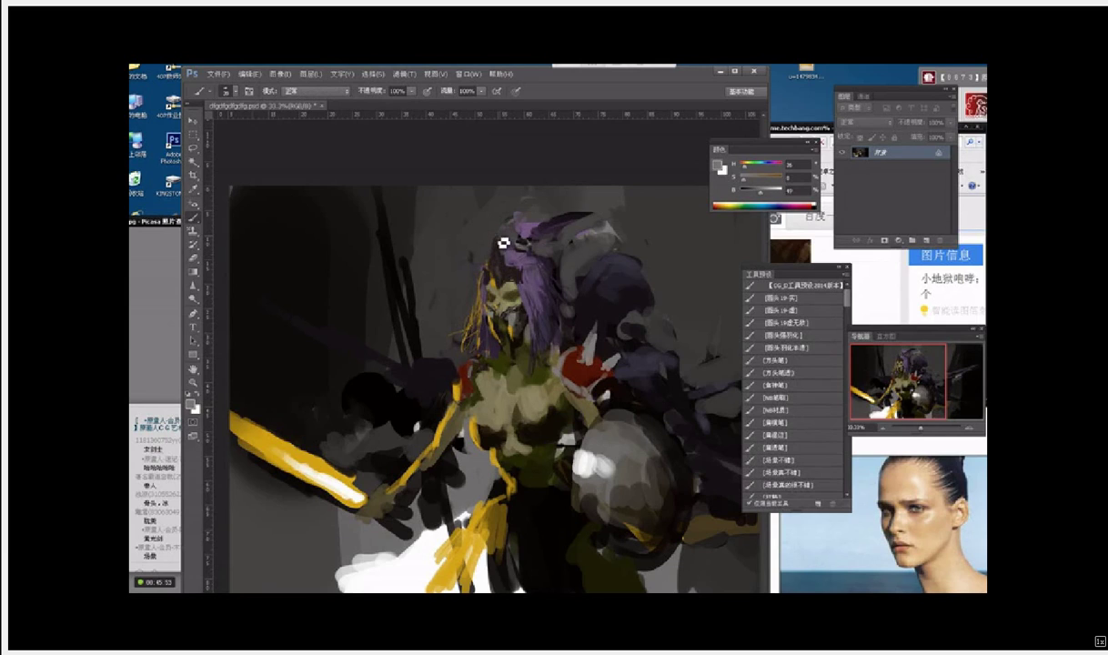
Step: Pick white for highlights on the crown hair and blend them in with sampled greyish violet using a larger brush
left_click(717, 166)
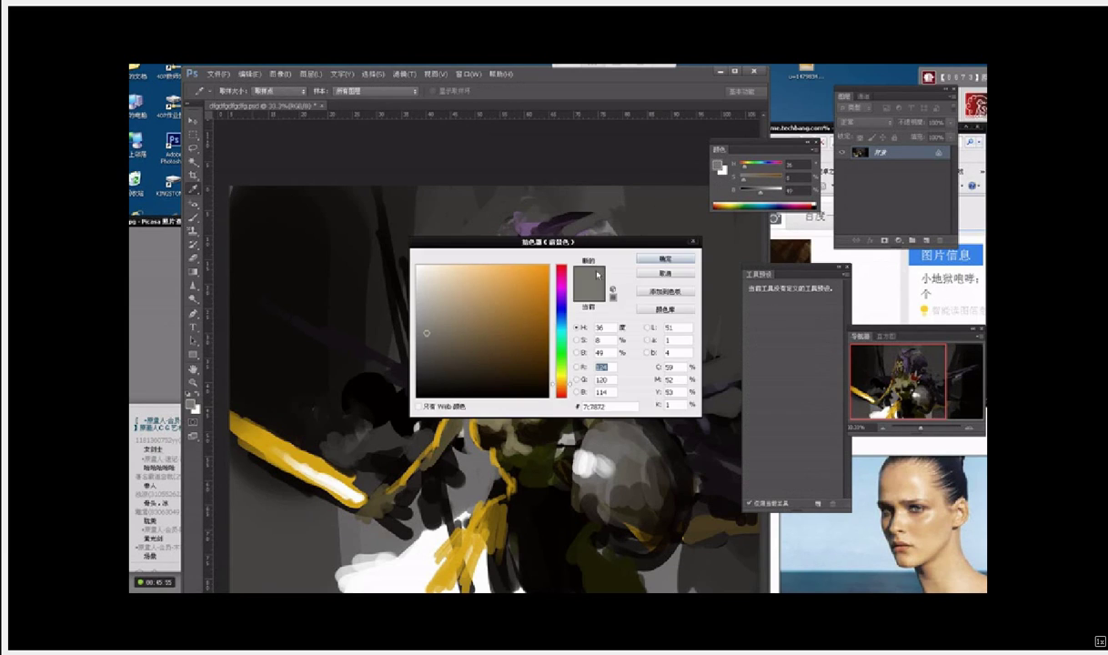
left_click_drag(432, 289, 417, 263)
left_click(664, 258)
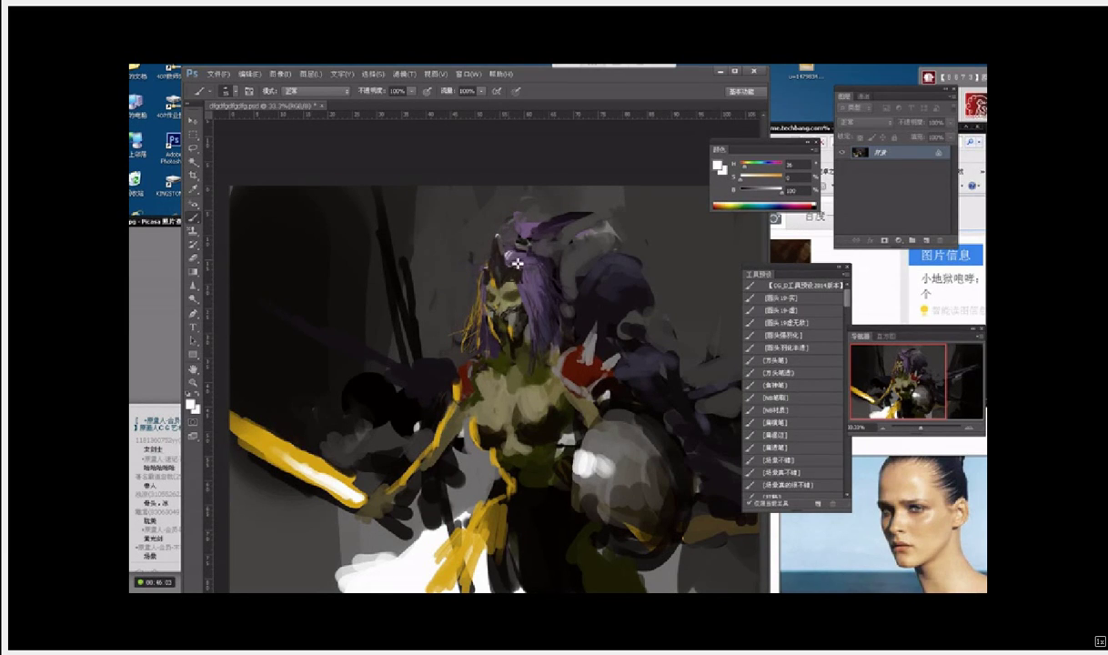
left_click(516, 262, "alt")
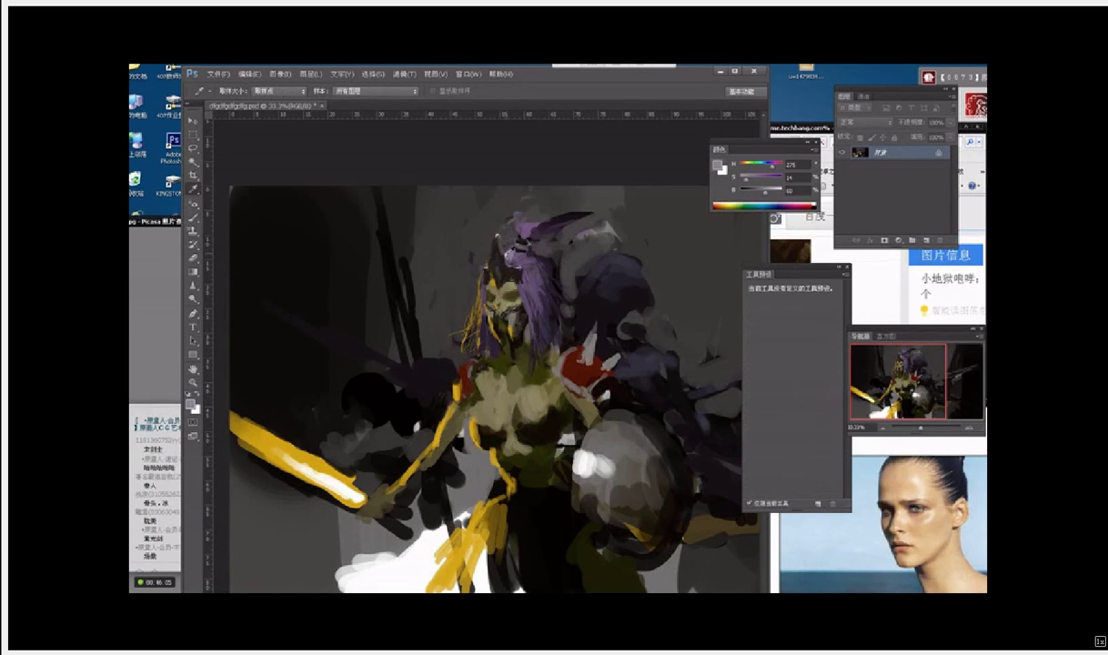
left_click(519, 262, "alt")
left_click(516, 262, "alt")
left_click(516, 263, "alt")
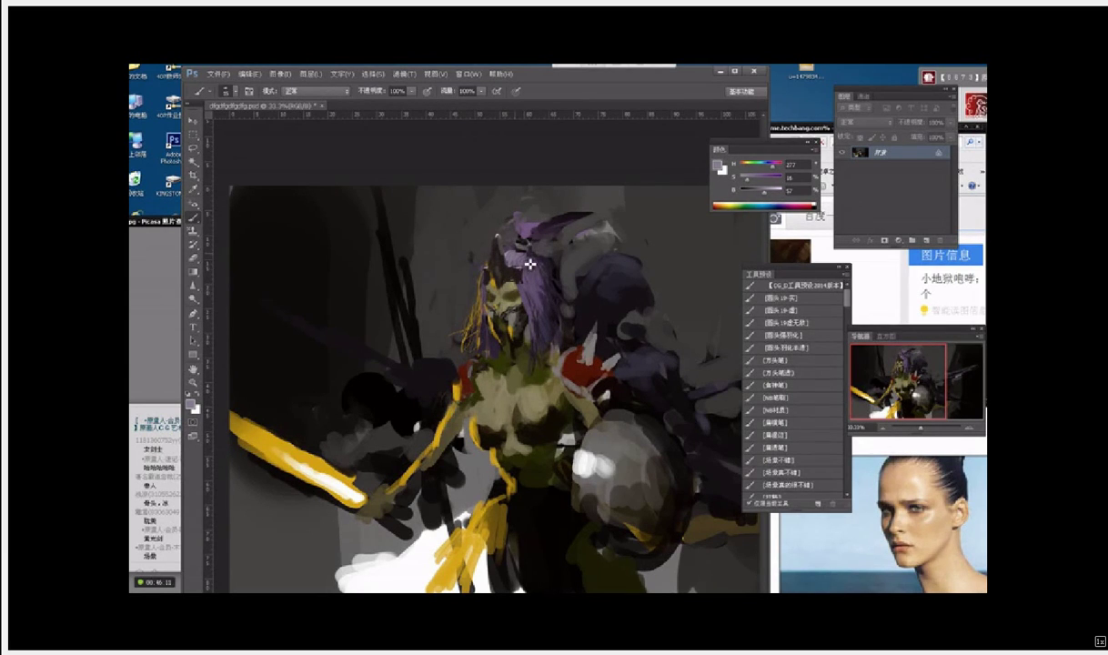
key("bracketright")
left_click_drag(531, 265, 534, 278)
Step: Set the foreground colour to pale pink (H 301, S 25, B 90) and paint highlights on the crown and temple hair
left_click(718, 165)
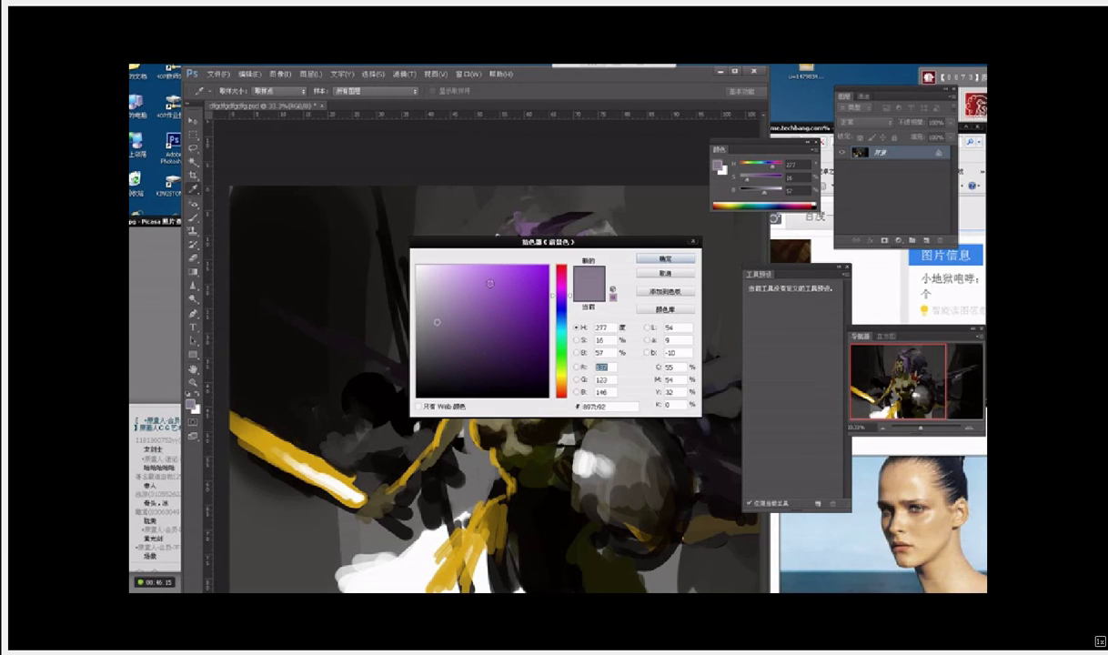
left_click(448, 278)
key("Return")
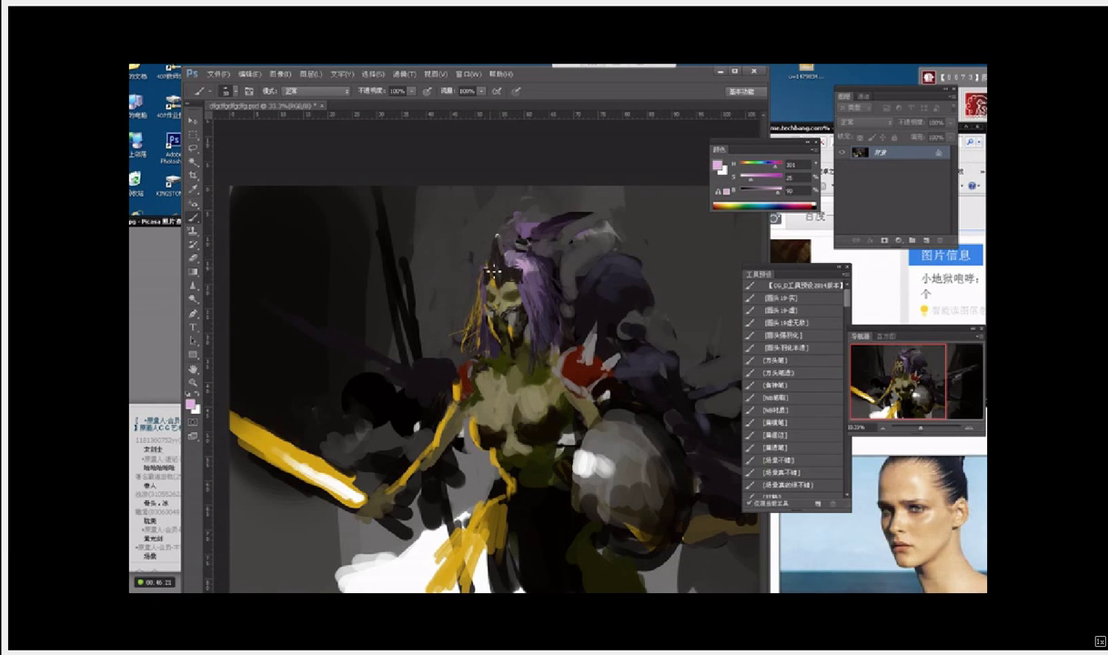
mouse_move(484, 266)
left_mouse_down()
mouse_move(478, 275)
mouse_move(503, 268)
left_mouse_up()
Step: Set the foreground colour to vivid magenta (H 301, S 82, B 94) and tint the crown and long side hair
left_click(719, 166)
left_click(525, 272)
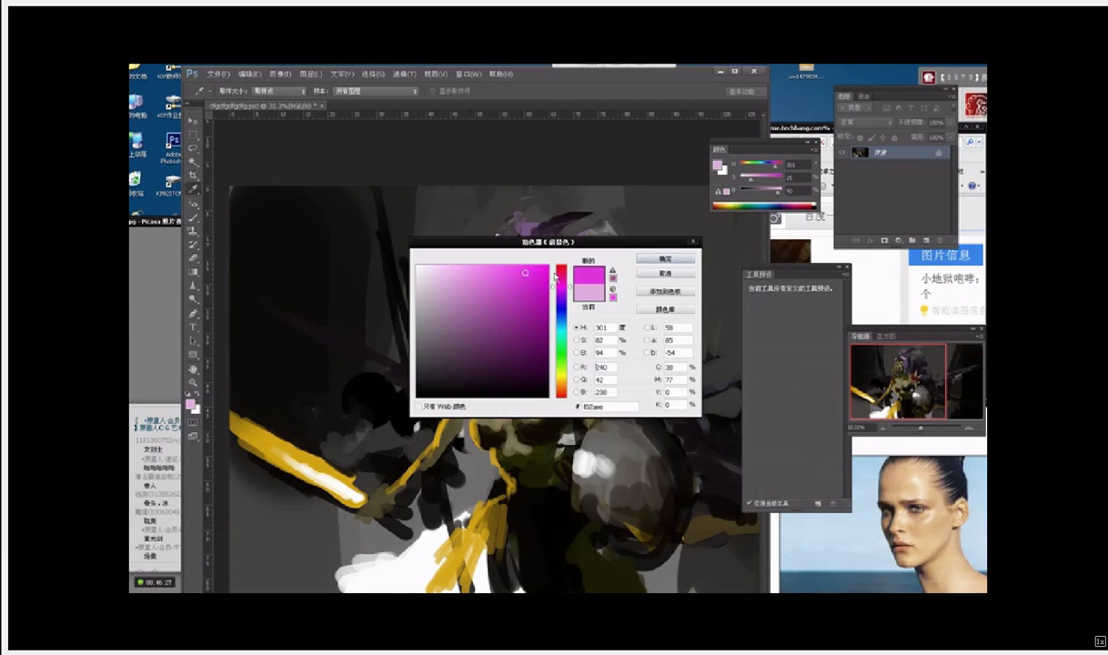
left_click(565, 289)
key("Return")
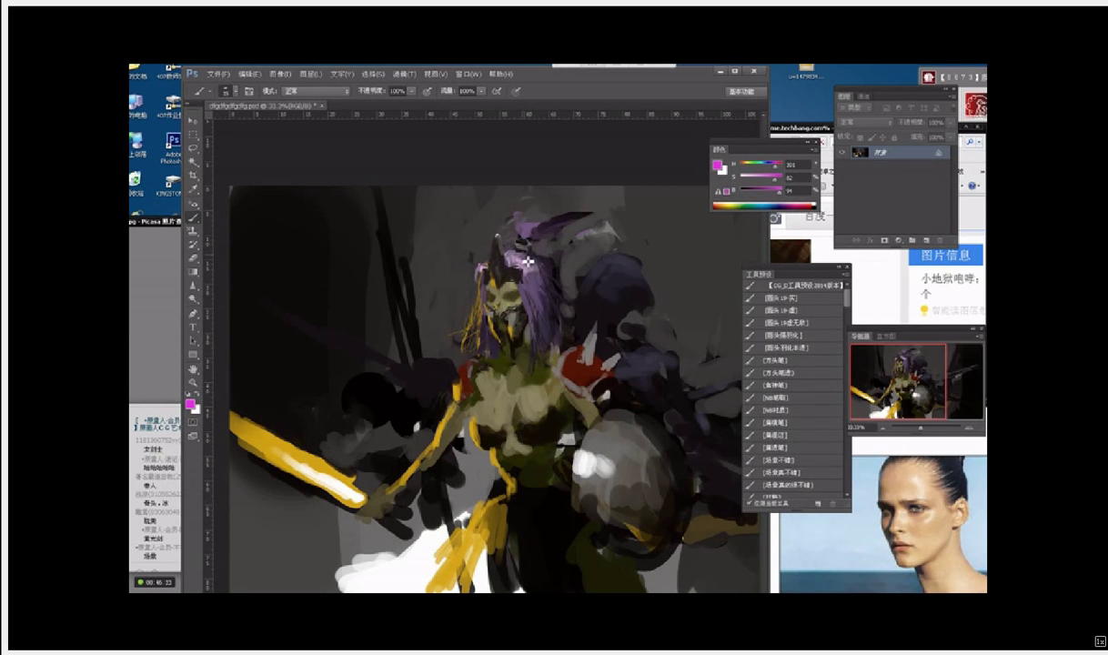
left_click_drag(526, 259, 520, 271)
key("bracketright")
left_click_drag(545, 281, 546, 311)
Step: Deepen the lower strands of the long side hair with sampled dark purple tones
left_click(546, 304, "alt")
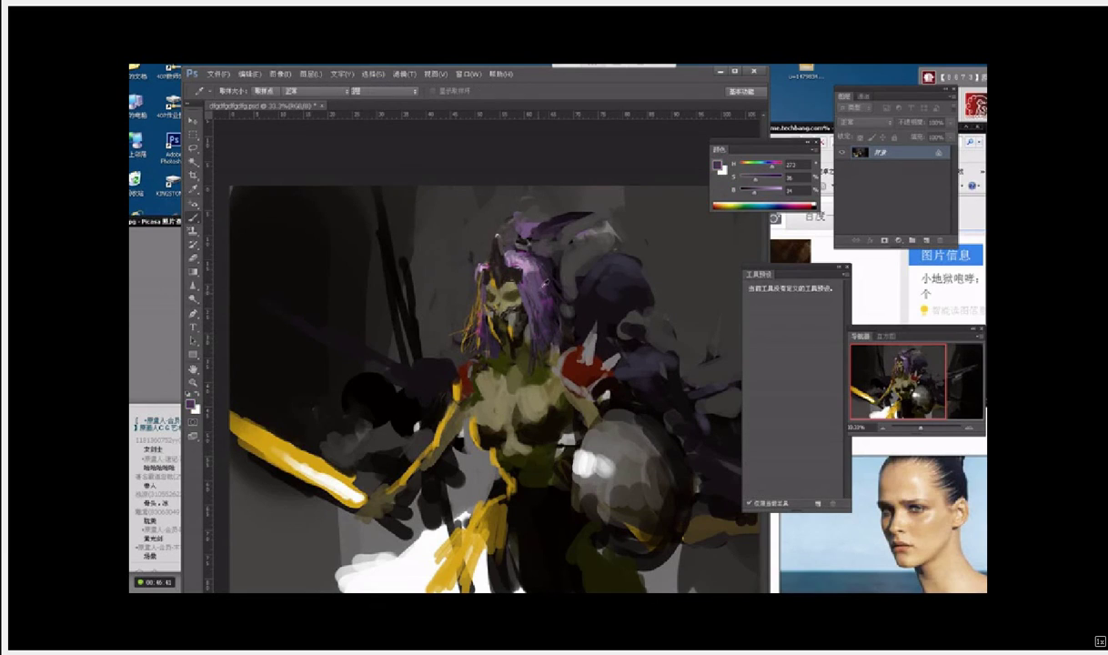
left_click(559, 322, "alt")
left_click(550, 309, "alt")
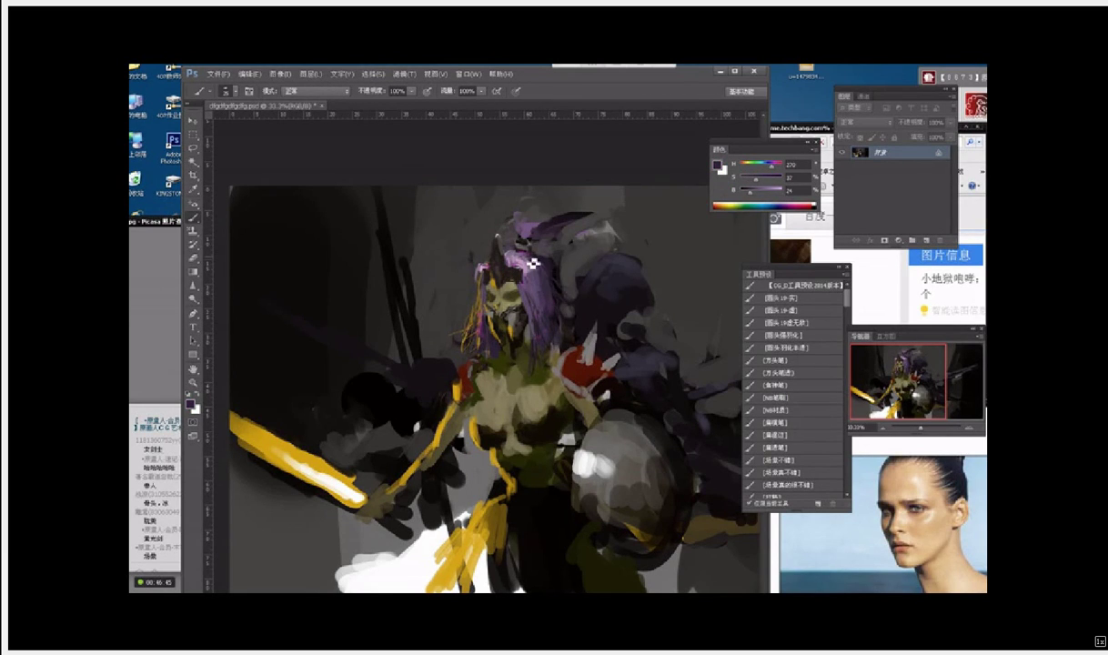
Step: Repaint the topknot as loose windswept strands with sampled purples and trim its edges with the background grey
left_click(505, 237, "alt")
mouse_move(526, 247)
left_mouse_down()
mouse_move(528, 227)
mouse_move(587, 230)
mouse_move(554, 215)
mouse_move(598, 226)
mouse_move(552, 229)
mouse_move(595, 246)
mouse_move(566, 243)
mouse_move(564, 254)
mouse_move(601, 233)
mouse_move(588, 239)
left_mouse_up()
left_click(563, 219, "alt")
left_click(560, 263, "alt")
left_click(591, 214, "alt")
left_click(592, 212, "alt")
left_click(593, 215, "alt")
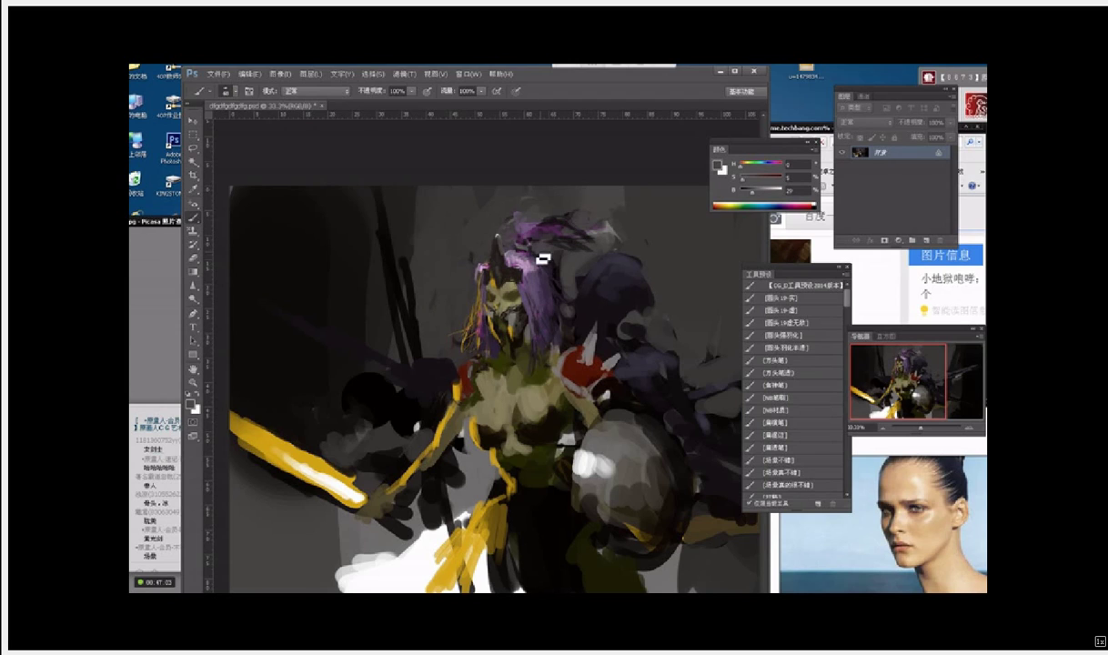
Step: Refine the eye sockets, nose and cheeks with sampled dark olive and lighter skin tones
key("alt")
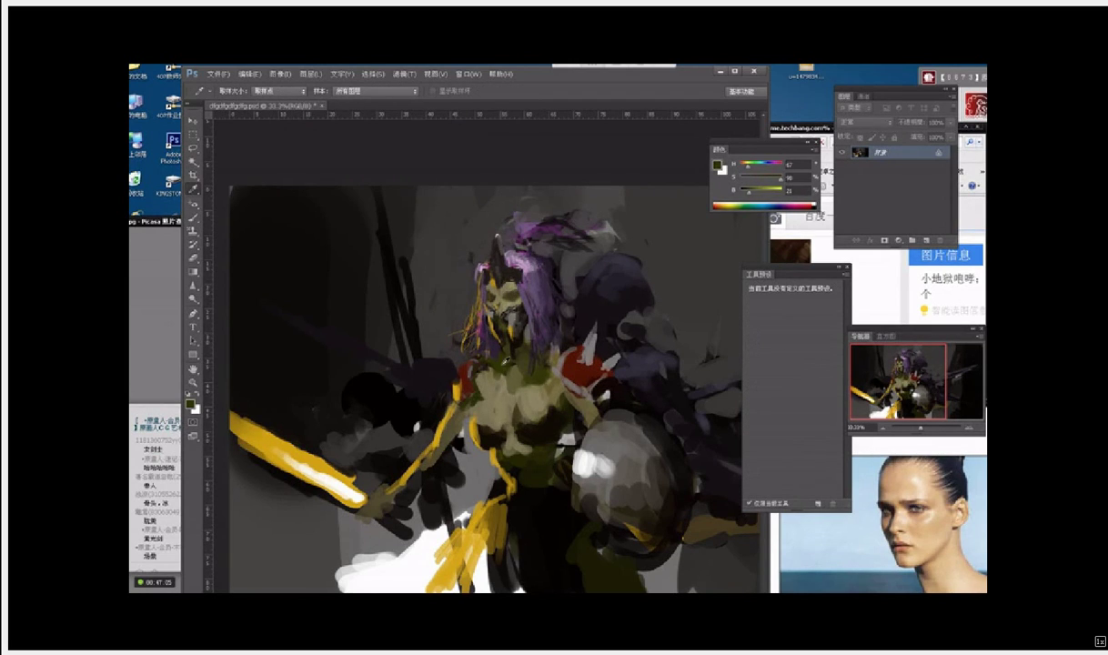
left_click(488, 293, "alt")
left_click(516, 295, "alt")
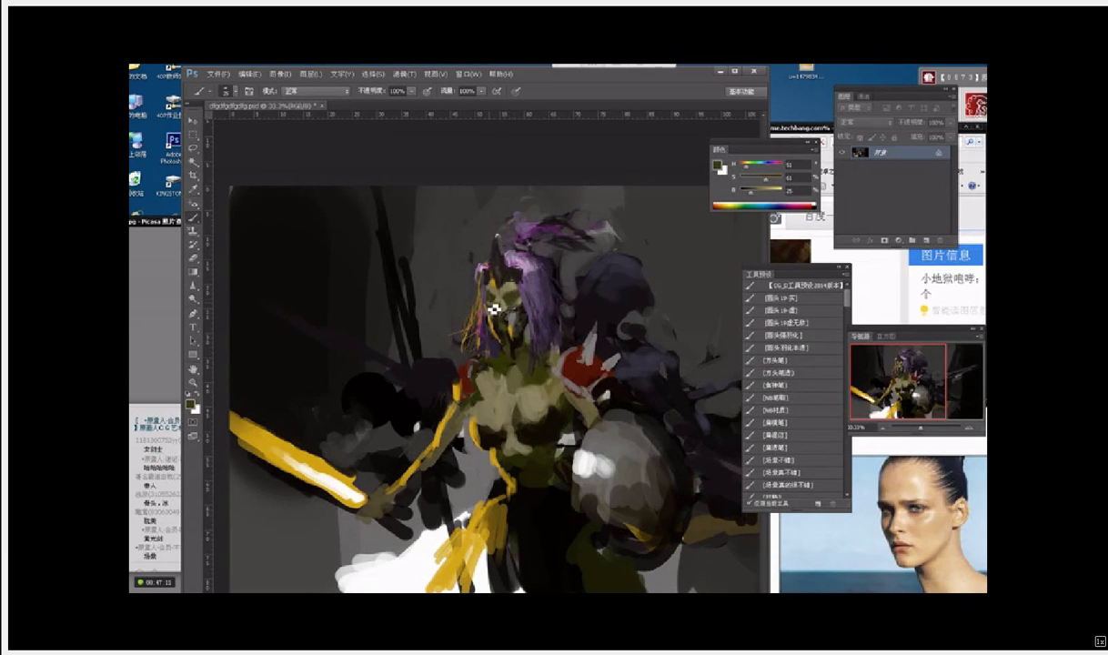
left_click(497, 304, "alt")
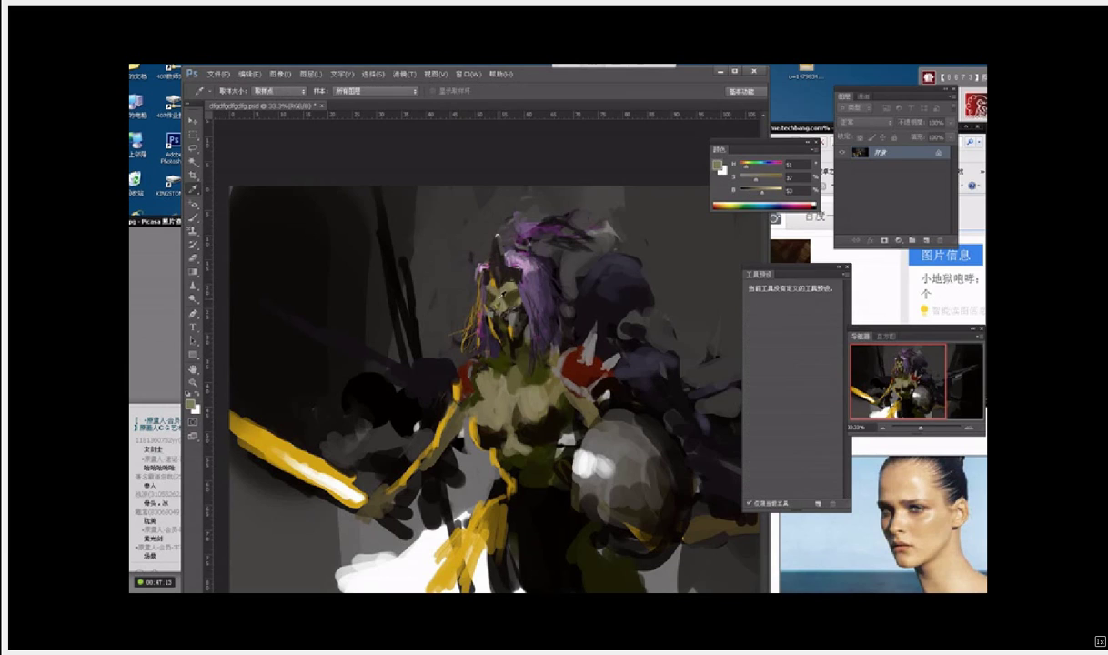
left_click(497, 303, "alt")
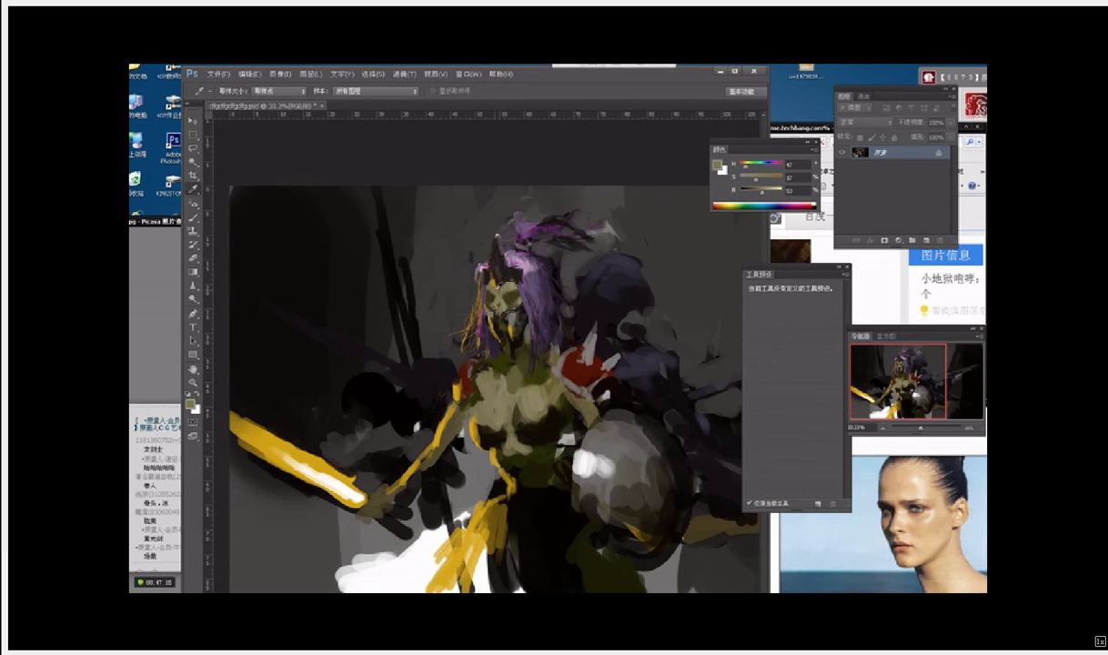
left_click(494, 304, "alt")
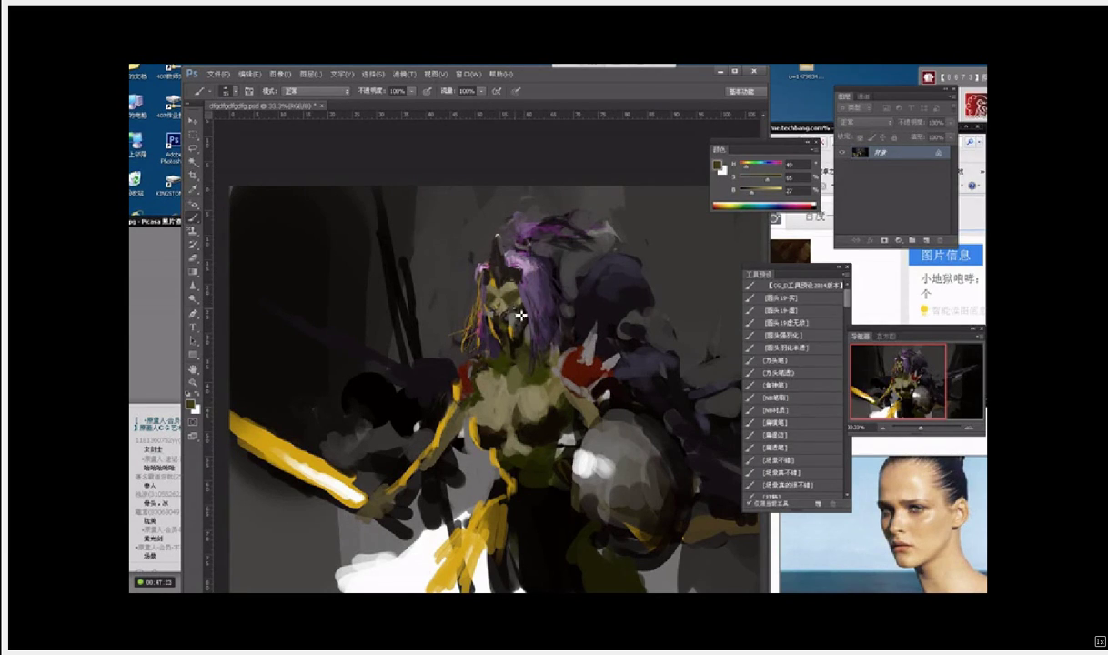
left_click(519, 312, "alt")
Step: Shade the jaw, neck and collarbone area with sampled dark olive, near-black and golden tones
left_click_drag(487, 382, 502, 364)
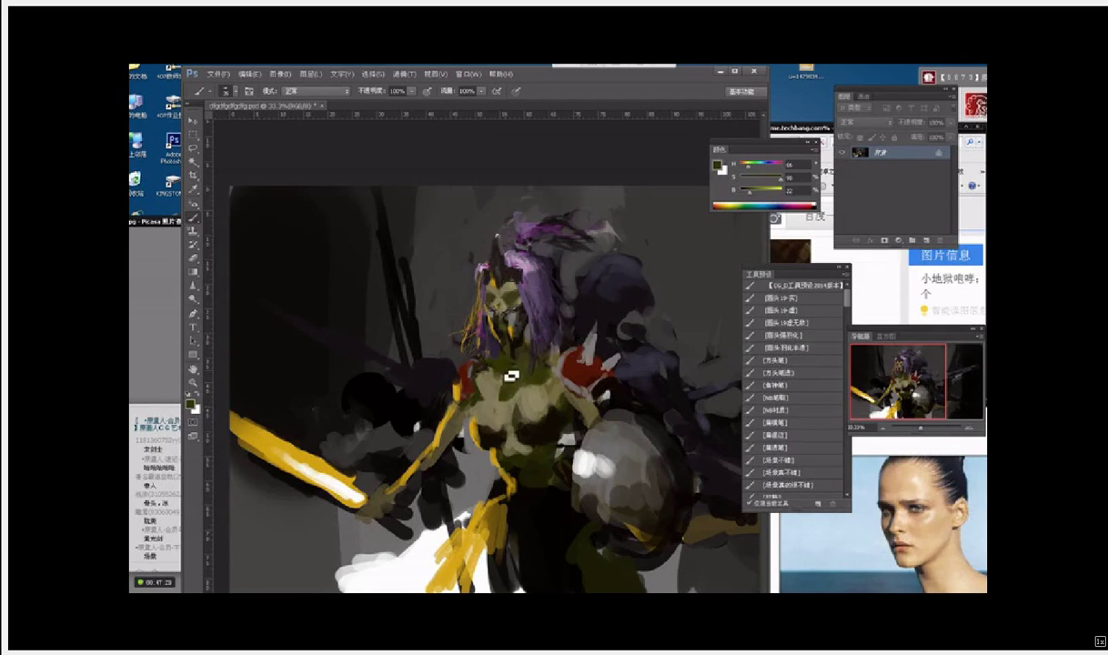
left_click(491, 309, "alt")
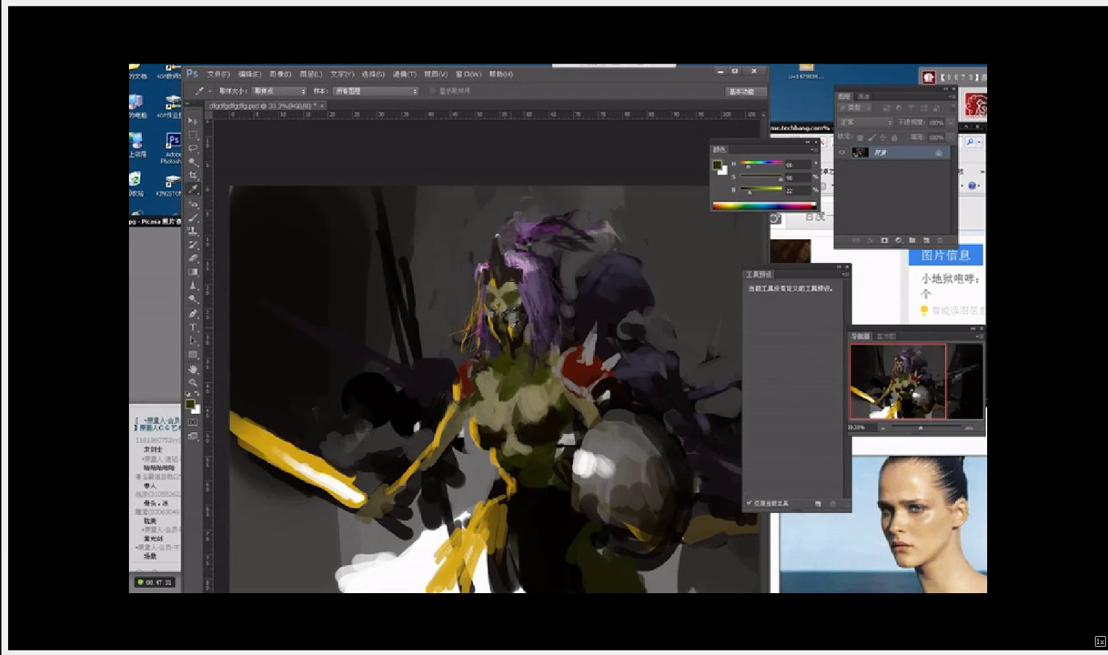
left_click(508, 362, "alt")
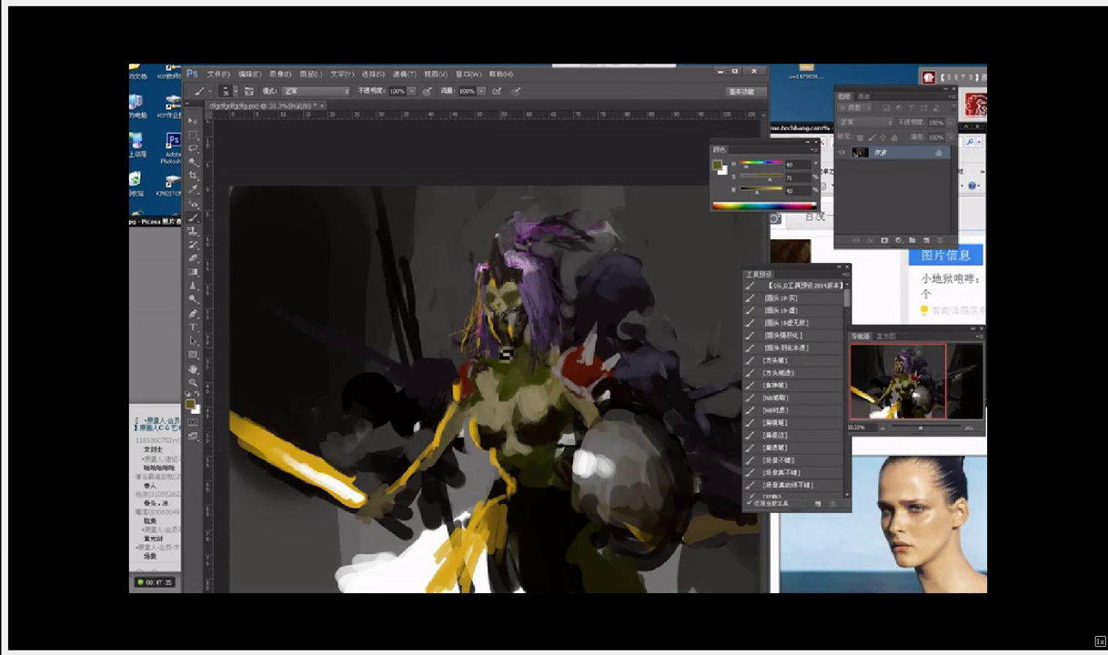
left_click(506, 343, "alt")
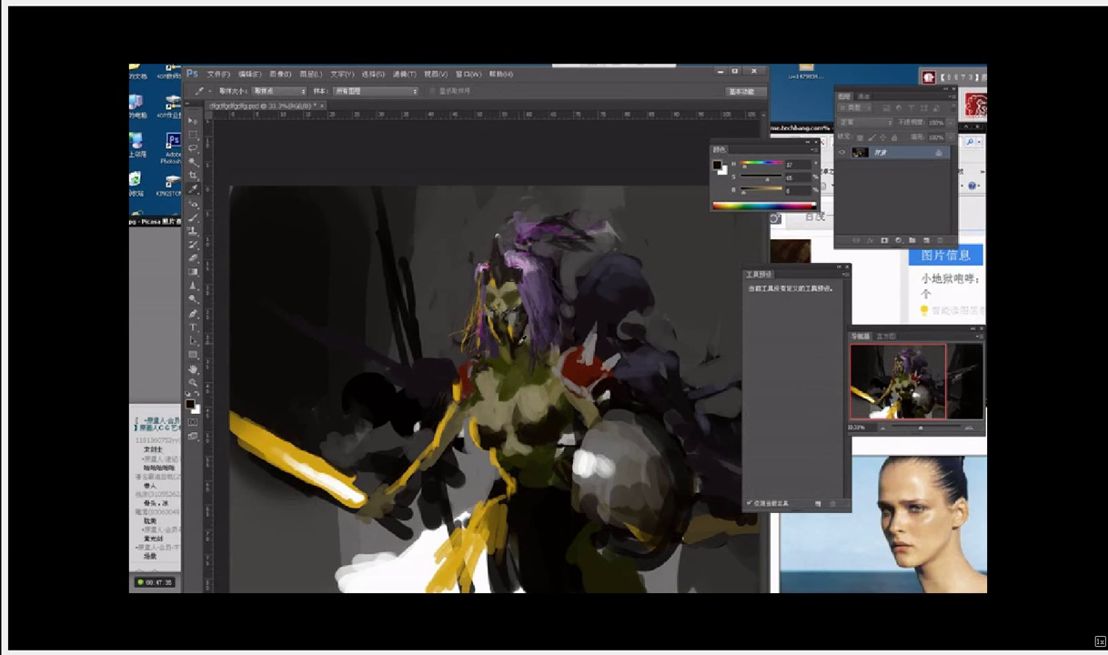
left_click(507, 364, "alt")
left_click(526, 363, "alt")
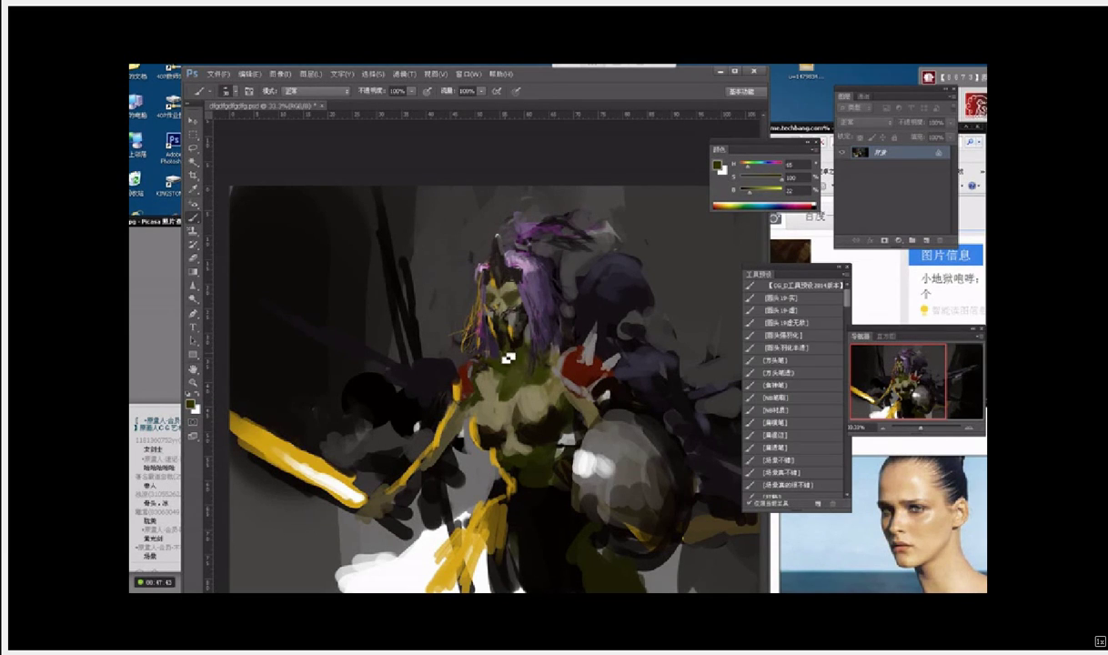
left_click(508, 360, "alt")
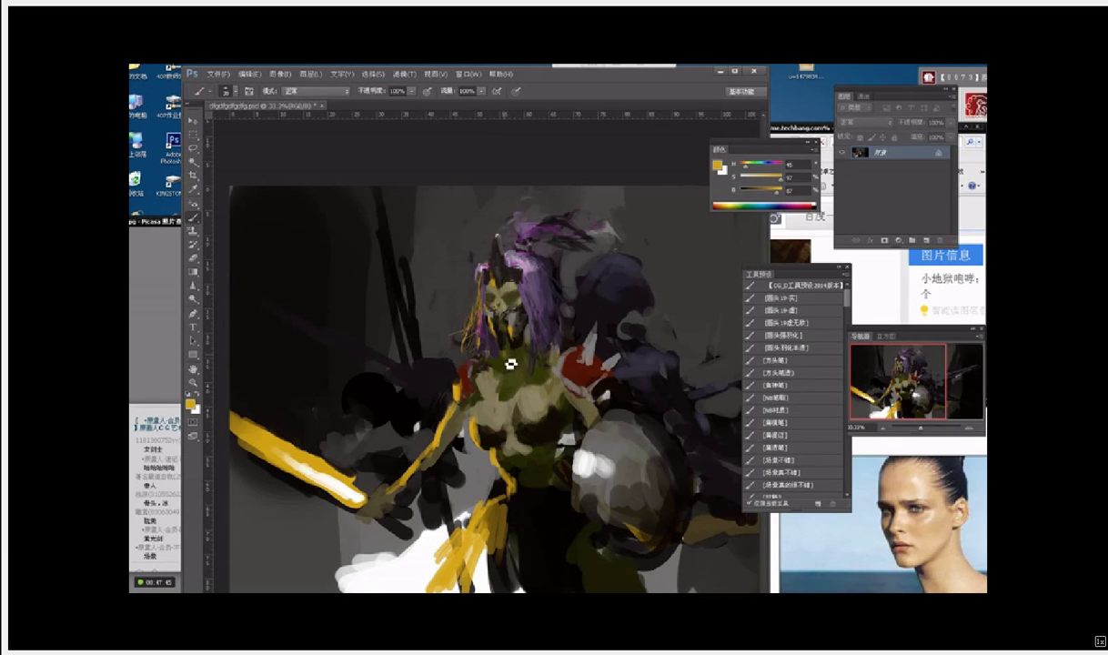
left_click(510, 358, "alt")
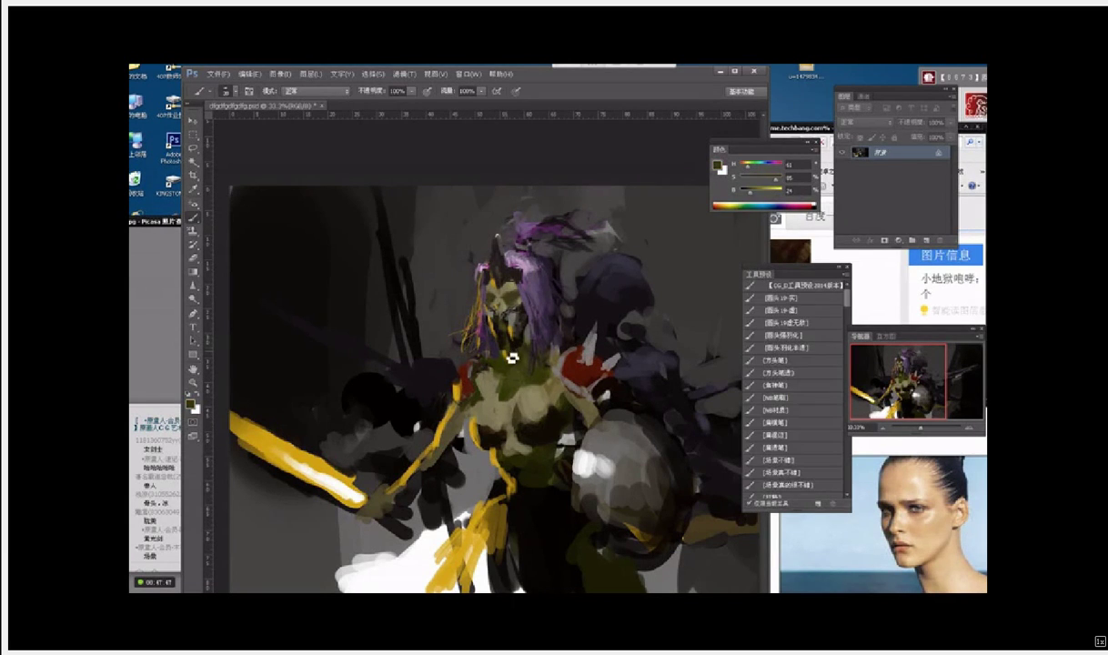
left_click(512, 361, "alt")
Step: Rework the small red shoulder guard beside the sword arm with sampled dark red and near-black
left_click(481, 362, "alt")
left_click(469, 380, "alt")
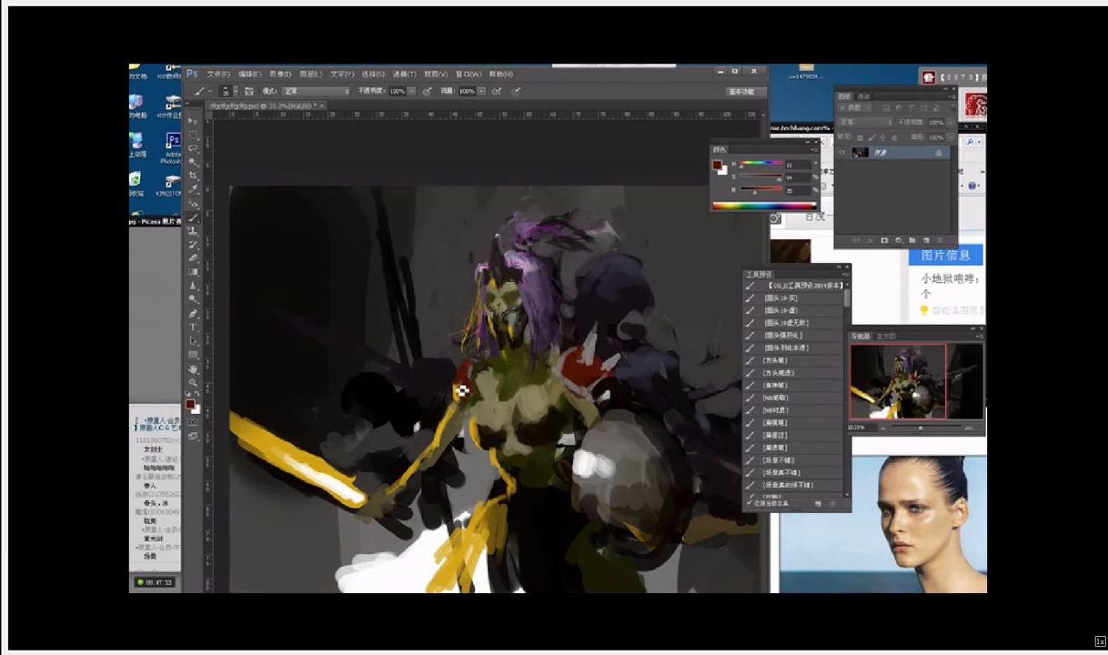
left_click(464, 390, "alt")
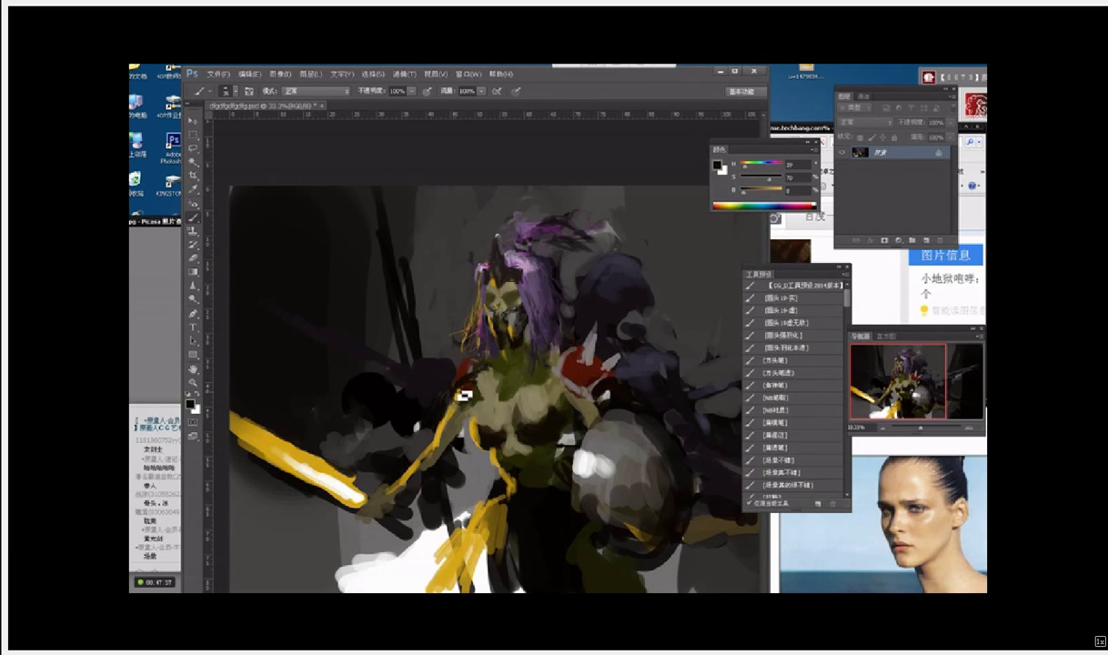
Step: Paint a muted grey highlight on the small red shoulder guard and define its inner edge with sampled dark red and dark olive
left_click(461, 381, "alt")
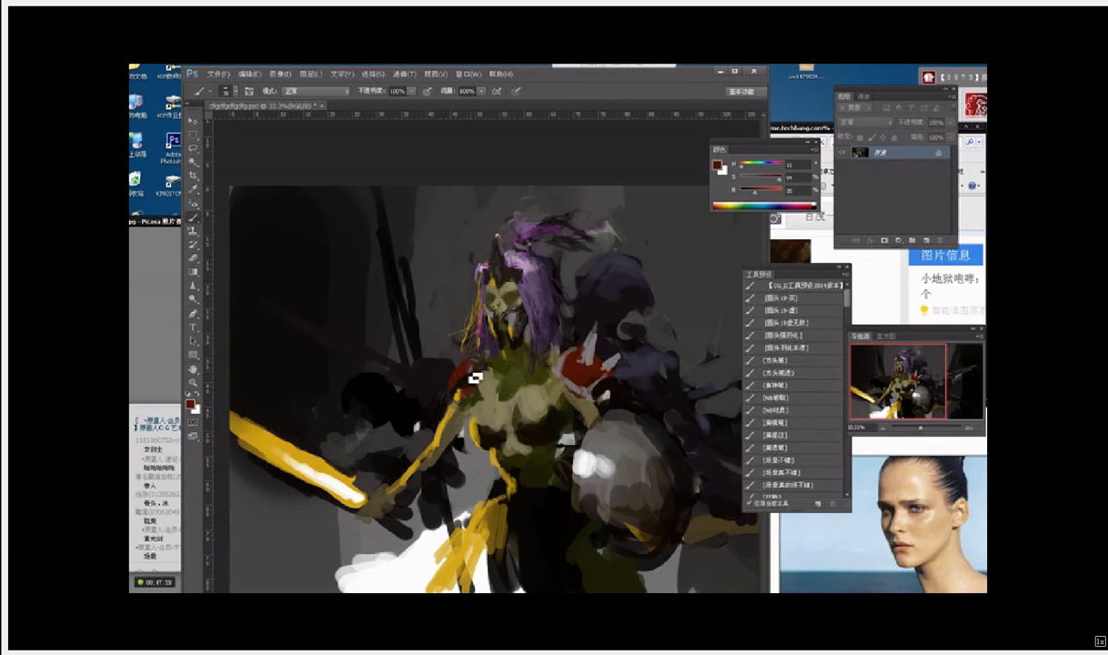
left_click(480, 363, "alt")
left_click(475, 365, "alt")
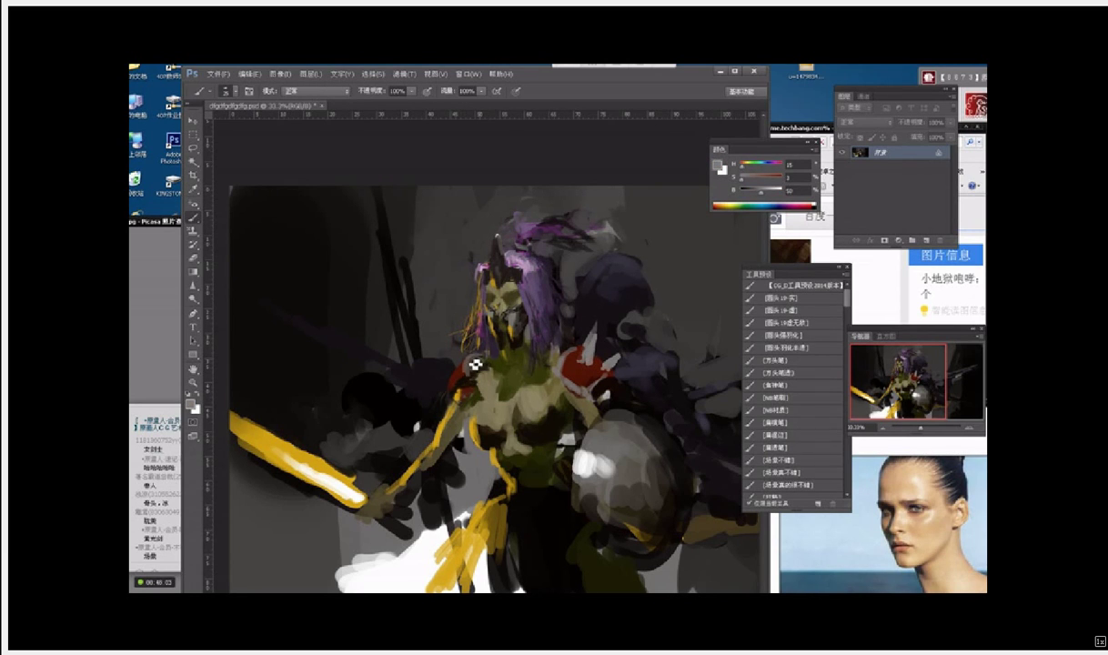
left_click(444, 359, "alt")
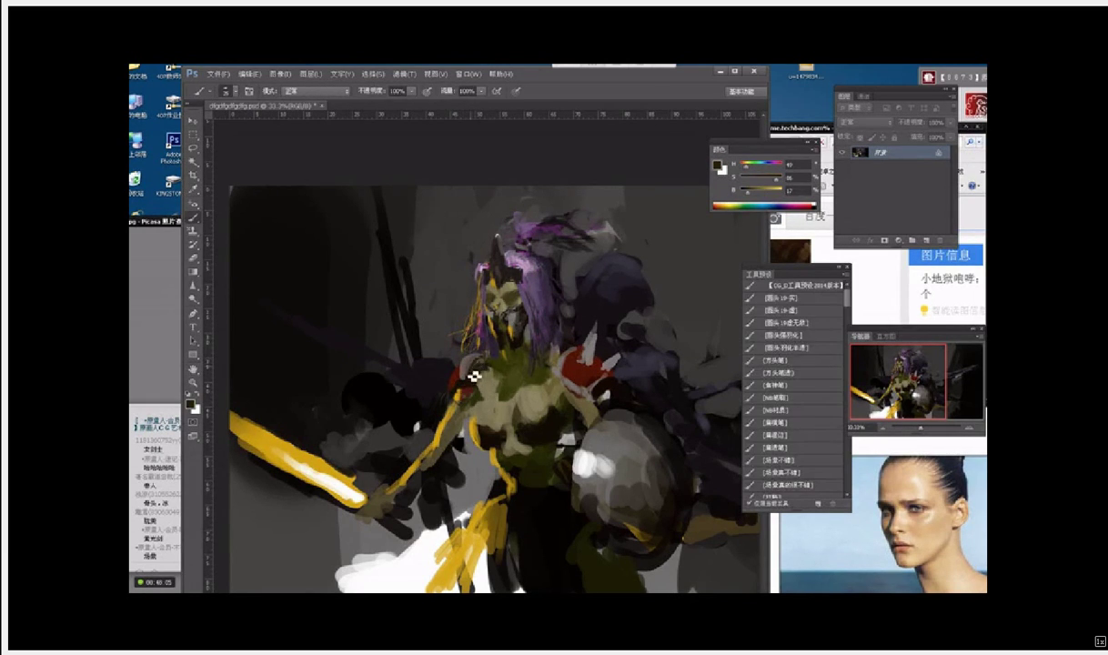
left_click(481, 365, "alt")
left_click(482, 365, "alt")
left_click(476, 373, "alt")
left_click(477, 384, "alt")
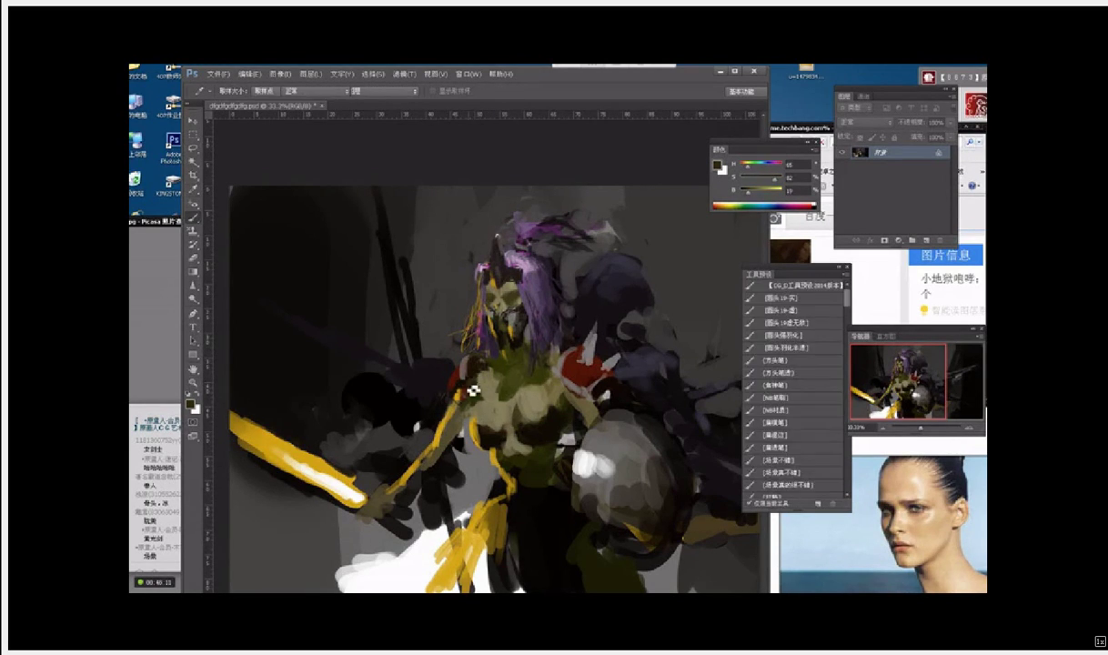
Step: Model the sword-arm shoulder and upper arm with sampled tan and olive skin tones
left_click(485, 409, "alt")
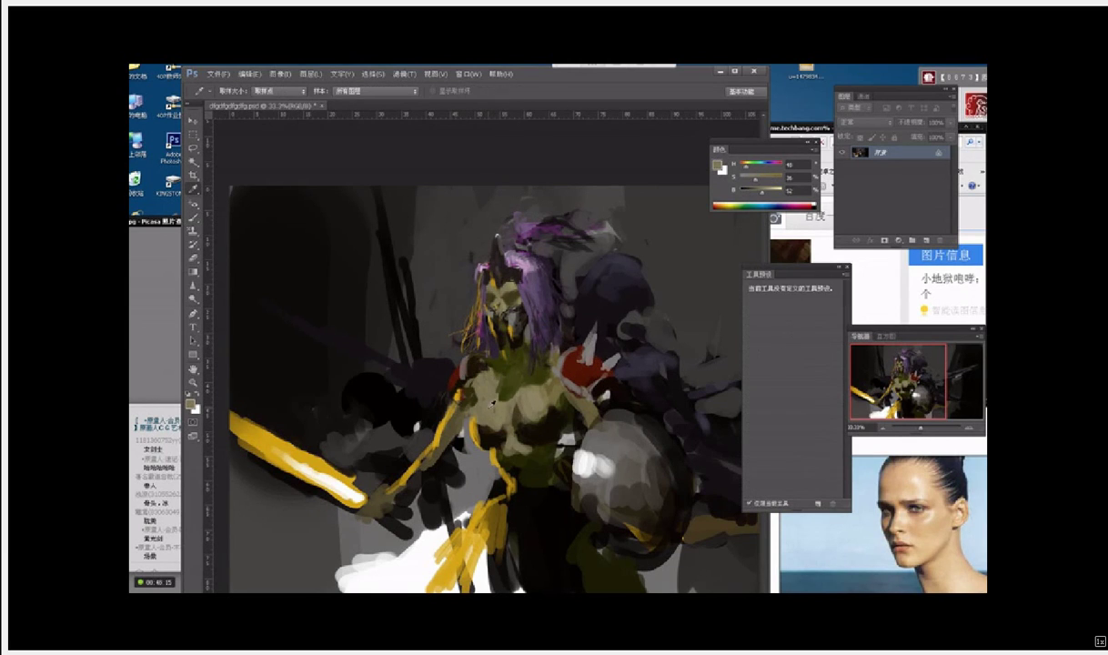
left_click(485, 400, "alt")
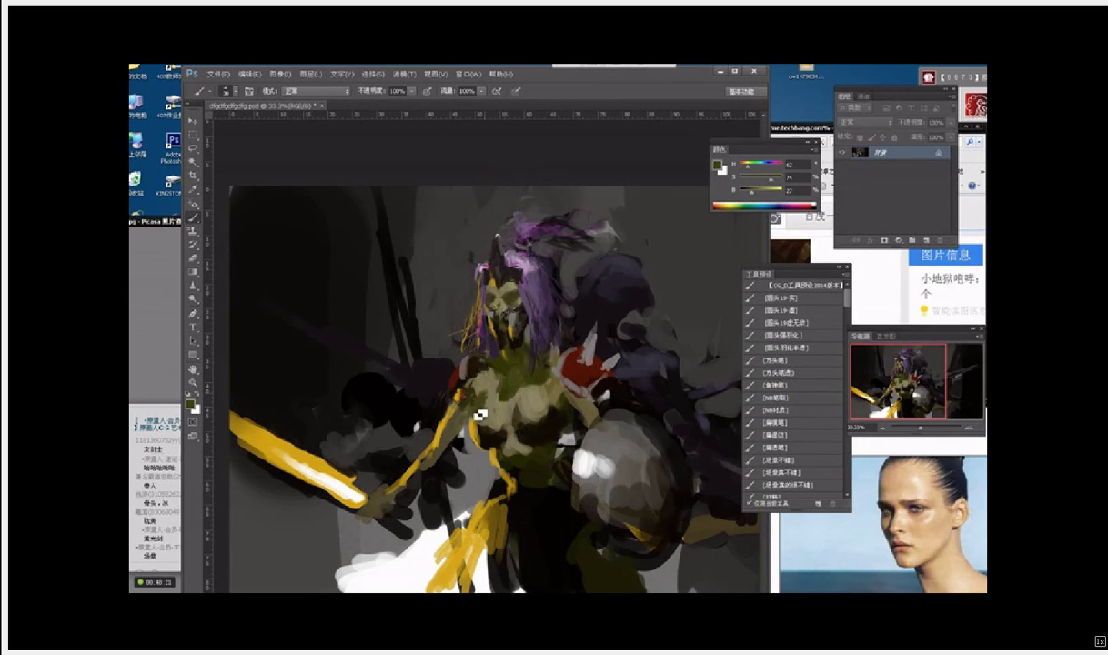
left_click(496, 323, "alt")
key("bracketright")
left_click(456, 441, "alt")
left_click(455, 401, "alt")
Step: Paint an olive accent on the outer edge of the dark mass behind her shoulder and tone it down with sampled dark purple
left_click(551, 292, "alt")
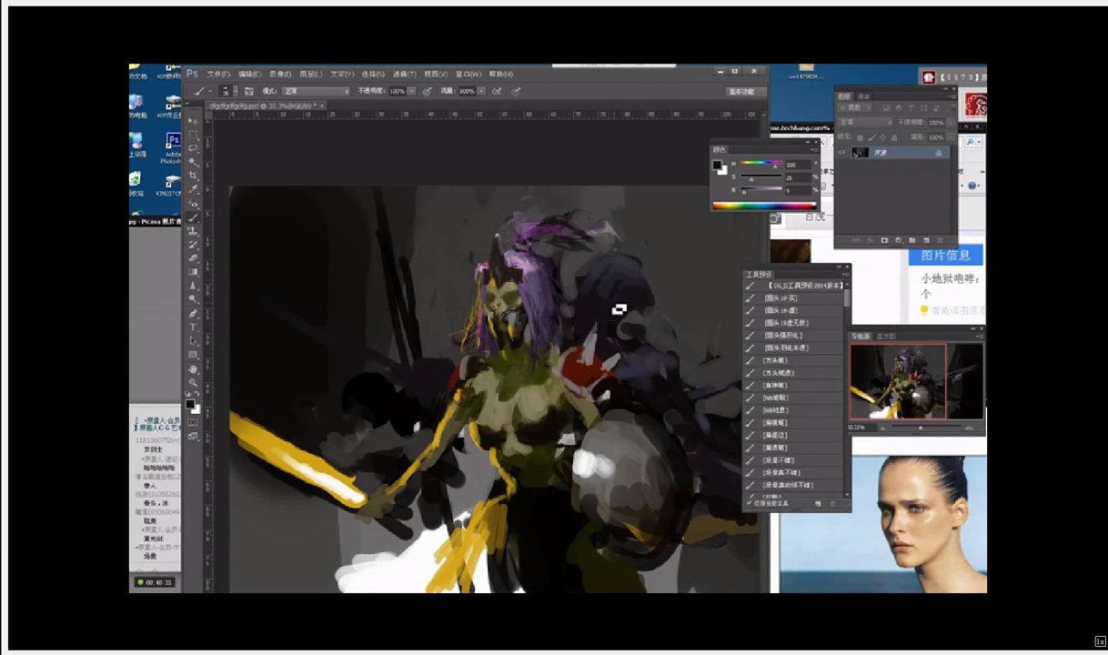
left_click(518, 364, "alt")
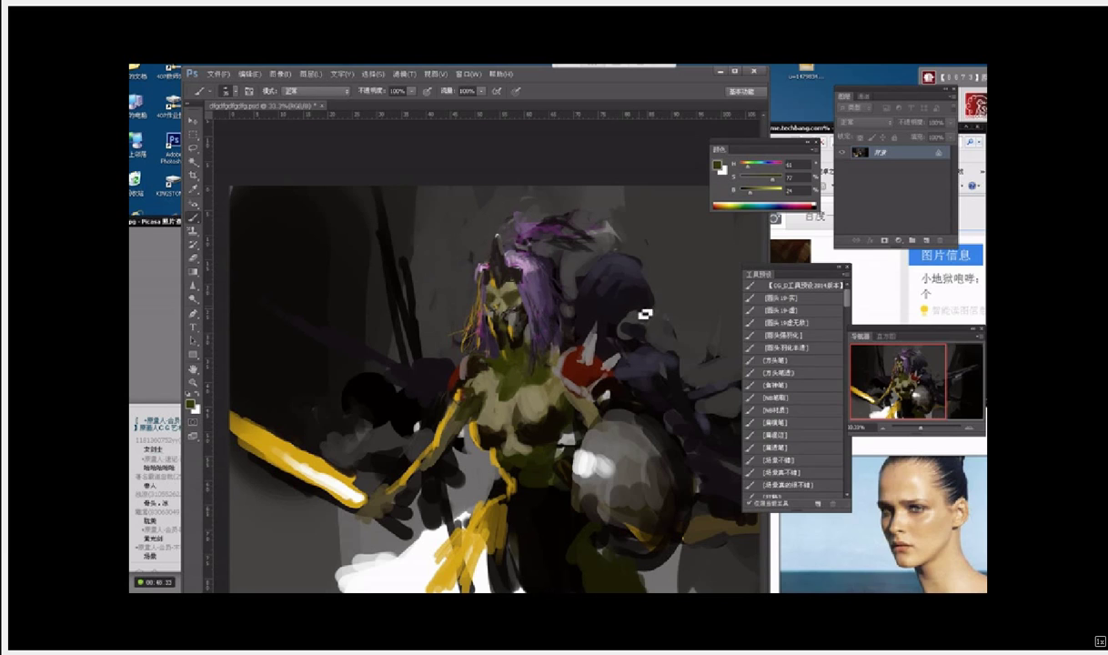
mouse_move(642, 325)
left_mouse_down()
mouse_move(633, 331)
mouse_move(626, 304)
left_mouse_up()
left_click(578, 306, "alt")
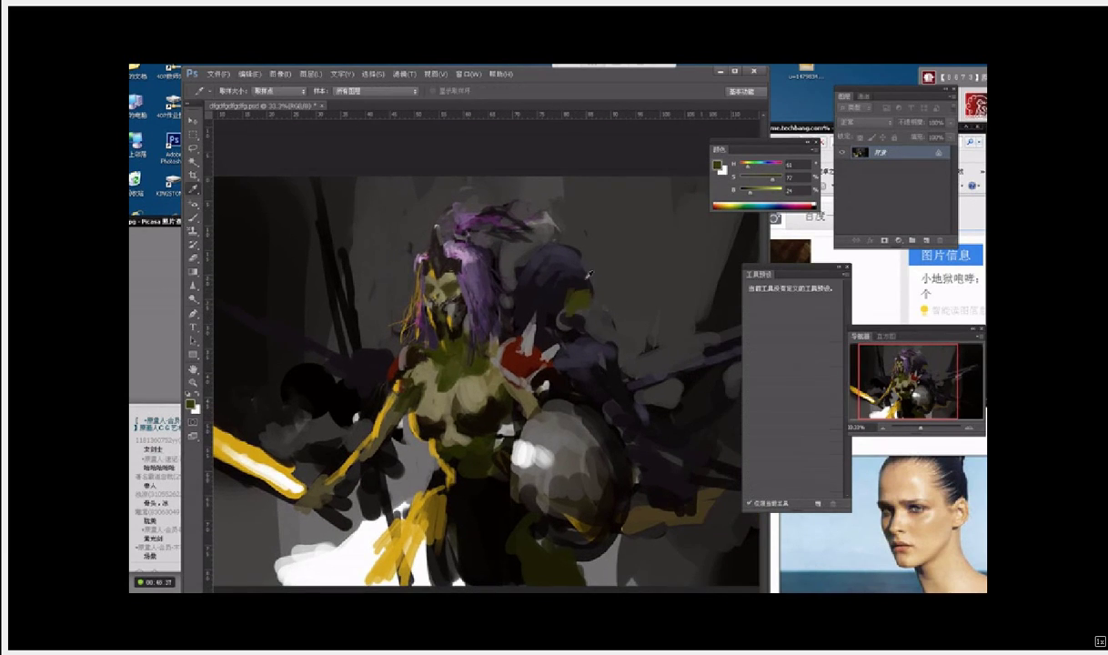
left_click(571, 289, "alt")
left_click(592, 313, "alt")
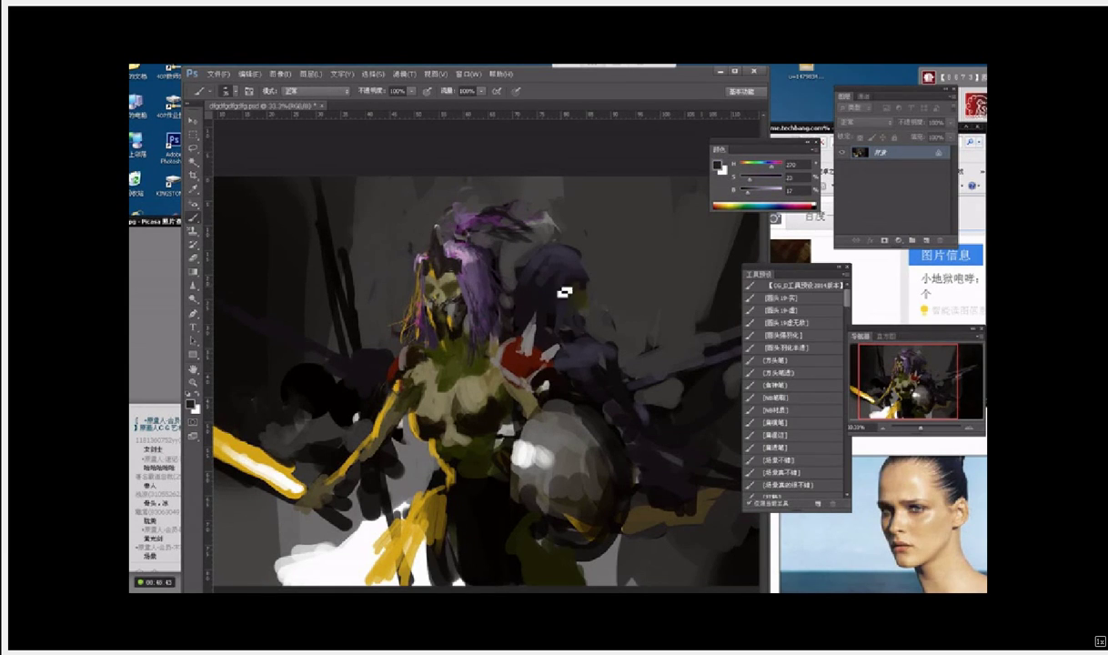
Step: Add a pointed near-black spike on top of the dark mass behind her and trim it with the background grey
left_click(586, 309, "alt")
left_click(591, 304, "alt")
mouse_move(582, 289)
left_mouse_down()
mouse_move(579, 240)
mouse_move(563, 237)
left_mouse_up()
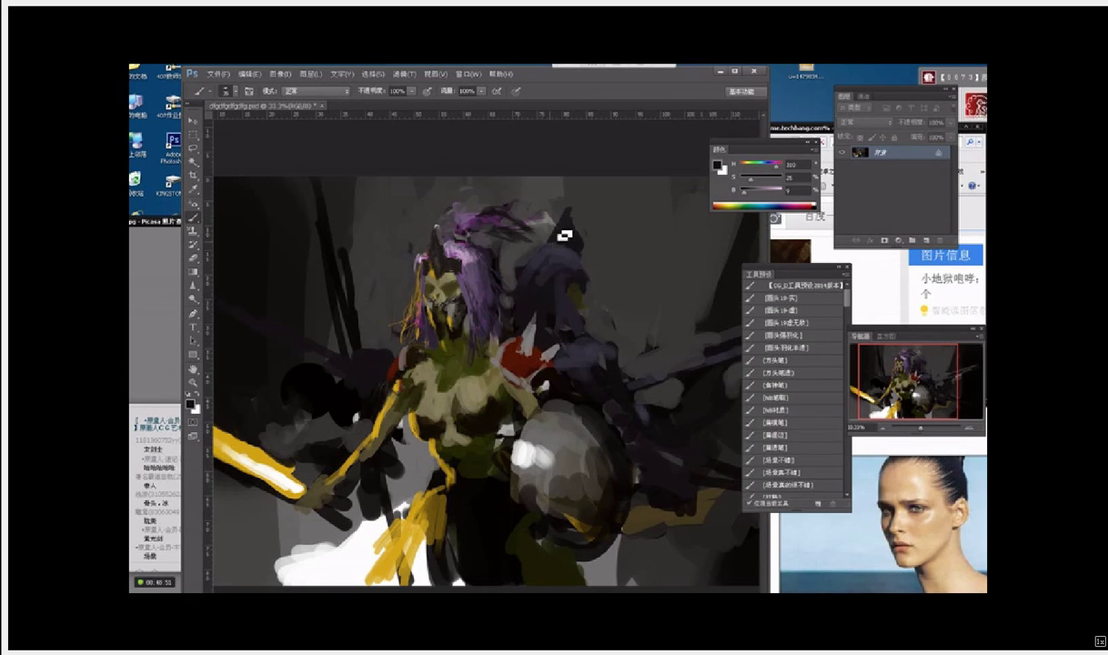
left_click(574, 218, "alt")
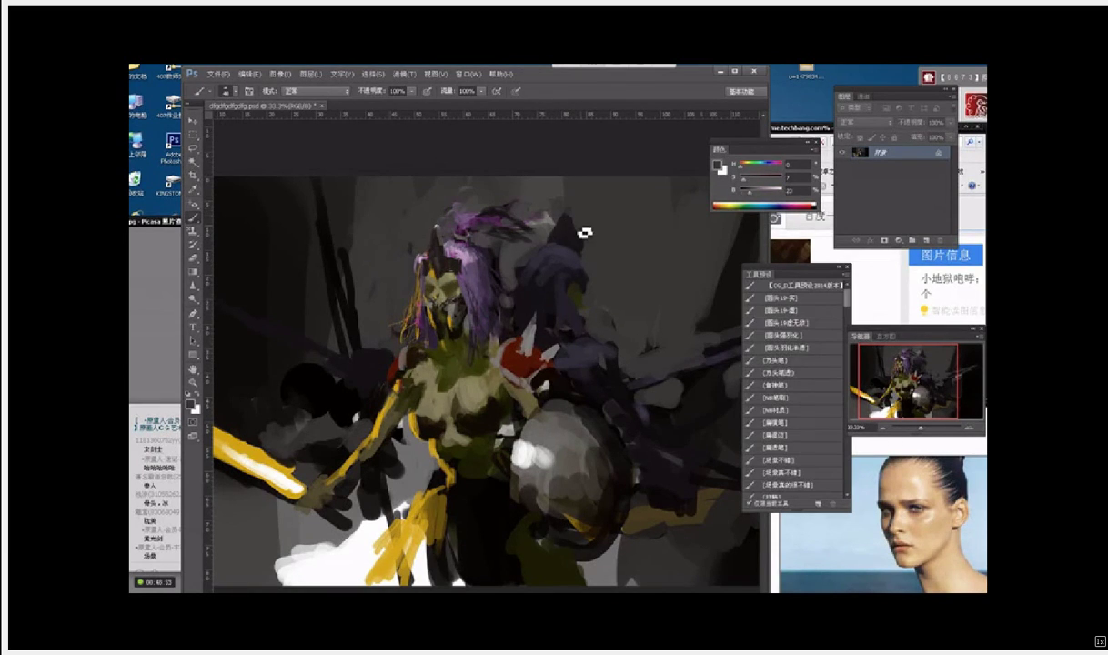
Step: Highlight the rounded top of the dark mass behind her with sampled lilac and shade it with dark purple and near-black
left_click(523, 201, "alt")
left_click(555, 229, "alt")
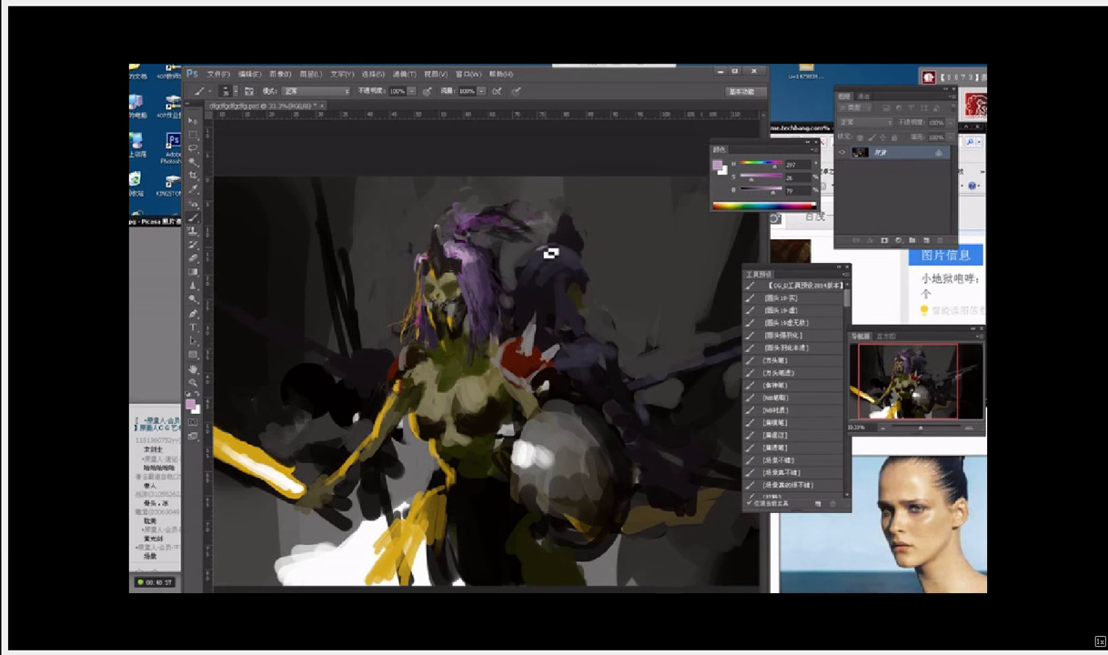
left_click_drag(533, 240, 522, 251)
left_click(561, 267, "alt")
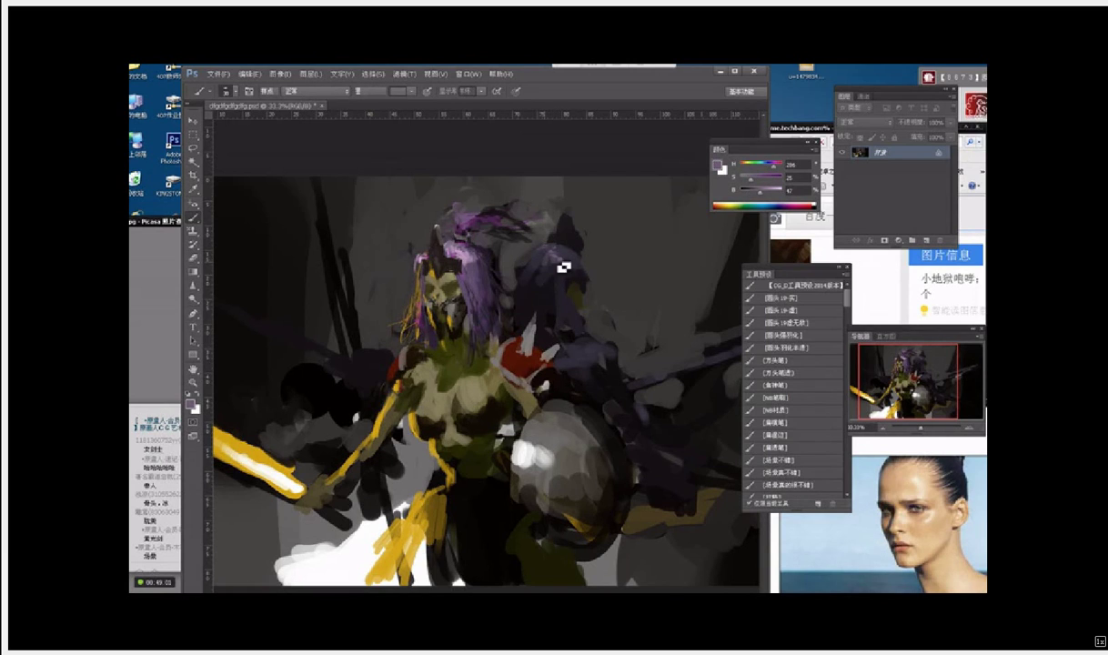
left_click(546, 258, "alt")
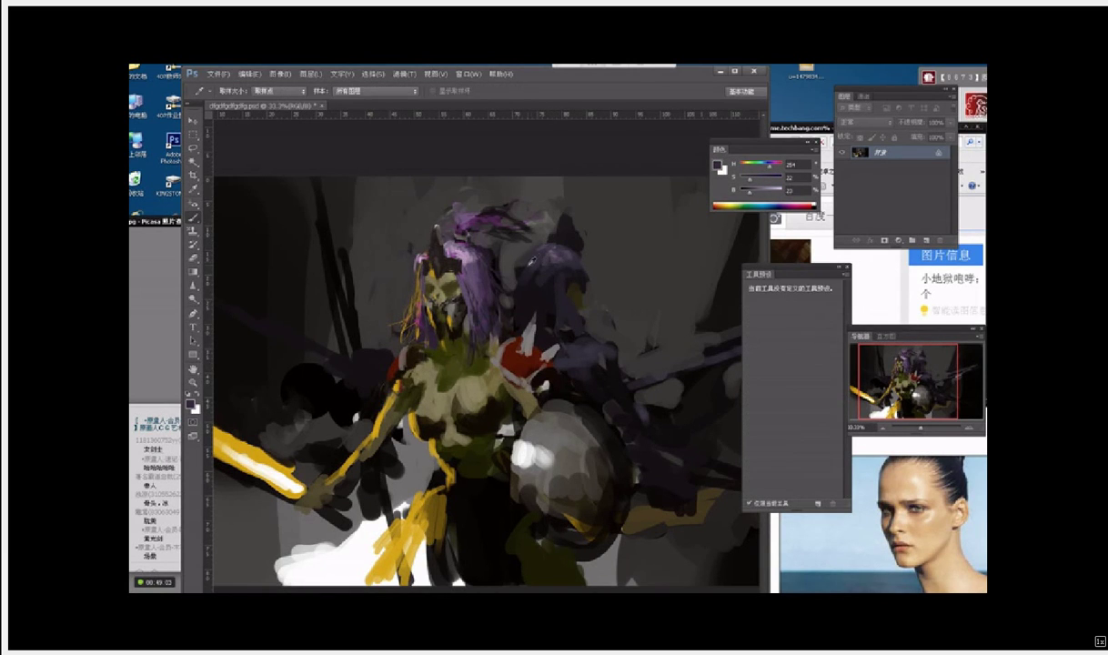
left_click(509, 266, "alt")
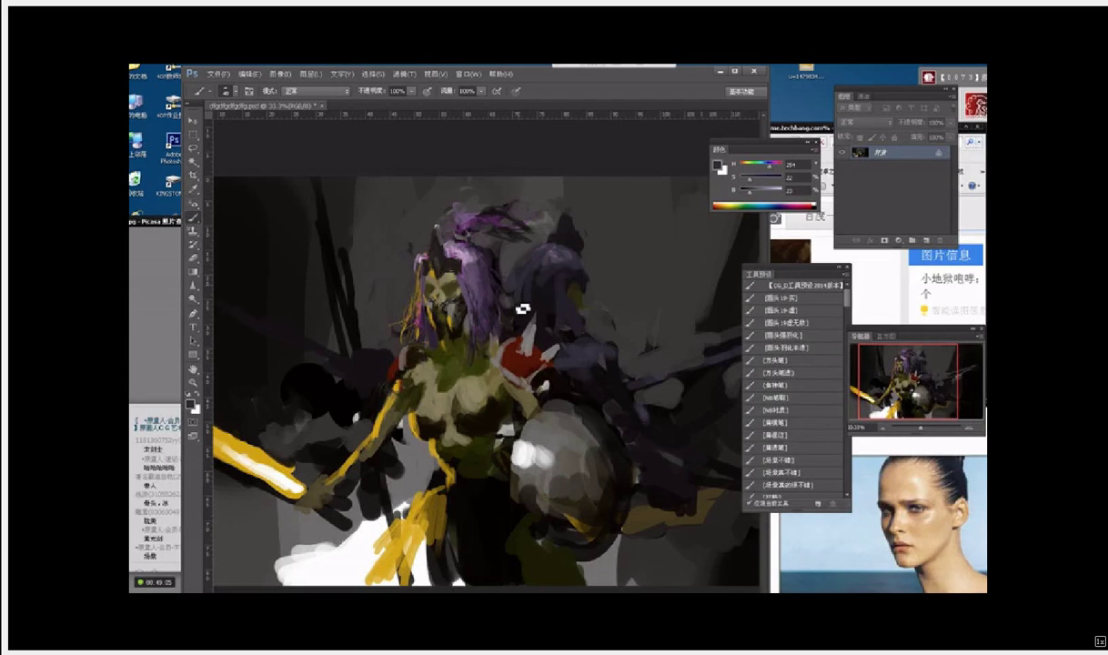
left_click(555, 300, "alt")
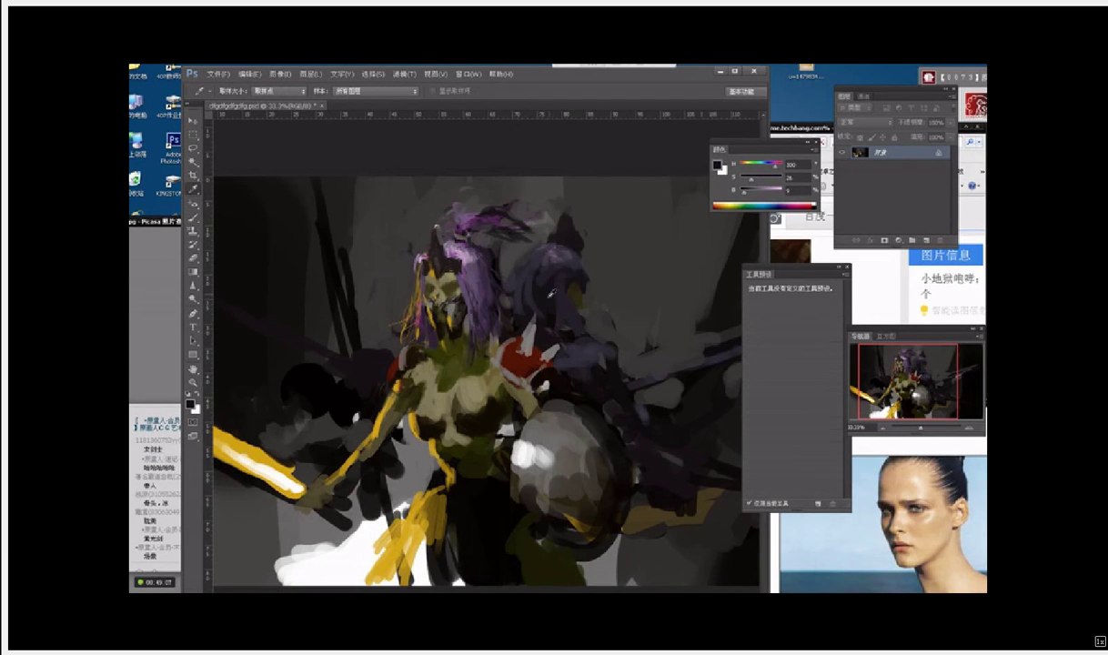
left_click(551, 223, "alt")
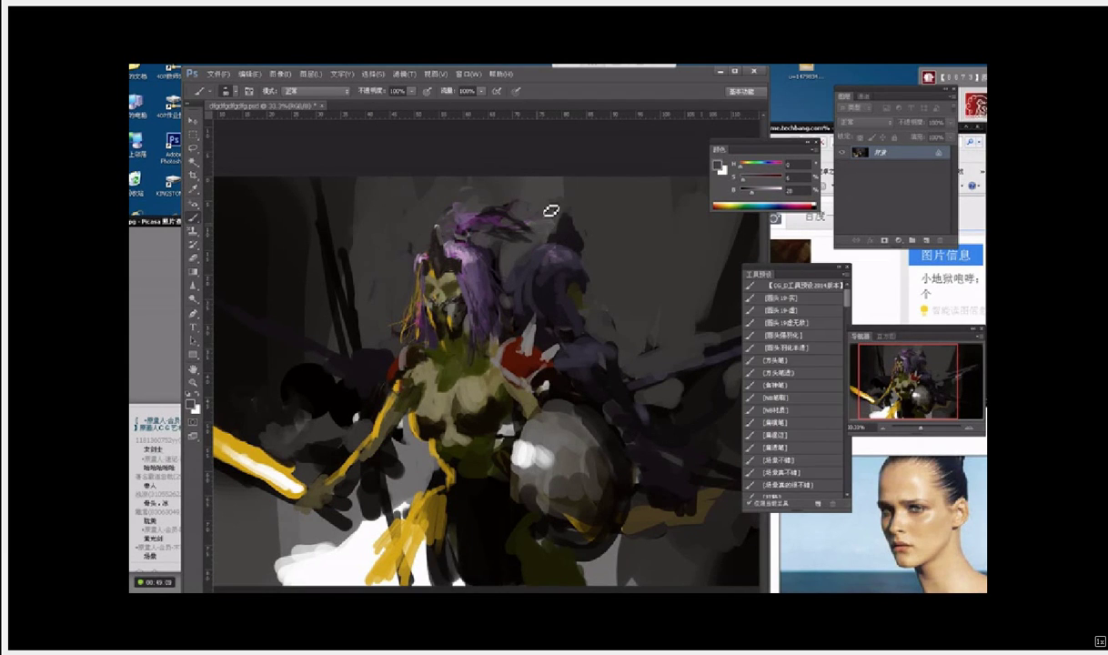
Step: Refine the hair strands on the sword-arm side of the face with a smaller brush and sampled light lilac and dark purple tones
left_click(418, 255, "alt")
key("bracketleft")
key("bracketleft")
left_click_drag(424, 266, 420, 283)
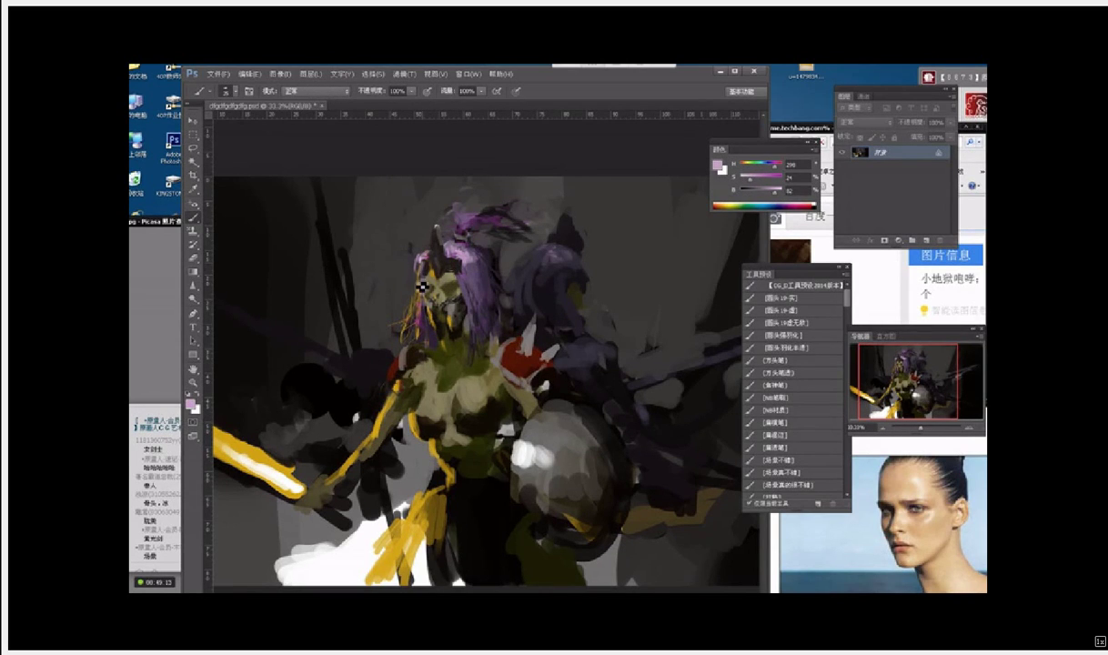
left_click(436, 290, "alt")
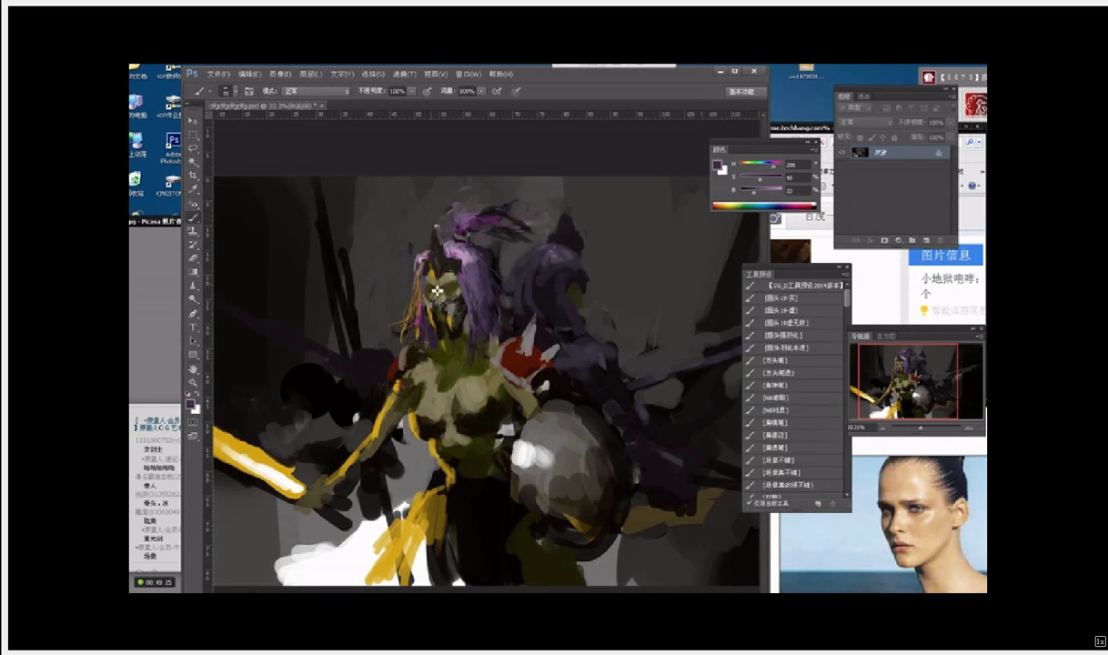
left_click(414, 308, "alt")
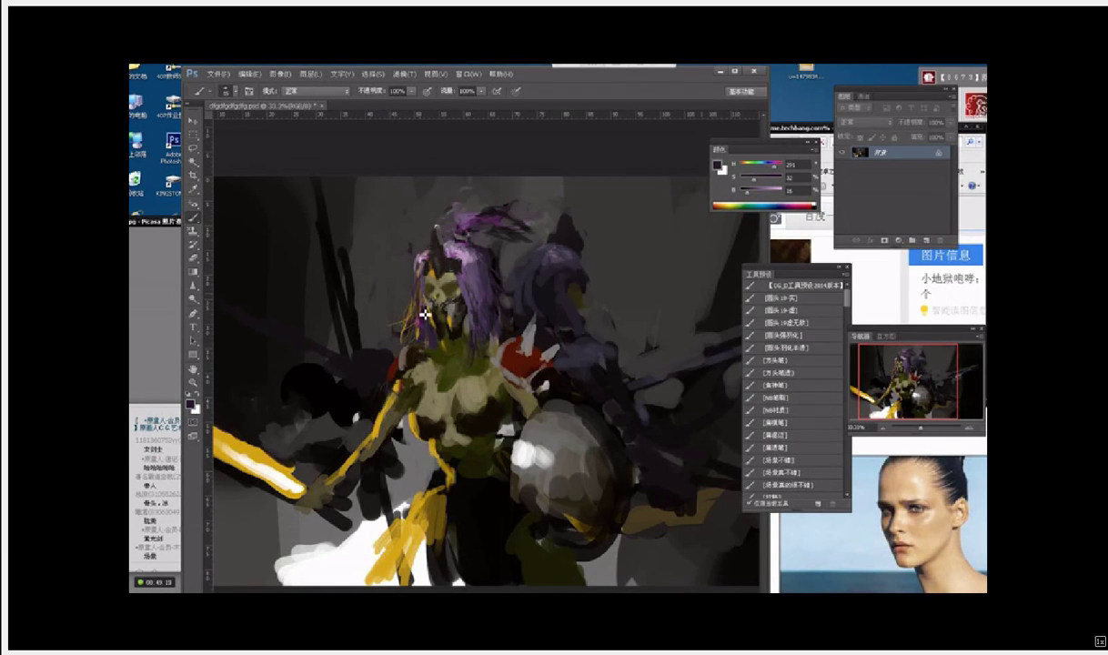
left_click(411, 278, "alt")
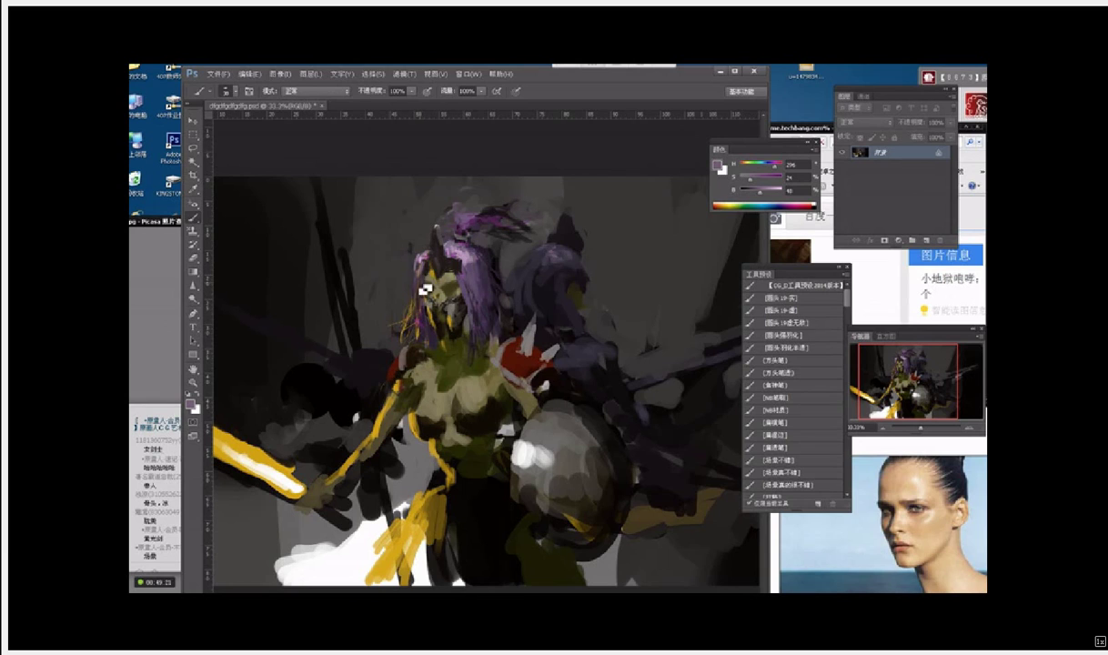
left_click(423, 263, "alt")
left_click(443, 269, "alt")
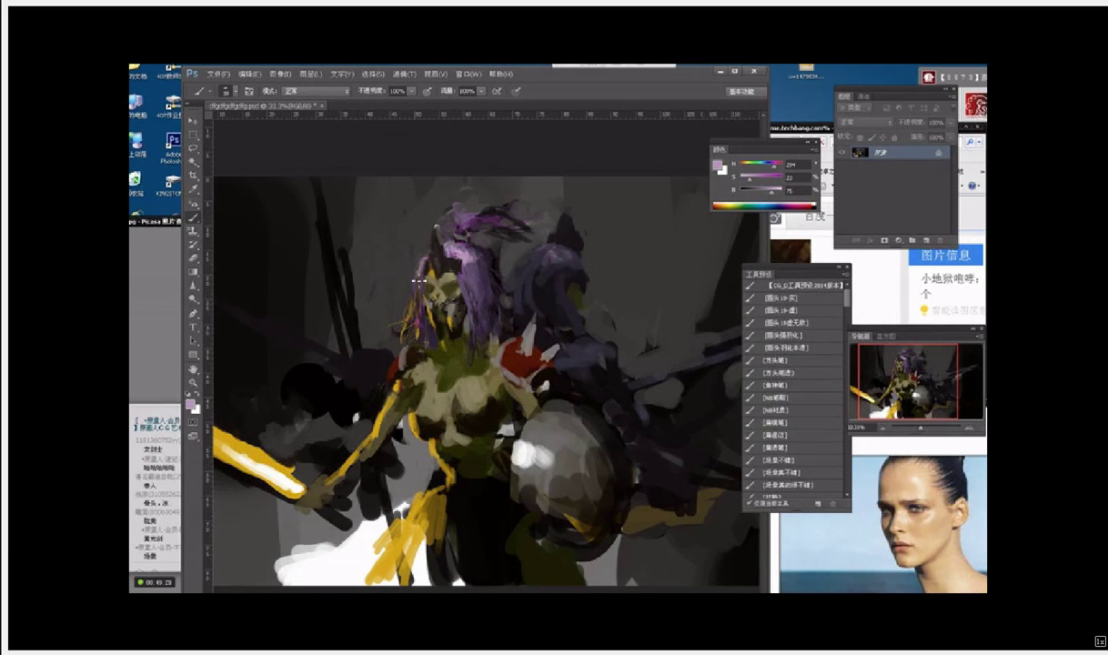
Step: Break up the bright highlight on the shield with sampled near-white and near-black strokes
left_click(522, 426, "alt")
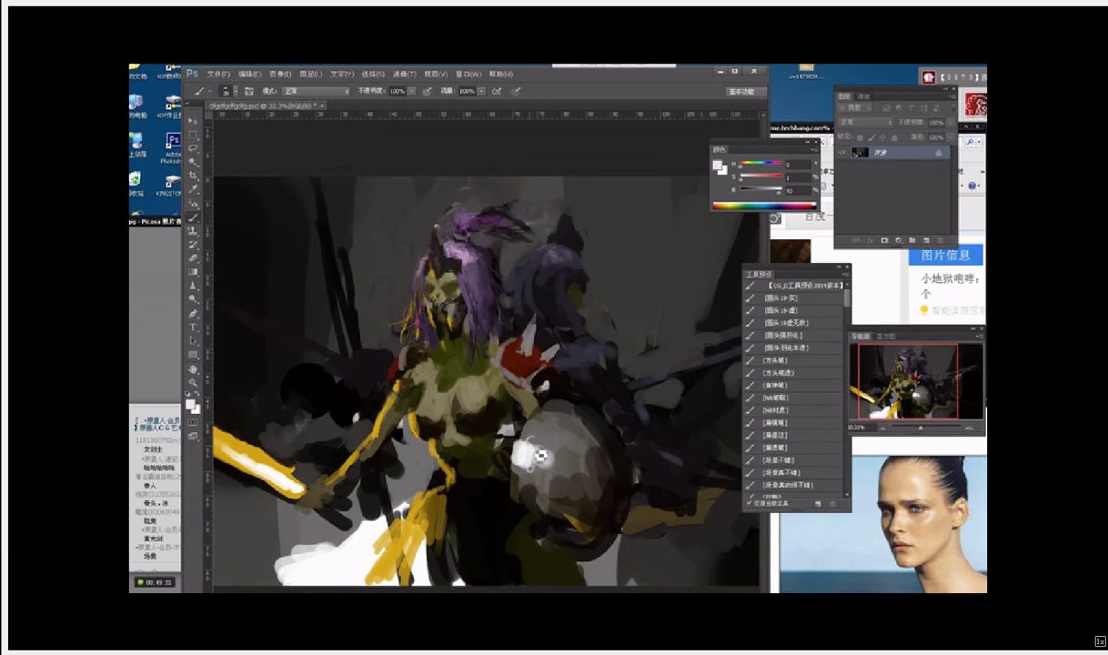
left_click(541, 459, "alt")
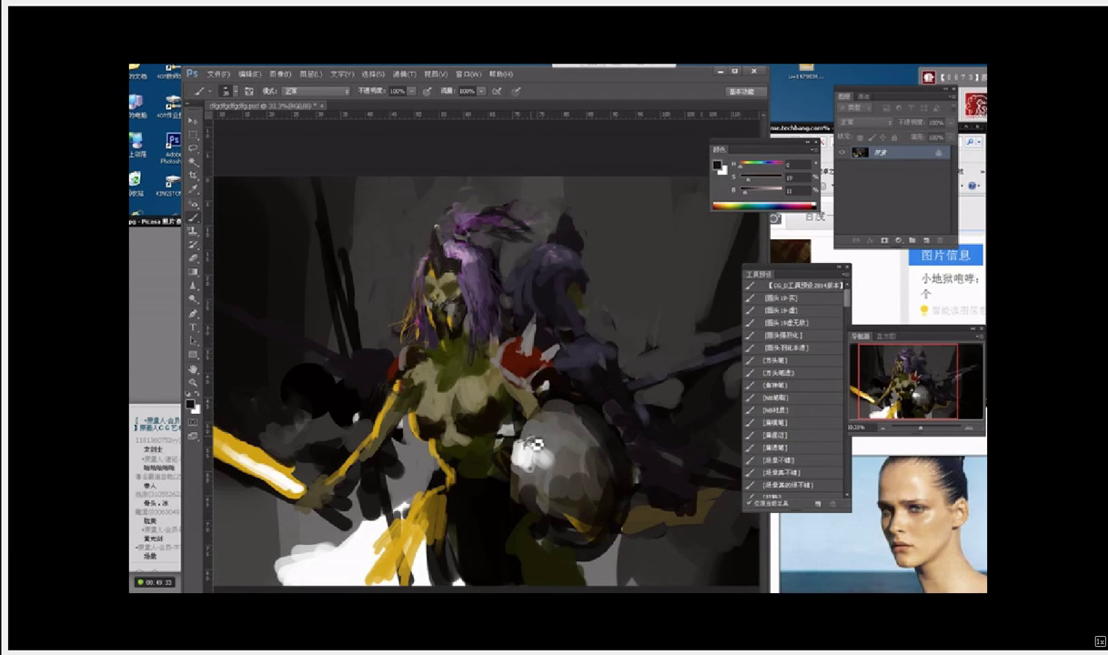
mouse_move(537, 444)
left_mouse_down()
mouse_move(534, 475)
mouse_move(532, 460)
left_mouse_up()
left_click(533, 456, "alt")
left_click(535, 457, "alt")
left_click(534, 454, "alt")
left_click(534, 454, "alt")
left_click_drag(580, 429, 572, 367)
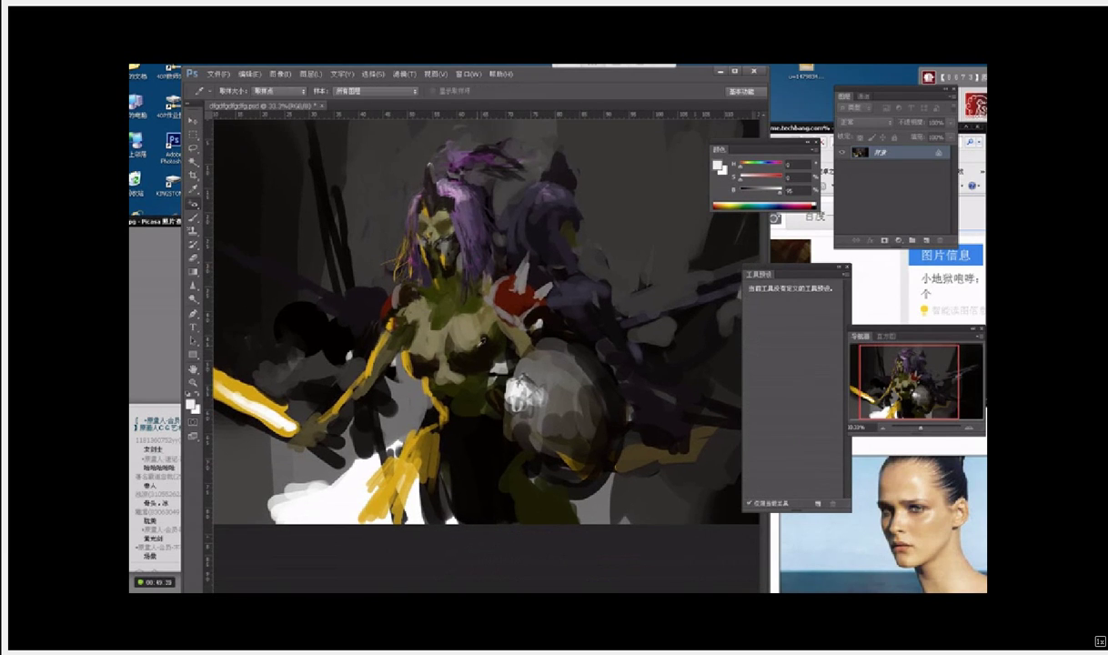
key("b")
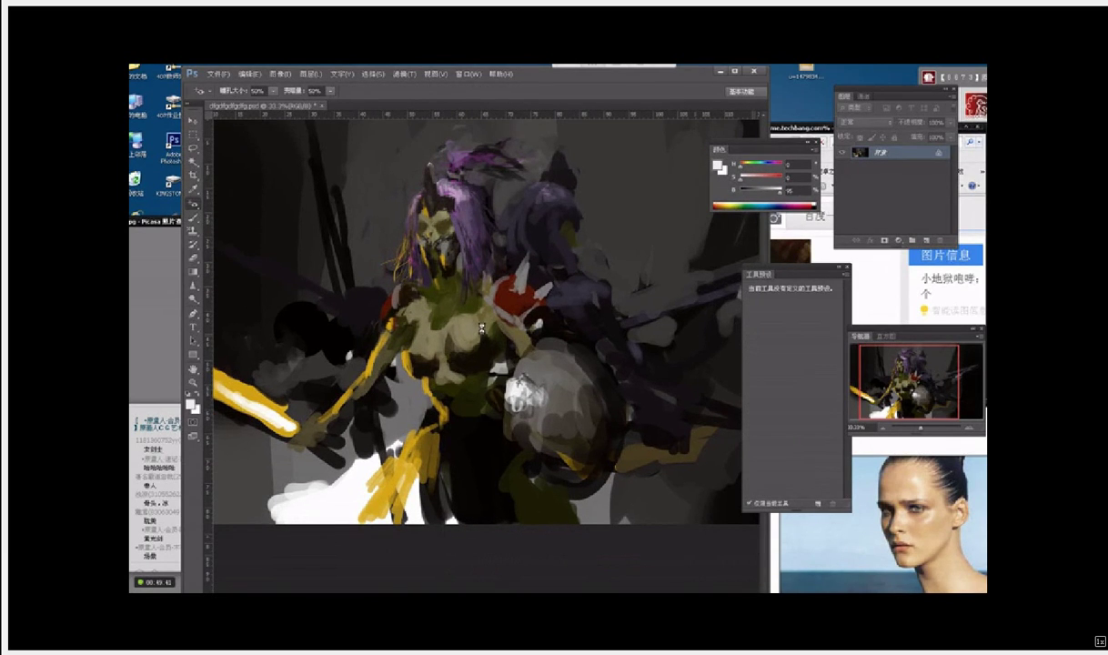
left_click(481, 328)
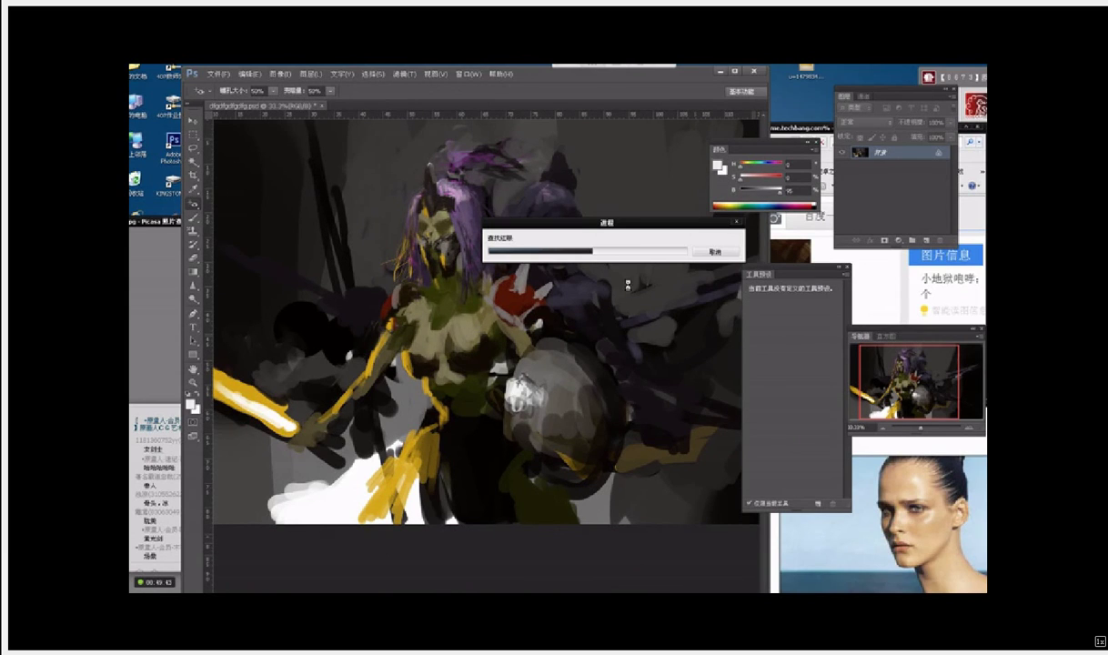
left_click(712, 251)
Step: Soften the light and shadow shapes across the chest with sampled tan and dark olive skin tones
key("i")
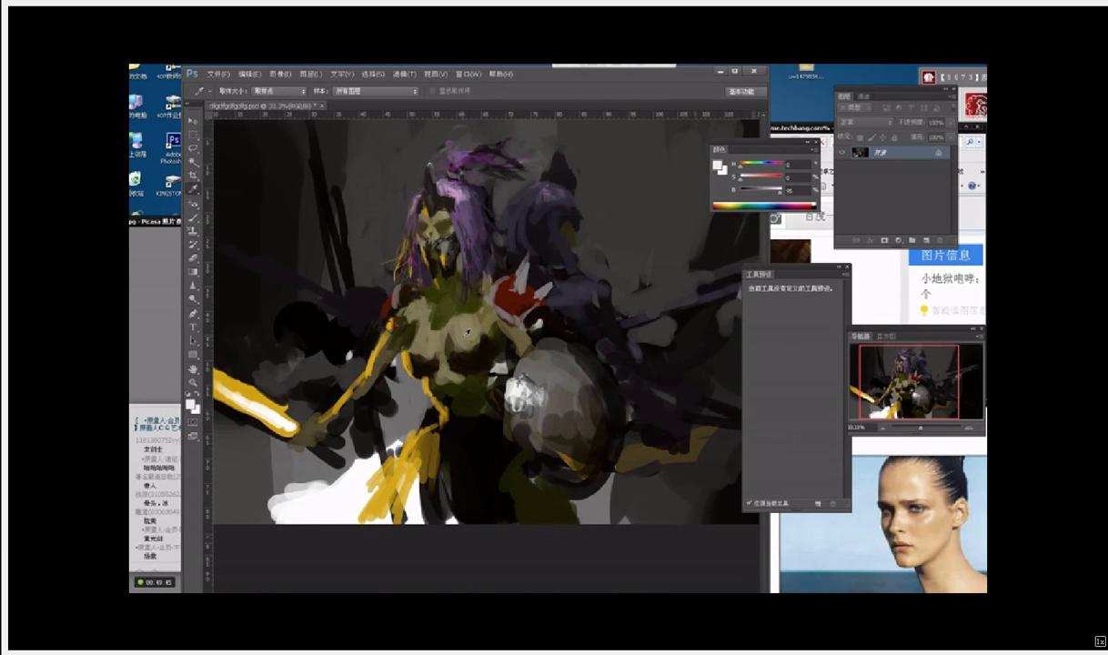
left_click(466, 334)
key("b")
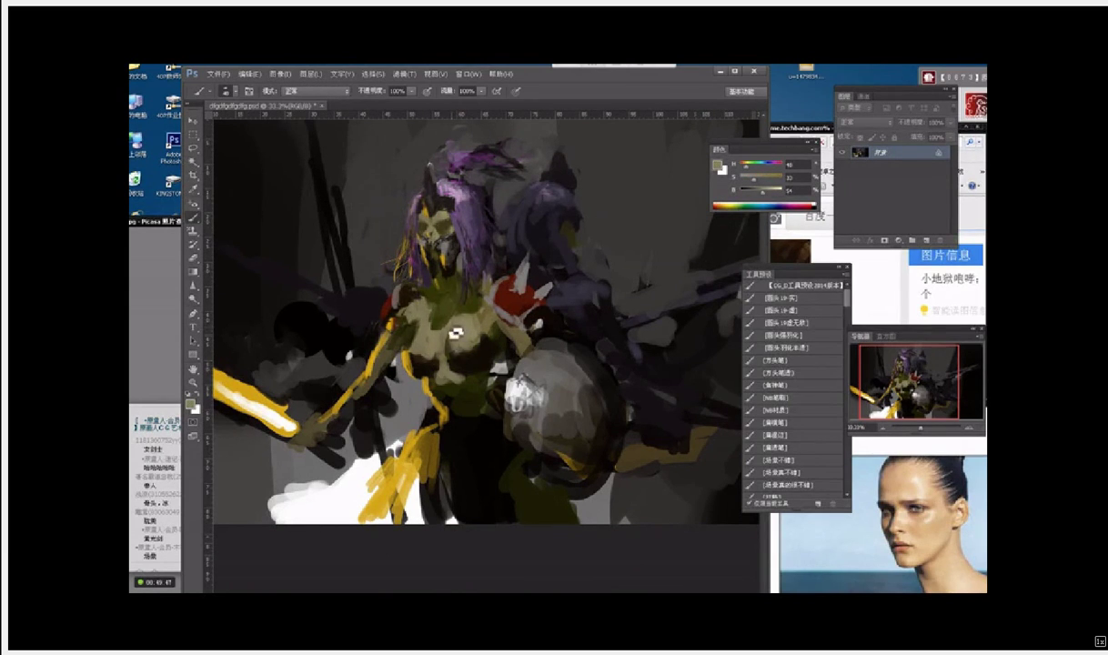
left_click(454, 351, "alt")
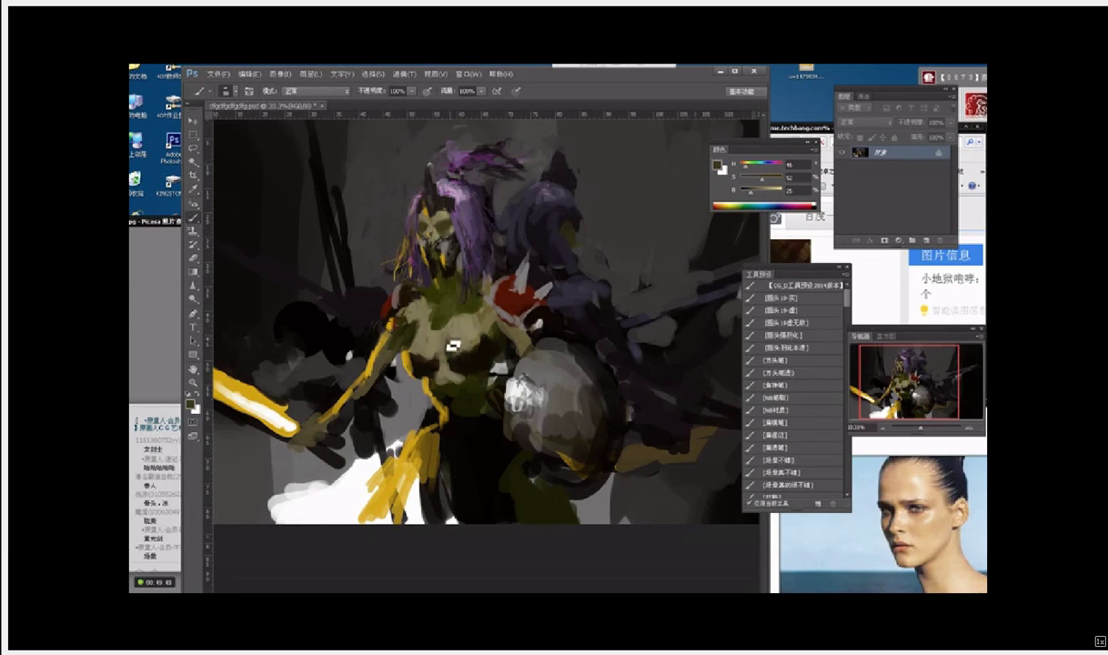
left_click(469, 343, "alt")
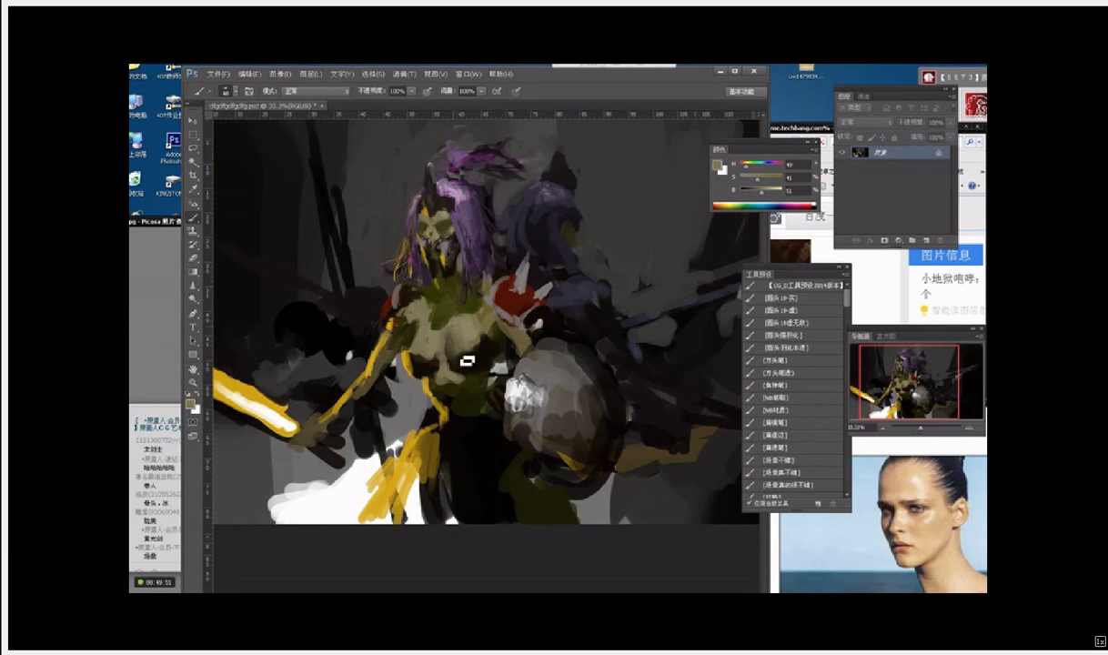
left_click(455, 350, "alt")
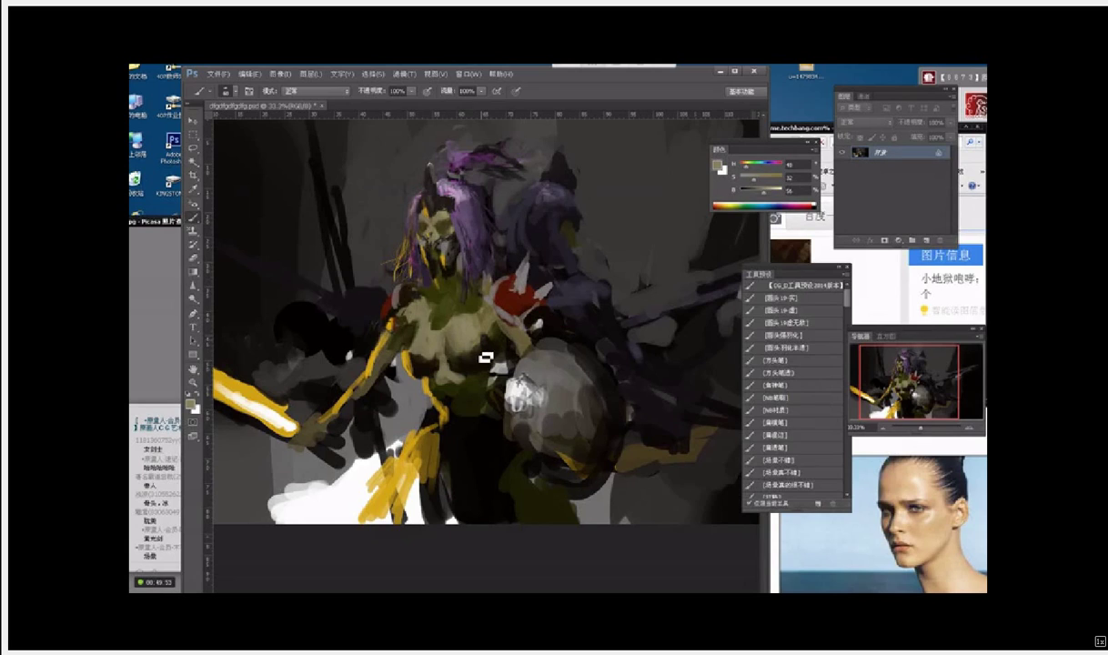
Step: Add muted purple reflected light to the underside of the chest with a colour sampled from the painting, and sample near-black for the shadows
key("i")
left_click(452, 211)
left_click(505, 192)
key("b")
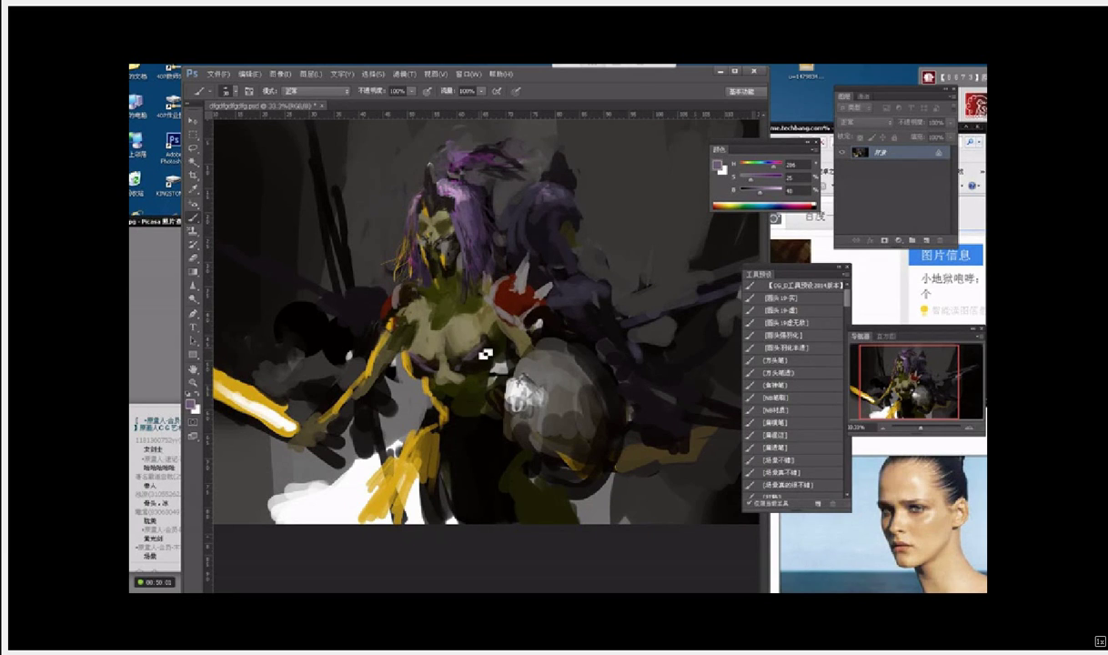
left_click(459, 335, "alt")
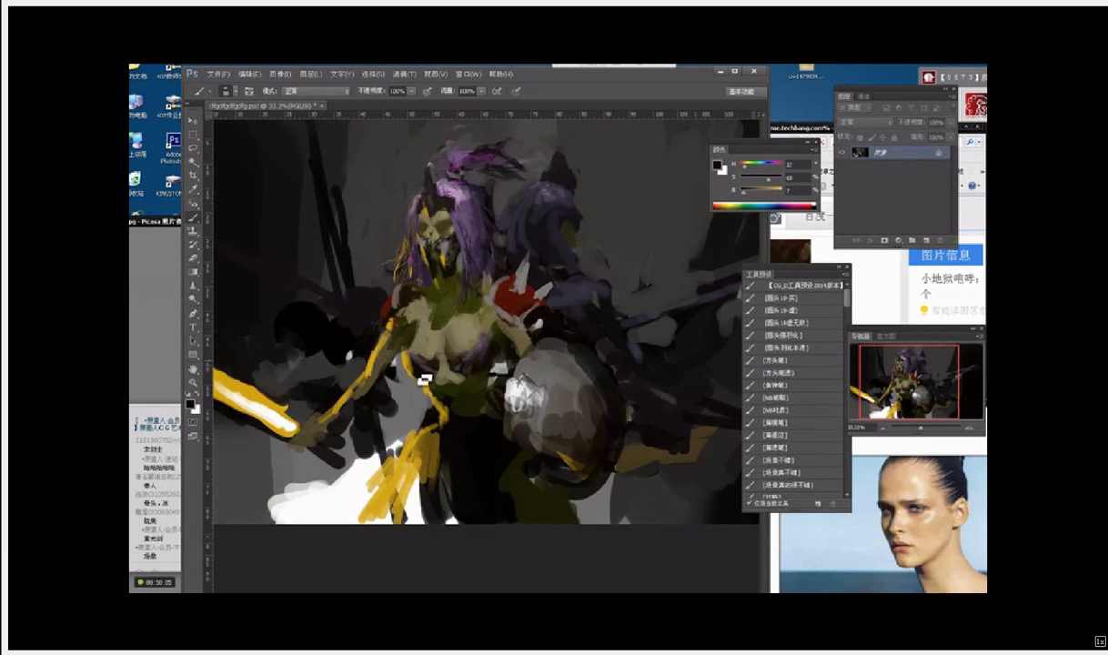
Step: Refine the underside of the chest and the abdomen with a smaller brush and sampled tan, dark olive and near-black tones
left_click(407, 360, "alt")
left_click(475, 344, "alt")
left_click_drag(425, 366, 414, 361)
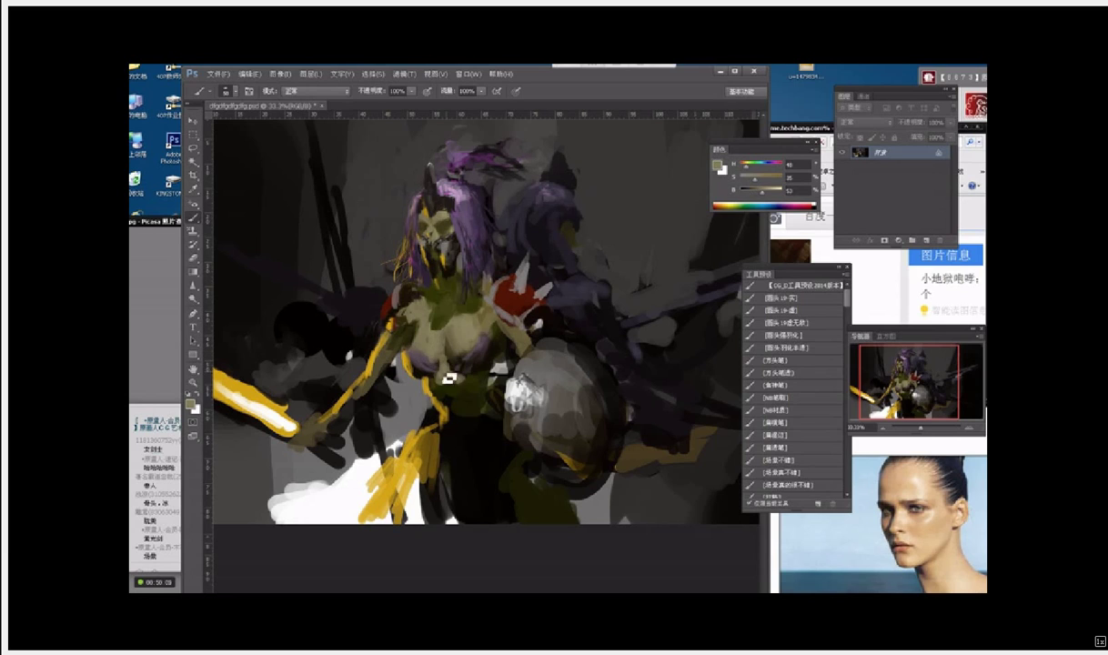
left_click(428, 359, "alt")
left_click(458, 375, "alt")
left_click_drag(466, 379, 453, 373)
key("bracketleft")
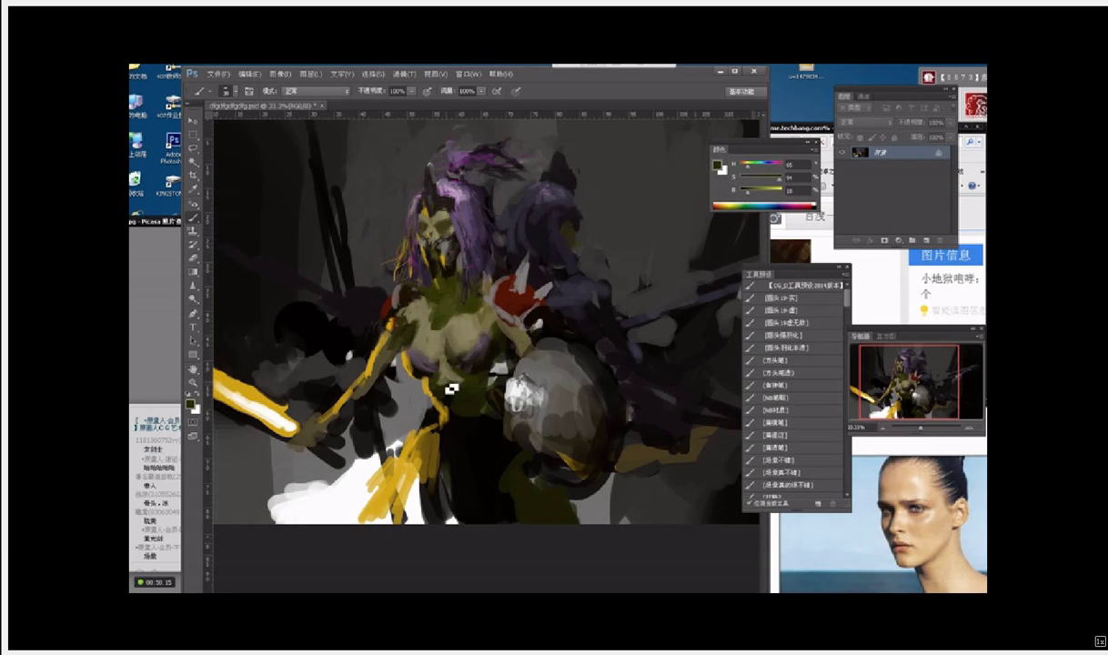
left_click(426, 368, "alt")
mouse_move(473, 424)
left_mouse_down()
mouse_move(460, 421)
mouse_move(463, 440)
mouse_move(475, 430)
mouse_move(459, 439)
left_mouse_up()
left_click(463, 440, "alt")
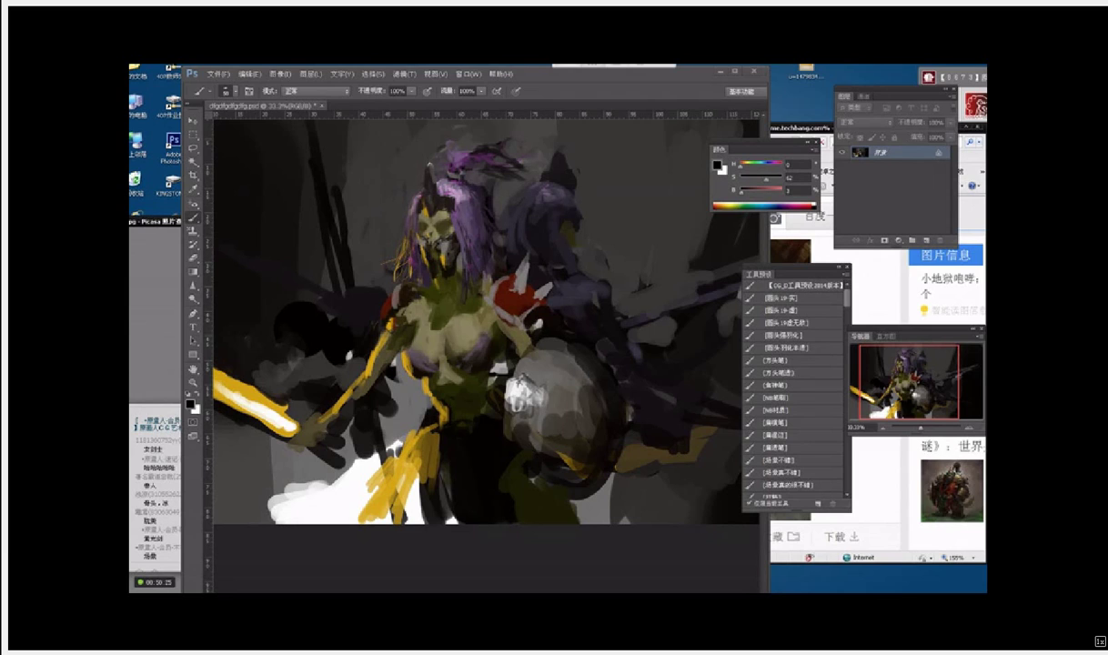
Step: Open the green orc reference image in the Windows picture viewer beside the canvas, and return to the painting
right_click(985, 445)
mouse_move(914, 293)
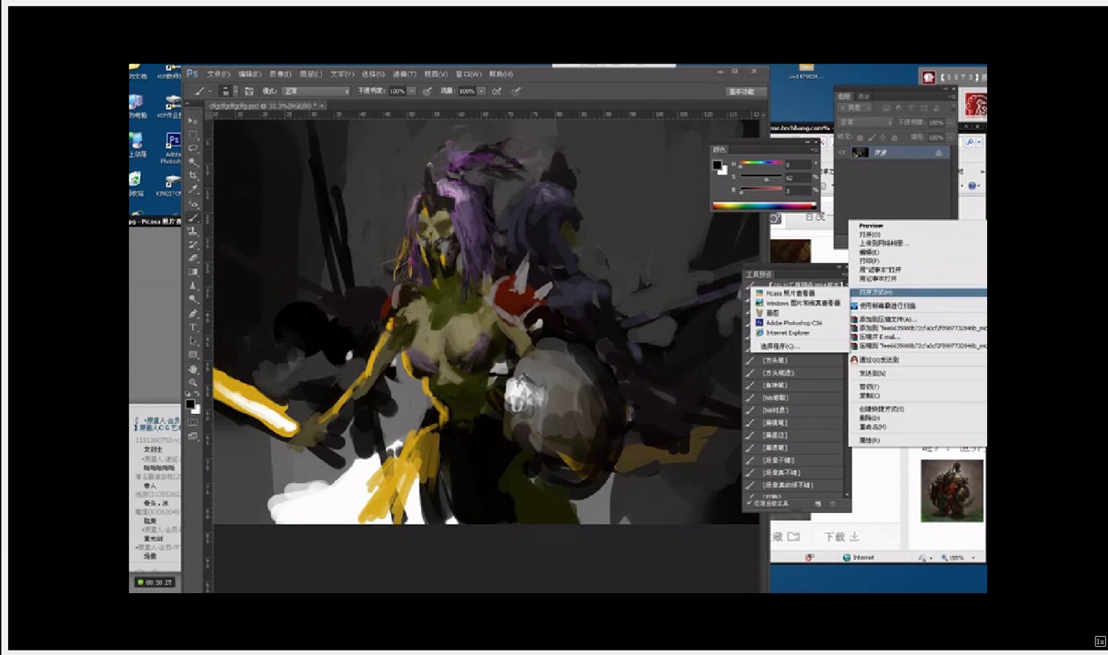
left_click(789, 303)
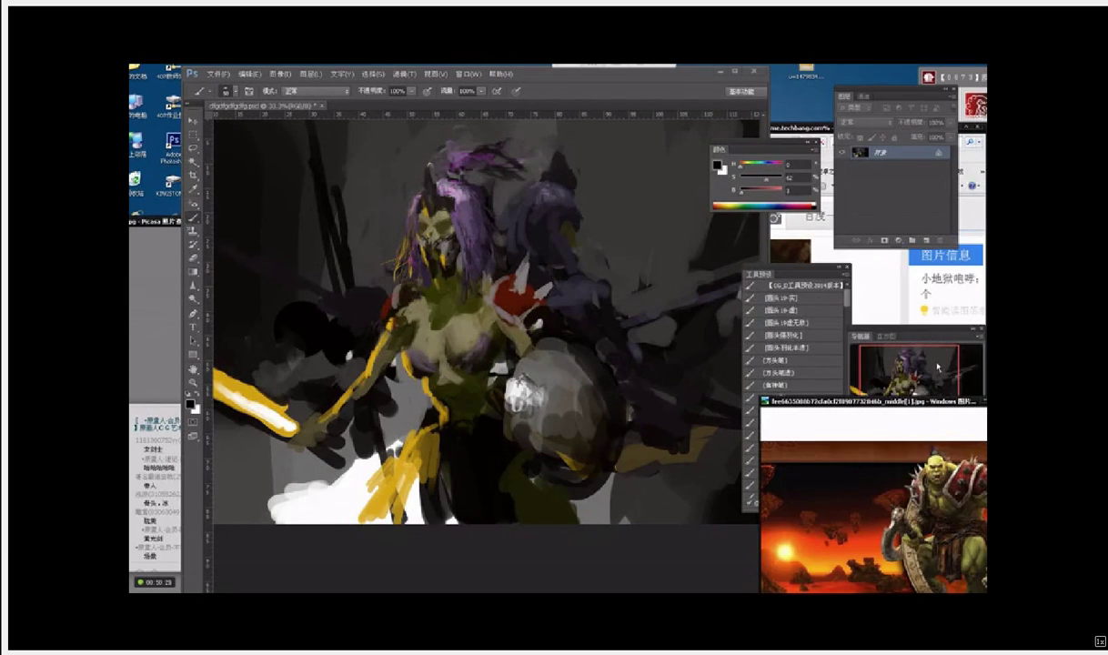
left_click(679, 560)
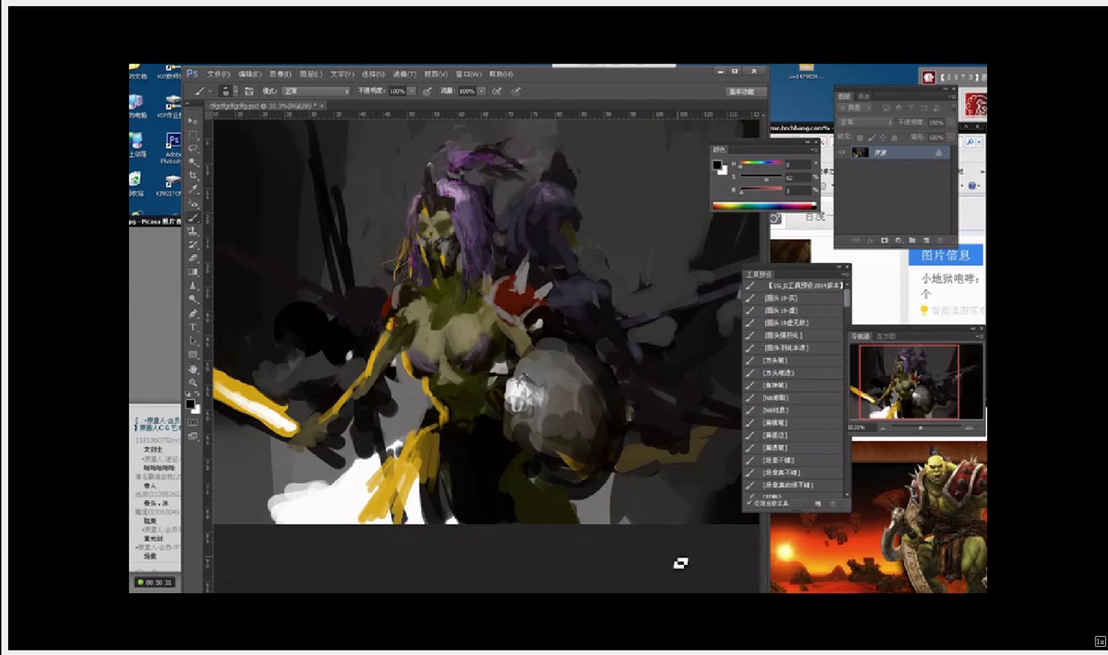
Step: Rework the eyes and upper face with small strokes of sampled tan, dark olive and dark brown skin tones
key("i")
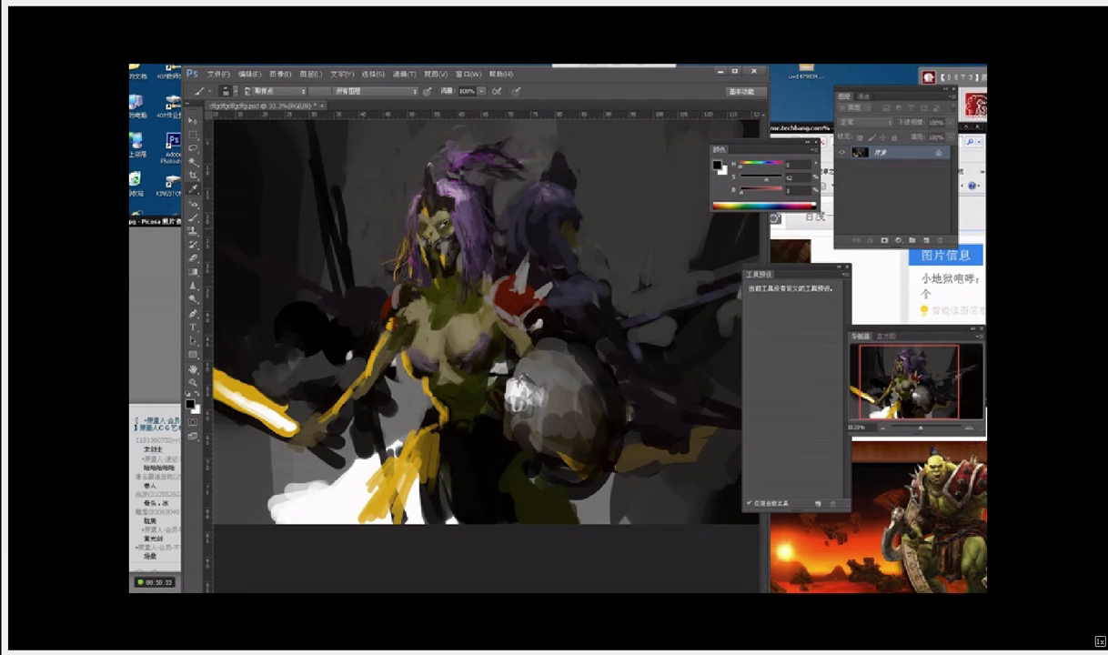
key("b")
left_click(426, 237, "alt")
left_click(411, 224, "alt")
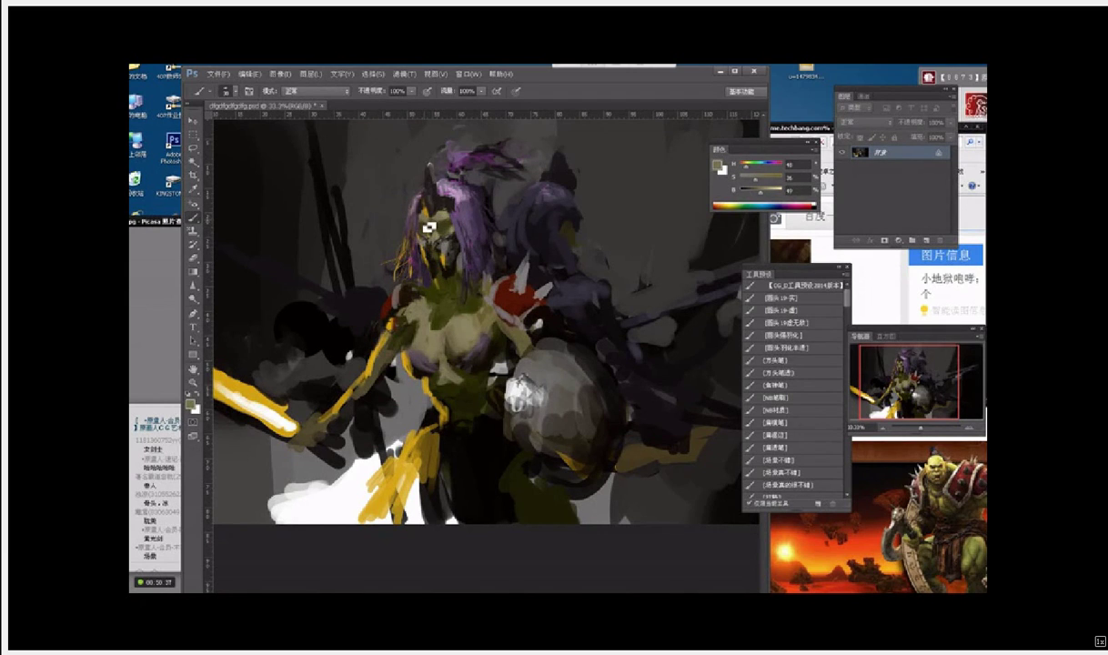
left_click(441, 235, "alt")
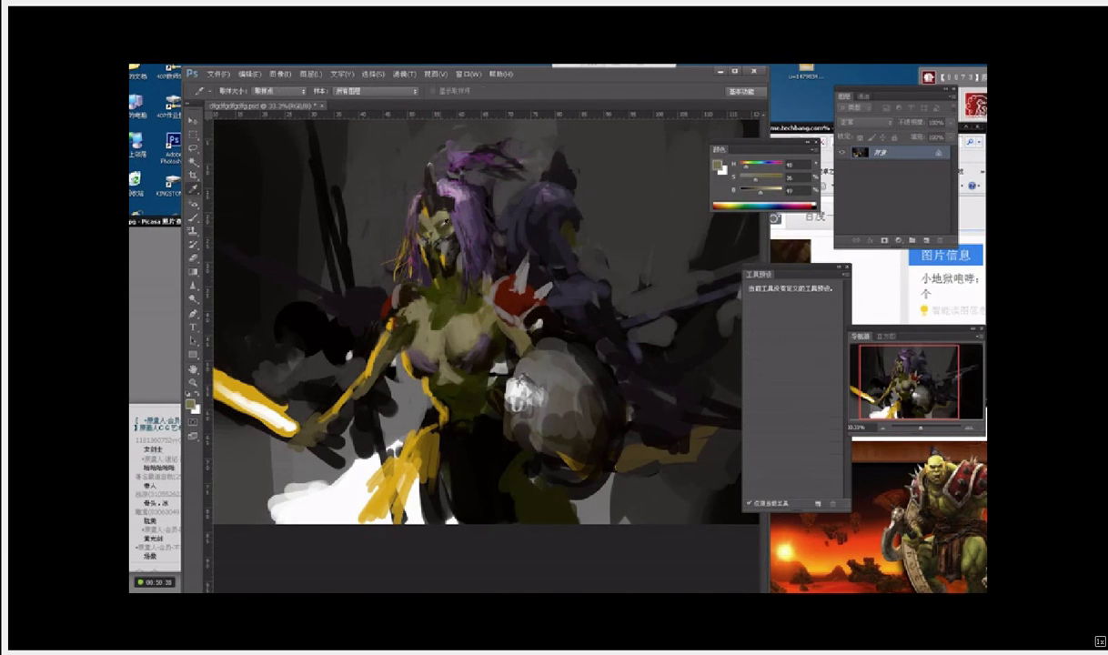
left_click(442, 233, "alt")
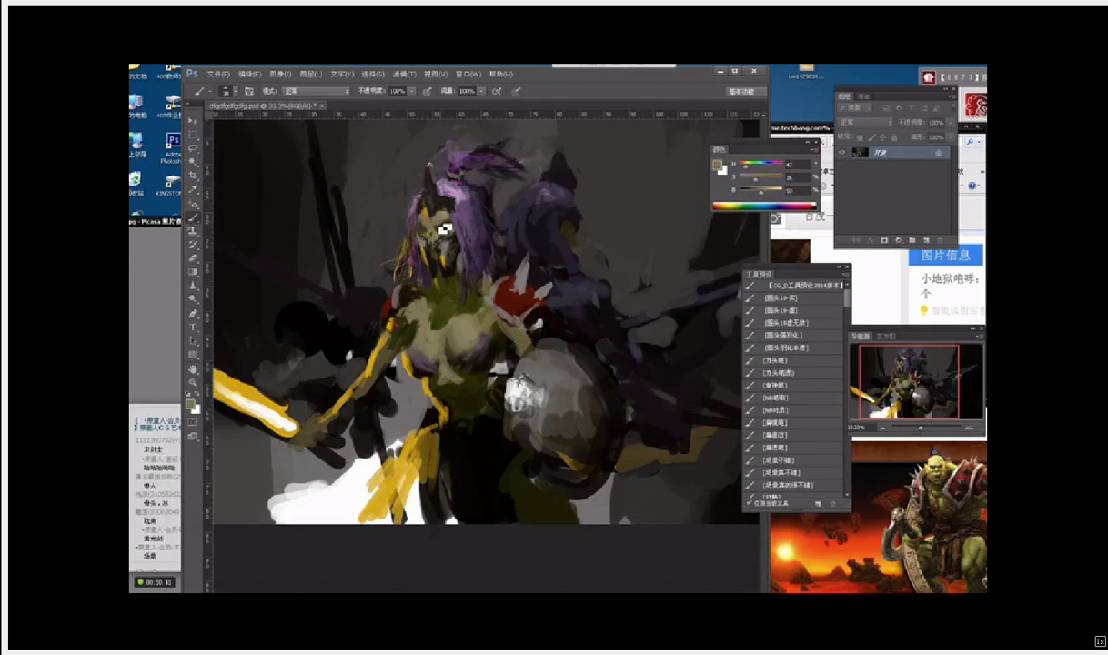
left_click(441, 231, "alt")
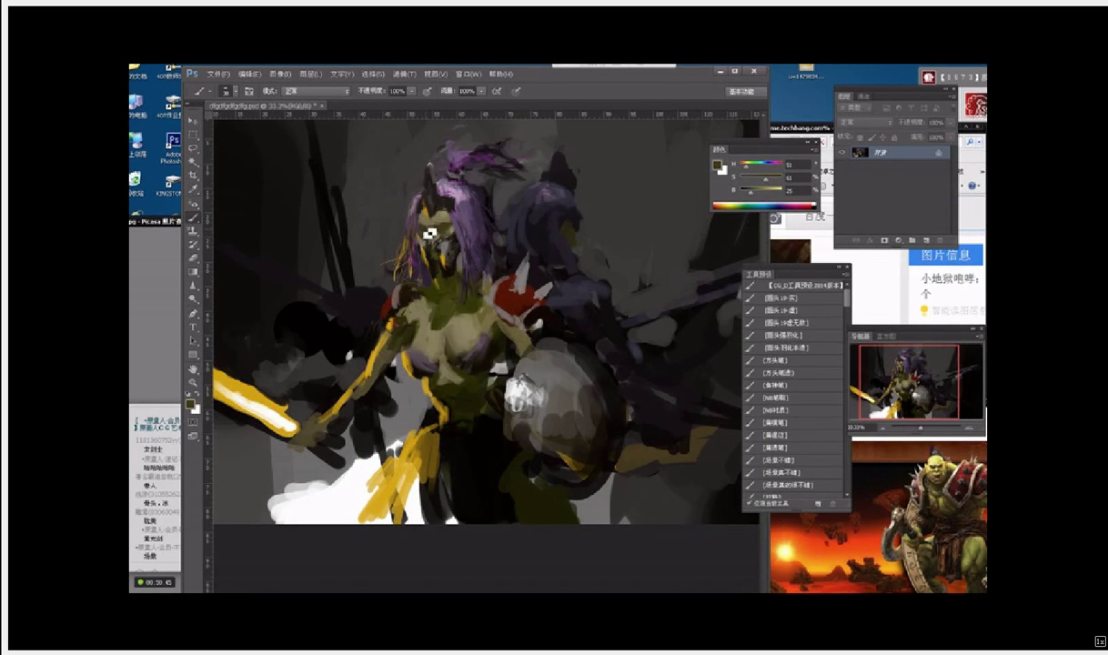
left_click(433, 225, "alt")
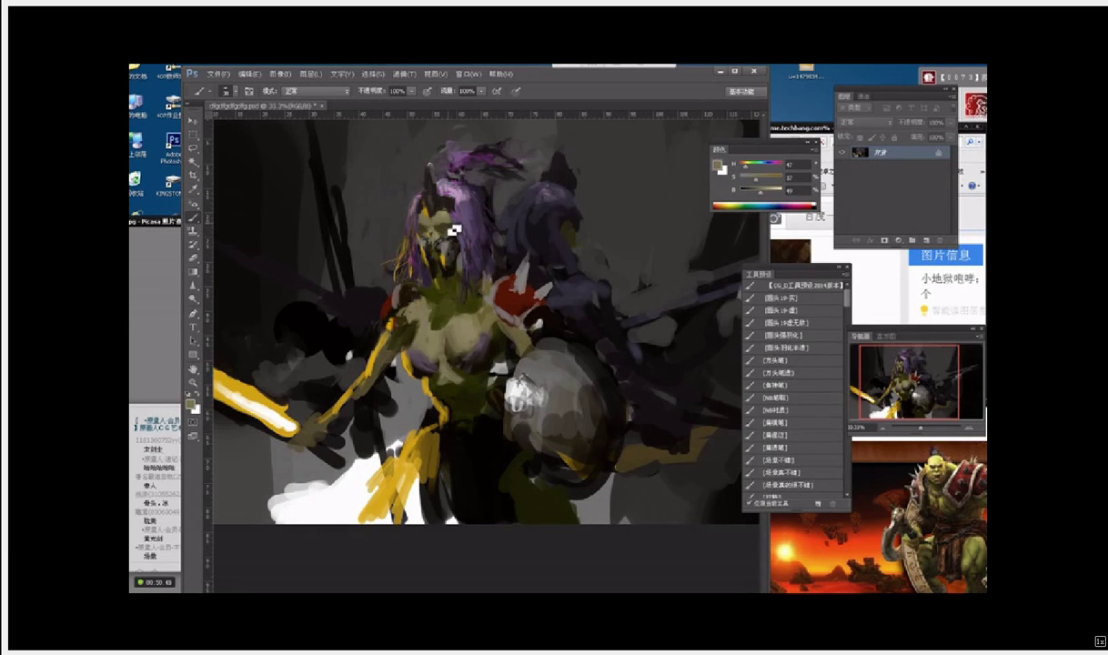
left_click(452, 231, "alt")
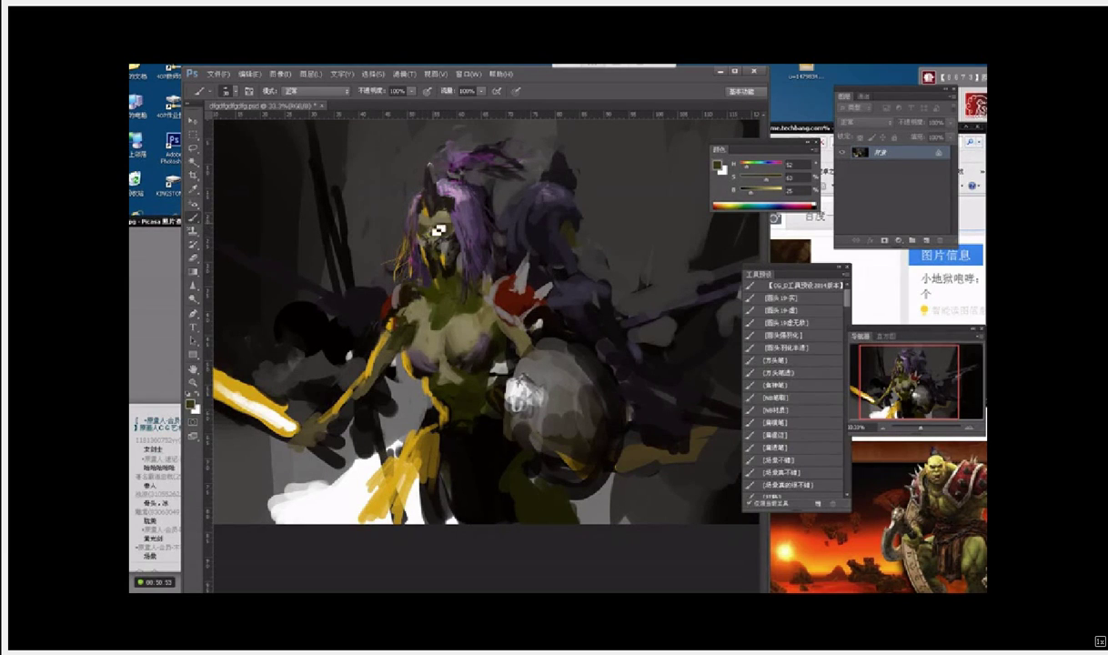
left_click(434, 226, "alt")
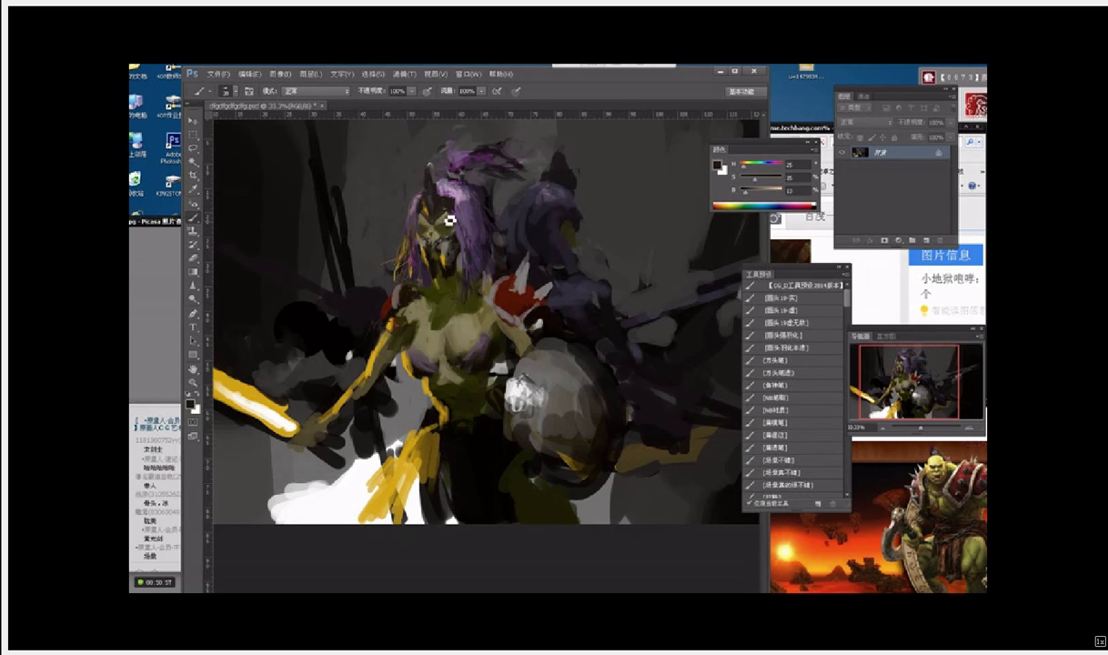
left_click_drag(428, 224, 435, 230)
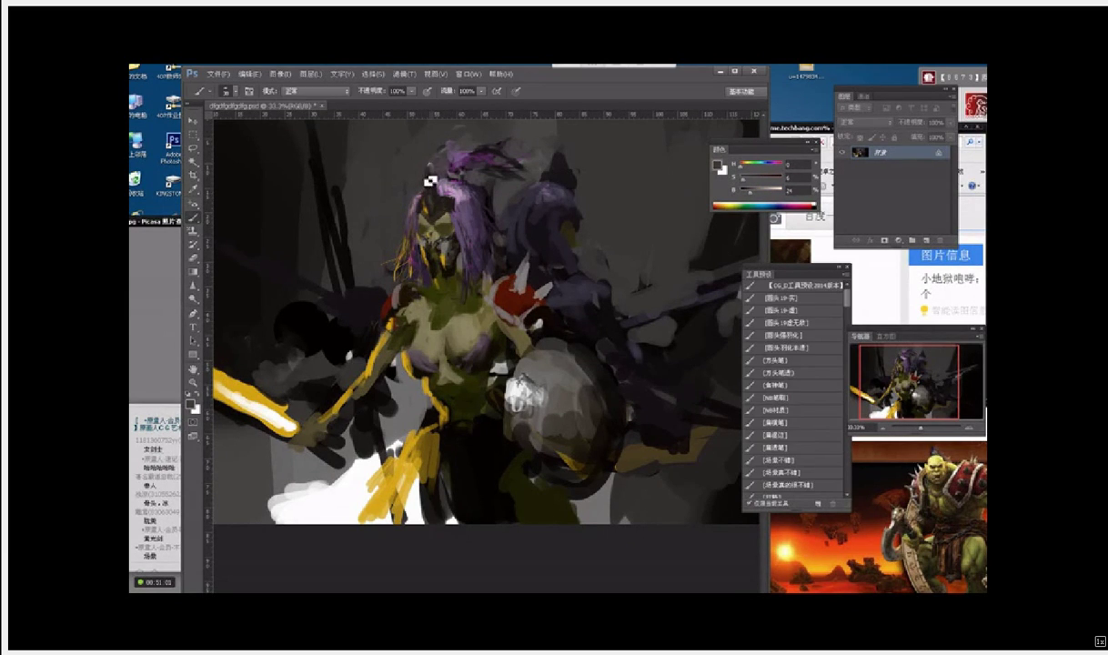
Step: Refine the hair above the forehead with sampled dark grey and pale lilac tones, and save the painting
left_click(420, 151, "alt")
mouse_move(438, 171)
left_mouse_down()
mouse_move(425, 191)
mouse_move(432, 184)
left_mouse_up()
left_click(436, 178, "alt")
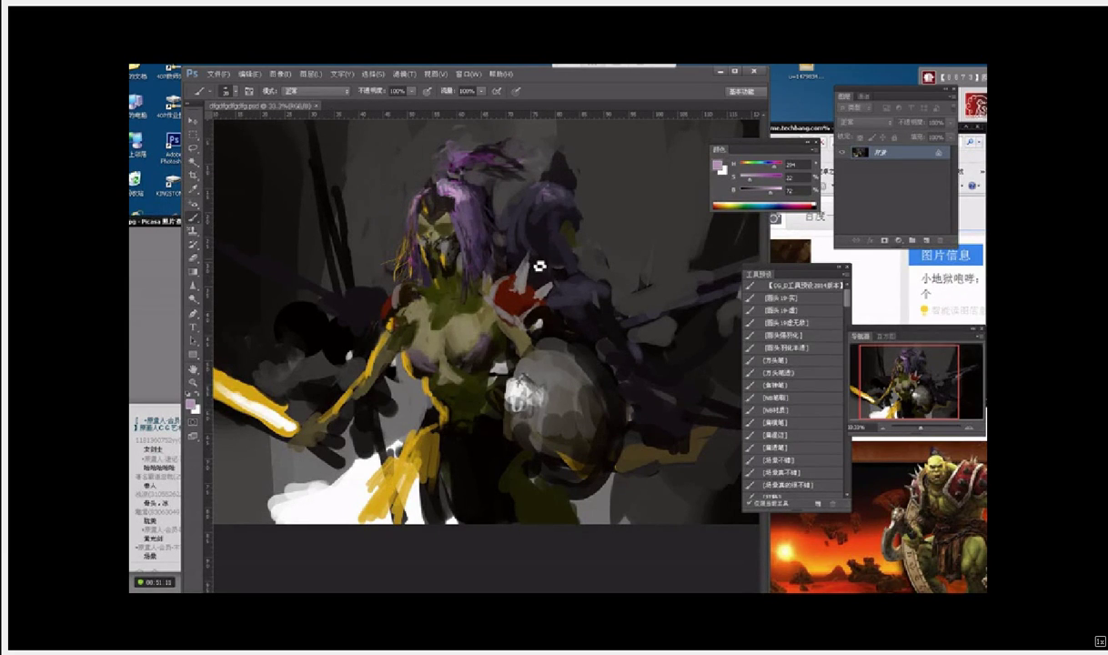
left_click(217, 74)
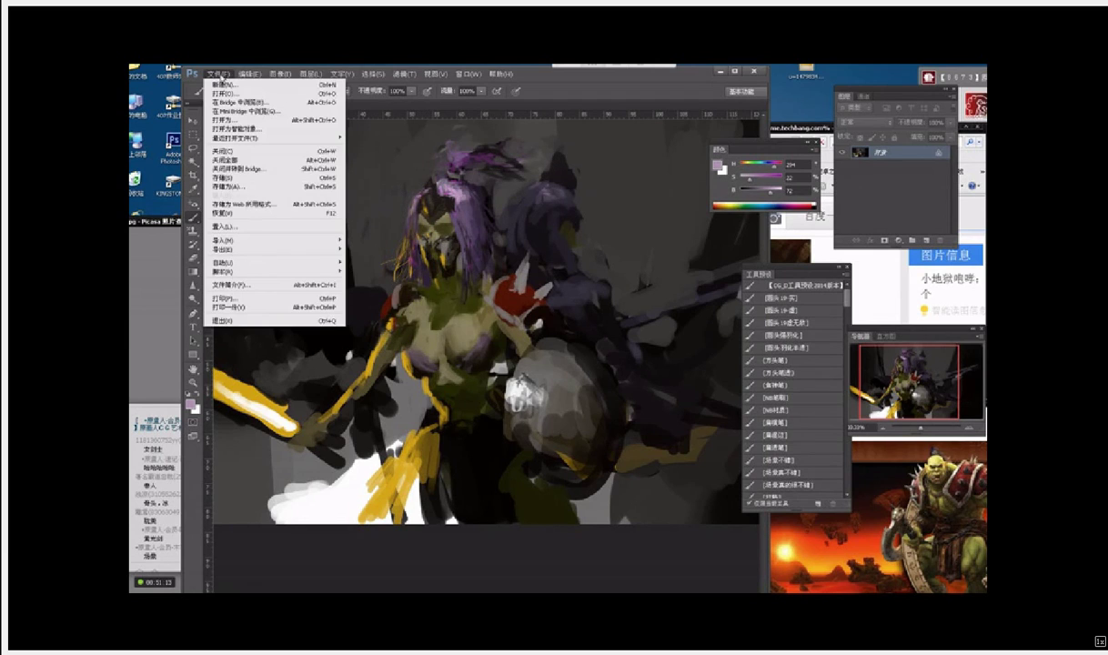
left_click(229, 178)
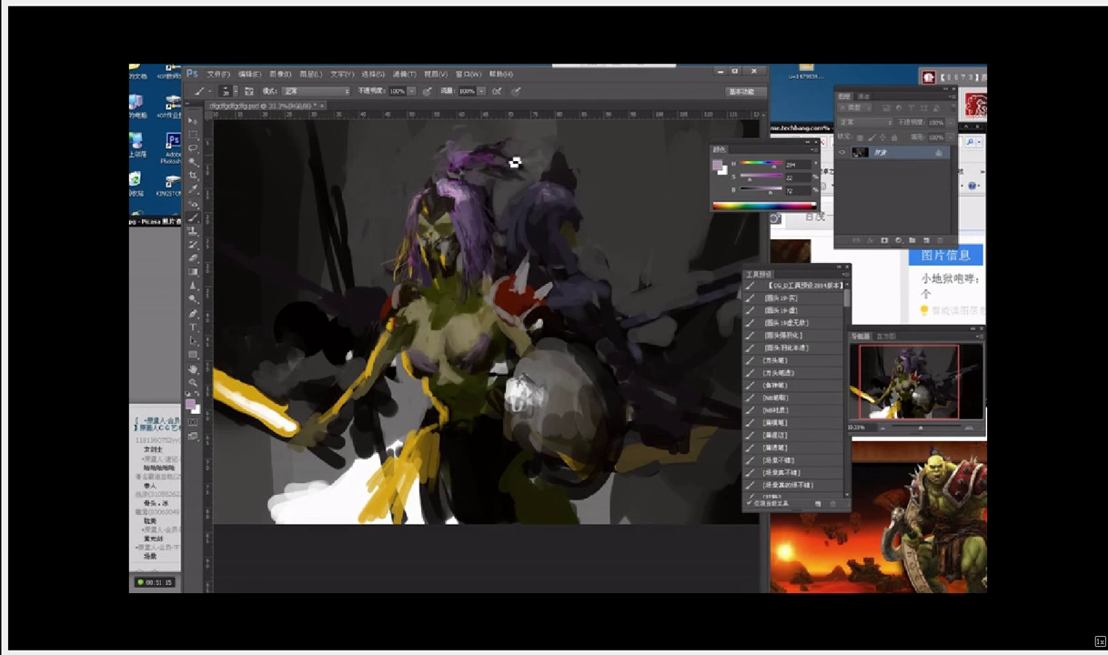
Step: Darken the area between the legs with near-black strokes and add dark marks on the olive thigh below the shield
key("alt")
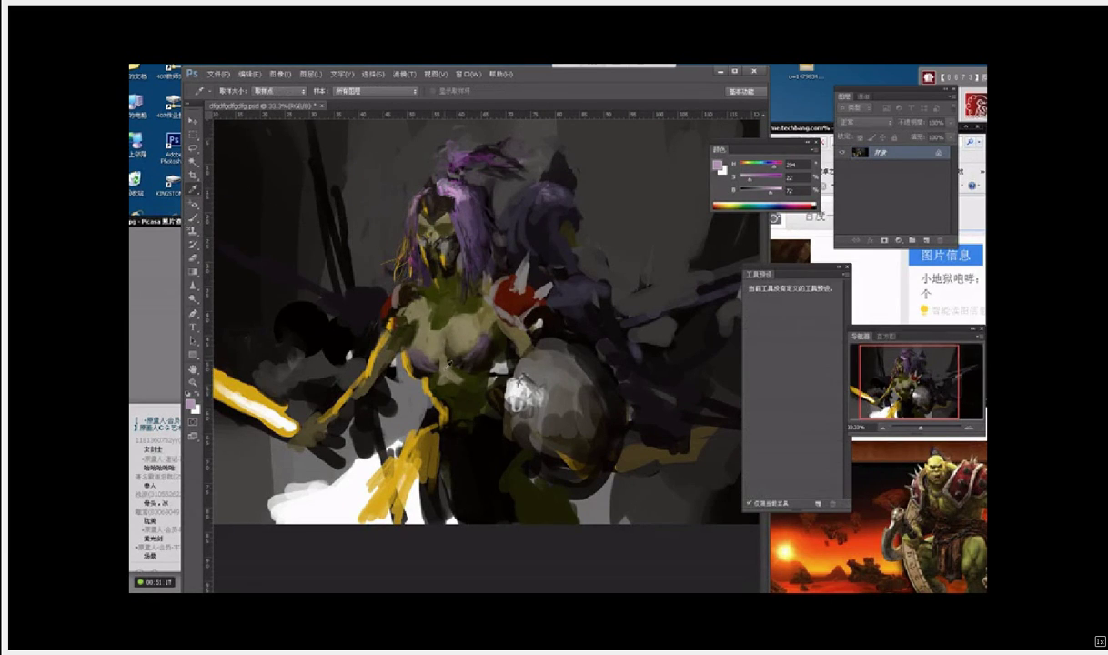
left_click(430, 424, "alt")
mouse_move(446, 462)
left_mouse_down()
mouse_move(453, 520)
mouse_move(461, 495)
mouse_move(448, 522)
left_mouse_up()
key("alt")
left_click(501, 462, "alt")
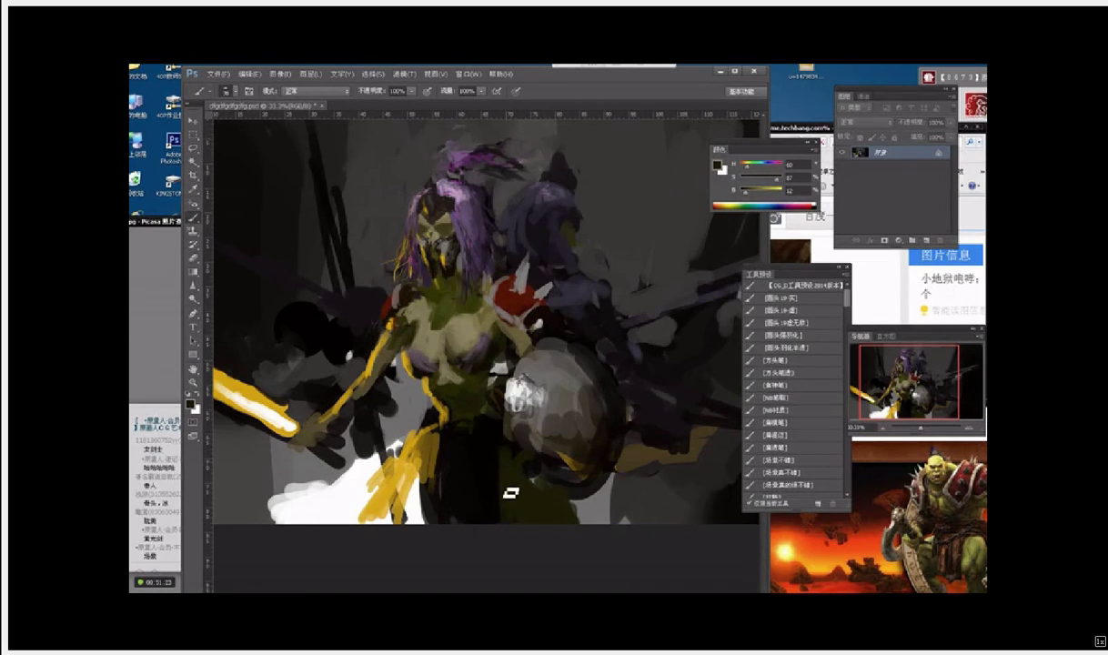
left_click(502, 478, "alt")
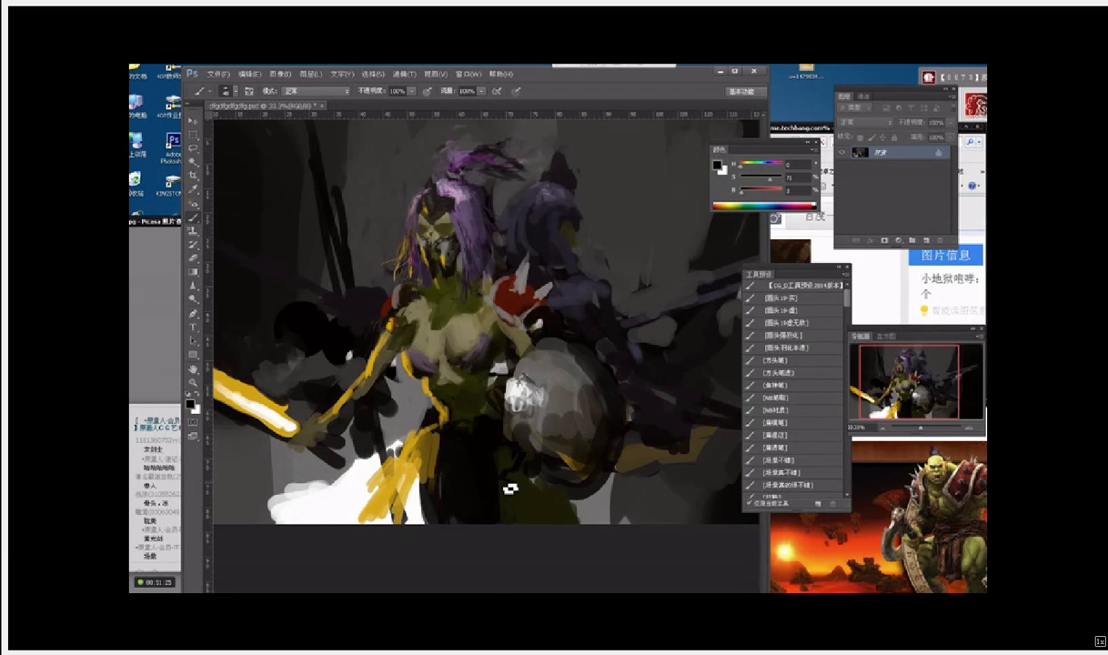
left_click(518, 467, "alt")
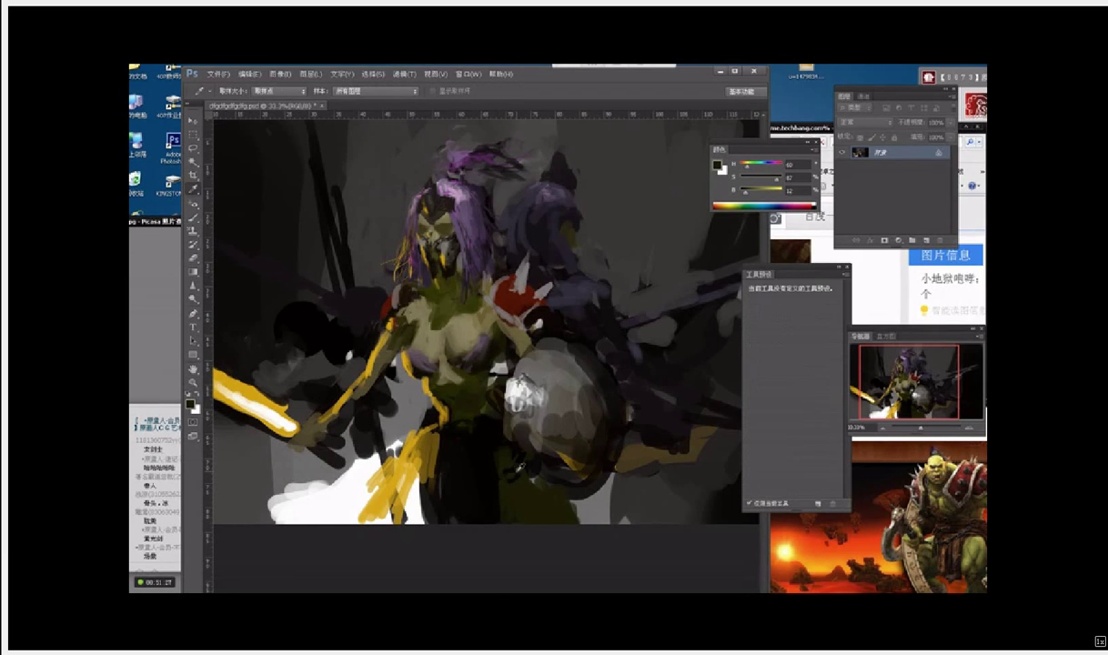
left_click(488, 447, "alt")
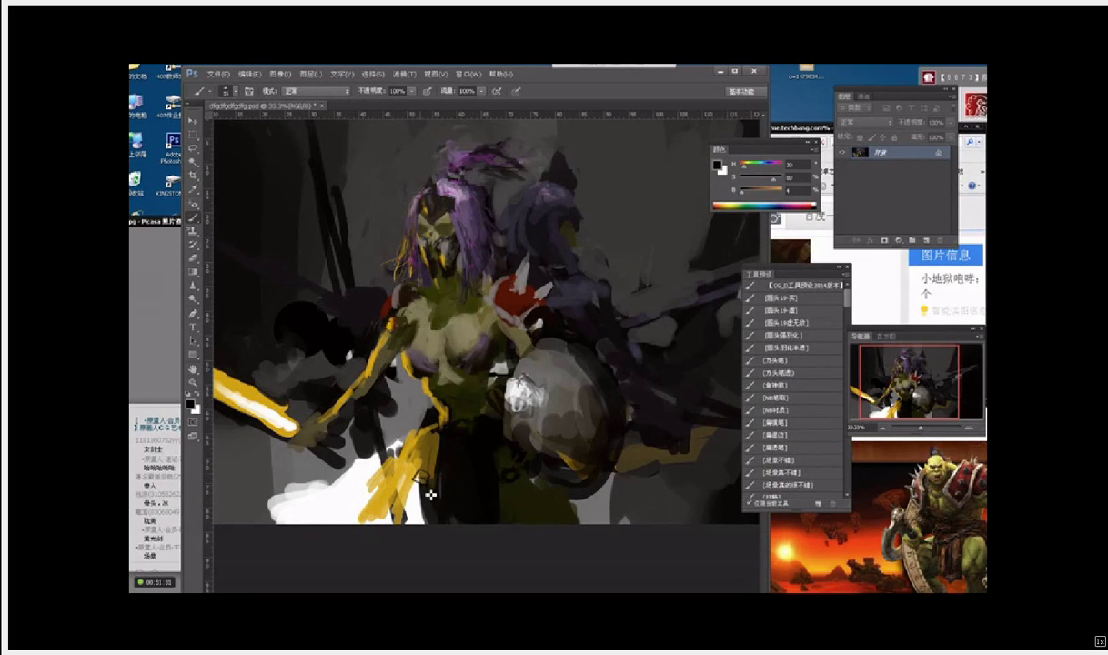
Step: Break up the upper part of the yellow hip cloth with small near-black shadow strokes
mouse_move(422, 469)
left_mouse_down()
mouse_move(418, 478)
mouse_move(401, 411)
mouse_move(430, 426)
mouse_move(402, 445)
mouse_move(414, 466)
mouse_move(401, 427)
mouse_move(405, 420)
mouse_move(404, 450)
mouse_move(424, 477)
left_mouse_up()
left_click(416, 455, "alt")
left_click(419, 462, "alt")
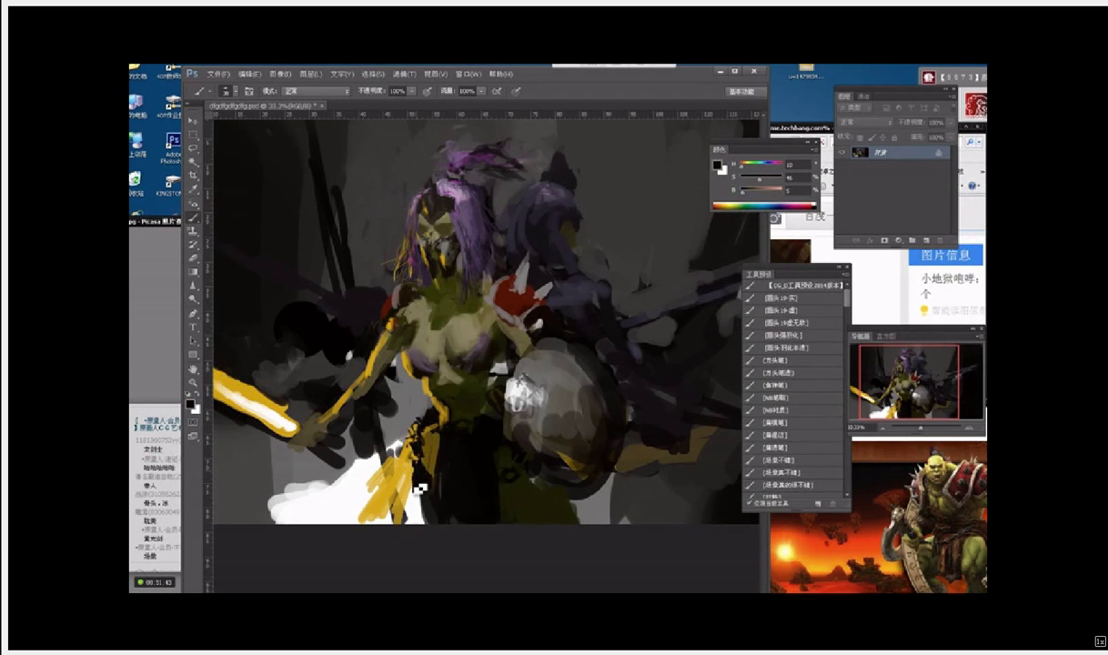
left_click(428, 480, "alt")
left_click(435, 485, "alt")
Step: Paint the lower part of the yellow cloth over with an olive green sampled from the upper body
left_click(473, 308, "alt")
mouse_move(419, 490)
left_mouse_down()
mouse_move(413, 520)
mouse_move(399, 512)
mouse_move(418, 499)
mouse_move(400, 491)
mouse_move(377, 510)
mouse_move(394, 528)
mouse_move(382, 499)
mouse_move(389, 520)
mouse_move(376, 534)
mouse_move(354, 495)
mouse_move(368, 469)
mouse_move(358, 524)
mouse_move(398, 489)
mouse_move(378, 522)
mouse_move(414, 481)
mouse_move(386, 527)
mouse_move(371, 524)
mouse_move(393, 469)
left_mouse_up()
left_click(403, 479, "alt")
left_click(417, 516, "alt")
Step: Shape the folds of the hip cloth and extend it across the front with sampled dark gold and near-black tones
left_click(435, 449, "alt")
left_click(436, 449, "alt")
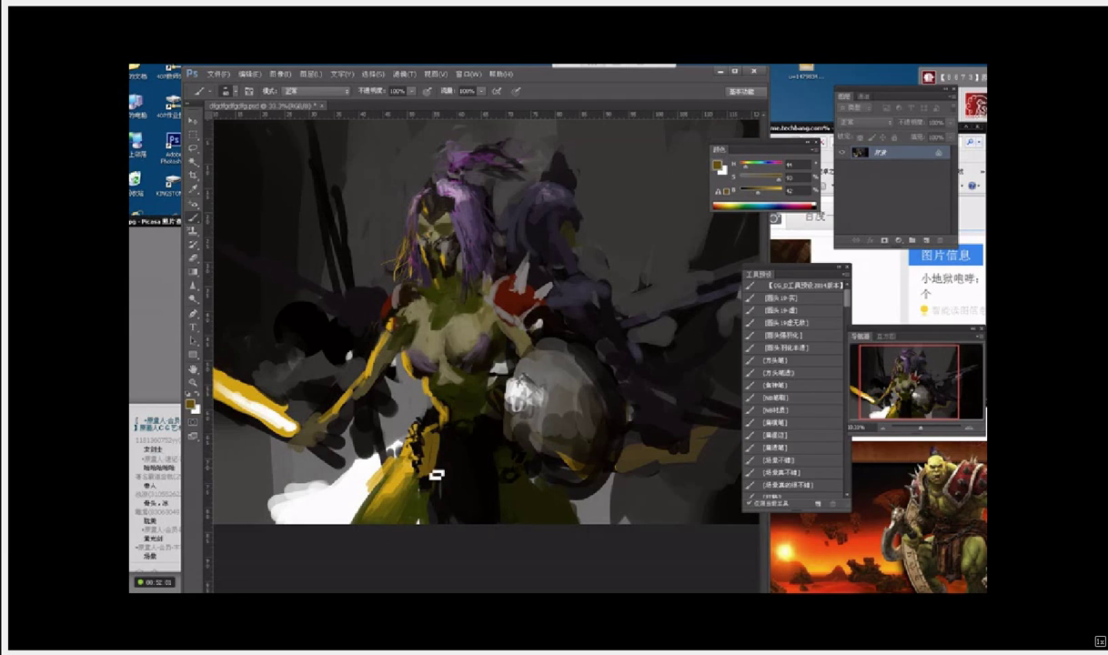
left_click_drag(426, 424, 422, 465)
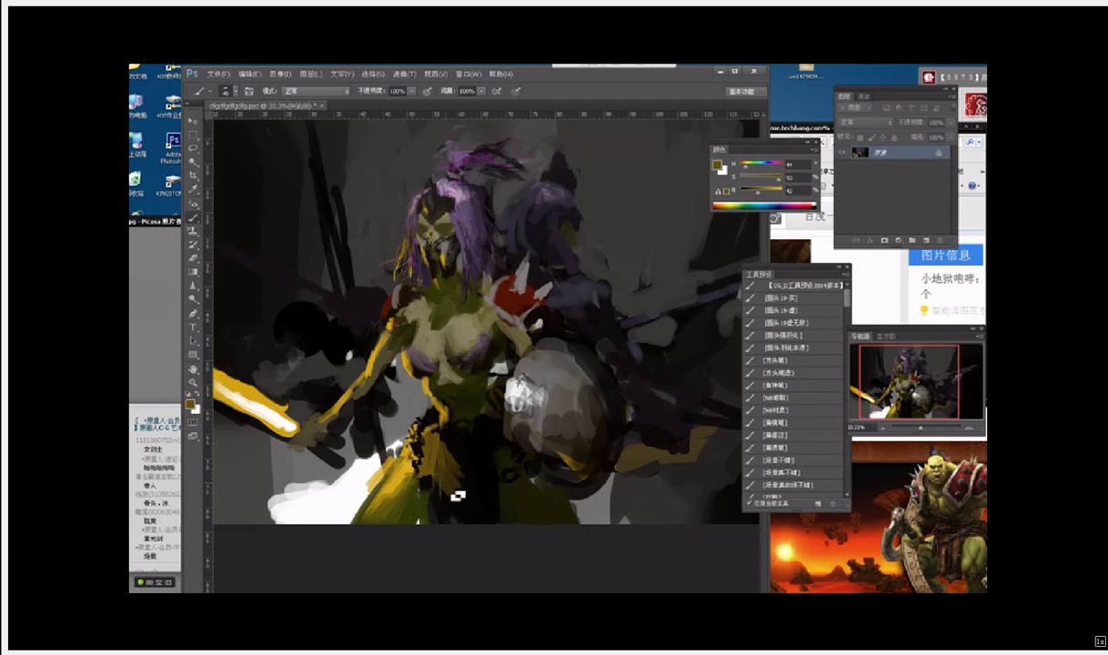
left_click(428, 481, "alt")
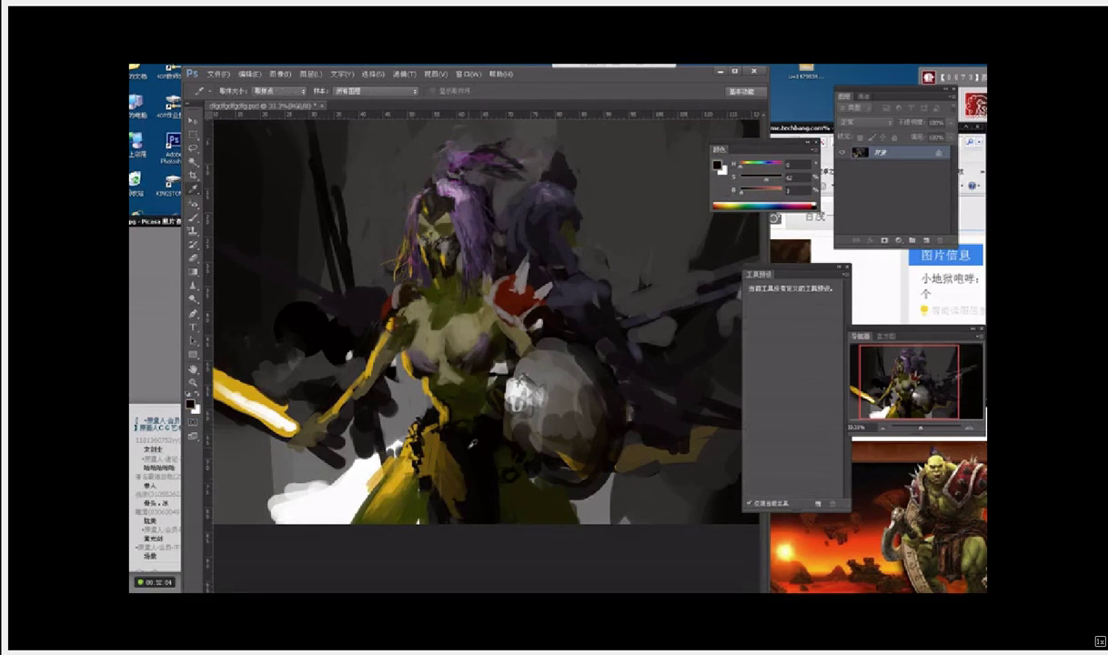
left_click(440, 473, "alt")
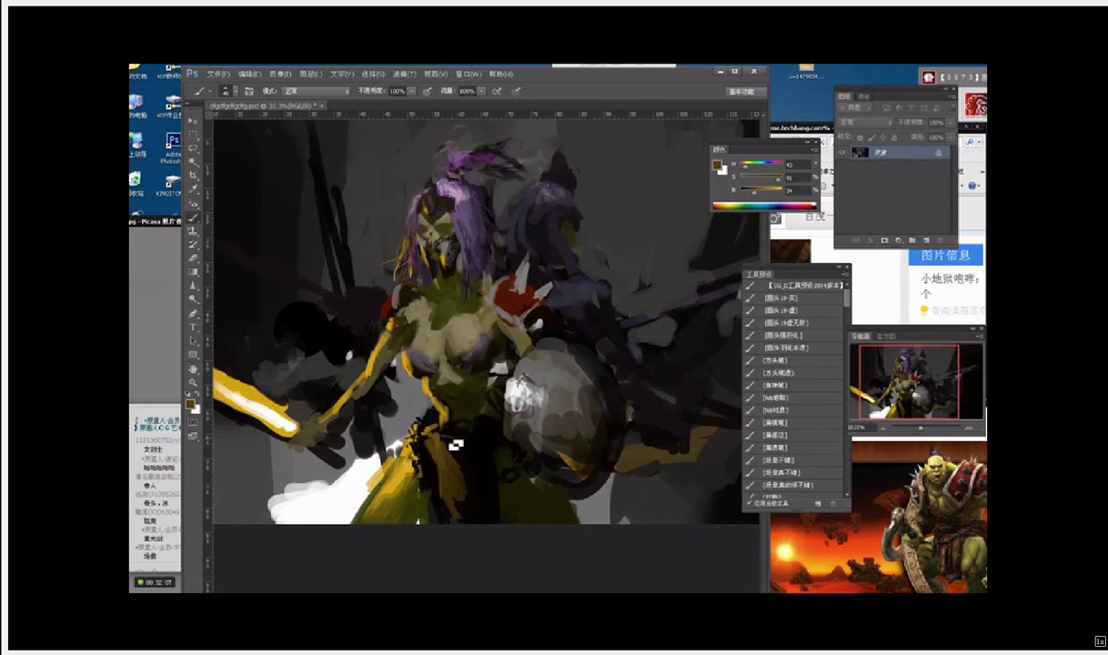
left_click(446, 455, "alt")
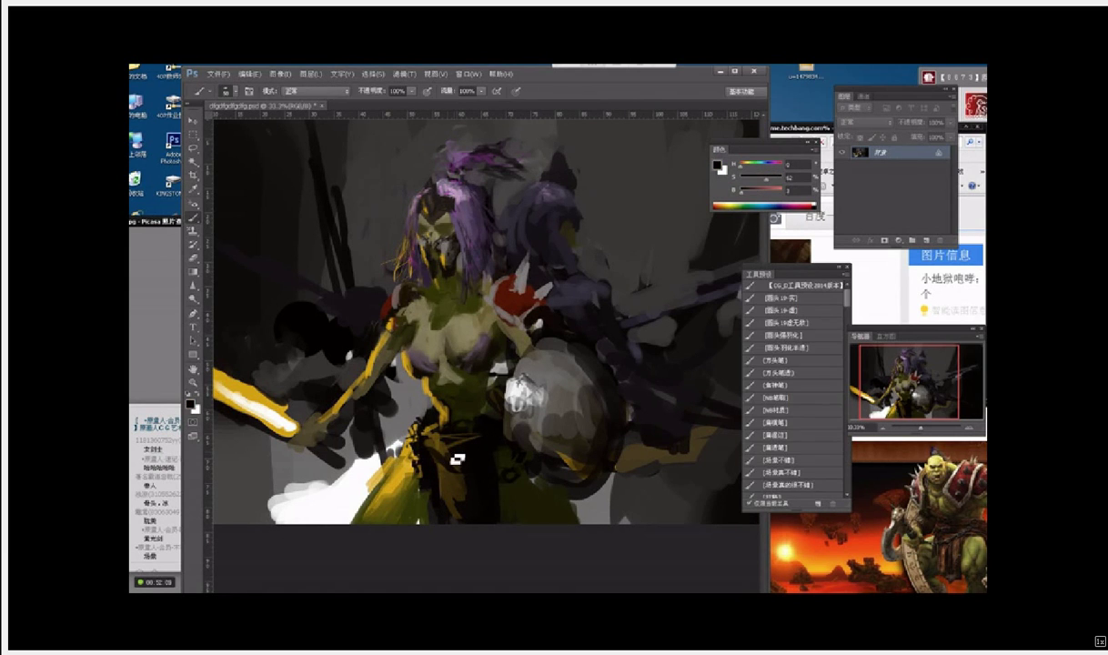
left_click(438, 436, "alt")
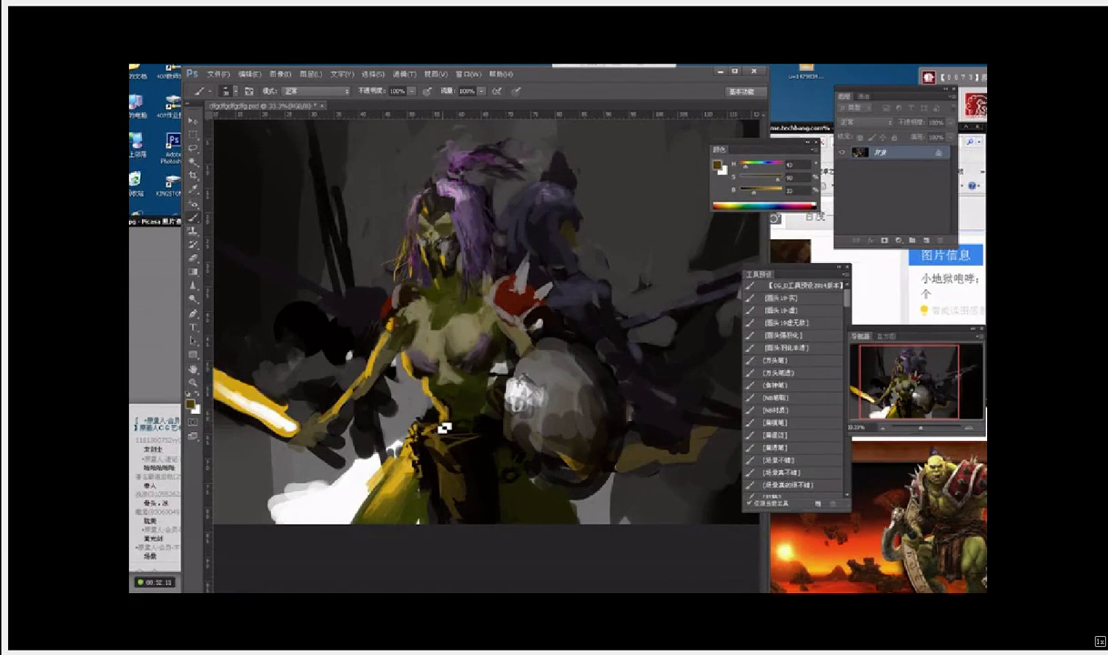
Step: Paint a metallic belt ornament at the waist with sampled light grey, near-black and gold tones
left_click(444, 427, "alt")
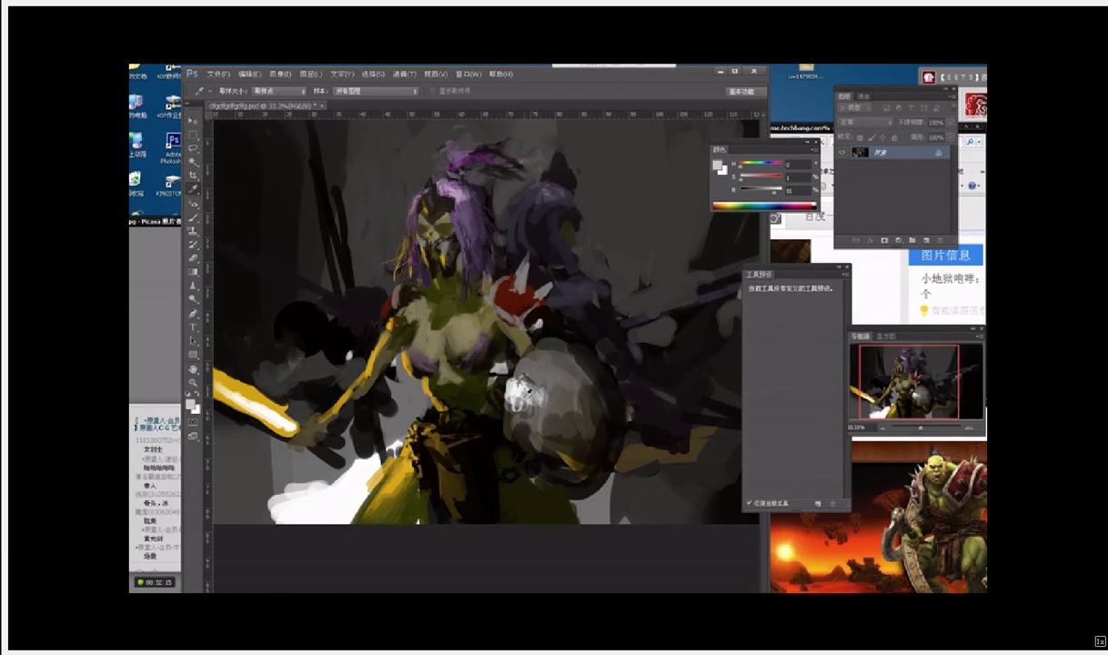
left_click(449, 426, "alt")
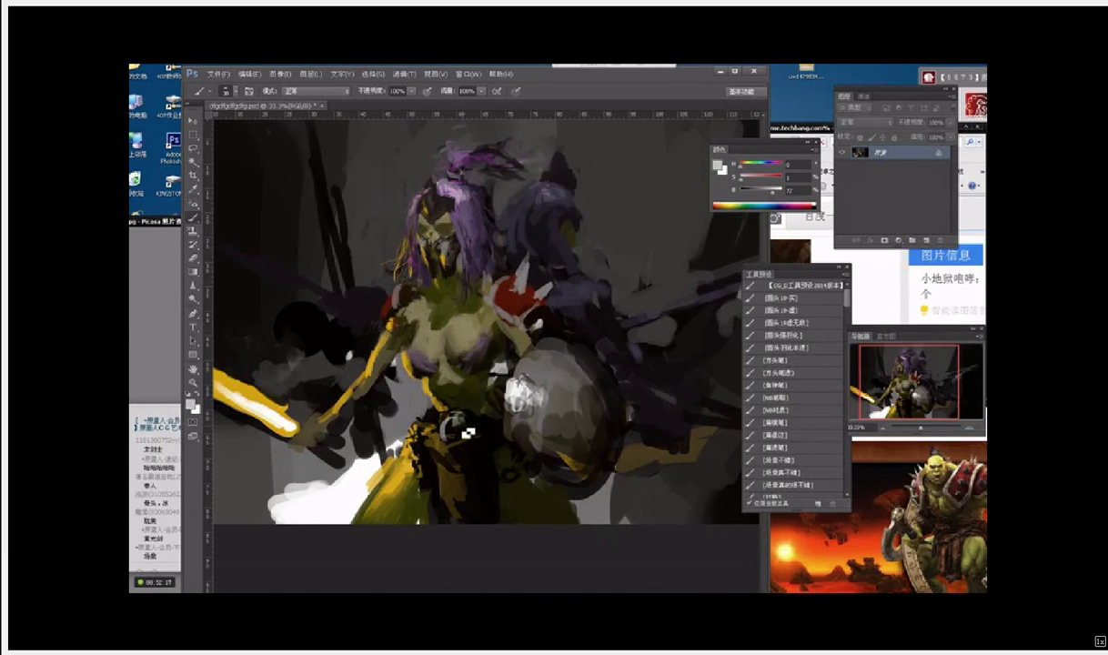
left_click(454, 429, "alt")
key("alt")
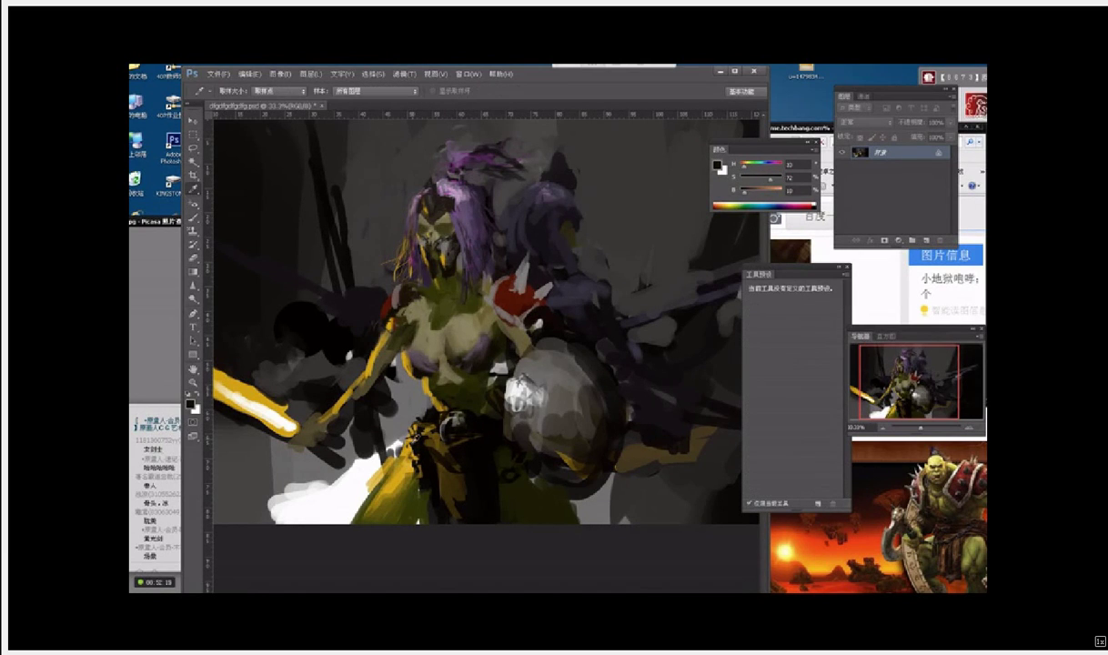
left_click(452, 427, "alt")
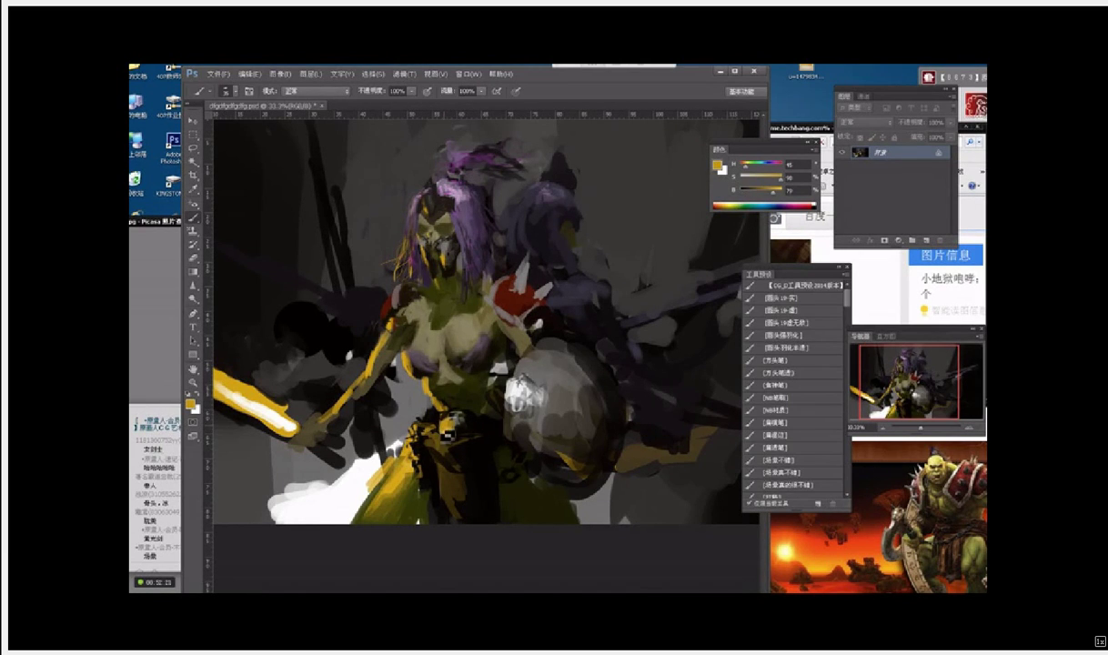
key("alt")
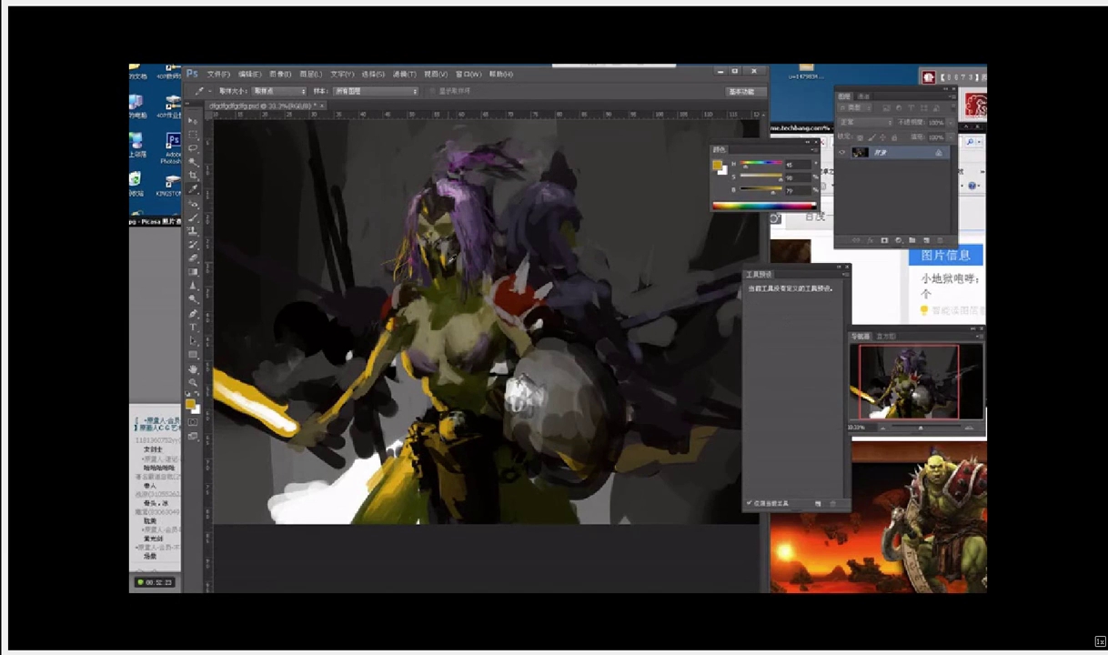
Step: Rework the warrior's mouth and jaw with small strokes in sampled grey and near-black tones
left_click(427, 233, "alt")
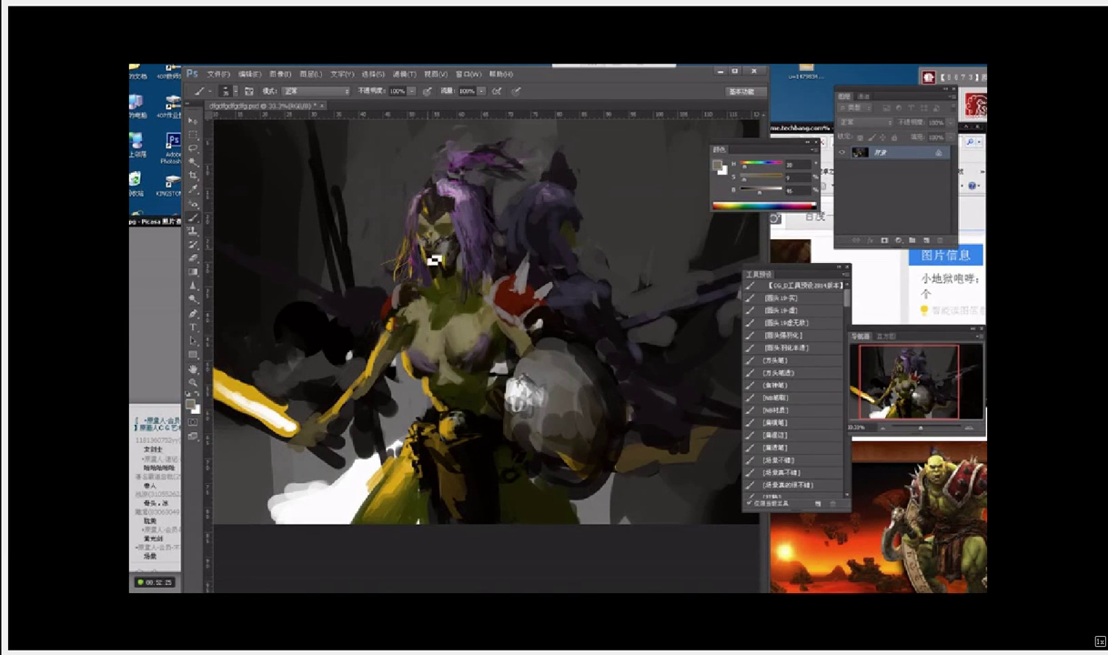
mouse_move(435, 260)
left_mouse_down()
mouse_move(428, 254)
mouse_move(434, 264)
left_mouse_up()
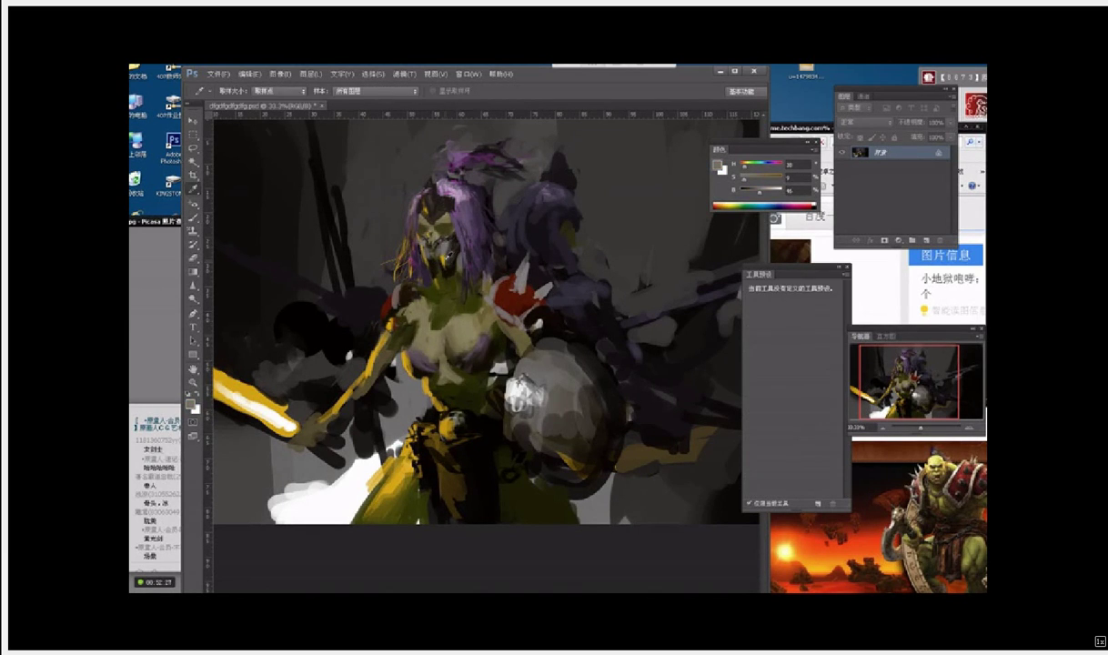
left_click(446, 273, "alt")
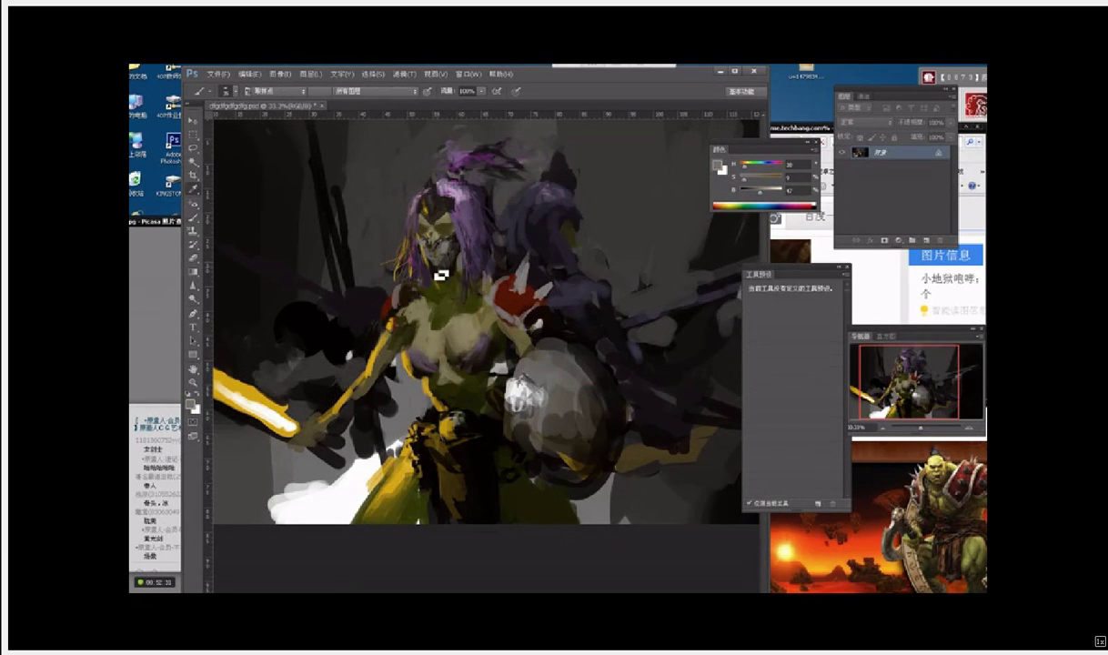
left_click(440, 278, "alt")
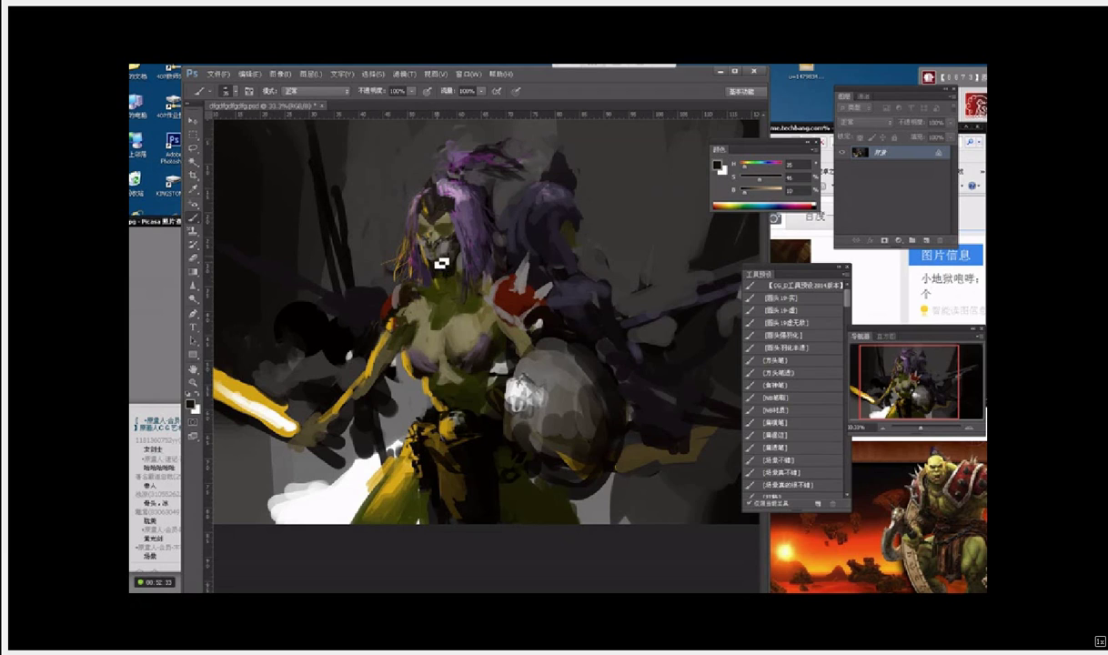
left_click(439, 275, "alt")
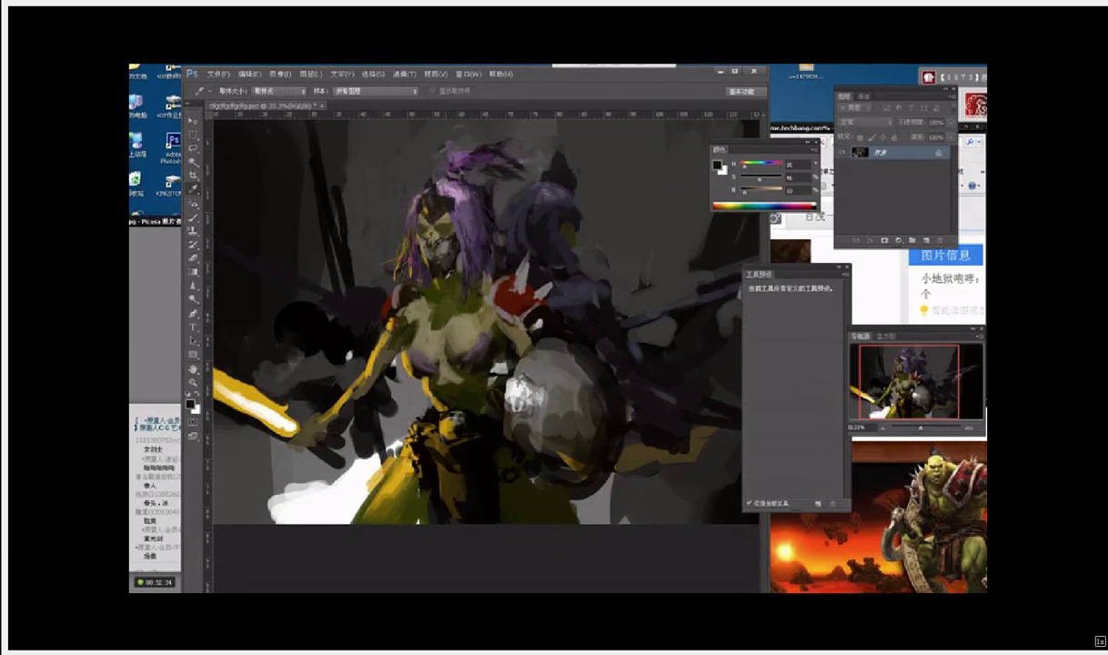
left_click(444, 275, "alt")
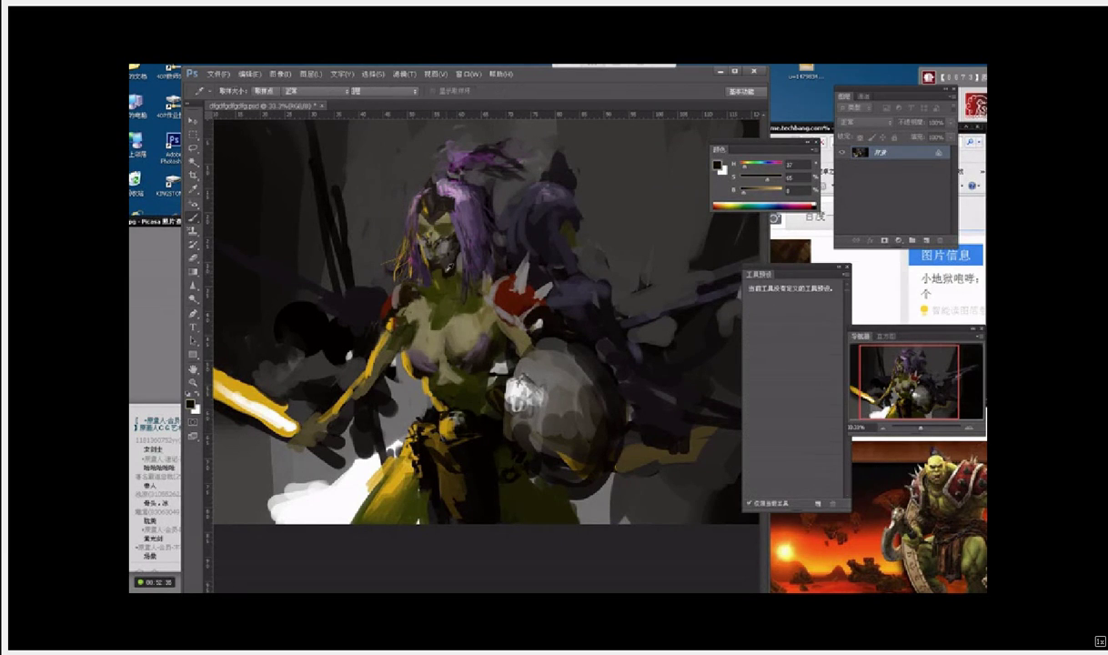
Step: Refine the chin and lower edge of the face mask with sampled dark olive, grey and near-black tones
left_click(460, 277, "alt")
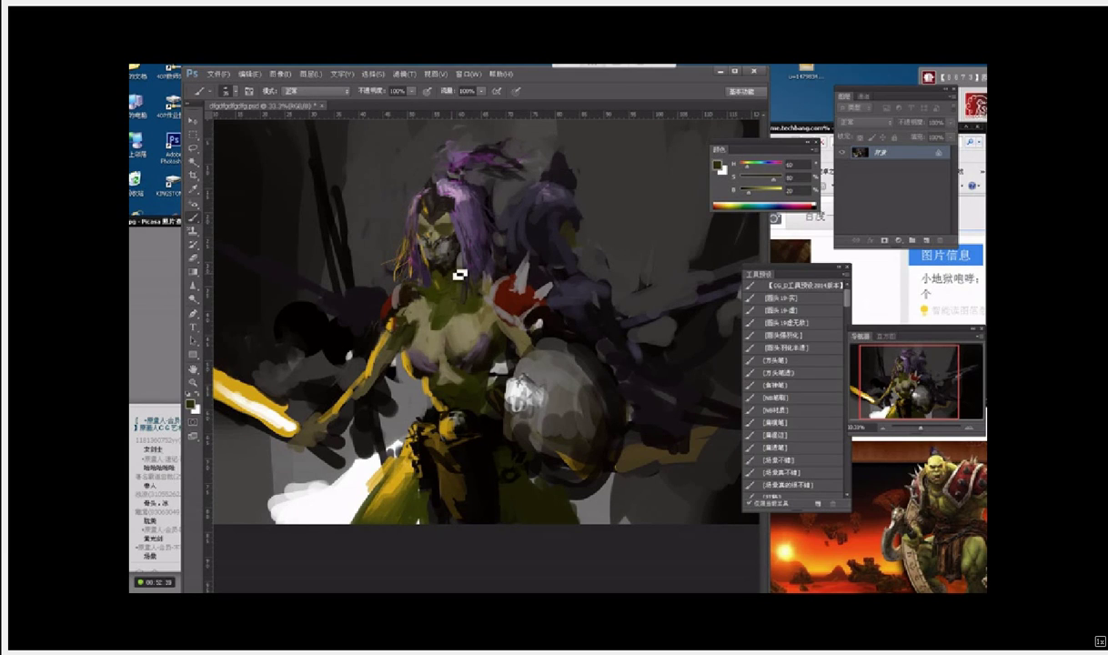
left_click(449, 263, "alt")
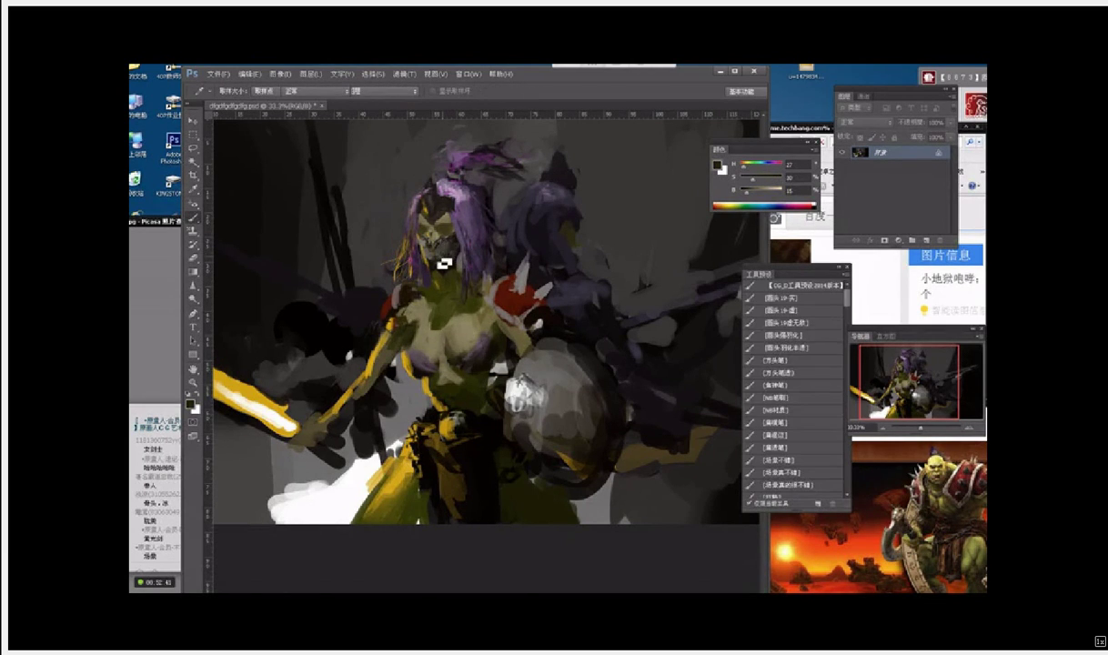
key("alt")
left_click(437, 252, "alt")
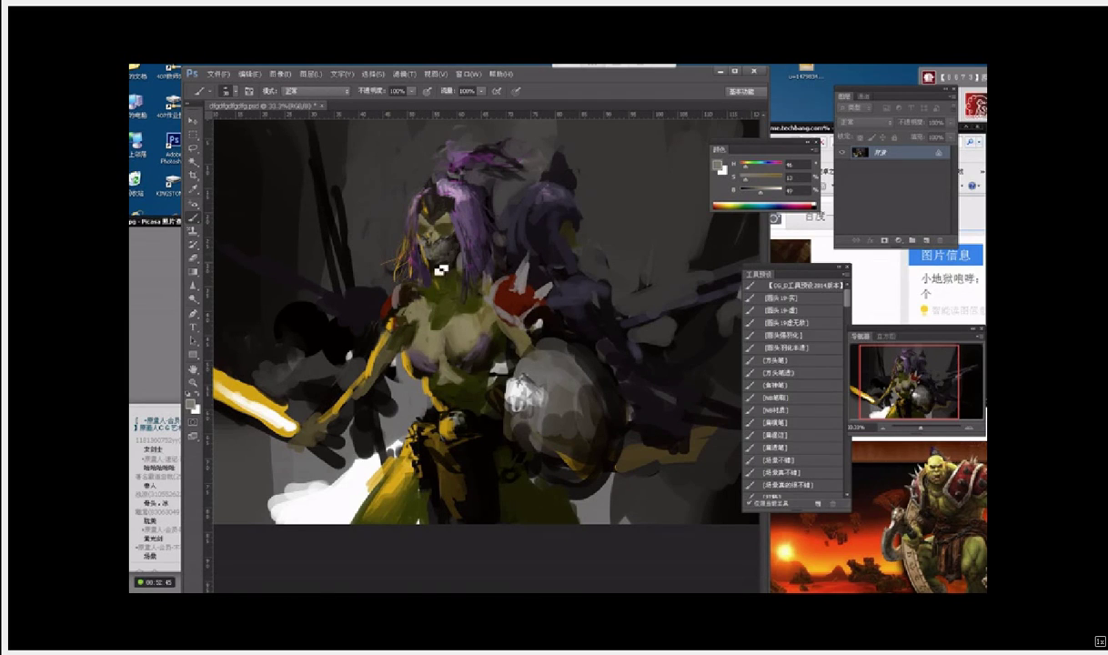
left_click(452, 253, "alt")
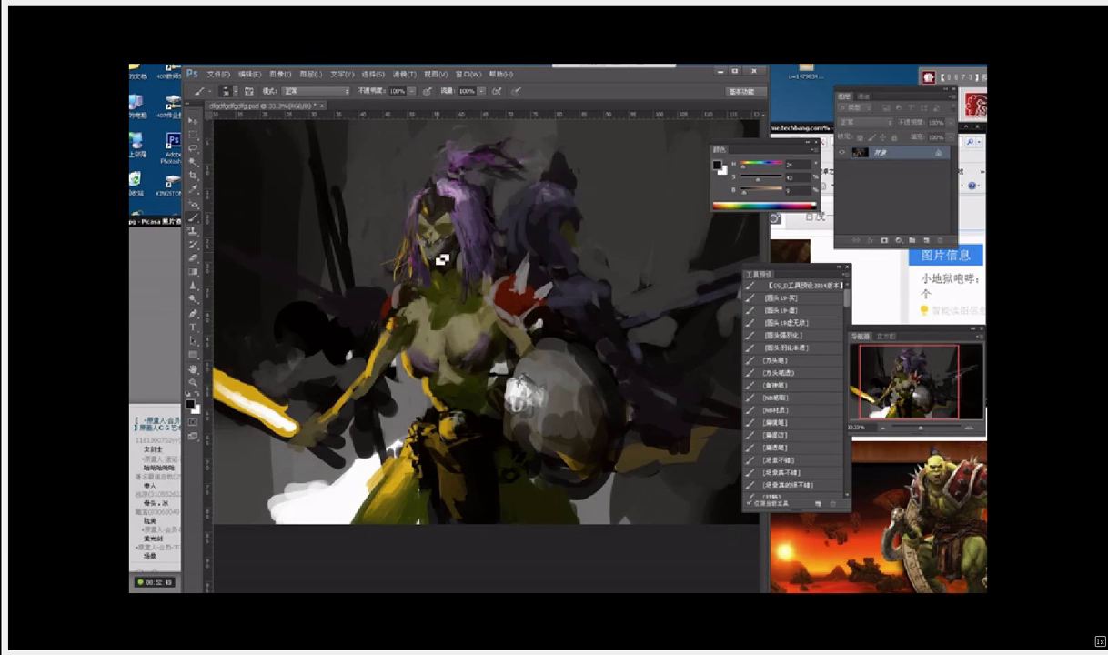
left_click(443, 259, "alt")
left_click(439, 257, "alt")
left_click(436, 260, "alt")
Step: Paint loose hair strands over both shoulders in sampled pale and dark purple, and deepen the shadow beside the jaw
left_click(494, 242, "alt")
left_click(498, 246, "alt")
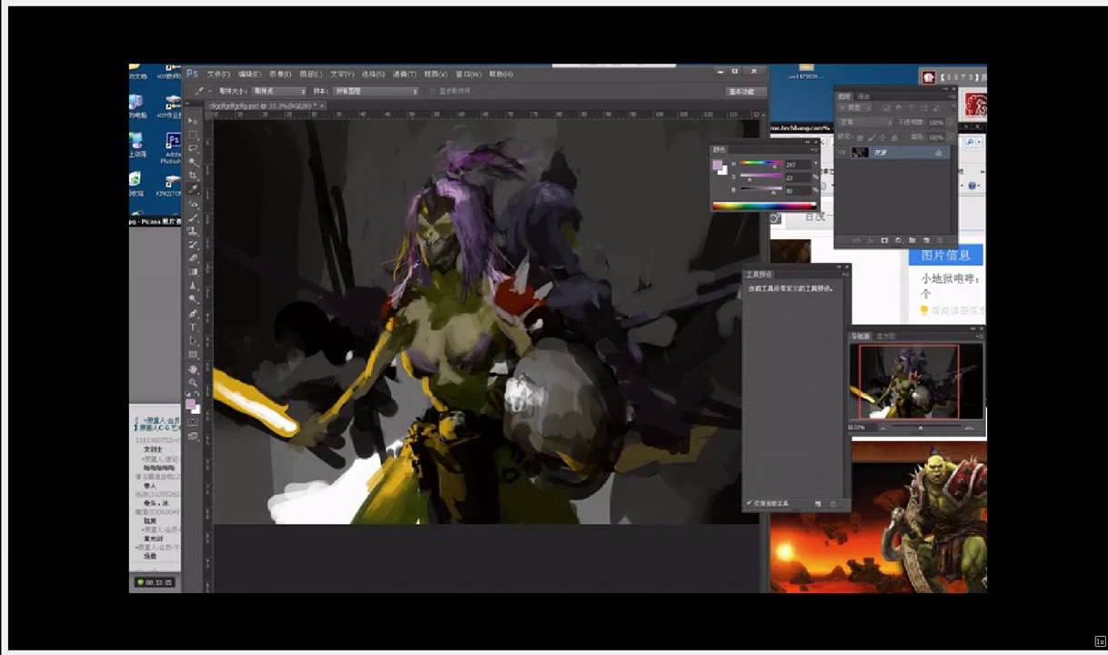
left_click(395, 265, "alt")
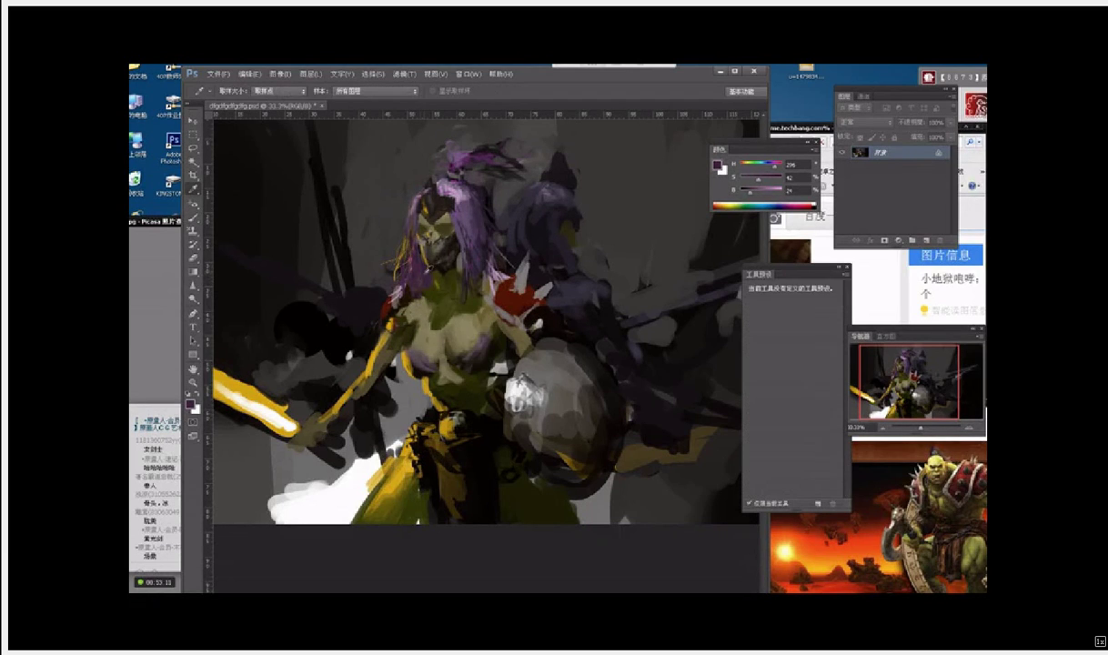
left_click(424, 253, "alt")
left_click(444, 265, "alt")
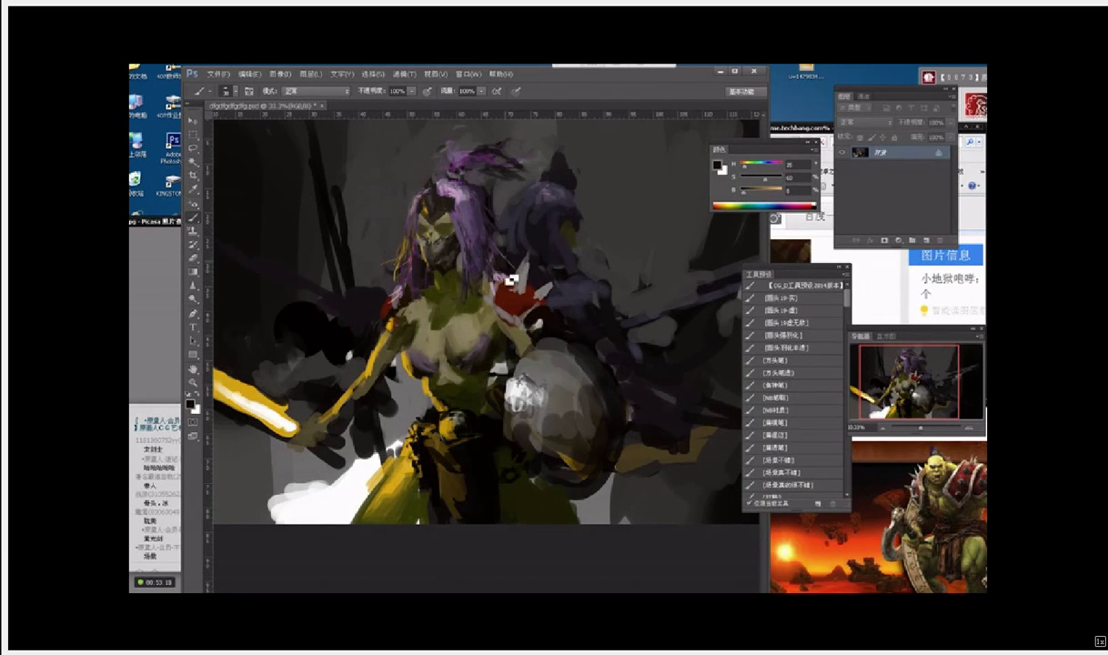
Step: Shade the red spiked shoulder armour on the shield side and set the paint colour to dark crimson, HSB 344, 95, 15
key("bracketright")
left_click(566, 344, "alt")
left_click(496, 286, "alt")
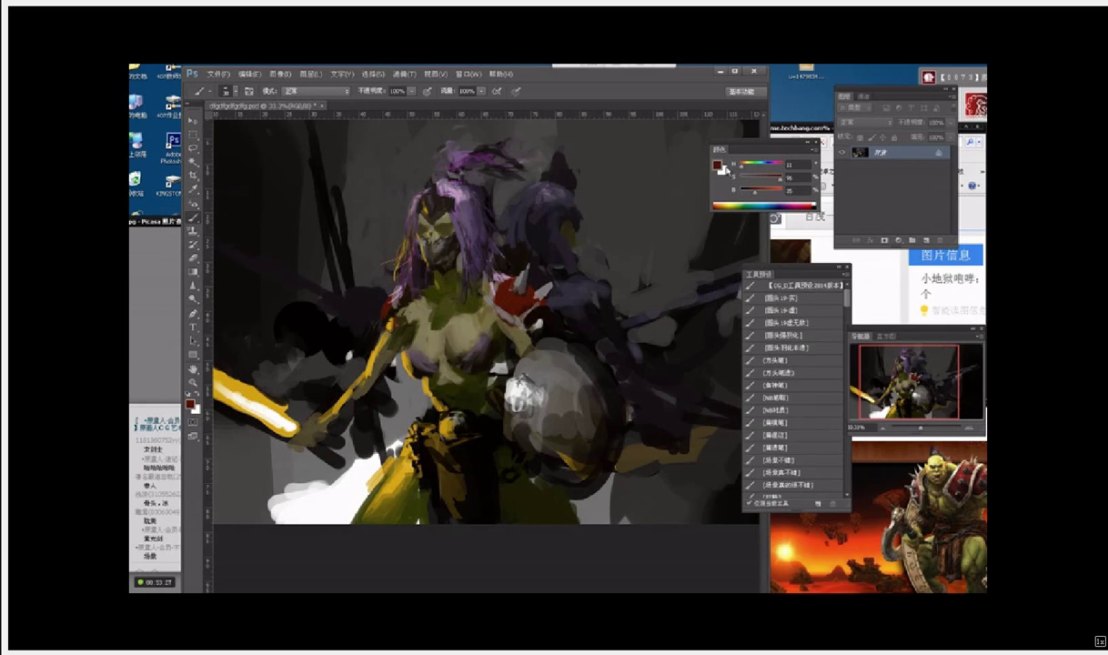
left_click(717, 165)
left_click(561, 277)
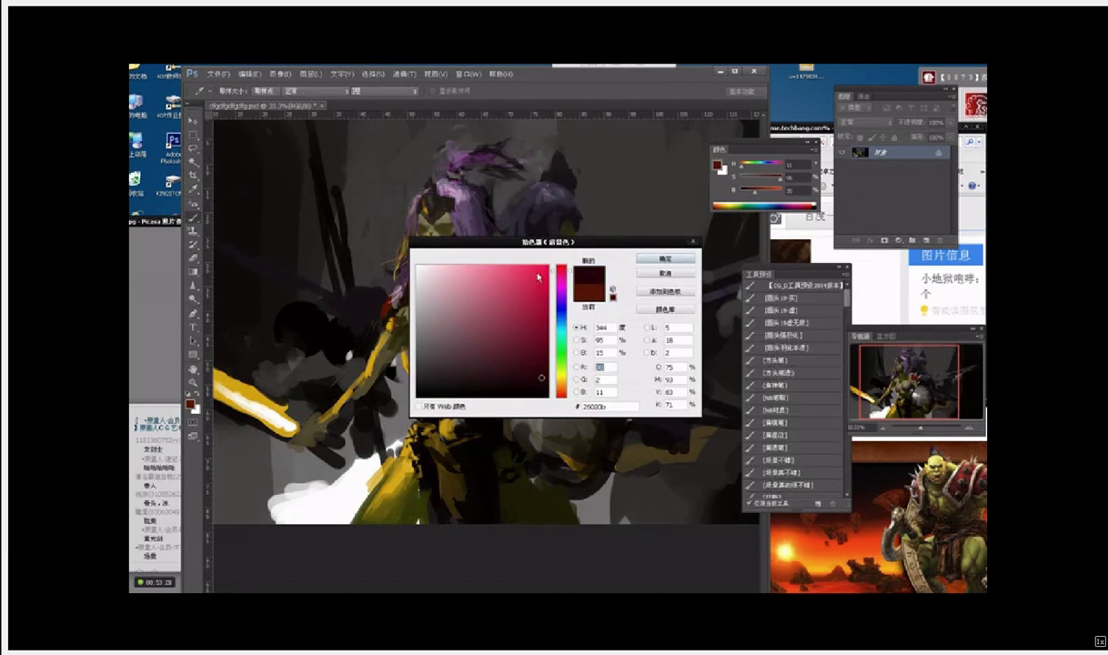
key("Return")
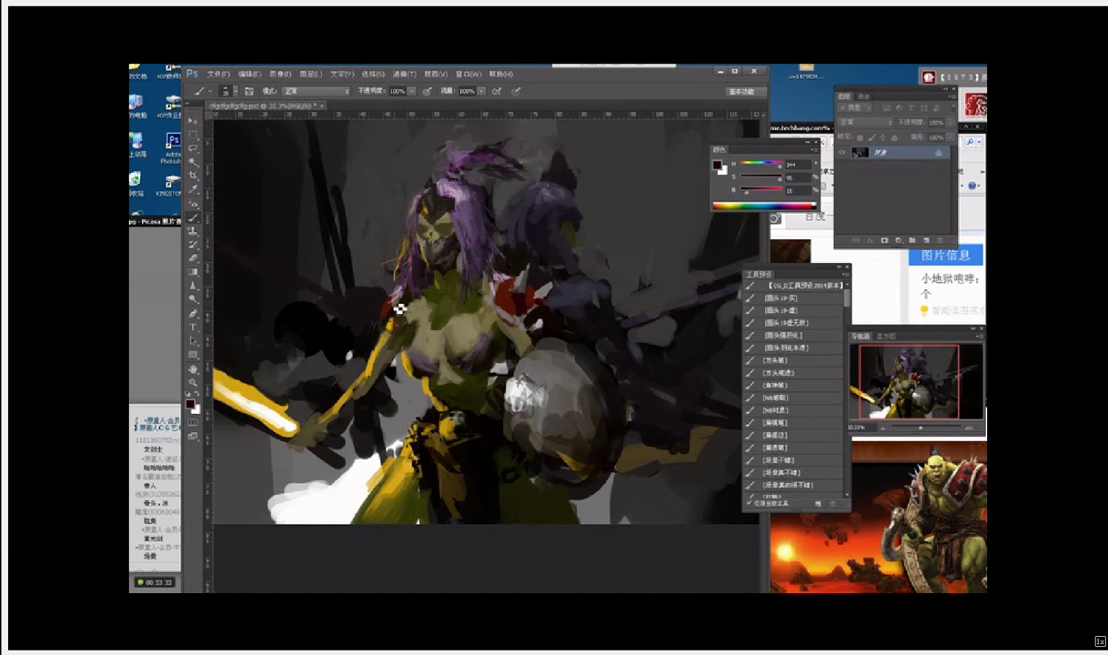
Step: Build up the sword-side shoulder pad with grey spikes and dark red shadows using sampled colours
left_click(392, 300, "alt")
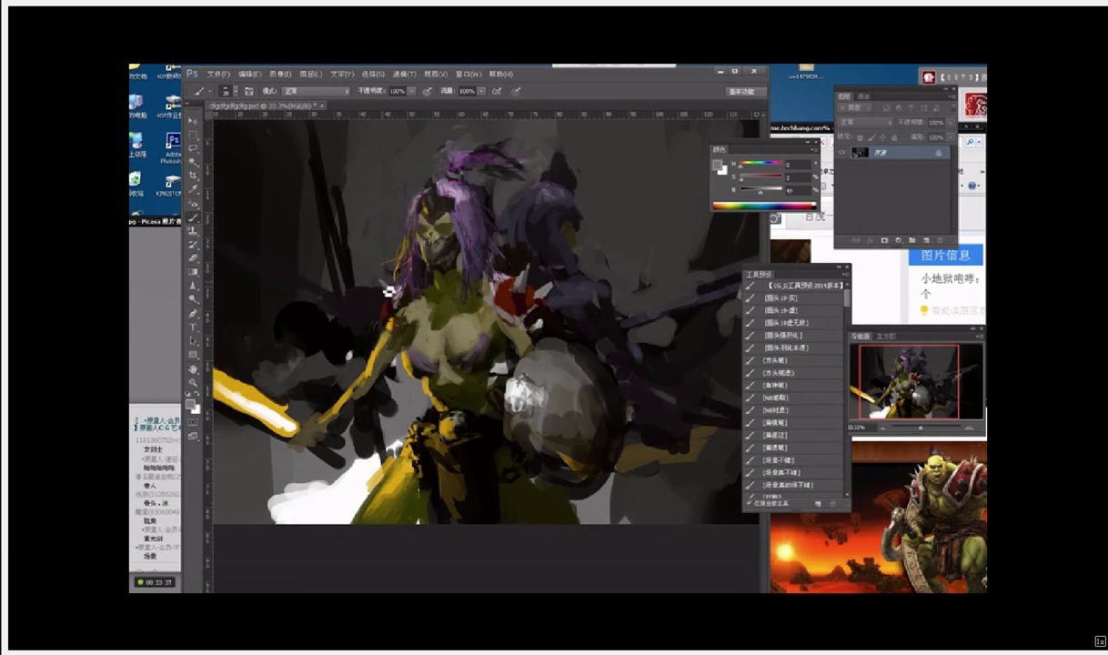
left_click(393, 303, "alt")
left_click(387, 284, "alt")
left_click(393, 293, "alt")
left_click(397, 323, "alt")
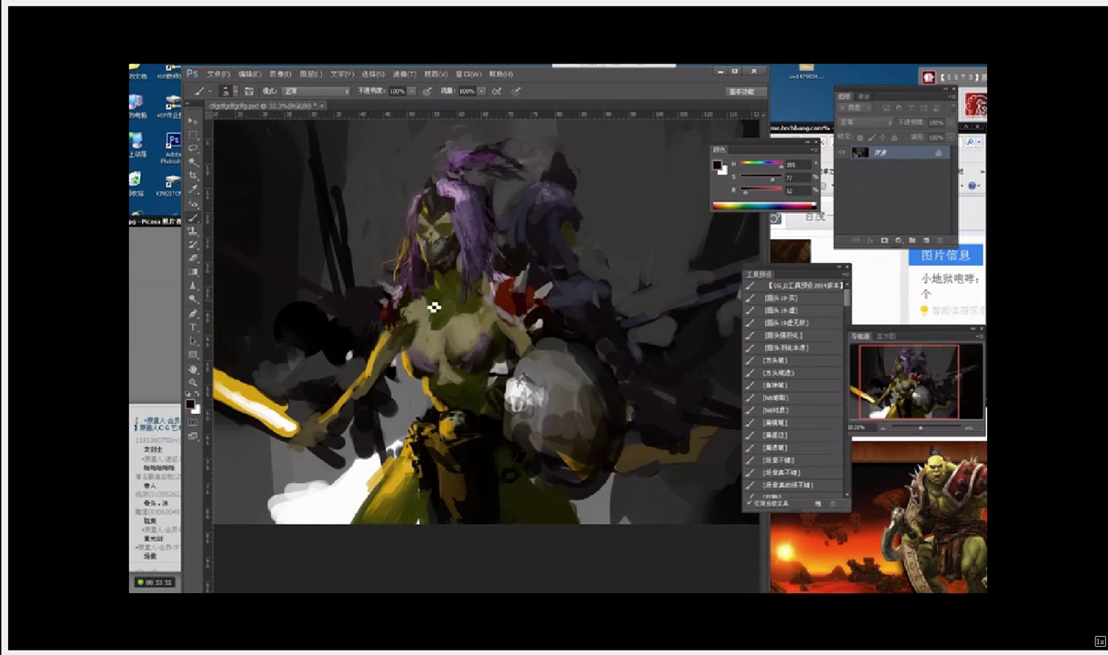
Step: Refine the upper chest and shield arm beneath the shoulder armour with sampled olive, grey and near-black tones
left_click(432, 295, "alt")
left_click(404, 355, "alt")
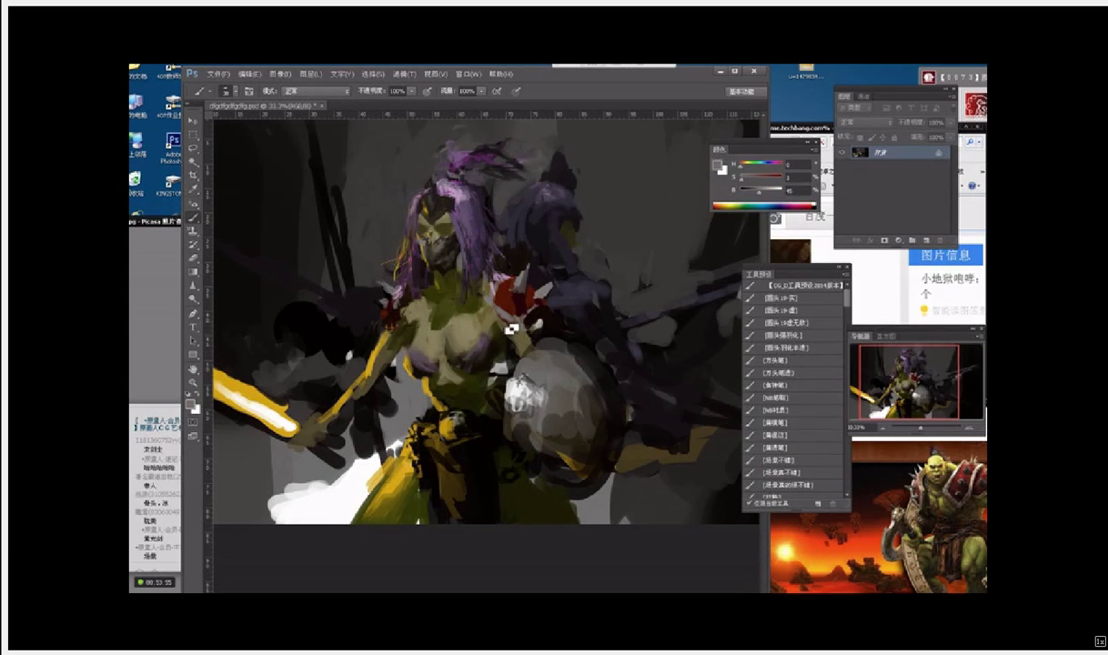
left_click(480, 305, "alt")
left_click(475, 330, "alt")
left_click(503, 335, "alt")
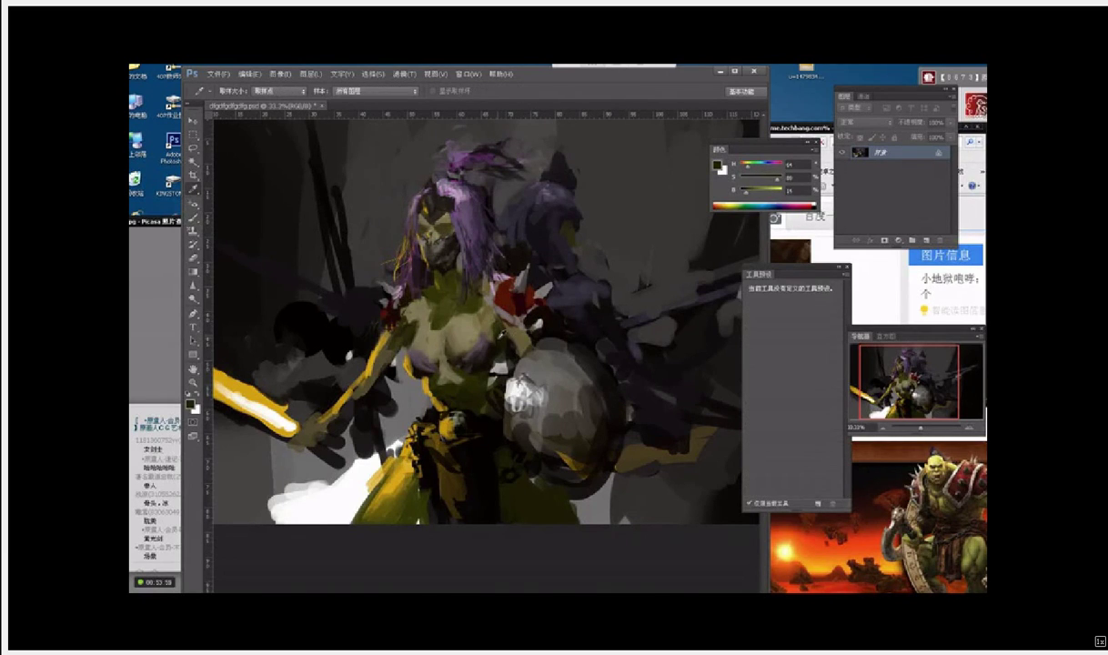
left_click_drag(510, 344, 523, 356)
left_click(524, 364, "alt")
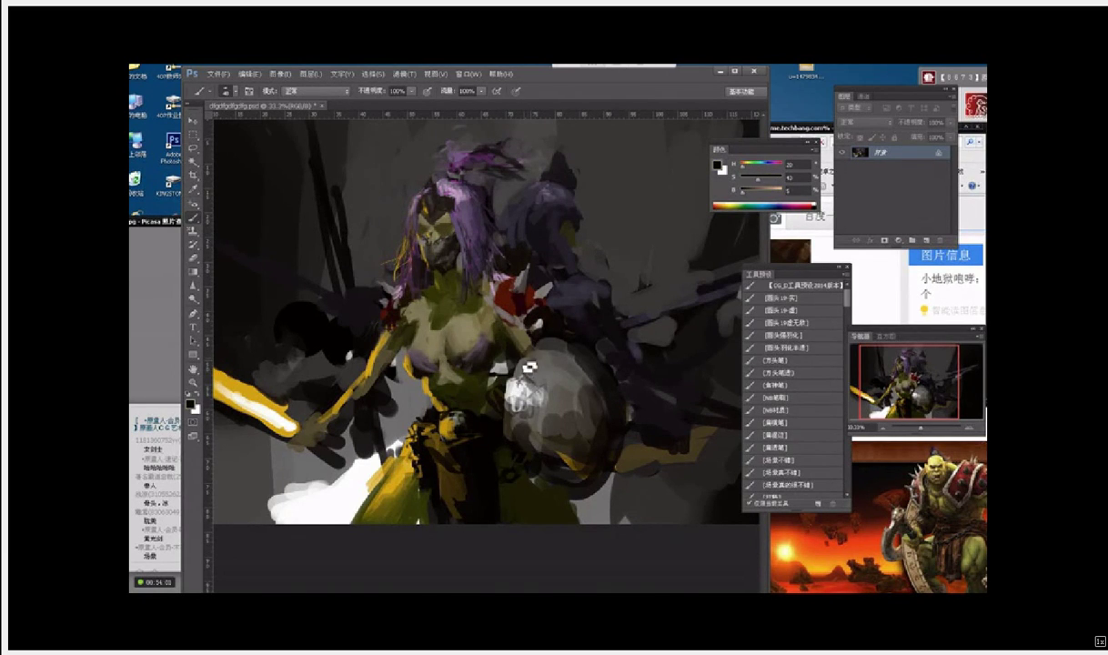
left_click(493, 327, "alt")
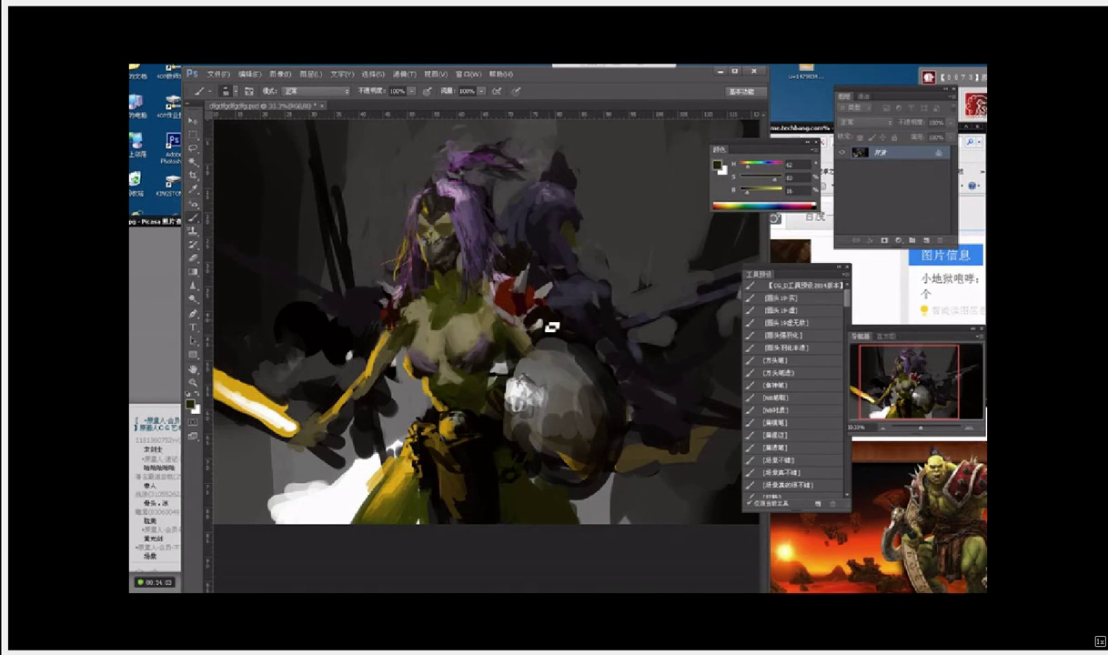
left_click(537, 346, "alt")
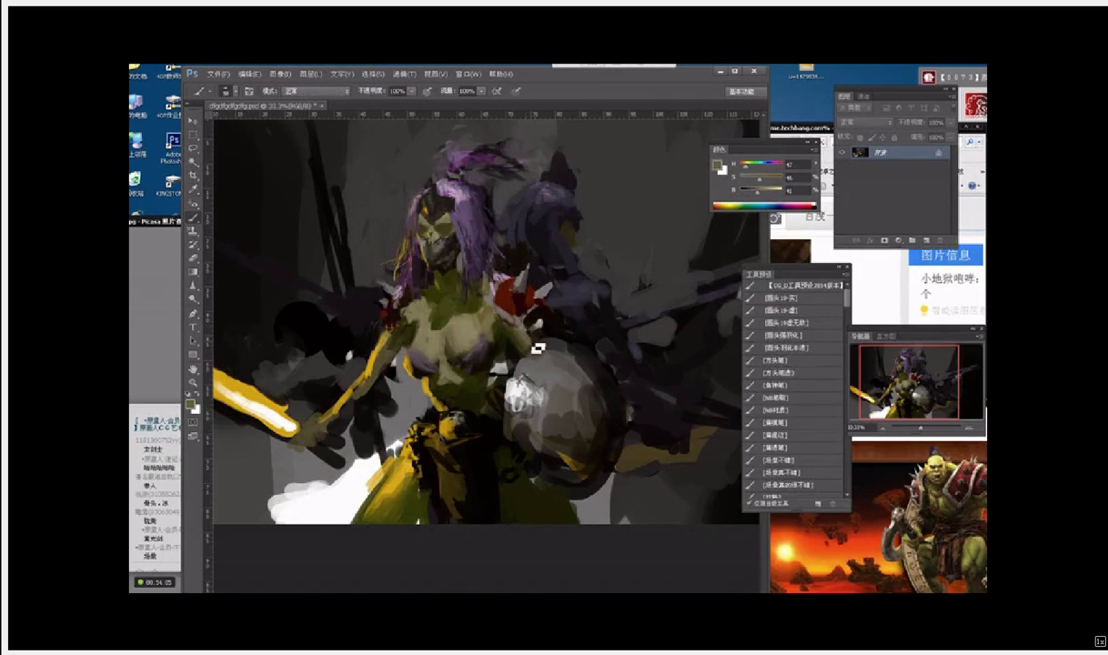
Step: Broaden and shade the upper part of the sword arm with sampled gold, brown and dark olive tones
left_click(406, 317, "alt")
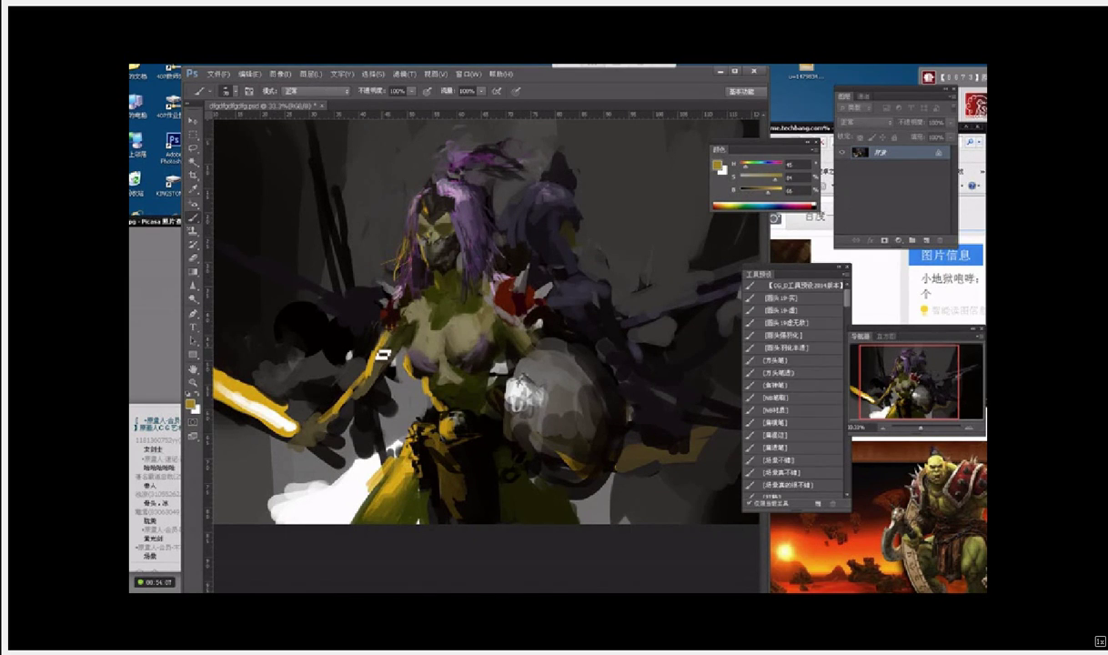
left_click(359, 344, "alt")
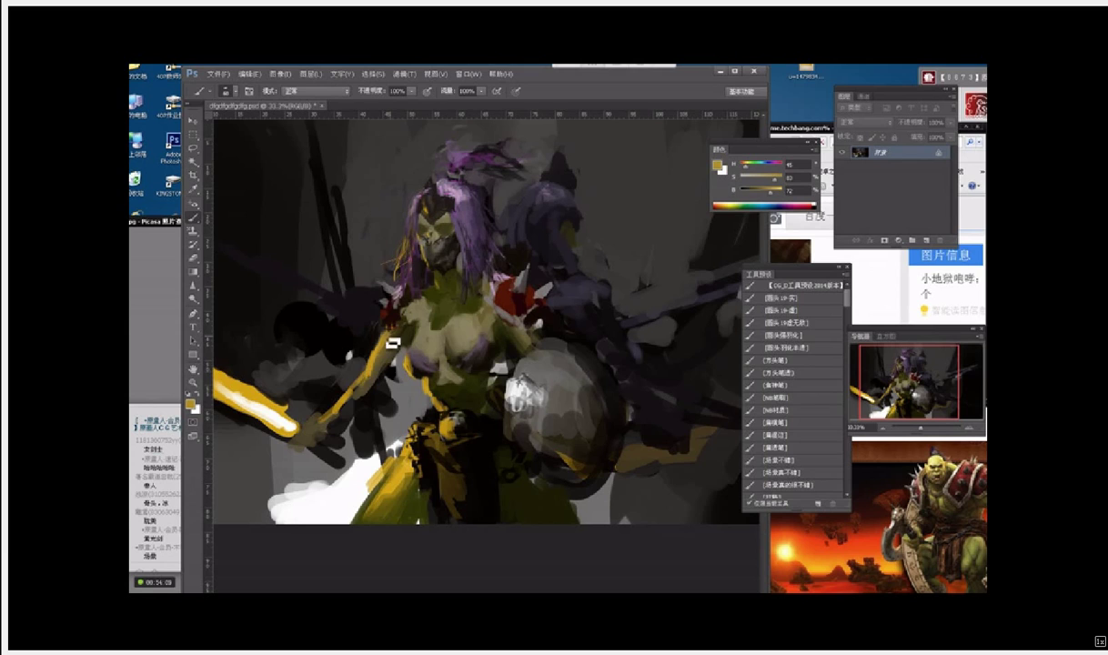
left_click(389, 349, "alt")
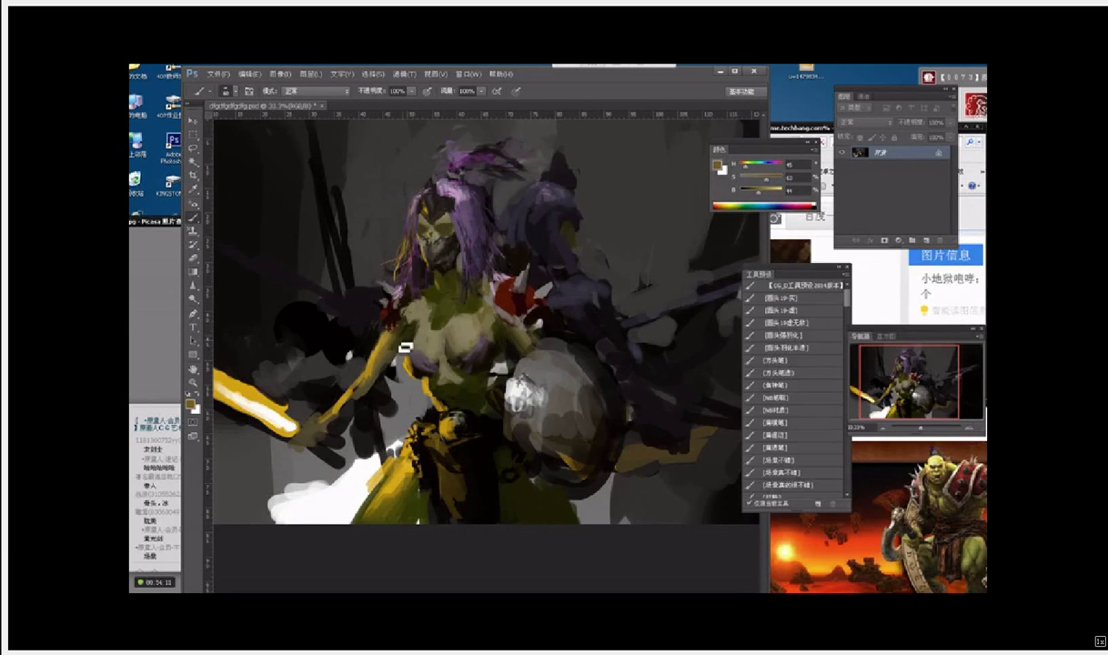
left_click(402, 355, "alt")
left_click_drag(399, 358, 392, 371)
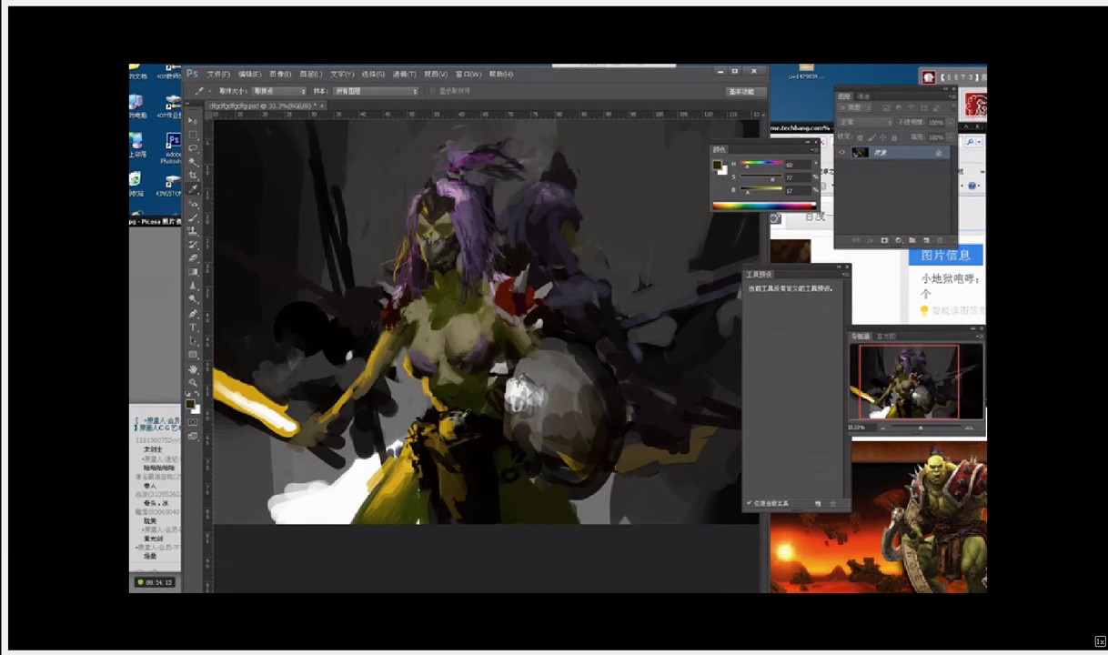
Step: Shape the sword arm's forearm guard, wrist and hand with sampled near-black and gold tones
left_click(350, 375, "alt")
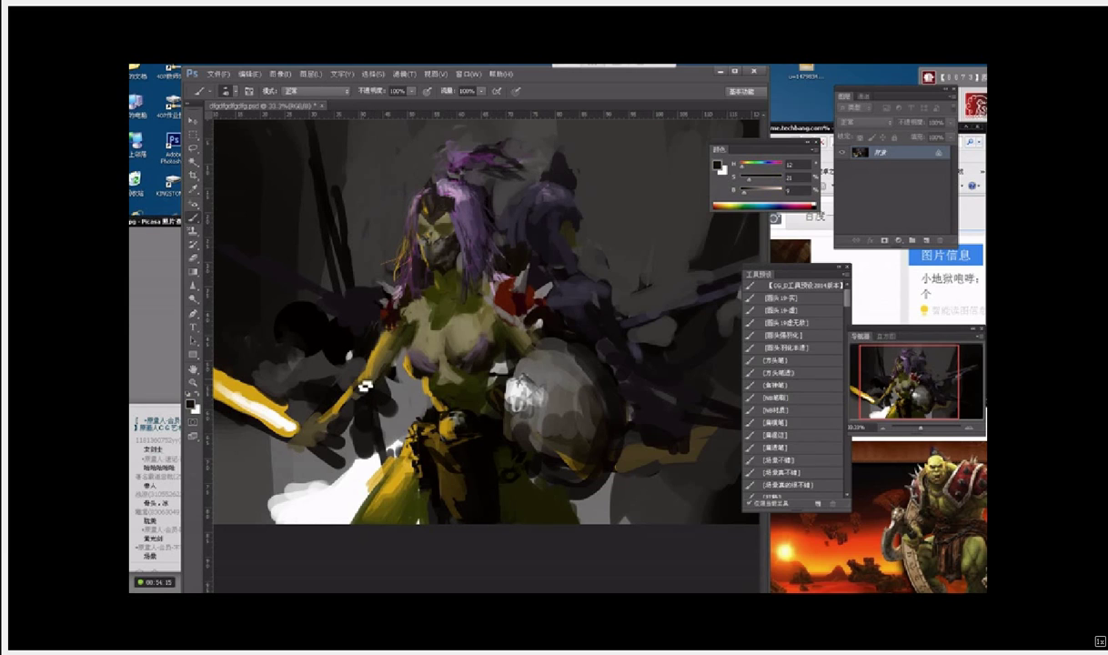
left_click(328, 372, "alt")
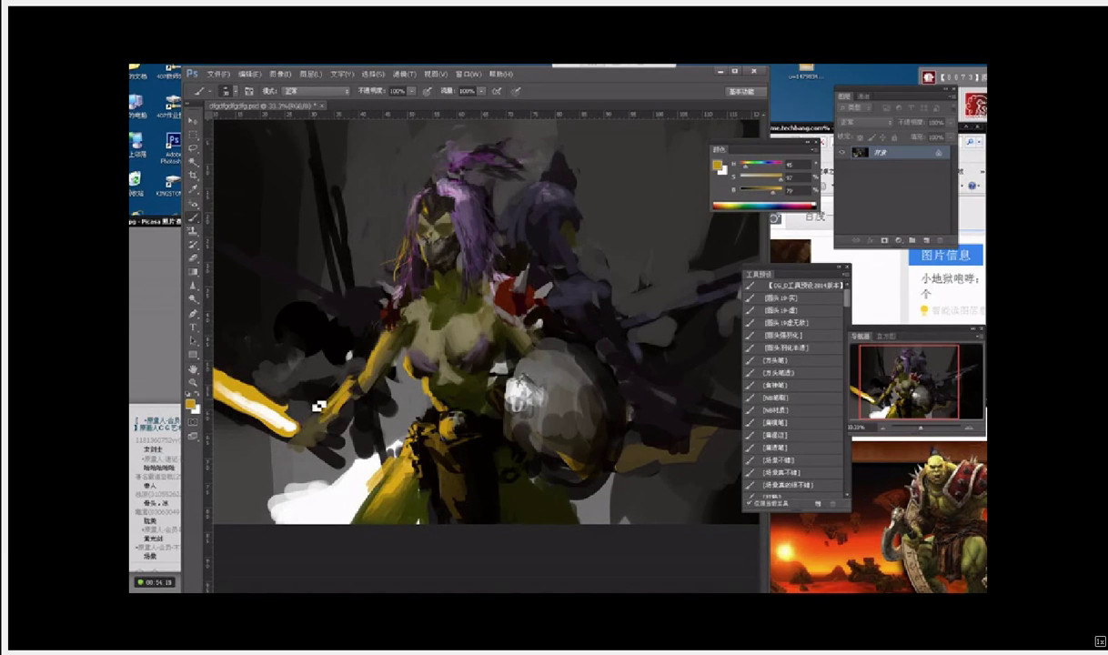
key("alt")
left_click(350, 397, "alt")
left_click(355, 403, "alt")
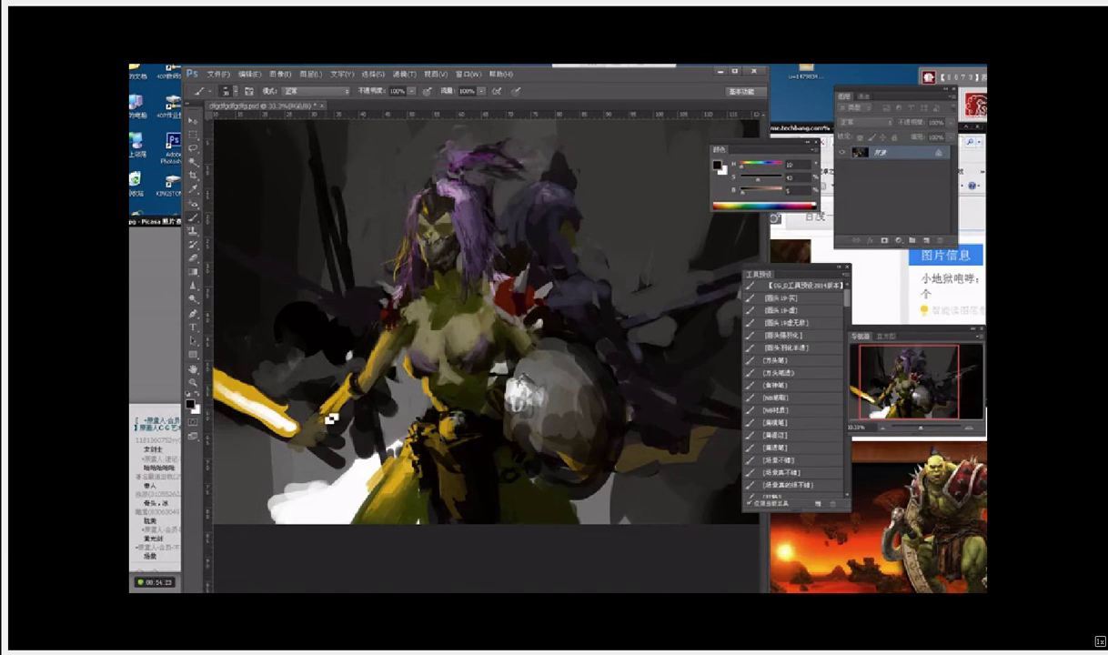
left_click_drag(329, 384, 317, 407)
left_click(314, 400, "alt")
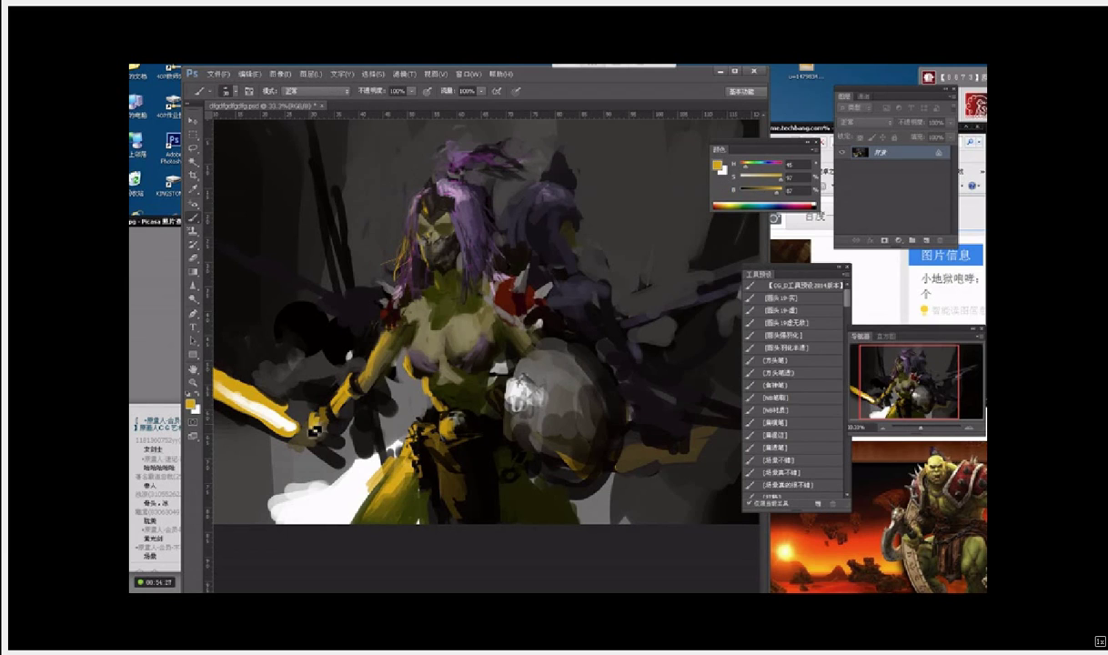
Step: Paint over the sword arm's forearm and hand with golden yellow and dark olive tones sampled from the painting
mouse_move(320, 431)
left_mouse_down()
mouse_move(333, 384)
mouse_move(354, 380)
left_mouse_up()
left_click(347, 388, "alt")
left_click(317, 395, "alt")
left_click(364, 397, "alt")
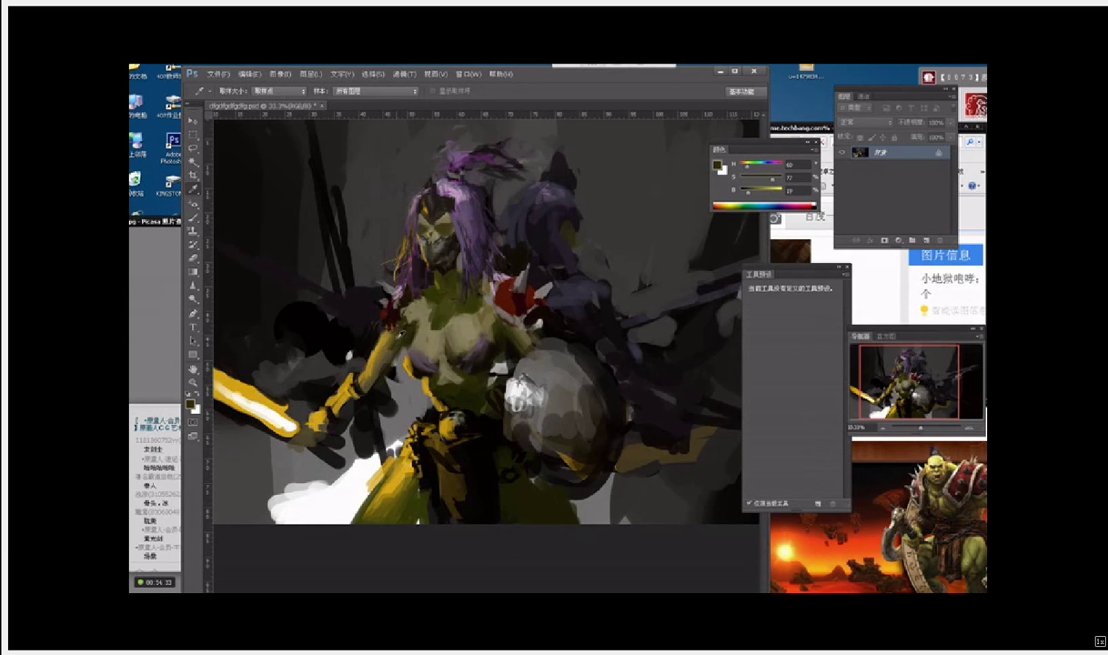
left_click_drag(372, 395, 366, 380)
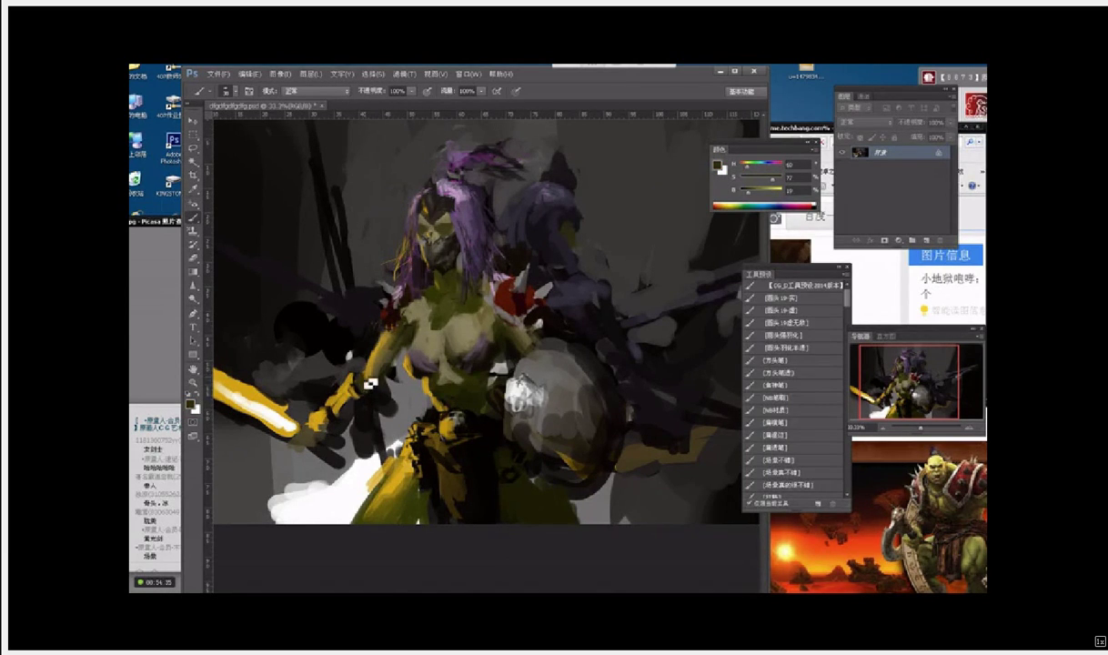
left_click(369, 383, "alt")
left_click(364, 420, "alt")
Step: Paint sampled golden yellow over the white core of the sword blade near the hand
left_click(289, 423, "alt")
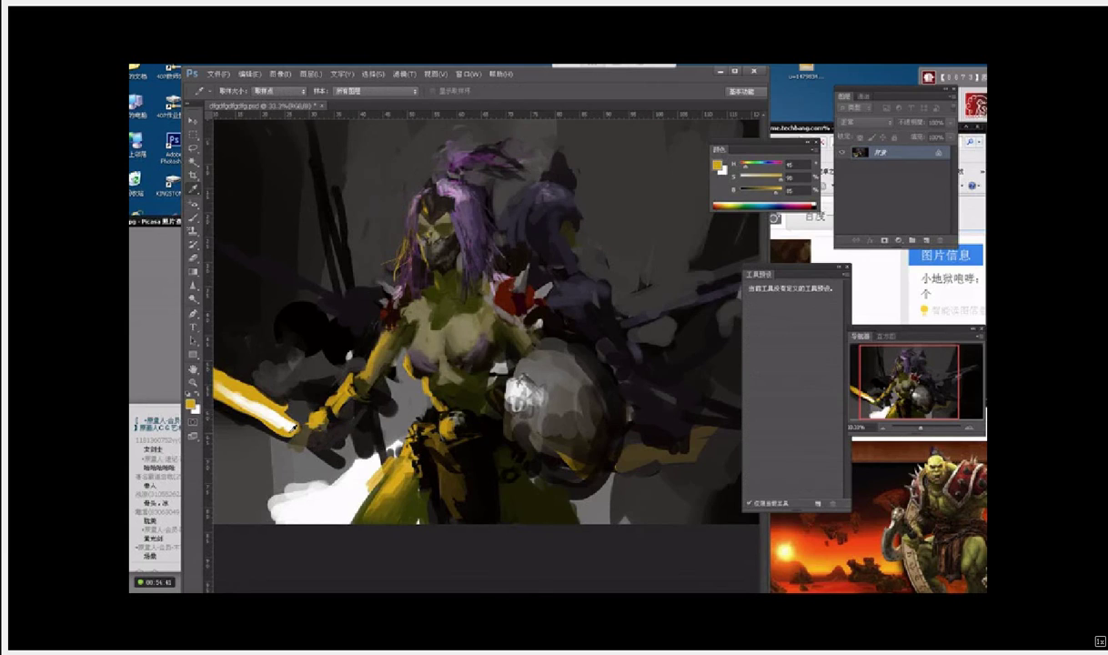
mouse_move(274, 429)
left_mouse_down()
mouse_move(241, 402)
mouse_move(277, 406)
left_mouse_up()
left_click(290, 416, "alt")
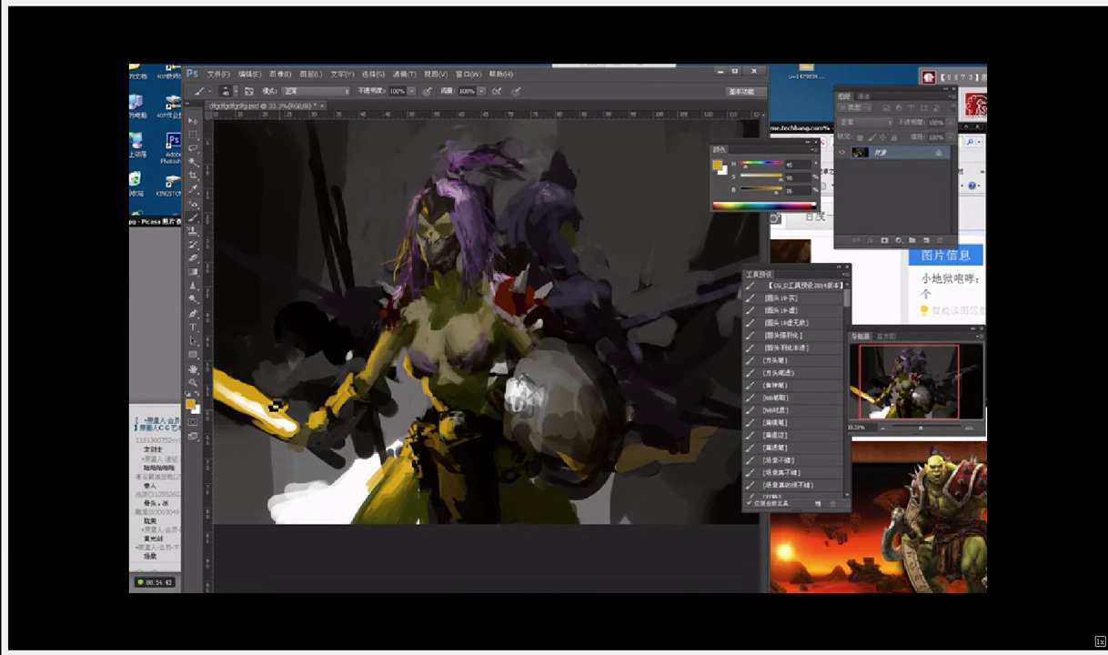
Step: Hide the extra display items, including the stray vertical guide across the sword
left_click_drag(209, 355, 234, 366)
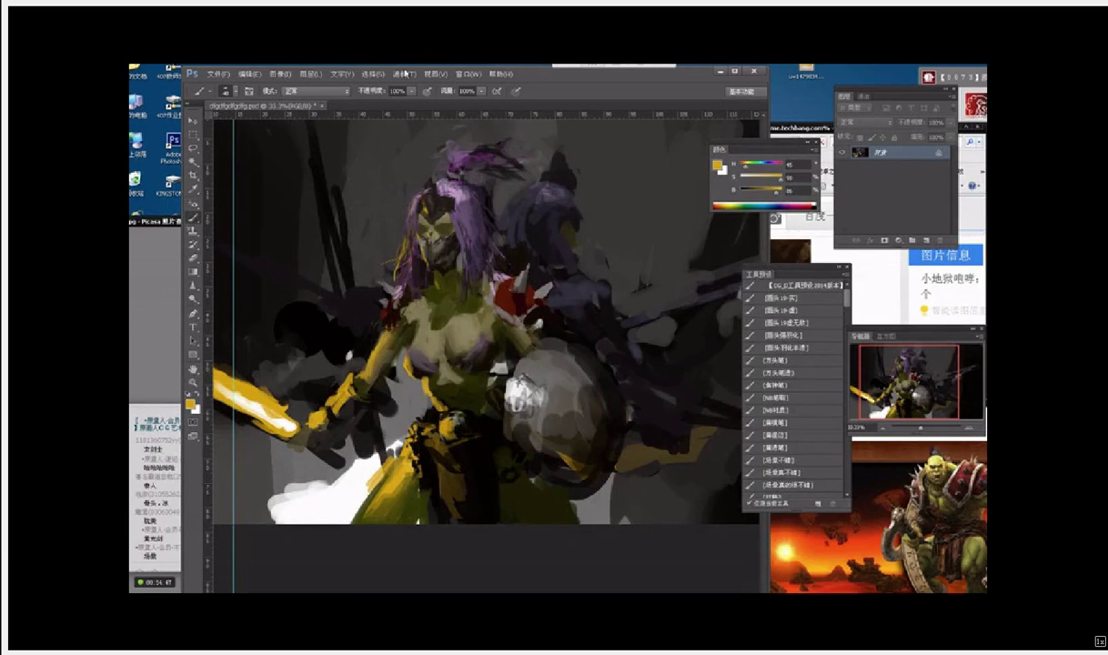
left_click(435, 73)
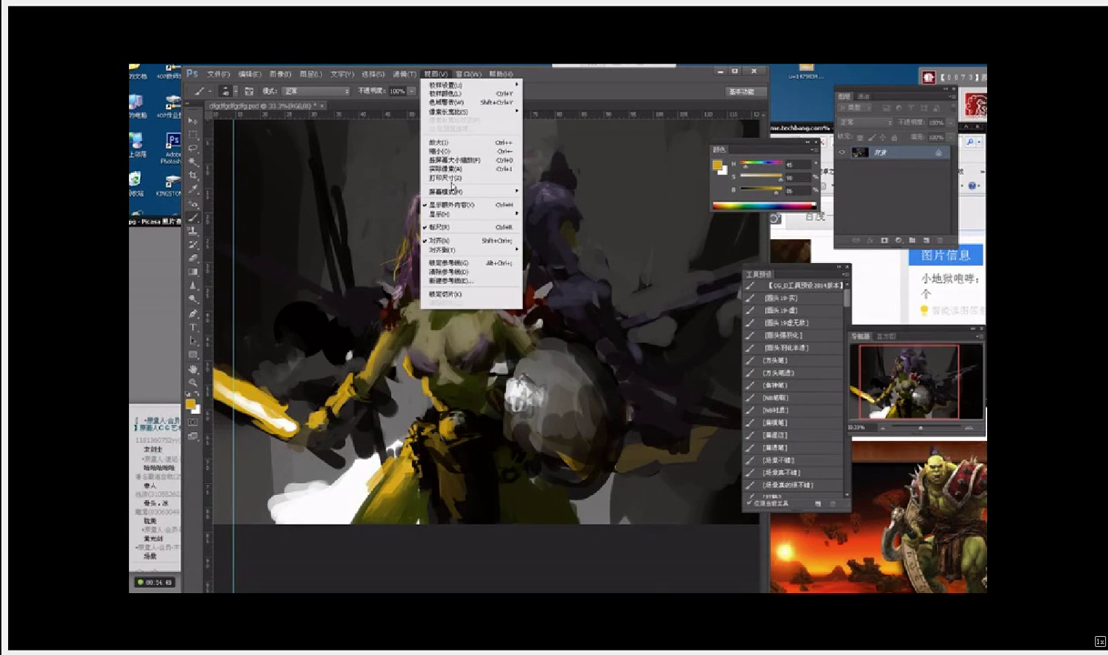
left_click(462, 206)
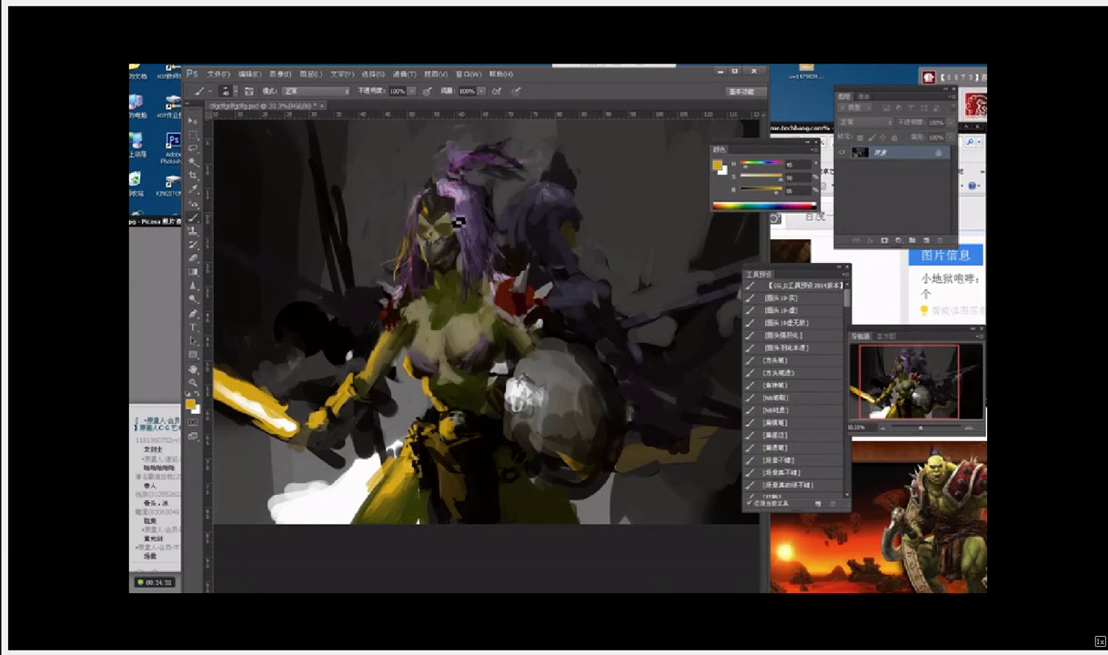
Step: Paint sampled dark and mid grey over the rough dark strokes beneath the sword hand
left_click(325, 448, "alt")
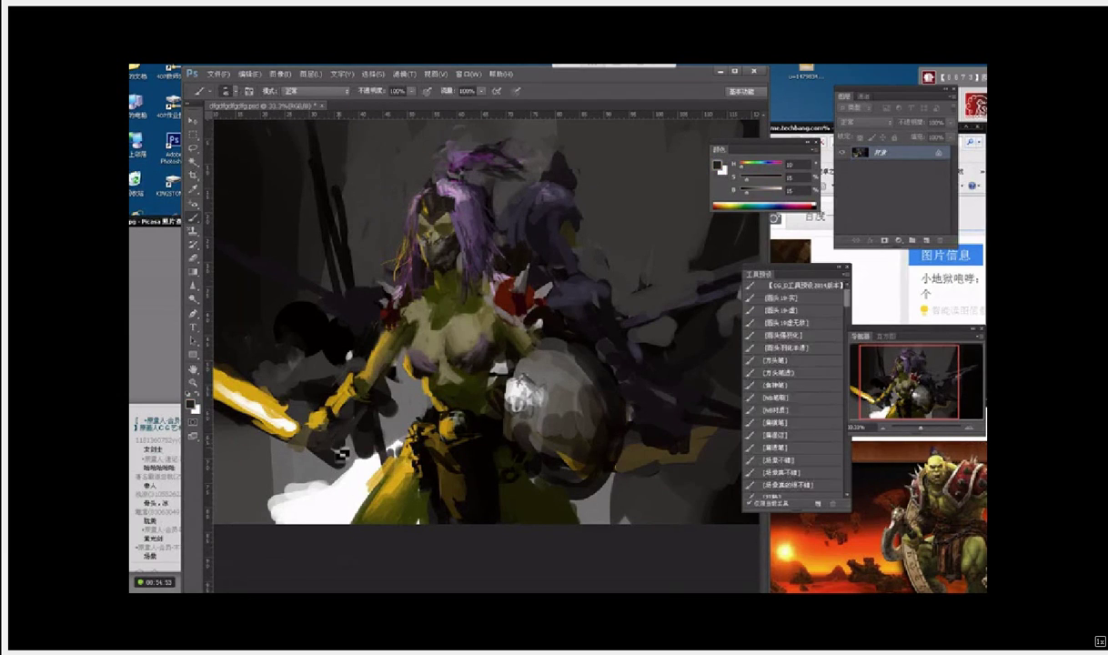
left_click(323, 454, "alt")
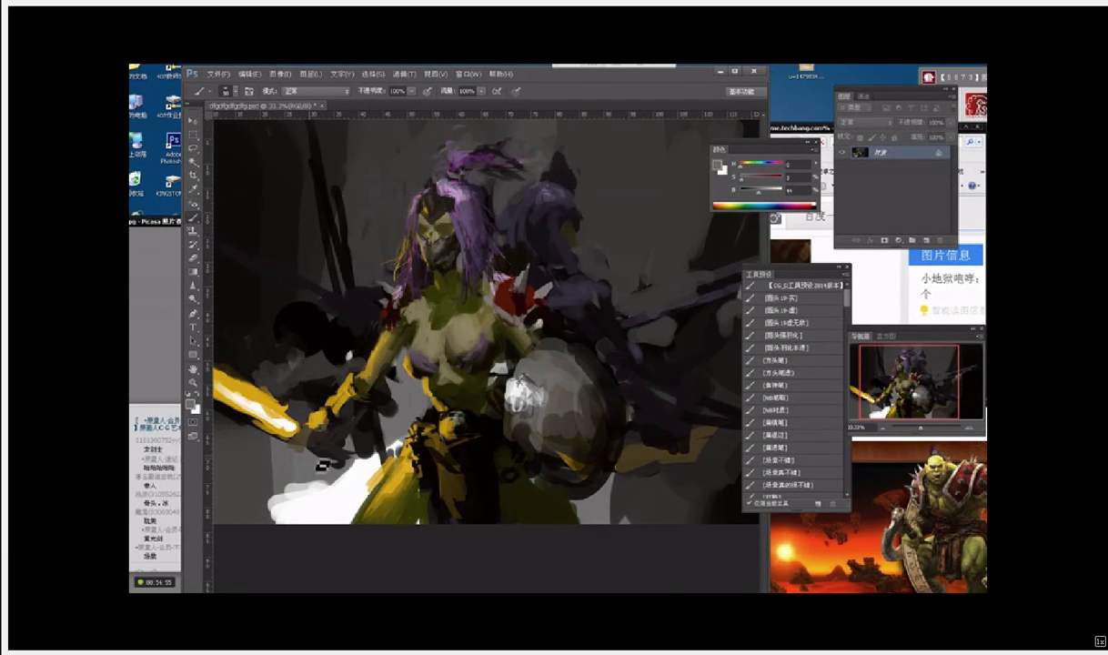
left_click_drag(331, 461, 348, 449)
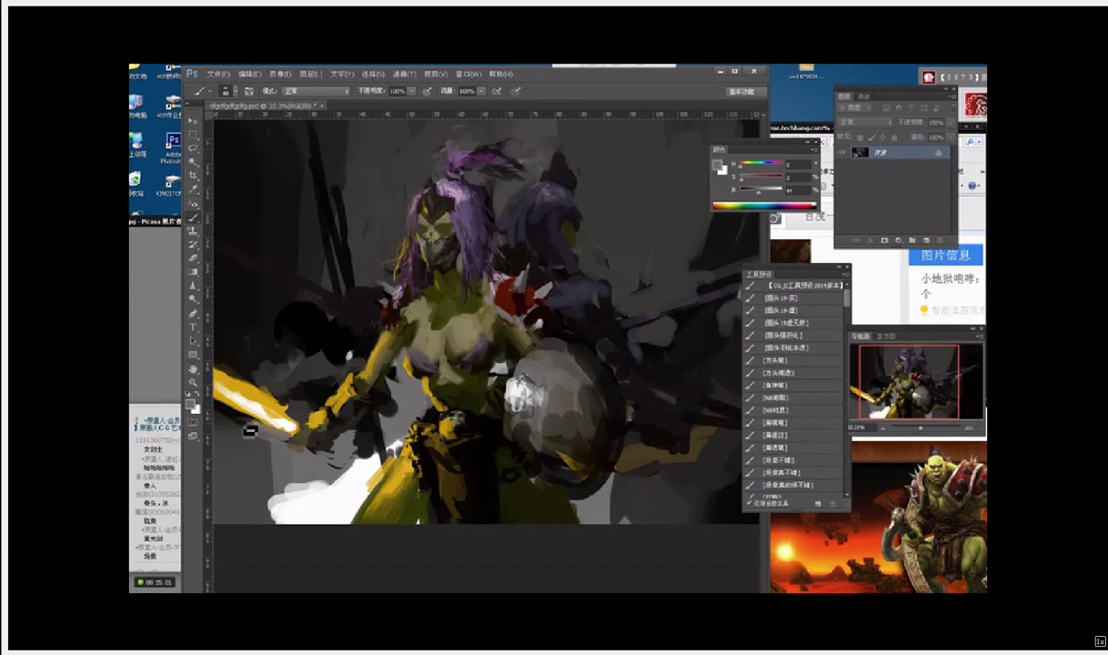
Step: Reshape the lower edge of the sword blade with sampled golden yellow and background grey
left_click(272, 425, "alt")
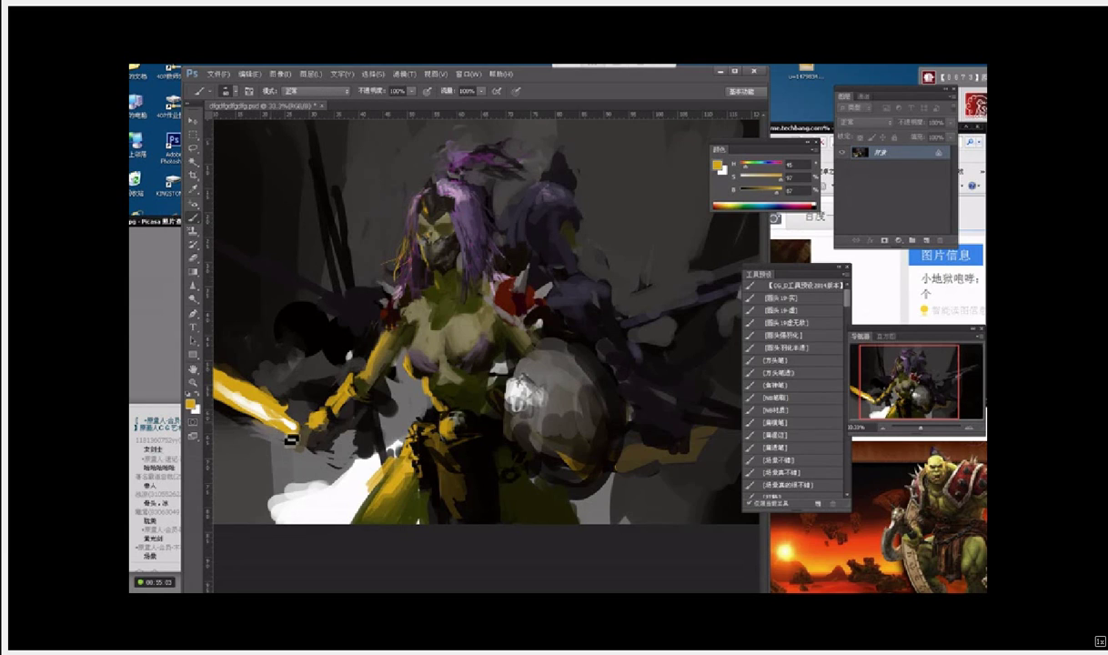
mouse_move(290, 439)
left_mouse_down()
mouse_move(255, 376)
mouse_move(250, 392)
mouse_move(232, 375)
mouse_move(239, 392)
mouse_move(285, 404)
mouse_move(301, 427)
mouse_move(276, 424)
mouse_move(283, 434)
mouse_move(346, 458)
mouse_move(337, 444)
mouse_move(355, 451)
mouse_move(298, 446)
left_mouse_up()
left_click(337, 451, "alt")
left_click(296, 453, "alt")
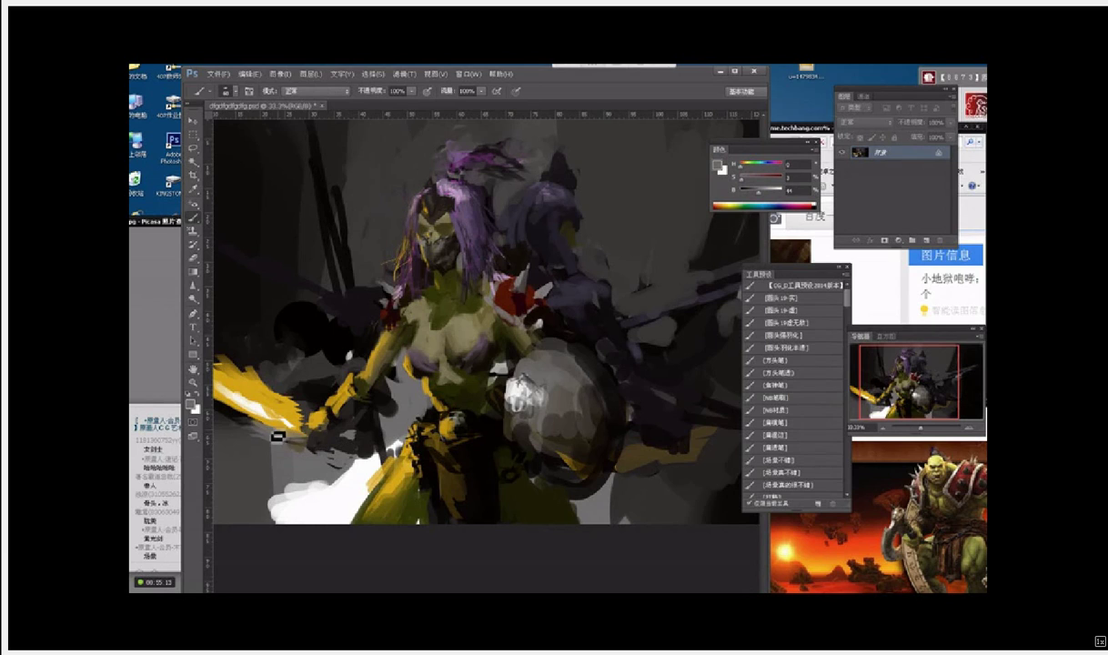
Step: Define the sword's hilt and the gripping hand with alternating sampled near-black and golden yellow strokes
left_click(347, 452, "alt")
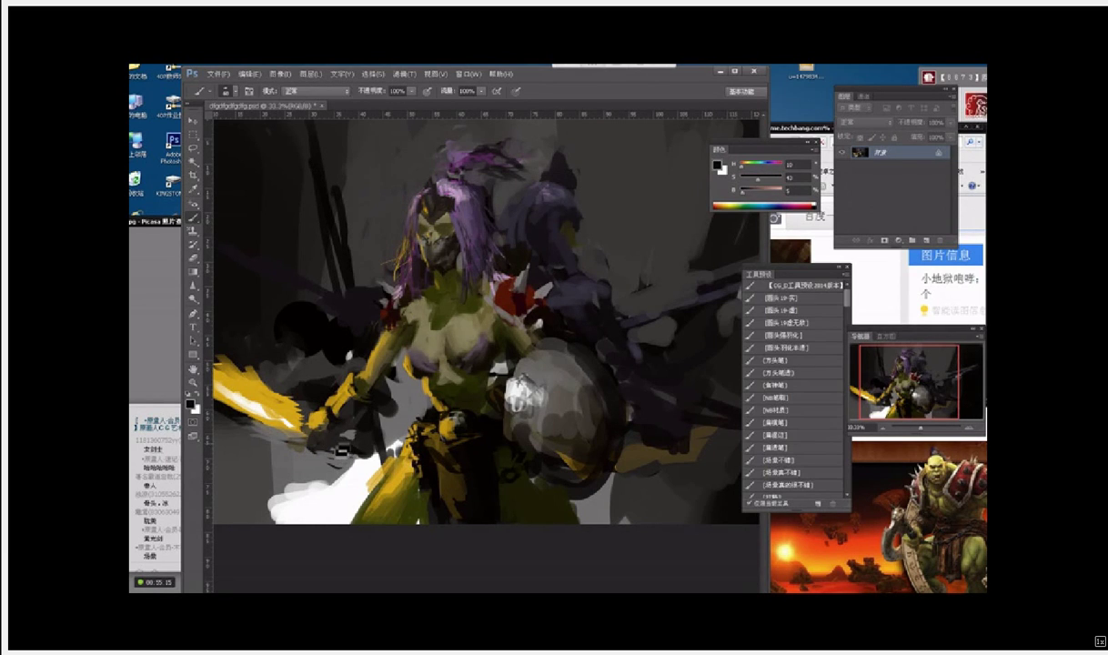
mouse_move(342, 450)
left_mouse_down()
mouse_move(365, 466)
mouse_move(311, 440)
left_mouse_up()
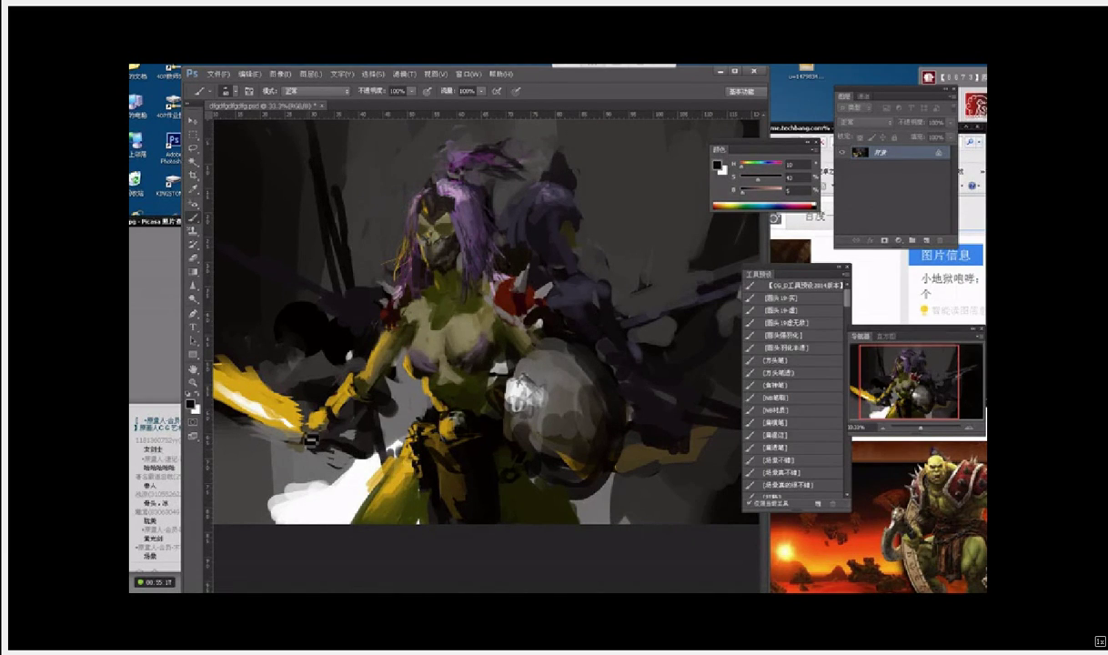
left_click(305, 425, "alt")
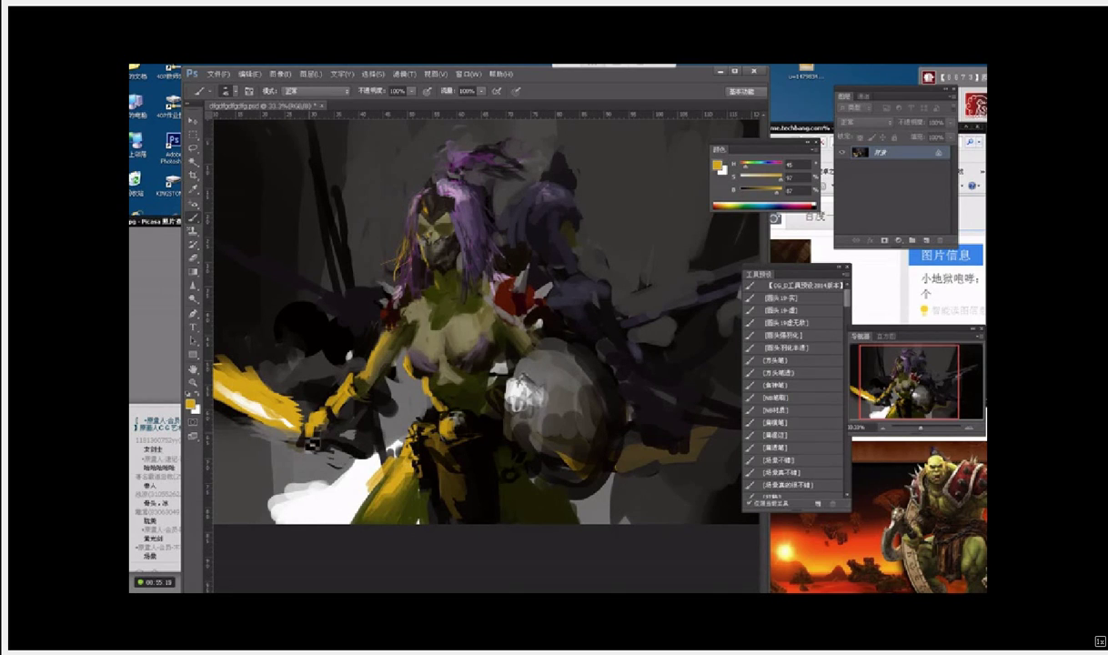
left_click(301, 447, "alt")
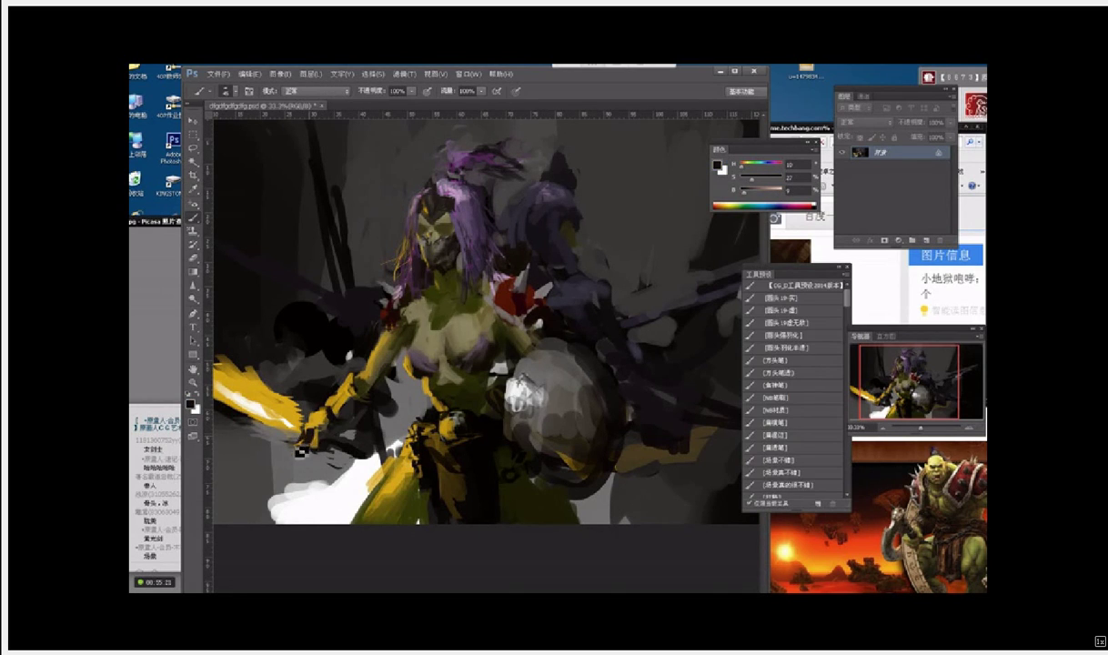
left_click(301, 423, "alt")
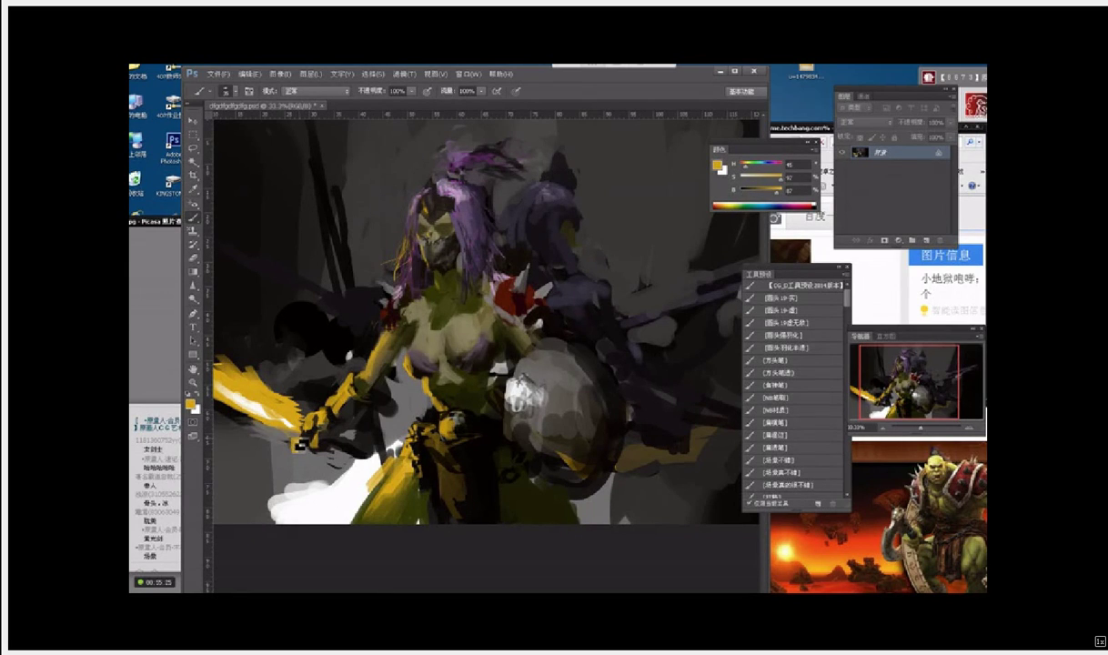
left_click(307, 439, "alt")
mouse_move(307, 436)
left_mouse_down()
mouse_move(288, 409)
mouse_move(293, 444)
mouse_move(261, 402)
mouse_move(296, 424)
left_mouse_up()
Step: Refine the blade and the area below the sword hand with sampled dark and white strokes
left_click(277, 417, "alt")
left_click(308, 439, "alt")
left_click(278, 416, "alt")
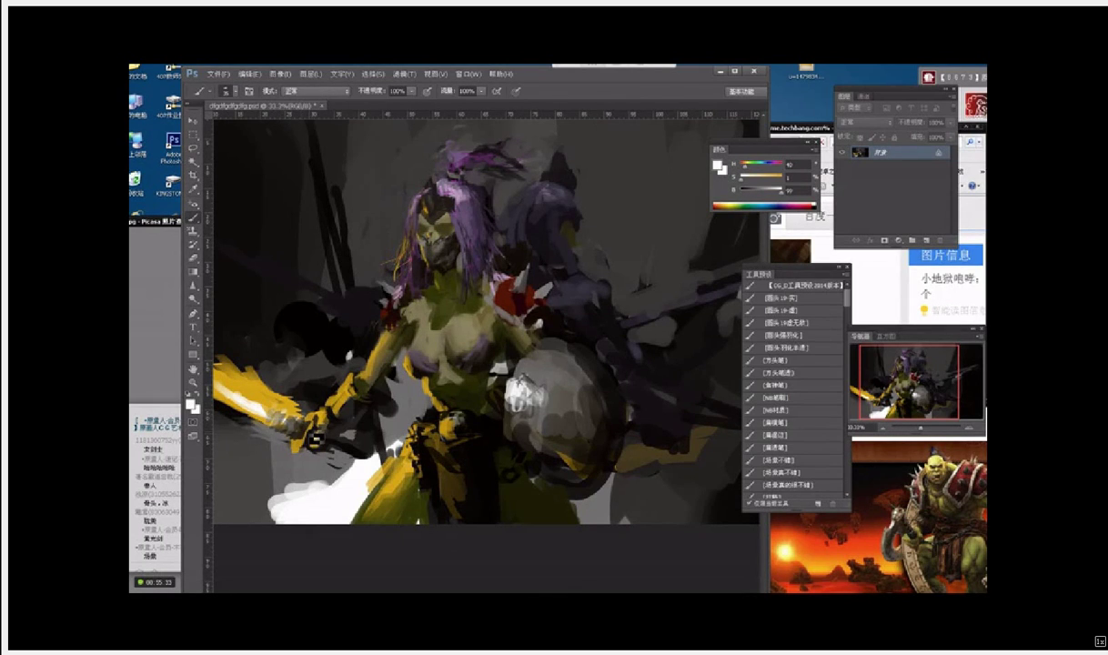
left_click(361, 458, "alt")
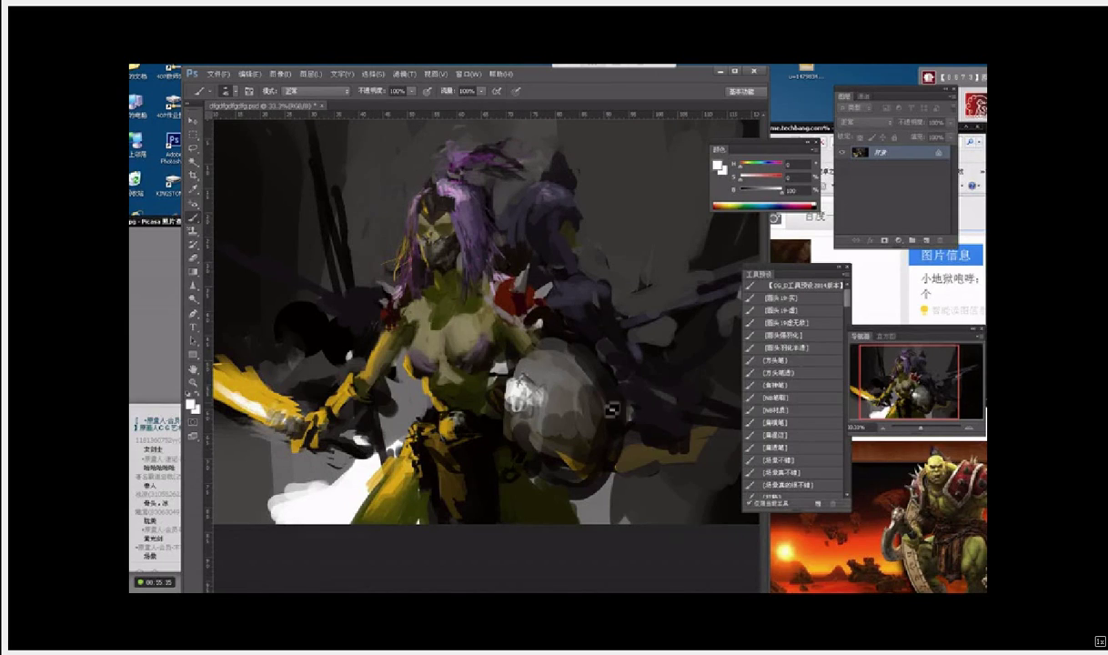
Step: Create a new layer above the background and set its blending mode to Color (颜色)
left_click(926, 240)
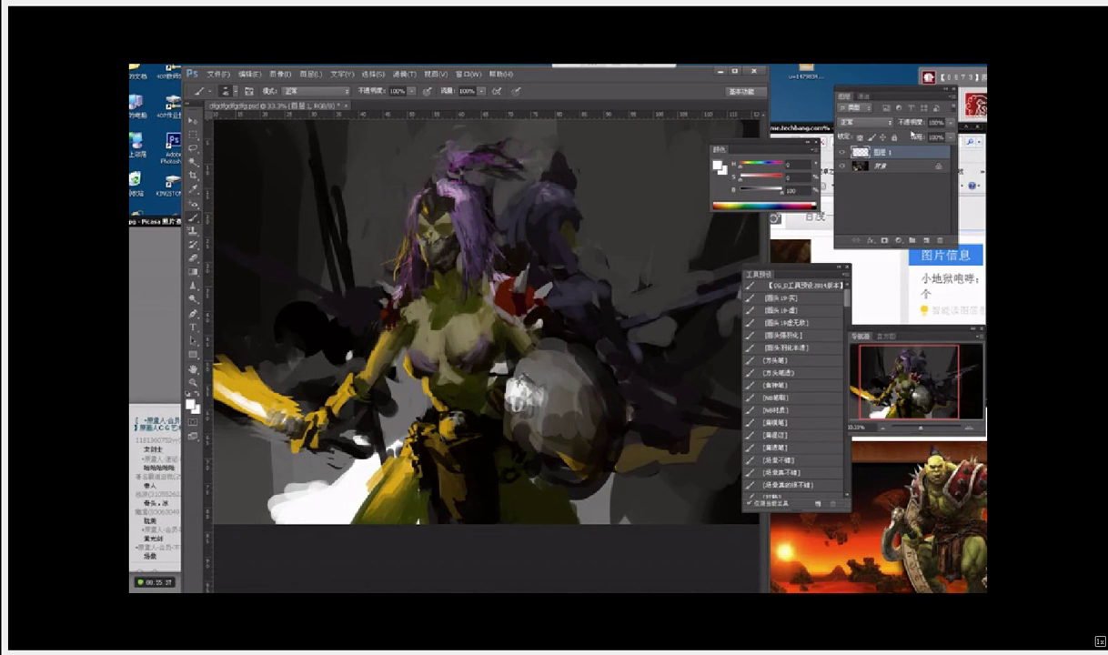
left_click(869, 121)
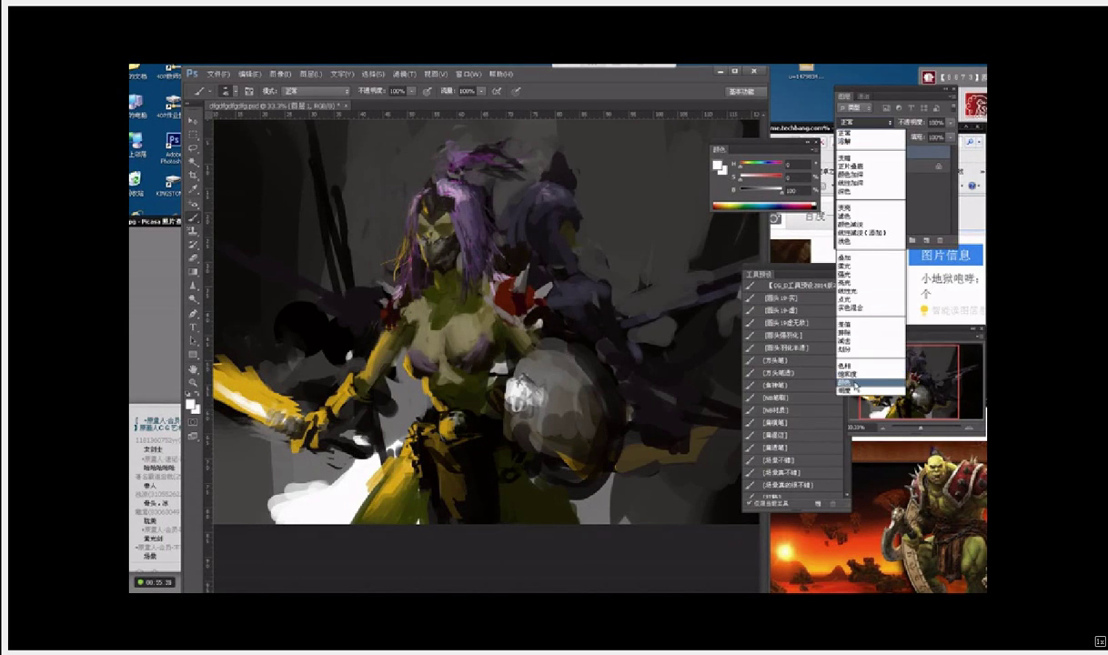
left_click(855, 385)
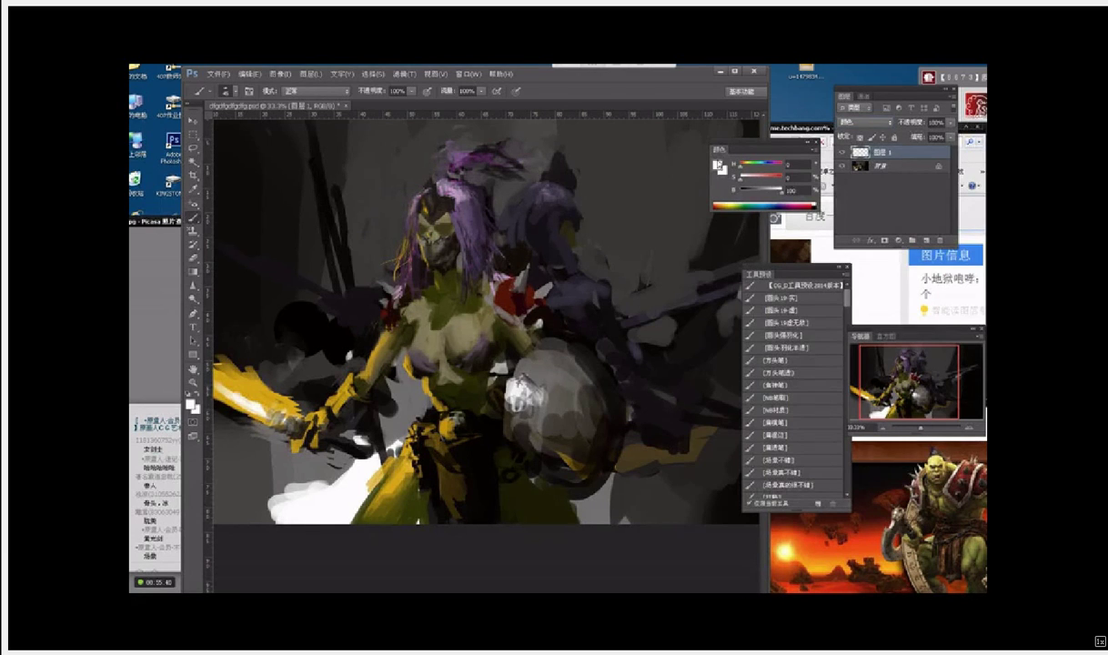
Step: Set the foreground colour to a muted violet (H 250, S 28, B 76) for the Brush tool
left_click(718, 167)
left_click(562, 311)
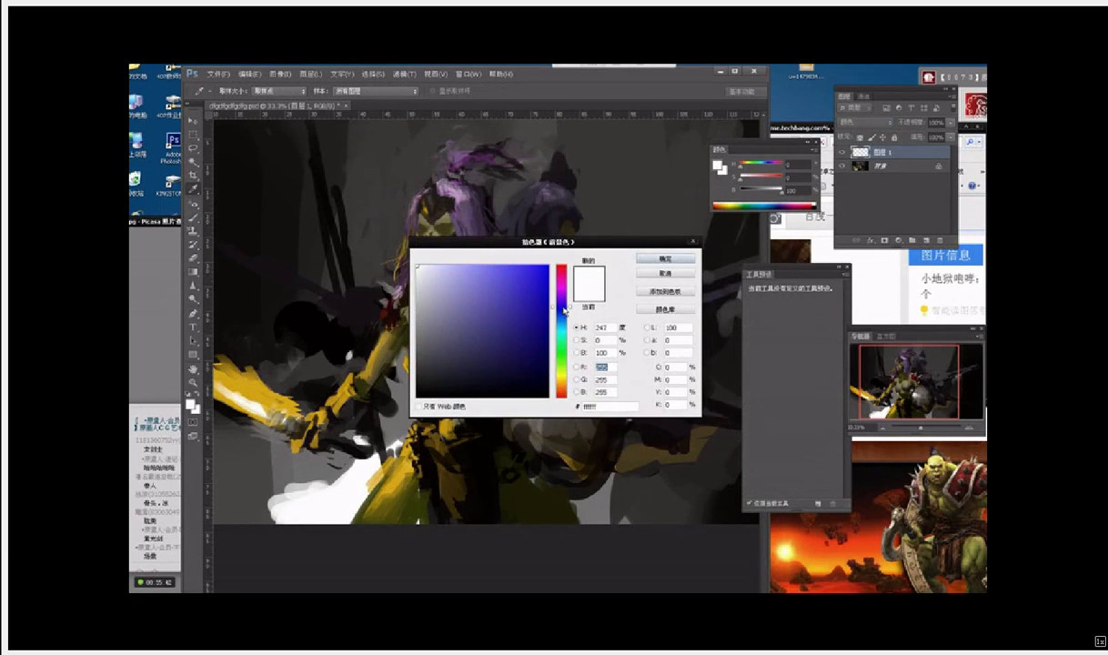
left_click(457, 294)
key("Return")
key("b")
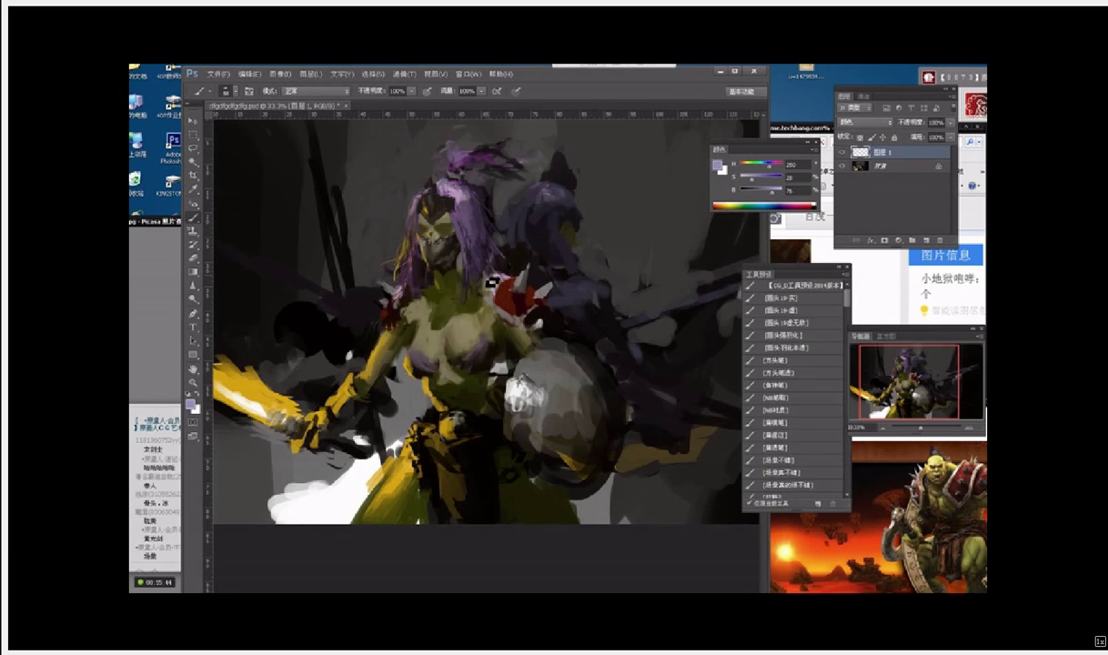
Step: Lower the brush opacity to about 25%, enlarge the brush and tint the backdrop beside the character's head violet
left_click(413, 92)
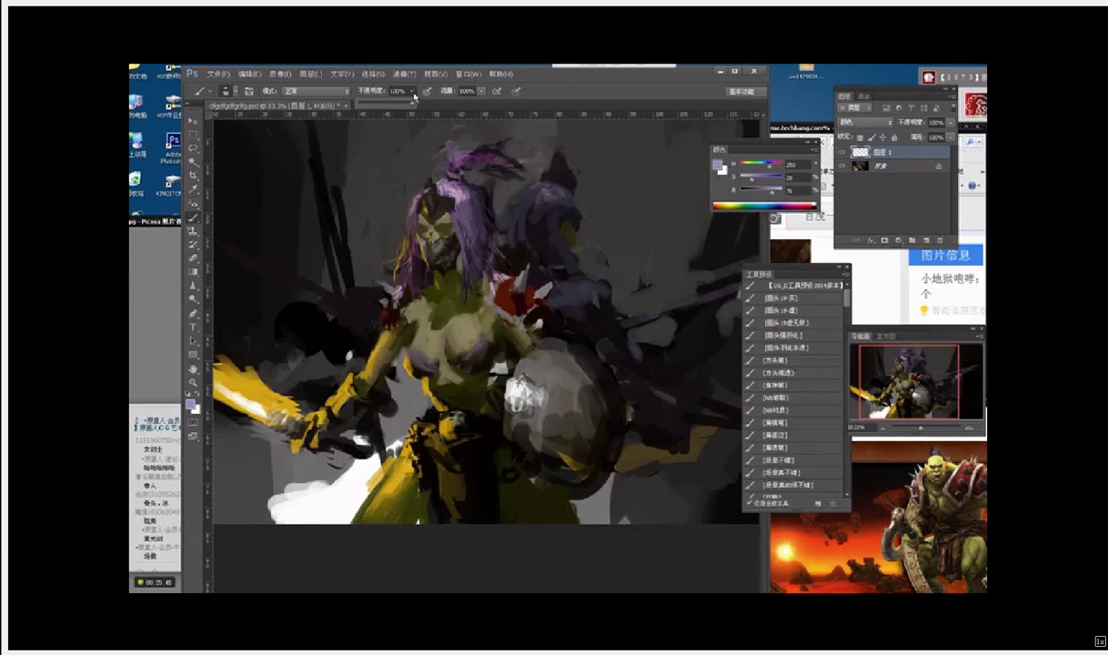
left_click_drag(372, 106, 373, 106)
left_click(385, 195)
key("bracketright")
key("bracketright")
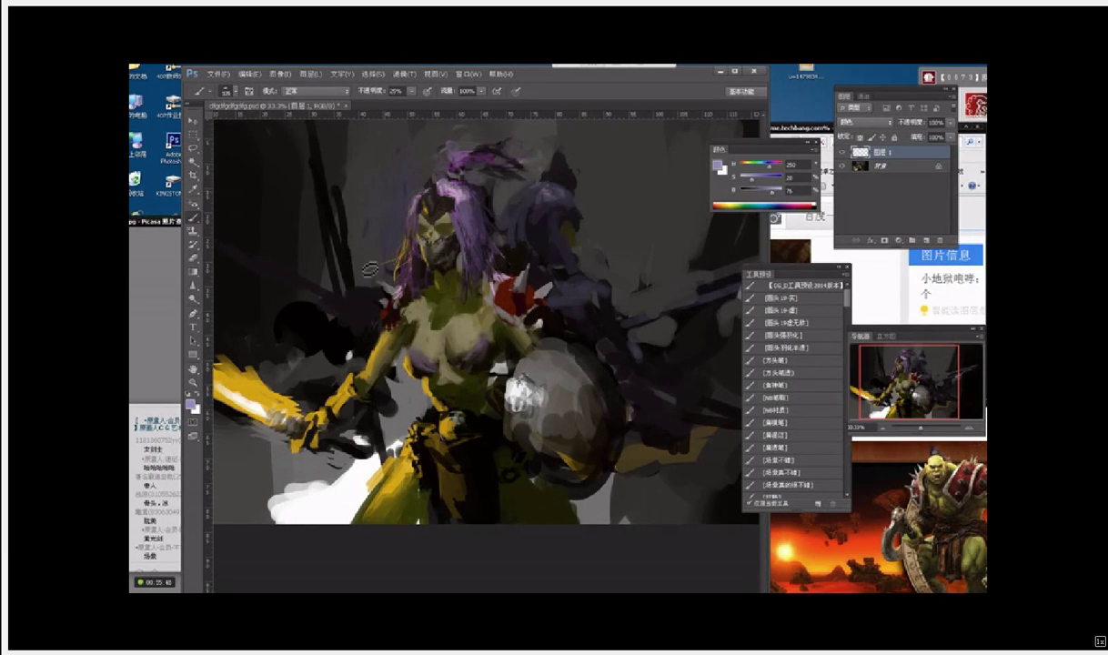
Step: Set the foreground colour to blue (H 224, S 45, B 73) and tint the grey backdrop behind the sword arm
left_click(718, 167)
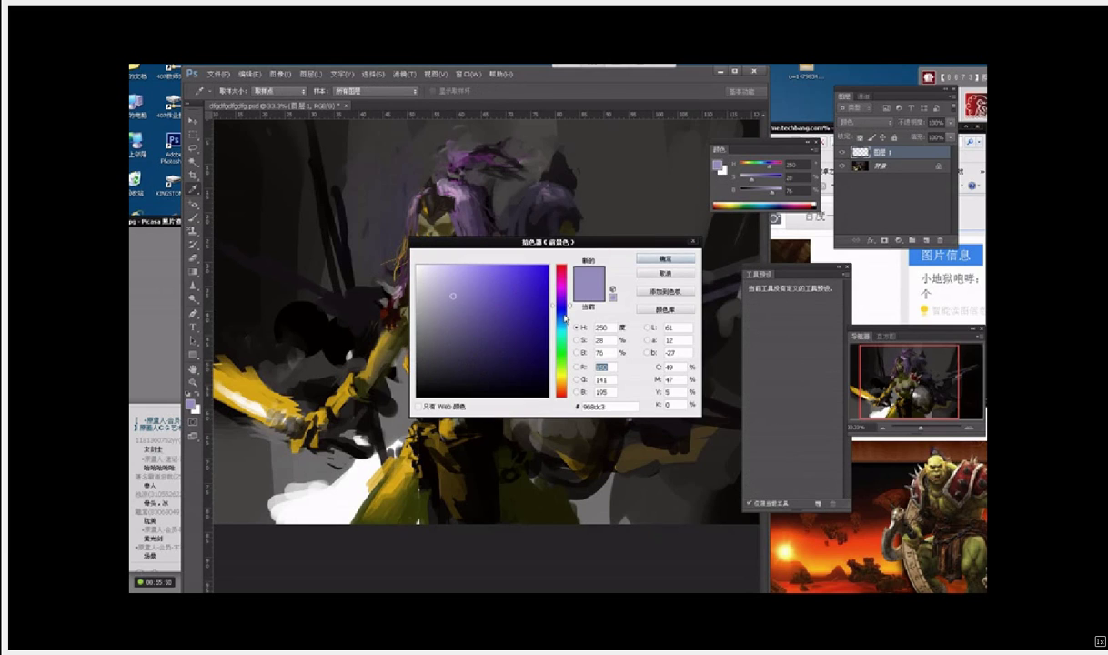
left_click(560, 316)
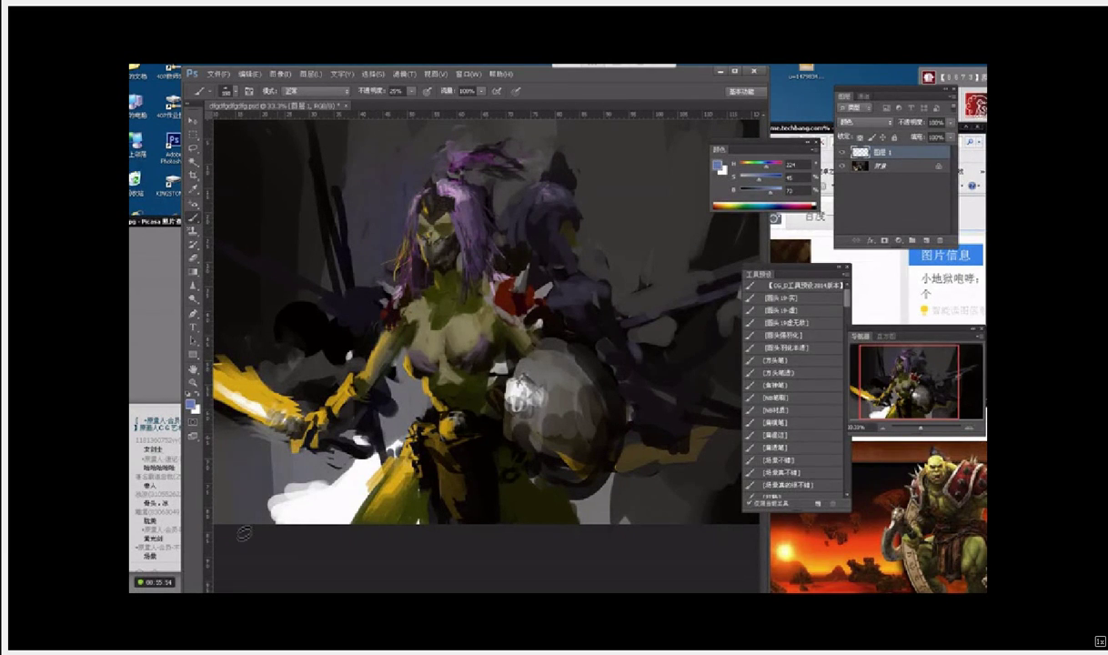
Step: Set the foreground colour to a lighter teal-blue (H 198, S 45, B 73) and tint the backdrop around the character
left_click_drag(317, 106, 328, 145)
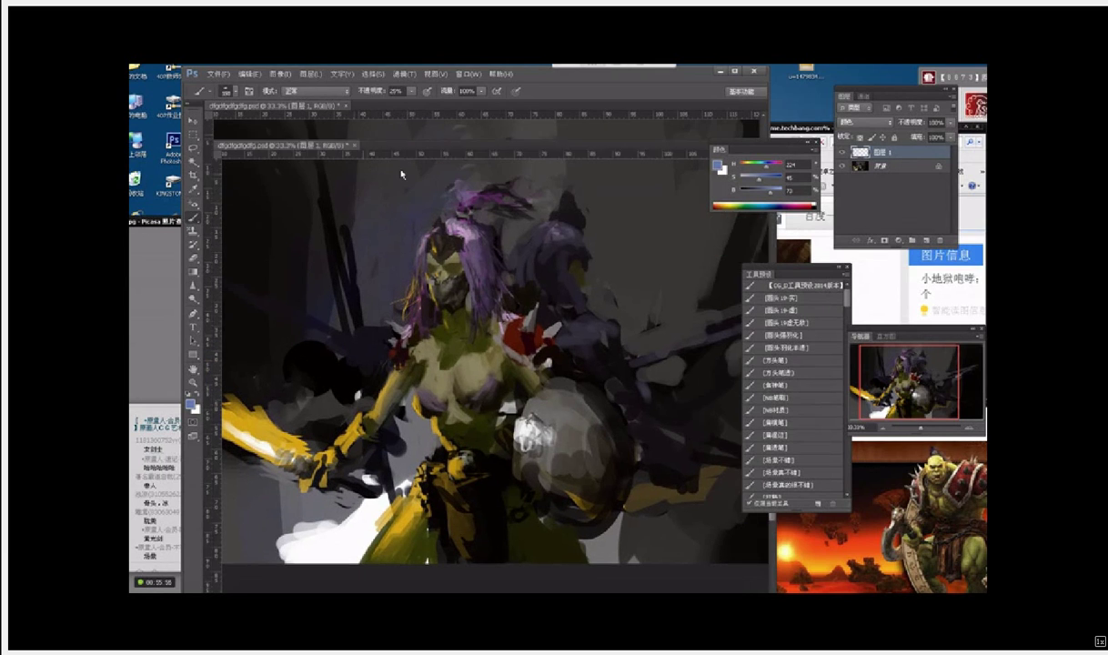
key("ctrl+minus")
key("ctrl+minus")
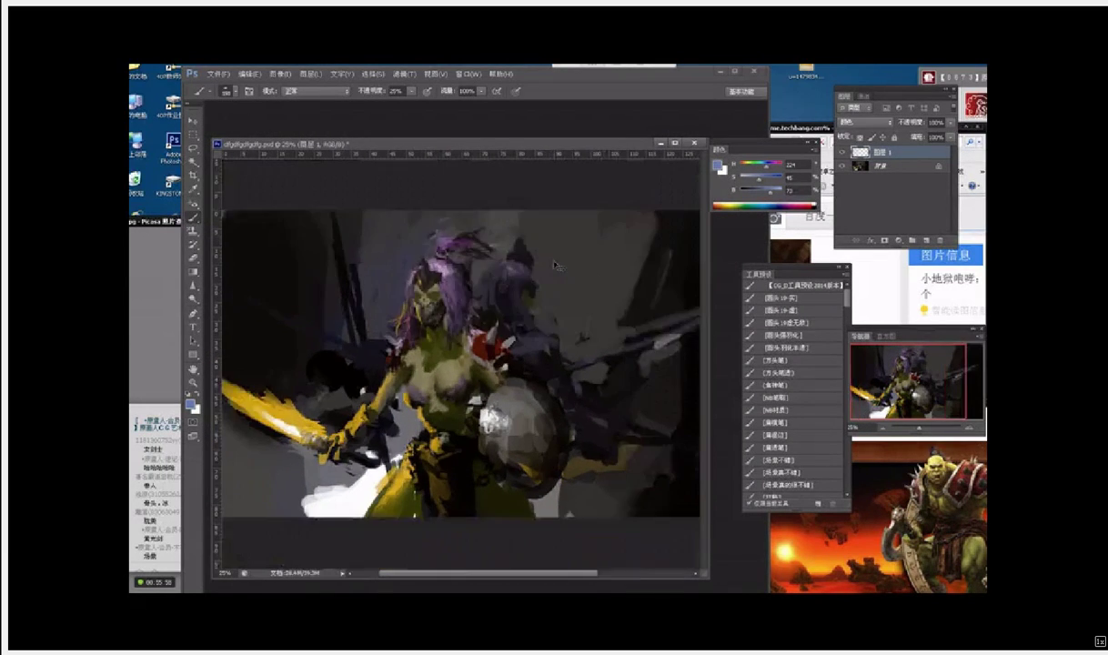
left_click_drag(537, 145, 537, 106)
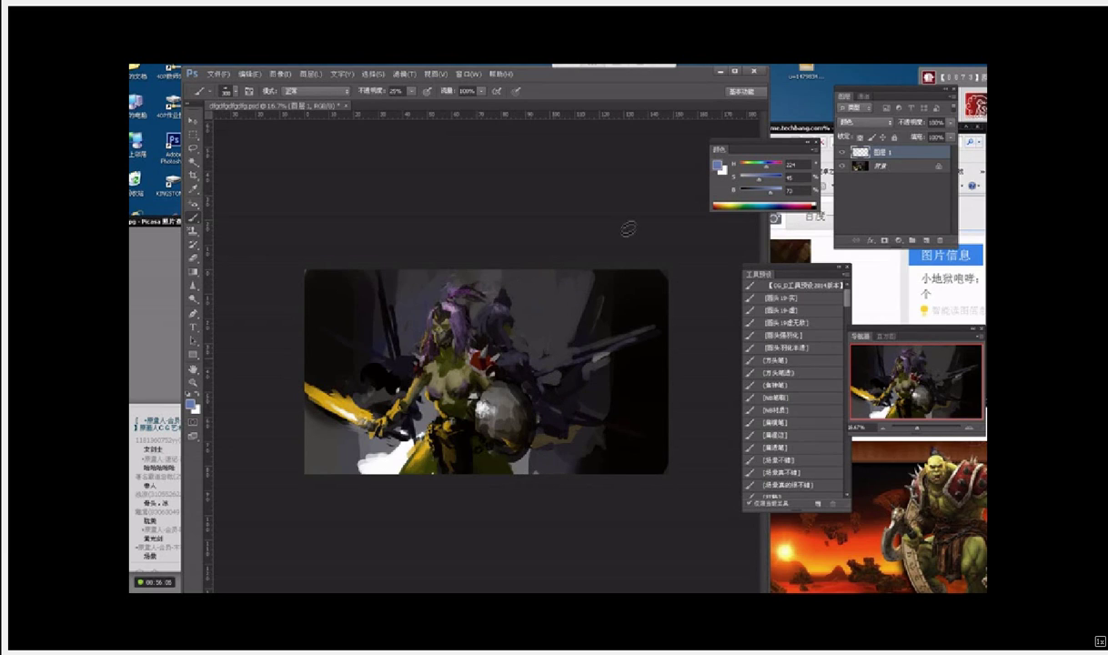
left_click(719, 168)
left_click(562, 325)
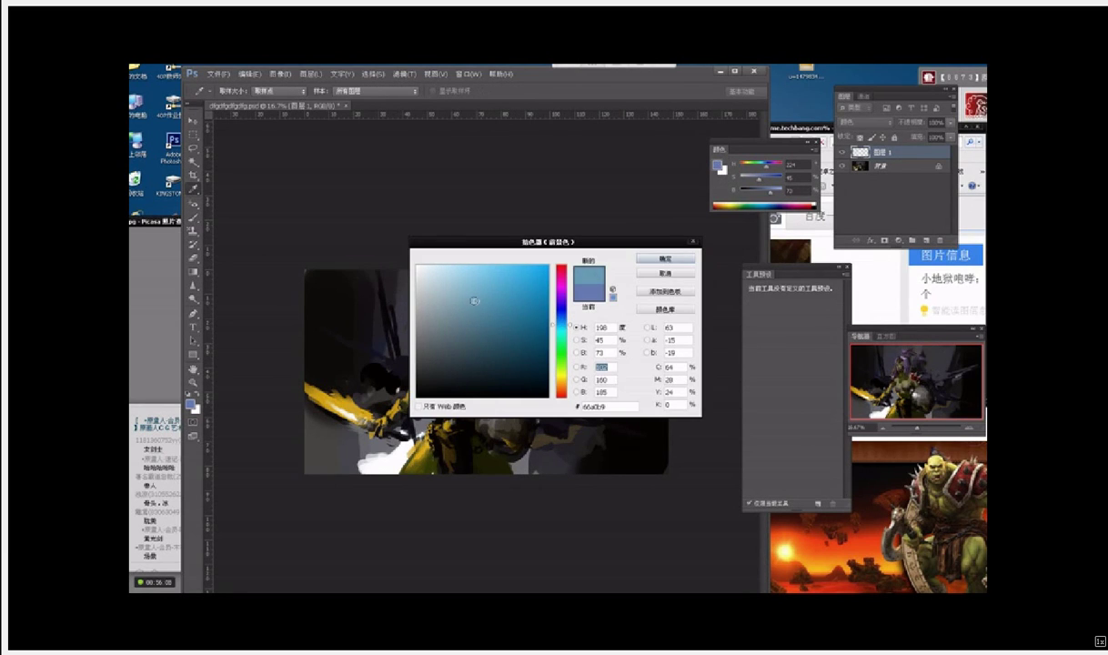
key("Return")
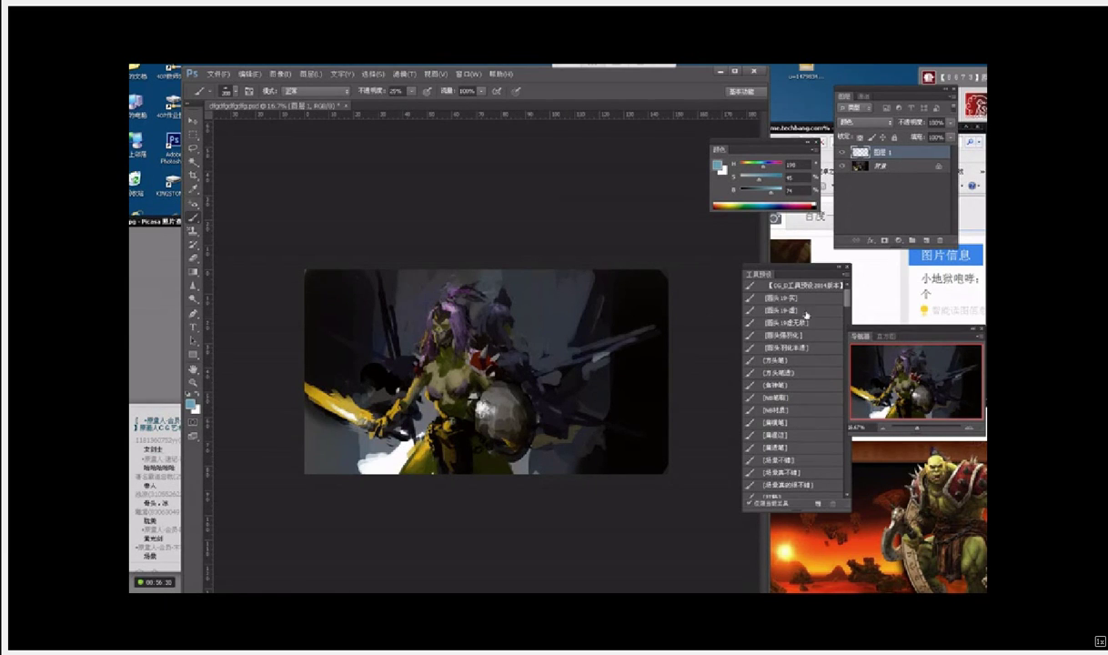
Step: Add a new layer in Overlay mode and set the foreground colour to a deeper teal-blue (H 198, S 60, B 57)
left_click(927, 242)
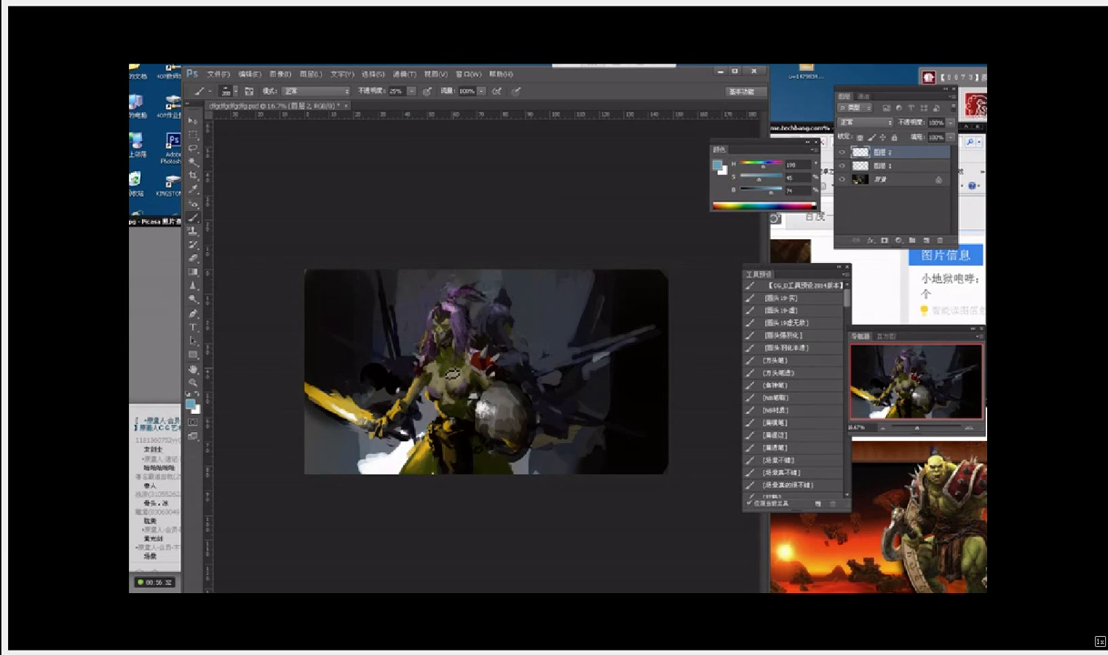
left_click(718, 167)
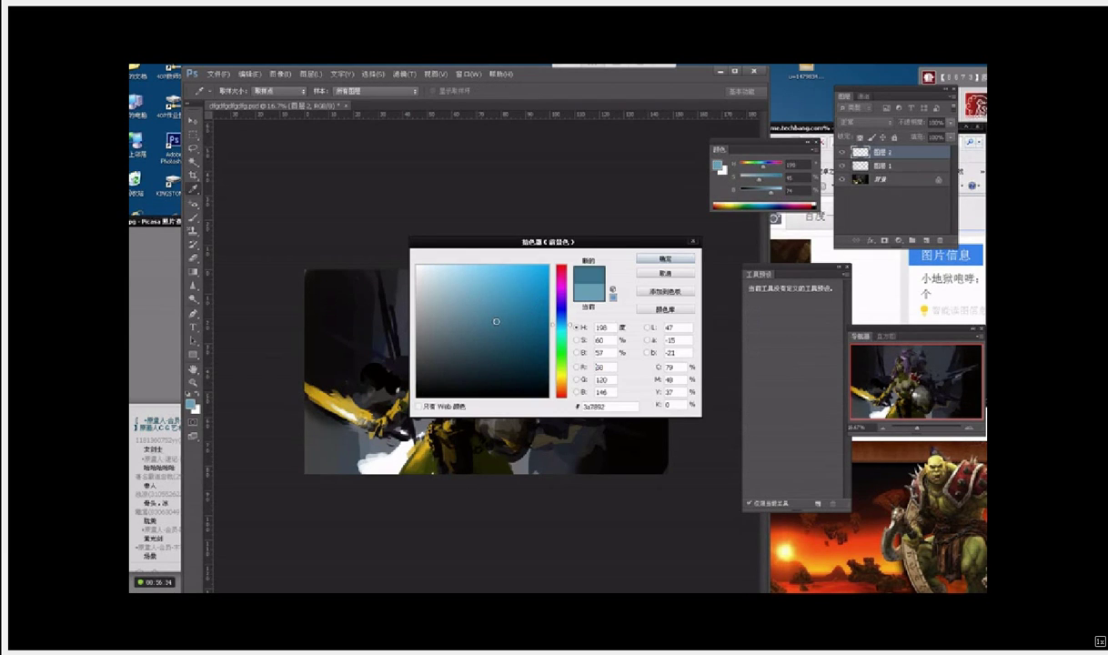
key("Return")
left_click(869, 127)
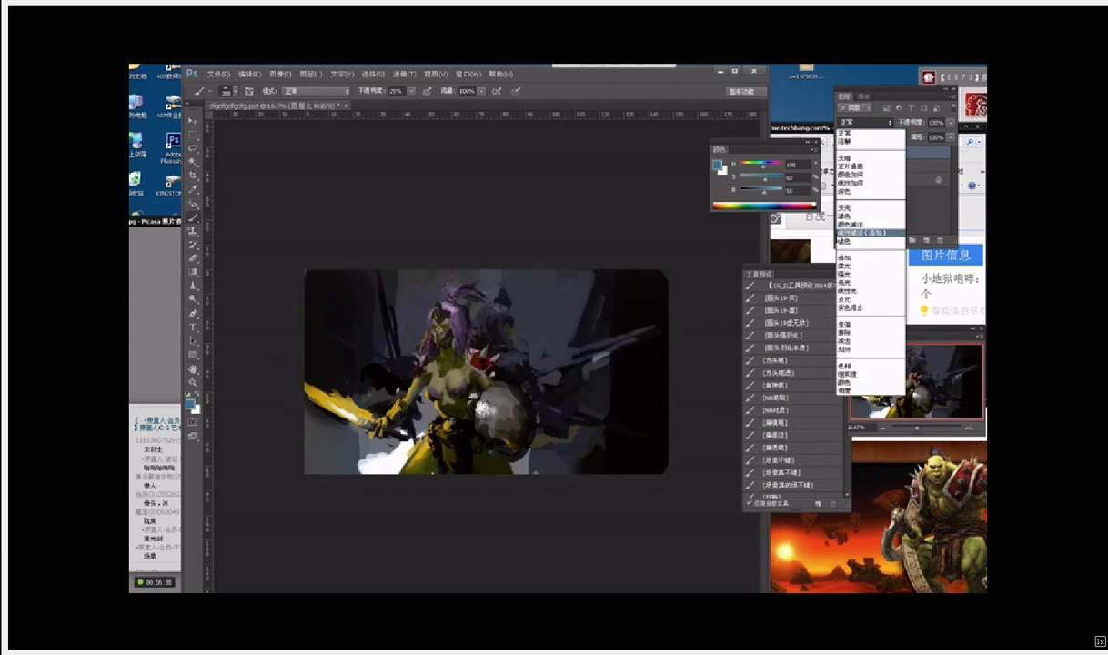
left_click(828, 252)
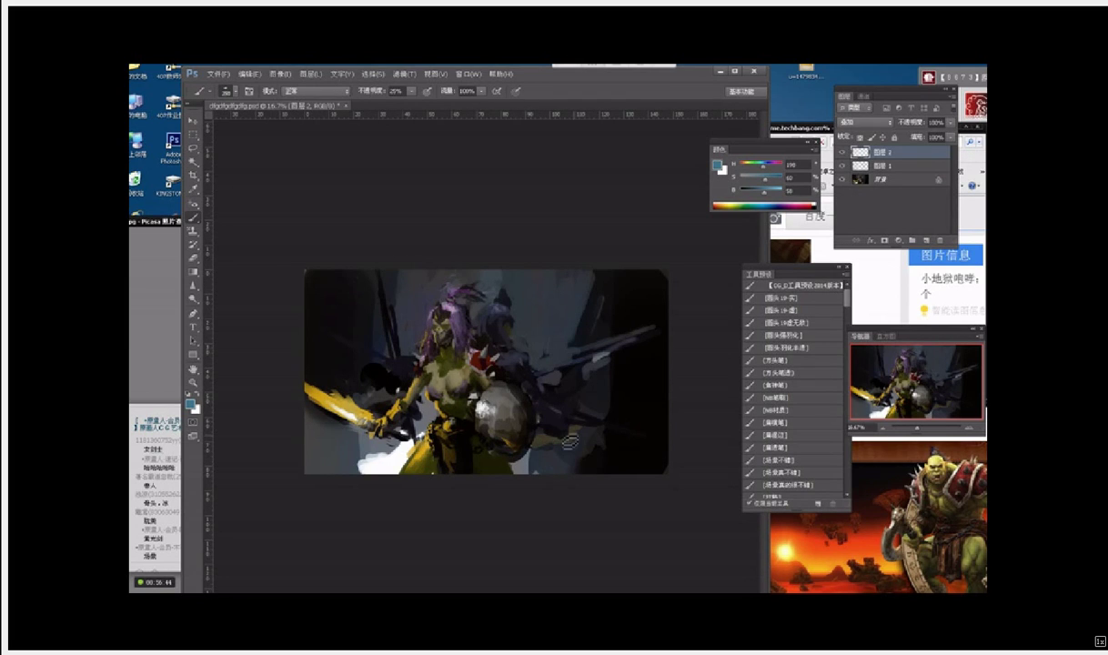
Step: Sample dark olive tones from the figure's sword arm and brush them over the backdrop on the Overlay layer
key("bracketleft")
left_click(427, 342, "alt")
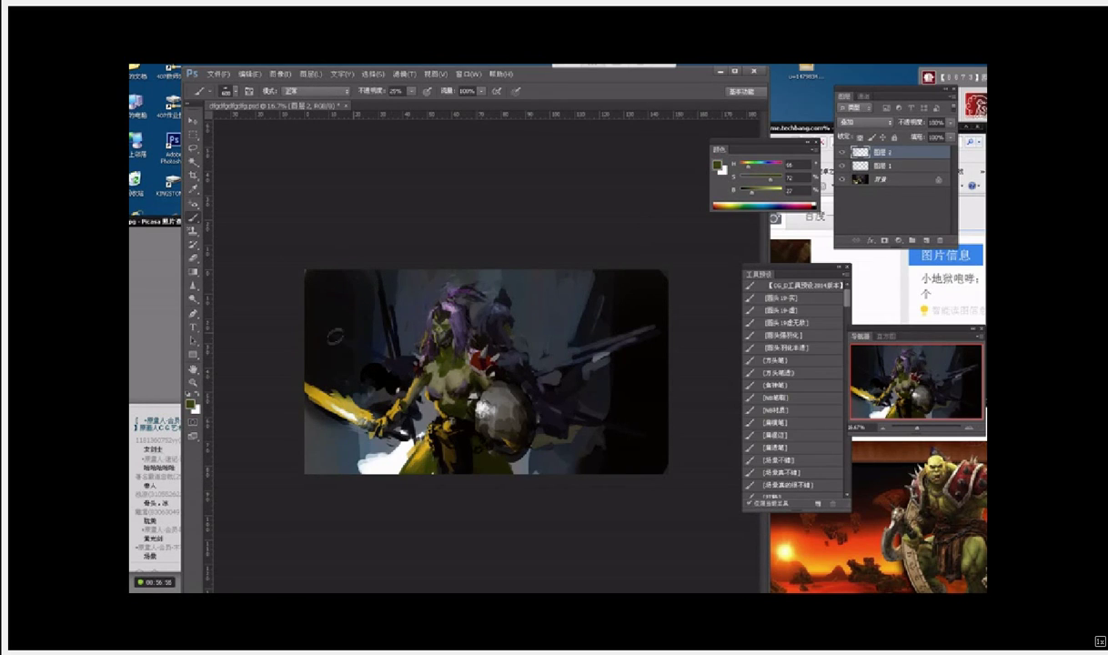
left_click(419, 362, "alt")
left_click(423, 358, "alt")
Step: Add another layer, set the foreground colour to dark olive (H 53, S 73, B 35) and tint the backdrop around the sword
left_click(926, 241)
key("]")
left_click(718, 167)
left_click_drag(486, 332, 512, 352)
key("Return")
key("[")
key("[")
key("[")
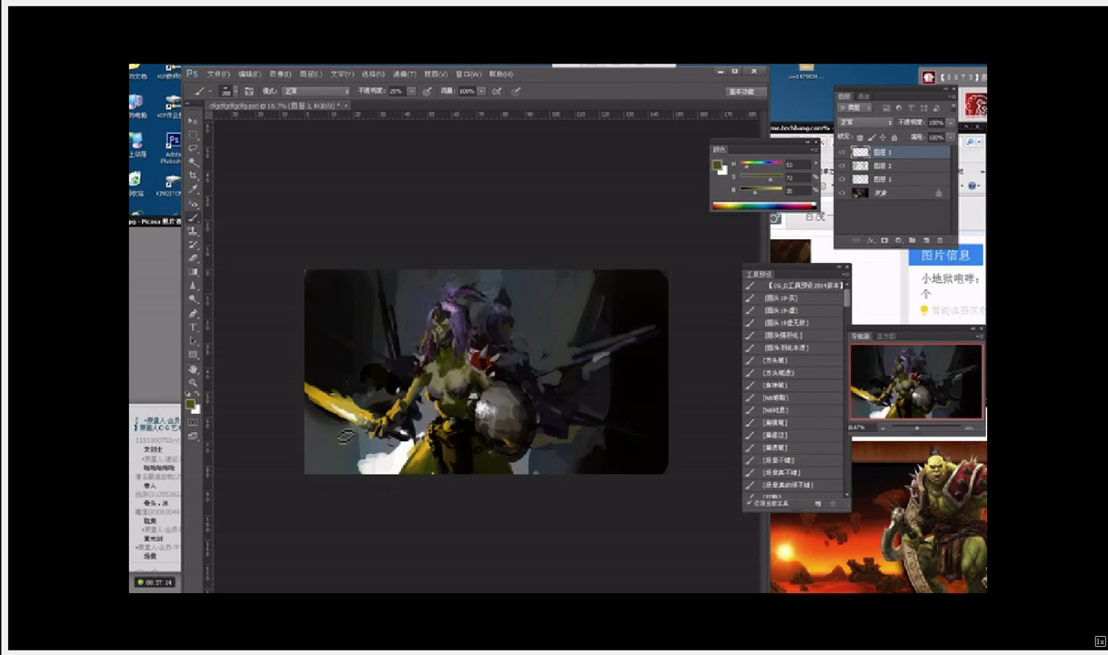
Step: Sample the dark backdrop beside the sword and paint a stroke beneath the blade
left_click(319, 374, "alt")
mouse_move(303, 427)
left_mouse_down()
mouse_move(326, 400)
mouse_move(333, 435)
left_mouse_up()
key("shift+b")
Step: Set the foreground colour to muted blue (H 229, S 43, B 42) and tint the backdrop below and beside the shield
left_click(449, 270, "alt")
left_click(718, 166)
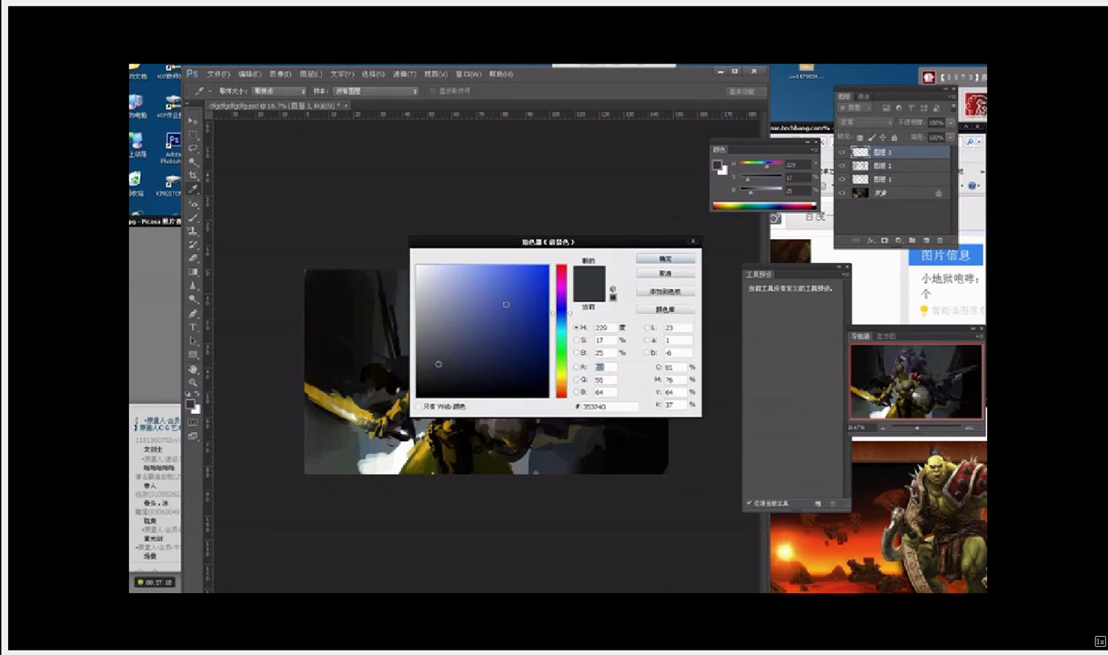
left_click(474, 341)
key("Return")
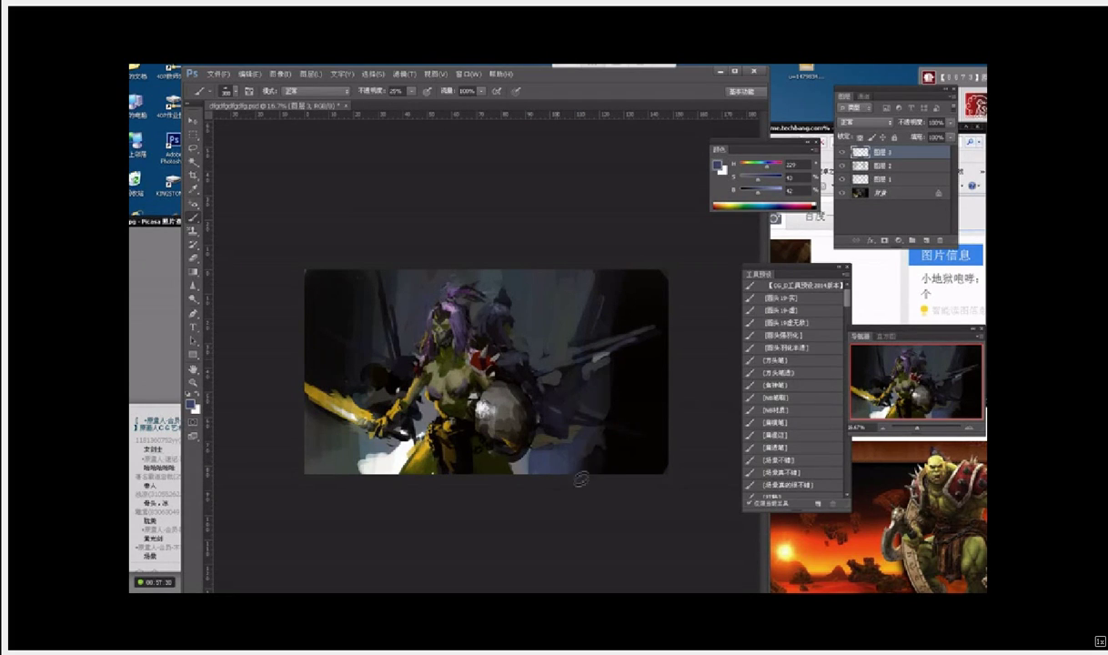
Step: Set the foreground colour to dark teal (H 189, S 70, B 30) for tinting the backdrop beside the shield
left_click(718, 166)
left_click(562, 327)
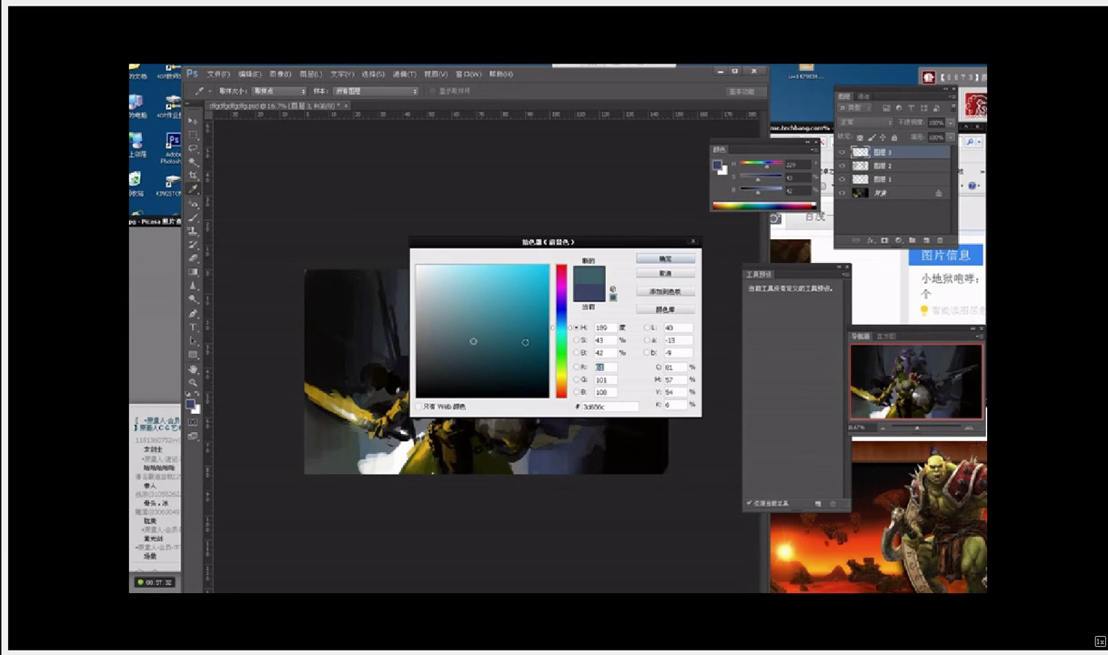
key("Return")
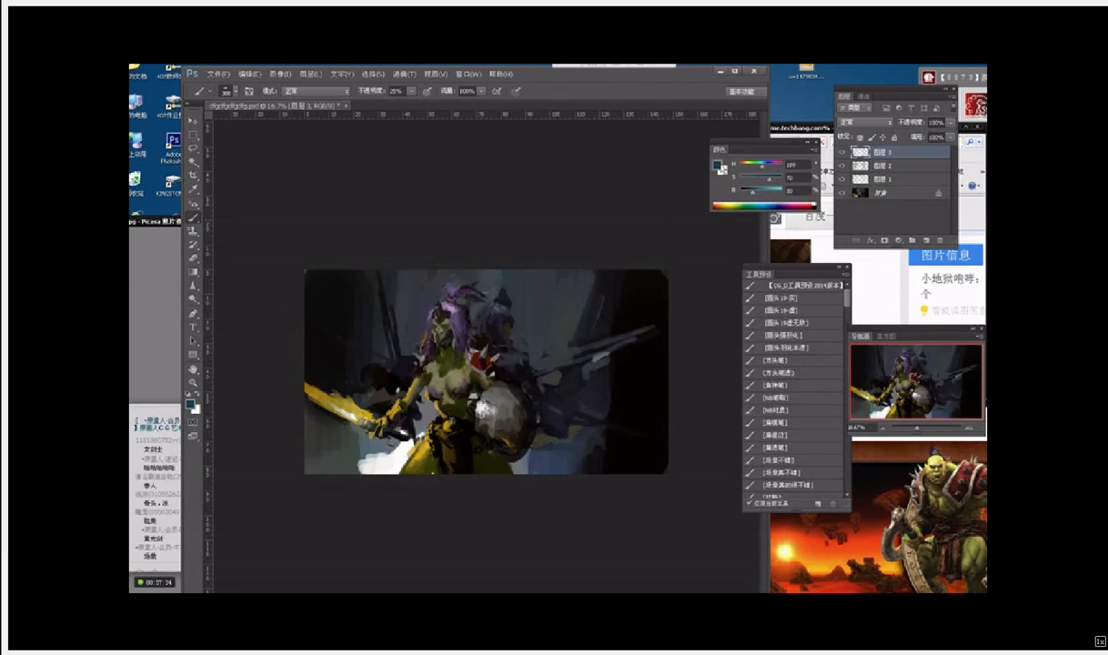
Step: Set the foreground colour to dark green (H 90, S 92, B 19) and shade the lower backdrop beyond the shield
left_click(718, 165)
mouse_move(561, 329)
left_mouse_down()
mouse_move(564, 365)
mouse_move(537, 373)
left_mouse_up()
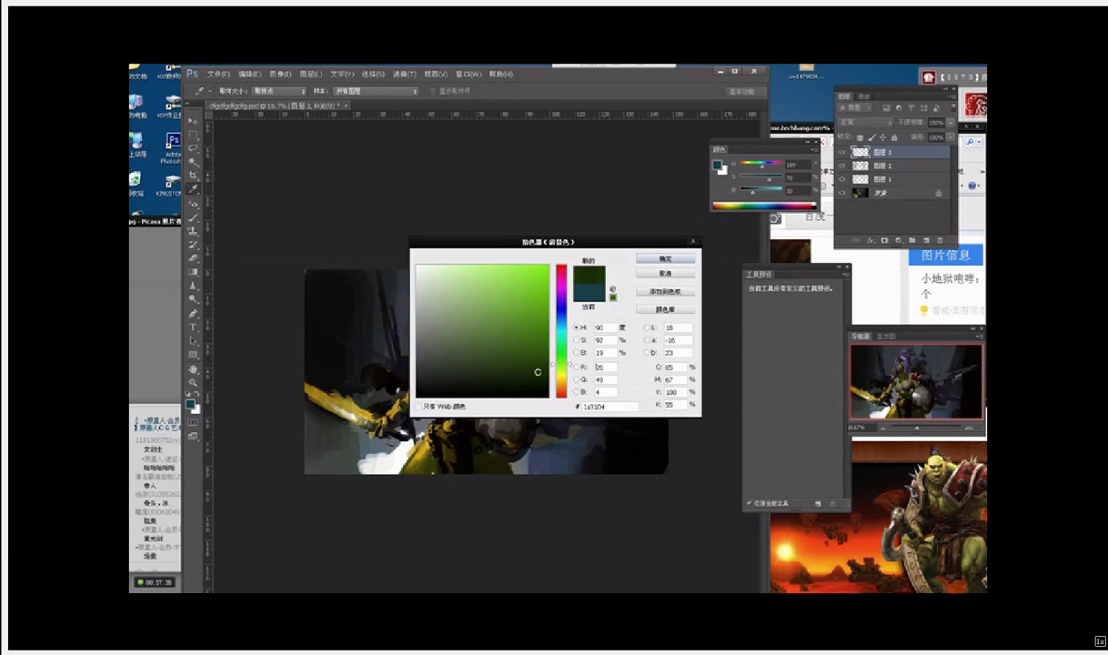
key("Return")
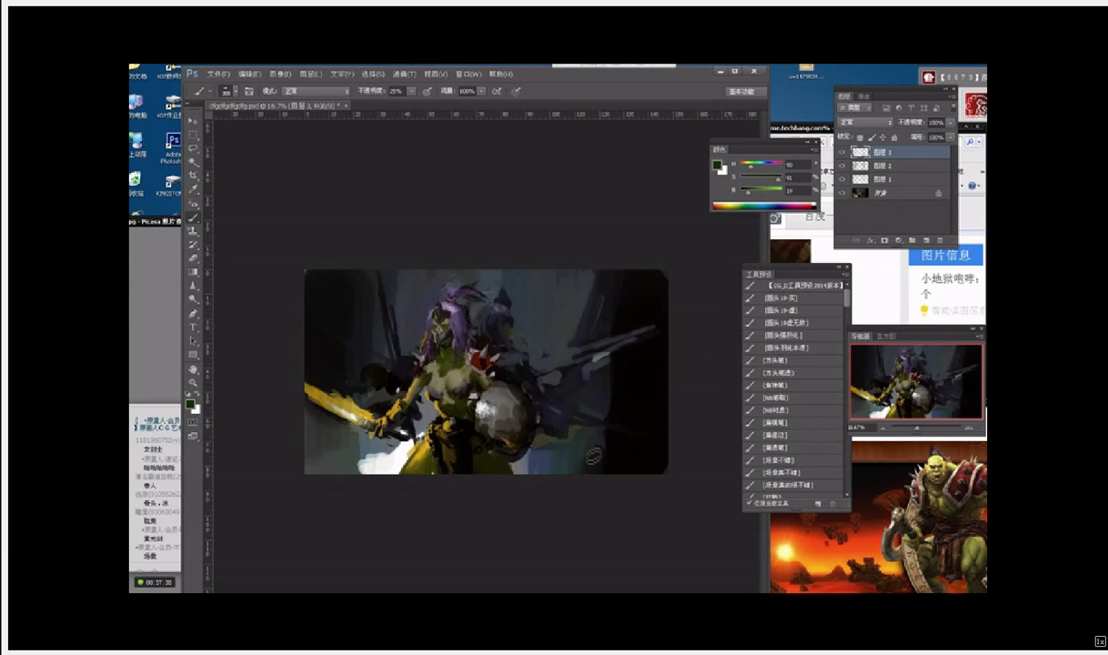
Step: Set the foreground colour to a near-black brown (H 47, S 97, B 11) and darken the backdrop at the painting's right side
left_click(719, 166)
left_click(563, 379)
left_click(544, 383)
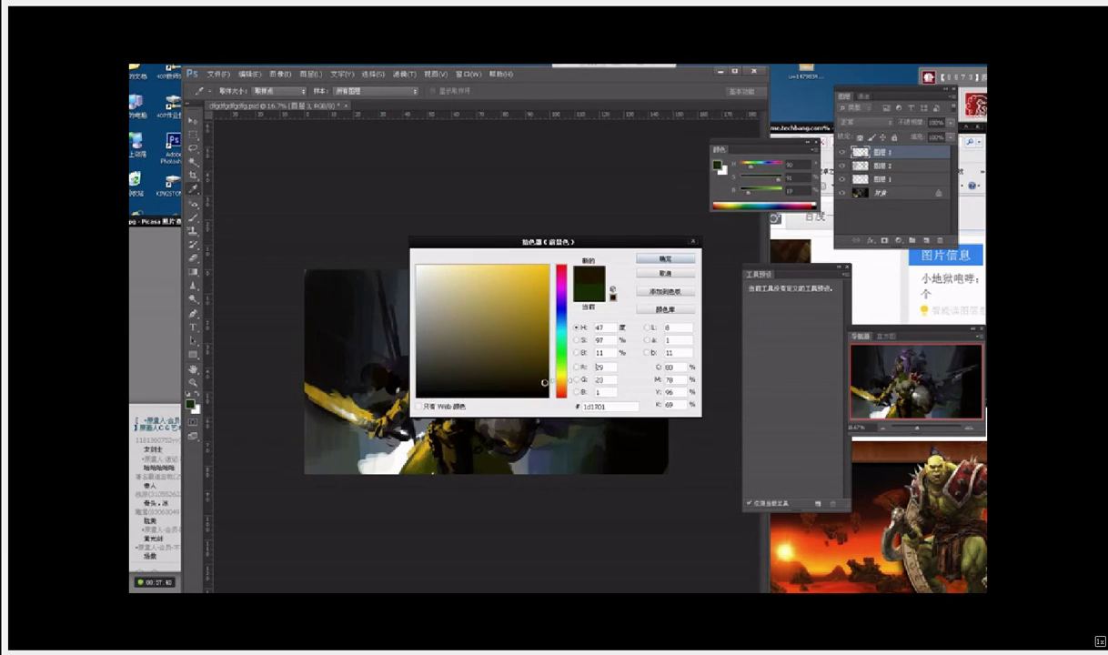
key("Return")
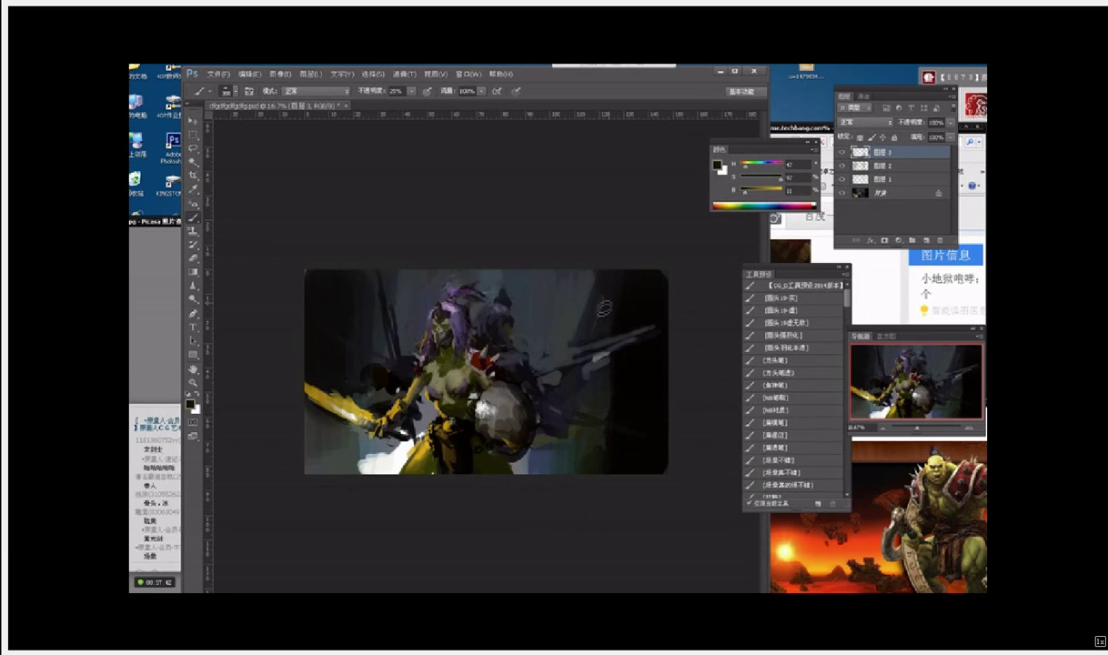
Step: Sample backdrop tones below the shield, enlarge the brush and blend the lower-right backdrop with blue-grey
key("i")
left_click(595, 425, "alt")
left_click(538, 462, "alt")
key("]")
key("]")
key("]")
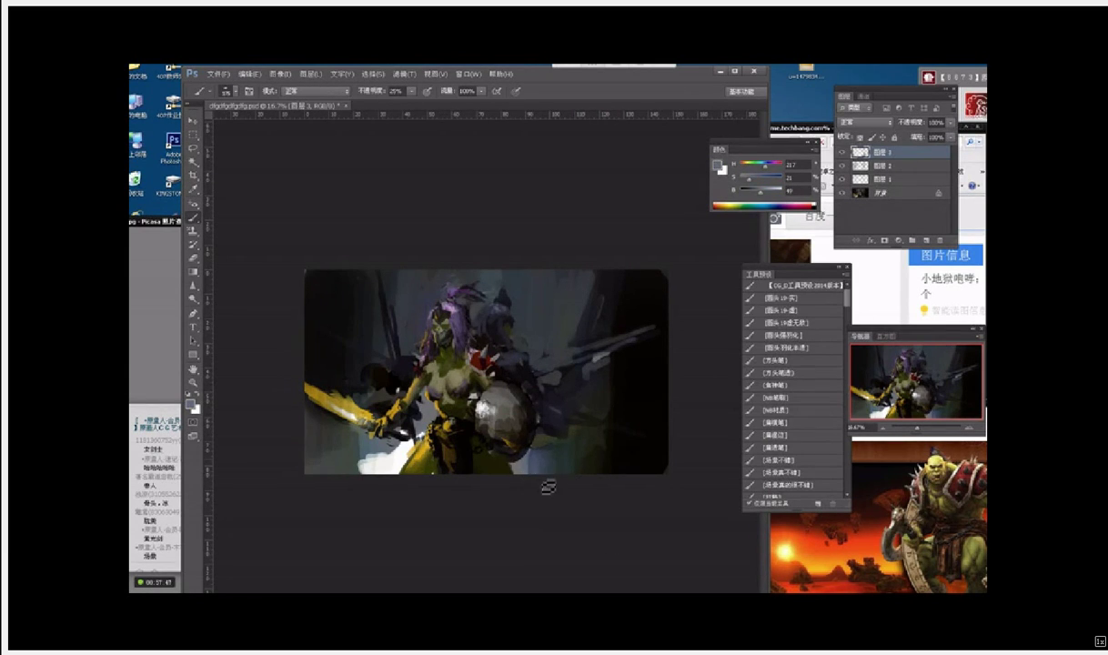
Step: Sample white near the canvas's lower edge, shrink the brush and paint a bright patch beneath the shield
left_click(517, 476, "alt")
key("[")
key("[")
left_click_drag(519, 465, 520, 483)
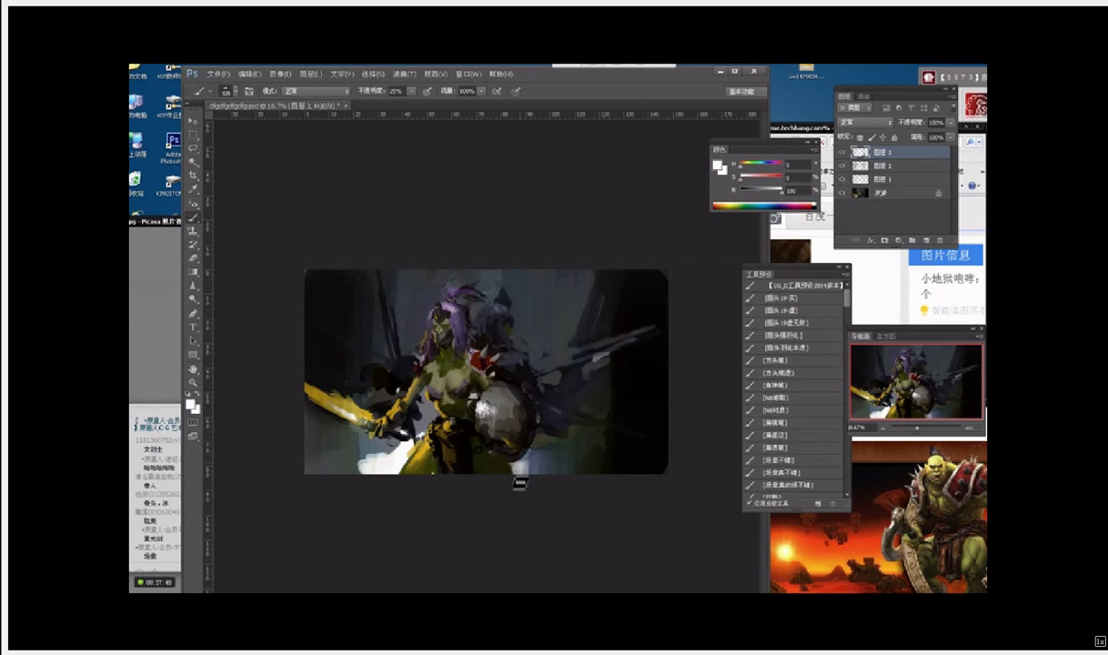
Step: Sample blue-grey from the edge of the bright patch and blend it upward beside the shield
left_click(551, 472, "alt")
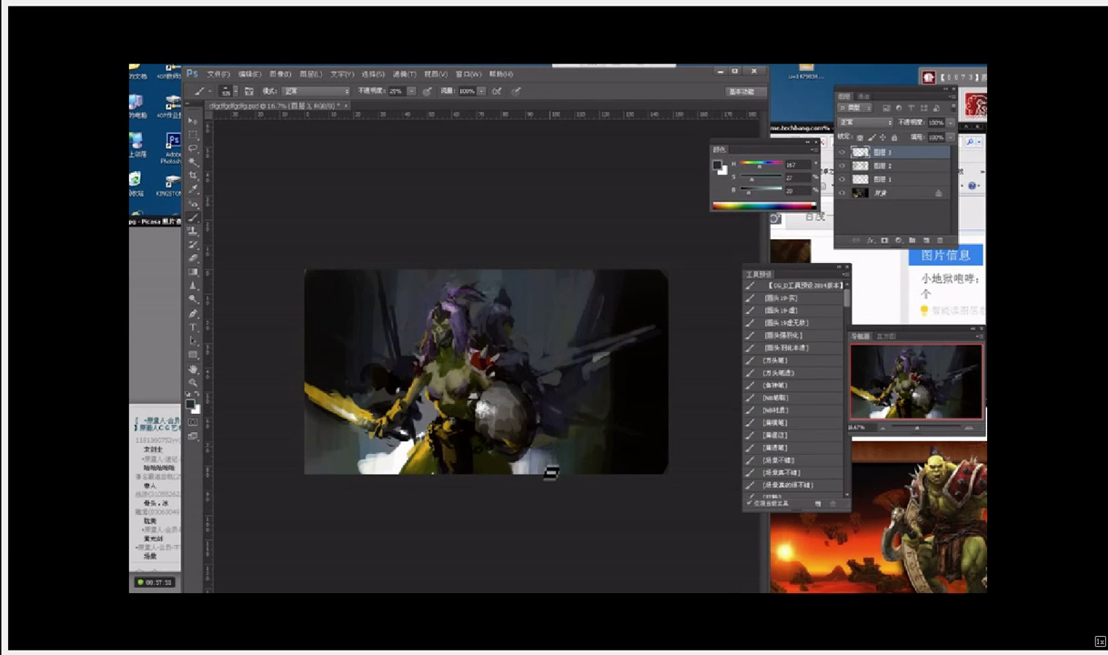
left_click(545, 473, "alt")
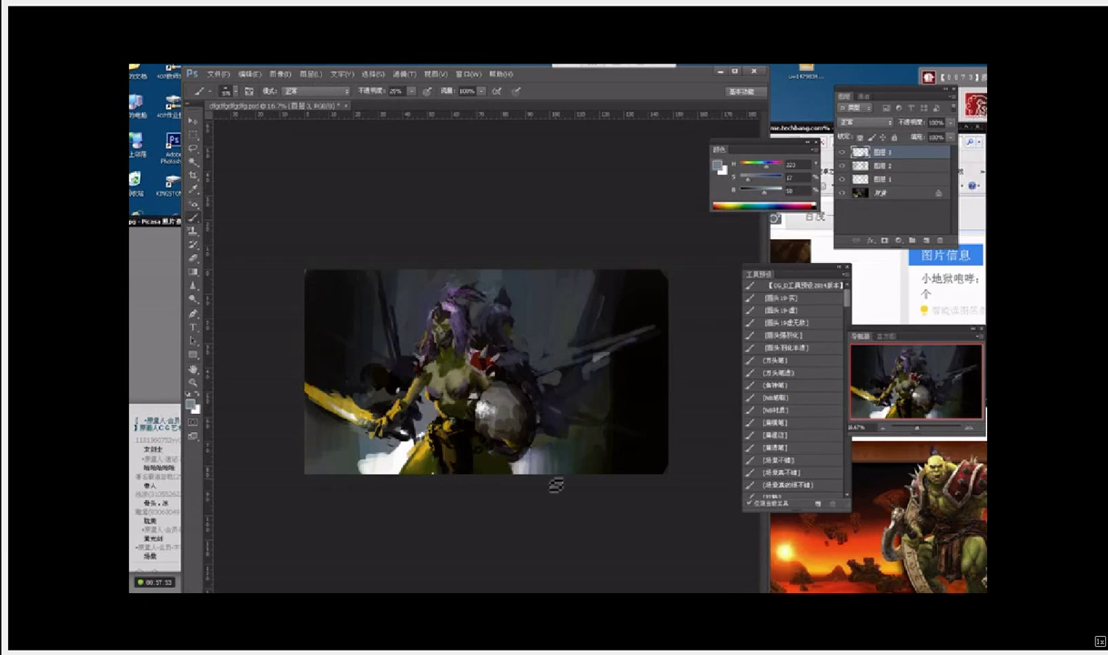
left_click_drag(555, 483, 537, 438)
Step: Pick a brighter custom colour (S 46, B 74) with a yellow hue, dab it below the shield and blend with sampled dark tones
left_click(719, 165)
left_click(478, 299)
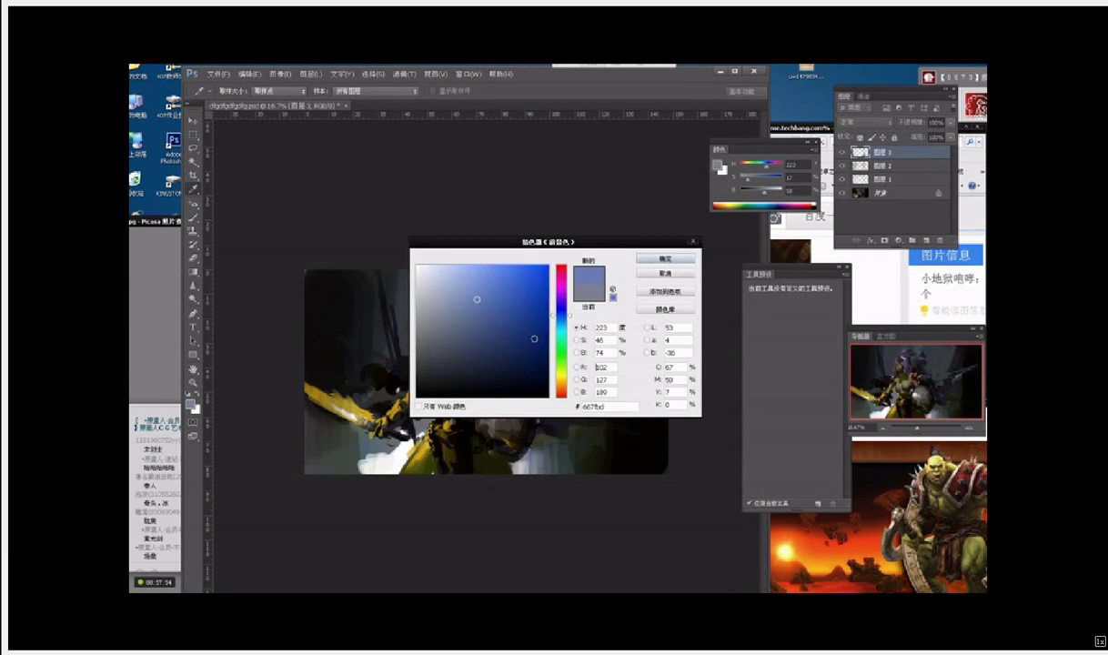
left_click(560, 378)
key("Return")
key("bracketleft")
mouse_move(549, 447)
left_mouse_down()
mouse_move(529, 429)
mouse_move(543, 446)
left_mouse_up()
left_click(575, 454, "alt")
left_click(578, 460, "alt")
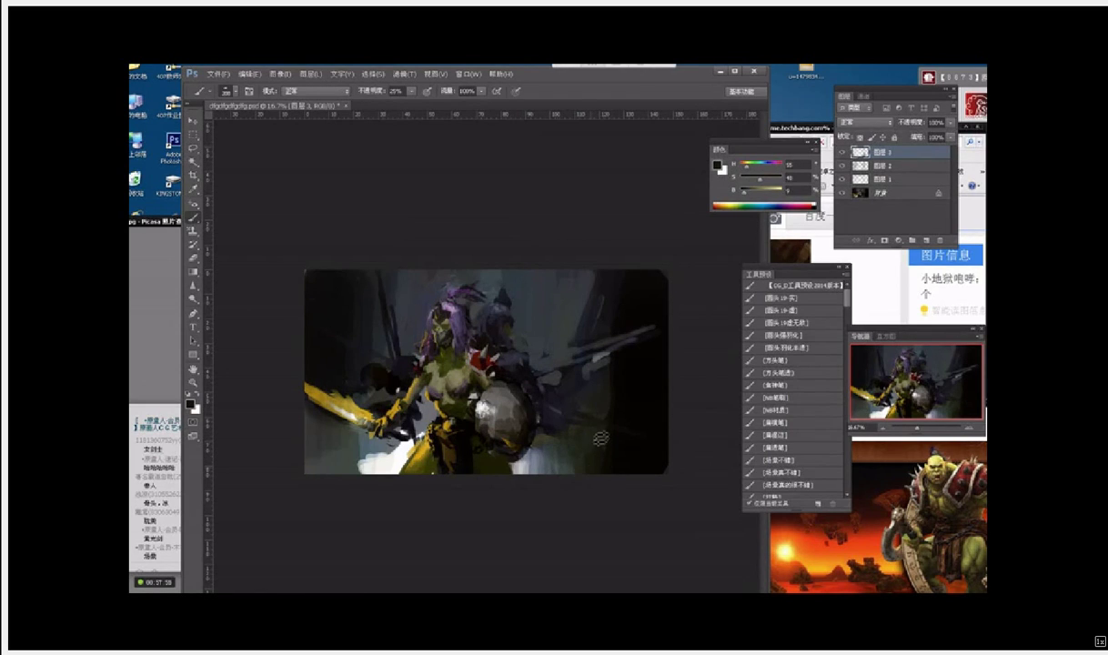
Step: Sample light grey (H 240, S 2, B 70) and widen the bright patch beneath the shield
left_click(525, 465, "alt")
left_click(526, 468, "alt")
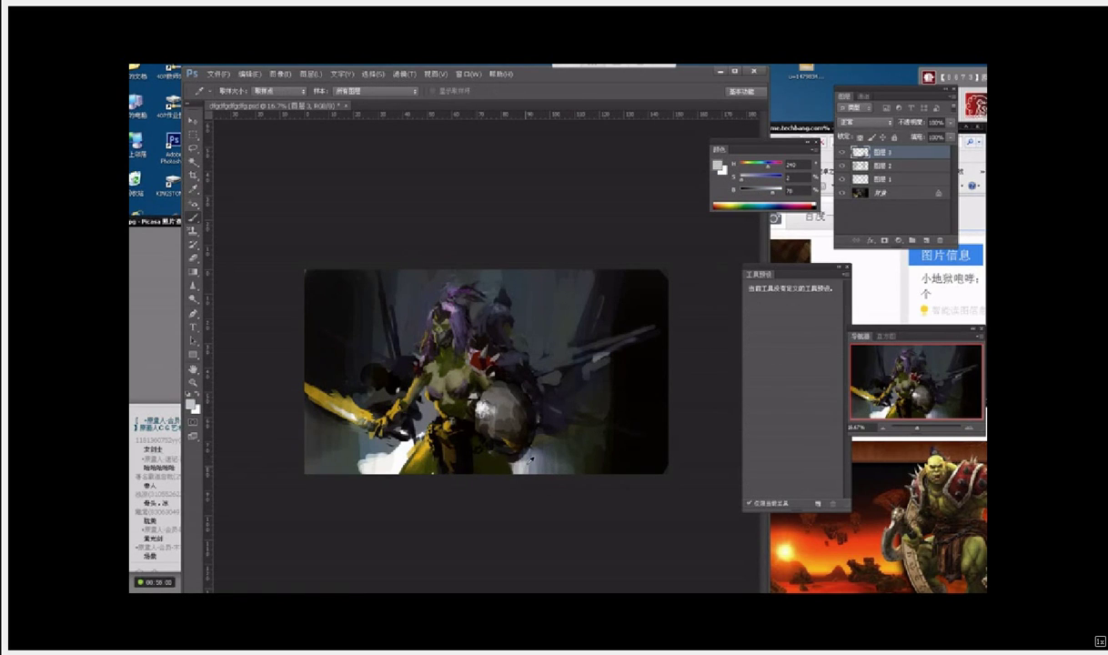
left_click_drag(531, 462, 541, 485)
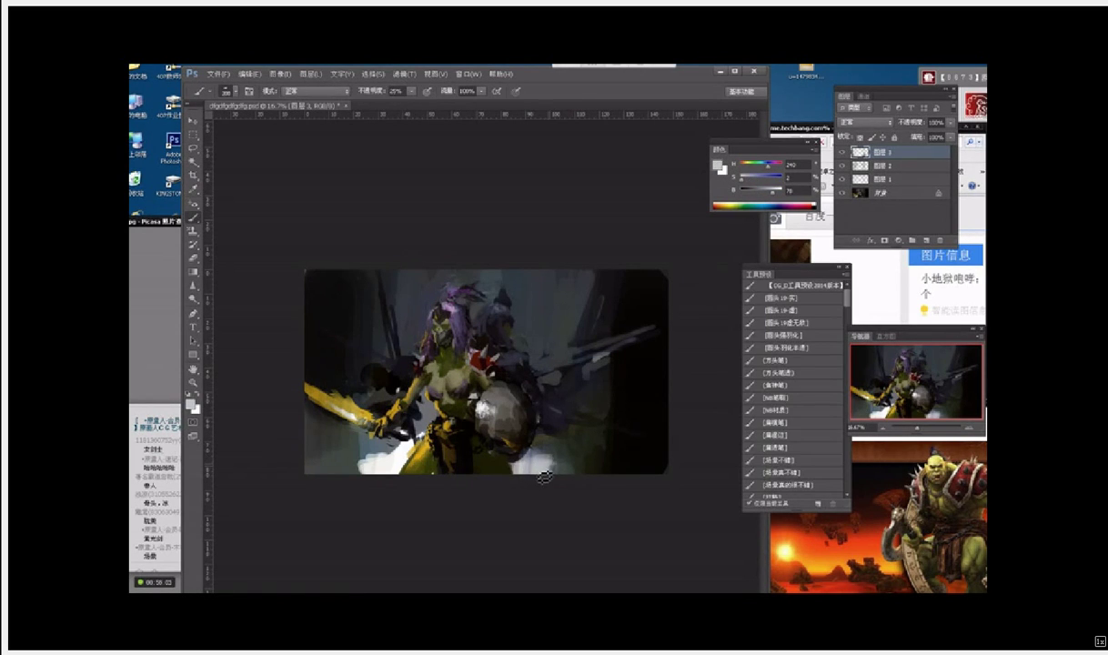
Step: Sample white and grey tones below the sword and extend the bright glow across the lower-left backdrop
left_click(396, 449, "alt")
mouse_move(355, 463)
left_mouse_down()
mouse_move(365, 462)
mouse_move(364, 478)
mouse_move(363, 450)
mouse_move(383, 462)
mouse_move(342, 452)
left_mouse_up()
left_click(344, 451, "alt")
key("[")
left_click(336, 451, "alt")
Step: Reduce the brush size, paint white in the gap below the sword hand and add sampled yellow to the thigh cloth
key("bracketleft")
key("bracketleft")
key("bracketleft")
key("bracketleft")
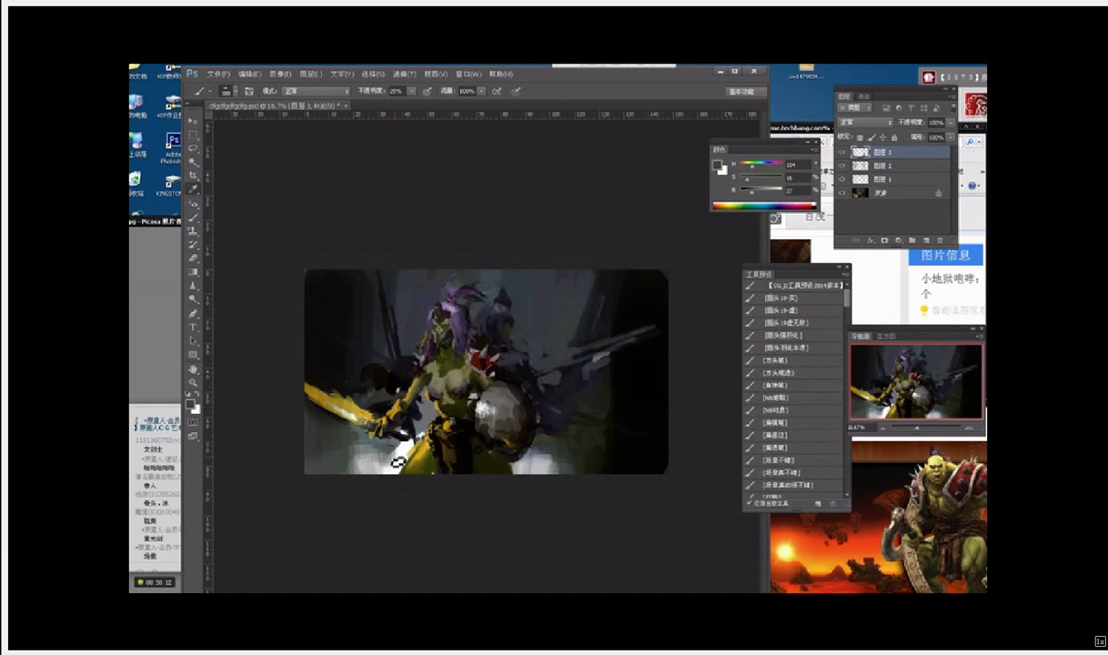
left_click(394, 453, "alt")
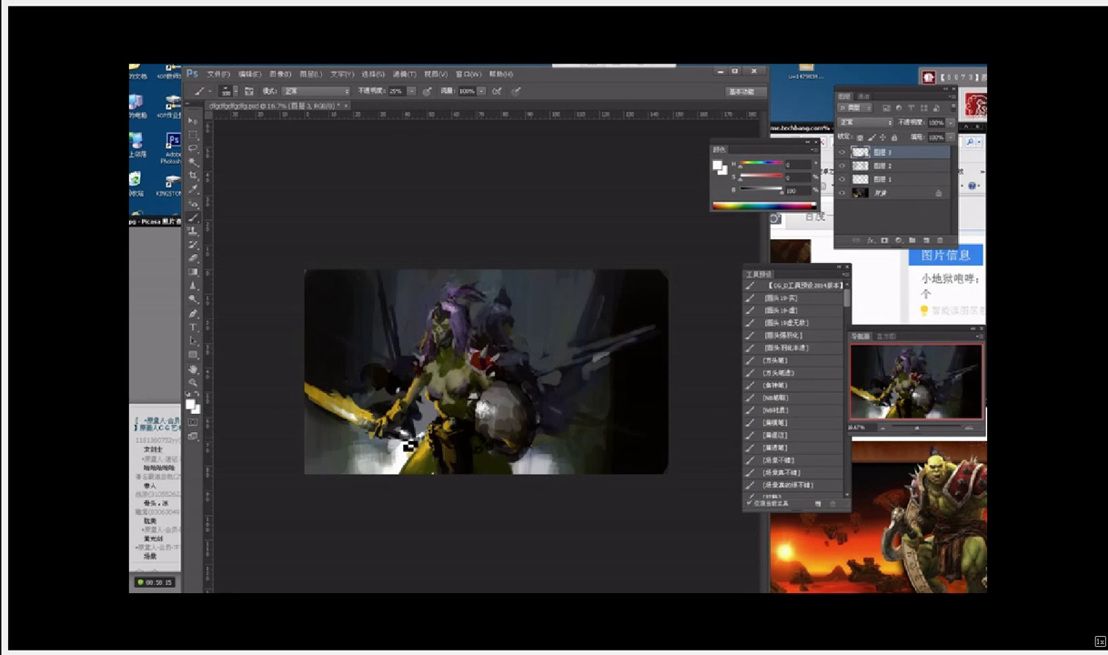
mouse_move(407, 435)
left_mouse_down()
mouse_move(405, 414)
mouse_move(422, 434)
left_mouse_up()
left_click(396, 442, "alt")
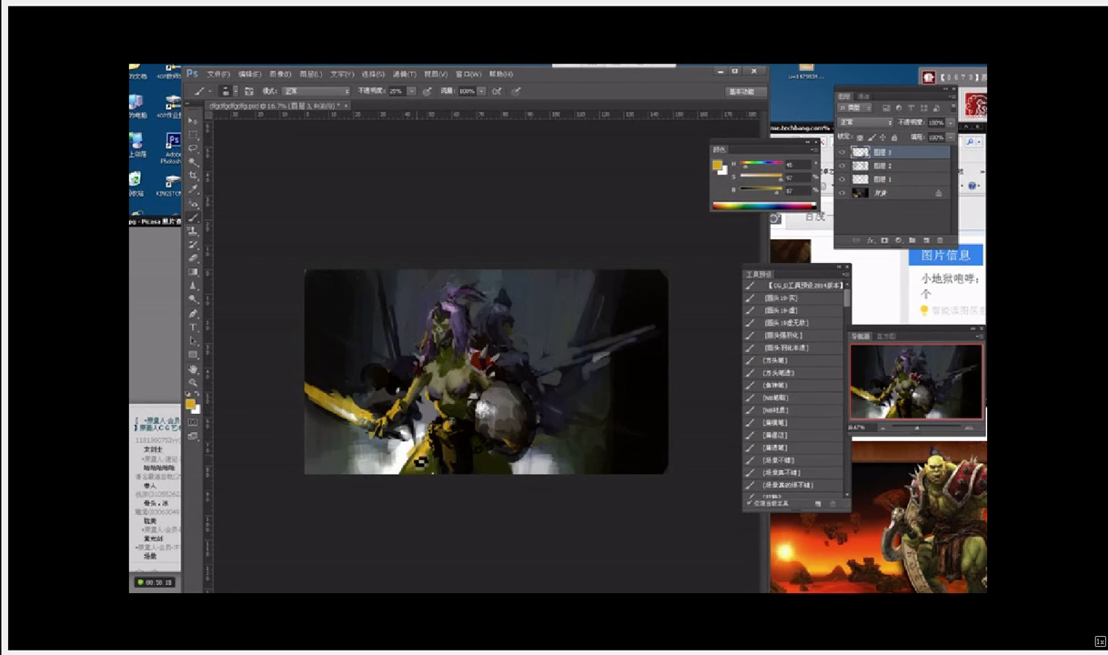
mouse_move(418, 465)
left_mouse_down()
mouse_move(409, 473)
mouse_move(418, 456)
mouse_move(435, 469)
left_mouse_up()
Step: Sample violet-grey and near-black from the background figure and darken the area behind the warrior's hair and red shoulder armour
key("ctrl+plus")
left_click(488, 262, "alt")
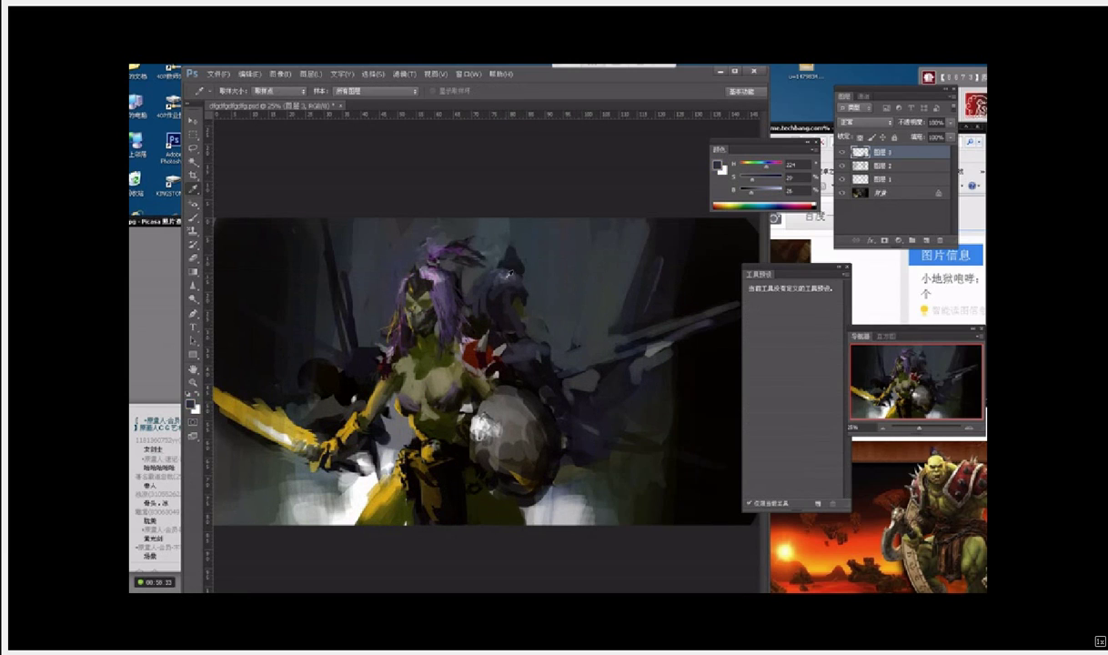
left_click(505, 275, "alt")
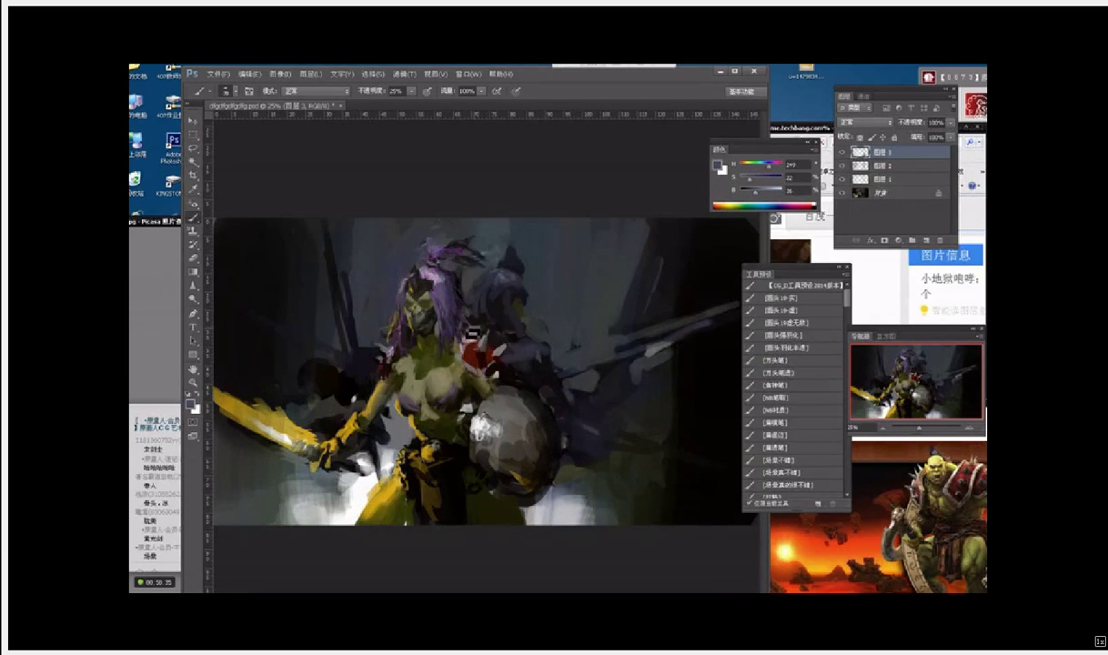
left_click(464, 334, "alt")
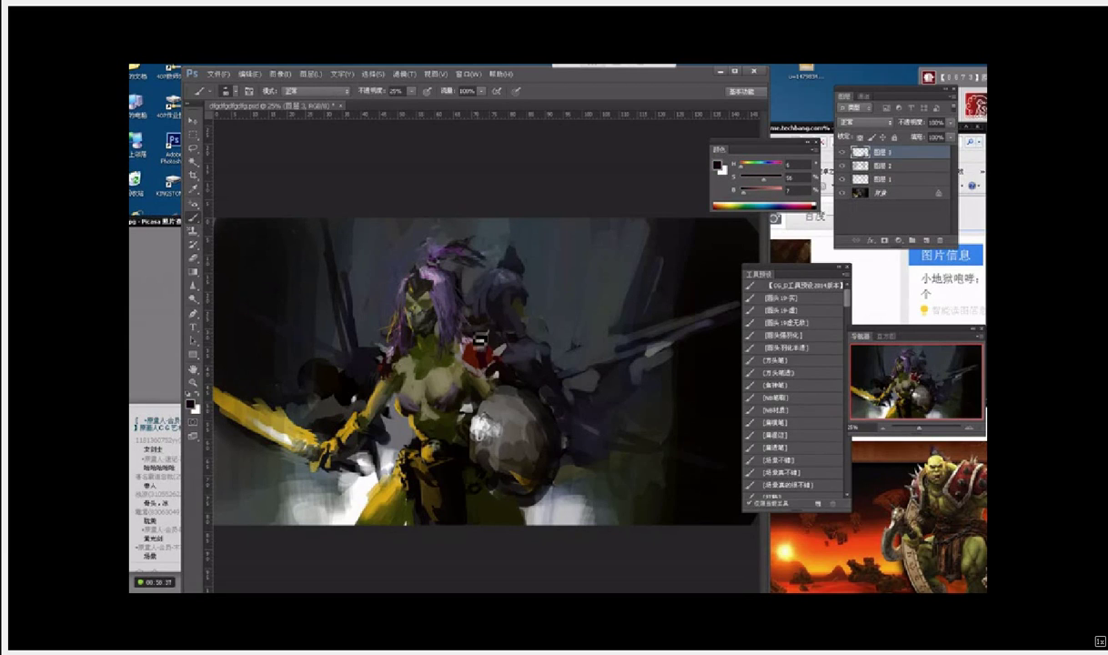
mouse_move(454, 323)
left_mouse_down()
mouse_move(485, 360)
mouse_move(441, 329)
mouse_move(477, 350)
mouse_move(470, 365)
left_mouse_up()
Step: Merge the visible layers, copy the lassoed head of the background figure onto a new layer and shift it slightly right
key("ctrl+shift+e")
key("l")
mouse_move(469, 315)
left_mouse_down()
mouse_move(543, 308)
mouse_move(532, 279)
left_mouse_up()
key("ctrl+j")
key("v")
Step: Raise the brush opacity to 100% and use sampled backdrop tones to repaint the area between the two figures' heads
key("b")
left_click(515, 244, "alt")
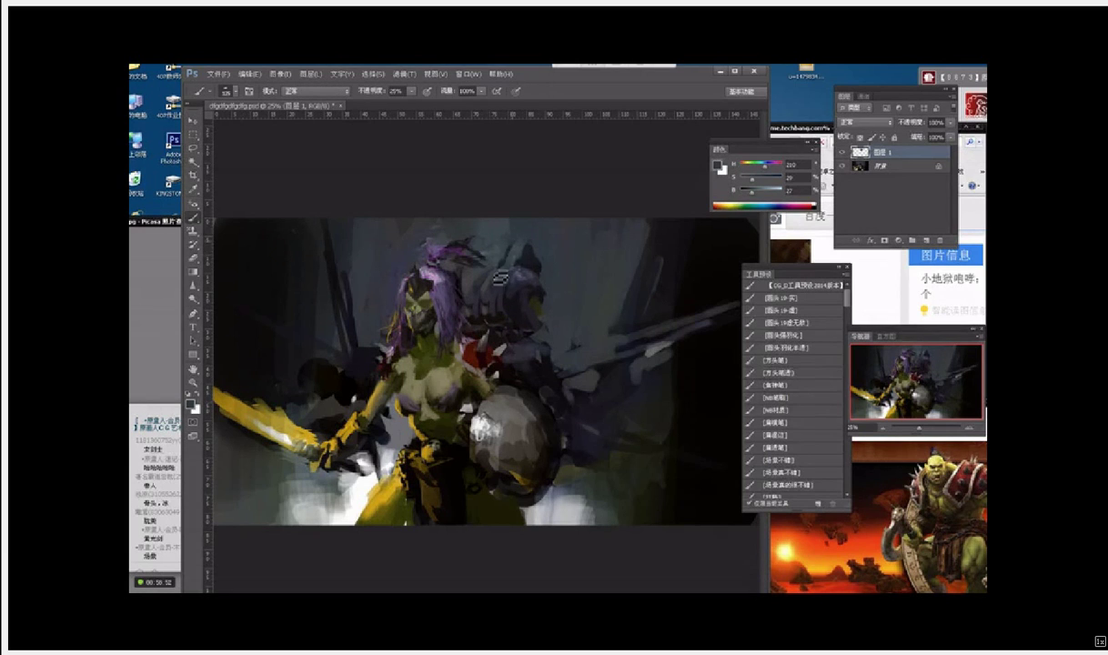
left_click(402, 74)
left_click(371, 111)
left_click(412, 92)
left_click(473, 233, "alt")
key("[")
left_click_drag(485, 293, 483, 312)
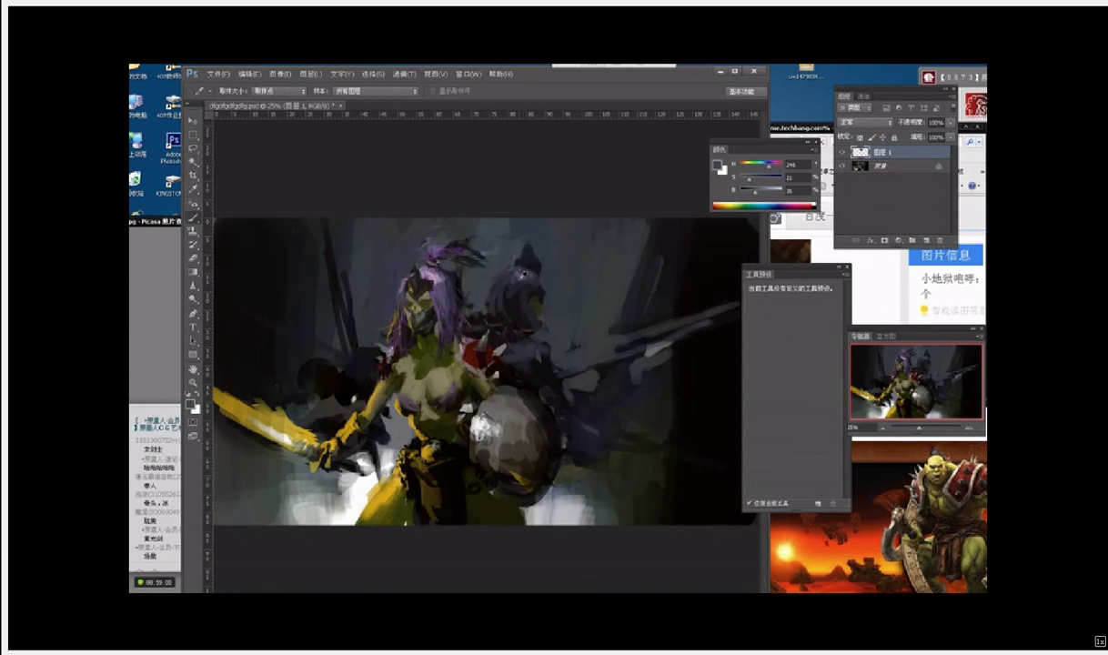
Step: Sample near-black, violet and blue-grey tones and reshape the background figure's helmet and face
left_click(514, 302, "alt")
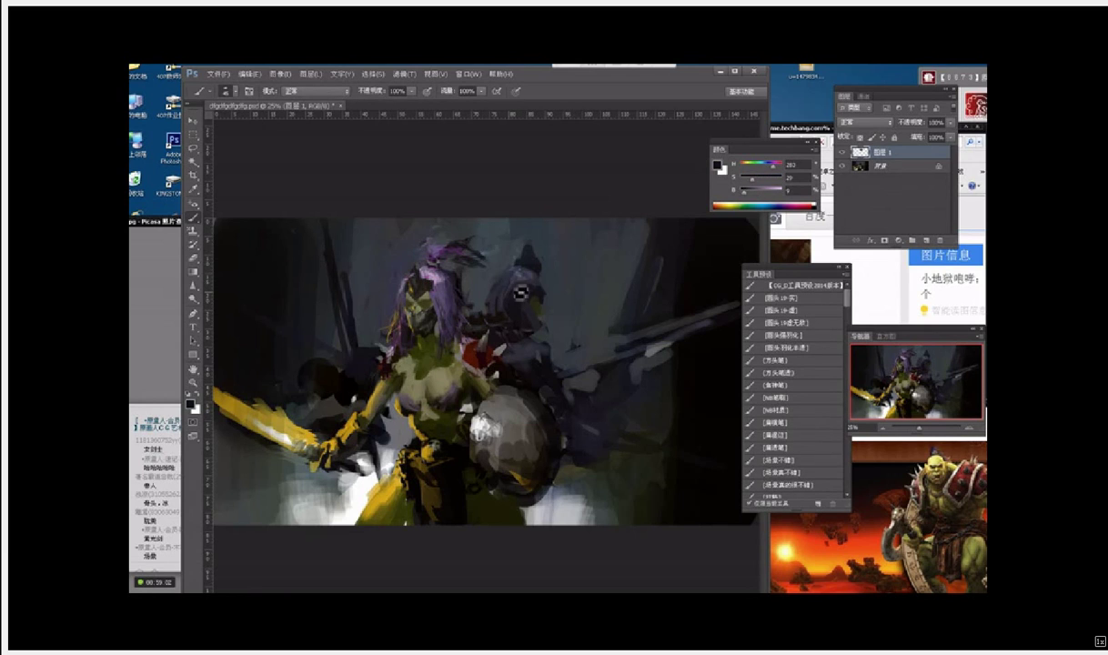
left_click(536, 289, "alt")
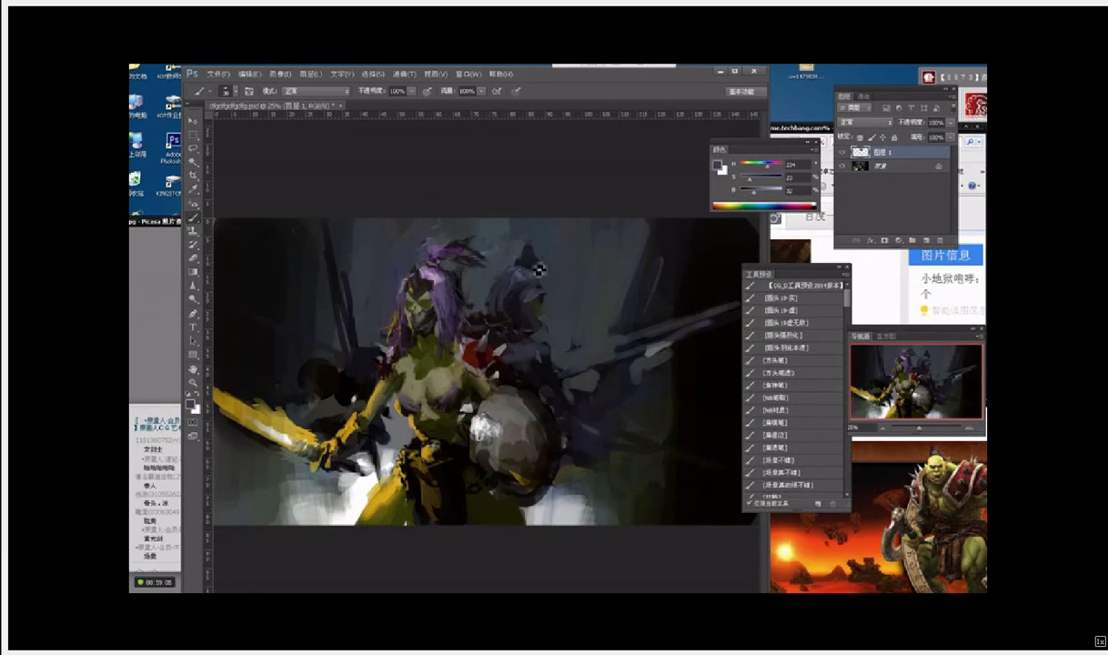
left_click(520, 273, "alt")
left_click(532, 267, "alt")
left_click(514, 279, "alt")
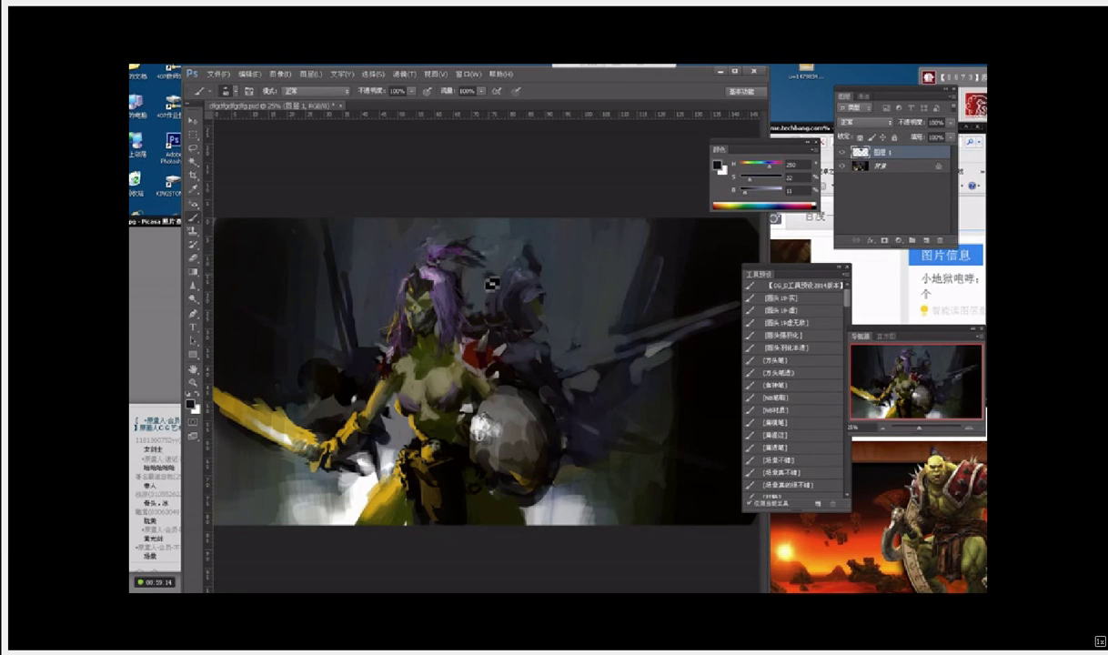
left_click(492, 283, "alt")
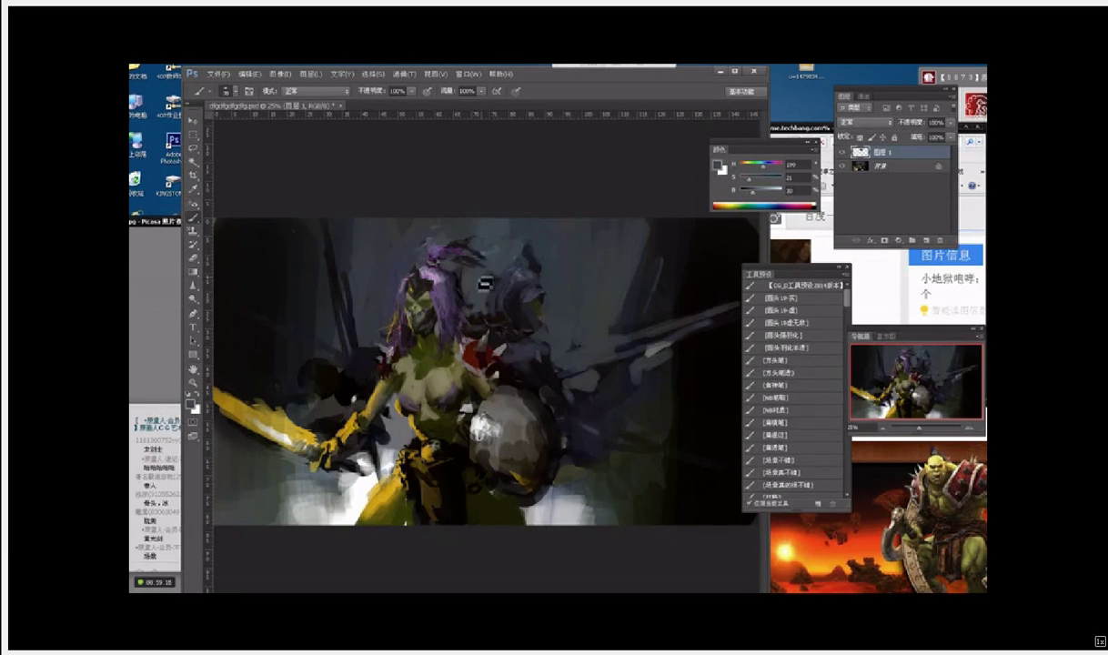
left_click(500, 268, "alt")
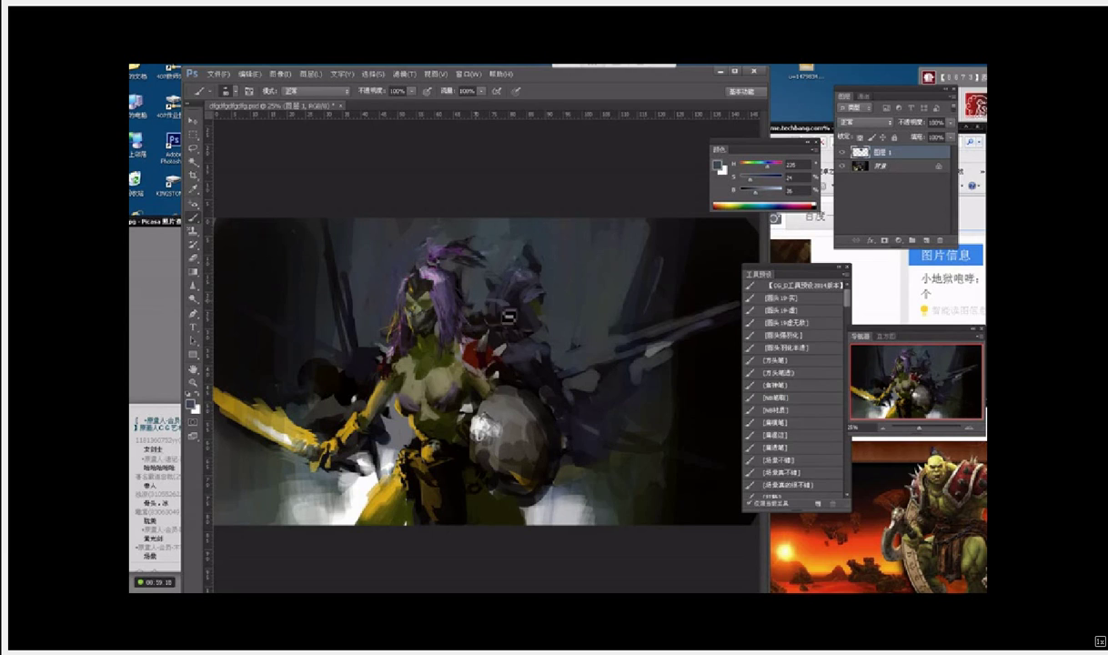
Step: Sample near-black and blue-grey tones and rework the neck and upper shoulder of the background figure beside the warrior's hair
left_click(510, 310, "alt")
left_click(724, 284, "alt")
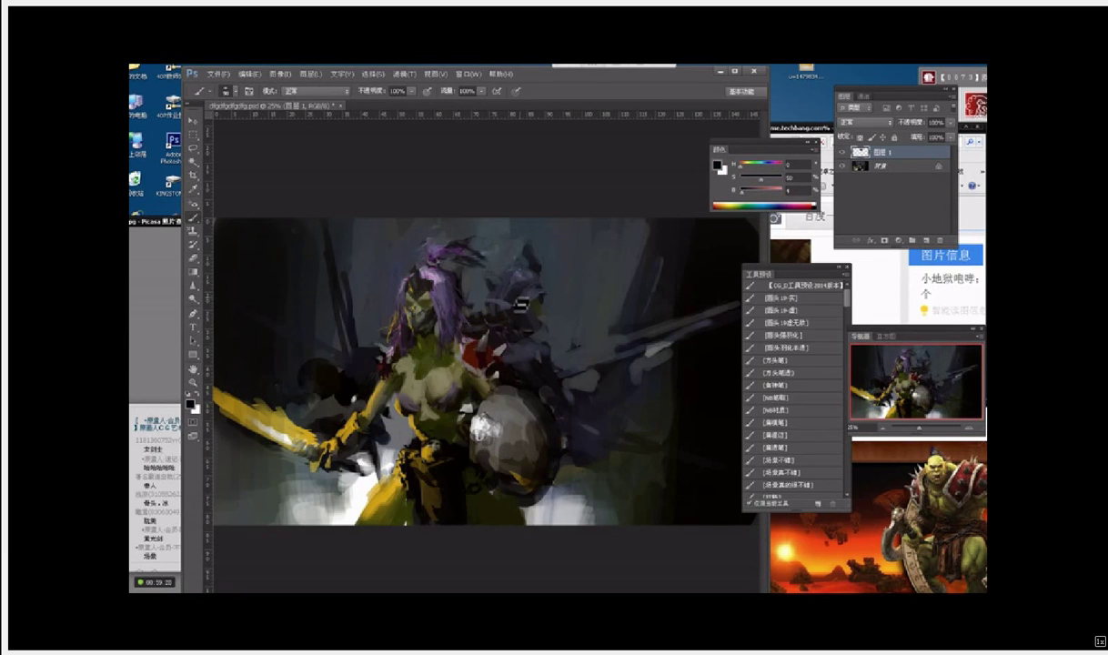
left_click_drag(486, 310, 506, 307)
left_click(481, 300, "alt")
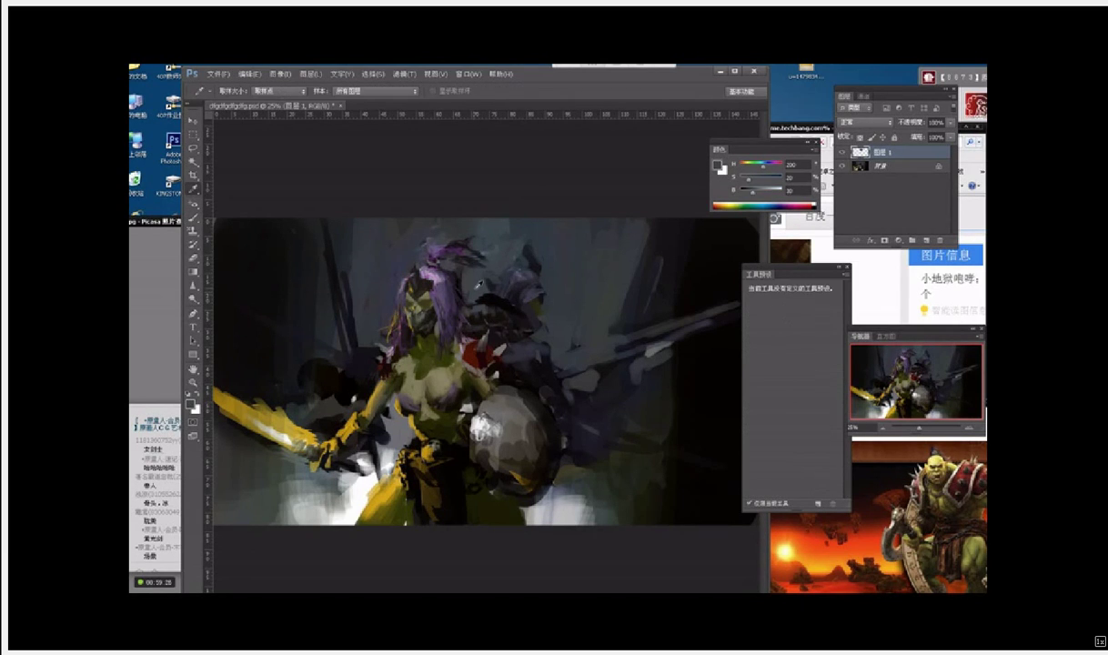
left_click(482, 293, "alt")
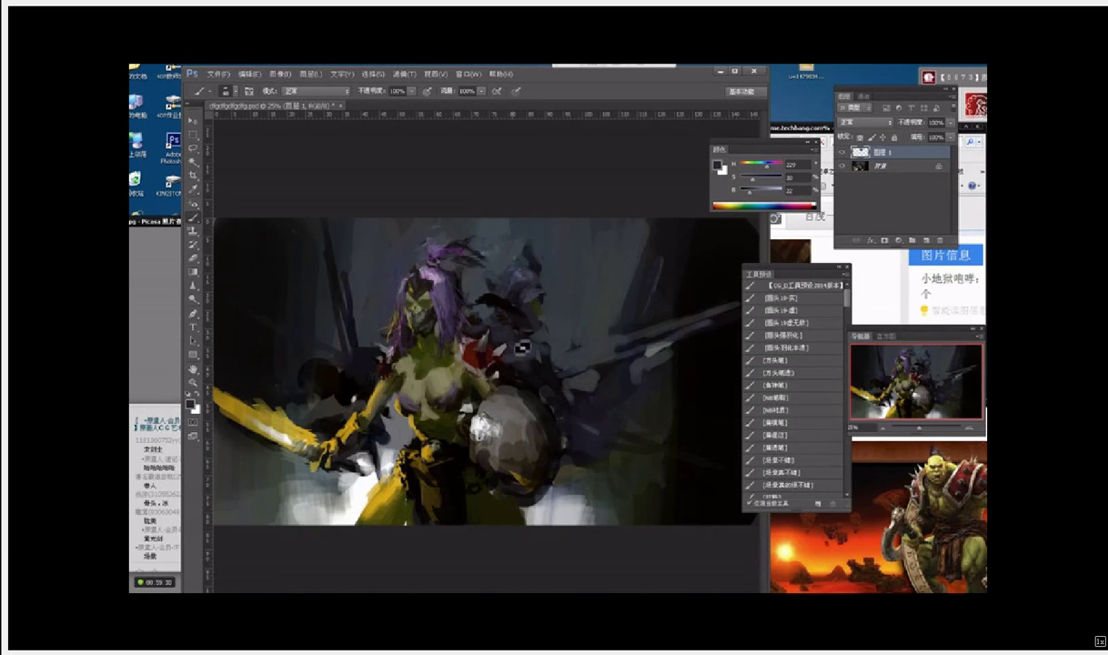
left_click(492, 293, "alt")
left_click(436, 301, "alt")
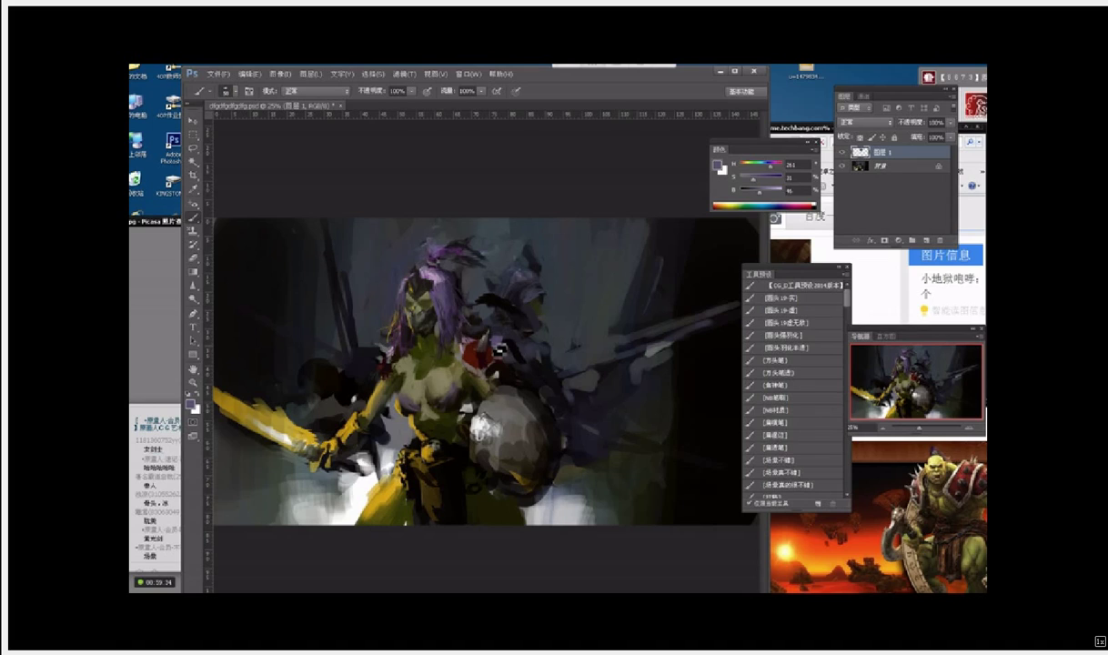
Step: Paint spiky shoulder armour and an extended arm on the background figure using sampled violet and near-black tones
key("]")
mouse_move(474, 334)
left_mouse_down()
mouse_move(538, 358)
mouse_move(561, 349)
mouse_move(565, 383)
mouse_move(591, 349)
left_mouse_up()
left_click(535, 358, "alt")
key("[")
left_click(551, 366, "alt")
mouse_move(542, 369)
left_mouse_down()
mouse_move(566, 399)
mouse_move(600, 358)
left_mouse_up()
left_click(583, 386, "alt")
left_click(562, 371, "alt")
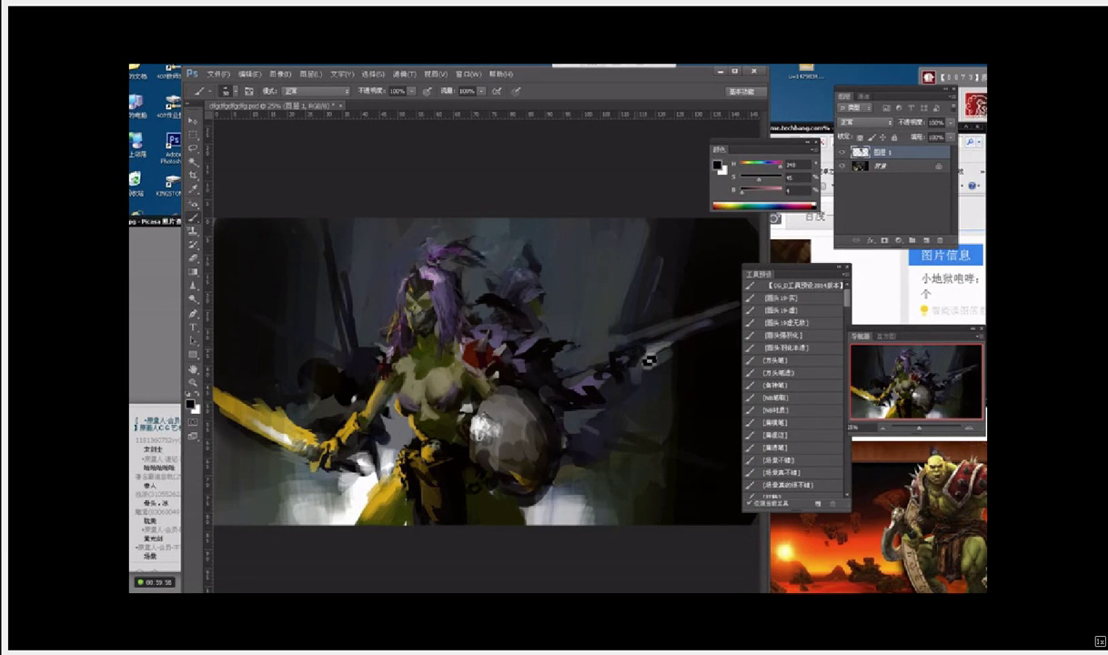
Step: Define the background figure's forearm and weapon grip with sampled near-black and muted violet strokes
left_click(606, 338, "alt")
left_click(642, 345, "alt")
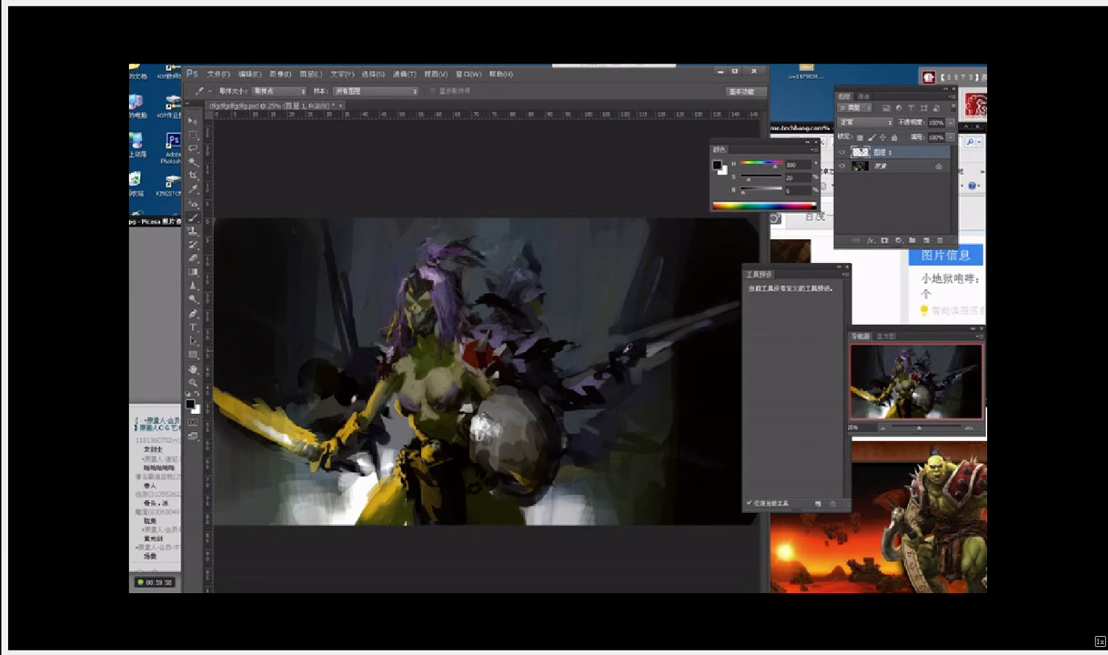
left_click_drag(644, 344, 629, 351)
left_click(593, 360, "alt")
left_click(632, 347, "alt")
left_click_drag(600, 373, 567, 381)
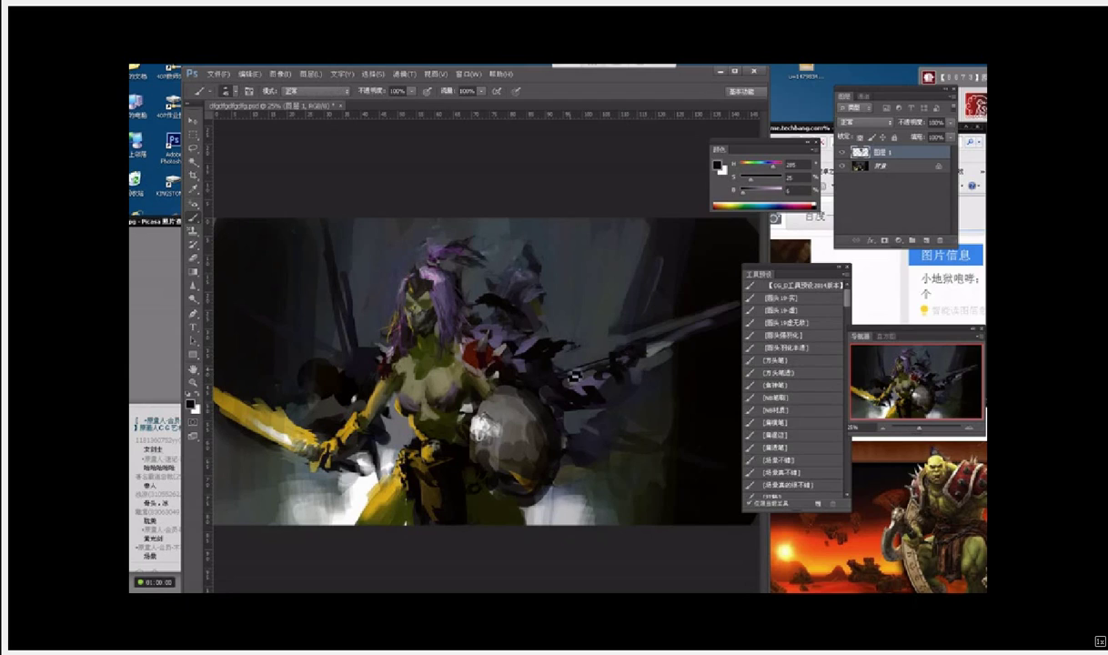
Step: Tint the background figure's blade with sampled violet and trim its edges with near-black and dark backdrop tones
key("]")
left_click(539, 357, "alt")
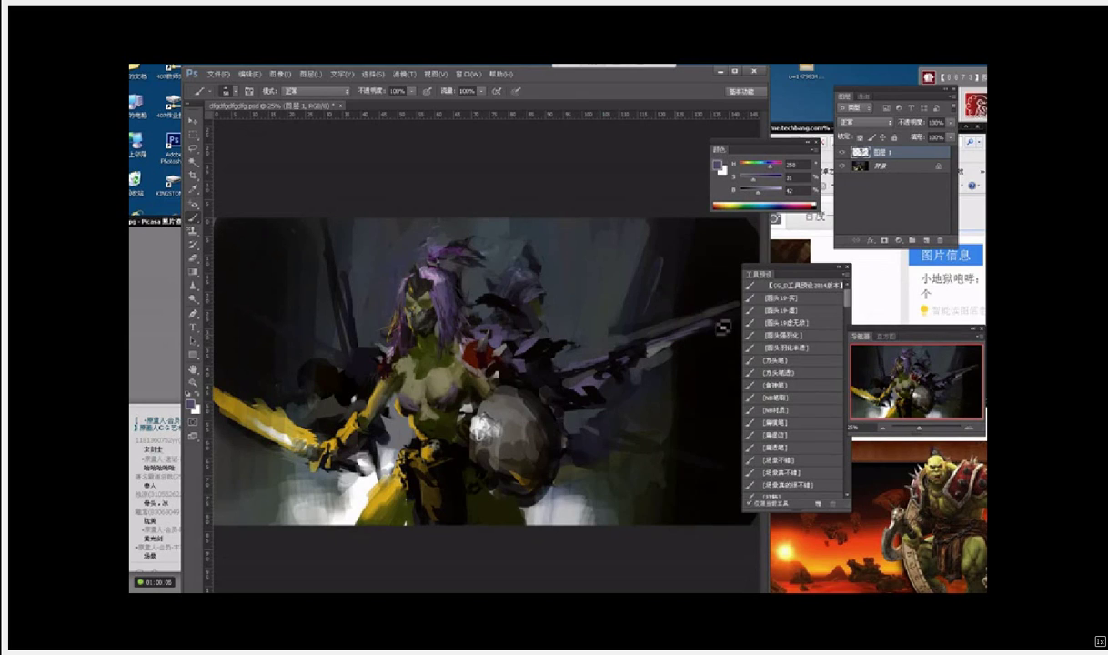
mouse_move(702, 328)
left_mouse_down()
mouse_move(721, 319)
mouse_move(689, 323)
left_mouse_up()
left_click(680, 327, "alt")
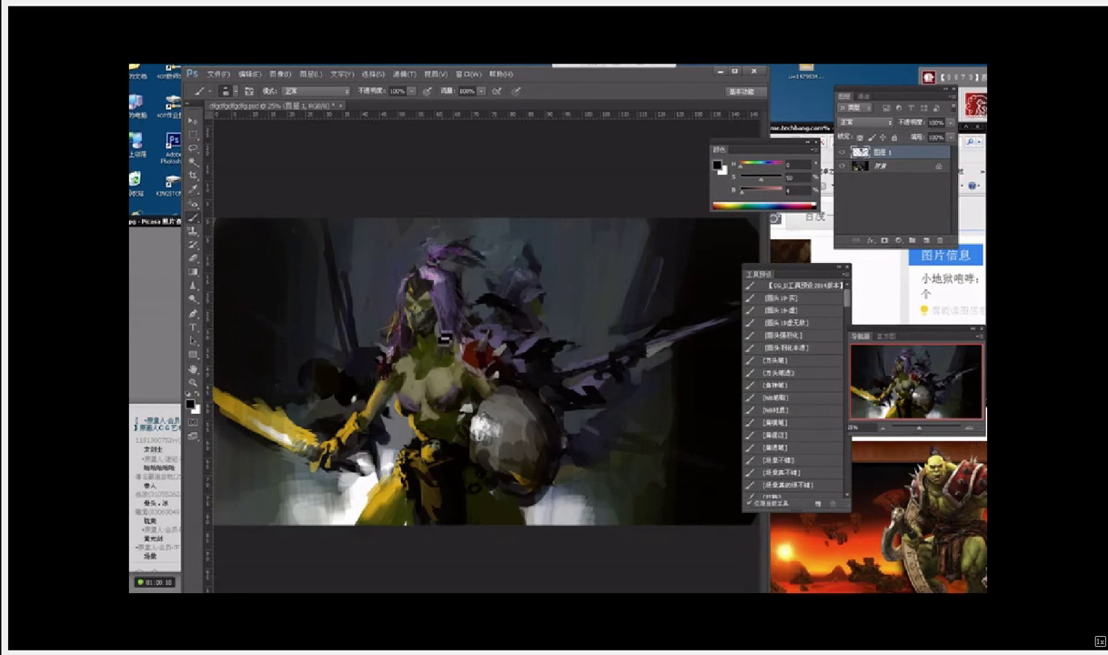
left_click(564, 339, "alt")
left_click(587, 336, "alt")
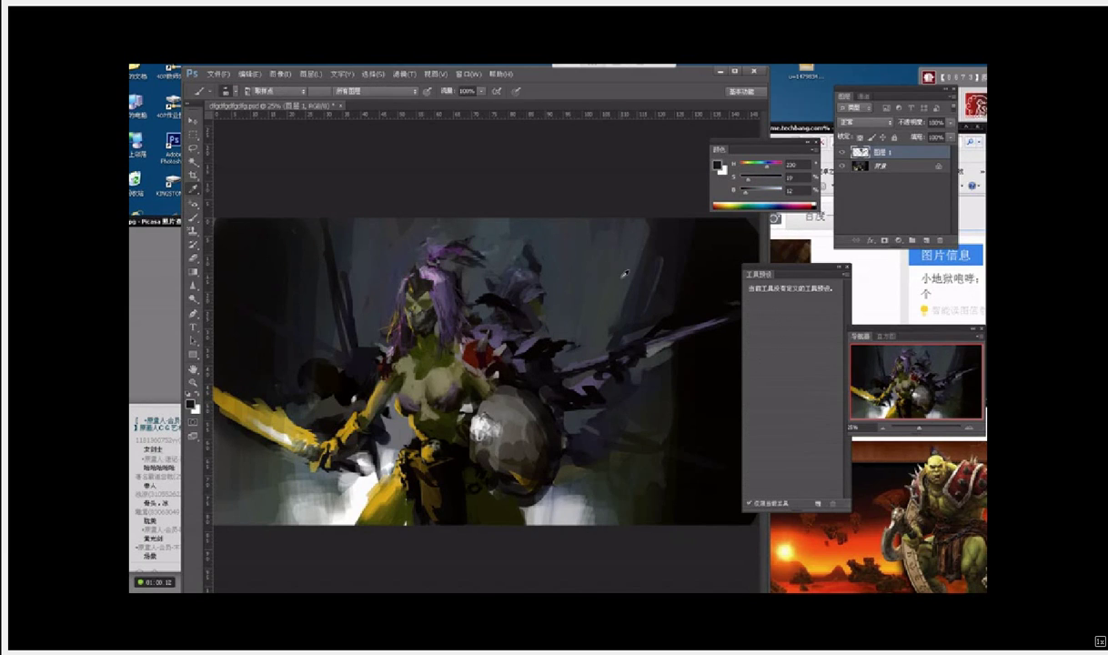
Step: Set the foreground colour to bright blue #37a0c7 and add a new layer for the backdrop light
left_click(576, 483, "alt")
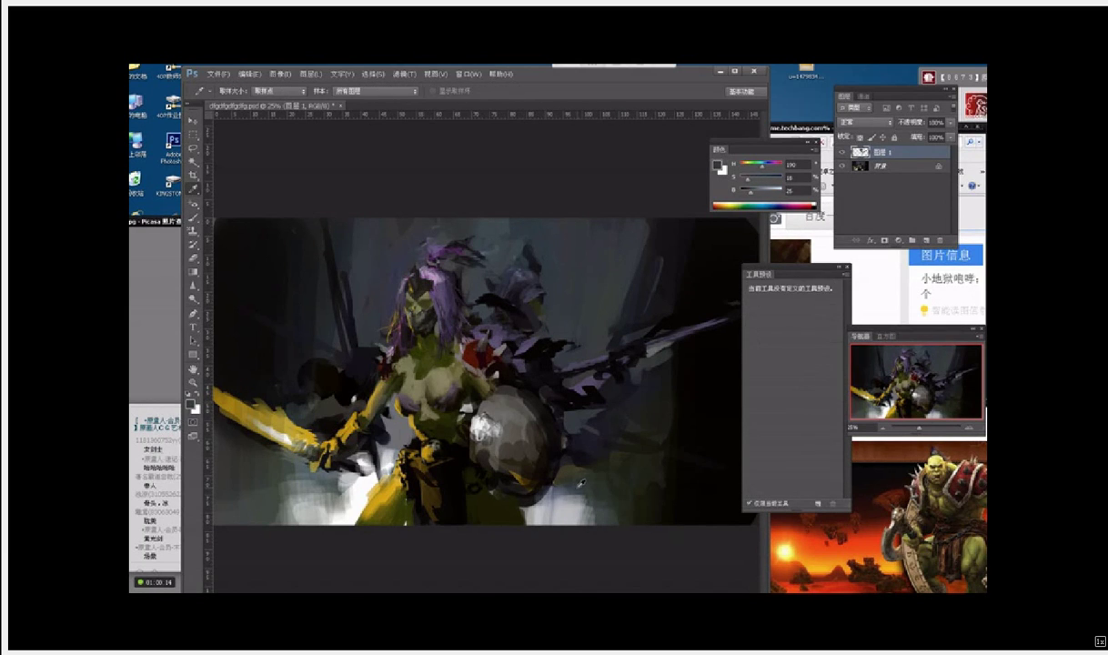
left_click(718, 165)
left_click(502, 300)
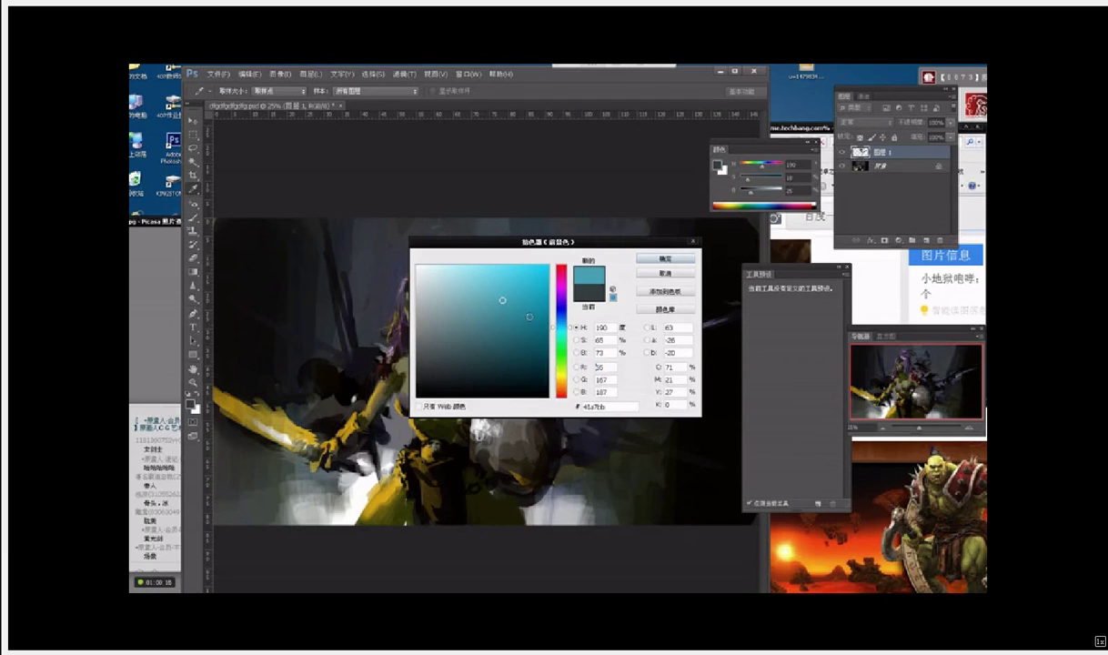
left_click(563, 326)
left_click(514, 289)
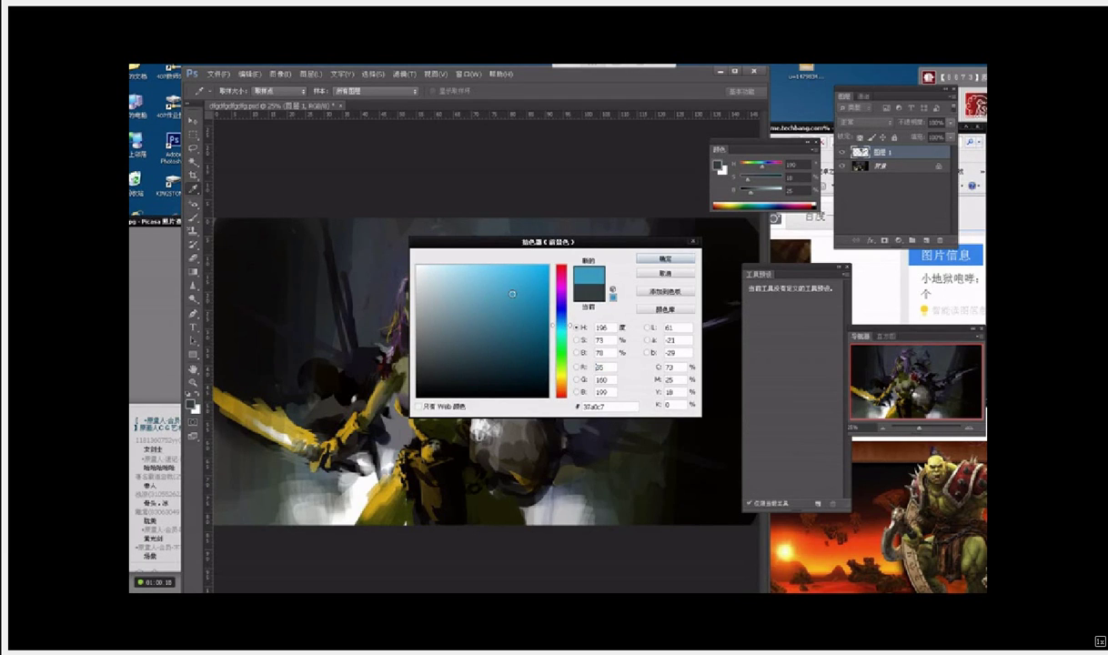
key("Return")
key("b")
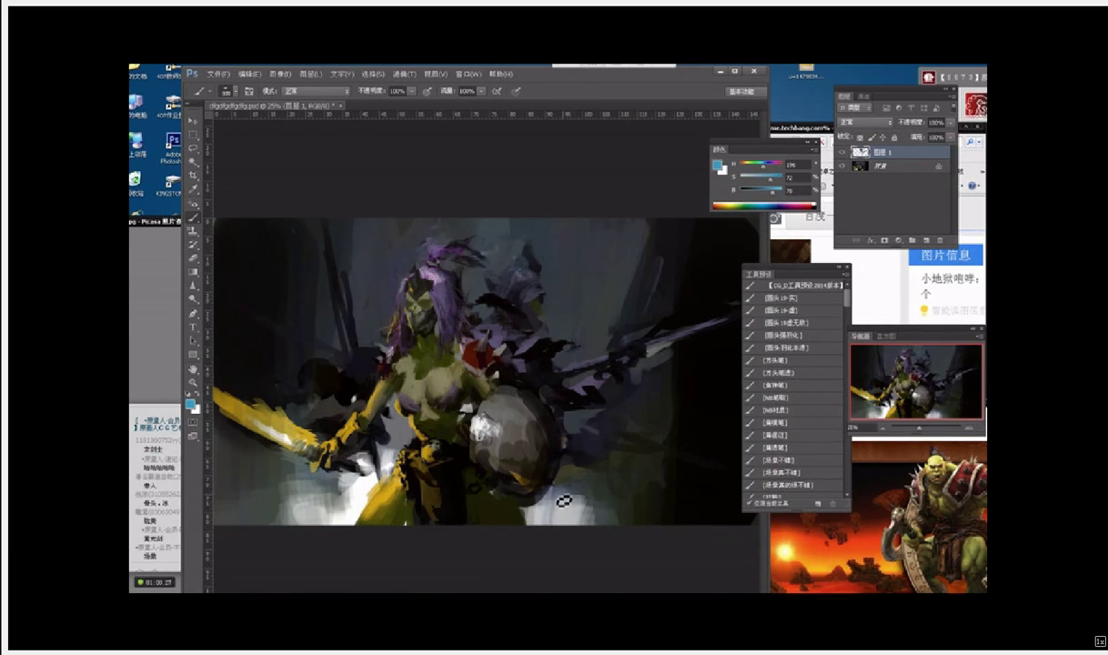
left_click(927, 240)
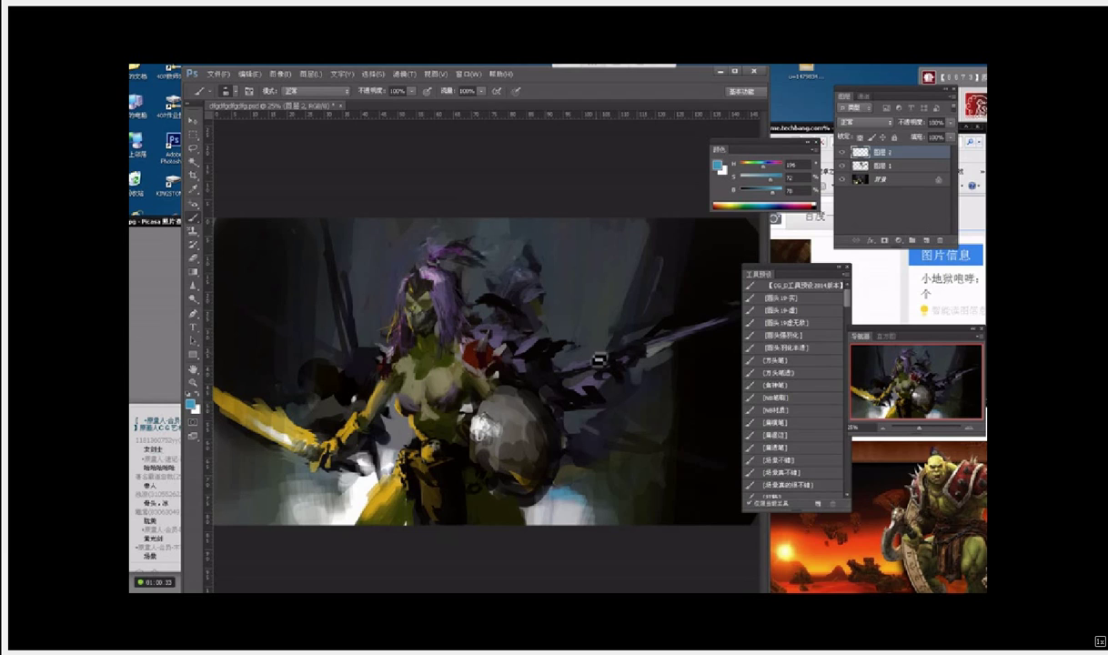
Step: Lower the brush opacity to 40% and glaze sampled blue and teal tones over the lower backdrop on both sides of the warrior
left_click(411, 91)
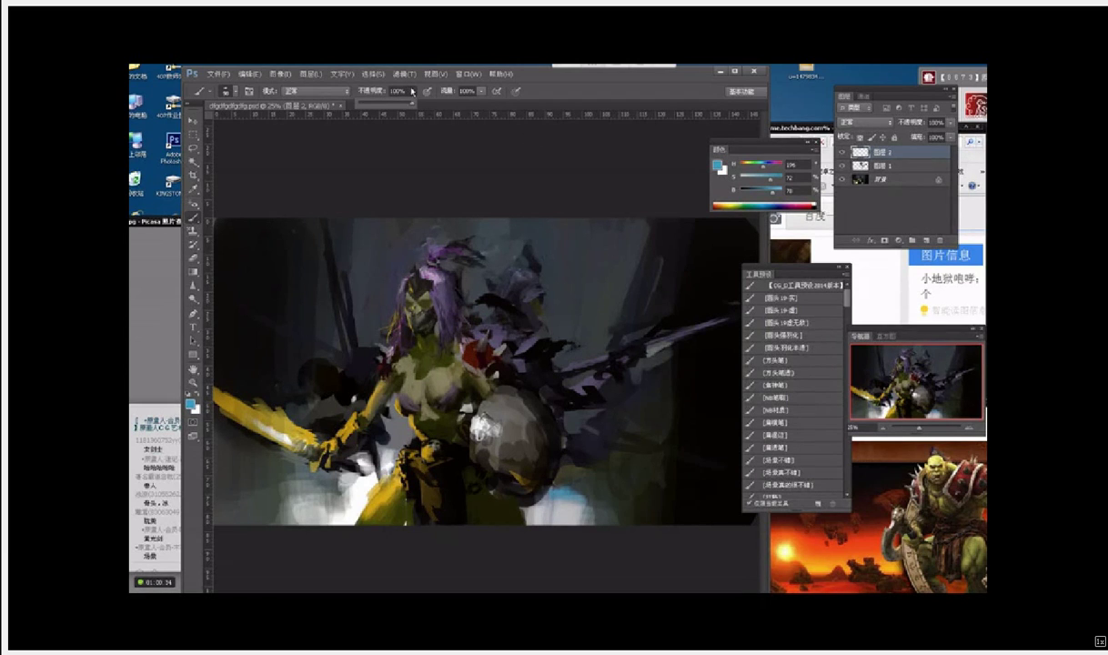
left_click(397, 193)
key("bracketright")
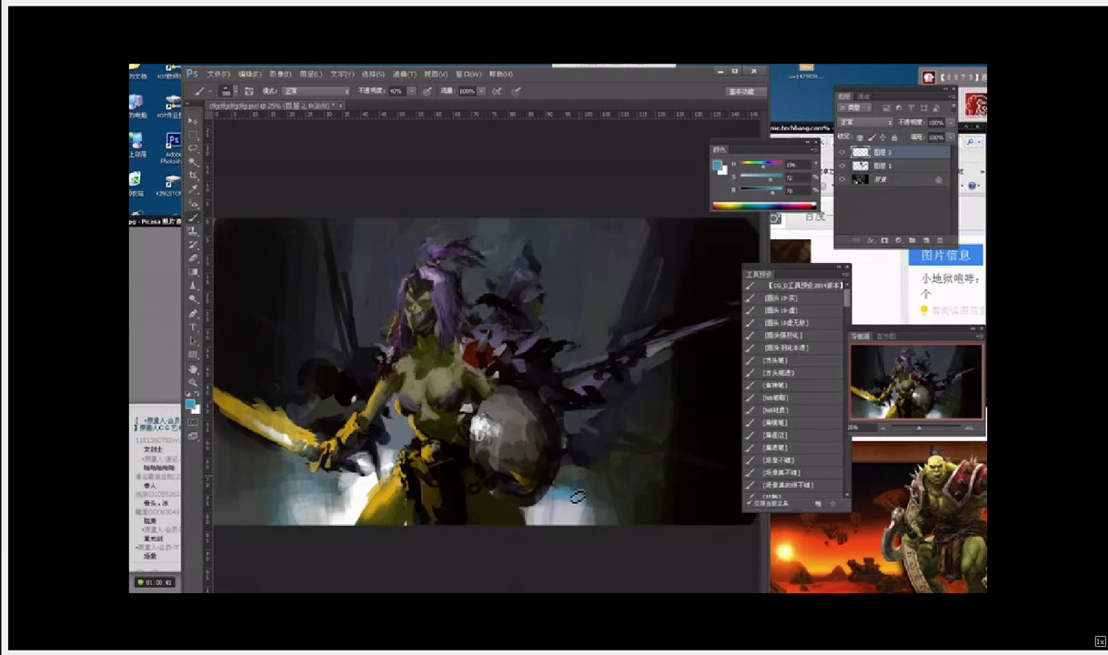
left_click(600, 521, "alt")
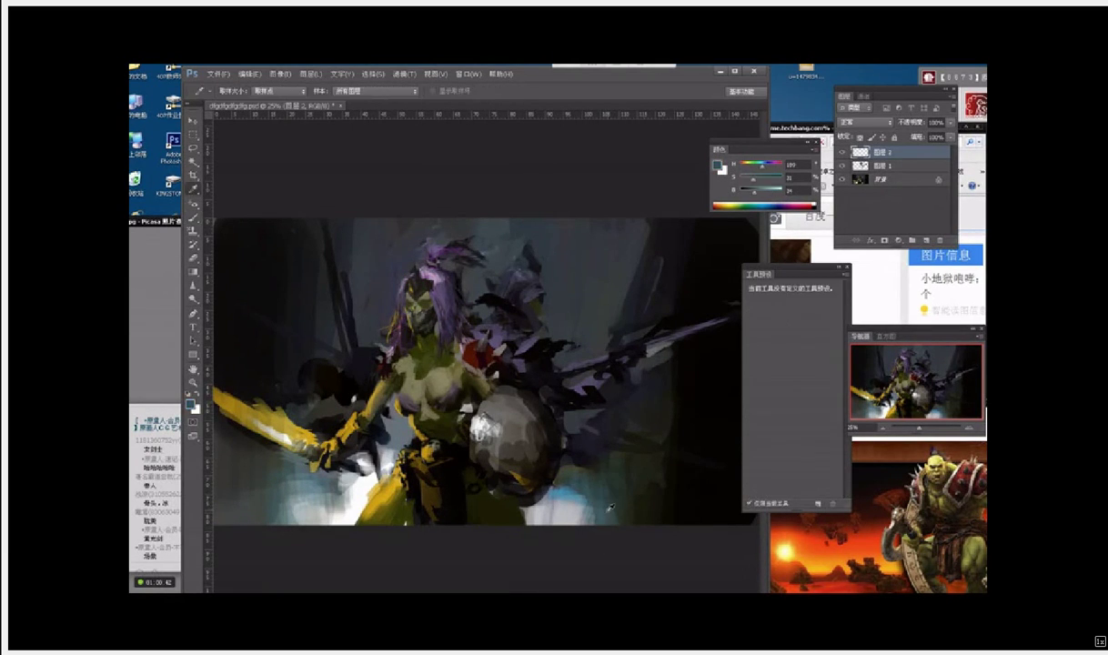
key("bracketright")
mouse_move(627, 425)
left_mouse_down()
mouse_move(636, 423)
mouse_move(629, 441)
left_mouse_up()
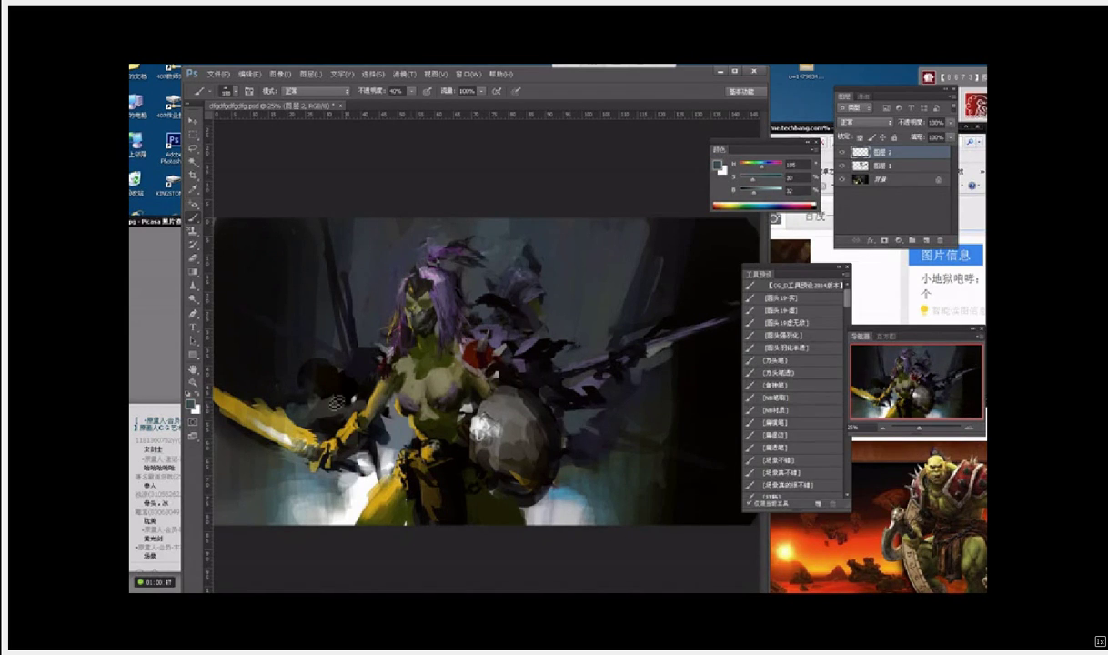
key("bracketleft")
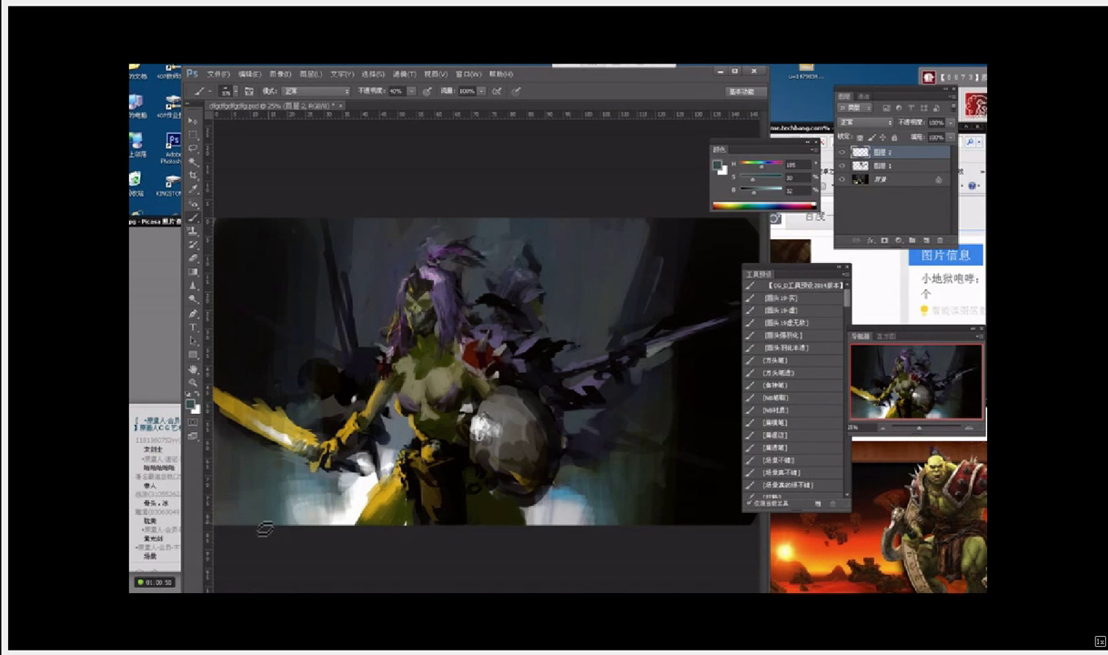
key("i")
left_click(570, 488)
key("b")
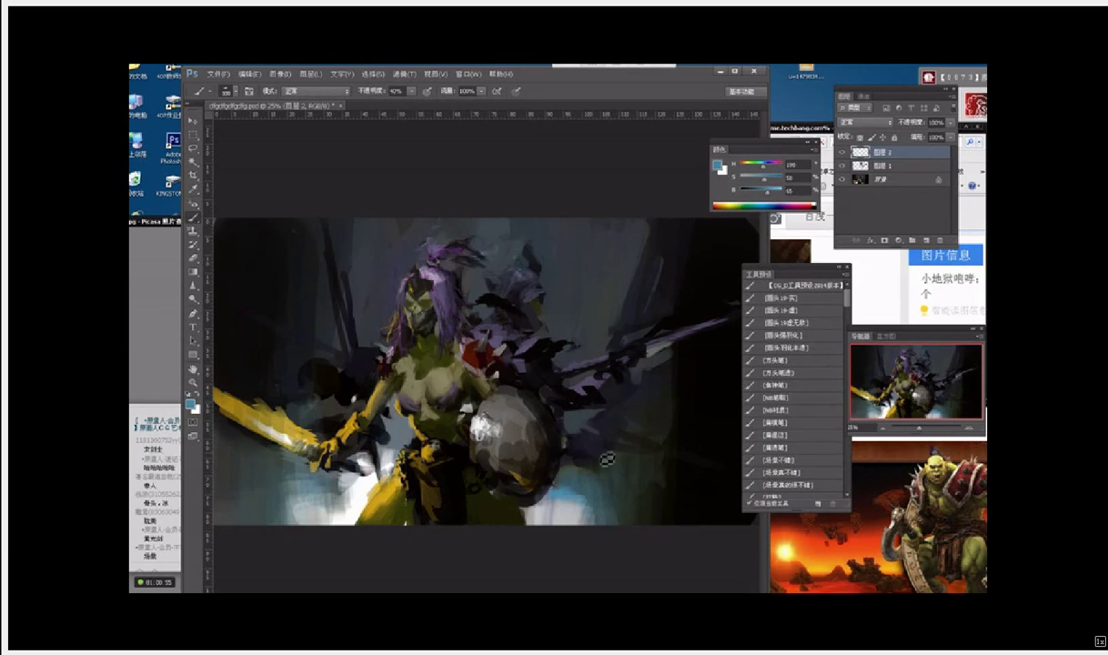
Step: Mix a dark navy with hue 225, saturation 65 and brightness 23 and glaze it over the backdrop above the background figure's blade
left_click(654, 263, "alt")
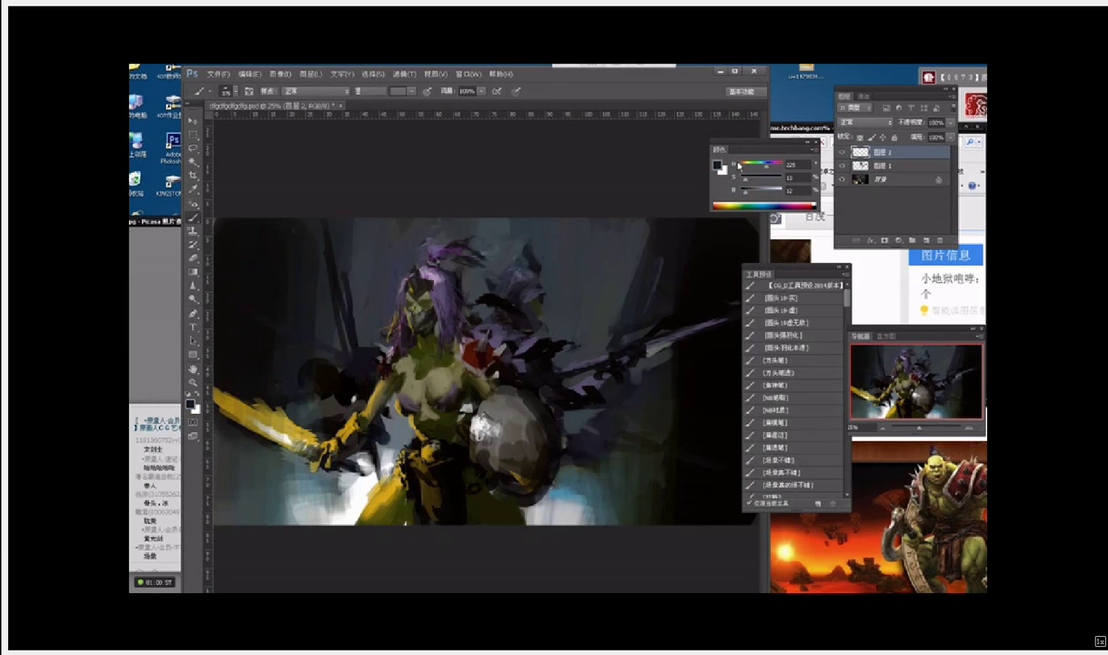
key("n")
left_click(502, 368)
left_click(665, 258)
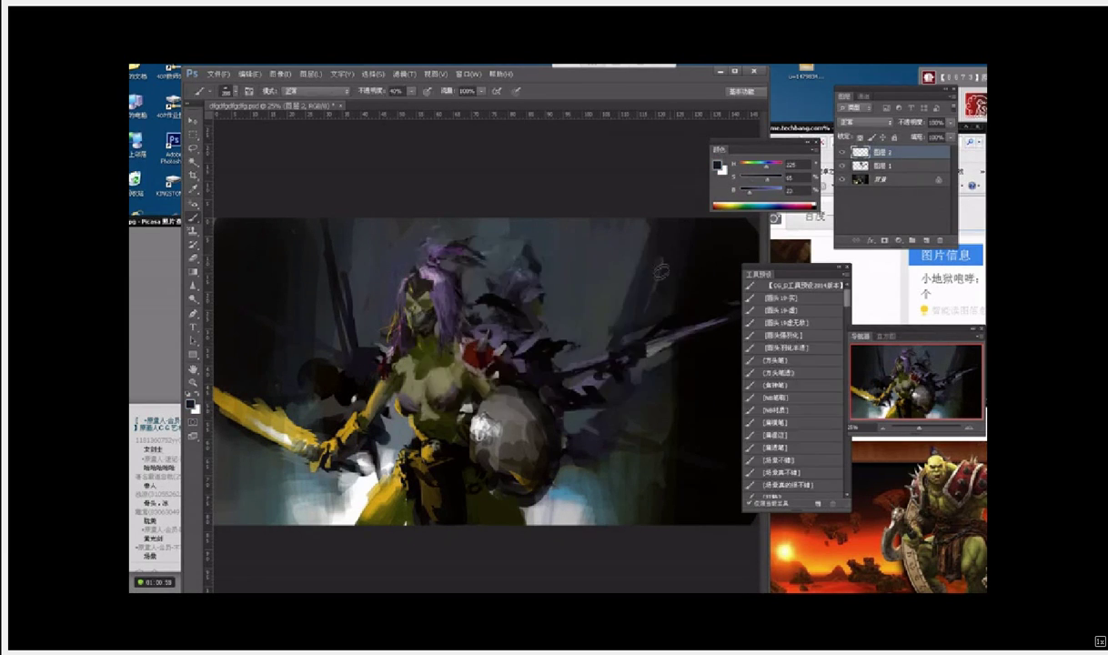
key("[")
Step: Soften the dark lower backdrop beyond the shield with sampled dark green-grey strokes, adjusting the brush size
key("ctrl+minus")
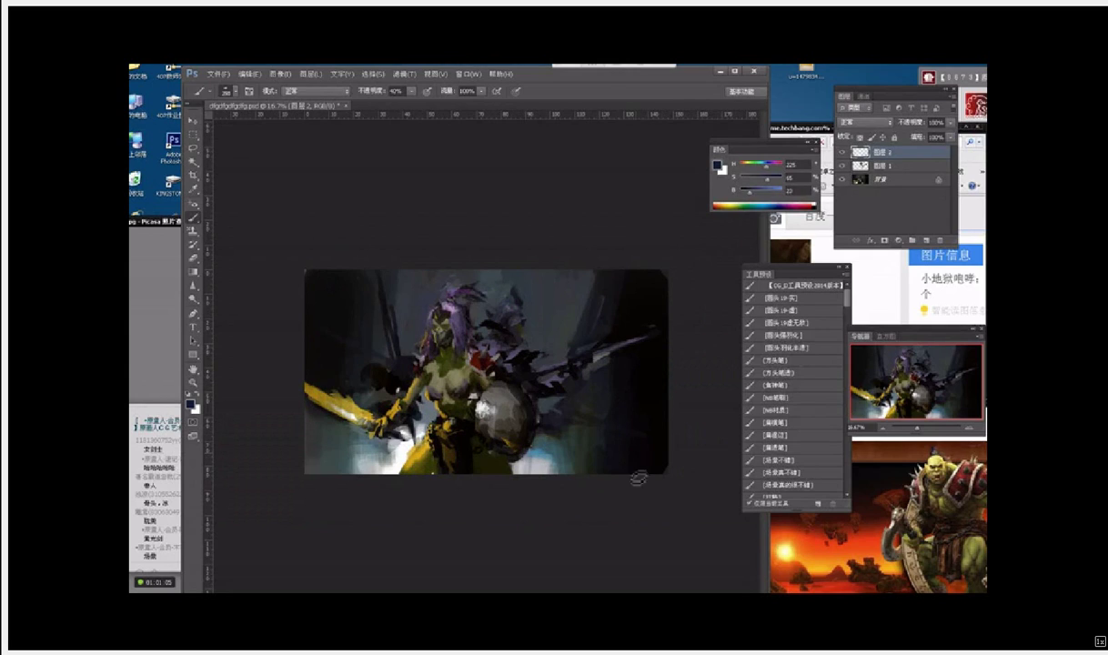
left_click(575, 453, "alt")
key("]")
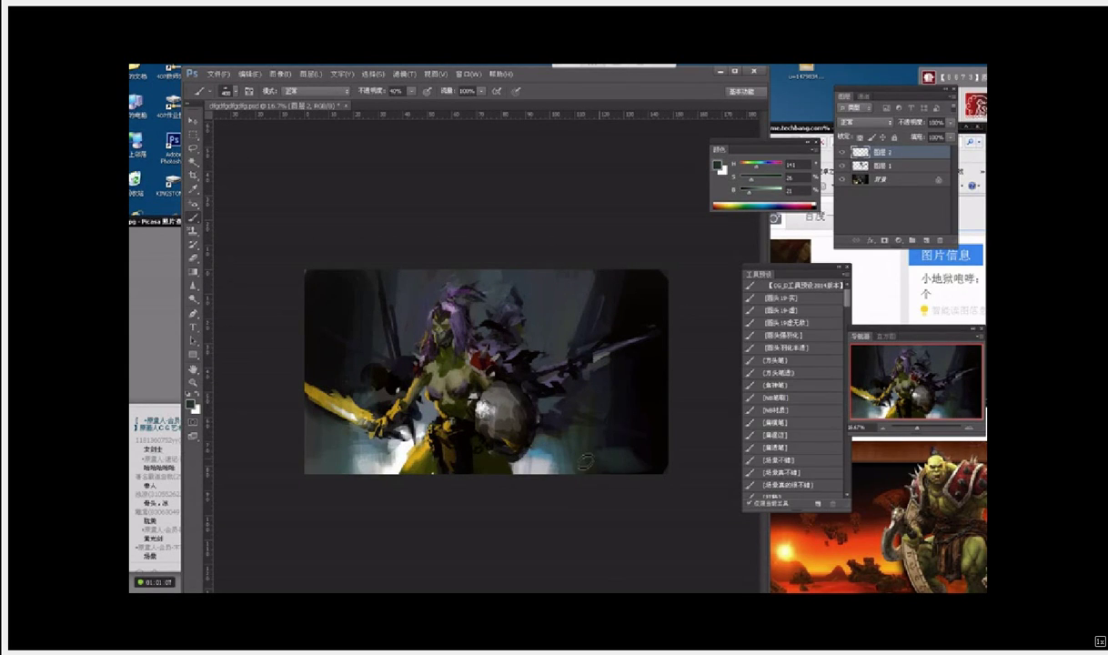
key("[")
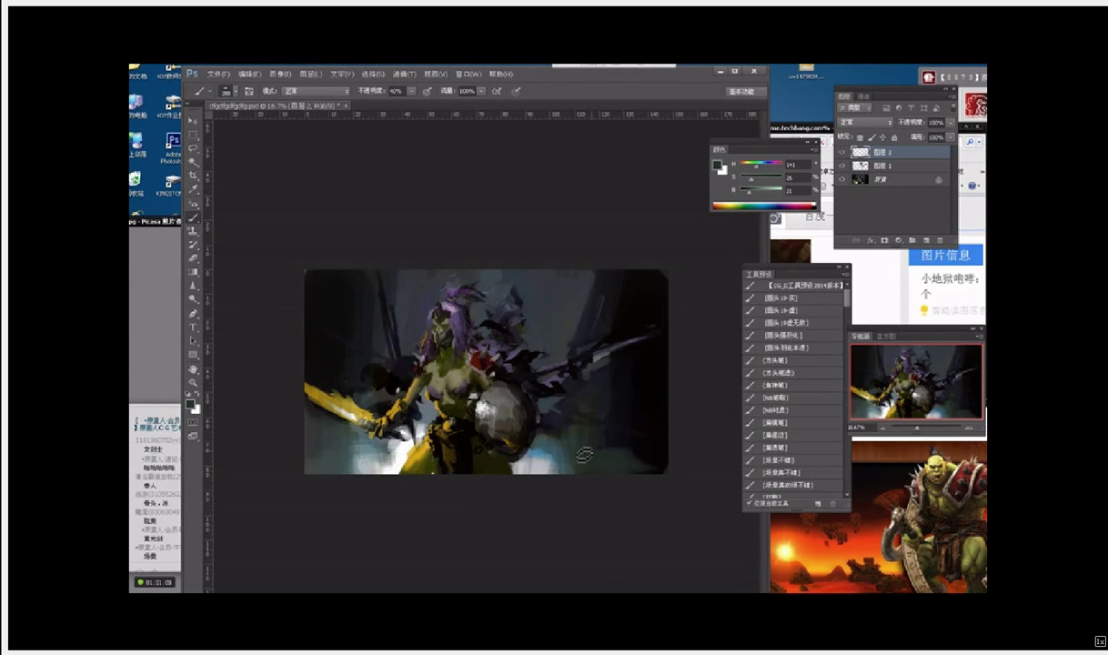
mouse_move(656, 462)
left_mouse_down()
mouse_move(622, 460)
mouse_move(627, 478)
mouse_move(649, 467)
mouse_move(614, 443)
mouse_move(612, 480)
mouse_move(645, 480)
mouse_move(626, 406)
left_mouse_up()
left_click(620, 459, "alt")
key("bracketright")
key("bracketright")
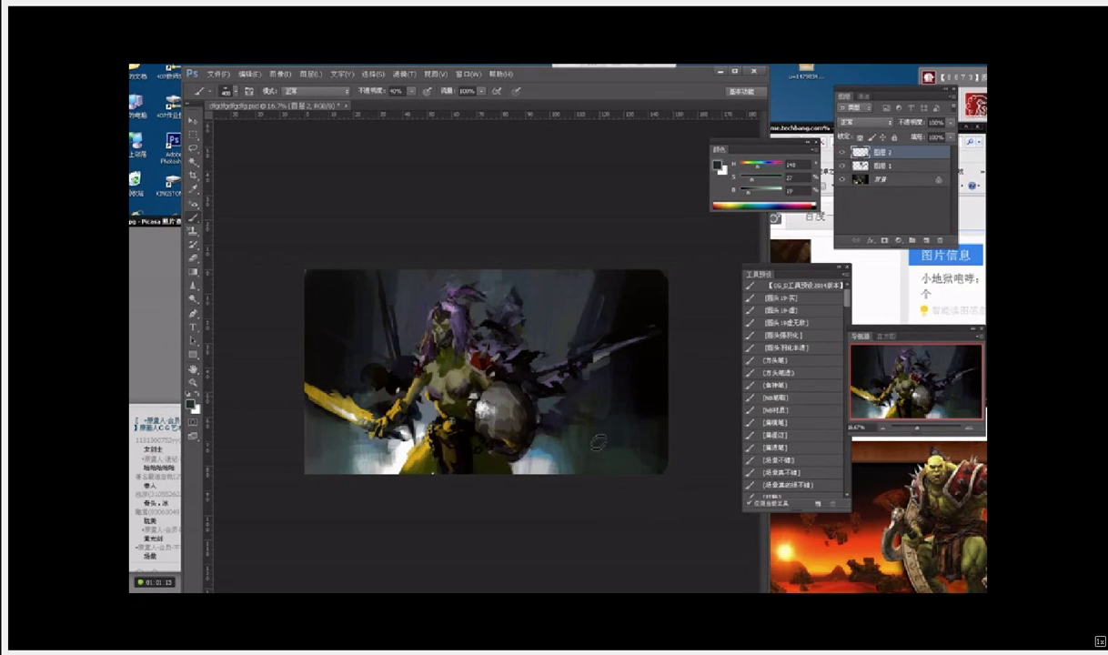
Step: Blend sampled teal, blue and pale grey-blue tones into the glow on the ground beside the shield
key("alt")
left_click(549, 445, "alt")
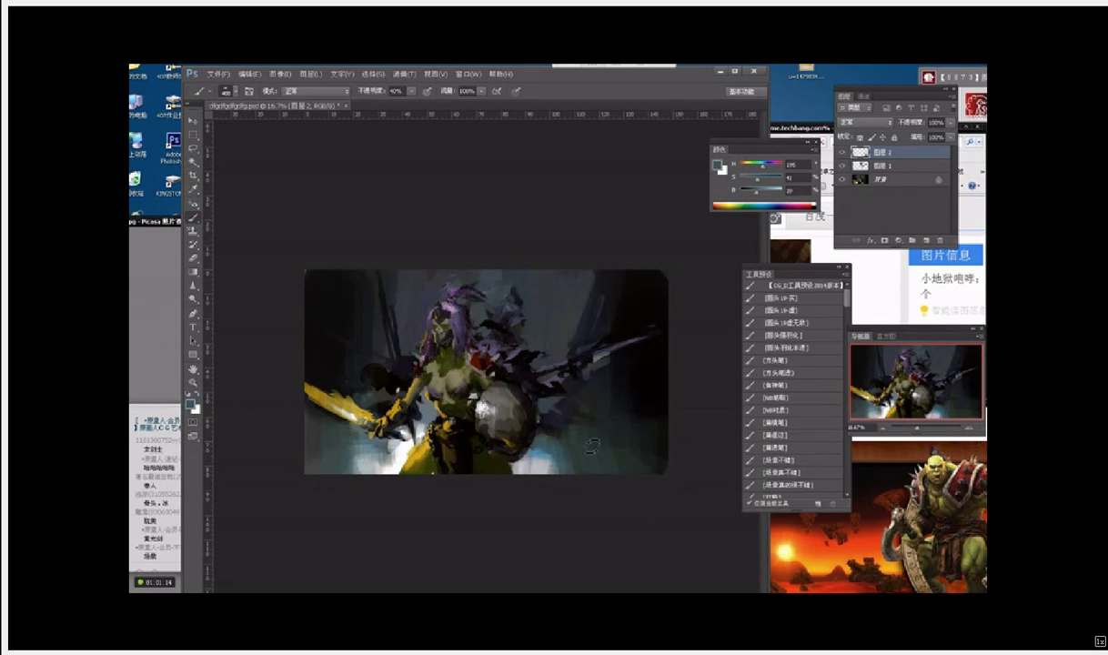
left_click(574, 503, "alt")
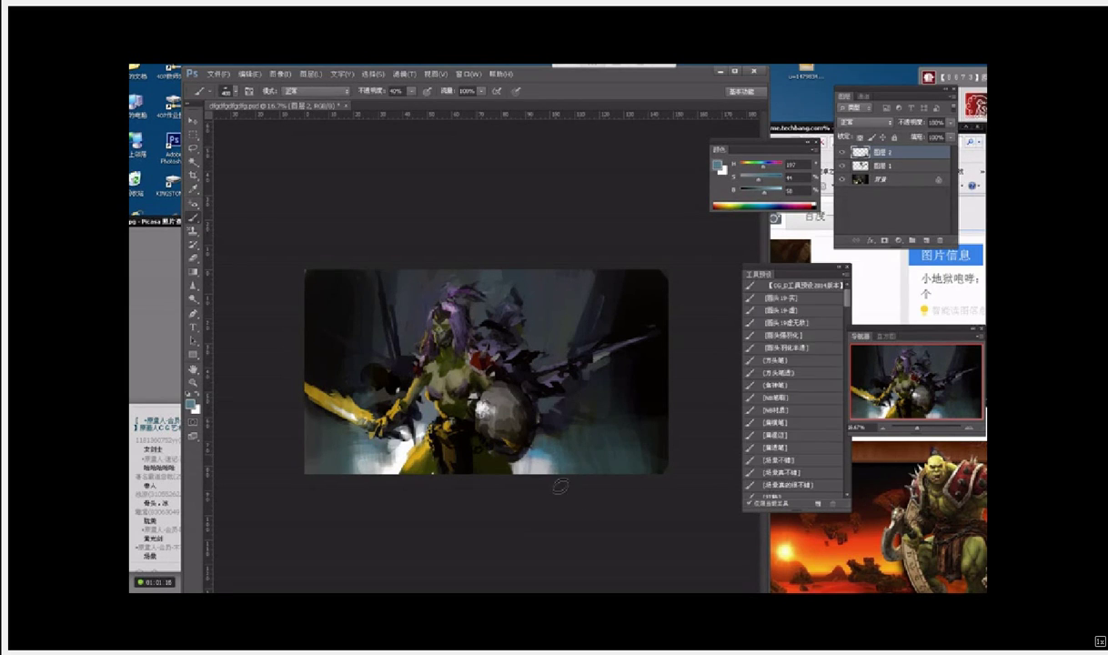
left_click(549, 458, "alt")
left_click_drag(549, 468, 604, 467)
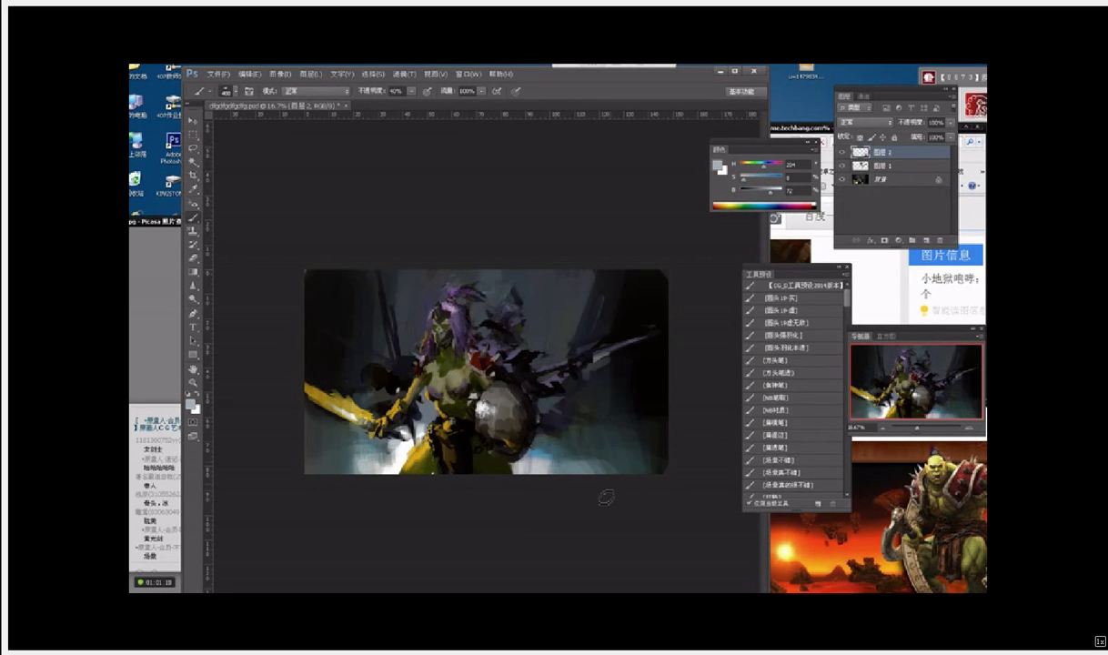
left_click(372, 459, "alt")
left_click(601, 471, "alt")
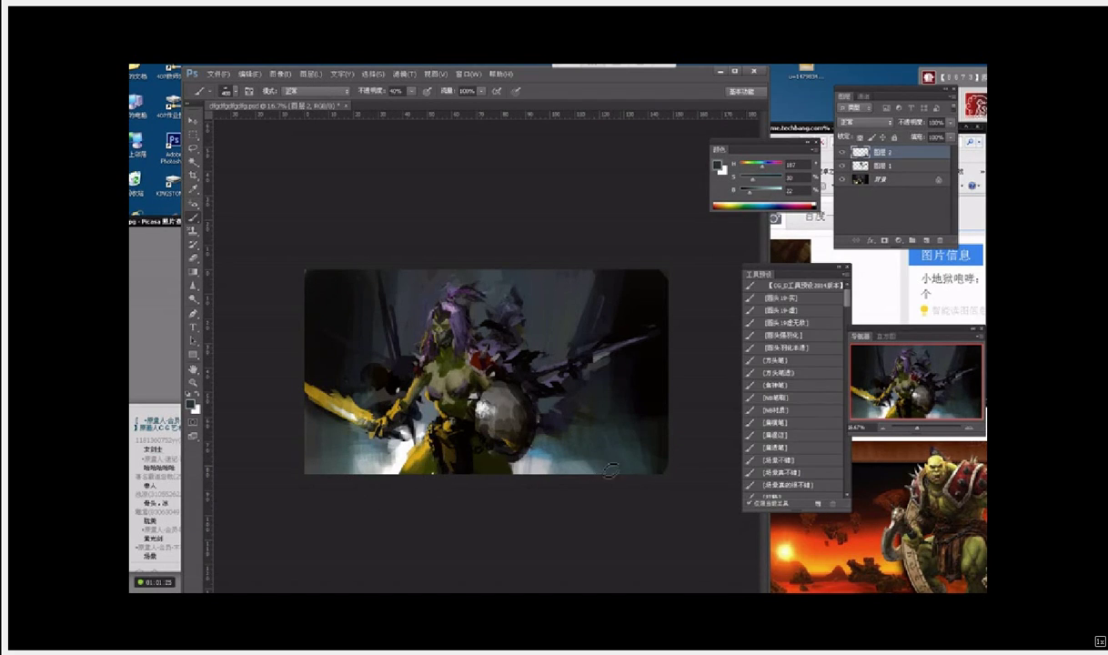
Step: Raise the brush opacity to 100% and paint a sampled light grey patch directly below the shield
left_click(533, 453, "alt")
key("bracketleft")
left_click(412, 92)
left_click(500, 219)
left_click(534, 448, "alt")
left_click(502, 435, "alt")
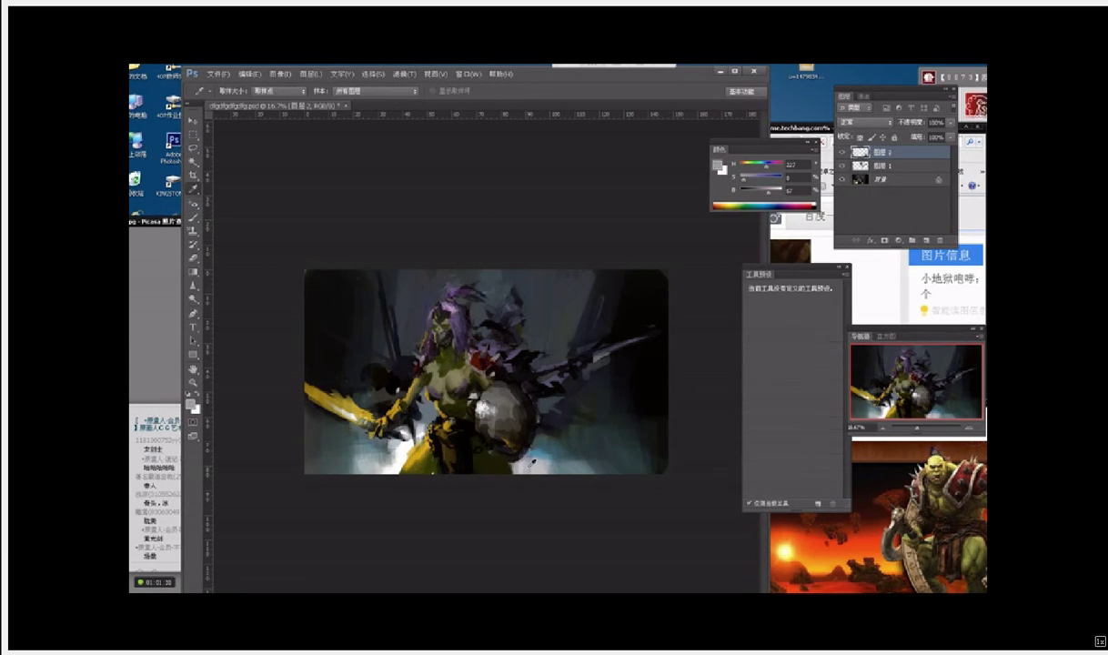
left_click_drag(515, 477, 514, 481)
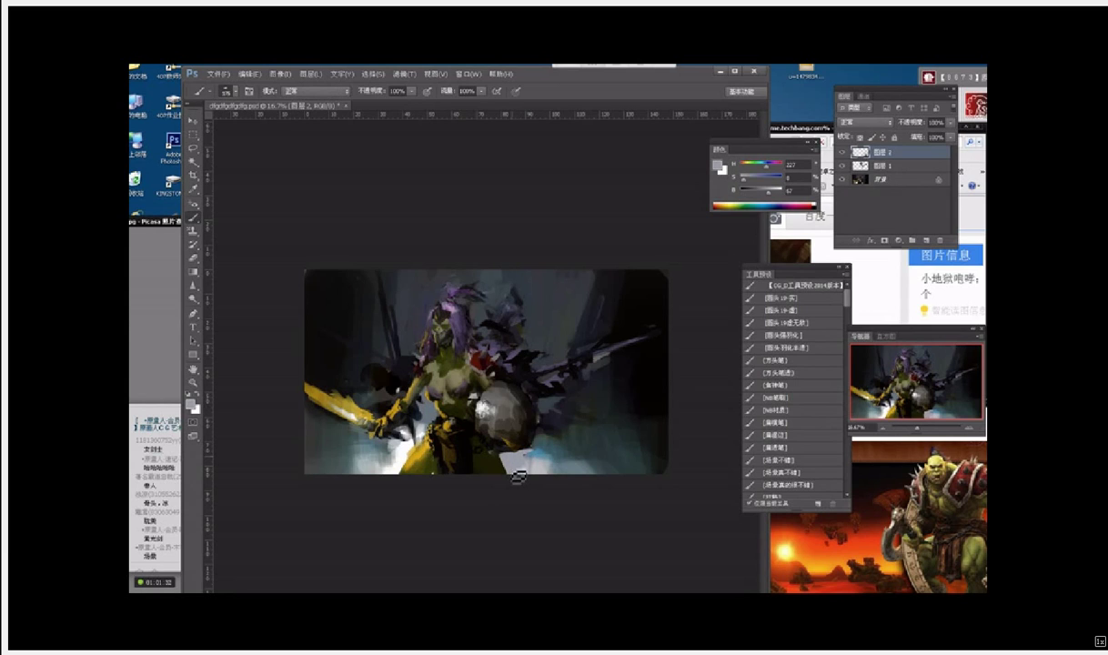
Step: Touch up the warrior's olive hip cloth and the glow beside it with sampled dark olive and grey-green tones
left_click(407, 441, "alt")
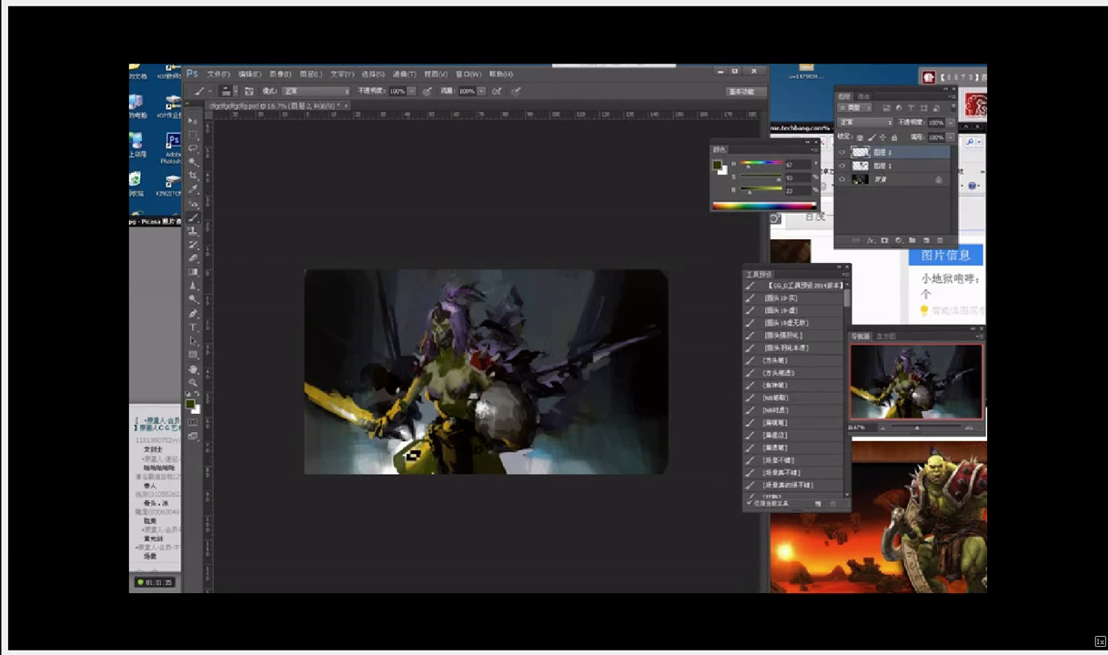
left_click_drag(411, 450, 391, 486)
left_click(382, 462, "alt")
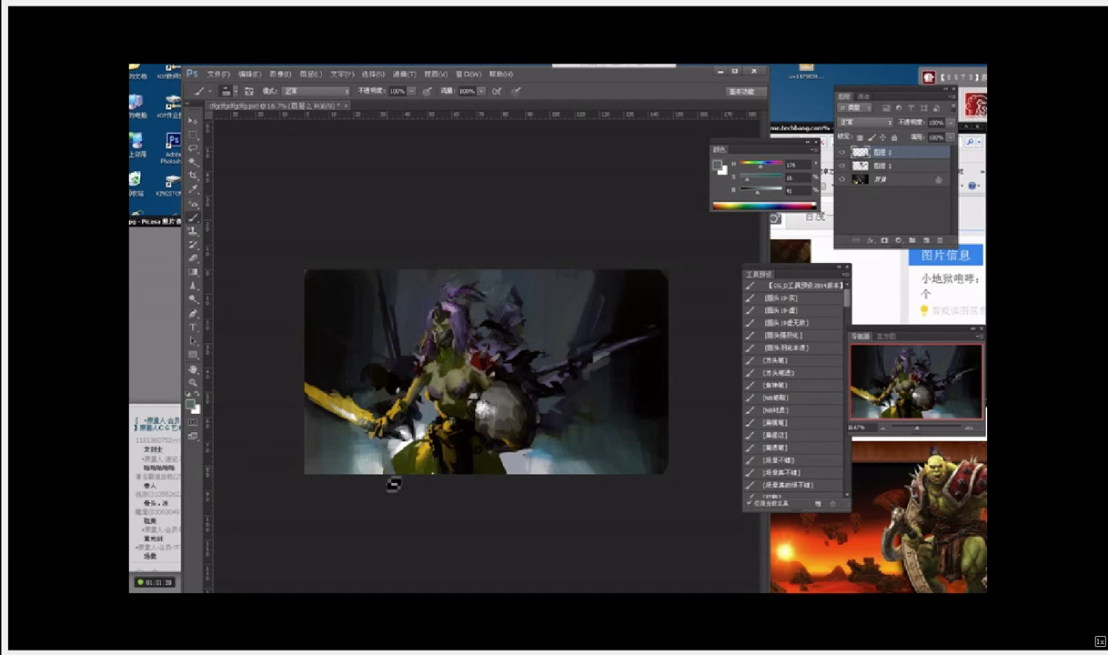
left_click(476, 442, "alt")
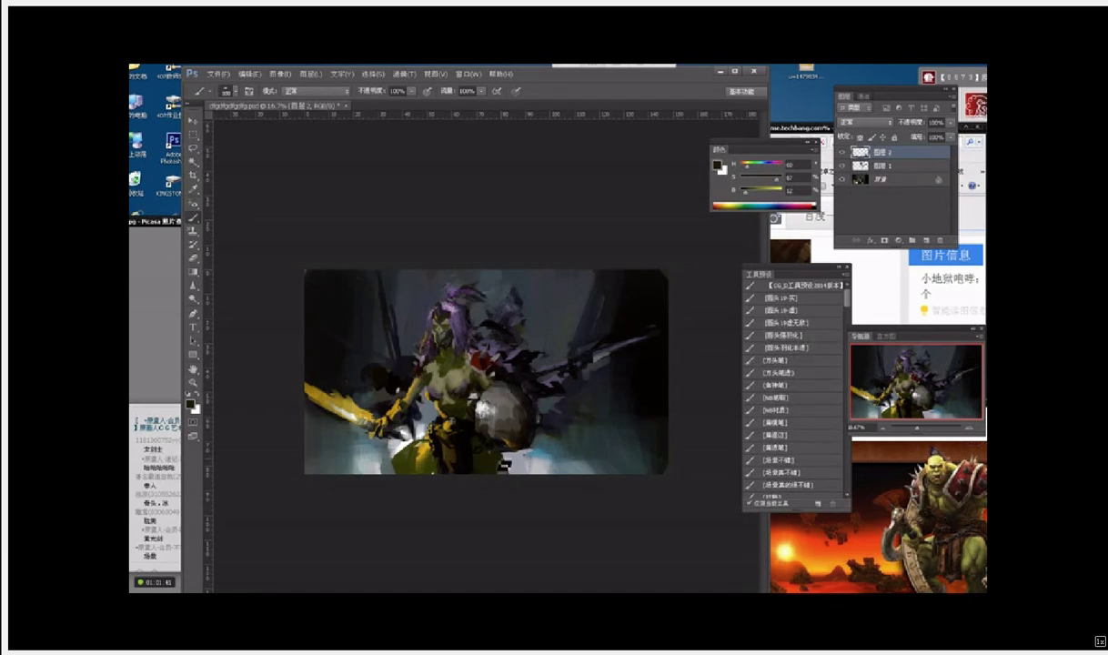
Step: Paint small sampled gold and near-black accents around the warrior's waist and upper skirt
left_click(436, 400, "alt")
left_click(422, 402, "alt")
left_click_drag(428, 400, 425, 418)
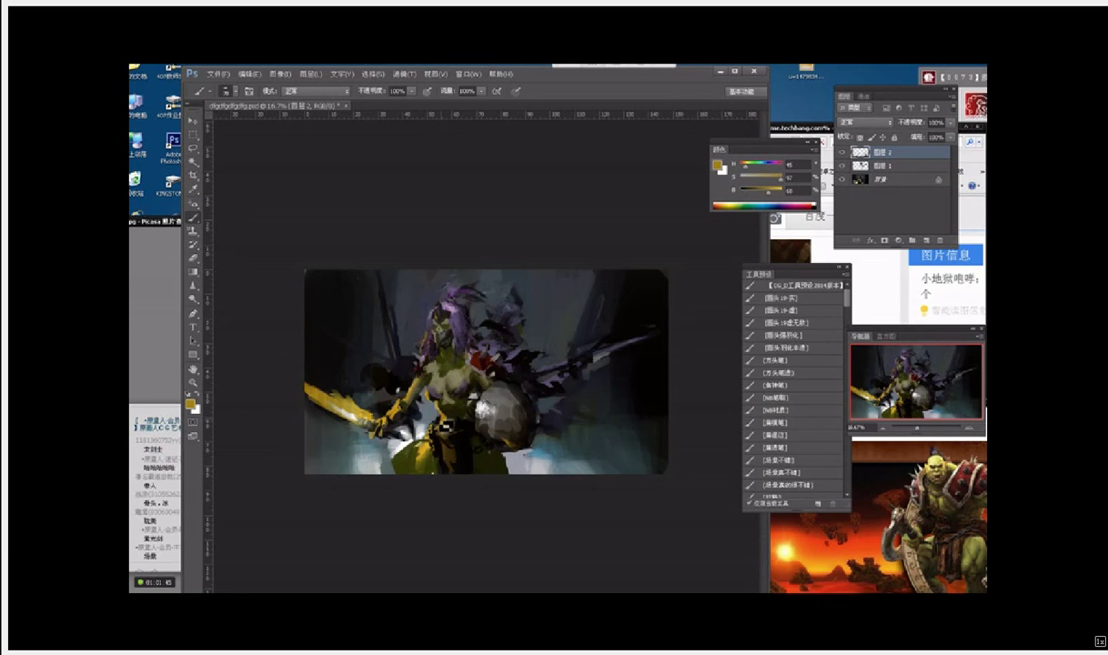
left_click(456, 413, "alt")
key("alt")
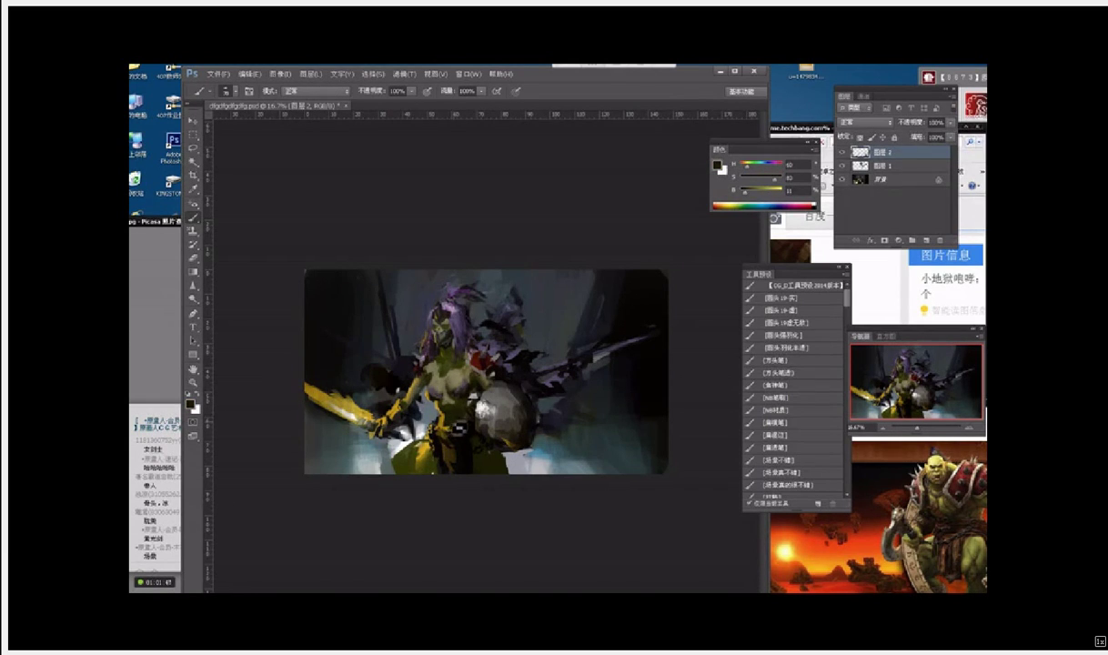
left_click(484, 398, "alt")
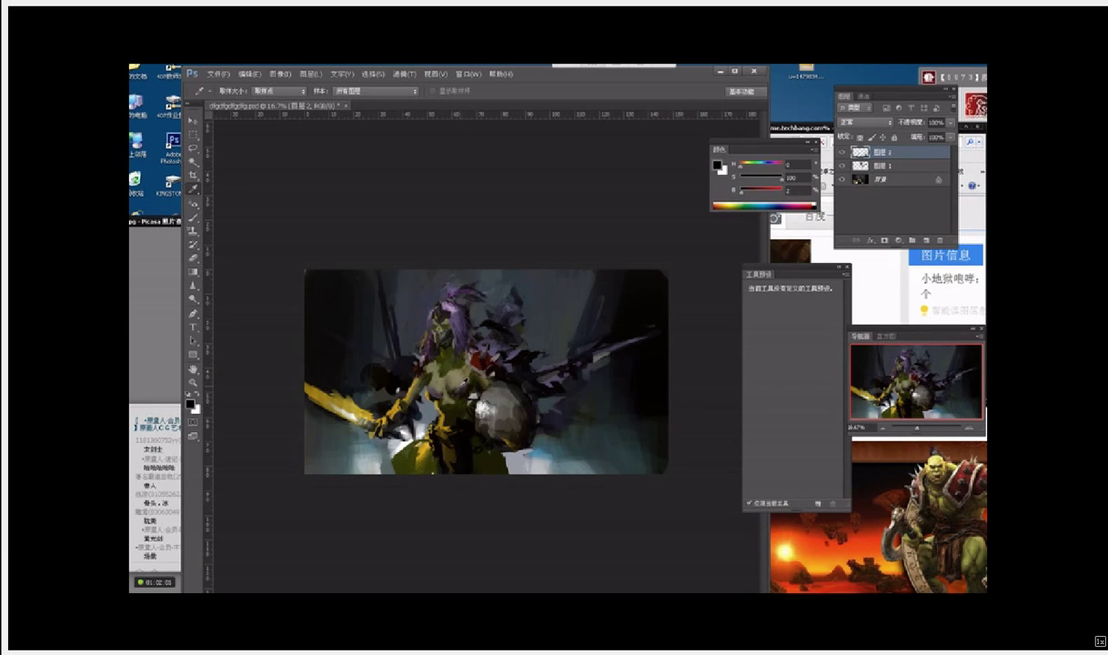
Step: Merge the visible layers and copy a lassoed area of the warrior's upper torso to a new layer for adjustment
key("ctrl+shift+e")
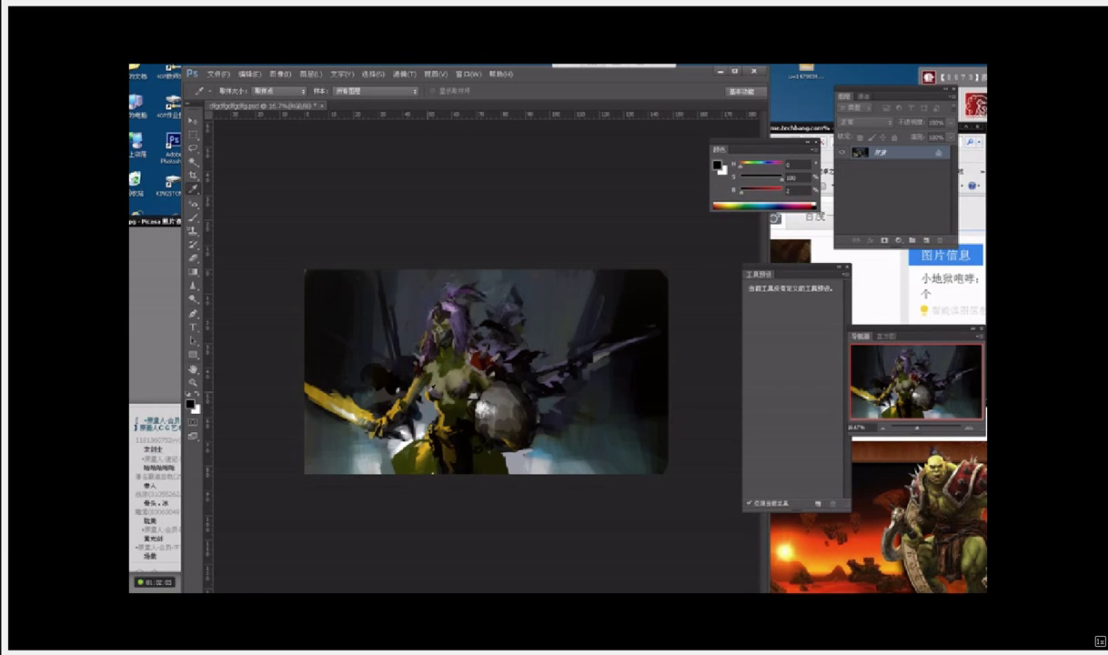
key("l")
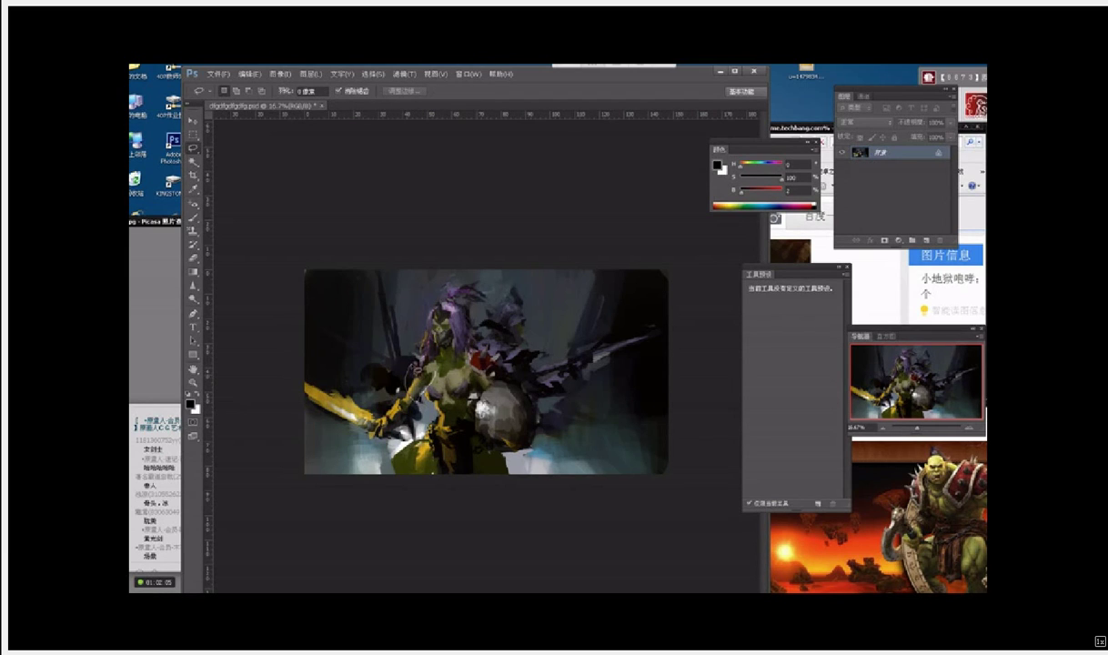
left_click_drag(437, 366, 431, 362)
key("ctrl+j")
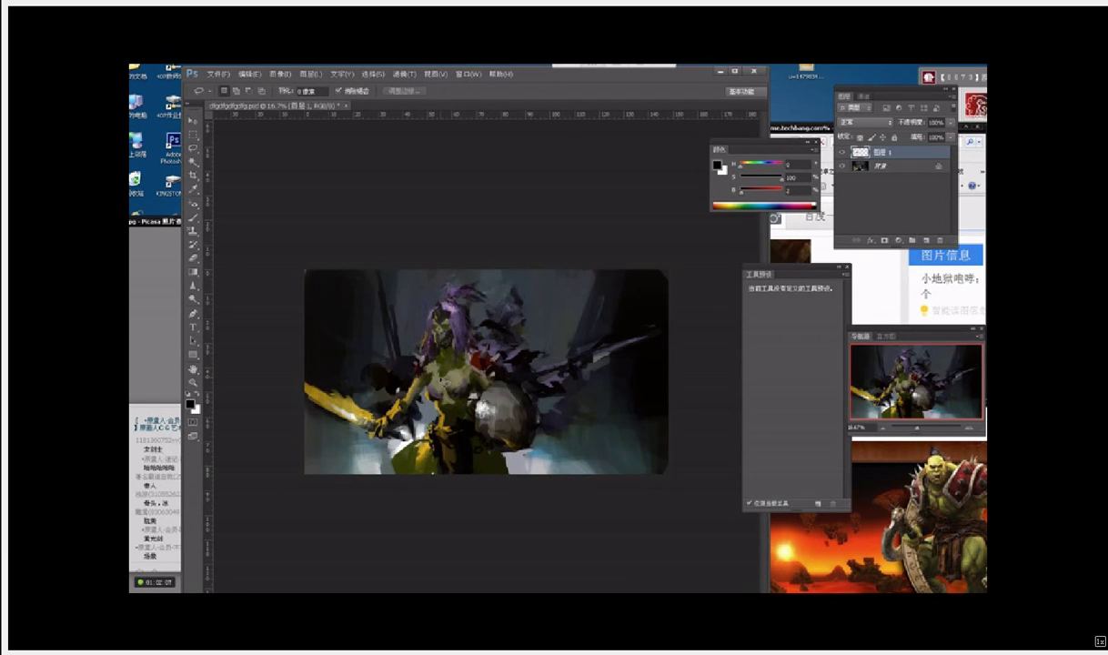
key("v")
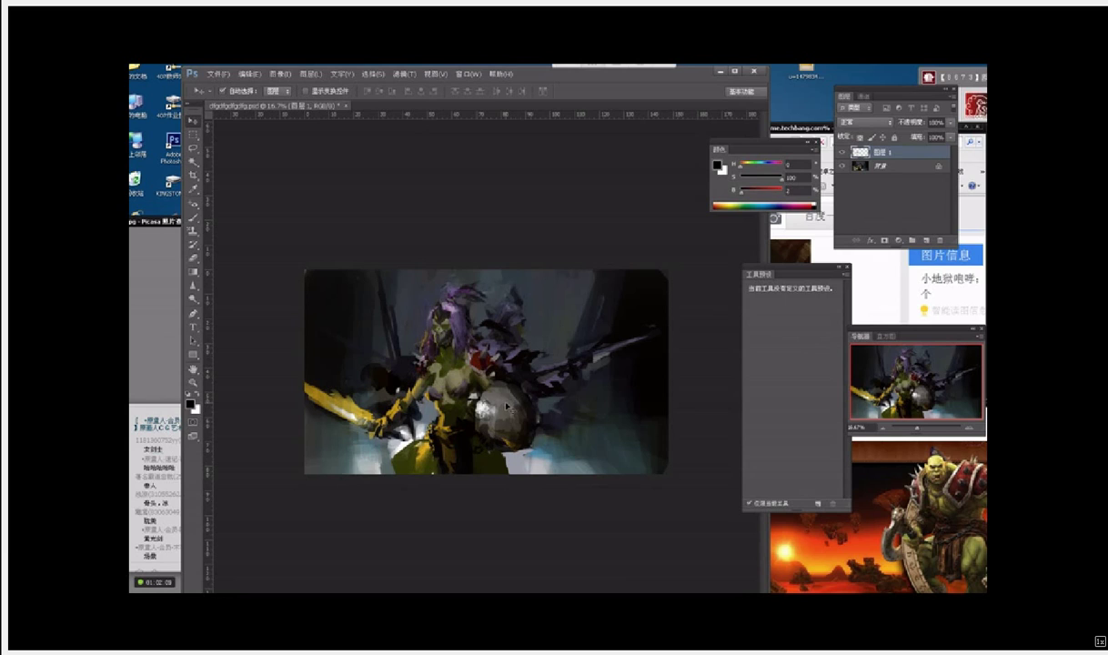
key("e")
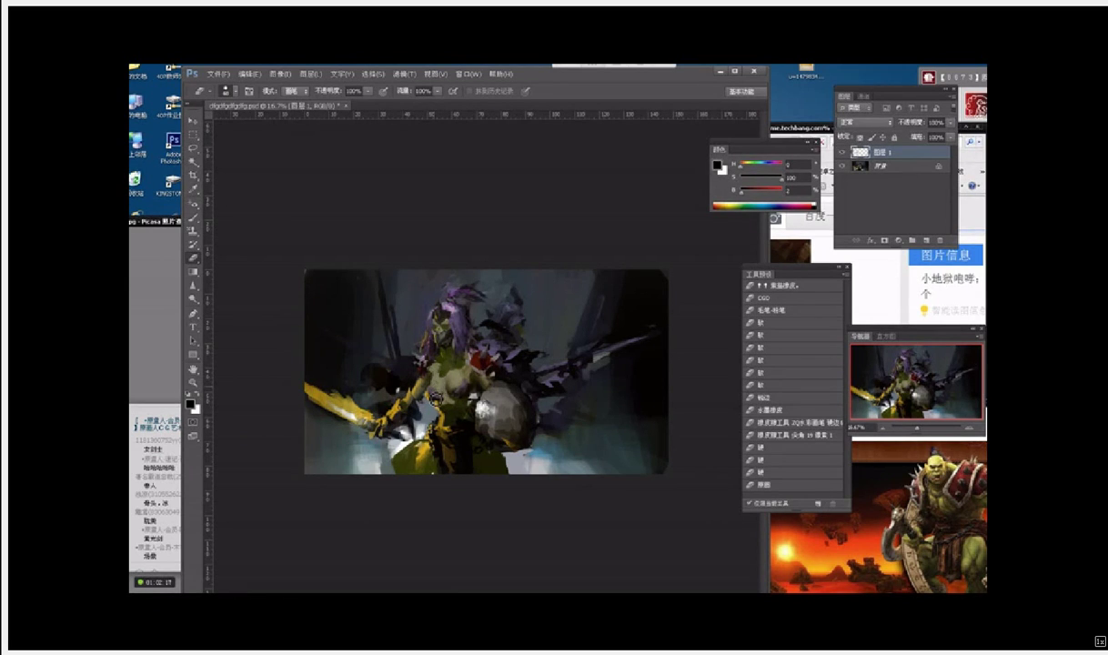
Step: Touch up the bright ground glow beside the warrior's hip with sampled pale blue-grey
key("b")
left_click(399, 449, "alt")
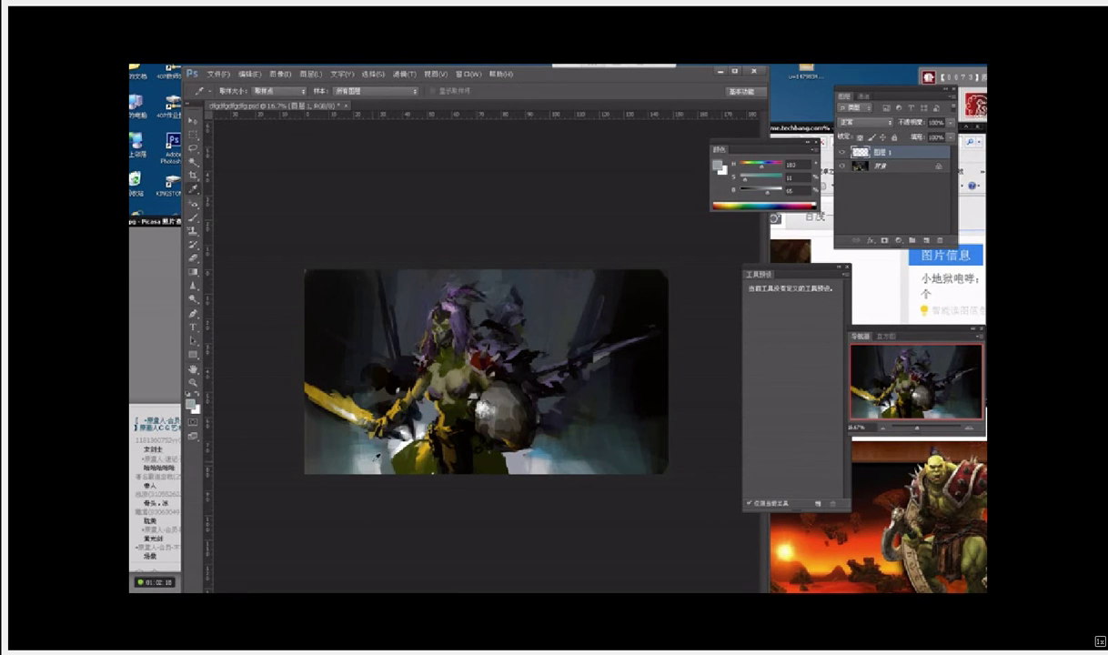
left_click(380, 460, "alt")
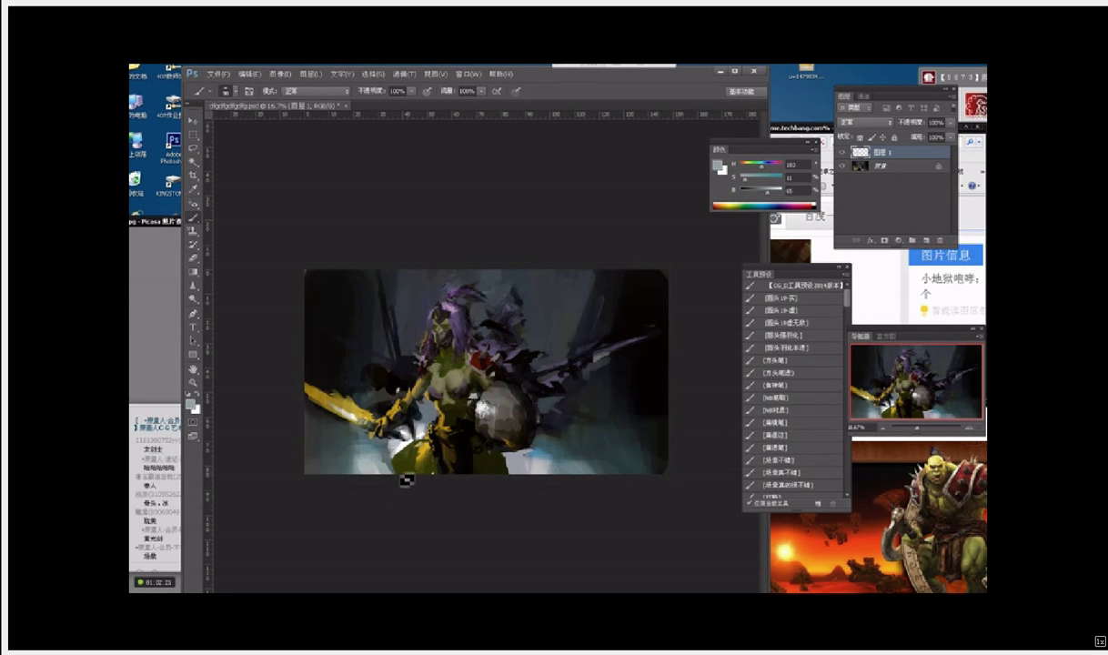
Step: Paint sampled dark red strokes beside the warrior's neck and shoulder armour with a slightly smaller brush
key("i")
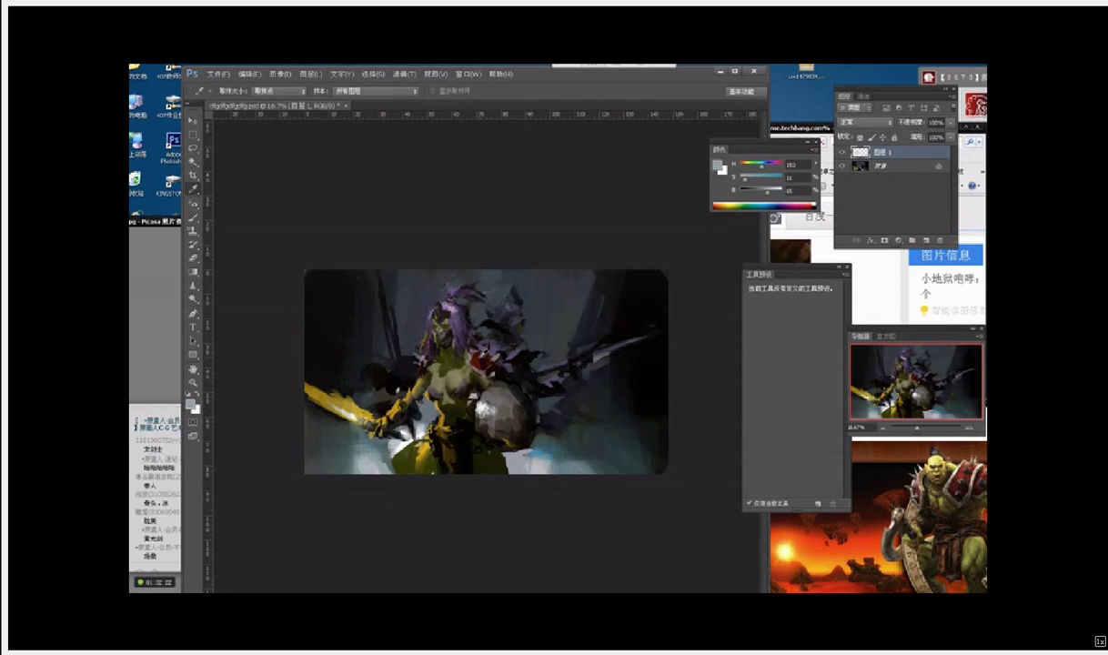
left_click(464, 363)
key("b")
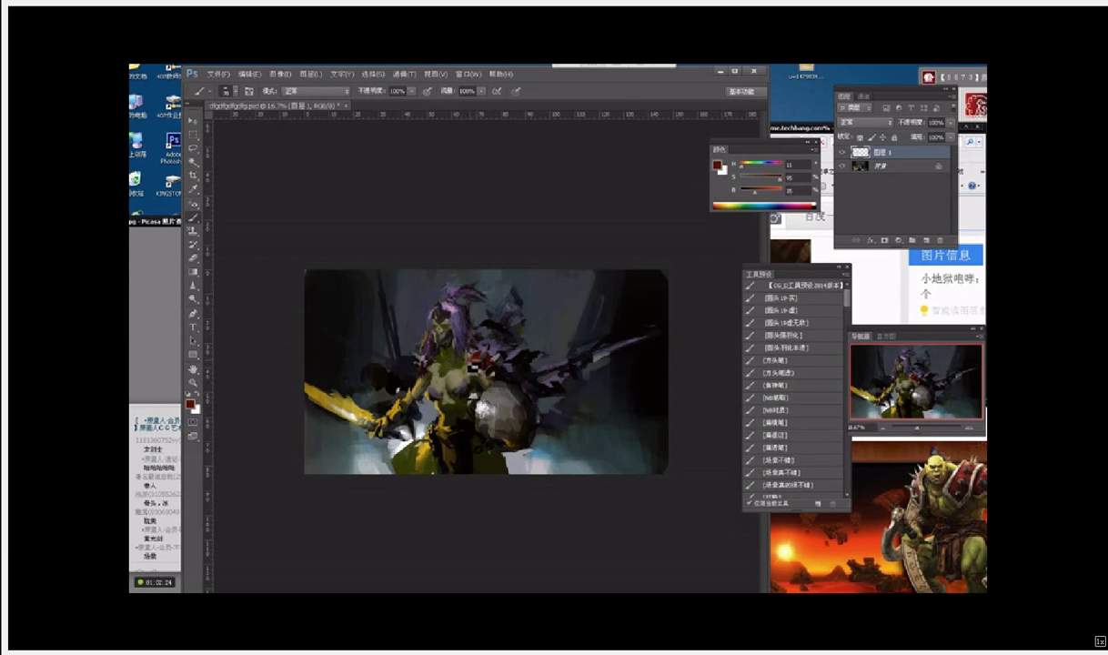
key("bracketleft")
left_click_drag(450, 348, 460, 362)
Step: Sample tones from the warrior's hair and touch up the hair near the red shoulder with light purple
key("i")
left_click(462, 333)
key("b")
key("i")
left_click(440, 309)
key("b")
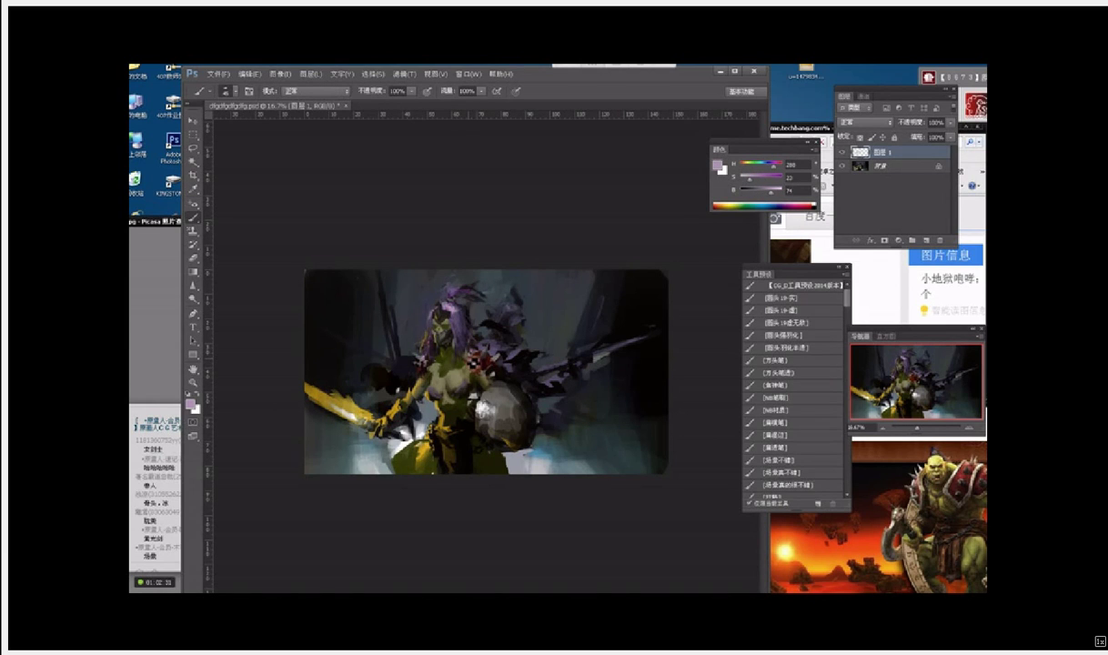
Step: Deepen the shadows of the red shoulder armour and the adjoining feathers with sampled dark maroon
key("i")
left_click(478, 368)
key("b")
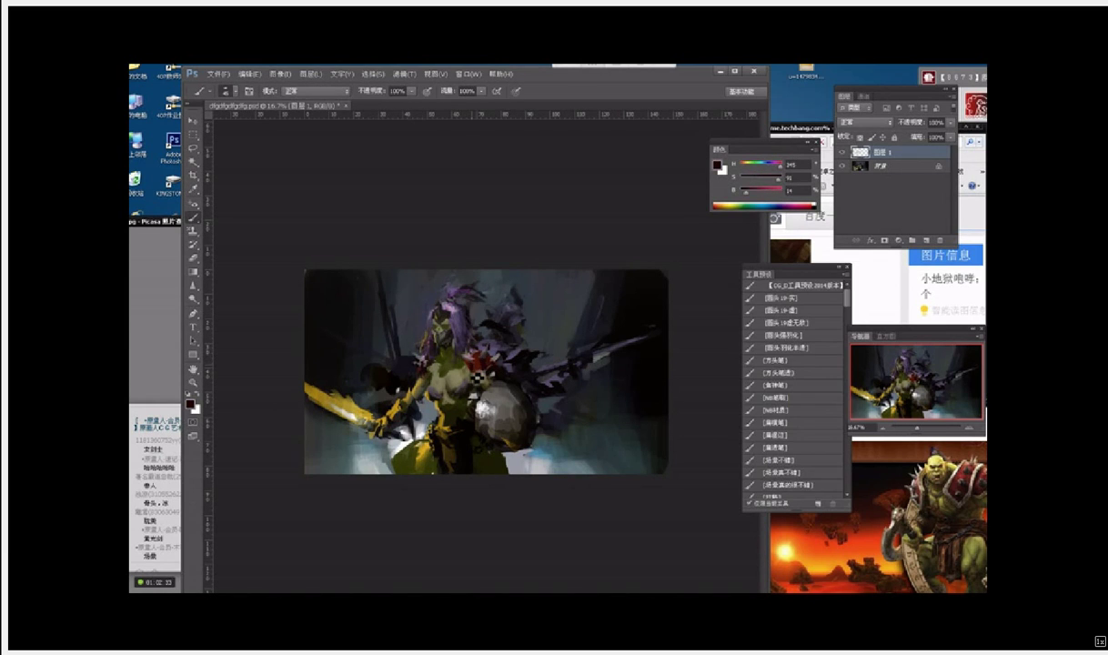
key("i")
key("b")
key("i")
key("b")
key("i")
key("b")
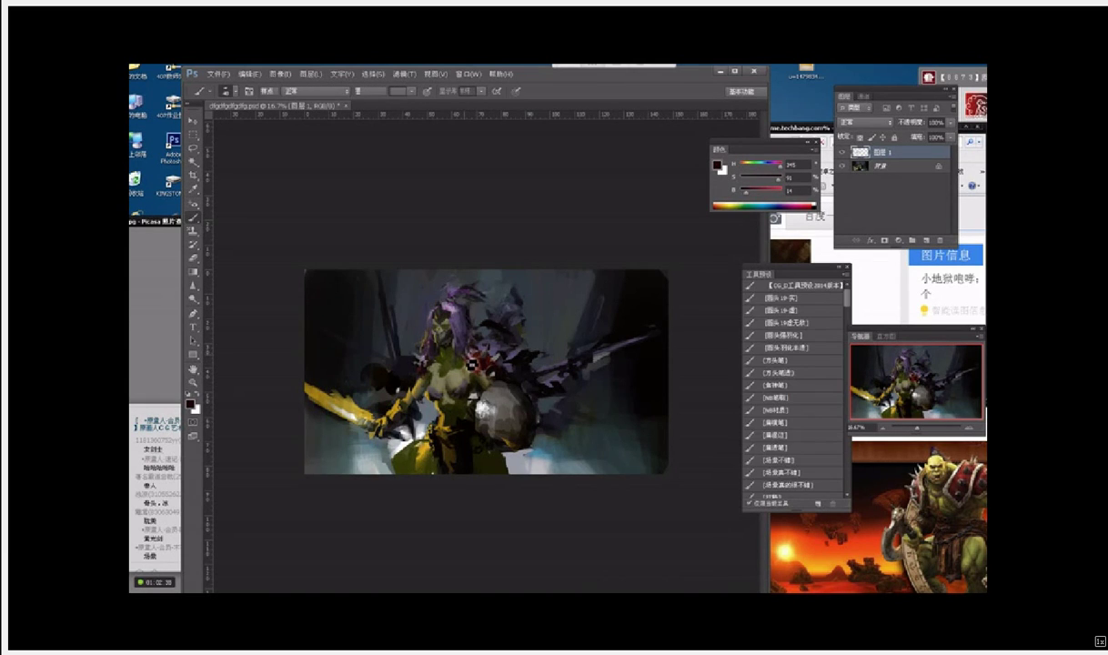
left_click_drag(521, 364, 509, 362)
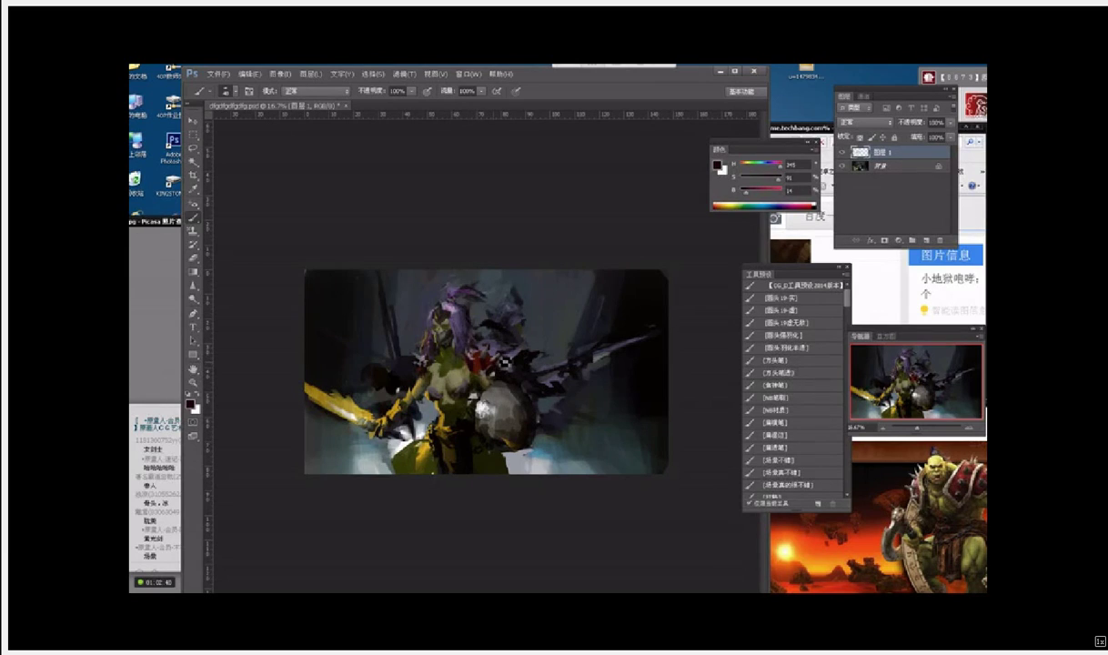
Step: Reduce the brush size and add fine sampled near-white and near-black accents to the feathers behind the shoulder
key("i")
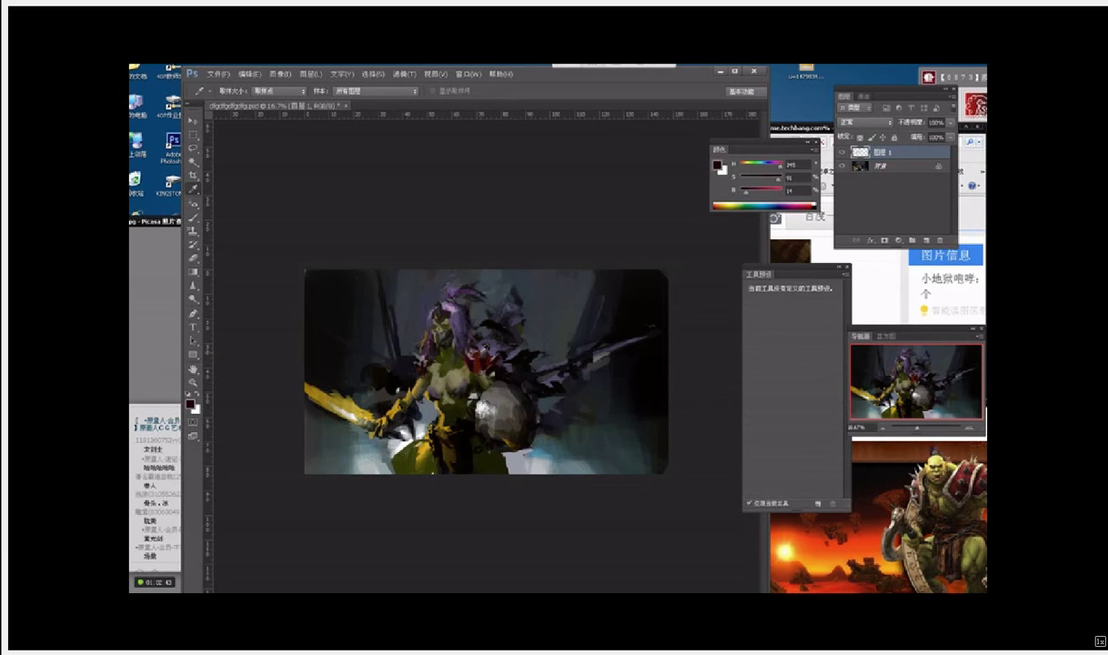
left_click(462, 388)
key("b")
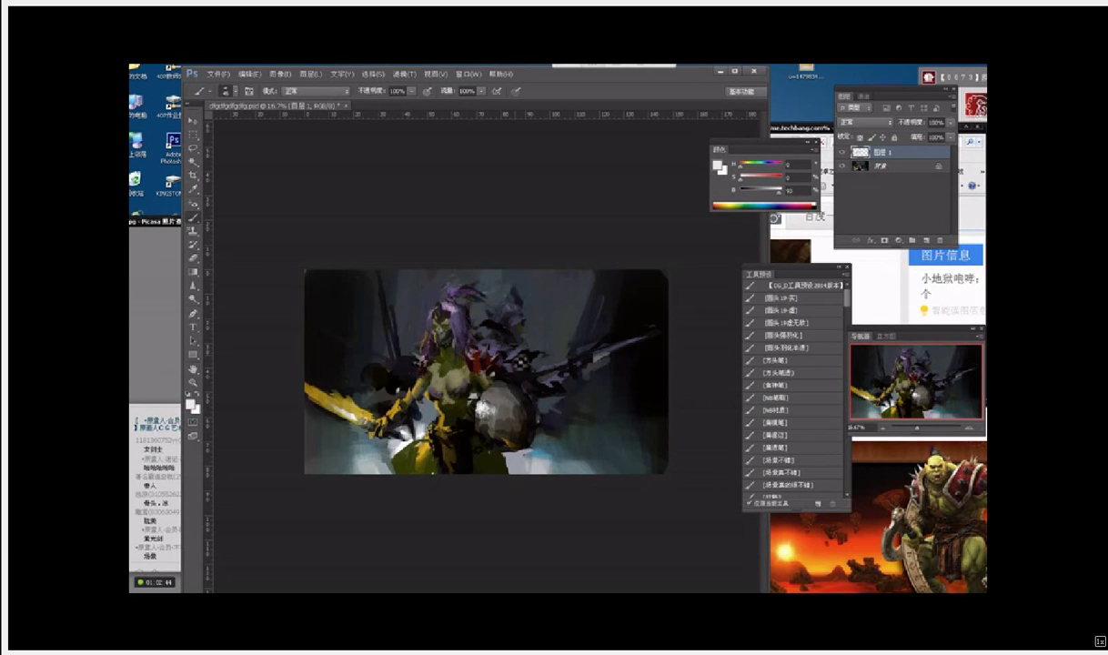
key("bracketleft")
key("bracketleft")
key("bracketleft")
left_click(491, 338, "alt")
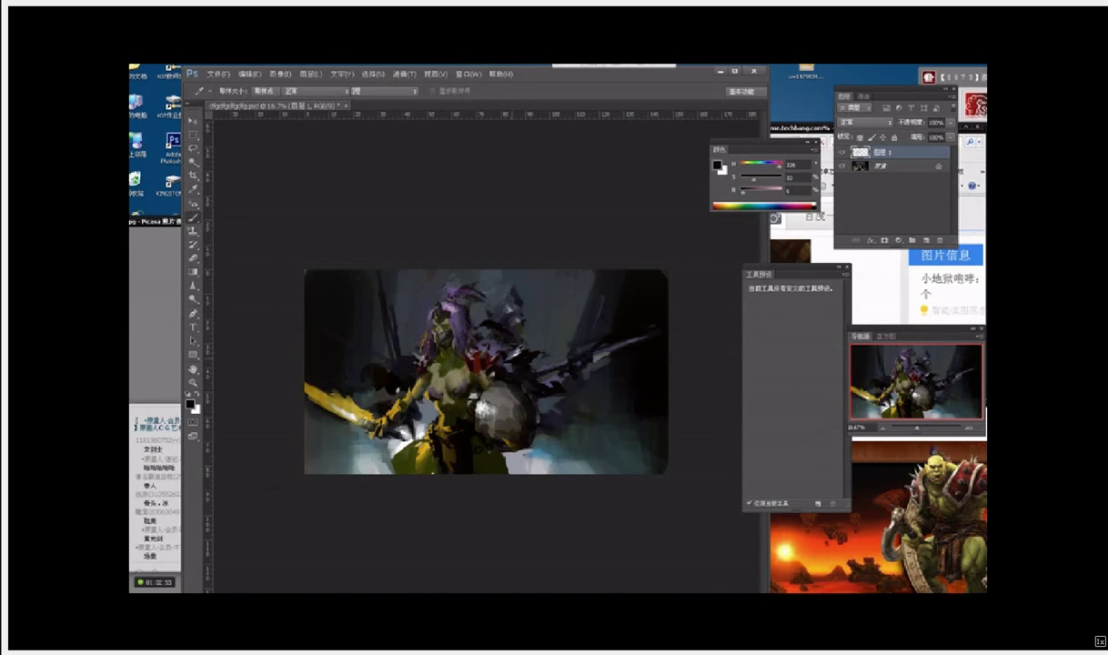
Step: Paint sampled dark blue-grey around the background figure's head, adjusting the brush size
left_click(483, 287, "alt")
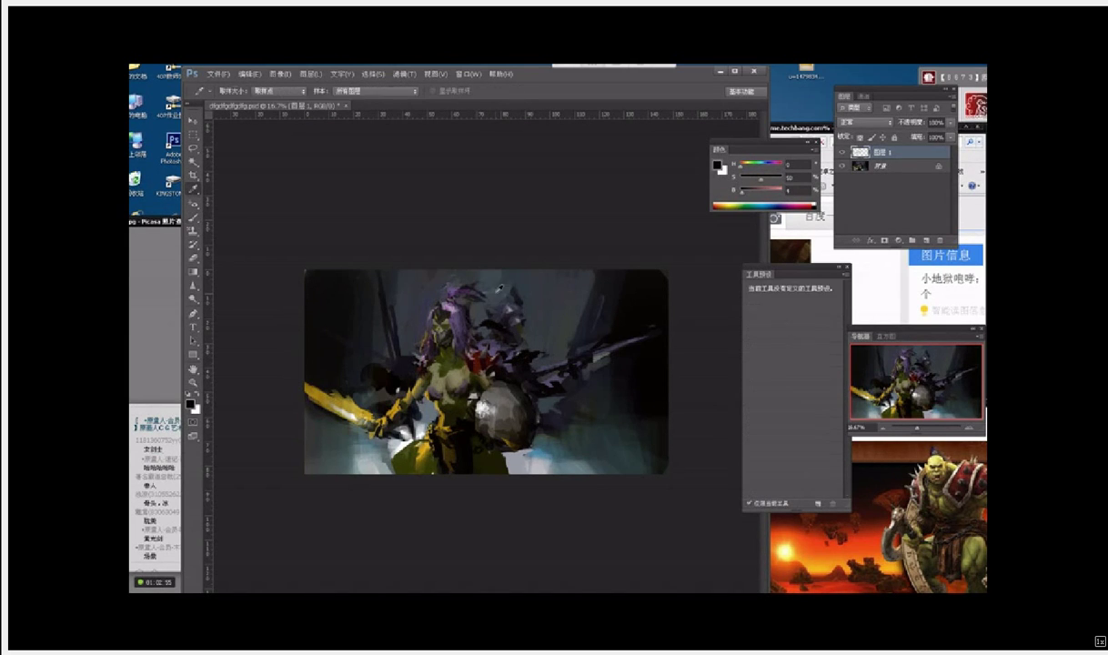
key("bracketleft")
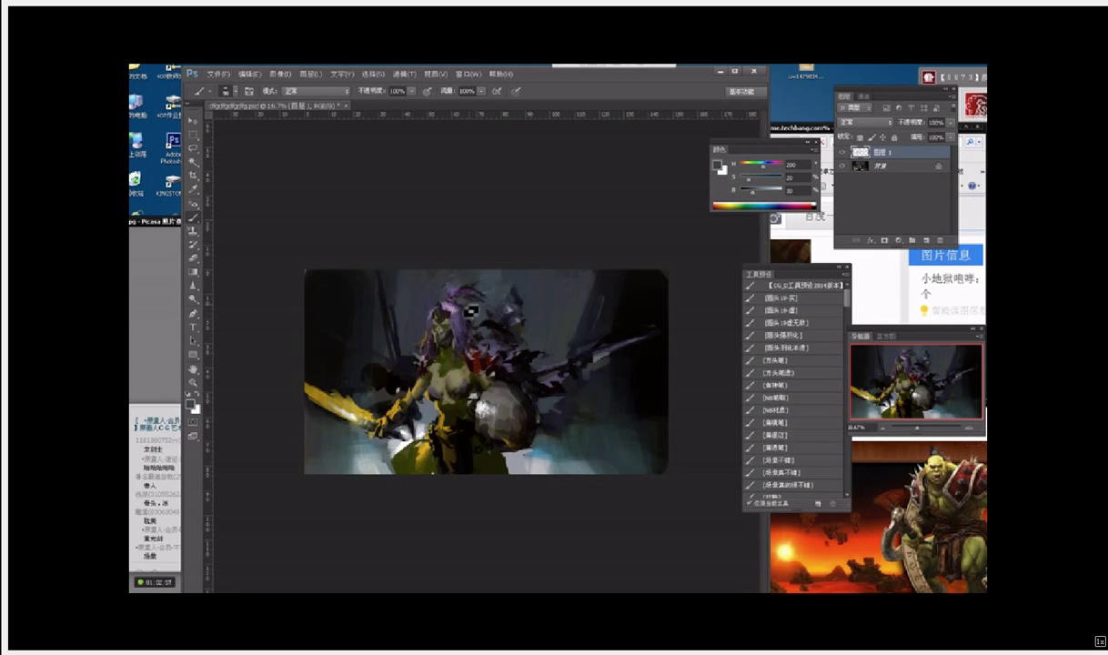
key("bracketright")
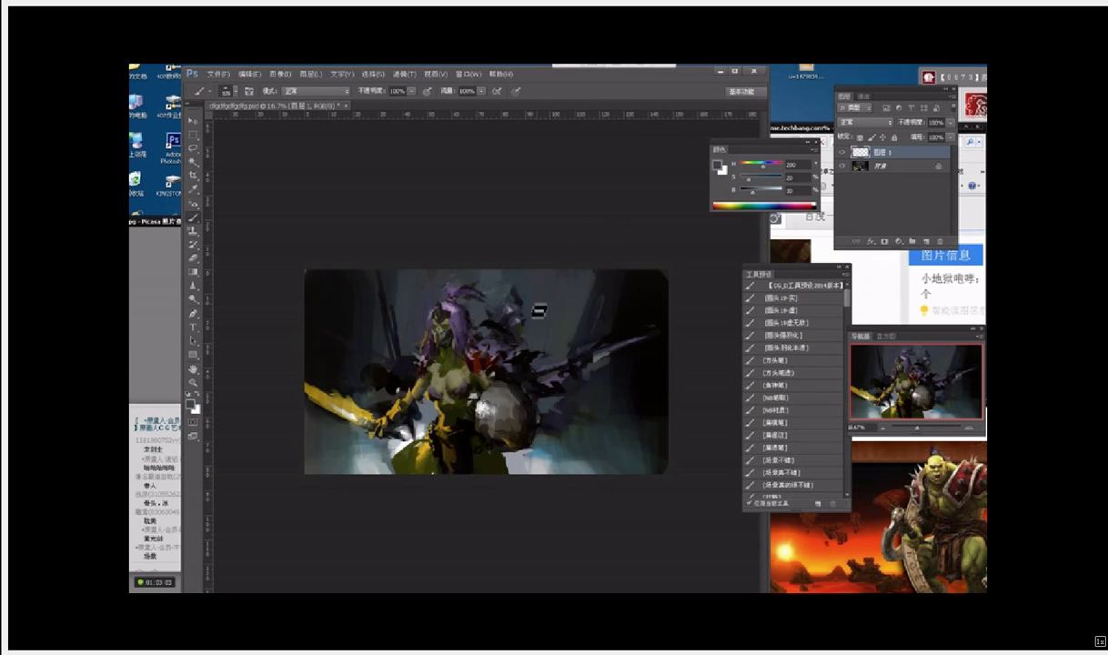
Step: Brush sampled blue and muted blue-grey light across the upper backdrop around the background figure, undoing one stroke
left_click(519, 422, "alt")
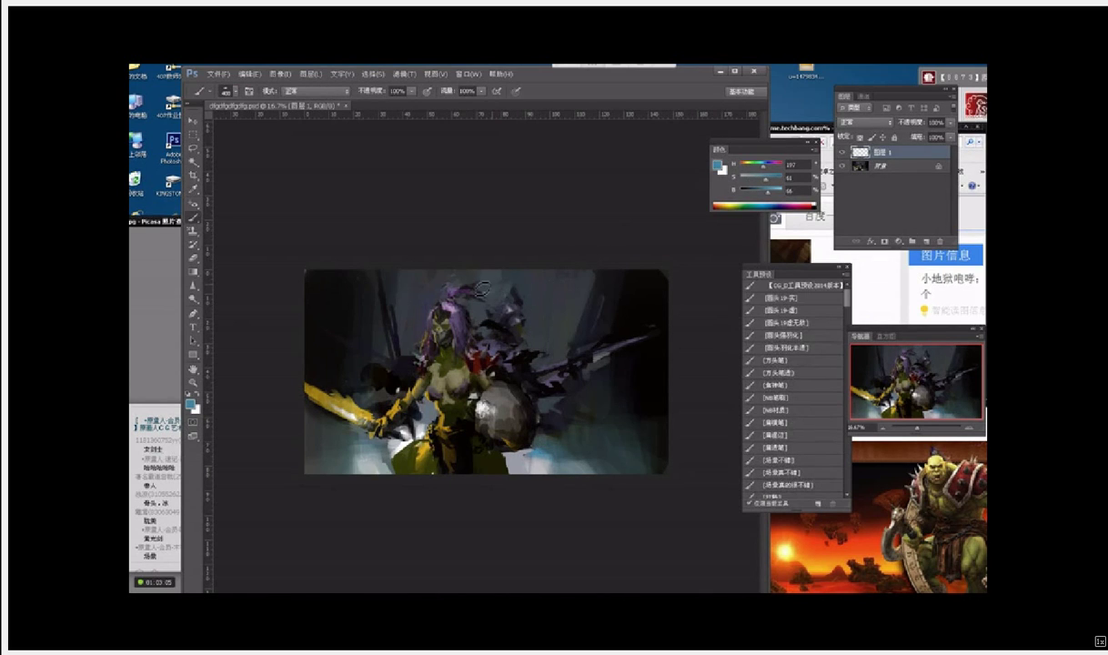
key("[")
mouse_move(492, 272)
left_mouse_down()
mouse_move(481, 320)
mouse_move(495, 311)
left_mouse_up()
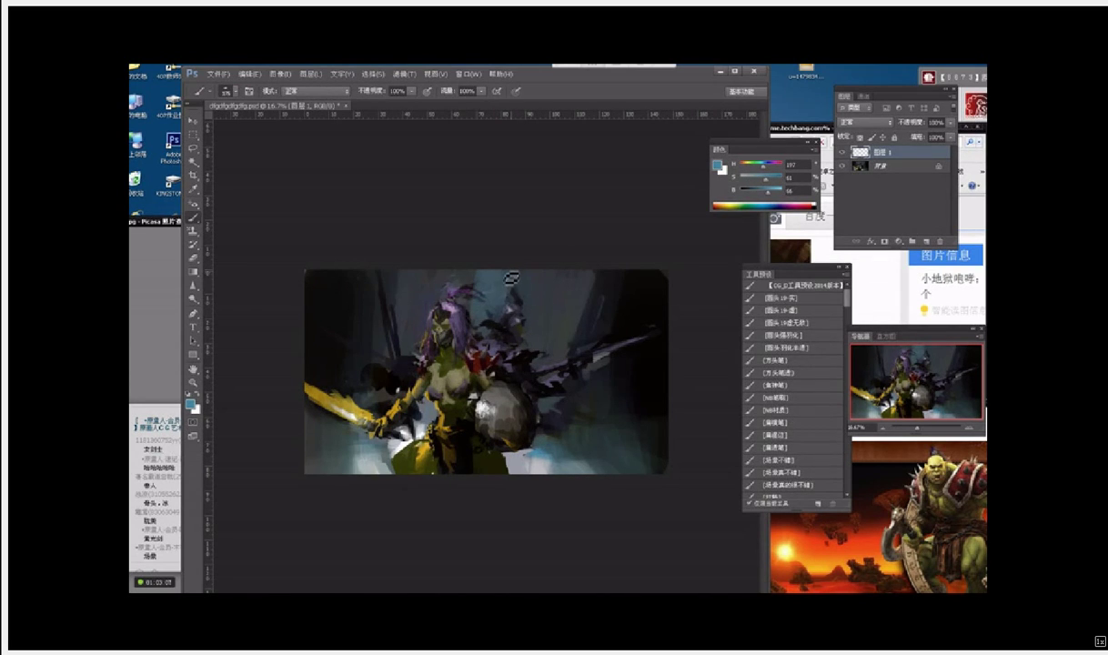
key("ctrl+z")
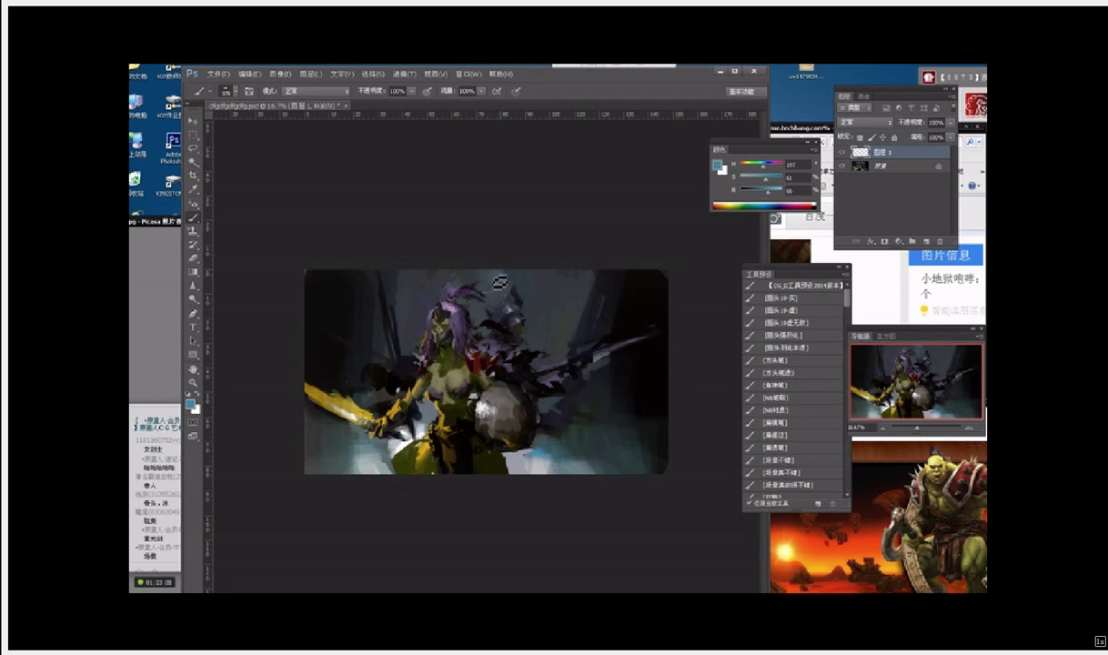
left_click(502, 270, "alt")
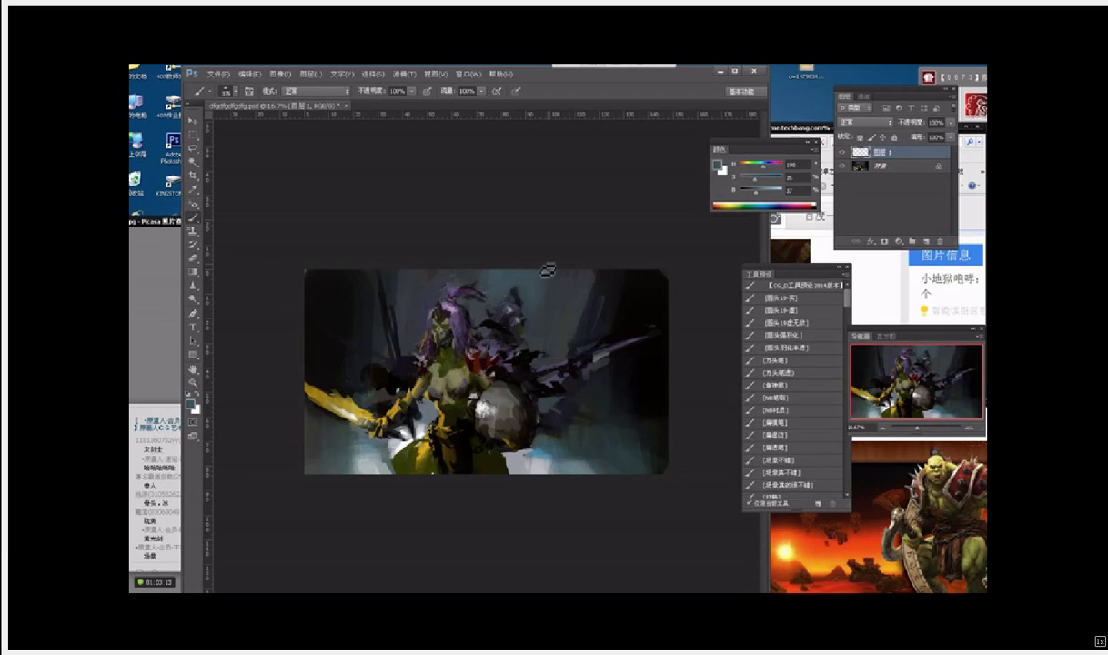
left_click(520, 267, "alt")
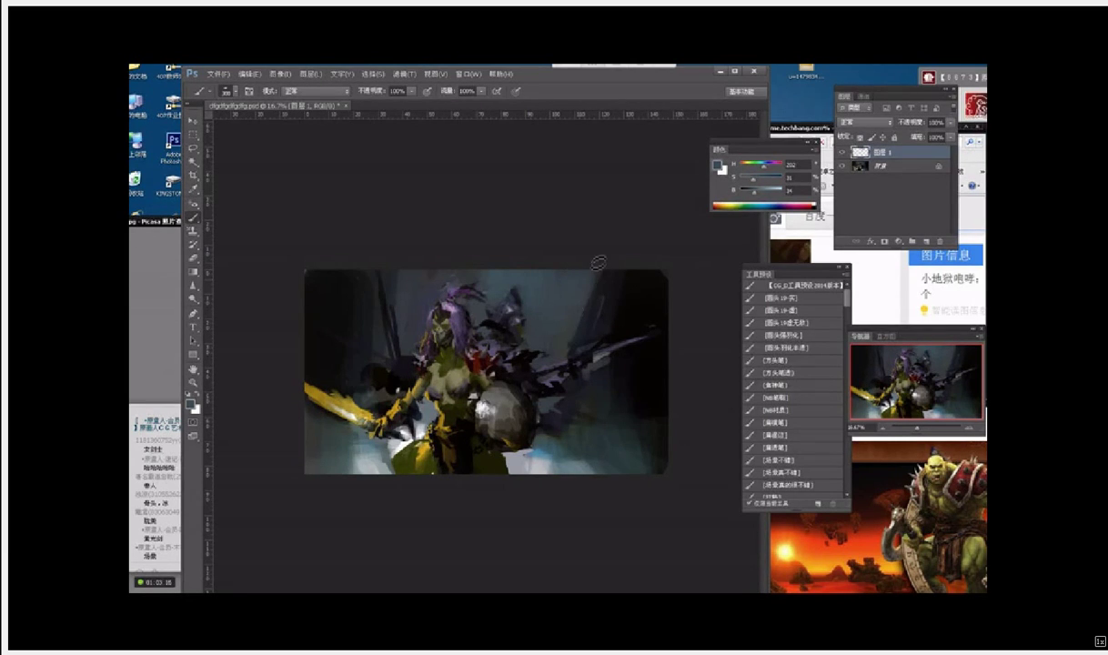
left_click(569, 273, "alt")
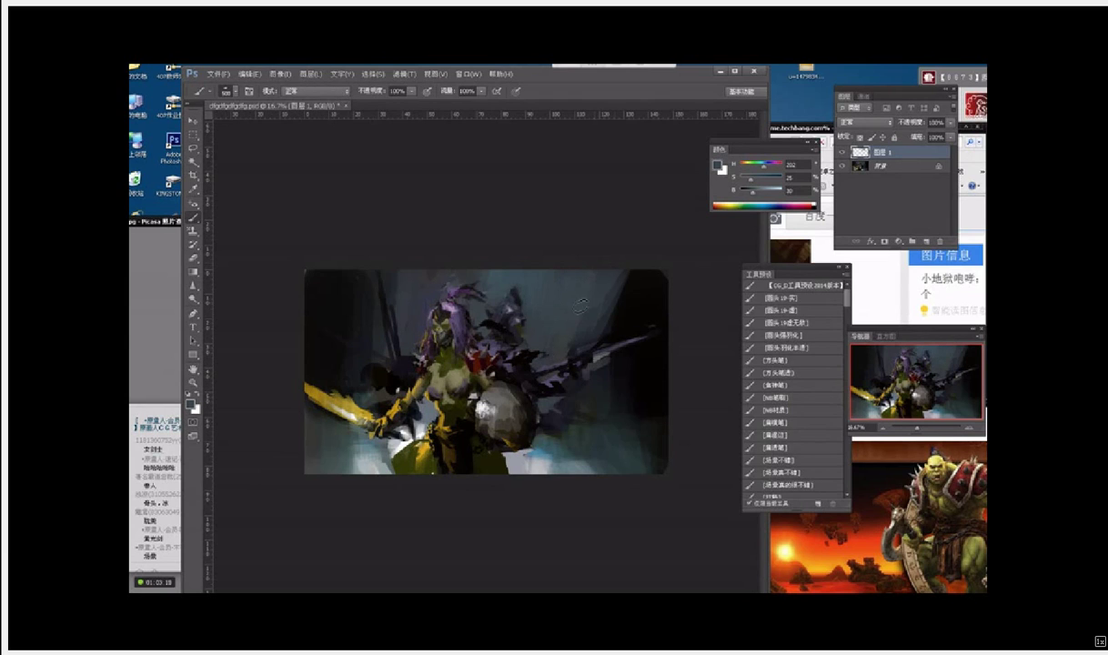
Step: Brush sampled near-black and dark blue-grey over the backdrop's upper right, trying different brush presets
left_click(644, 292, "alt")
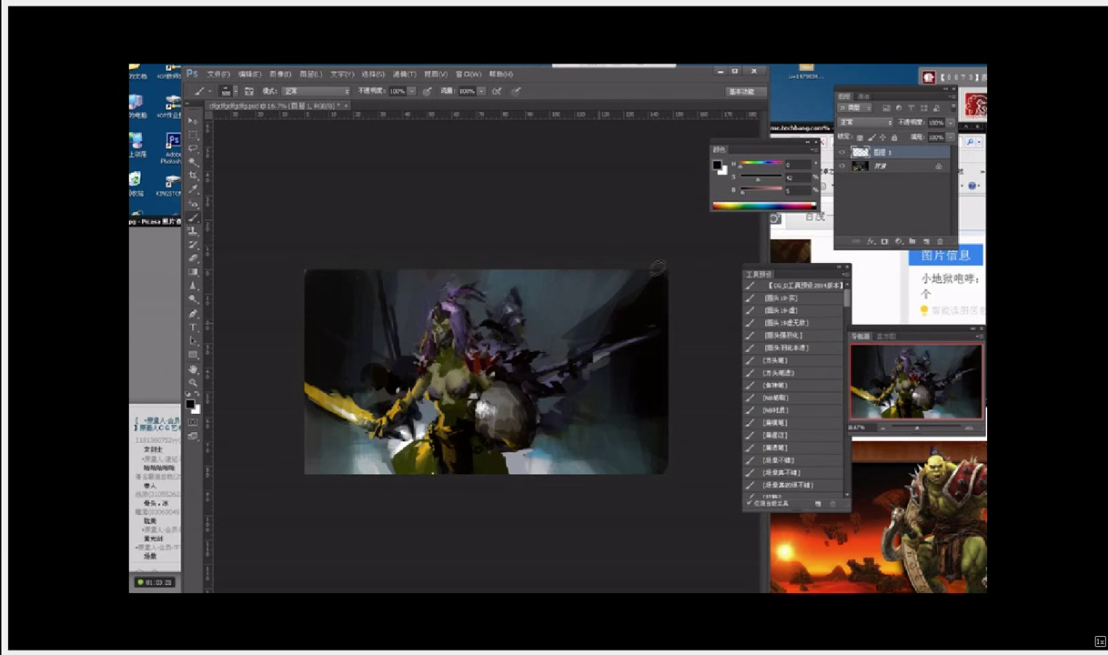
left_click(584, 287, "alt")
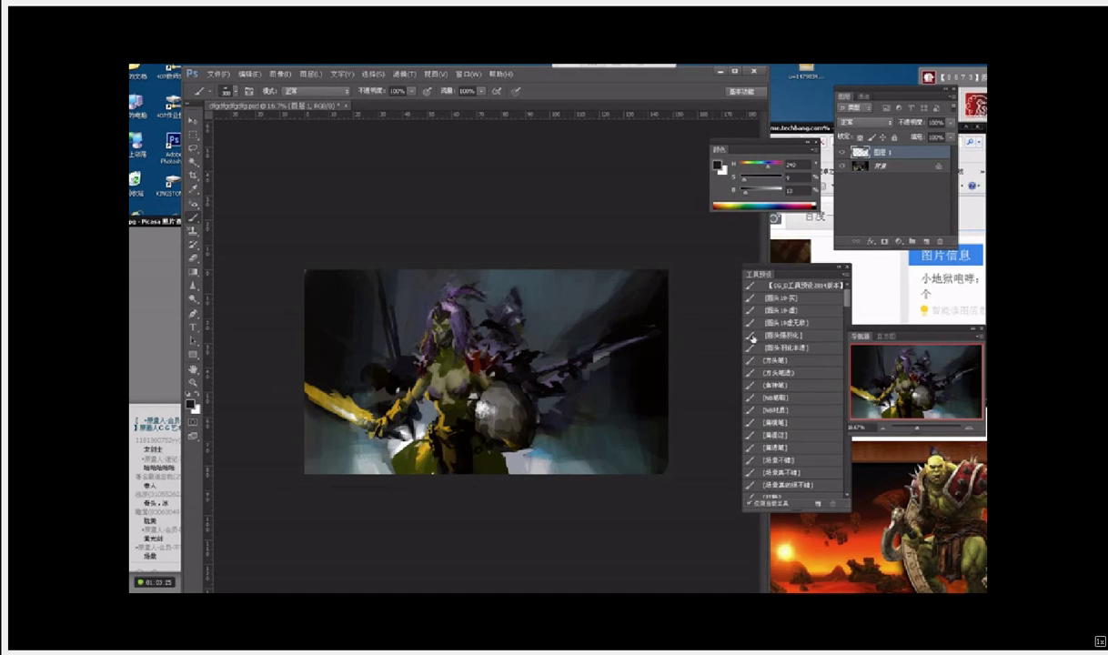
left_click(752, 336)
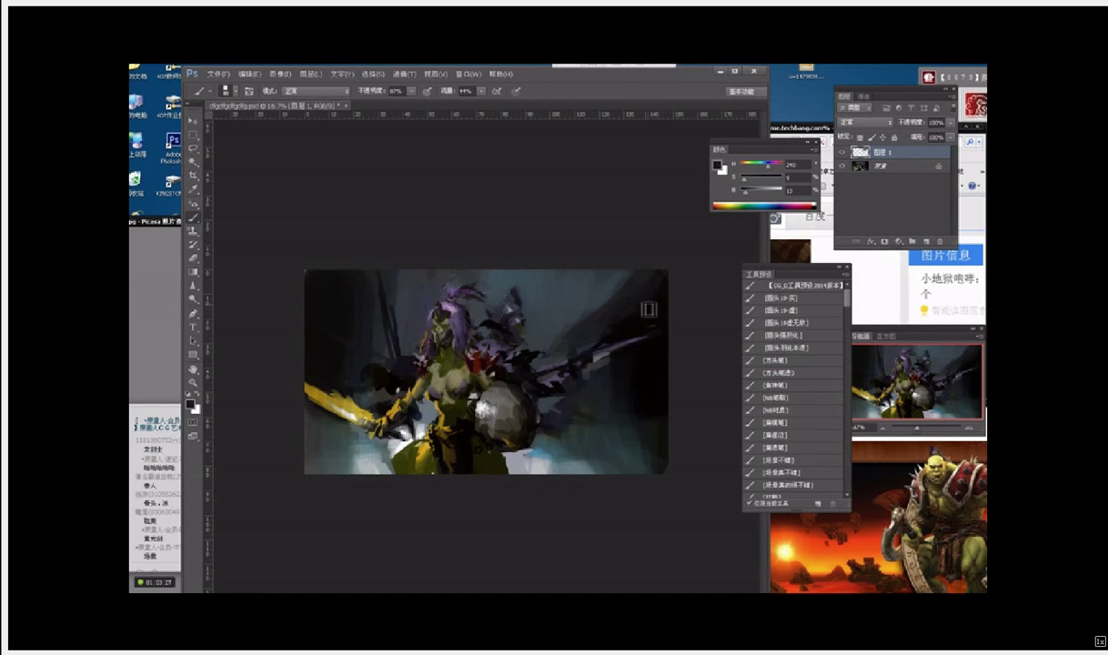
left_click(597, 288, "alt")
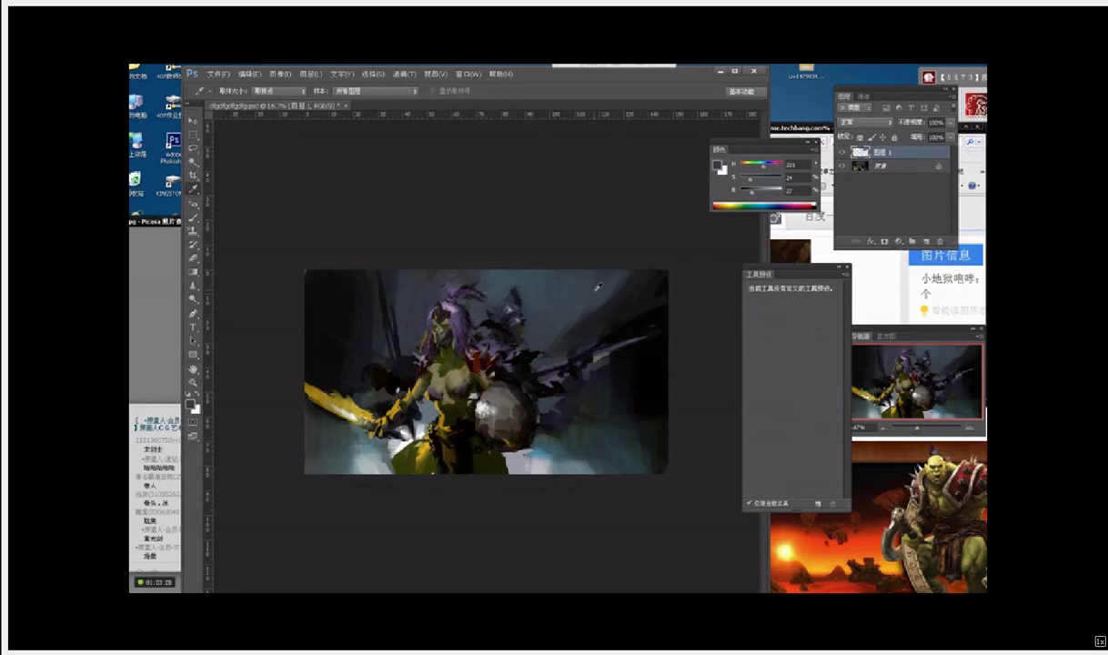
left_click(598, 286, "alt")
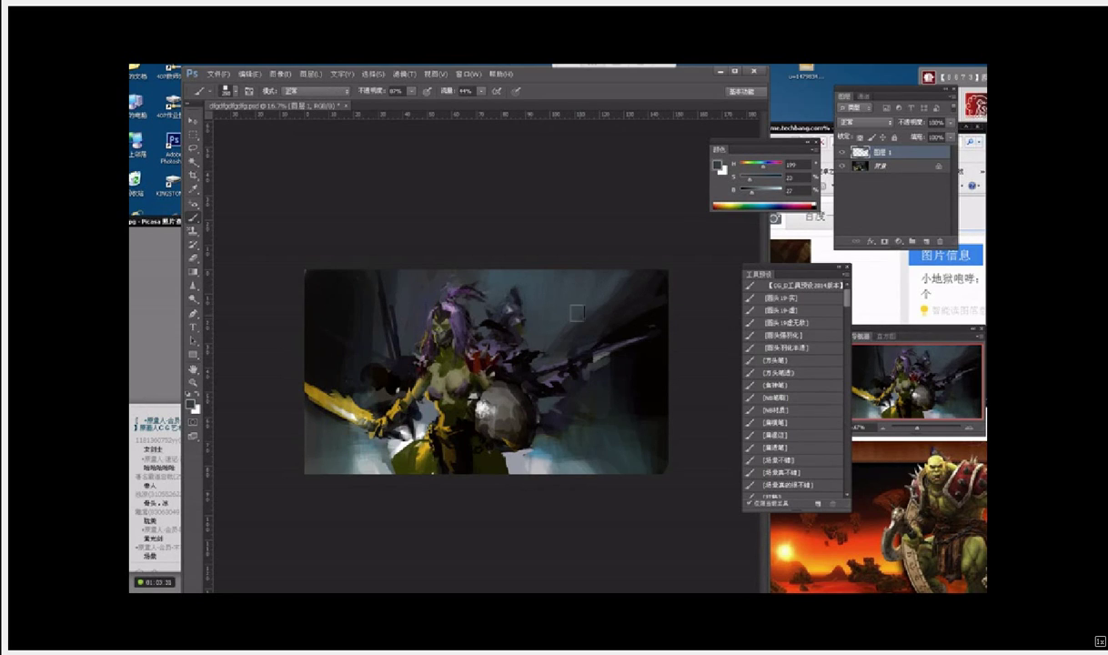
left_click(777, 385)
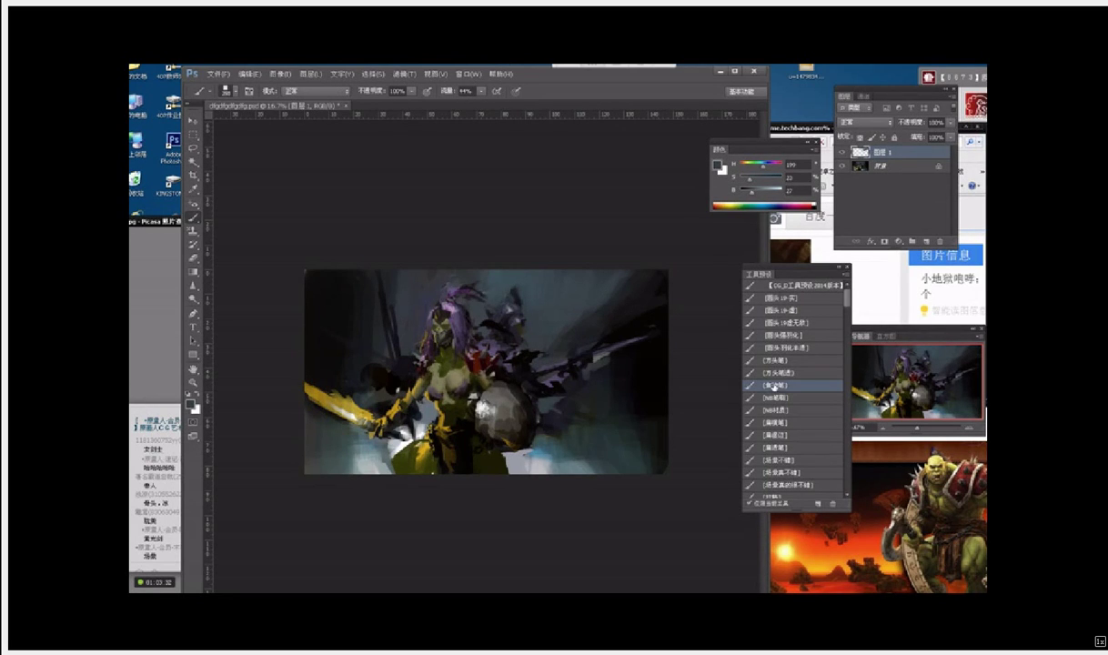
left_click(593, 316, "alt")
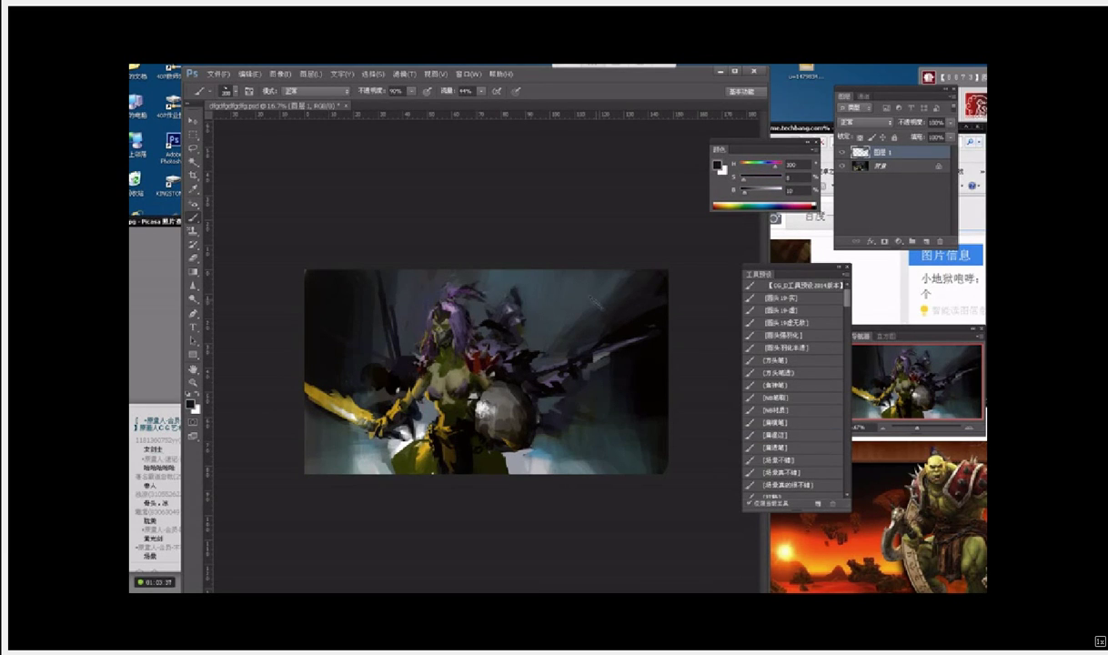
Step: Switch to the [场景真的很不错] brush preset and blend sampled blue-grey and near-black into the backdrop's upper-right corner
left_click(792, 487)
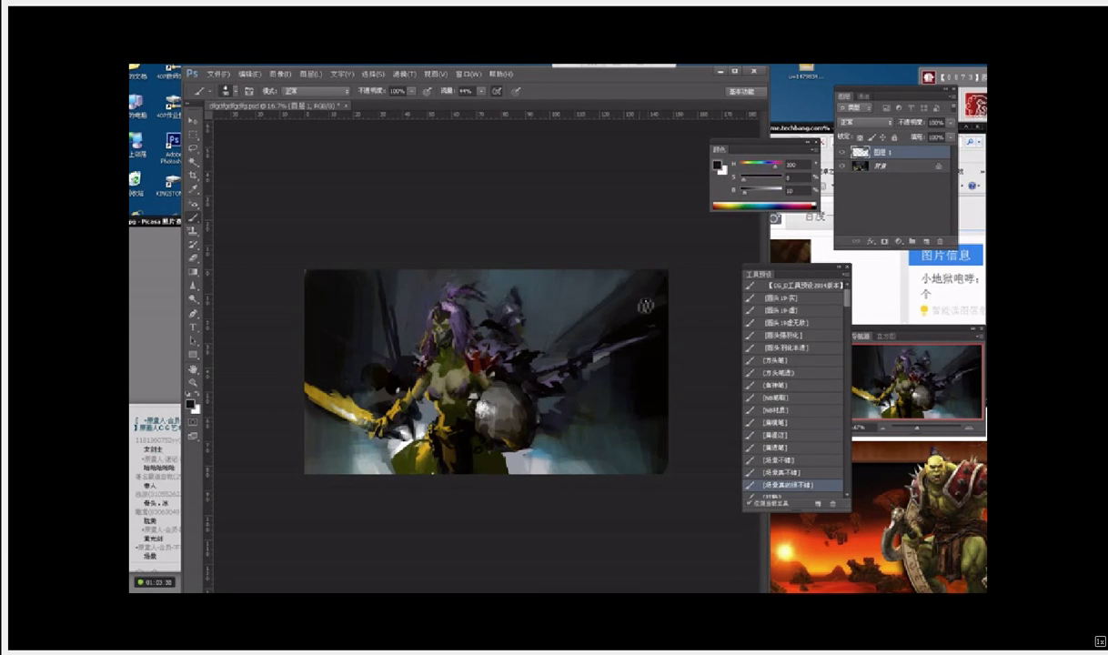
left_click(590, 282, "alt")
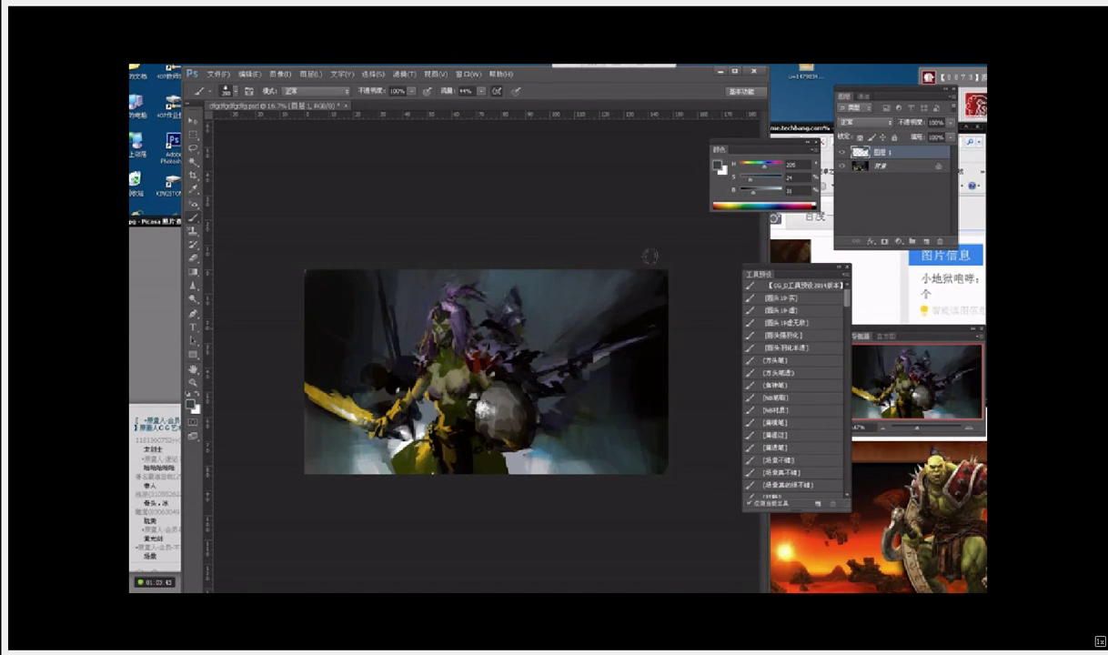
left_click(629, 291, "alt")
left_click_drag(667, 308, 622, 319)
left_click(659, 313, "alt")
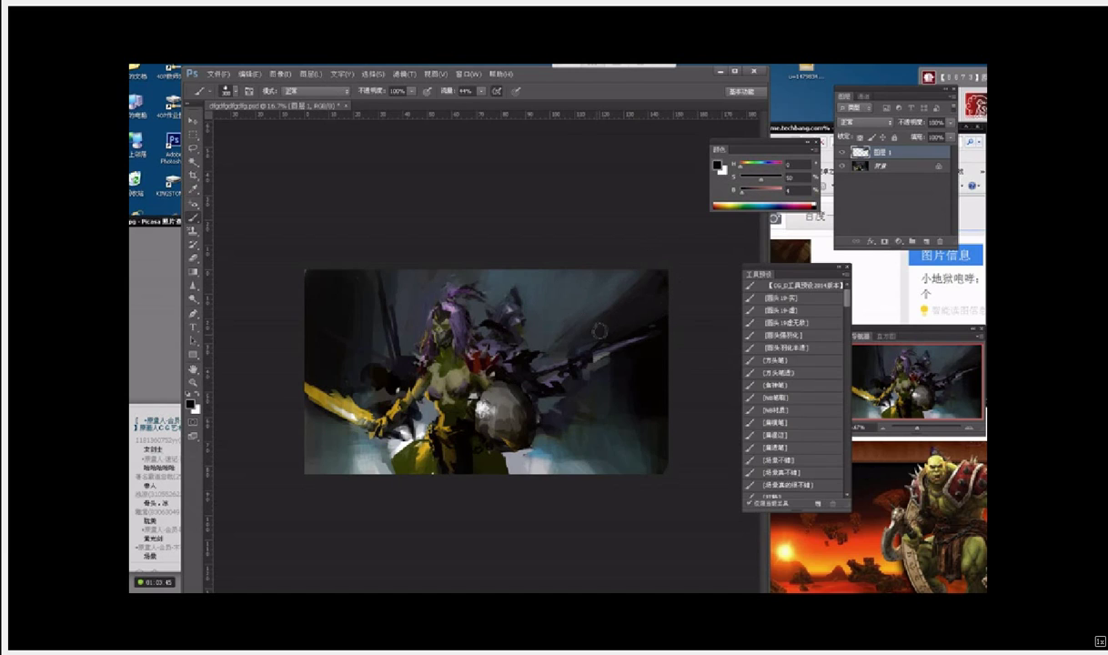
Step: Soften the right backdrop around the spear with sampled blue-grey, teal and near-black, enlarging the brush and darkening the lower-right edge
left_click(596, 306, "alt")
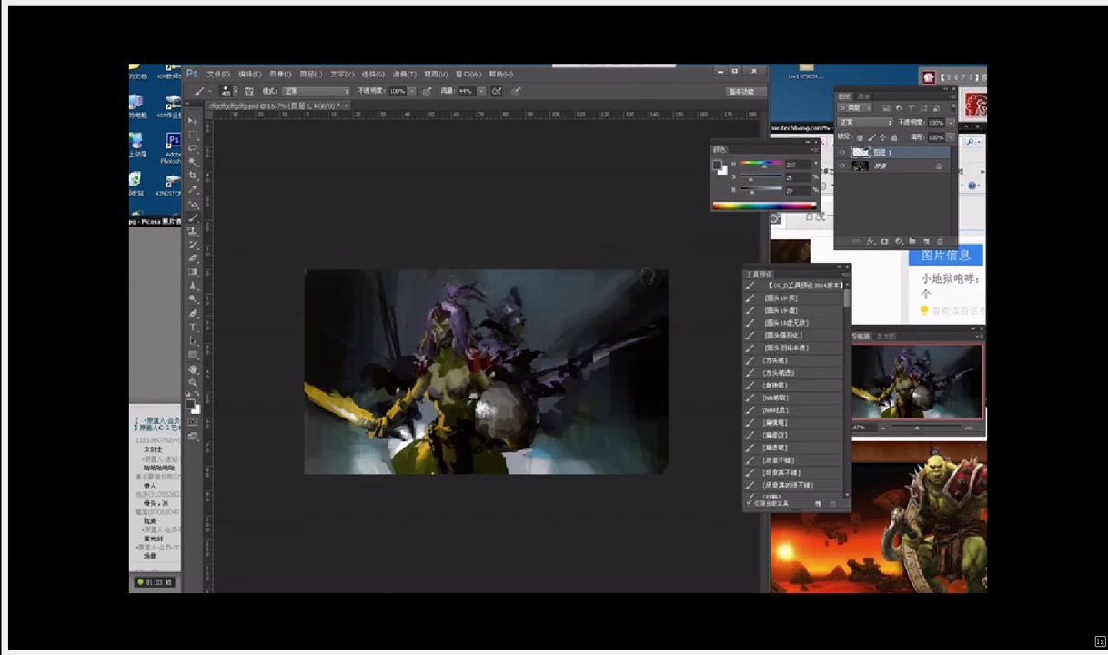
left_click(605, 282, "alt")
left_click(582, 371, "alt")
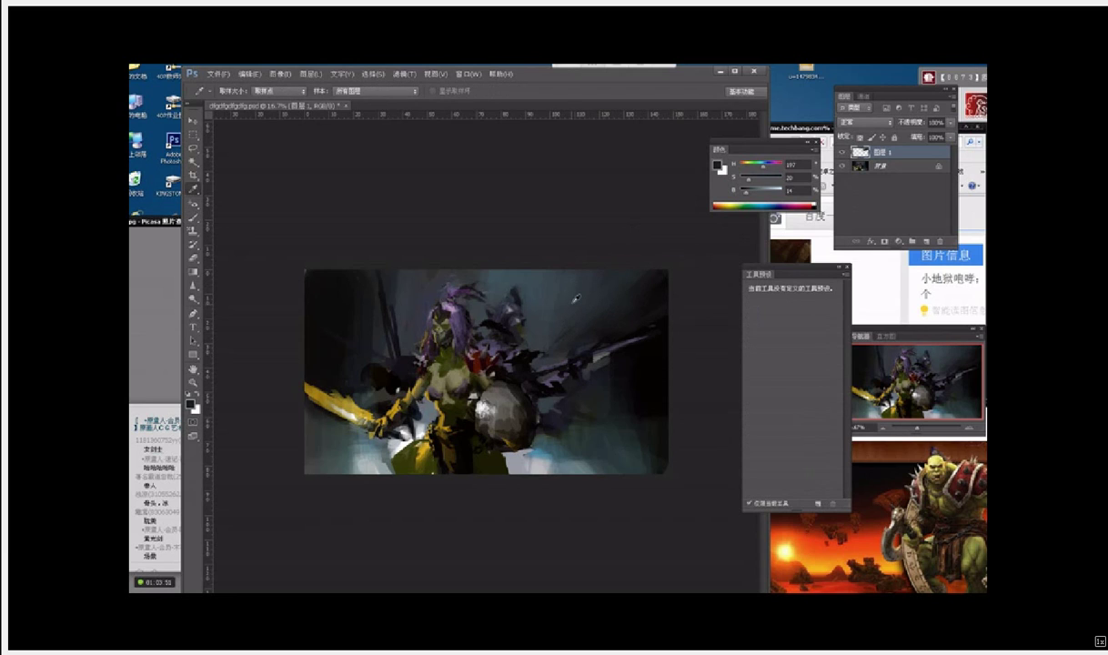
left_click(637, 269, "alt")
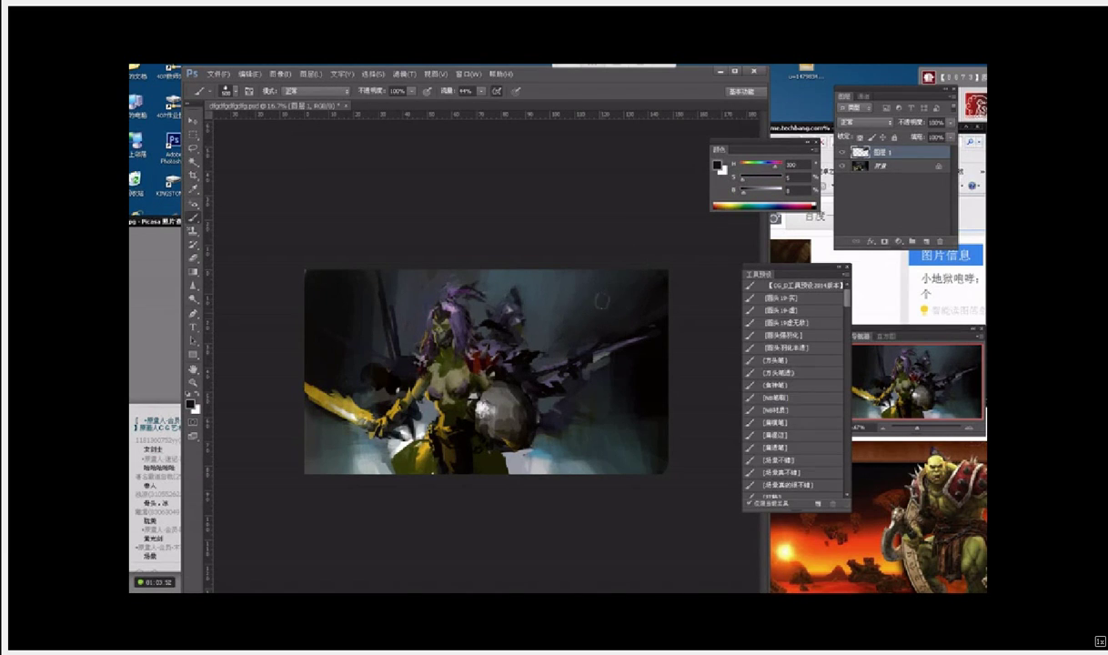
left_click(608, 293, "alt")
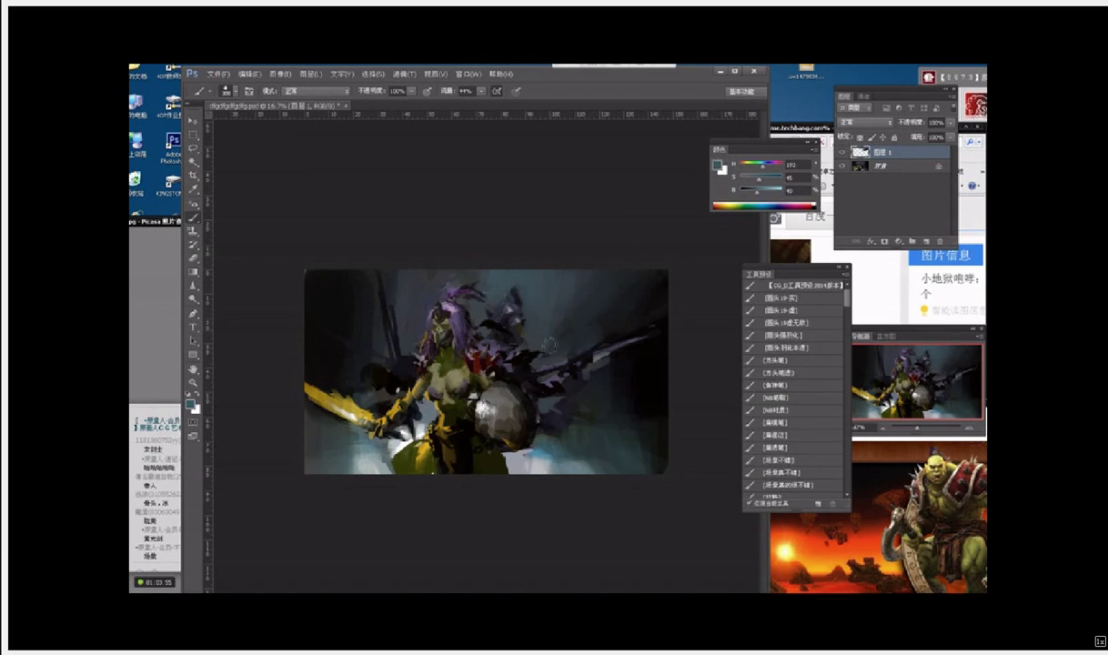
key("bracketright")
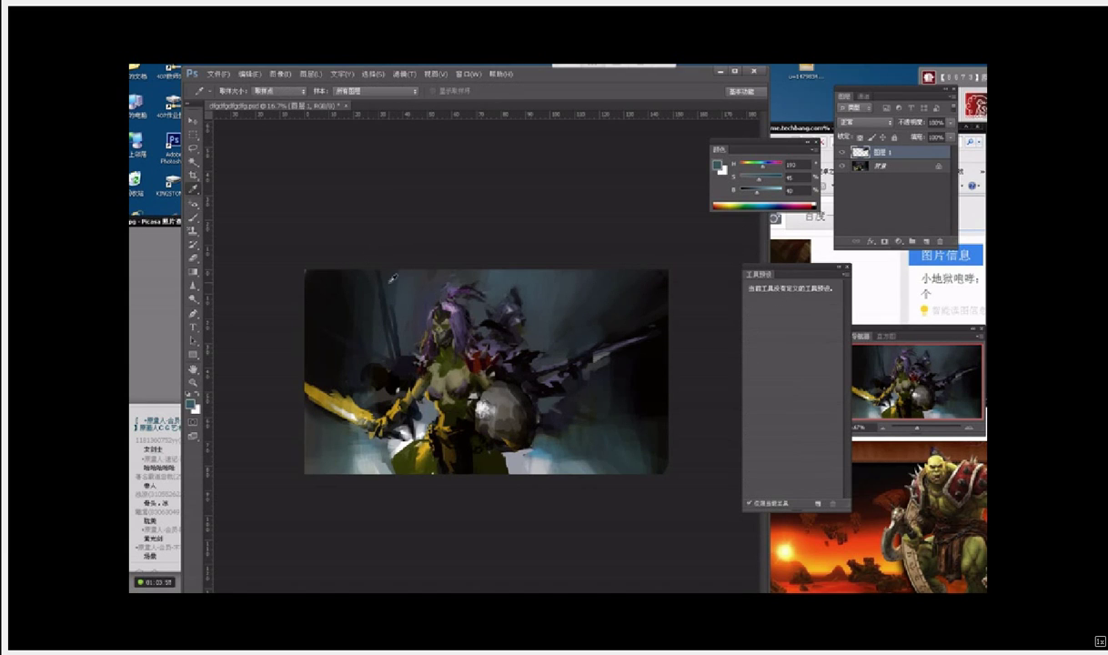
left_click(600, 269, "alt")
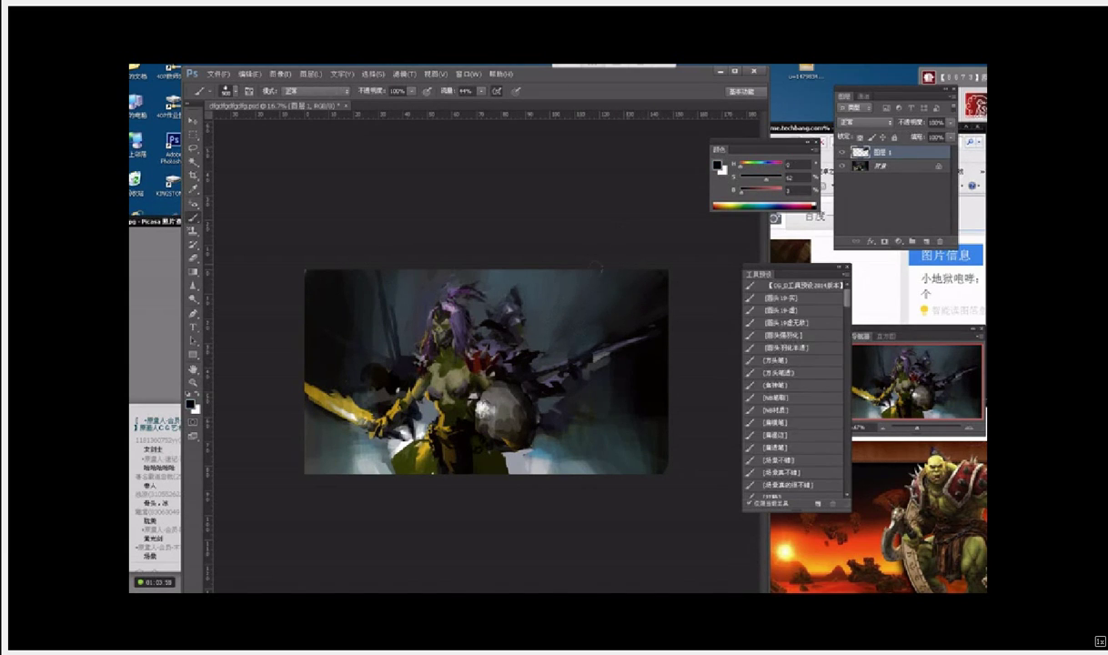
left_click_drag(582, 407, 624, 443)
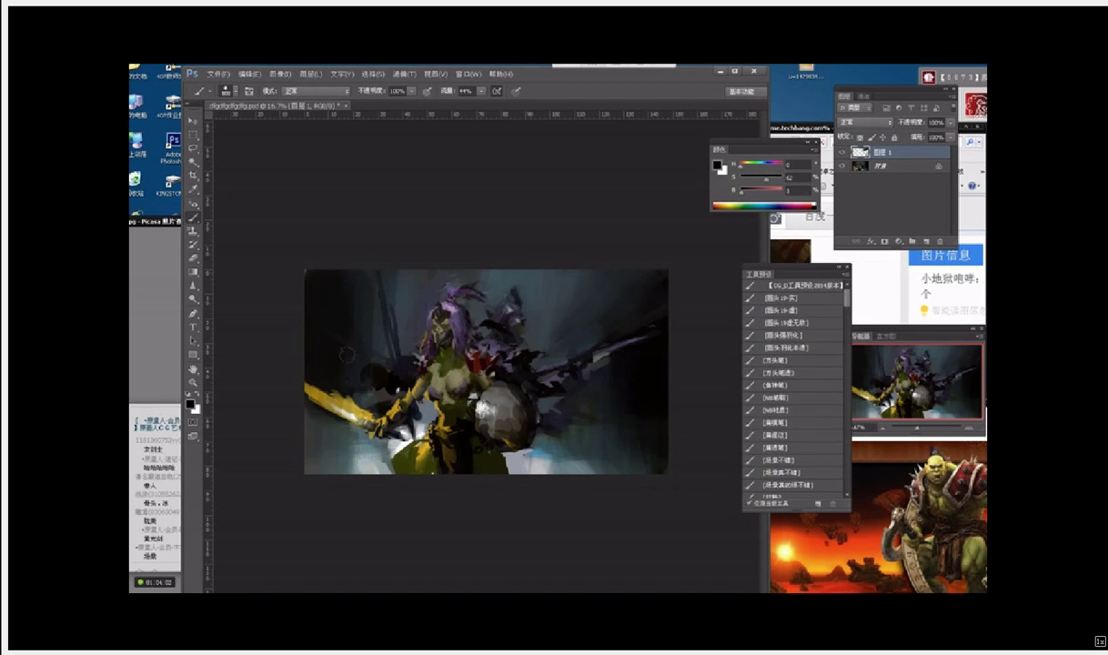
Step: Blend sampled dark blue-grey and muted teal into the left backdrop beside the warrior's head and above the sword
left_click(349, 282, "alt")
left_click(375, 284, "alt")
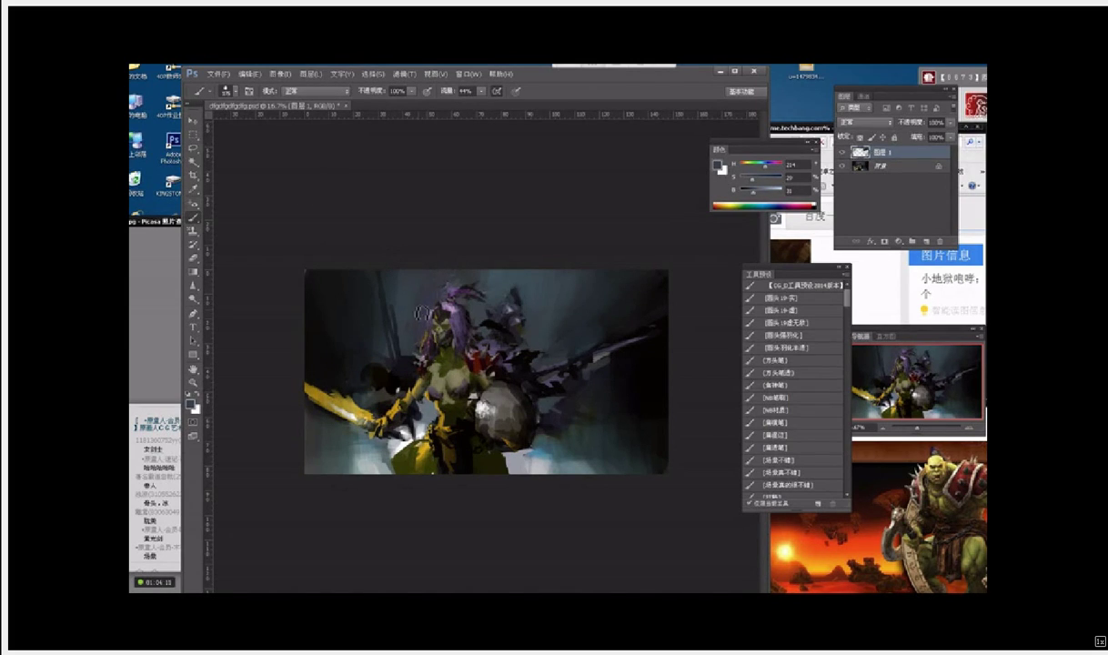
left_click(435, 298, "alt")
left_click(360, 324, "alt")
left_click(351, 435, "alt")
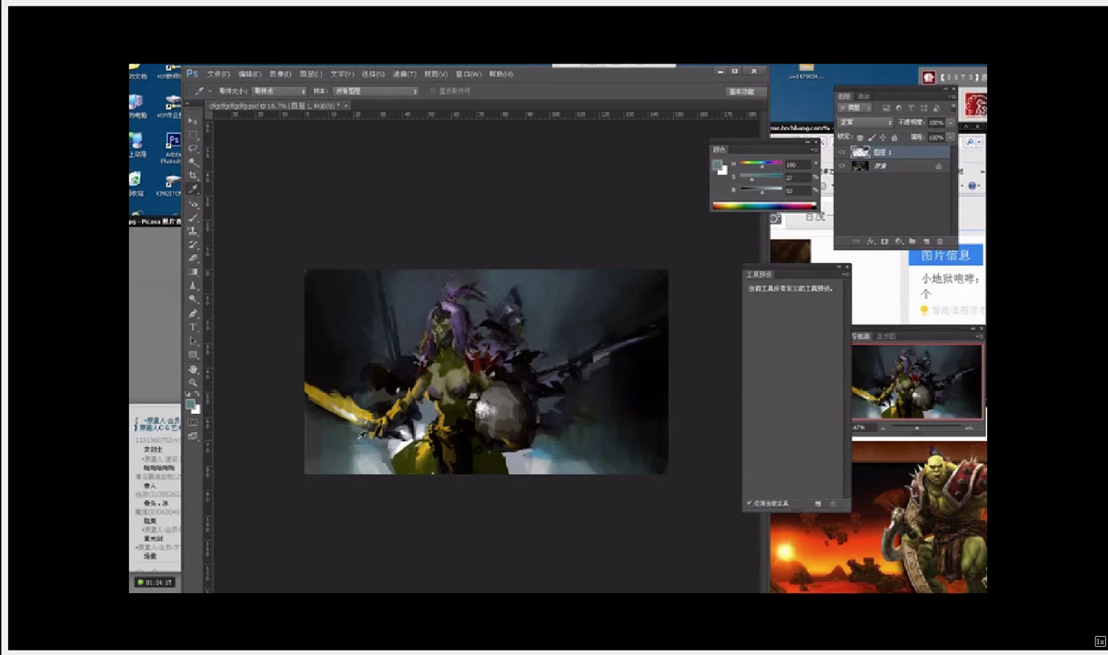
left_click(365, 443, "alt")
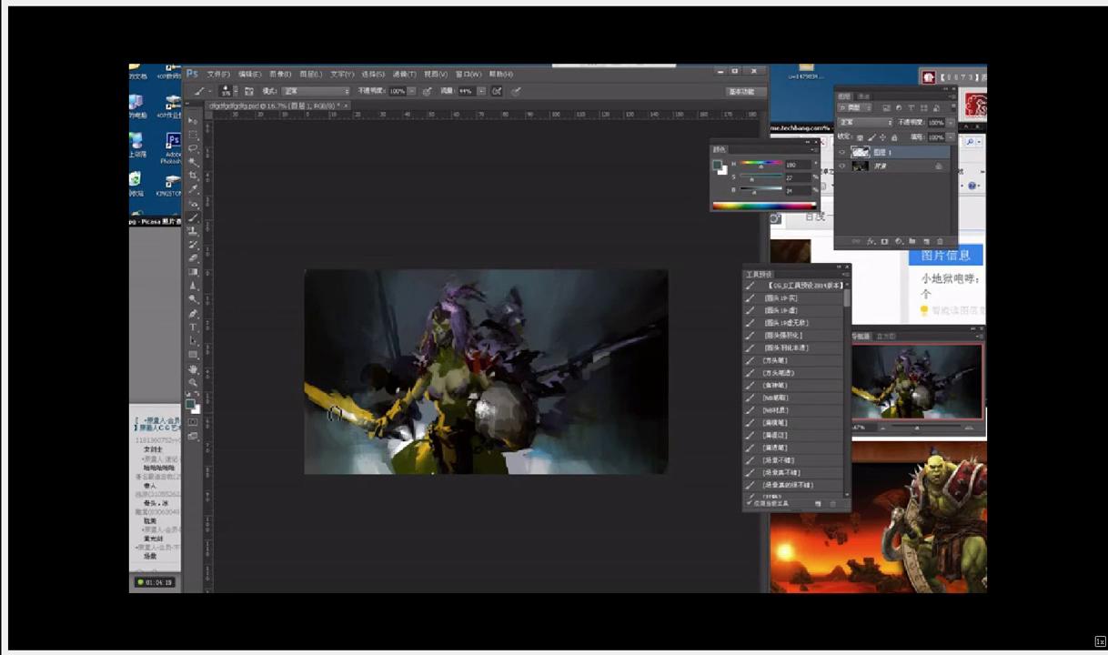
mouse_move(366, 351)
left_mouse_down()
mouse_move(355, 333)
mouse_move(364, 337)
left_mouse_up()
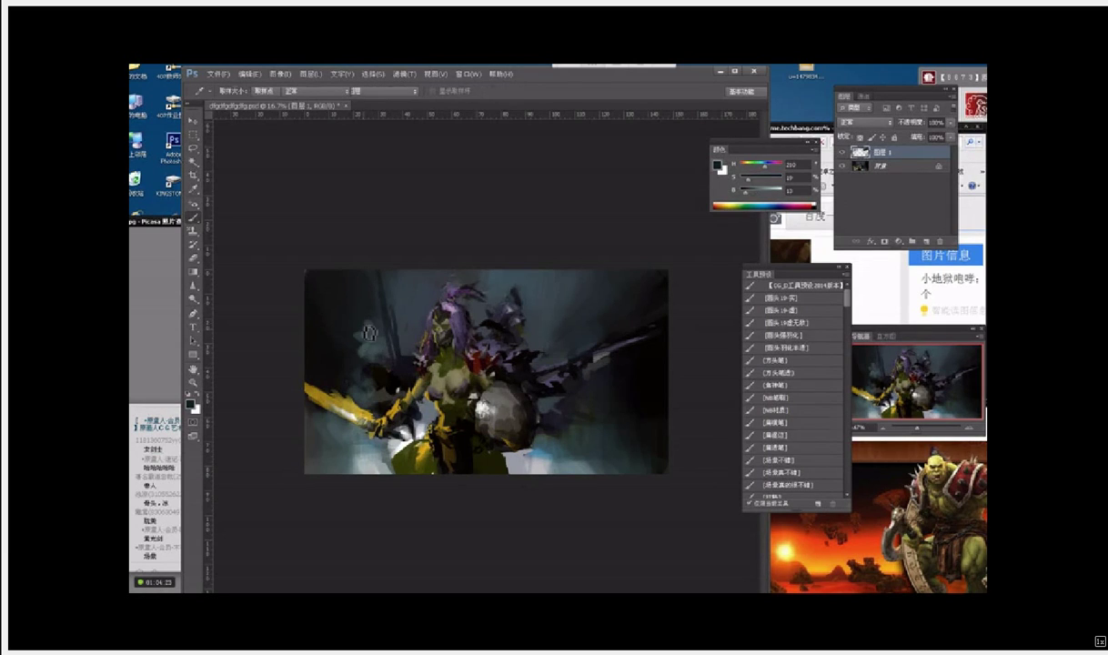
left_click(366, 335, "alt")
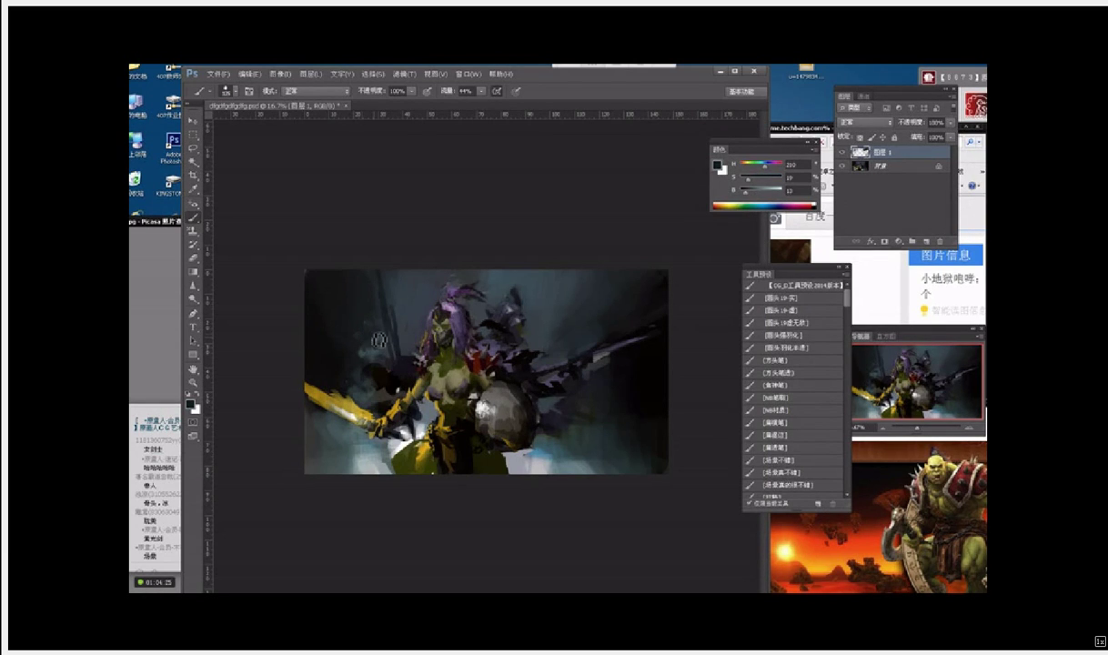
Step: Move the colour sliders just above the canvas, choose a dark indigo foreground colour, and brush it into the lower-right backdrop
left_click_drag(744, 140, 506, 170)
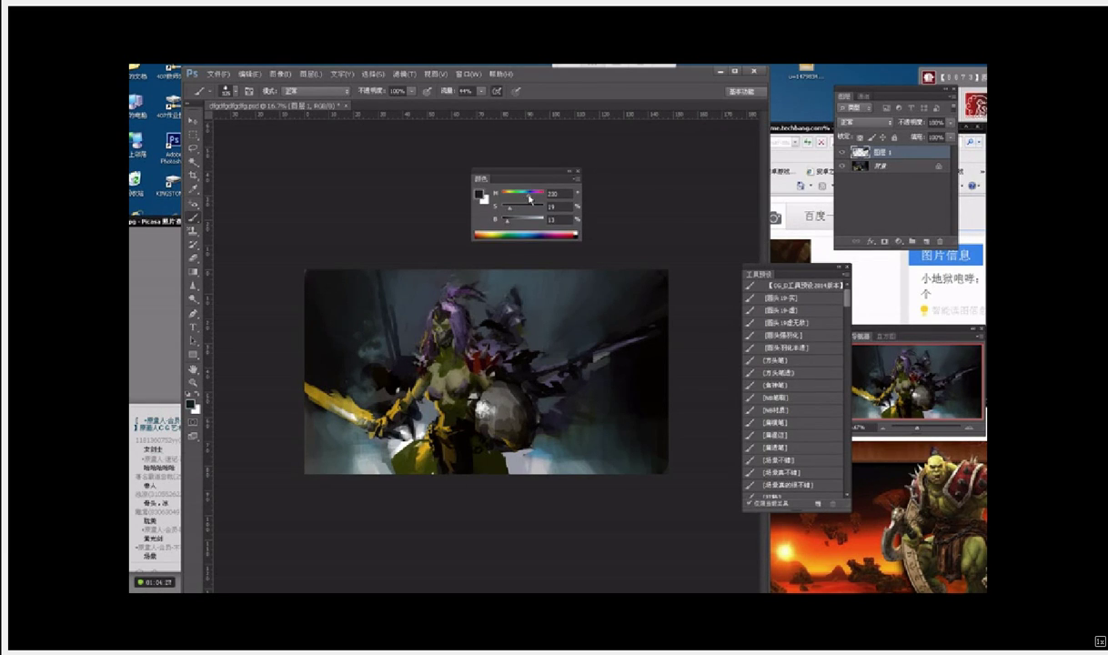
left_click(478, 193)
left_click(482, 394)
key("Return")
key("bracketright")
key("bracketleft")
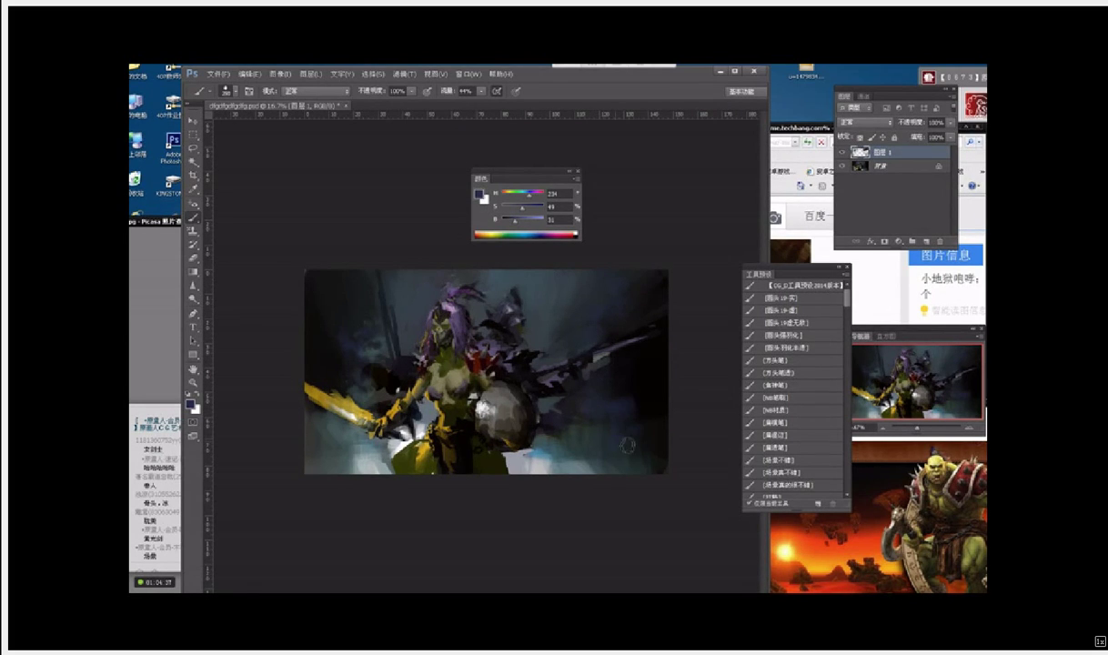
Step: Paint sampled blue-grey mist into the lower-right and lower-left backdrop, adjusting the brush size between areas
left_click(575, 438, "alt")
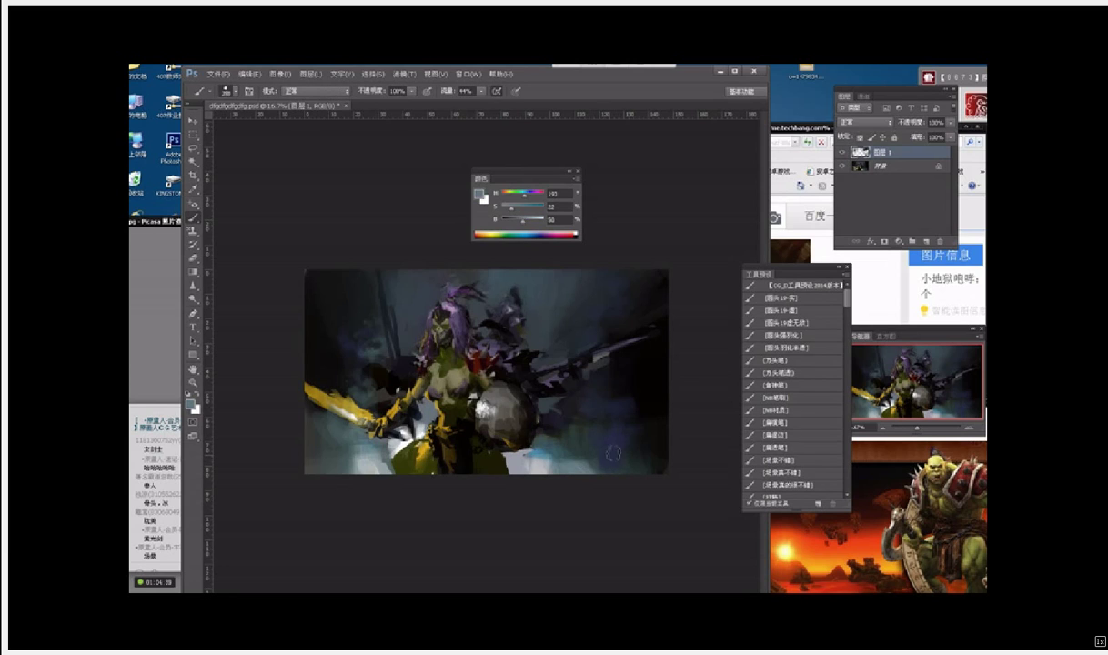
key("bracketleft")
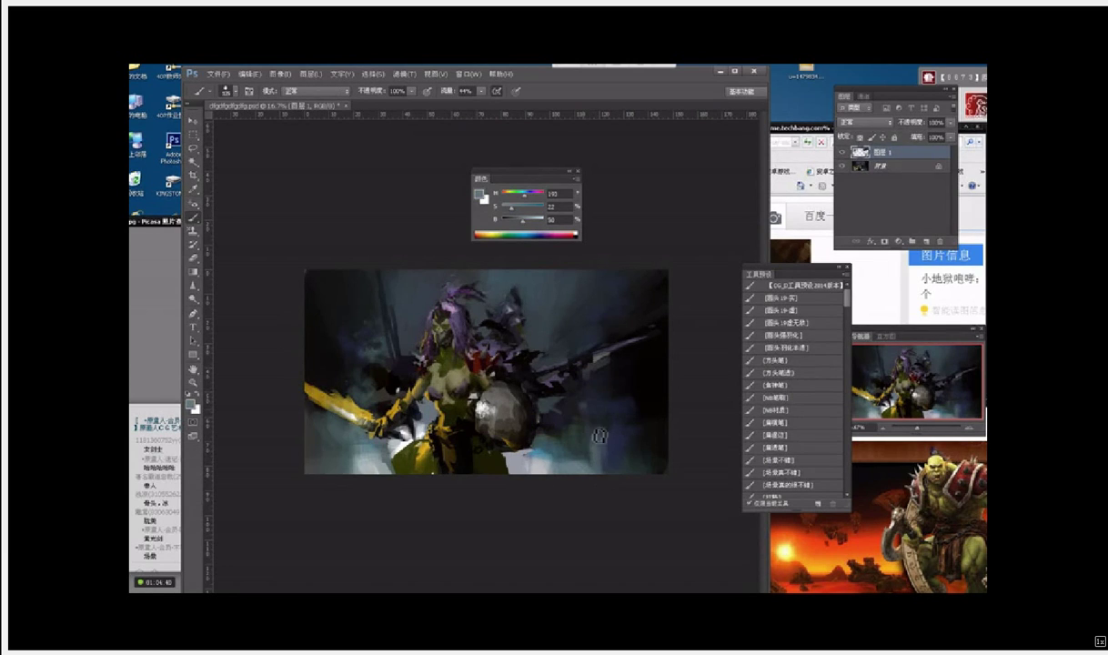
mouse_move(599, 437)
left_mouse_down()
mouse_move(618, 465)
mouse_move(611, 484)
mouse_move(612, 462)
left_mouse_up()
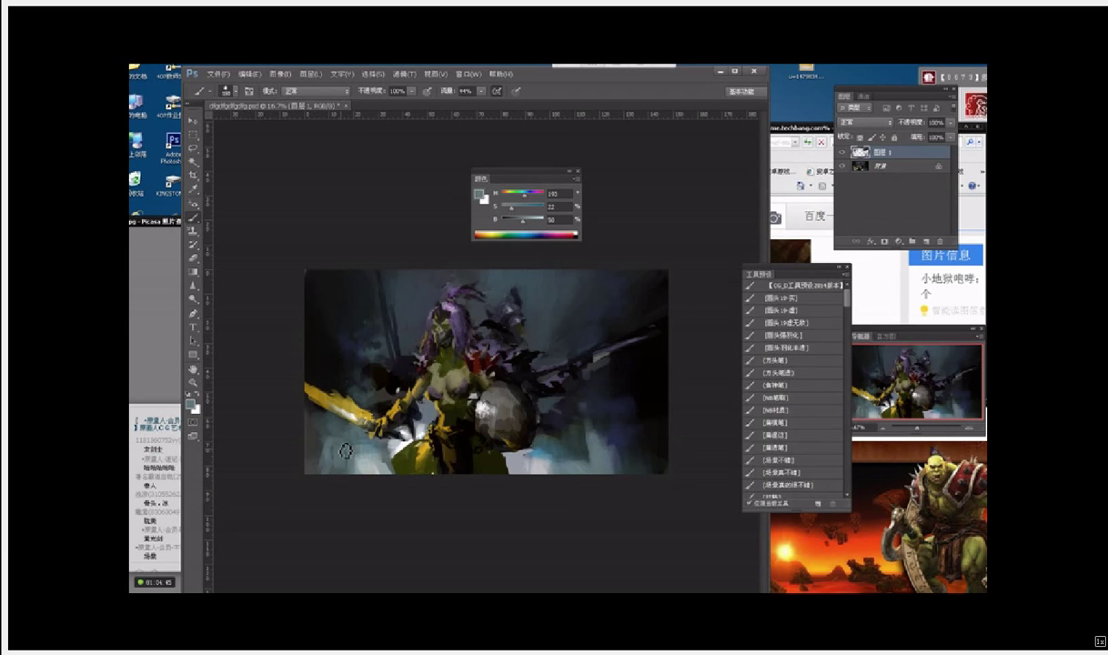
key("bracketright")
mouse_move(345, 451)
left_mouse_down()
mouse_move(321, 441)
mouse_move(351, 462)
mouse_move(343, 442)
left_mouse_up()
left_click(355, 464, "alt")
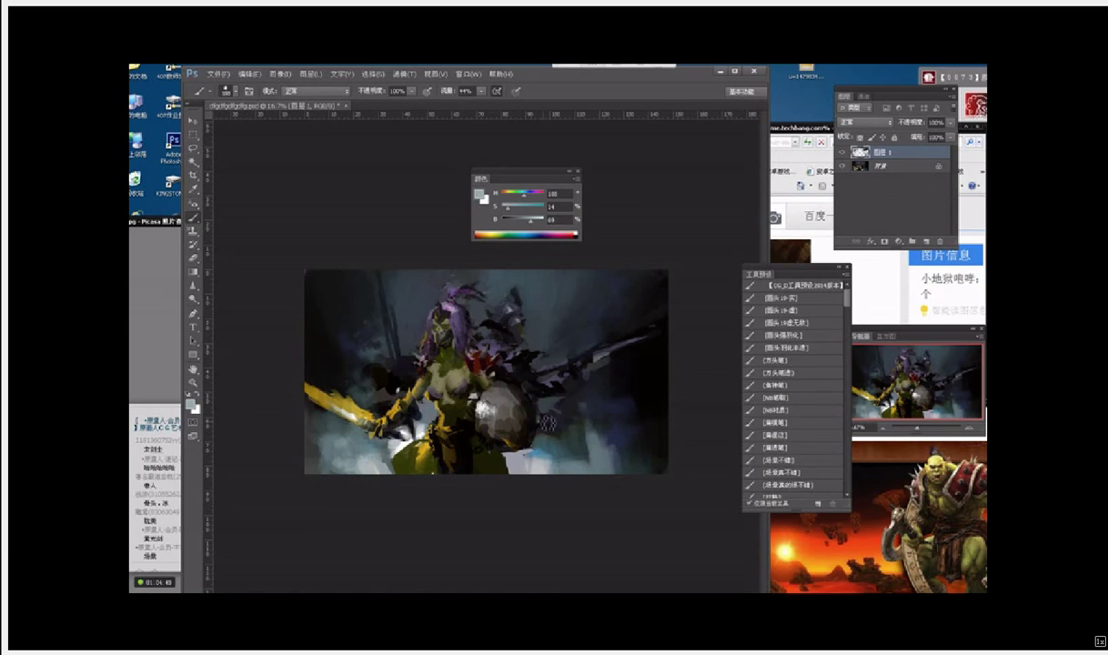
Step: Cover the bright patch below the shield with sampled near-black strokes and sample a muted purple from the feathers
left_click(540, 425, "alt")
mouse_move(532, 448)
left_mouse_down()
mouse_move(537, 484)
mouse_move(549, 467)
mouse_move(546, 482)
mouse_move(513, 458)
mouse_move(532, 453)
mouse_move(540, 466)
mouse_move(538, 438)
mouse_move(571, 475)
left_mouse_up()
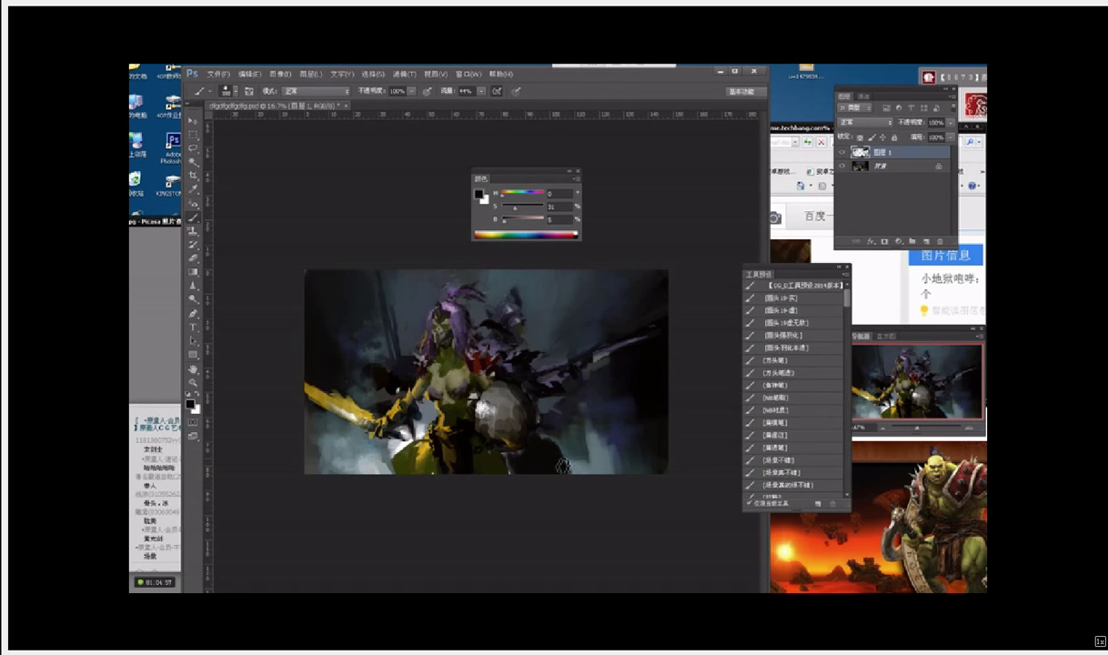
left_click(535, 450, "alt")
mouse_move(574, 455)
left_mouse_down()
mouse_move(564, 444)
mouse_move(565, 471)
mouse_move(517, 480)
mouse_move(523, 460)
left_mouse_up()
left_click(529, 465, "alt")
left_click(488, 344, "alt")
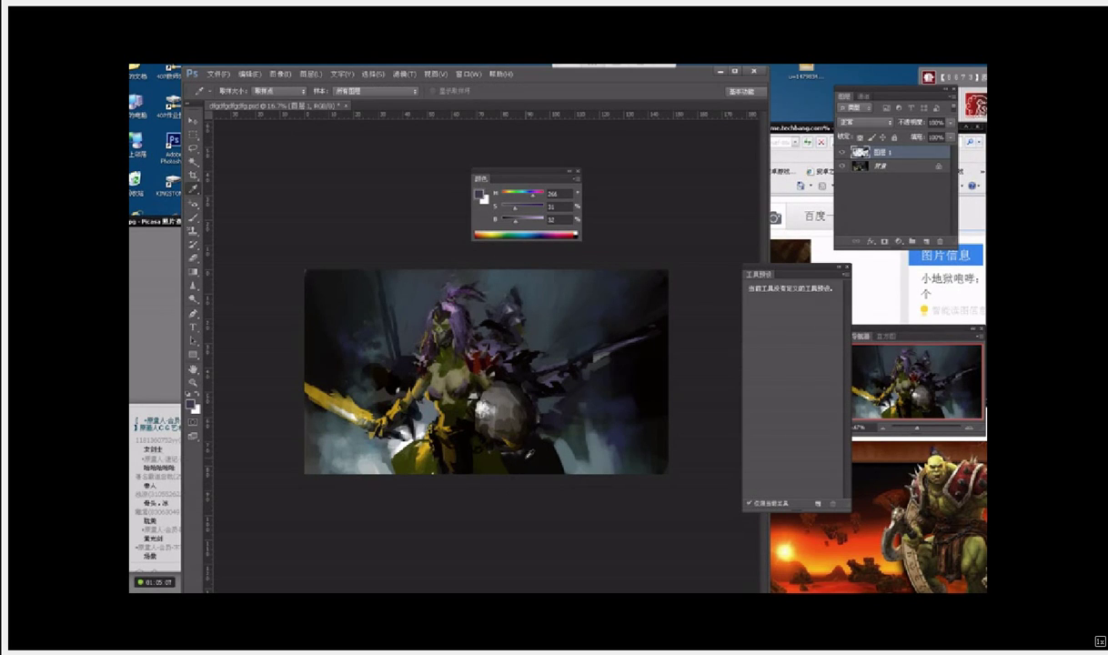
Step: Sample the lower backdrop's blue-grey and set a lighter blue foreground colour with saturation 40 and brightness 75
left_click(505, 438, "alt")
key("alt")
left_click(596, 449, "alt")
left_click(481, 195)
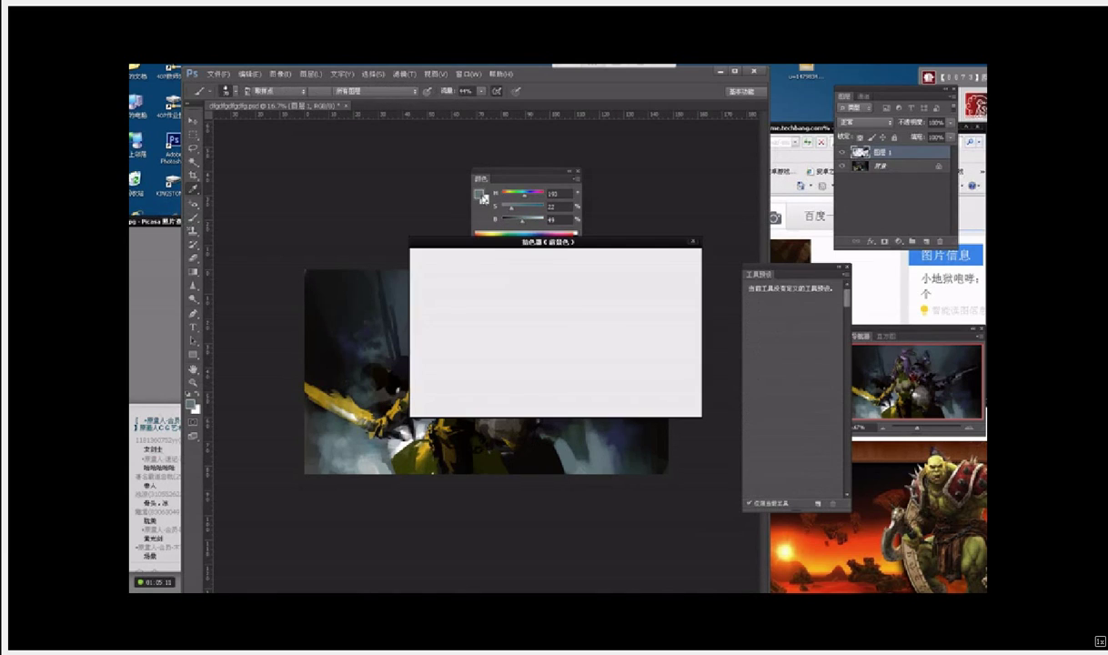
left_click(468, 298)
key("Return")
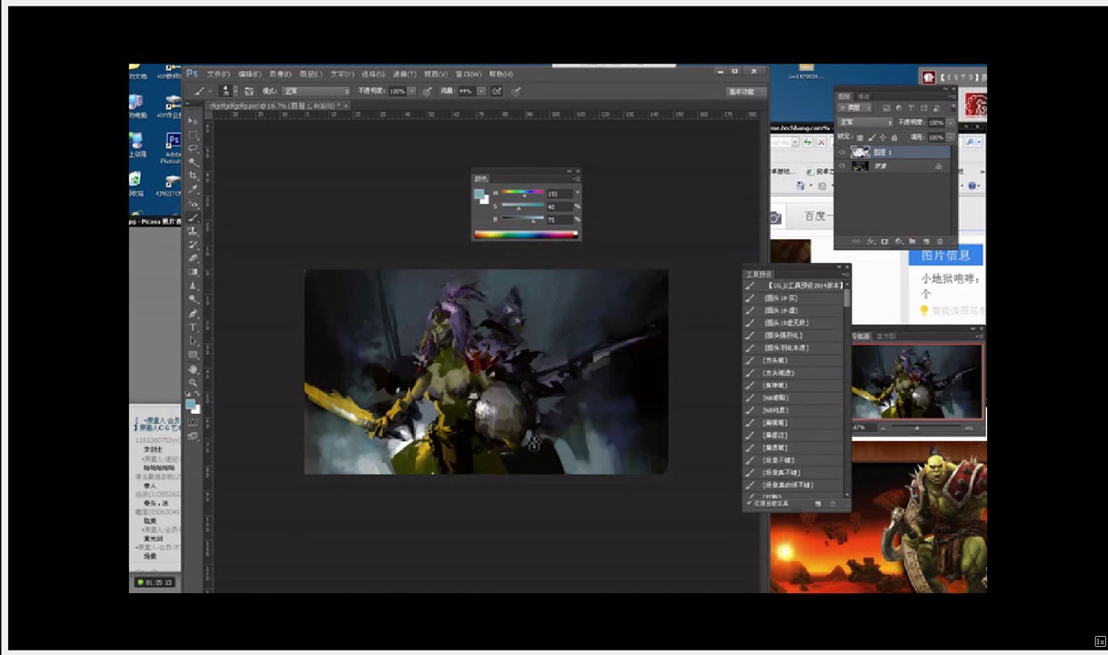
Step: Rework the shading on the shield's face and lower edge with sampled near-black and grey tones
left_click(537, 439, "alt")
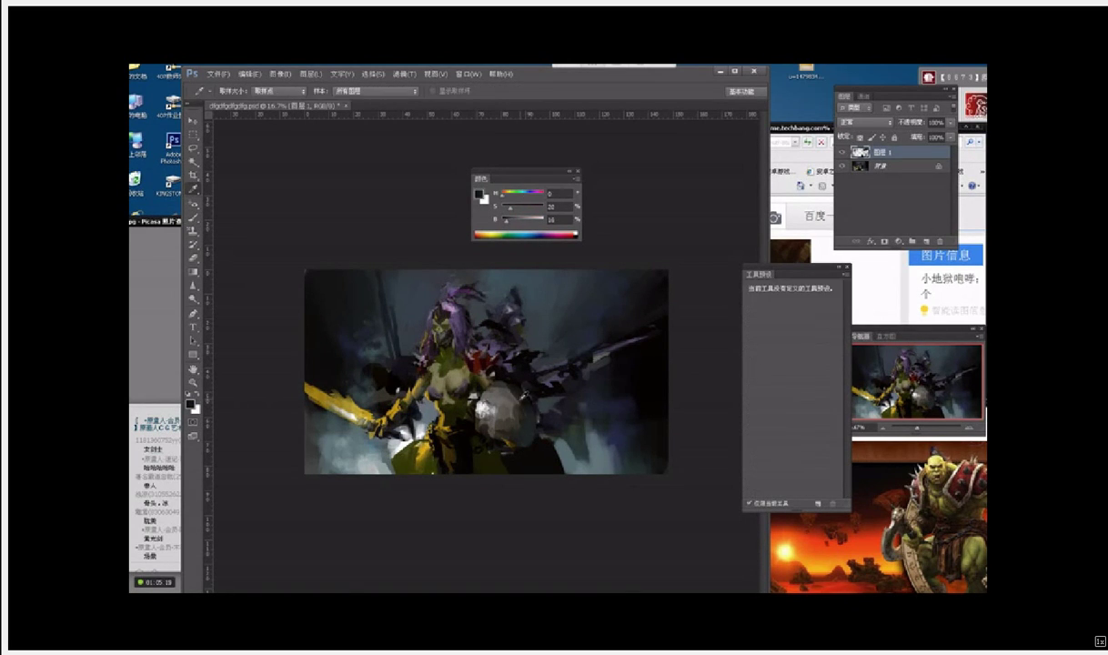
left_click(501, 400, "alt")
left_click(509, 414, "alt")
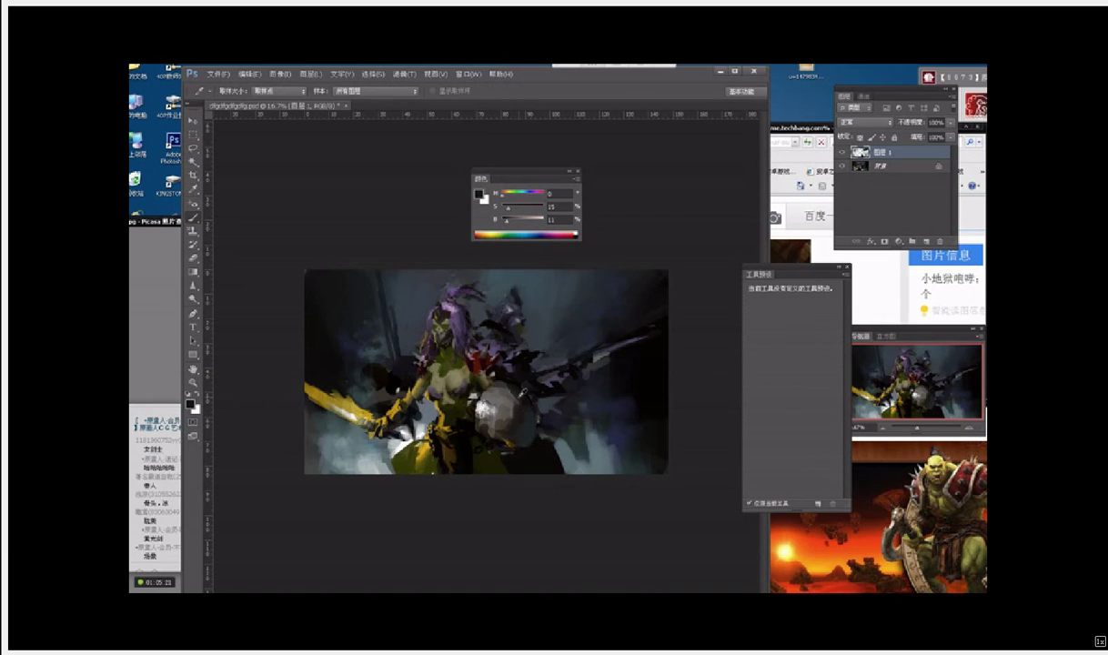
left_click(500, 405, "alt")
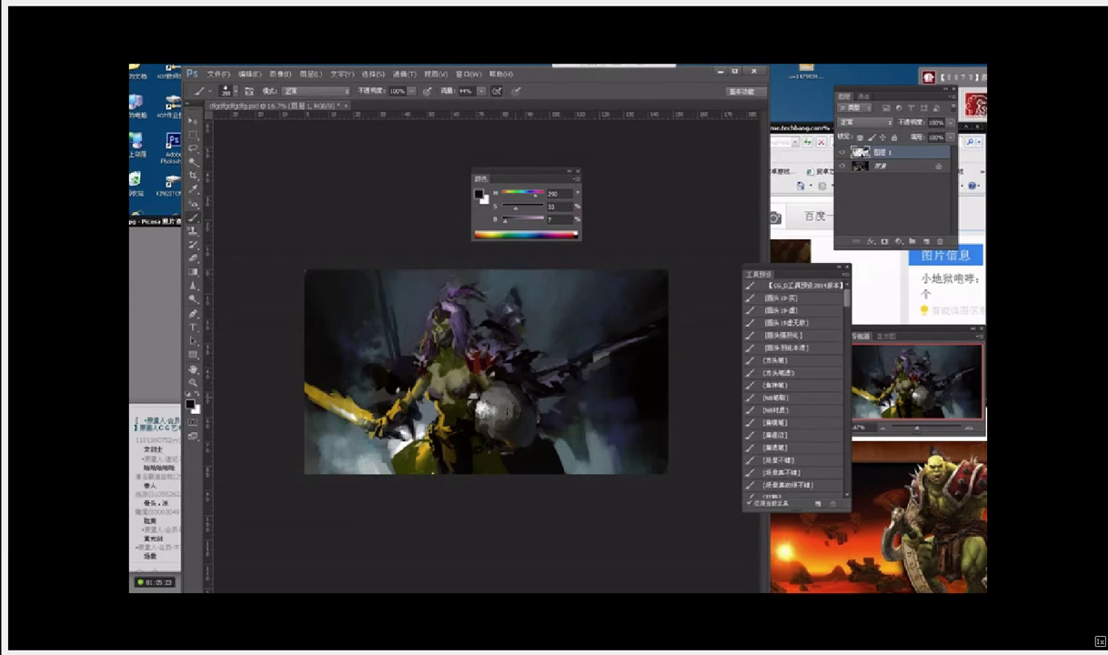
Step: Refine the shading on the shield's face and upper-right edge with sampled near-black and light grey tones
left_click(510, 400, "alt")
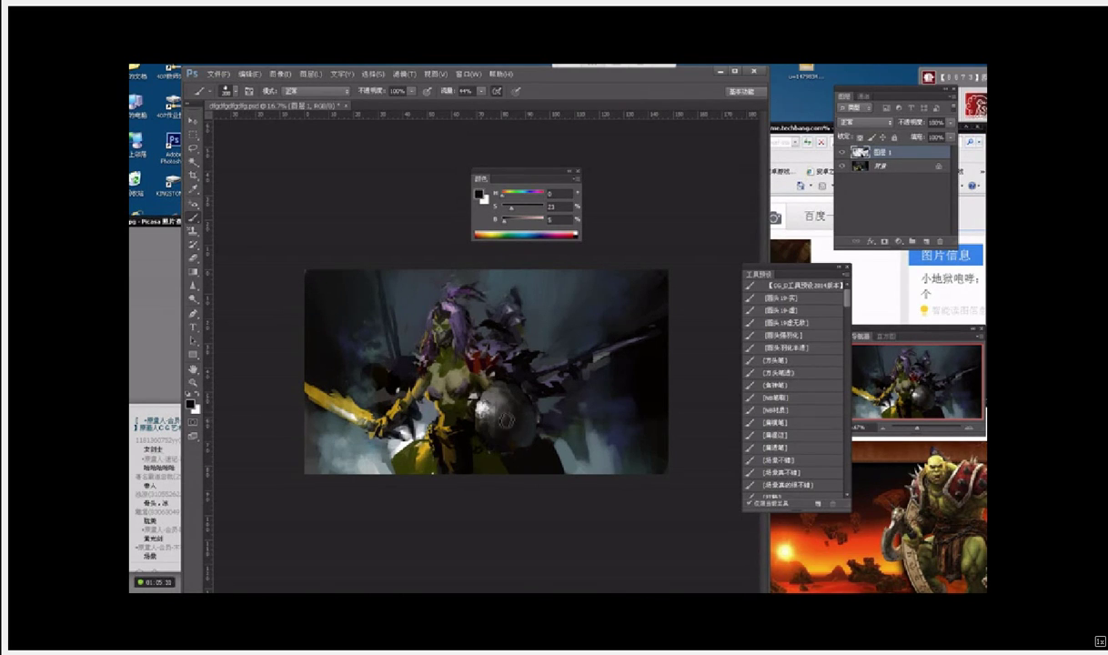
left_click(515, 403, "alt")
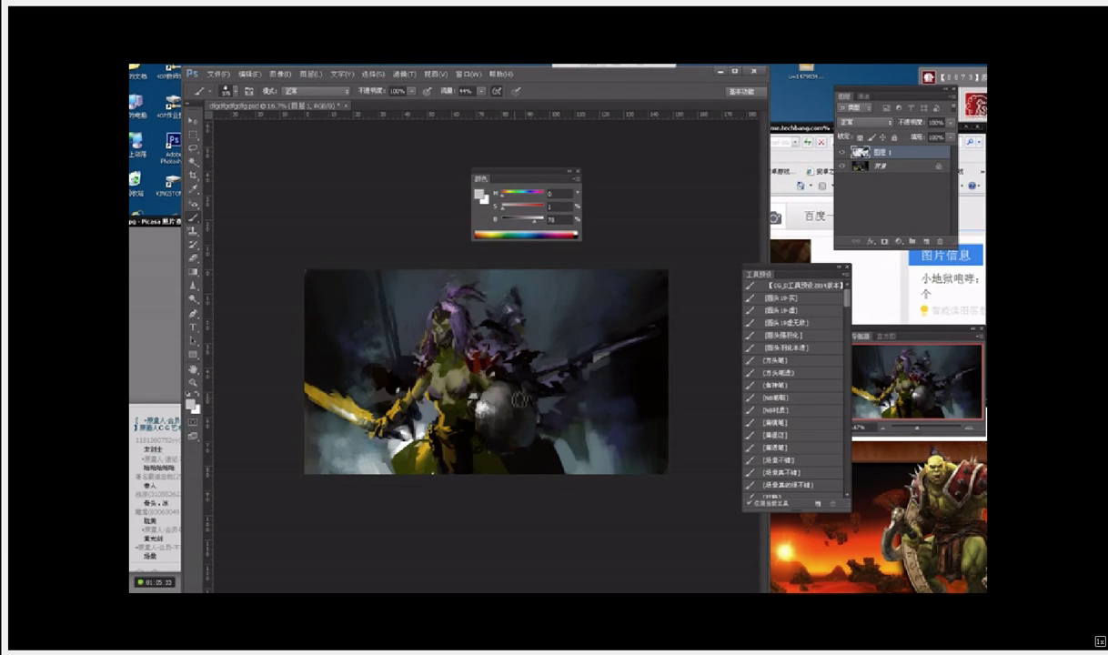
mouse_move(512, 406)
left_mouse_down()
mouse_move(523, 395)
mouse_move(492, 422)
mouse_move(470, 407)
mouse_move(508, 375)
mouse_move(533, 377)
left_mouse_up()
left_click(525, 402, "alt")
left_click(510, 401, "alt")
left_click(515, 415, "alt")
left_click(530, 361, "alt")
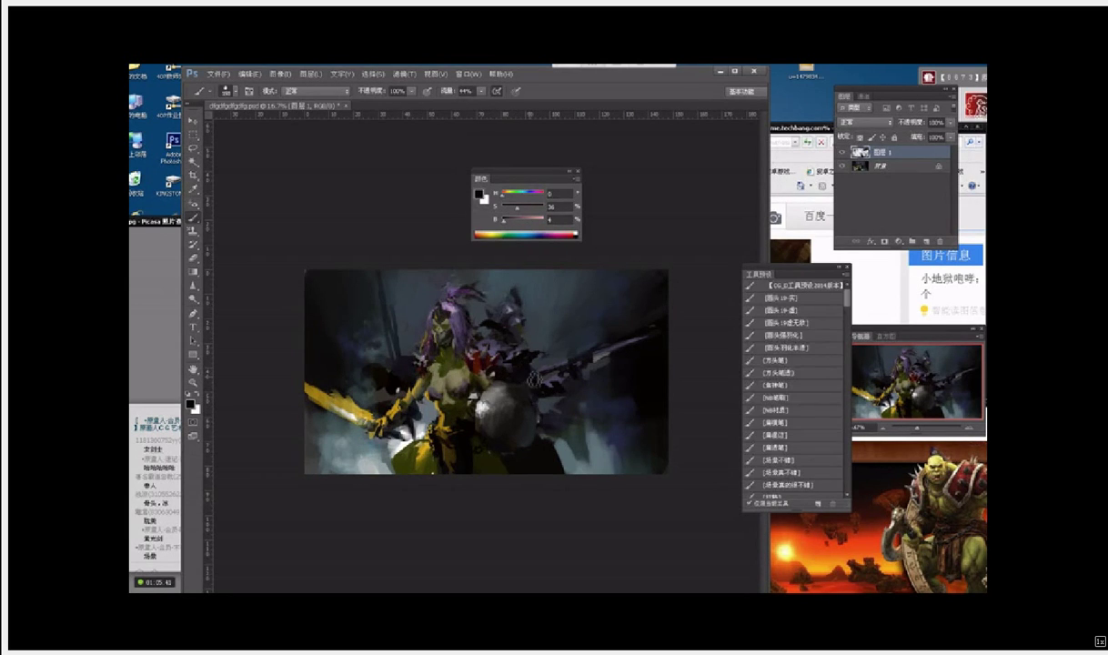
Step: Rework the dark feathers behind the warrior's shoulder with sampled near-black, pale grey and blue-grey tones
left_click(531, 371, "alt")
left_click(482, 328, "alt")
key("alt")
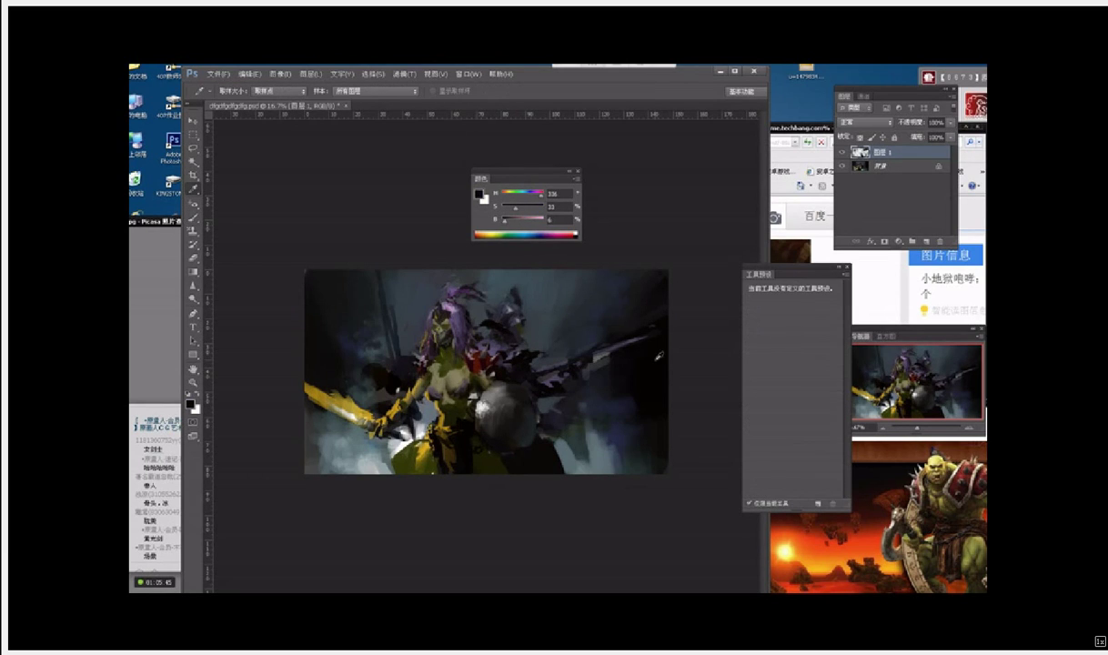
left_click(659, 356, "alt")
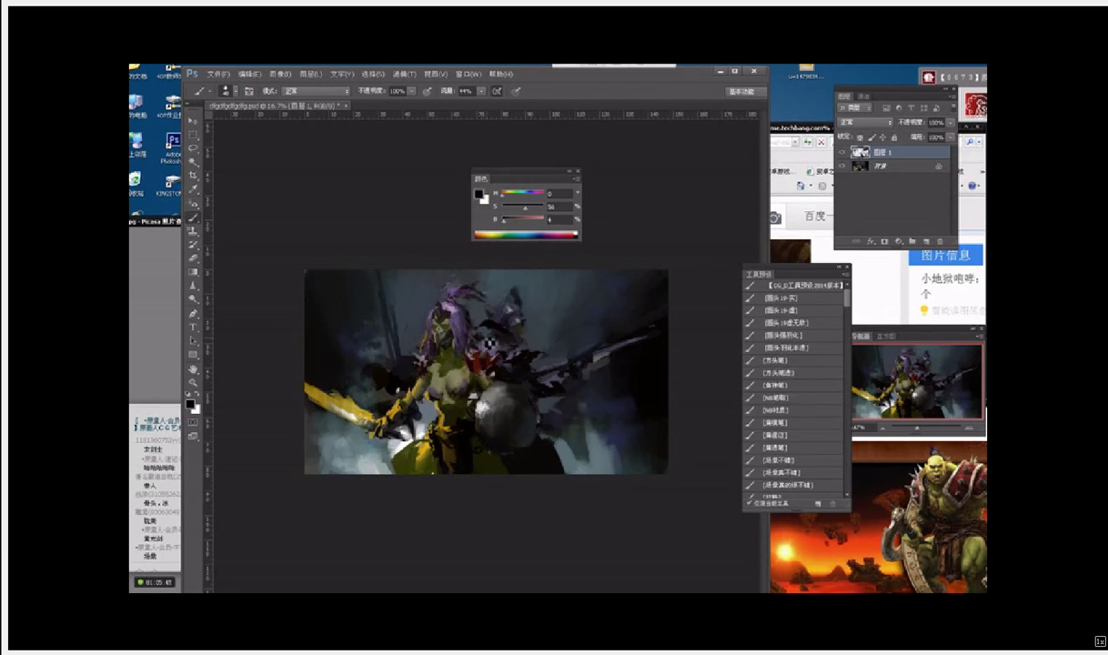
left_click(400, 400, "alt")
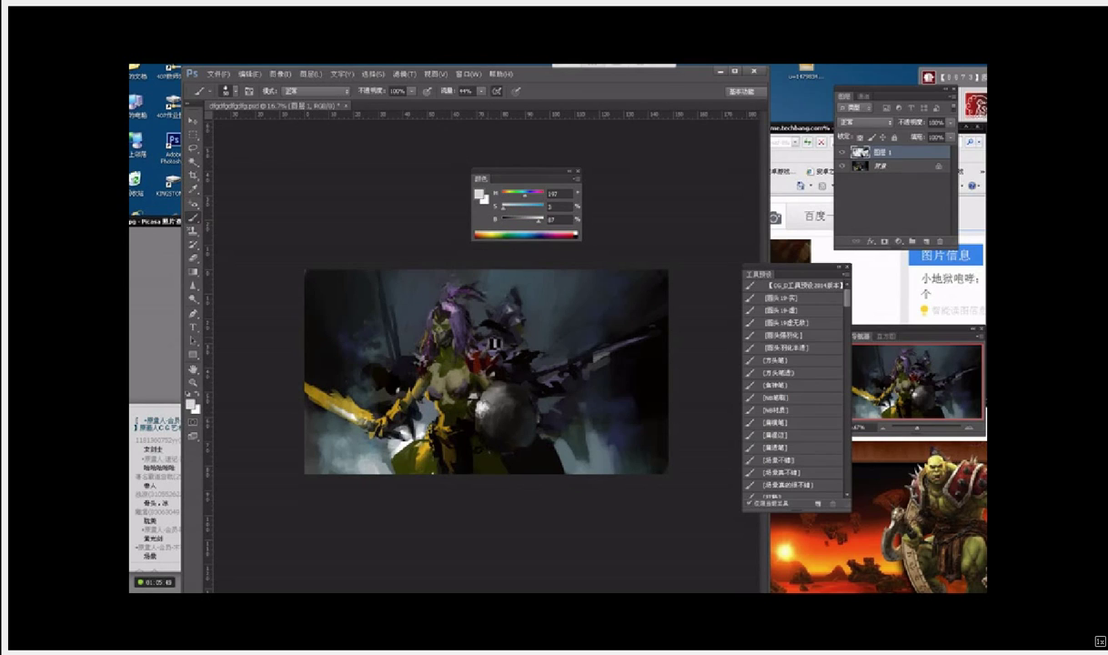
left_click(492, 329, "alt")
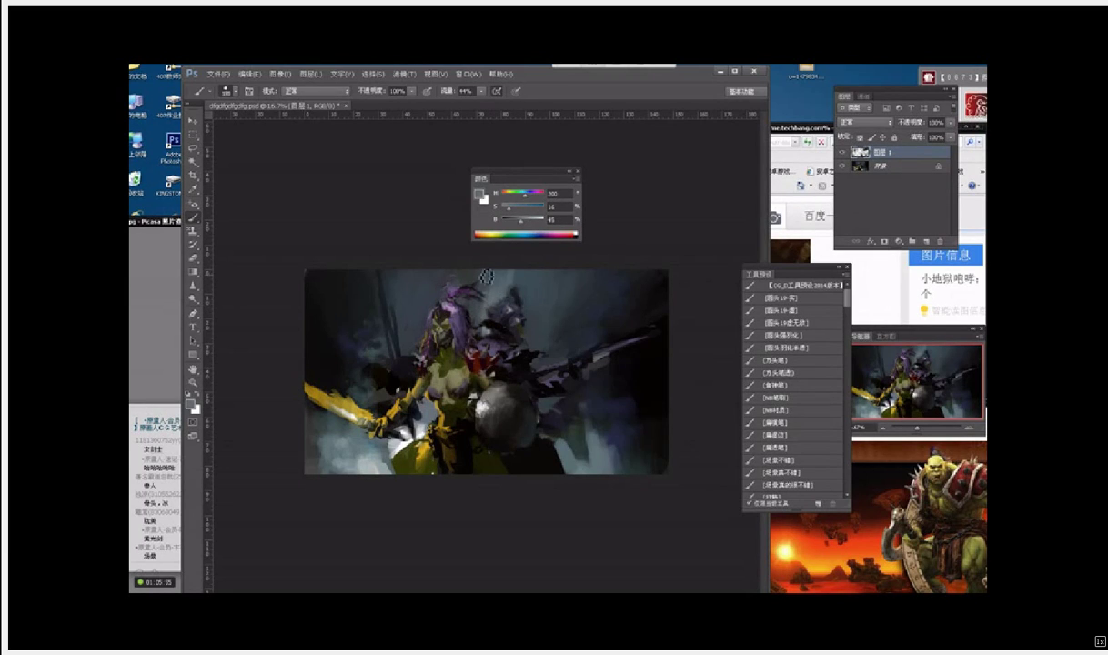
Step: Blend the backdrop around the hair plume and rear feathers with sampled blue-grey tones, reducing the brush size
left_click(463, 290, "alt")
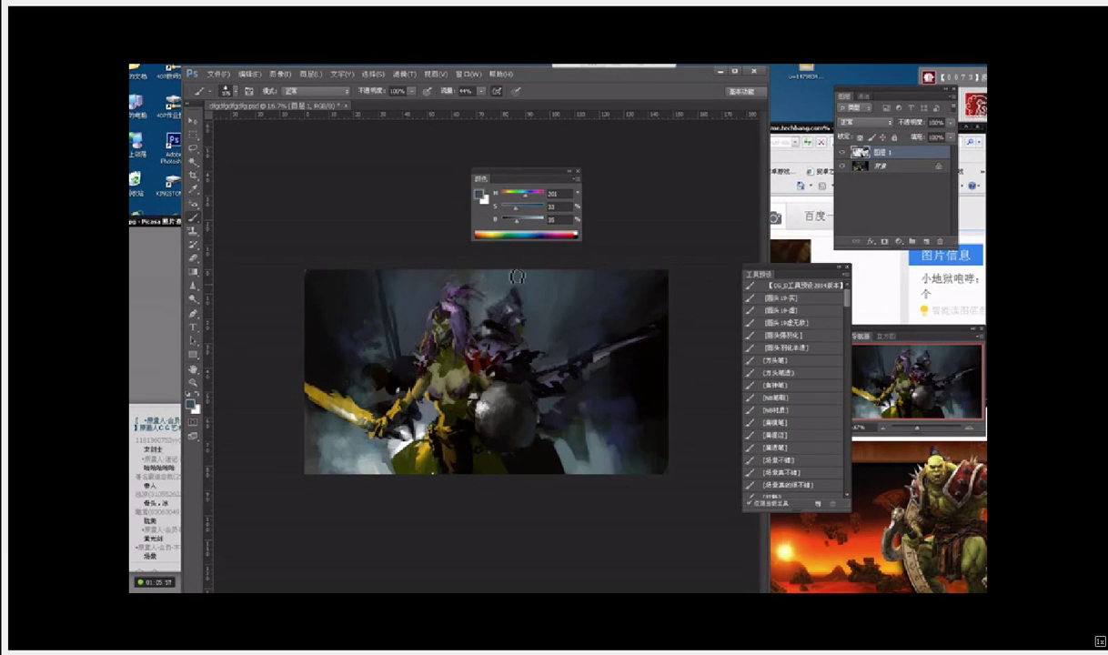
left_click(469, 284, "alt")
left_click(506, 300, "alt")
key("[")
left_click(425, 360, "alt")
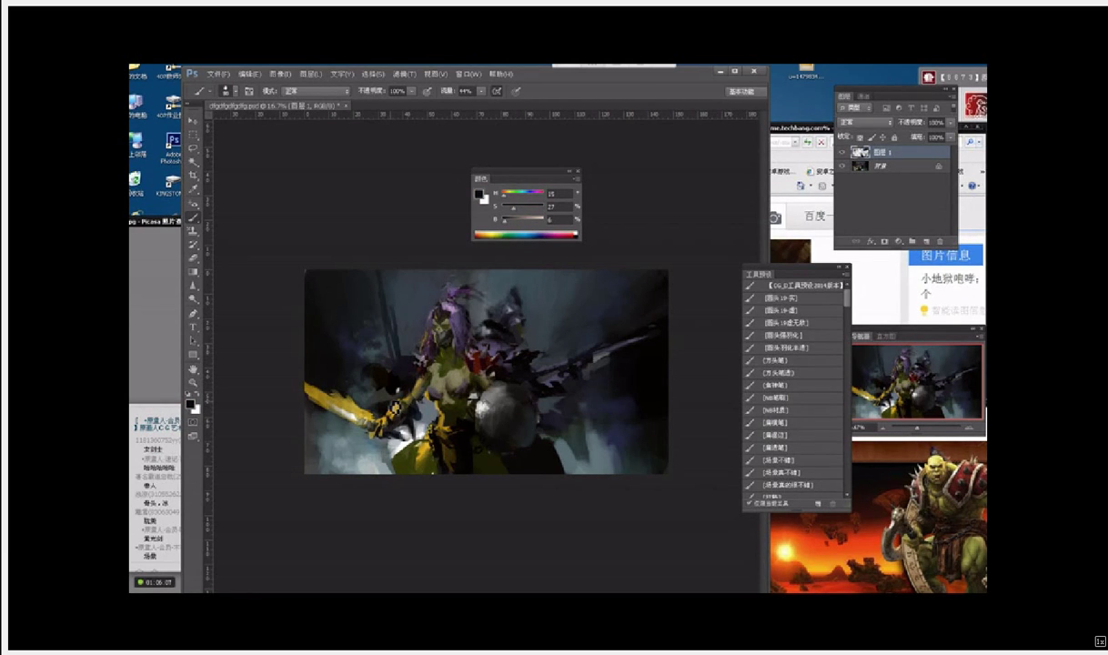
Step: Detach the painting into a floating document window and enlarge it to show the whole canvas
mouse_move(414, 96)
left_mouse_down()
mouse_move(400, 100)
mouse_move(429, 261)
left_mouse_up()
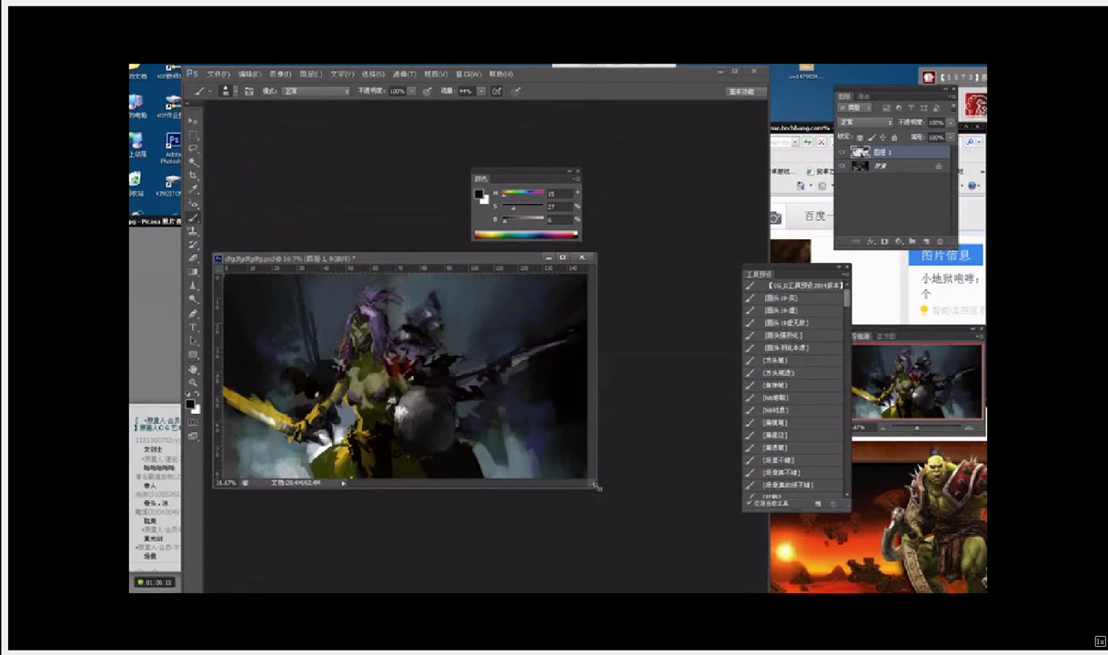
left_click_drag(595, 486, 720, 557)
Step: Refine the dark weapon on the canvas's right side and its surrounding backdrop with sampled near-black and grey tones
key("i")
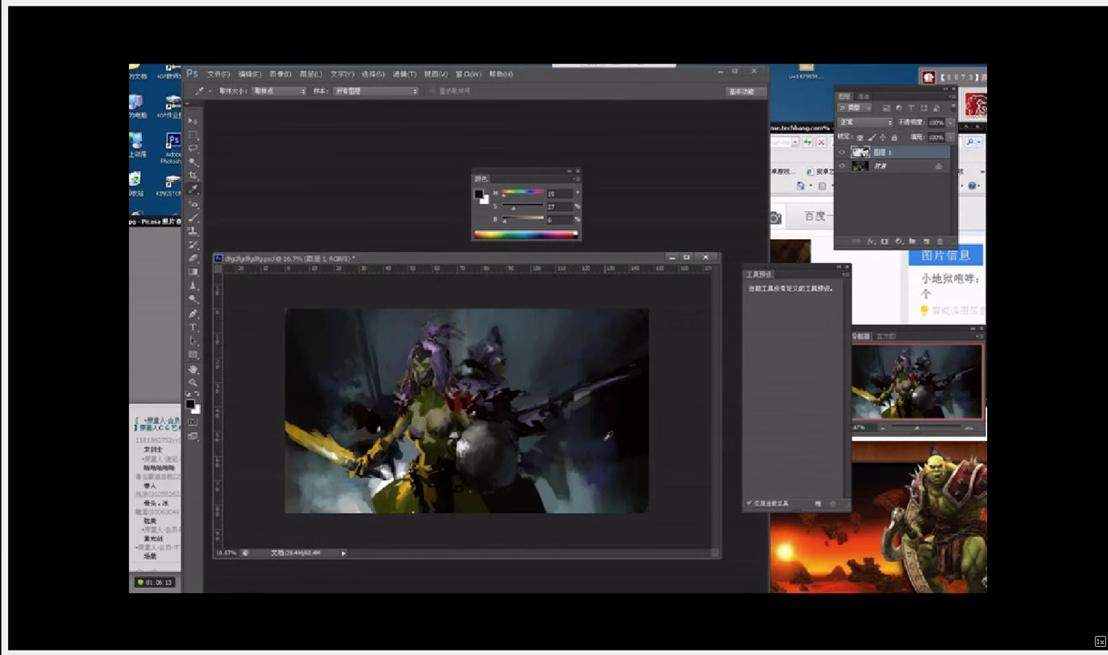
left_click(604, 438)
key("b")
left_click(558, 435, "alt")
left_click(555, 417, "alt")
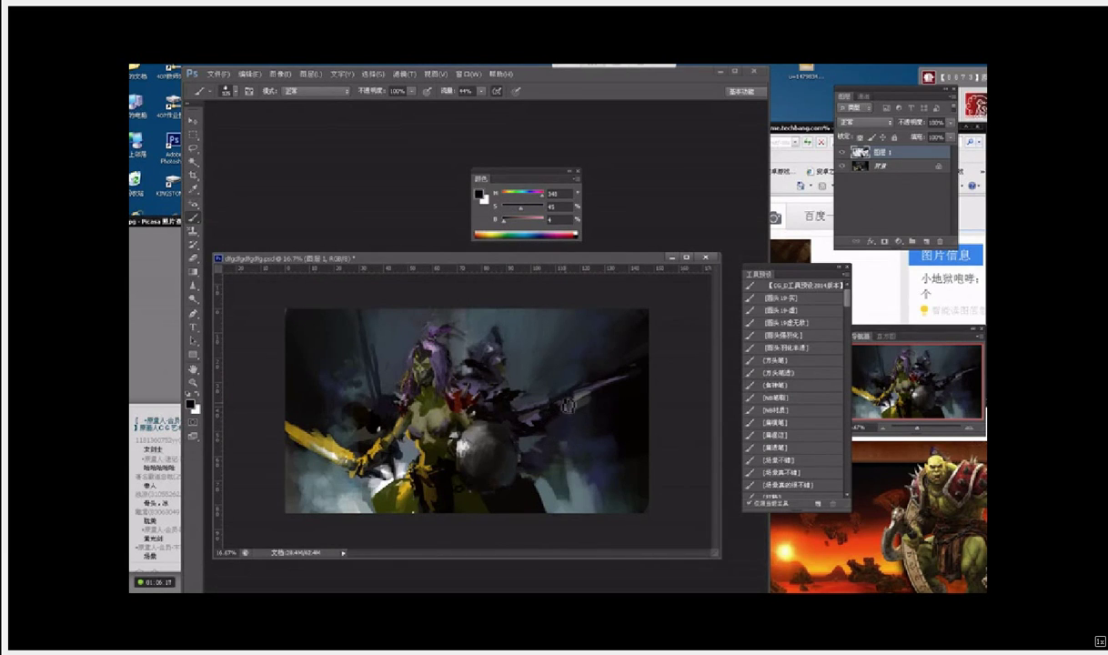
key("alt")
left_click(559, 370, "alt")
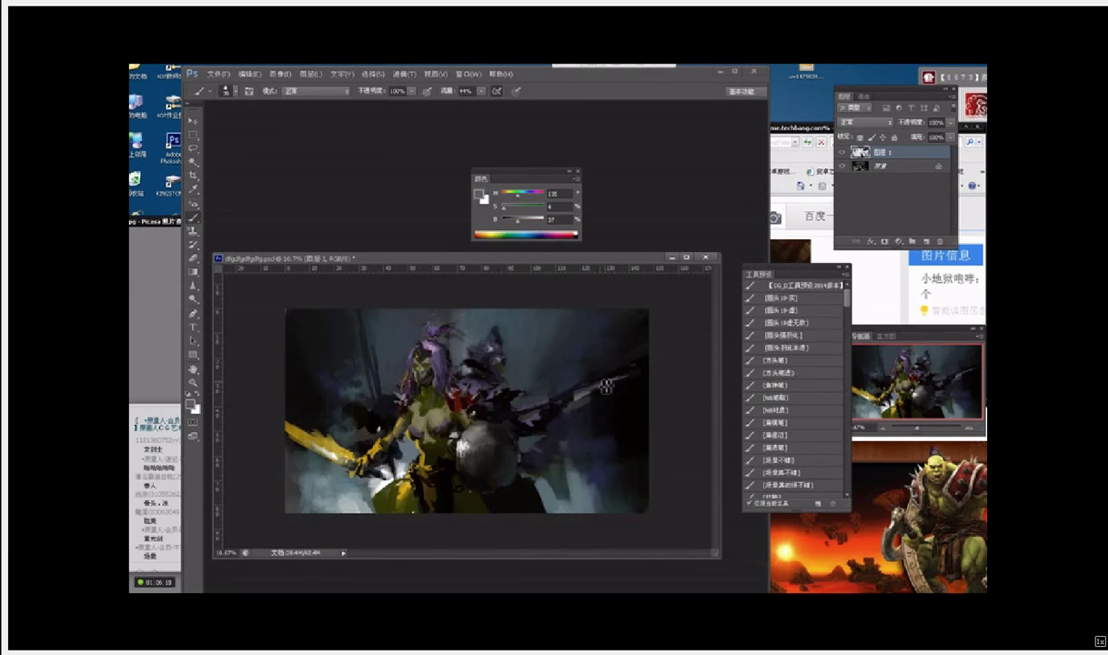
left_click(577, 369, "alt")
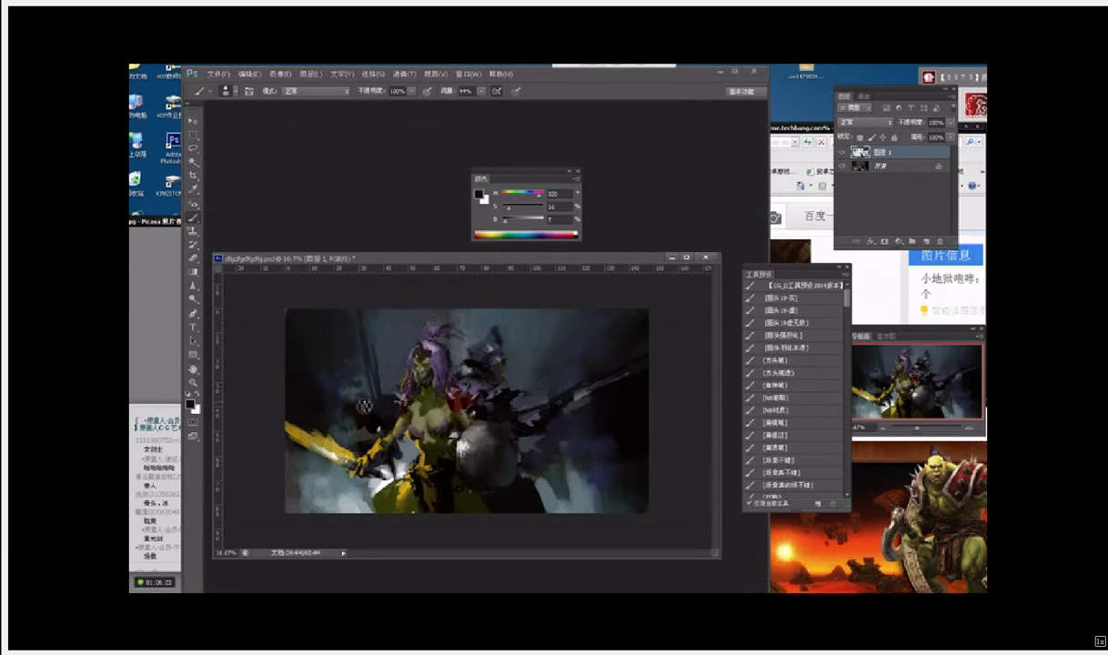
Step: Set a muted blue-violet foreground colour with hue 236, saturation 37 and brightness 40 for the left backdrop strokes
left_click(460, 333, "alt")
left_click(479, 194)
left_click(461, 344)
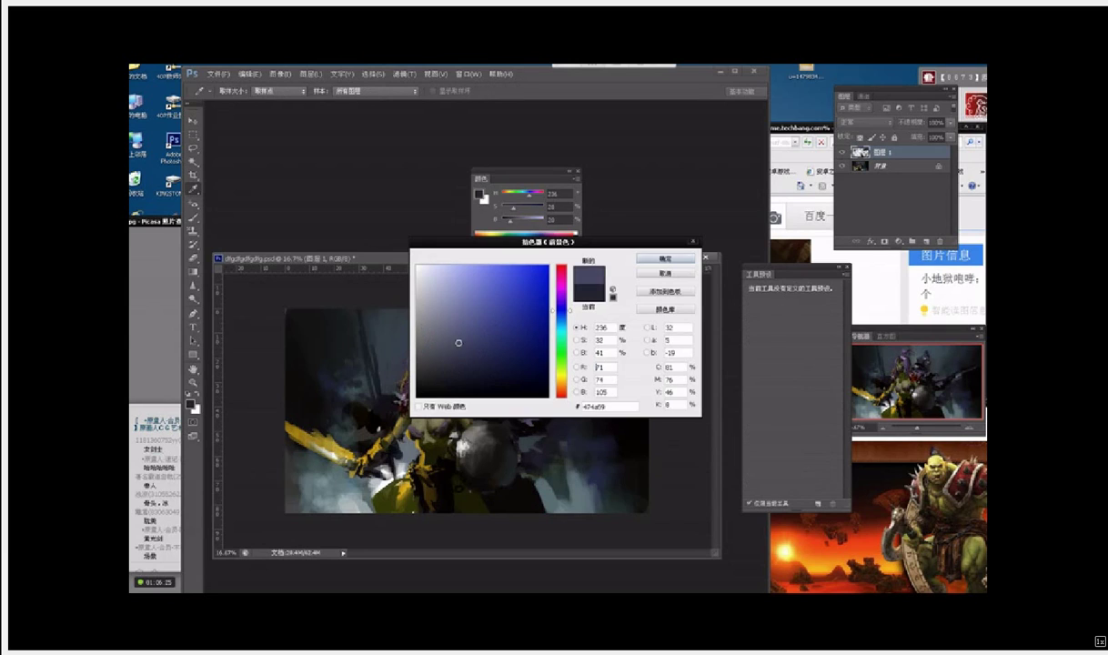
key("Return")
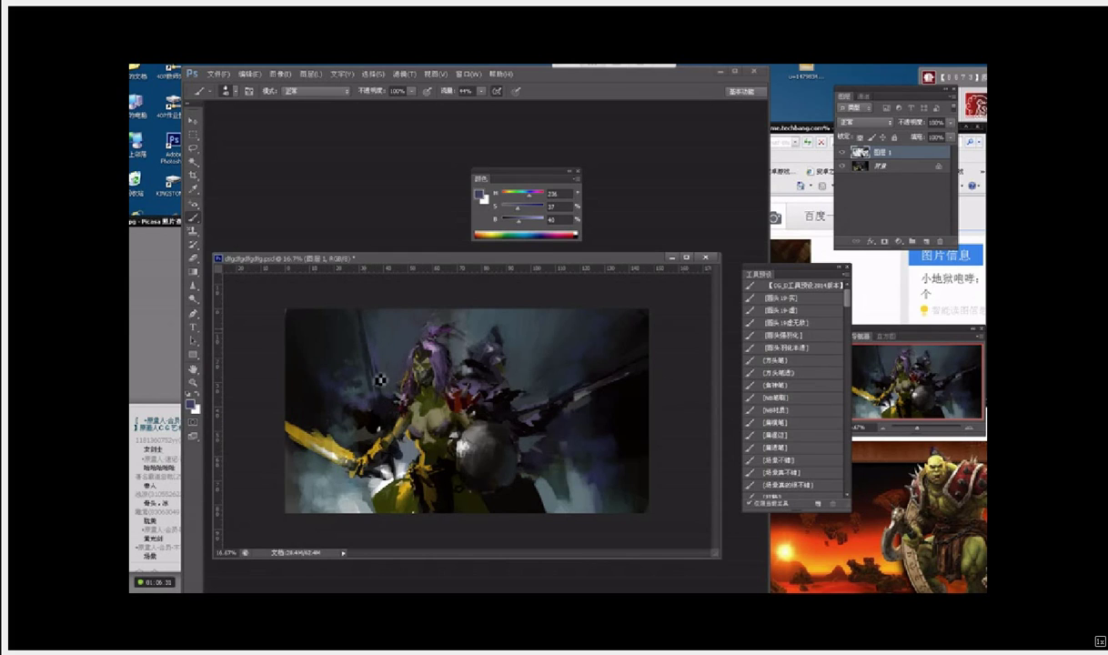
Step: Rework the shadows beneath and beside the shield with near-black tones sampled from the weapon and dark backdrop
left_click(587, 395, "alt")
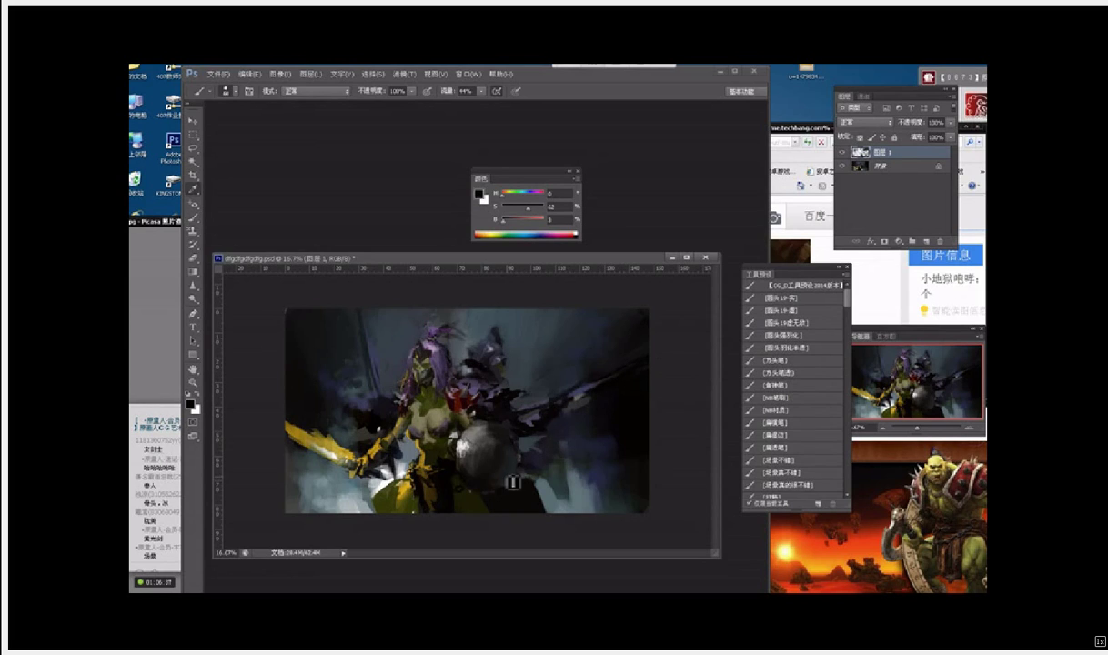
left_click(512, 482, "alt")
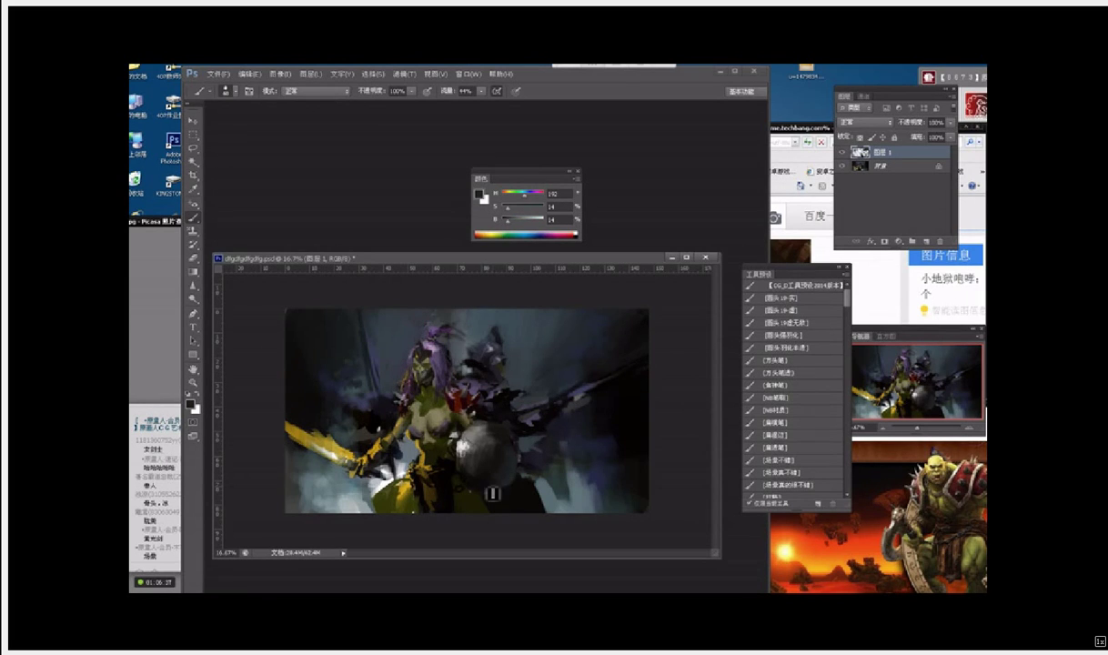
left_click(540, 492, "alt")
left_click(538, 488)
key("b")
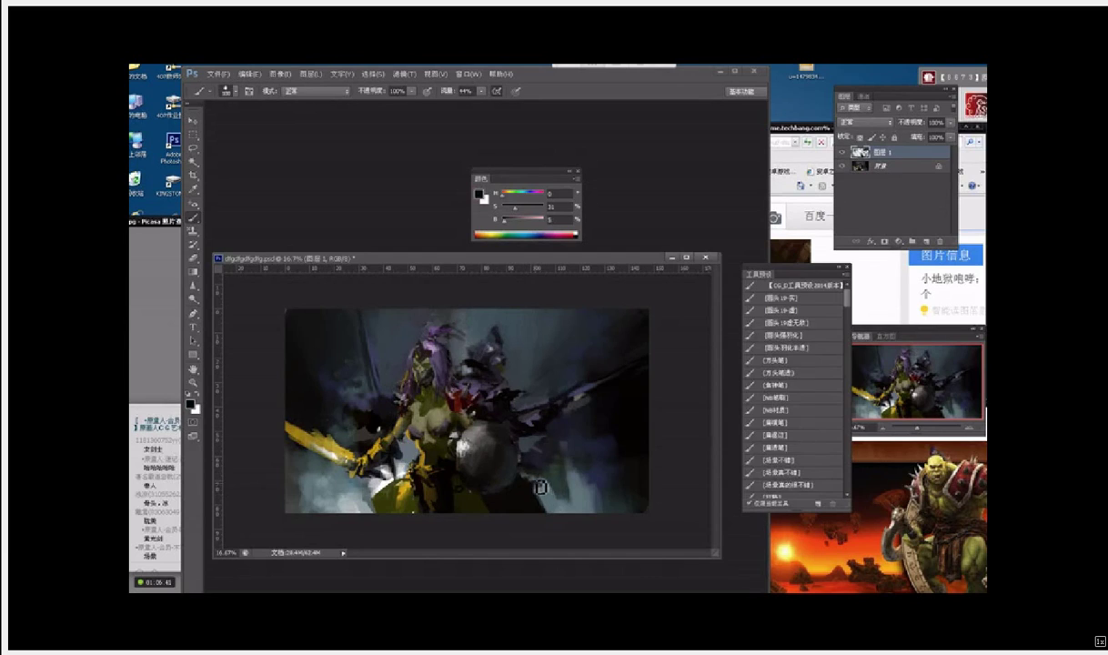
left_click(539, 482, "alt")
mouse_move(517, 466)
left_mouse_down()
mouse_move(527, 453)
mouse_move(507, 438)
mouse_move(575, 457)
mouse_move(561, 476)
mouse_move(578, 459)
left_mouse_up()
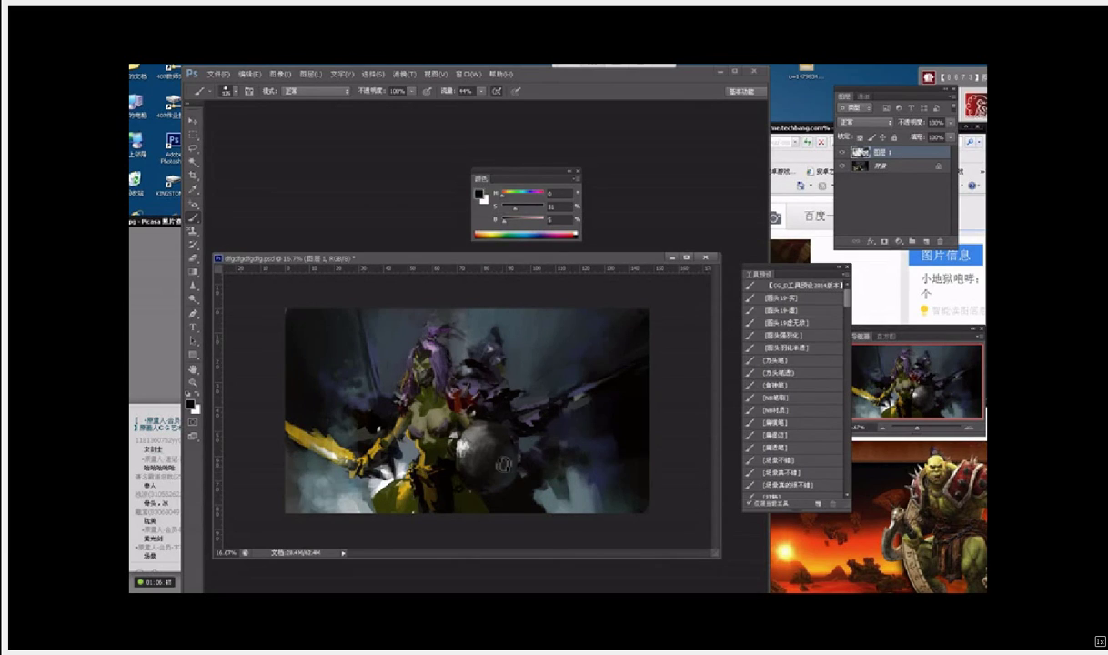
Step: Paint sampled backdrop tones into the lower-left corner beneath the golden sword
left_click(296, 470, "alt")
mouse_move(306, 487)
left_mouse_down()
mouse_move(587, 451)
mouse_move(344, 473)
mouse_move(314, 459)
mouse_move(298, 505)
left_mouse_up()
left_click(558, 462, "alt")
left_click(301, 465, "alt")
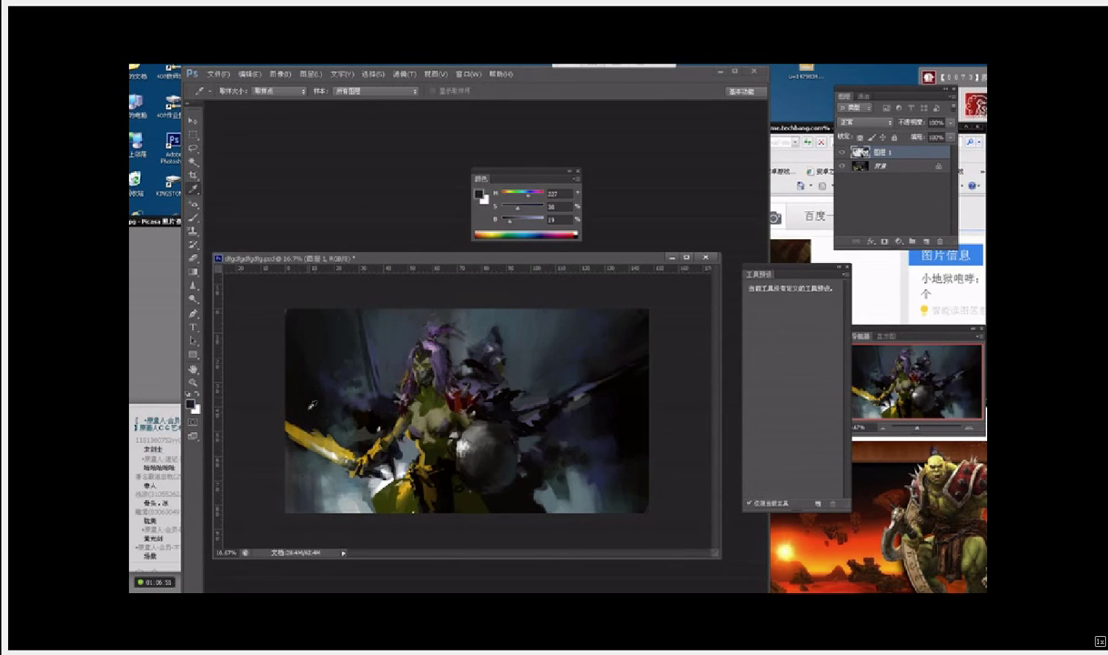
Step: Refine the golden sword's blade and edges with sampled gold, near-black and blue-grey tones
left_click(290, 451, "alt")
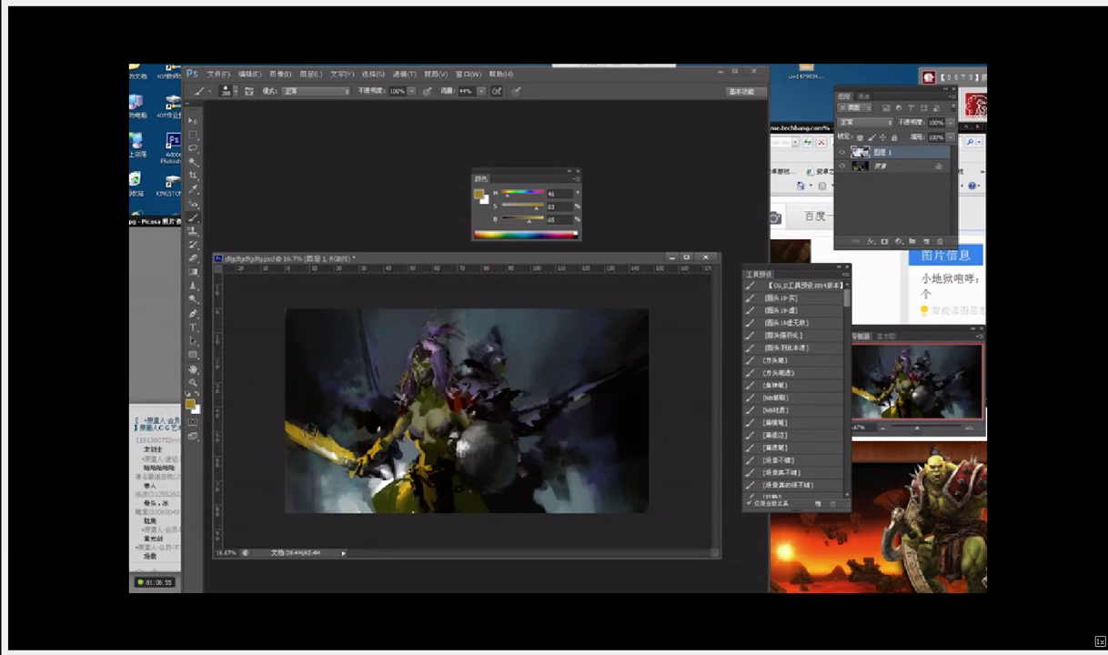
left_click(291, 409, "alt")
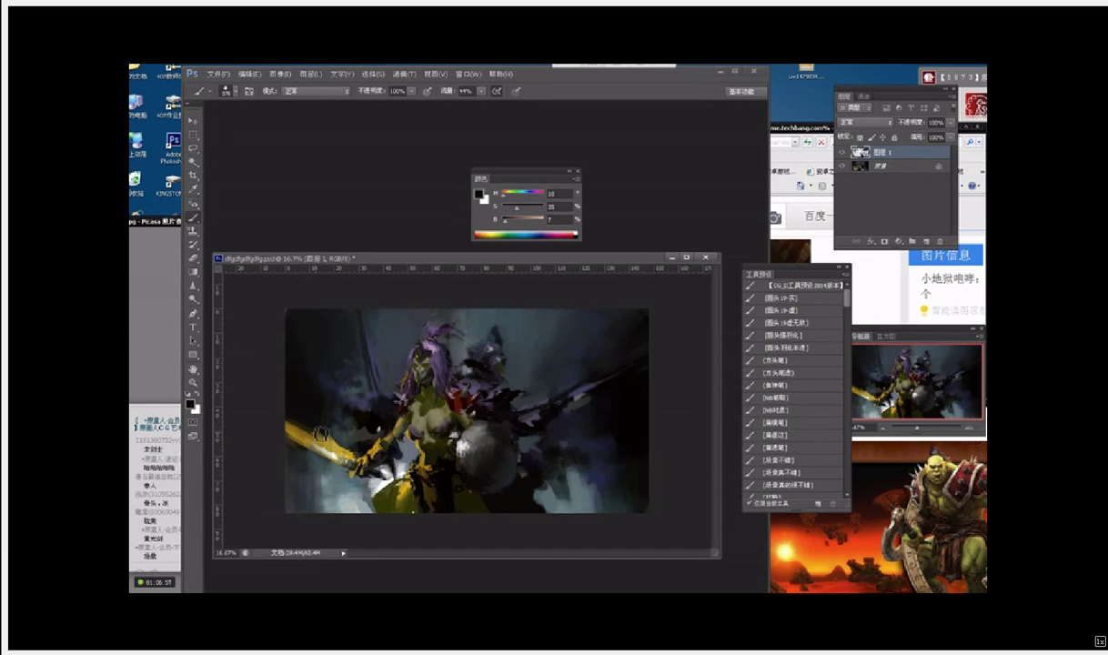
left_click(348, 444, "alt")
left_click(323, 449, "alt")
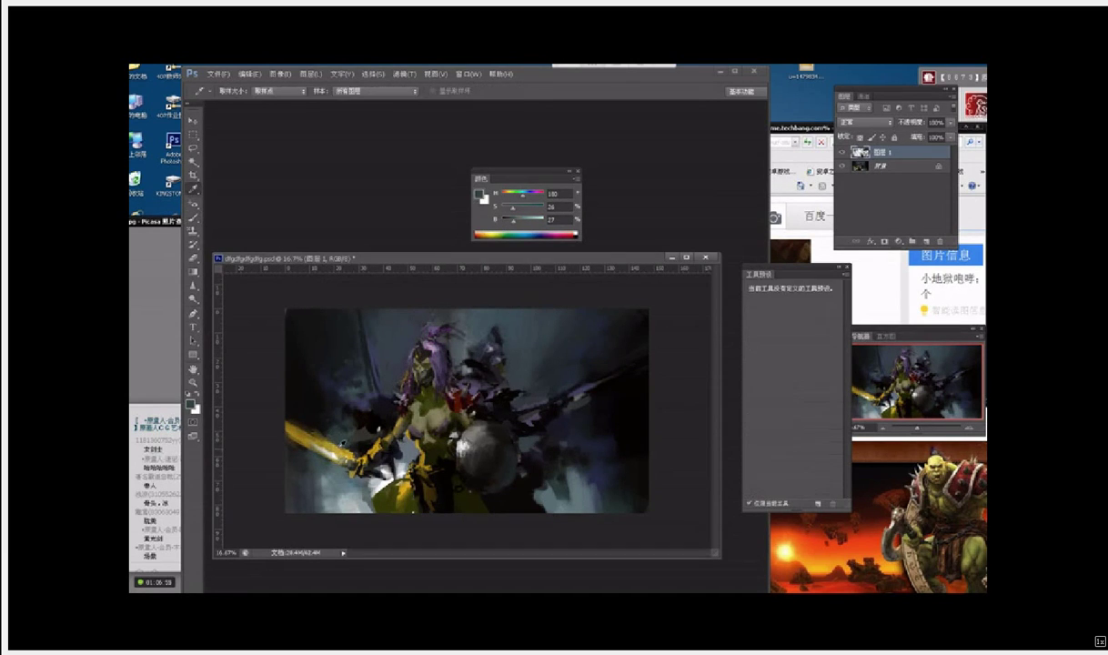
left_click_drag(320, 450, 344, 462)
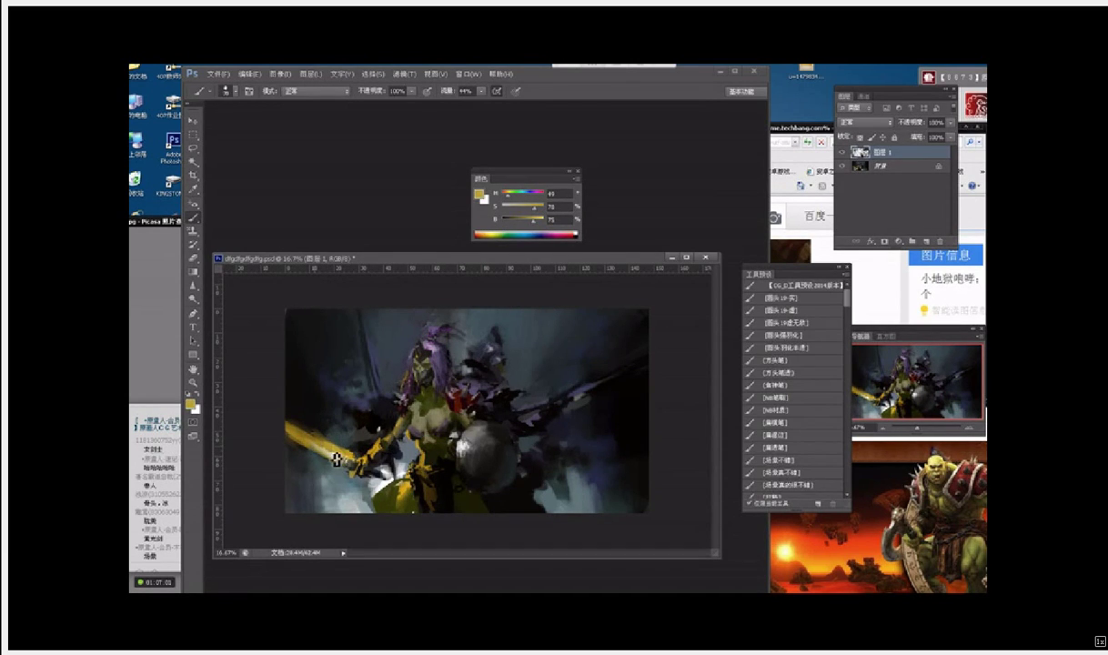
left_click(342, 455, "alt")
left_click(353, 458, "alt")
left_click(333, 446, "alt")
Step: Darken the backdrop above the golden sword's tip with sampled near-black strokes
left_click(312, 410, "alt")
left_click_drag(306, 405, 322, 422)
left_click(315, 414, "alt")
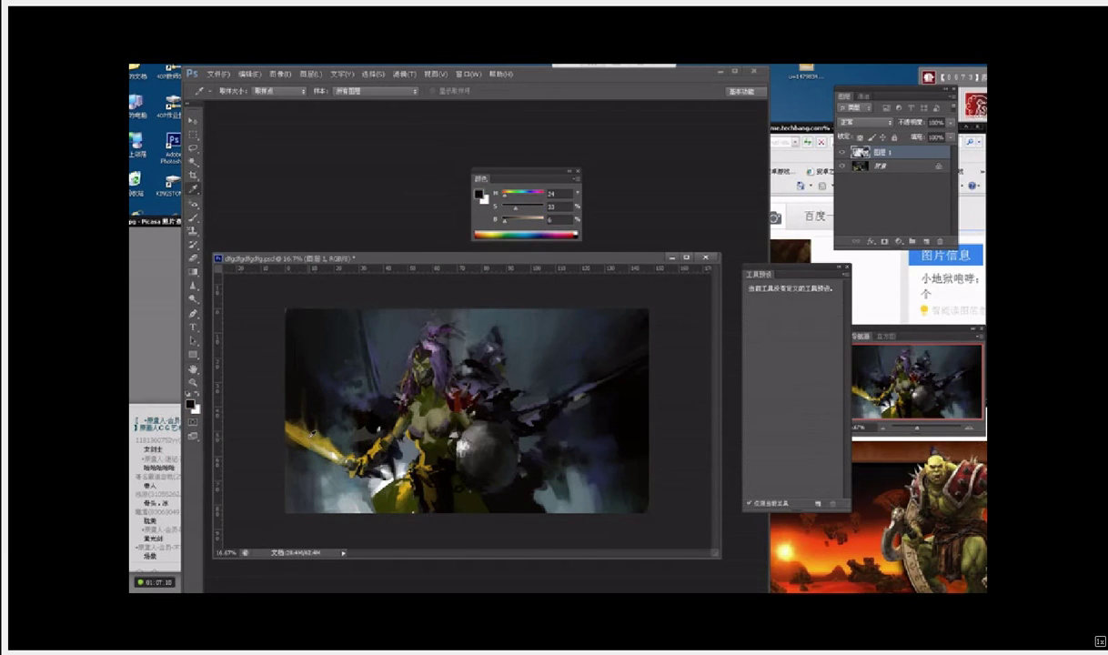
left_click(286, 417, "alt")
left_click(300, 411, "alt")
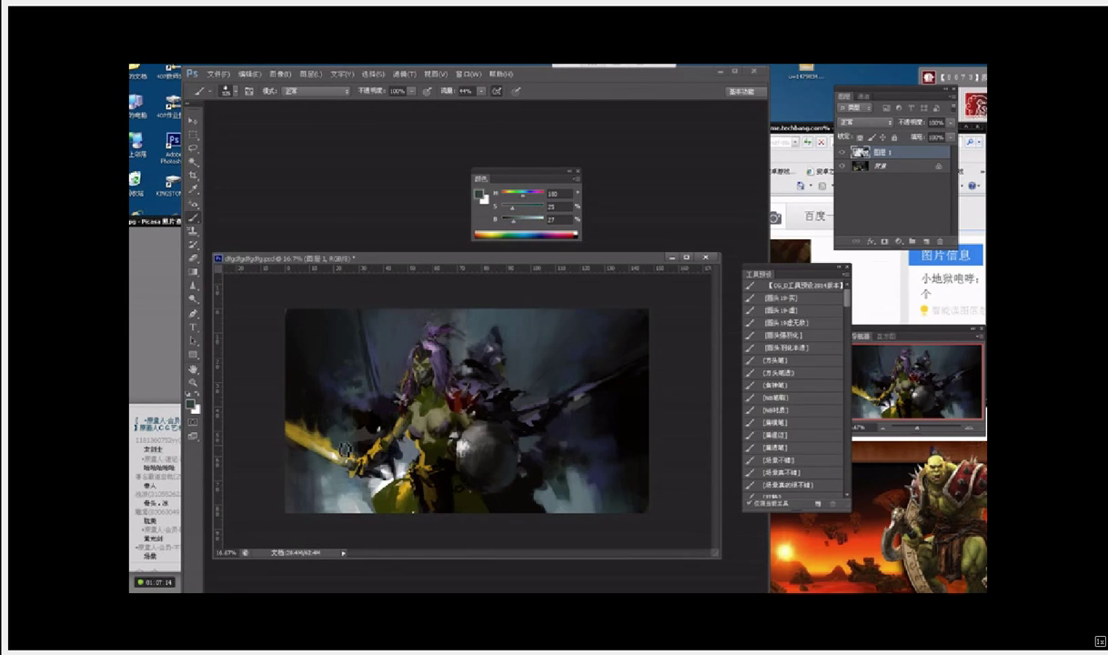
Step: Sample the blue-grey below the sword, set the foreground to bright blue (hue 202, saturation 65, brightness 100) and enlarge the brush
left_click(343, 474, "alt")
left_click(342, 476, "alt")
left_click(484, 194)
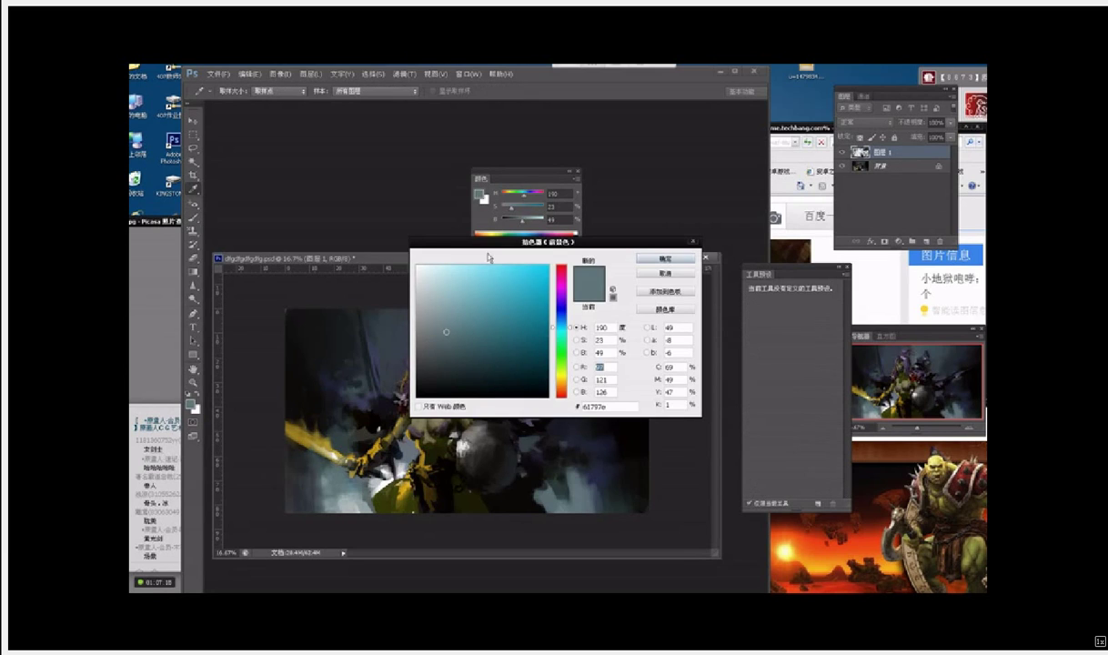
left_click(505, 267)
left_click(560, 318)
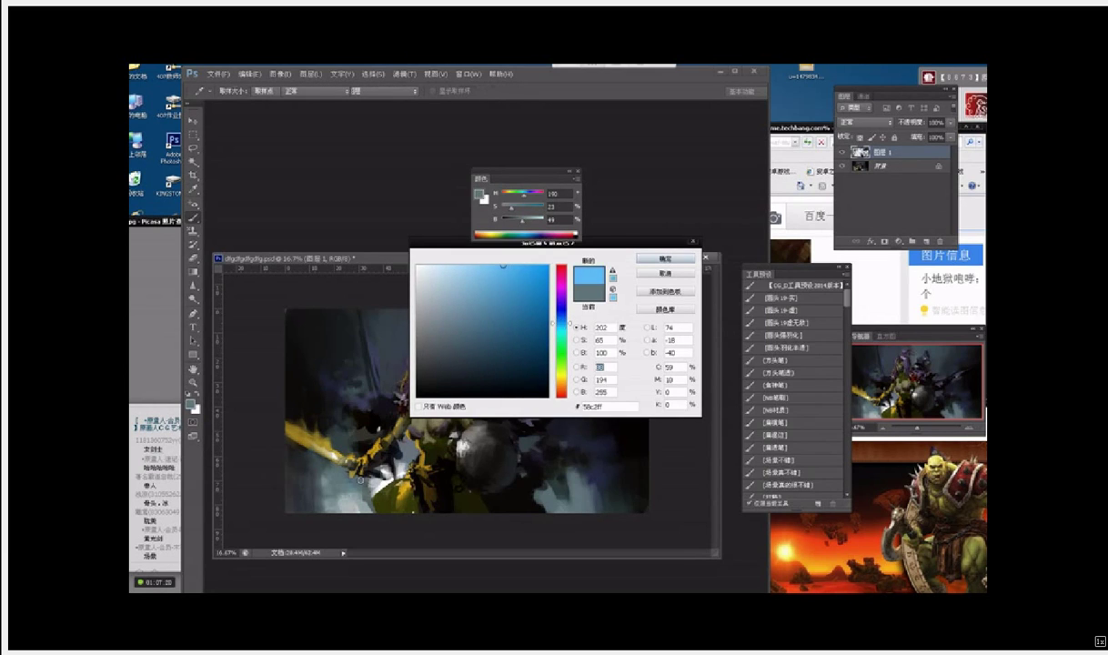
key("Return")
key("bracketright")
key("bracketright")
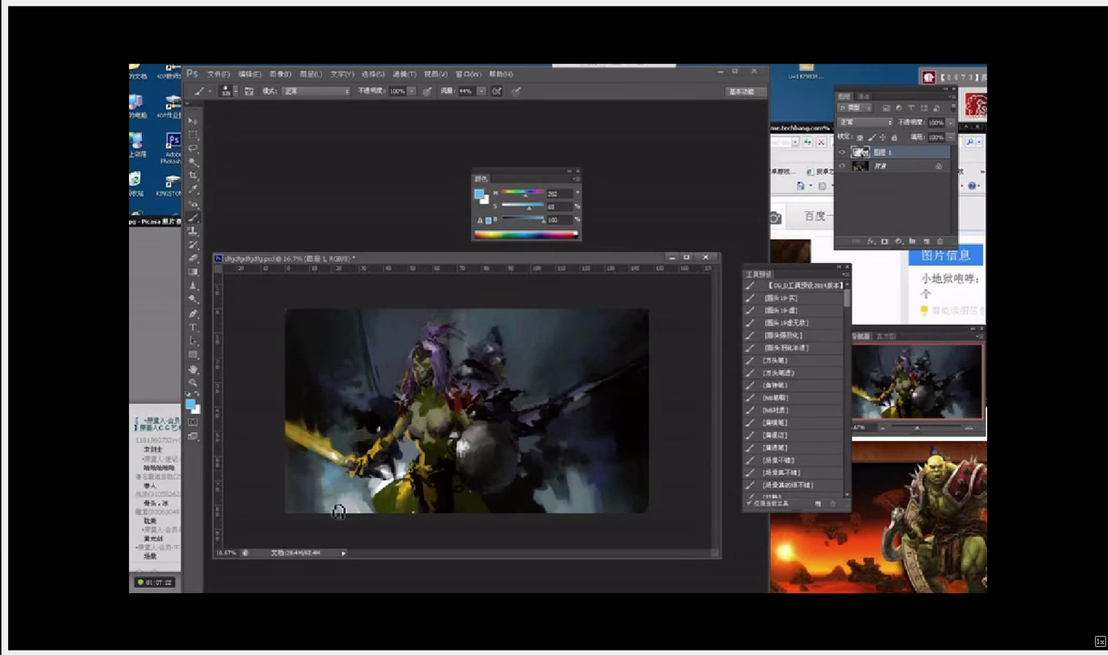
Step: Paint a bright blue glow into the lower-left and lower-right backdrop, and sample a blue-grey from the lower-right mist
mouse_move(339, 512)
left_mouse_down()
mouse_move(325, 466)
mouse_move(332, 514)
left_mouse_up()
left_click_drag(567, 471, 571, 495)
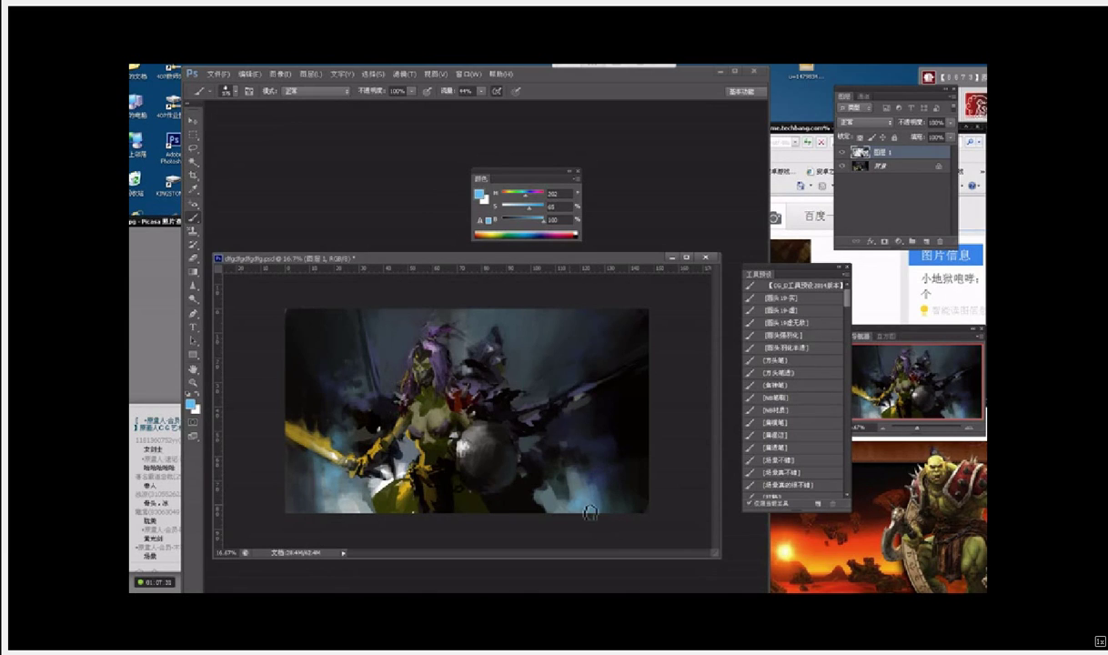
left_click(575, 496, "alt")
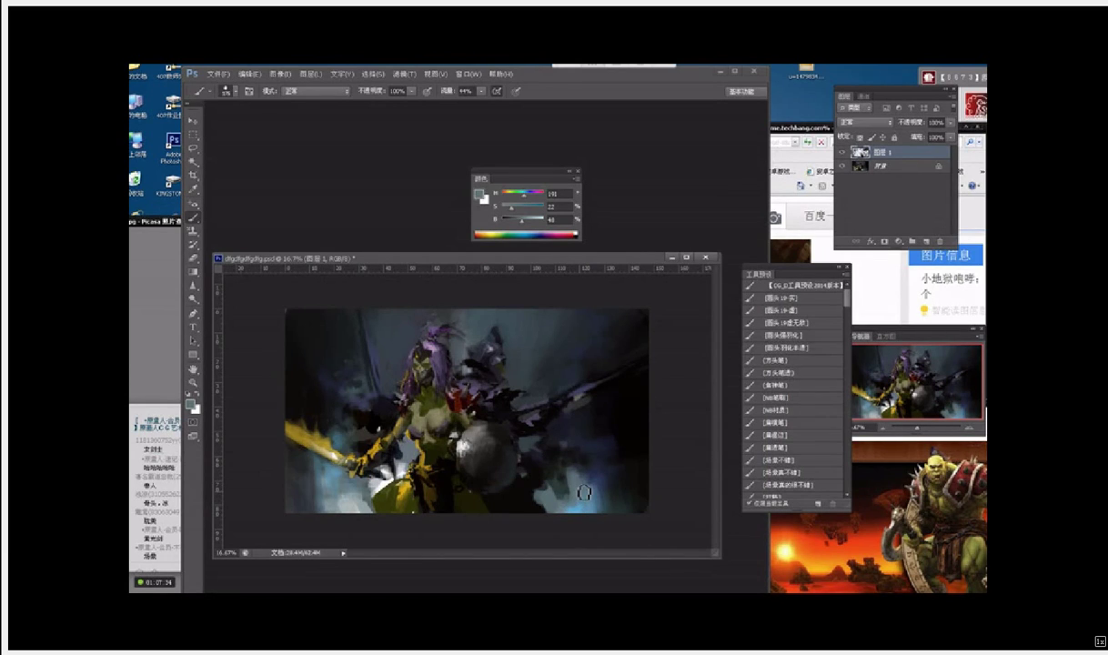
Step: Merge the painting layer into the background and add a new empty layer above it for closer work at 25% zoom
key("ctrl+e")
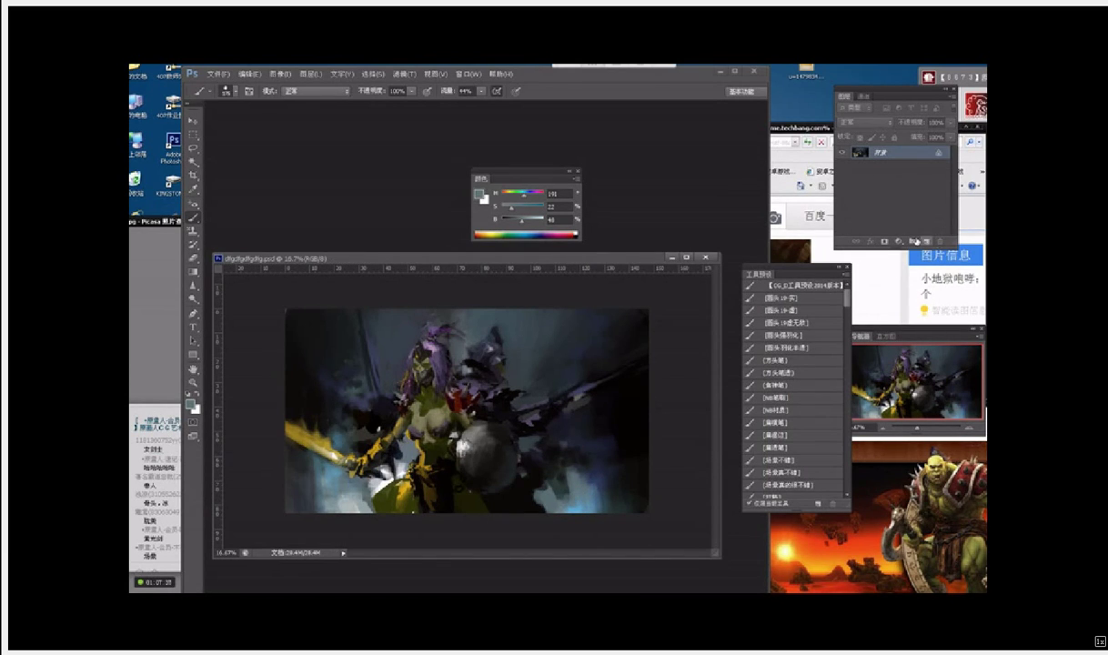
left_click(926, 241)
key("ctrl+plus")
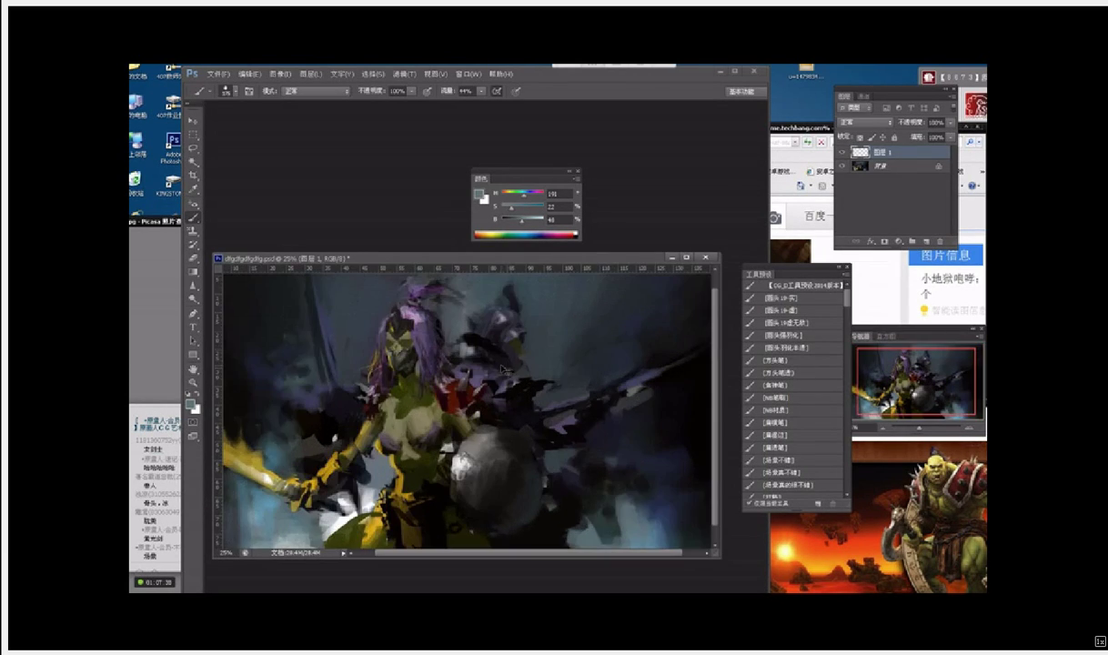
left_click_drag(500, 350, 525, 378)
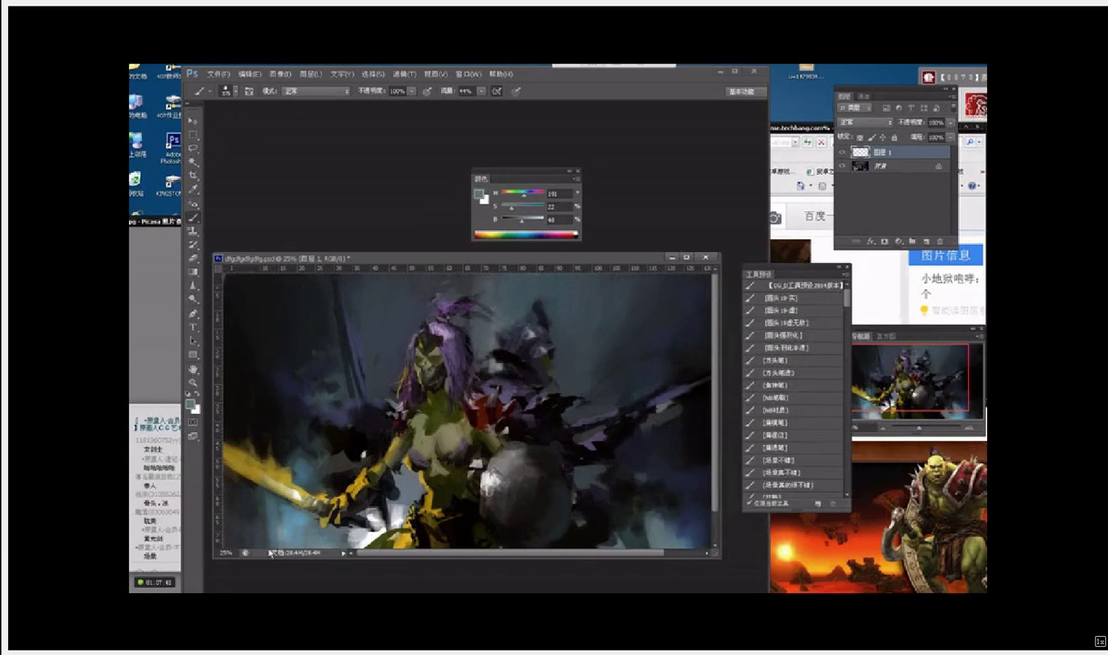
Step: Switch to the Internet Explorer window with Baidu image search and search for 面具 (masks)
left_click(346, 592)
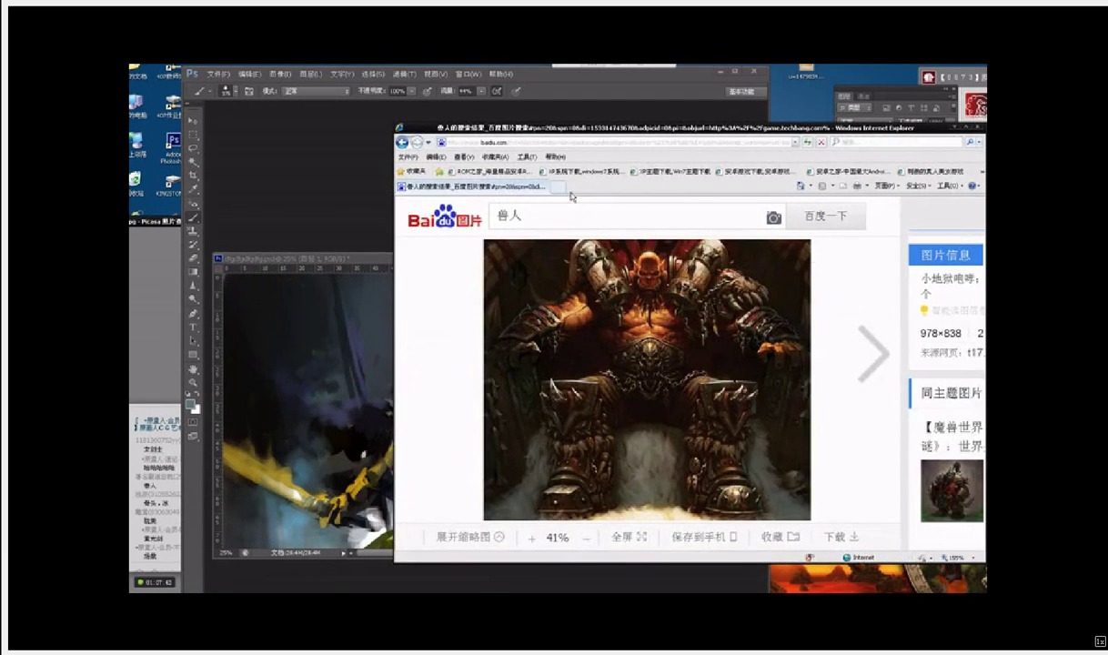
left_click_drag(559, 216, 346, 244)
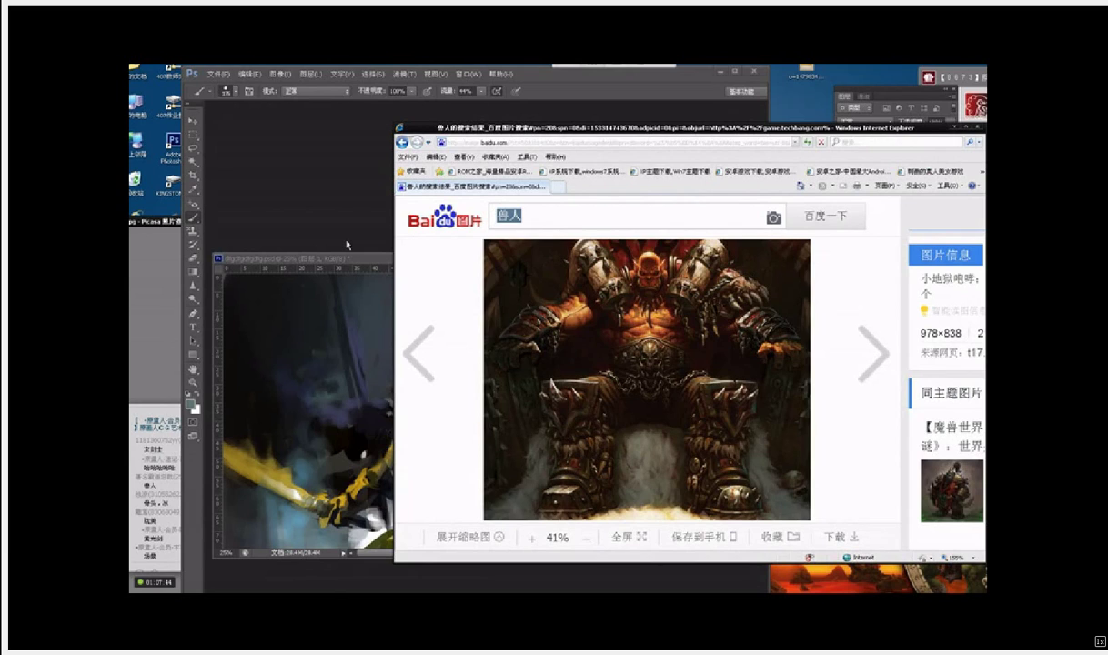
key("End")
key("BackSpace")
key("BackSpace")
type("mian")
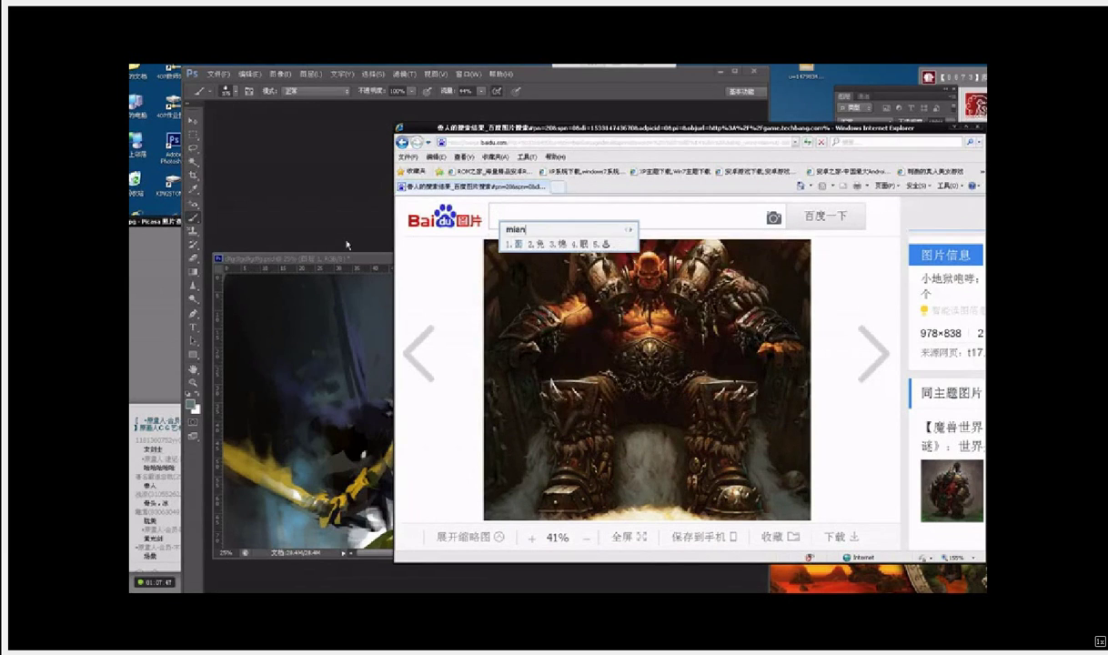
type("ju")
key("space")
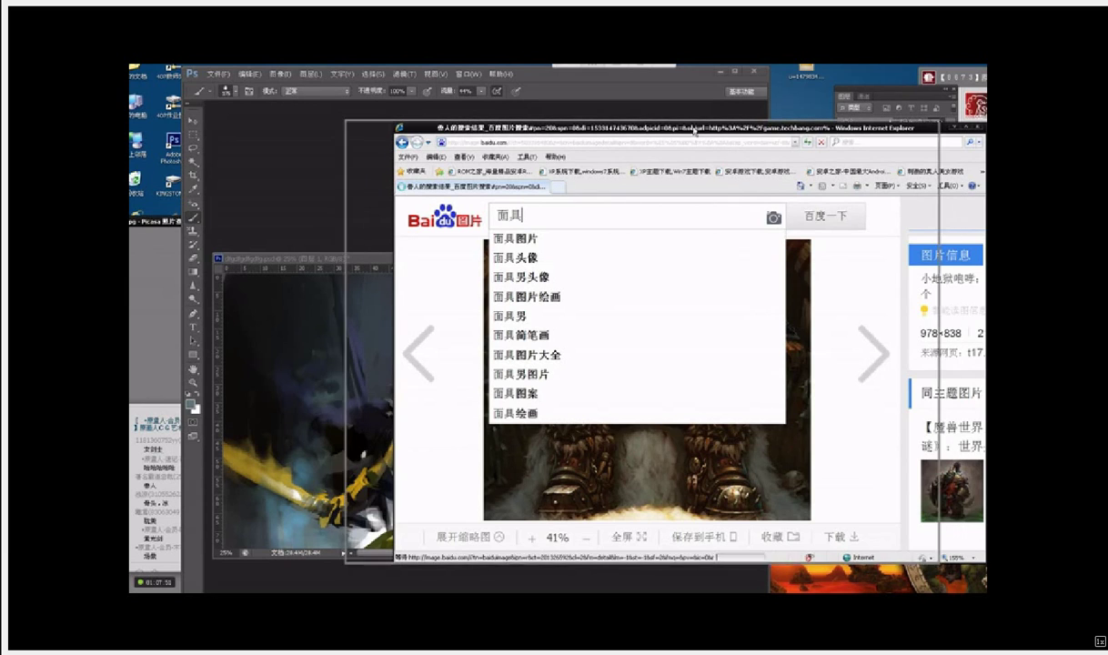
key("Return")
Step: Look through the 面具 image results for mask shapes and ornament usable as painting reference
left_click_drag(727, 125, 663, 128)
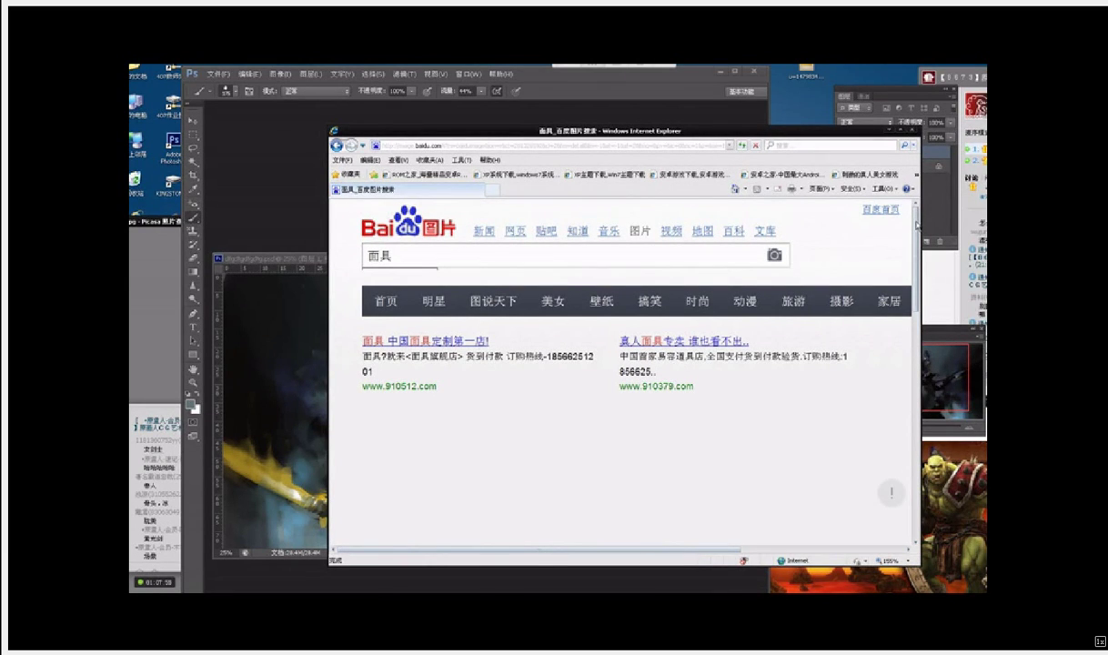
left_click_drag(917, 225, 918, 228)
scroll(917, 226, "down", 3)
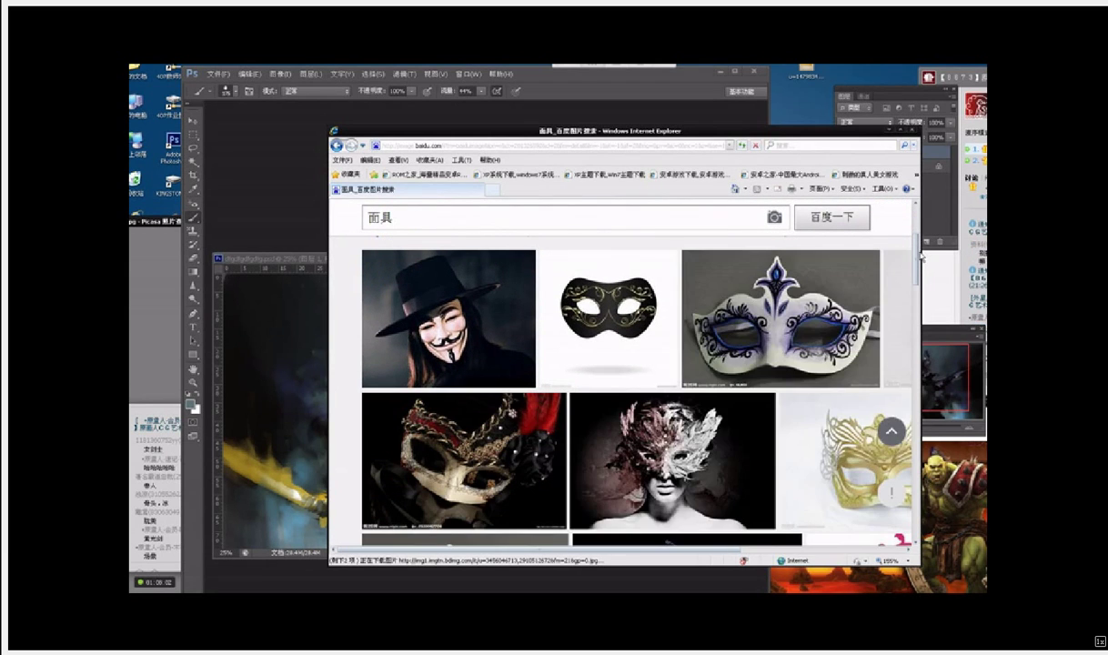
scroll(918, 255, "down", 3)
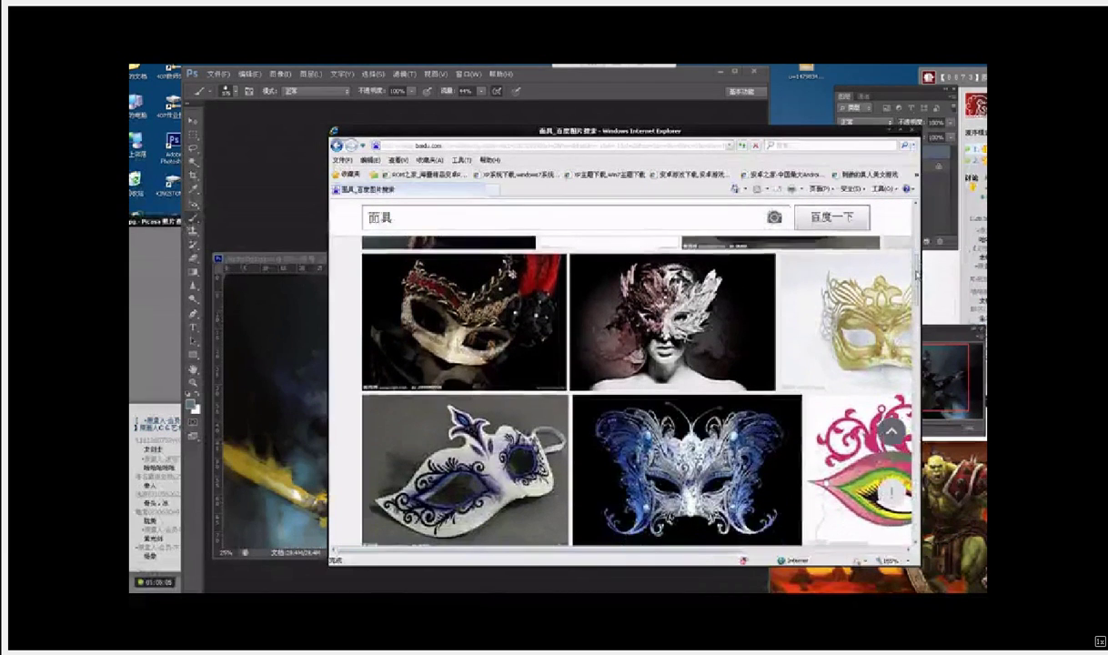
scroll(917, 277, "down", 2)
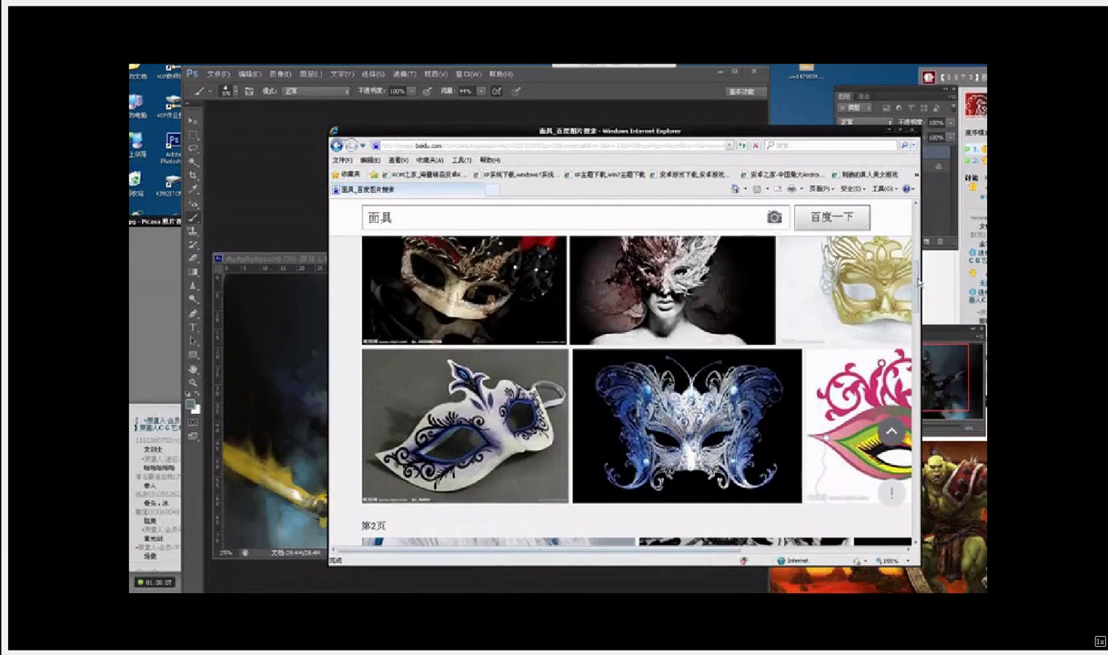
left_click_drag(919, 290, 915, 209)
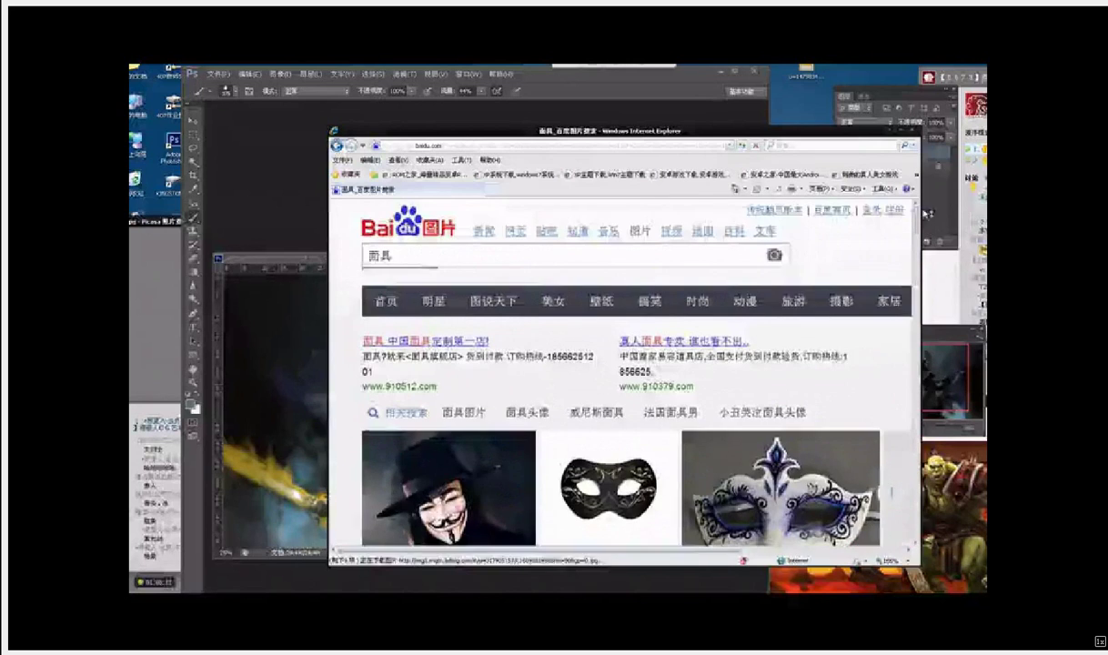
Step: Search Baidu images for 日本武士面具 (Japanese samurai masks), keeping the browser window fully in view
left_click_drag(690, 135, 867, 119)
left_click_drag(659, 243, 399, 271)
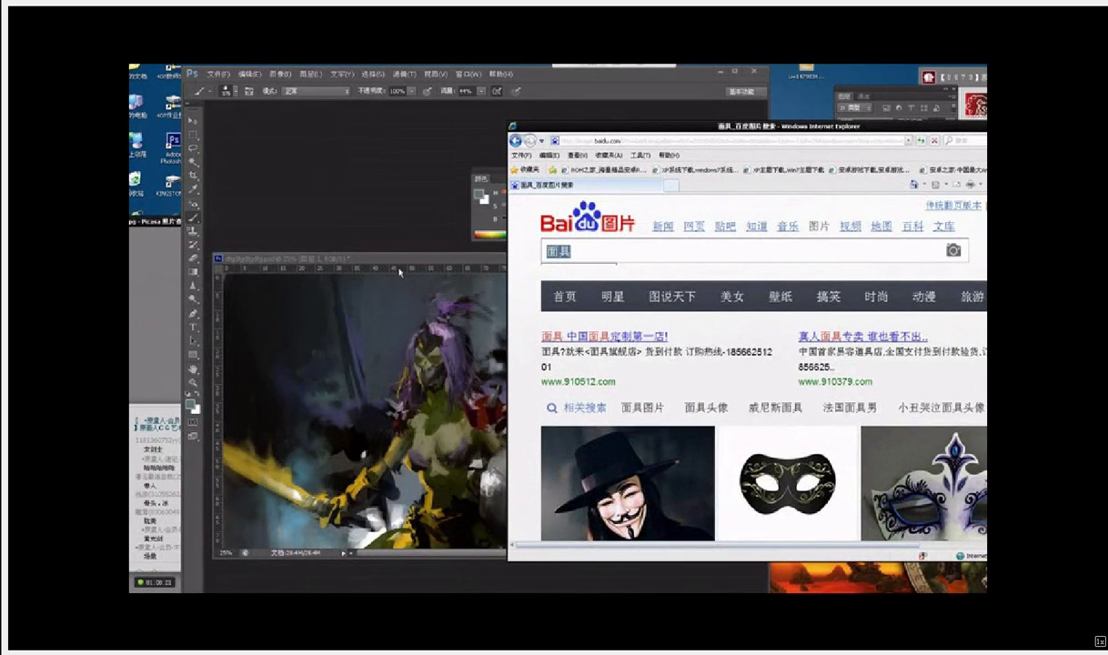
type("riben")
key("space")
type("wus")
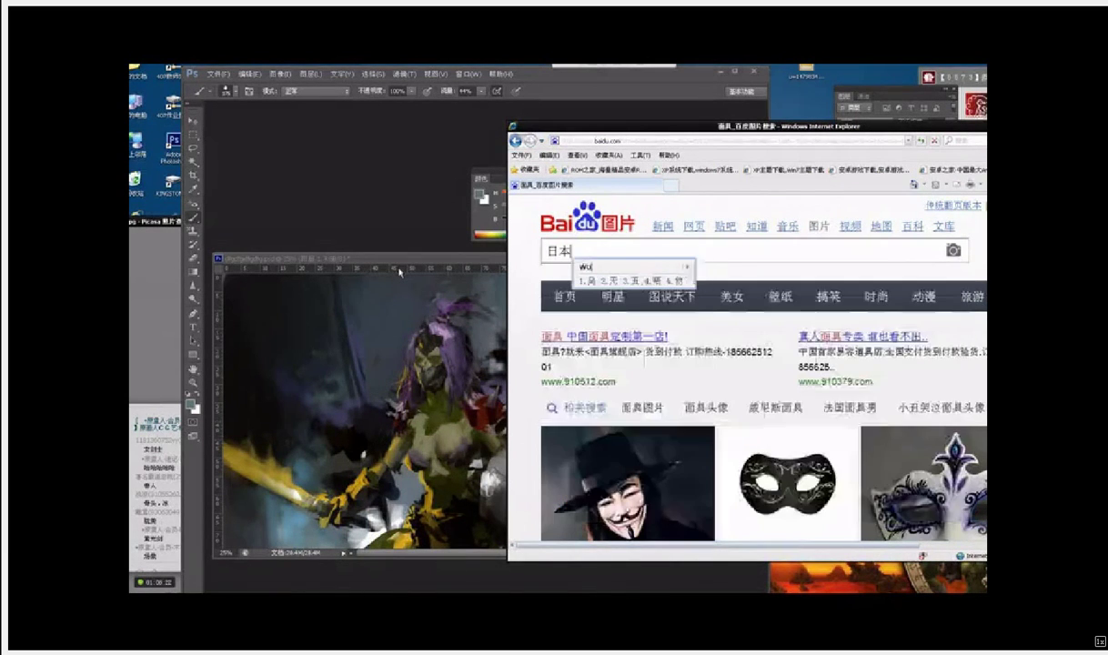
type("hi")
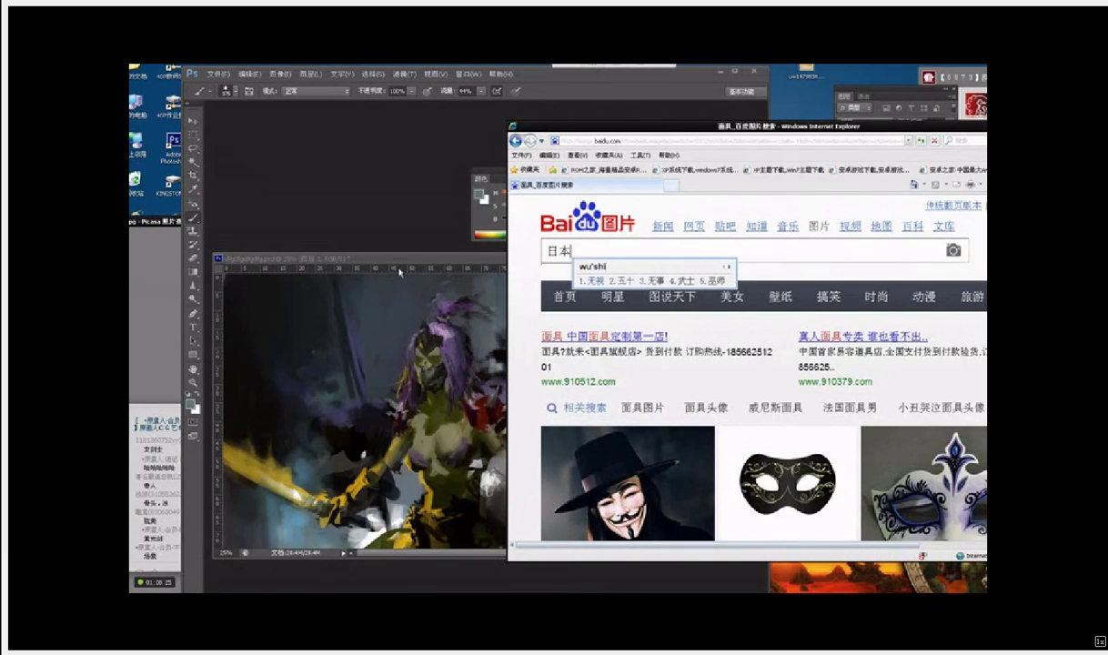
type("4mianju")
key("space")
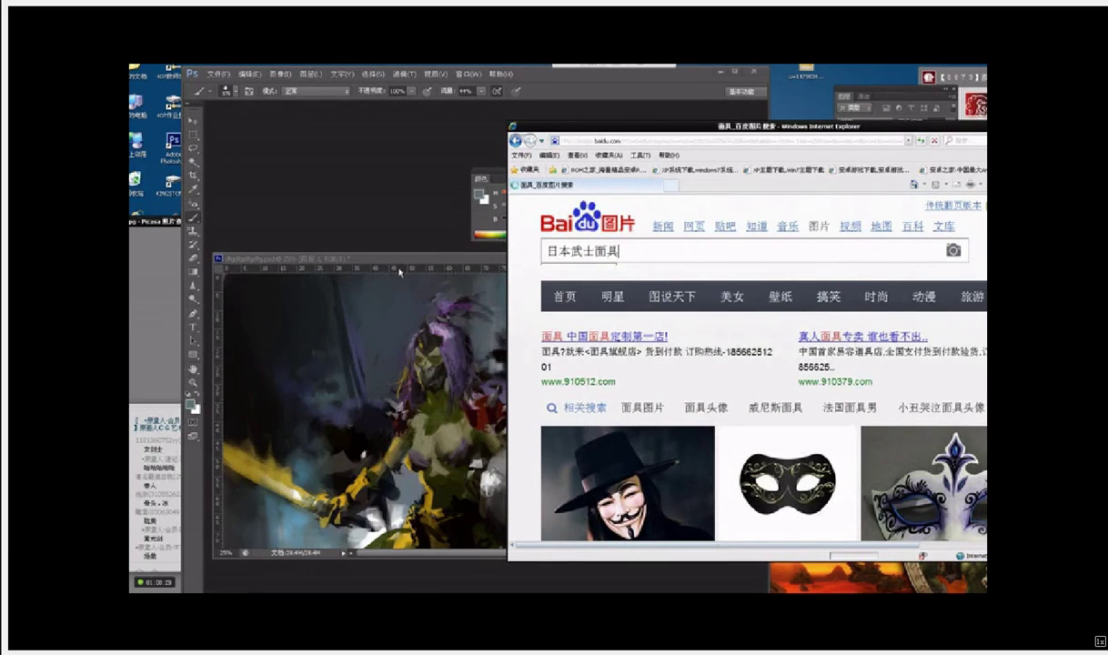
left_click_drag(946, 126, 753, 123)
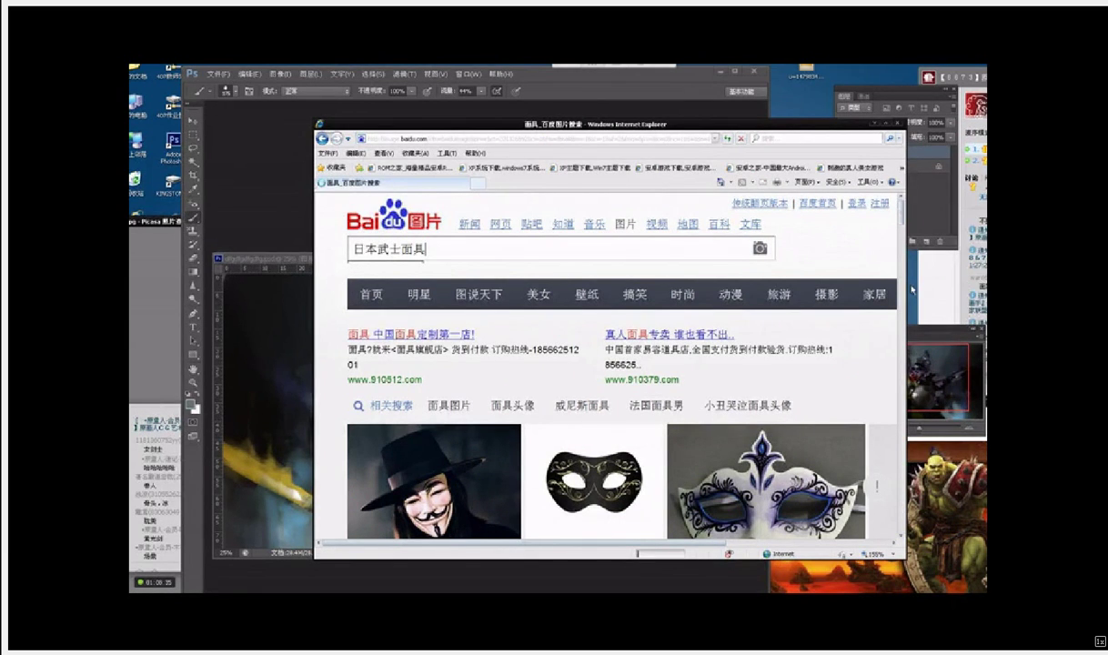
key("Return")
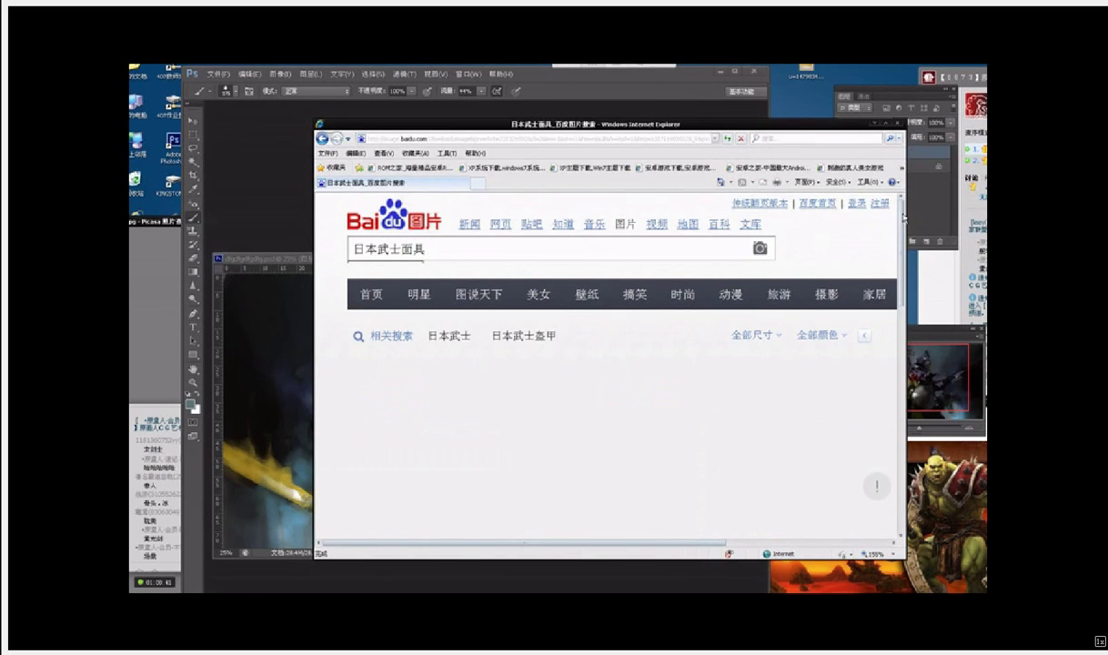
Step: Examine the samurai mask image results across several result pages, and return to the search field
scroll(903, 220, "down", 1)
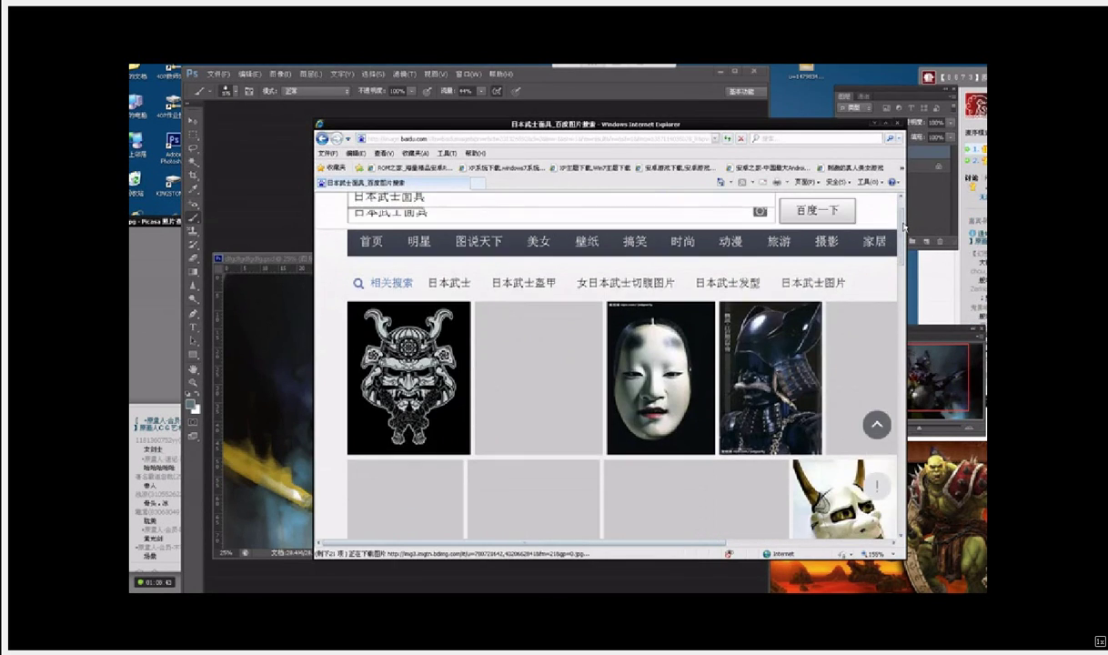
scroll(905, 232, "down", 2)
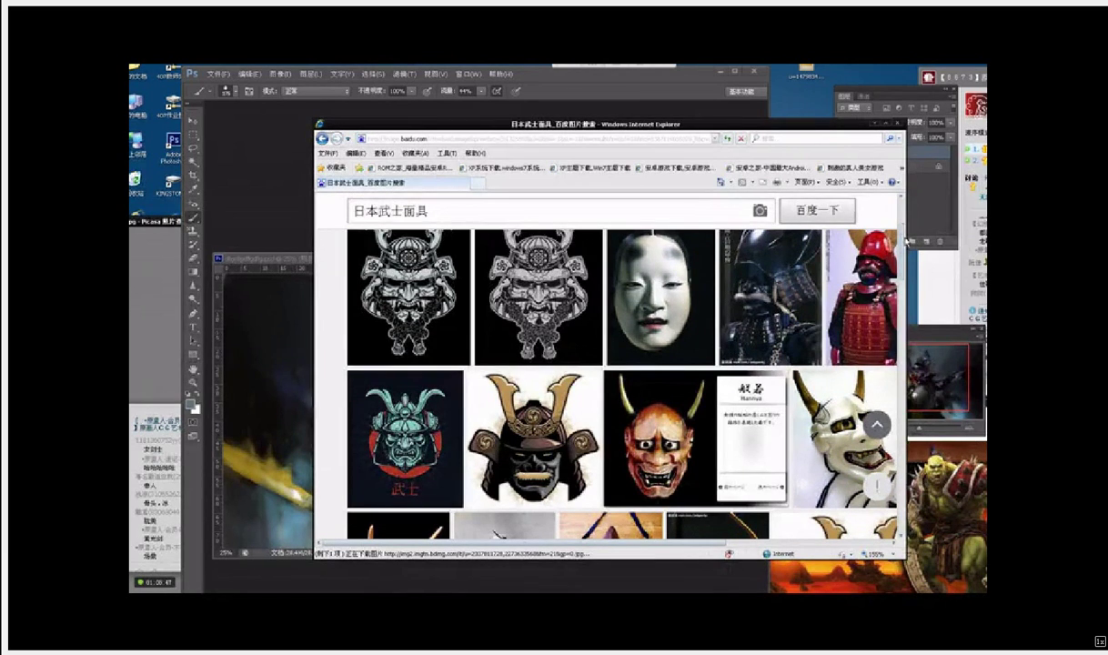
scroll(908, 255, "down", 3)
scroll(911, 289, "down", 5)
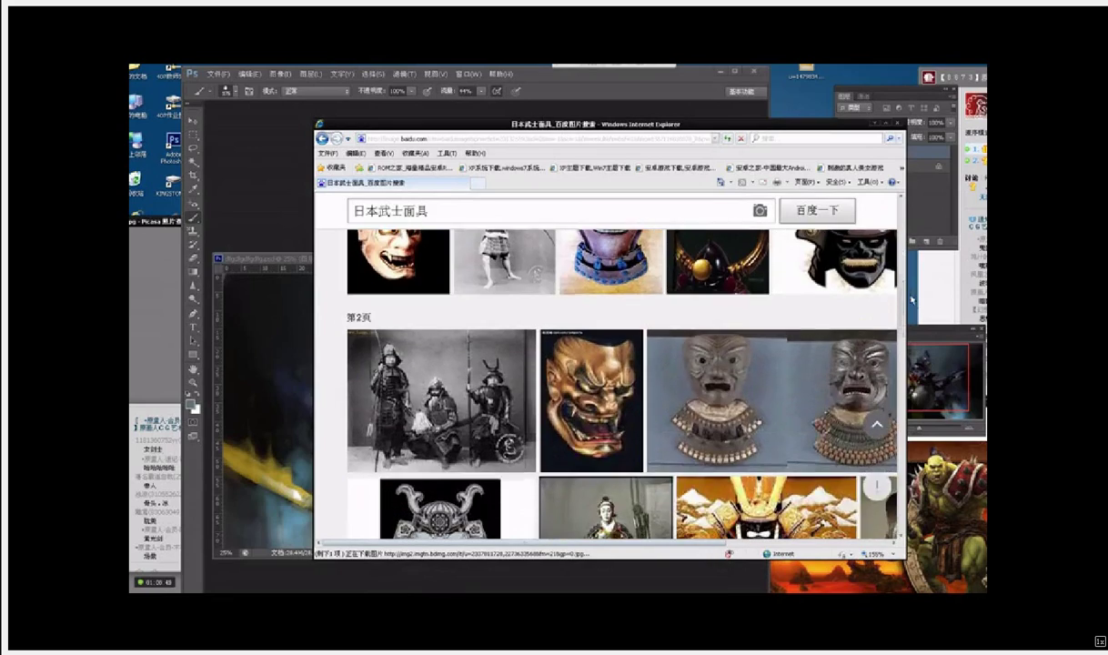
scroll(913, 309, "down", 10)
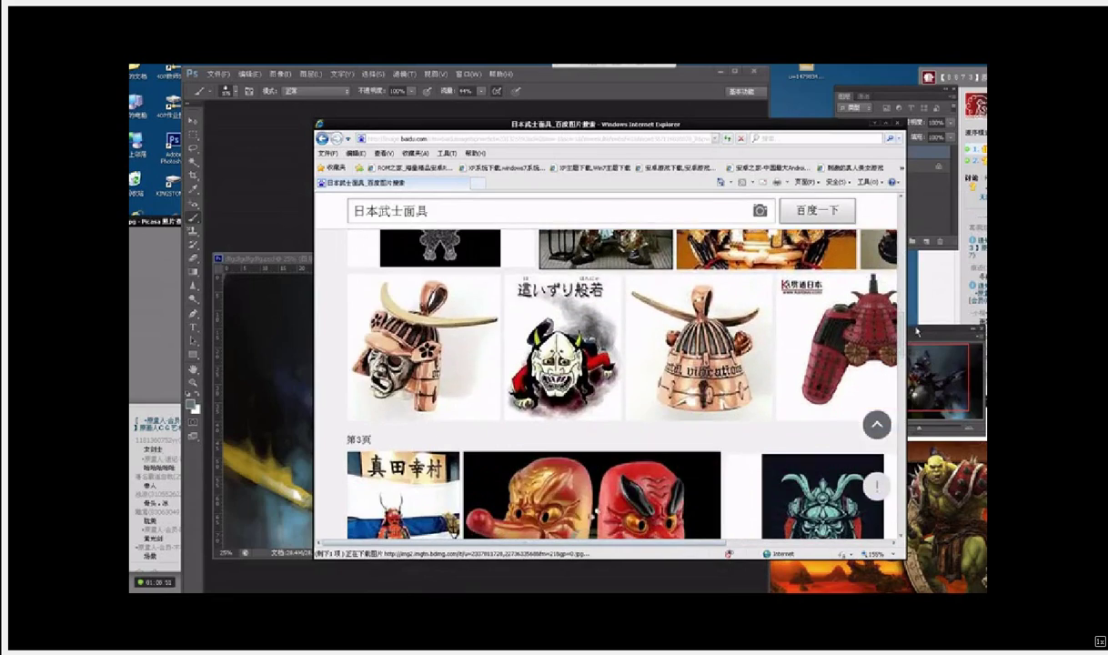
scroll(915, 362, "down", 10)
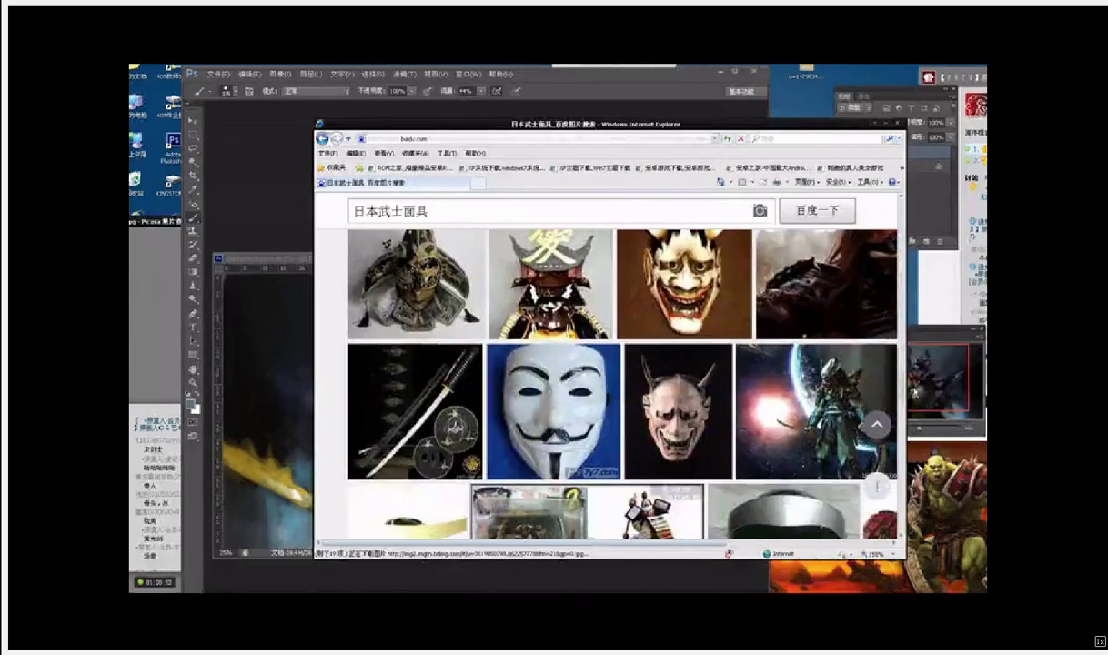
left_click_drag(909, 226, 907, 202)
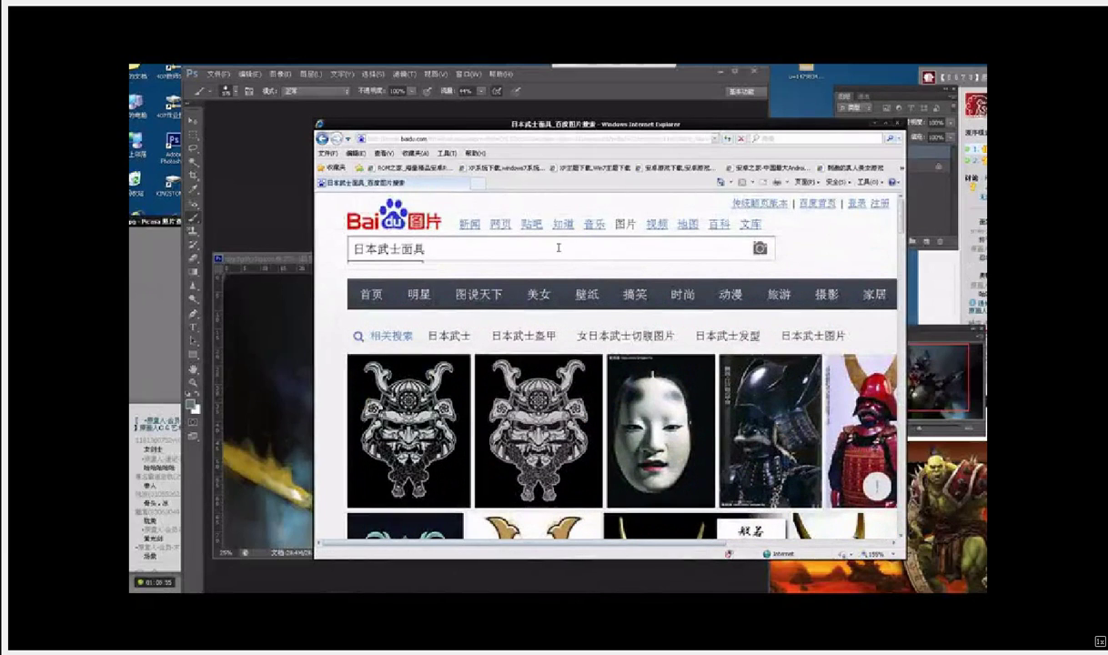
Step: Change the image search to 拘束面具 (restraint masks) and run it
left_click_drag(558, 249, 260, 255)
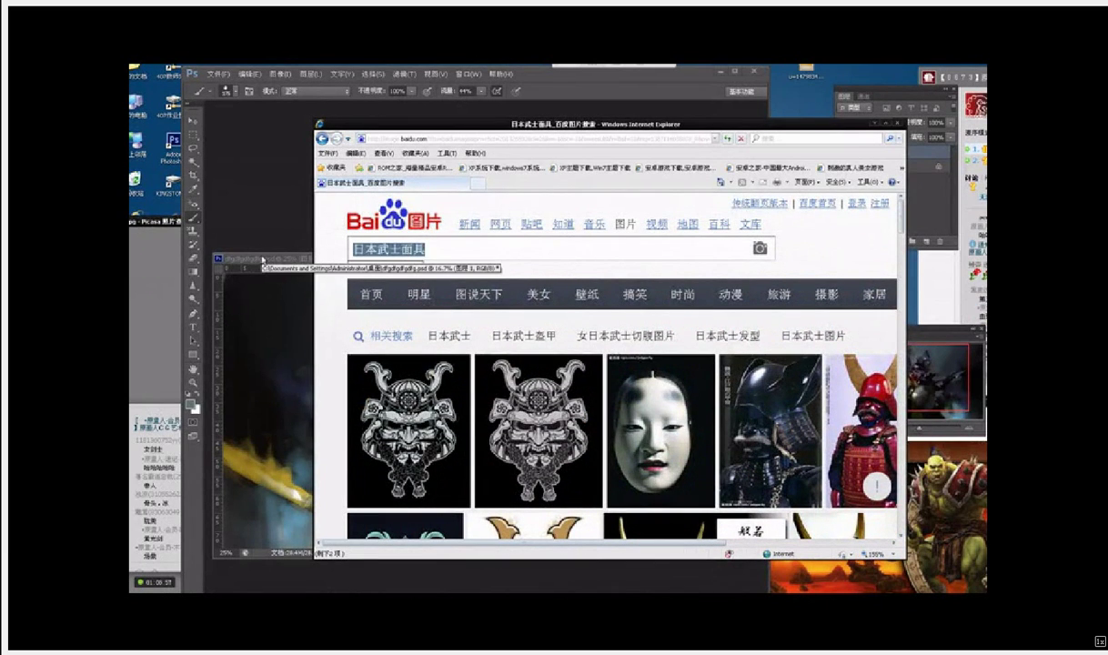
type("jushu")
key("space")
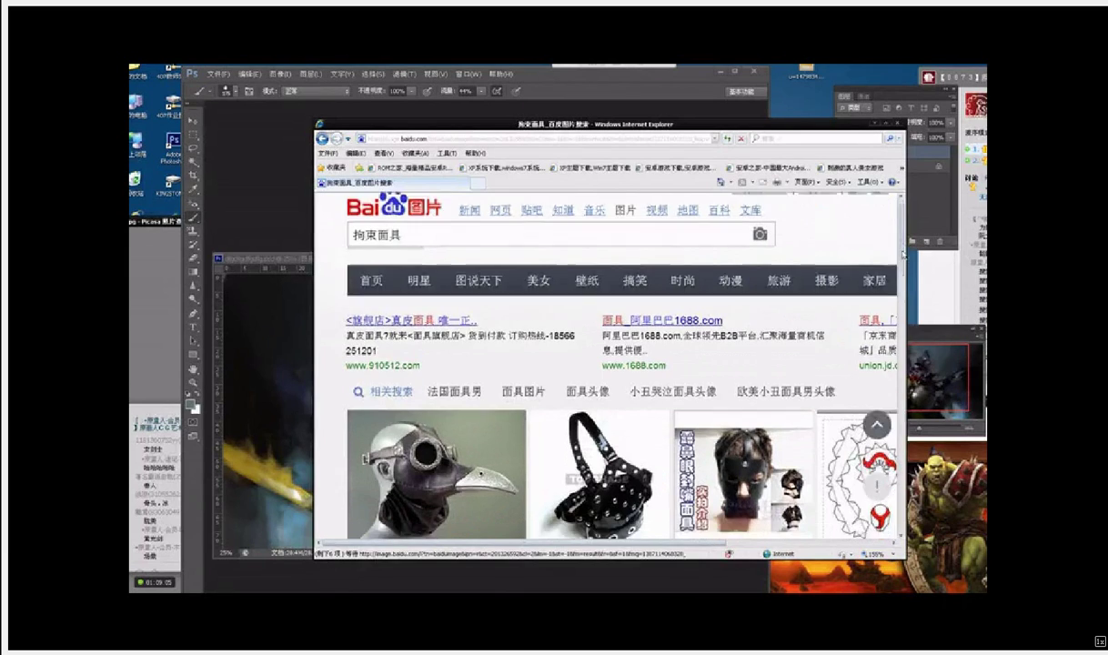
Step: Examine the 拘束面具 image results across several result pages for a suitable mask reference
scroll(903, 278, "down", 3)
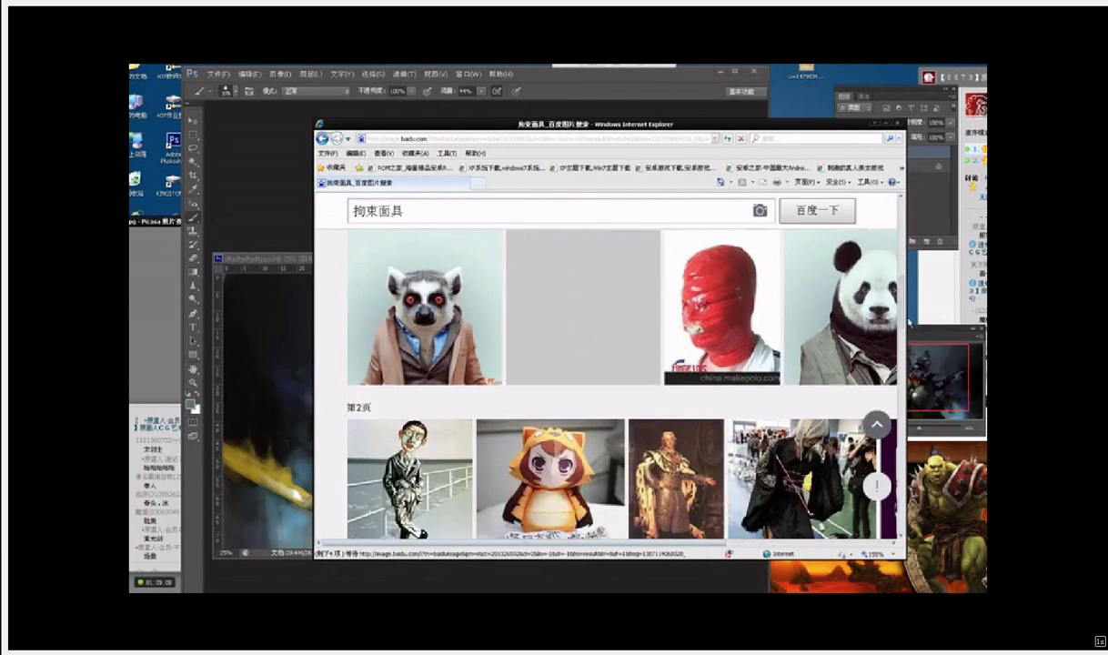
scroll(905, 339, "up", 3)
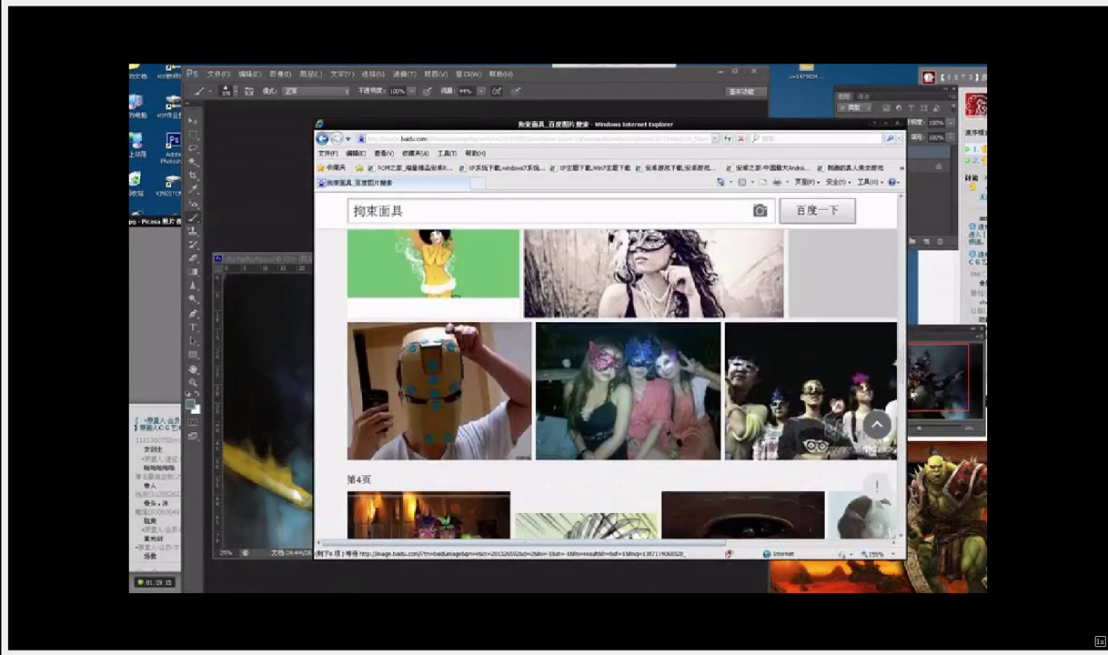
scroll(912, 428, "down", 3)
left_click(914, 427)
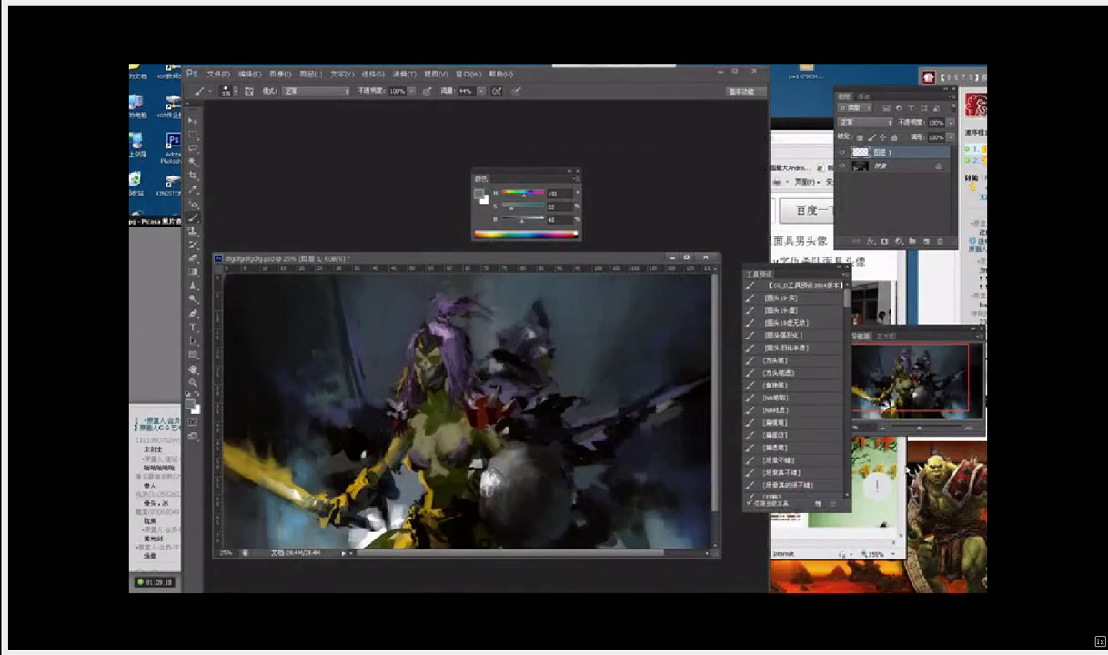
left_click(899, 447)
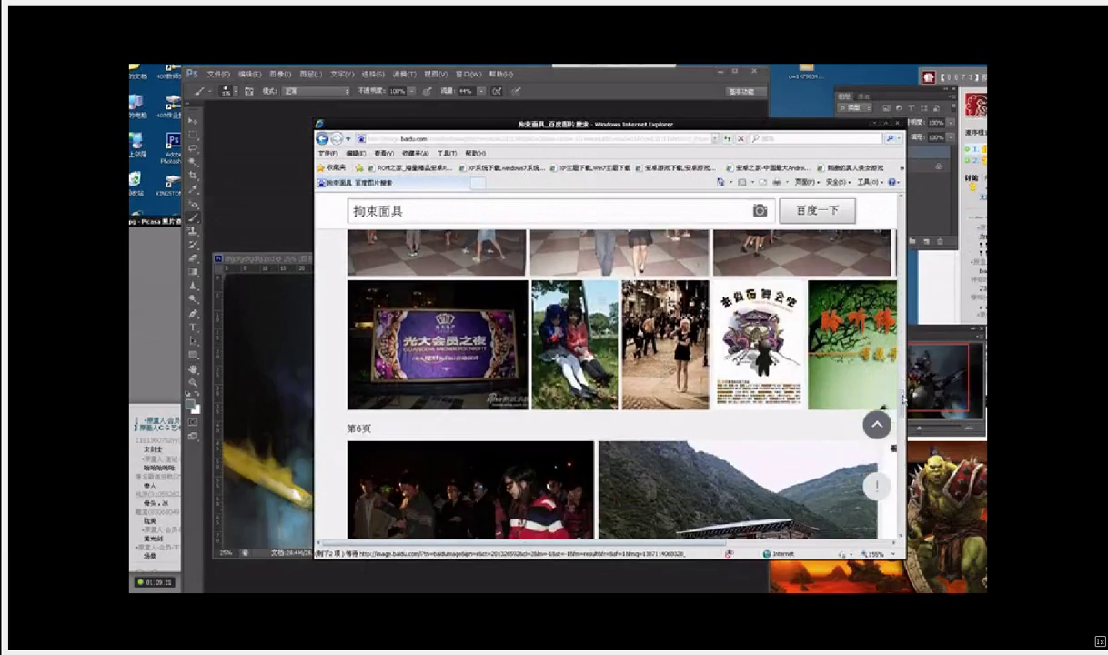
scroll(903, 409, "down", 3)
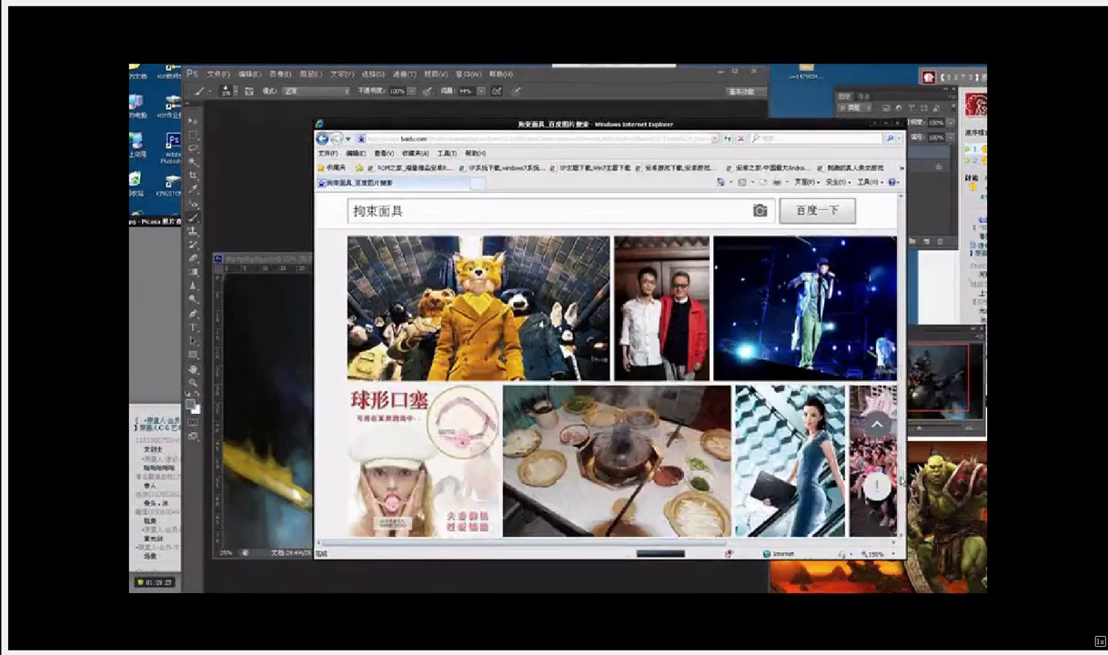
scroll(900, 435, "down", 10)
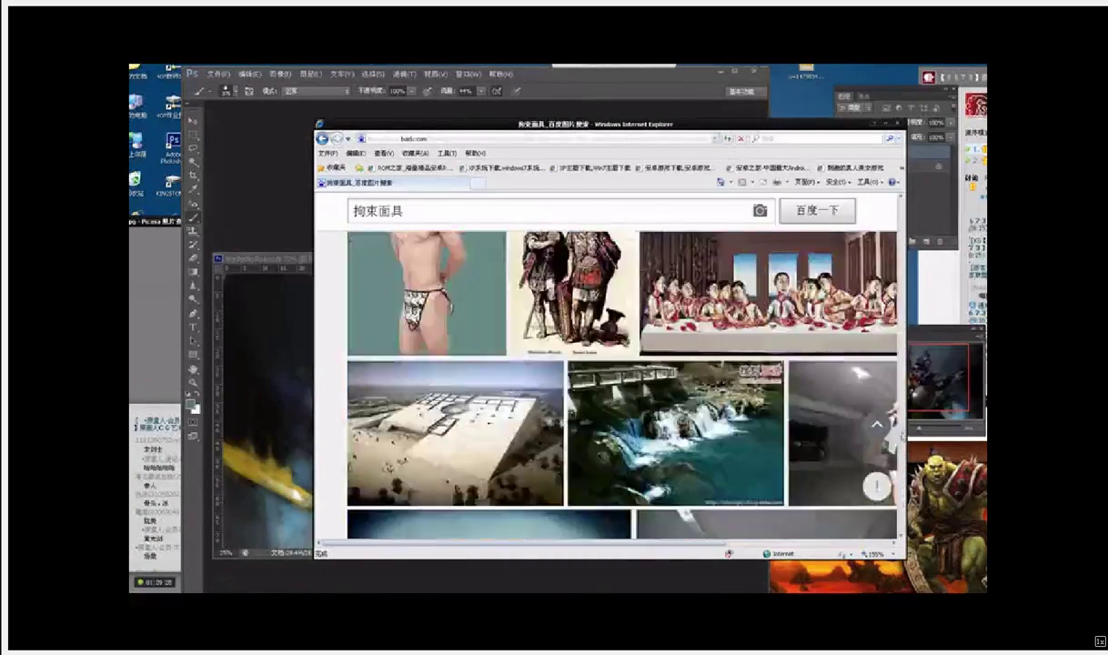
left_click_drag(902, 437, 903, 210)
Step: Change the image search to 骨质面具 (bone masks) and run it
left_click_drag(542, 210, 243, 199)
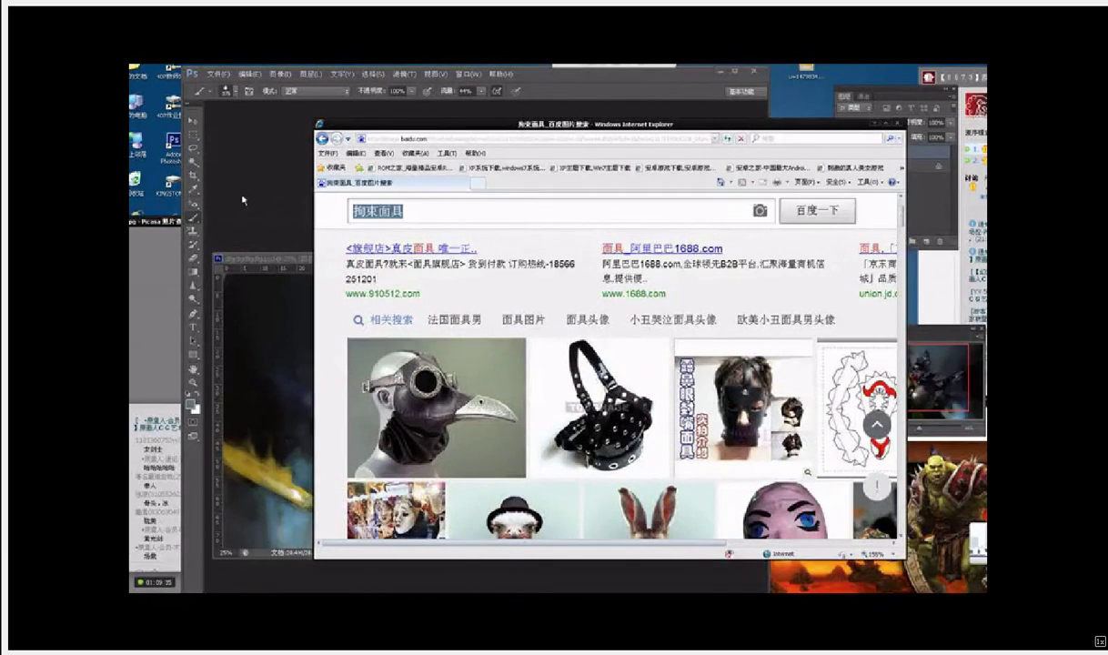
type("gu")
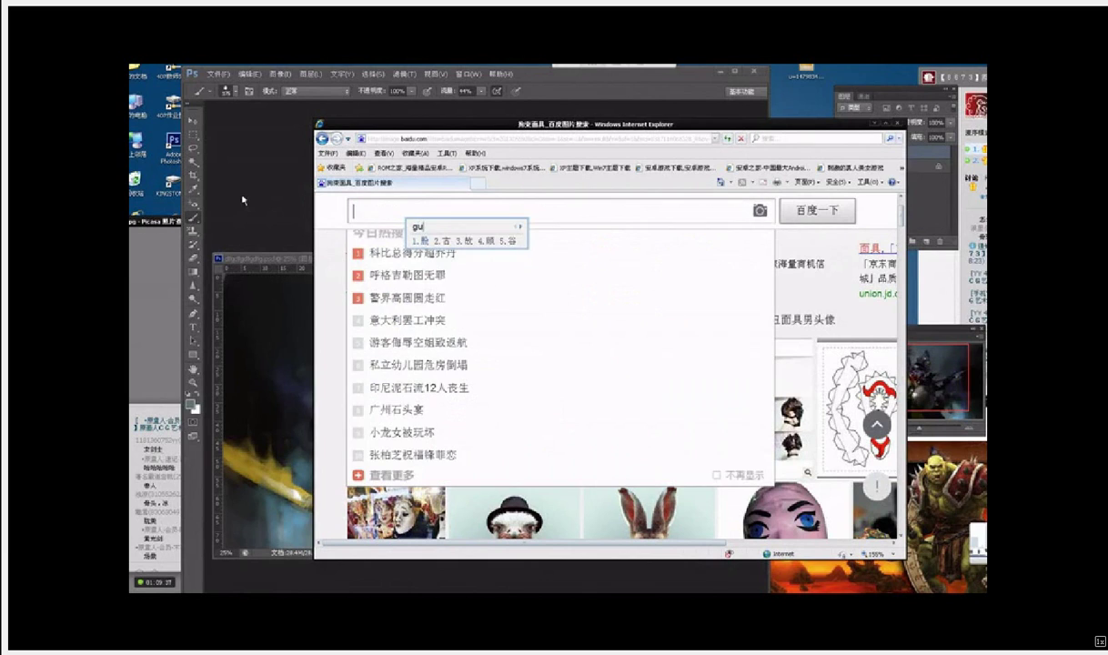
type("zhi")
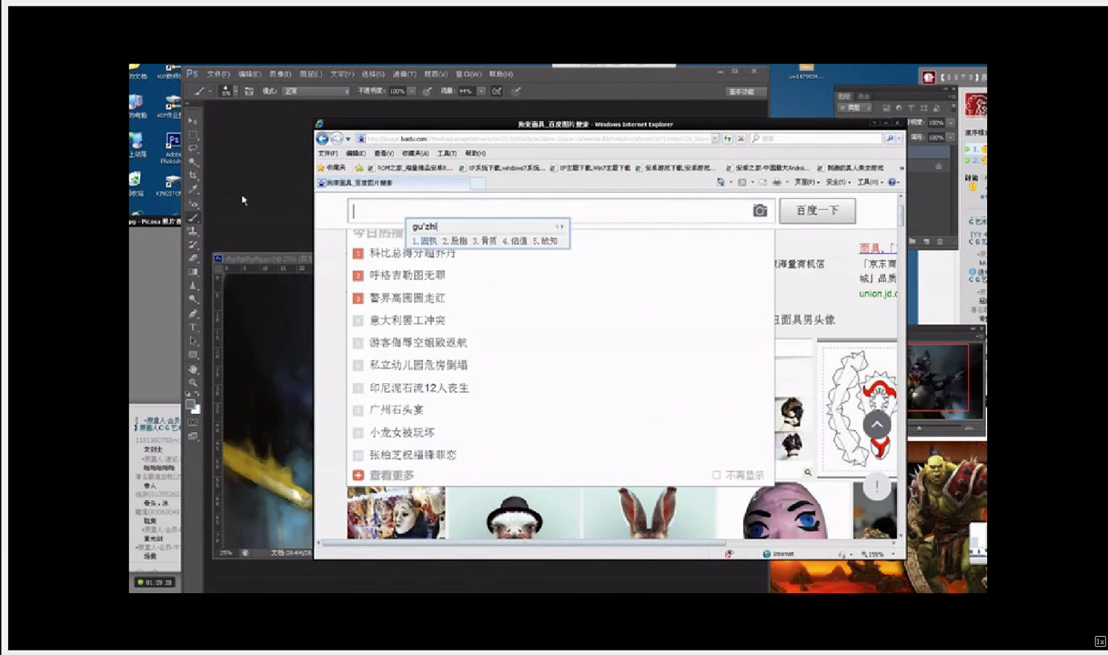
type("3")
key("BackSpace")
type("zhi")
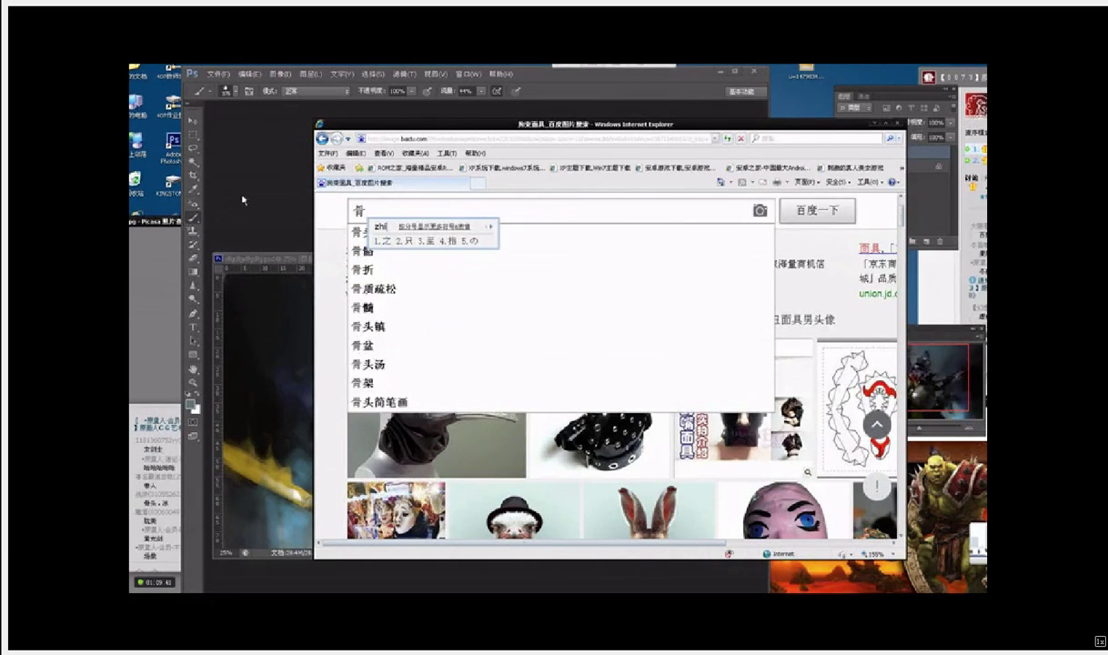
key("BackSpace")
key("BackSpace")
key("BackSpace")
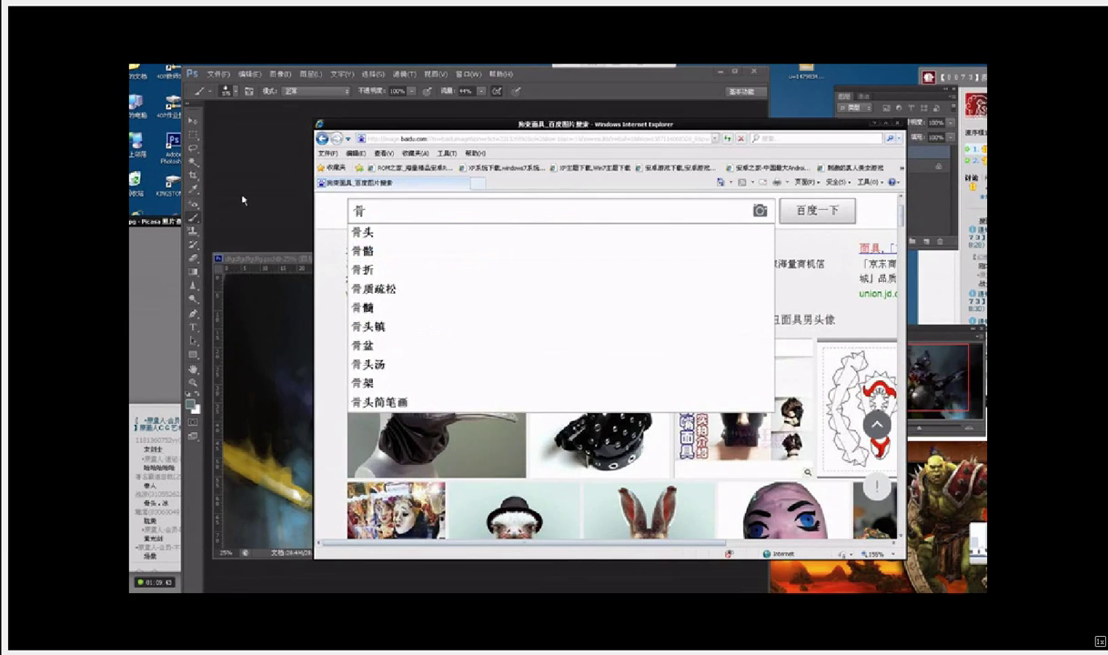
key("BackSpace")
type("guzhi")
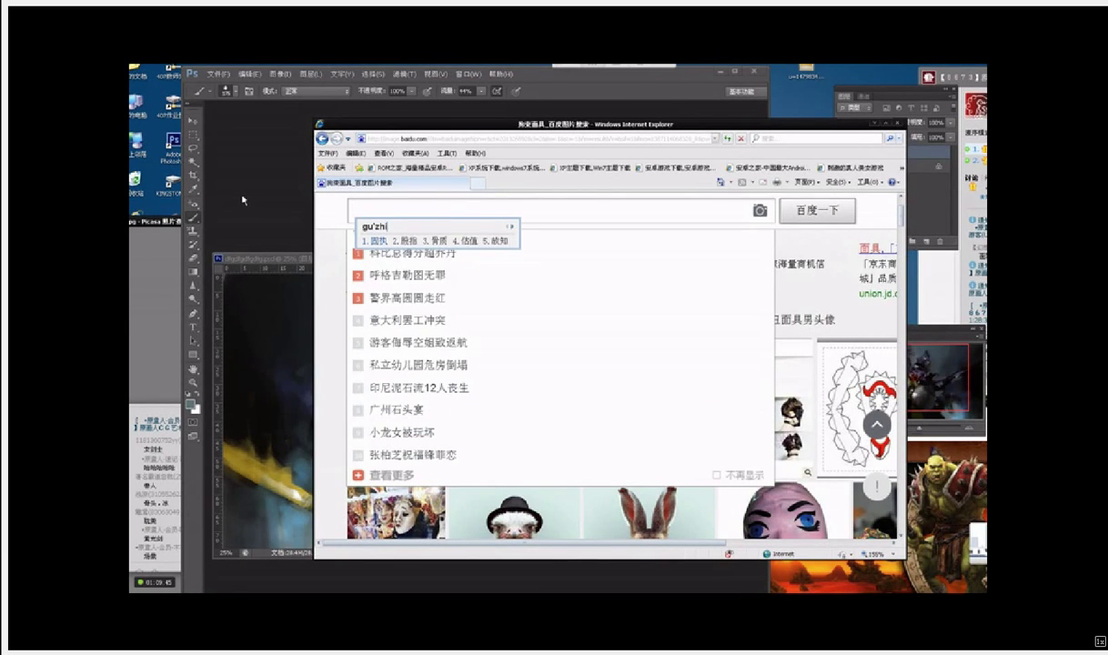
type("3mianju")
key("space")
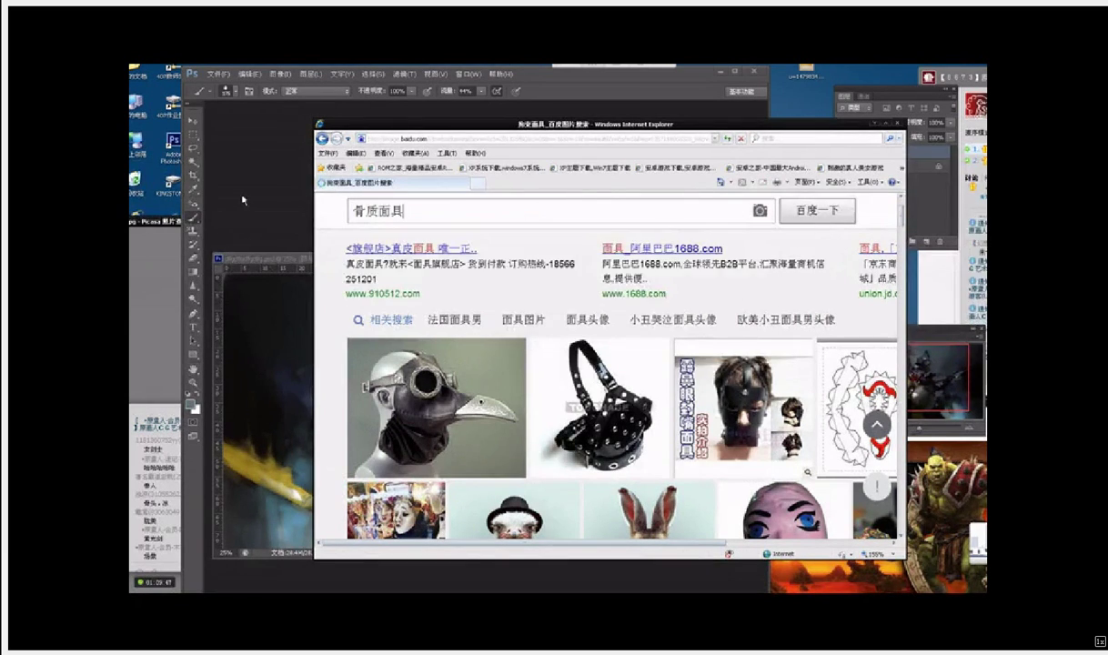
key("Return")
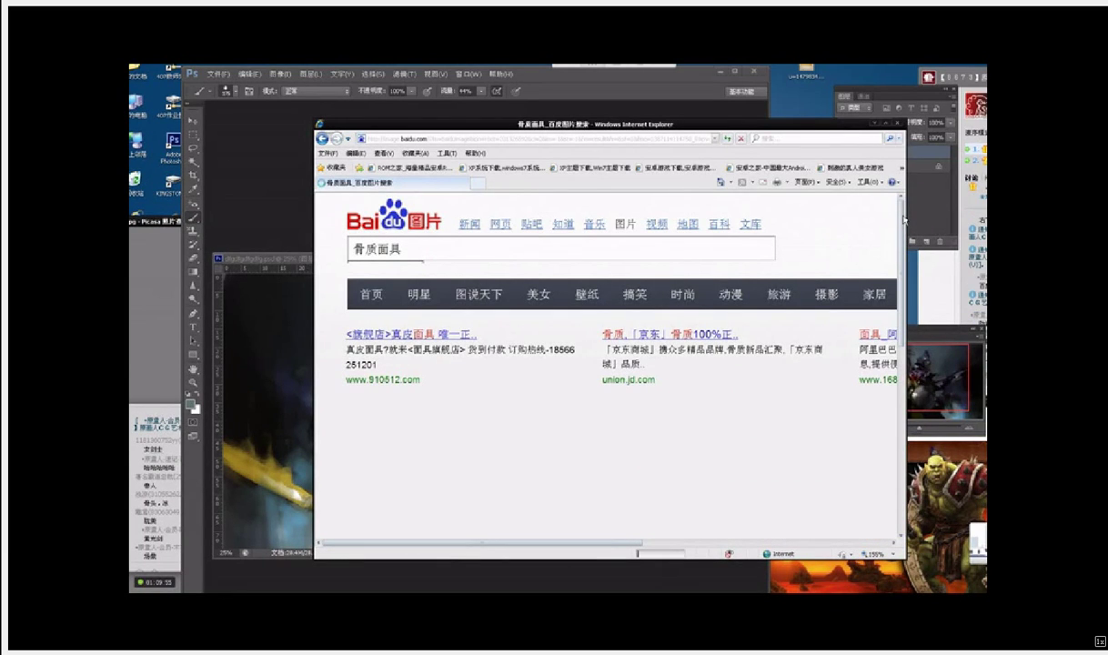
Step: Open the bone-mask result showing three armored figures, close the results window, and return to the warrior painting
left_click_drag(902, 217, 910, 240)
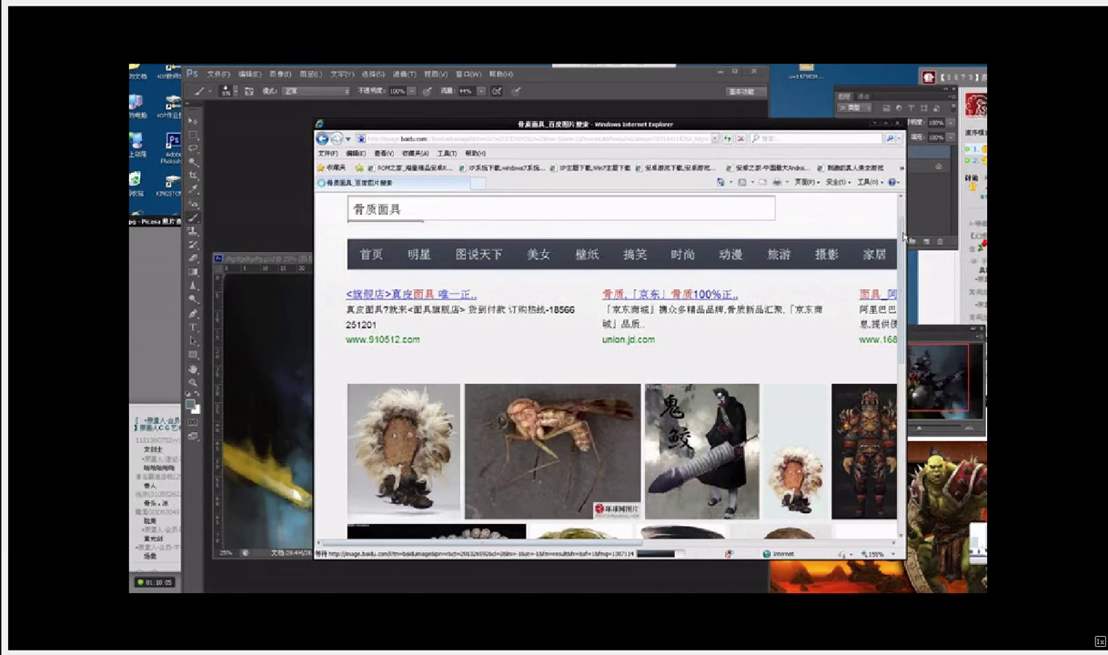
left_click_drag(903, 236, 893, 284)
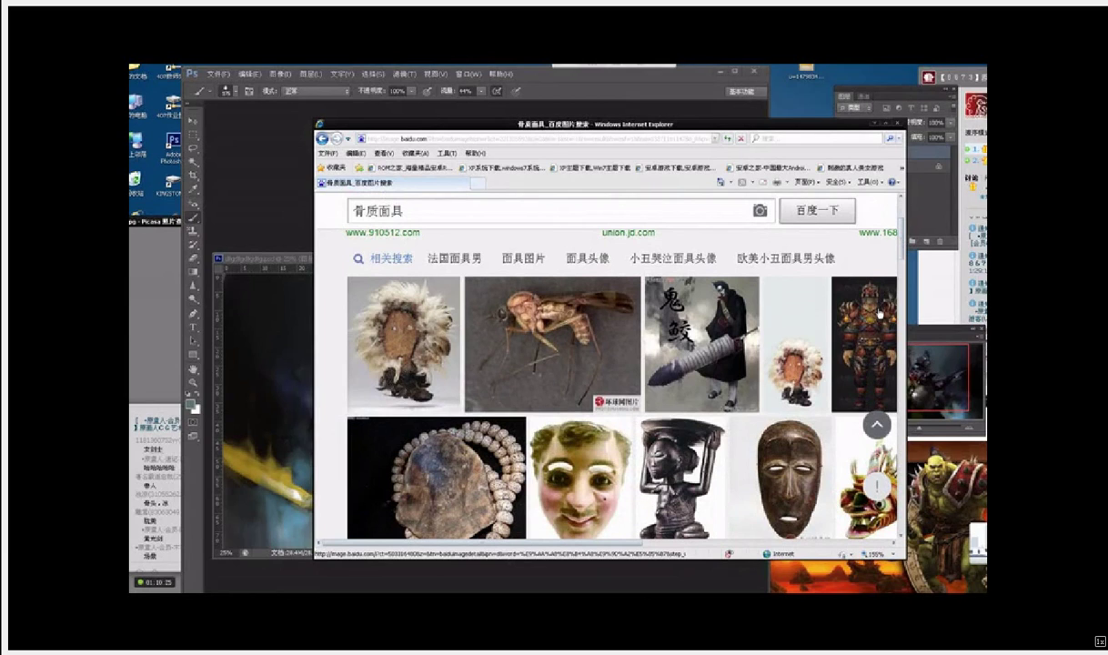
left_click(873, 313)
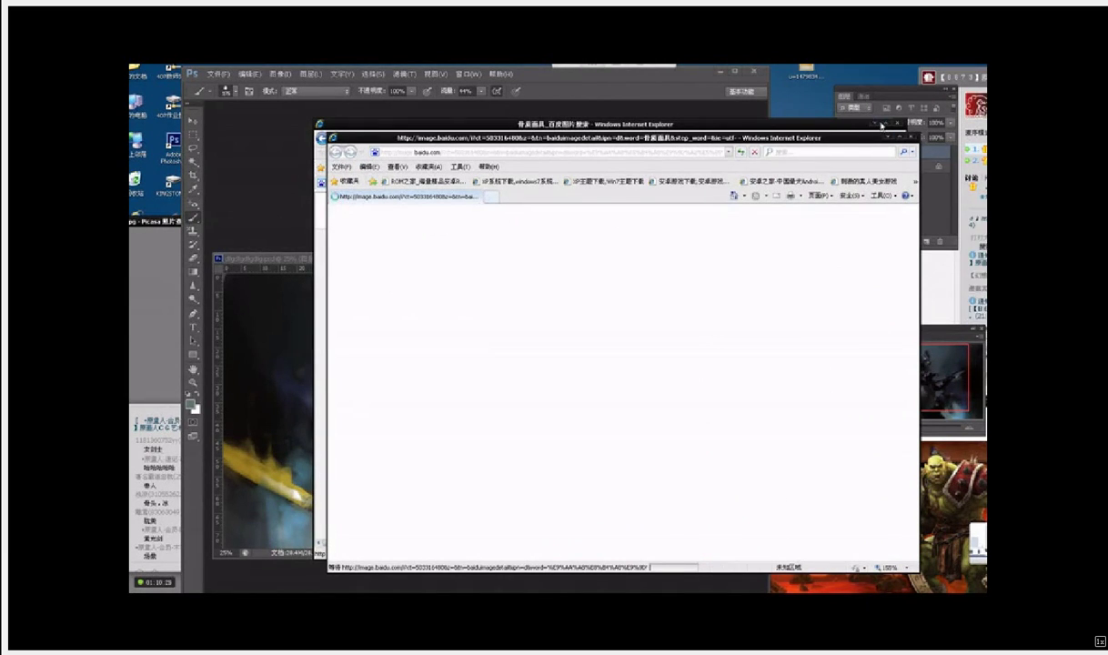
left_click(898, 124)
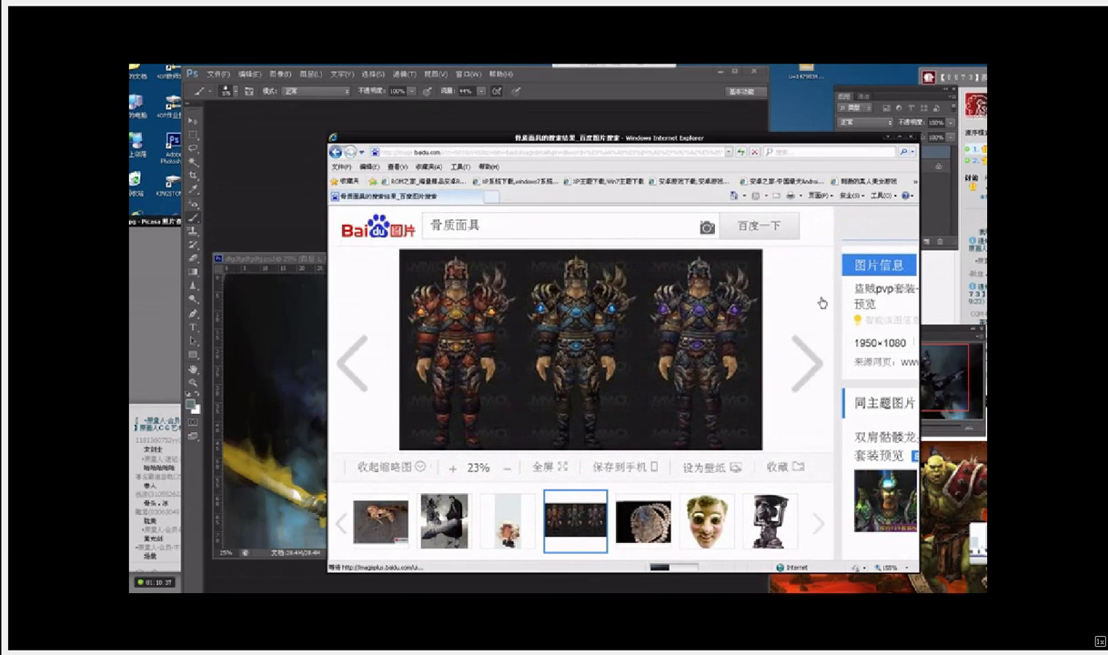
left_click(887, 139)
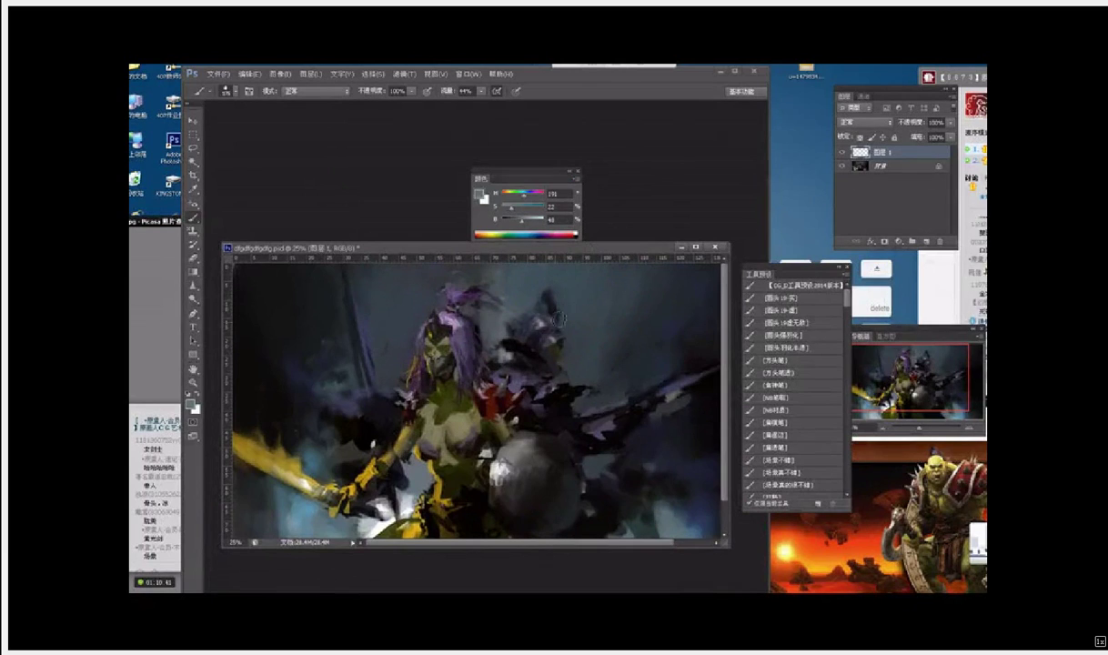
Step: Sample the olive skin tone from the warrior's face and reduce the brush size for fine facial work
key("ctrl+plus")
key("ctrl+plus")
left_click_drag(490, 347, 561, 416)
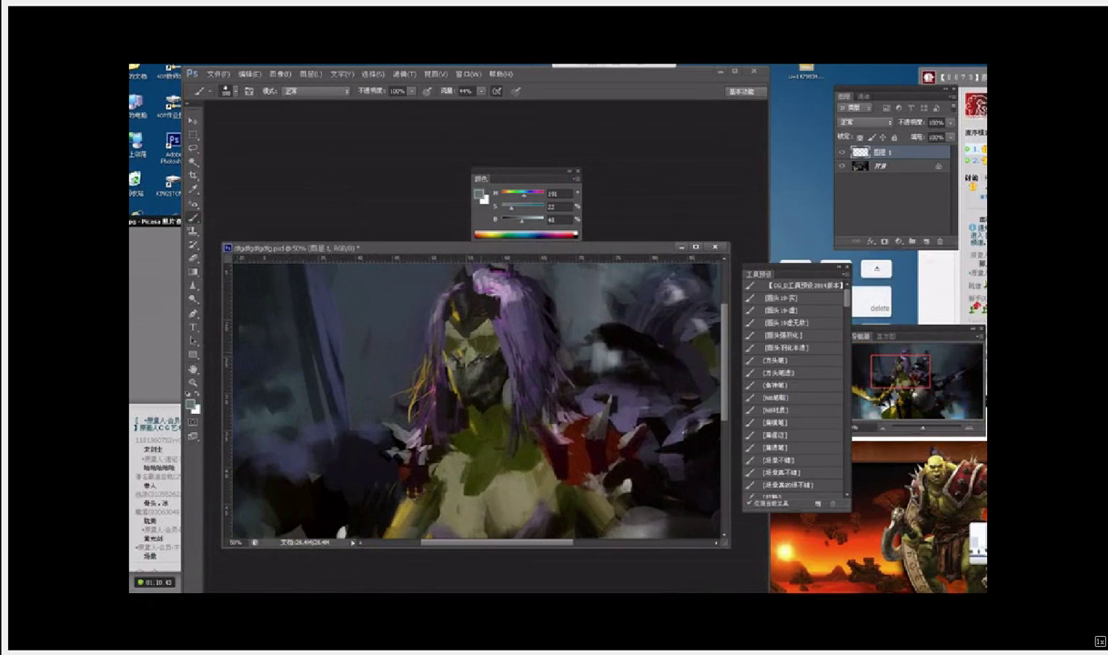
left_click(472, 344, "alt")
key("bracketleft")
key("bracketleft")
key("bracketleft")
key("bracketleft")
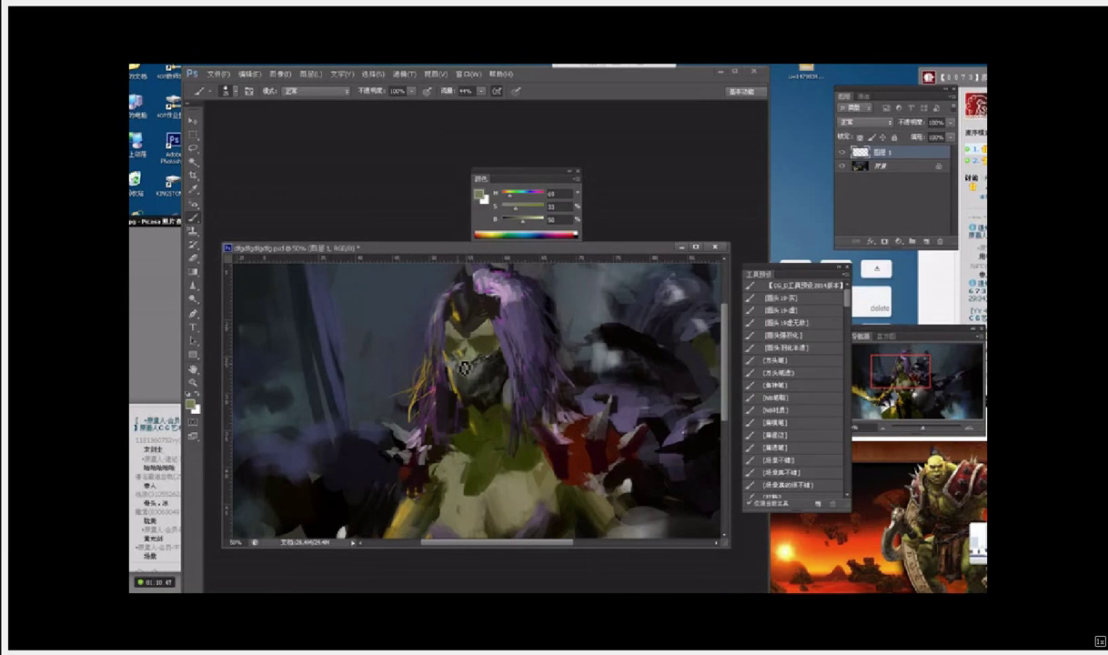
left_click(466, 364, "alt")
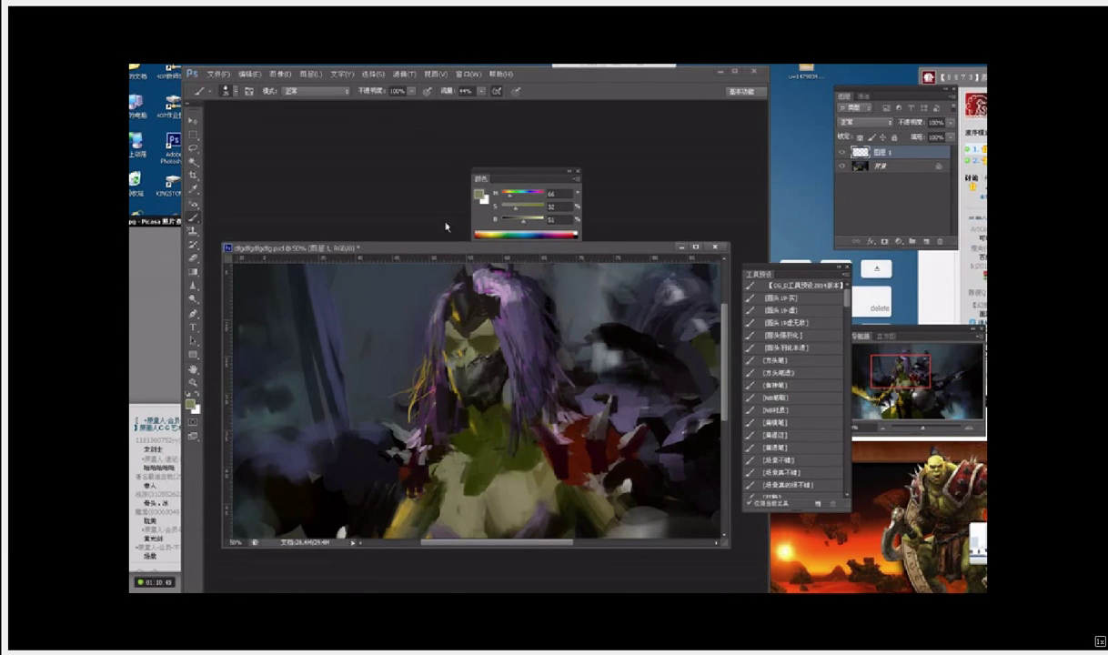
Step: Set the brush flow to 100% and sample the olive tone on the warrior's cheek
left_click(481, 91)
left_click(515, 104)
left_click(481, 91)
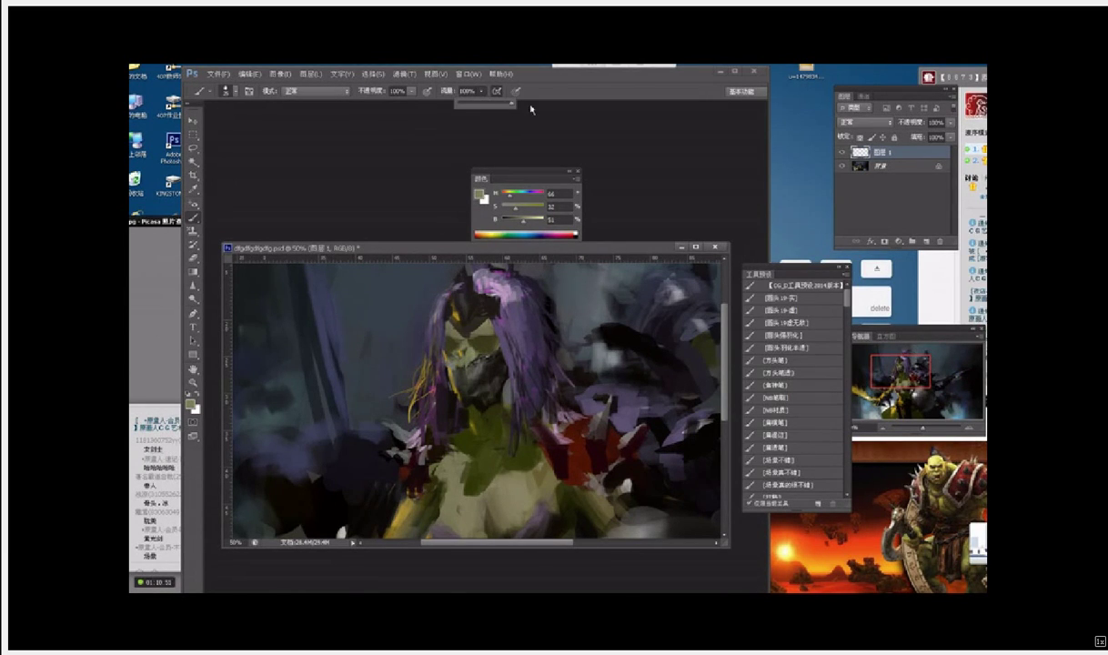
left_click(448, 347, "alt")
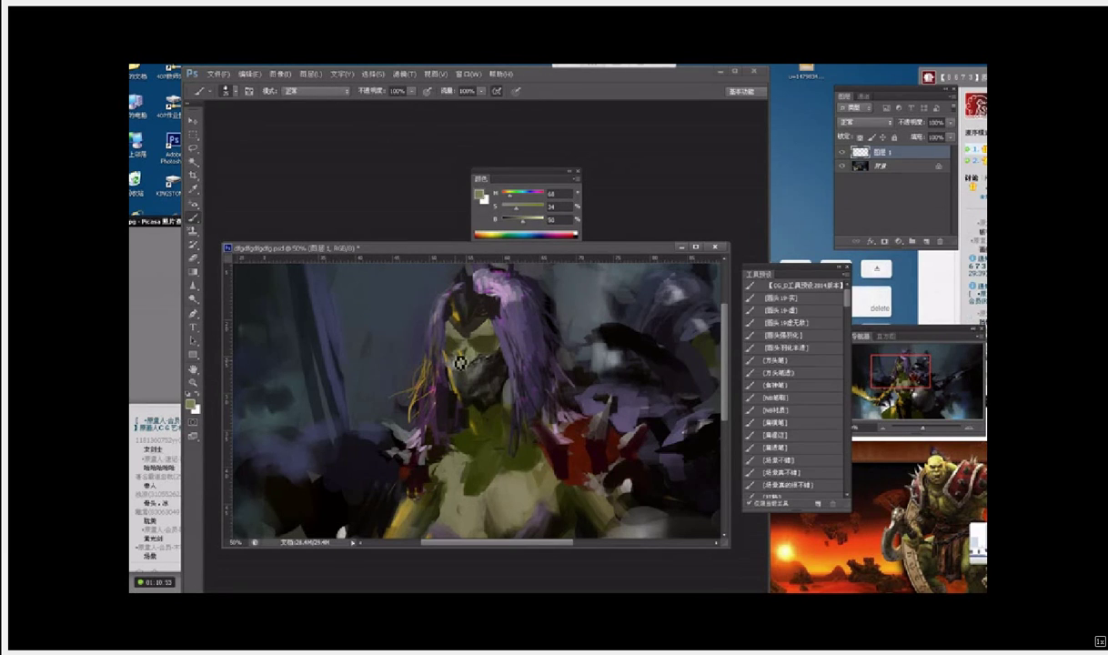
Step: Switch to the browser and run an image search for 魔兽战士 t1 (Warcraft warrior T1 armor)
left_click(518, 590)
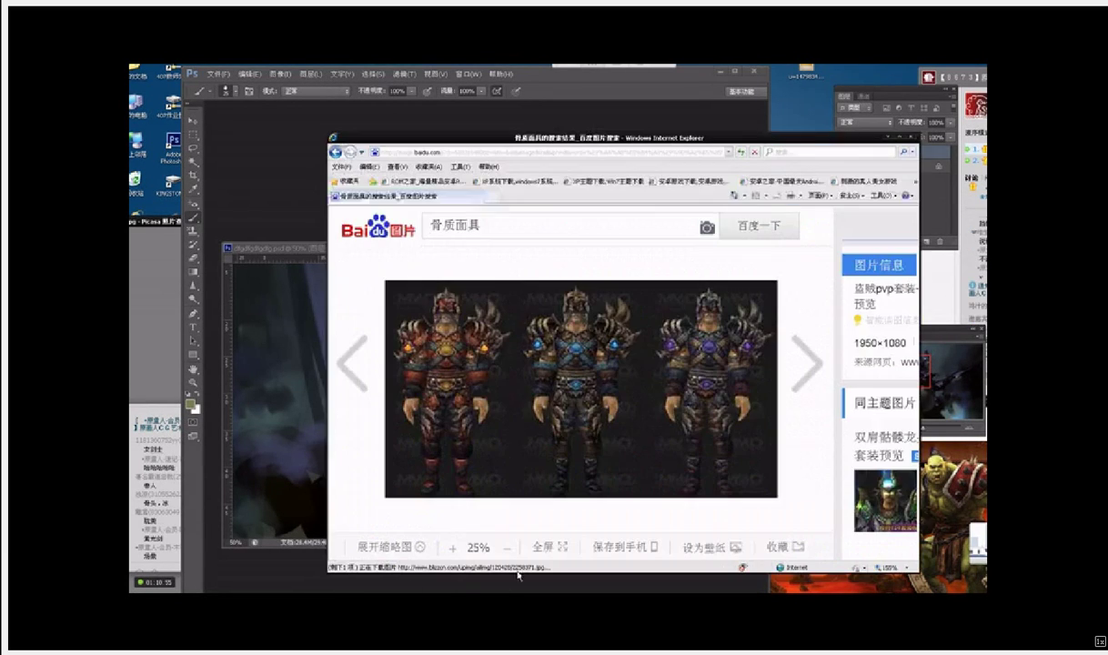
left_click_drag(544, 225, 342, 249)
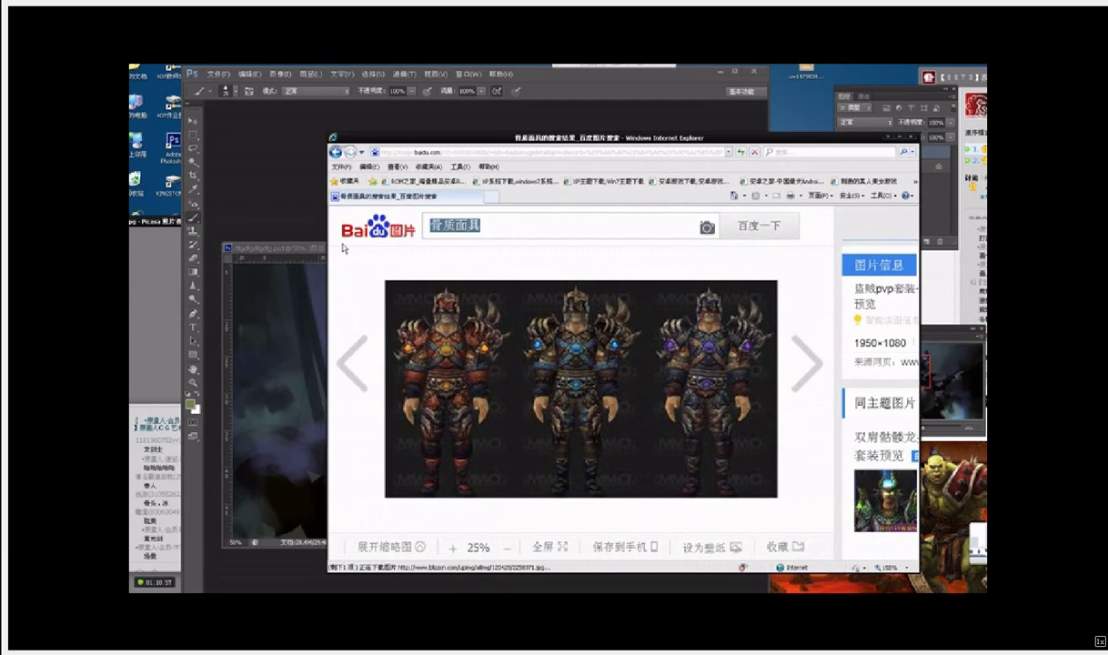
key("BackSpace")
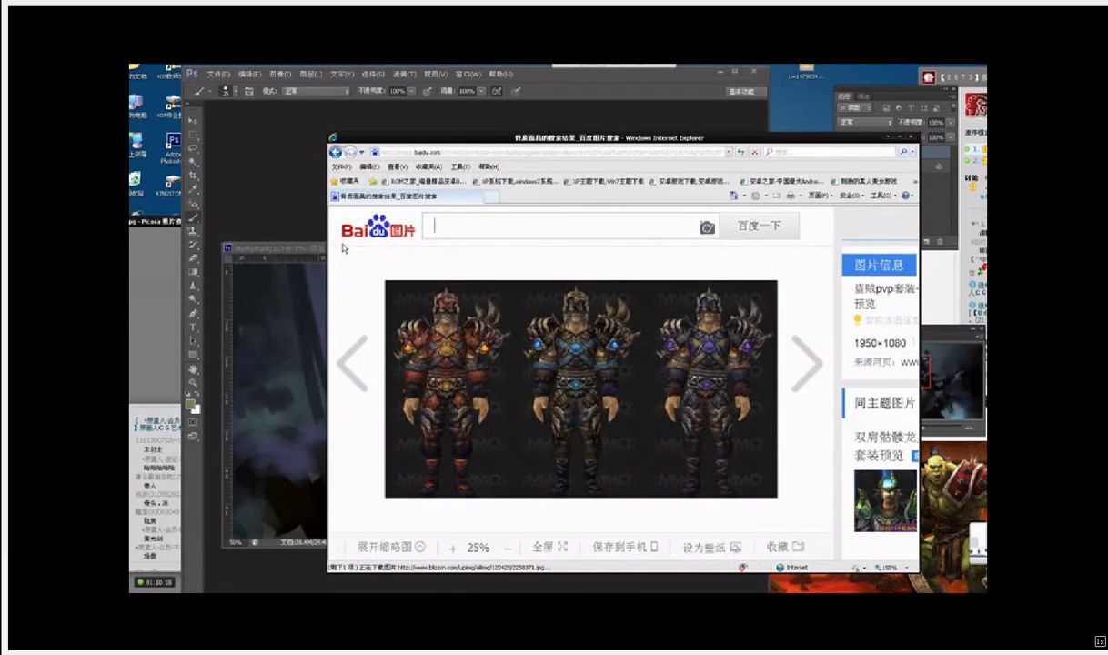
type("moshou")
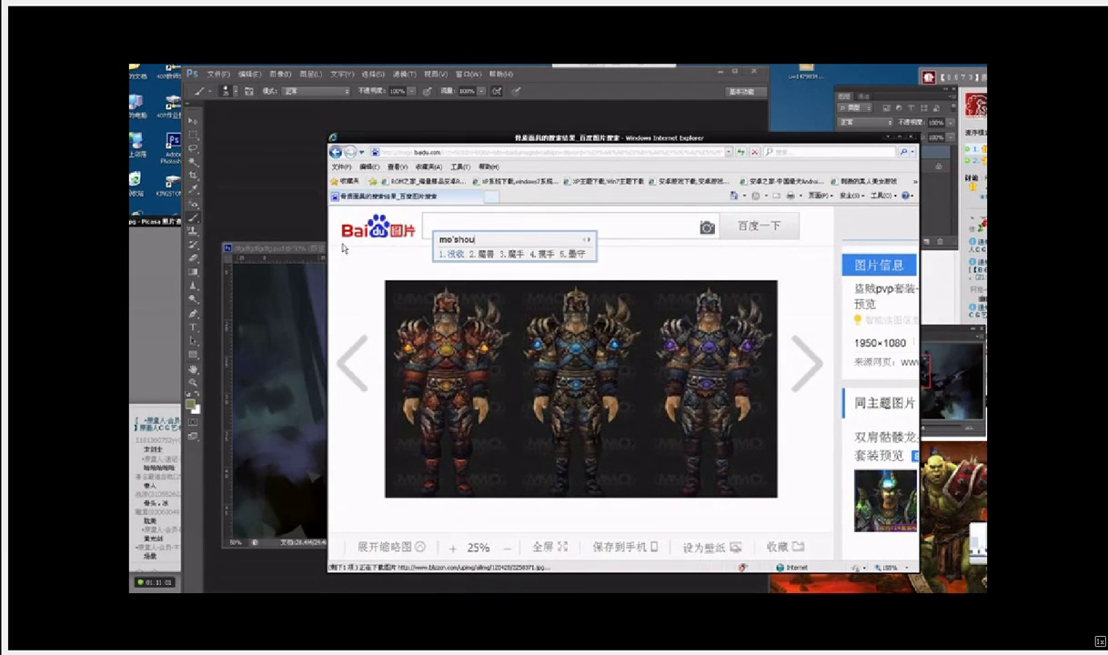
key("space")
type("zhanshi")
key("space")
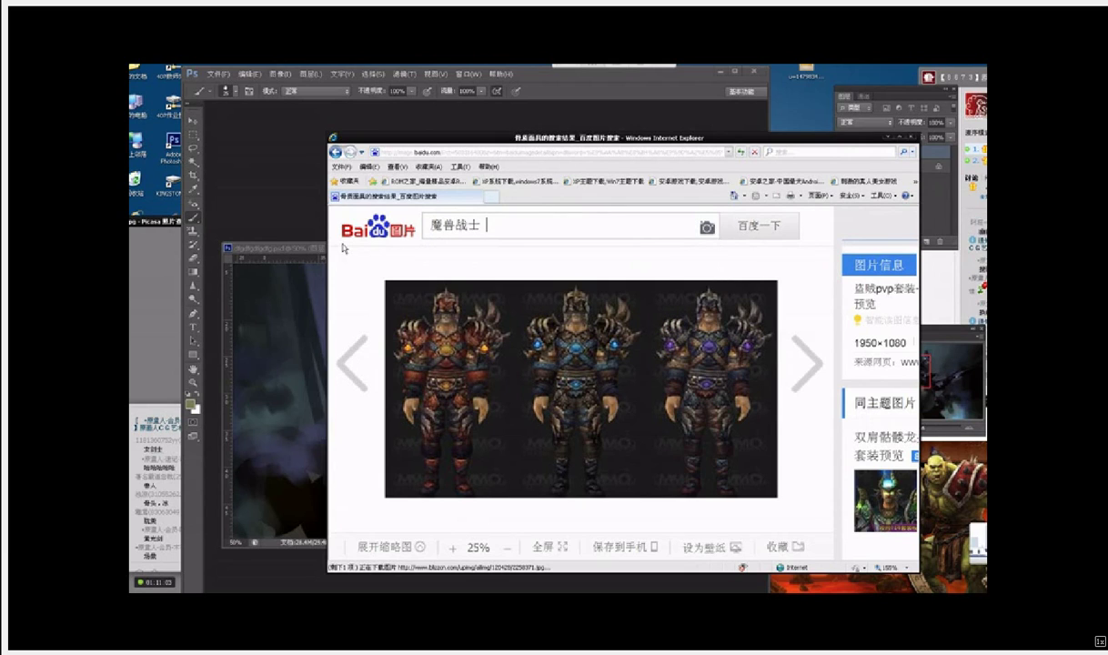
type("t1")
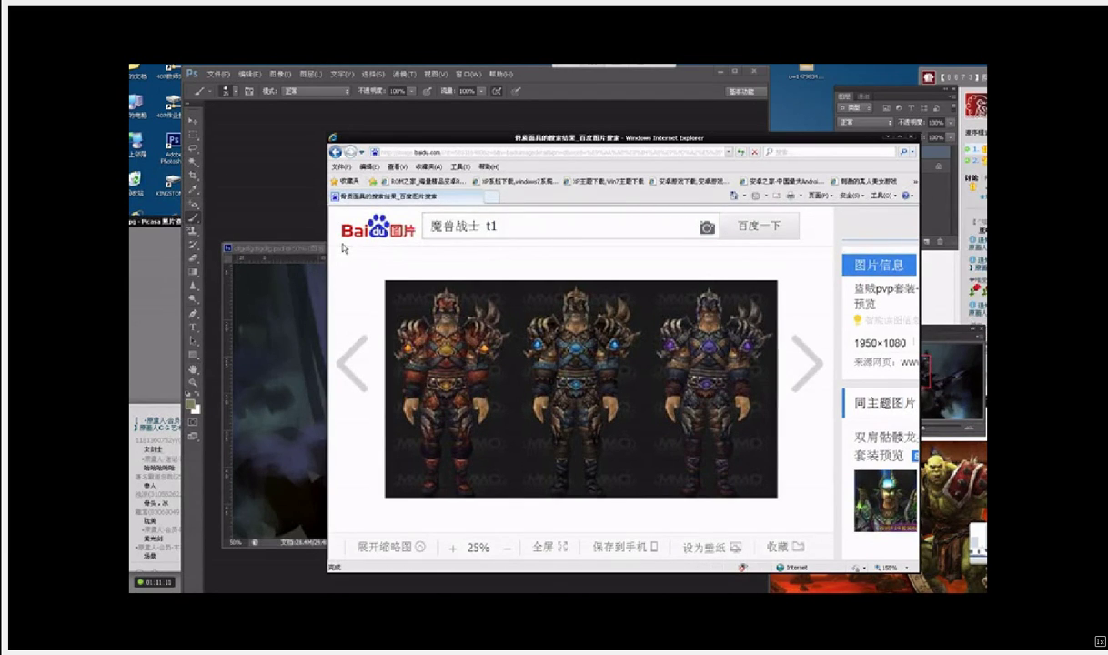
key("Return")
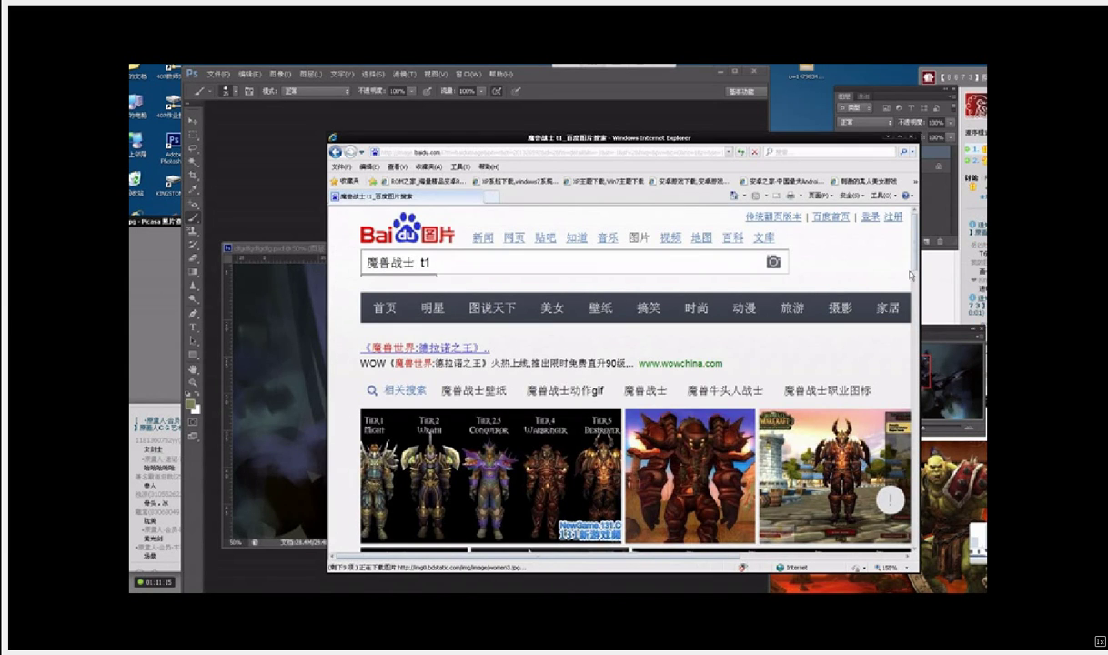
Step: Open the T1 result showing a masked green orc beside a female warrior, and minimize the results window
scroll(915, 270, "down", 2)
scroll(915, 270, "down", 4)
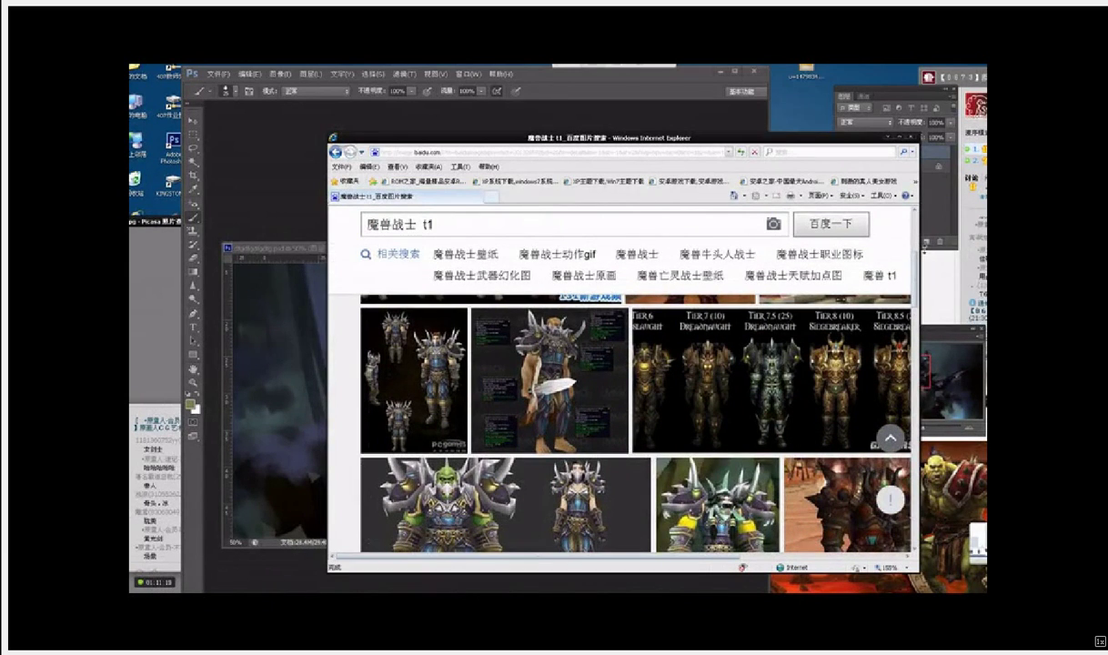
scroll(915, 275, "down", 2)
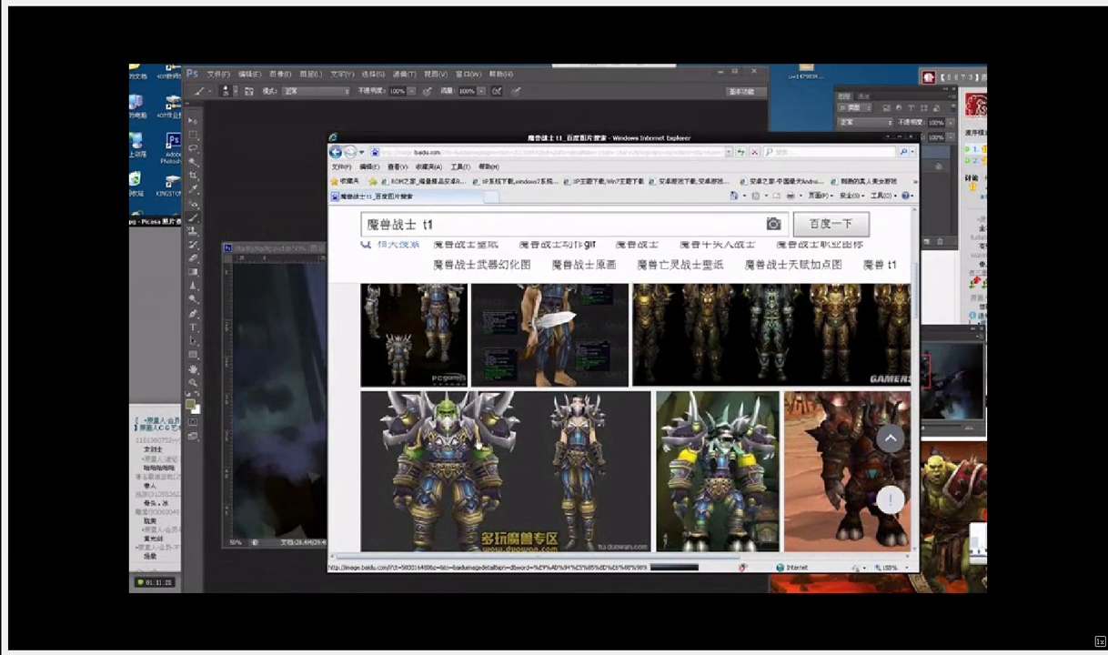
left_click(454, 423)
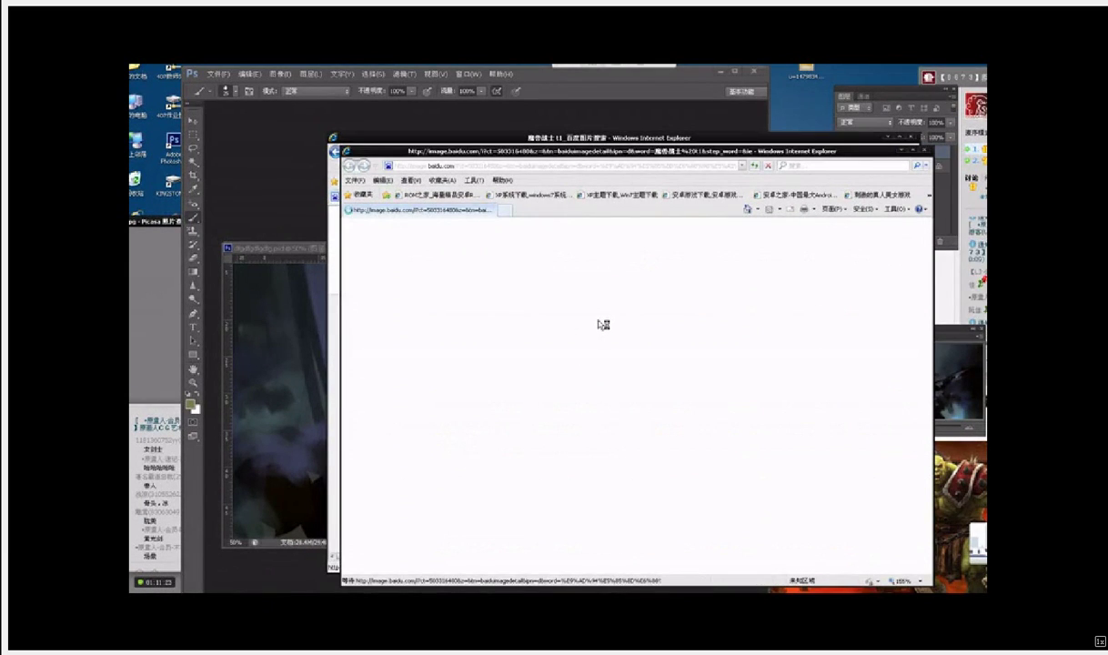
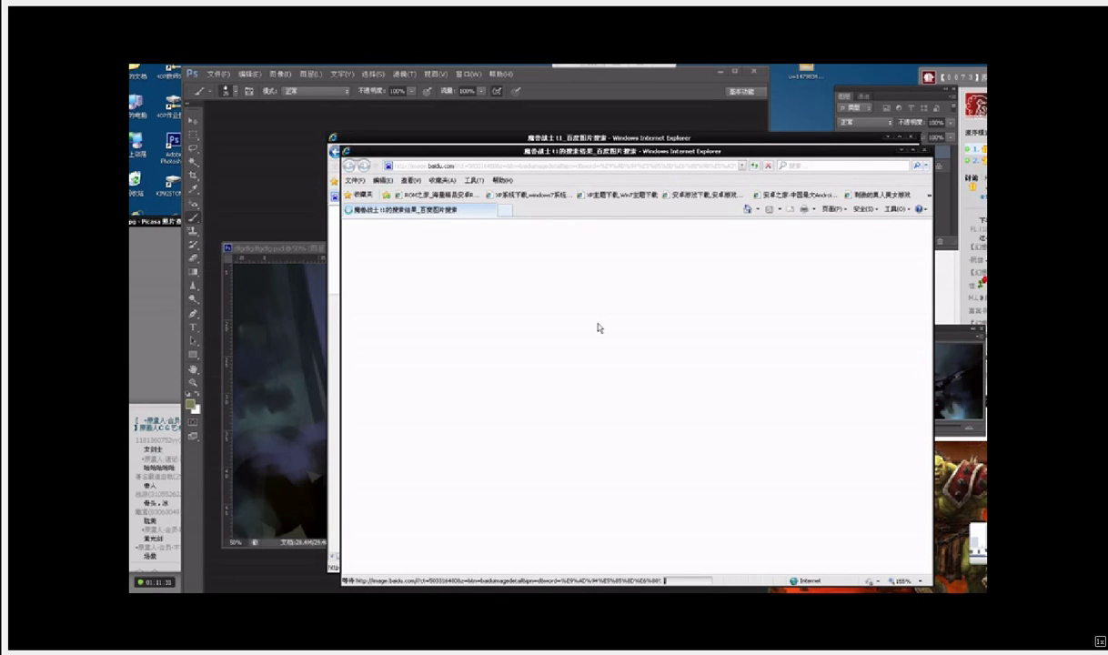
left_click(892, 138)
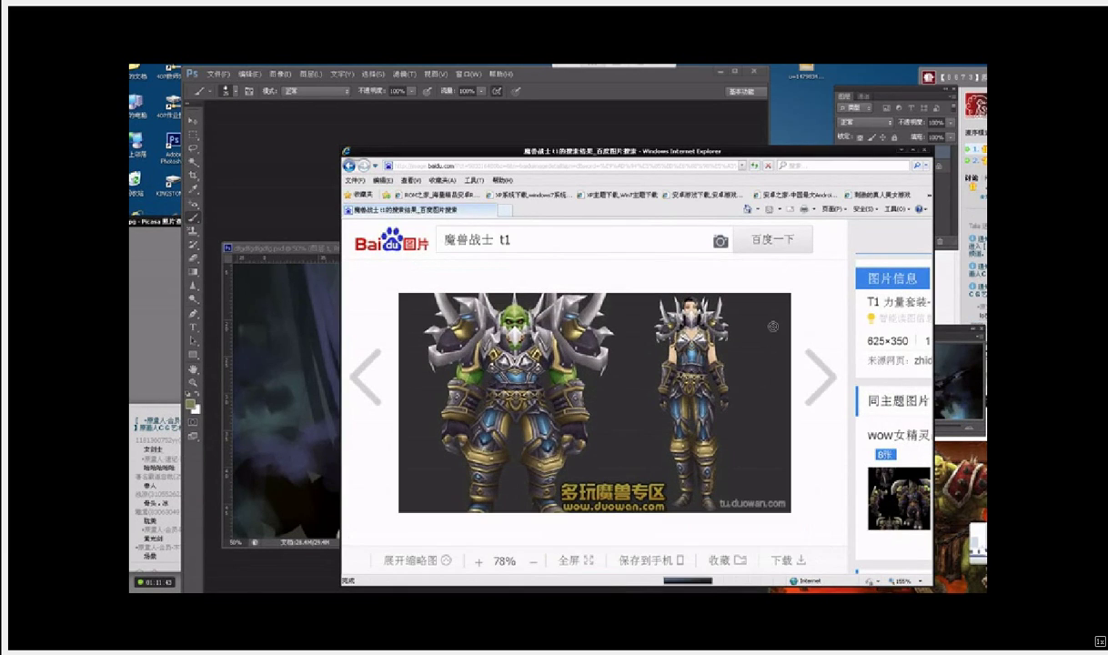
Step: Save the masked orc and female warrior picture to the desktop and open the file with Internet Explorer
left_click_drag(570, 363, 945, 426)
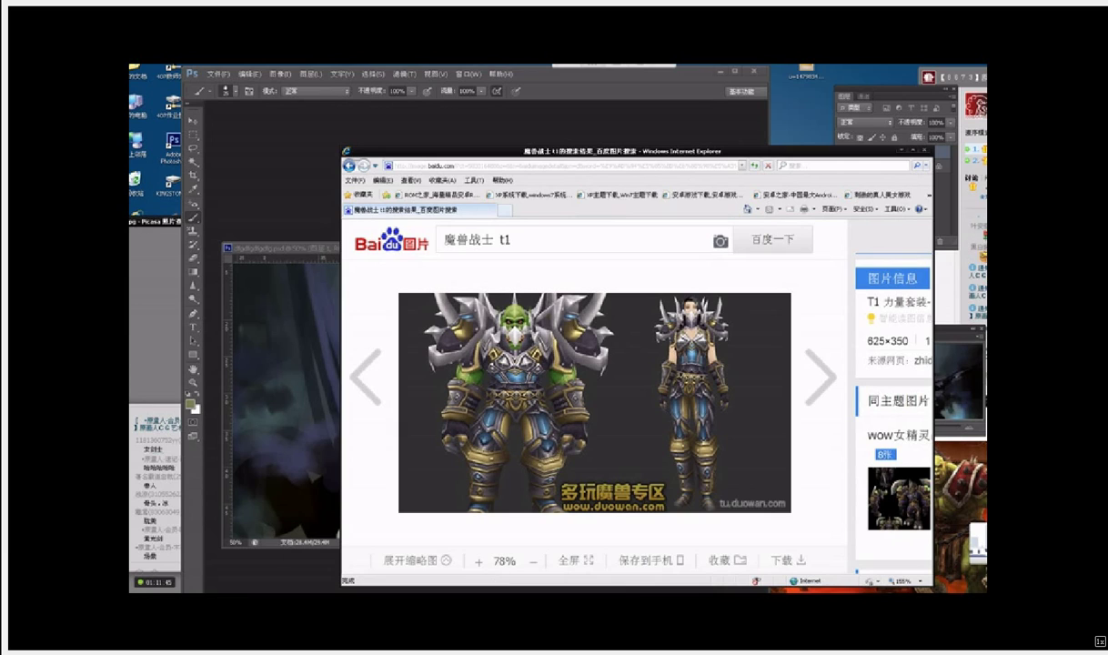
left_click(641, 352)
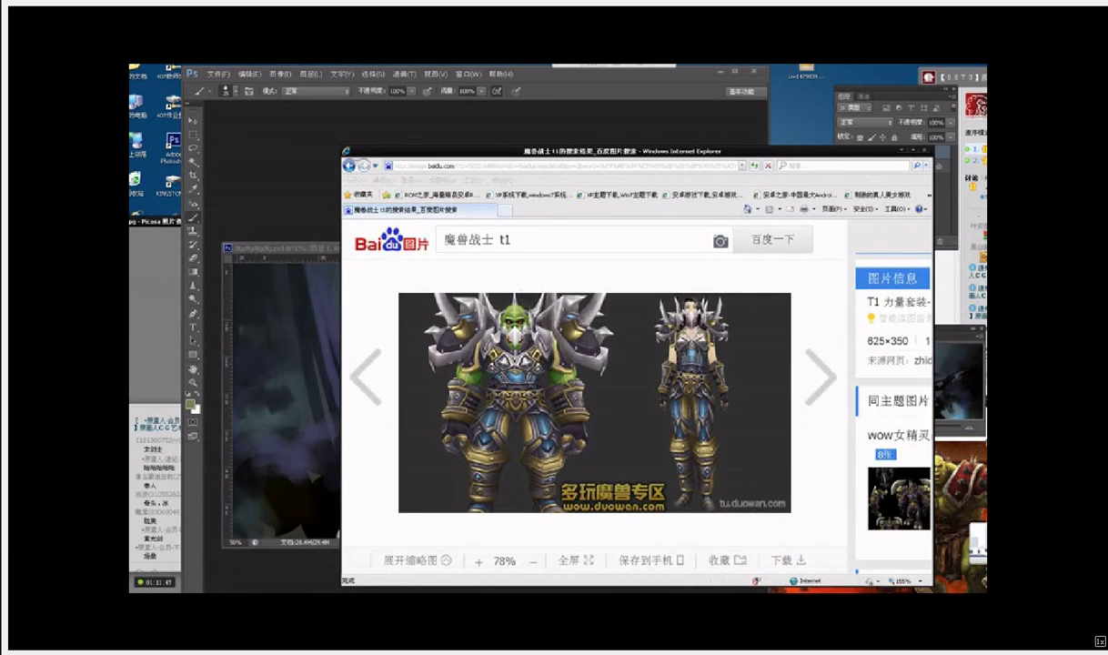
right_click(870, 223)
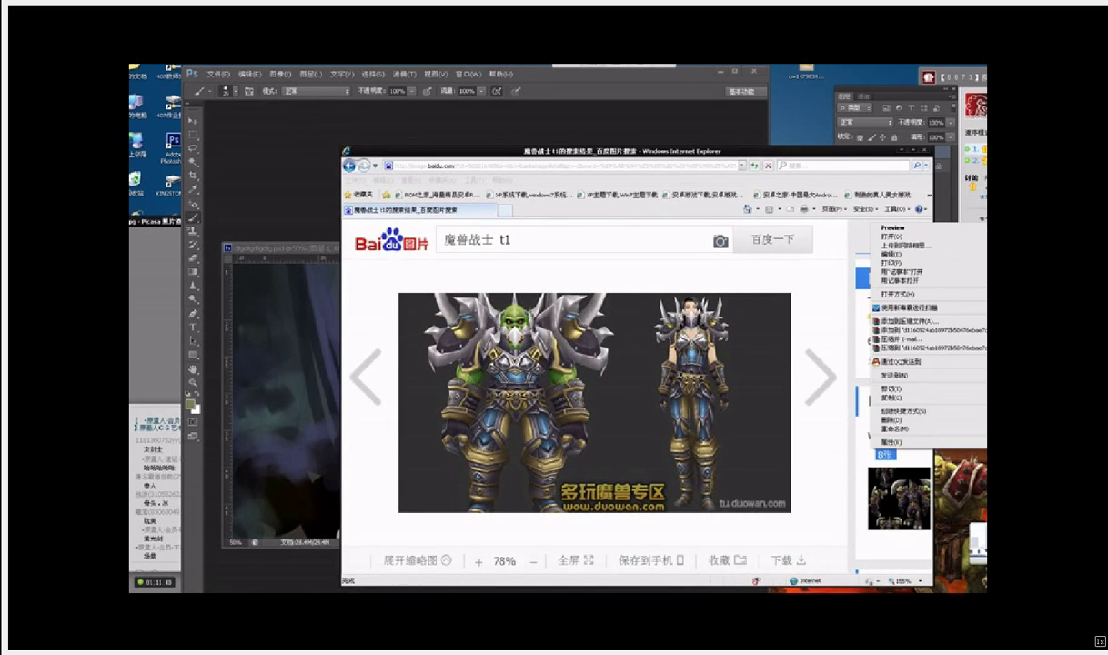
mouse_move(931, 293)
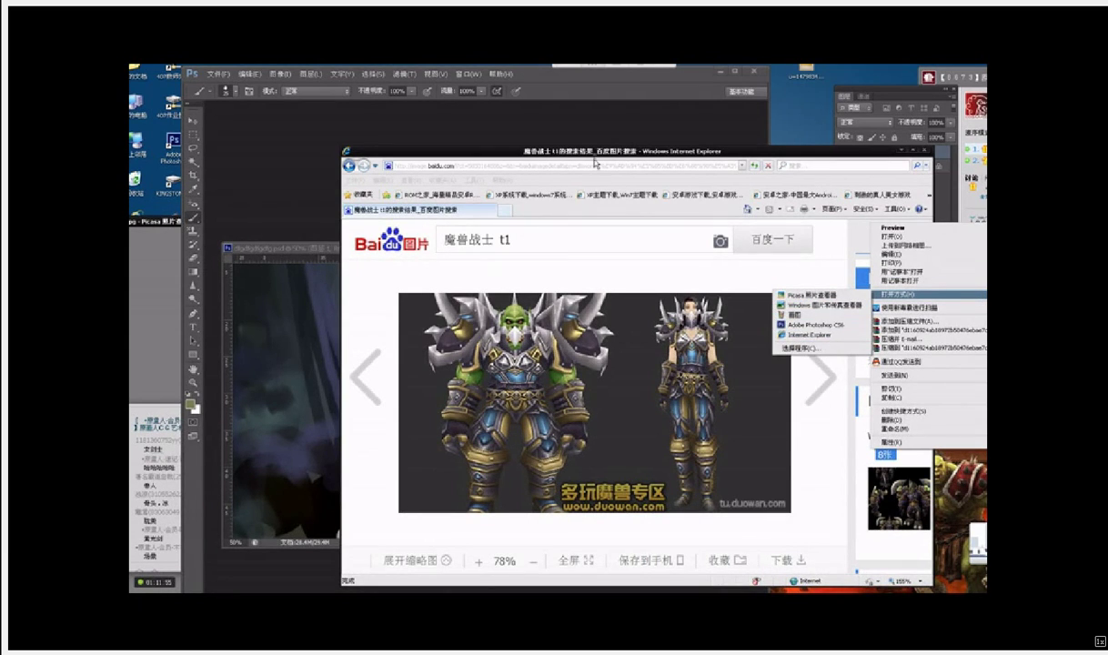
left_click(792, 335)
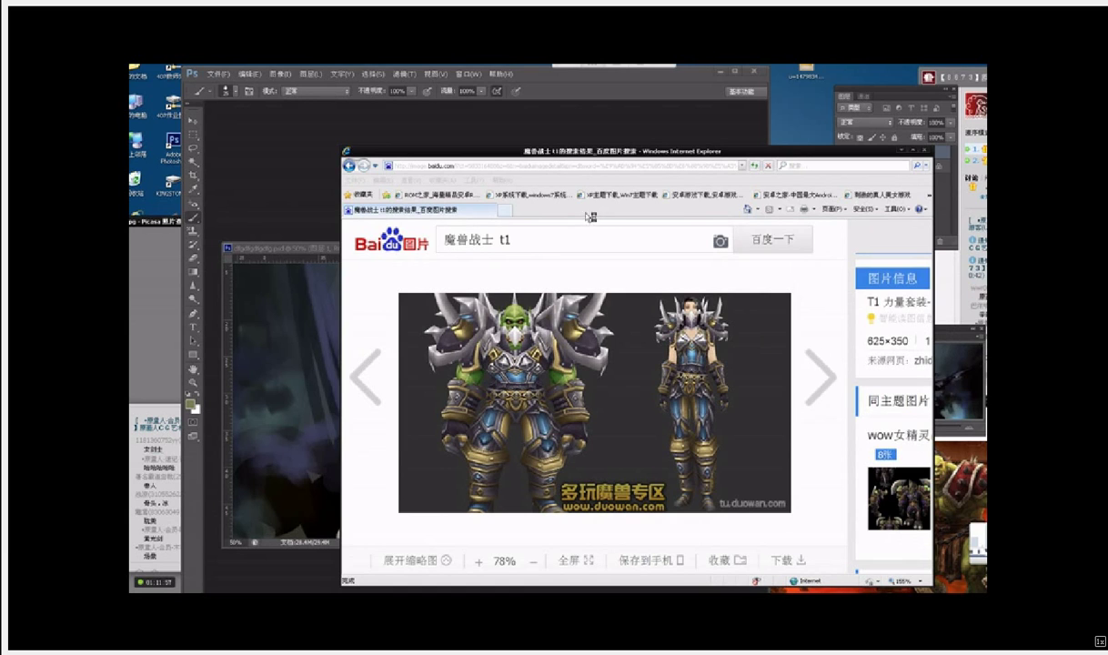
Step: Minimize the image search window, and resize and move the saved orc reference picture's window so the orc sits beside the painting
left_click(363, 565)
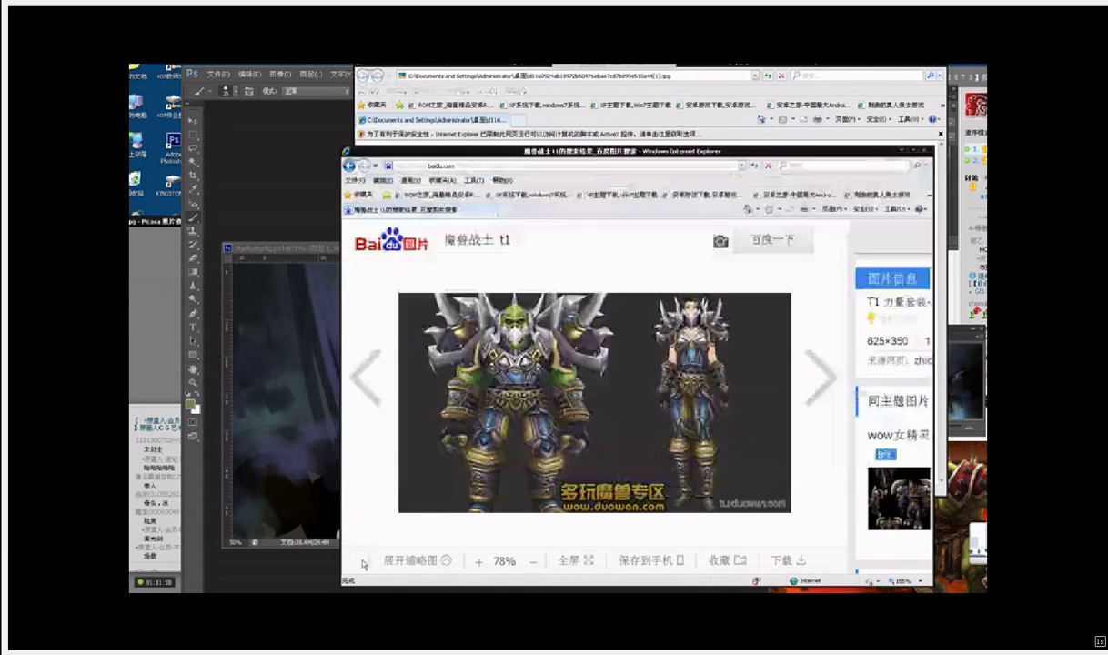
left_click(901, 151)
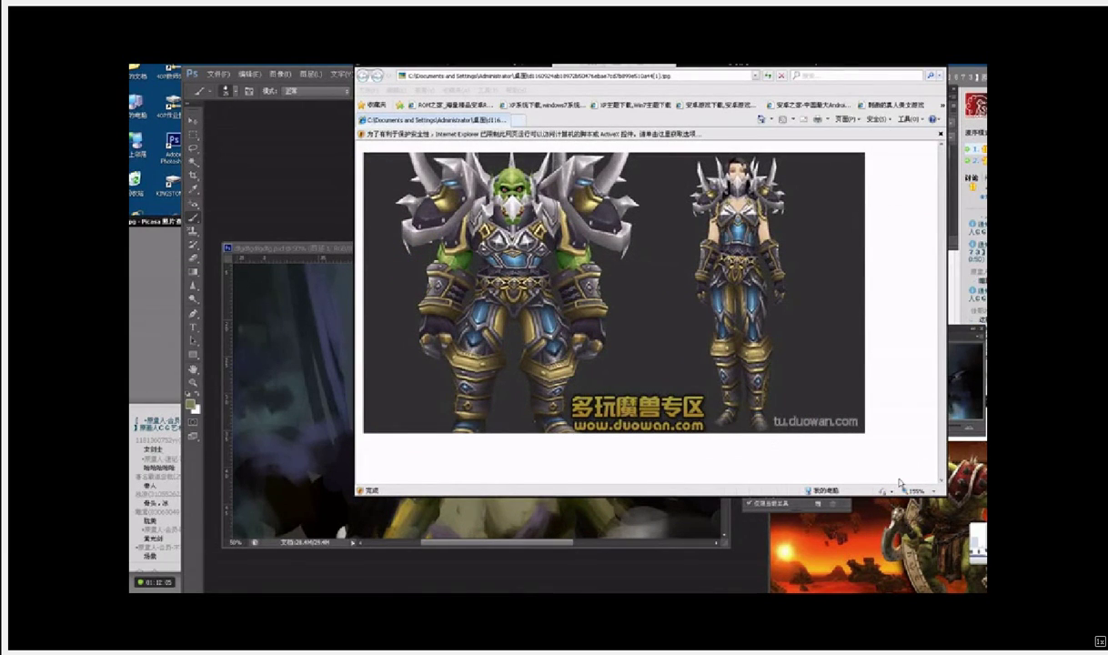
left_click_drag(944, 494, 614, 283)
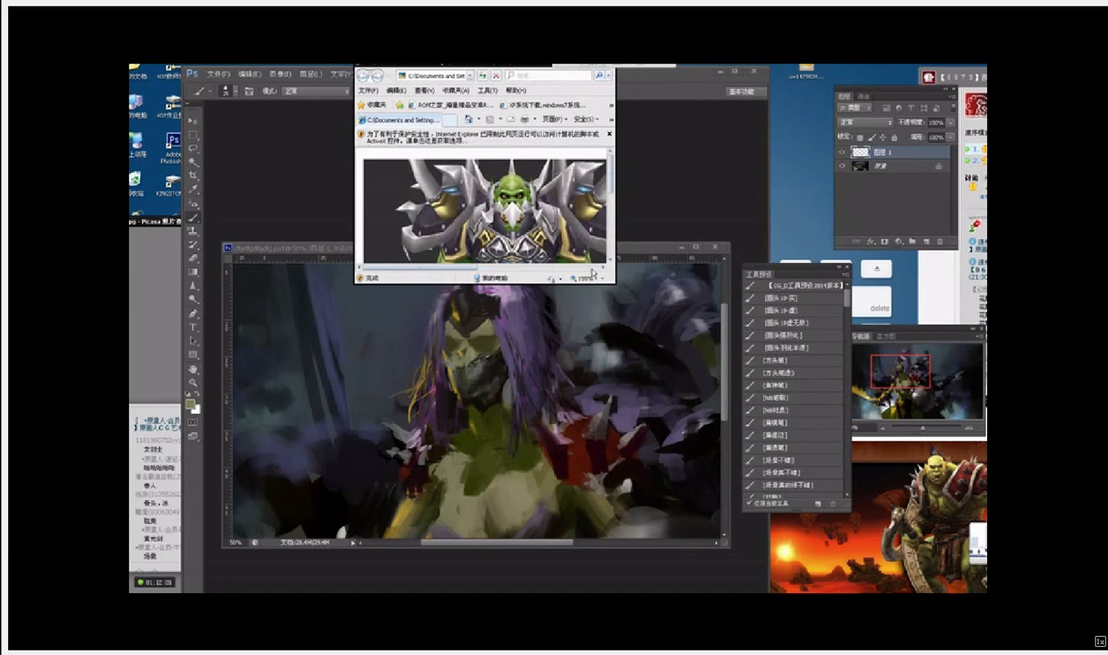
left_click_drag(612, 283, 671, 333)
left_click_drag(533, 61, 1025, 397)
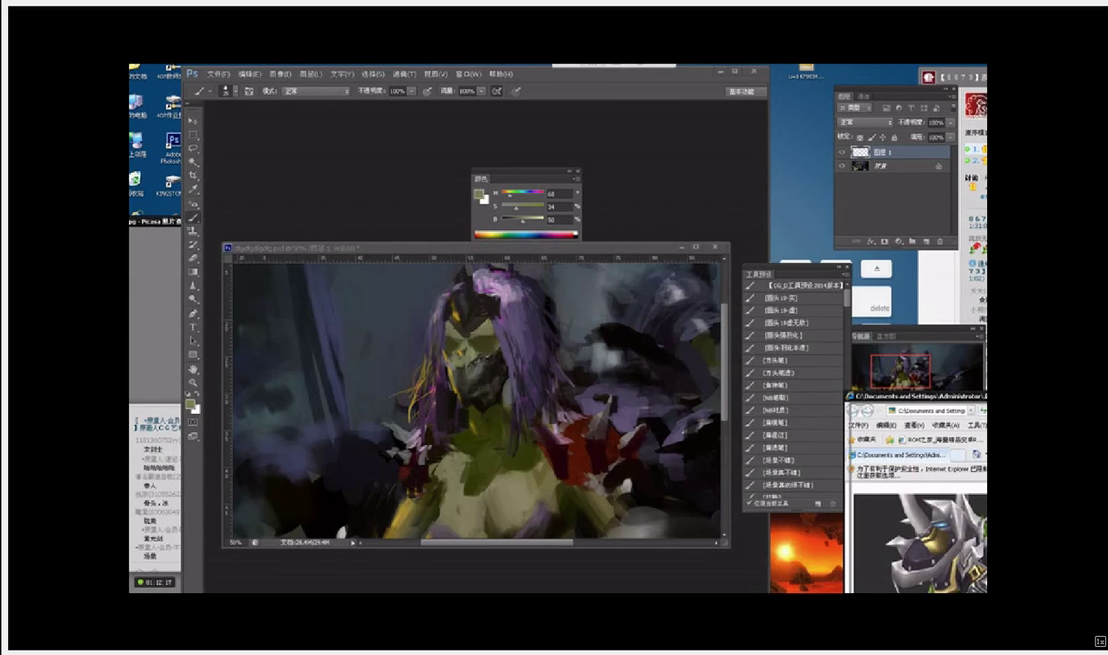
left_click_drag(1025, 397, 1033, 410)
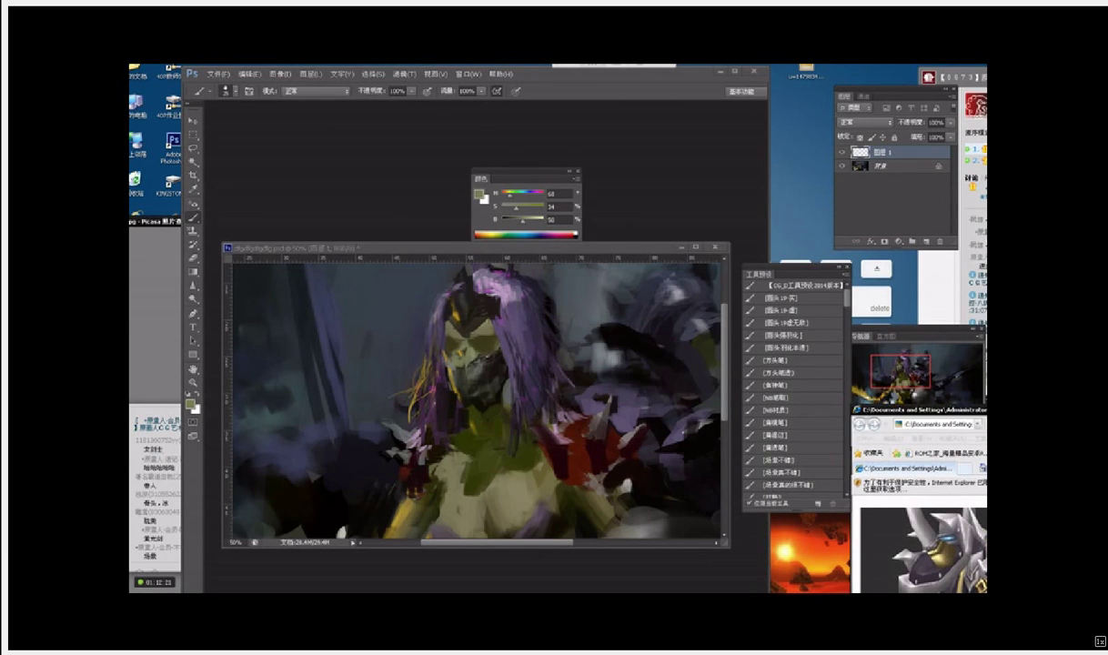
left_click_drag(1044, 412, 927, 271)
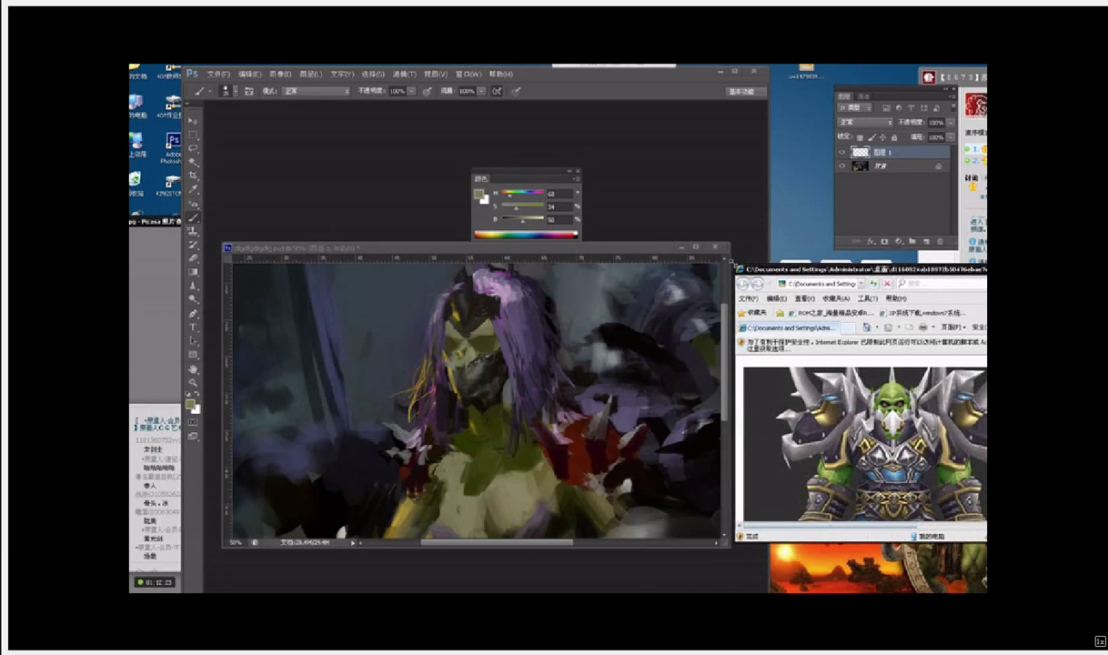
left_click_drag(732, 263, 510, 201)
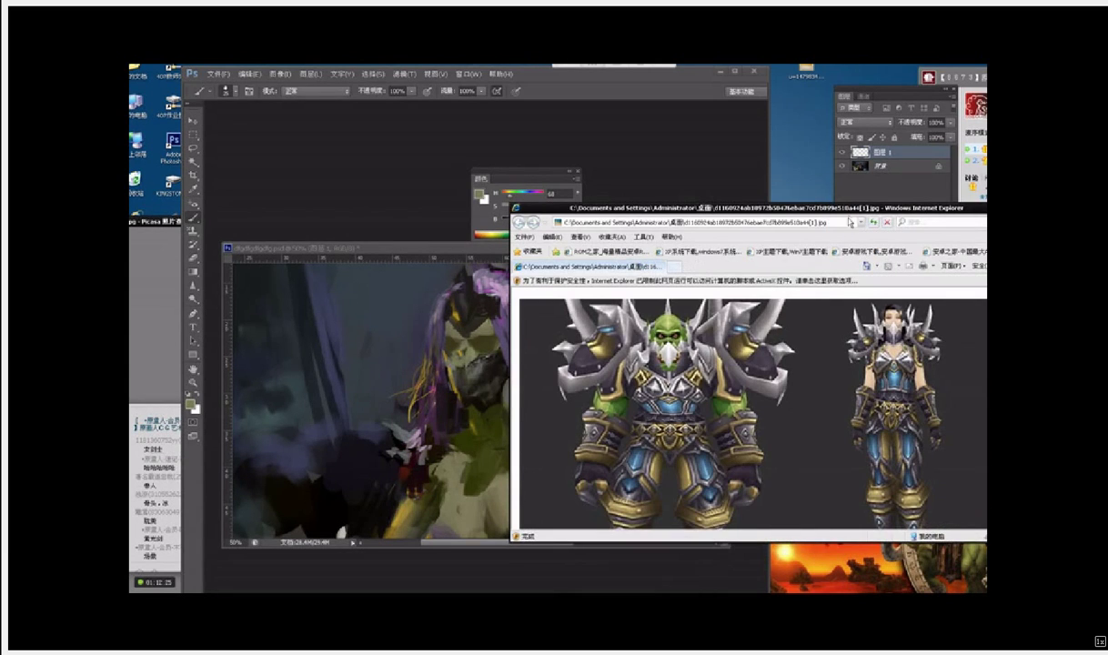
left_click_drag(810, 207, 984, 319)
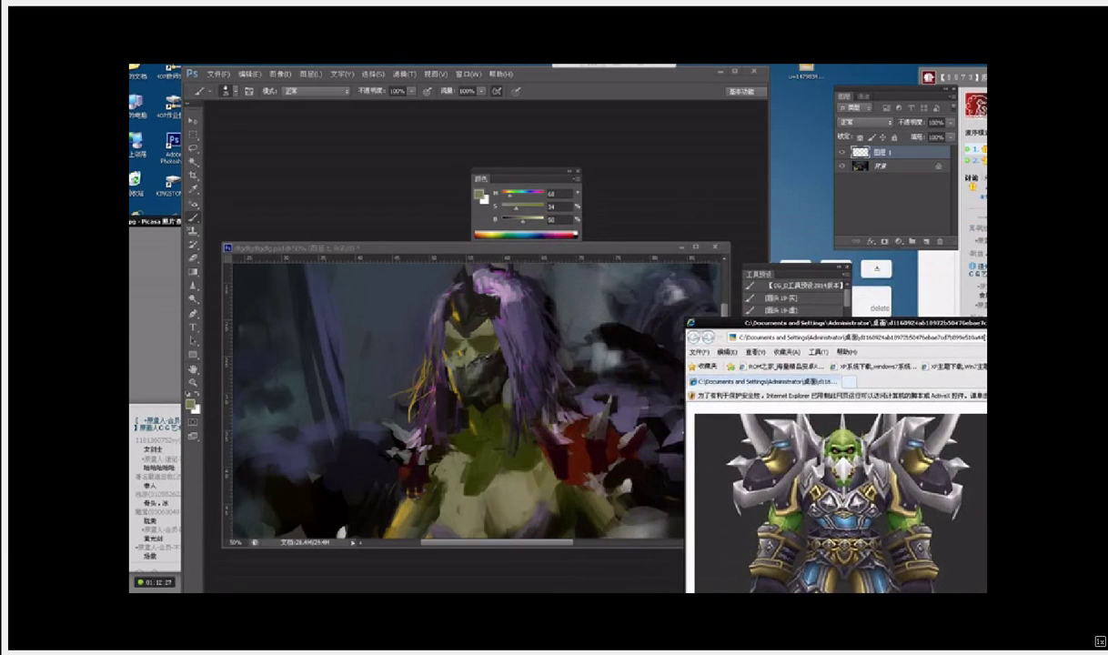
Step: Switch back to Photoshop and move the tool presets panel clear of the masked orc reference picture
left_click(766, 273)
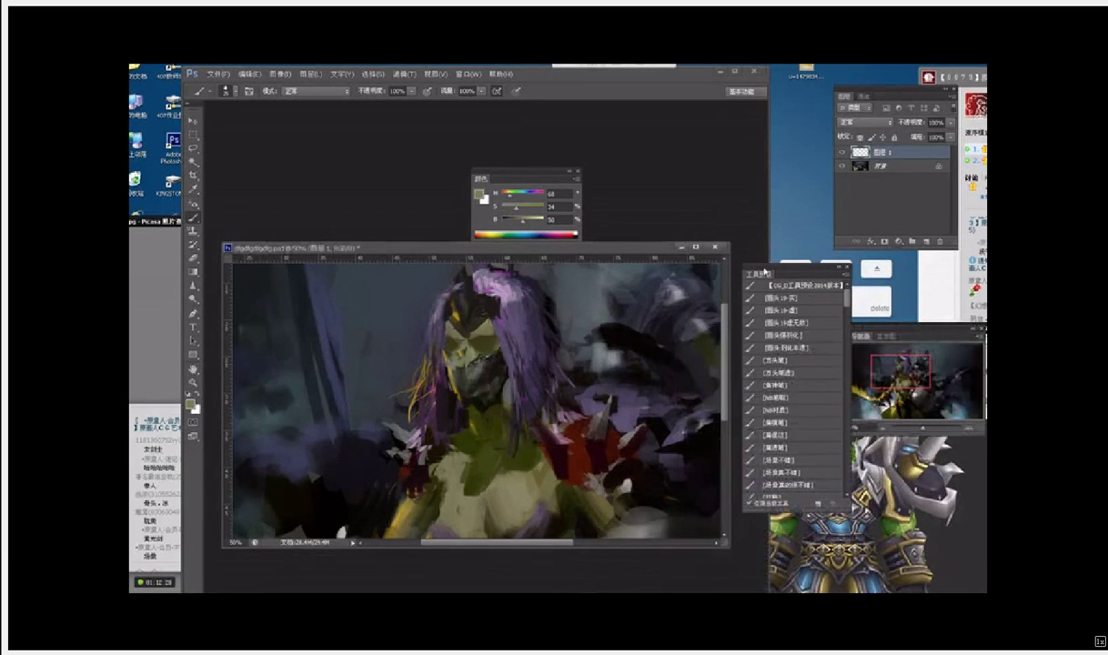
left_click_drag(821, 276, 788, 144)
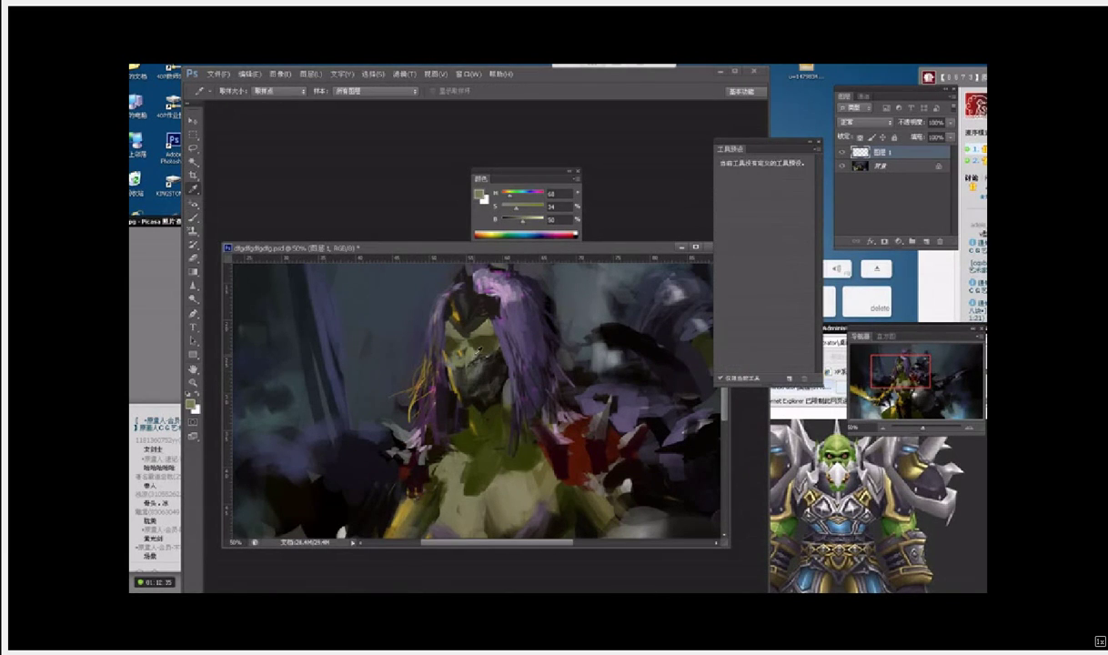
Step: Try pale grey mask plates across the warrior's lower cheeks, with sampled near-black tones beneath them
left_click(429, 369, "alt")
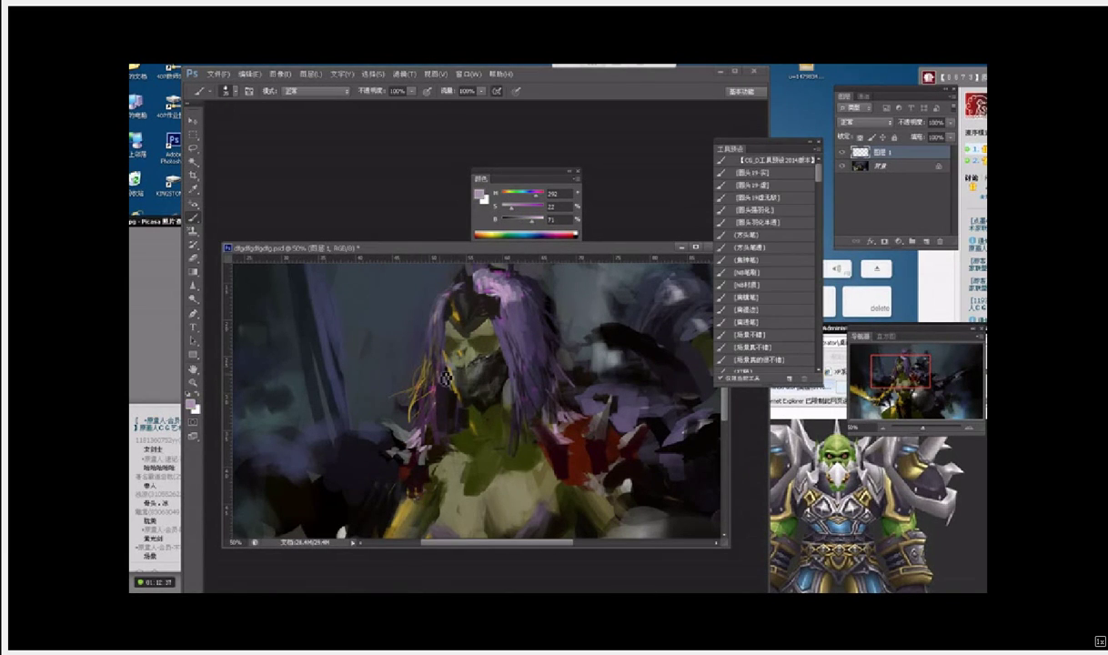
left_click_drag(436, 350, 421, 364)
key("alt")
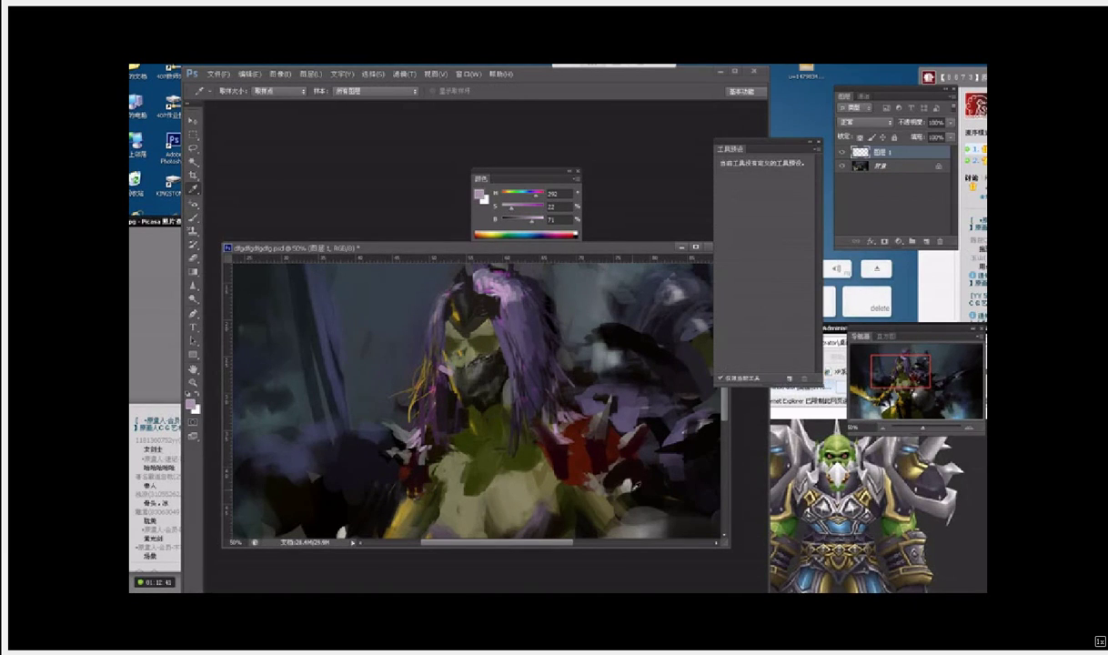
left_click(492, 376, "alt")
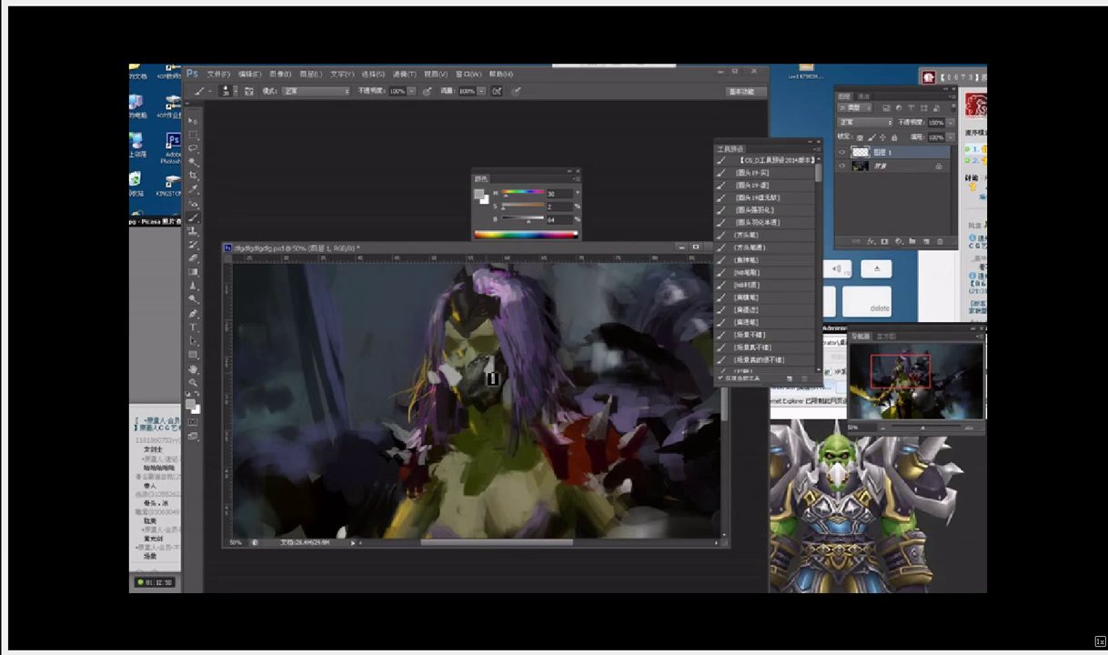
left_click(467, 407, "alt")
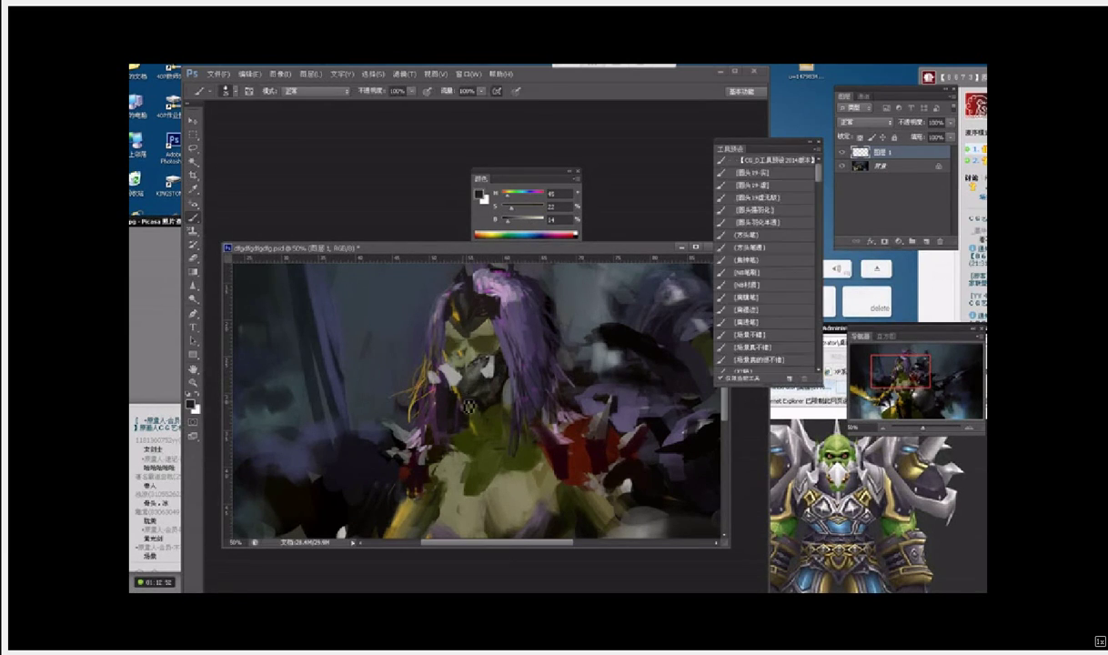
left_click(455, 391, "alt")
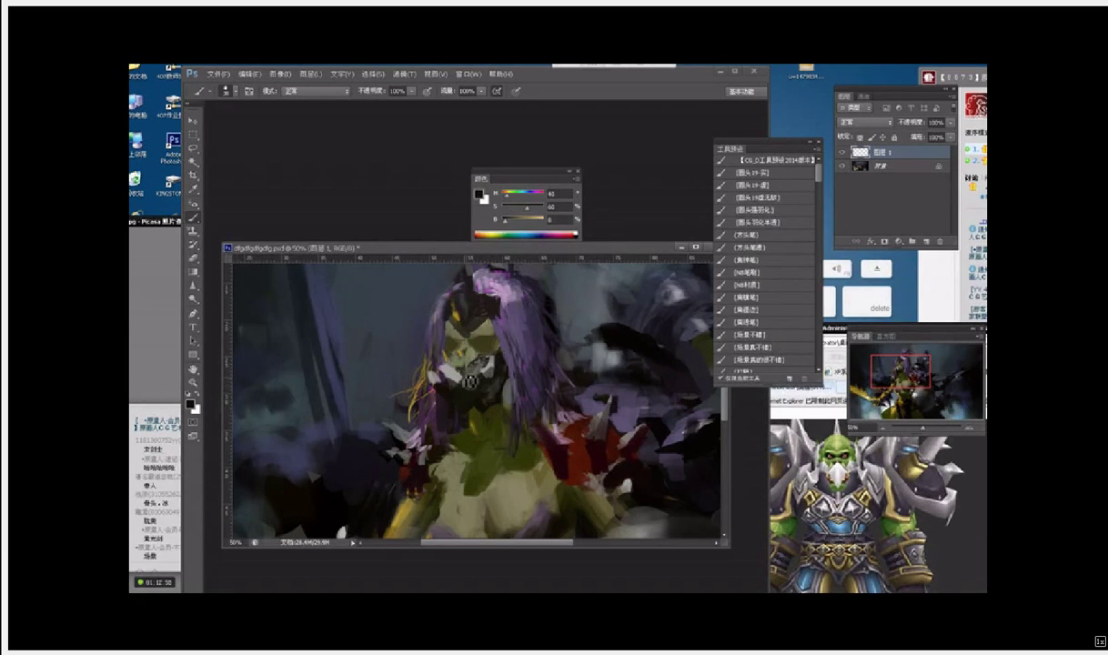
left_click(440, 390, "alt")
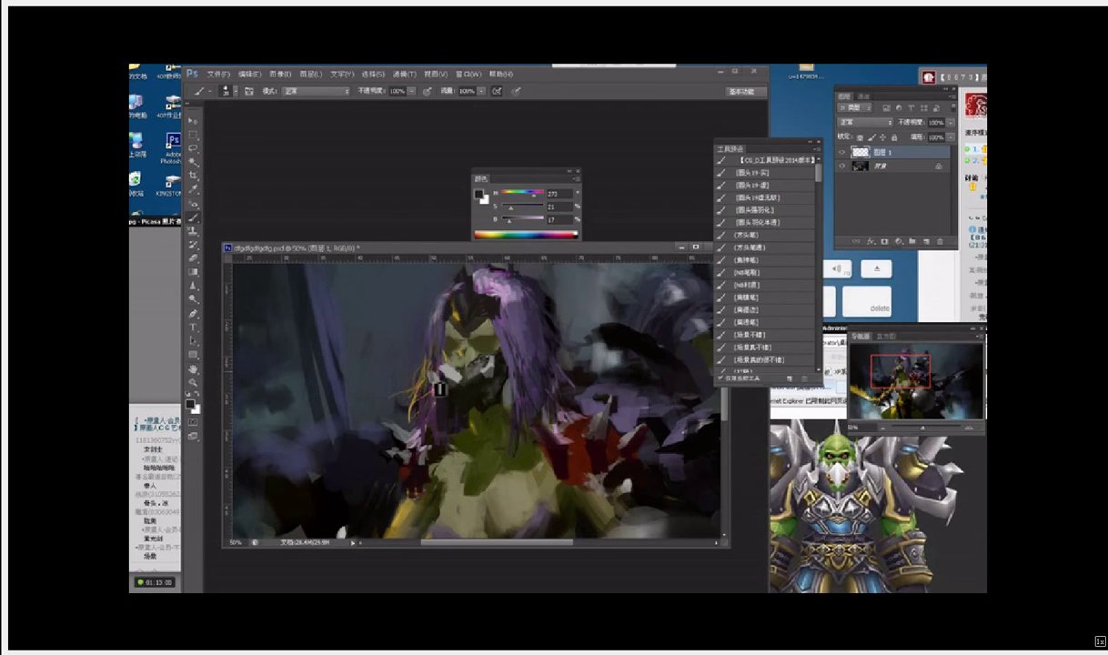
Step: Try shaping the mask around the warrior's mouth and chin with sampled dark, grey and olive tones
key("i")
left_click(419, 369)
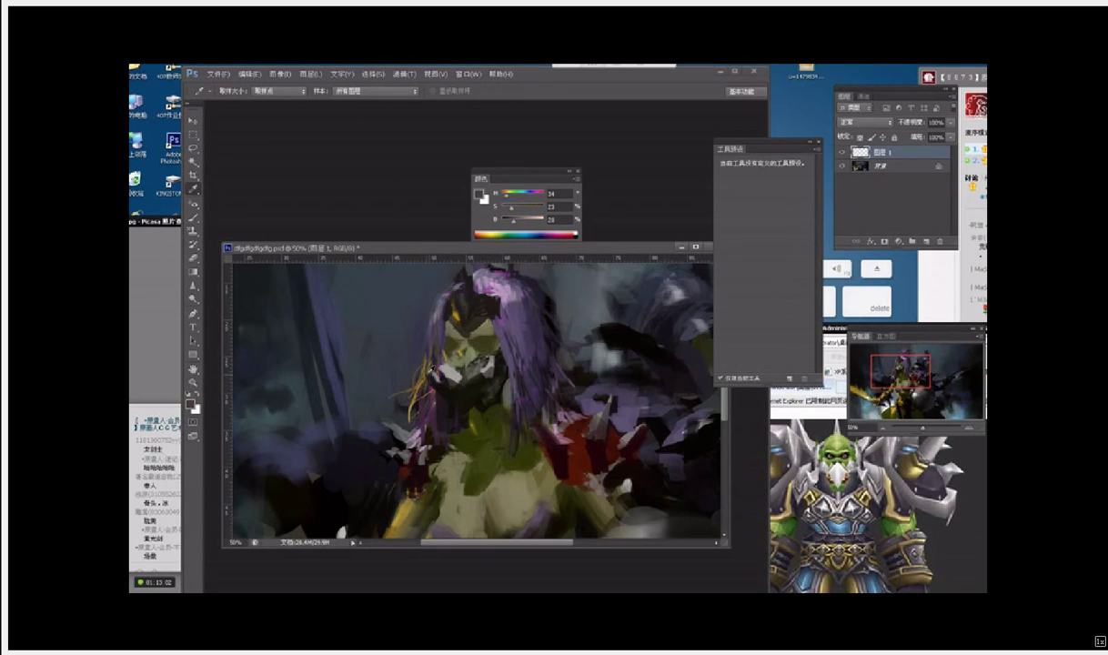
key("b")
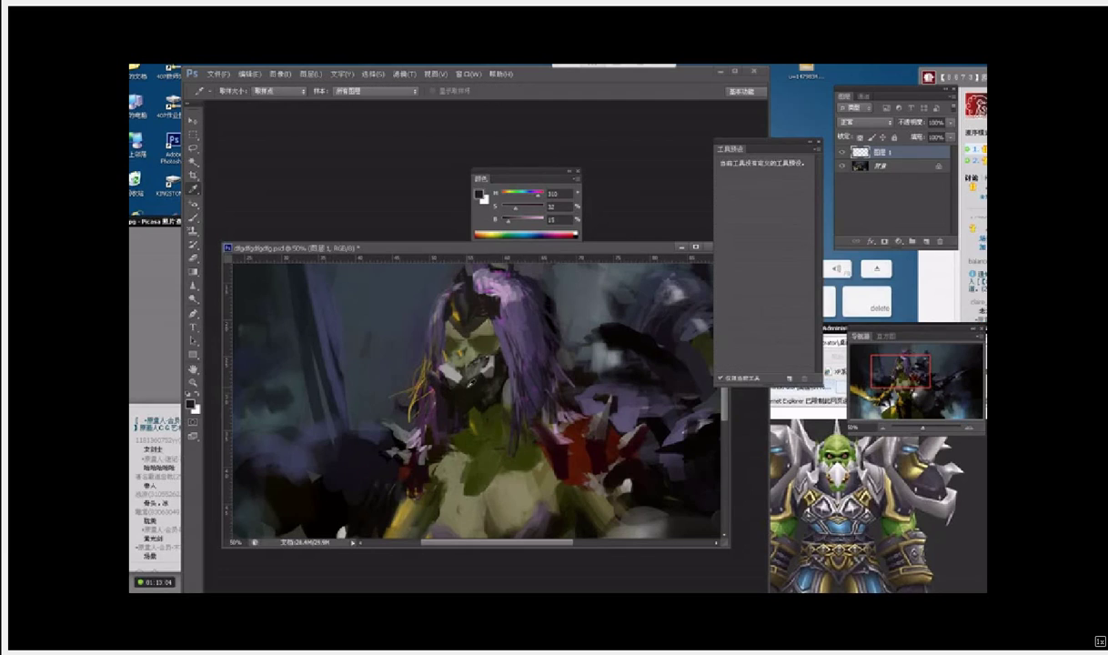
left_click(437, 382, "alt")
left_click(469, 391, "alt")
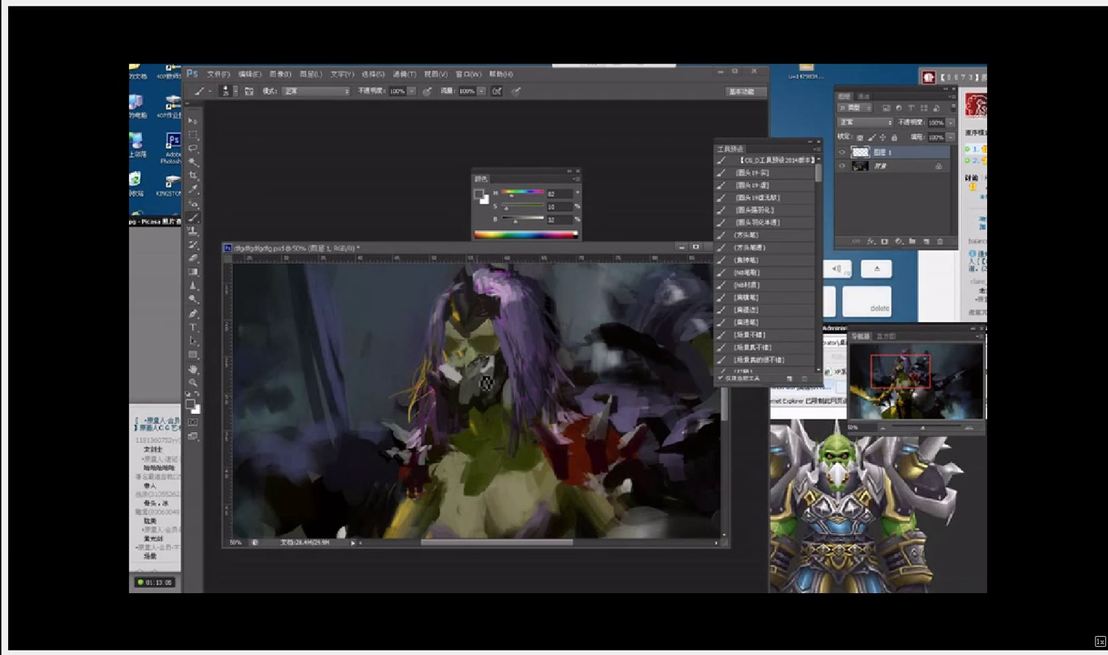
left_click(489, 389, "alt")
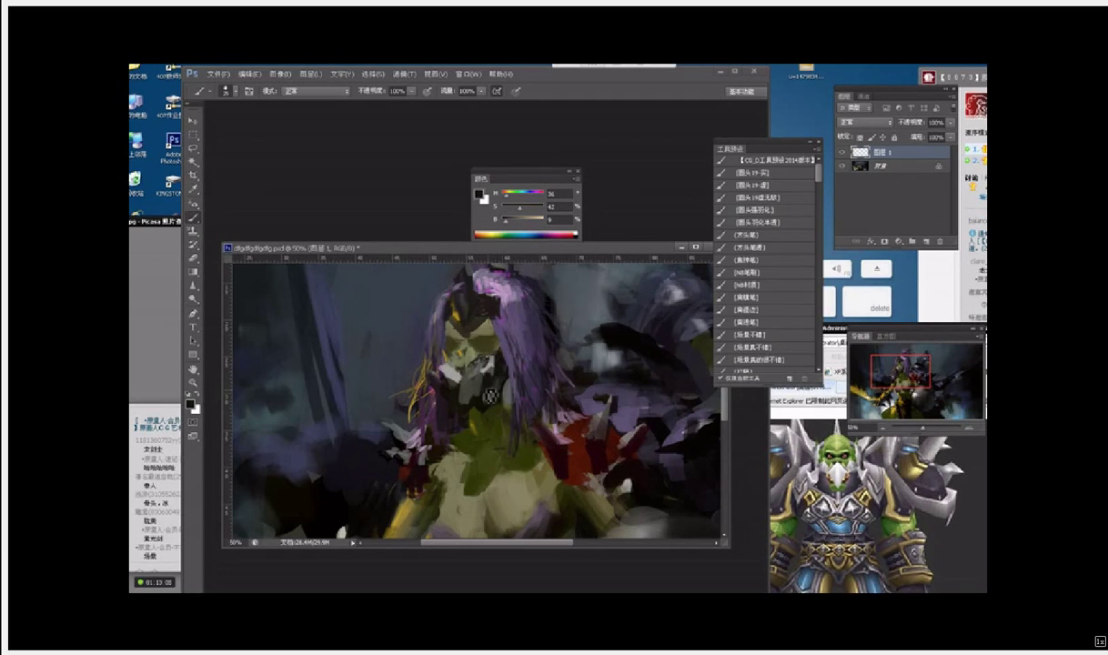
left_click(470, 369, "alt")
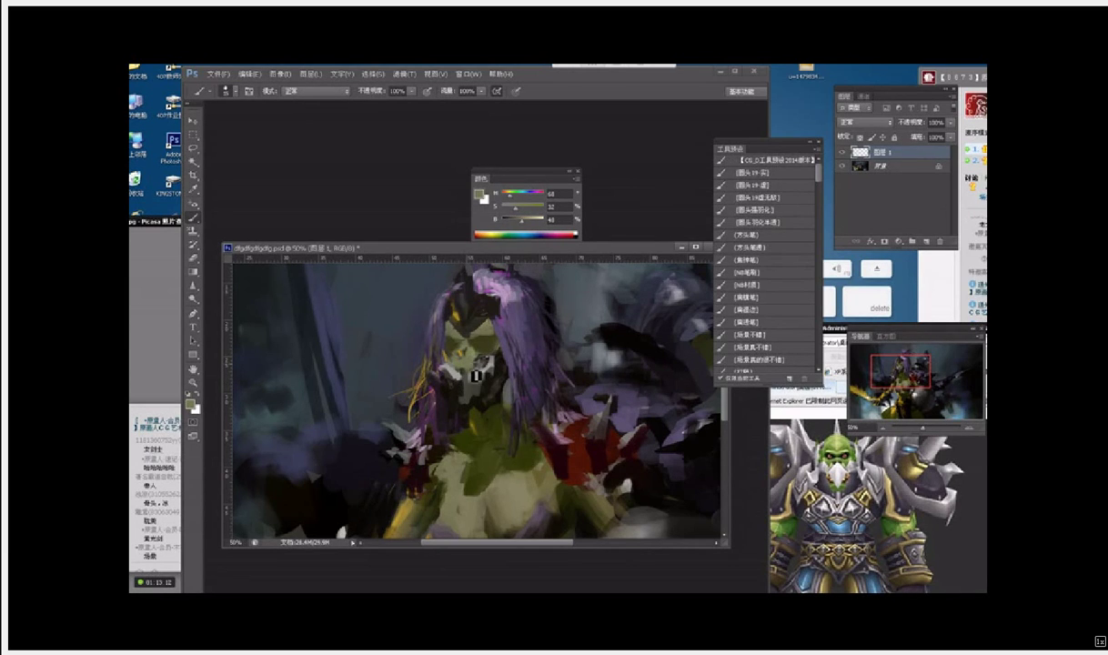
left_click(476, 365, "alt")
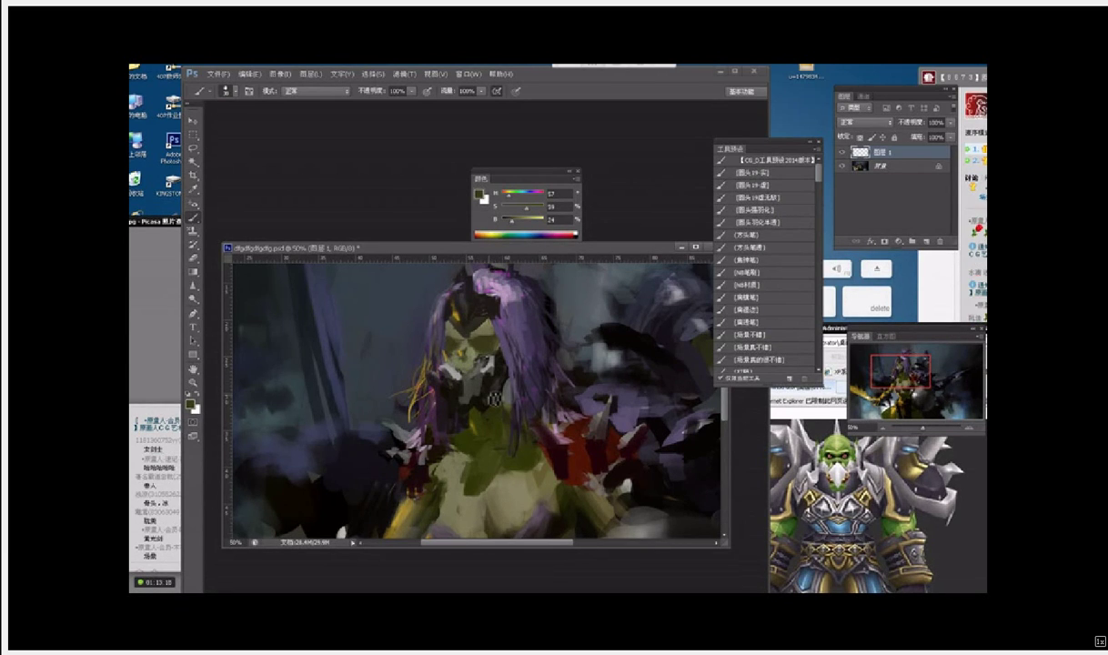
Step: Try extending the mask's pale grey plates down the jaw and darkening the hair and neck edges, and undo the last stroke
left_click(468, 386, "alt")
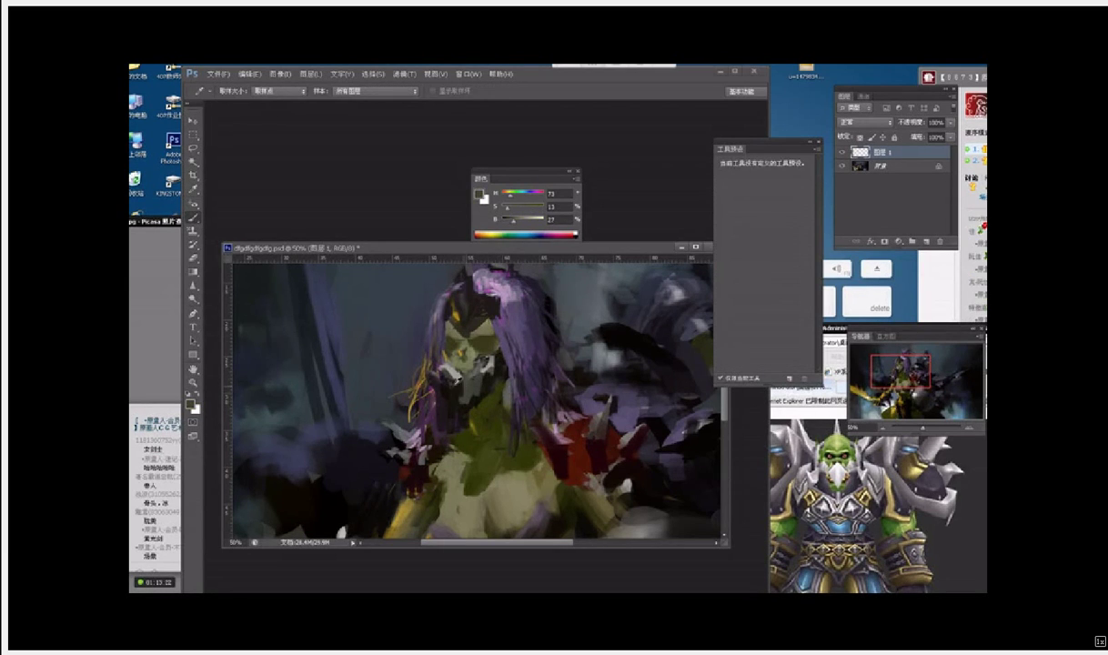
left_click(432, 373, "alt")
left_click(460, 366, "alt")
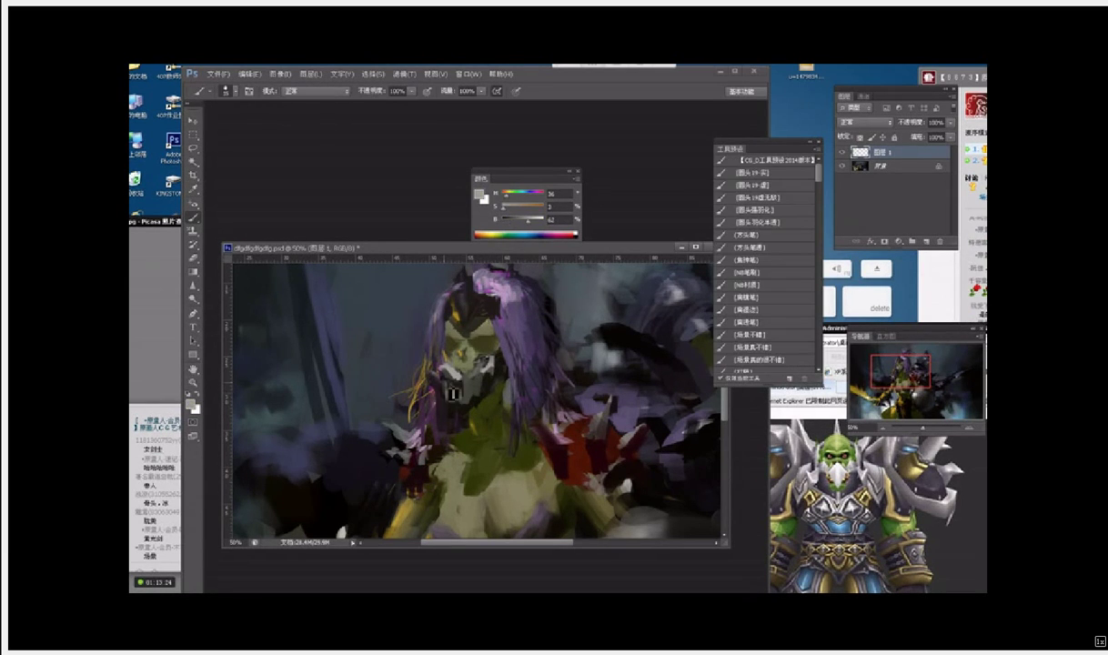
left_click_drag(432, 368, 436, 387)
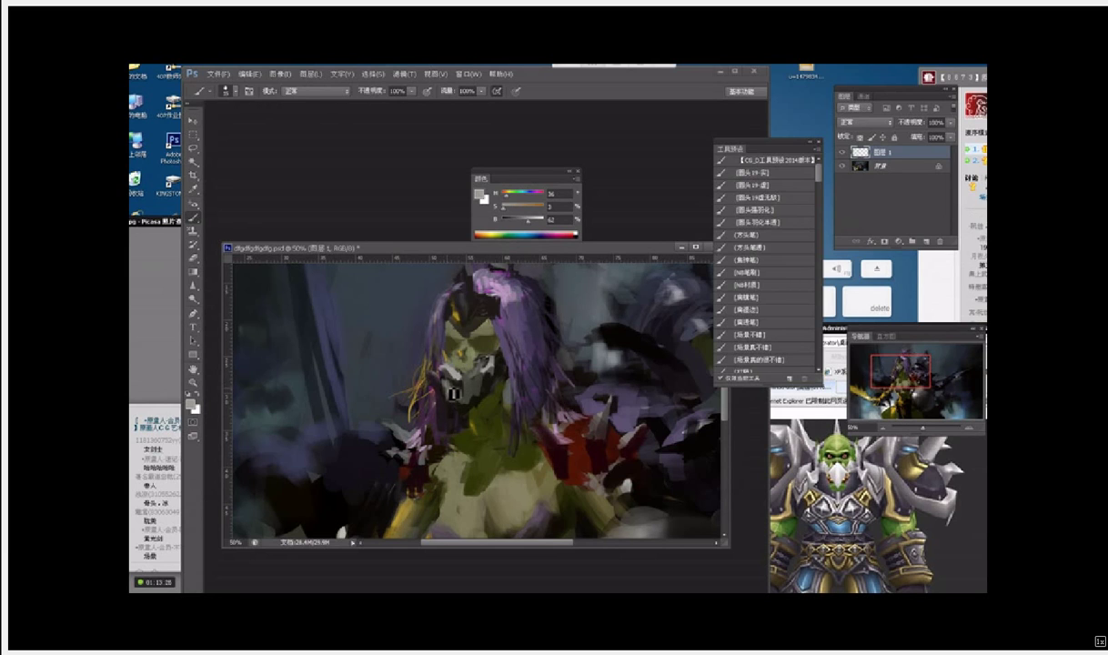
left_click(441, 396, "alt")
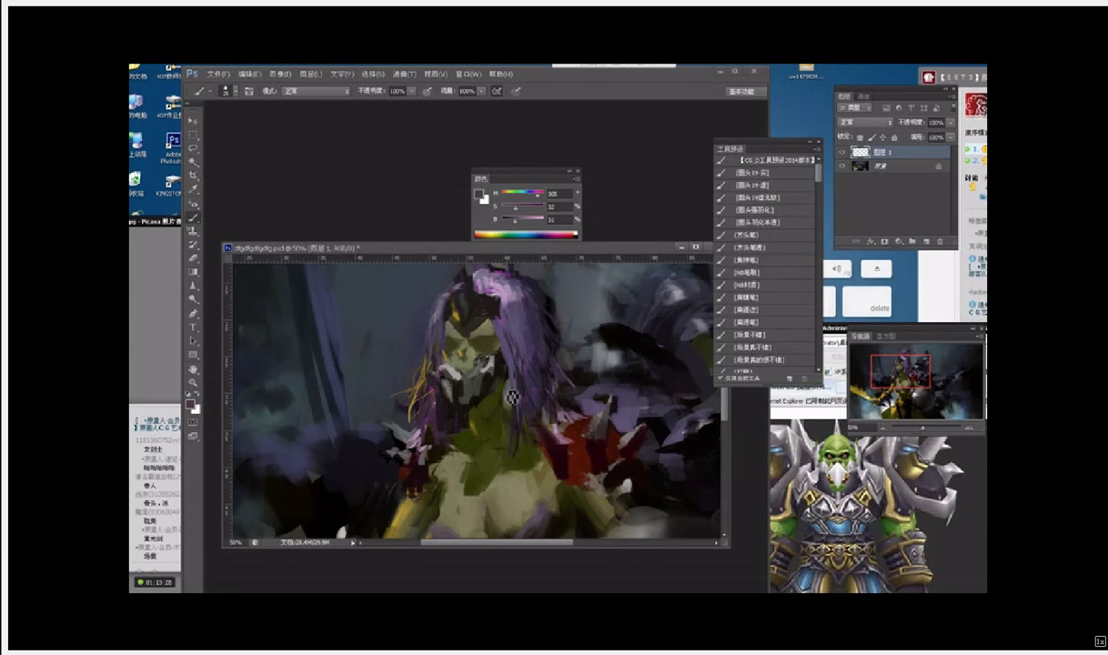
left_click_drag(510, 404, 536, 376)
left_click(502, 322, "alt")
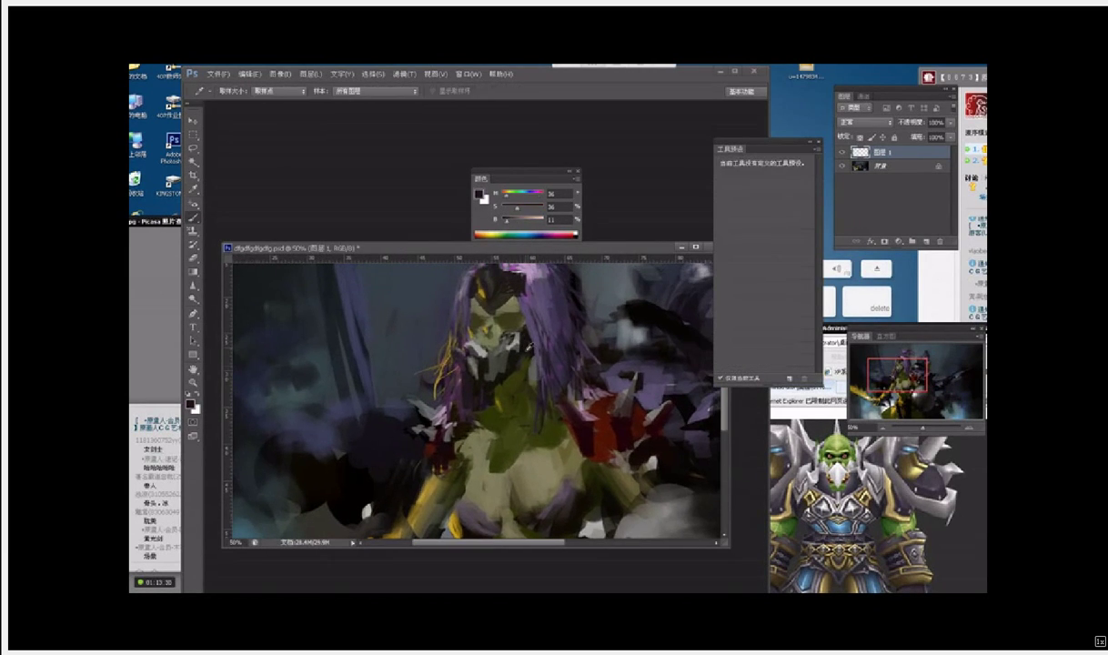
mouse_move(534, 360)
left_mouse_down()
mouse_move(534, 374)
mouse_move(471, 400)
mouse_move(517, 358)
mouse_move(473, 418)
left_mouse_up()
key("ctrl+z")
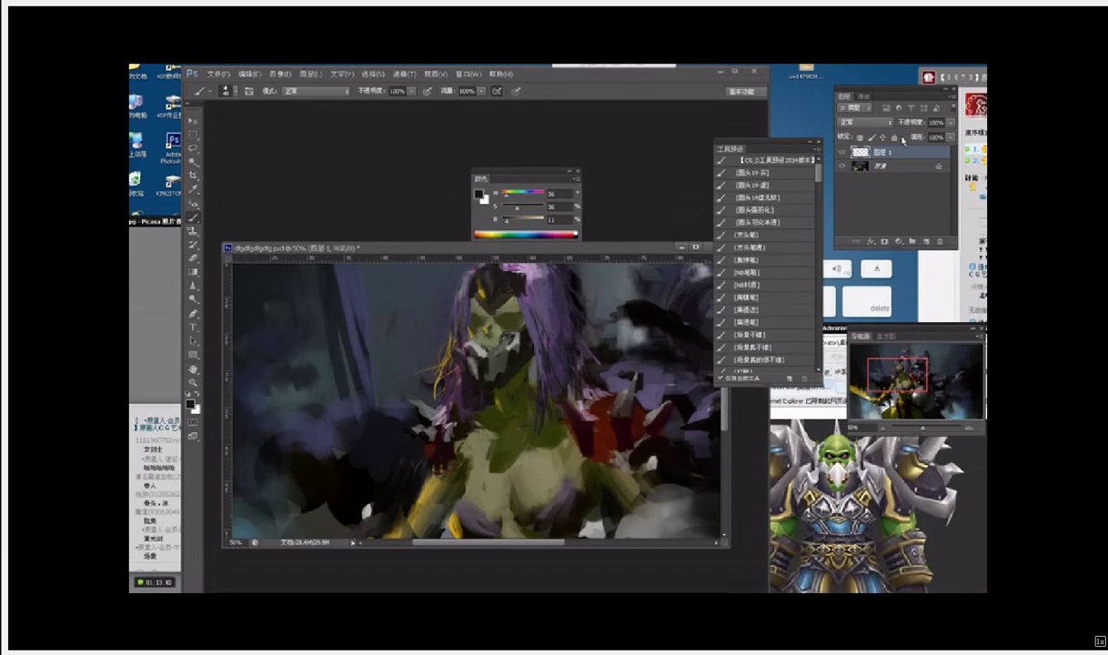
Step: Delete the layer holding the mask strokes and create a new empty layer above the background
mouse_move(908, 153)
left_mouse_down()
mouse_move(922, 229)
mouse_move(939, 241)
left_mouse_up()
left_click(927, 242)
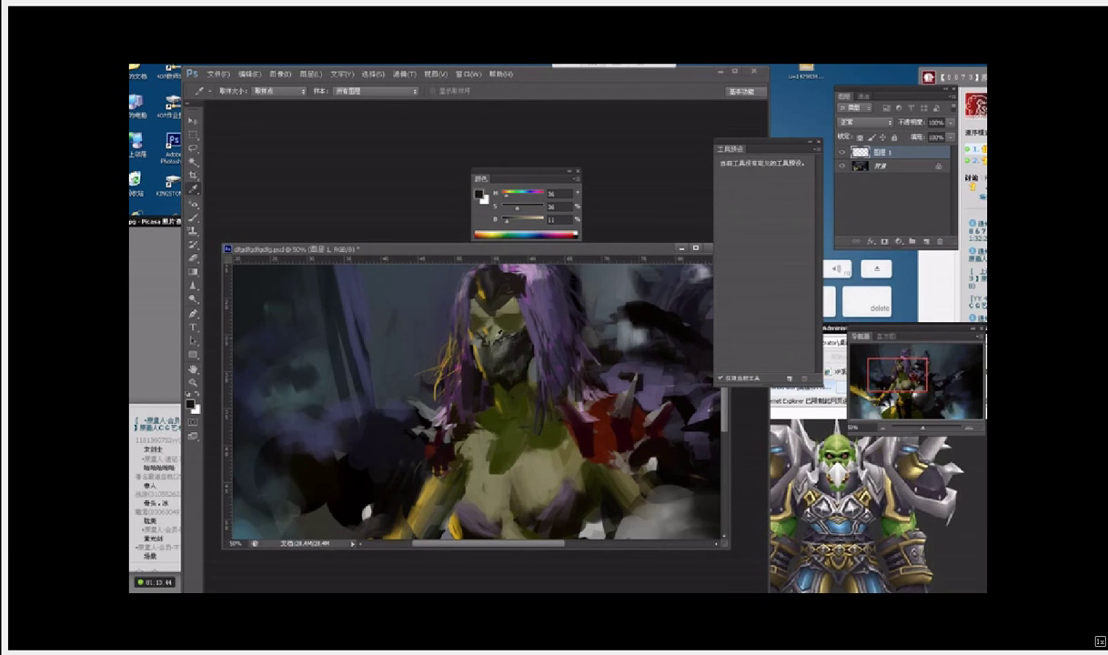
Step: Repaint the warrior's nose, cheek and mouth area with sampled grey-olive skin and dark olive shadow tones
left_click(496, 346, "alt")
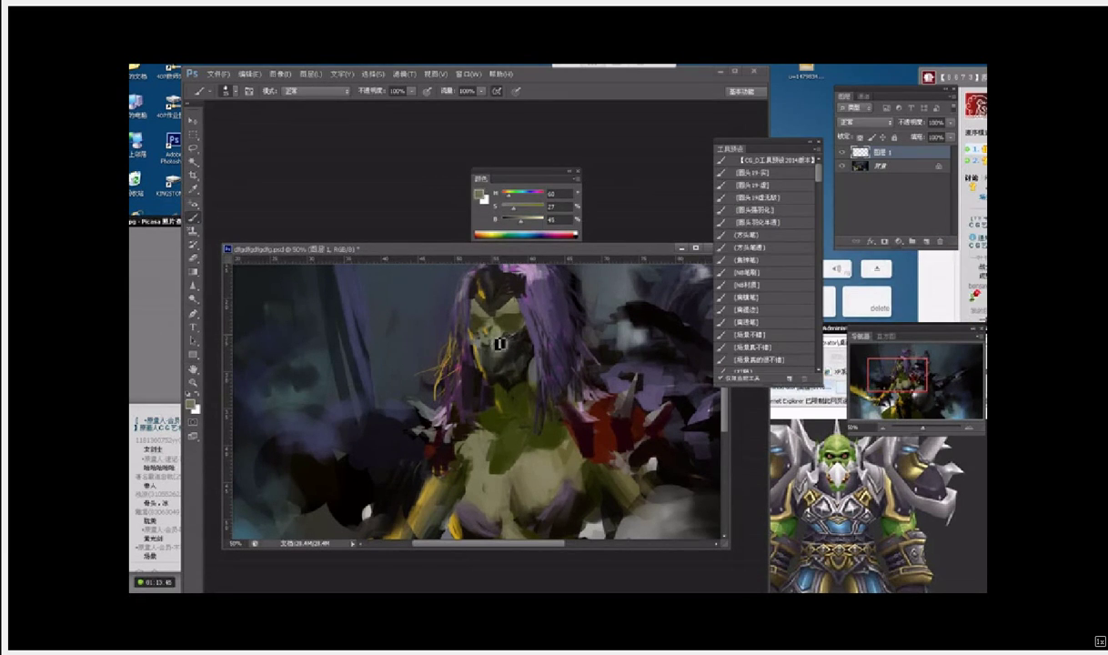
left_click(497, 341, "alt")
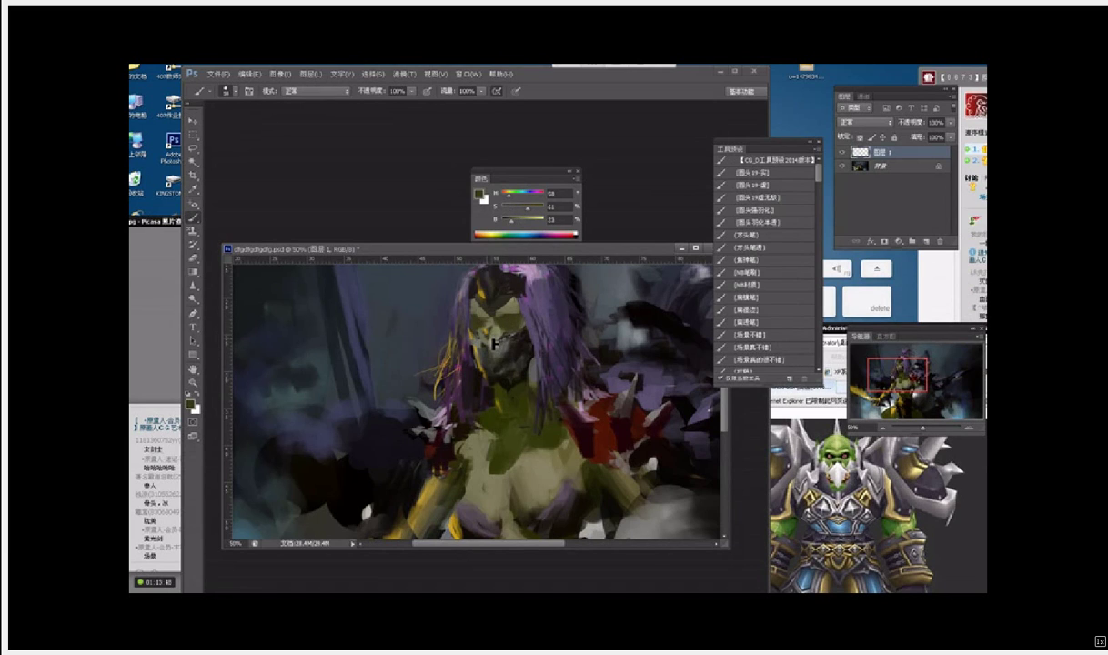
left_click(495, 339, "alt")
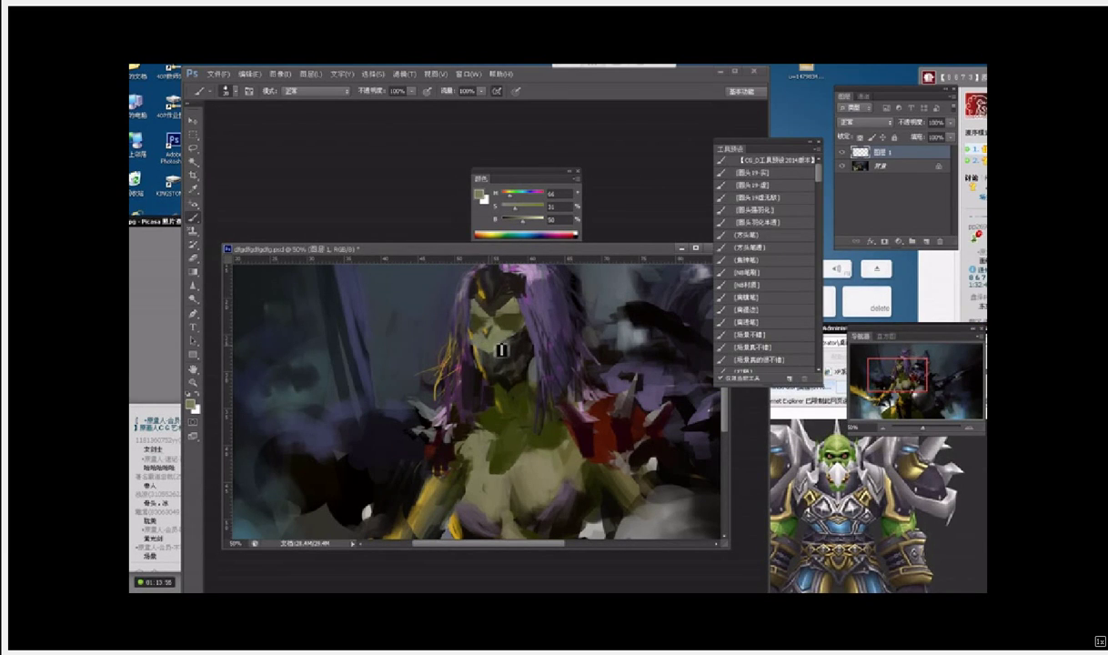
left_click(488, 353, "alt")
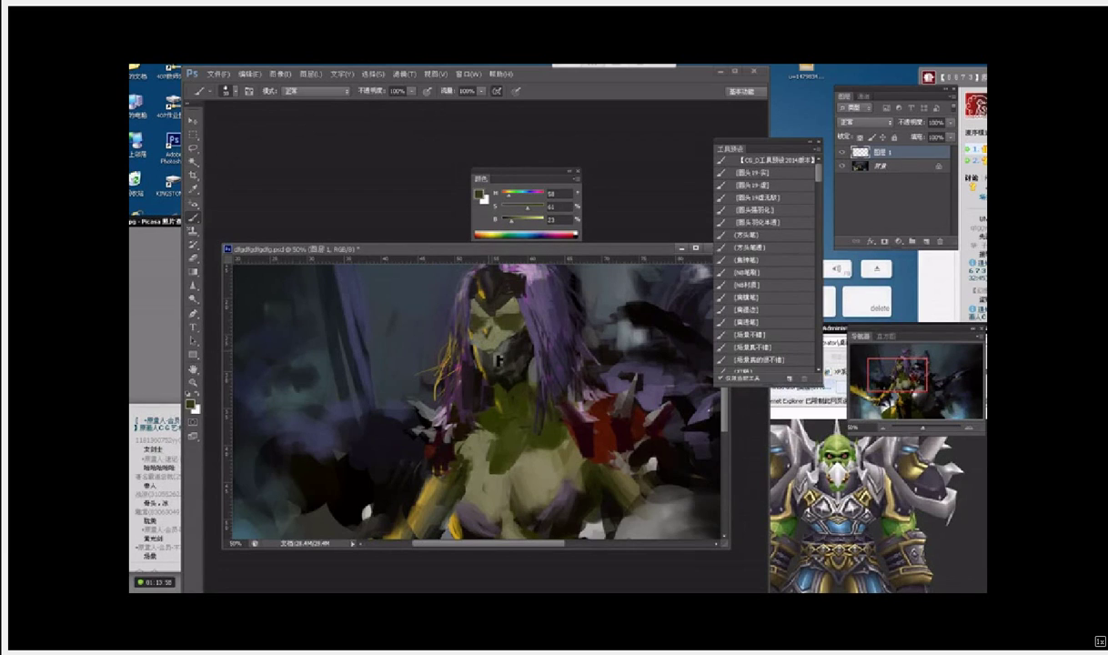
left_click(500, 346, "alt")
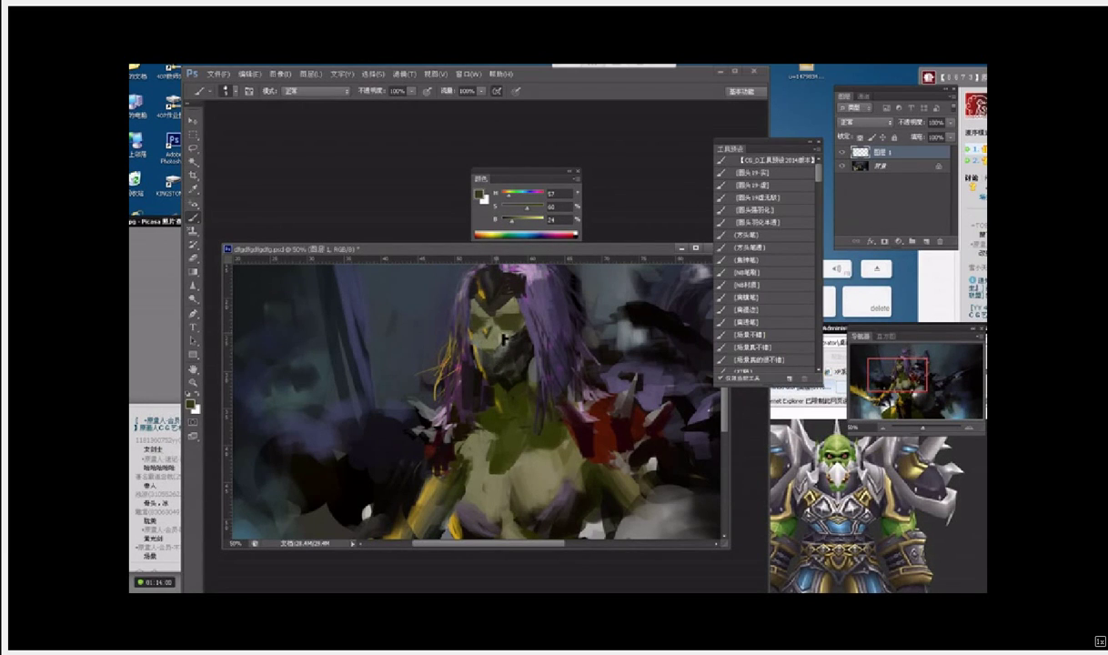
Step: Shape the shadow beside the warrior's nose with sampled dark olive, trimming its edges with the sampled lighter grey-olive skin tone
key("ctrl+plus")
key("ctrl+plus")
key("ctrl+plus")
key("ctrl+plus")
left_click_drag(582, 350, 559, 317)
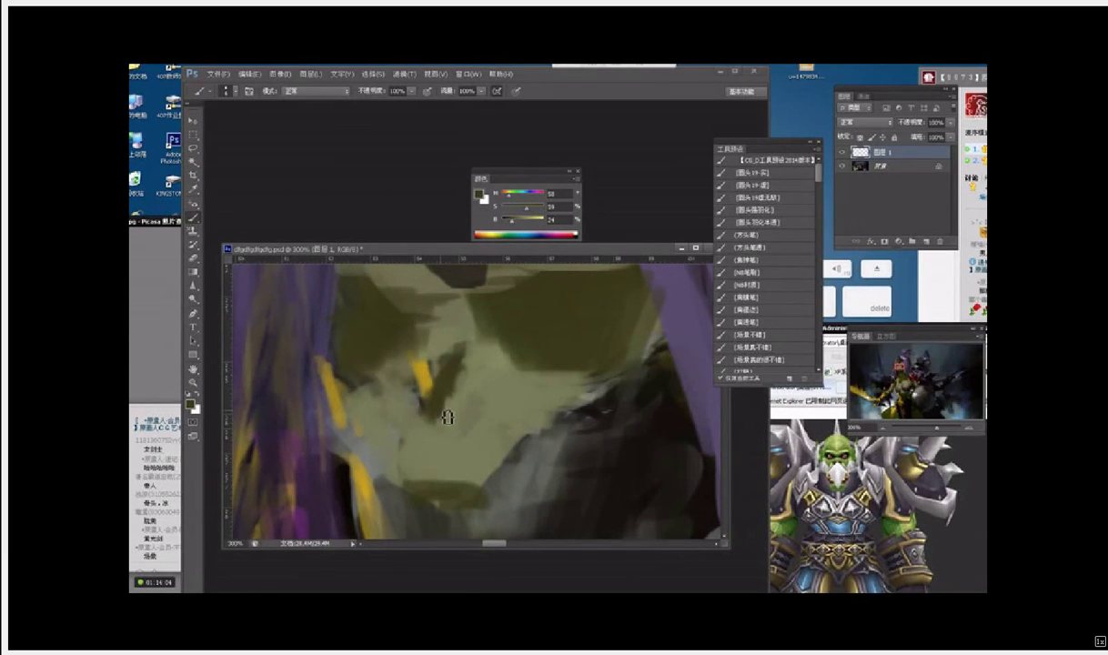
left_click(436, 371, "alt")
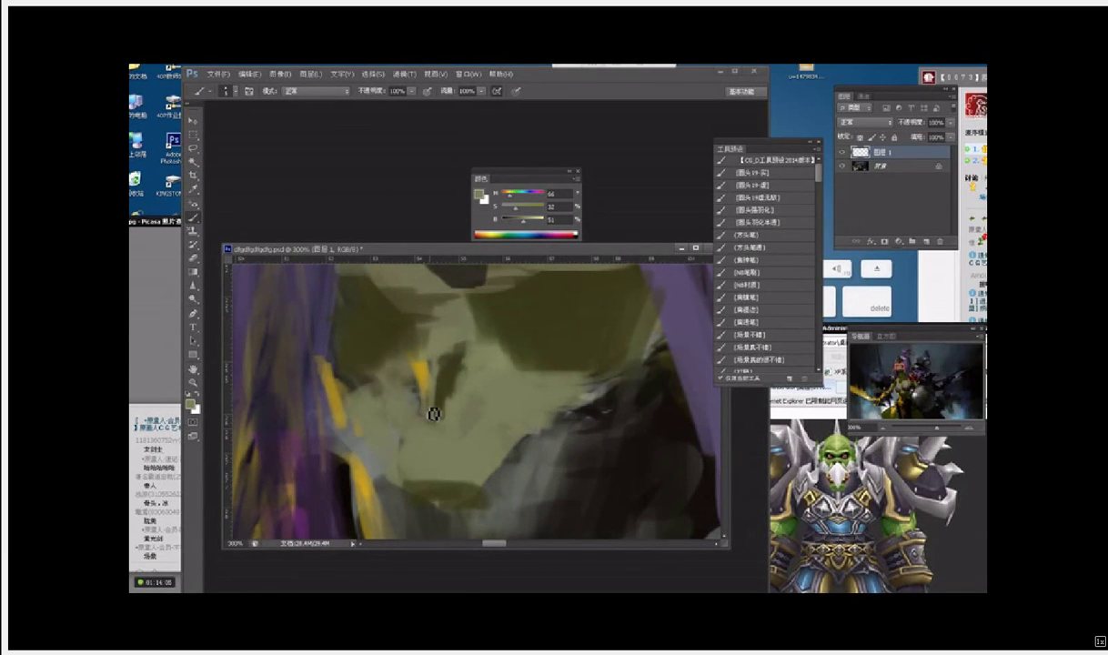
left_click(441, 392, "alt")
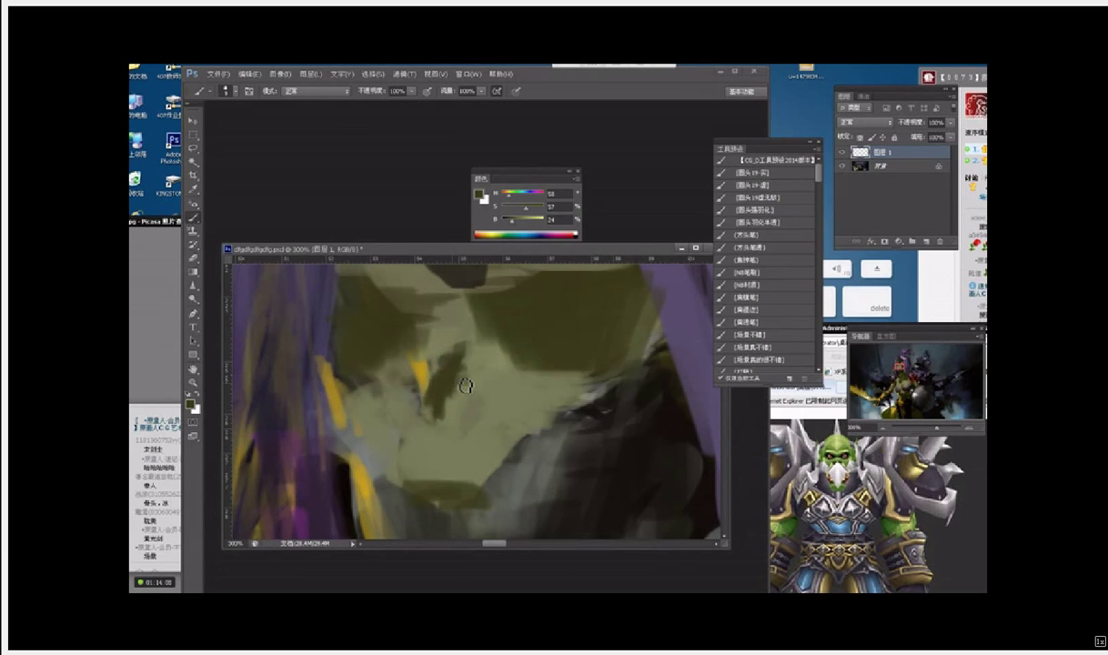
left_click(459, 342, "alt")
left_click(455, 339, "alt")
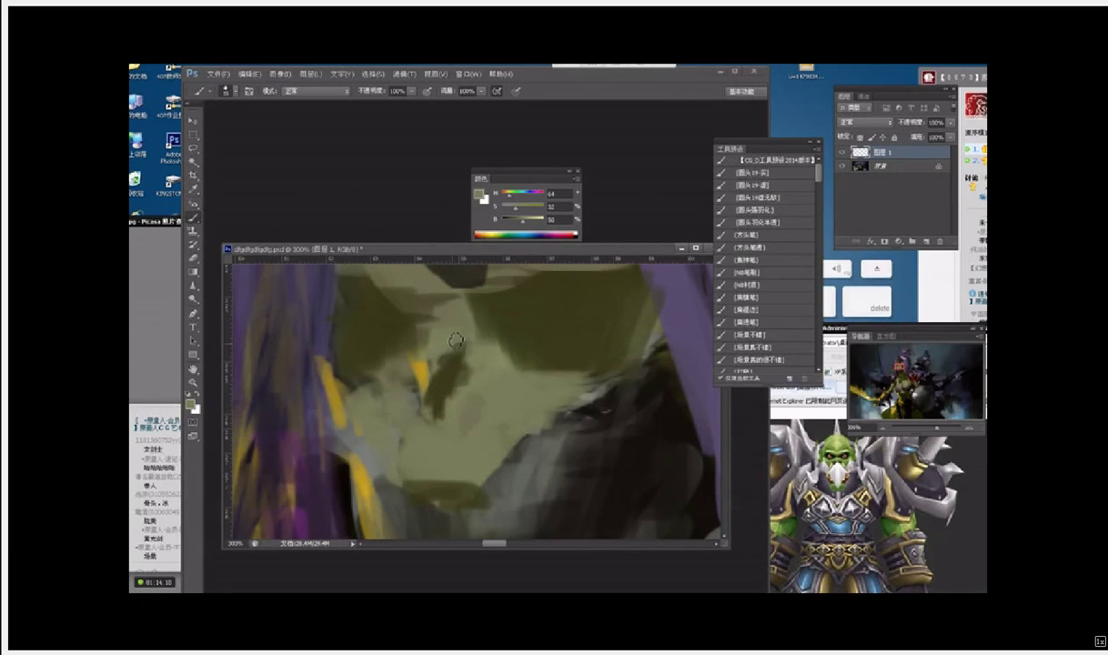
left_click(808, 401)
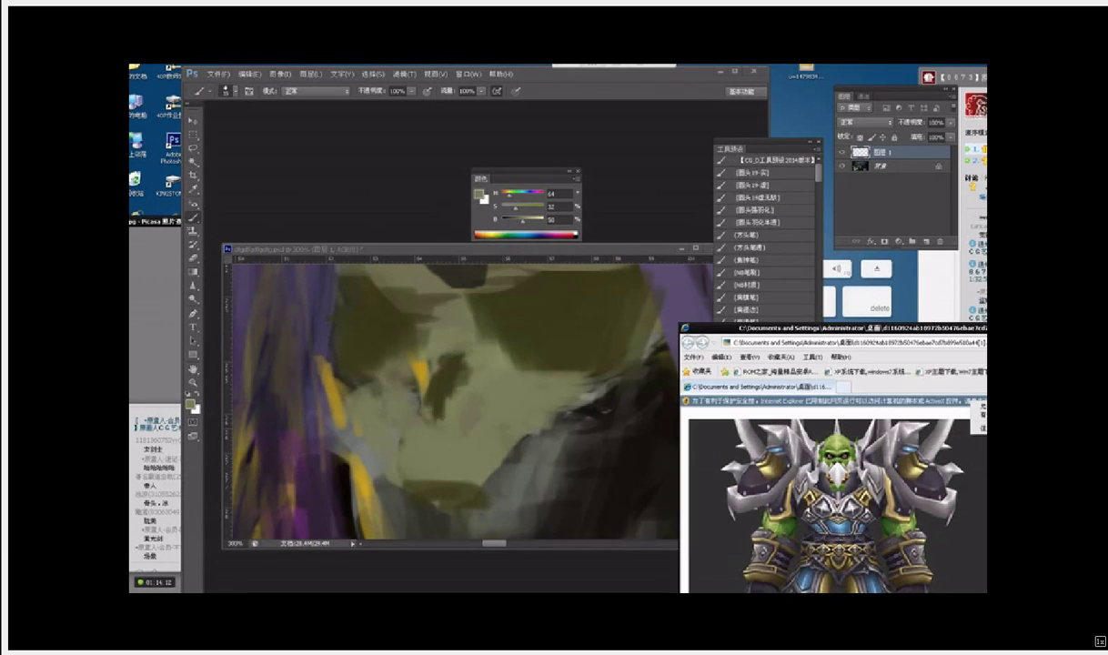
left_click(908, 345)
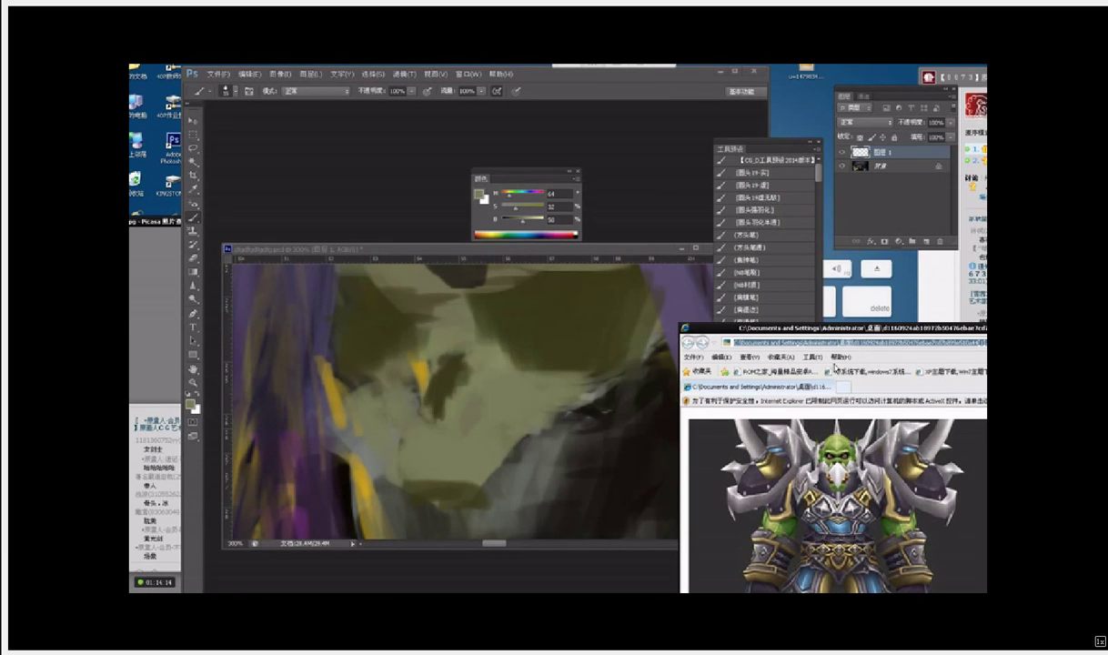
type("www.b")
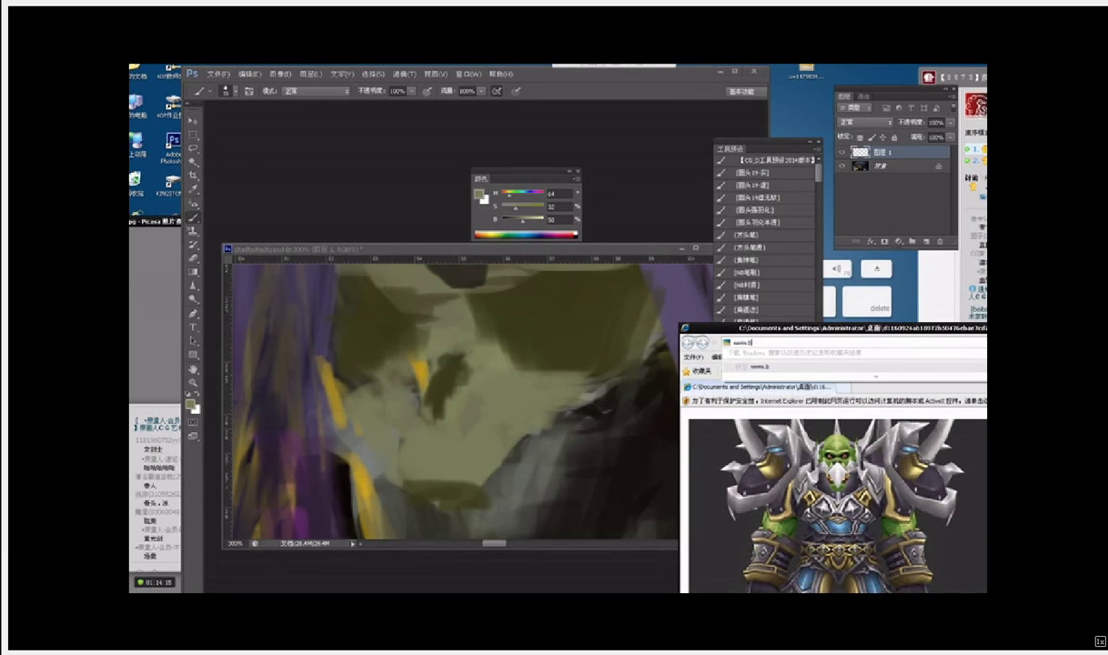
type("aidu")
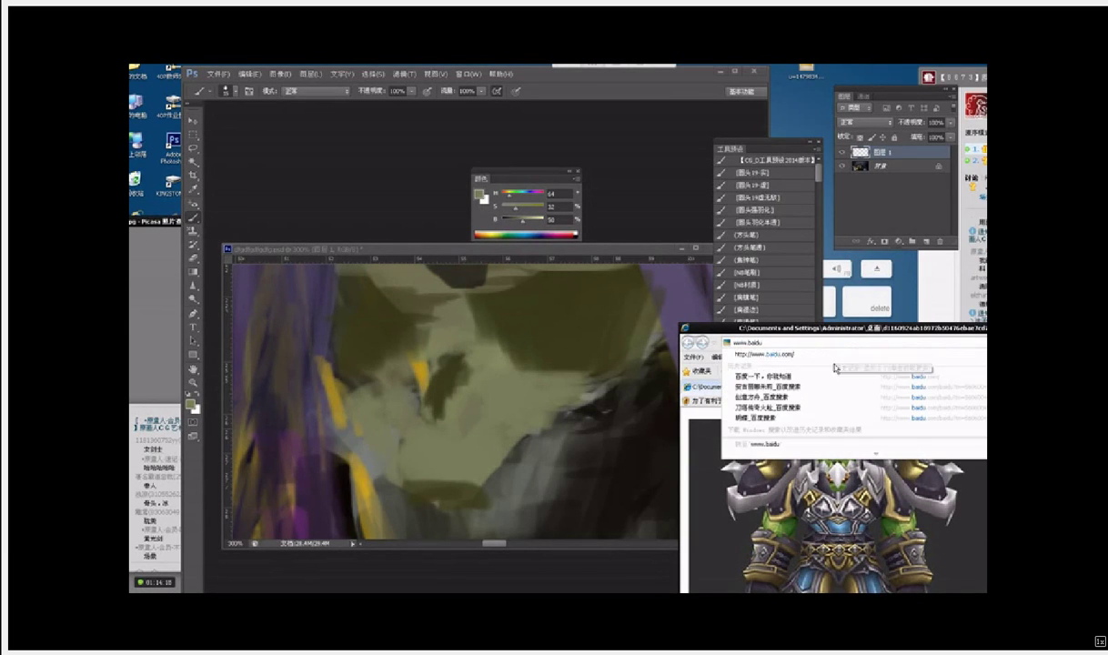
left_click(794, 377)
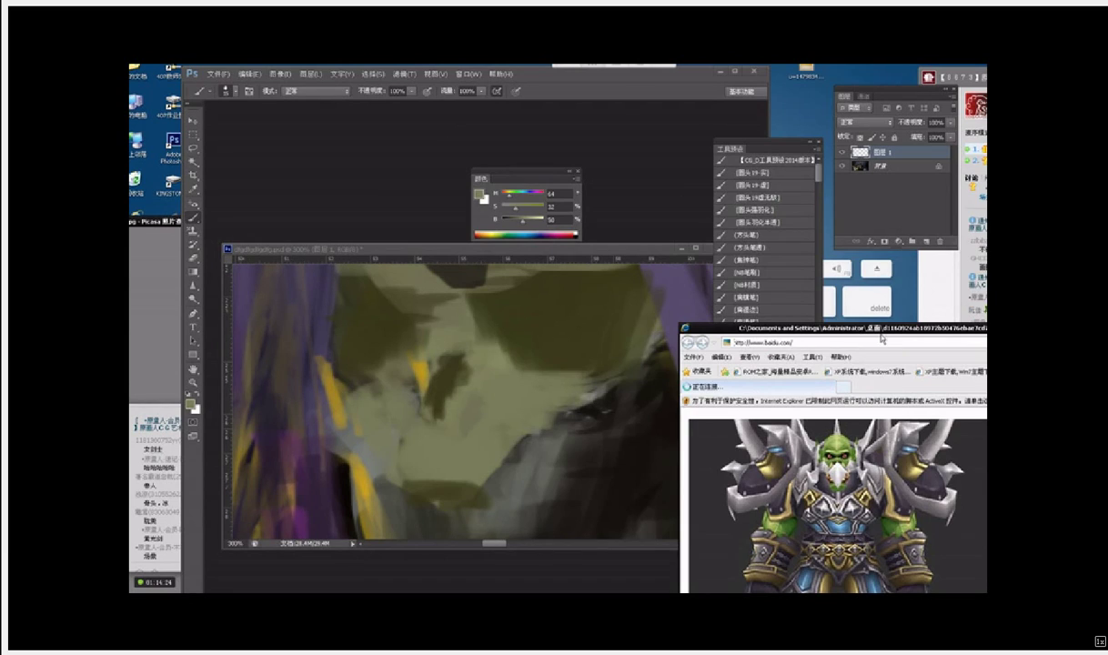
Step: In Internet Explorer, search Baidu for 美丽的女兽人 and show the image results
left_click_drag(881, 329, 674, 184)
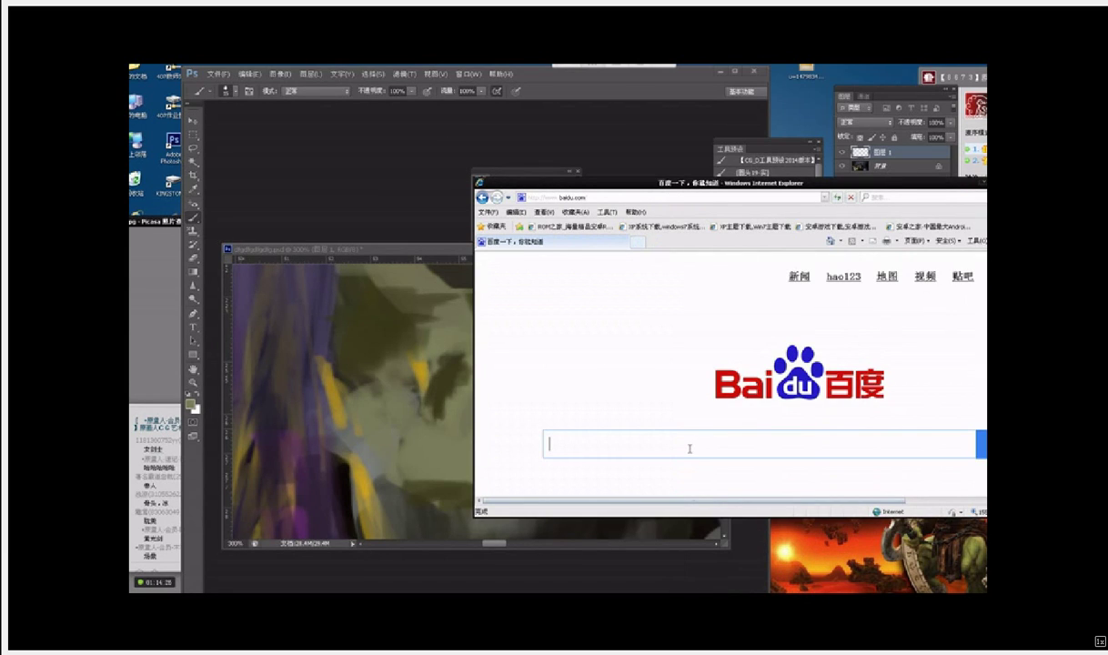
type("美丽的")
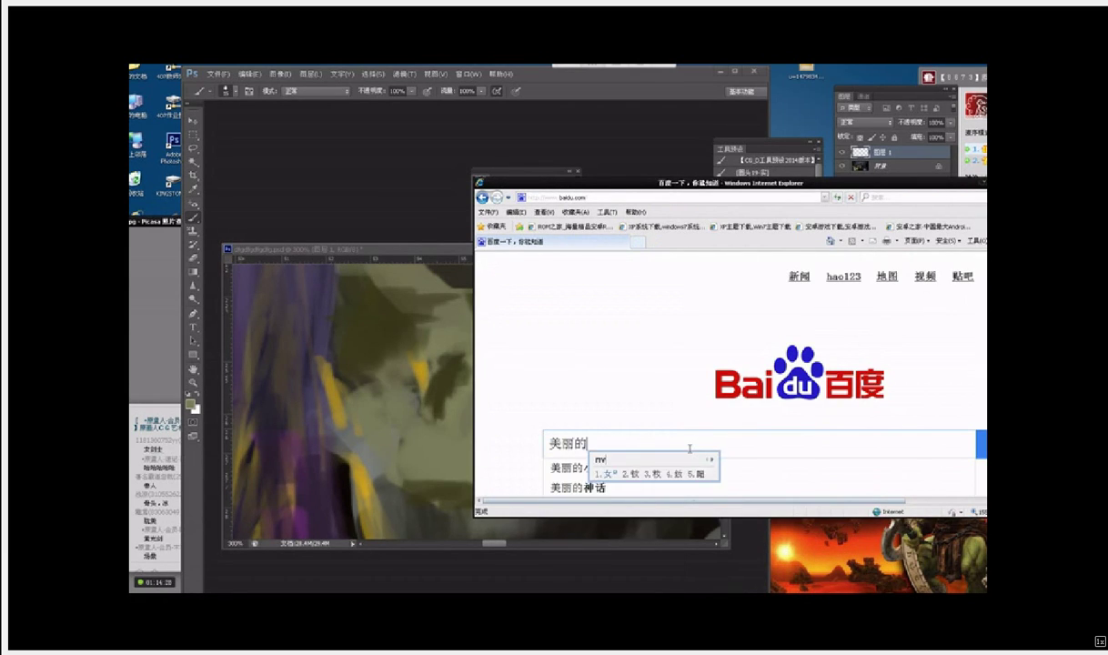
type("女兽人")
key("Return")
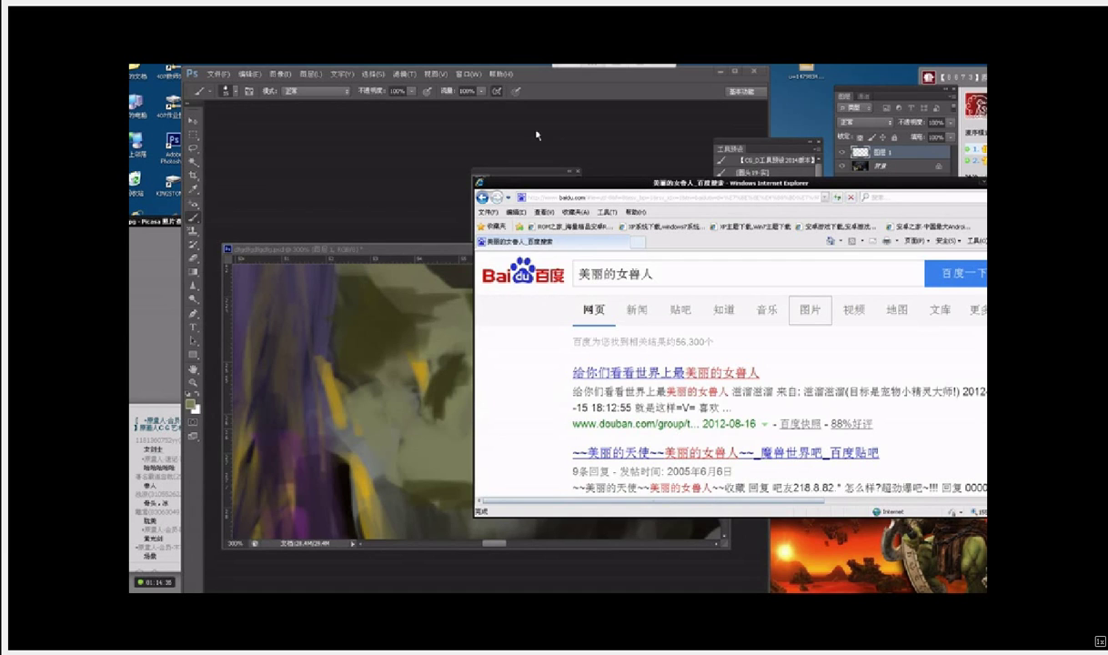
left_click_drag(644, 185, 543, 137)
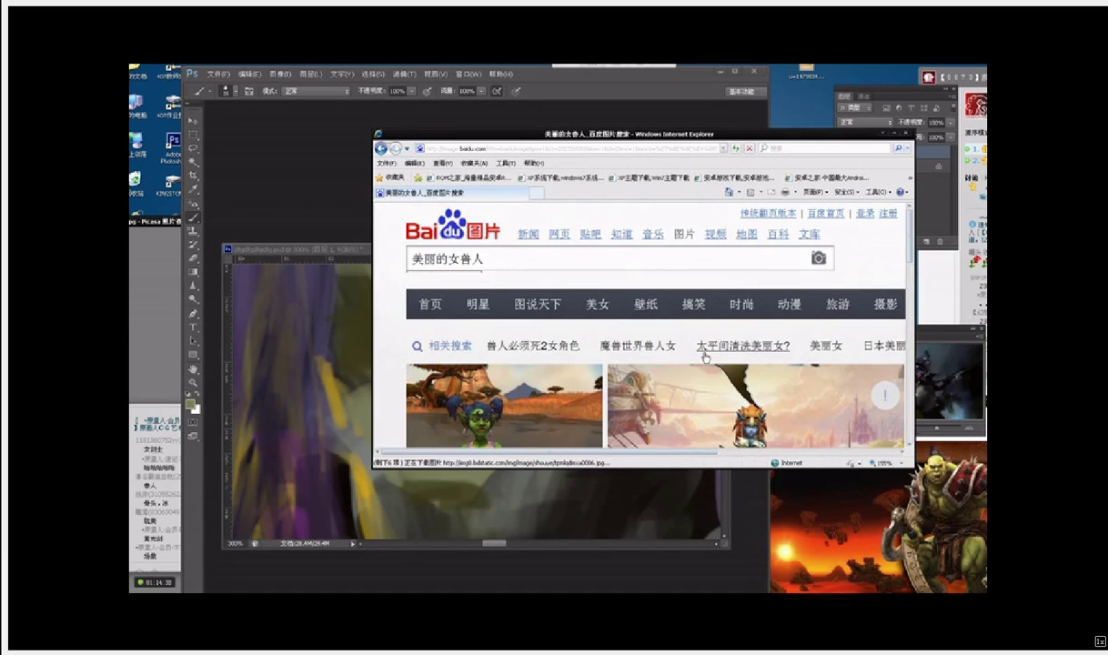
Step: Enlarge the browser window and examine the first two pages of image results for a female orc face reference
scroll(764, 392, "down", 1)
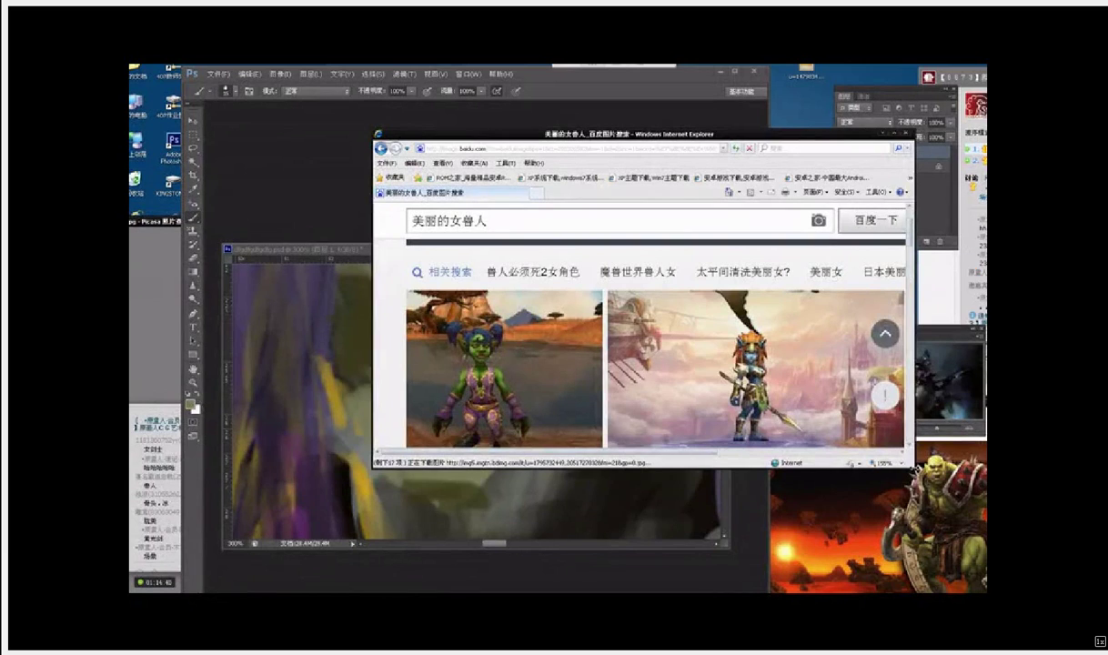
left_click_drag(916, 471, 935, 553)
scroll(833, 507, "down", 3)
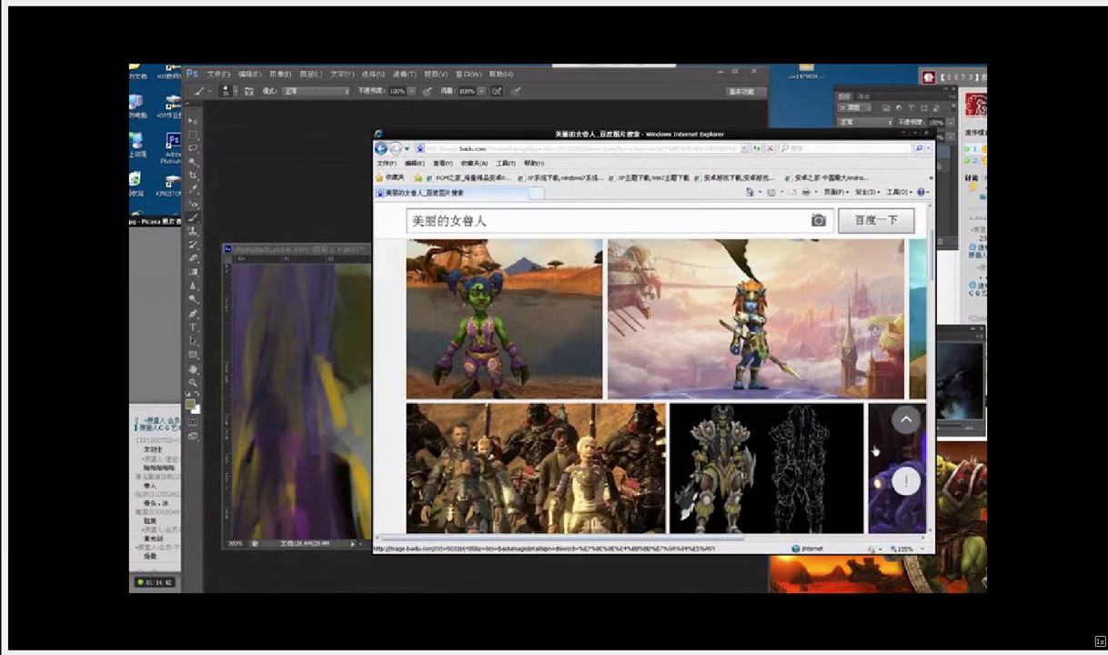
scroll(764, 509, "down", 2)
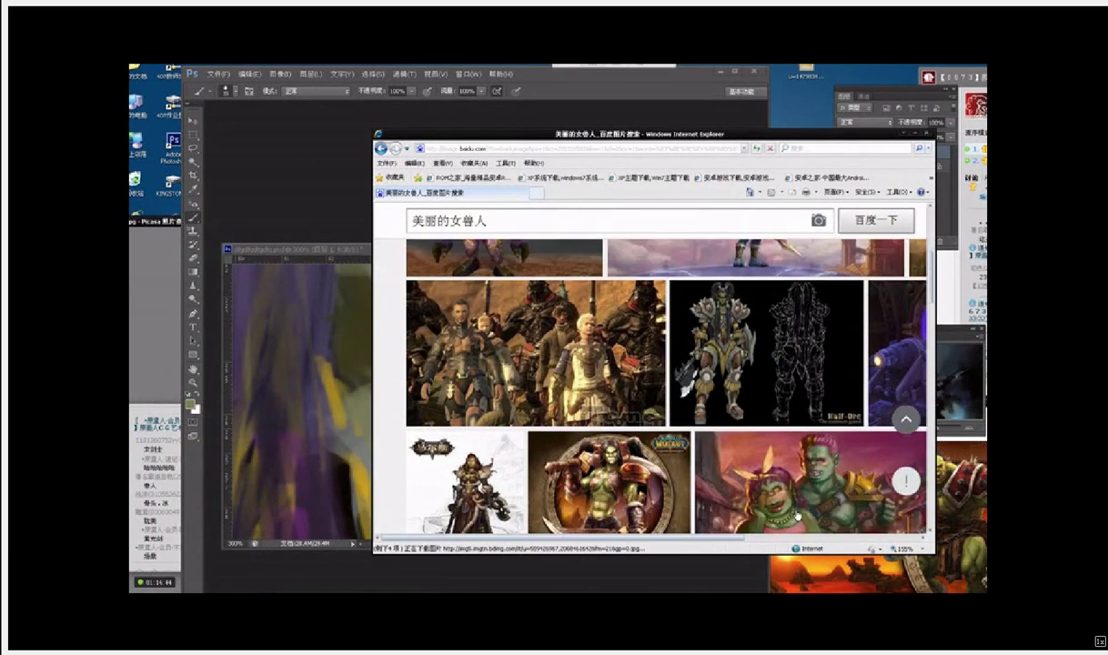
mouse_move(797, 515)
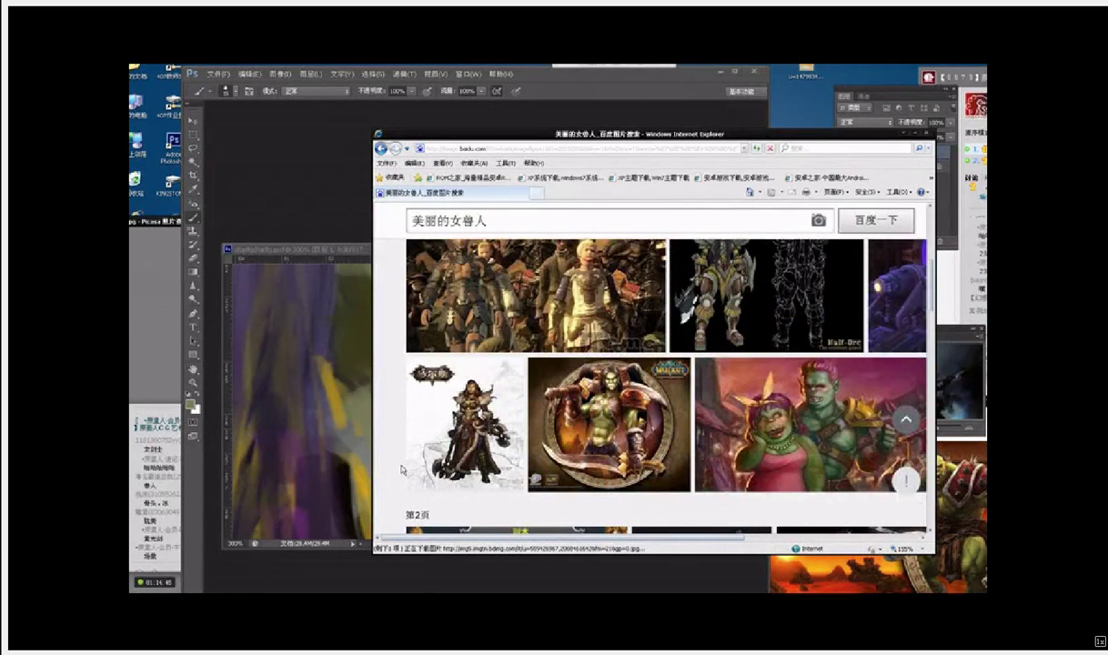
scroll(401, 470, "down", 2)
scroll(401, 469, "down", 5)
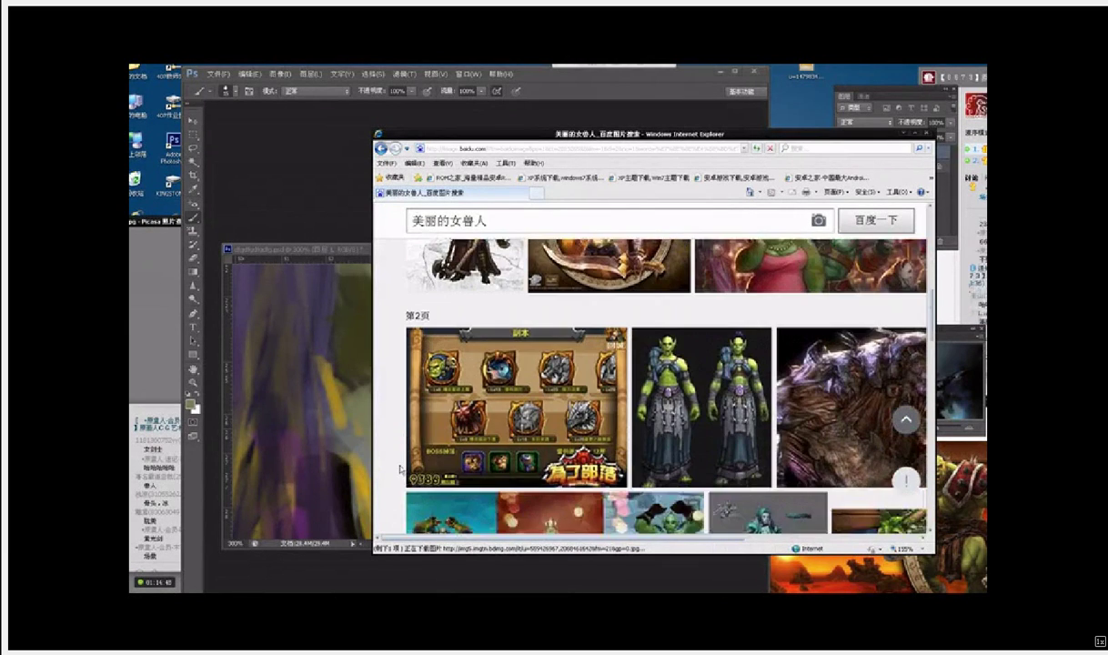
scroll(567, 494, "down", 1)
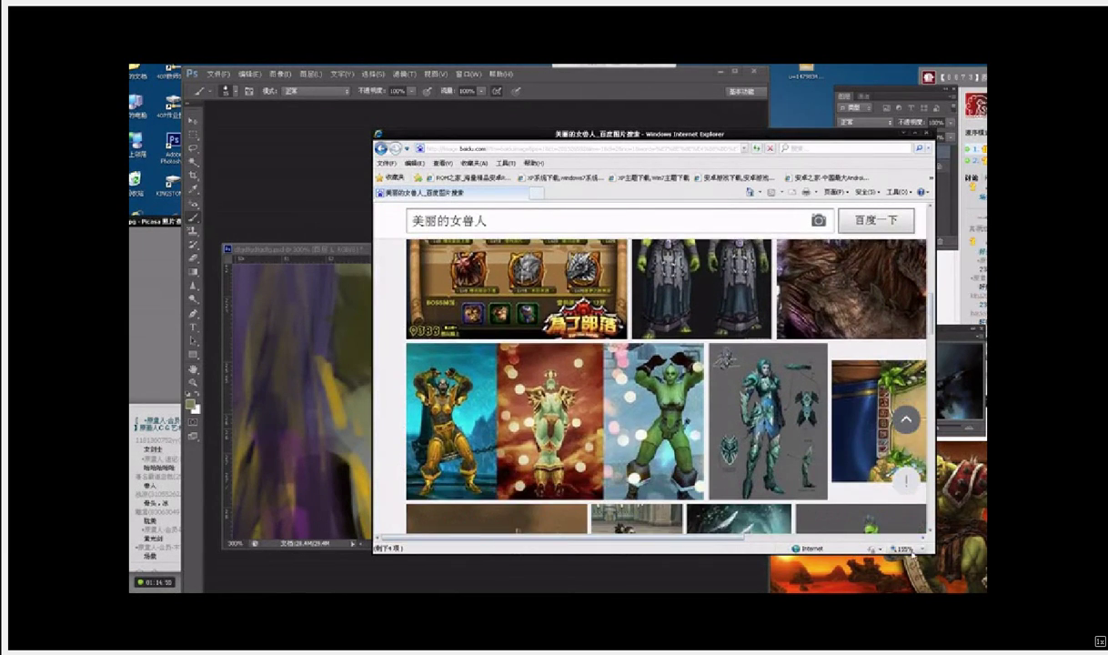
Step: Widen and reposition the browser window, and examine the image results through the third page for female orc references
left_click_drag(933, 552, 996, 575)
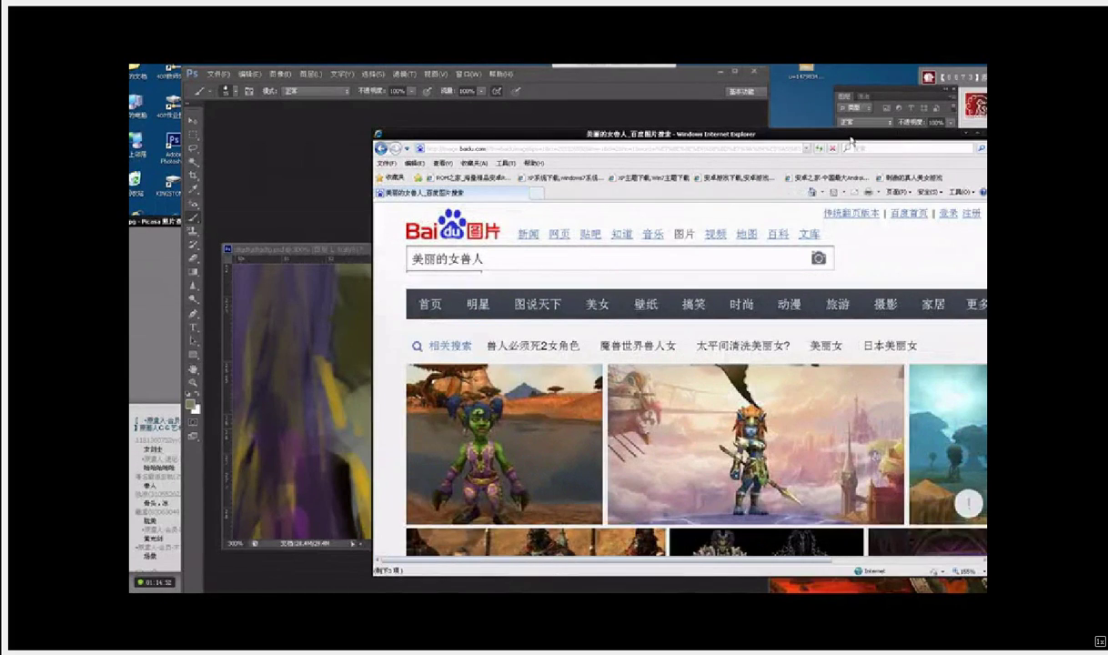
left_click_drag(850, 139, 749, 130)
scroll(789, 515, "down", 10)
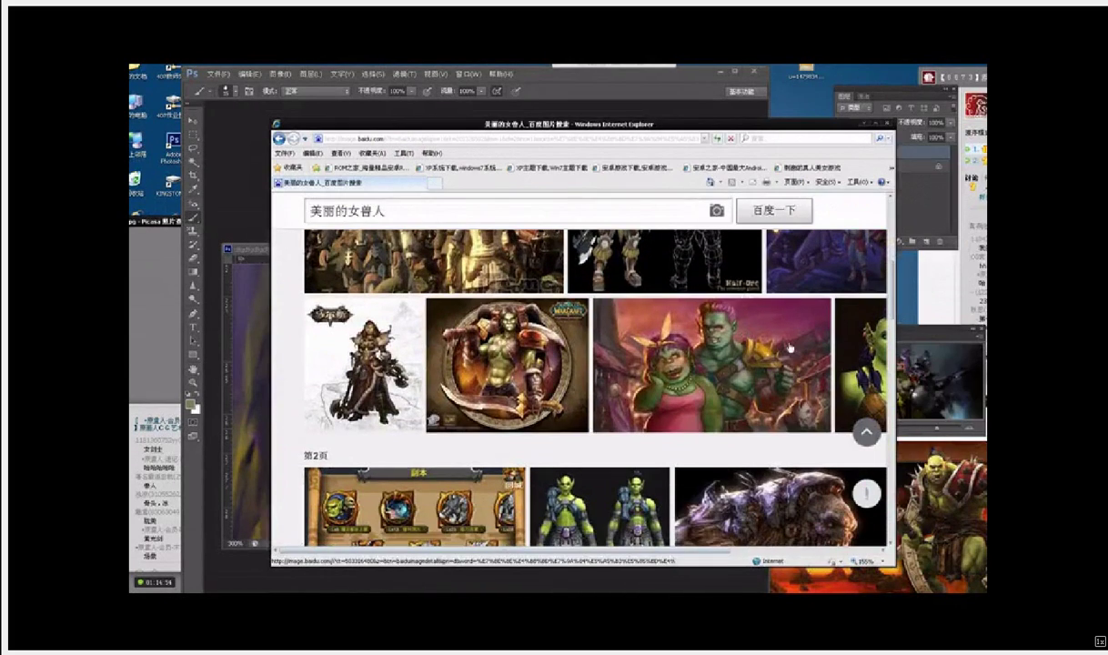
scroll(720, 551, "right", 3)
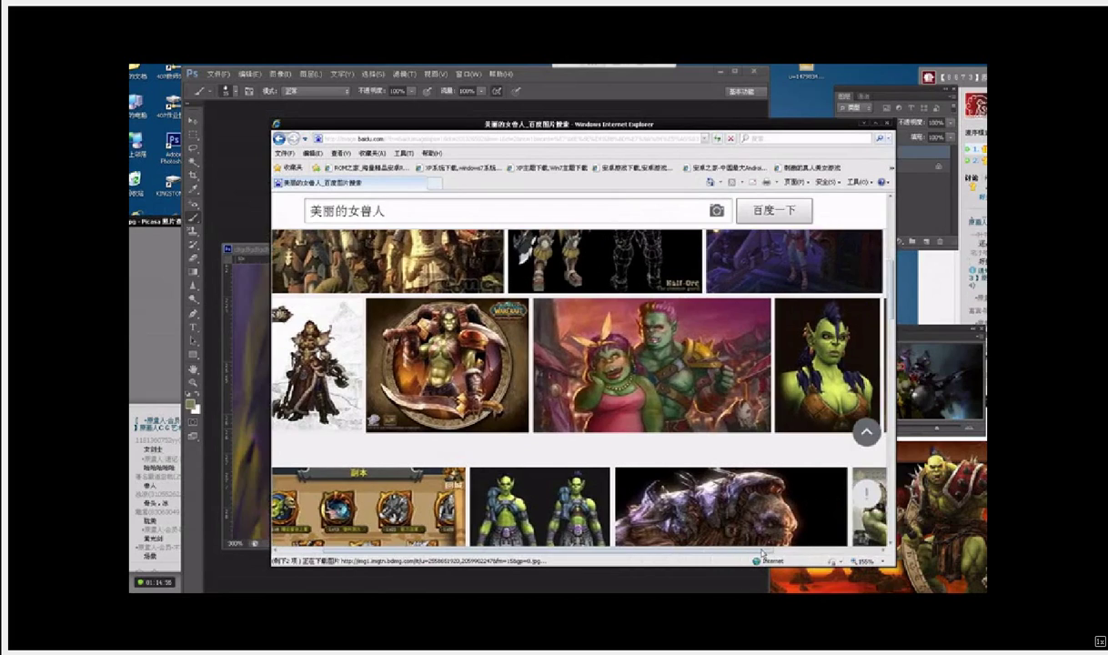
scroll(693, 448, "down", 2)
scroll(693, 448, "down", 6)
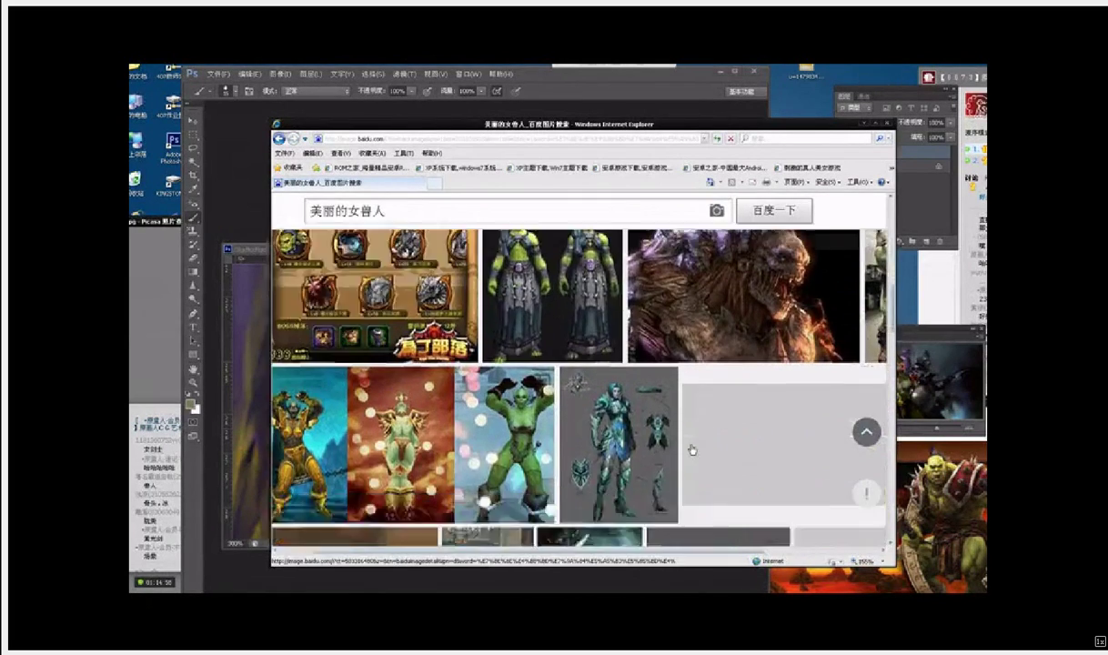
scroll(694, 448, "down", 3)
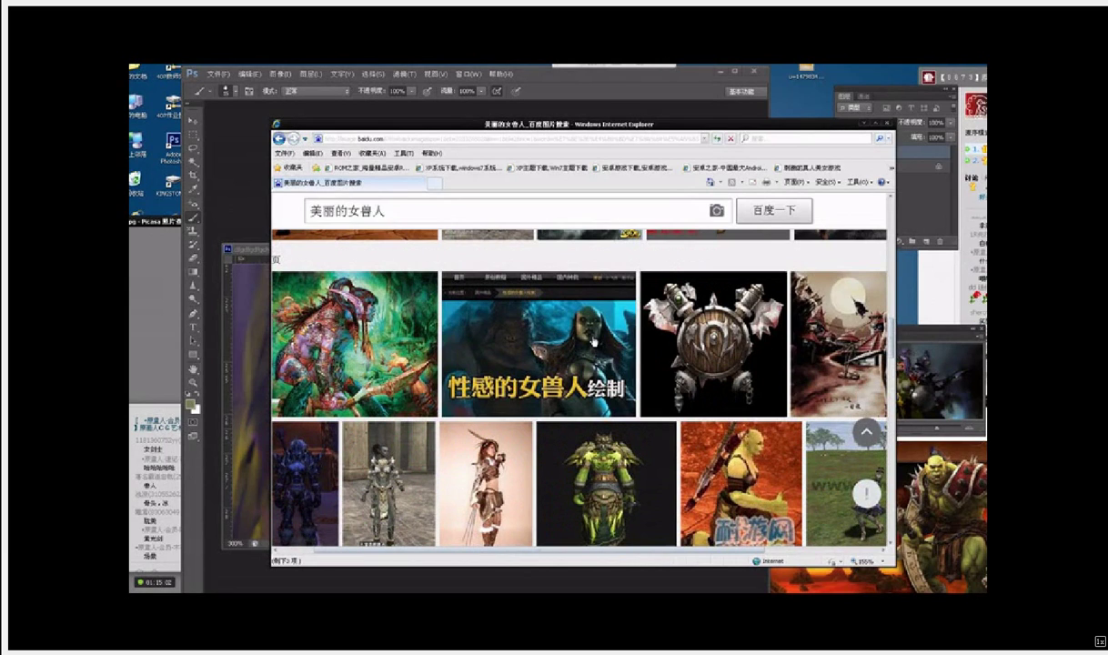
mouse_move(591, 342)
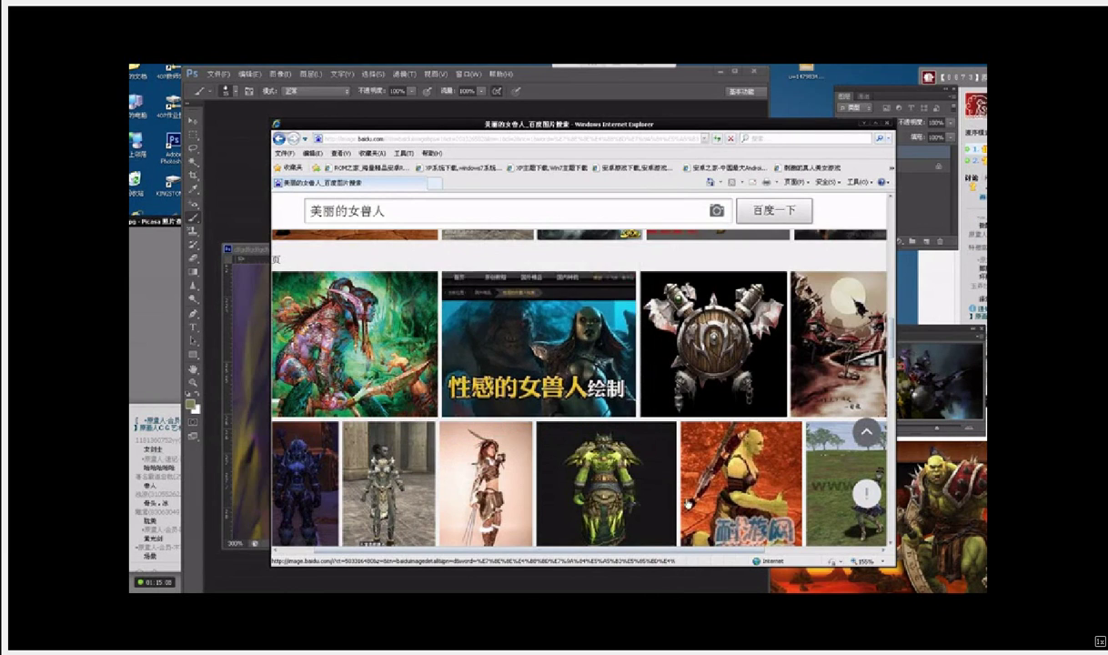
scroll(637, 436, "down", 3)
mouse_move(684, 498)
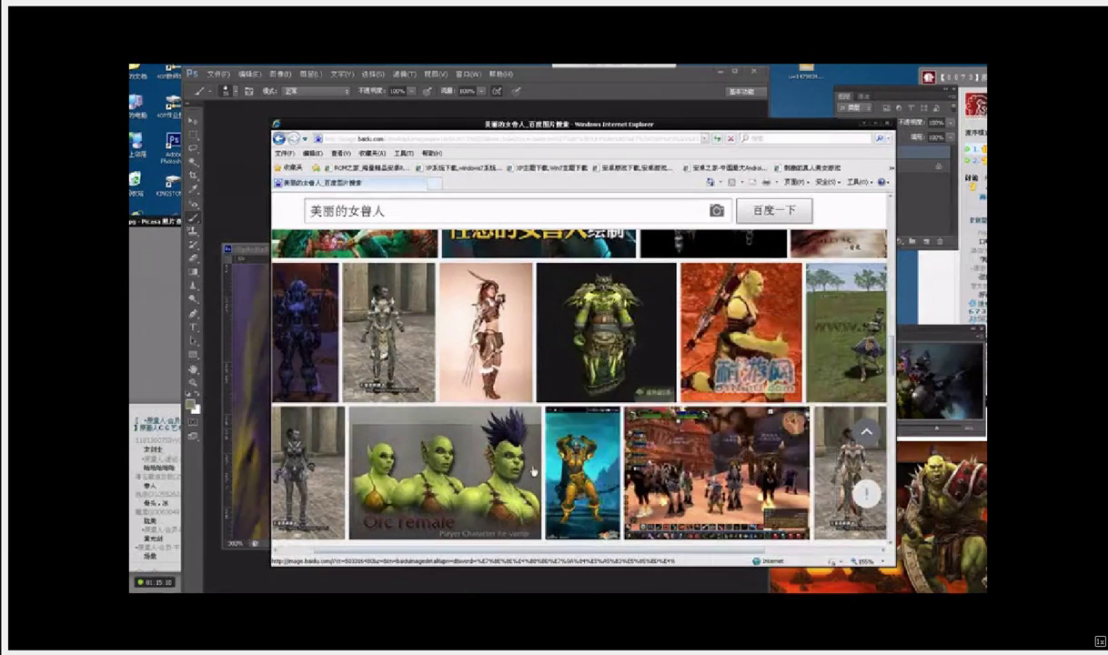
Step: Open the Orc Female picture with three green orc busts in a separate browser window
scroll(578, 382, "down", 2)
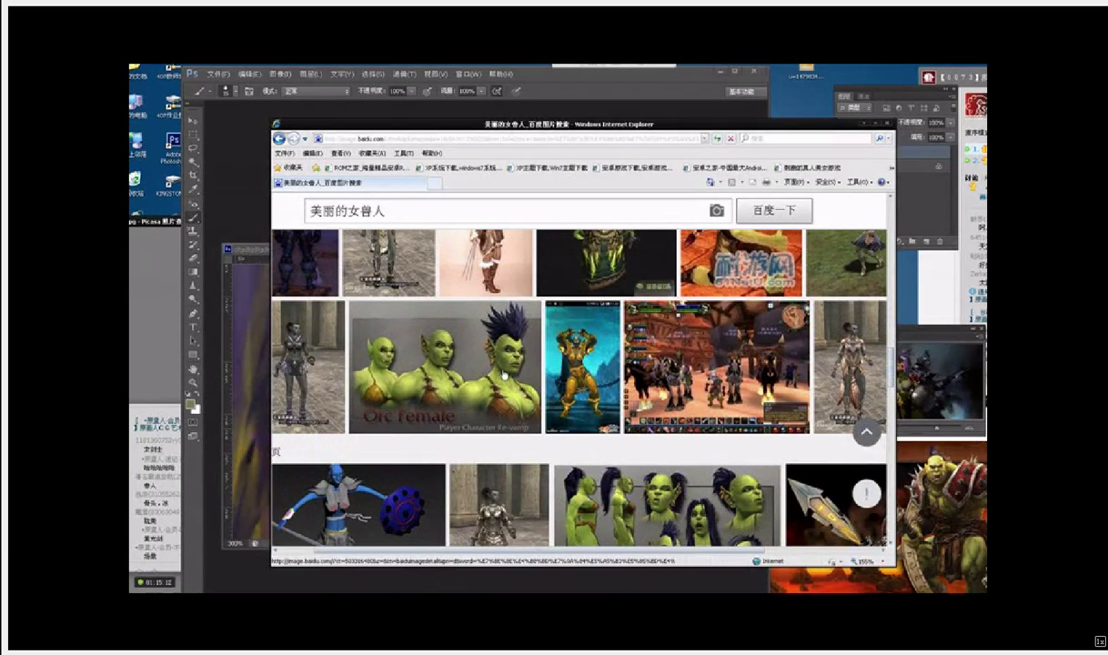
scroll(505, 374, "down", 1)
mouse_move(505, 329)
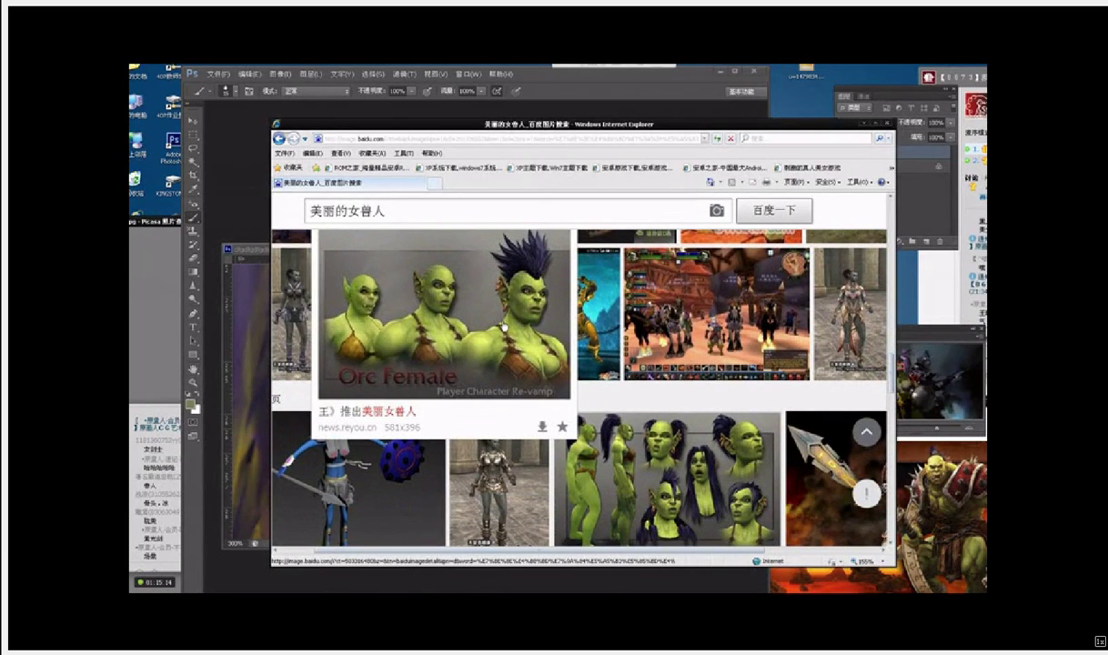
right_click(475, 303)
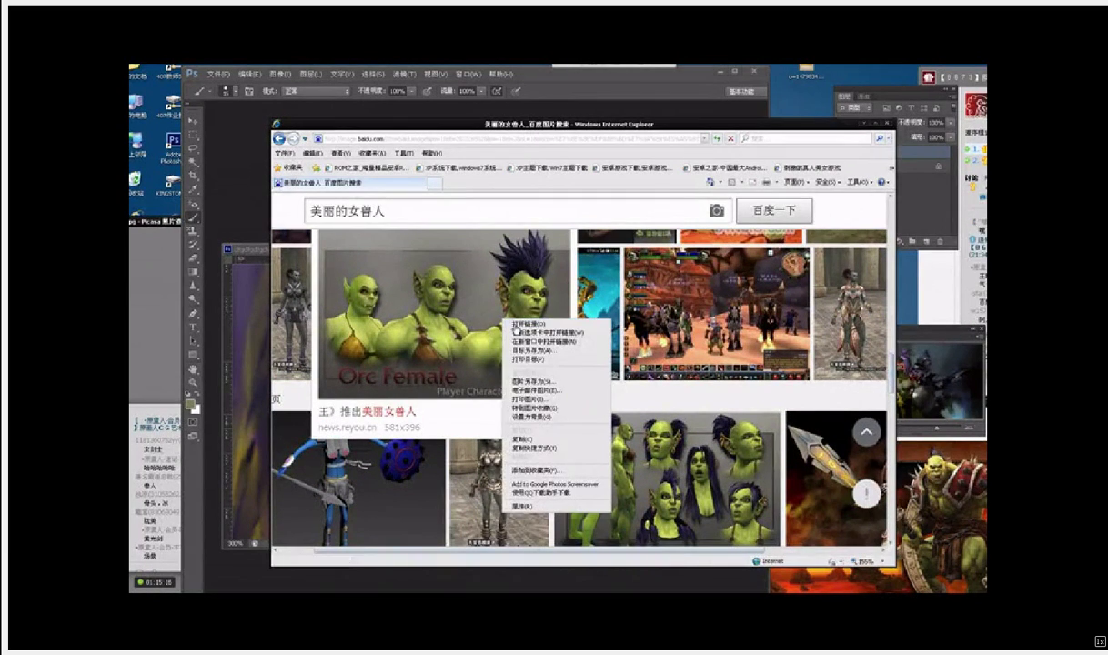
left_click(488, 312)
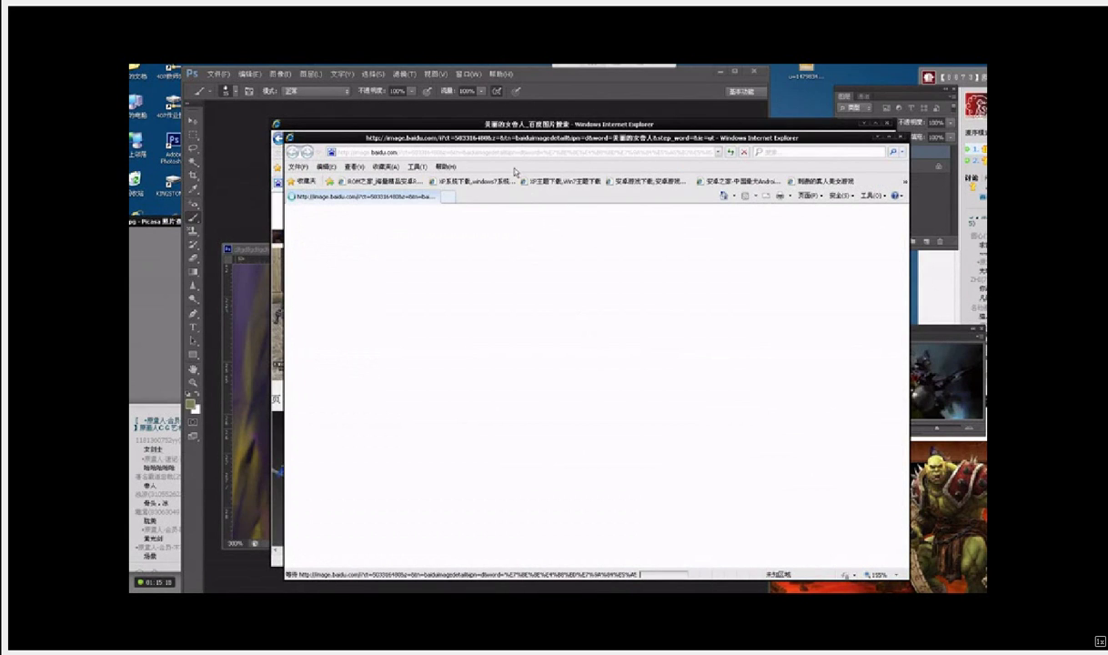
Step: Return to the image results, view the picture of the grey-skinned armoured woman, and close it
left_click(523, 126)
scroll(587, 368, "down", 4)
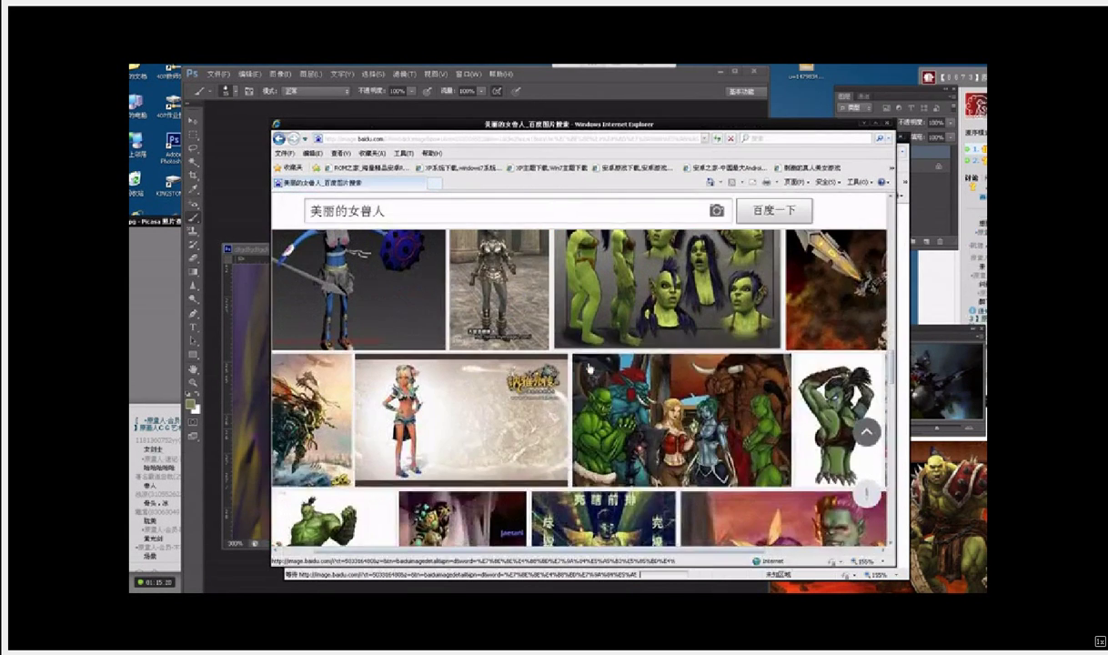
scroll(590, 369, "up", 1)
scroll(589, 369, "up", 1)
scroll(590, 368, "down", 1)
scroll(590, 369, "up", 1)
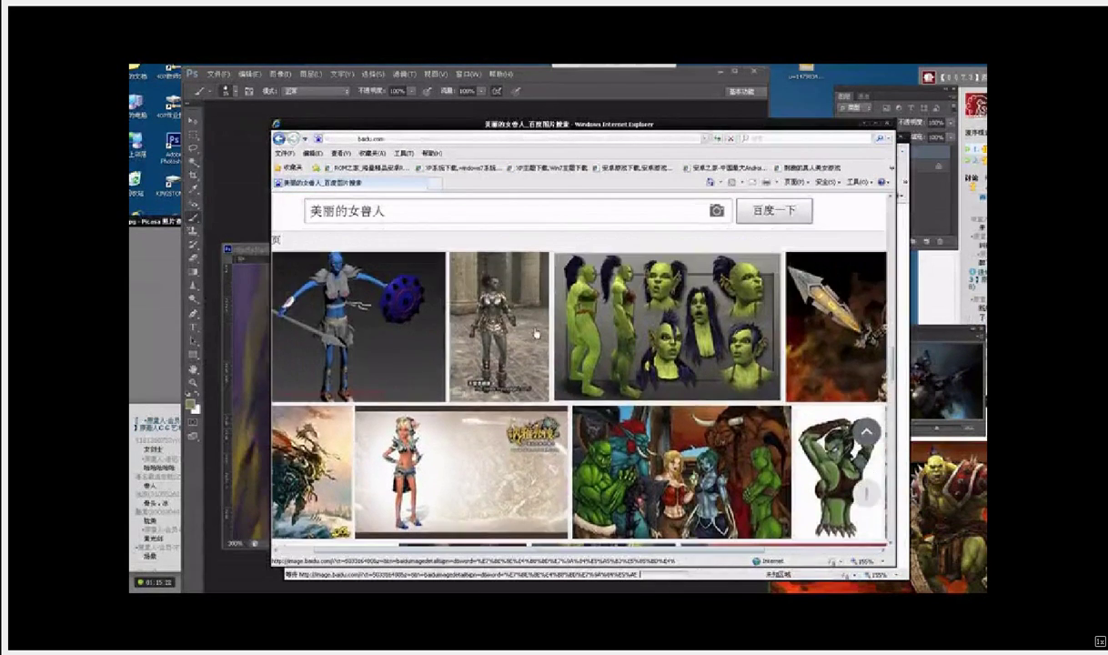
left_click(506, 327)
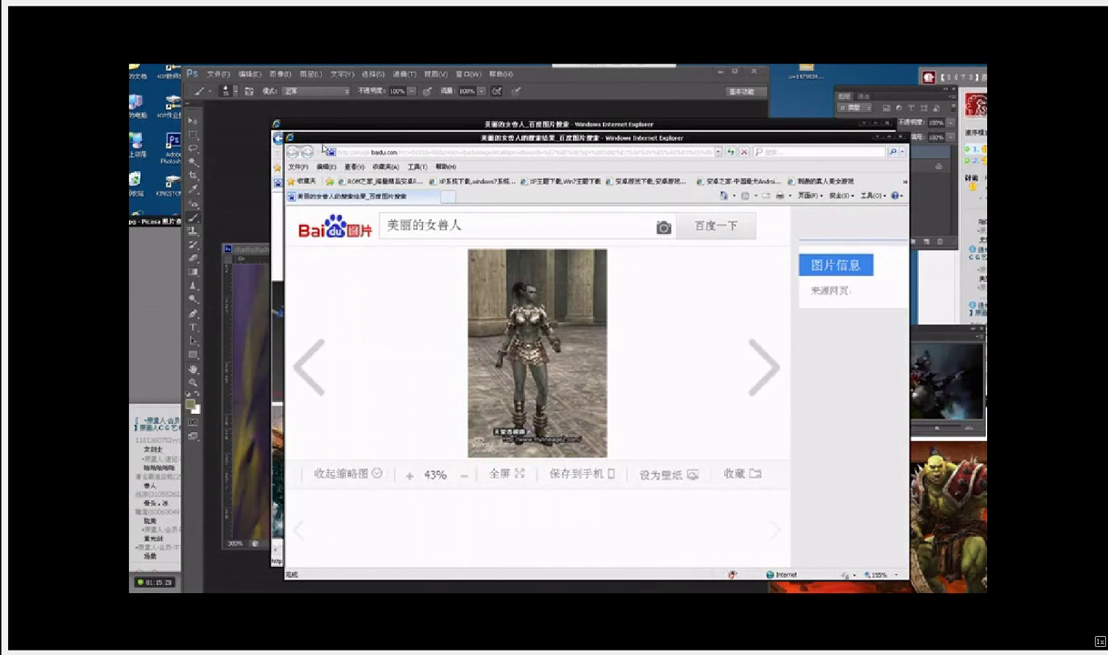
left_click(898, 136)
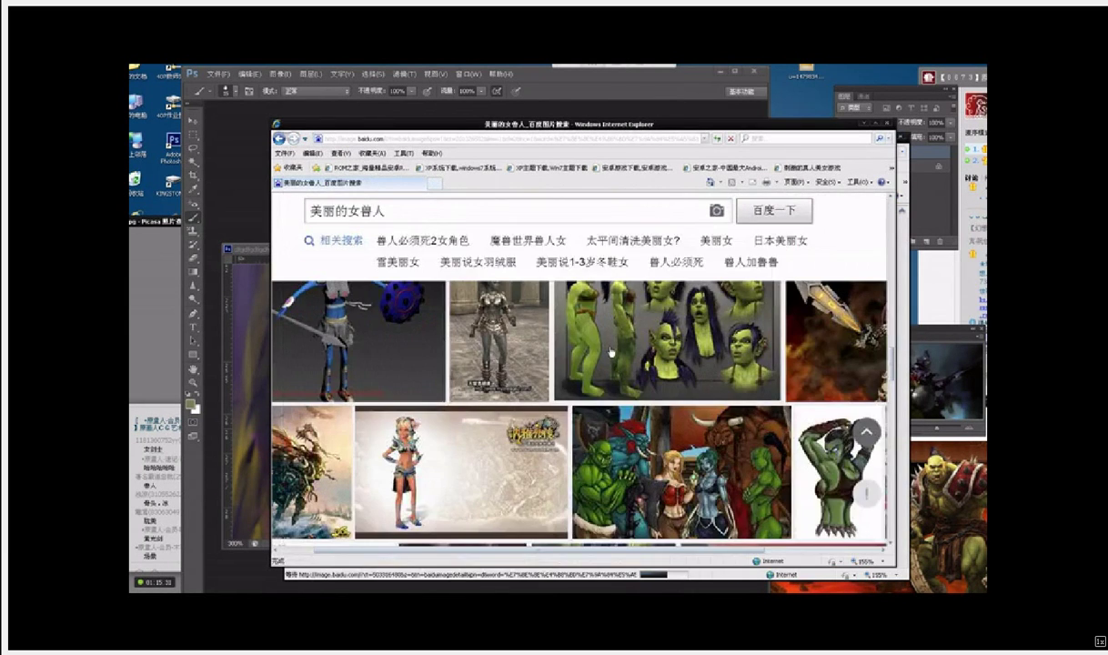
Step: Examine the remaining pages of image results for further female orc pictures usable as painting reference
scroll(610, 352, "down", 3)
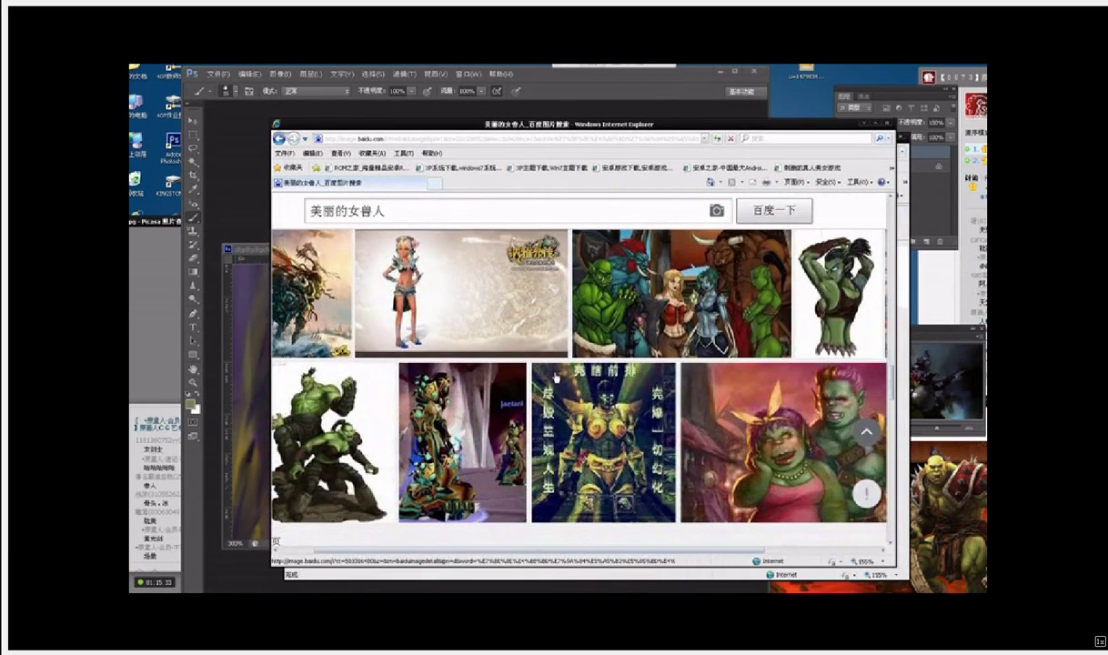
scroll(555, 376, "down", 6)
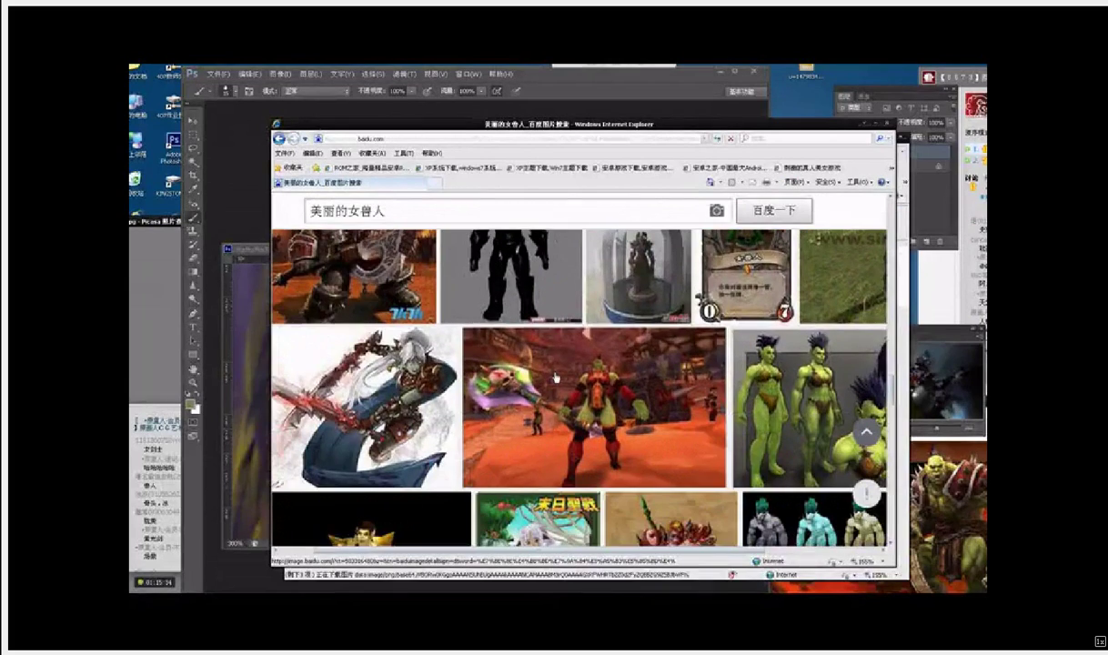
scroll(555, 376, "down", 5)
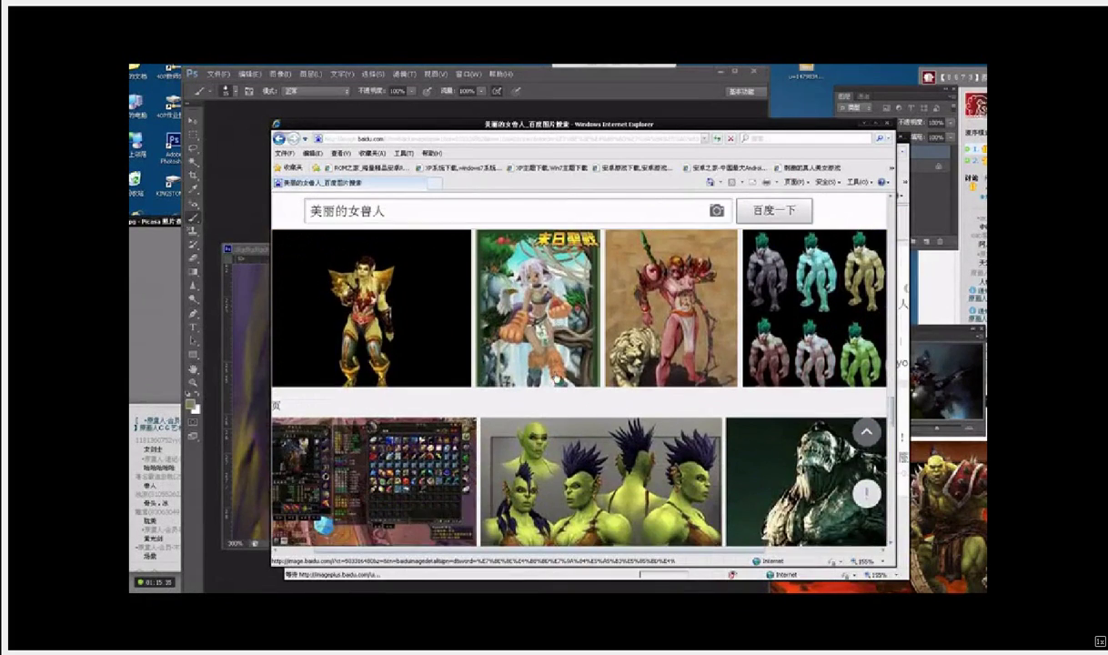
scroll(556, 375, "down", 3)
scroll(556, 376, "down", 2)
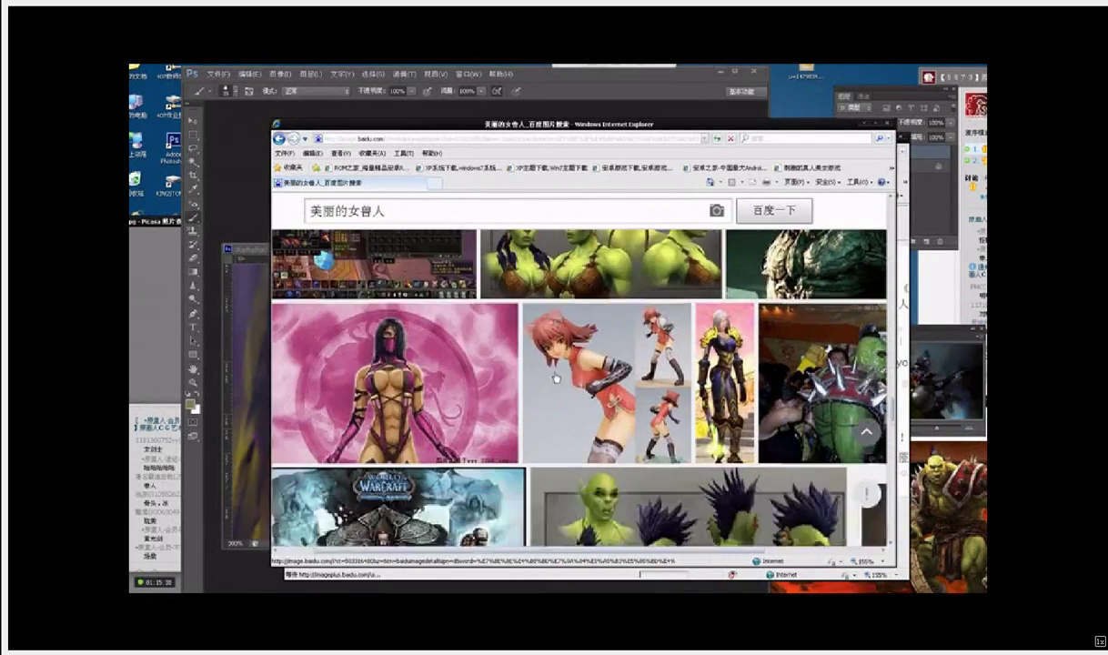
scroll(555, 376, "down", 7)
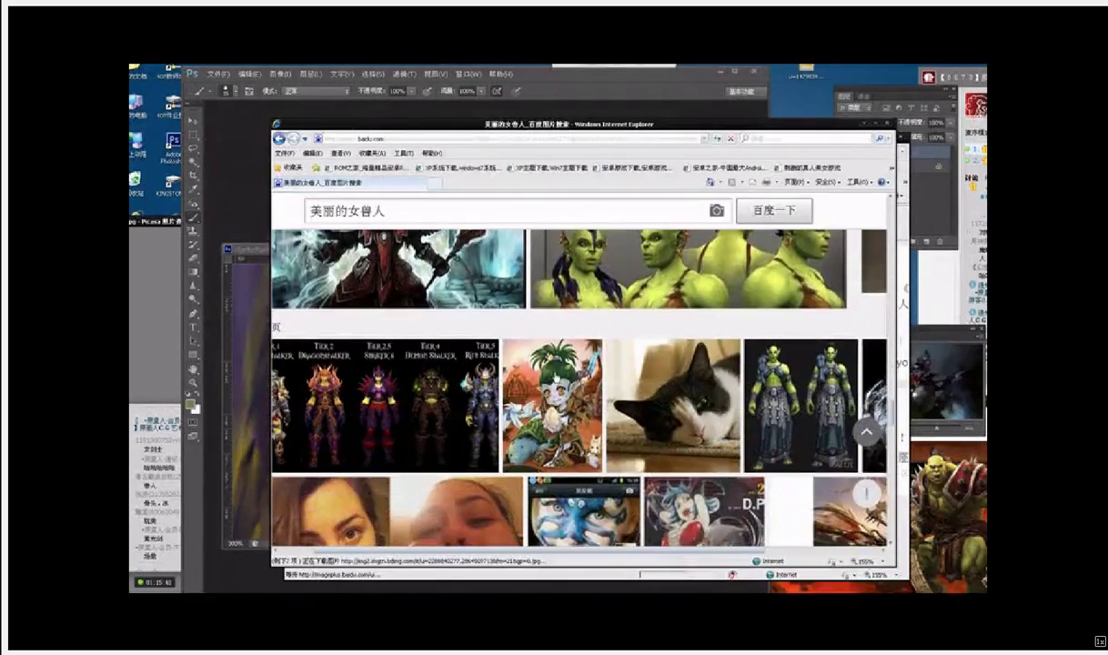
scroll(555, 375, "down", 3)
scroll(556, 375, "down", 4)
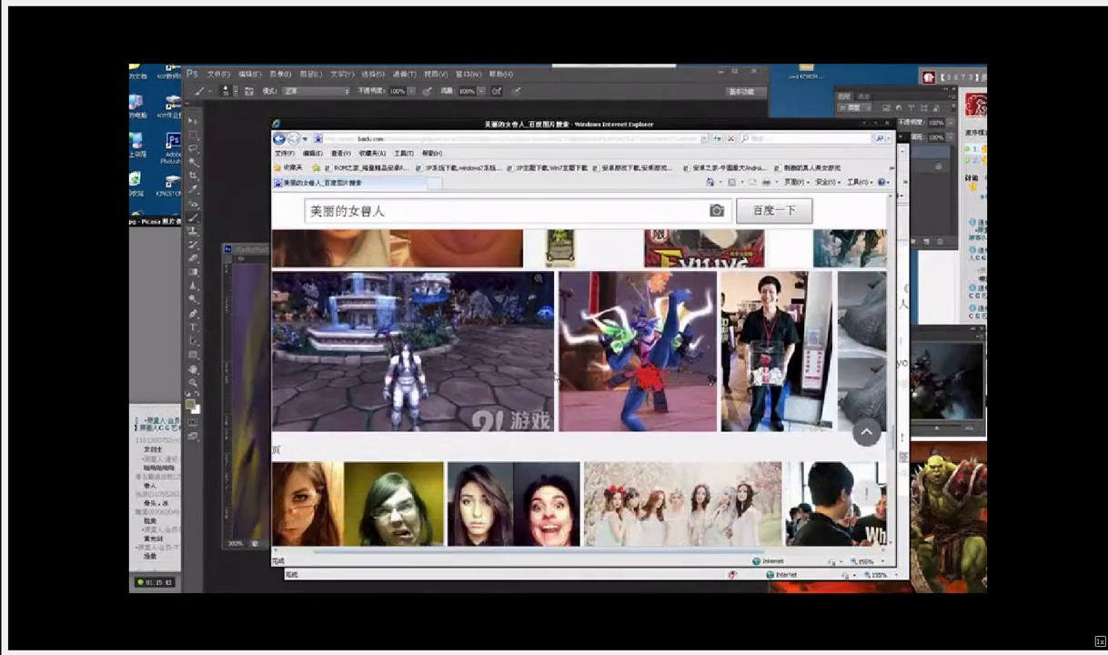
scroll(555, 376, "down", 8)
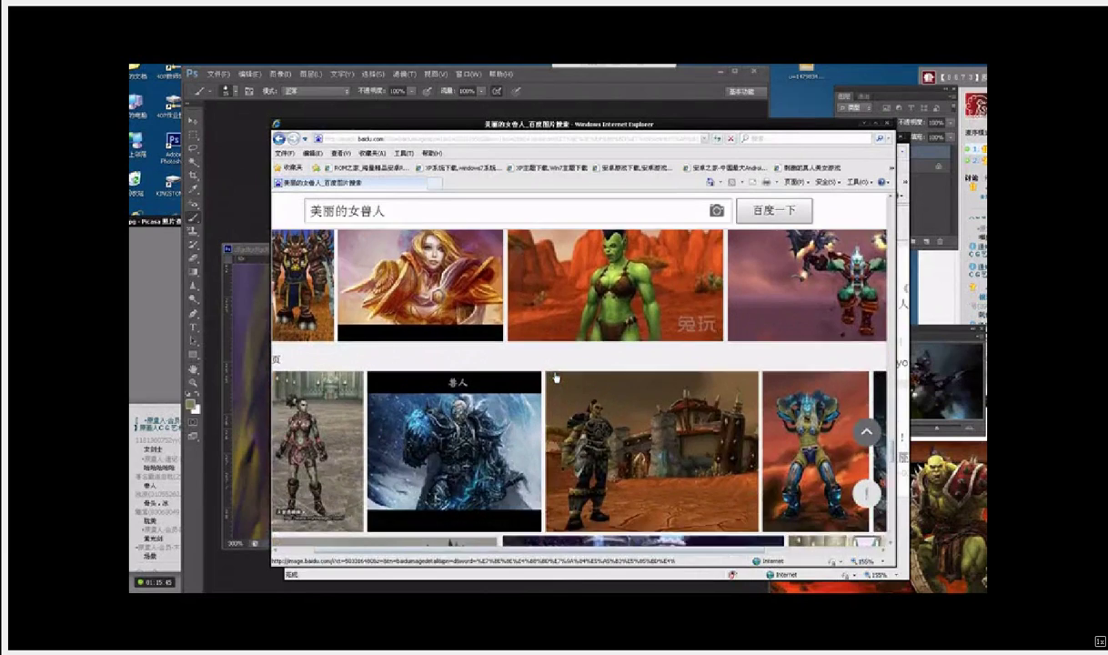
Step: Open the picture of the green orc woman in the red desert, and place the Orc Female window beside the painting
left_click(624, 334)
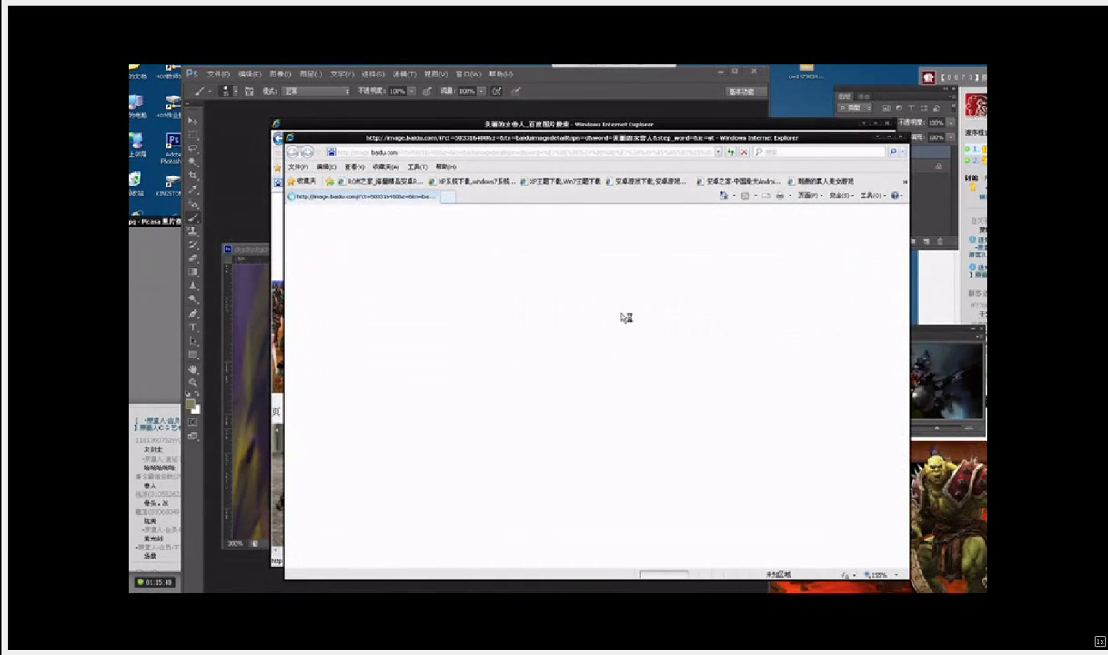
left_click_drag(502, 138, 983, 275)
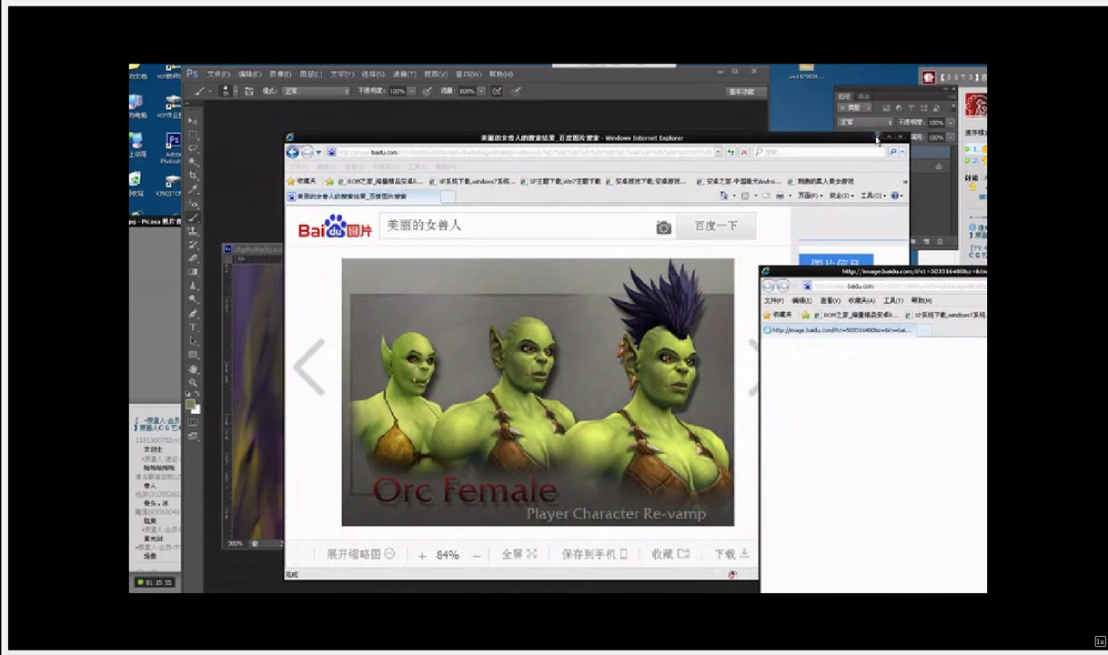
left_click_drag(753, 142, 1107, 215)
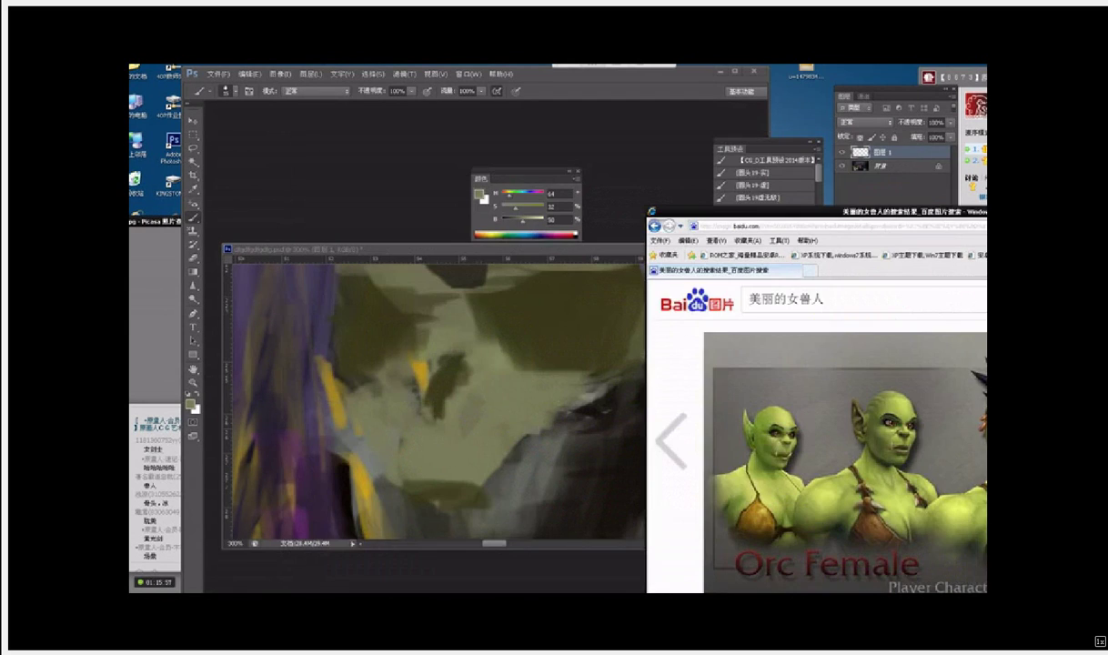
Step: Move the Orc Female reference window clear of the painting and sample the olive skin tone from the character's lower face
left_click_drag(946, 212, 979, 307)
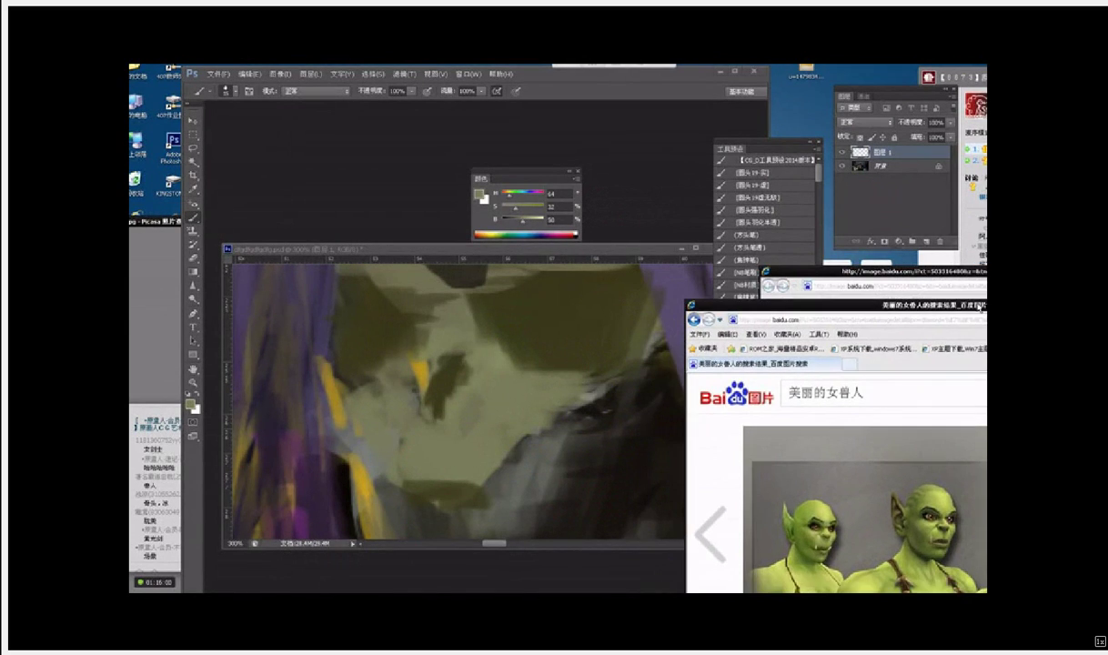
left_click(652, 197)
key("ctrl+minus")
key("ctrl+minus")
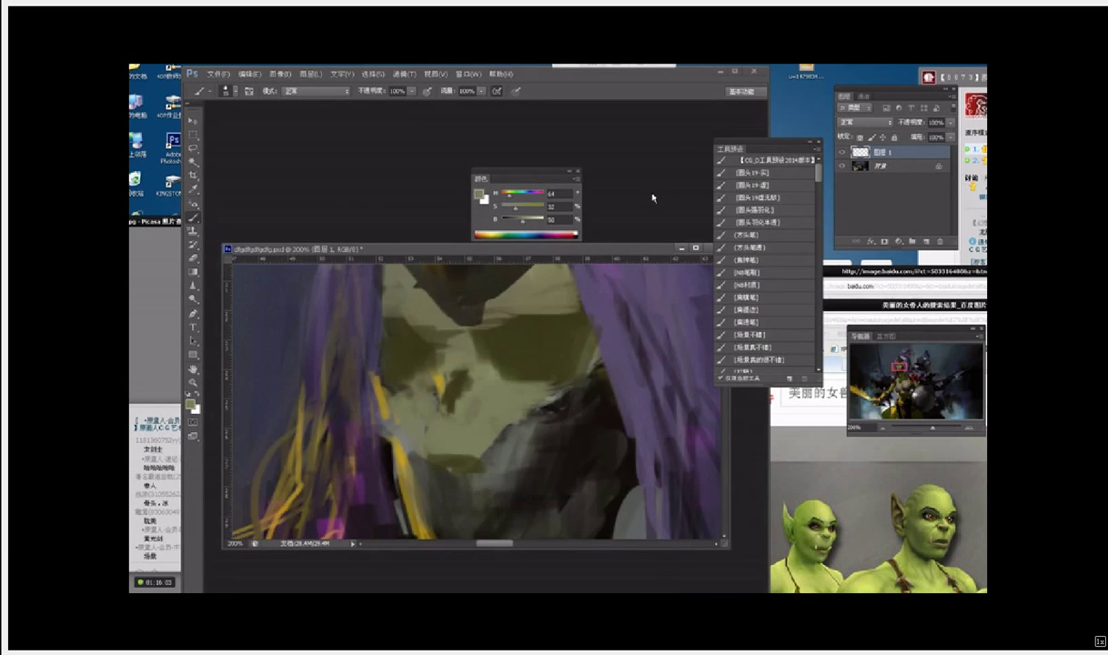
left_click(487, 397, "alt")
left_click(487, 396, "alt")
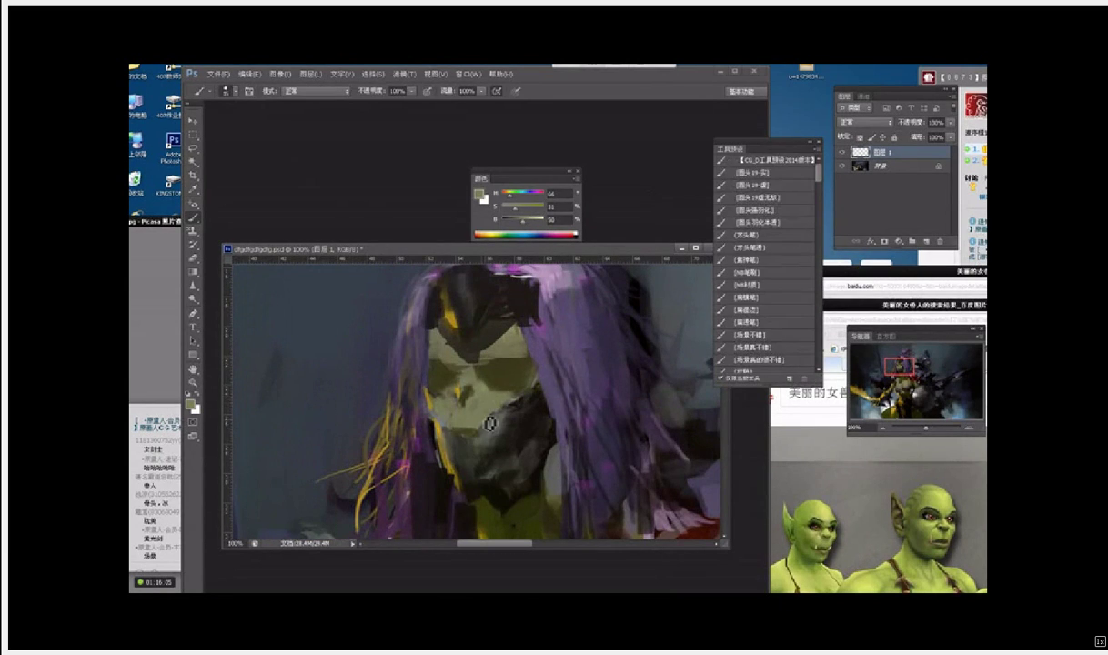
left_click(477, 417, "alt")
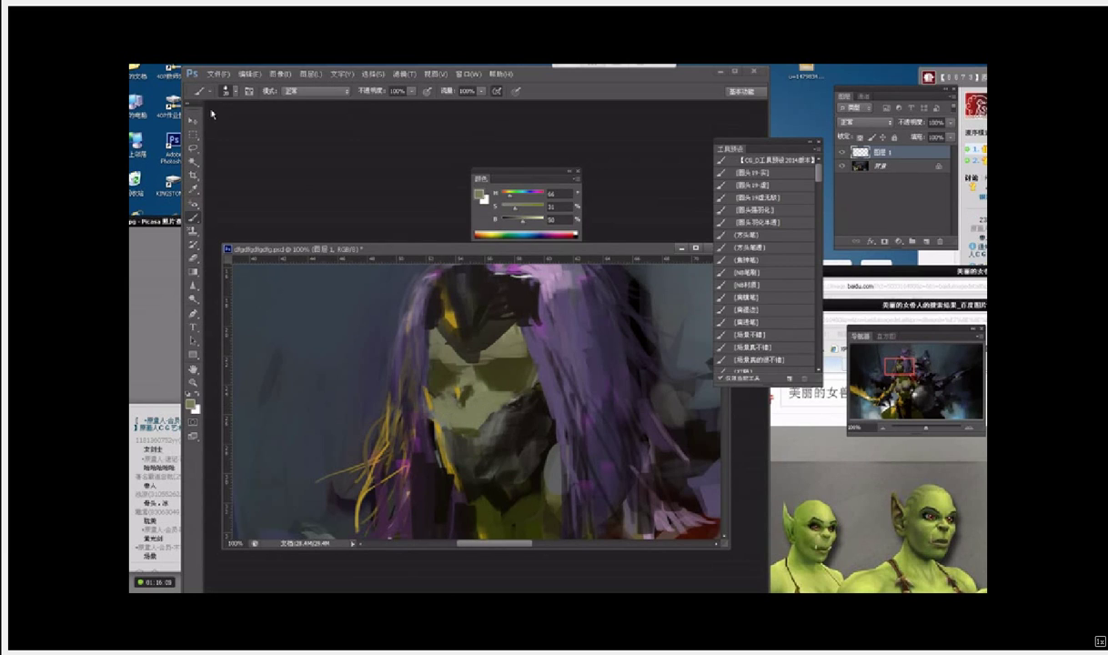
Step: Flip the canvas horizontally and check the mirrored composition as a whole
left_click(279, 75)
mouse_move(344, 164)
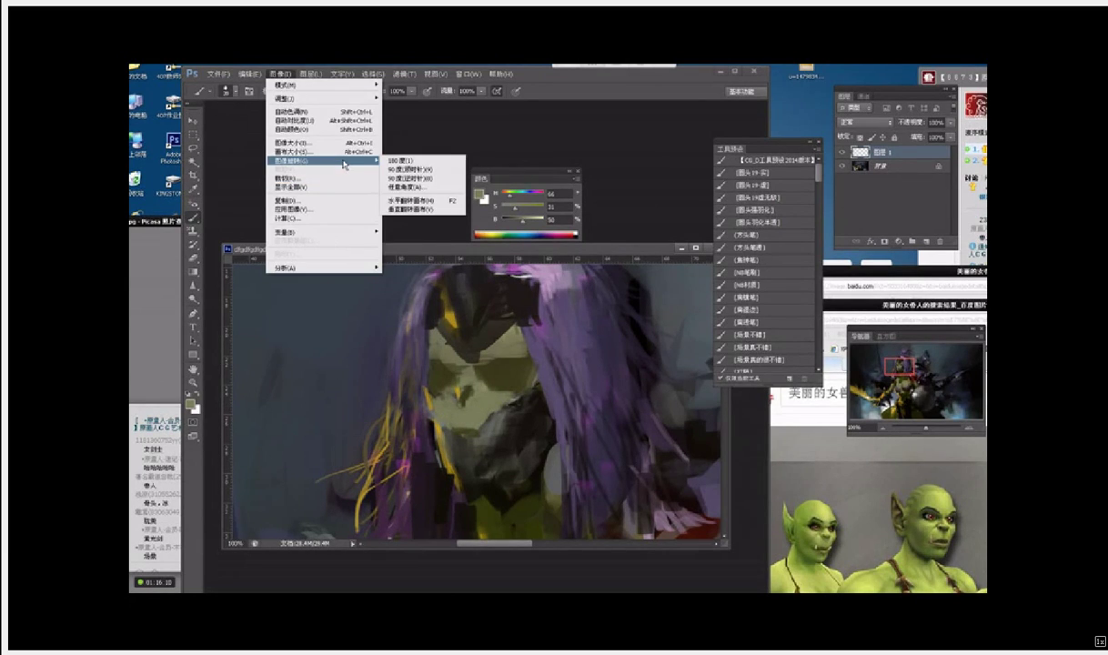
left_click(409, 200)
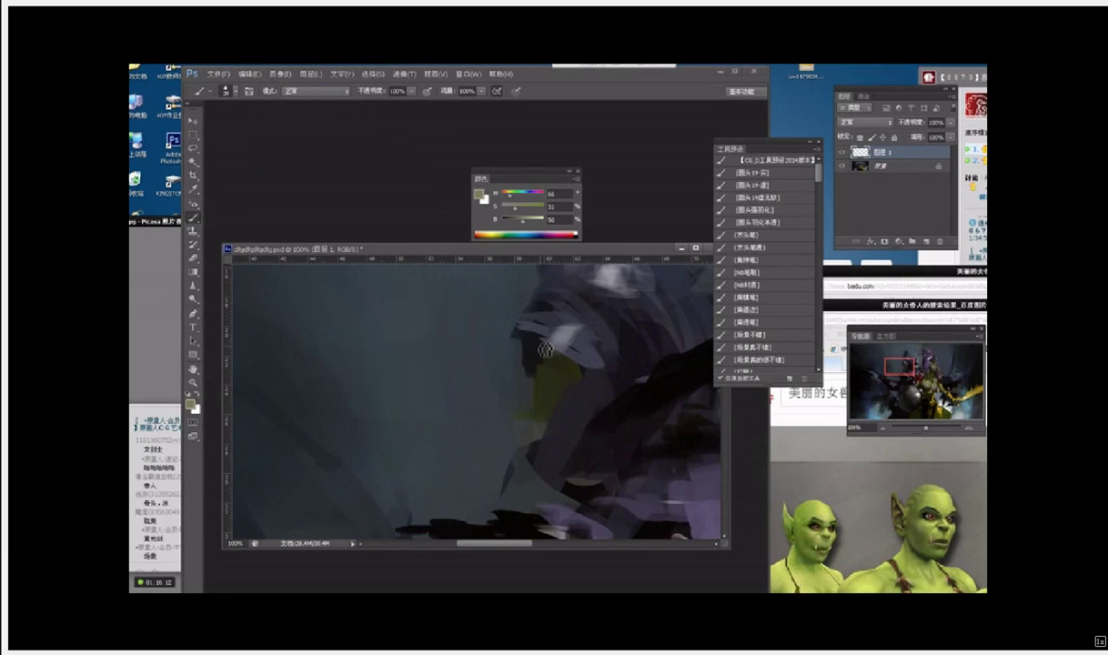
key("ctrl+minus")
key("ctrl+minus")
key("ctrl+minus")
key("ctrl+minus")
key("ctrl+minus")
key("ctrl+plus")
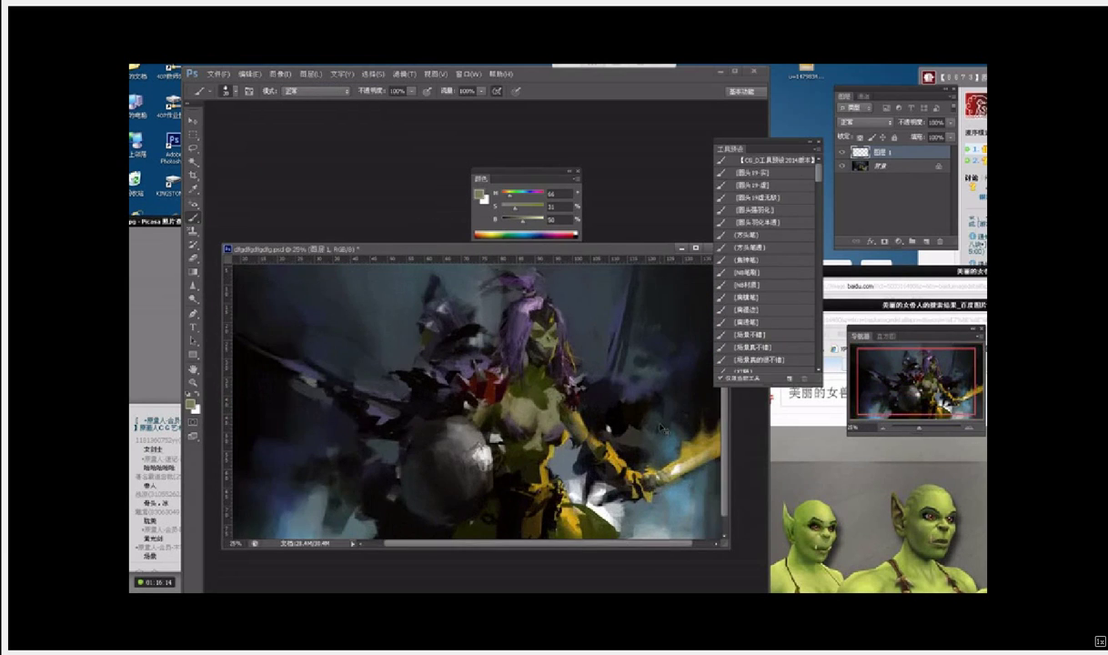
key("f")
key("f")
key("f")
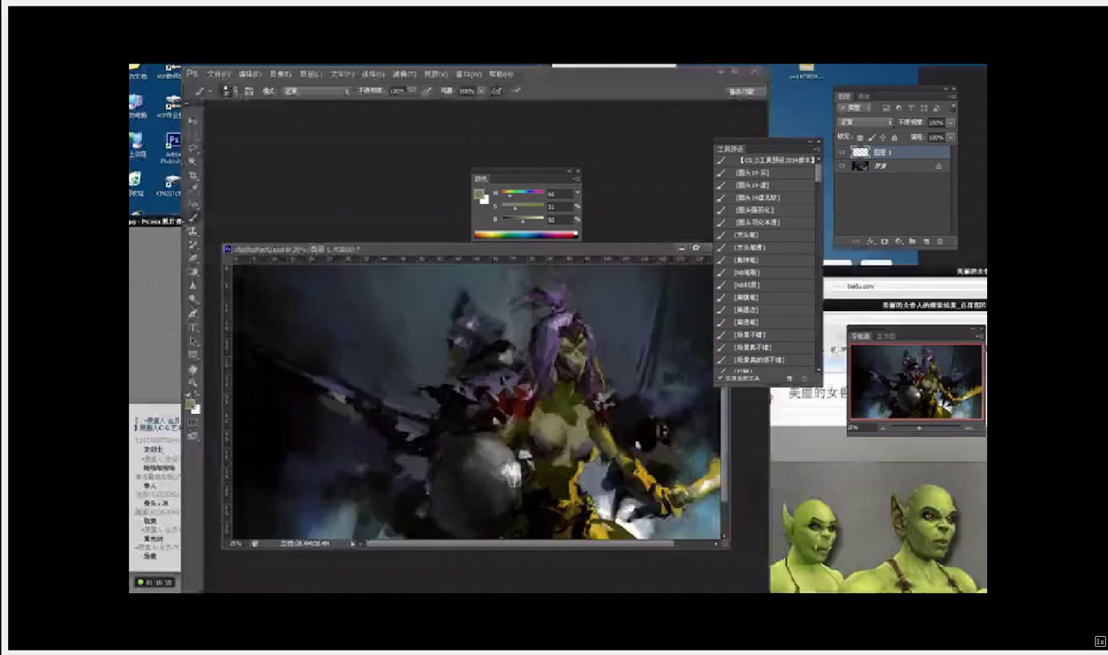
Step: Paint the nose, mouth and cheek of the mirrored face in the olive skin tone with a smaller brush
left_click_drag(624, 407, 568, 369)
left_click_drag(540, 332, 544, 383)
key("i")
key("b")
key("ctrl+plus")
key("ctrl+plus")
key("[")
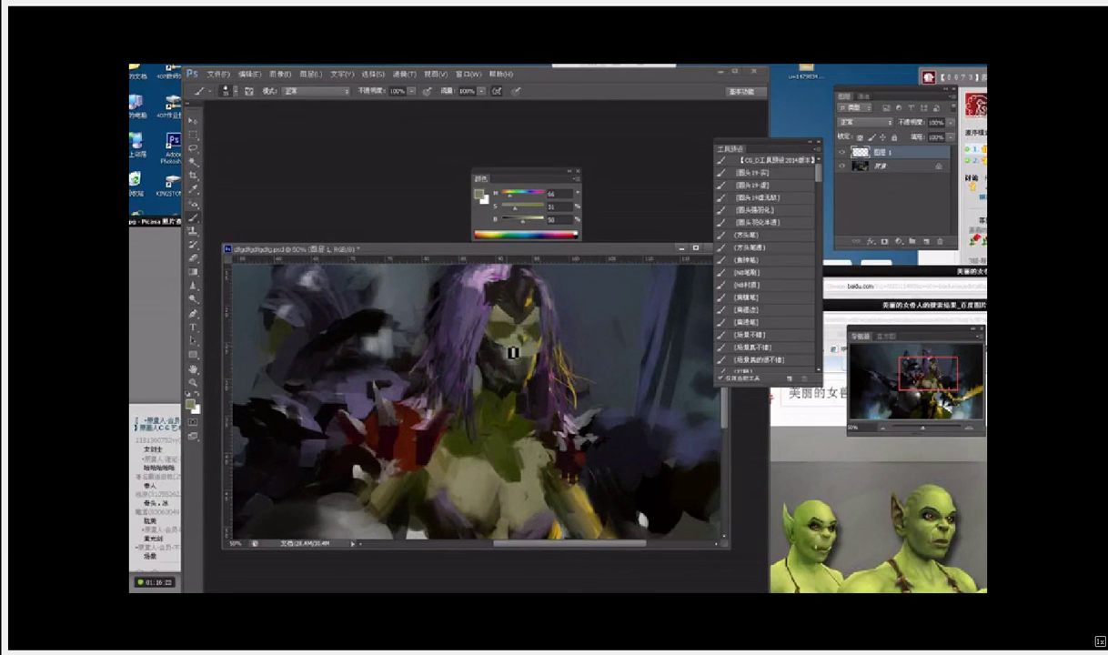
key("[")
left_click_drag(506, 341, 508, 326)
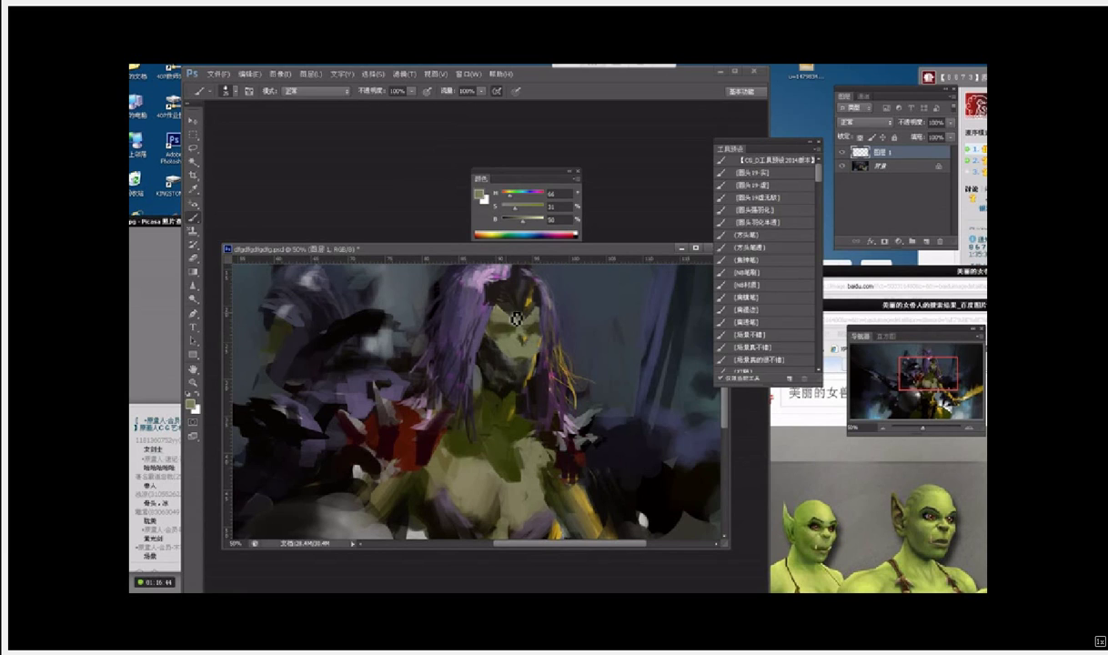
Step: Sample muted olive and pale purple (H 291, S 20, B 66) tones and refine the area around the character's eyes
key("i")
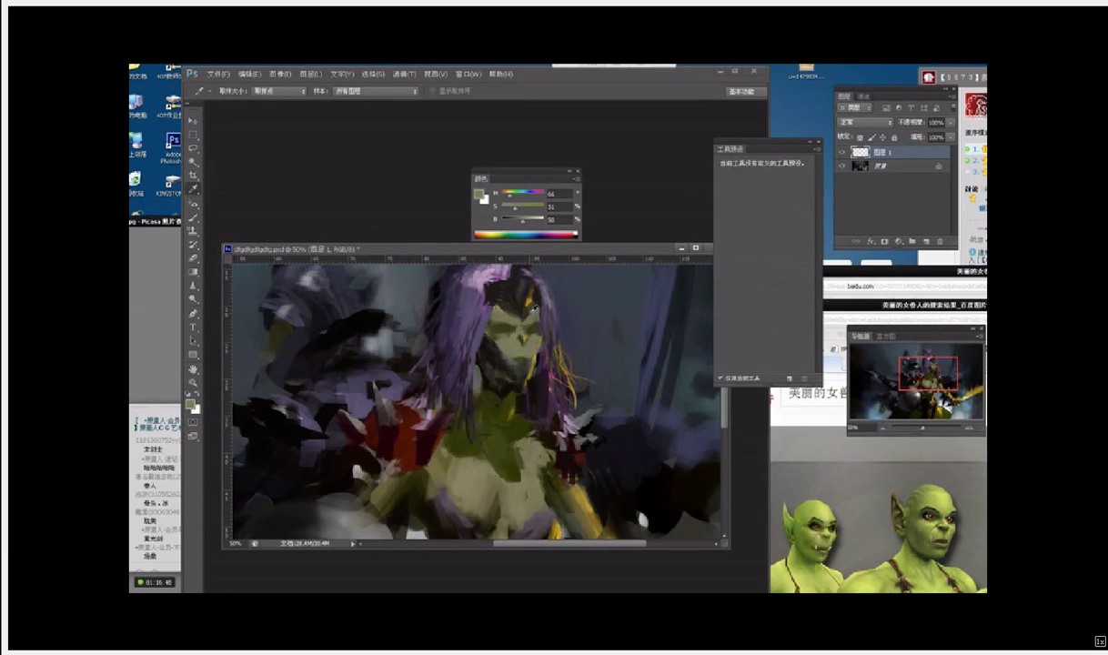
left_click(512, 317, "alt")
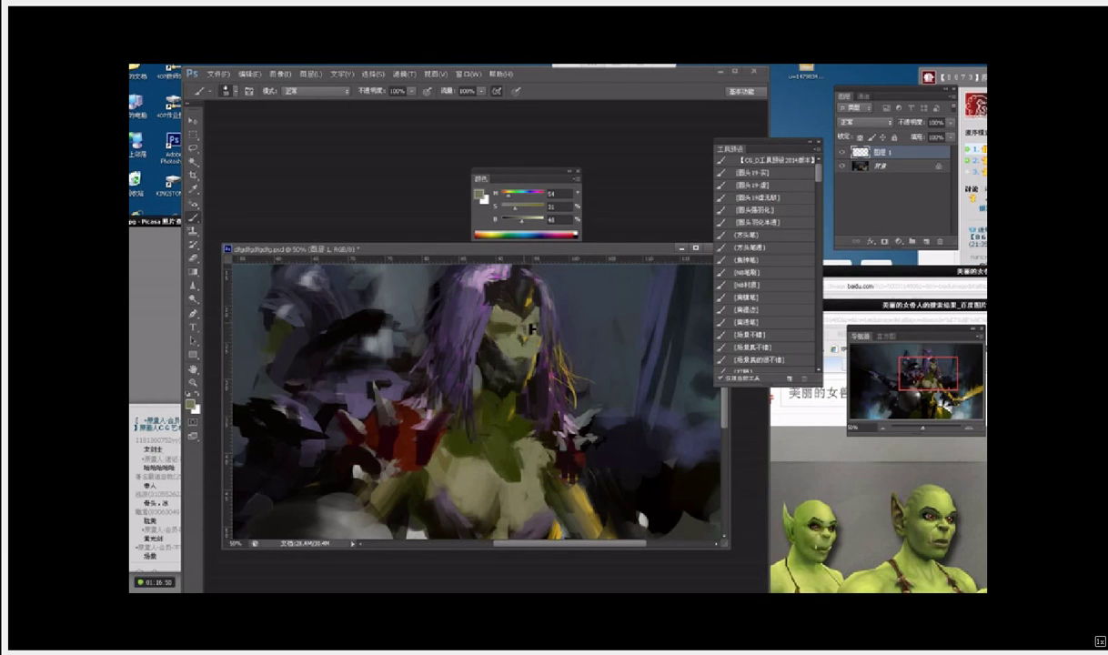
left_click(528, 328, "alt")
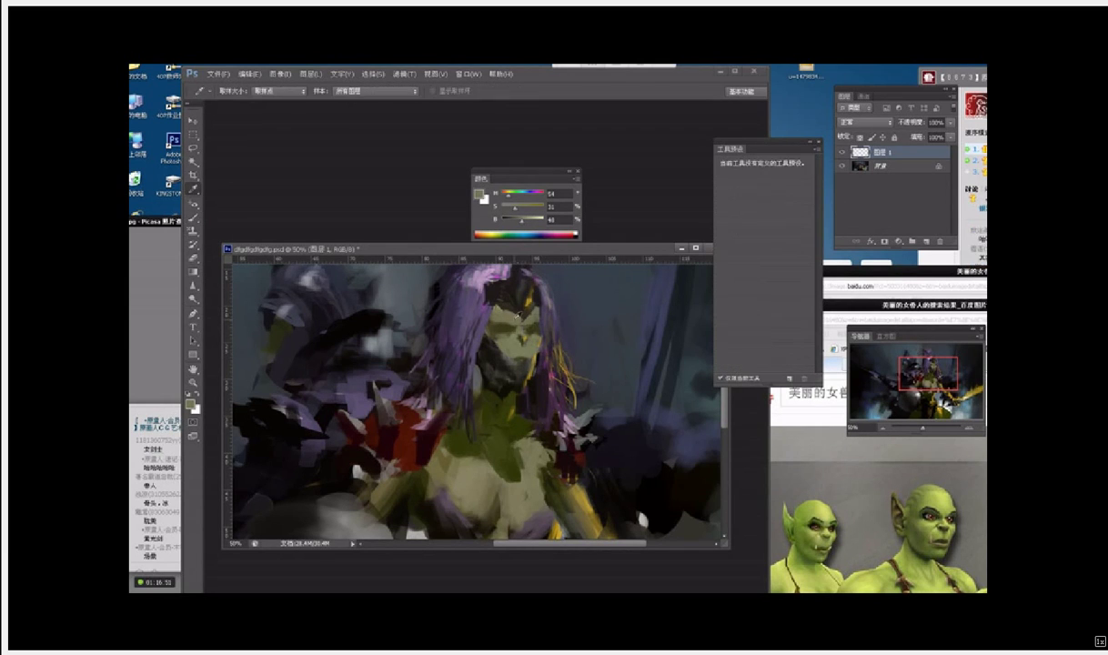
left_click(519, 332, "alt")
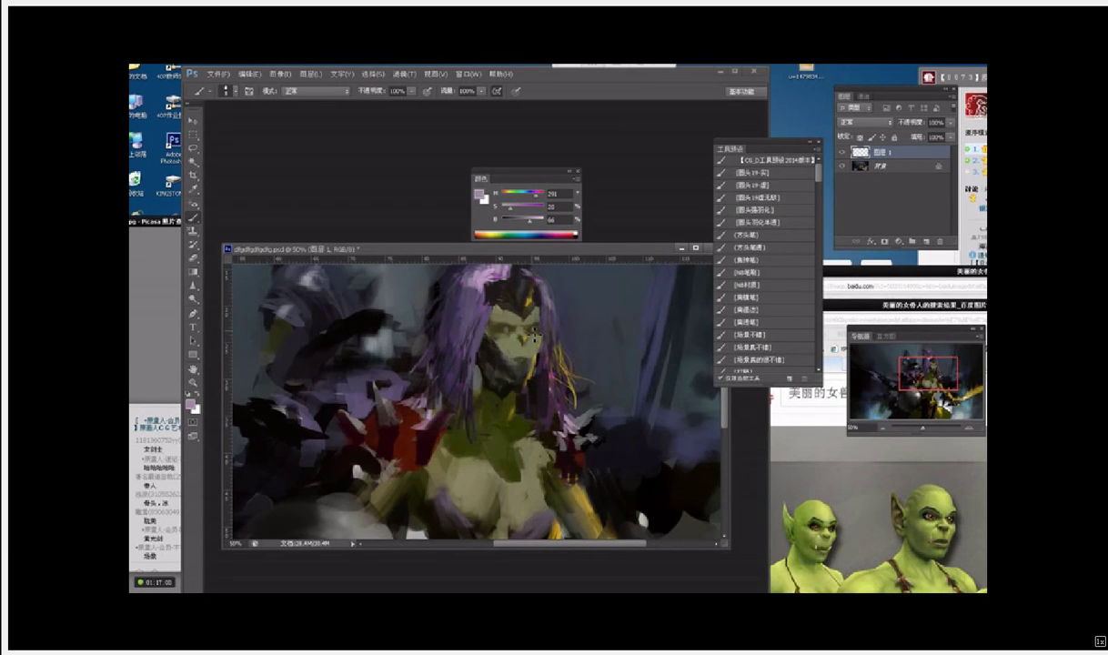
key("bracketright")
key("bracketright")
key("bracketright")
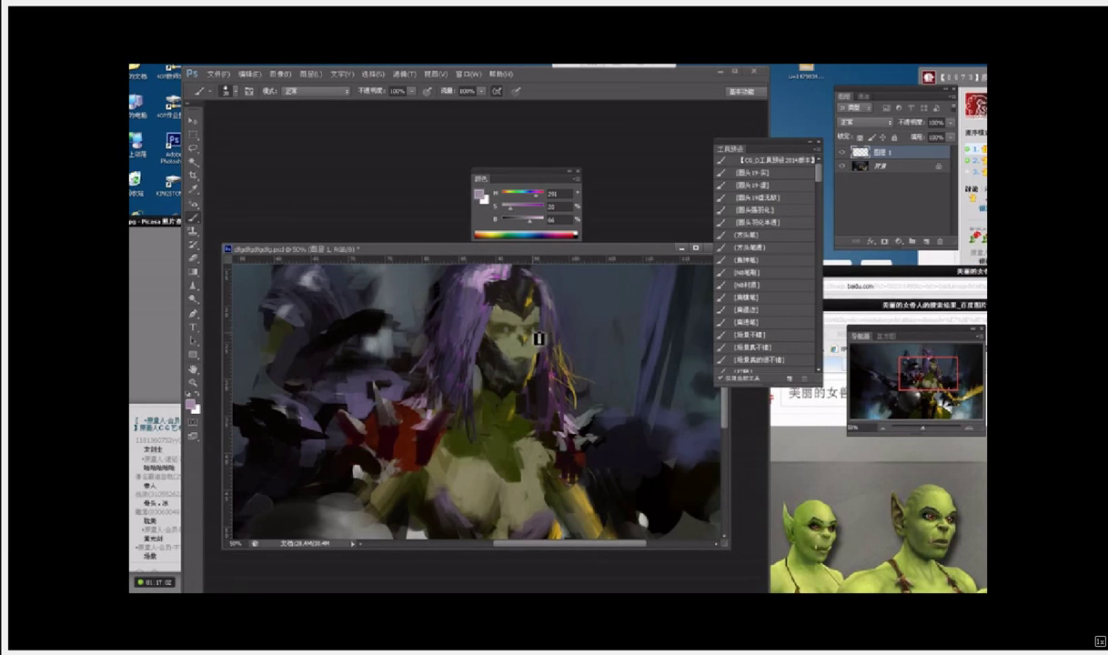
Step: Sample a dark olive and a near-black (H 300, S 13, B 13) and darken the eye and outer cheek area
key("i")
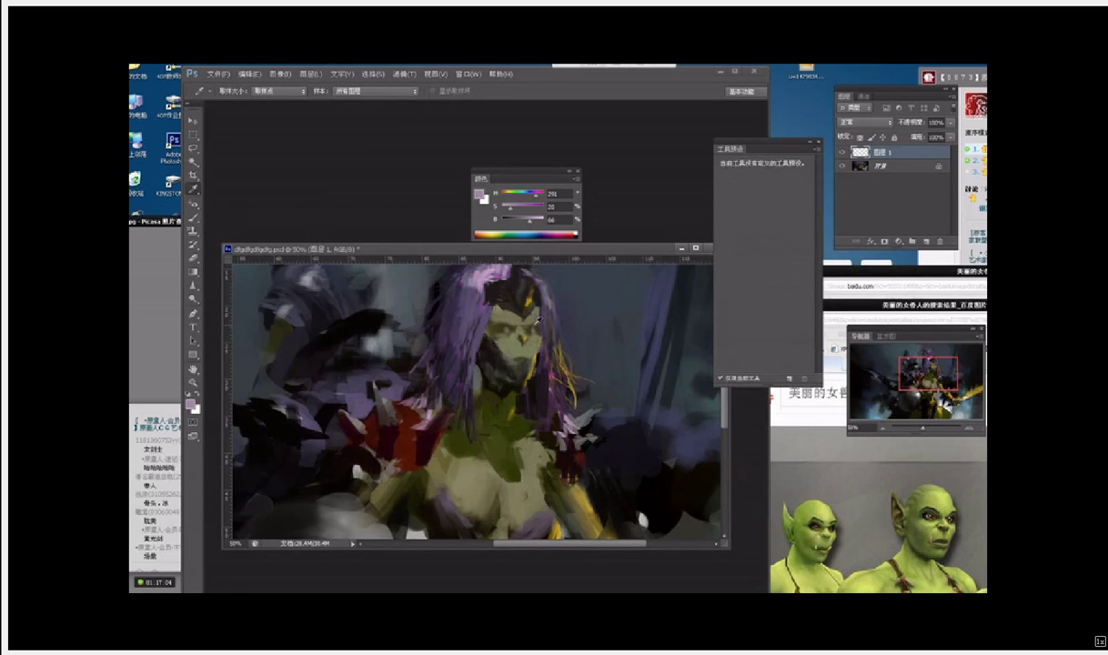
left_click(534, 335)
key("b")
key("i")
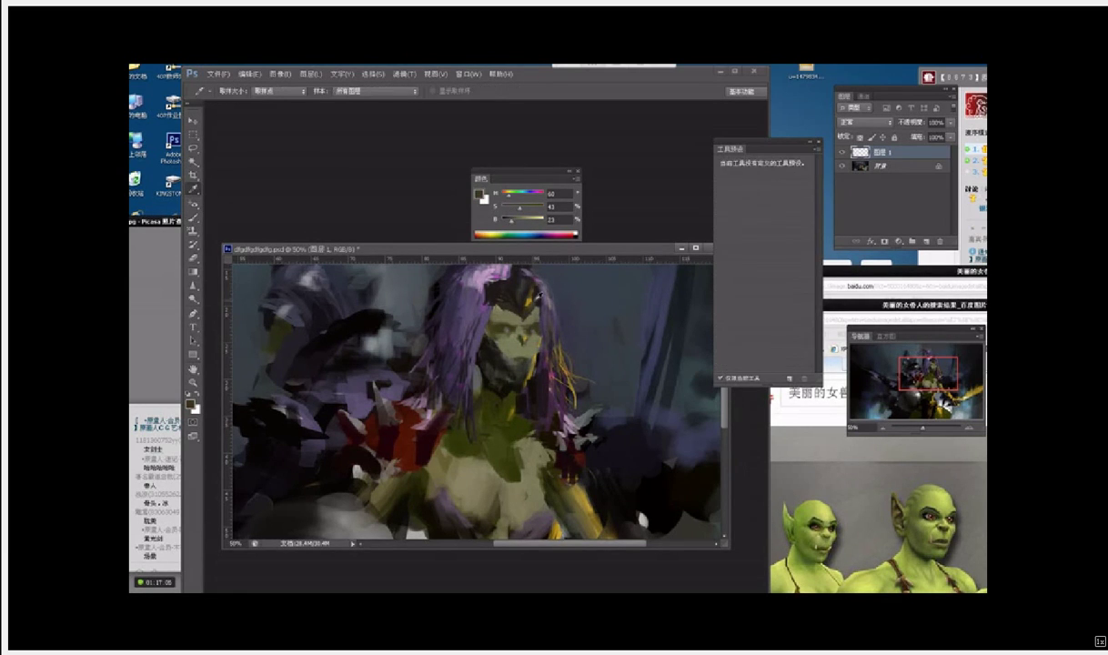
left_click(540, 337)
key("b")
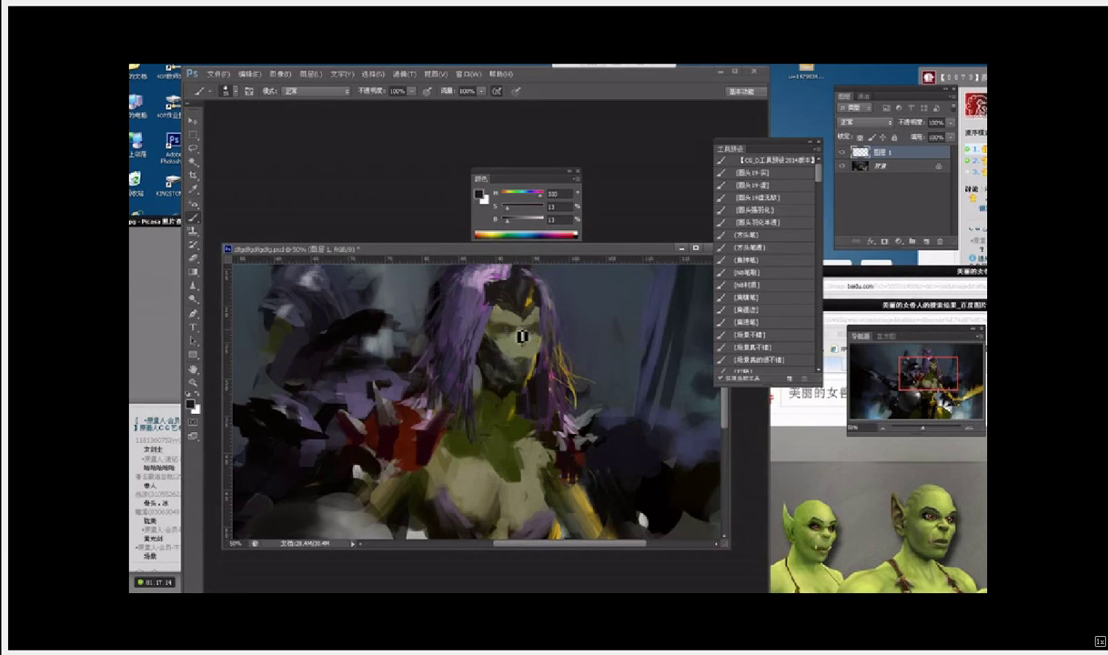
Step: Alternate sampled dark and mid olive tones to reshape the eye sockets, nose and cheek
left_click(520, 334, "alt")
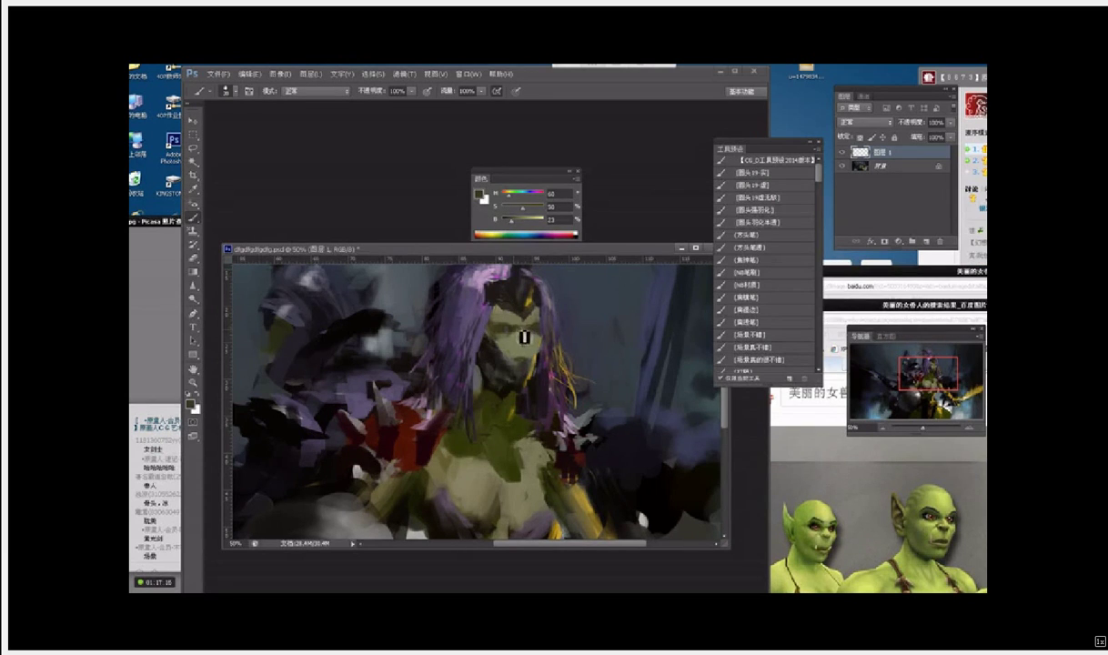
key("i")
left_click(540, 327)
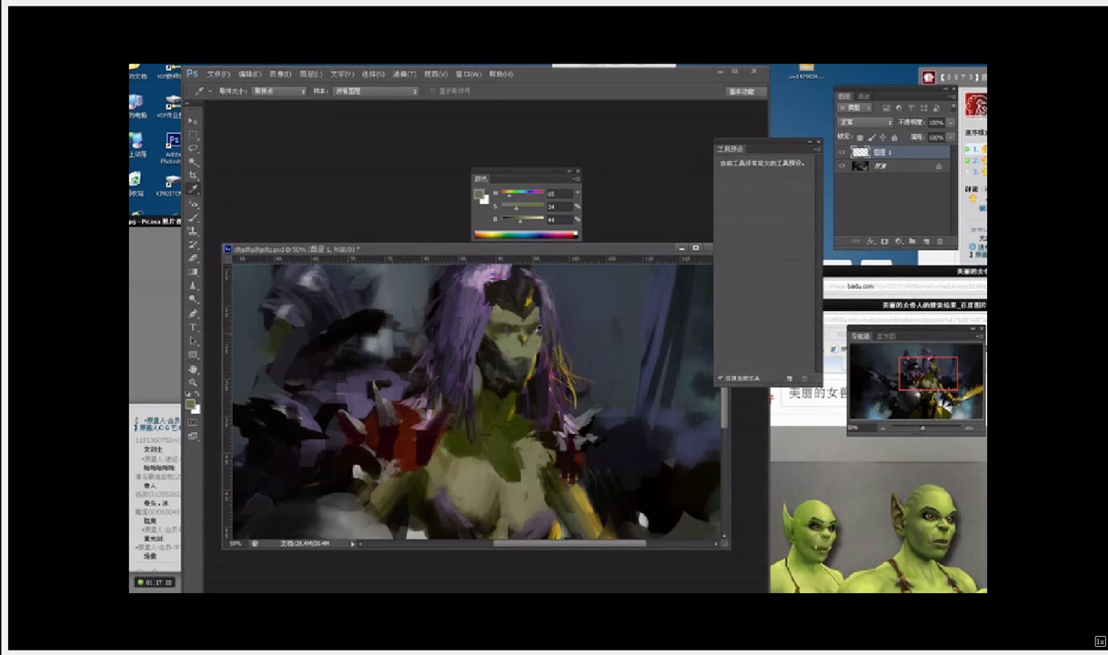
left_click(540, 333)
key("b")
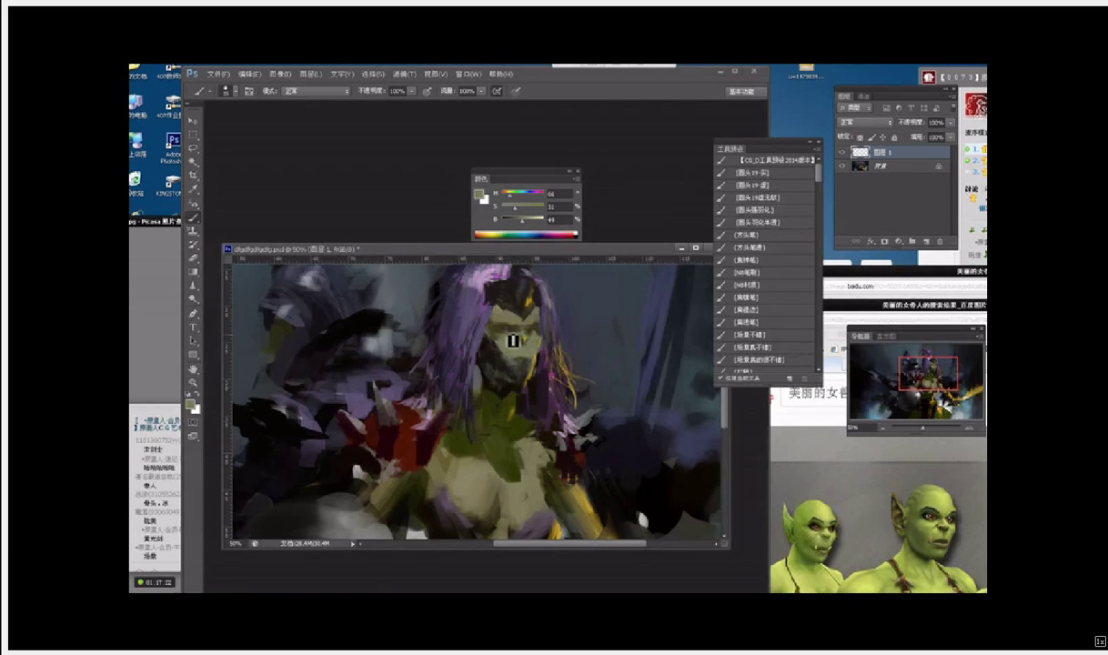
left_click(543, 338, "alt")
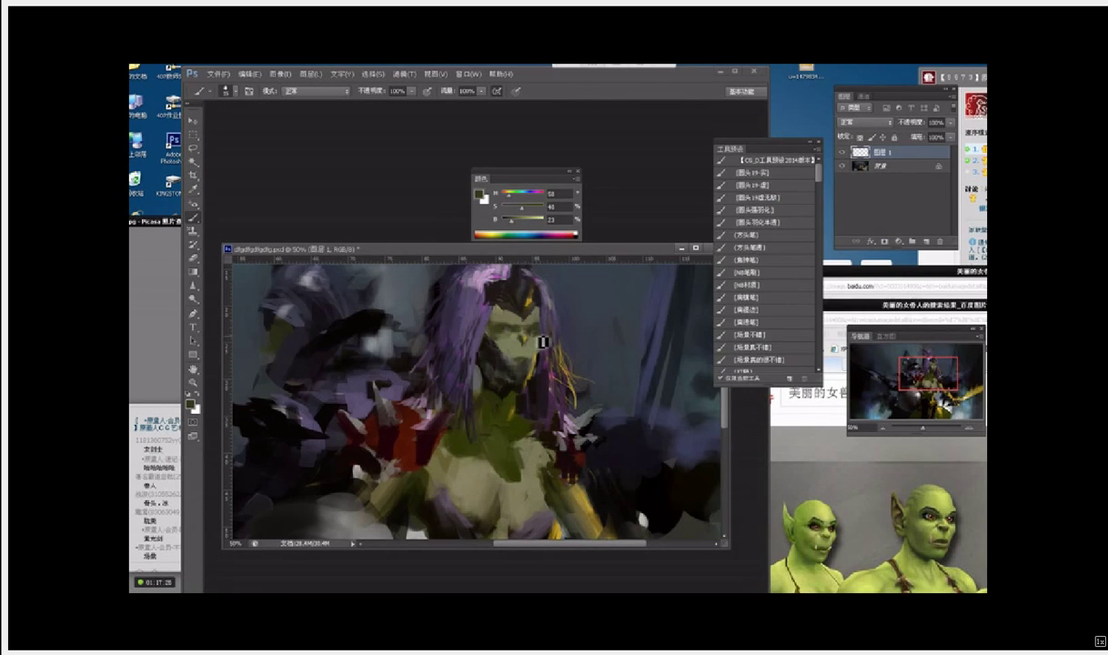
Step: Build up the chin with olive (H 66, S 31, B 50), and shade the brow and eye sockets in sampled dark olive
left_click(518, 360, "alt")
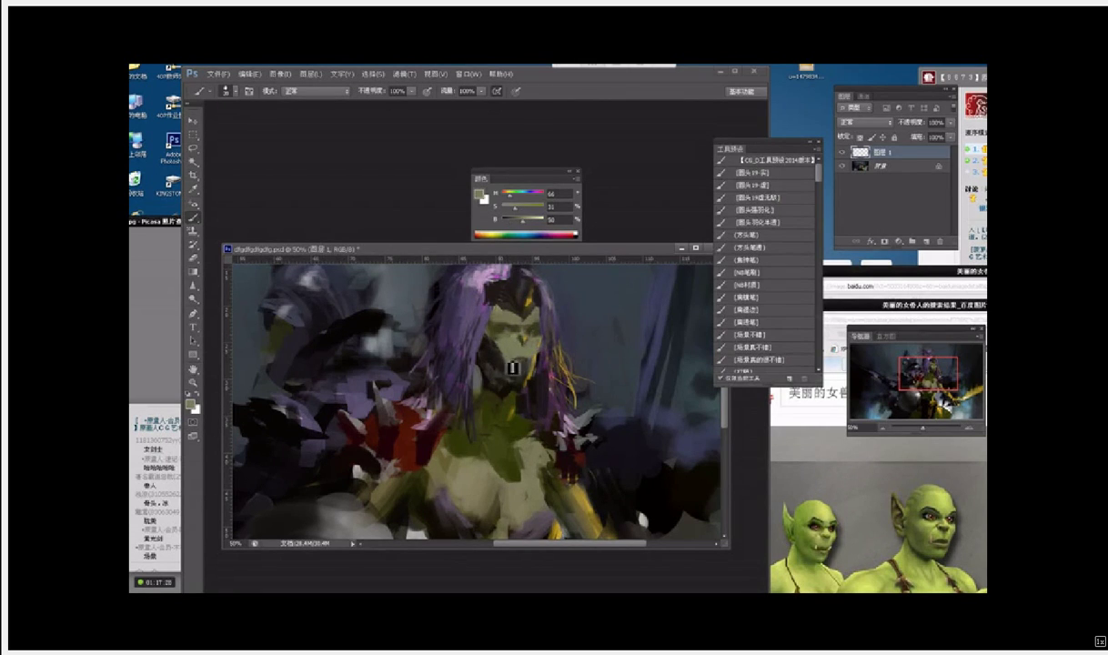
key("]")
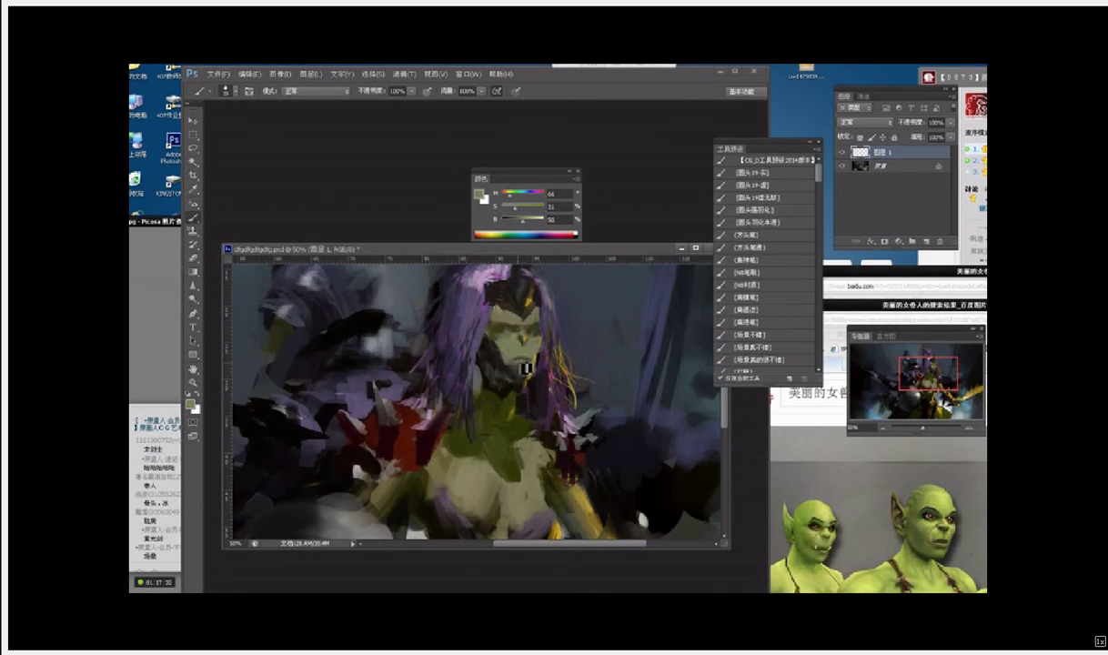
key("i")
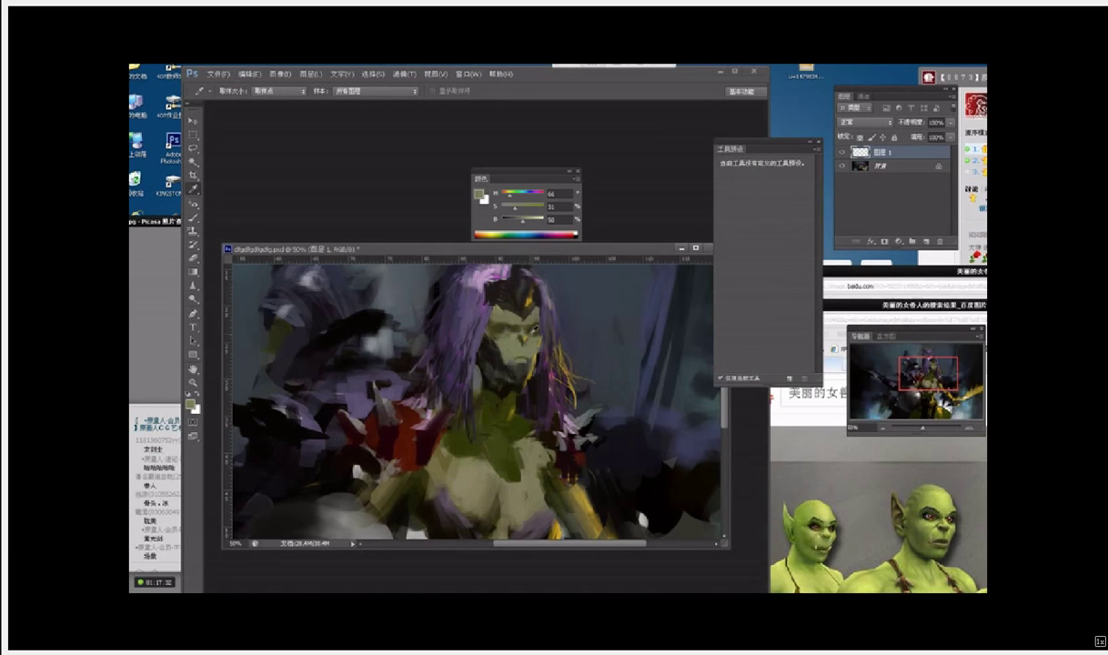
left_click(505, 317)
key("b")
key("i")
left_click(491, 320)
key("b")
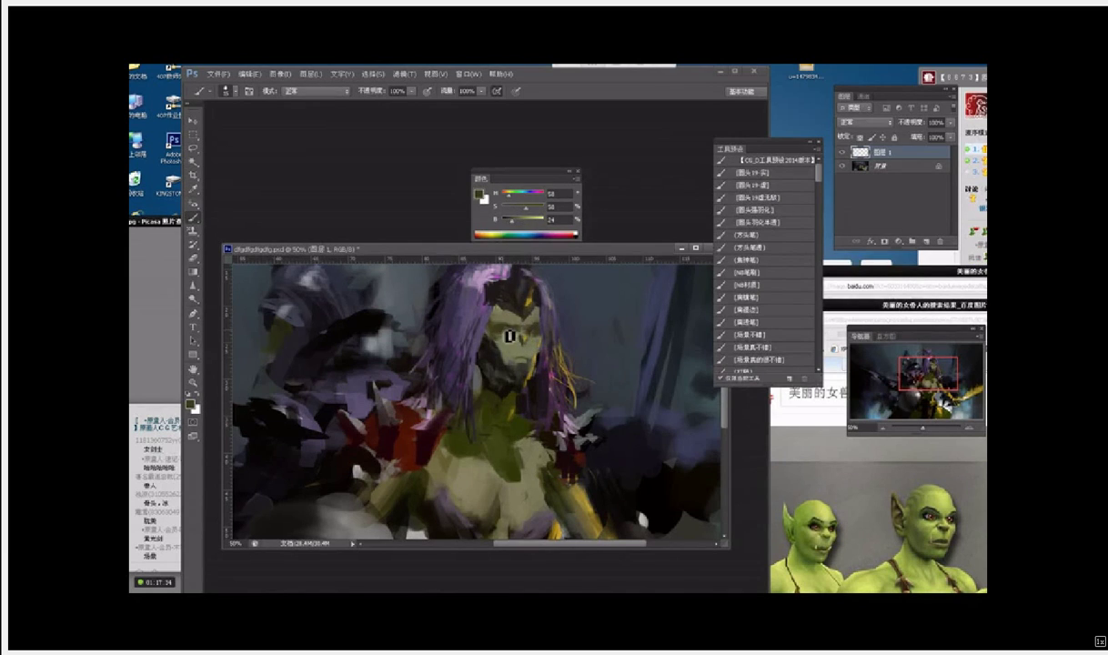
key("i")
left_click(519, 319)
key("b")
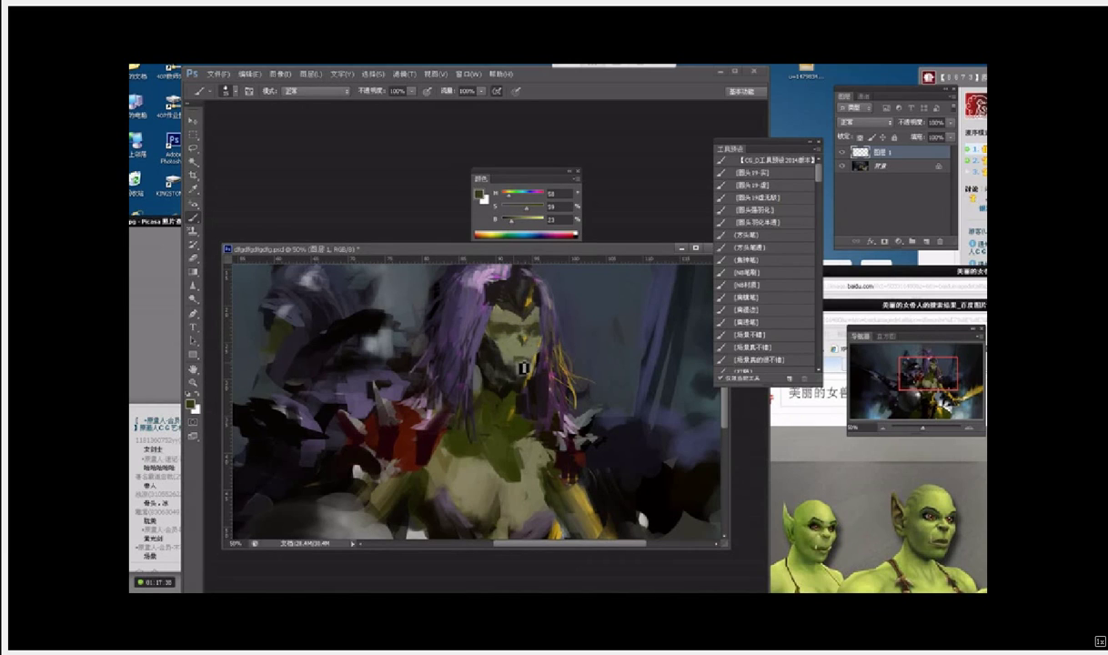
Step: Fill out the lower jaw and chin with the sampled olive skin tone (H 66, S 30, B 49)
key("i")
left_click(531, 371)
key("b")
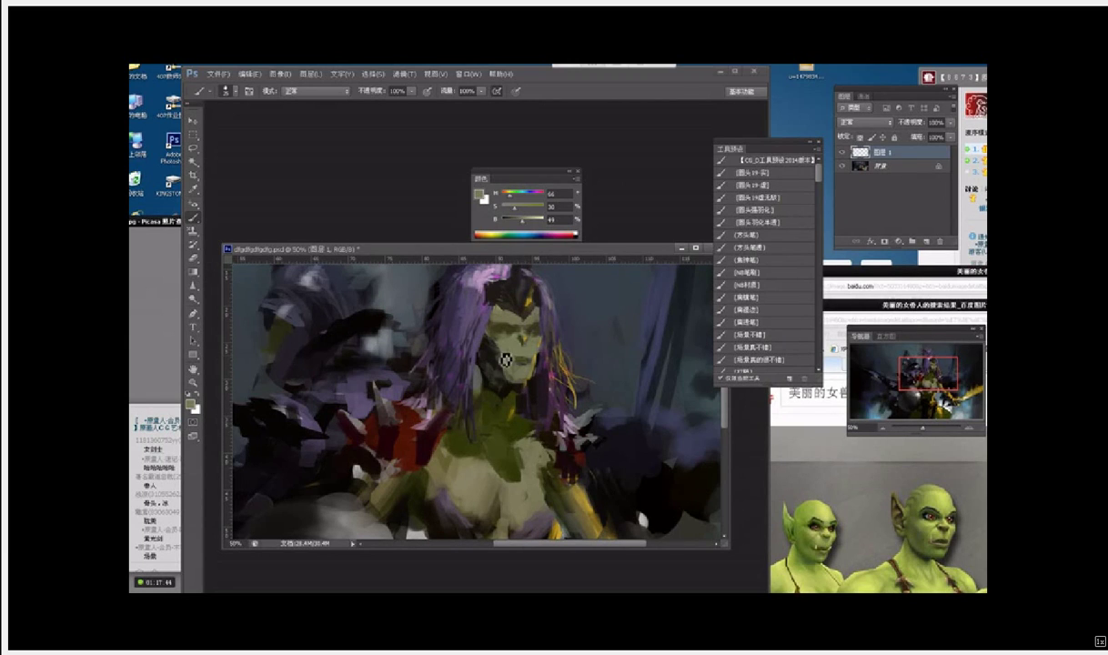
mouse_move(535, 358)
left_mouse_down()
mouse_move(525, 385)
mouse_move(521, 362)
left_mouse_up()
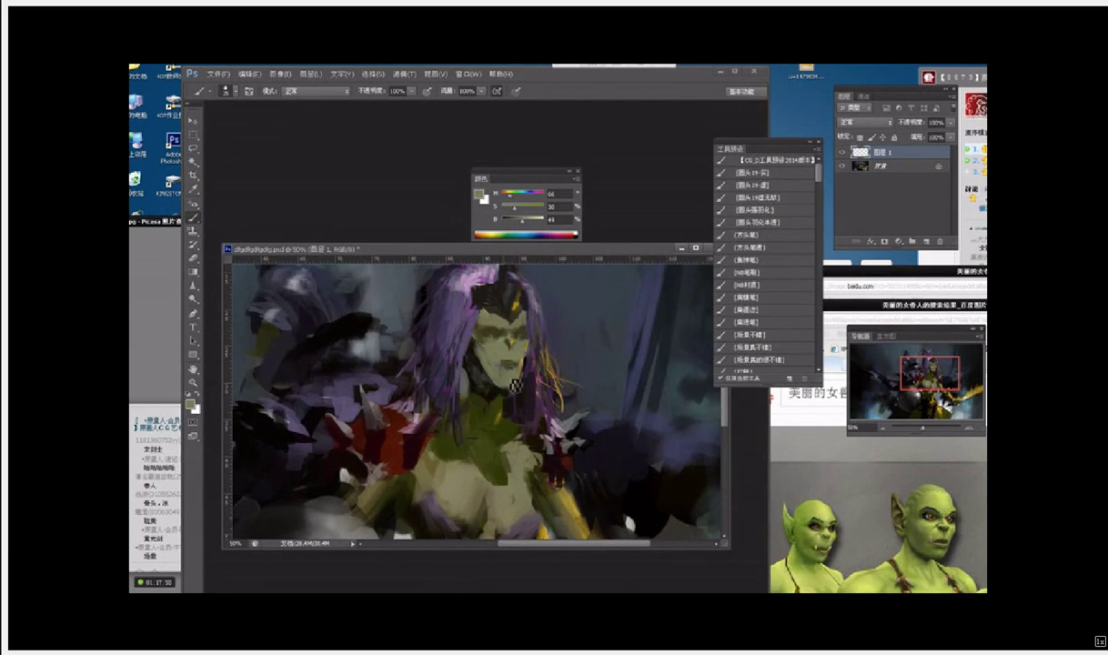
Step: Refine the jawline with sampled olive skin tones and shade the neck beneath the chin in dark green (H 66, S 85, B 24)
key("i")
left_click(502, 371)
key("b")
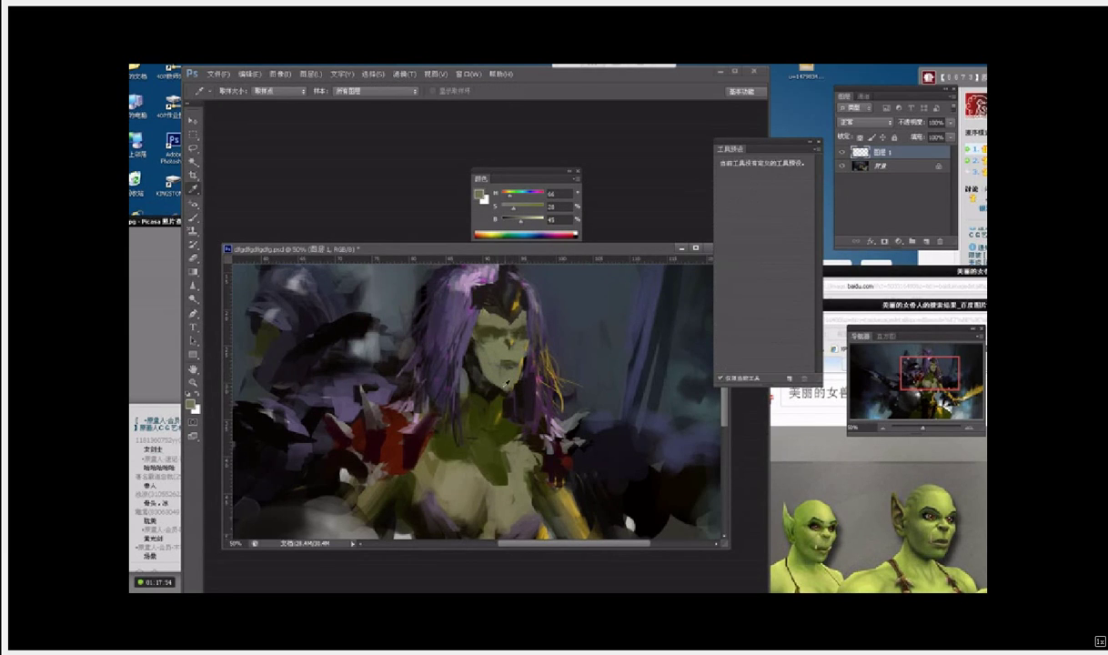
left_click(515, 391, "alt")
left_click(512, 397, "alt")
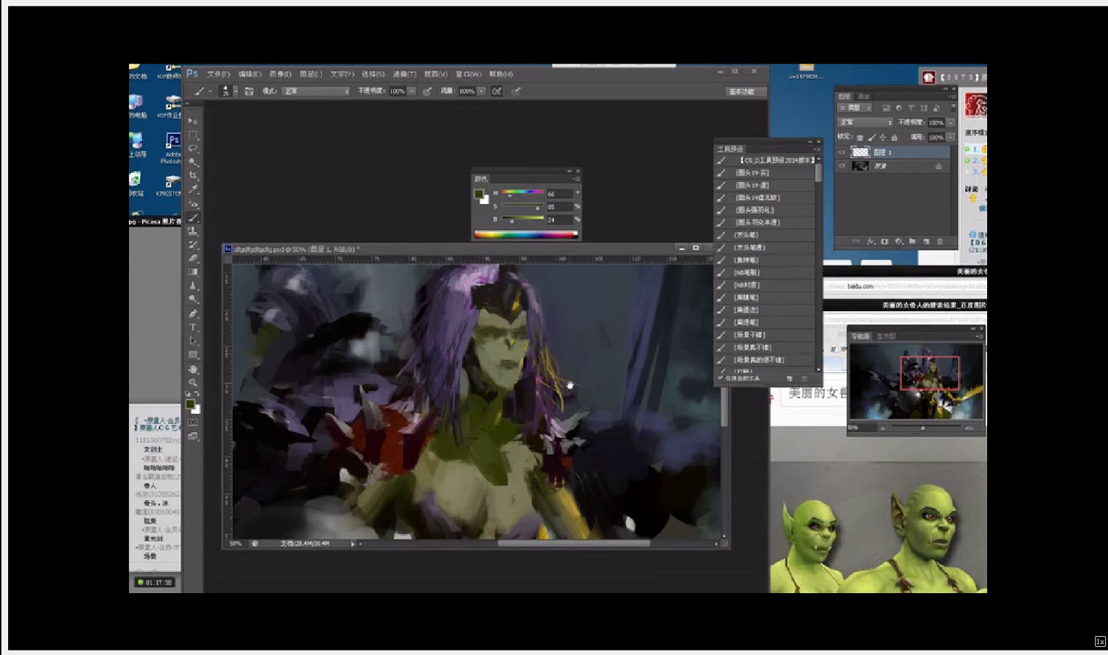
mouse_move(569, 385)
left_mouse_down()
mouse_move(586, 349)
mouse_move(584, 358)
mouse_move(576, 347)
left_mouse_up()
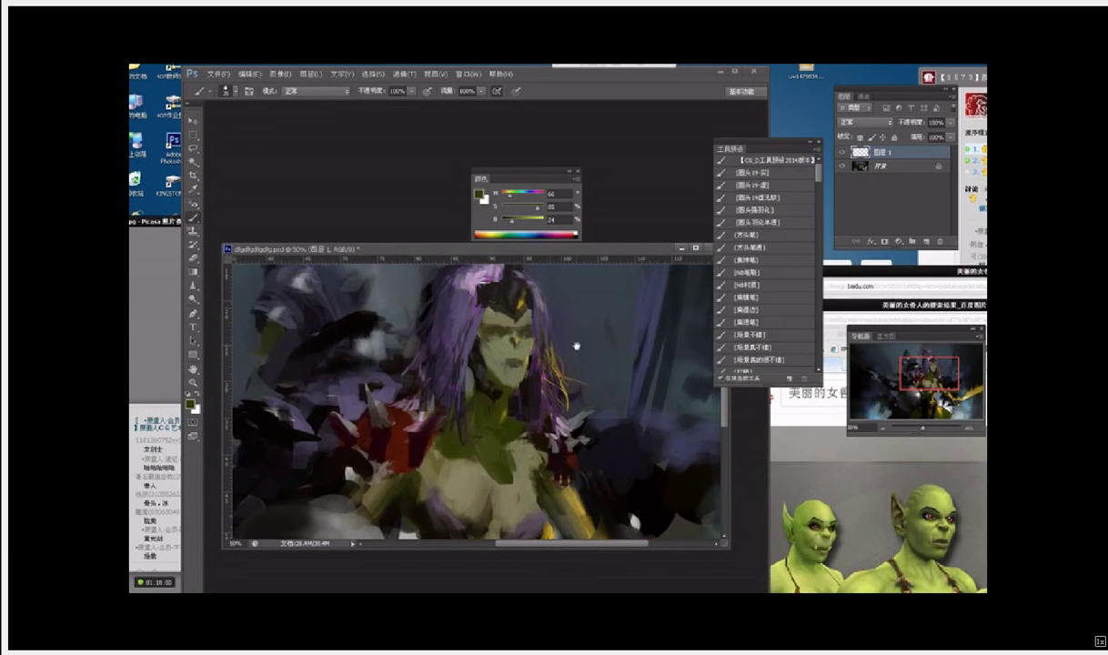
left_click(521, 357, "alt")
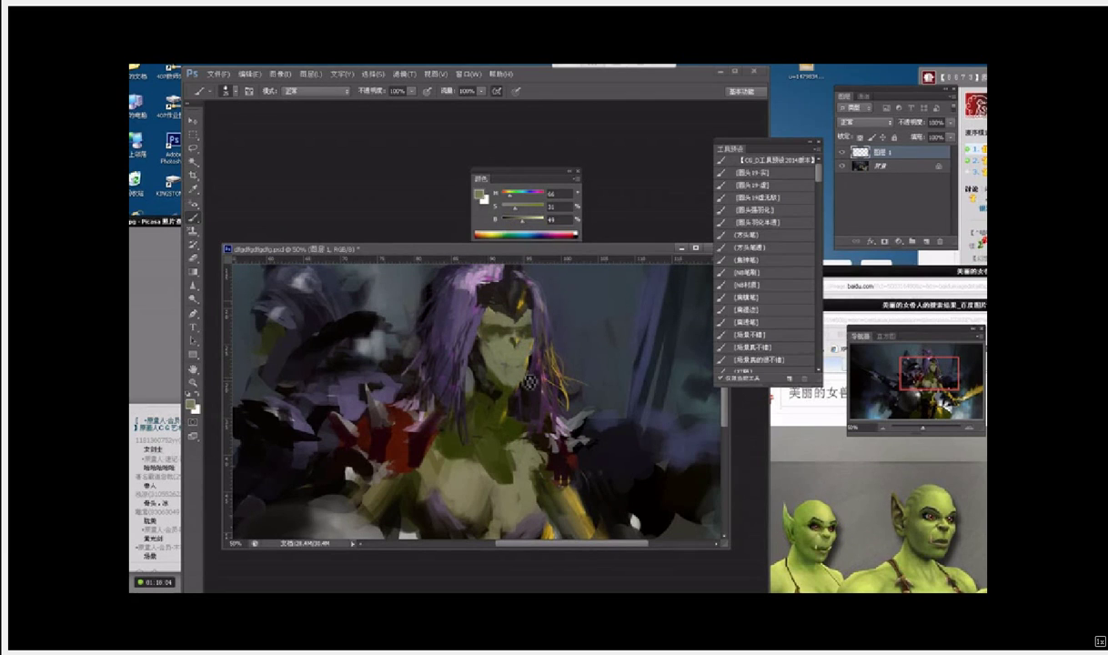
Step: Bring forward the browser window with the green orc woman in the red desert and place it beside the painting
left_click(908, 311)
left_click_drag(984, 272, 462, 209)
left_click_drag(934, 306, 507, 319)
left_click(876, 319)
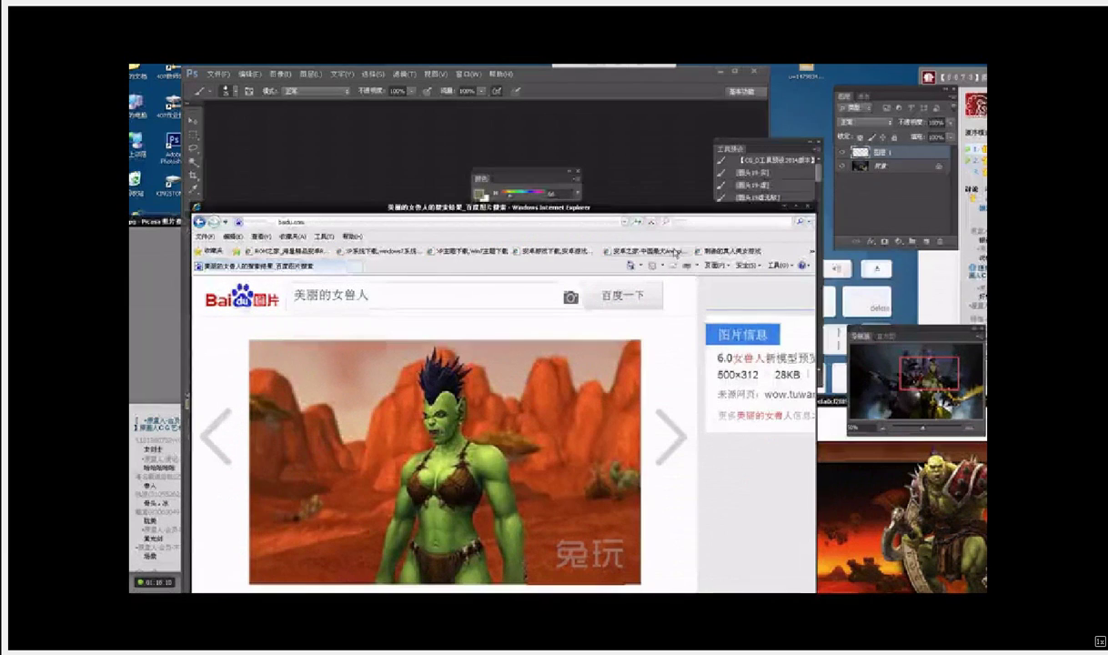
left_click_drag(620, 208, 922, 176)
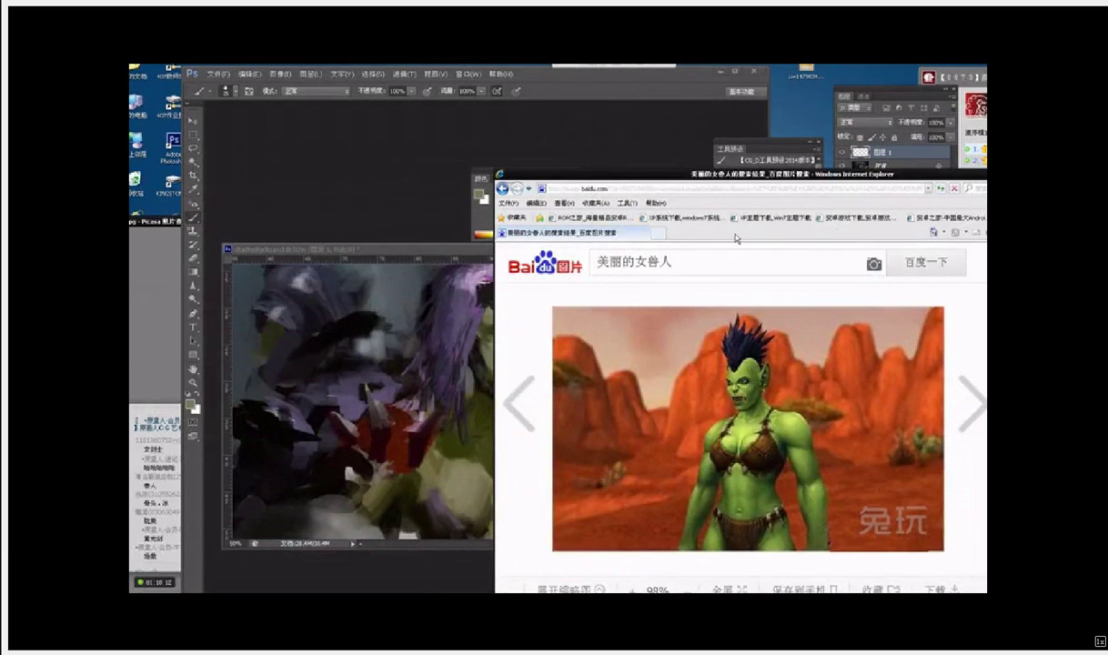
Step: Search Baidu Images for 名模, move the browser window over the canvas and look through the first model photos
double_click(708, 261)
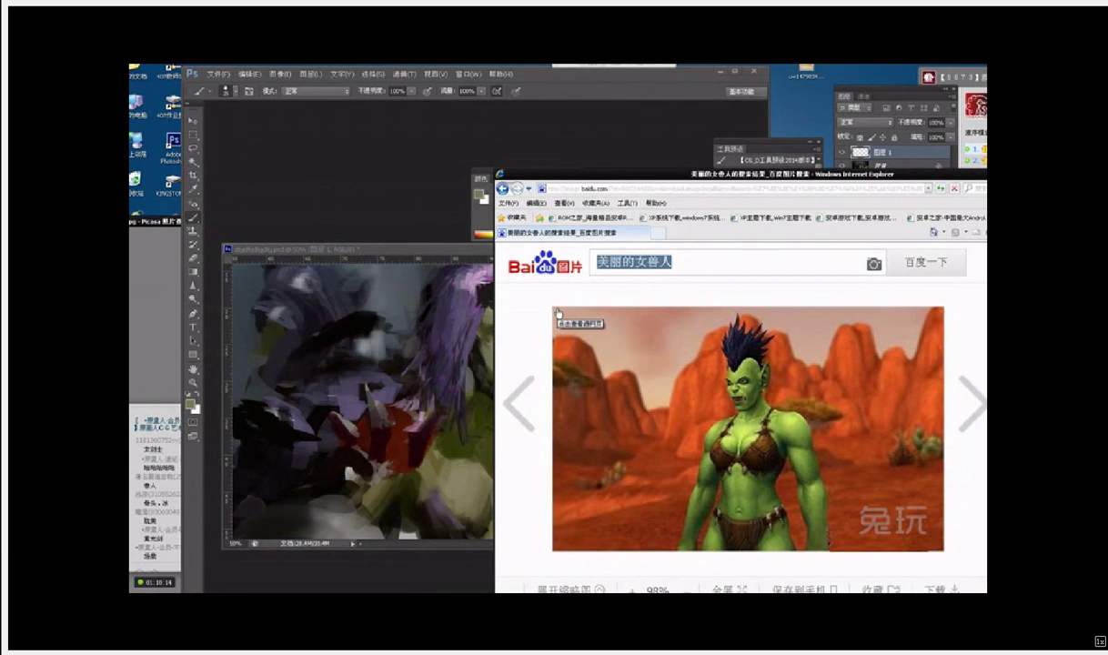
type("ming")
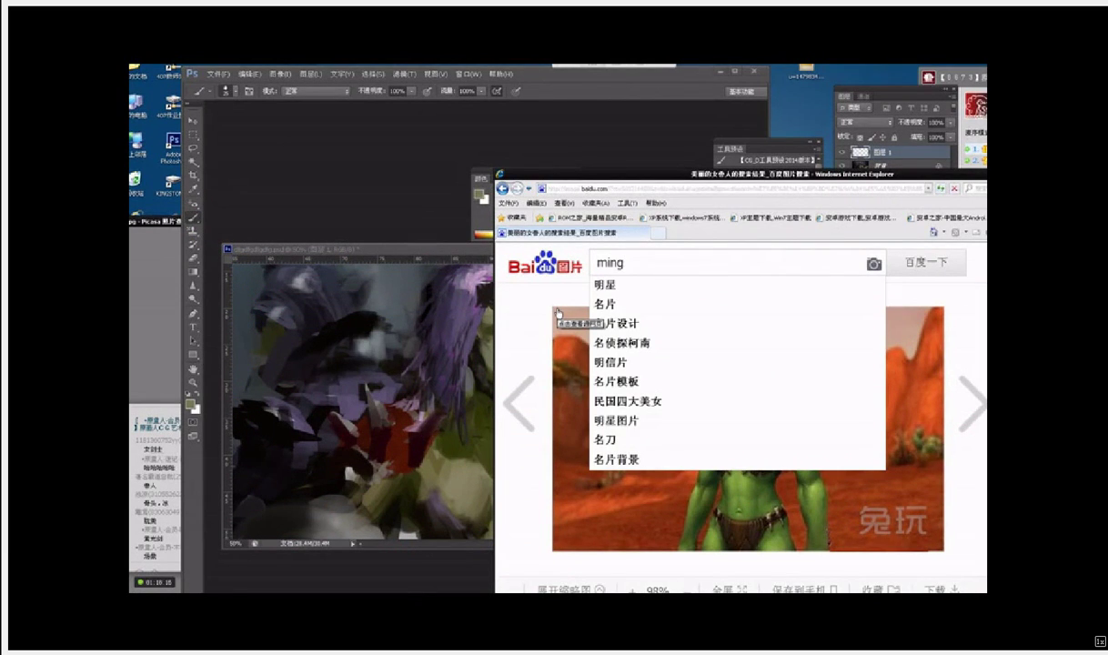
type("mo")
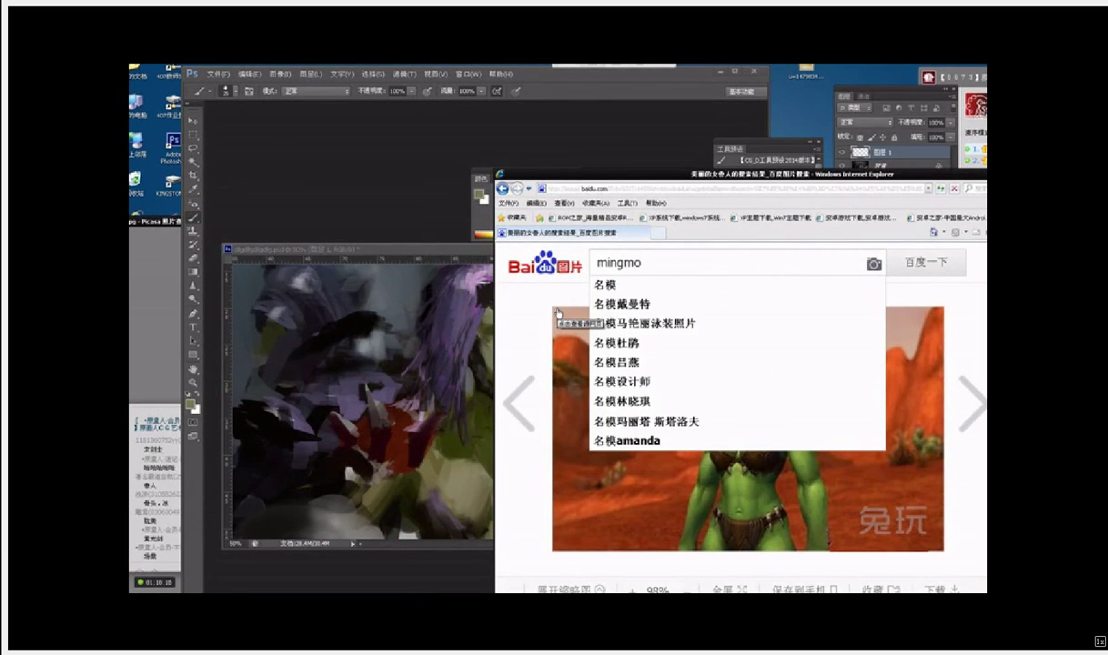
key("Down")
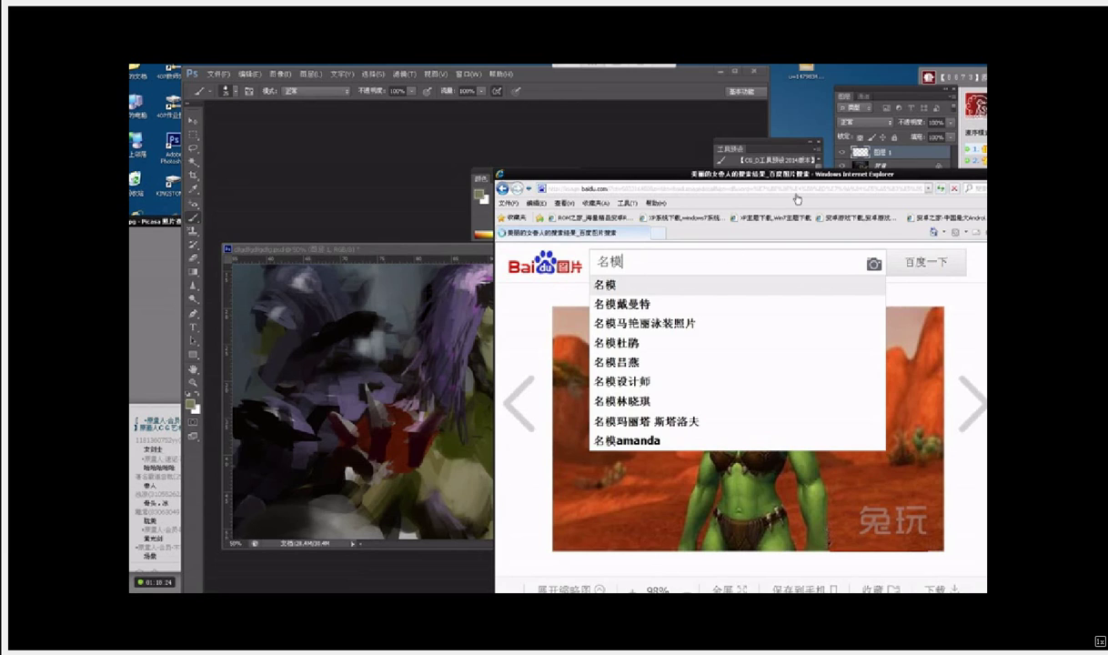
key("Return")
left_click_drag(796, 173, 495, 110)
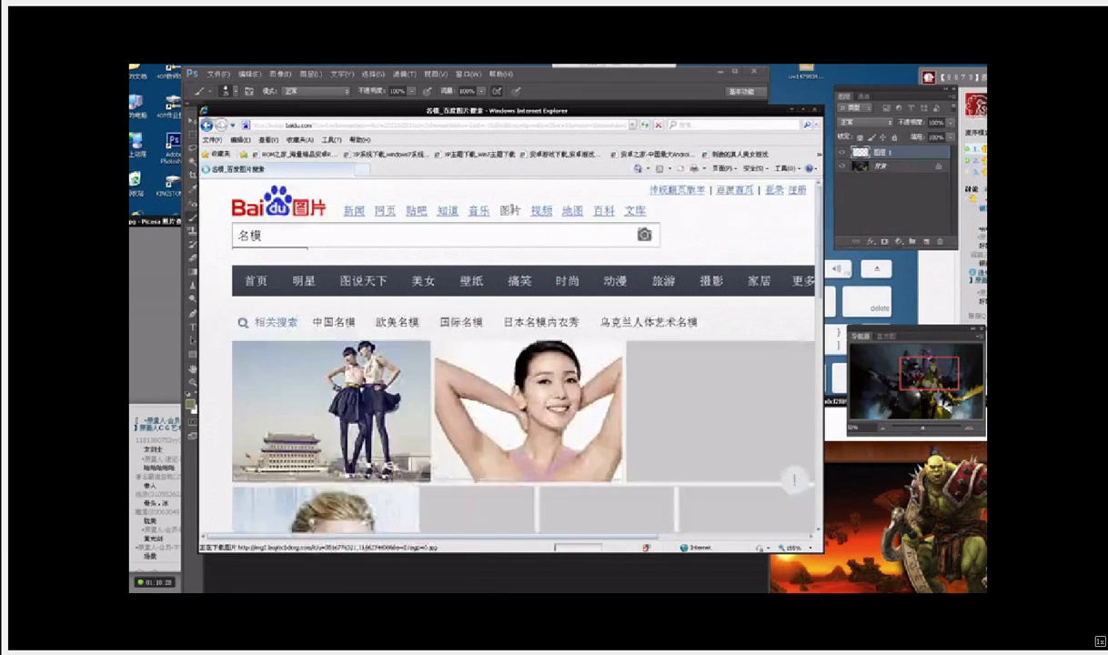
scroll(510, 268, "down", 3)
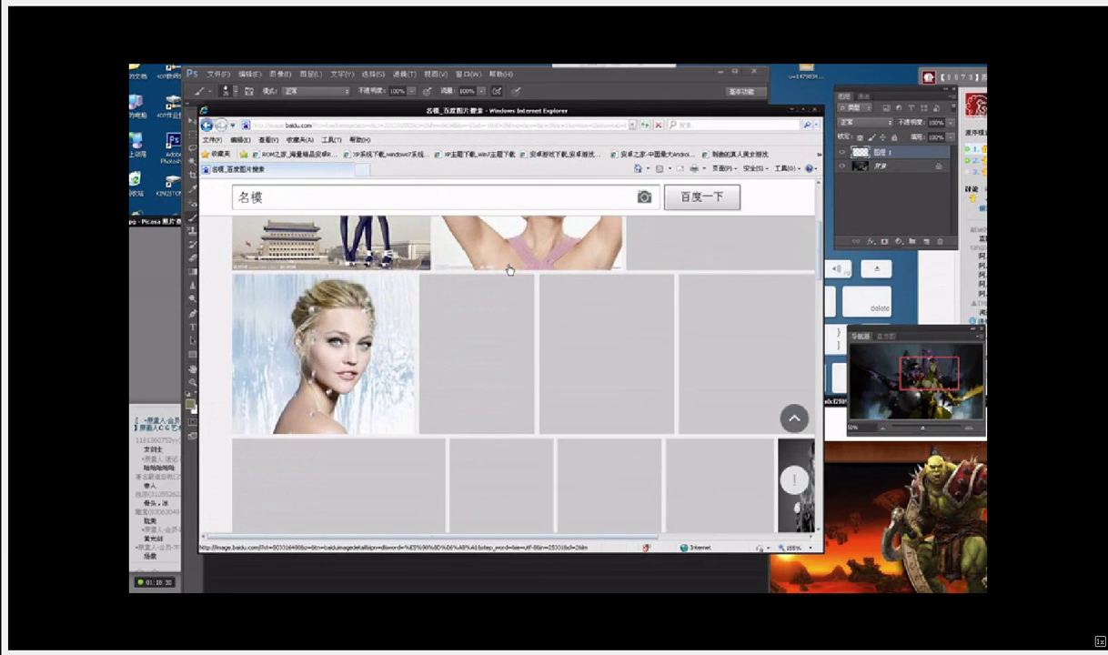
Step: Open Baidu in a new browser tab and search for 银河护卫队女主角
left_click(364, 170)
left_click(367, 174)
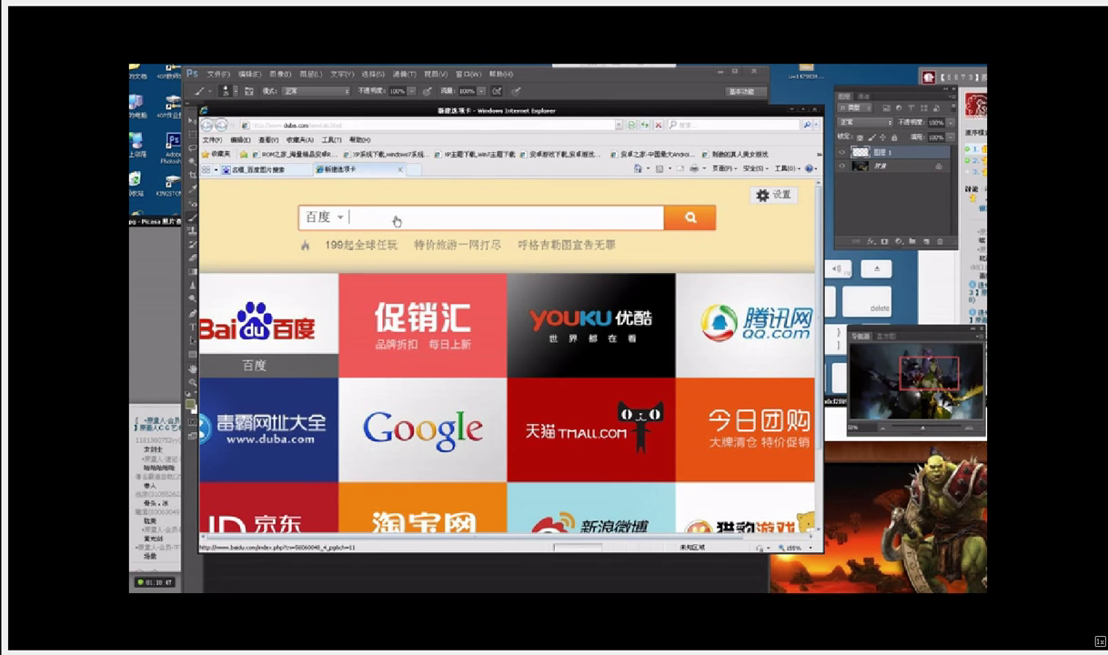
key("Return")
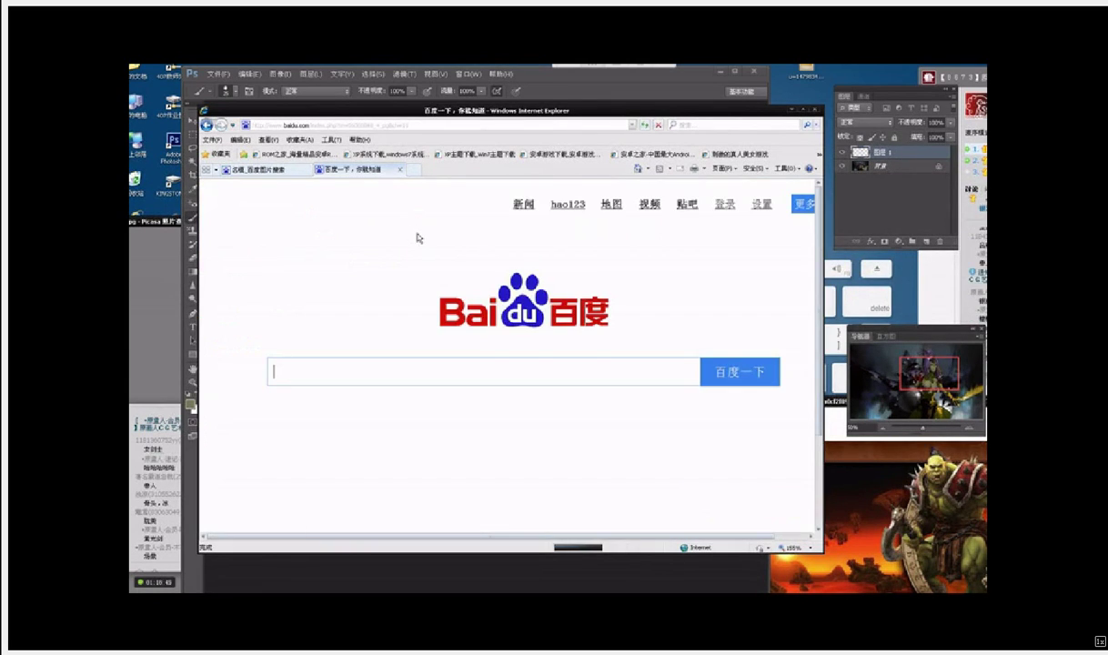
left_click(499, 371)
type("y")
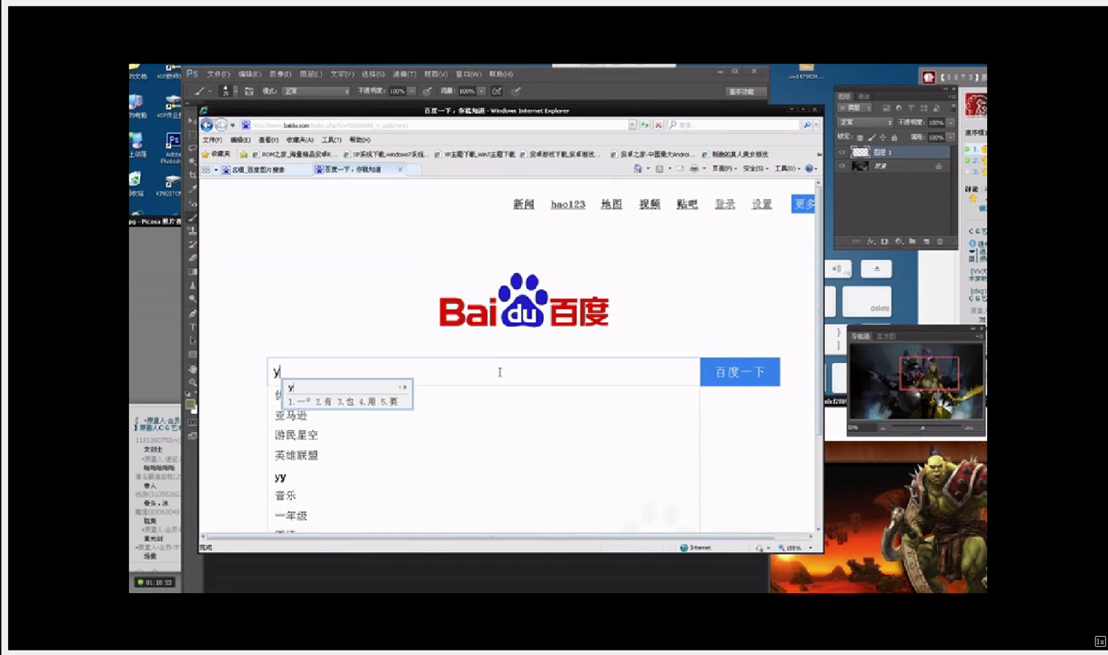
type("inhe huwei")
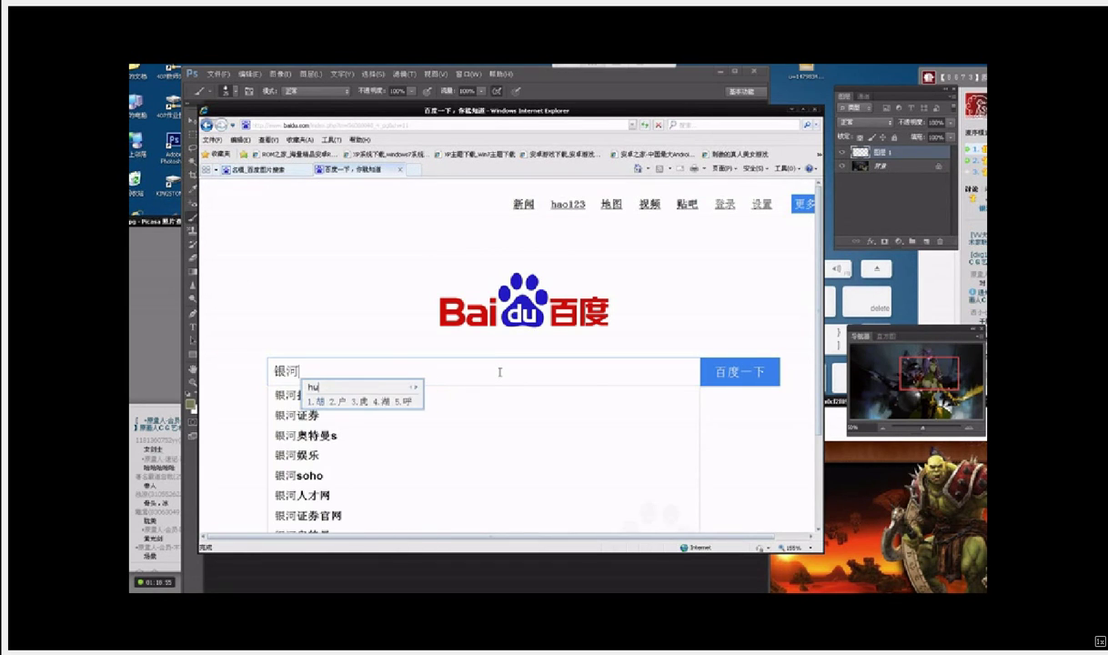
type("dui  nv zhu")
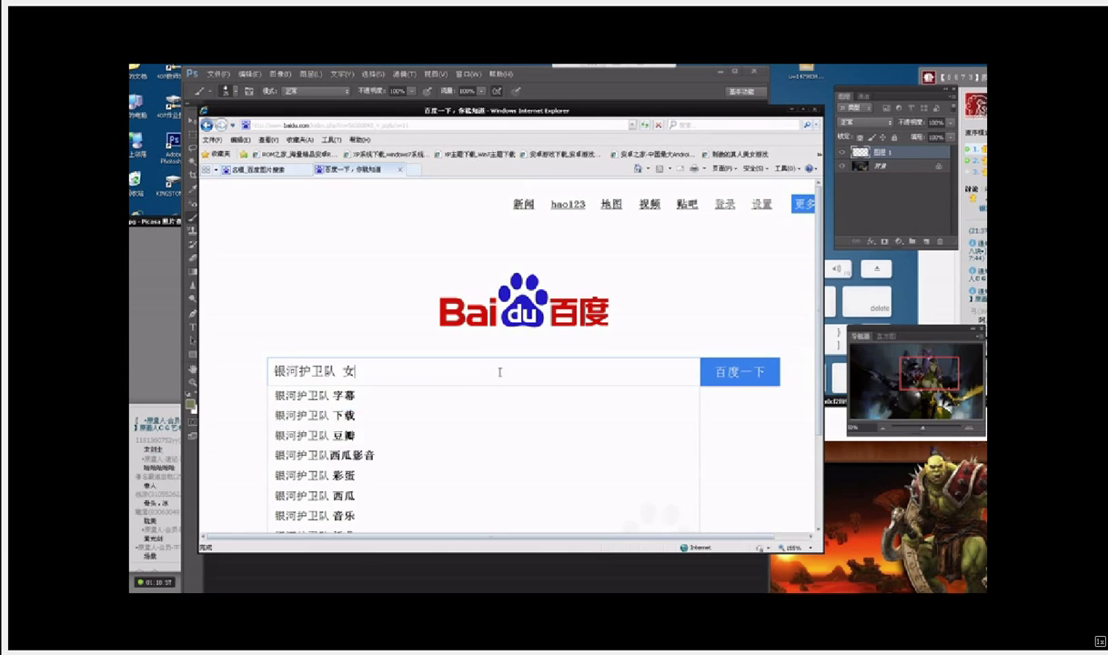
type("ji")
key("BackSpace")
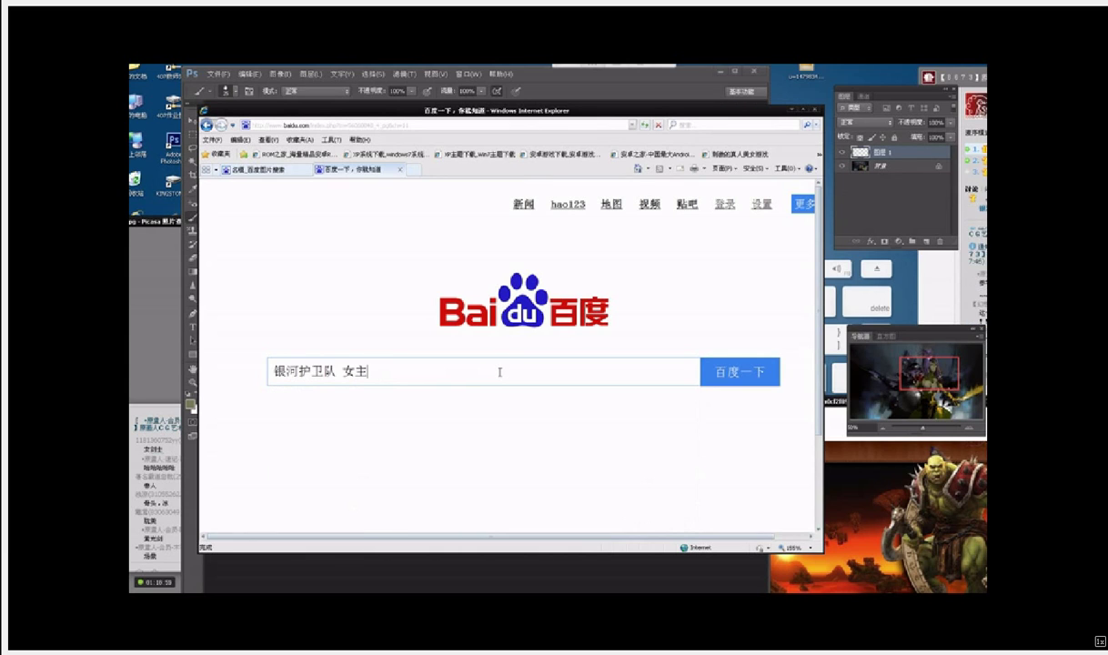
key("Down")
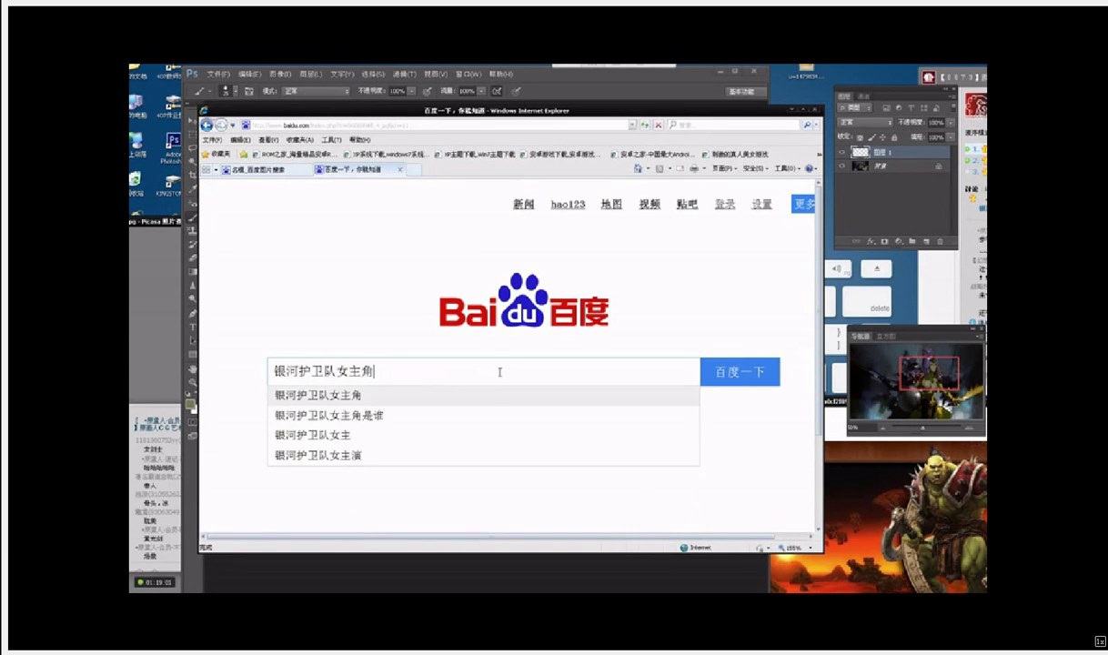
key("Return")
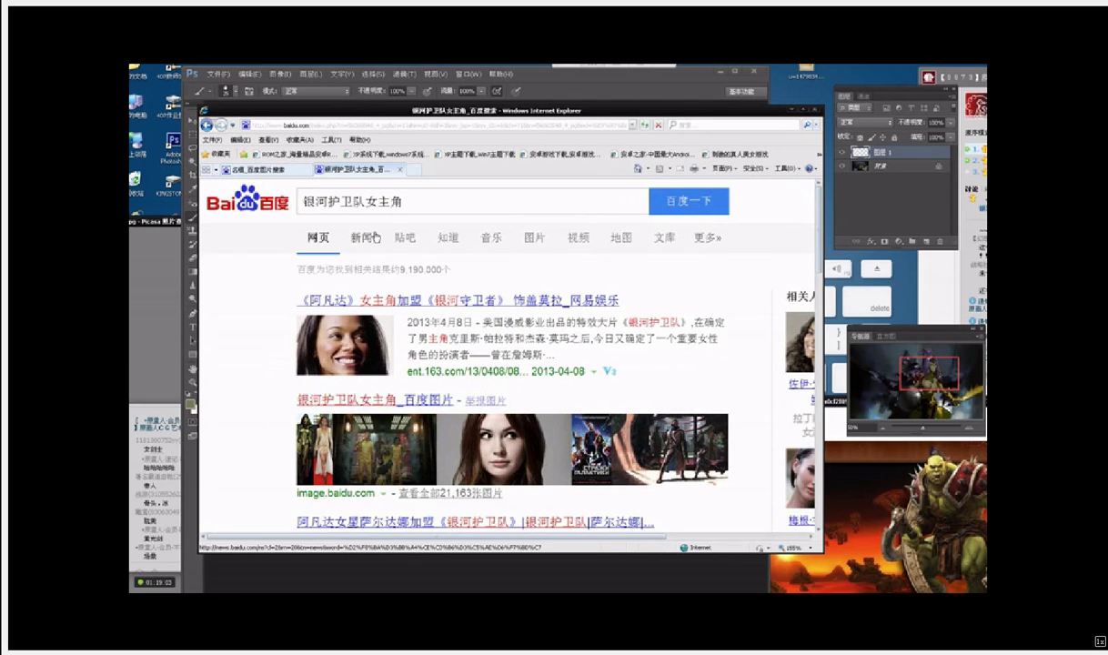
Step: Show the image results for 银河护卫队女主角 and look through them for green-skinned heroine references
left_click(528, 237)
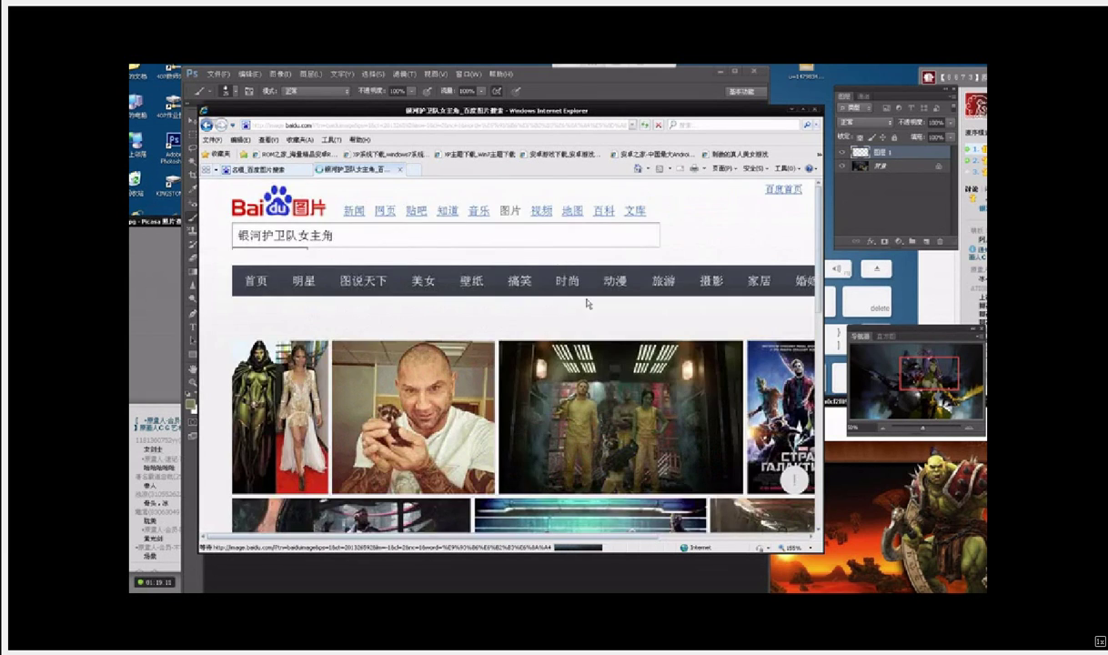
scroll(587, 303, "down", 6)
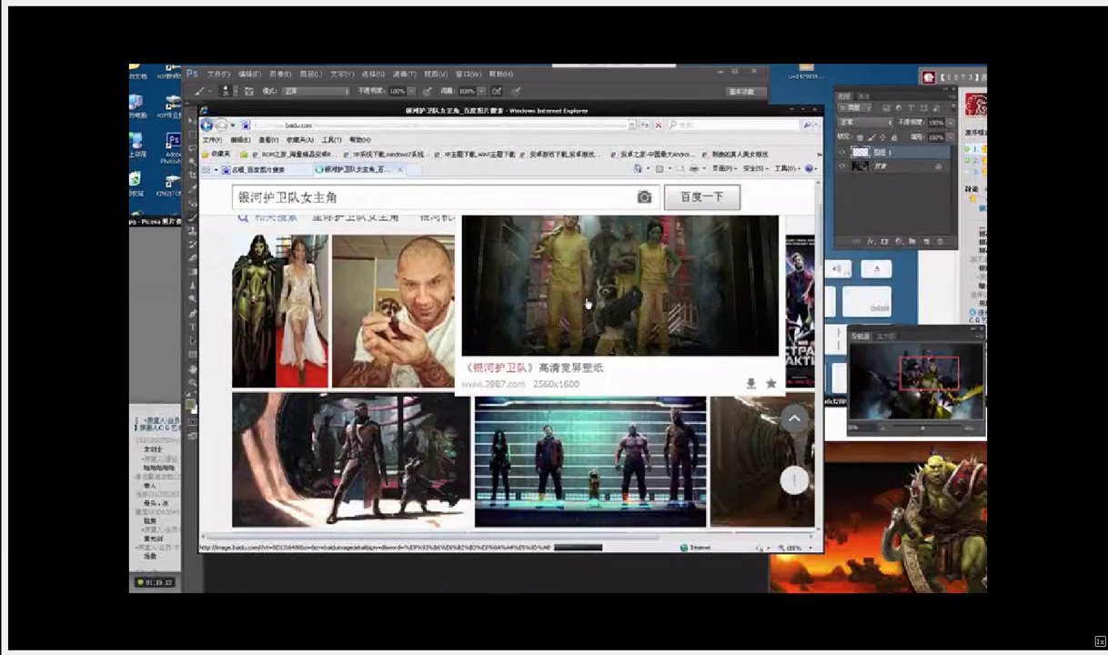
scroll(586, 304, "down", 1)
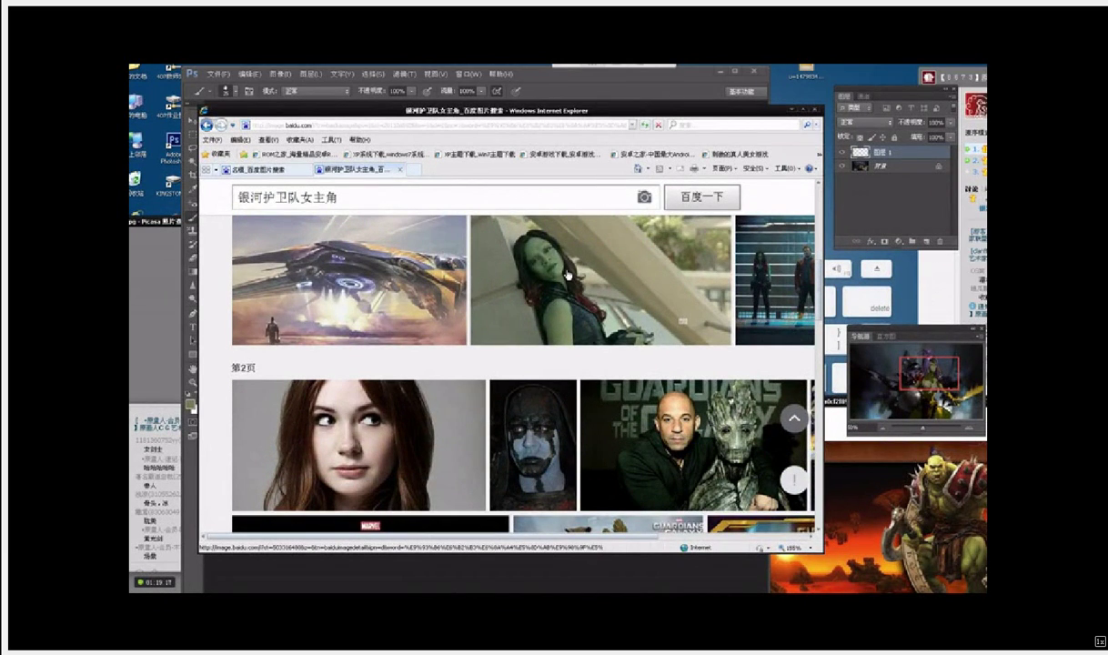
mouse_move(568, 283)
scroll(568, 283, "down", 5)
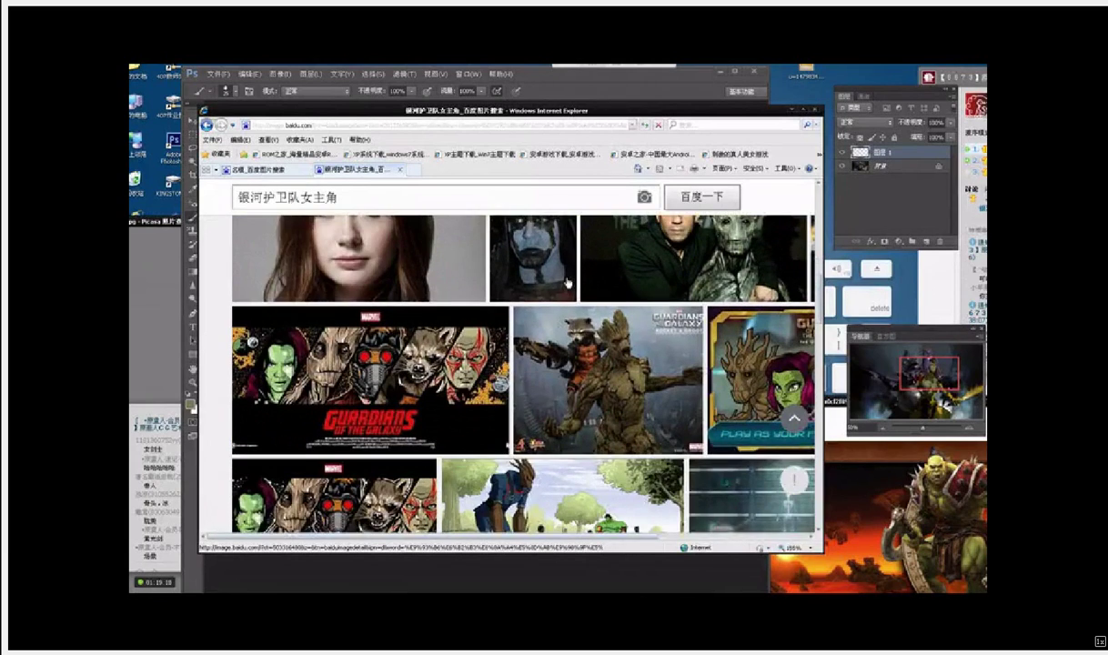
scroll(568, 283, "down", 1)
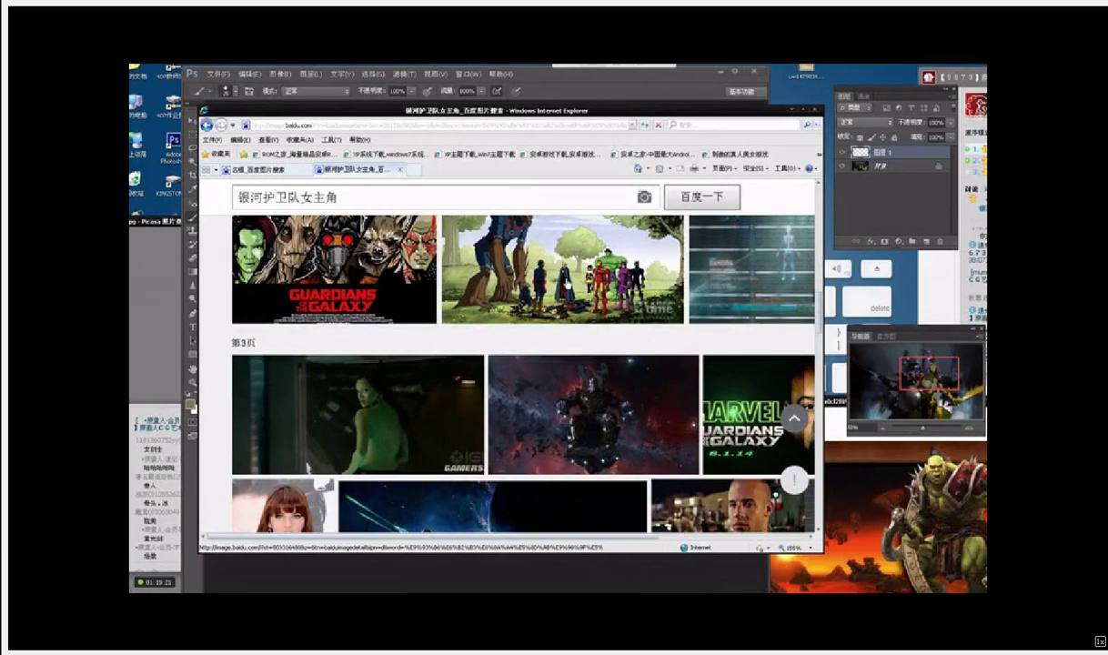
scroll(567, 283, "down", 3)
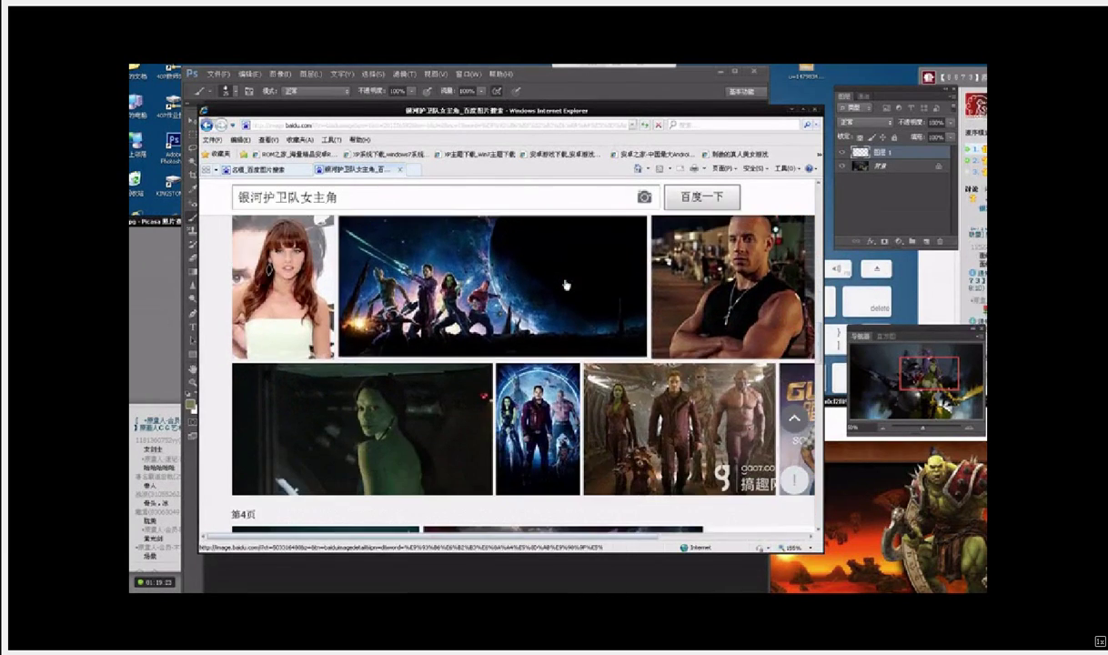
Step: Open the dark film still of the green-skinned woman in its own window and continue browsing the image results
left_click(376, 418)
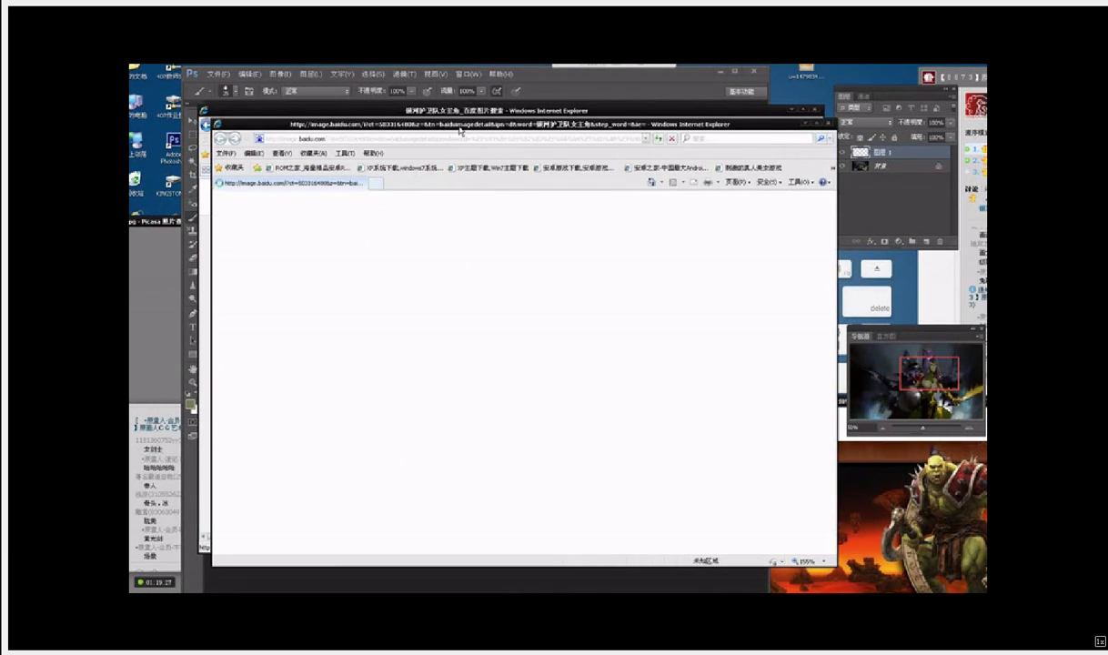
left_click(479, 113)
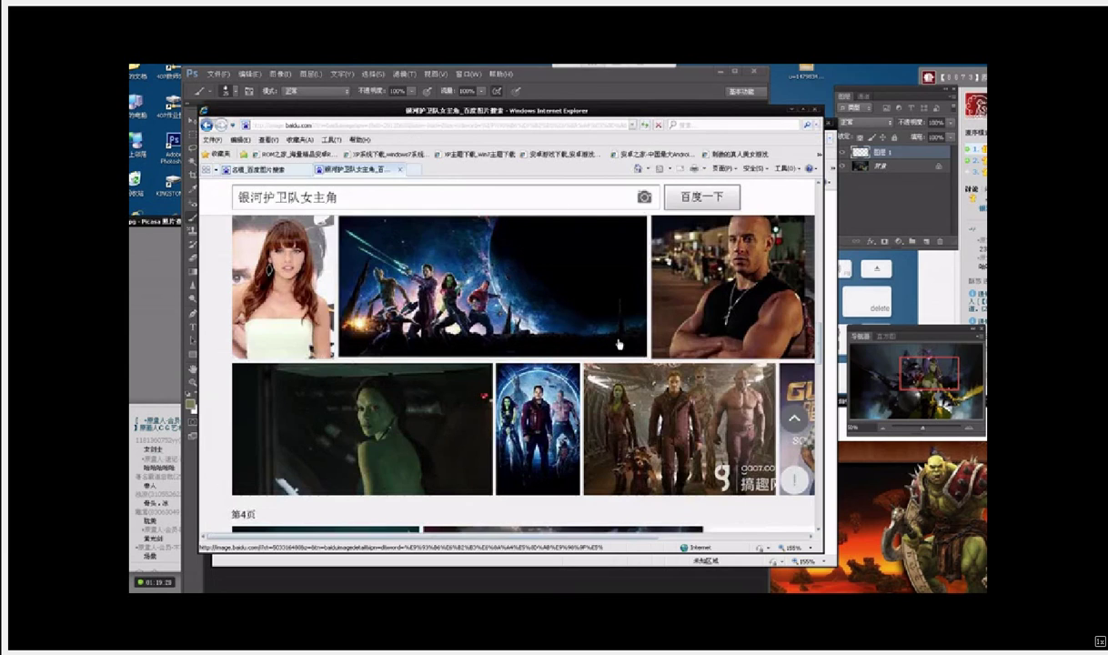
scroll(619, 346, "down", 2)
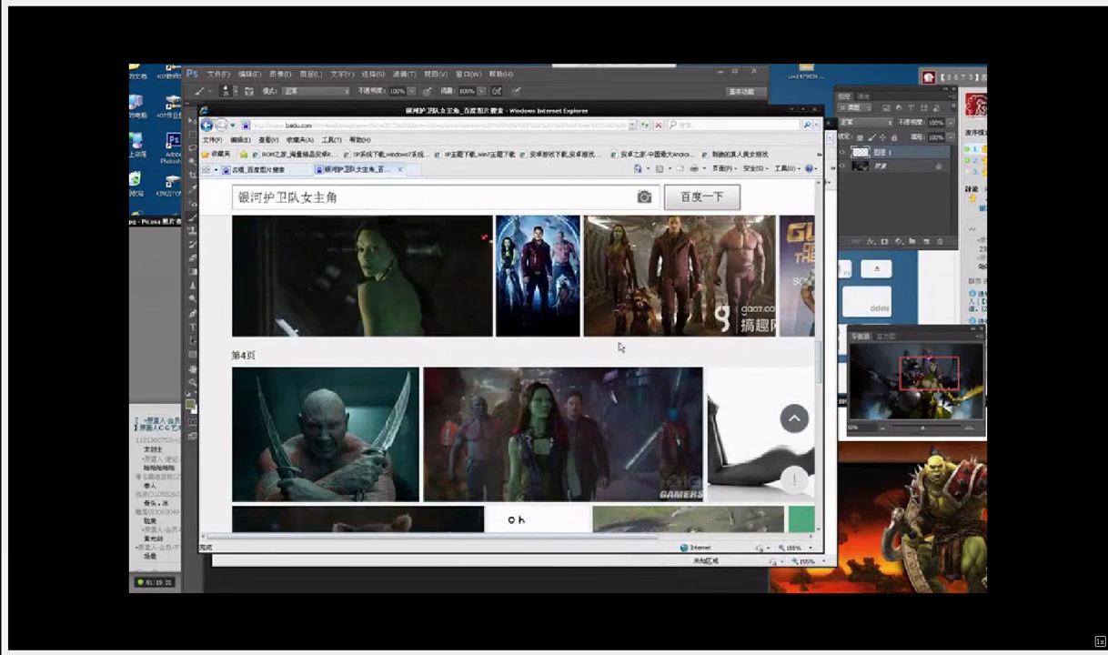
scroll(620, 346, "down", 2)
scroll(620, 347, "up", 2)
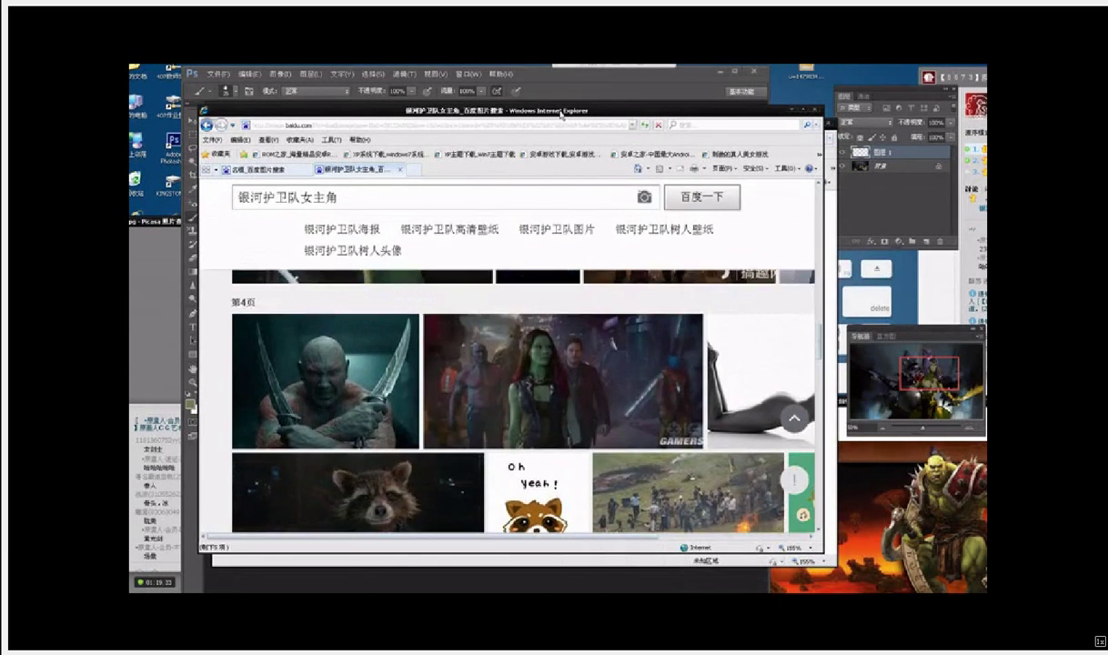
Step: Move the results window aside, check the separately opened film still and close its window
left_click_drag(561, 114, 744, 179)
left_click(812, 189)
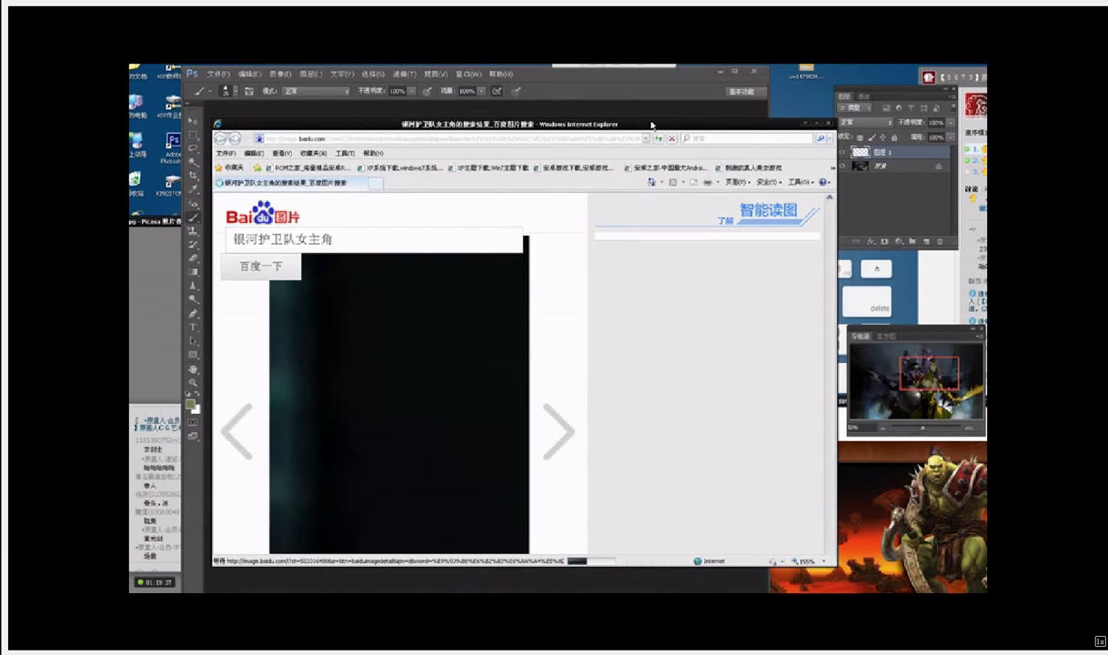
left_click_drag(644, 126, 961, 160)
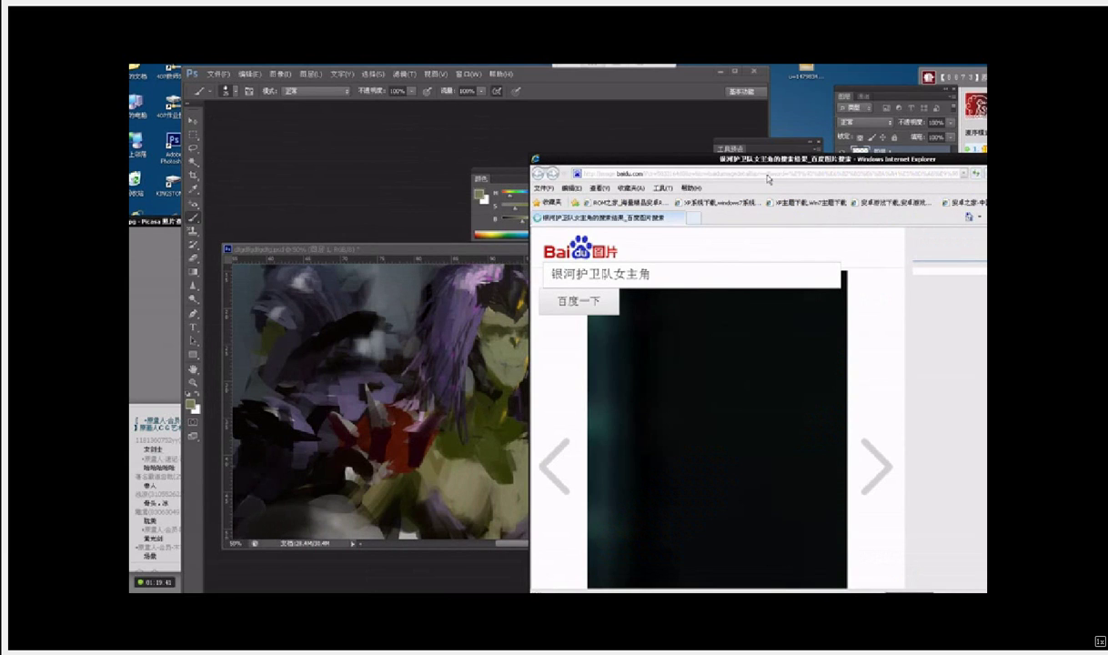
left_click_drag(773, 160, 418, 117)
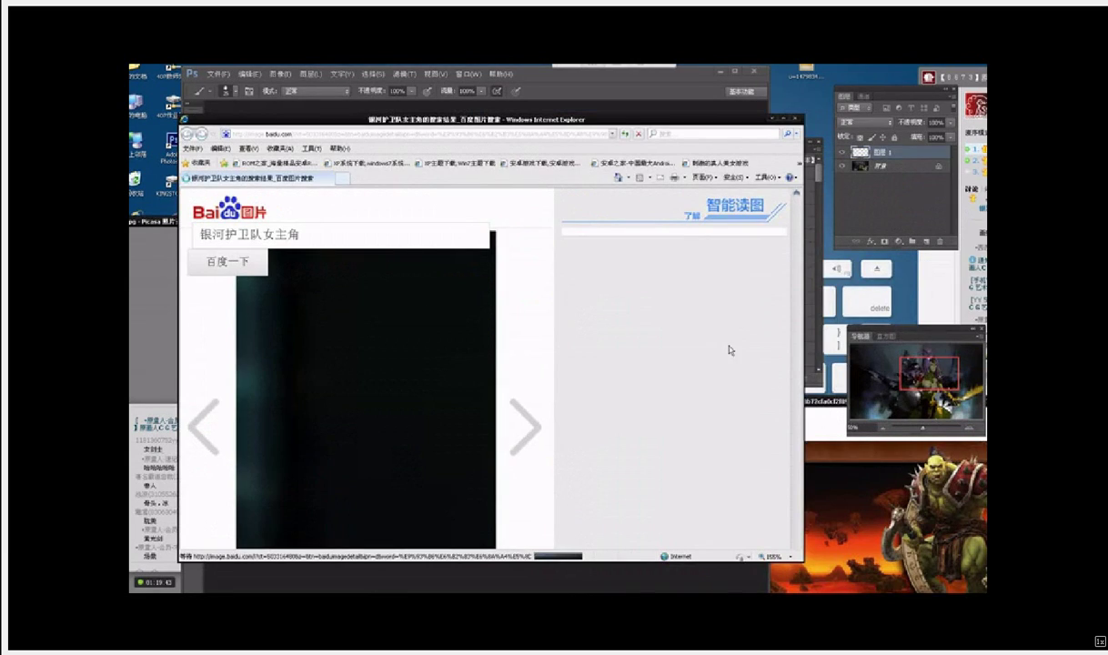
left_click(796, 119)
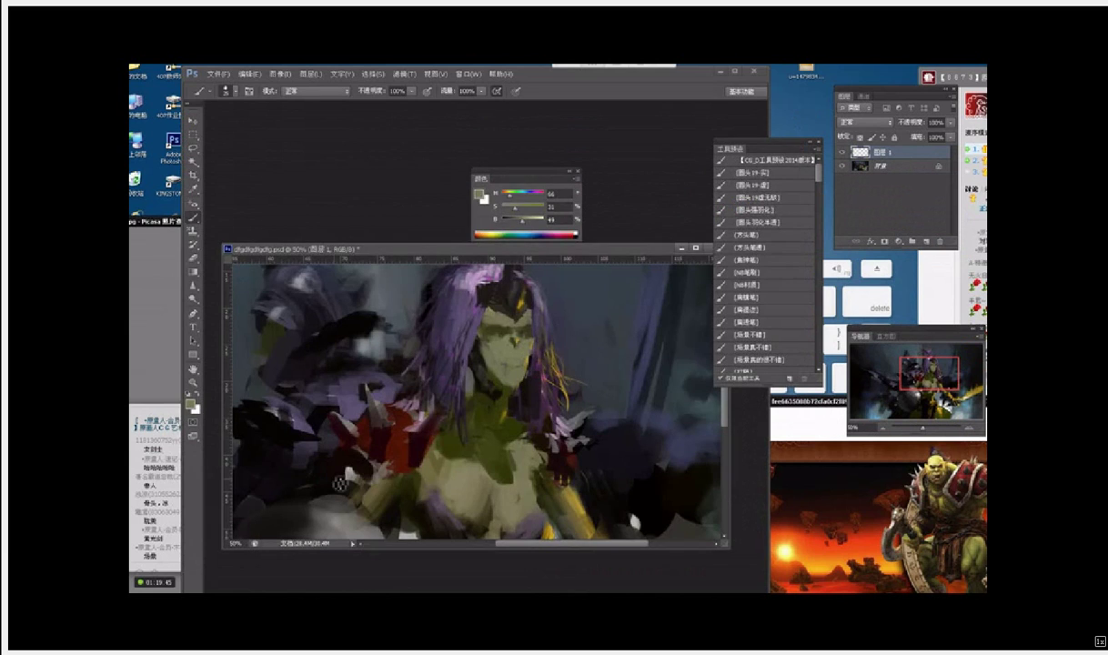
Step: Return to the browser's 名模 image results and look through them for fashion model face references
key("alt+Tab")
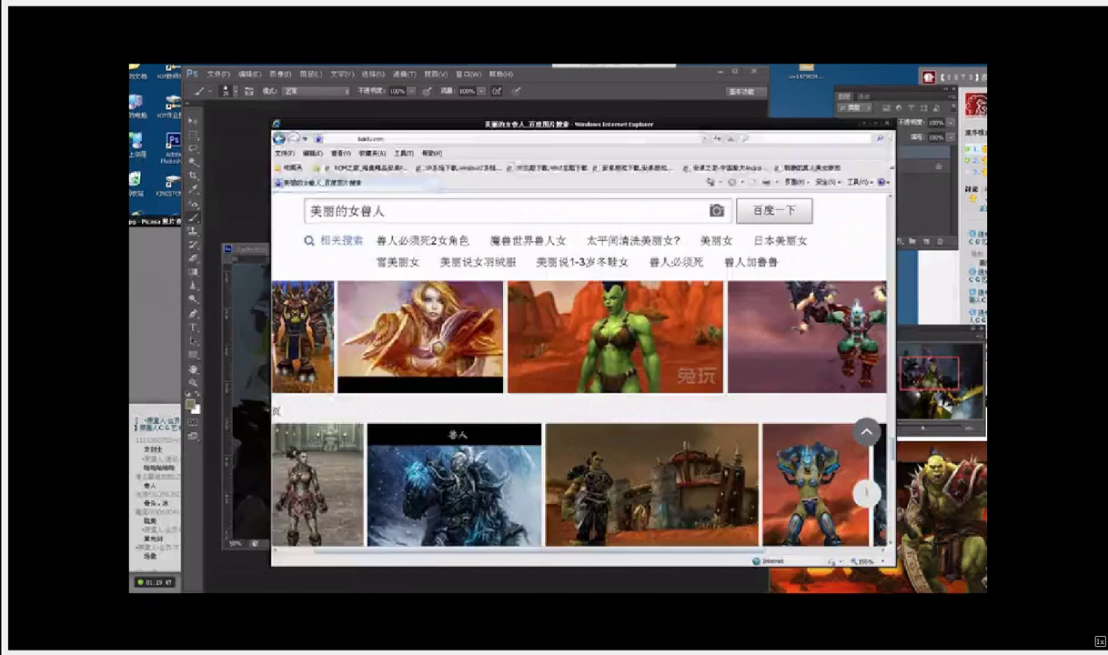
key("alt+Tab")
key("alt+Tab")
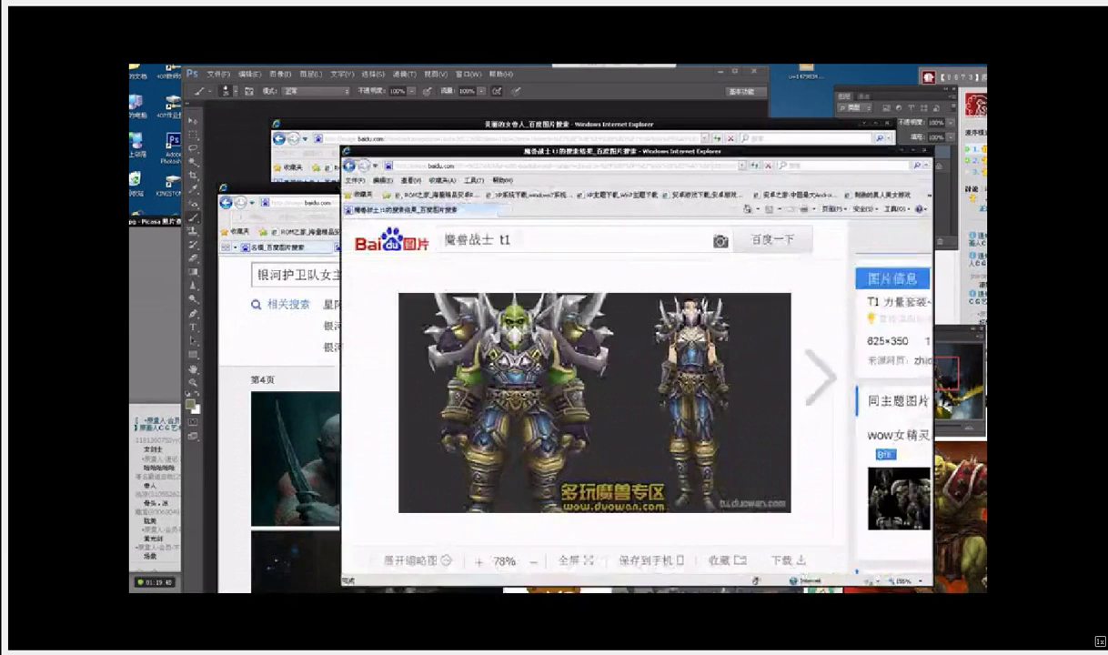
left_click(289, 246)
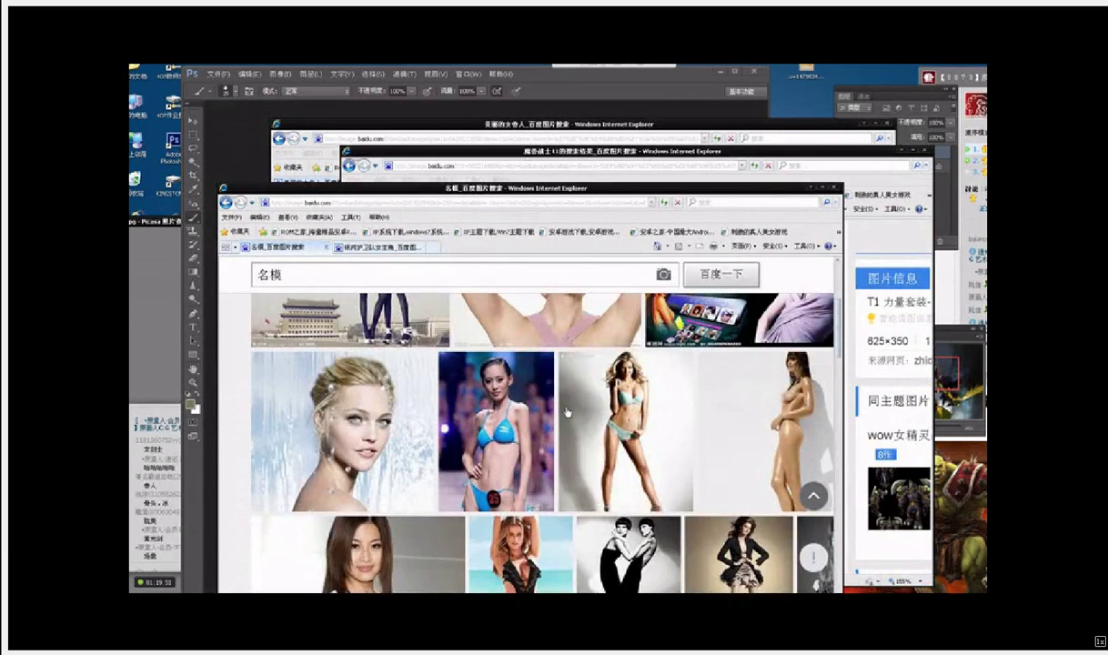
mouse_move(563, 413)
scroll(564, 414, "down", 2)
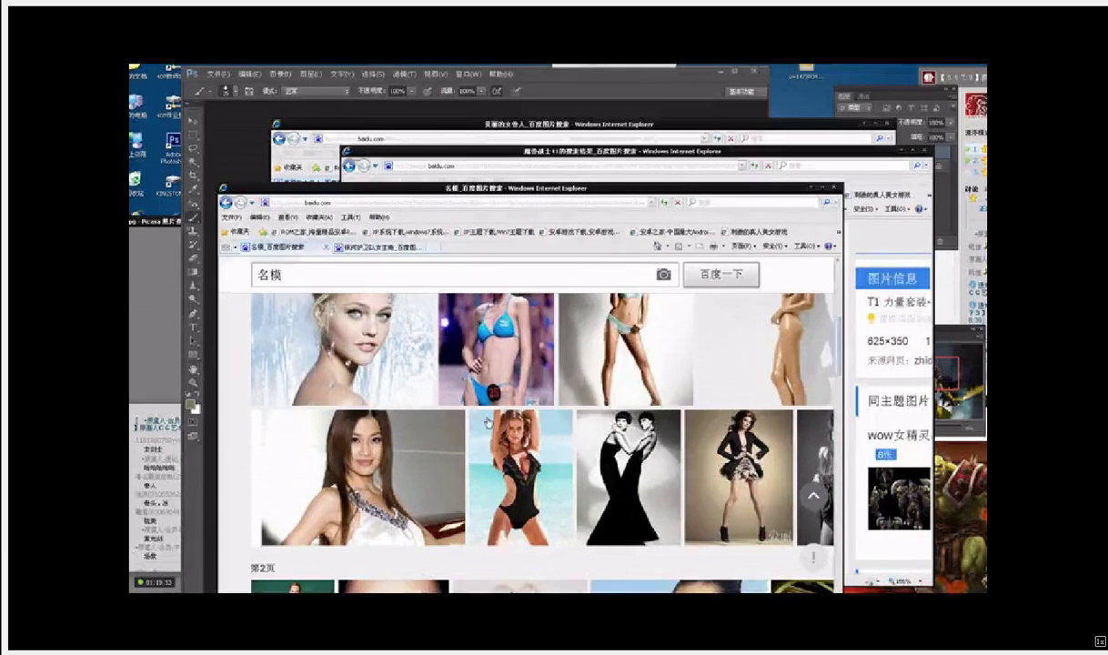
scroll(566, 412, "down", 6)
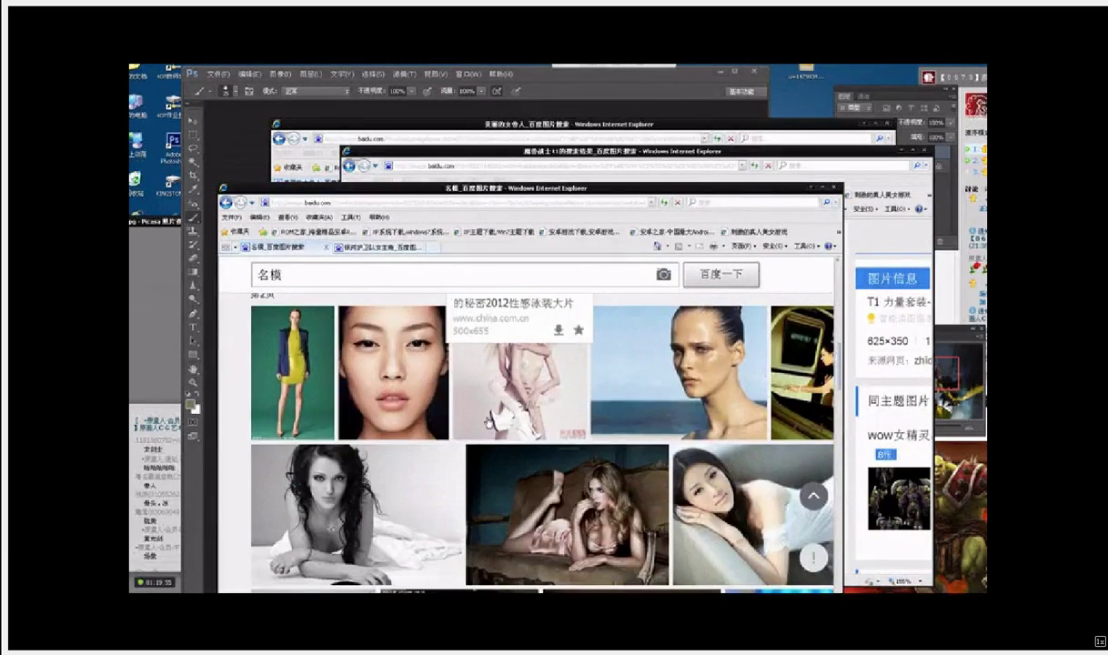
scroll(468, 404, "down", 3)
scroll(487, 422, "down", 4)
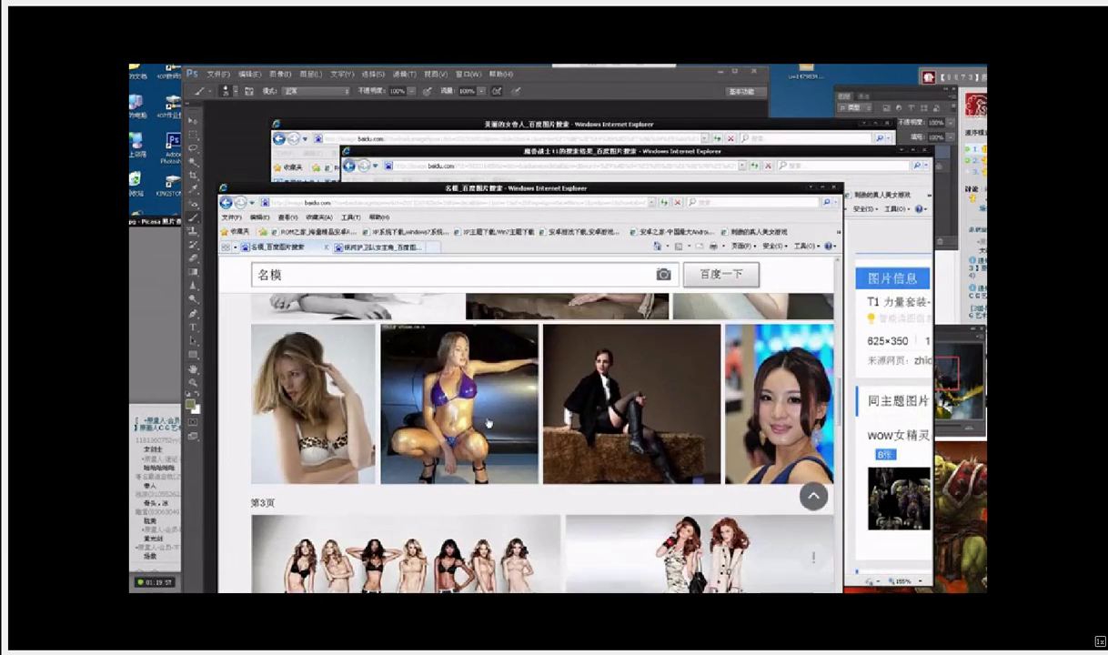
scroll(536, 346, "up", 1)
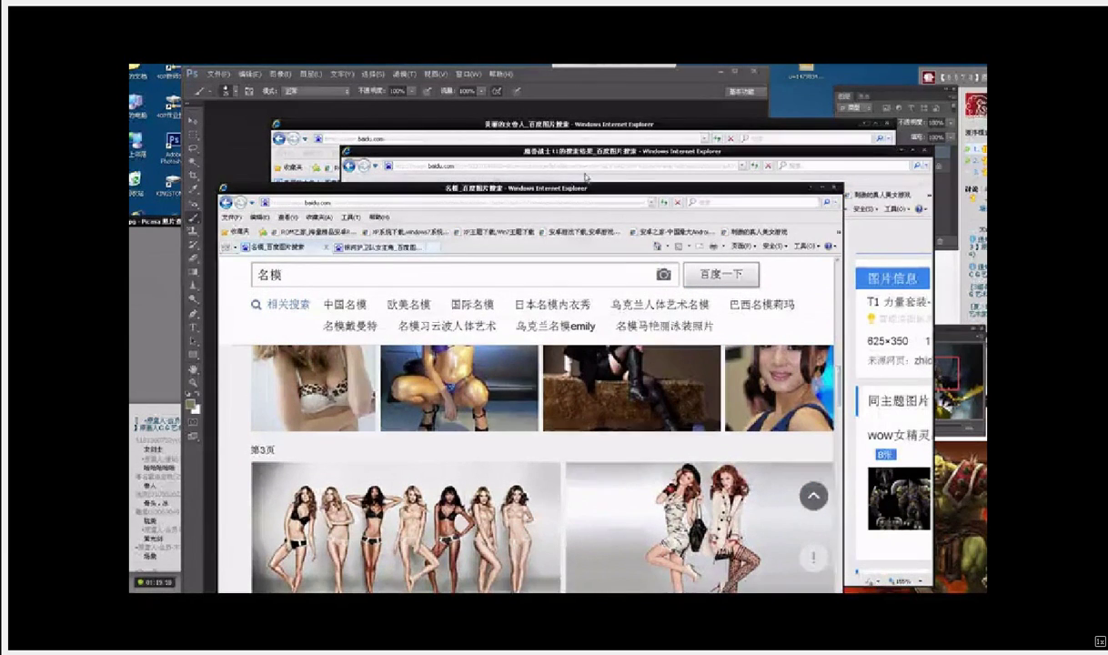
left_click(887, 151)
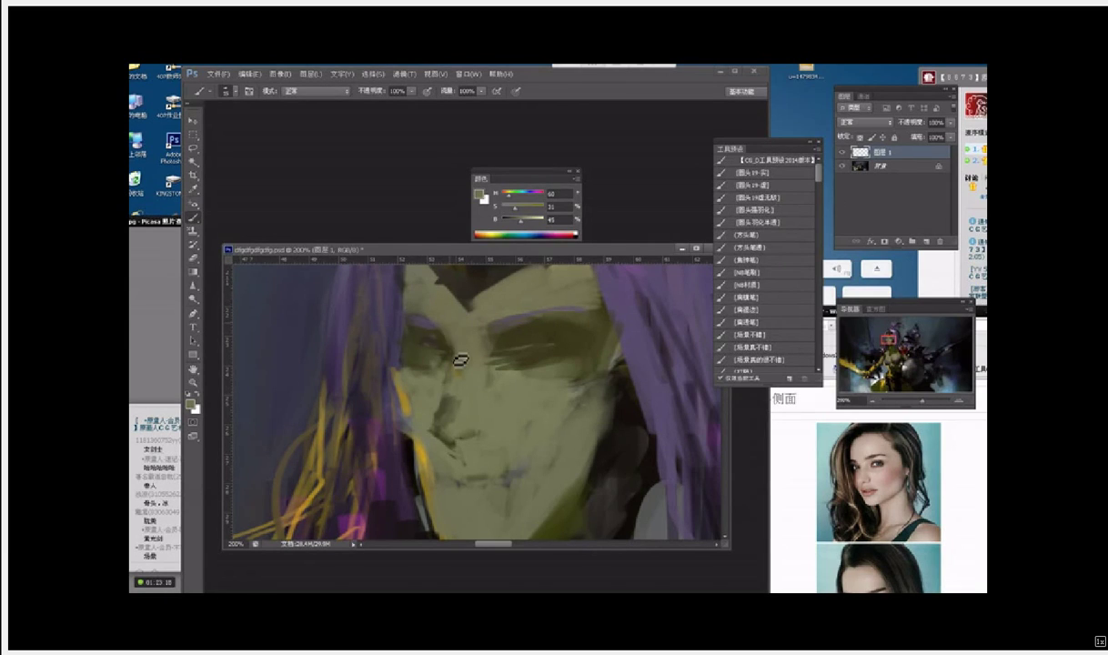
Step: Sample olive tones around the right eye and shade the area below it and the outer cheek
left_click(510, 379, "alt")
left_click(543, 367, "alt")
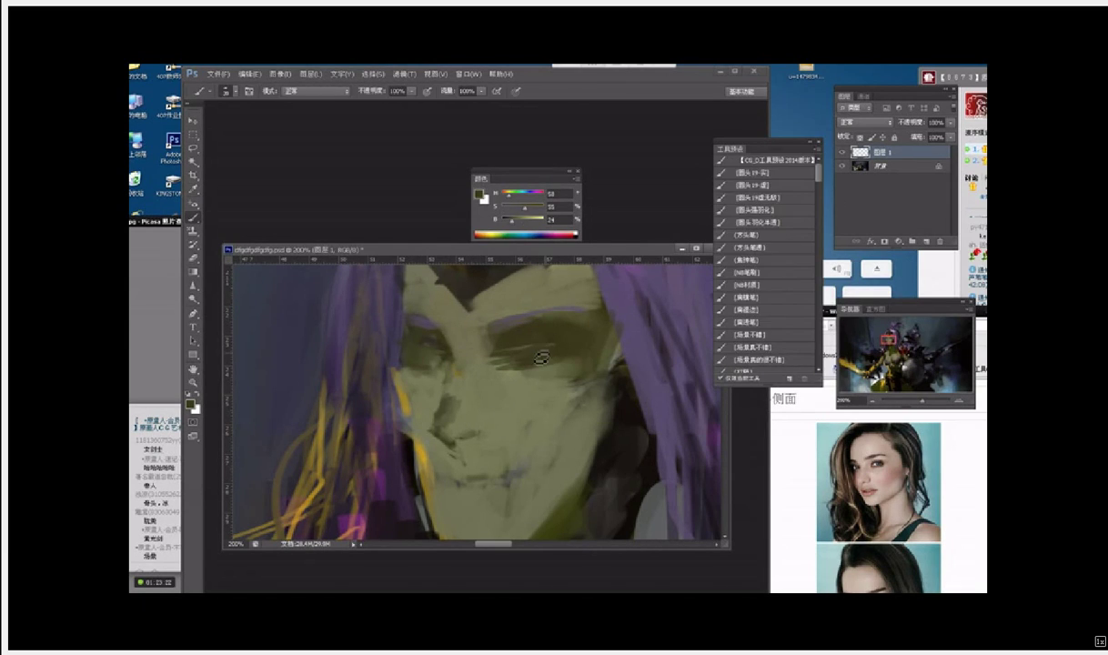
key("i")
left_click(607, 345, "alt")
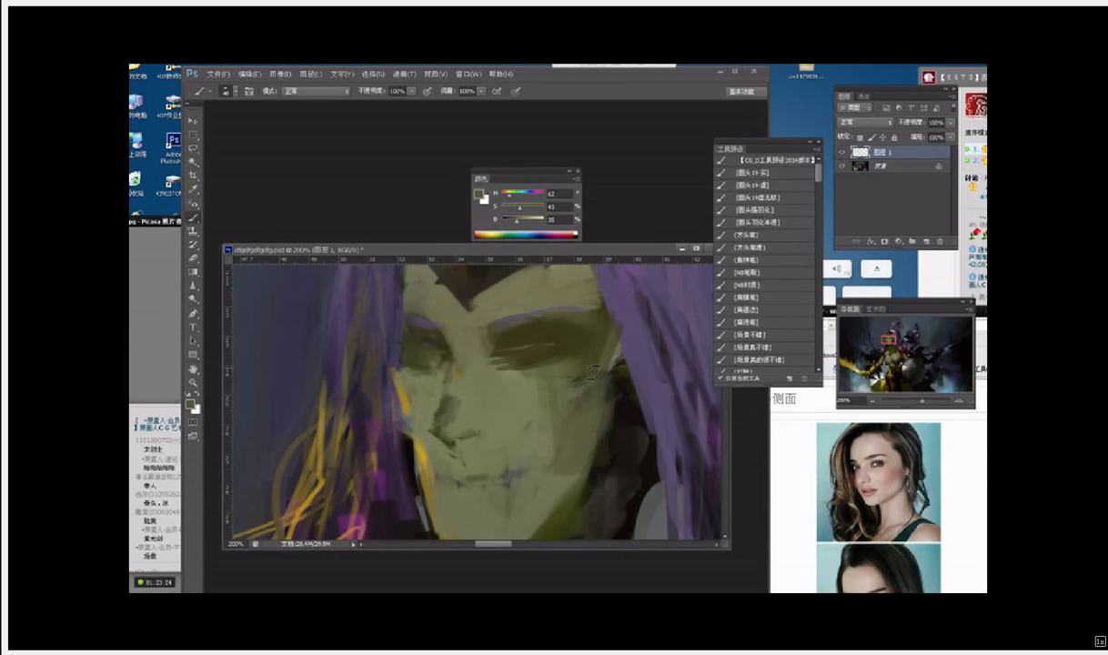
mouse_move(609, 368)
left_mouse_down()
mouse_move(615, 432)
mouse_move(596, 355)
mouse_move(604, 420)
mouse_move(523, 446)
mouse_move(521, 392)
left_mouse_up()
left_click(587, 342, "alt")
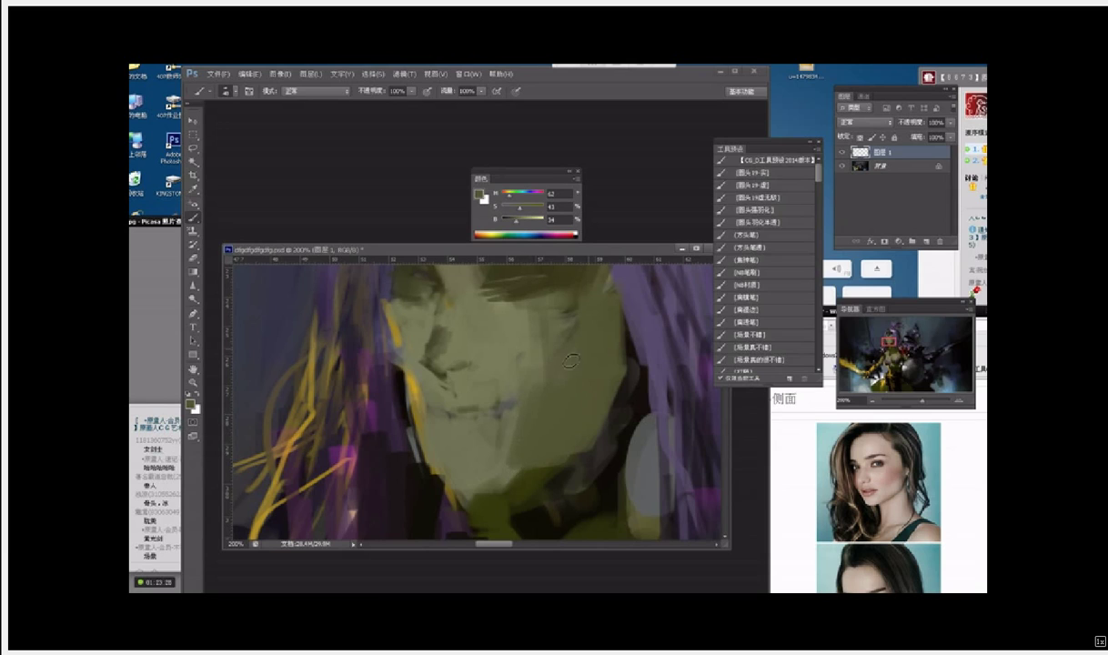
Step: Sample the lighter skin green and blend it into the shadow on the right cheek
left_click(511, 350, "alt")
left_click_drag(521, 312, 517, 368)
left_click_drag(541, 295, 543, 364)
scroll(532, 388, "up", 2)
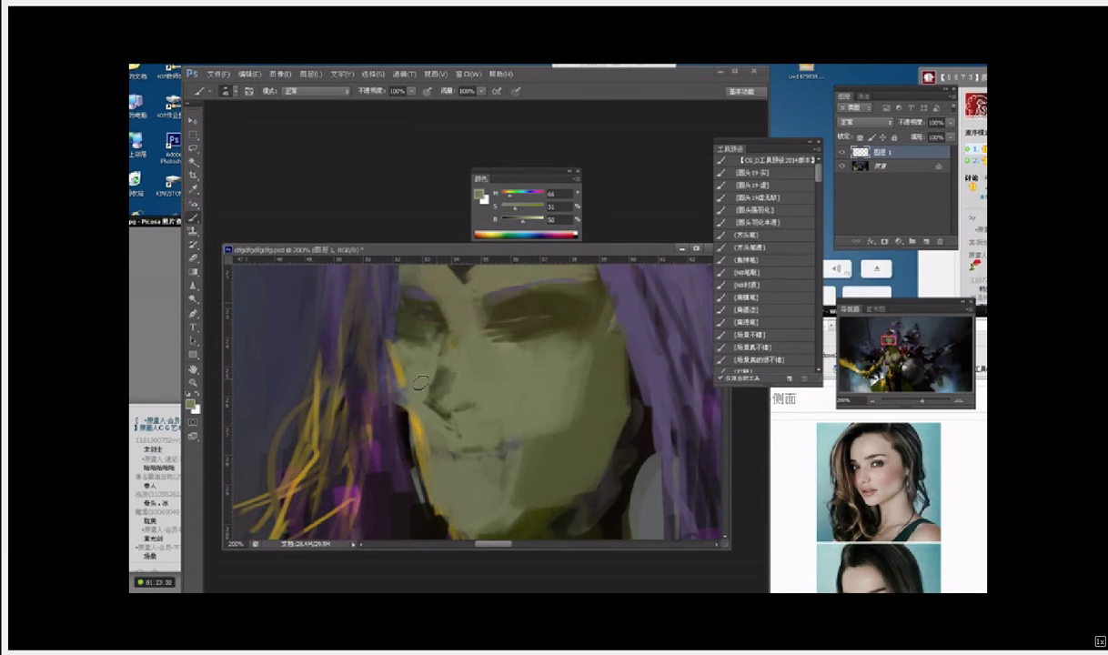
Step: Paint the face's left contour with golden brown sampled from the hair strands, blending its inner edge with sampled skin green
key("i")
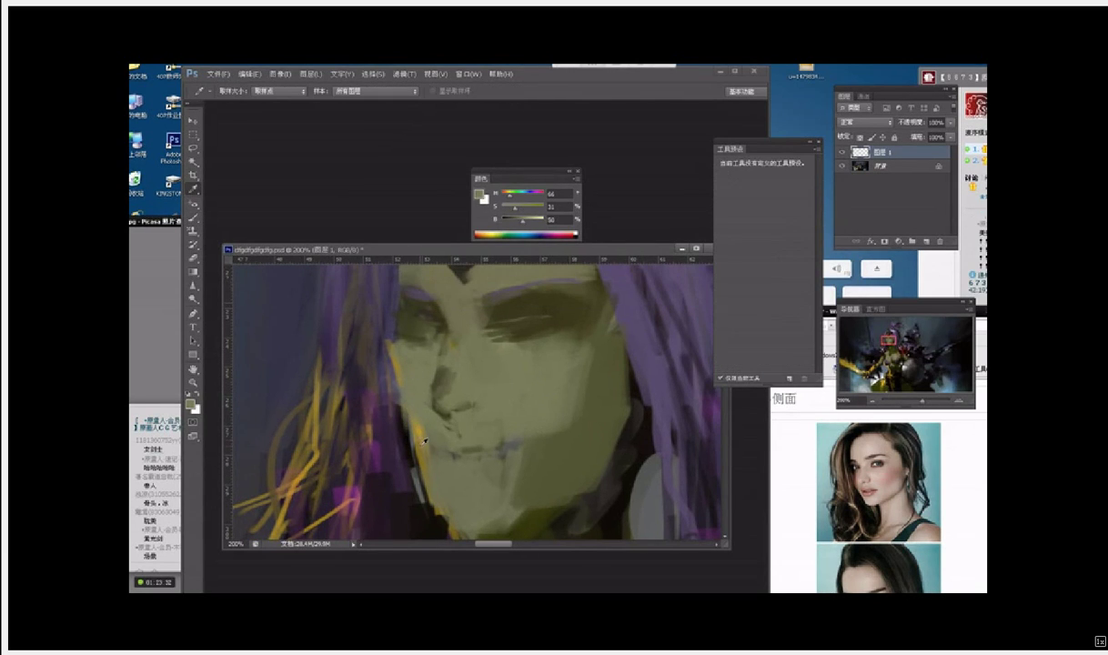
left_click(321, 415)
key("b")
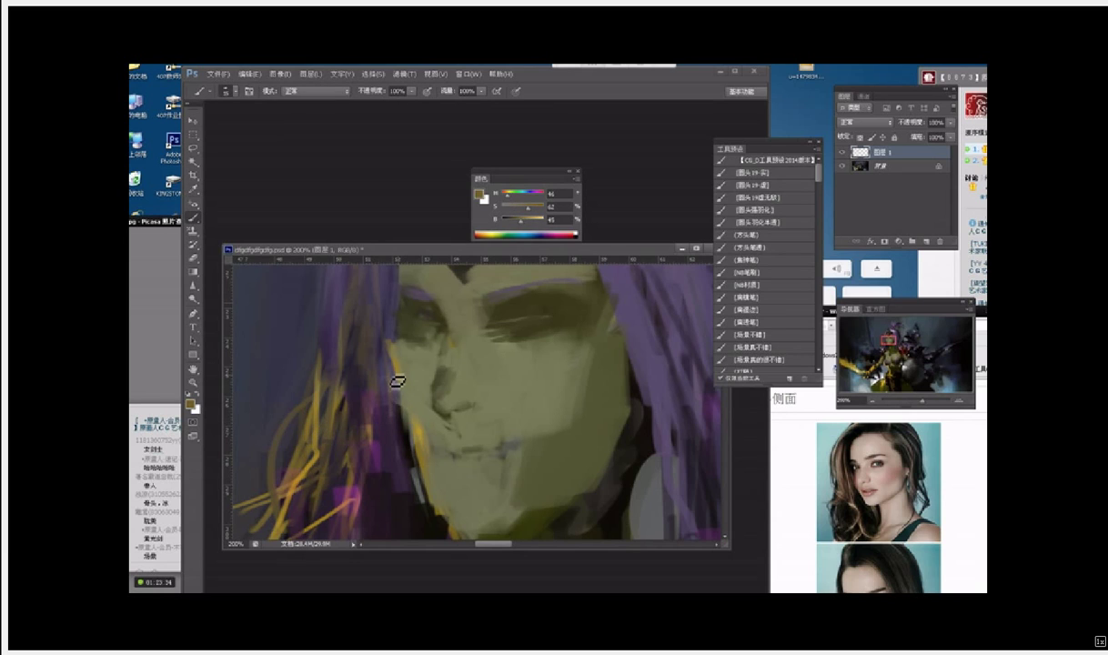
left_click_drag(398, 391, 440, 512)
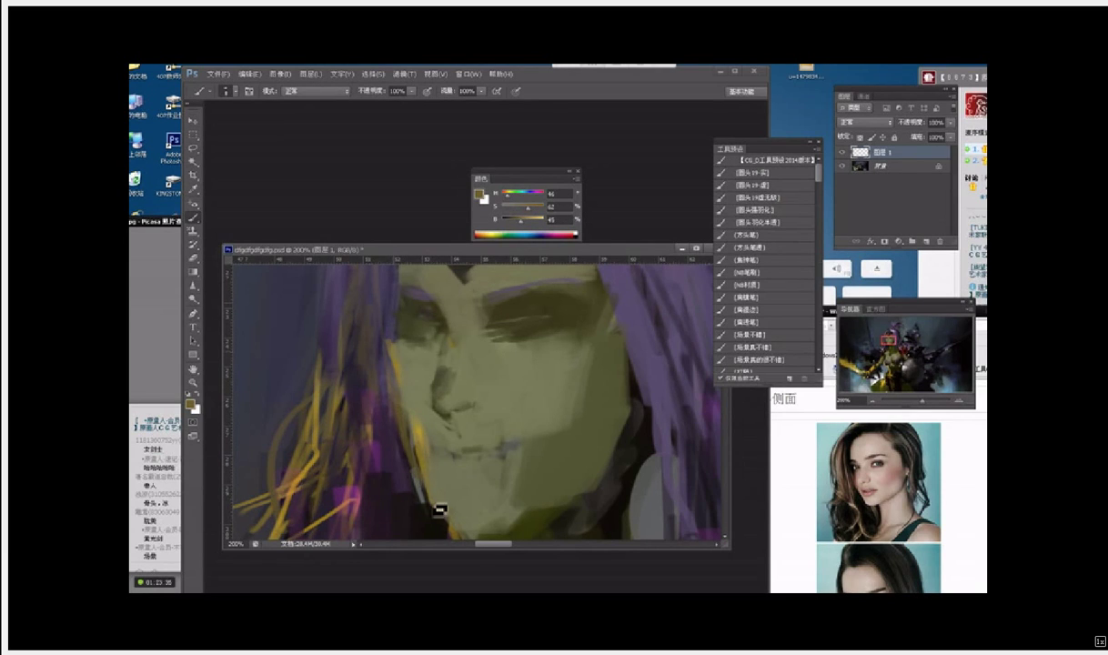
left_click_drag(406, 401, 443, 522)
key("i")
left_click(398, 409)
key("b")
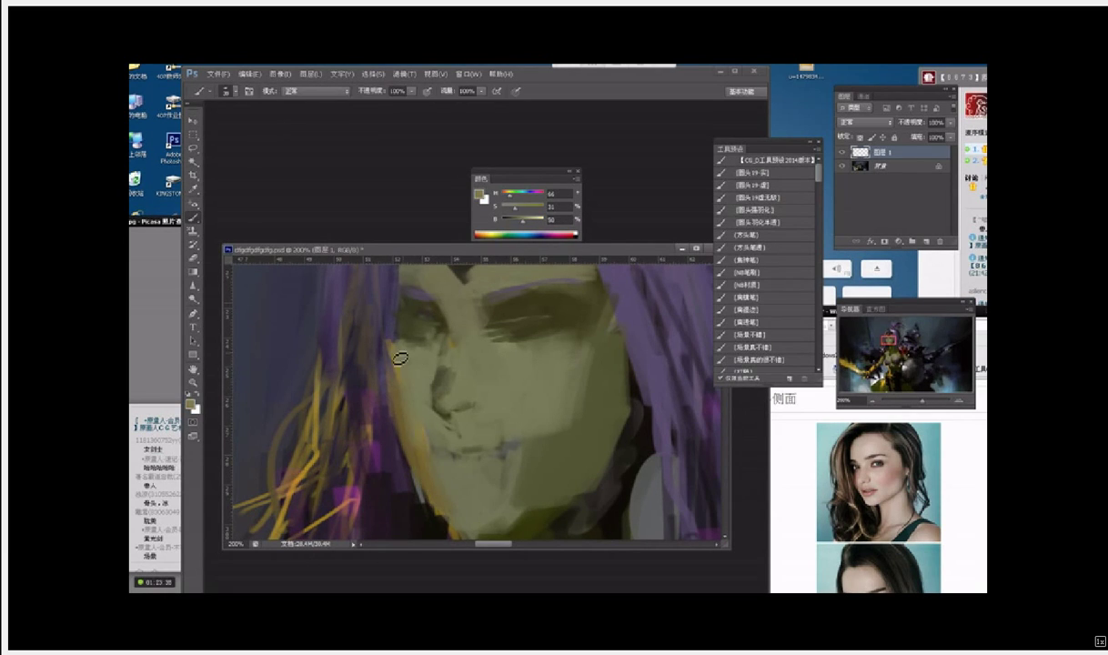
left_click_drag(426, 460, 416, 428)
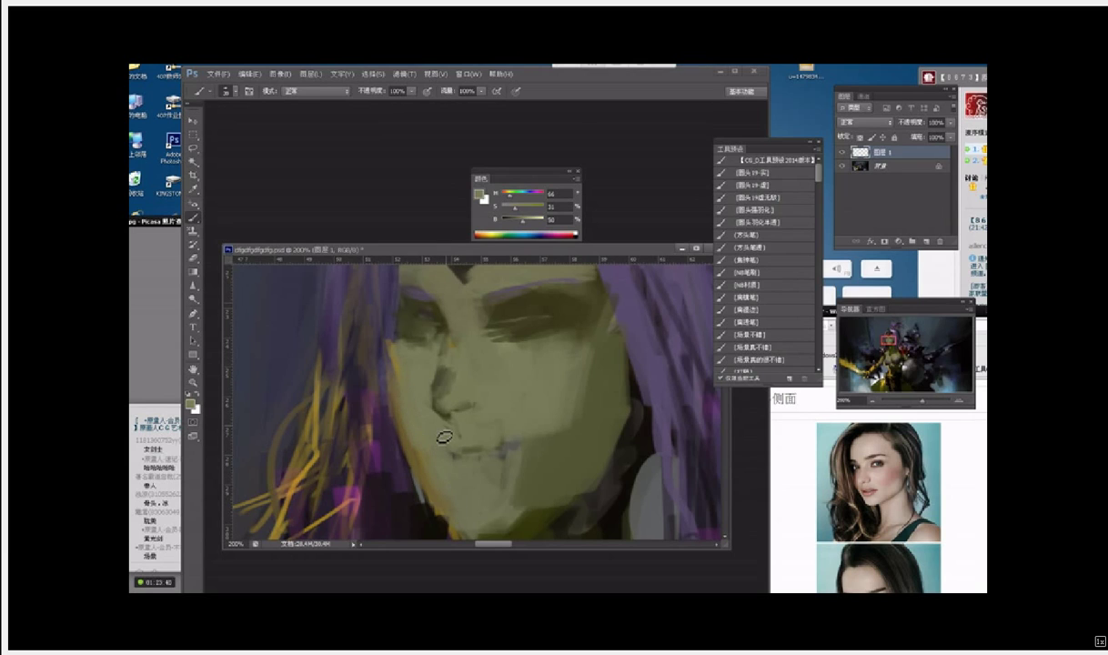
Step: Sample the dark olive shadow below the nose and paint the mouth line and upper lip with it
left_click(444, 411, "alt")
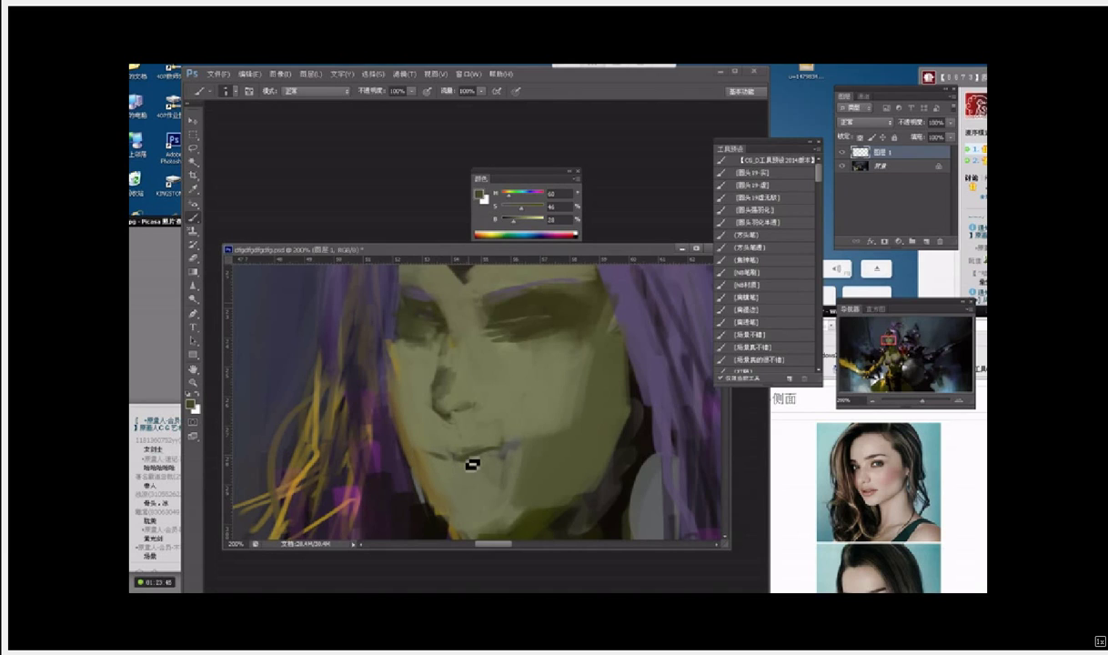
key("]")
key("]")
key("]")
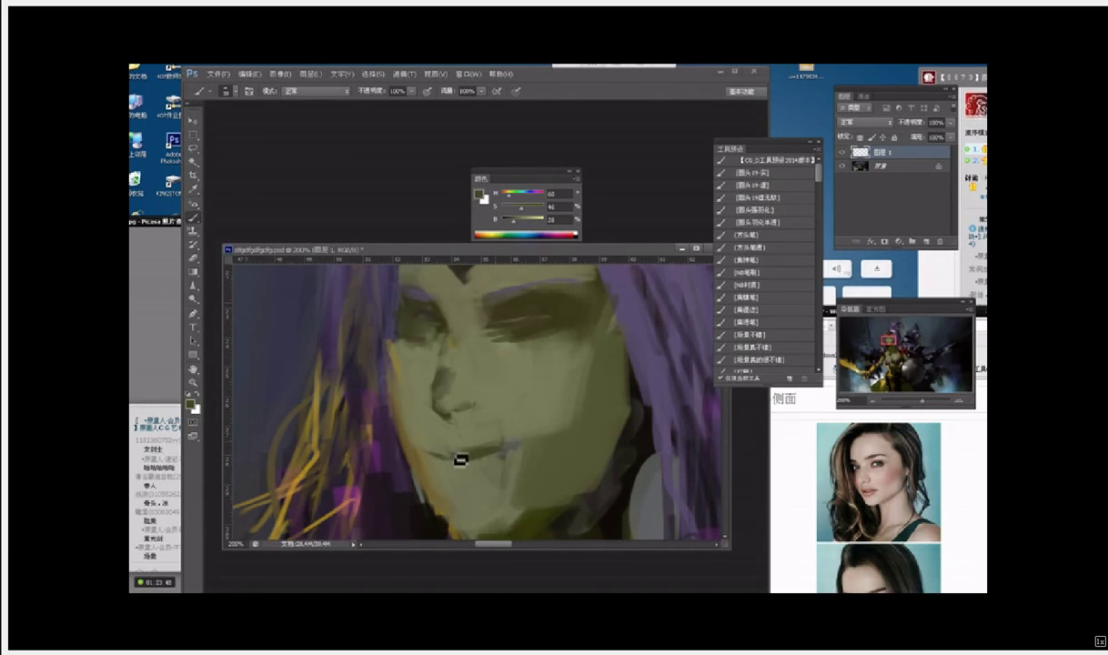
left_click_drag(461, 458, 507, 443)
left_click_drag(422, 453, 450, 455)
key("[")
key("[")
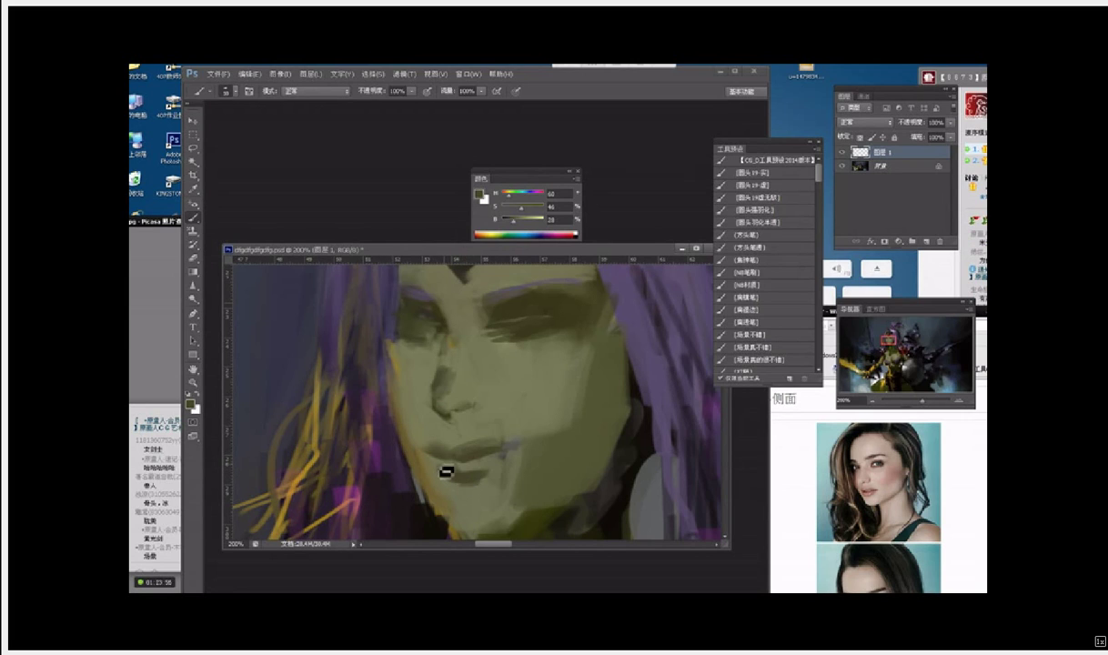
Step: Adjust the brush size and build up the lower lip and the shadow beneath it in dark olive
key("[")
key("[")
key("[")
key("[")
key("[")
key("bracketright")
key("bracketright")
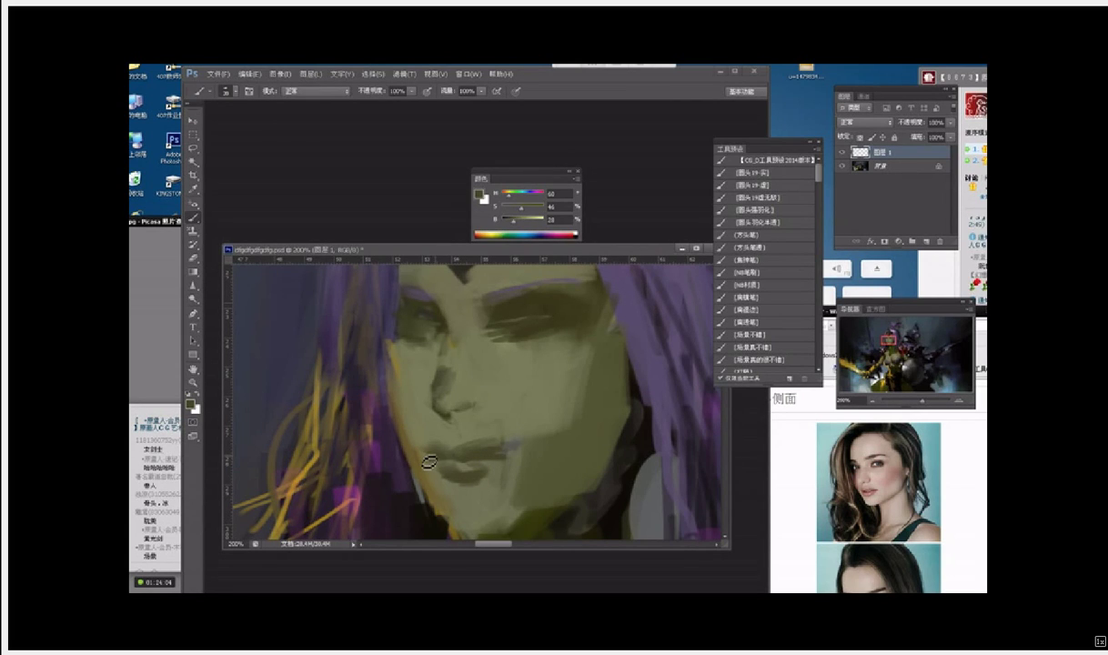
Step: Sample nearby skin green and paint over the stray marks at the right corner of the mouth
left_click(510, 426, "alt")
left_click_drag(510, 427, 502, 459)
left_click(491, 433, "alt")
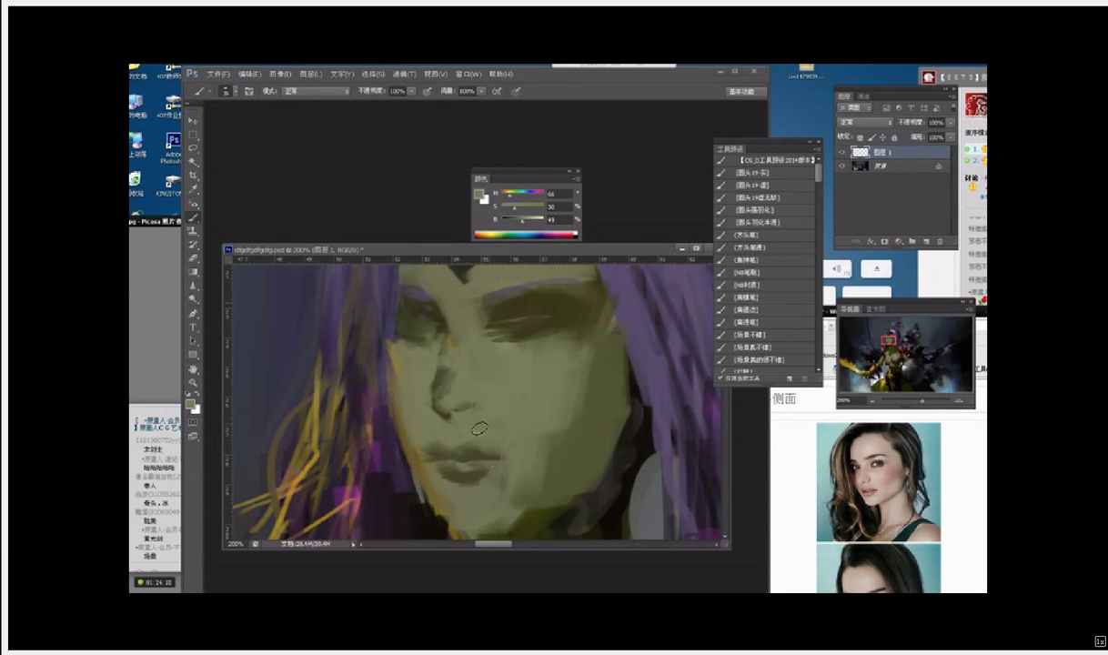
Step: Repaint the right eye socket with sampled skin and dark olive tones, softening the shadow around the eye
left_click(487, 325, "alt")
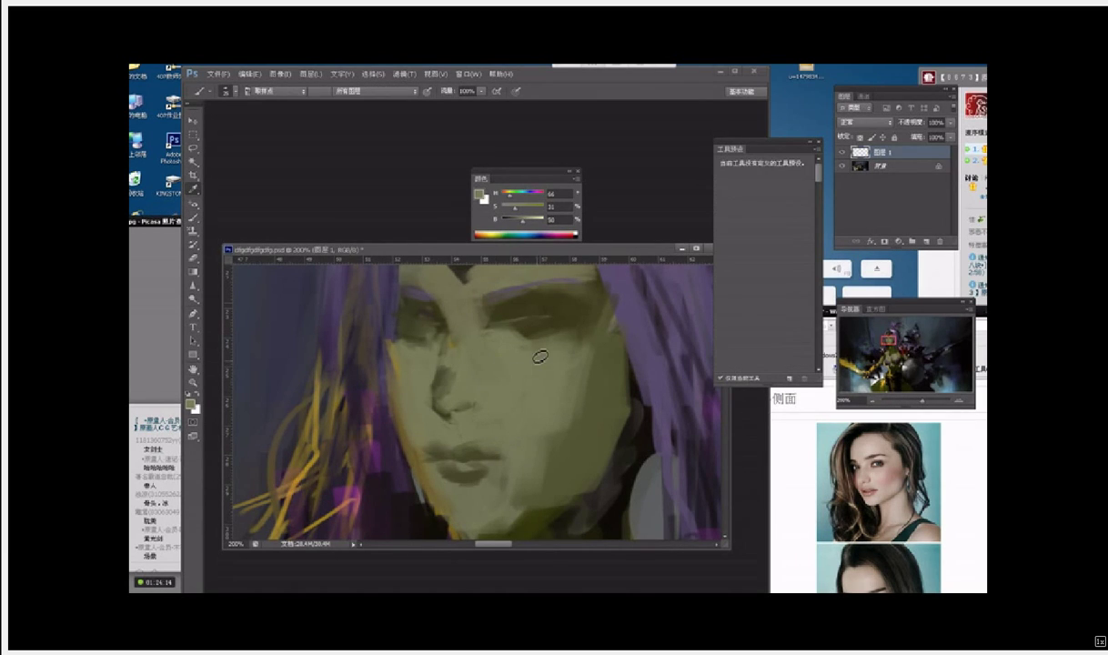
left_click(578, 357, "alt")
left_click(503, 315, "alt")
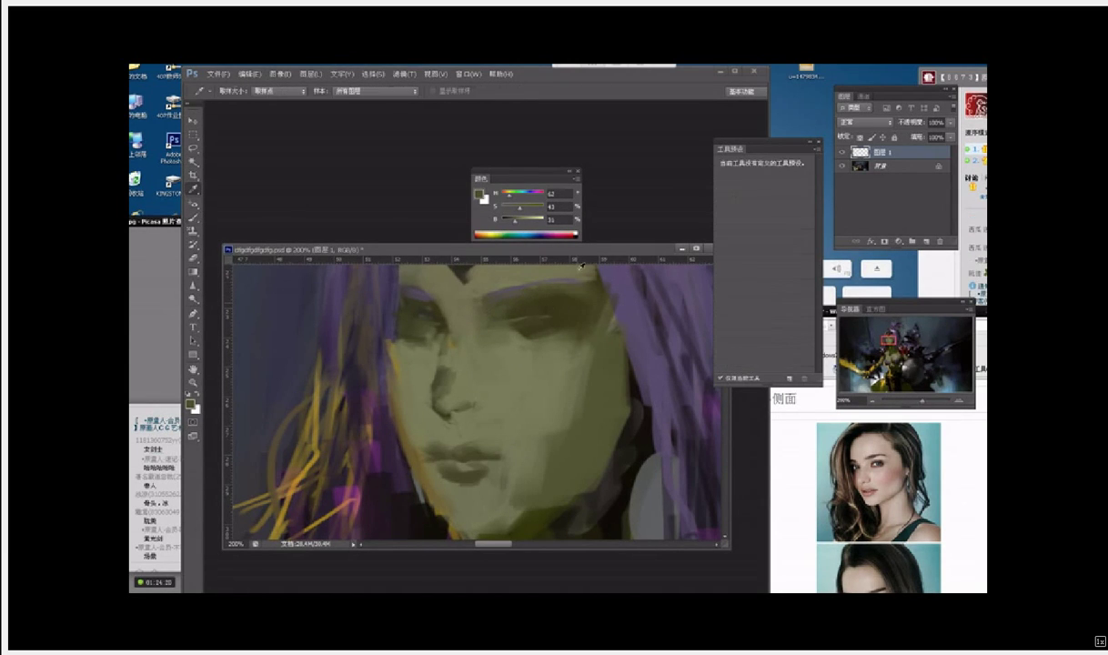
left_click(527, 304, "alt")
left_click_drag(584, 302, 547, 336)
left_click(528, 322, "alt")
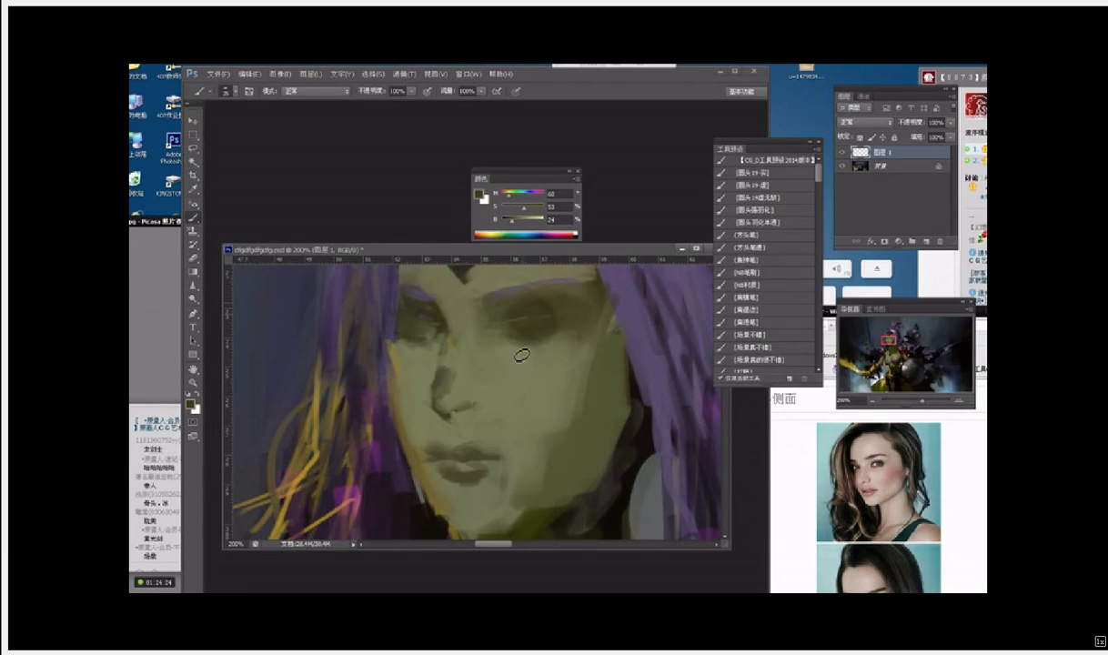
left_click_drag(523, 315, 492, 333)
Step: Fill the left eye socket with sampled dark olive and blend its edges towards the cheek and nose bridge
left_click_drag(389, 307, 395, 328)
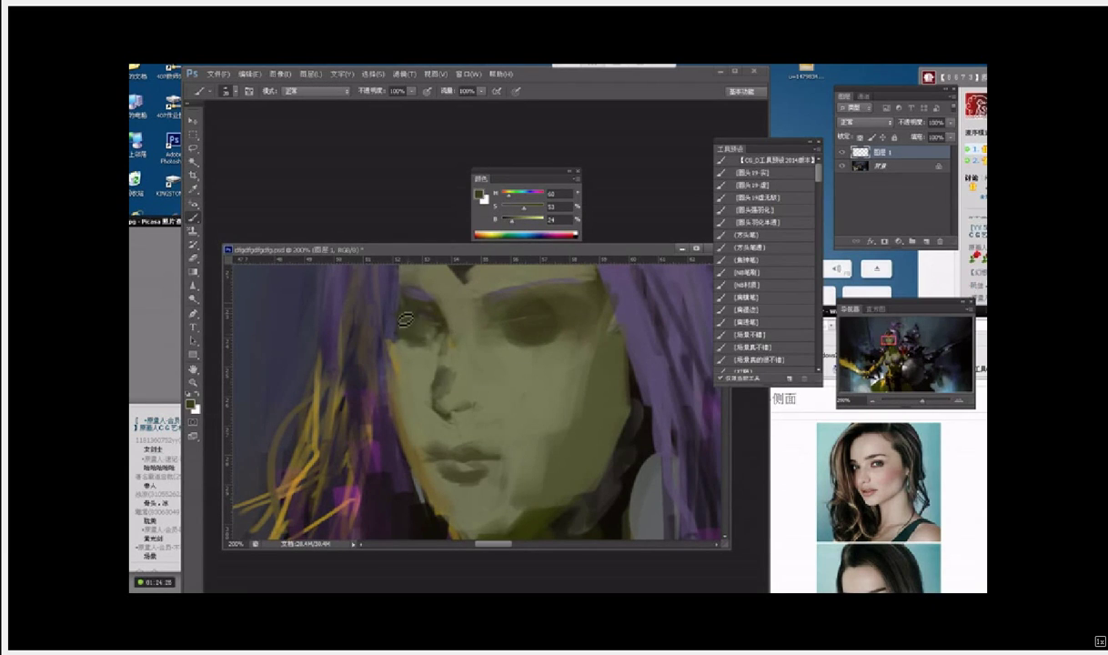
left_click(419, 359, "alt")
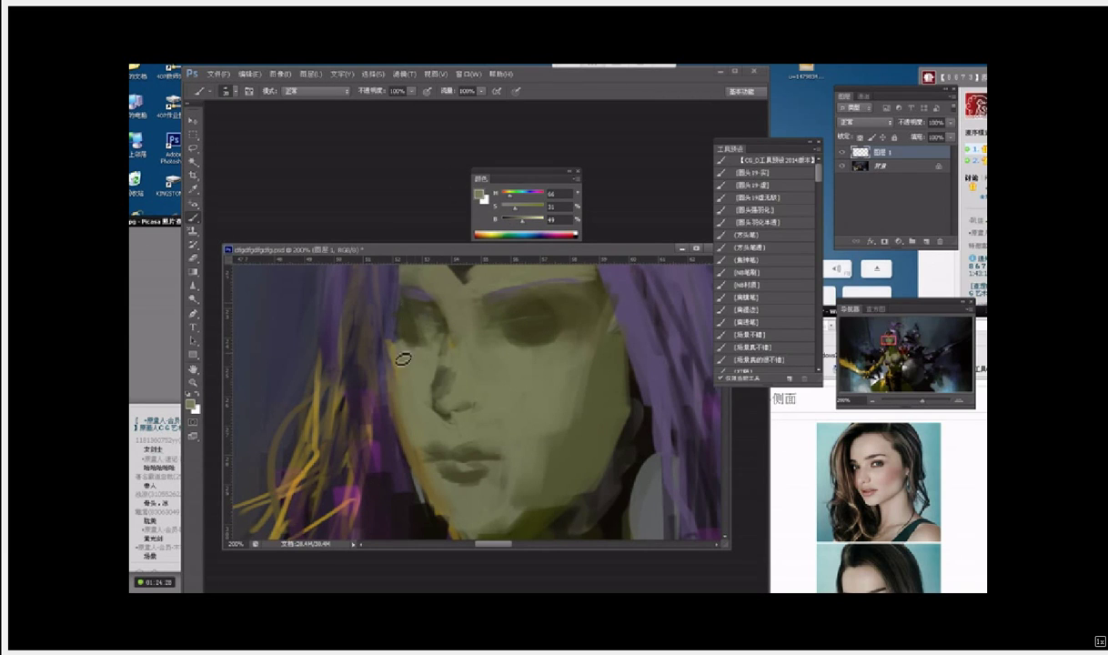
left_click(418, 329, "alt")
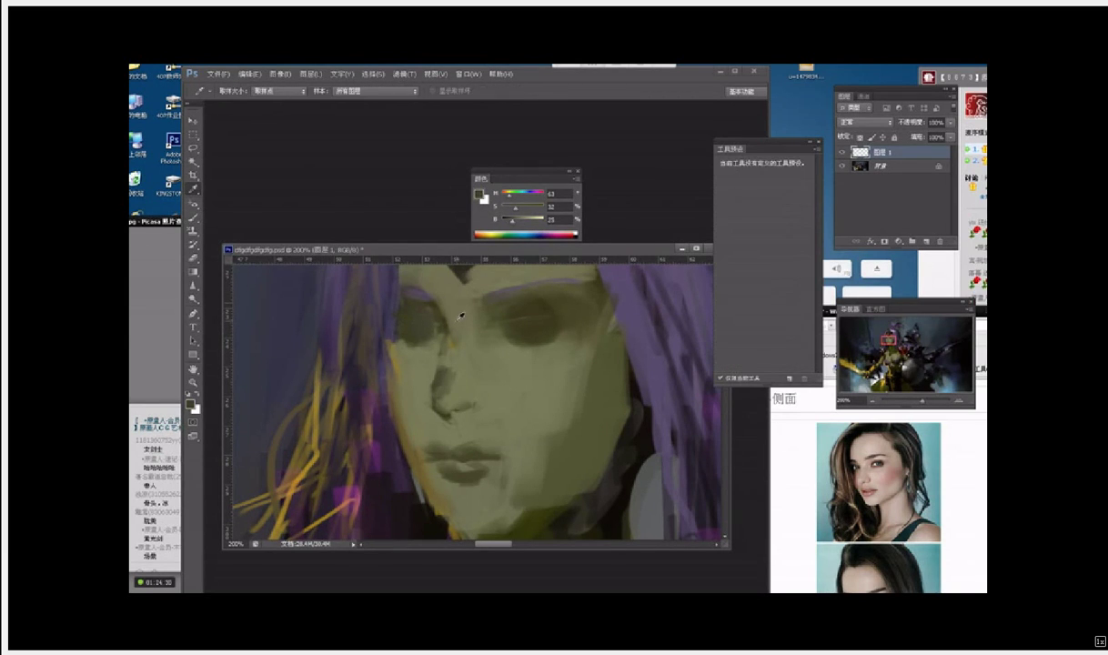
left_click(408, 291, "alt")
left_click_drag(460, 322, 458, 362)
left_click(441, 306, "alt")
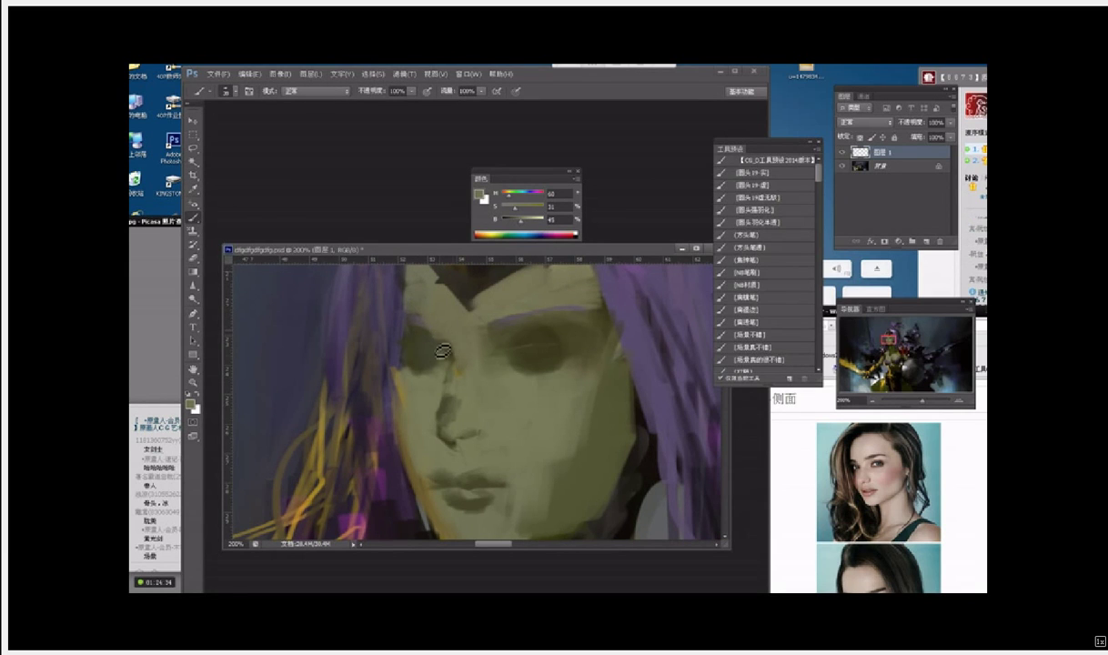
left_click(451, 413, "alt")
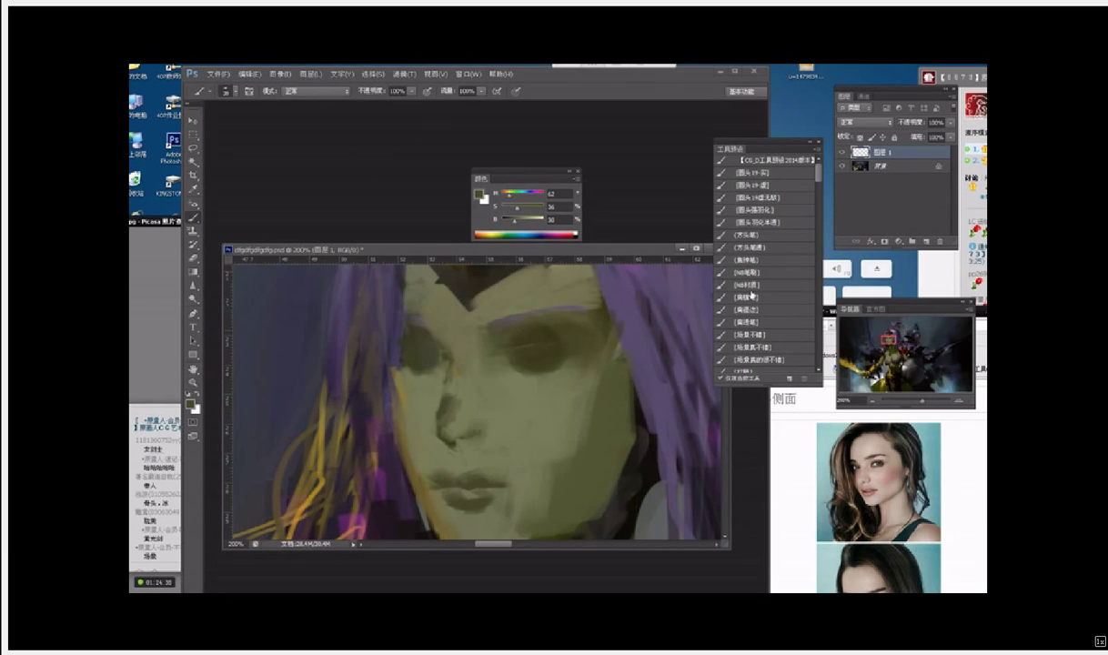
Step: Set the foreground colour to H 66, S 60, B 49 and paint this more saturated green over the cheeks and jaw
left_click(481, 195)
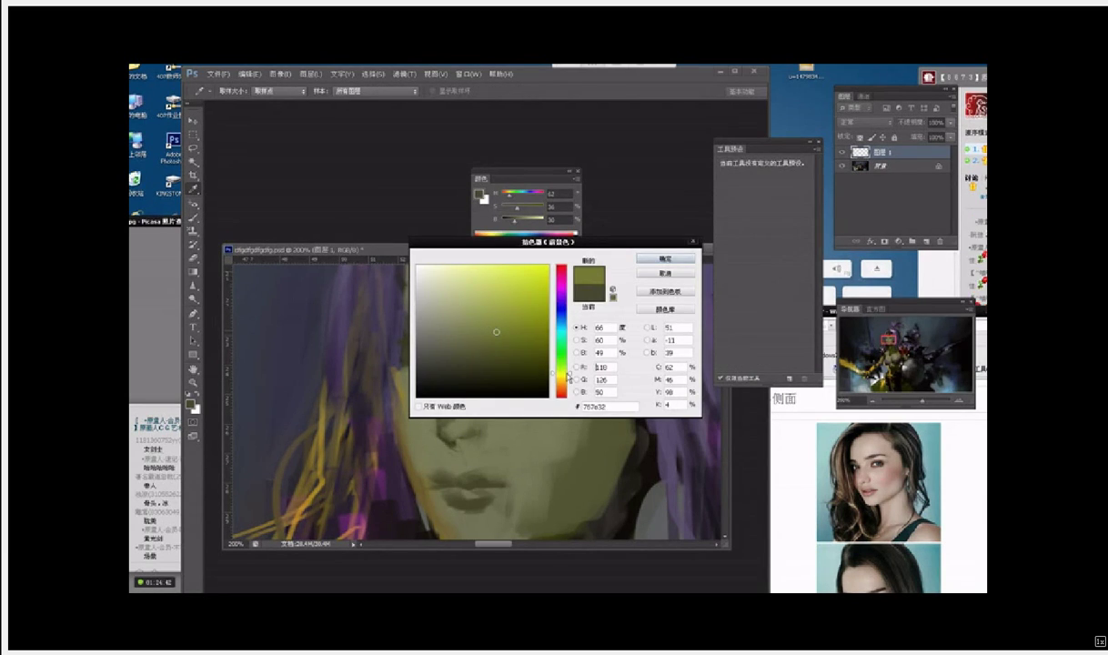
key("Return")
left_click_drag(450, 427, 455, 407)
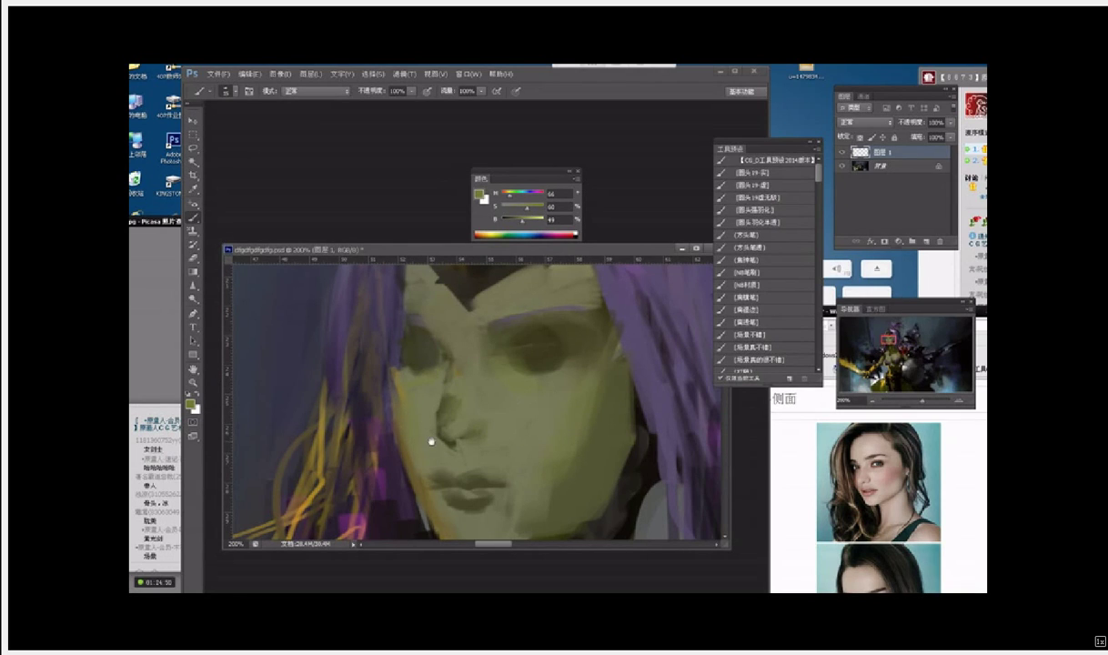
left_click_drag(431, 441, 420, 393)
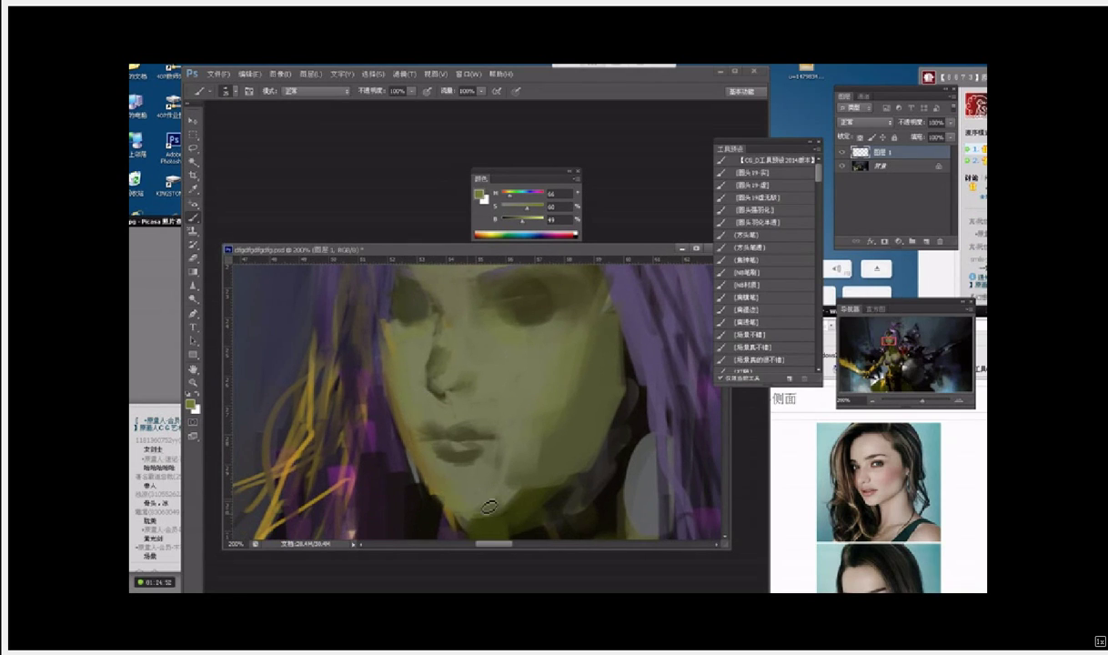
mouse_move(523, 481)
left_mouse_down()
mouse_move(531, 386)
mouse_move(519, 411)
left_mouse_up()
left_click_drag(547, 296, 546, 387)
Step: Repaint the chin with sampled skin green and define the underside of the jaw with sampled dark olive
left_click(547, 374, "alt")
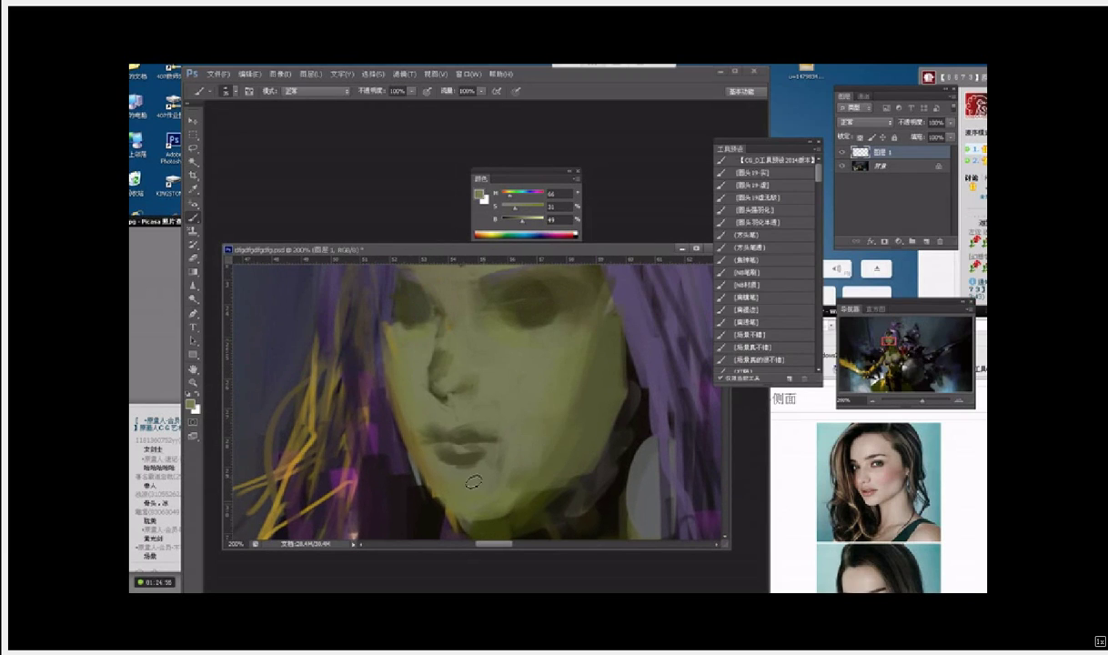
left_click_drag(541, 480, 539, 455)
left_click(488, 496, "alt")
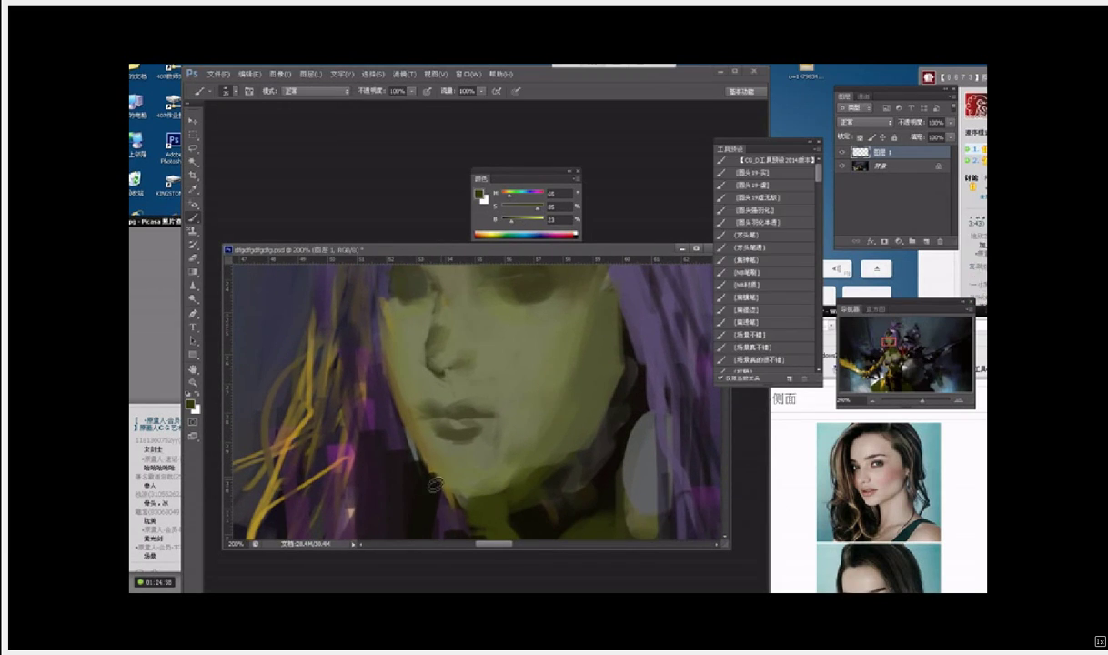
mouse_move(434, 482)
left_mouse_down()
mouse_move(499, 504)
mouse_move(507, 494)
mouse_move(480, 506)
mouse_move(520, 470)
left_mouse_up()
left_click_drag(583, 423, 531, 472)
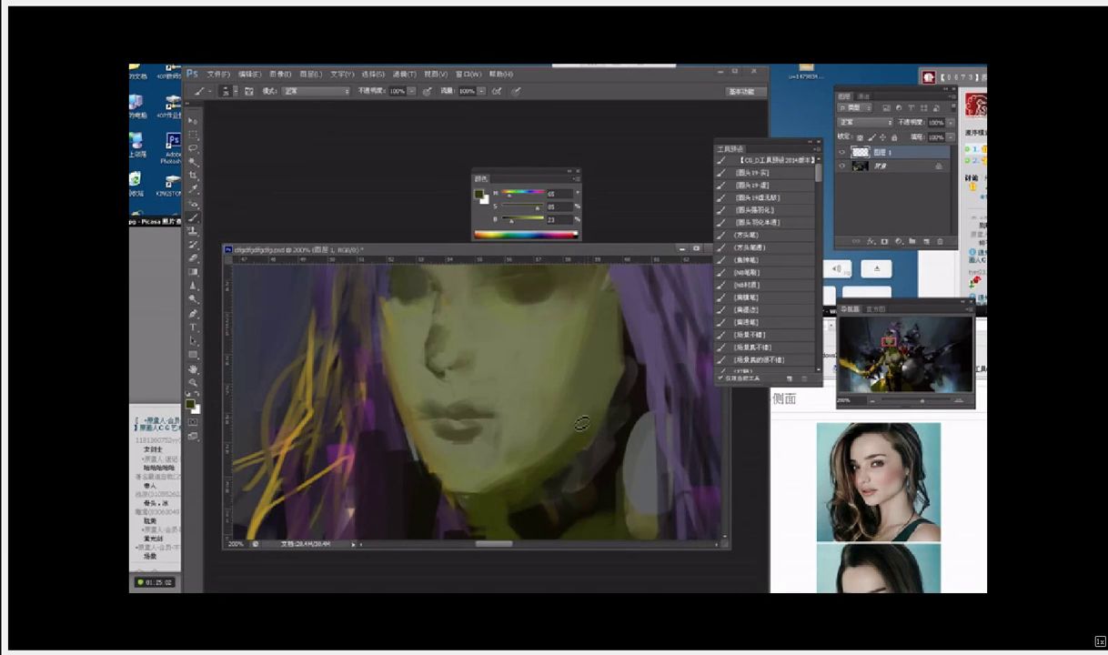
left_click_drag(588, 419, 616, 378)
mouse_move(527, 472)
left_mouse_down()
mouse_move(571, 440)
mouse_move(551, 535)
left_mouse_up()
Step: Sample a muted olive and paint broad vertical strokes over the neck and below the right side of the jaw
left_click(578, 383, "alt")
key("]")
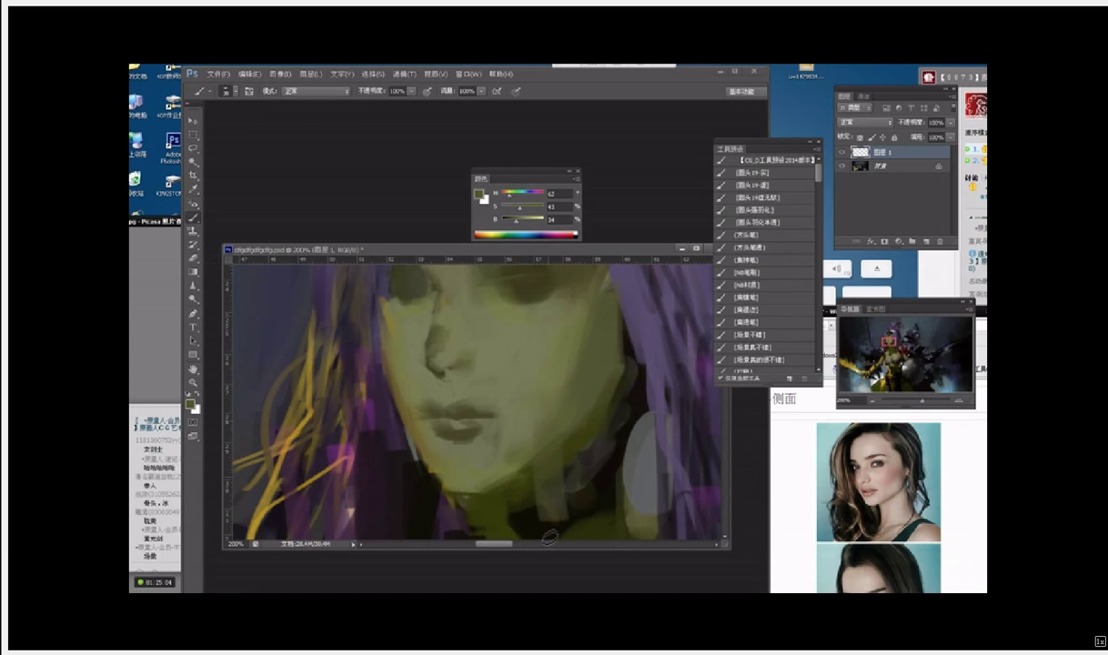
left_click_drag(561, 443, 557, 535)
left_click_drag(581, 432, 573, 535)
left_click_drag(561, 400, 555, 475)
left_click_drag(587, 471, 591, 386)
mouse_move(509, 393)
left_mouse_down()
mouse_move(532, 491)
mouse_move(529, 412)
mouse_move(550, 472)
mouse_move(513, 433)
mouse_move(515, 468)
mouse_move(500, 449)
mouse_move(536, 503)
mouse_move(541, 390)
mouse_move(562, 412)
mouse_move(548, 447)
left_mouse_up()
left_click(499, 451, "alt")
left_click_drag(567, 377, 566, 455)
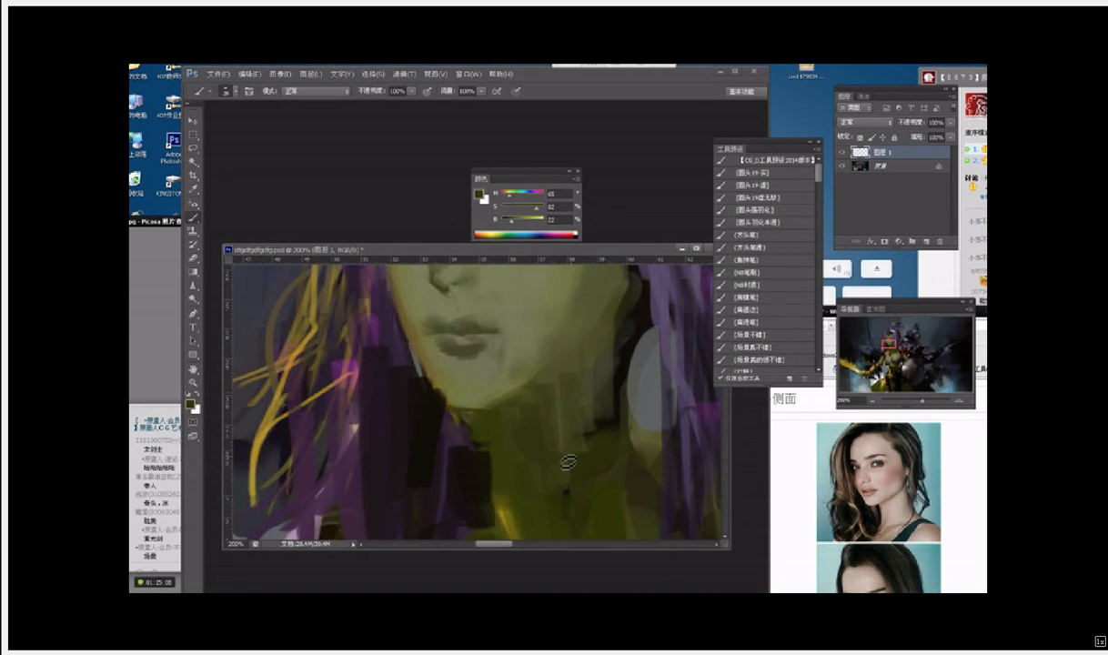
Step: Sample olive and near-black tones and draw dark collar lines across the base of the neck
key("ctrl+minus")
key("ctrl+minus")
left_click(468, 409, "alt")
left_click_drag(471, 415, 464, 405)
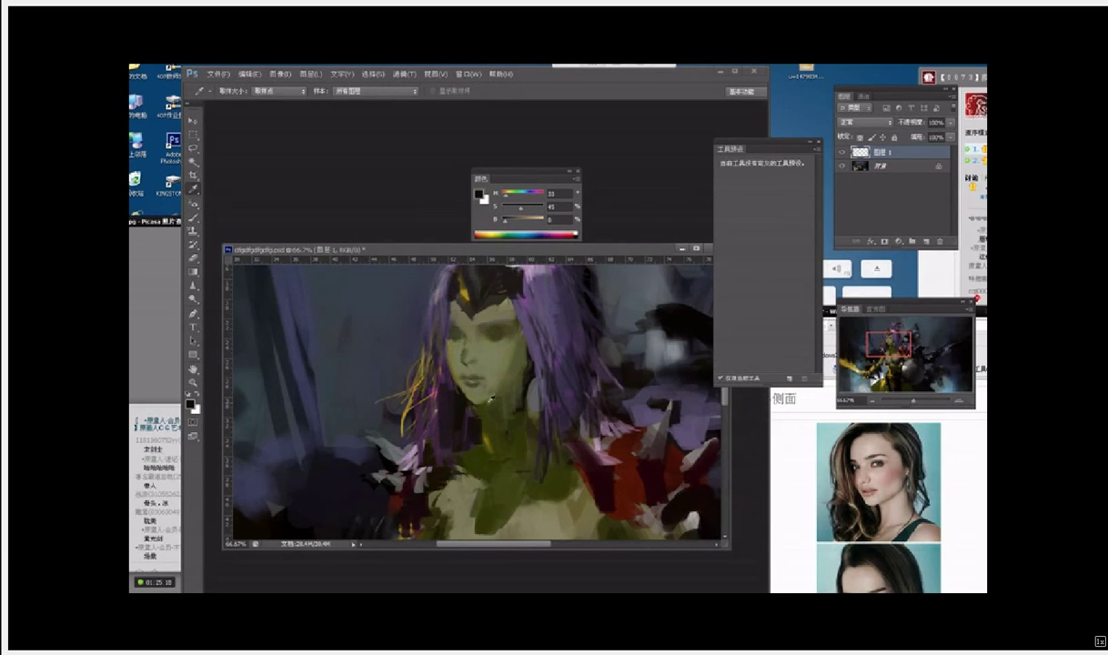
left_click(488, 423, "alt")
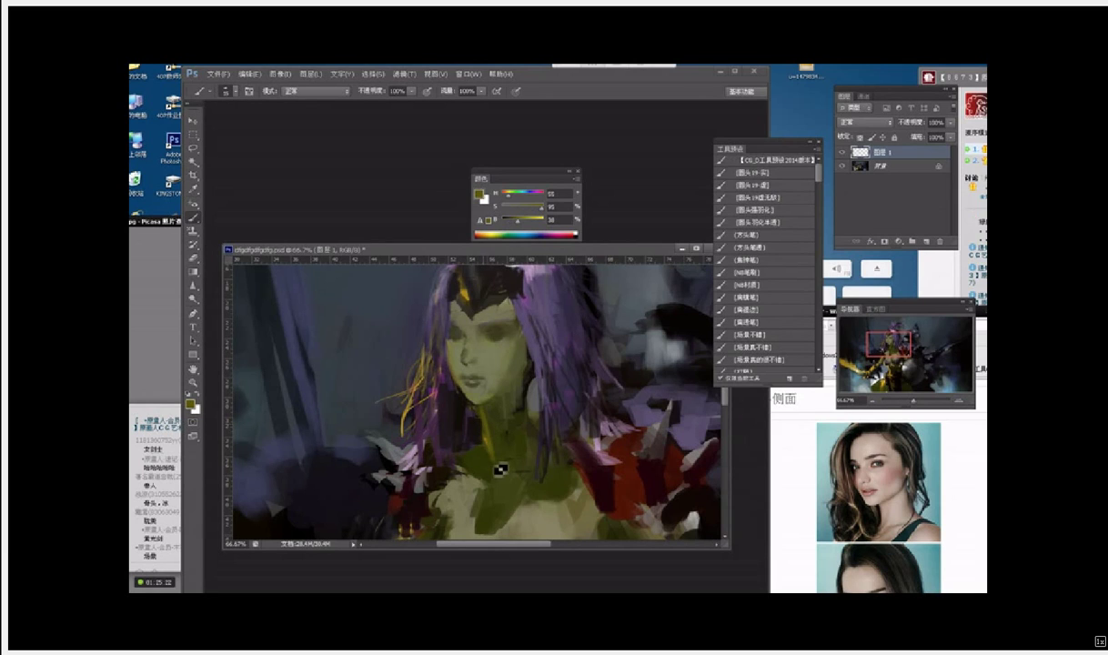
left_click(476, 446, "alt")
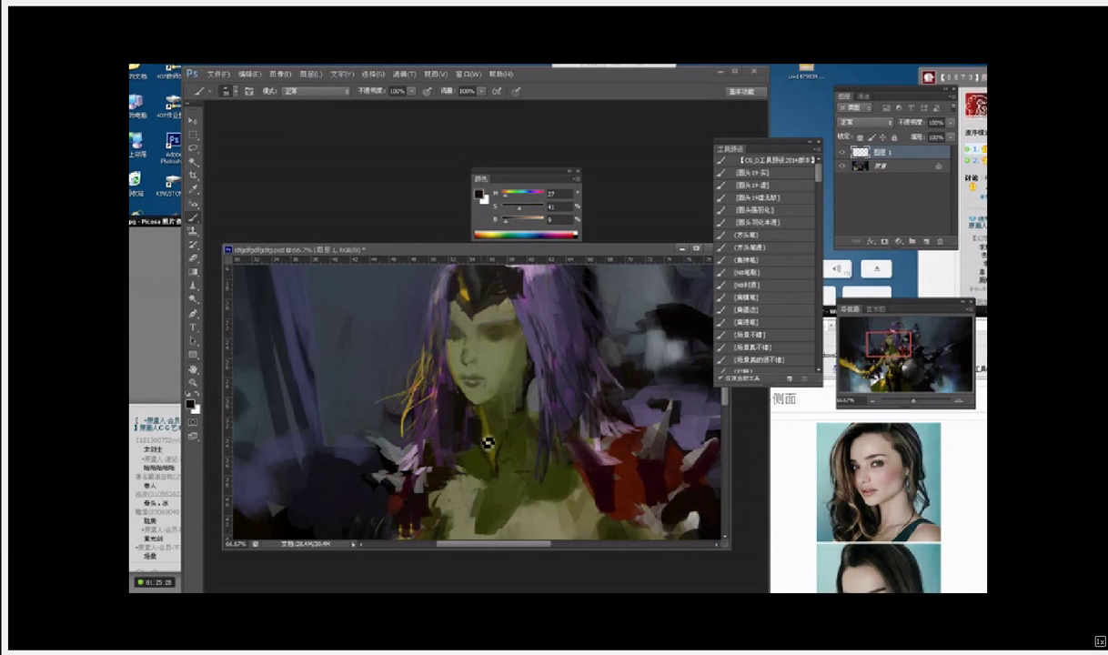
mouse_move(494, 447)
left_mouse_down()
mouse_move(513, 440)
mouse_move(515, 460)
left_mouse_up()
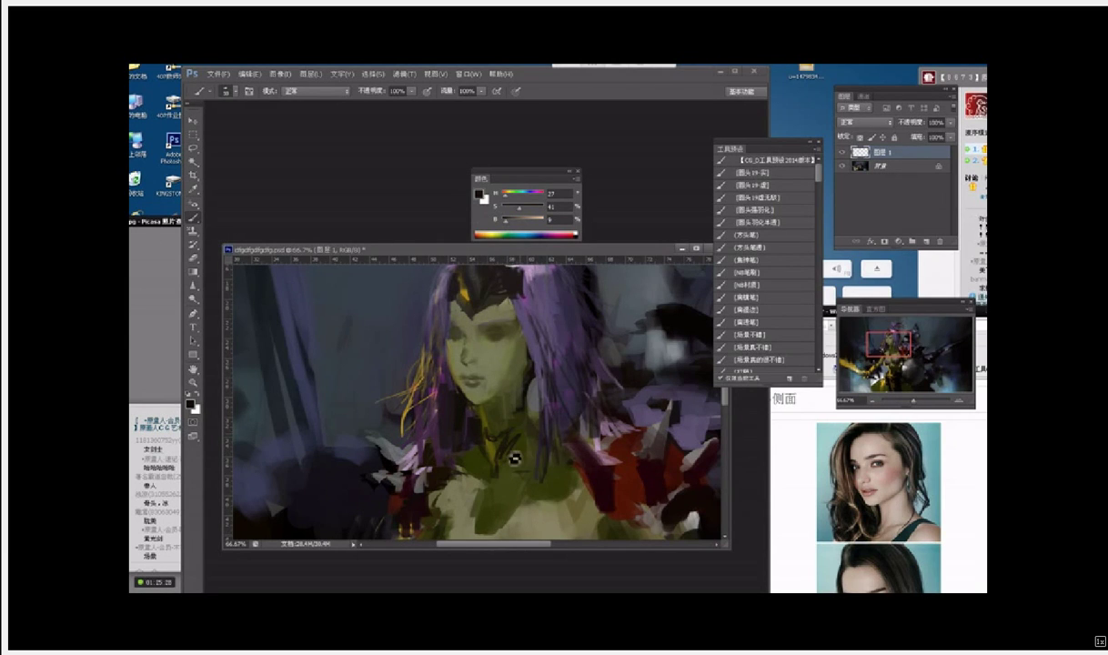
Step: Extend the dark collar lines up the neck towards the chin with sampled near-black, then sample yellowish olive for the neck
left_click(473, 423, "alt")
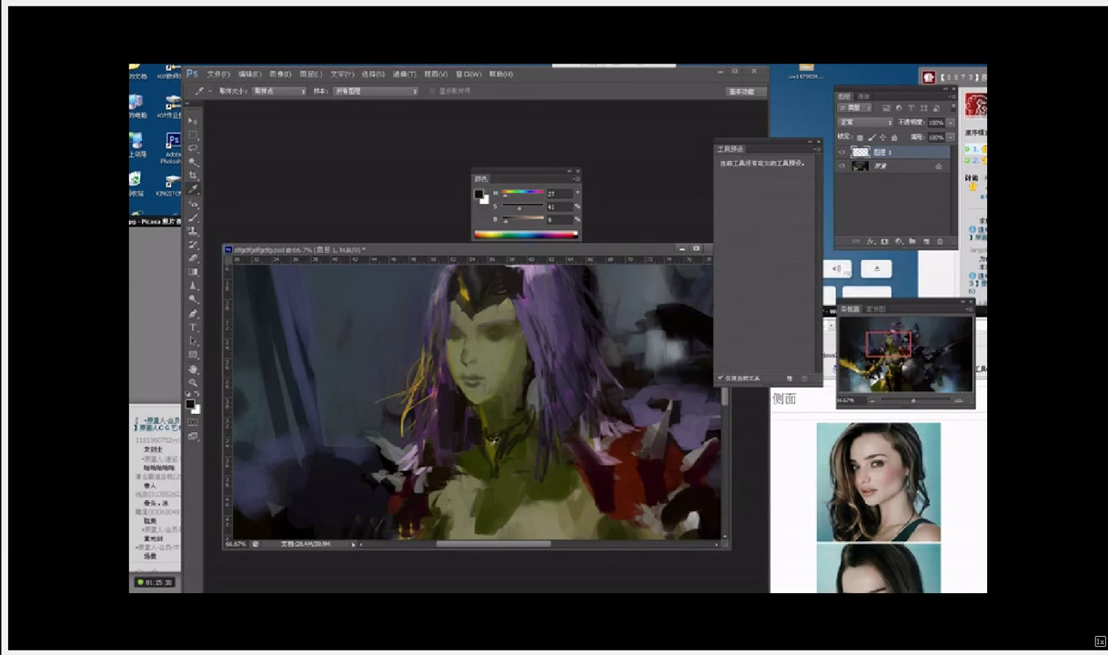
left_click(487, 436, "alt")
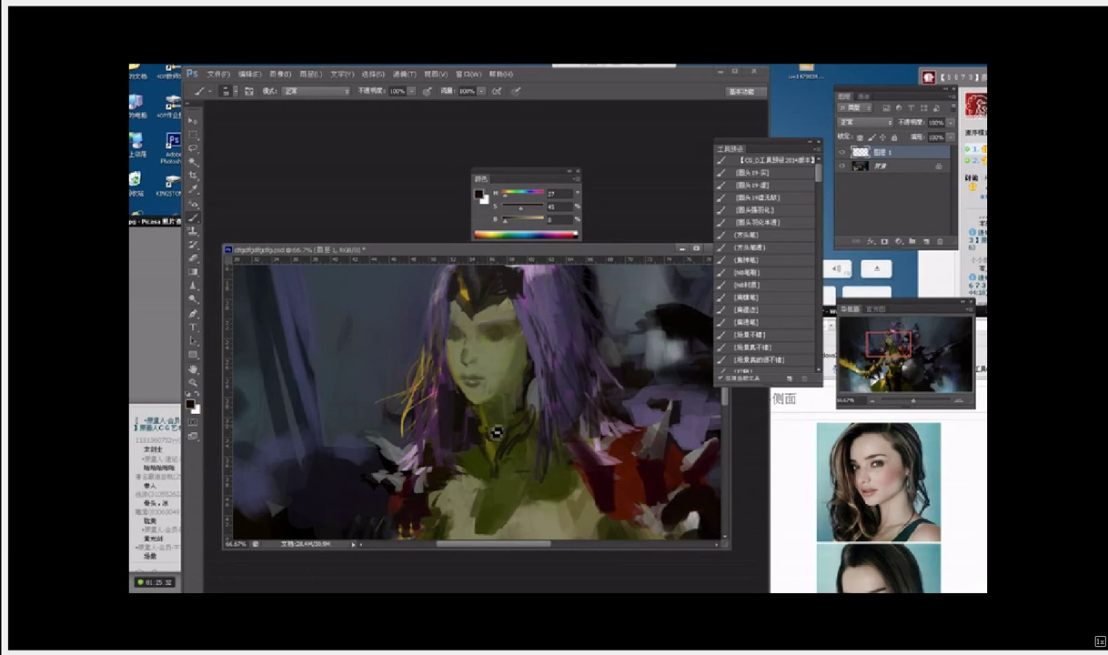
left_click(477, 414, "alt")
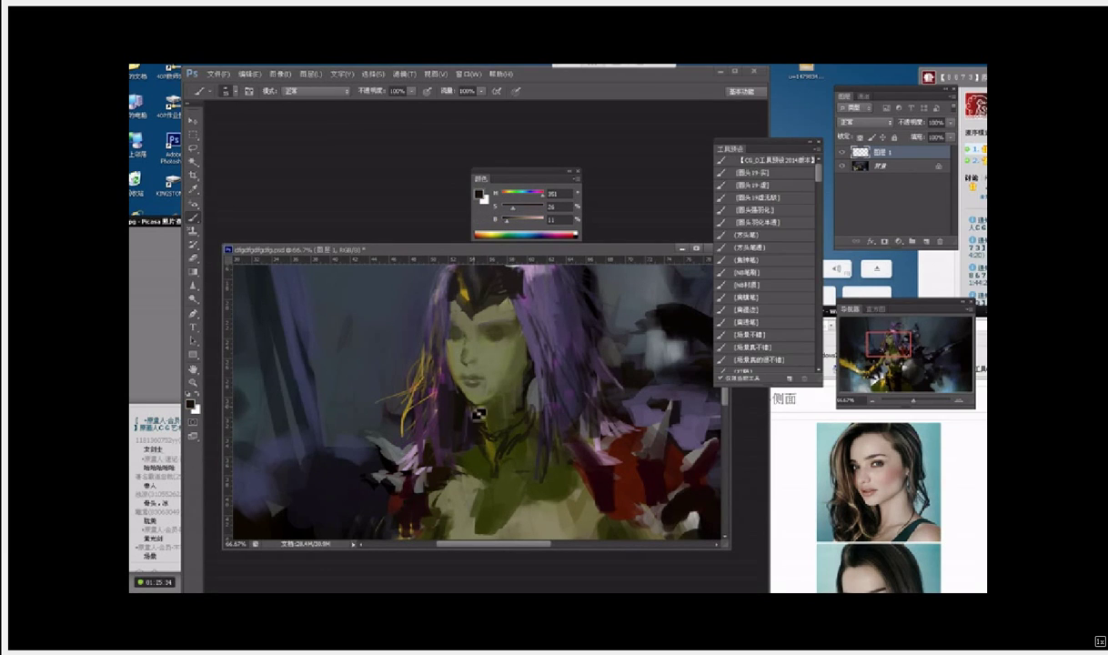
left_click_drag(483, 420, 489, 431)
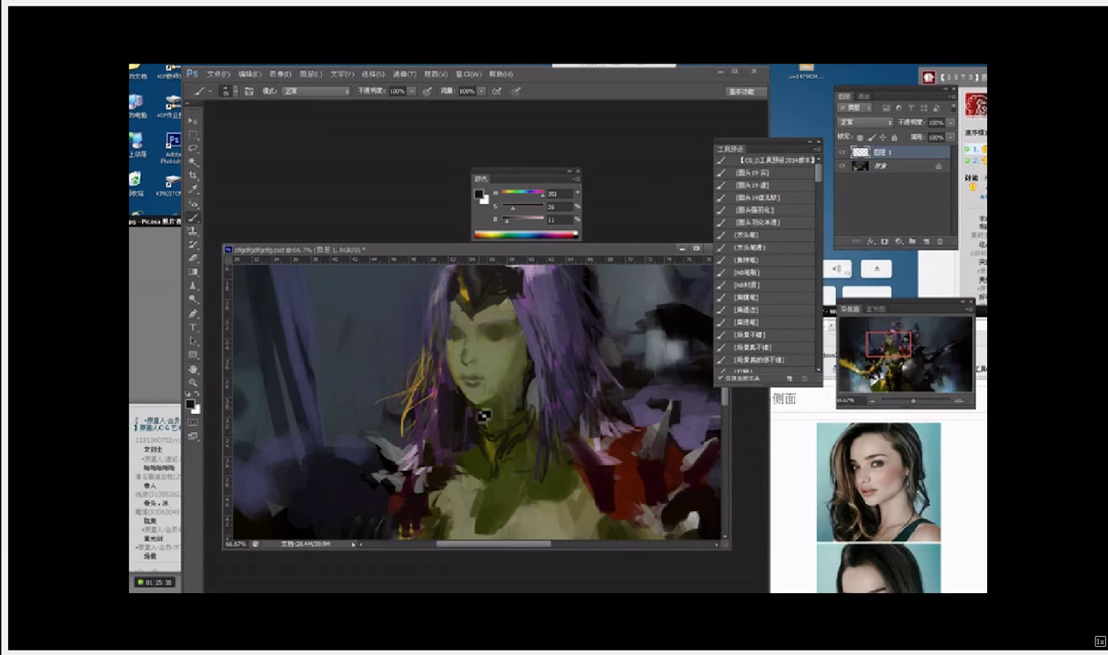
left_click(492, 436, "alt")
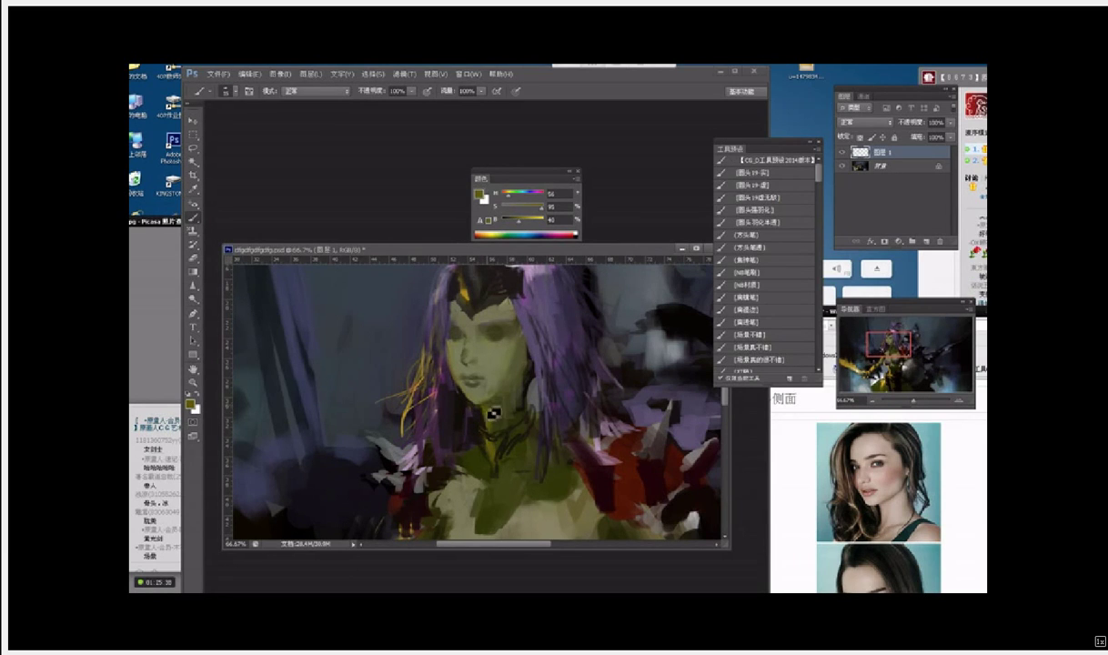
Step: Brighten the headpiece's sampled gold to H 46, S 84, B 90 and paint a fine rim light under the nose tip
left_click(465, 295, "alt")
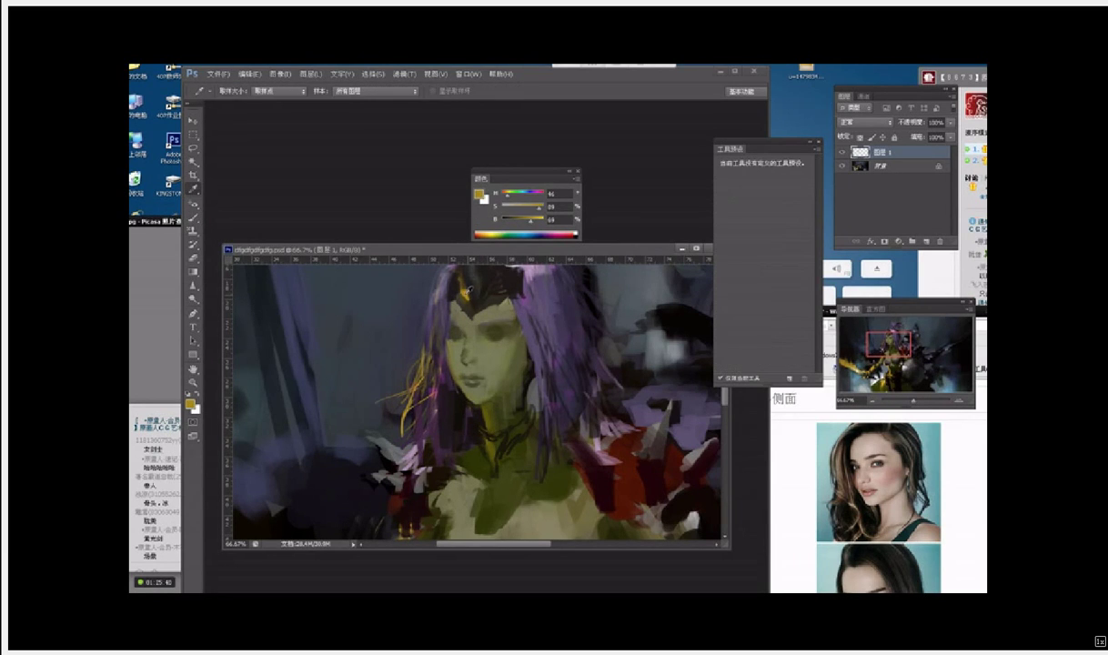
key("n")
left_click(528, 278)
key("Return")
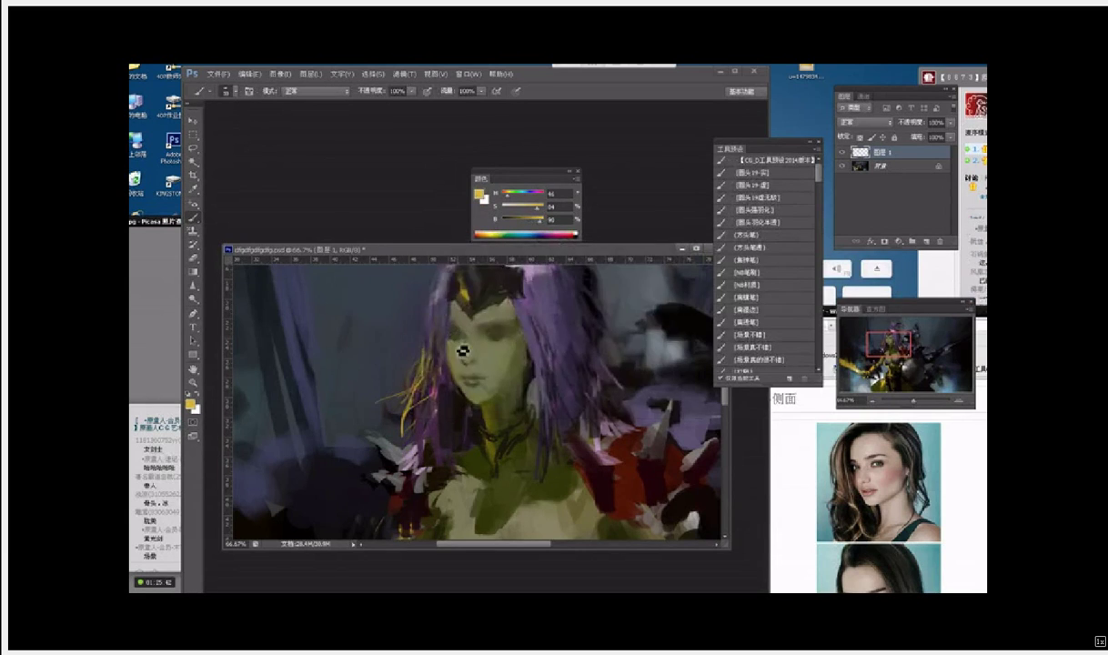
key("ctrl+plus")
key("ctrl+plus")
left_click_drag(453, 355, 483, 422)
key("bracketleft")
key("bracketleft")
key("bracketleft")
key("bracketleft")
key("bracketleft")
key("bracketleft")
key("bracketleft")
key("bracketleft")
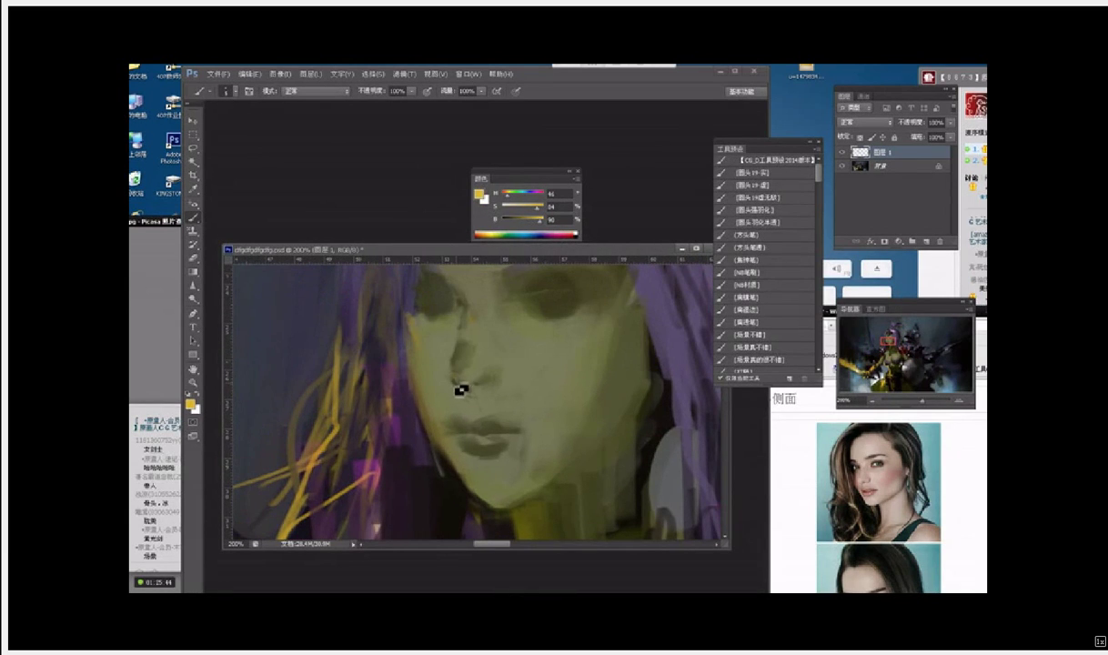
mouse_move(451, 373)
left_mouse_down()
mouse_move(424, 398)
mouse_move(415, 373)
mouse_move(437, 436)
left_mouse_up()
Step: Paint a bright gold rim light along the left cheek and jaw to the chin, with accents at the lips' left corner
key("bracketright")
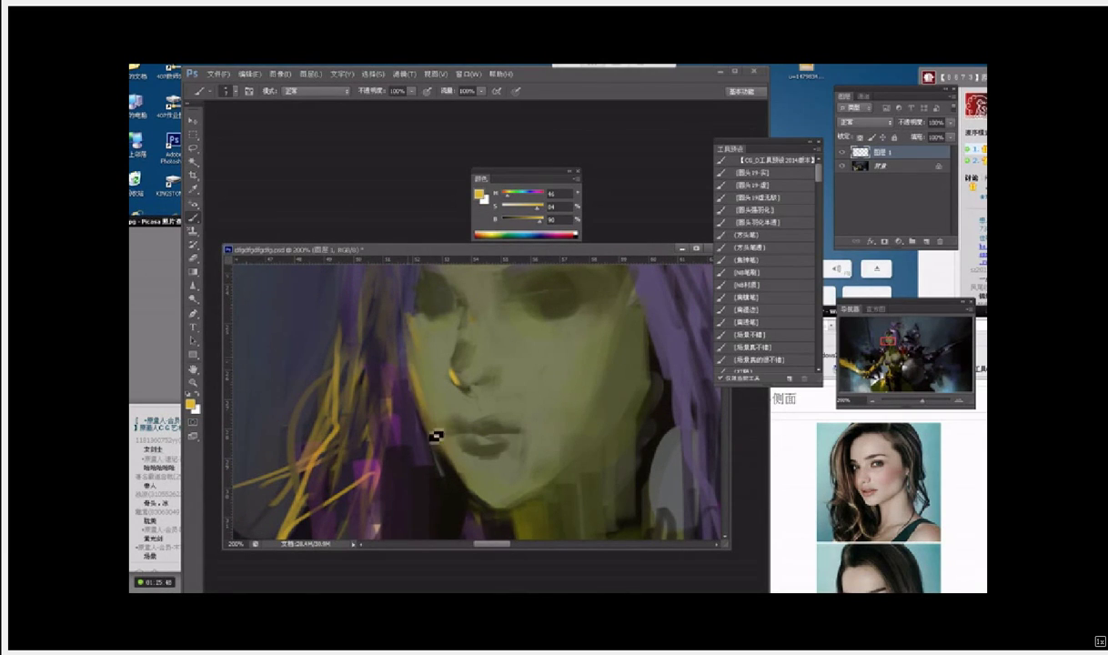
key("bracketright")
key("bracketright")
key("bracketright")
left_click_drag(413, 373, 440, 449)
key("bracketleft")
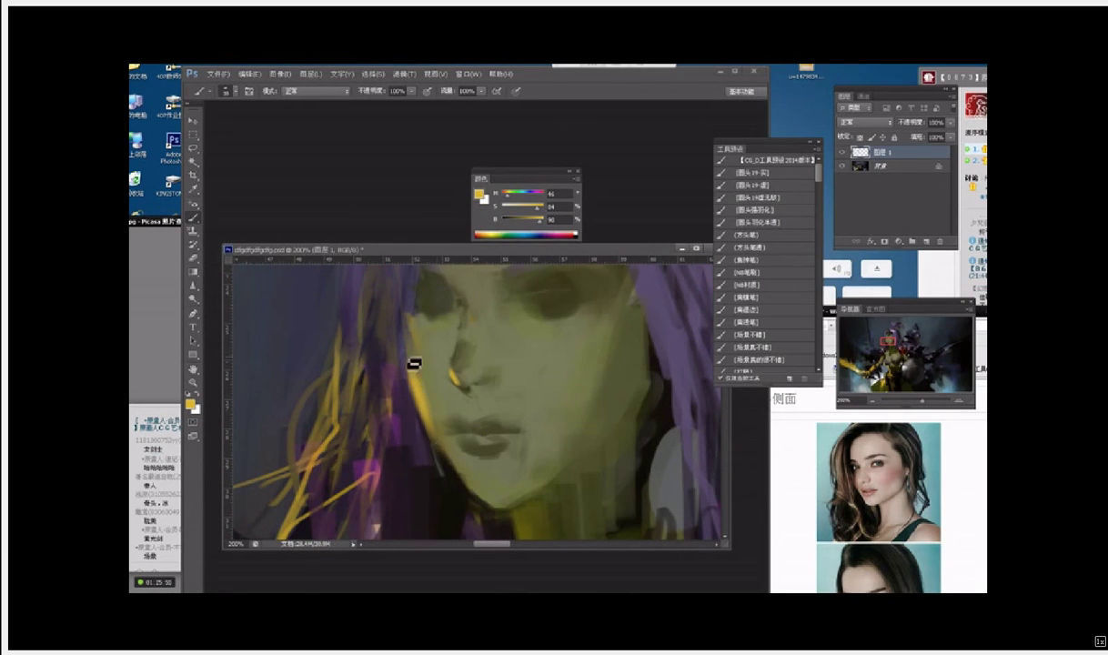
left_click_drag(416, 365, 445, 435)
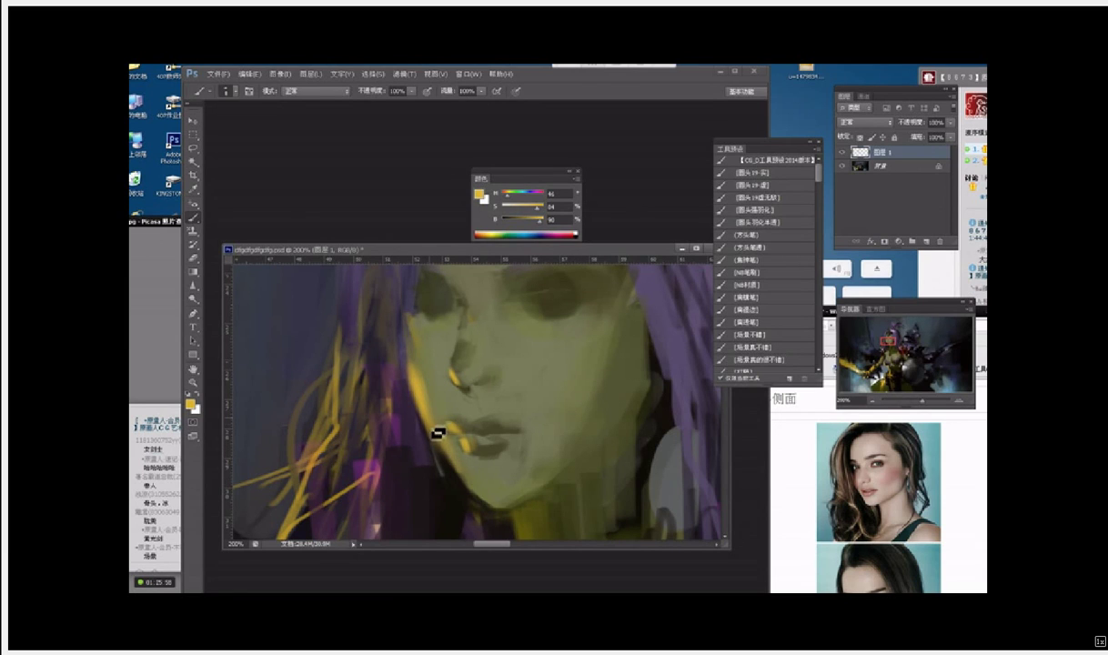
left_click_drag(458, 455, 501, 505)
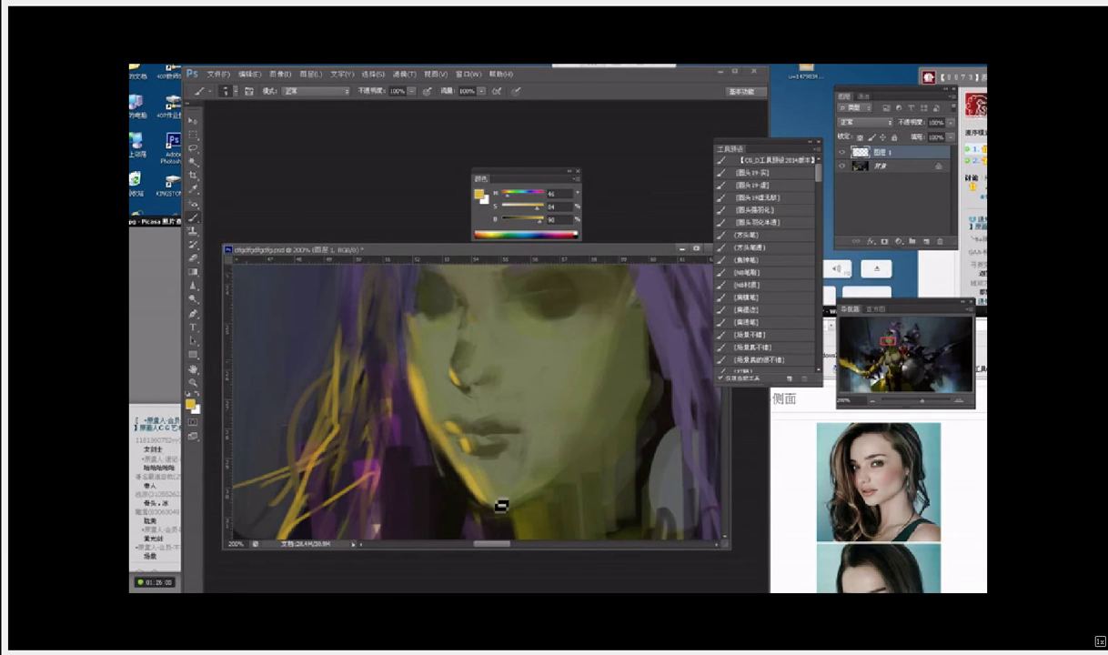
Step: Paint thin gold rim light around the left eye socket and nose bridge, softening it with sampled skin and dark olive
left_click_drag(478, 348, 492, 410)
key("bracketleft")
key("bracketleft")
key("bracketleft")
key("bracketleft")
key("bracketleft")
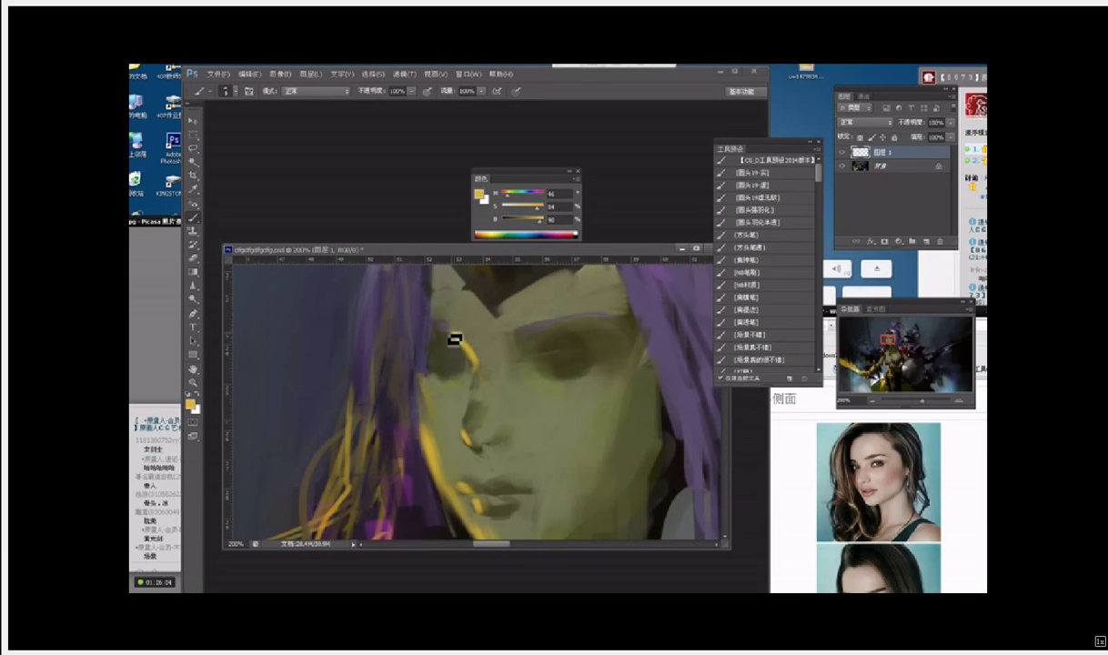
left_click(439, 333, "alt")
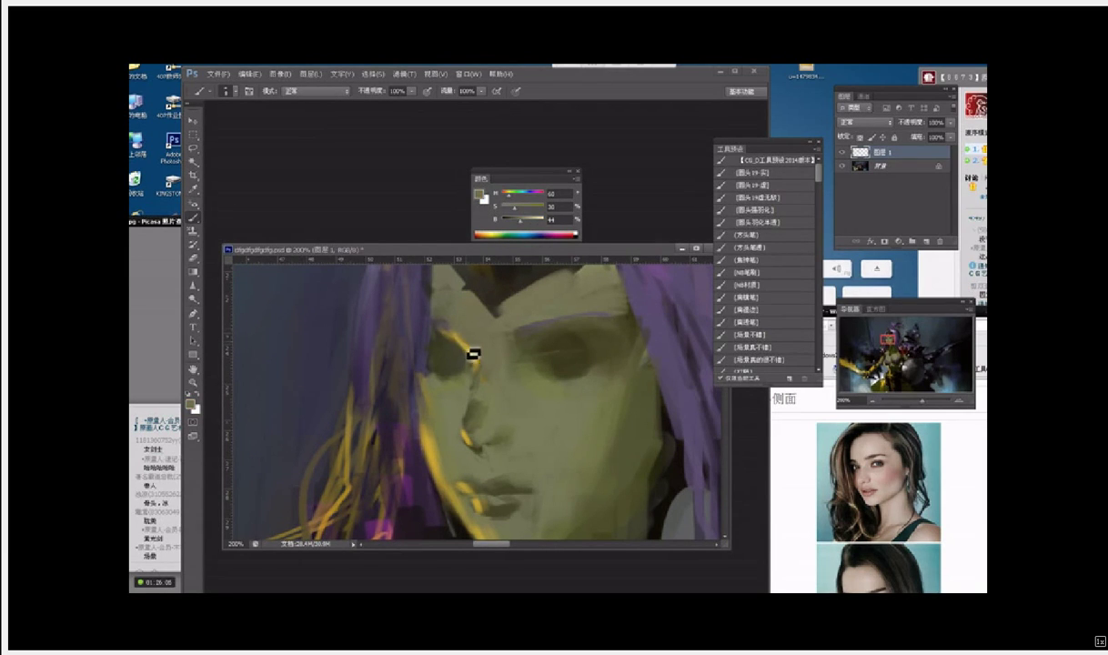
left_click(445, 377, "alt")
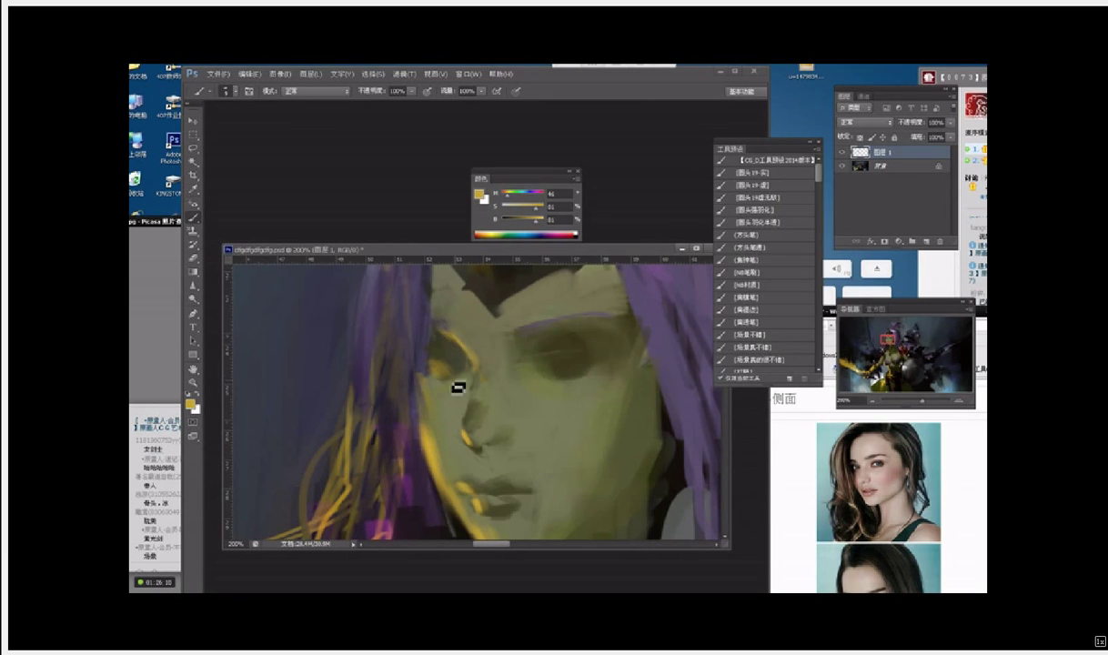
left_click(448, 351, "alt")
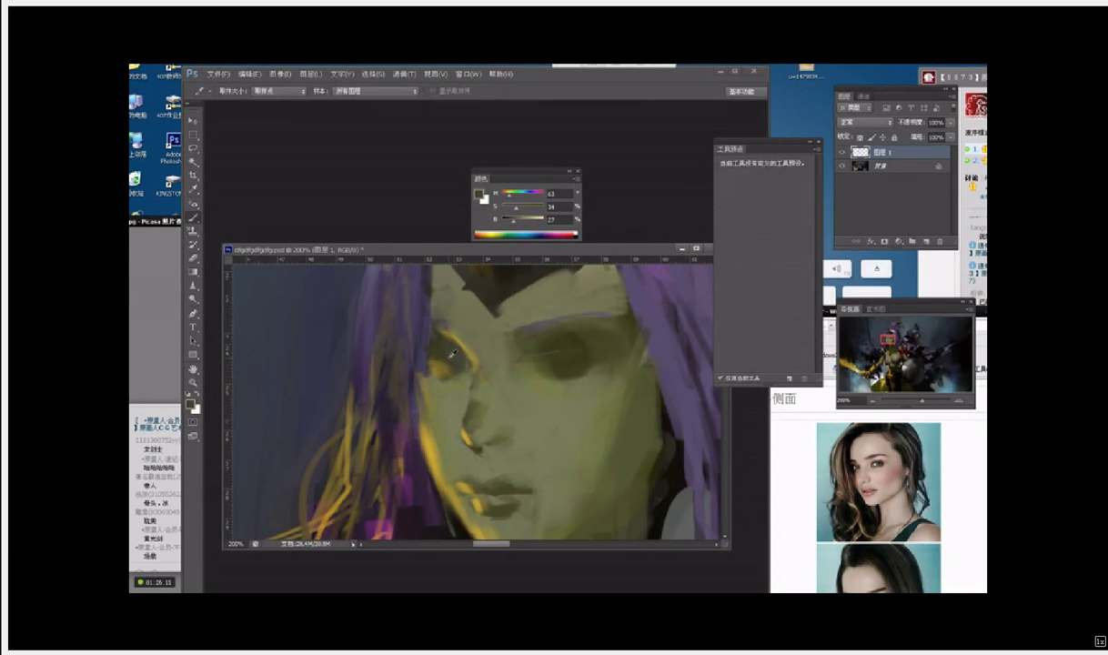
Step: Sample gold and skin green and touch up the left edge of the face and forehead beside the hair
left_click(431, 440, "alt")
left_click_drag(408, 364, 389, 452)
key("ctrl+minus")
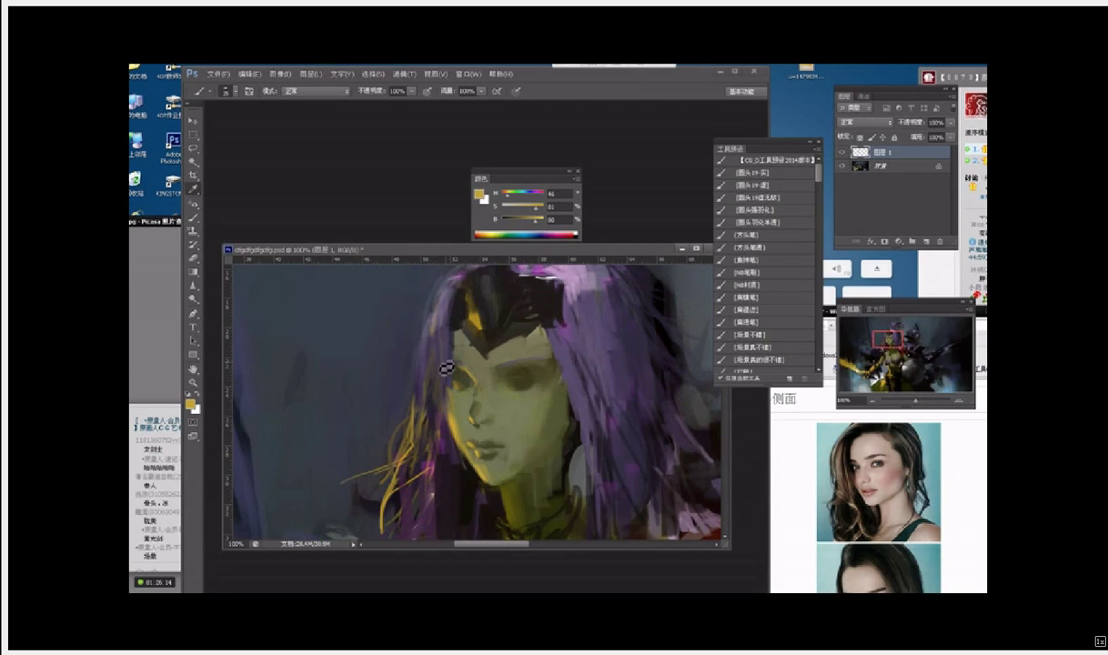
left_click(447, 360, "alt")
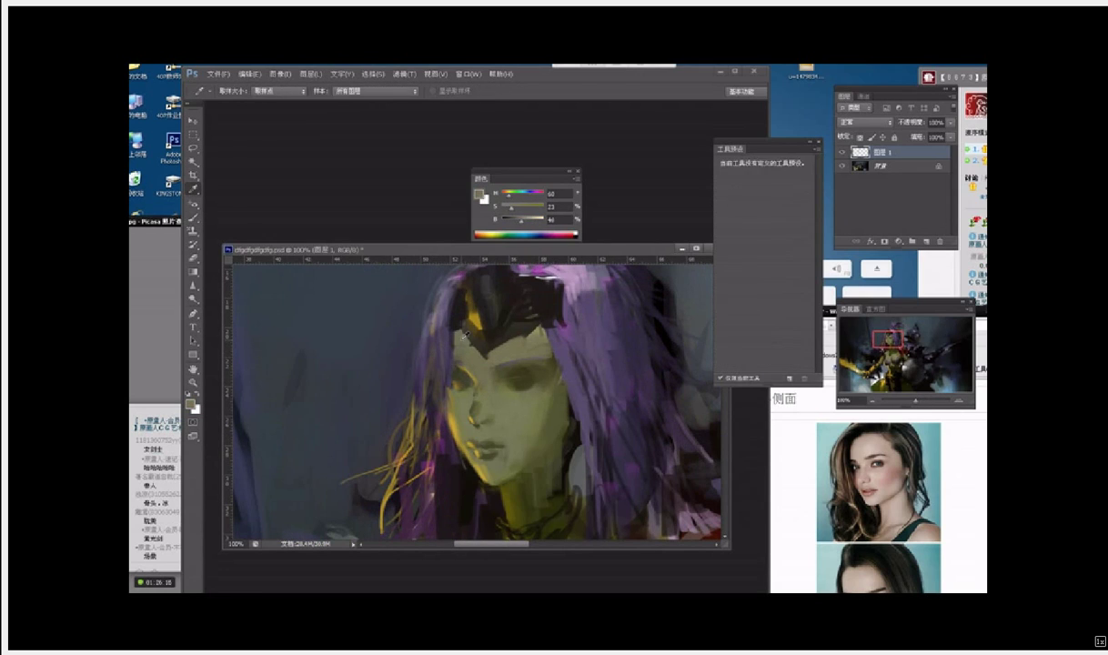
left_click(461, 361, "alt")
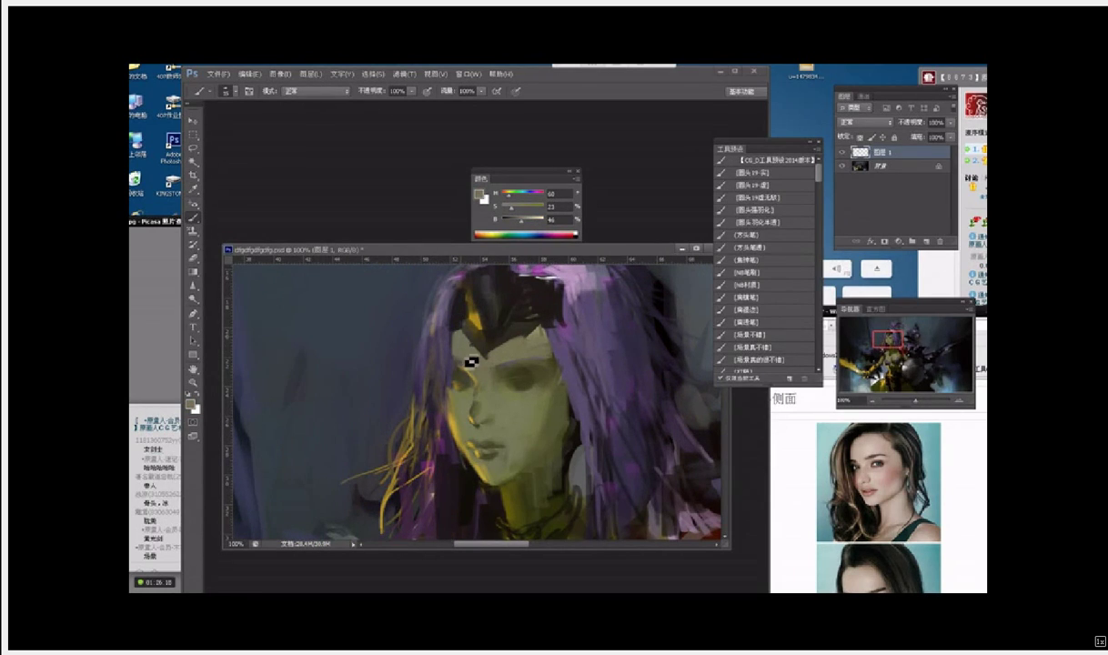
Step: Paint a thin gold trim along the headpiece's lower edge with a smaller brush and refine it with sampled dark browns
left_click(466, 344, "alt")
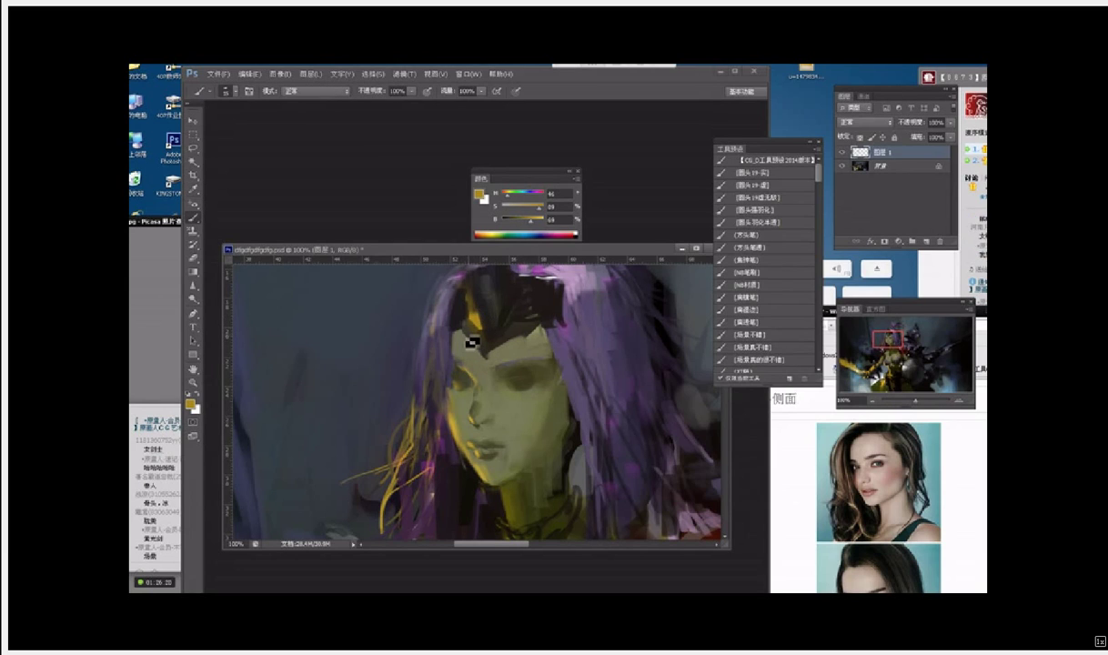
key("bracketleft")
key("bracketleft")
key("bracketleft")
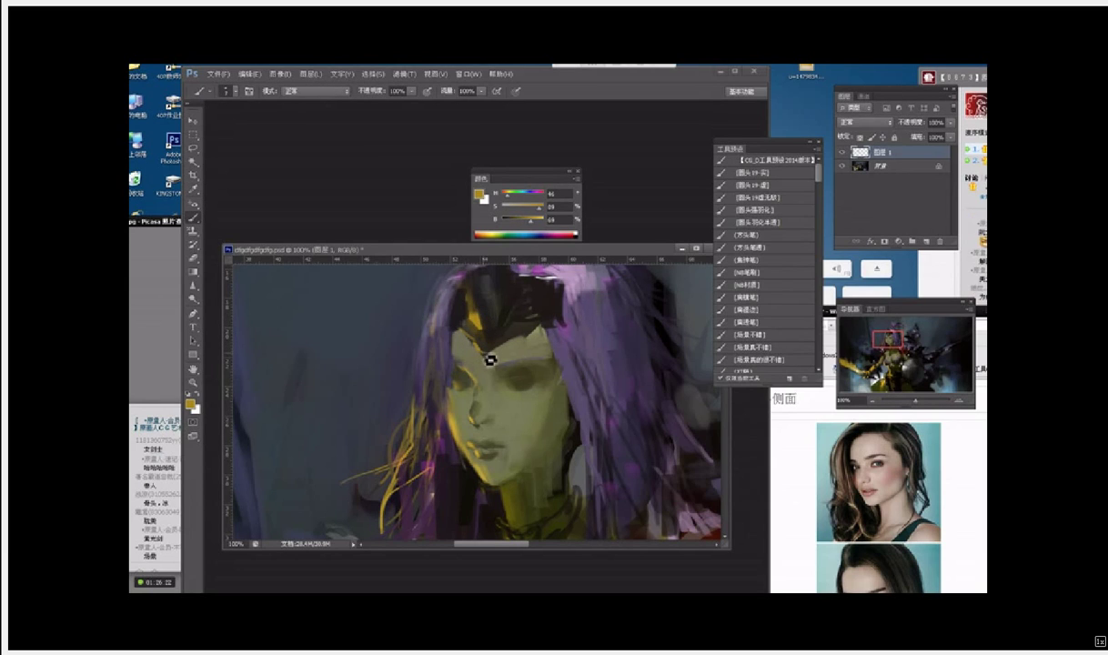
left_click(482, 323, "alt")
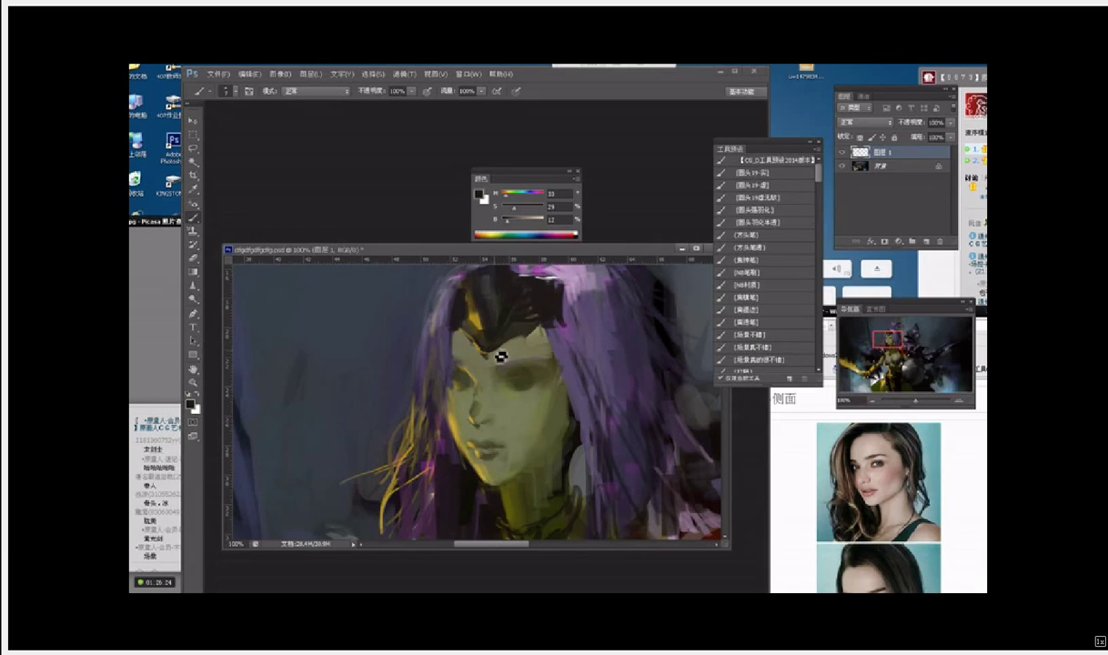
left_click(479, 339, "alt")
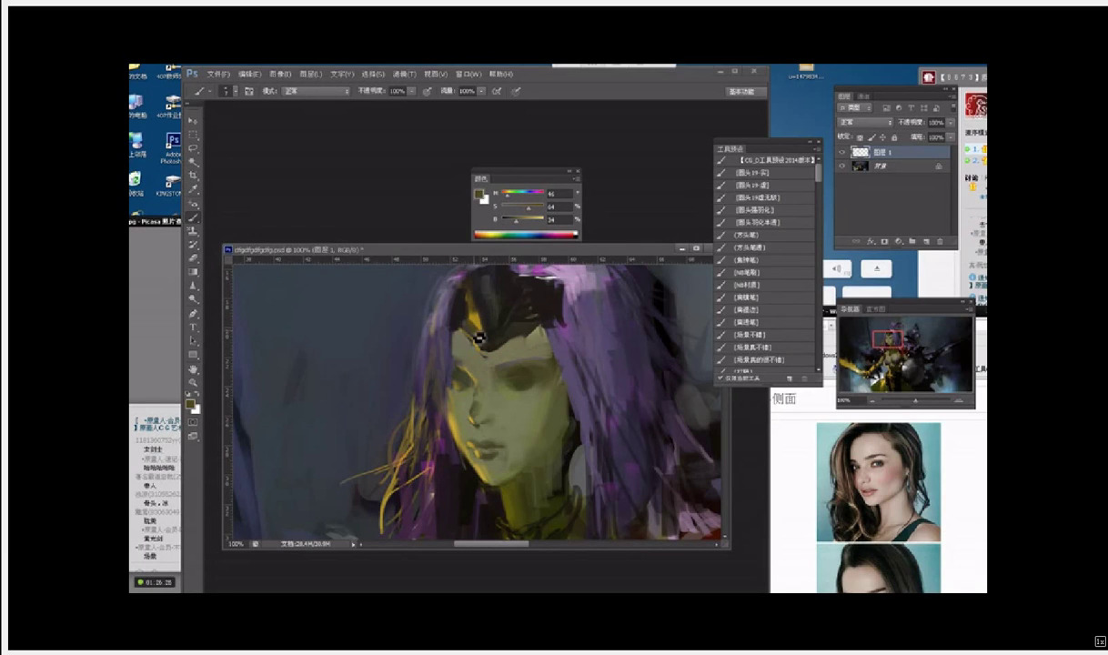
left_click(465, 335, "alt")
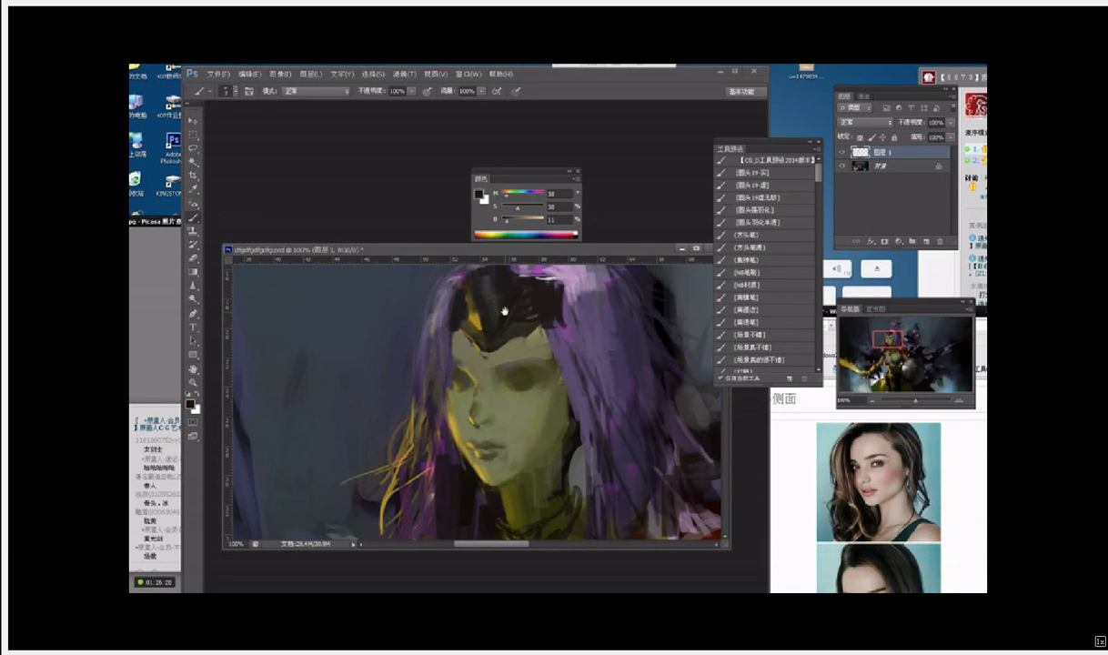
Step: Set the foreground colour to white and draw a fine highlight line across the dark headpiece
left_click_drag(505, 311, 510, 352)
left_click(552, 300, "alt")
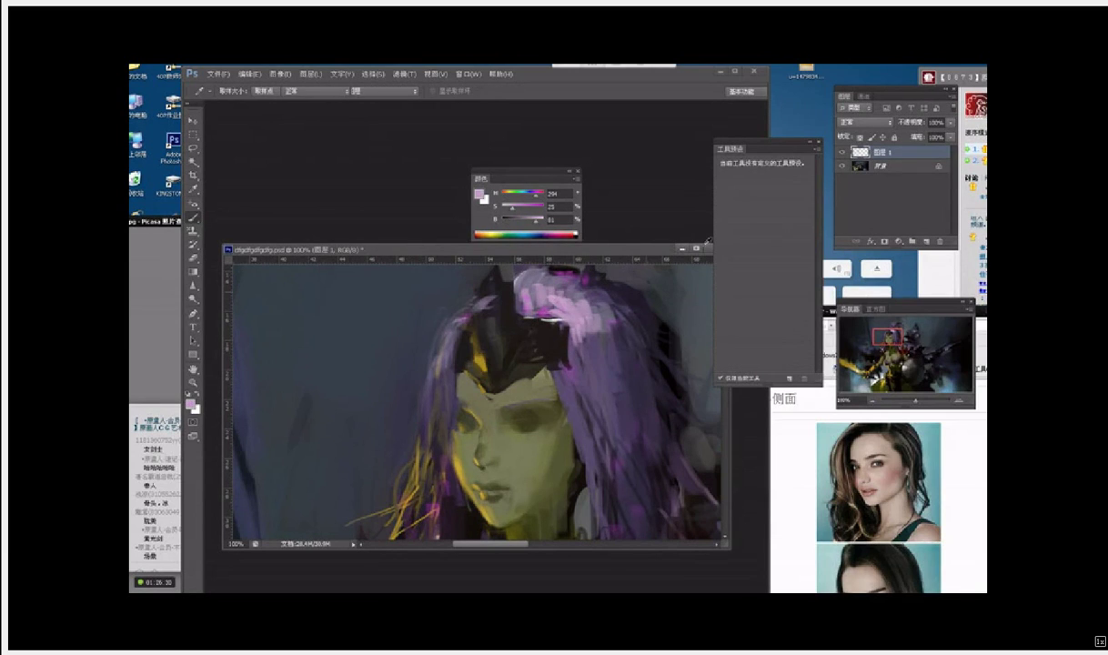
left_click(479, 195)
left_click_drag(449, 308, 416, 265)
key("Return")
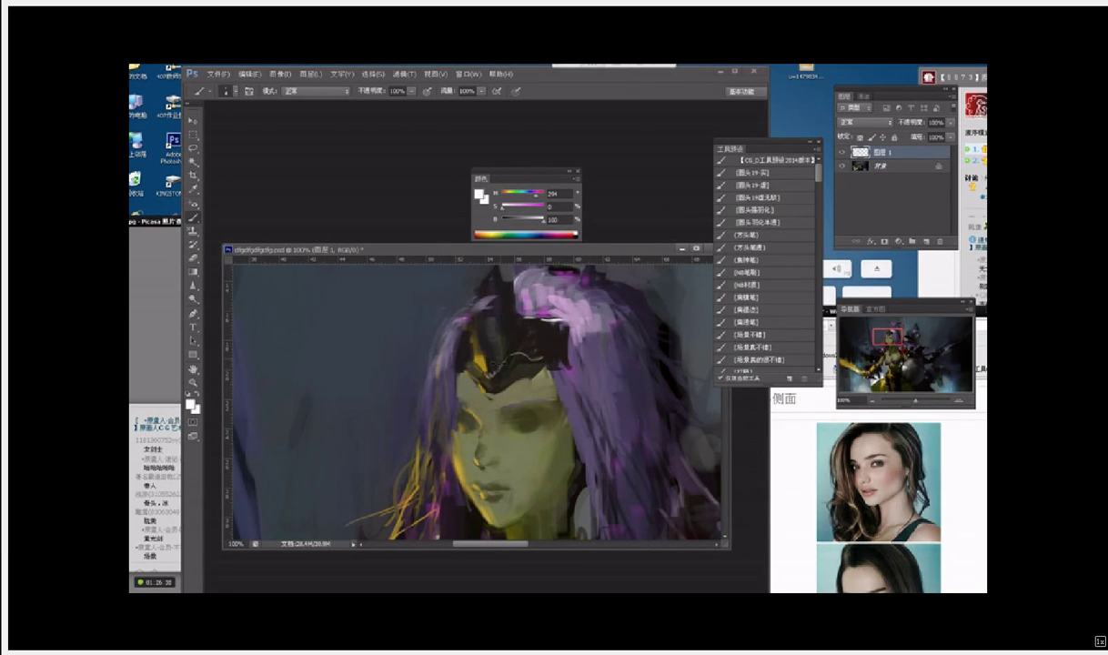
Step: Sample gold and dark brown tones and paint a gold lit patch on the headpiece's left side, tidying the forehead edge with skin green
left_click(482, 366, "alt")
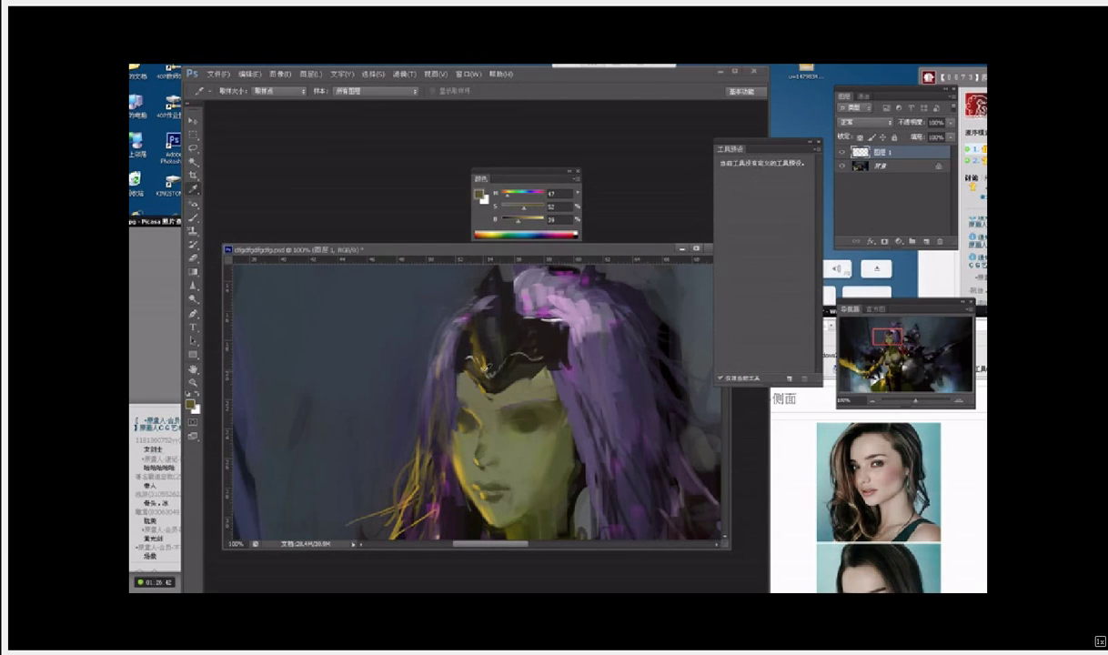
left_click(482, 365, "alt")
mouse_move(482, 365)
left_mouse_down()
mouse_move(473, 335)
mouse_move(462, 363)
left_mouse_up()
left_click(479, 350, "alt")
left_click(457, 350, "alt")
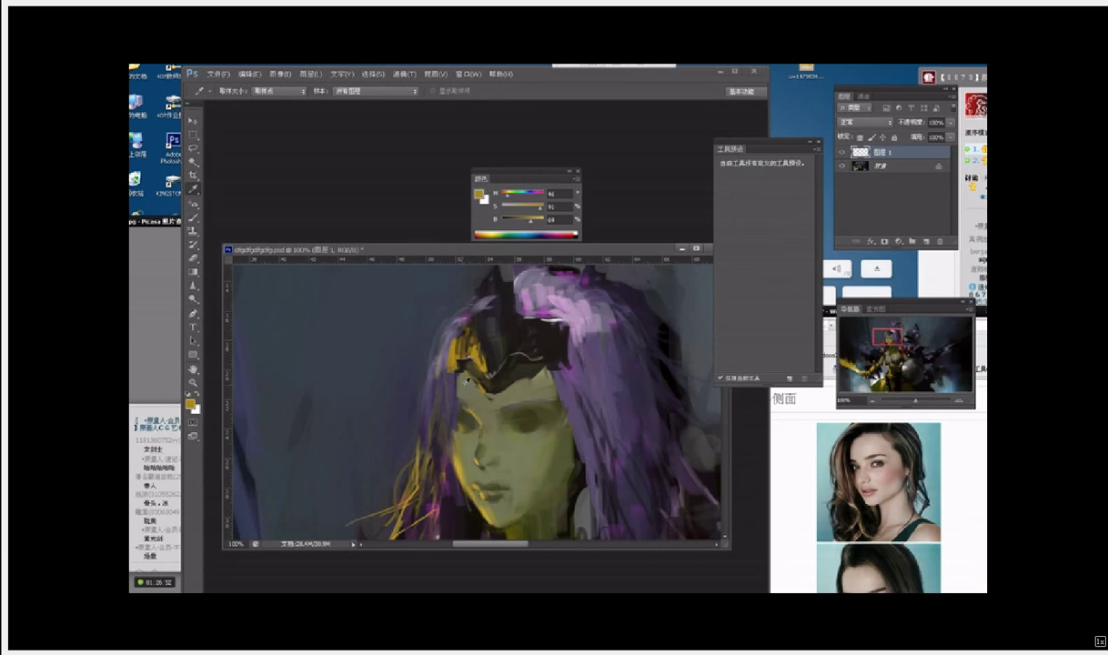
left_click(460, 378, "alt")
key("alt")
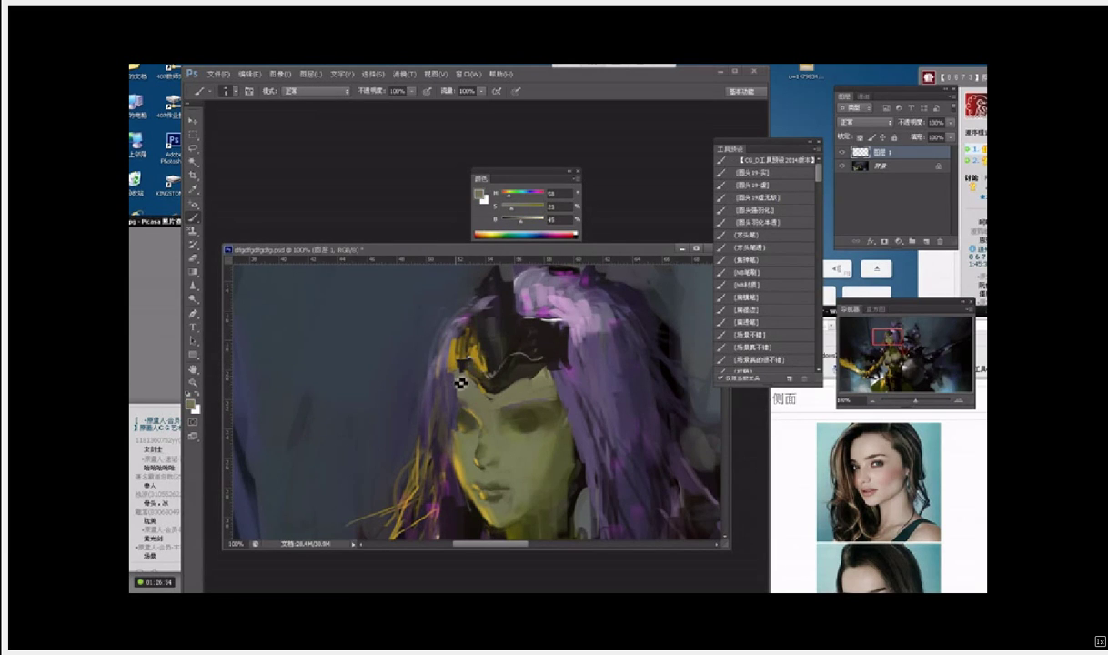
Step: Paint thin gold strands down the left side of the hair and refine them with sampled purple and dark violet
key("alt")
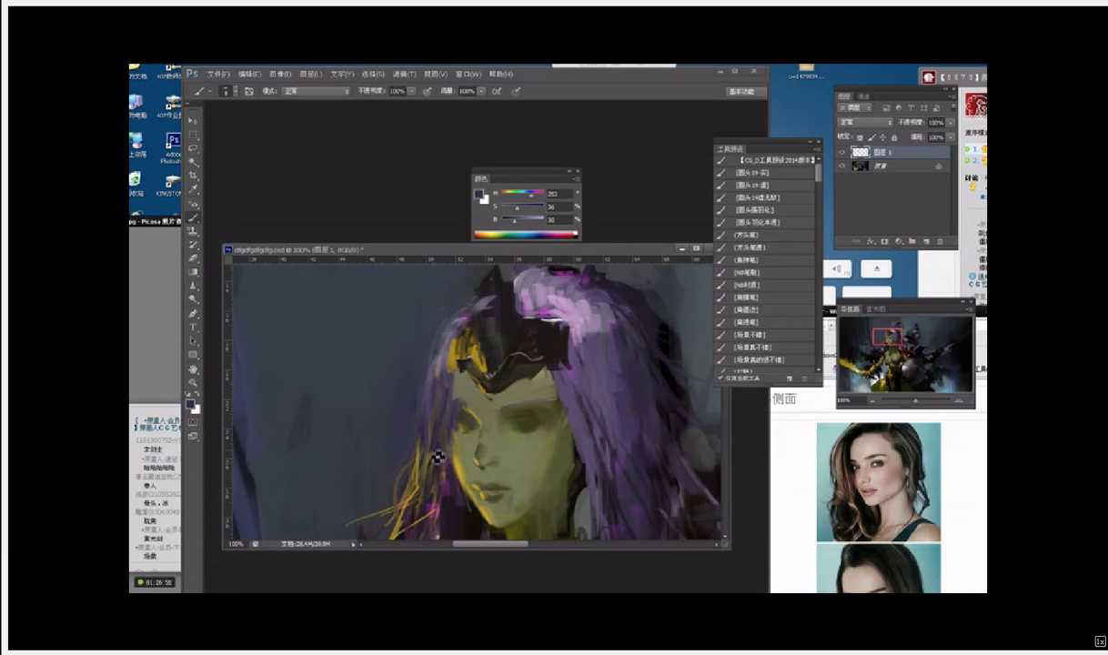
left_click(420, 463, "alt")
key("alt")
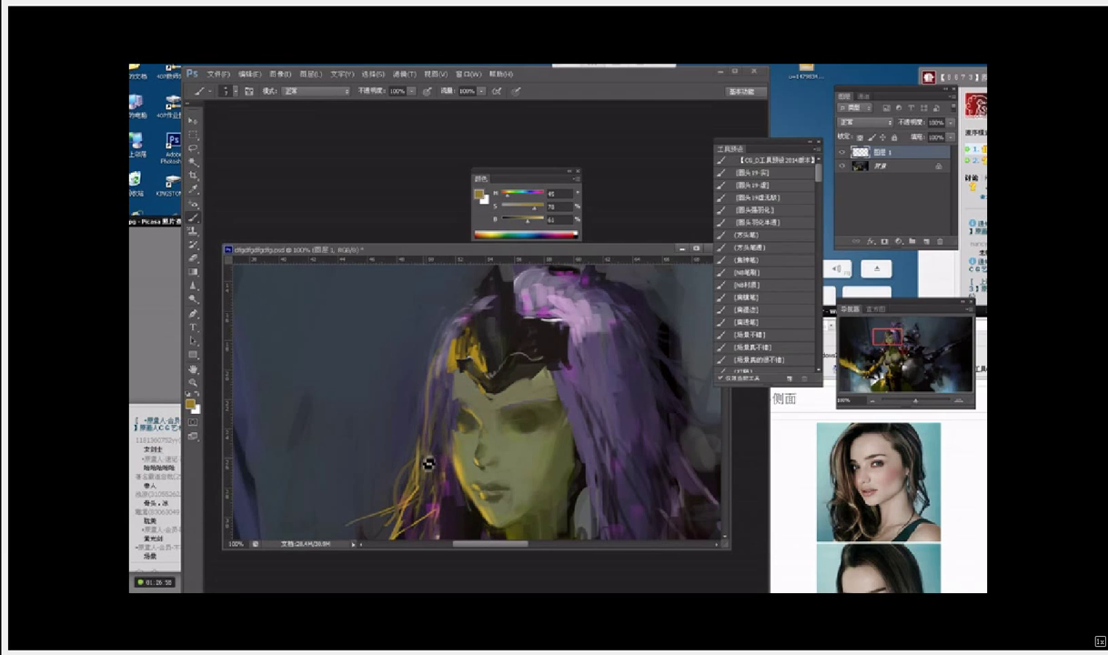
left_click(445, 321, "alt")
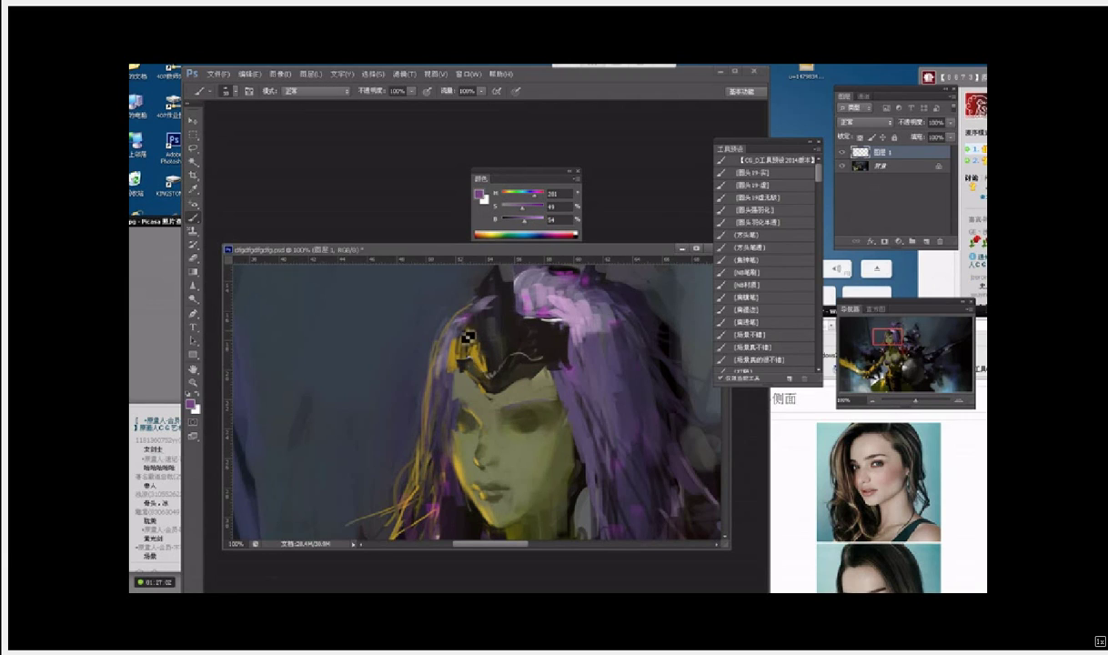
left_click(633, 362, "alt")
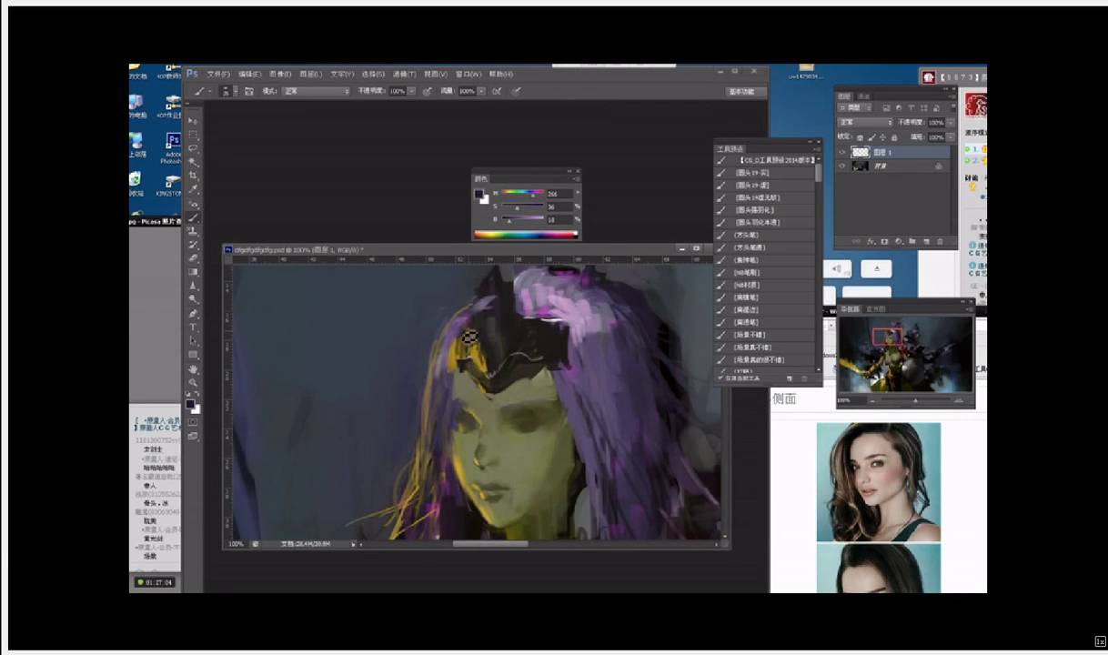
left_click_drag(451, 332, 444, 431)
mouse_move(444, 391)
left_mouse_down()
mouse_move(439, 499)
mouse_move(436, 409)
left_mouse_up()
Step: Move the document window up and enlarge it downward, bringing the head and headpiece into view
scroll(435, 412, "up", 3)
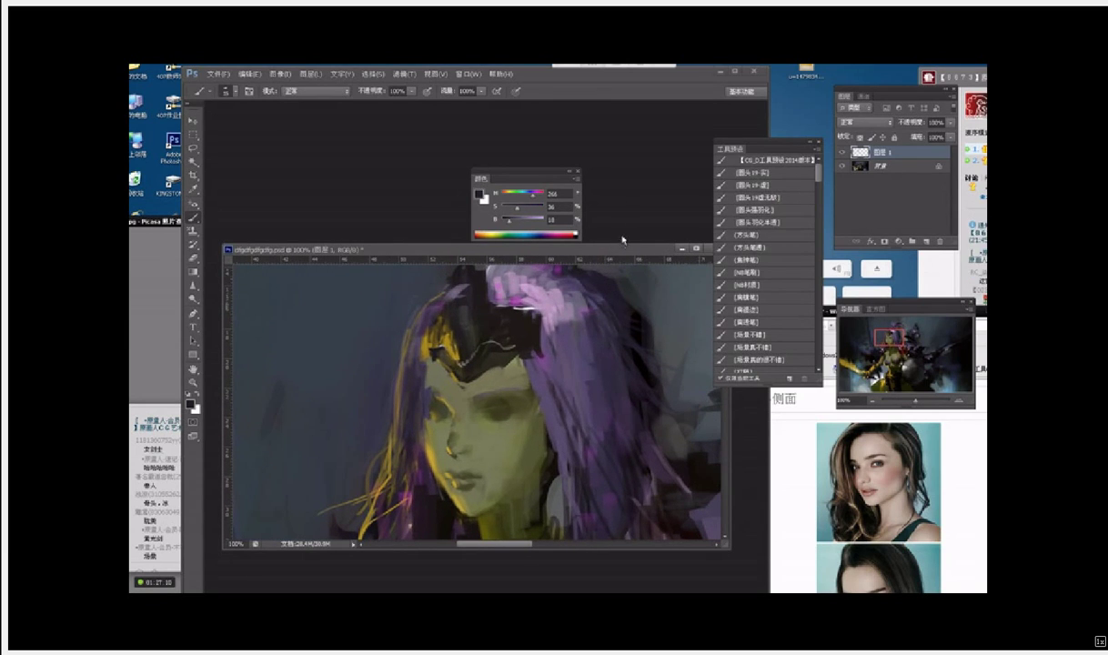
left_click_drag(629, 249, 616, 193)
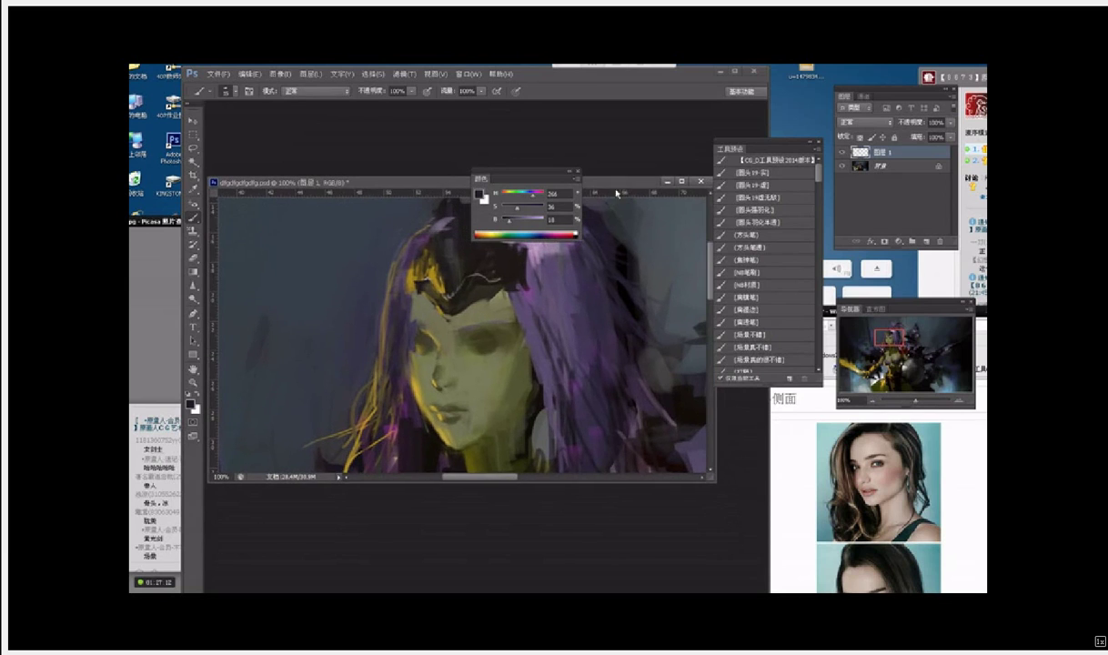
left_click_drag(714, 481, 734, 566)
left_click_drag(615, 405, 621, 472)
Step: Paint pale lilac highlights on the hair left of the headpiece and trim stray strands with the sampled background blue-grey
left_click(532, 283, "alt")
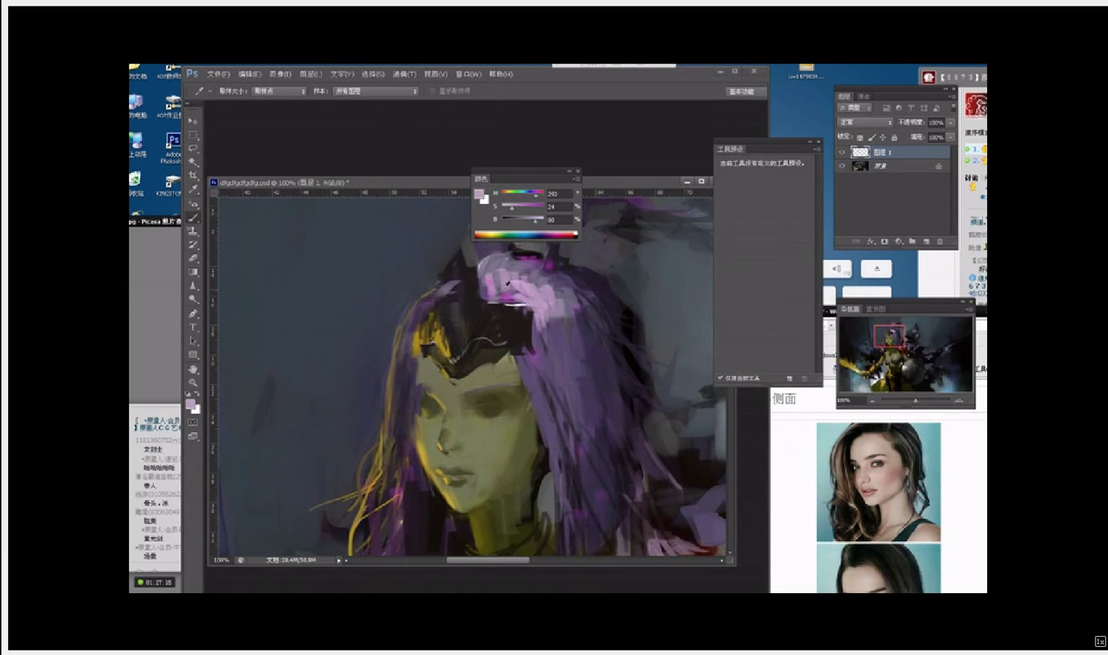
left_click_drag(455, 285, 440, 297)
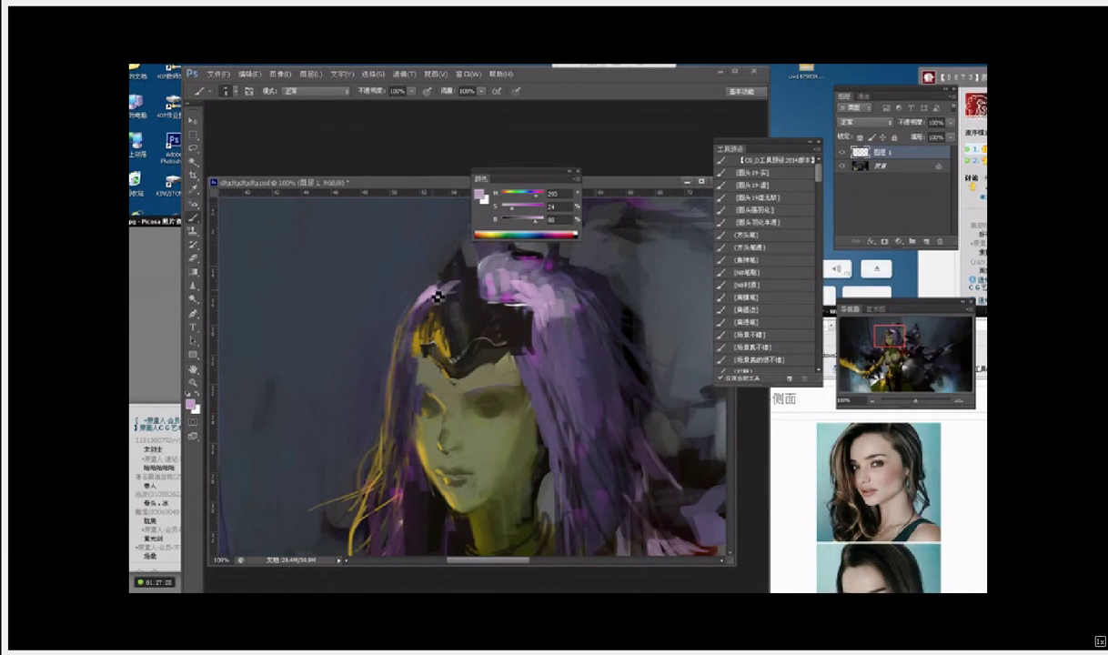
left_click_drag(435, 290, 407, 311)
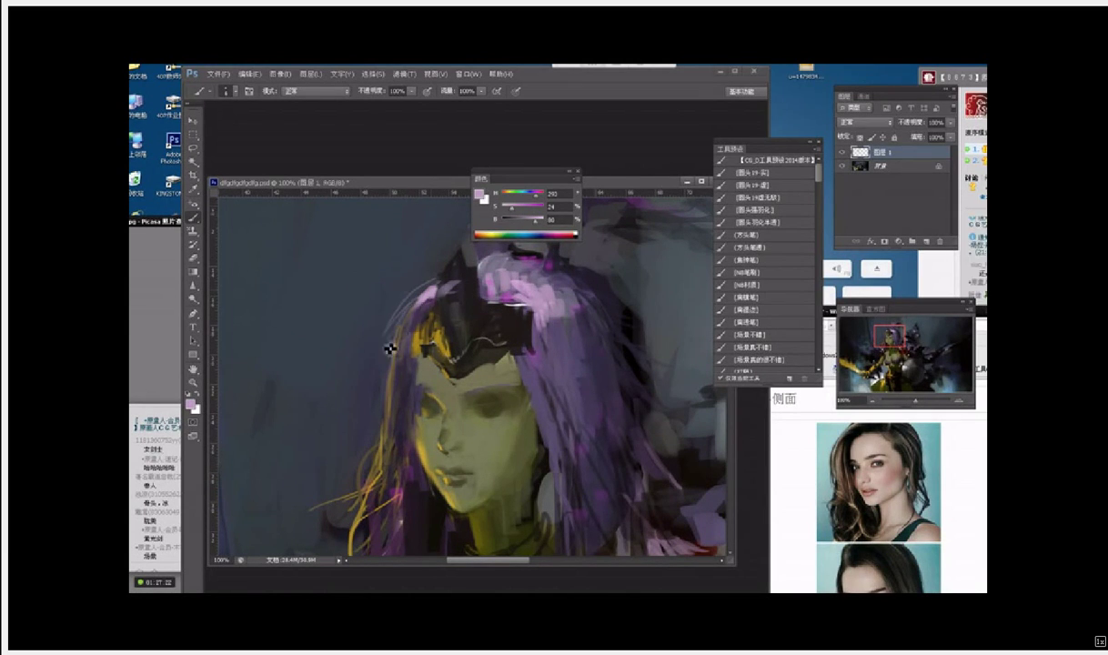
left_click(399, 283, "alt")
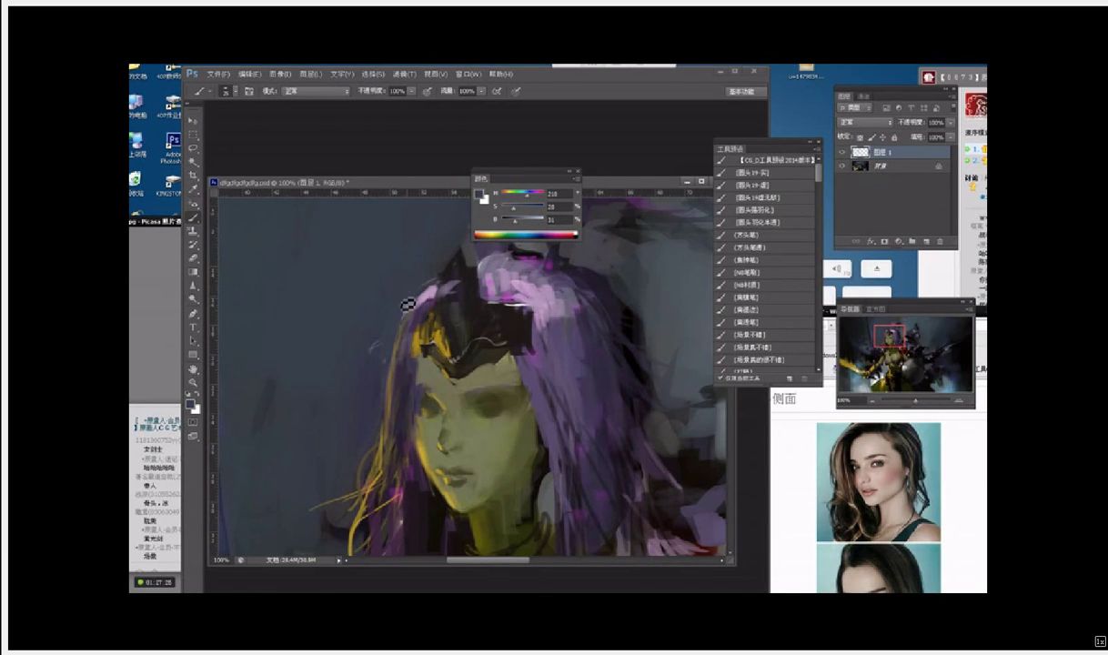
left_click(406, 333, "alt")
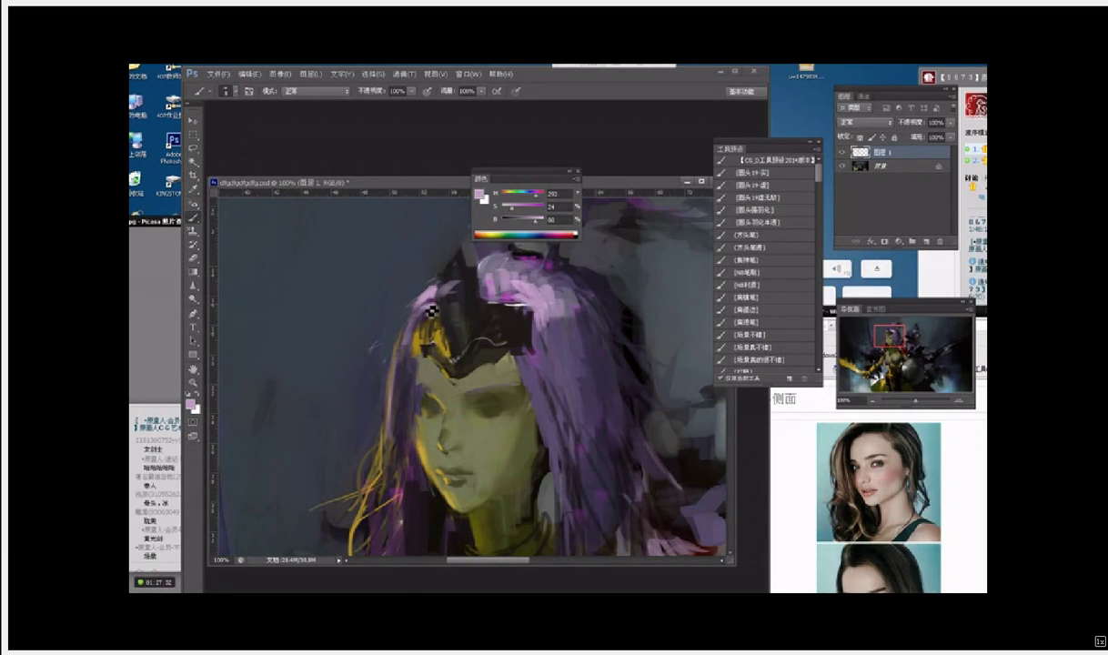
Step: Sample lilac and purple tones and blend the highlighted hair above the headpiece with a larger brush
left_click(506, 301, "alt")
left_click(491, 298, "alt")
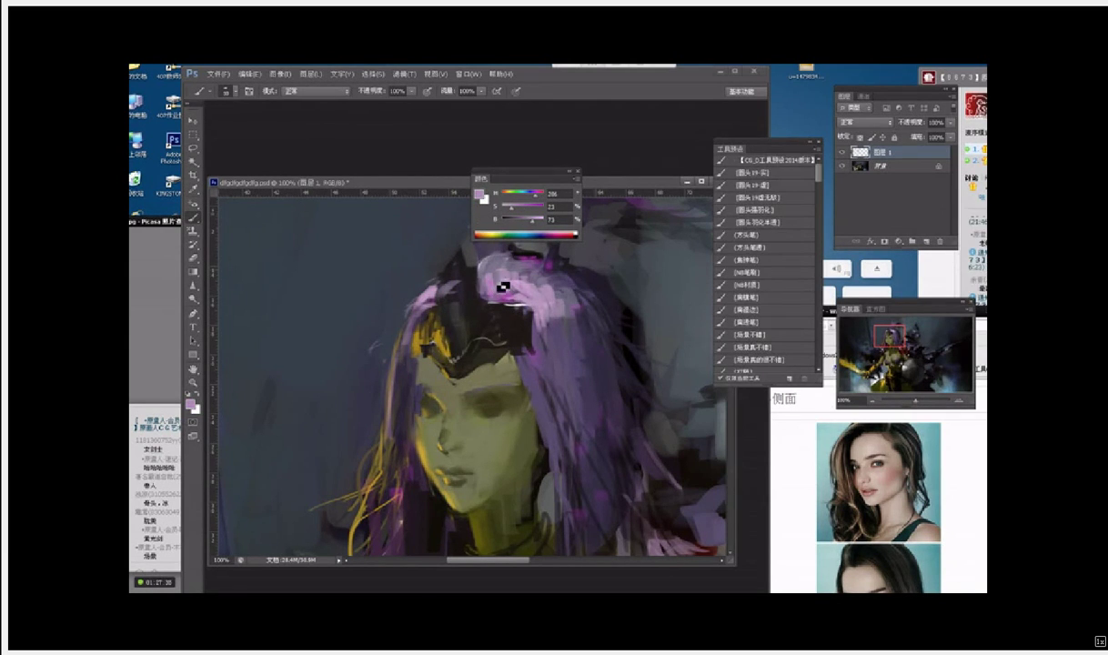
key("]")
left_click(557, 292, "alt")
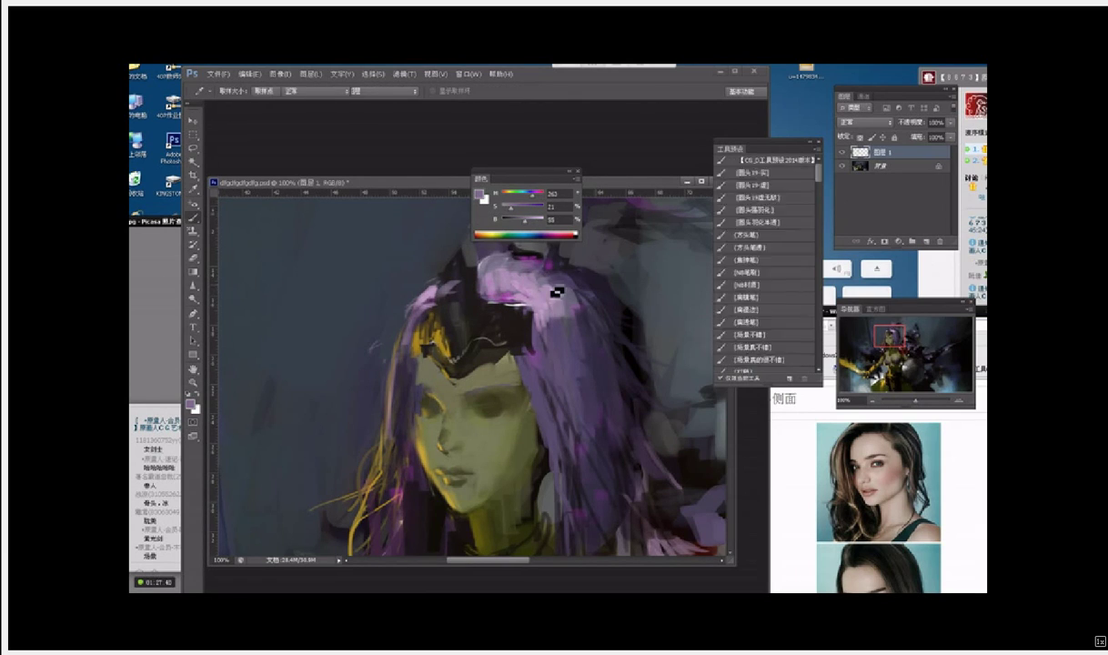
left_click(494, 276, "alt")
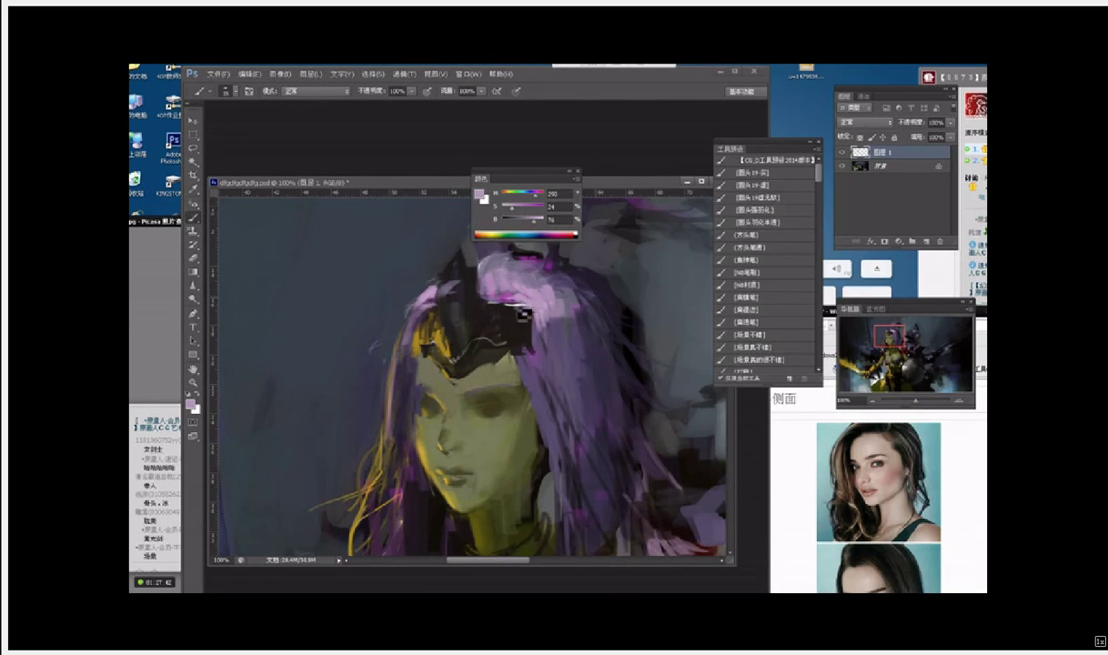
Step: Paint fine lilac strands down the hair's left edge with a smaller brush and refine them with sampled dark purple
key("[")
key("[")
key("[")
key("[")
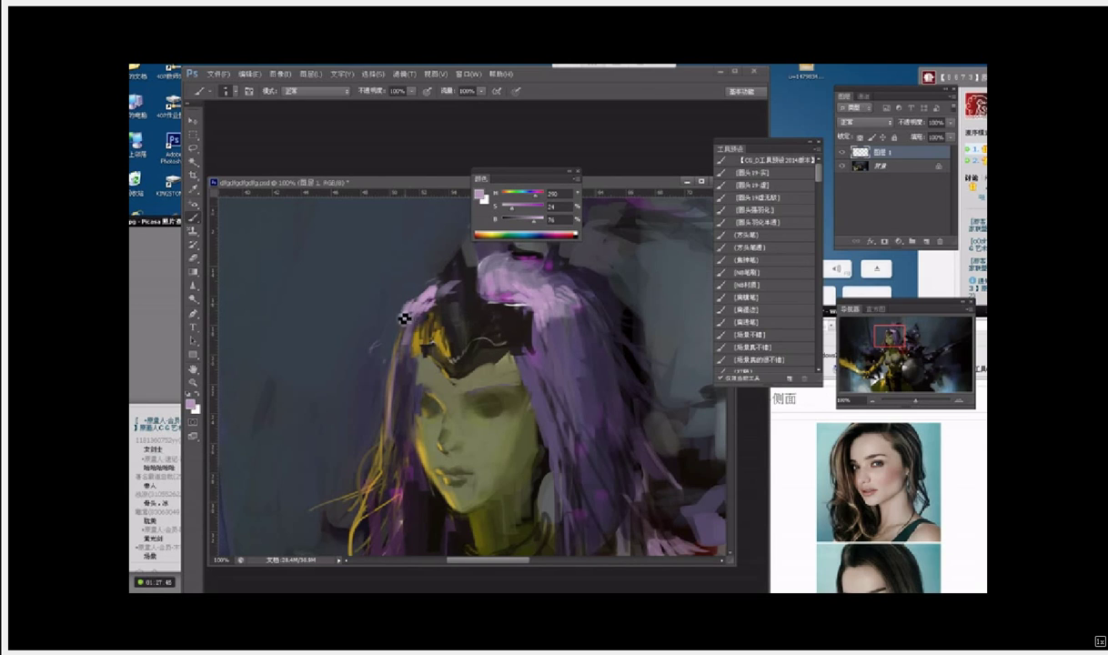
left_click_drag(406, 318, 405, 364)
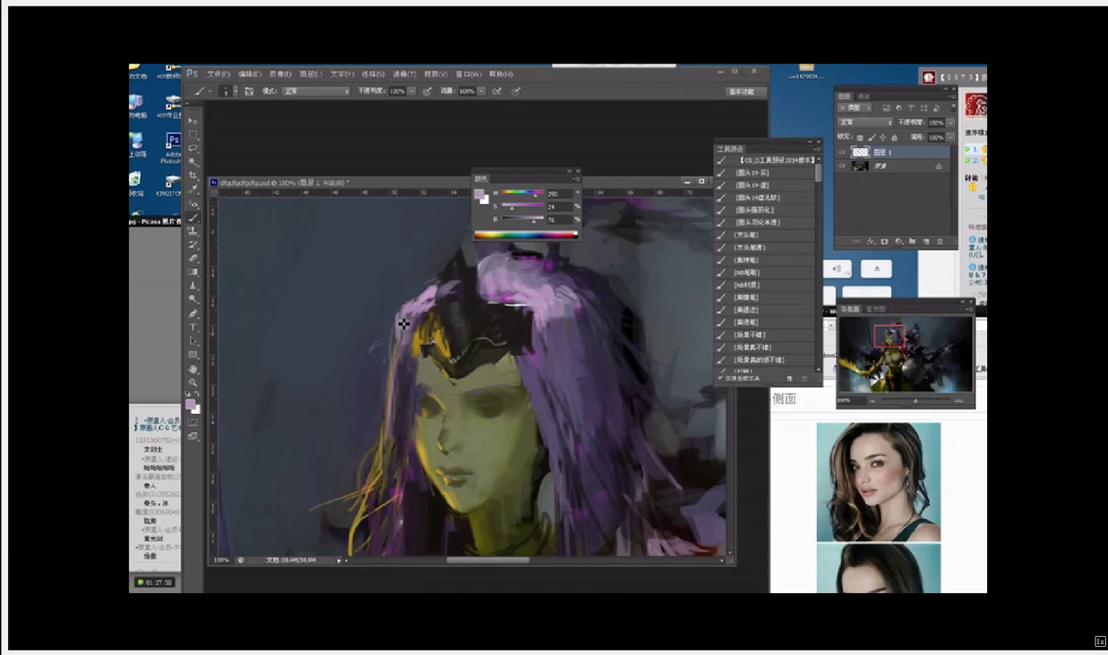
left_click(407, 338, "alt")
left_click_drag(405, 329, 406, 338)
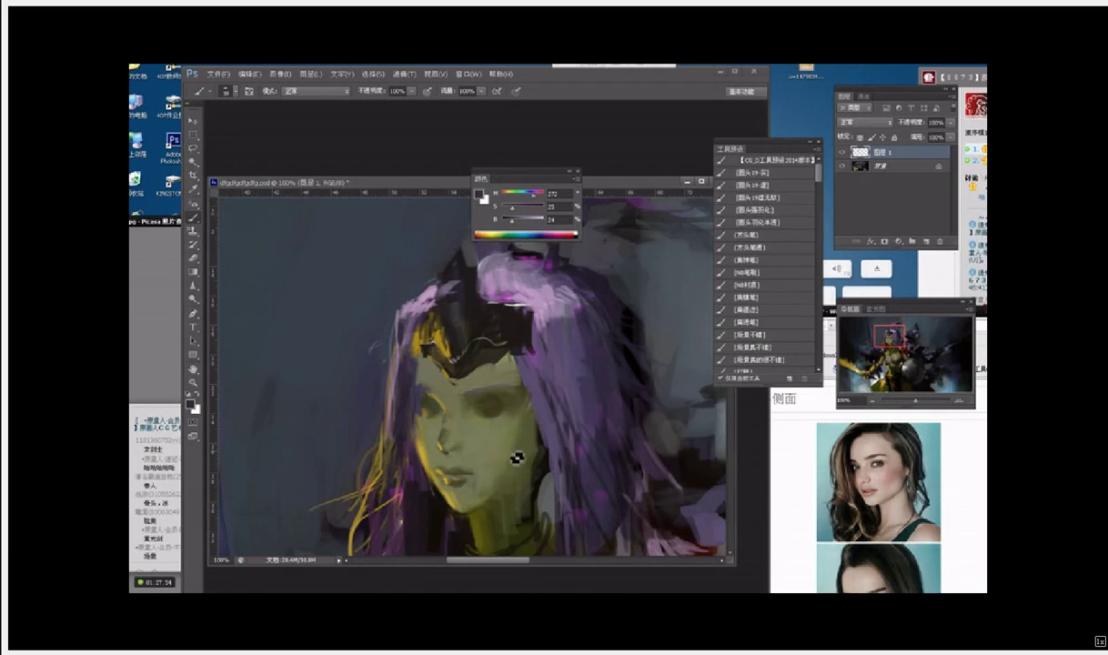
Step: Paint olive shadow tones over the neck and under the chin, covering the dark necklace lines with sampled greens
left_click_drag(525, 453, 534, 366)
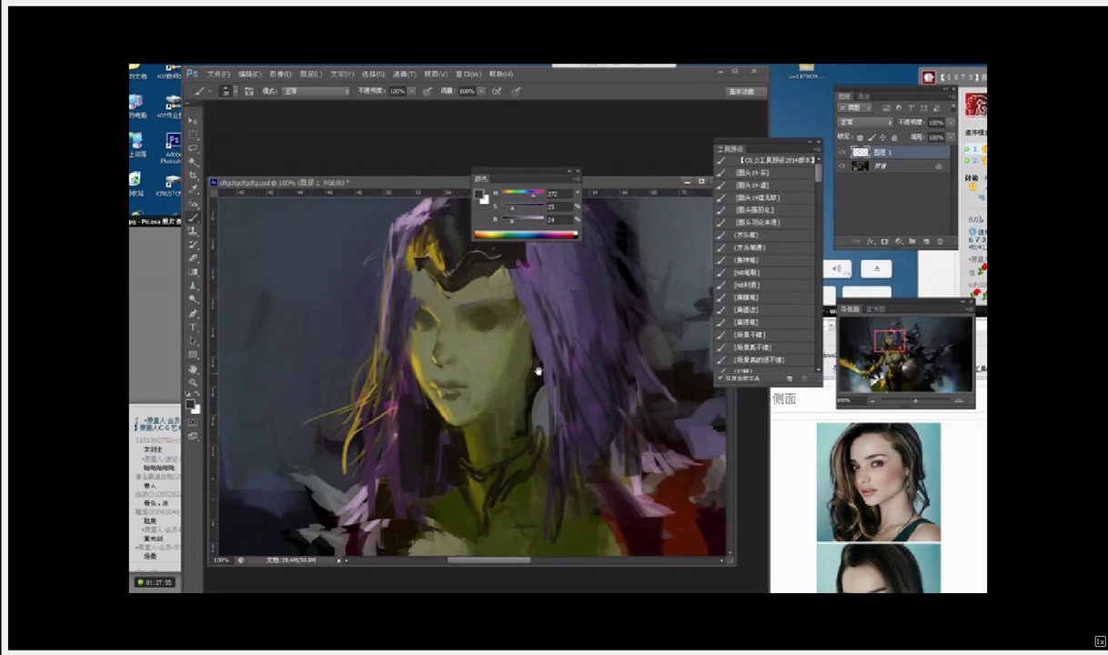
left_click(482, 373, "alt")
left_click(502, 425, "alt")
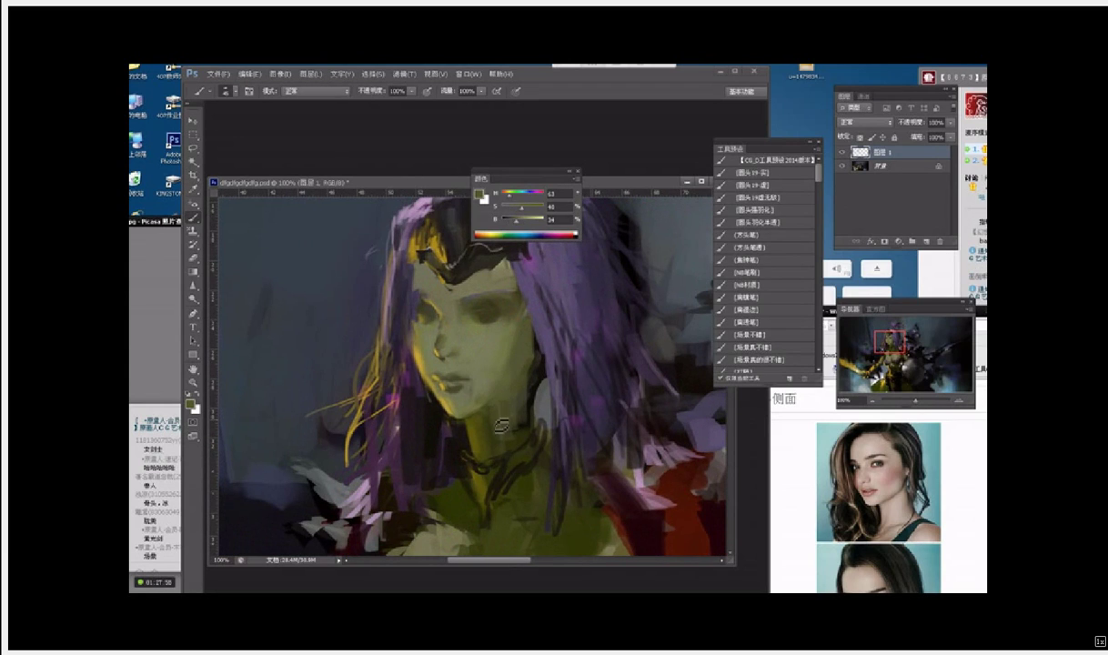
left_click_drag(502, 425, 506, 449)
left_click(509, 434, "alt")
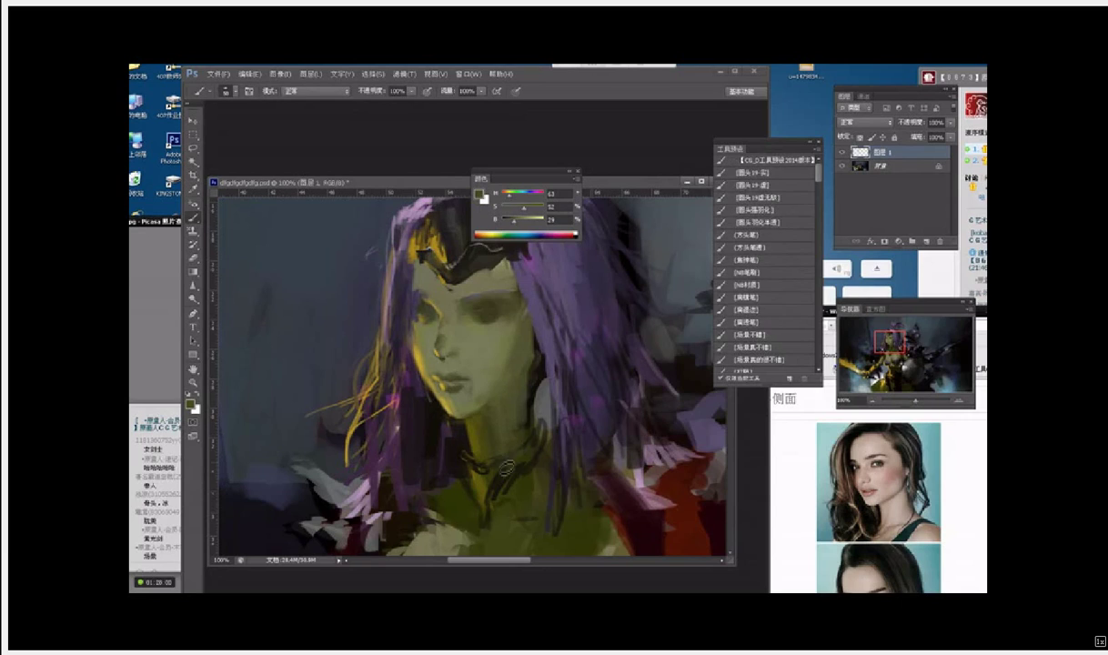
left_click(480, 453, "alt")
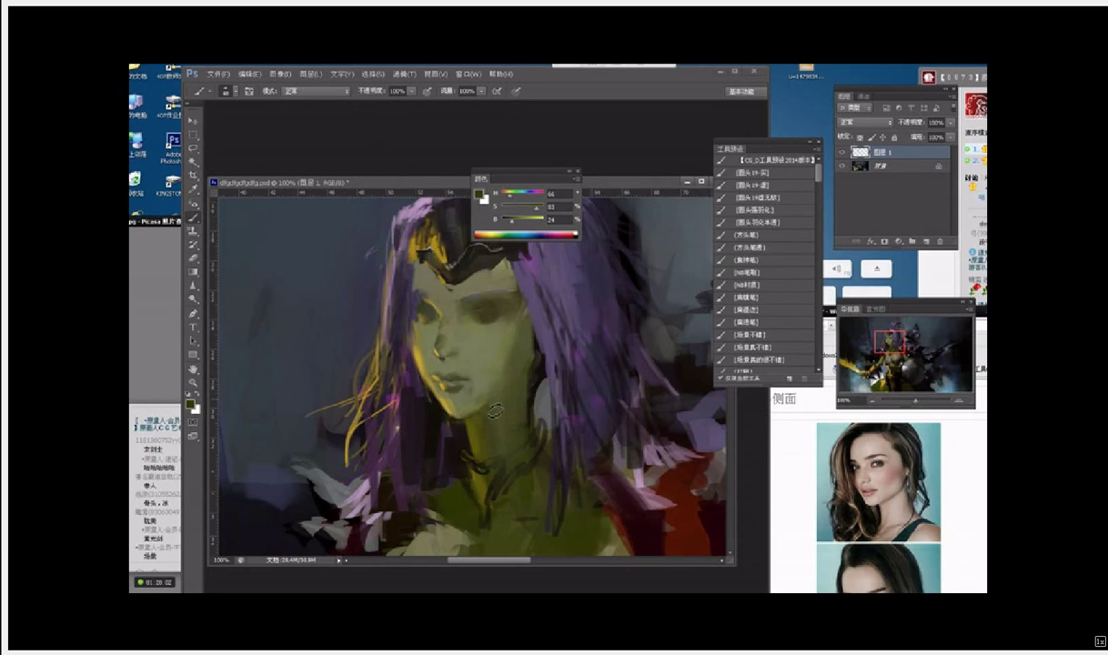
left_click(512, 396, "alt")
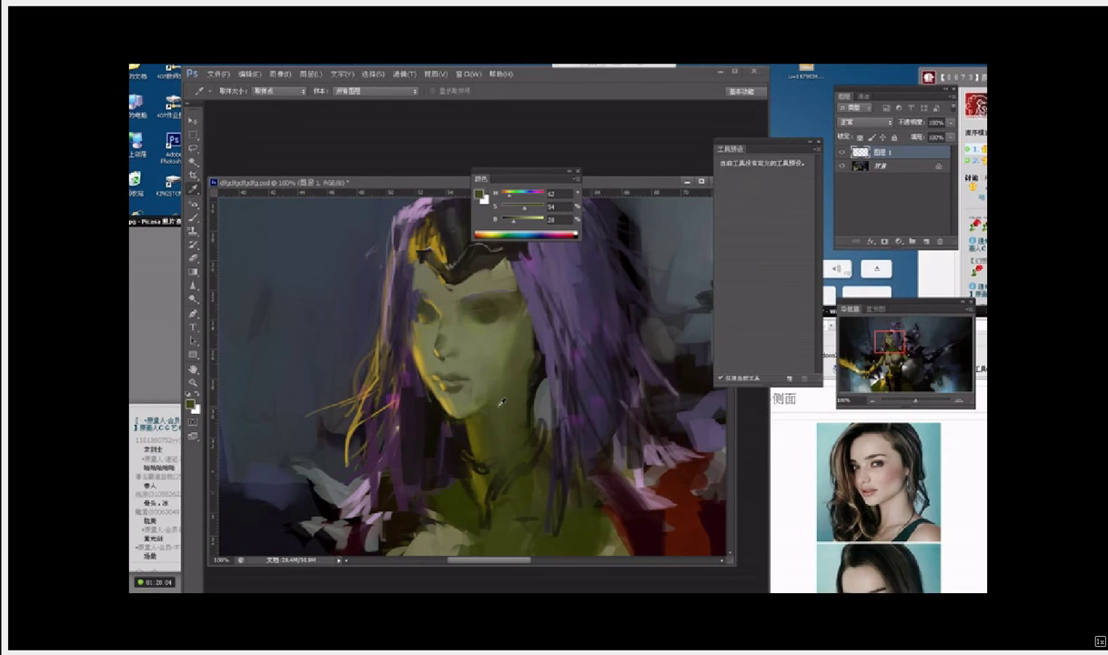
left_click(501, 401, "alt")
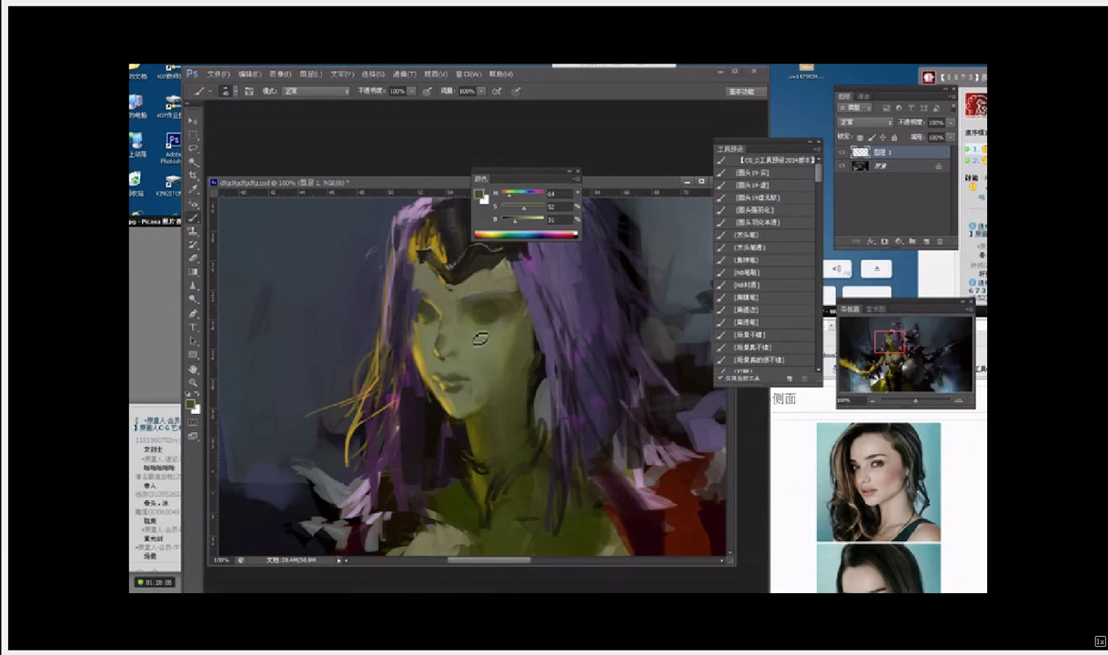
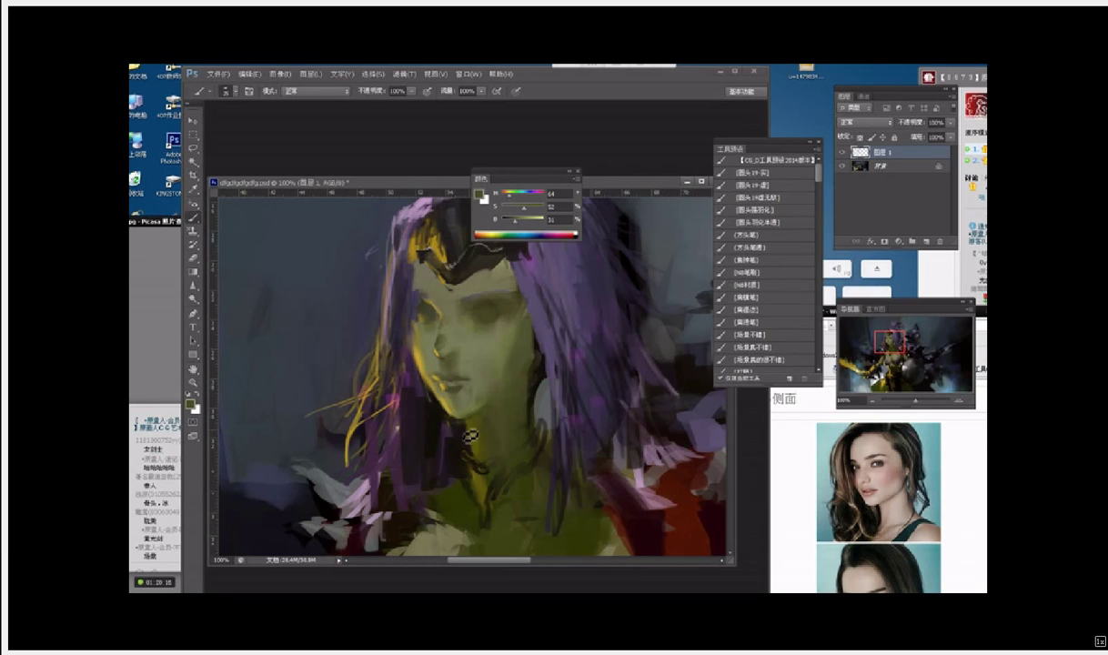
key("bracketright")
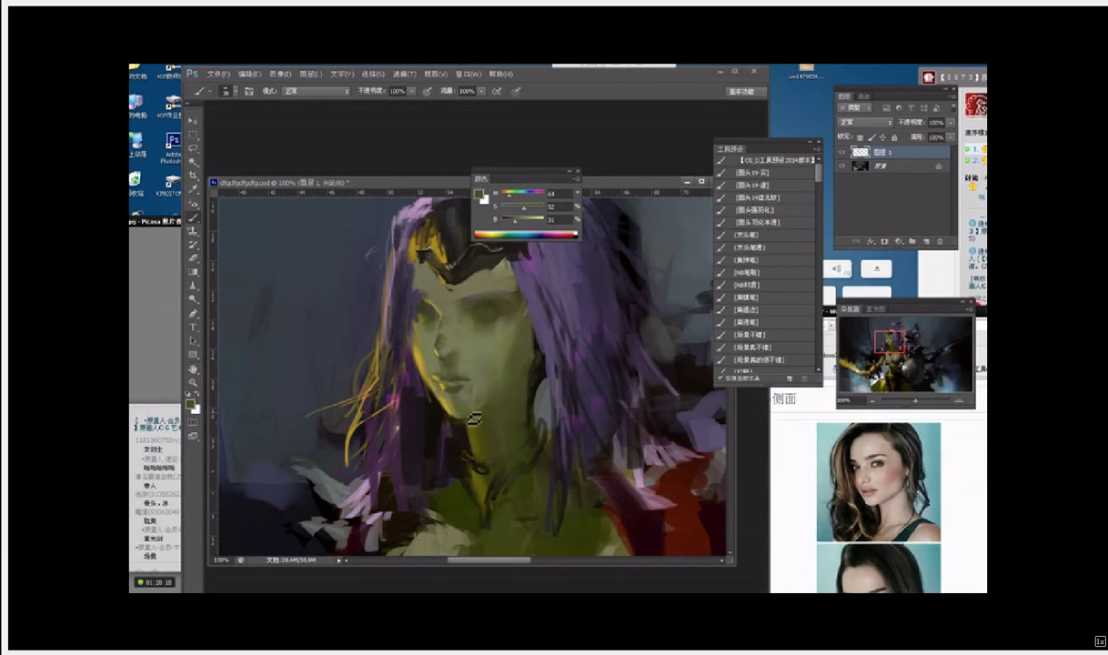
Step: Sample gold from the face's lit edge and paint a rim light down the neck's left side, softening it with sampled olive
key("i")
left_click(419, 353)
key("b")
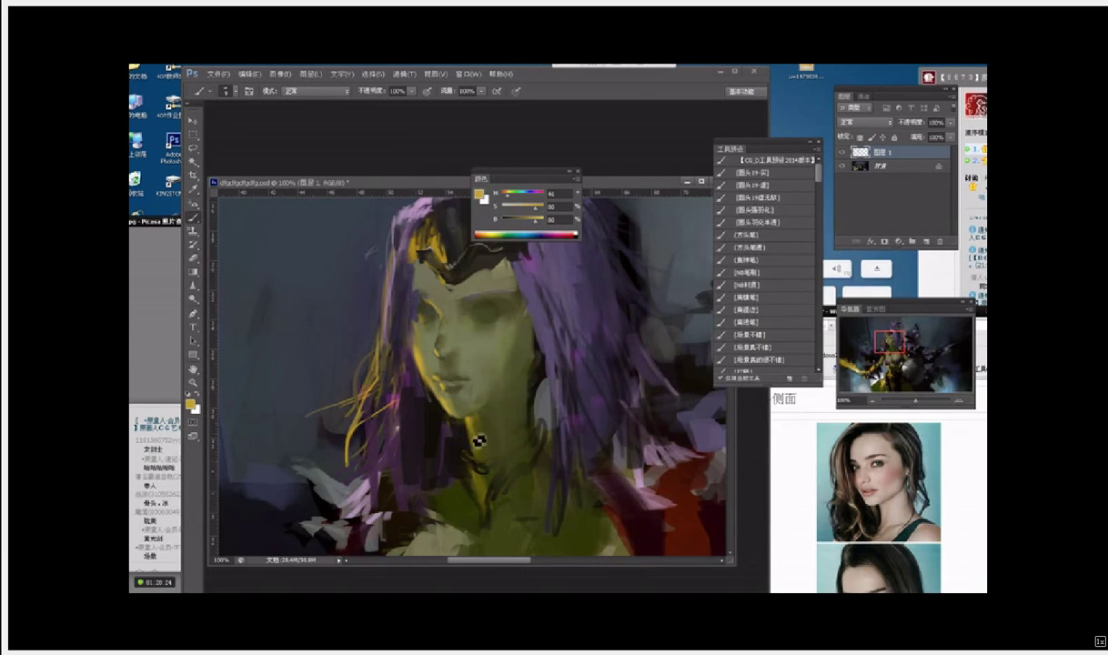
left_click(462, 426, "alt")
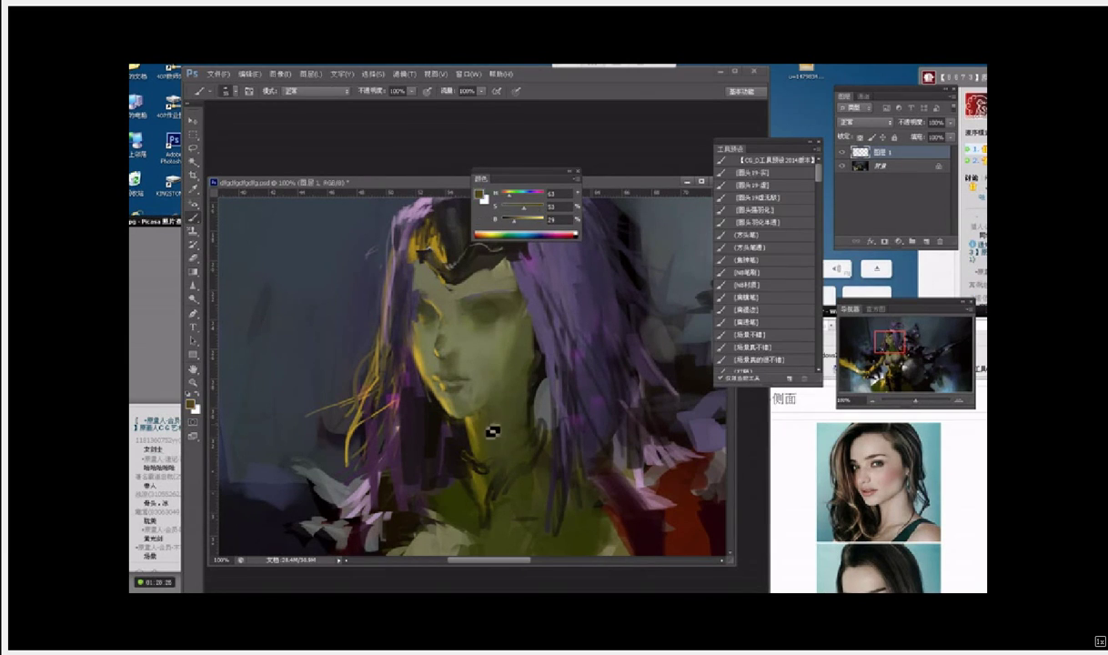
left_click_drag(460, 393, 474, 415)
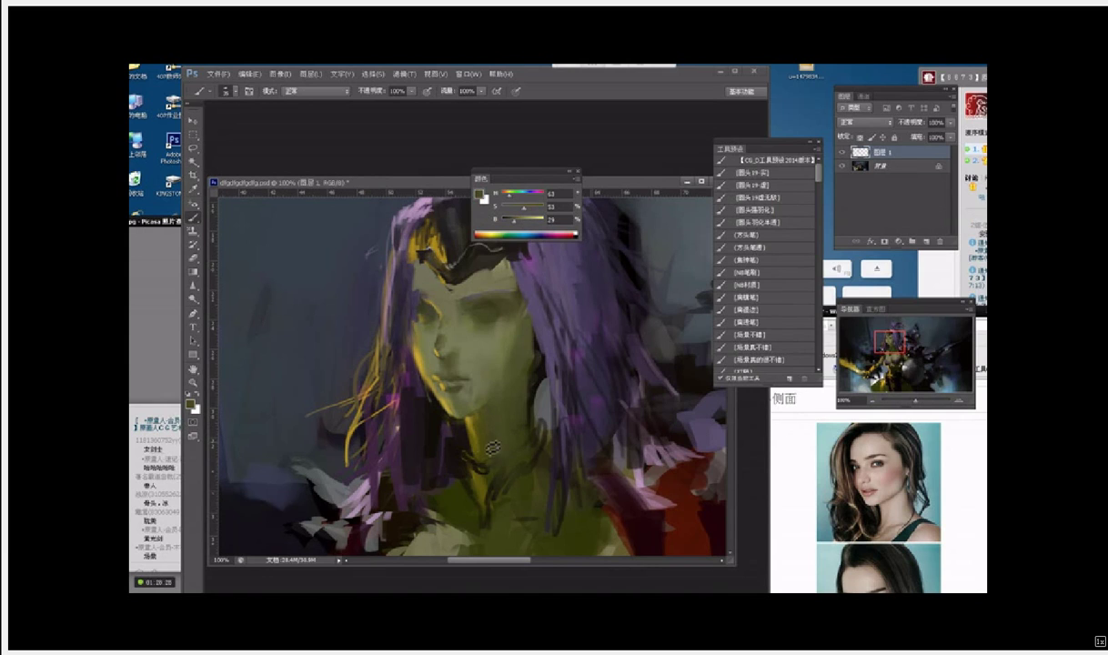
Step: Paint a small gold ornament at the neck's lower left with a smaller brush, using gold sampled from the neck and hair strands
left_click(477, 468, "alt")
key("[")
key("[")
key("[")
key("[")
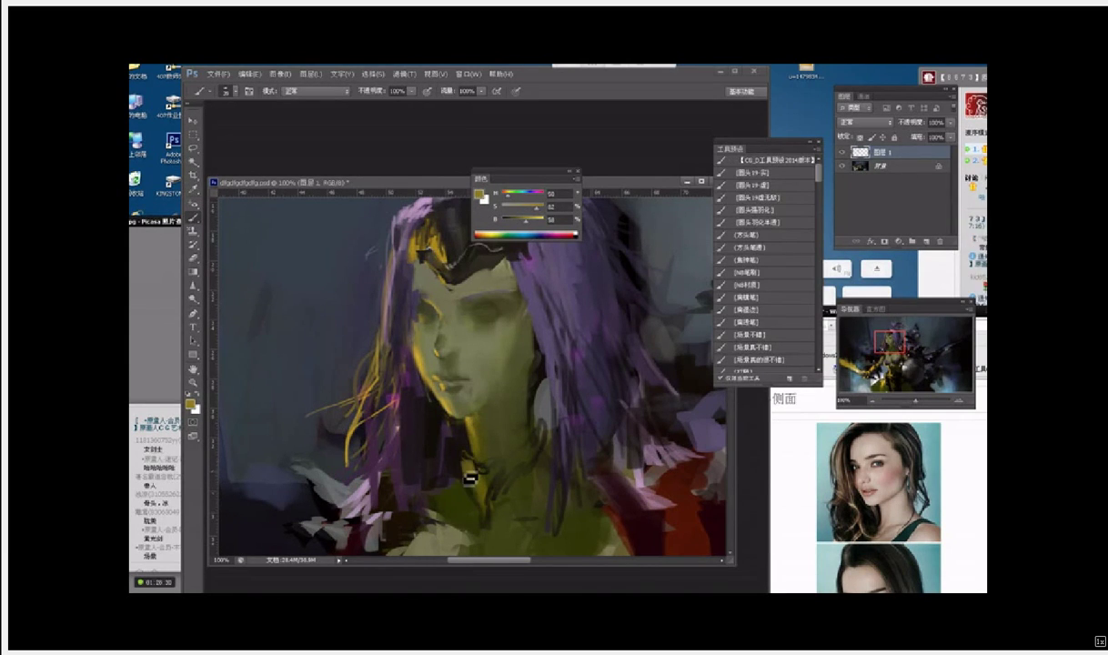
left_click_drag(470, 467, 466, 485)
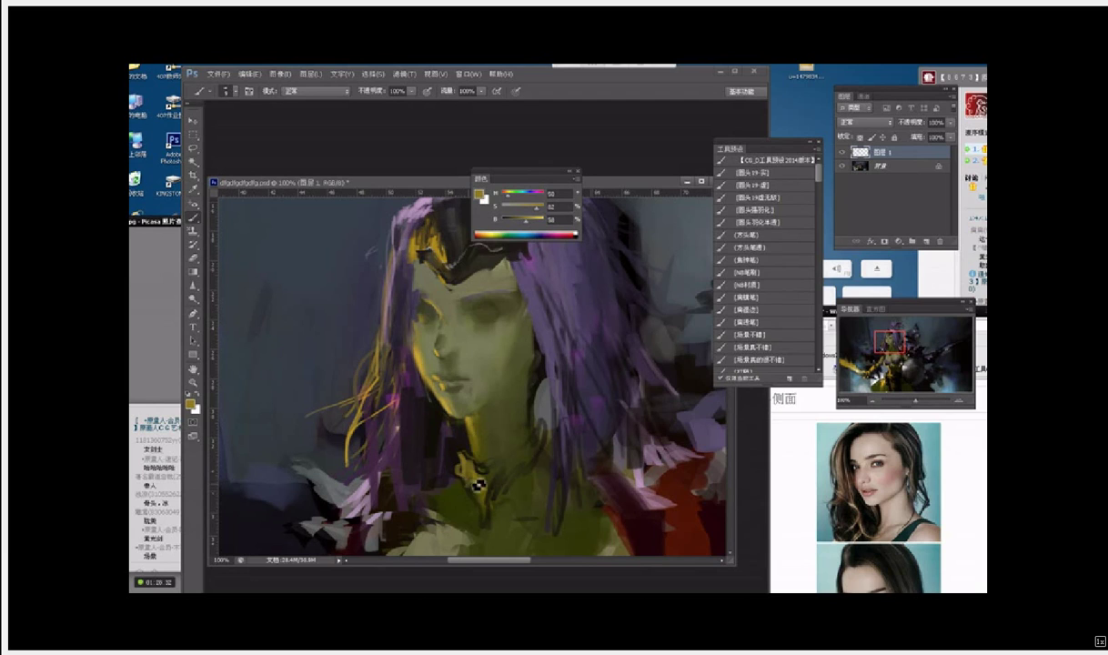
key("alt")
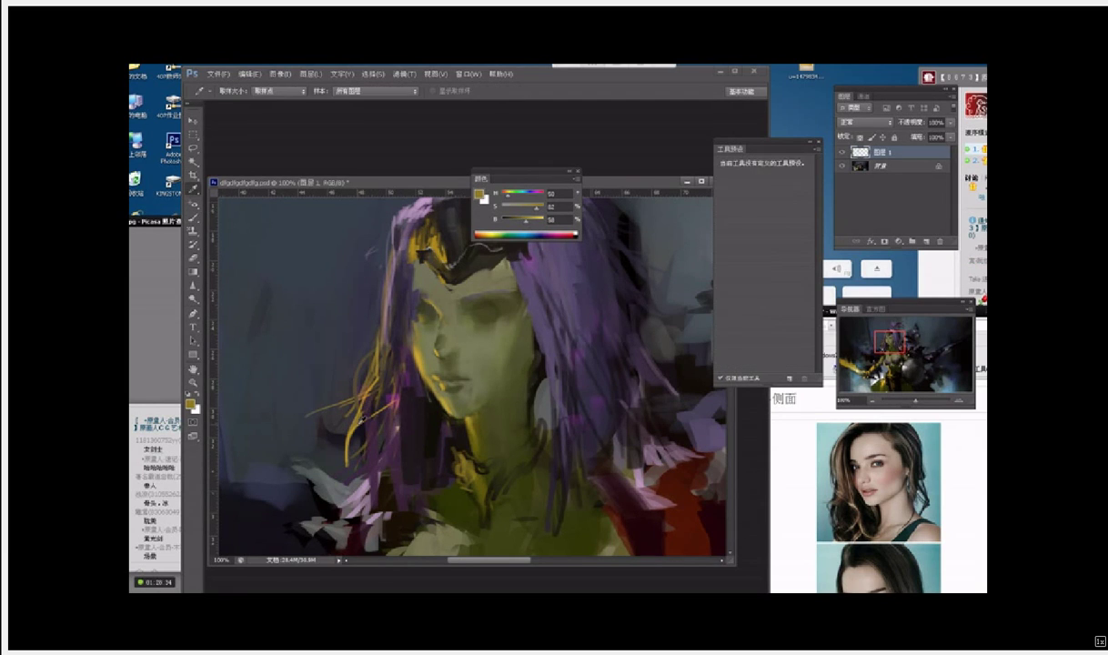
mouse_move(363, 439)
left_mouse_down()
mouse_move(406, 426)
mouse_move(407, 414)
left_mouse_up()
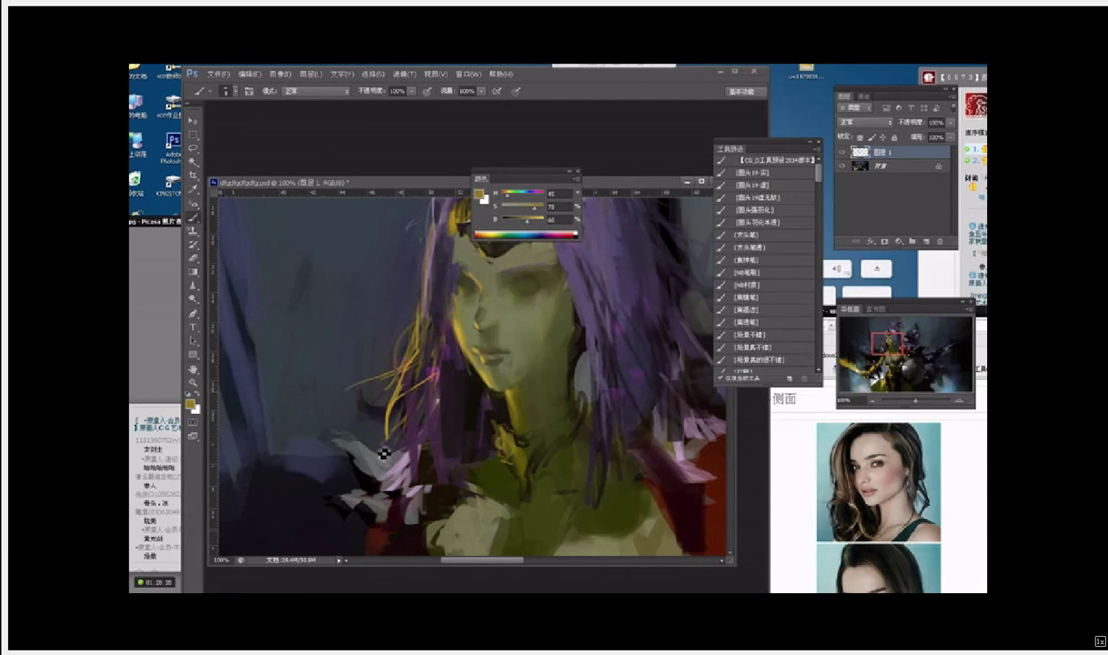
Step: Darken the tips of the left hair strands with sampled deep purples and add gold strands using gold sampled from the hair
left_click(405, 393, "alt")
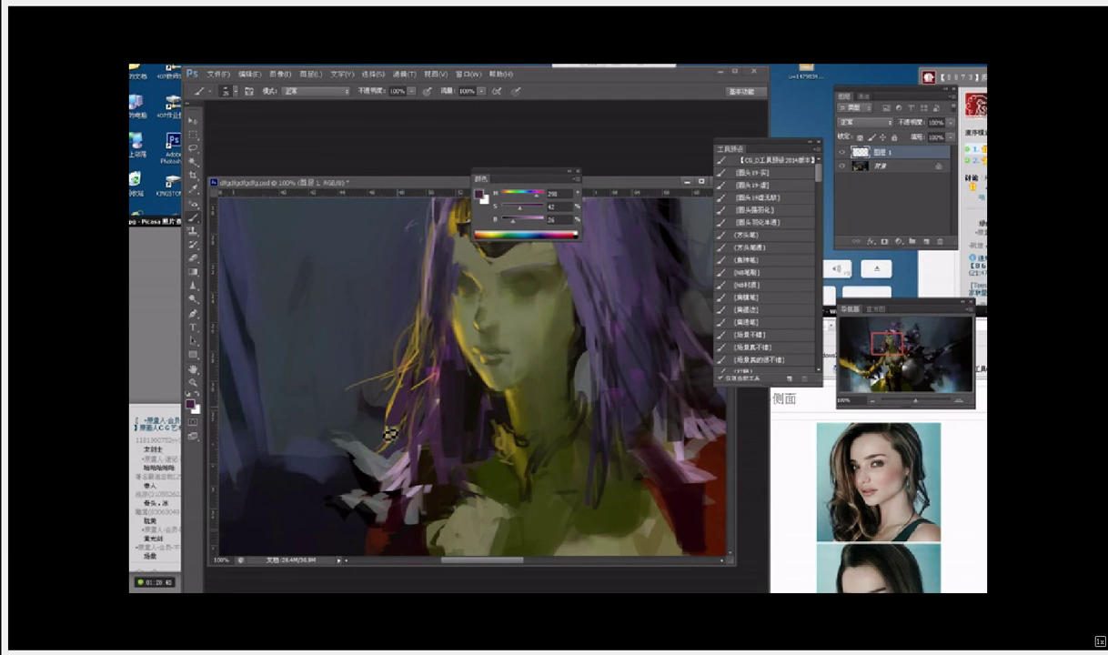
left_click(405, 394, "alt")
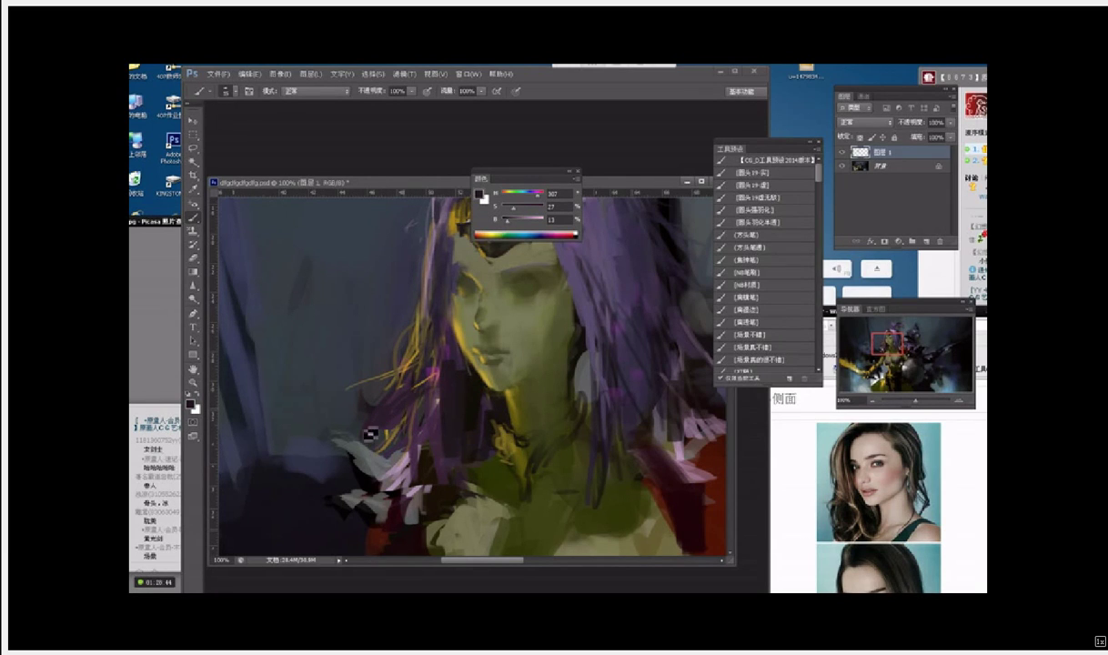
left_click(387, 397, "alt")
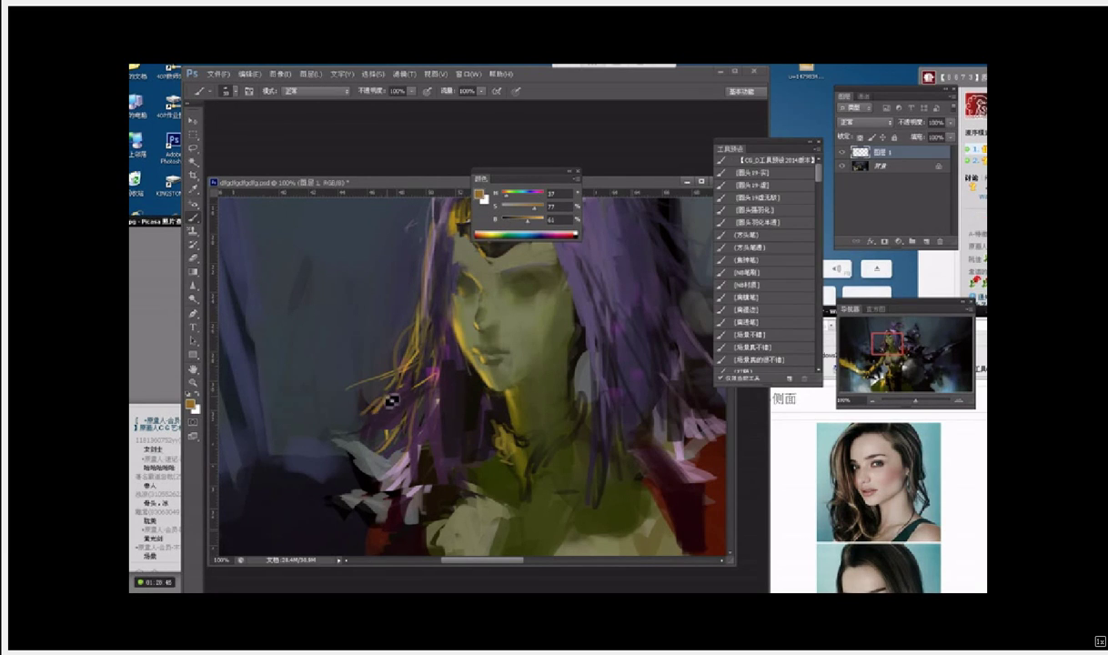
mouse_move(386, 357)
left_mouse_down()
mouse_move(366, 388)
mouse_move(391, 383)
left_mouse_up()
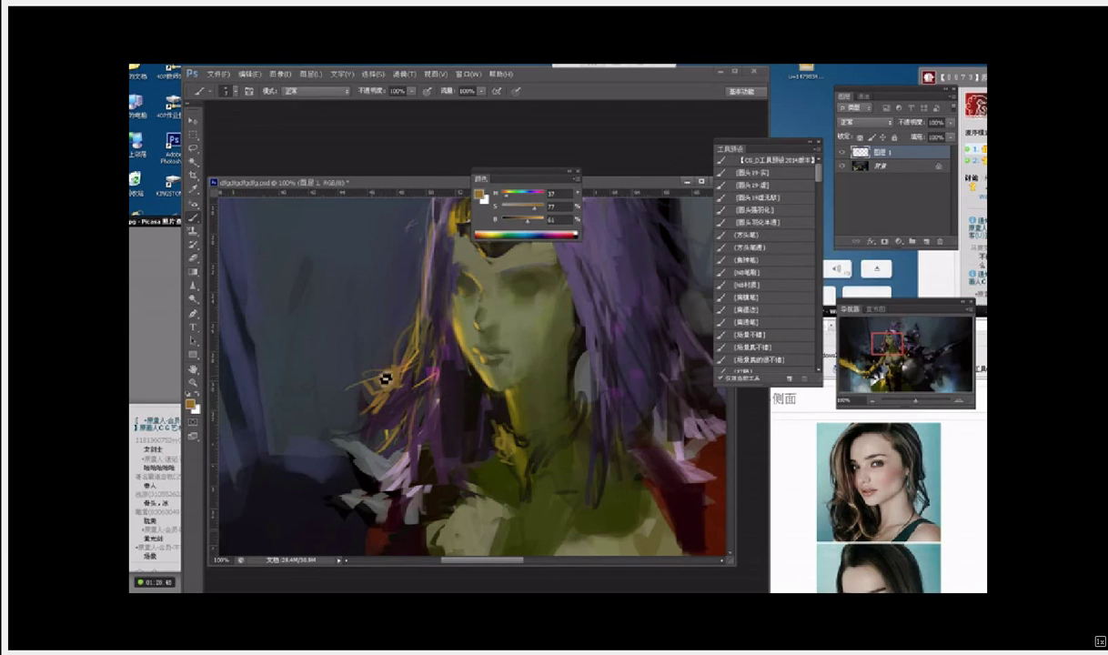
Step: Set the paint colour to bright yellow (H 52, S 68, B 100) and paint fine looping strands around the hair's left tips
left_click(479, 195)
left_click(506, 266)
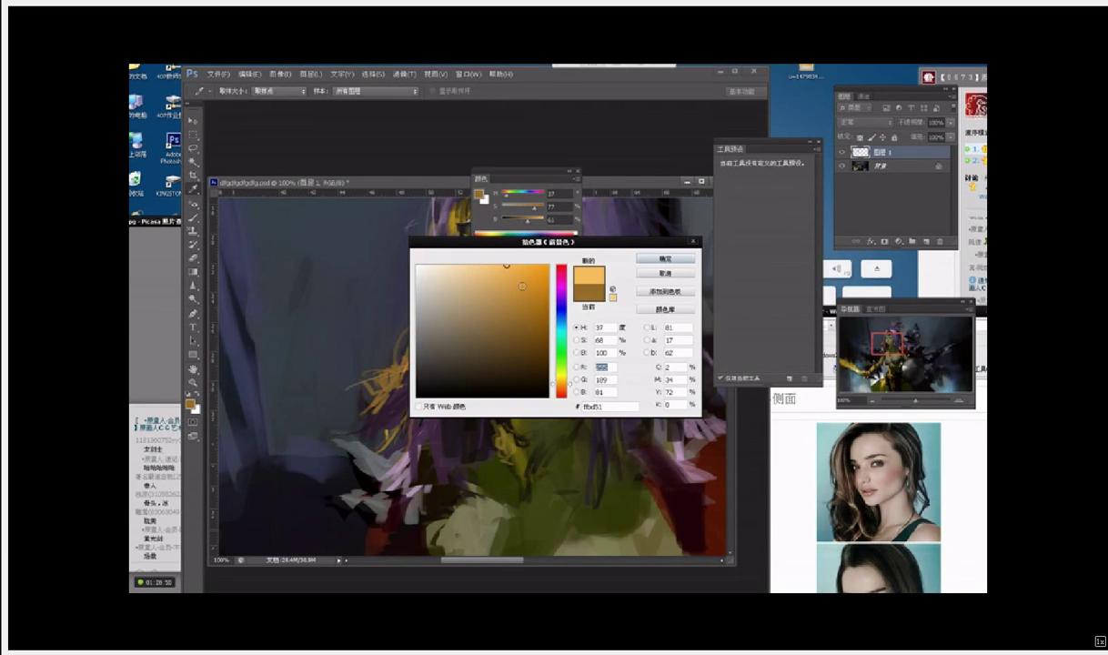
left_click(561, 378)
key("Return")
mouse_move(399, 368)
left_mouse_down()
mouse_move(389, 391)
mouse_move(403, 387)
mouse_move(378, 350)
mouse_move(387, 383)
left_mouse_up()
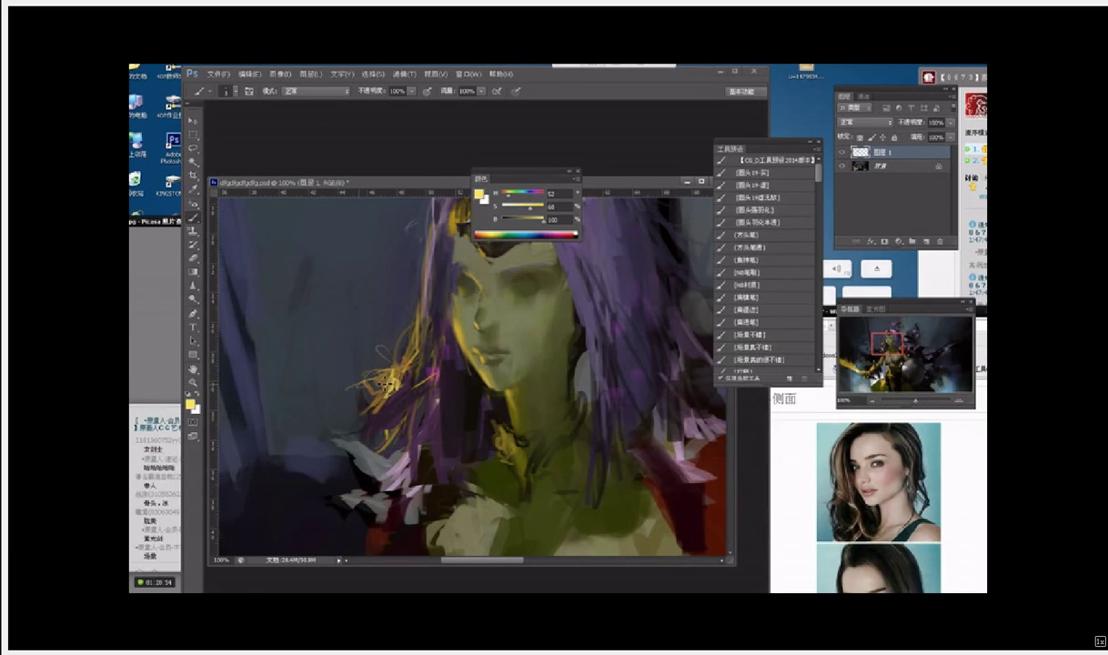
left_click_drag(391, 428, 397, 437)
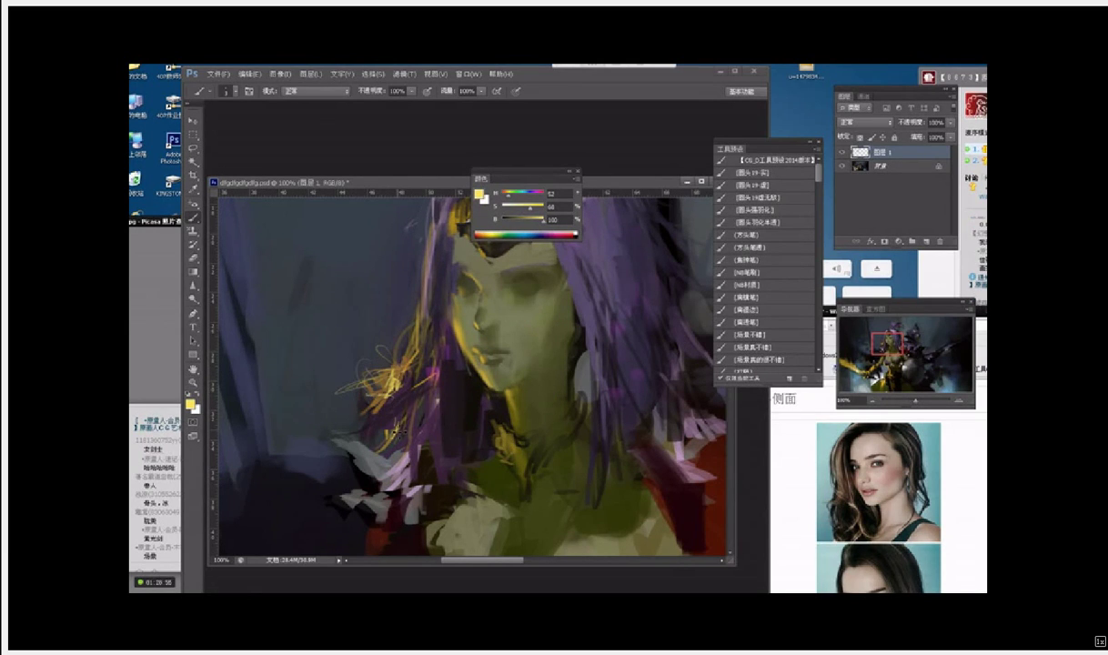
left_click_drag(457, 413, 429, 470)
left_click_drag(395, 402, 376, 435)
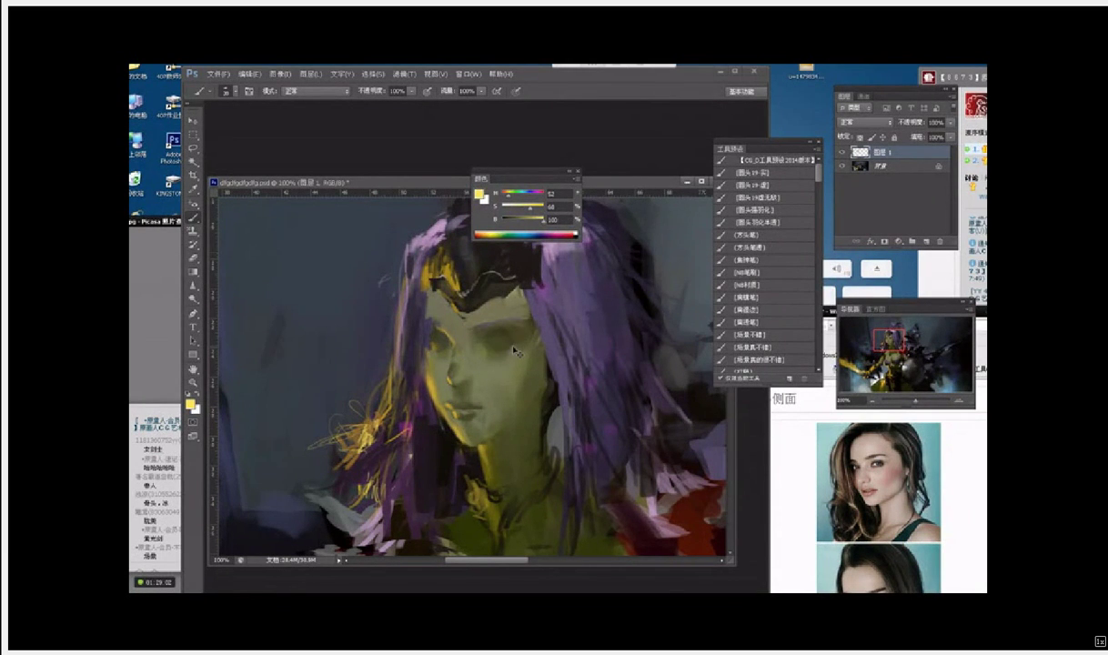
Step: Repaint the eye on the face's shaded side with olive tones sampled from the surrounding skin
key("ctrl+plus")
left_click_drag(561, 322, 559, 349)
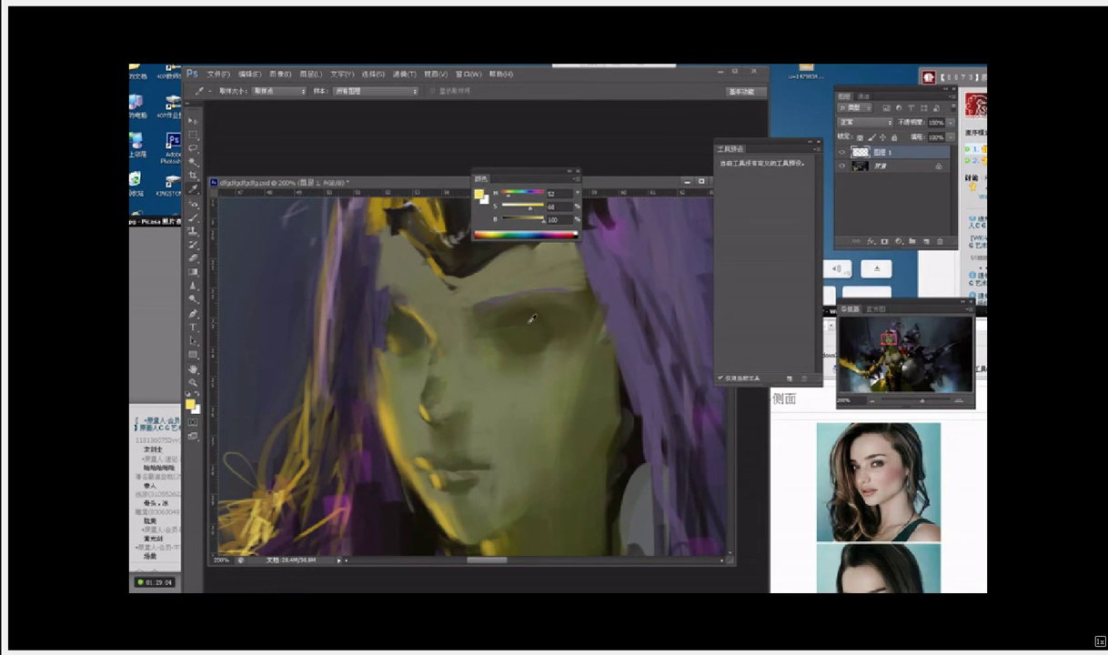
left_click(530, 317, "alt")
left_click(527, 337, "alt")
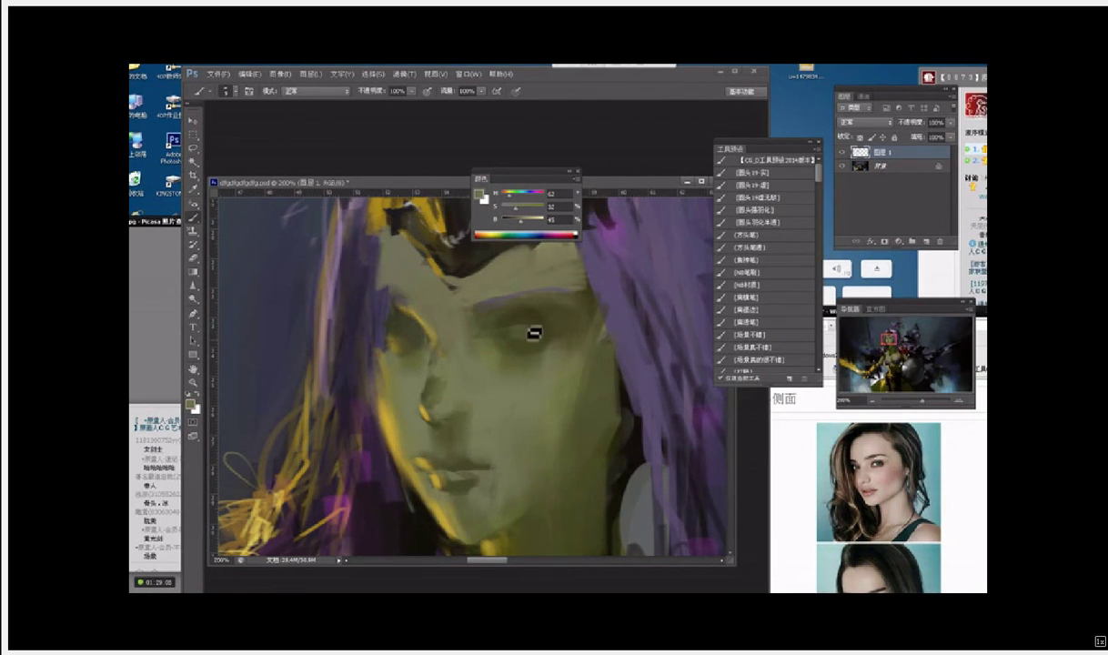
left_click(514, 336, "alt")
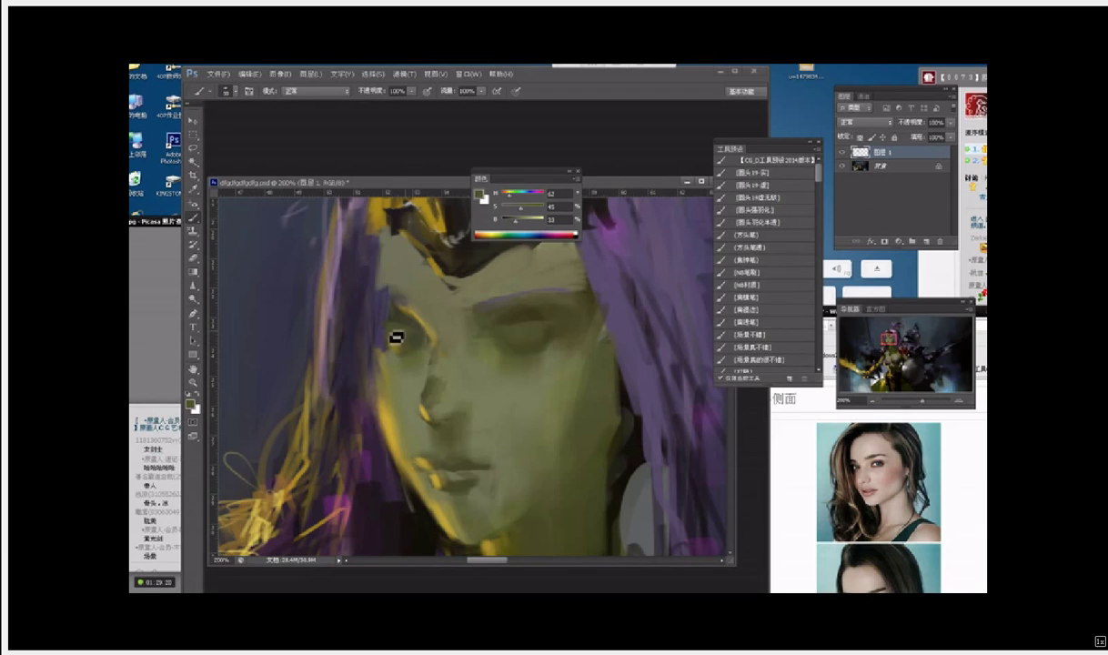
Step: Define the eyelid and iris of the shaded-side eye with a finer brush, using dark olives sampled around both eyes
left_click(389, 323, "alt")
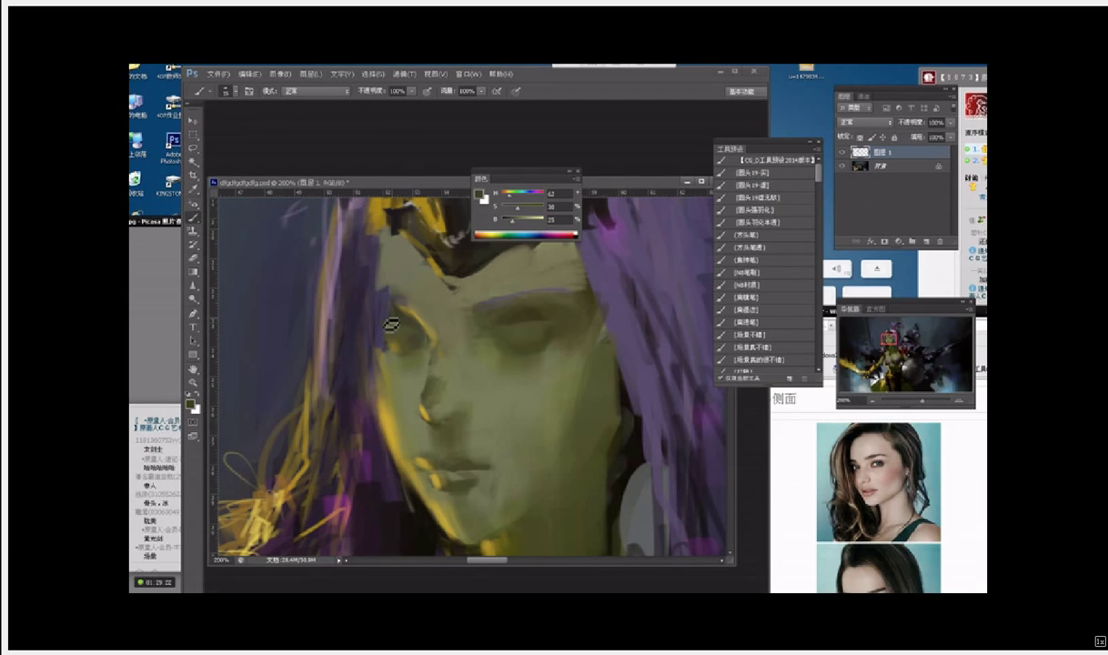
key("bracketleft")
key("bracketleft")
key("bracketleft")
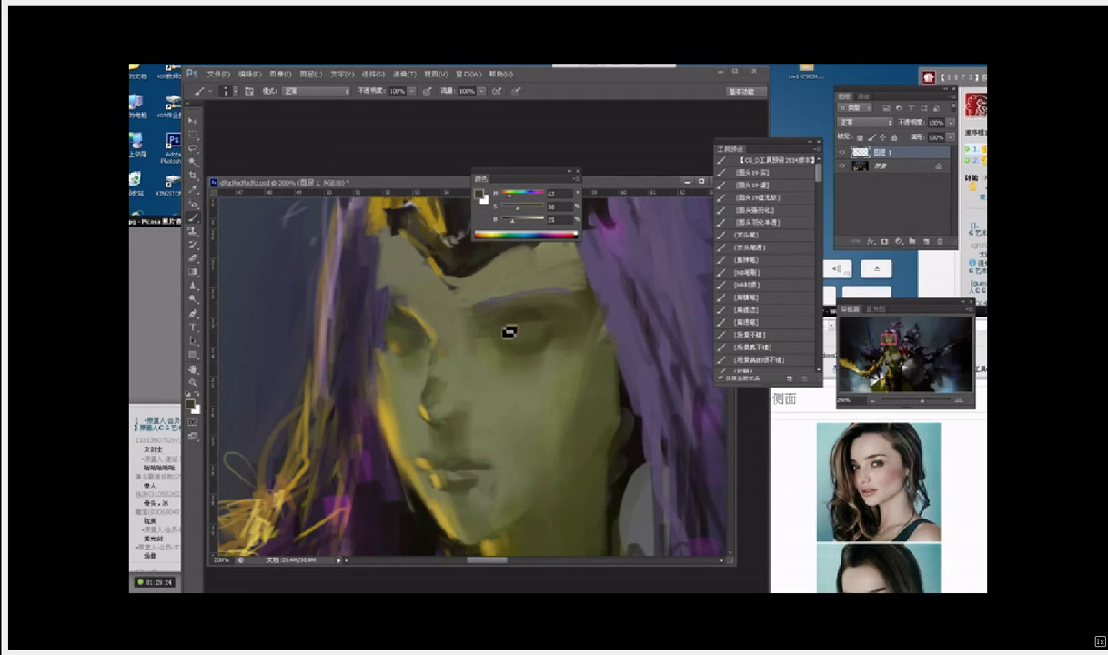
left_click(512, 324, "alt")
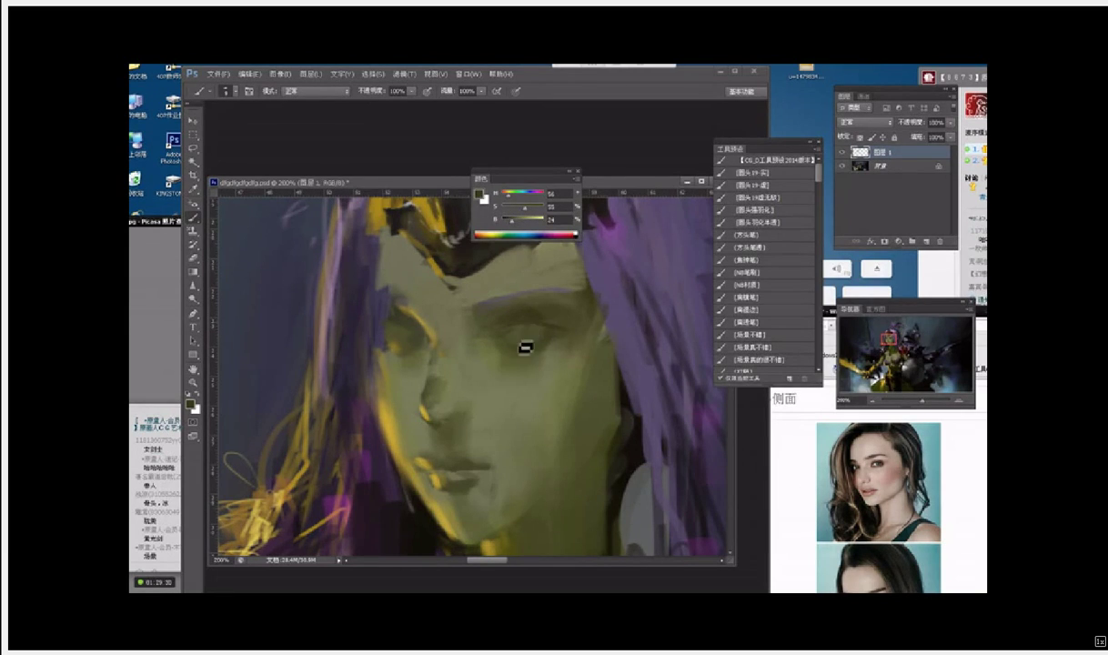
key("bracketright")
key("bracketright")
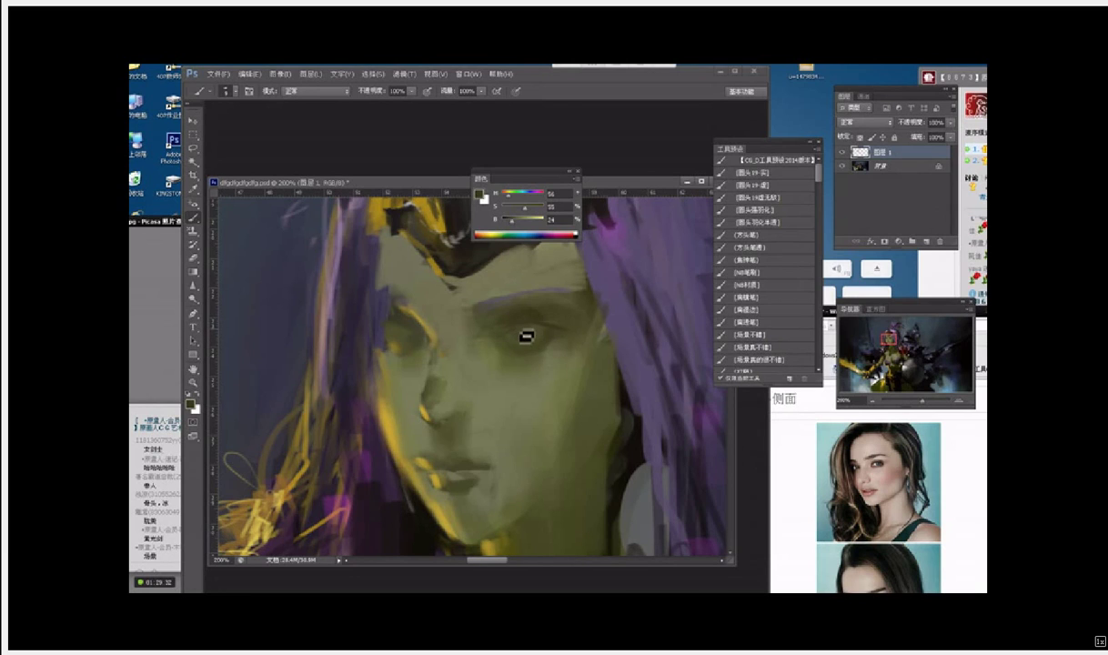
left_click_drag(526, 404, 512, 383)
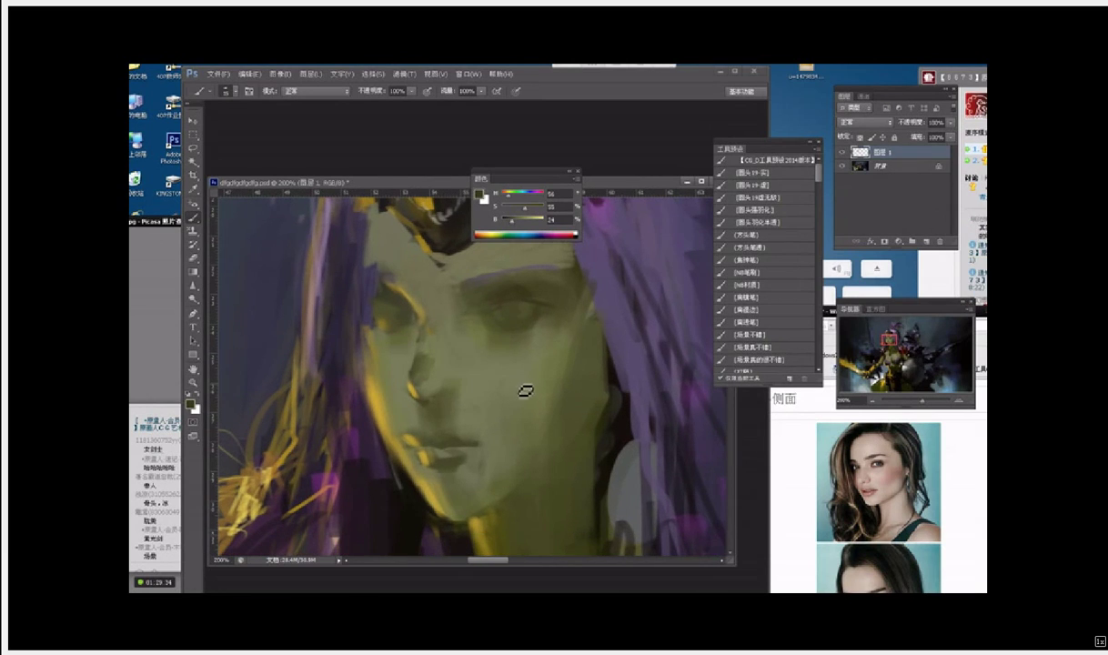
Step: Merge the paint layer into the background, select the mouth with the Lasso tool and copy it to a new layer
key("ctrl+e")
key("l")
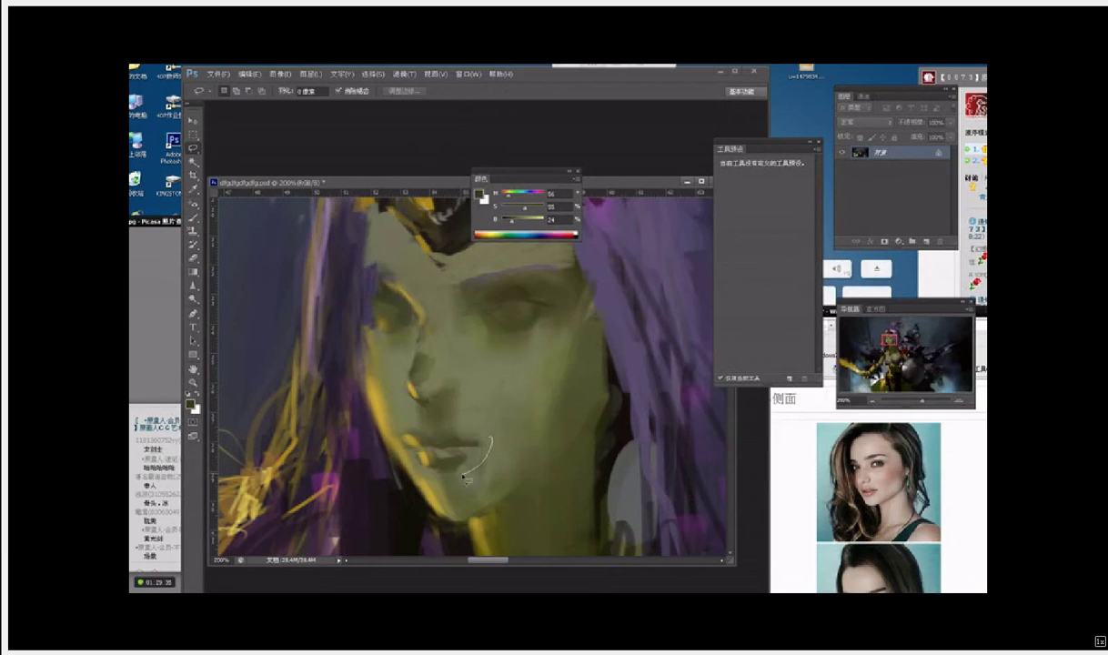
mouse_move(465, 476)
left_mouse_down()
mouse_move(403, 465)
mouse_move(394, 439)
mouse_move(447, 419)
mouse_move(495, 436)
left_mouse_up()
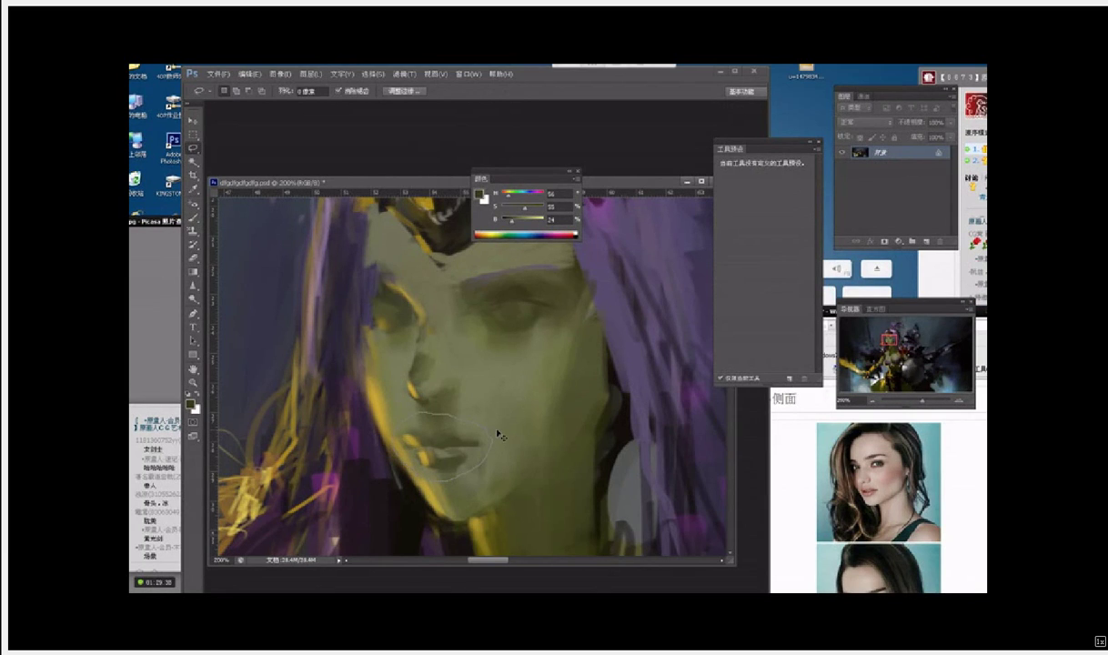
key("ctrl+j")
key("v")
key("End")
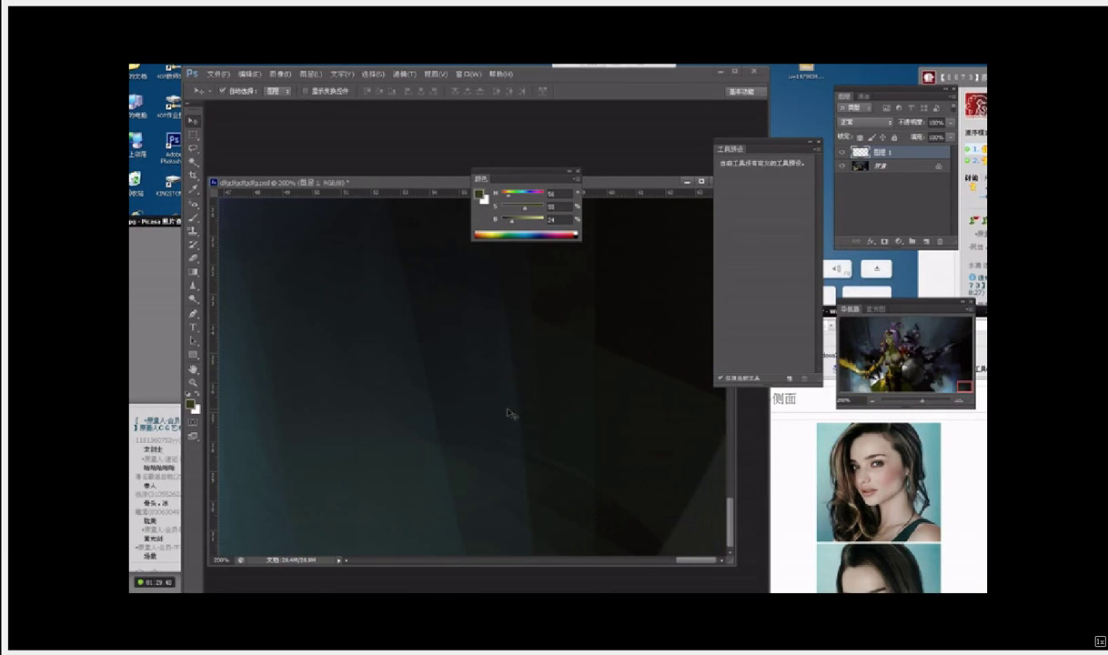
Step: Repaint the lit corner of the mouth and the lips with olive and dark tones sampled beside them
key("ctrl+minus")
key("ctrl+minus")
key("ctrl+minus")
key("ctrl+minus")
key("ctrl+minus")
key("ctrl+minus")
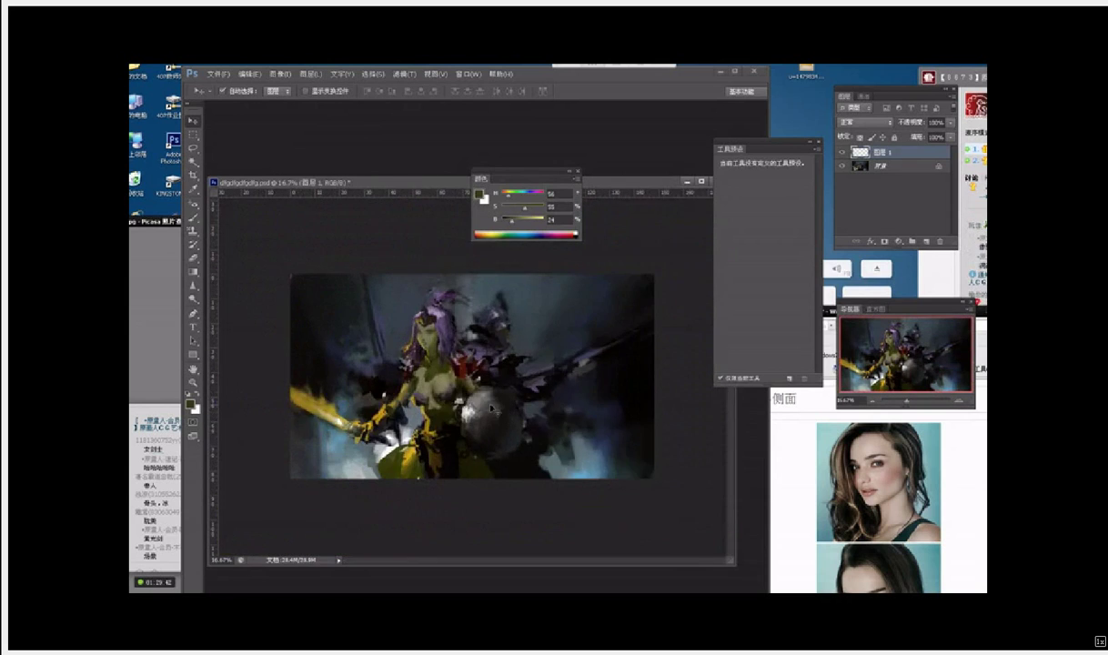
scroll(492, 409, "up", 5)
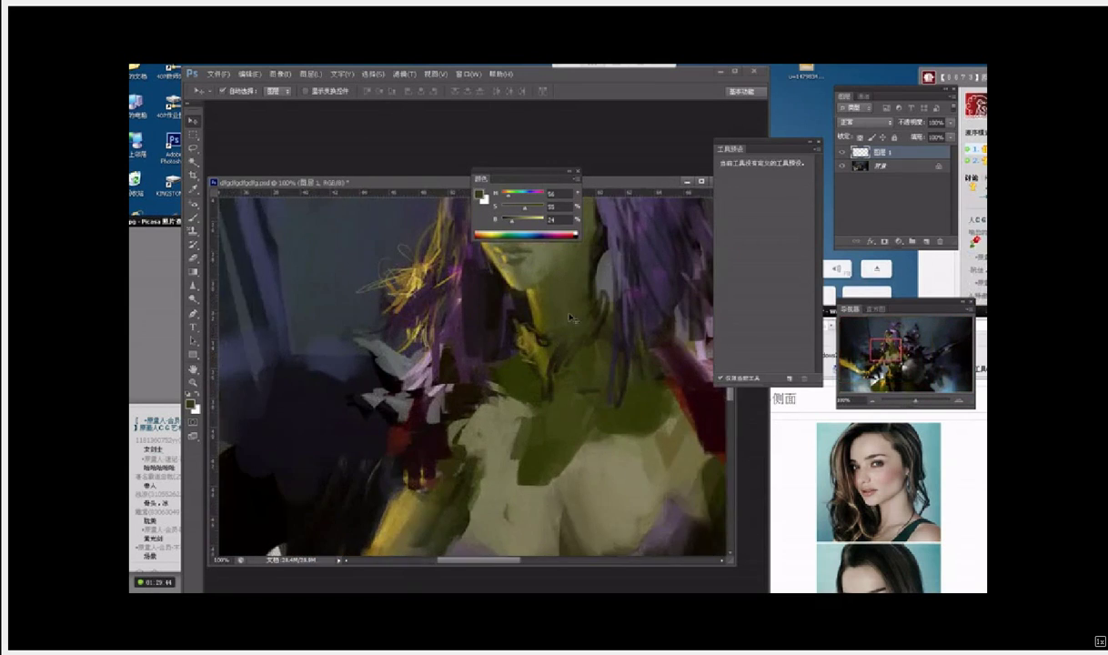
left_click_drag(570, 317, 539, 388)
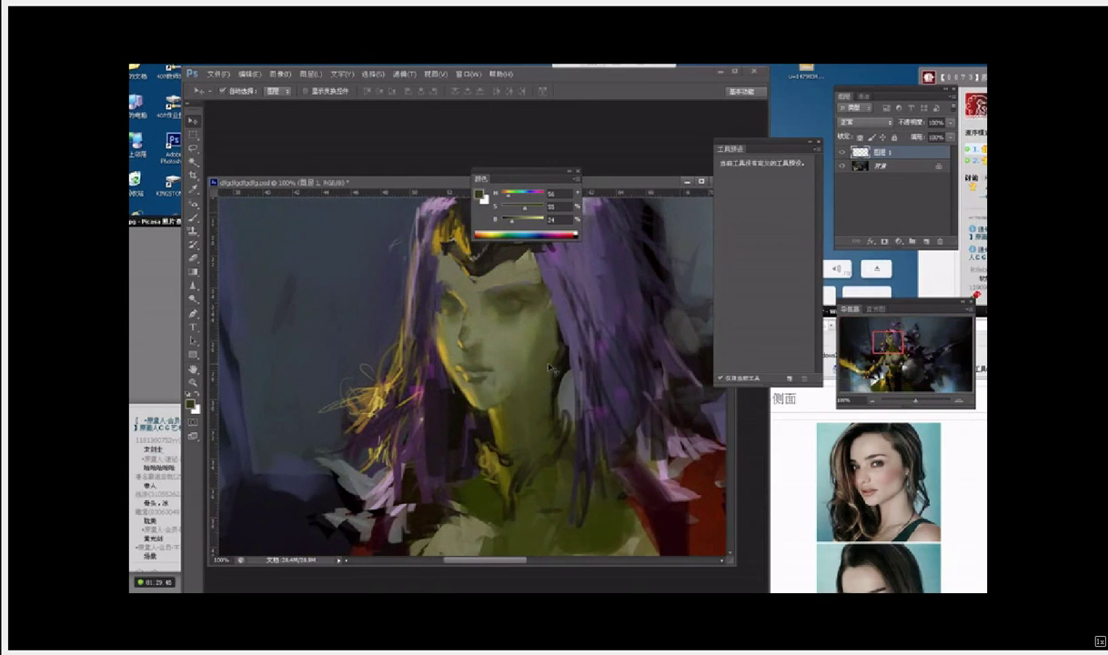
key("b")
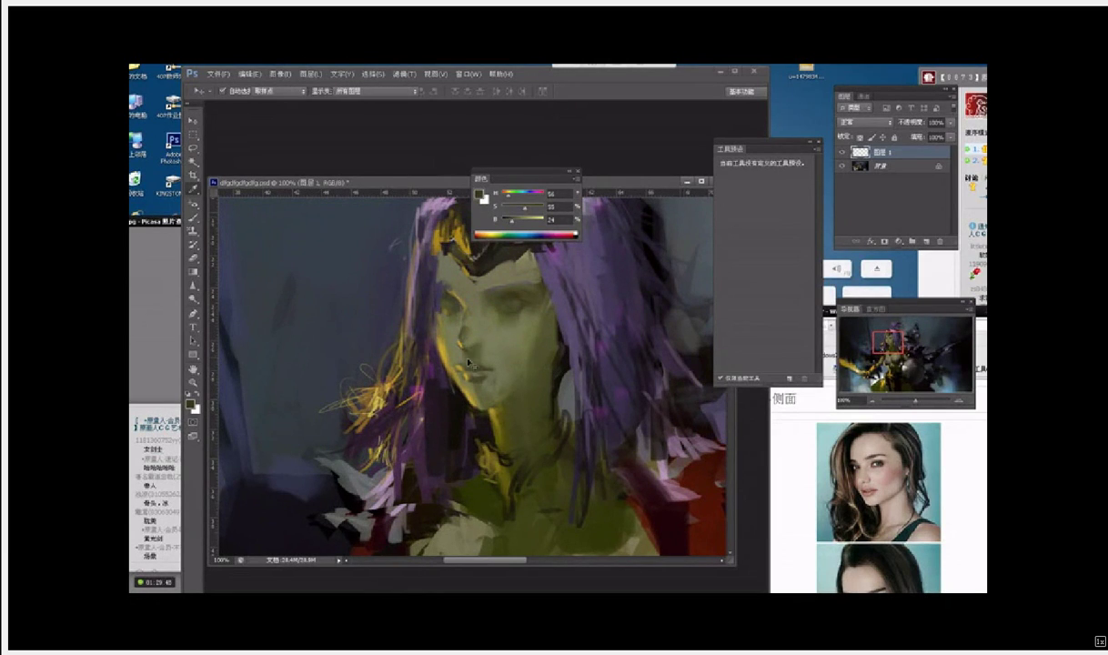
left_click(459, 368, "alt")
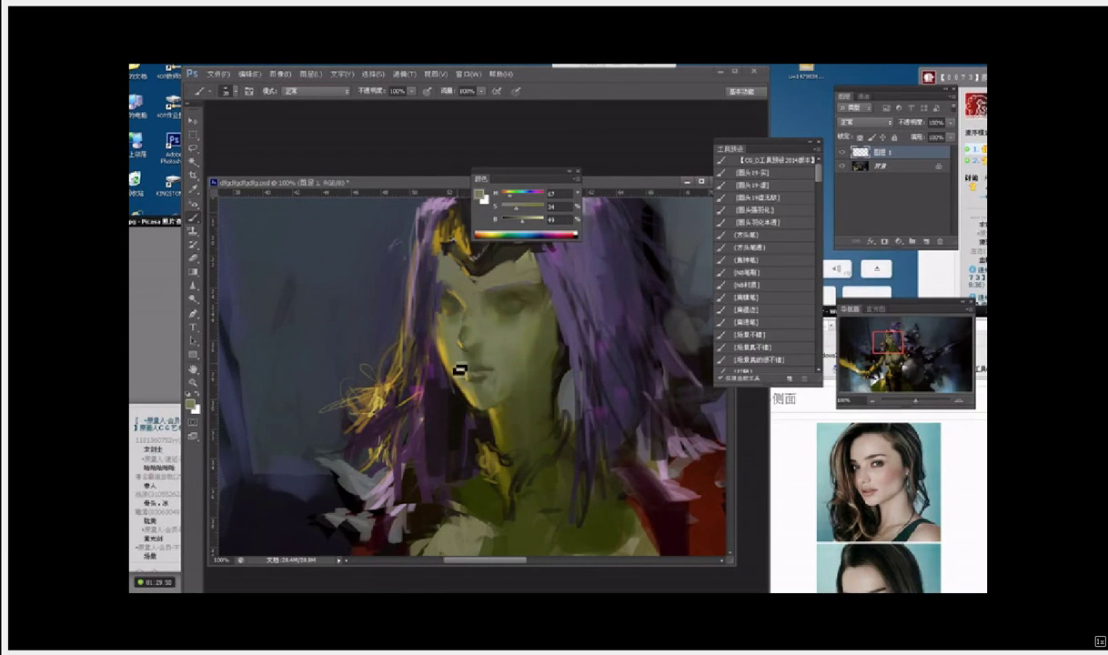
left_click(462, 372, "alt")
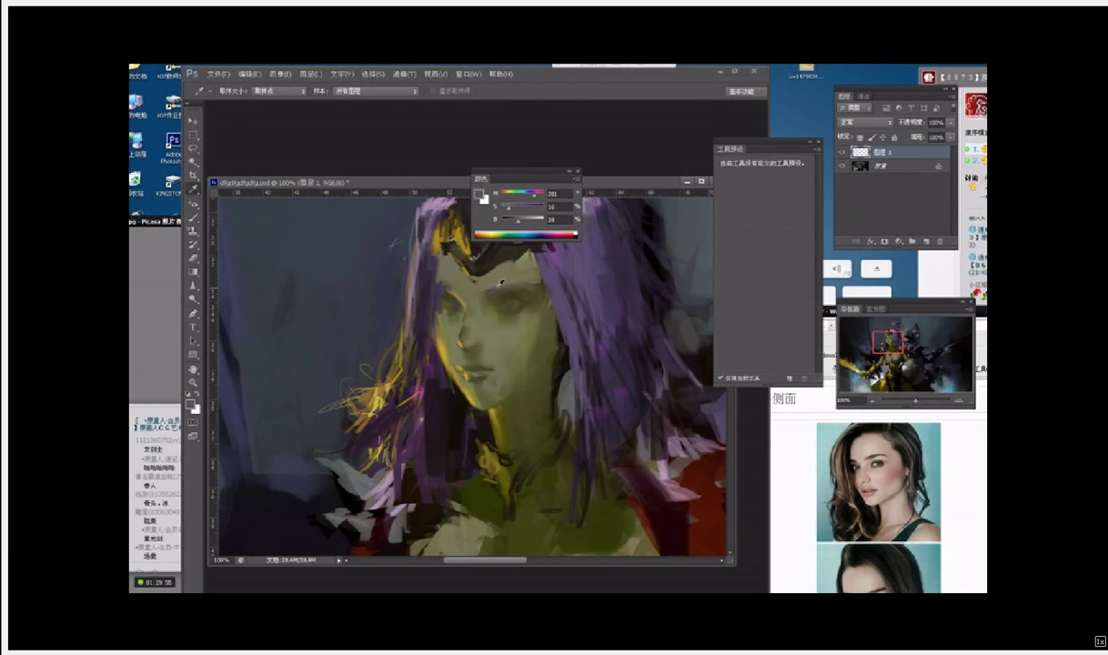
Step: Tint the shaded-side eyebrow with purple sampled from the hair and refine the lit-side brow and inner eye with sampled olives
left_click(530, 270, "alt")
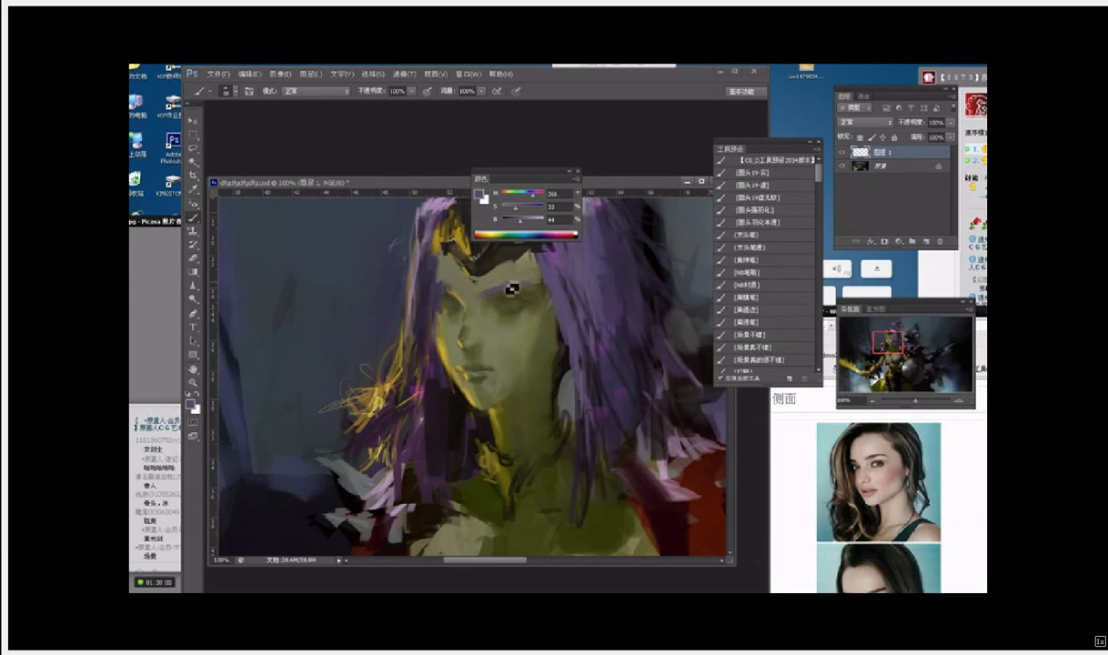
left_click(483, 301, "alt")
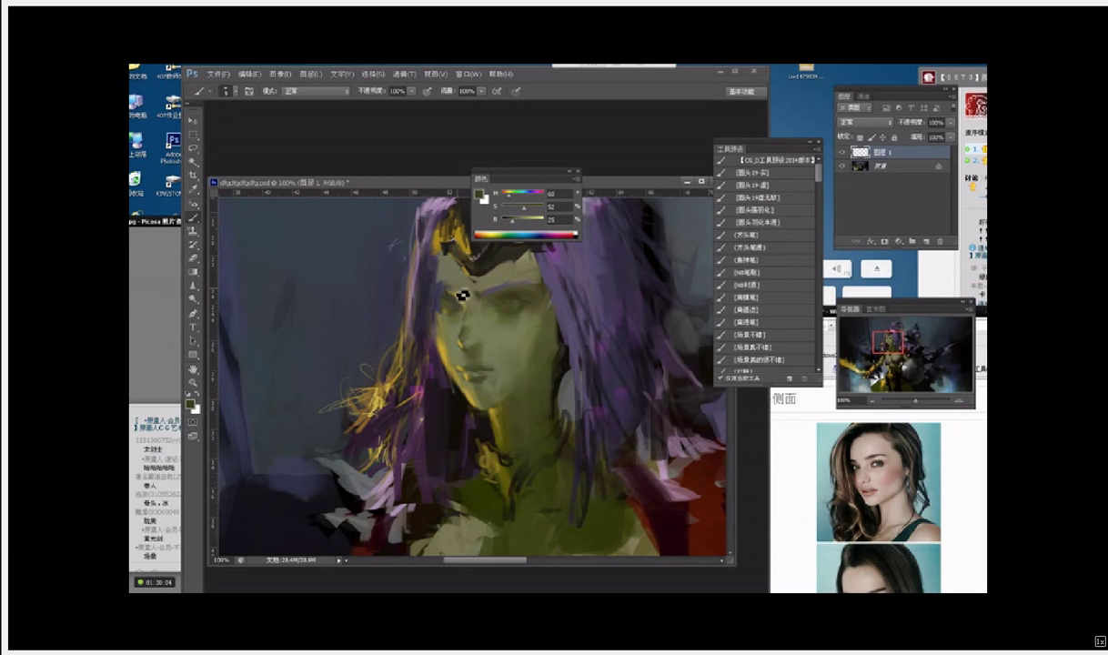
left_click(468, 302, "alt")
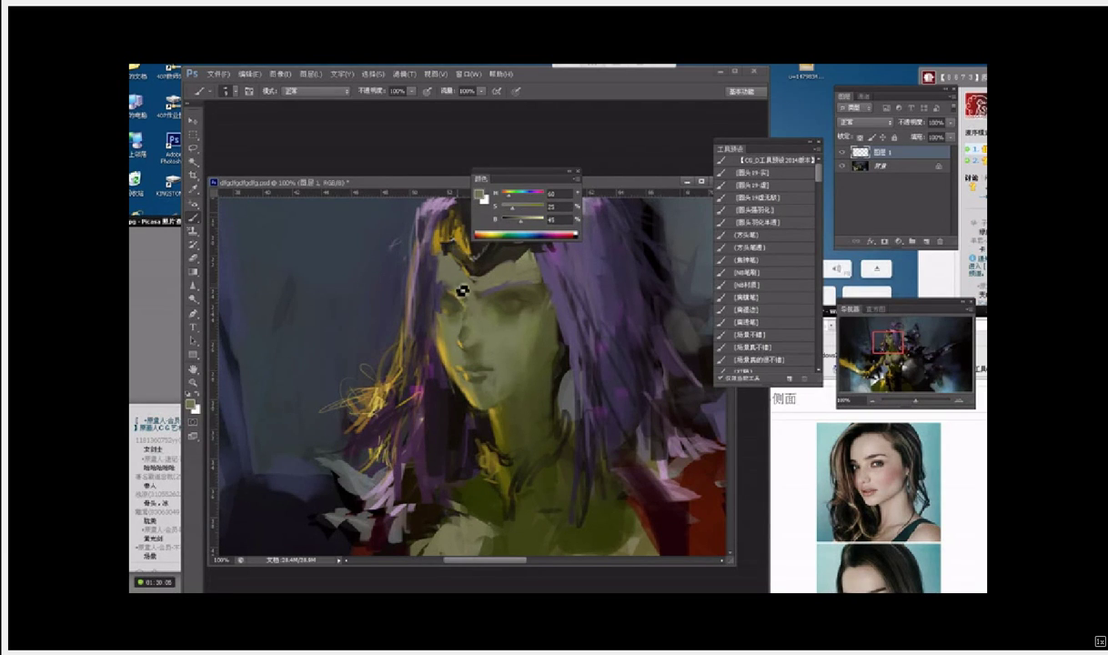
left_click(474, 281, "alt")
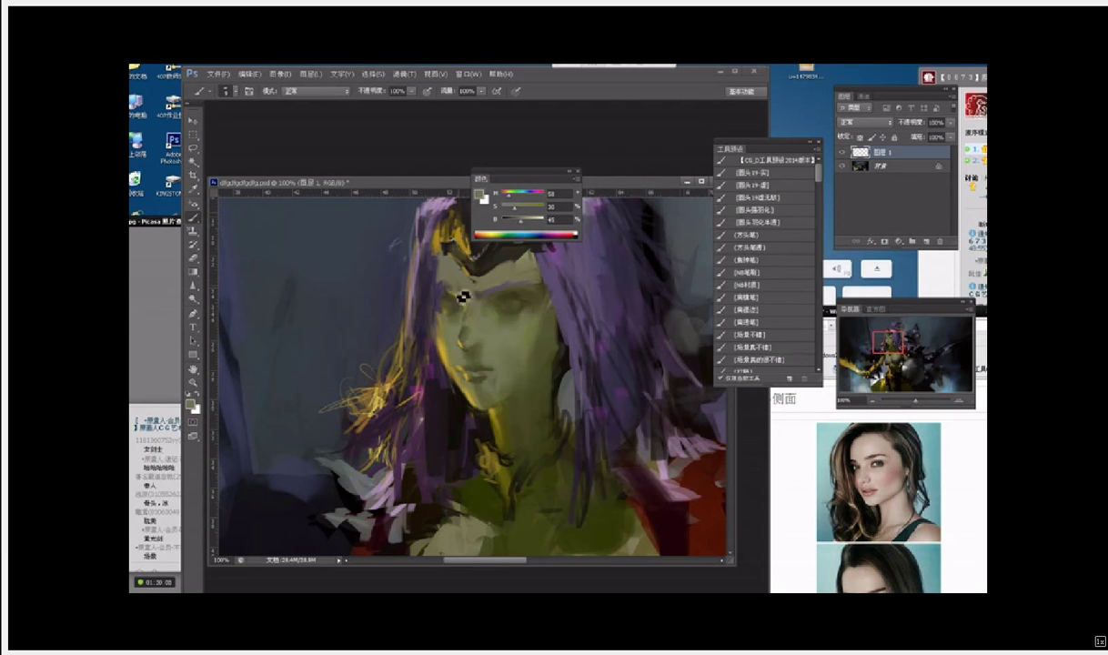
left_click(467, 289, "alt")
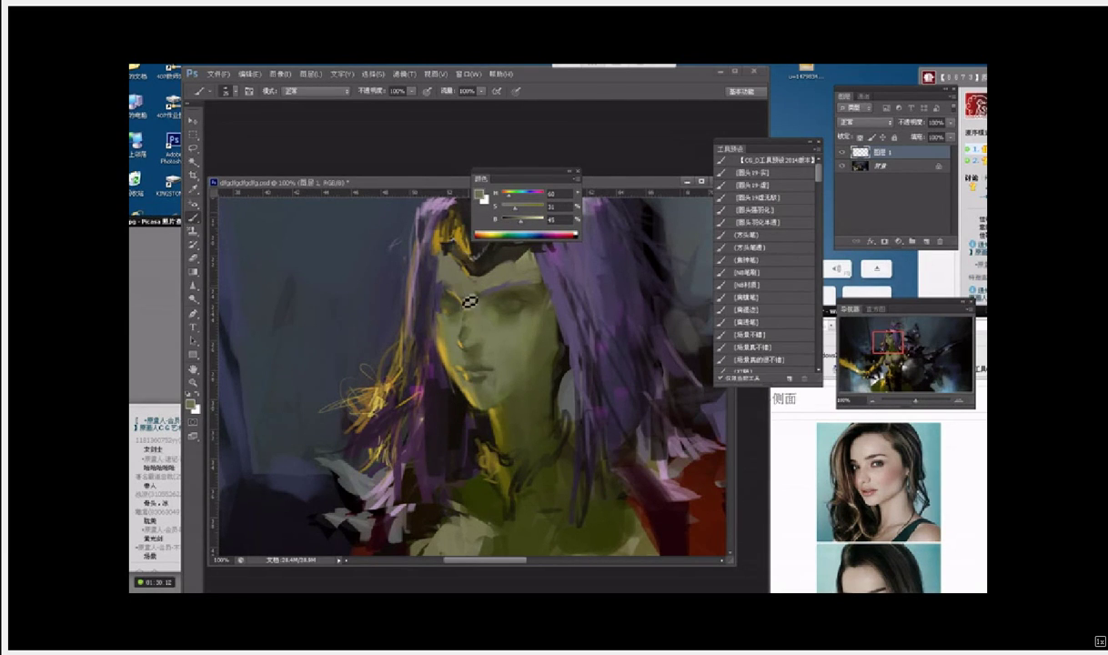
Step: Refine the skin around the mouth with sampled olive, then touch up the neck's right edge with sampled dark olive and grey
left_click_drag(539, 306, 535, 326)
left_click(499, 310, "alt")
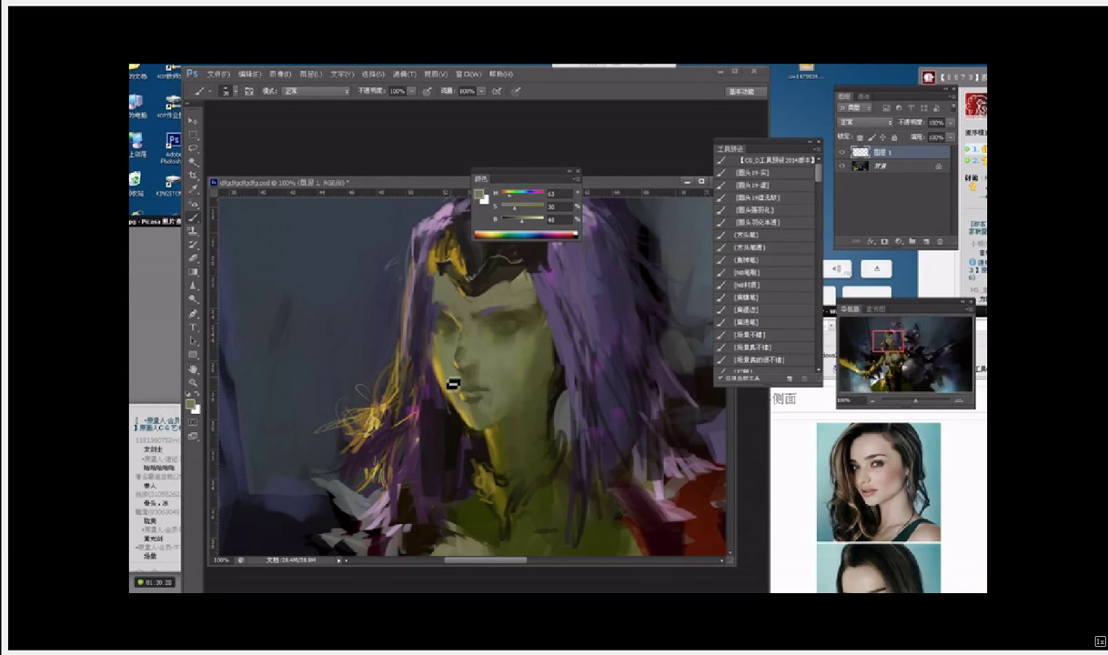
left_click(526, 416, "alt")
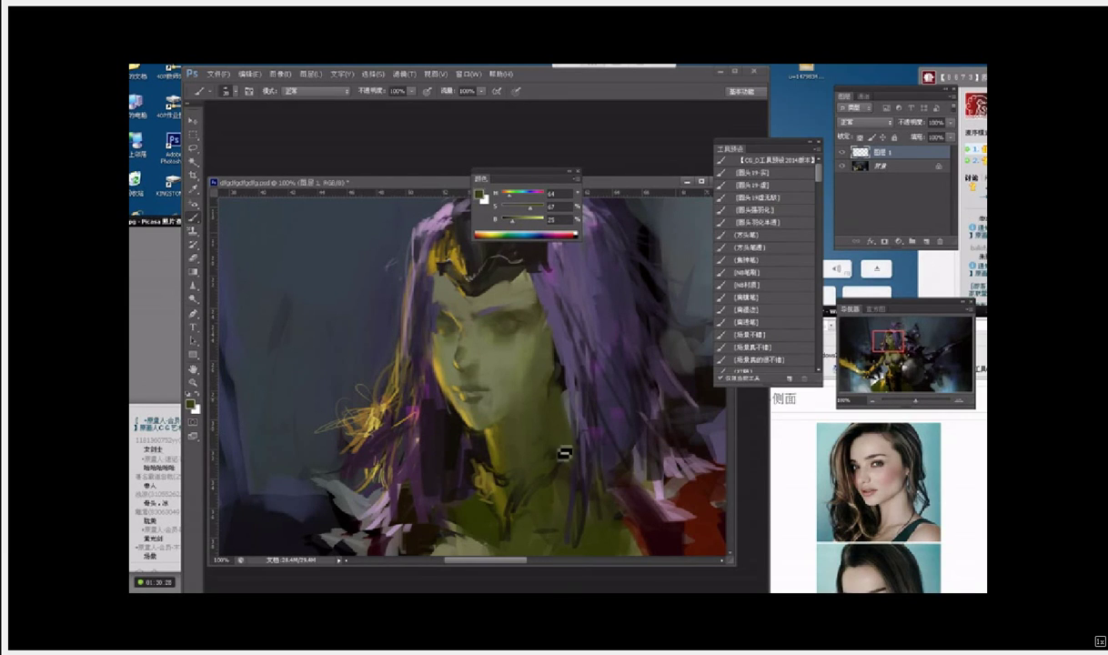
left_click(566, 407, "alt")
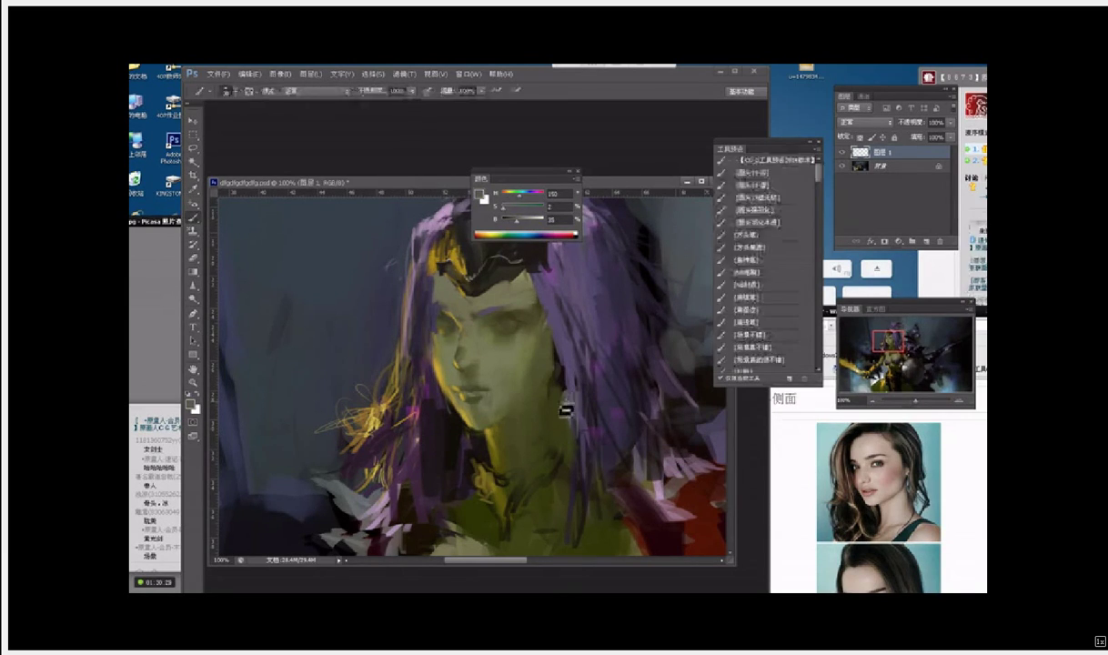
Step: Refine the neck below the chin with sampled near-black, gold and olive strokes, then touch up its shaded edge
left_click(490, 419, "alt")
left_click_drag(494, 438, 506, 475)
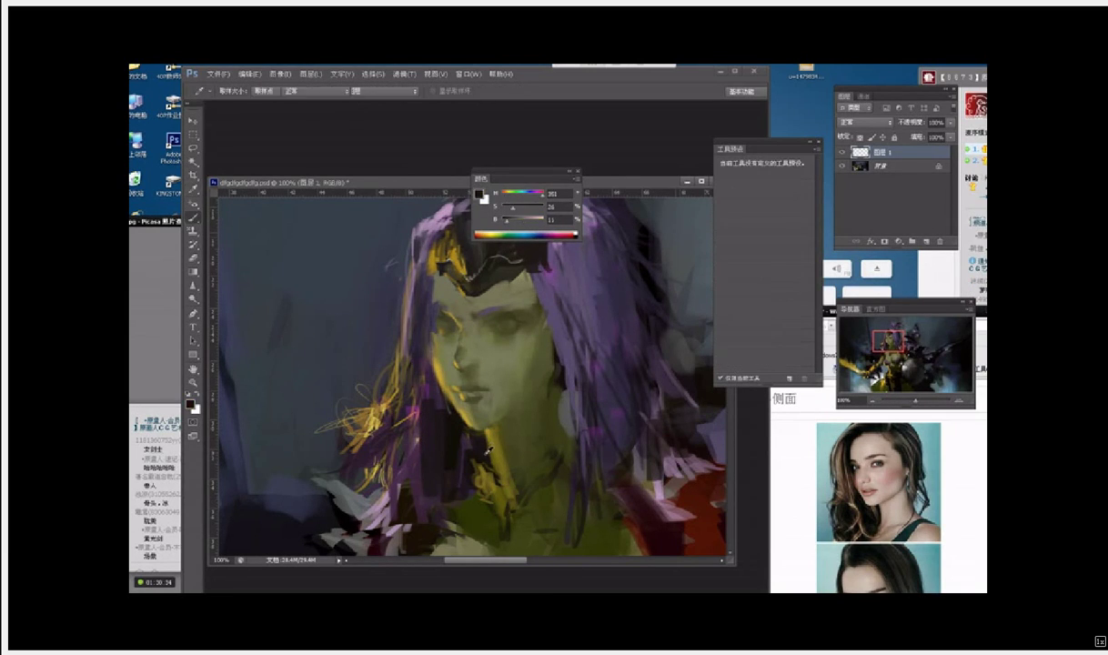
left_click(496, 469, "alt")
left_click(496, 459, "alt")
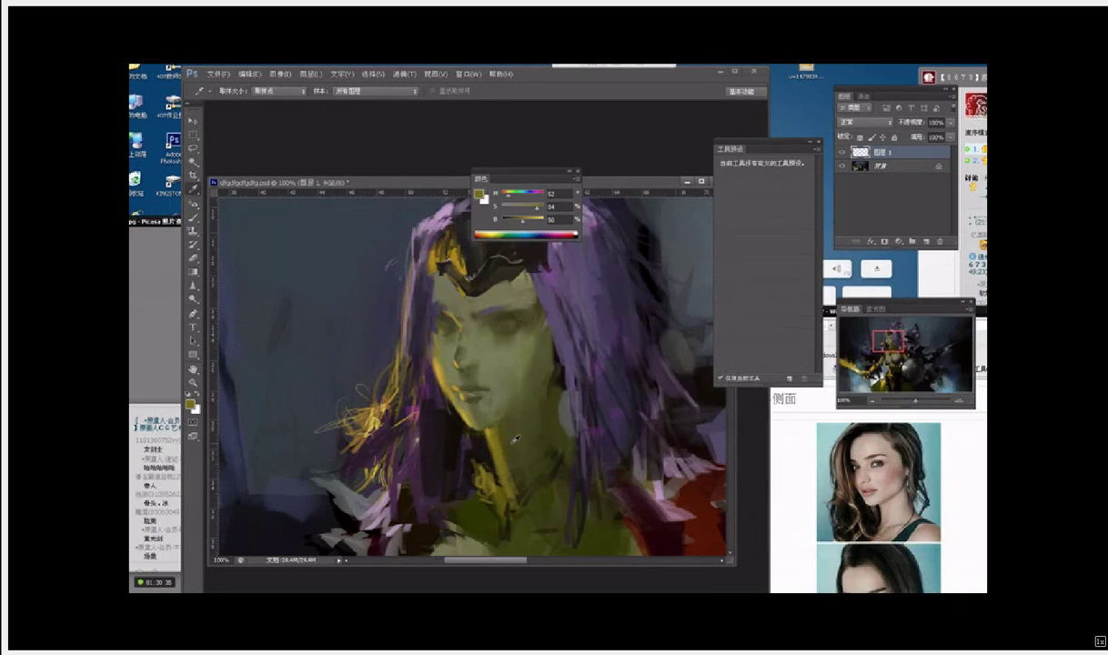
left_click_drag(508, 449, 515, 514)
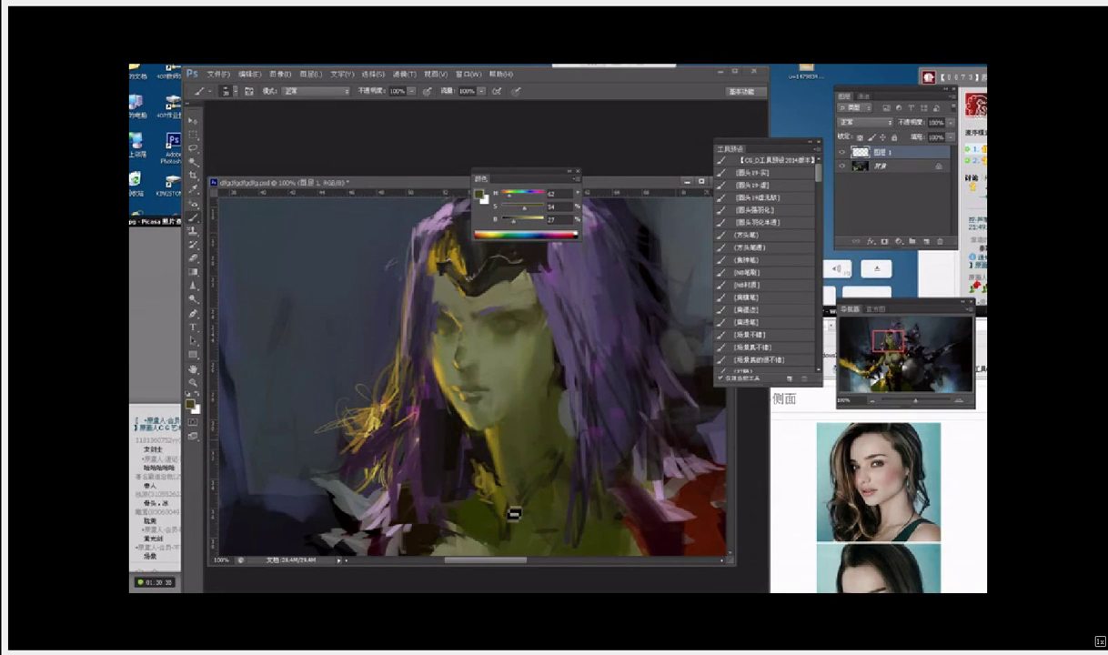
mouse_move(564, 441)
left_mouse_down()
mouse_move(561, 403)
mouse_move(567, 421)
left_mouse_up()
Step: Shade the far edge of the cheek with sampled olive and mix a darker olive in the Color Picker
left_click(551, 374, "alt")
left_click_drag(546, 364, 539, 398)
left_click(480, 195)
left_click_drag(530, 338, 542, 344)
left_click(566, 383)
left_click_drag(567, 383, 568, 377)
key("Return")
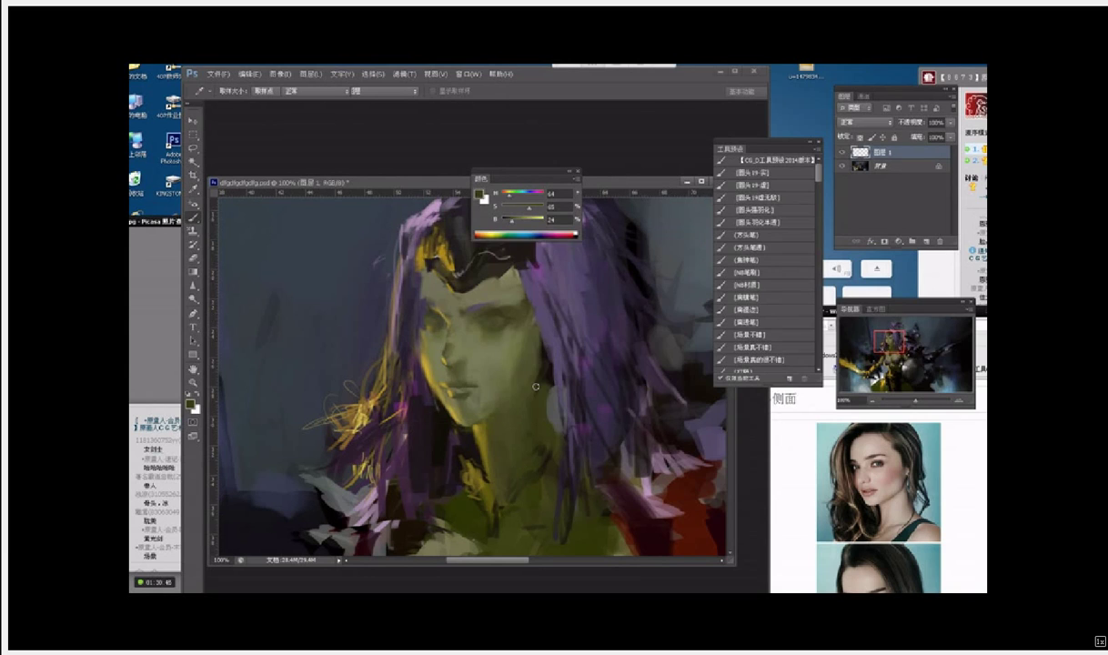
Step: Mix a dark brown of H 44, S 100, B 24 and deepen the shadow between jaw and hair, resampling nearby darks
key("b")
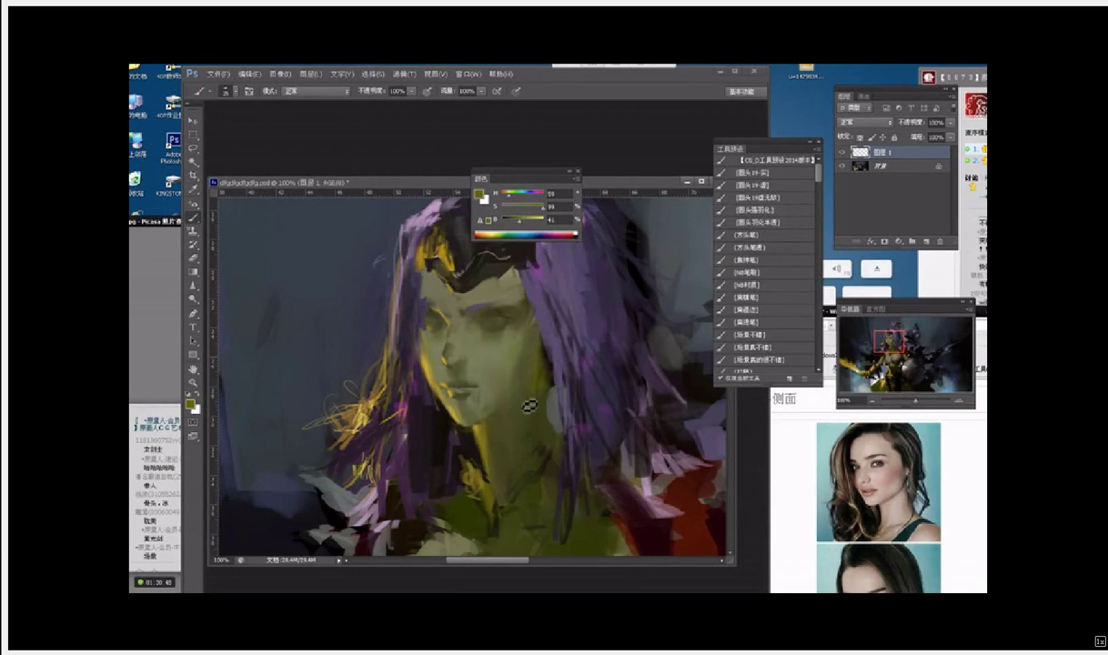
left_click(479, 194)
left_click_drag(524, 334, 549, 365)
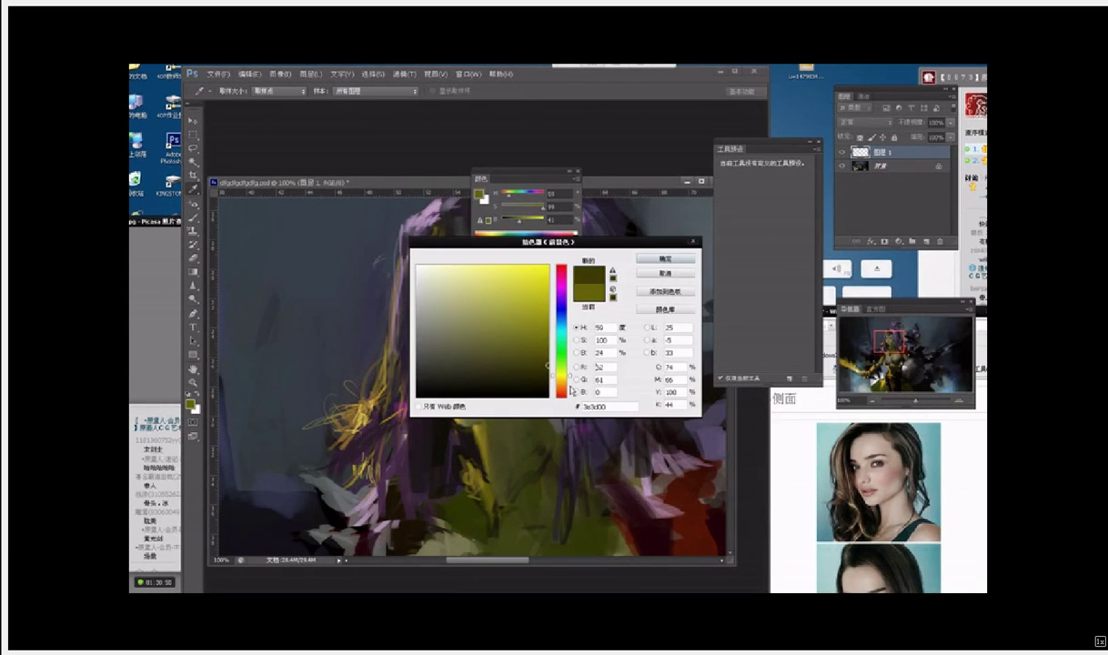
left_click(562, 381)
key("Return")
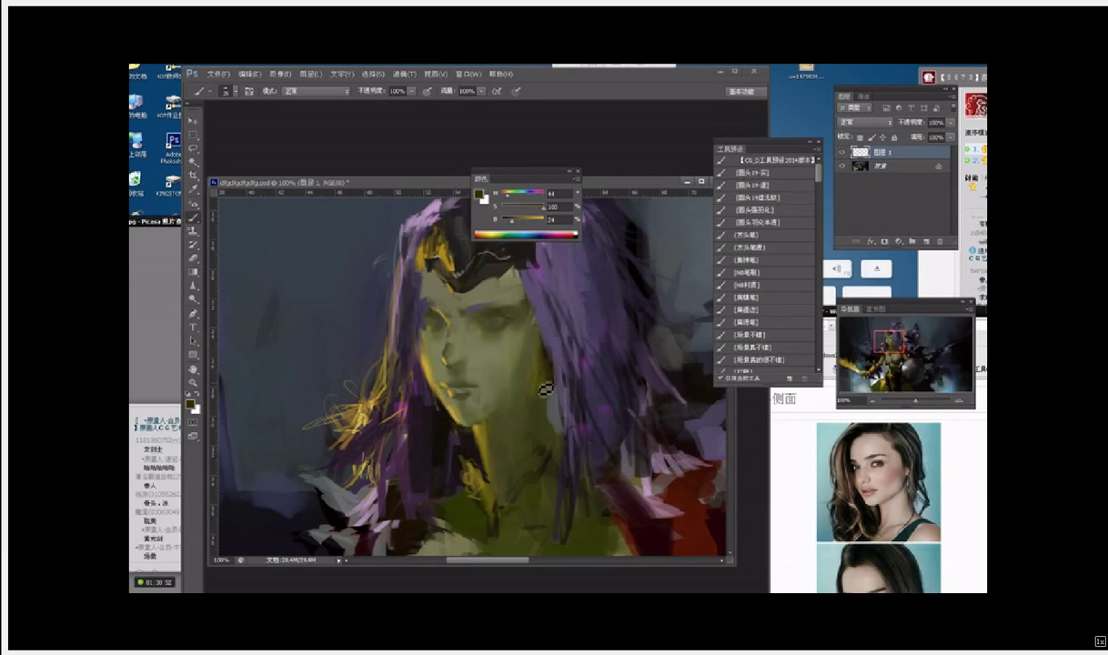
left_click(544, 402, "alt")
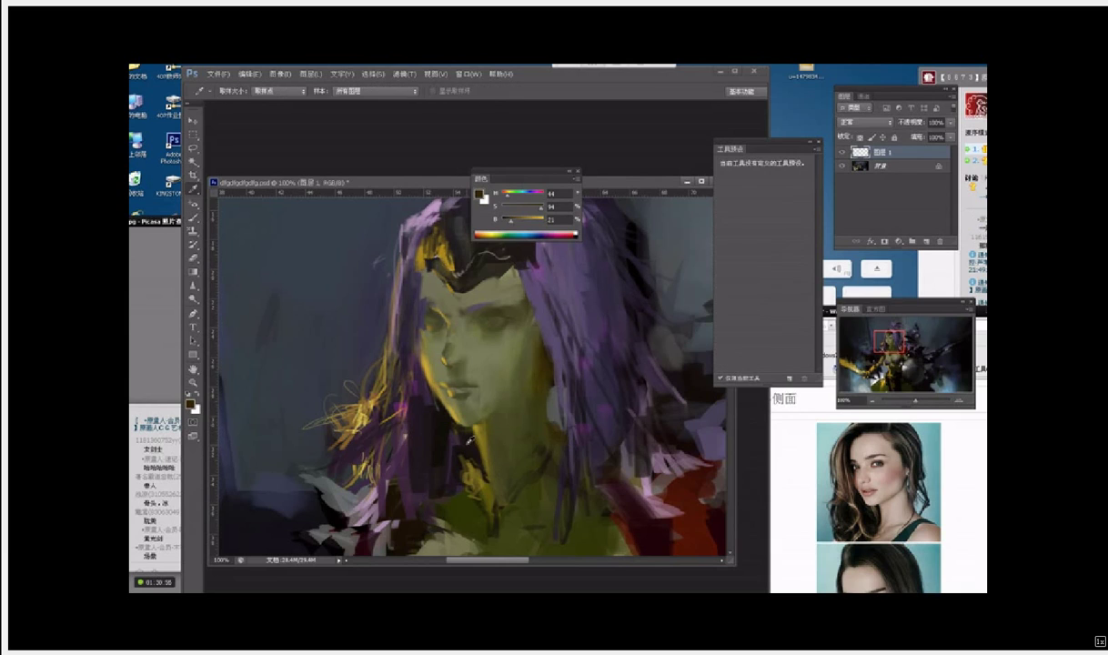
left_click(557, 442, "alt")
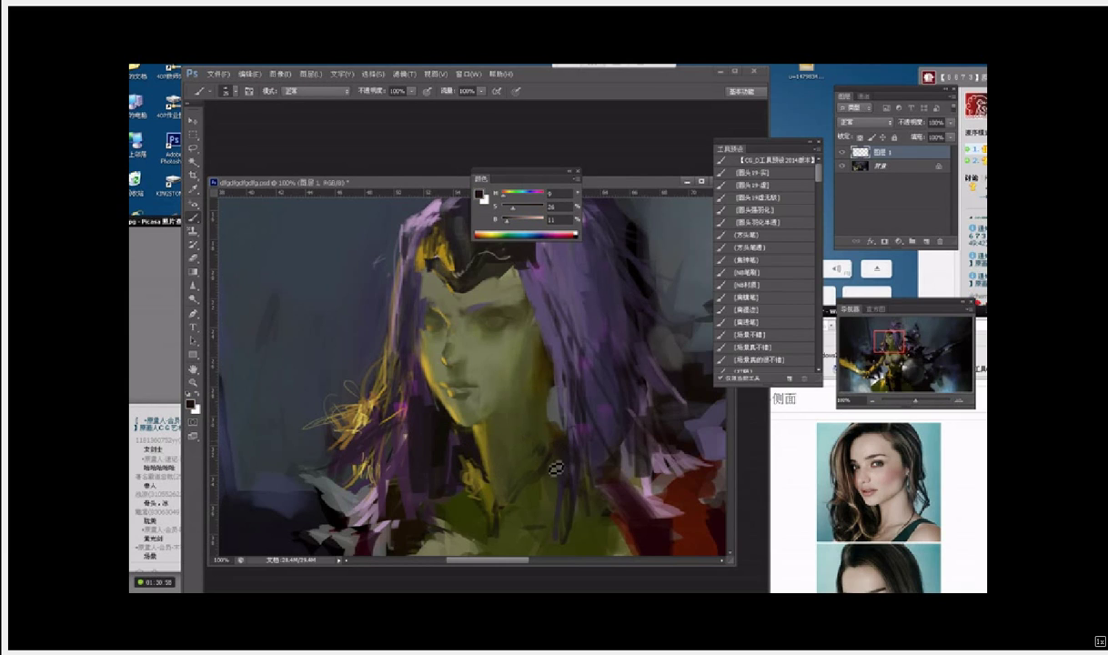
Step: Rework the hair edge beside the shaded side of the neck with near-black, purple and neck tones sampled from the canvas
key("ctrl+minus")
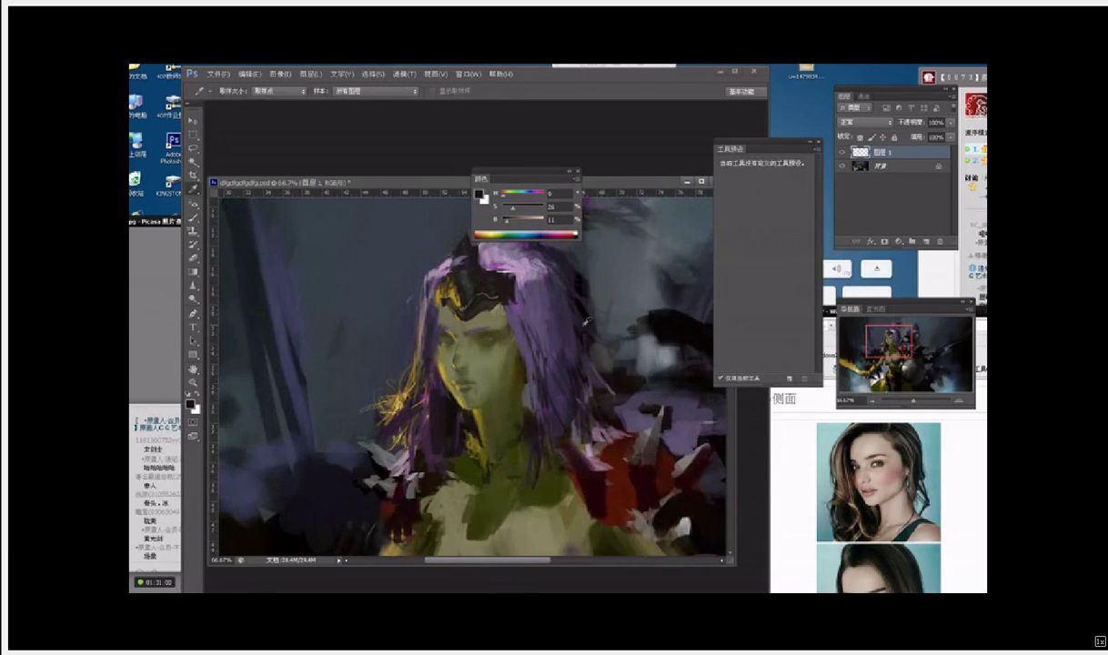
left_click(584, 292, "alt")
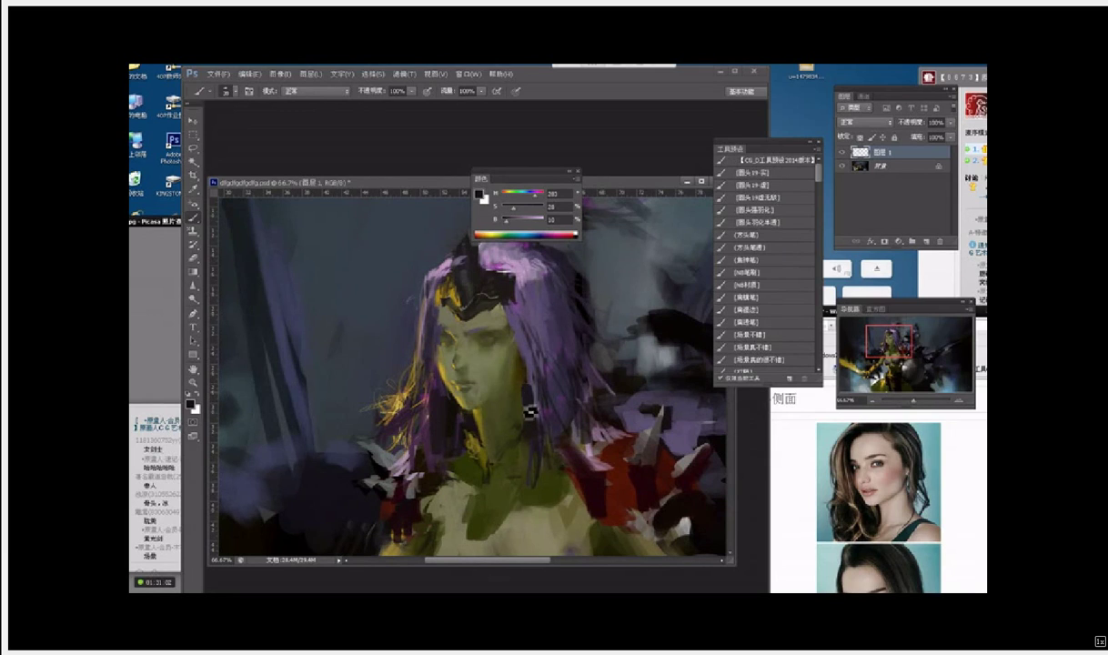
key("alt")
left_click(533, 369, "alt")
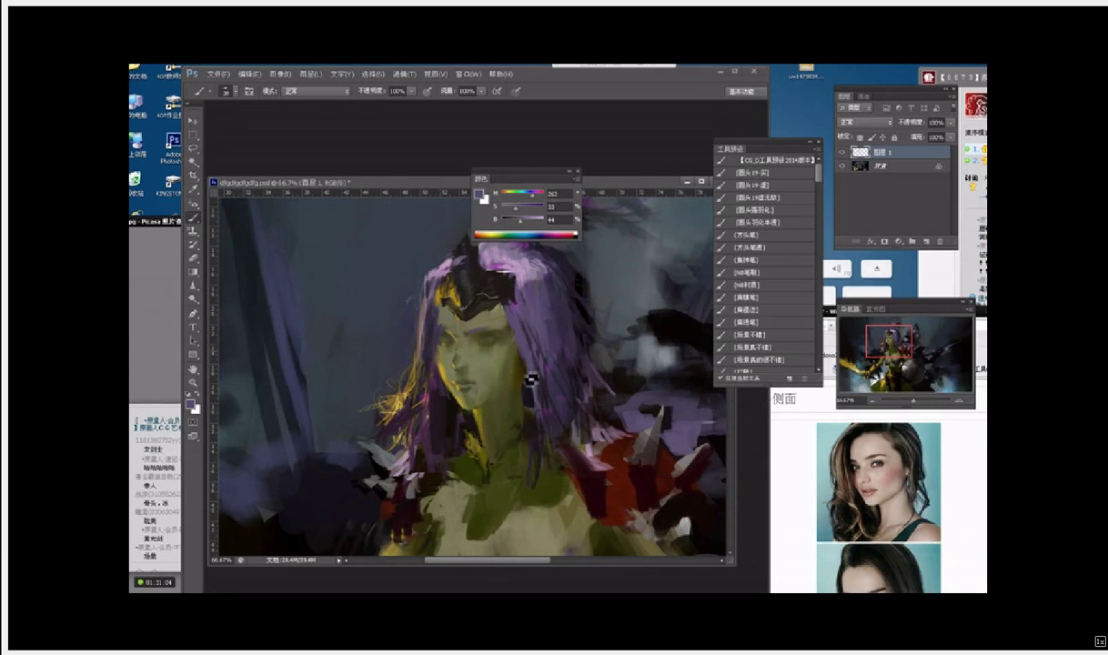
left_click(514, 403, "alt")
left_click_drag(524, 410, 525, 429)
Step: Touch up the skin near the mouth with sampled olive, then strengthen the rim light along the lit jawline with sampled gold
left_click(478, 387, "alt")
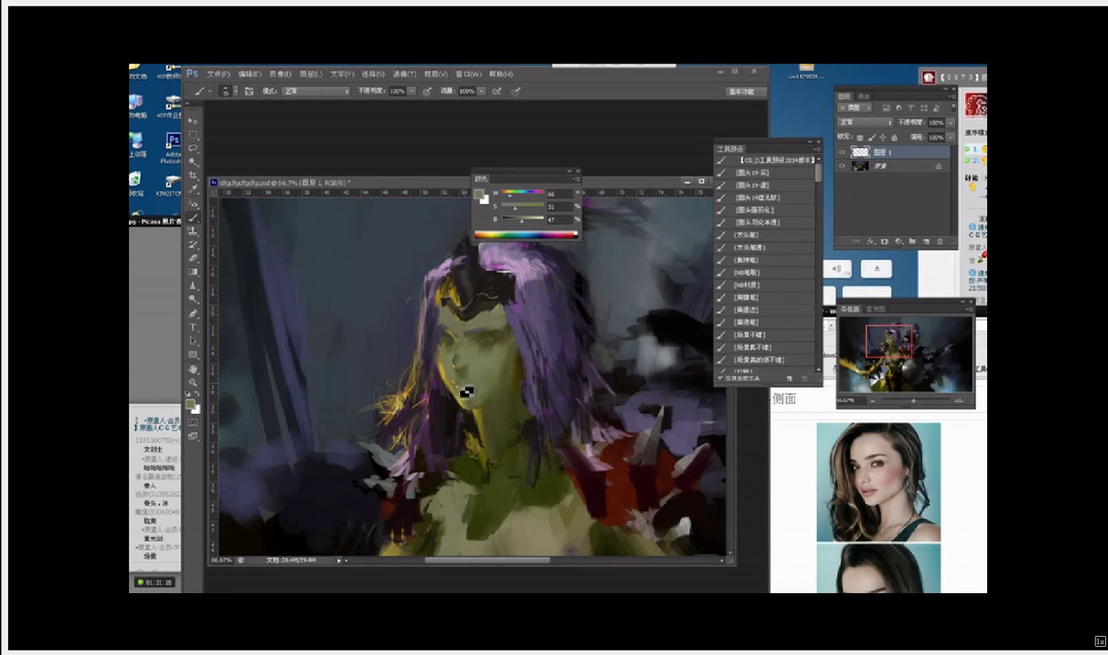
left_click_drag(616, 367, 595, 354)
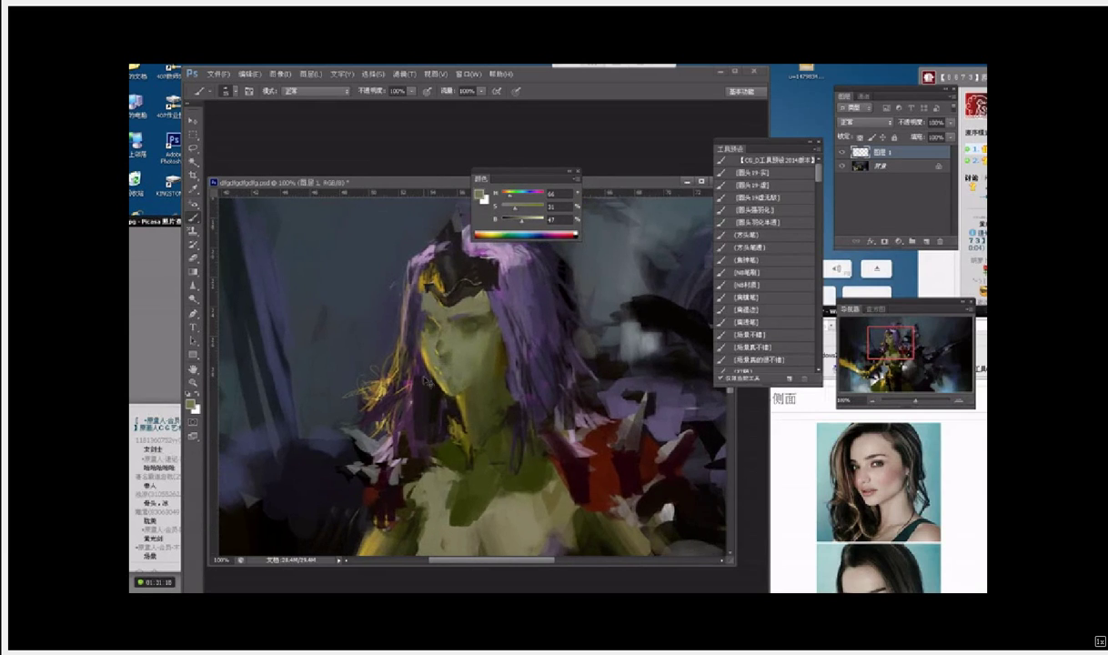
key("ctrl+plus")
key("ctrl+plus")
left_click(382, 409, "alt")
left_click(379, 406, "alt")
left_click_drag(358, 383, 394, 429)
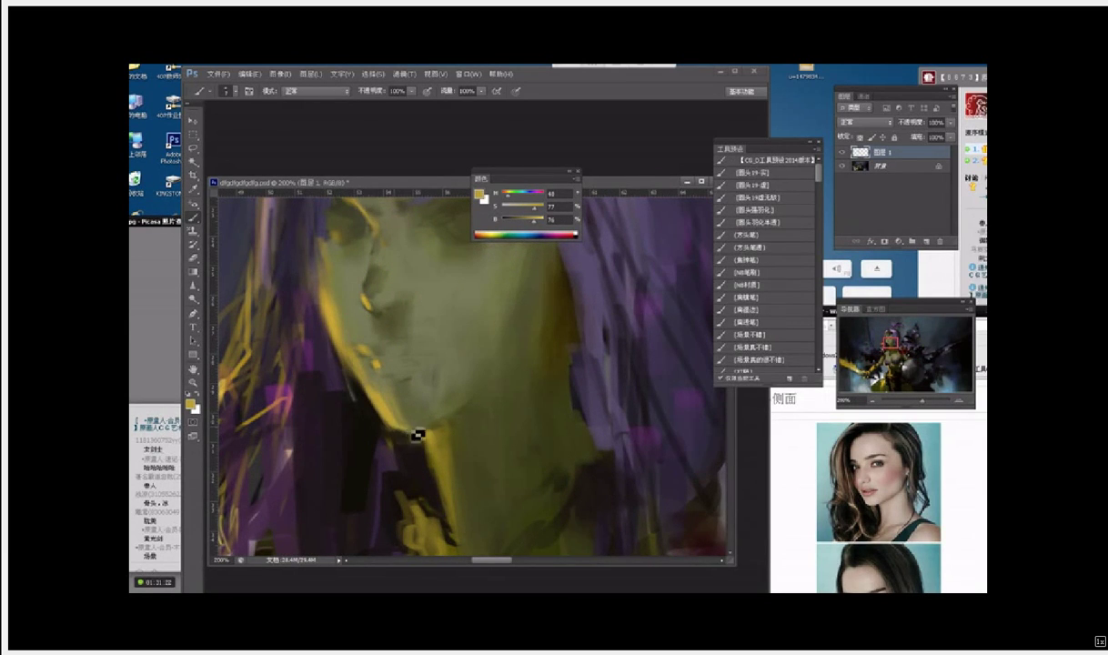
Step: Clean up the outer edge of the lit jaw with dark purple sampled from the adjacent hair
scroll(438, 436, "down", 5)
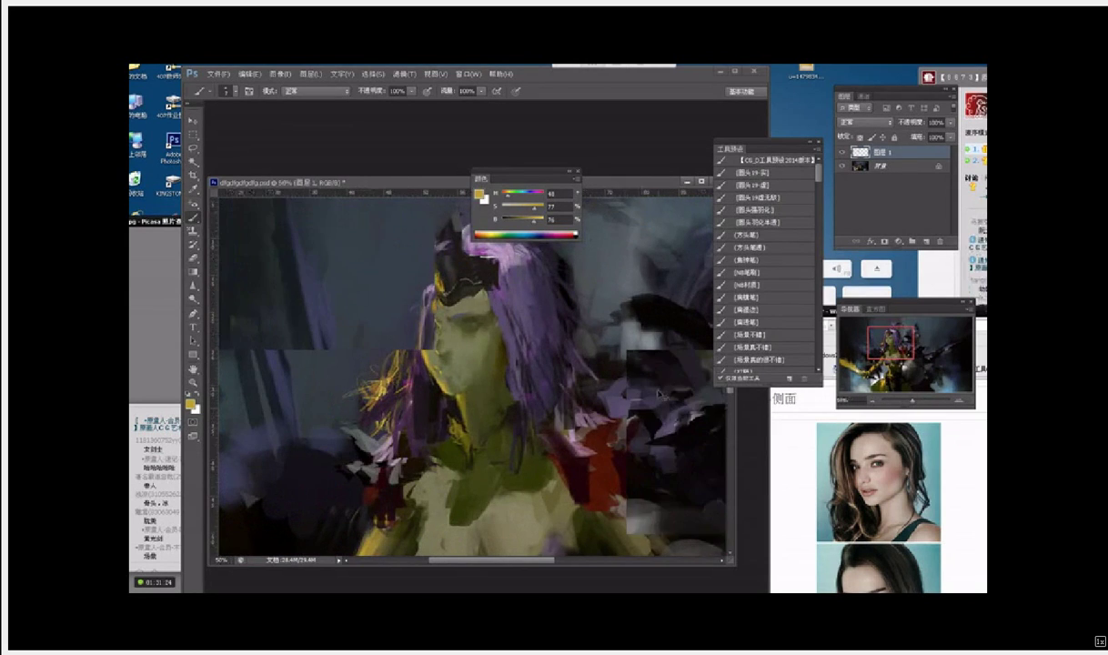
scroll(442, 366, "up", 3)
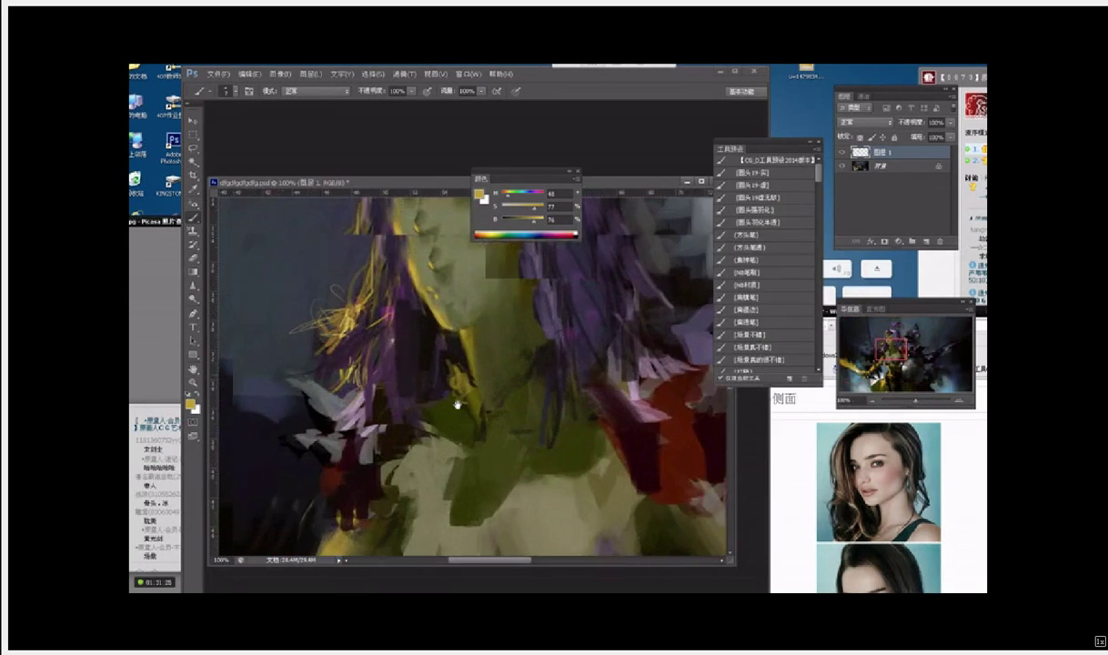
left_click(446, 371, "alt")
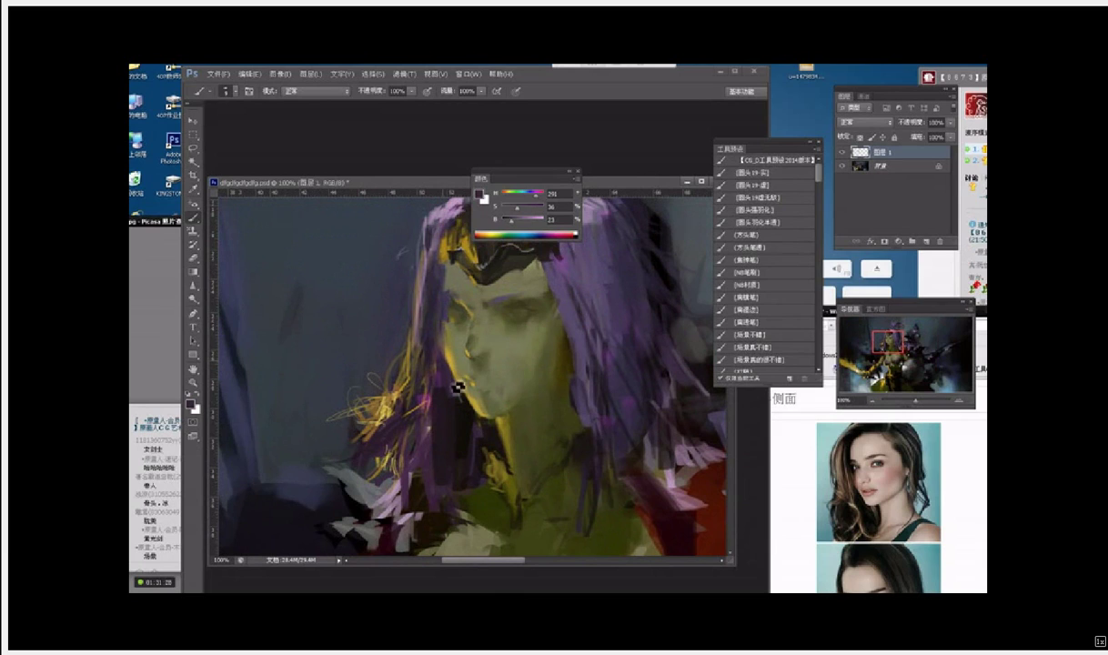
Step: Blend the shaded cheek with several sampled olives, then touch up the lit contour with gold sampled from the face edge
left_click(550, 342, "alt")
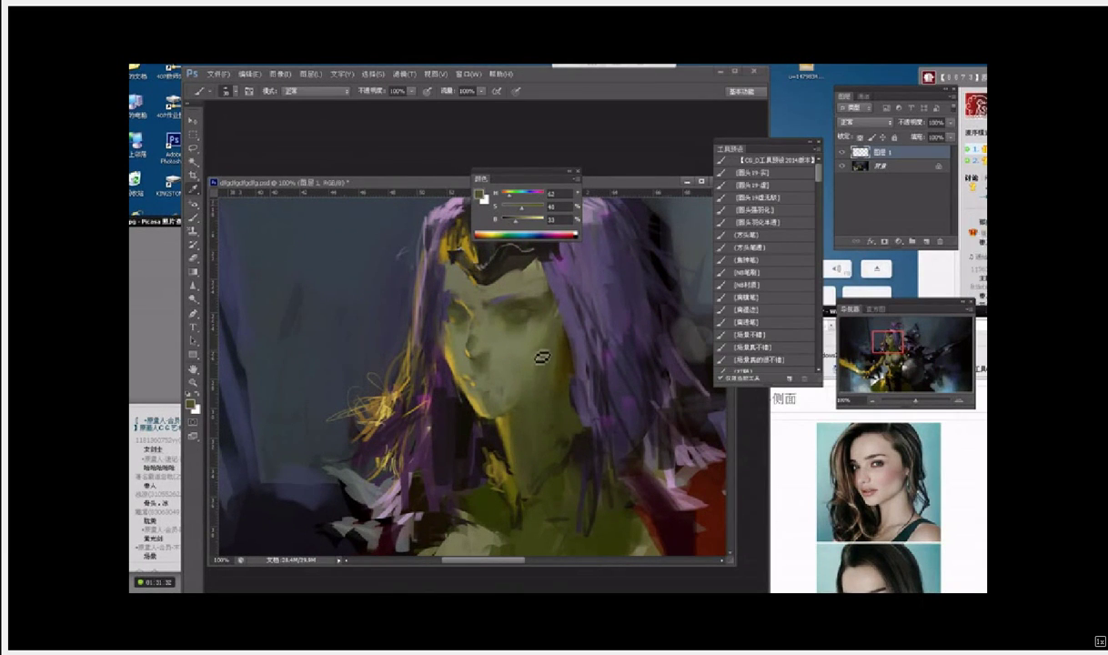
left_click(535, 359, "alt")
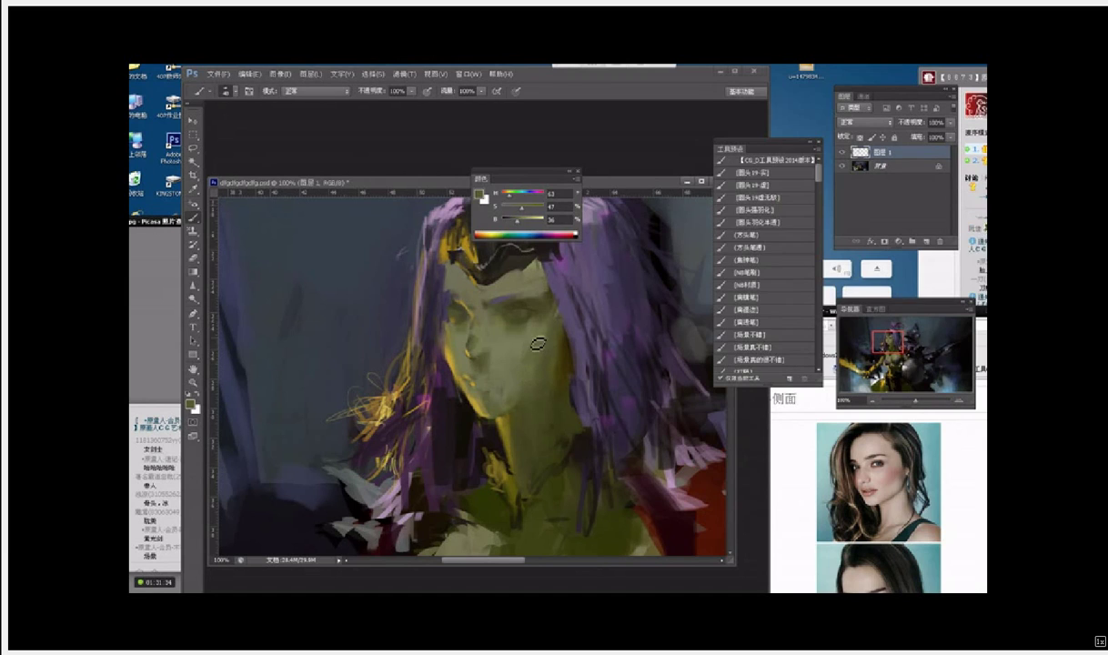
left_click(523, 362, "alt")
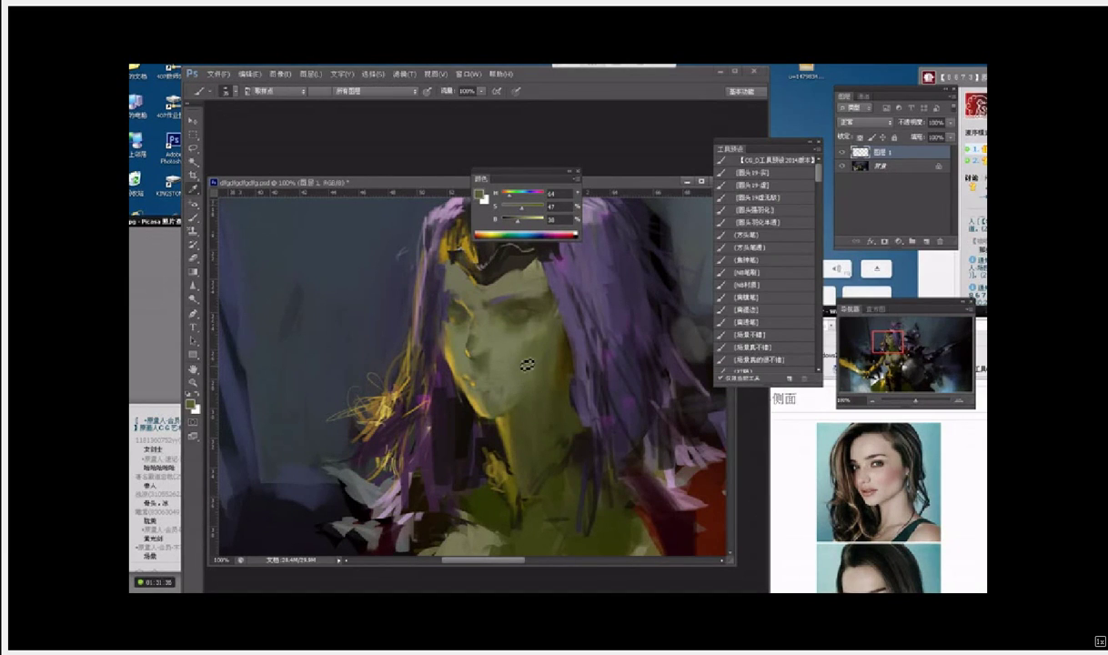
left_click(510, 385, "alt")
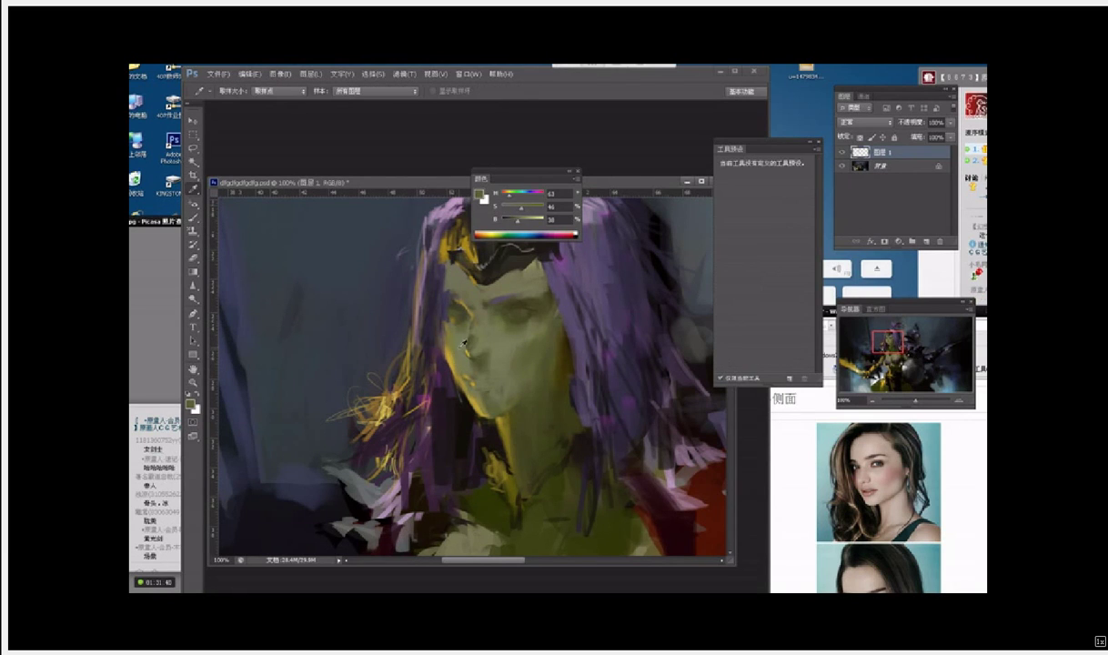
left_click(459, 360, "alt")
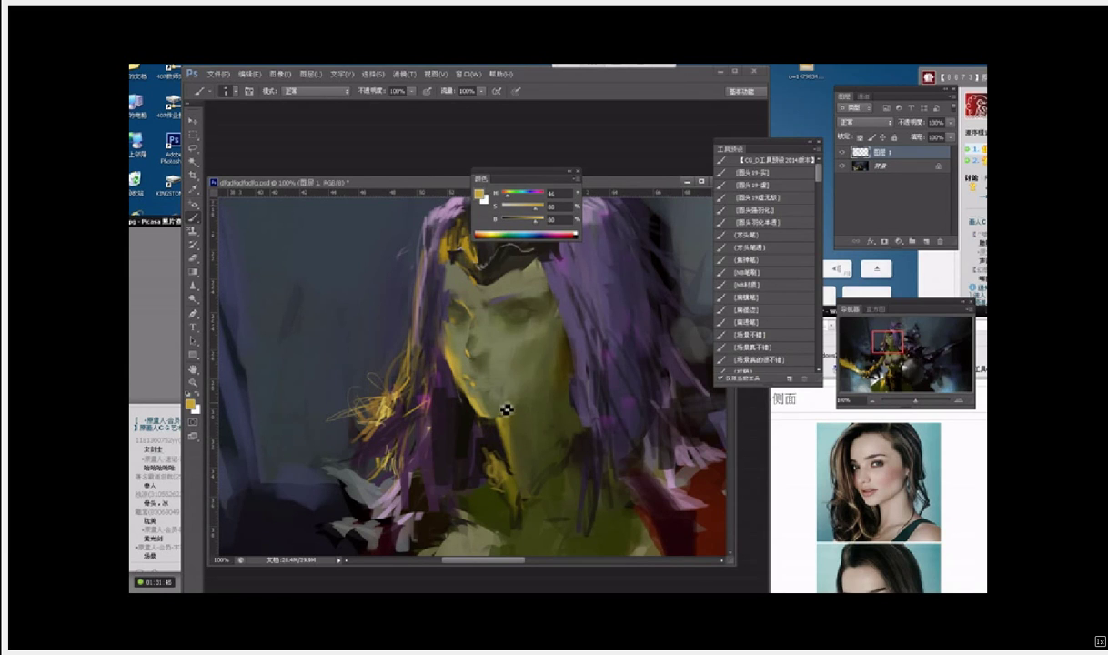
Step: Model the shaded cheekbone below the eye with darker and lighter olives sampled from the surrounding skin
key("i")
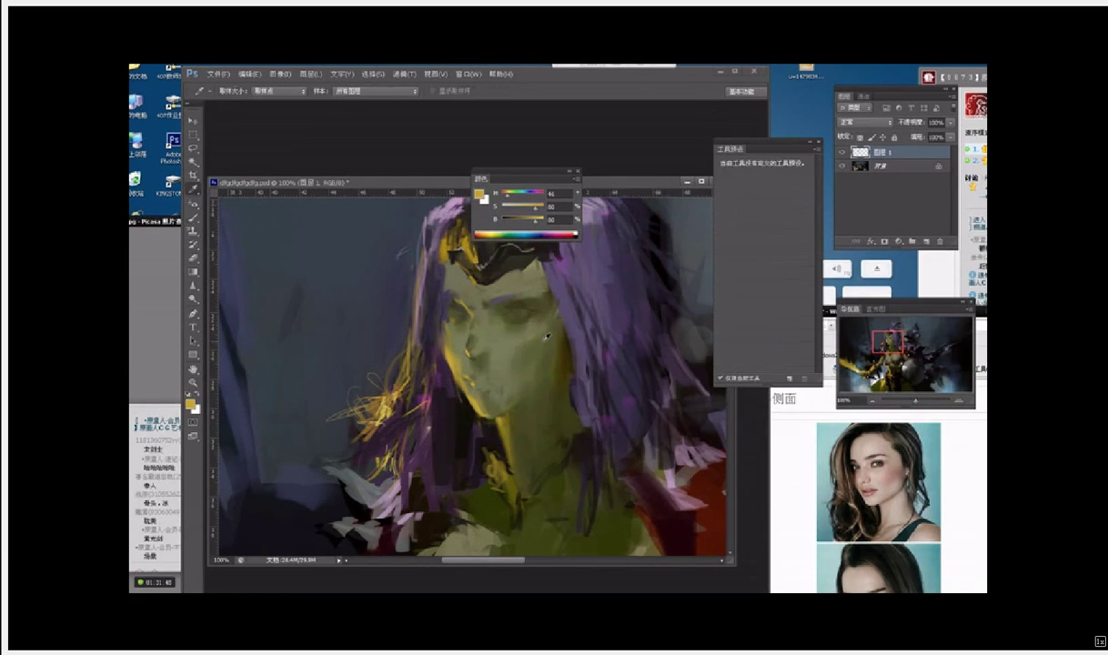
left_click(549, 350)
key("b")
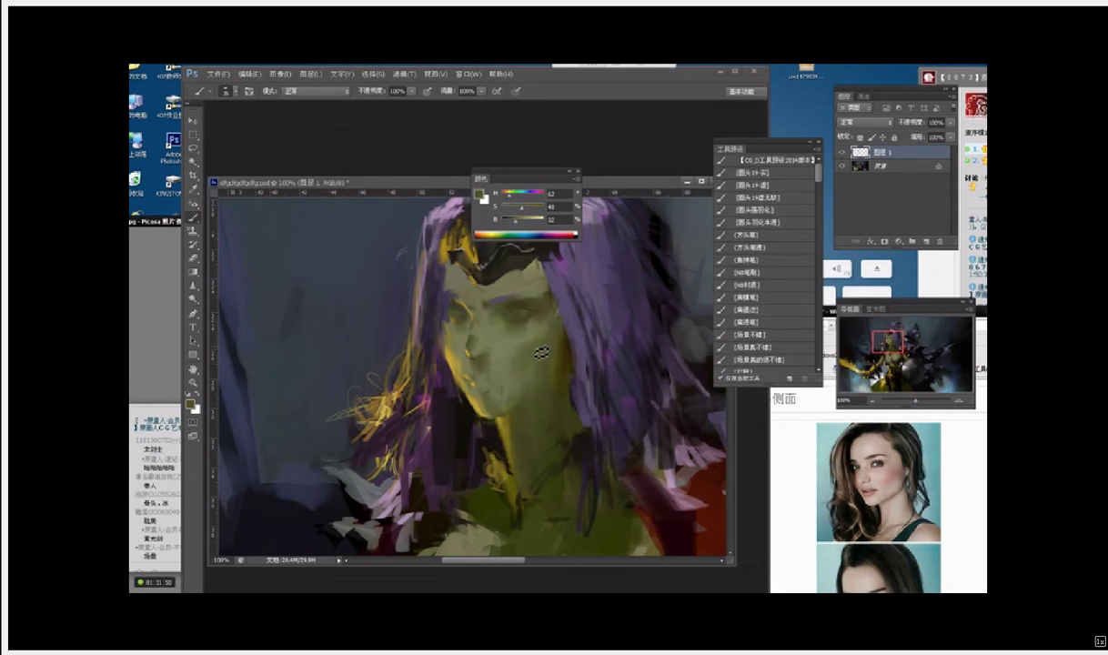
key("i")
left_click(546, 332)
key("b")
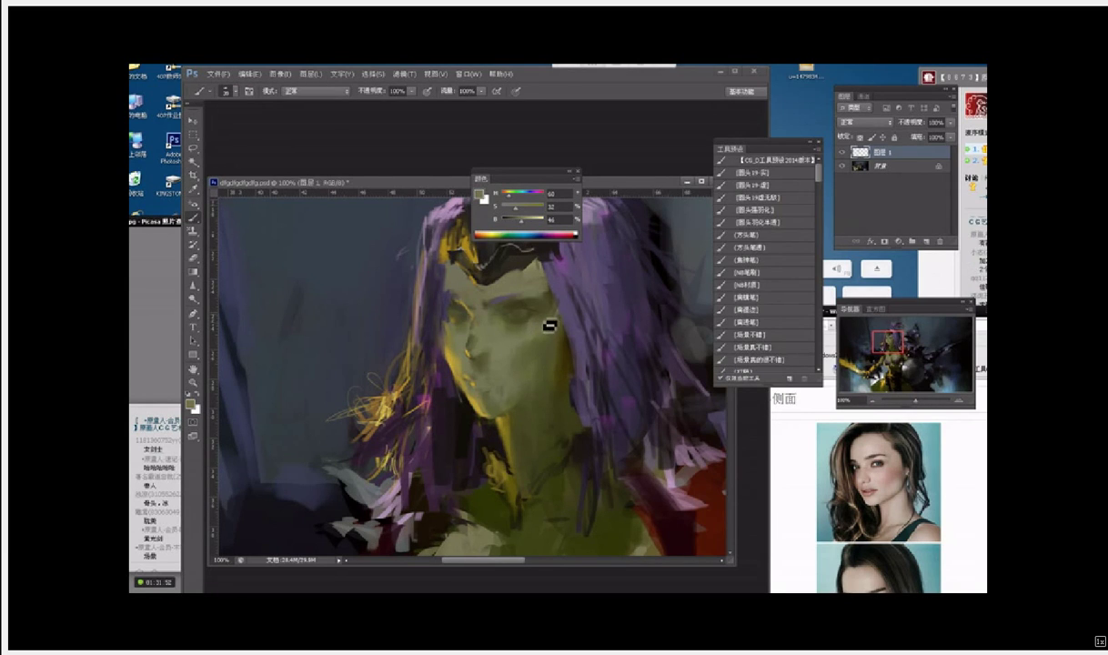
left_click_drag(549, 325, 554, 347)
key("bracketleft")
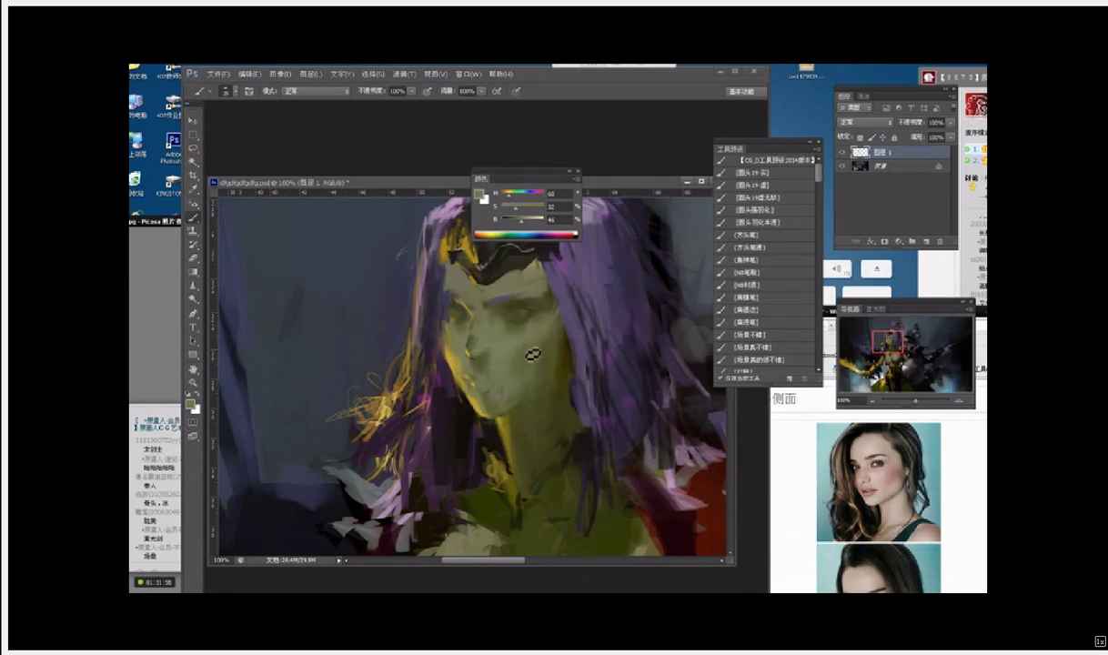
Step: Extend the lit-side face contour beside the eye with olive and accent it with sampled gold
key("i")
left_click(436, 329)
key("b")
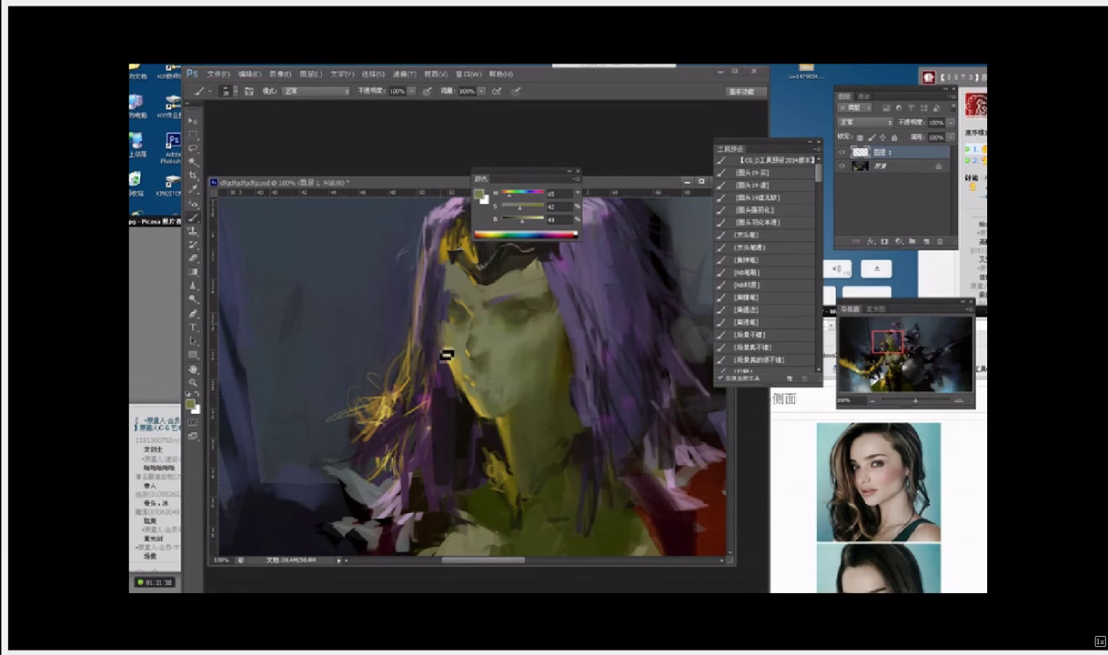
mouse_move(447, 355)
left_mouse_down()
mouse_move(443, 328)
mouse_move(450, 354)
mouse_move(453, 343)
left_mouse_up()
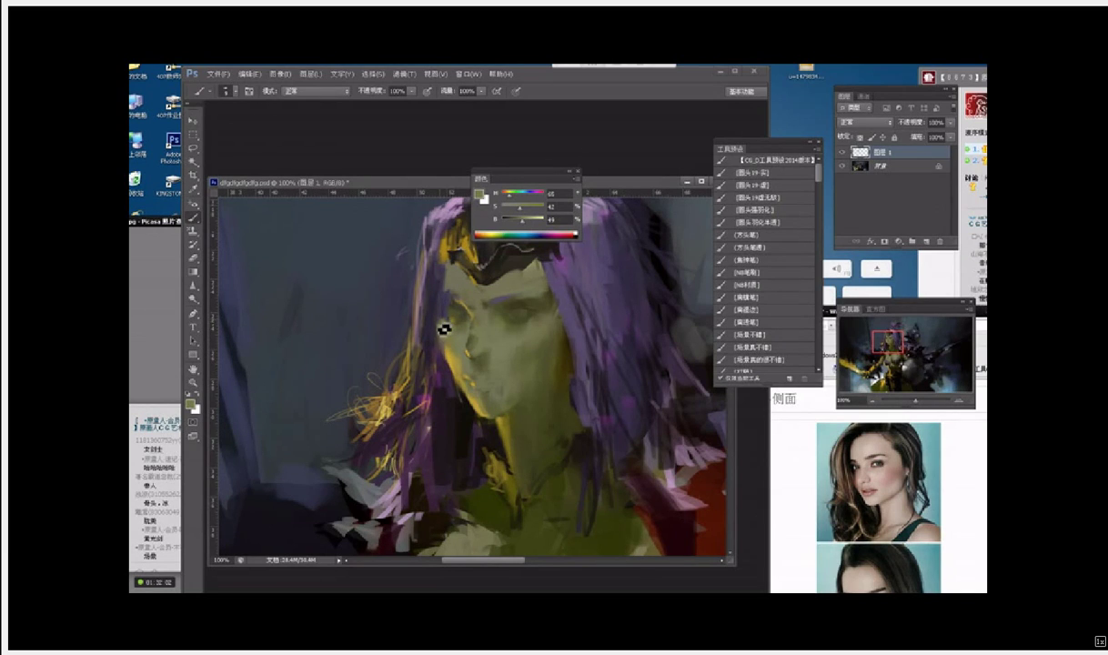
key("i")
left_click(423, 348)
key("b")
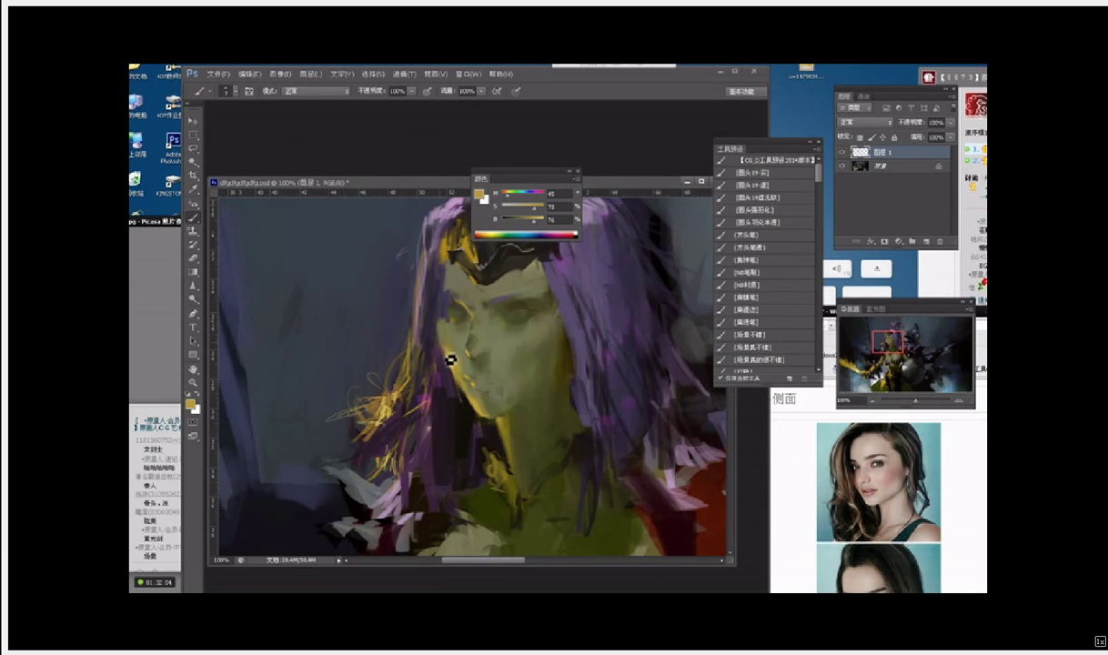
Step: Trim the lit-side face contour from the eye to the jaw with dark purples sampled from the hair
key("i")
left_click(443, 328)
key("b")
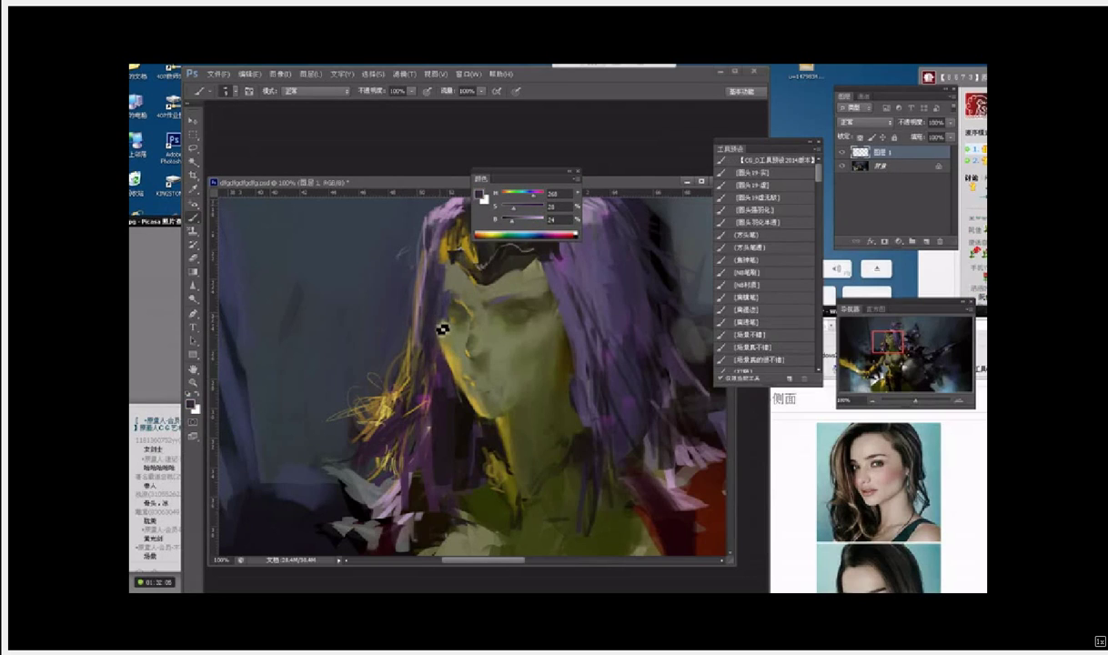
key("i")
left_click(437, 348)
key("b")
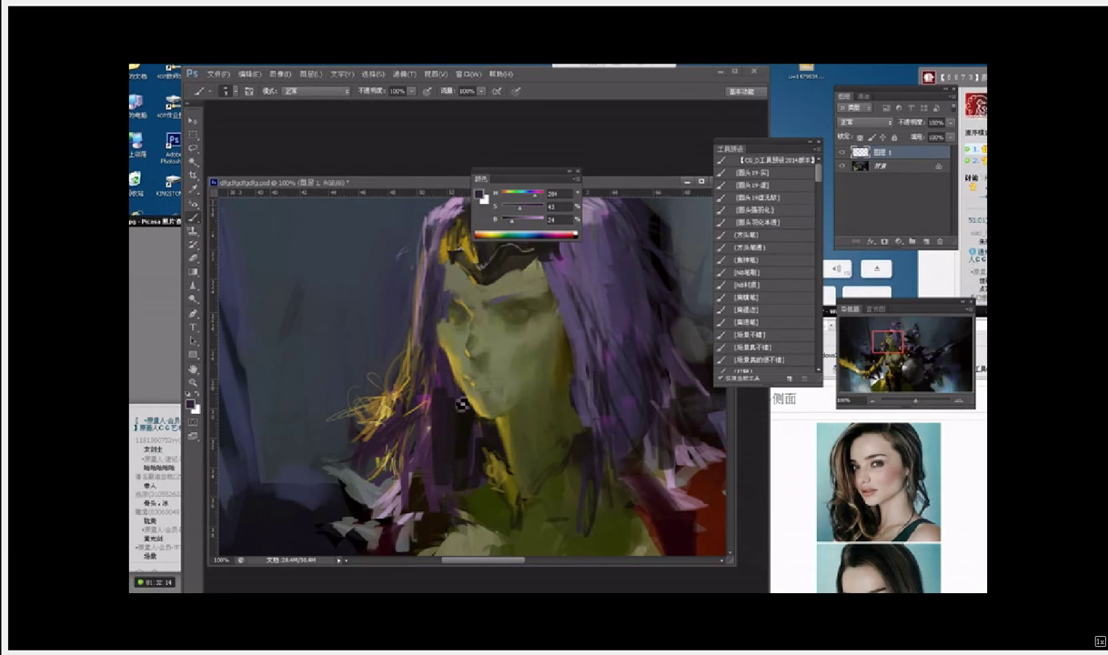
left_click(451, 410, "alt")
left_click(442, 343, "alt")
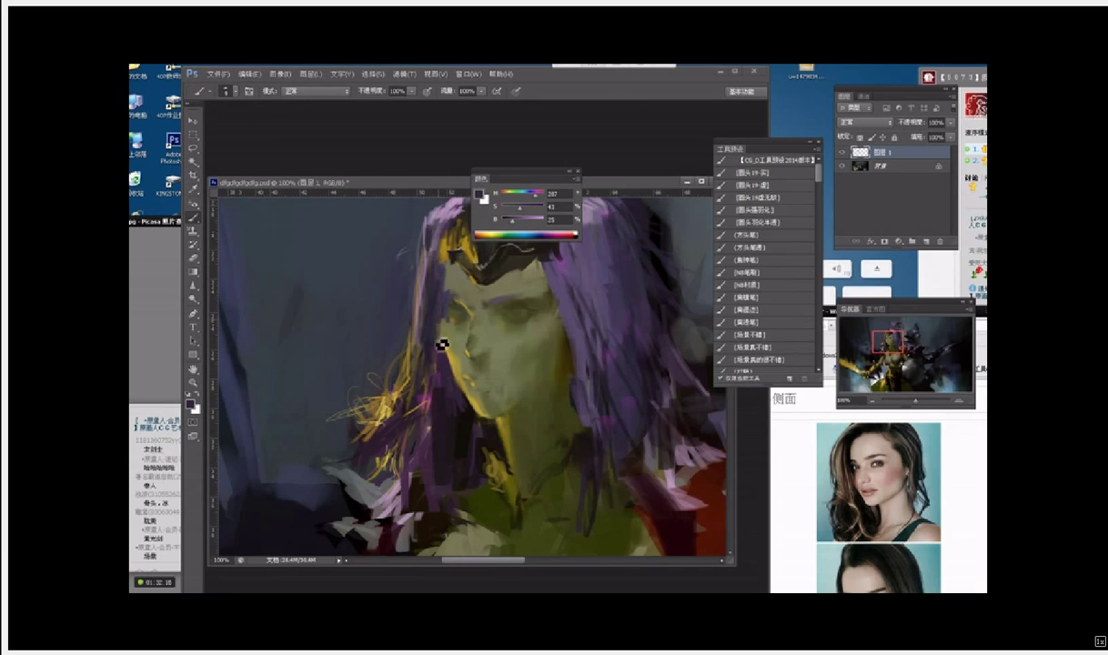
Step: Rework the edge between the shaded cheek and the hair with sampled olive, muted purple and dark purple-grey
key("i")
left_click(573, 342)
left_click(573, 342)
key("b")
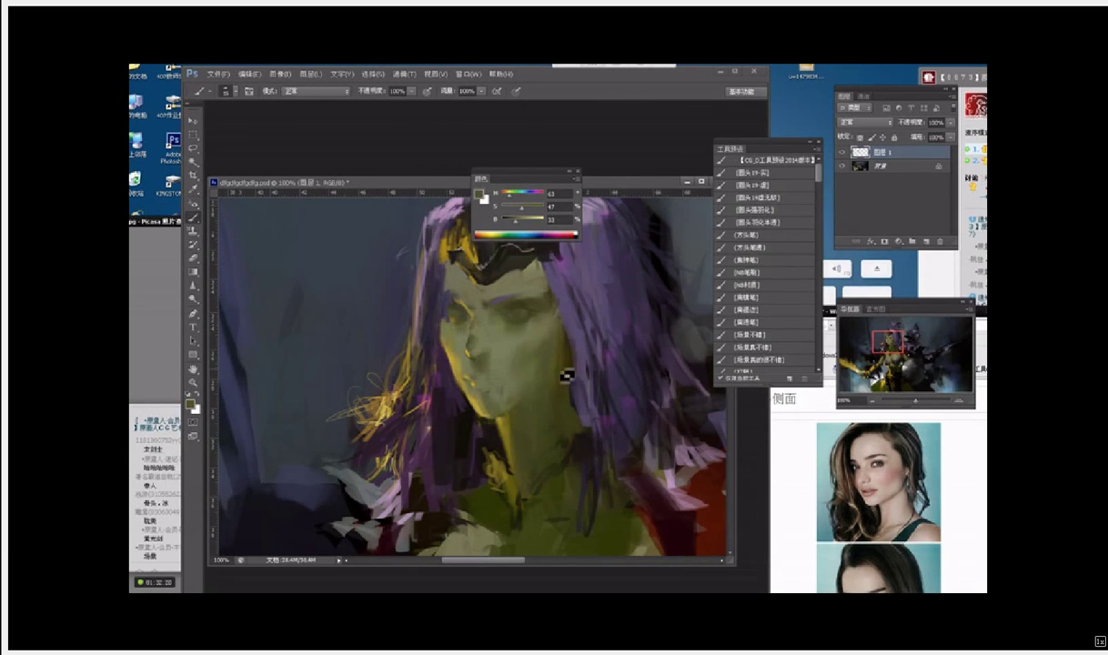
key("i")
left_click(573, 368)
key("b")
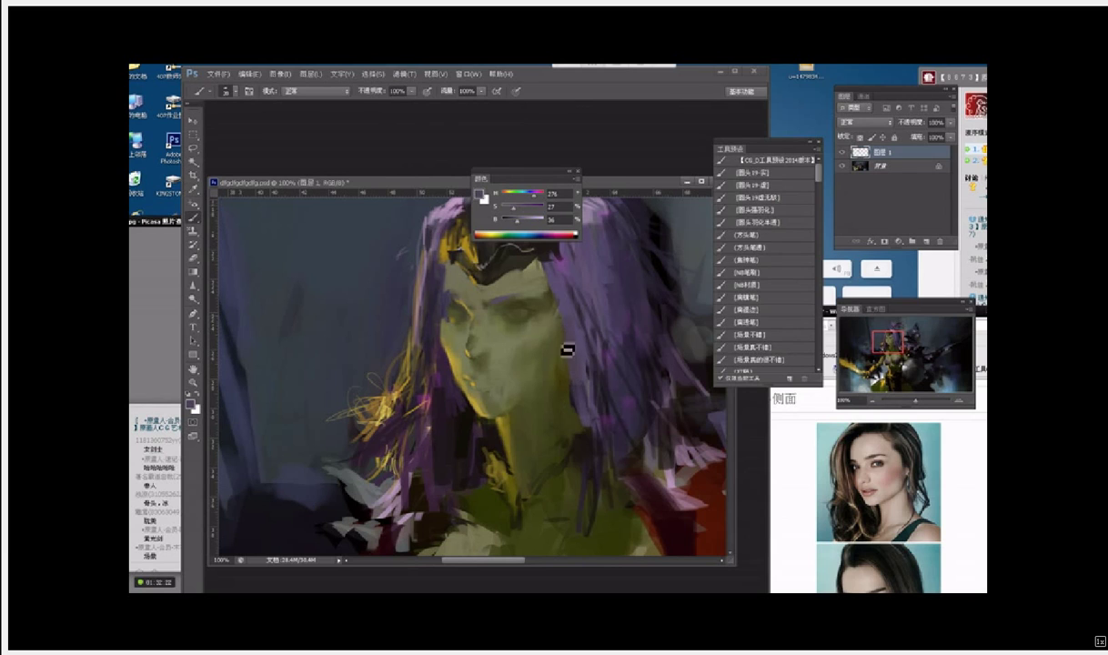
key("i")
left_click(571, 373)
key("b")
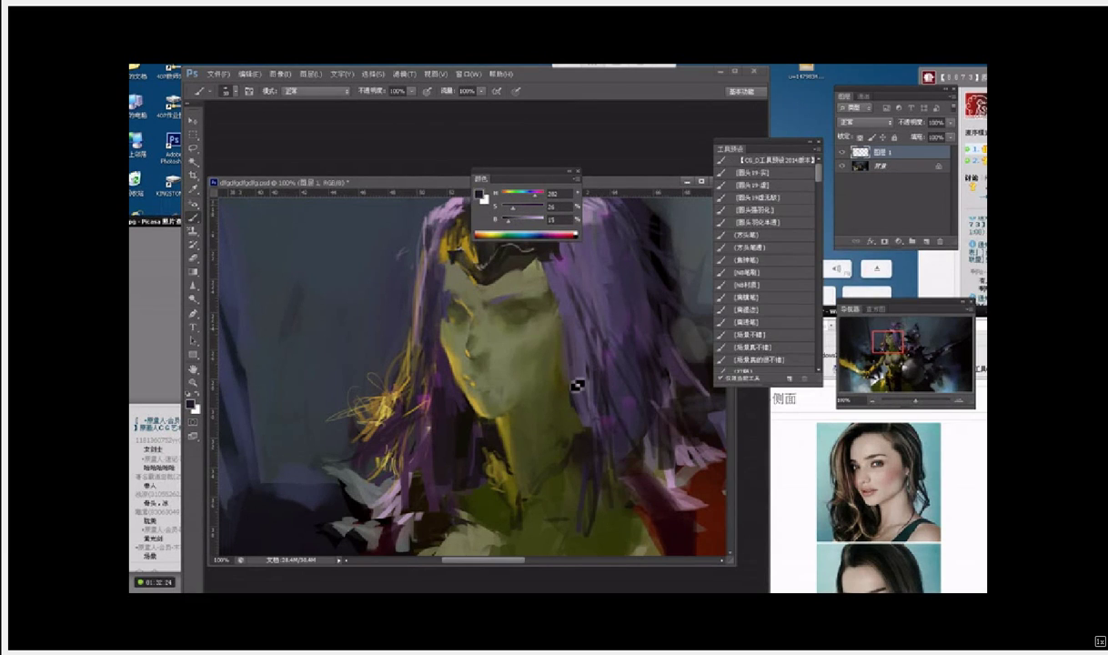
Step: Paint thin near-black purple strands along the shaded side of the face, from the temple down toward the neck
left_click_drag(544, 176, 667, 175)
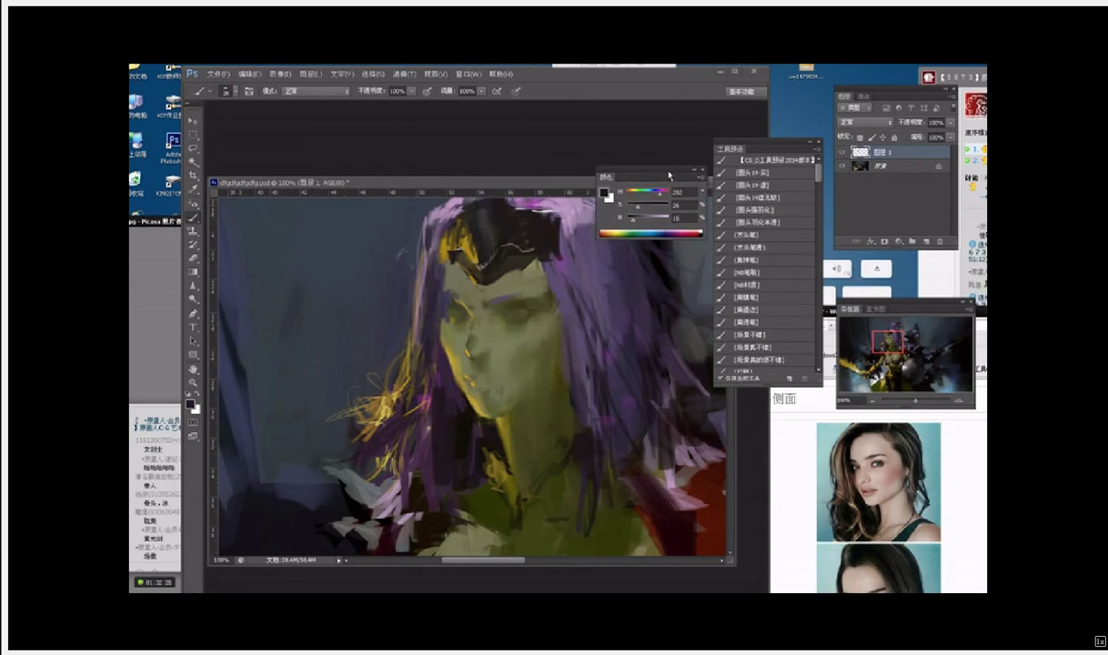
left_click_drag(562, 187, 558, 185)
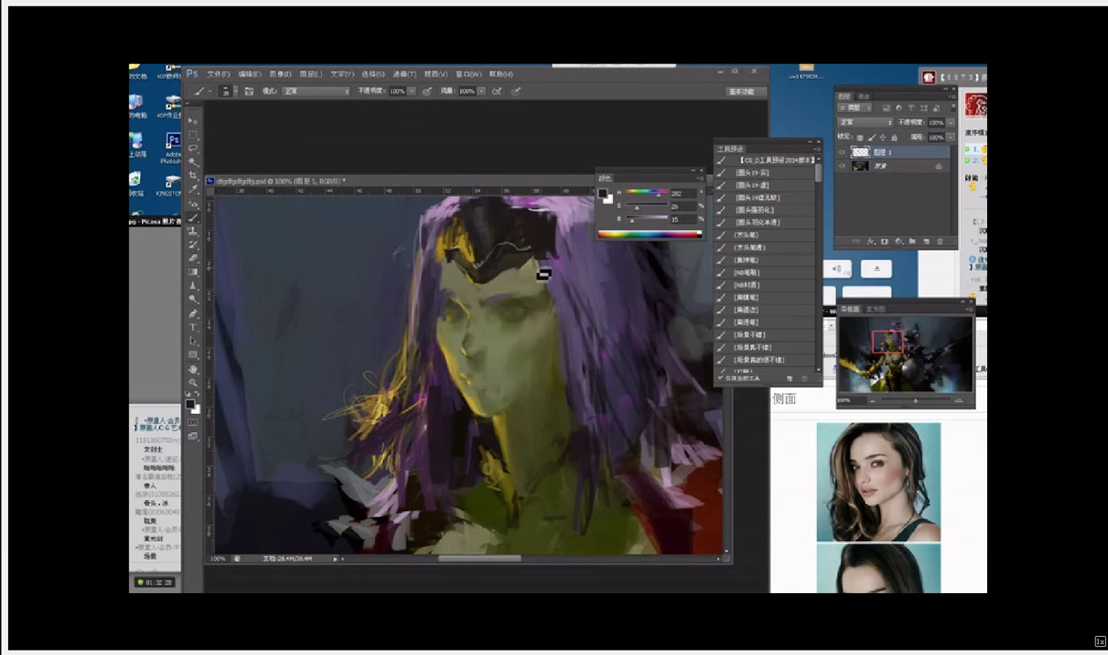
left_click_drag(569, 349, 536, 364)
key("i")
key("b")
key("i")
left_click(567, 364)
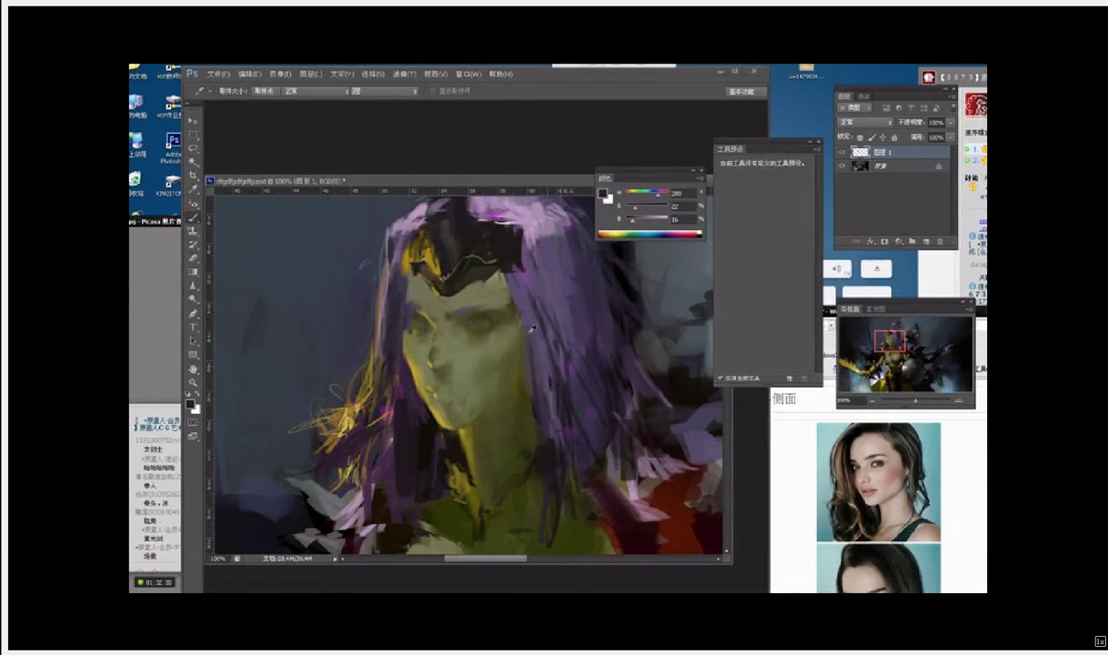
key("b")
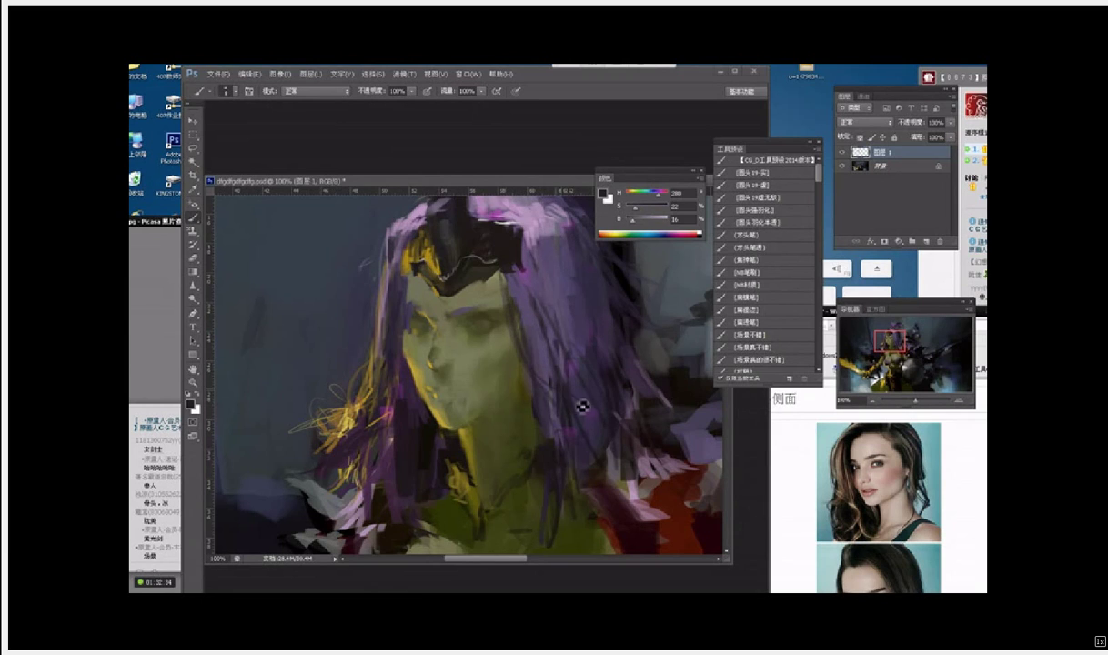
Step: Build up the lit-side hair beside the face with mid purple and dark plum tones sampled from the image
left_click(529, 314, "alt")
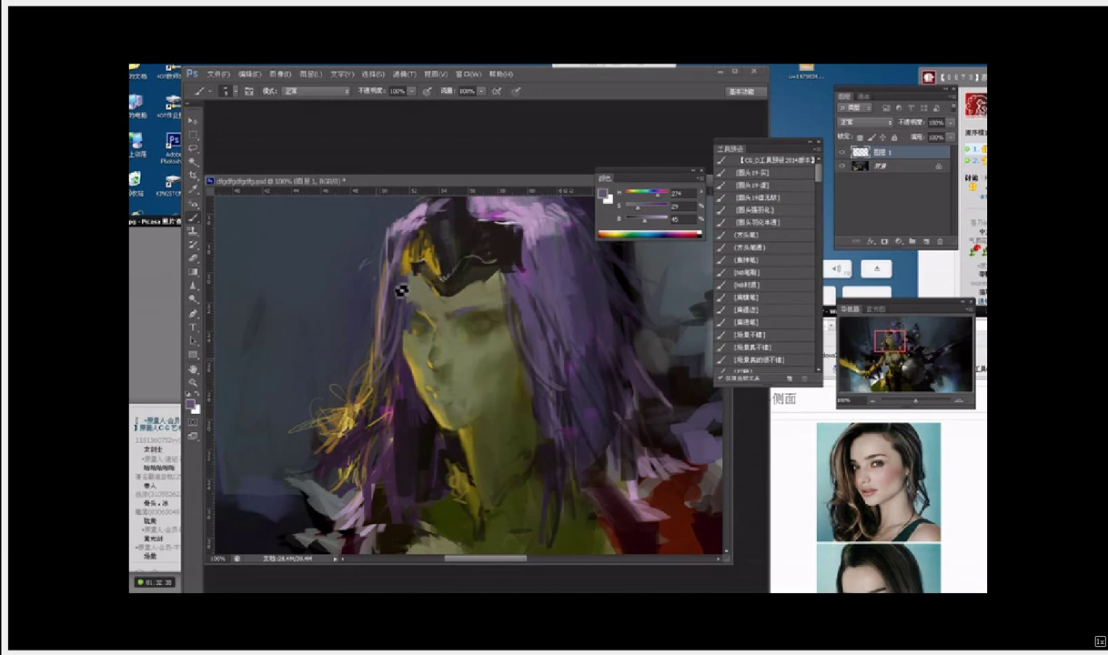
key("i")
left_click(380, 373)
key("b")
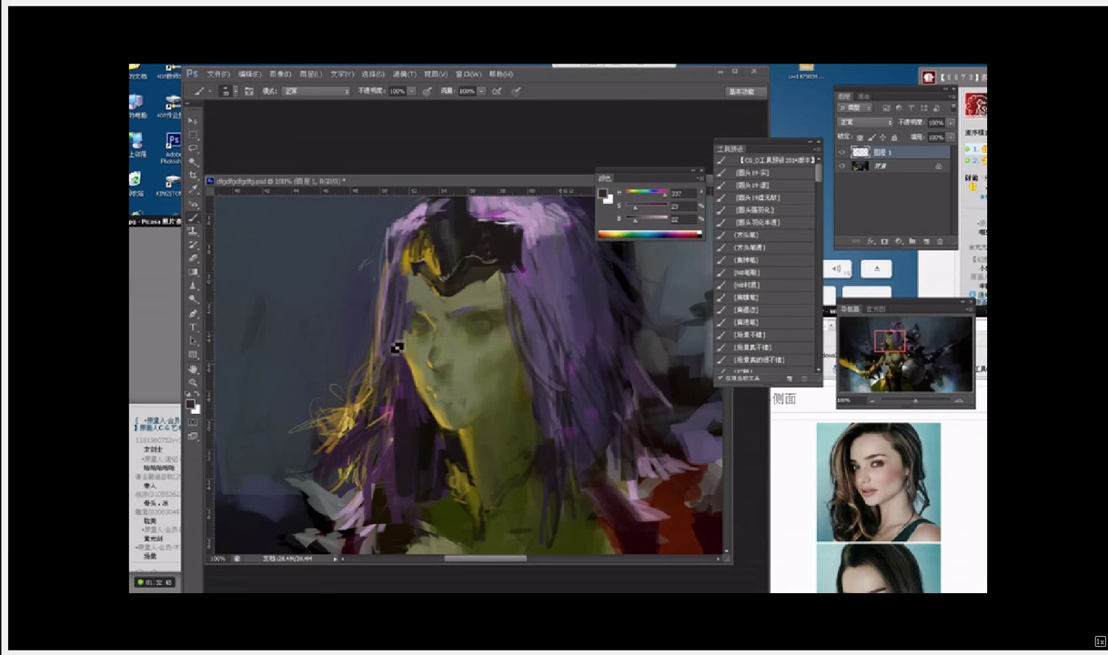
key("i")
left_click(391, 412)
key("b")
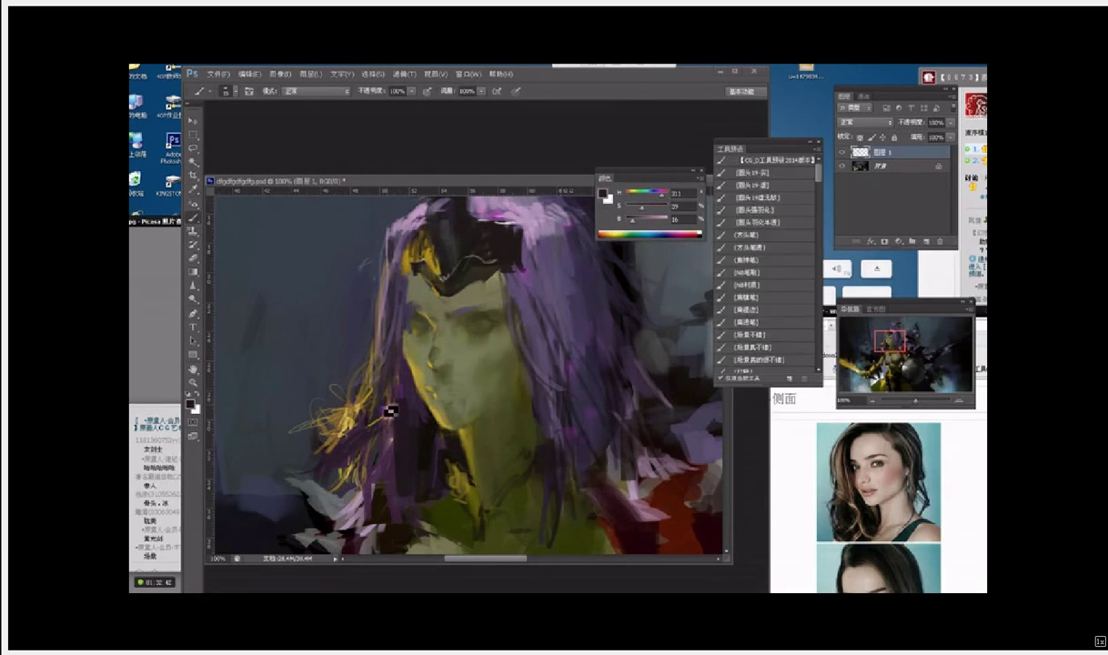
key("bracketright")
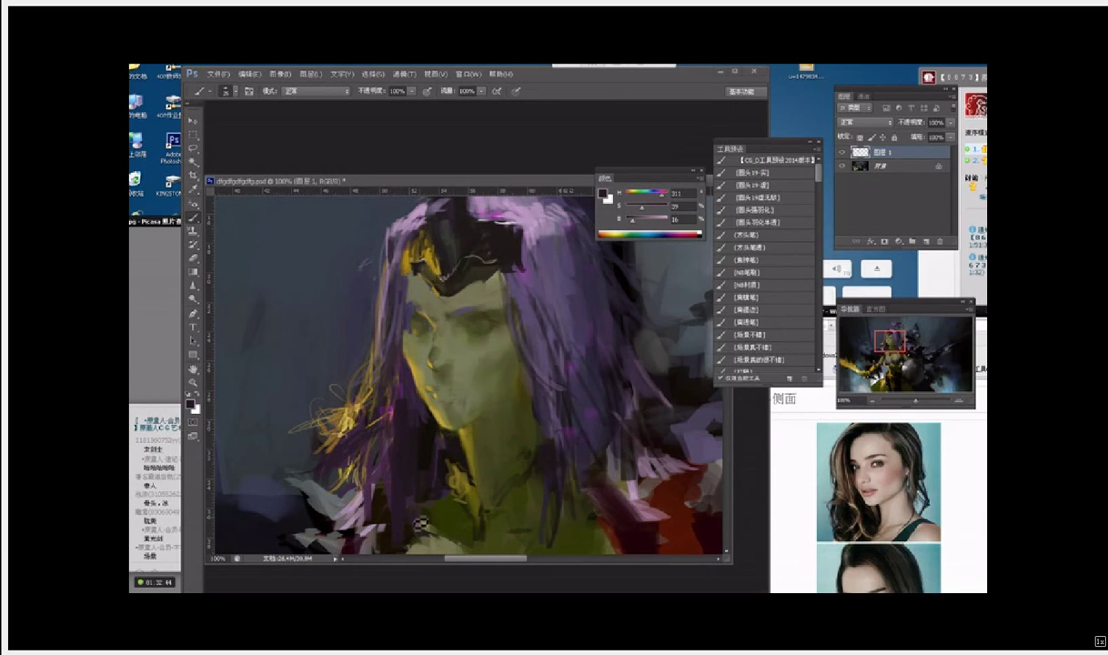
Step: Extend the shaded-side hair locks over the shoulder with dark plum and deeper purples sampled from the hair
left_click_drag(576, 482, 586, 538)
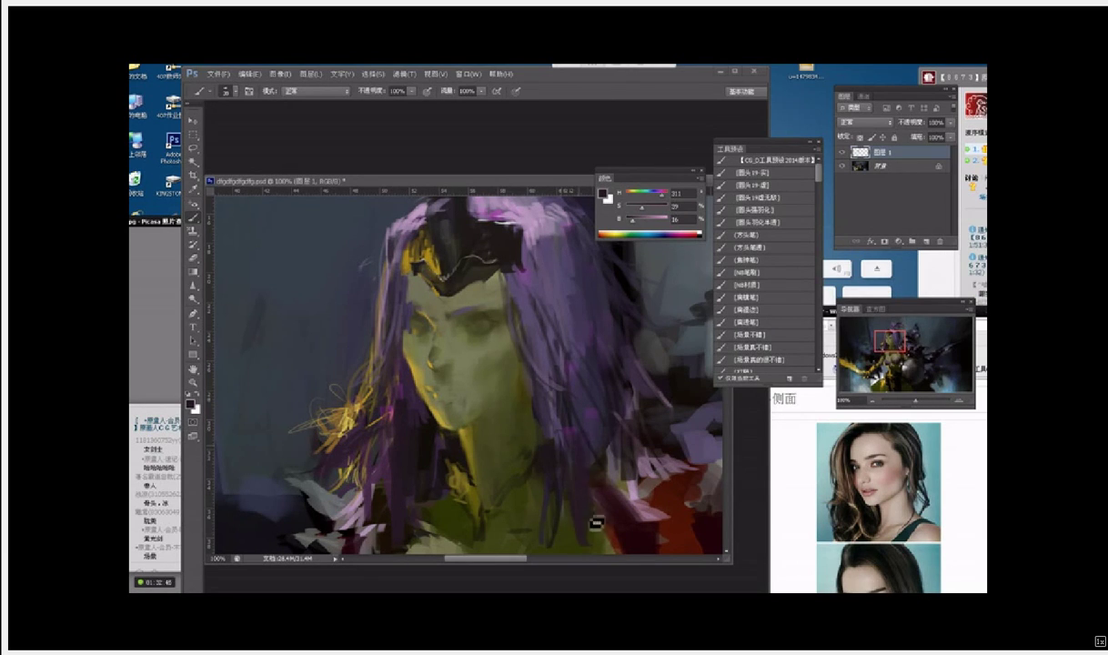
left_click(596, 395, "alt")
left_click_drag(588, 398, 599, 455)
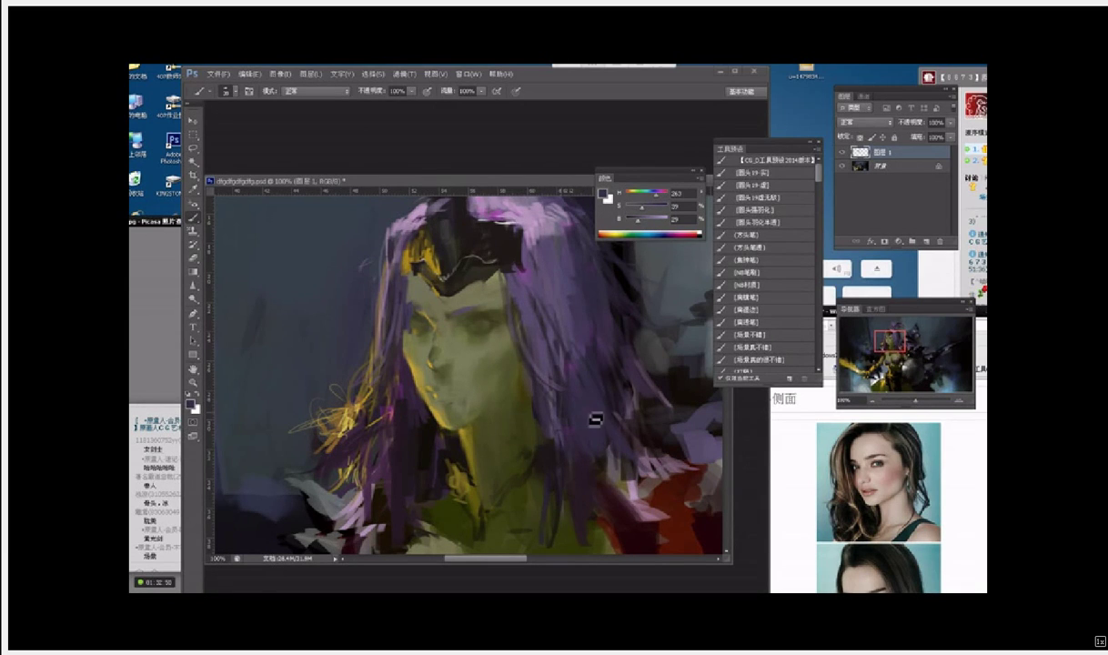
left_click(589, 309, "alt")
left_click_drag(596, 364, 648, 470)
Step: Add pale lavender strands to the shaded-side hair ends above the red shoulder, using the highlight color from the crown
left_click(545, 220, "alt")
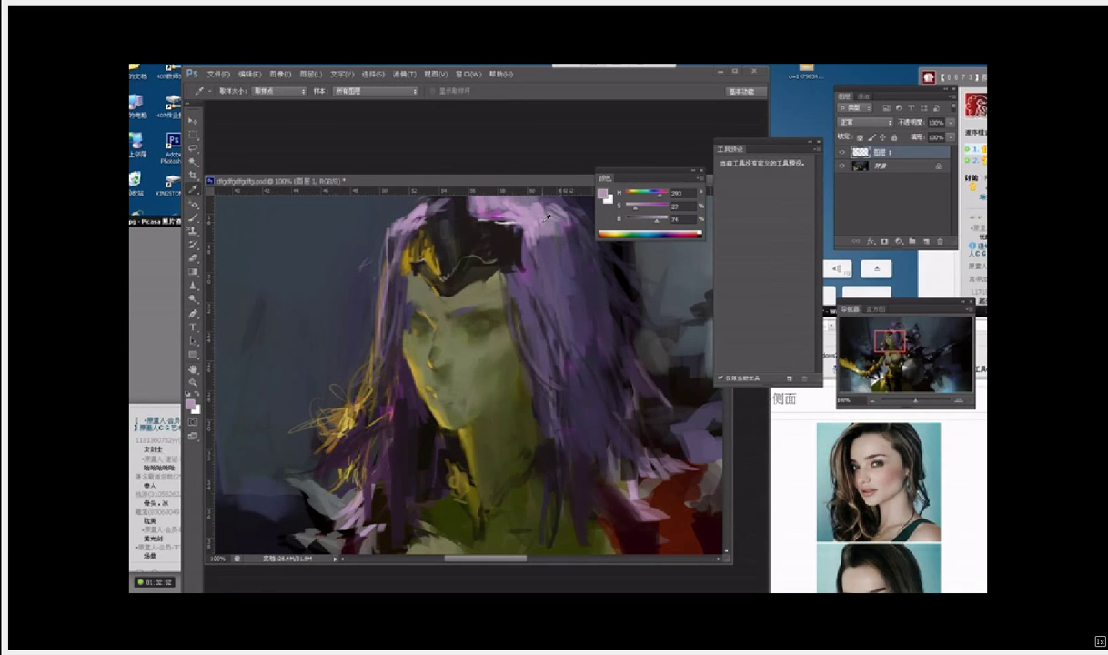
key("b")
left_click_drag(608, 432, 665, 497)
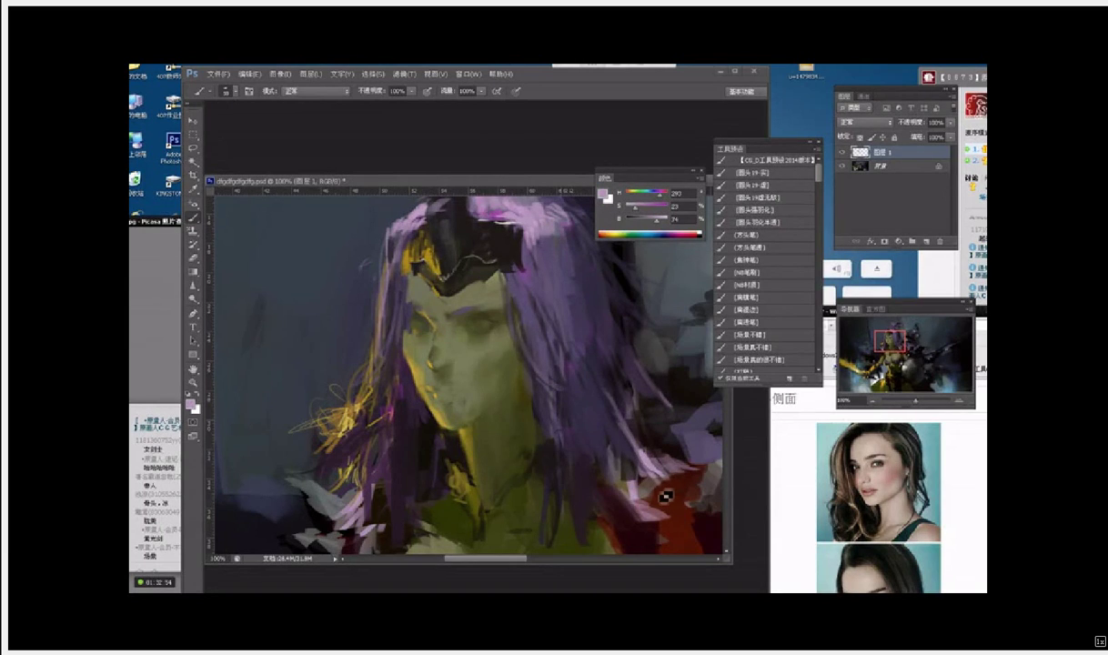
left_click_drag(594, 397, 653, 514)
mouse_move(579, 452)
left_mouse_down()
mouse_move(600, 513)
mouse_move(602, 479)
left_mouse_up()
mouse_move(588, 418)
left_mouse_down()
mouse_move(609, 477)
mouse_move(629, 492)
mouse_move(604, 458)
mouse_move(594, 515)
left_mouse_up()
Step: Refine the hair locks beside the shaded neck with purples sampled from the surrounding strands
left_click(589, 383, "alt")
left_click(588, 482, "alt")
mouse_move(557, 427)
left_mouse_down()
mouse_move(561, 495)
mouse_move(579, 482)
left_mouse_up()
left_click(575, 377, "alt")
Step: Block in a small skull emblem on the front of the headpiece with sampled lavender, dark brown and pinkish grey
left_click_drag(597, 337, 661, 396)
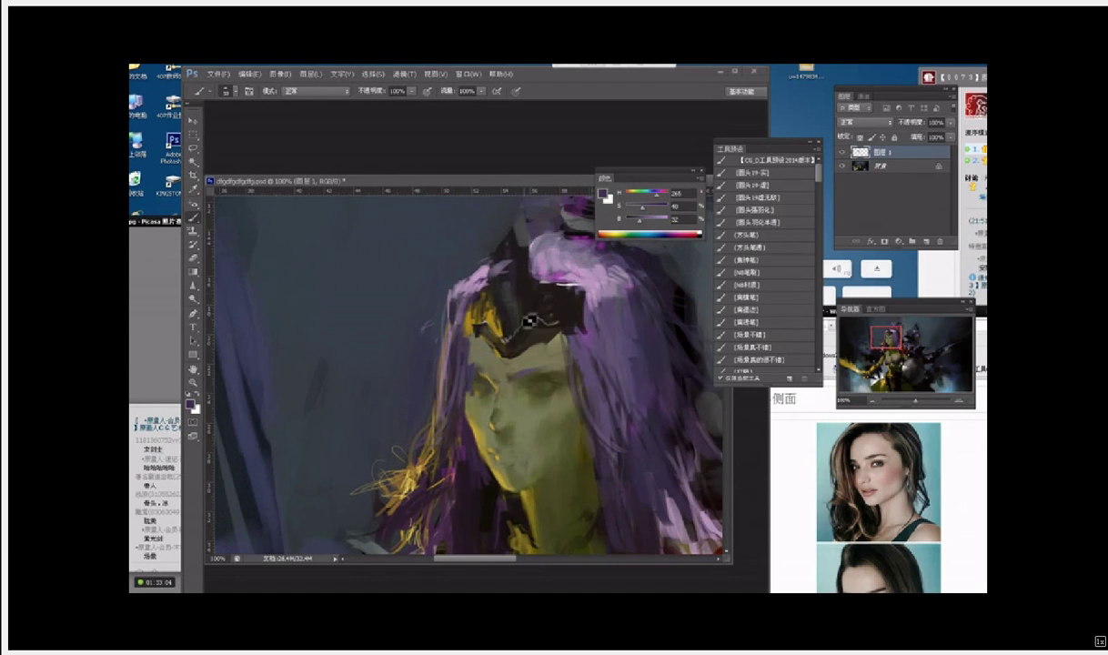
left_click(575, 282, "alt")
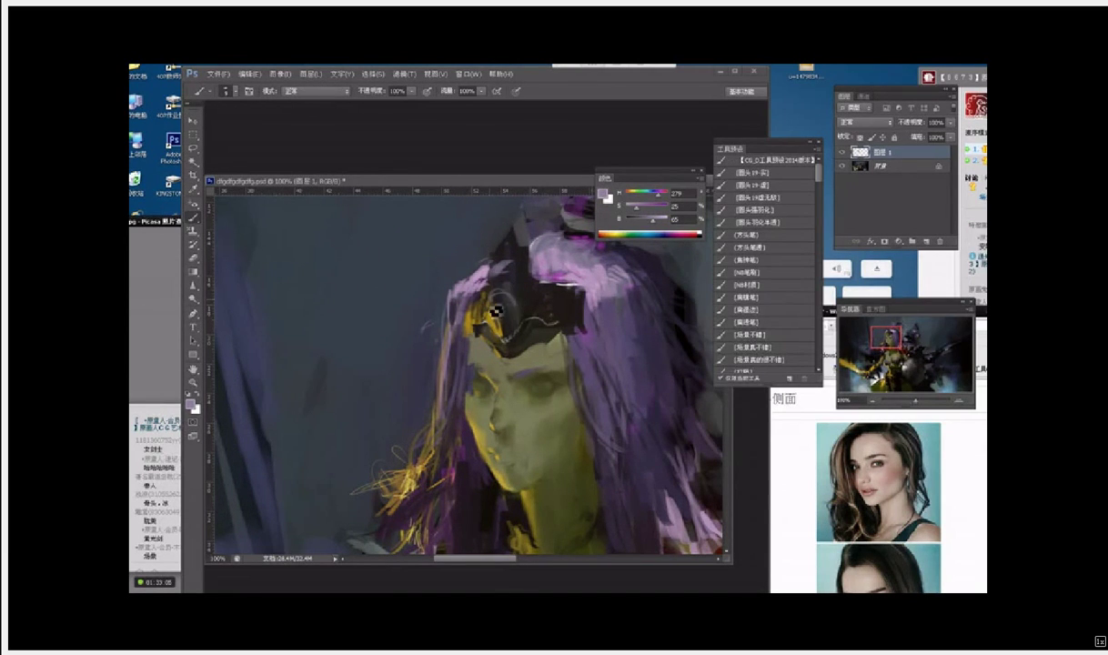
mouse_move(499, 311)
left_mouse_down()
mouse_move(506, 344)
mouse_move(525, 324)
left_mouse_up()
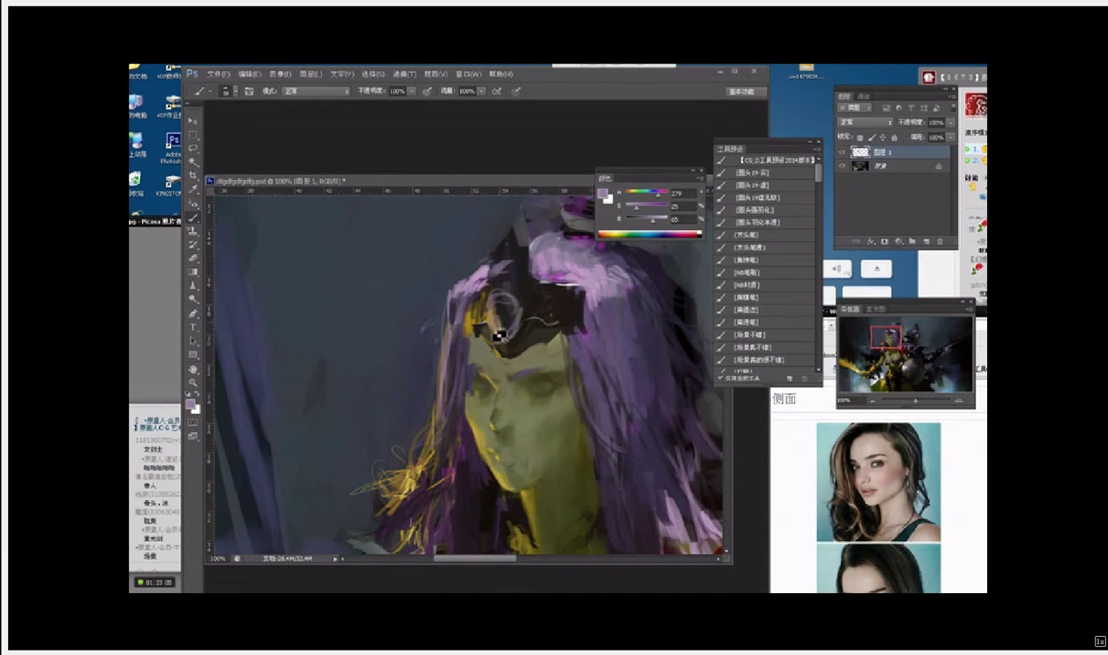
left_click(525, 333, "alt")
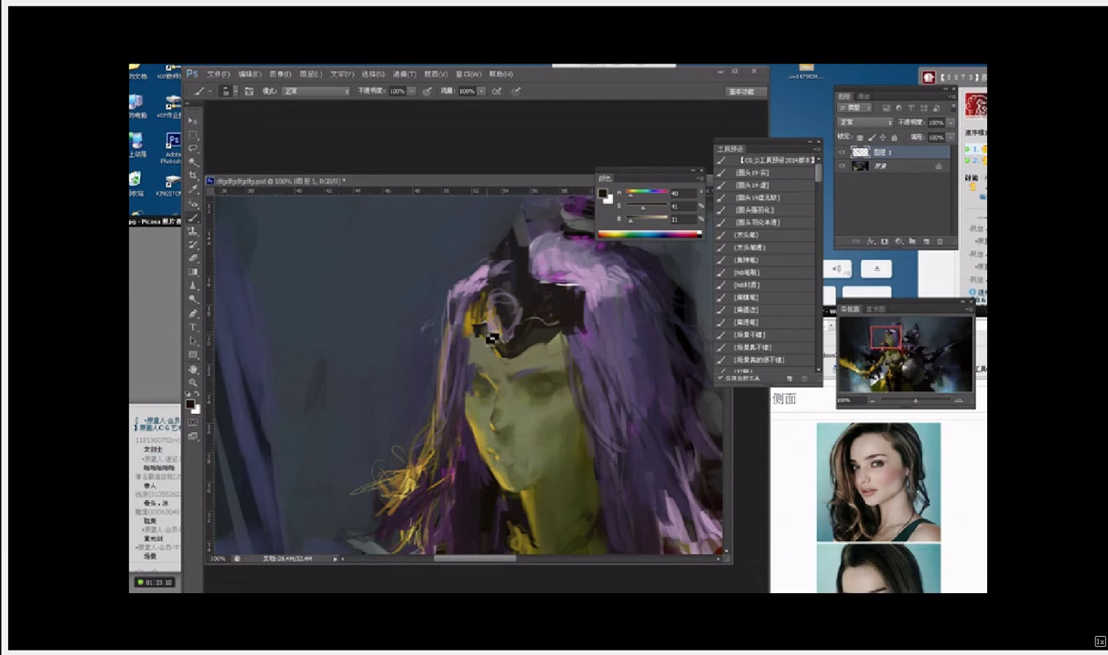
mouse_move(492, 337)
left_mouse_down()
mouse_move(518, 326)
mouse_move(500, 314)
mouse_move(505, 301)
mouse_move(494, 339)
left_mouse_up()
left_click(502, 312, "alt")
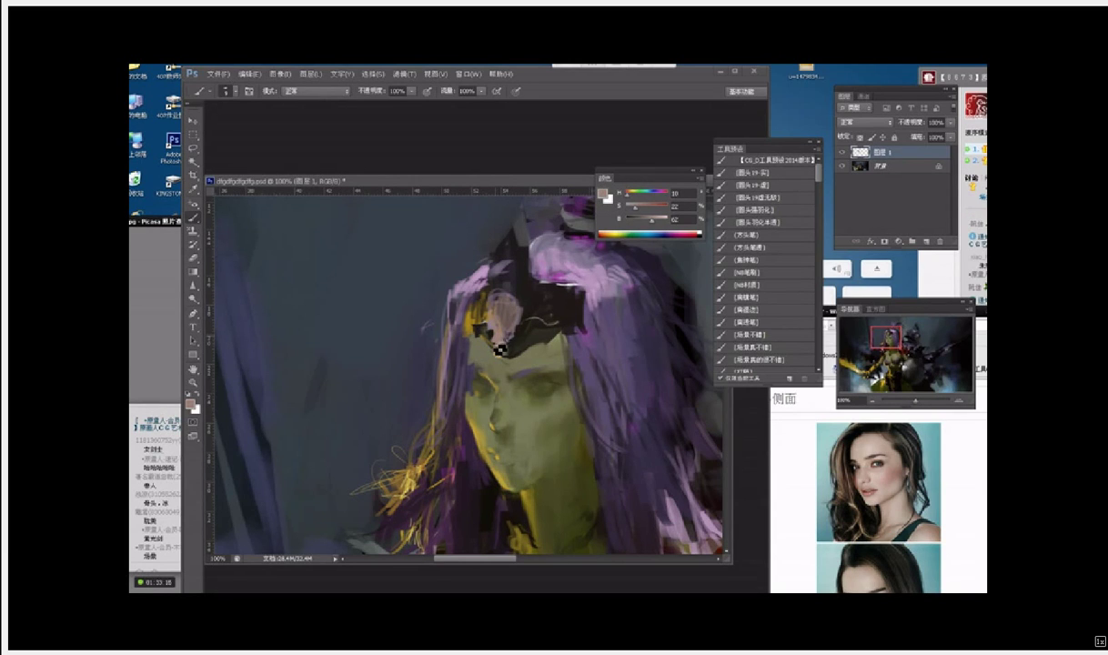
Step: Carve the skull emblem's eye sockets, nose and jaw by alternating sampled dark brown and pinkish grey
left_click(500, 323, "alt")
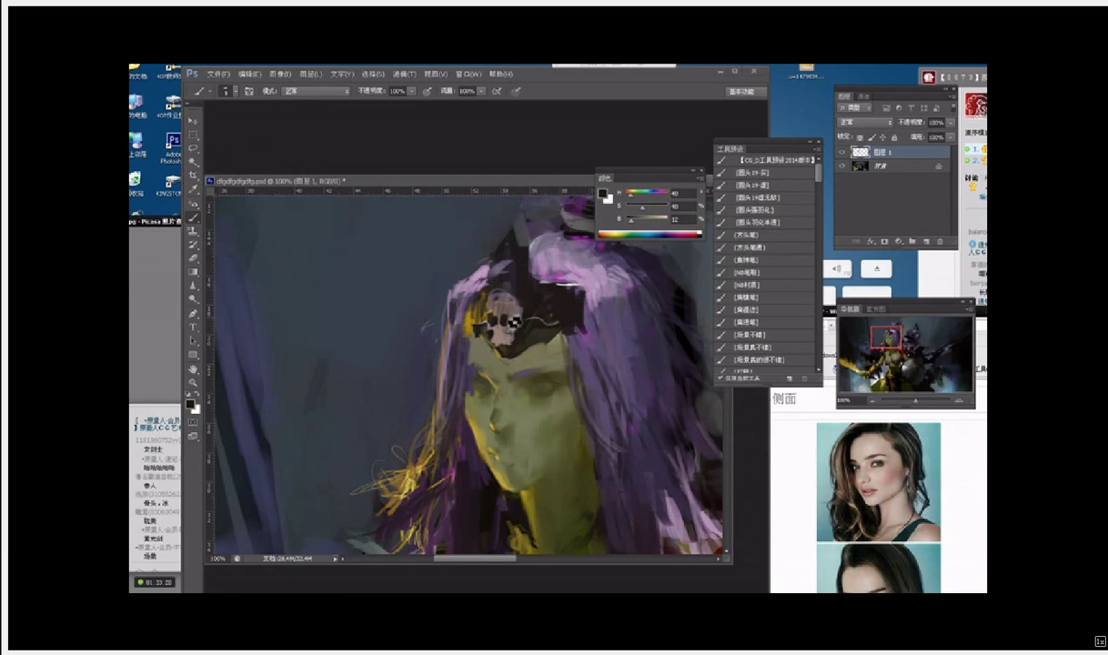
left_click_drag(507, 323, 502, 327)
left_click(502, 333, "alt")
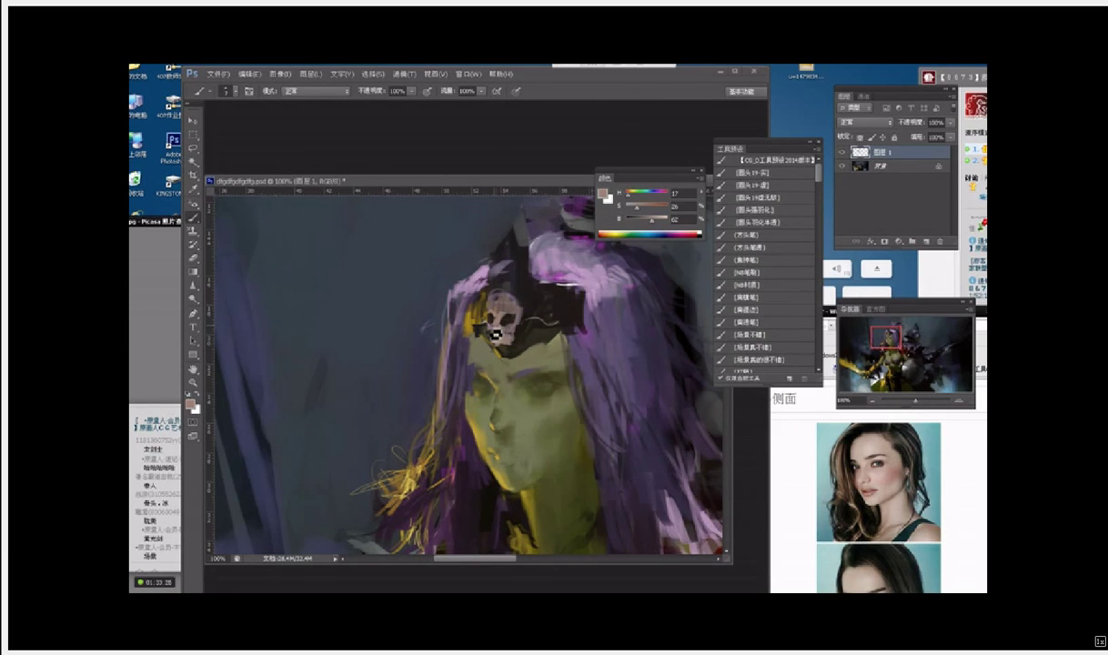
left_click(501, 322, "alt")
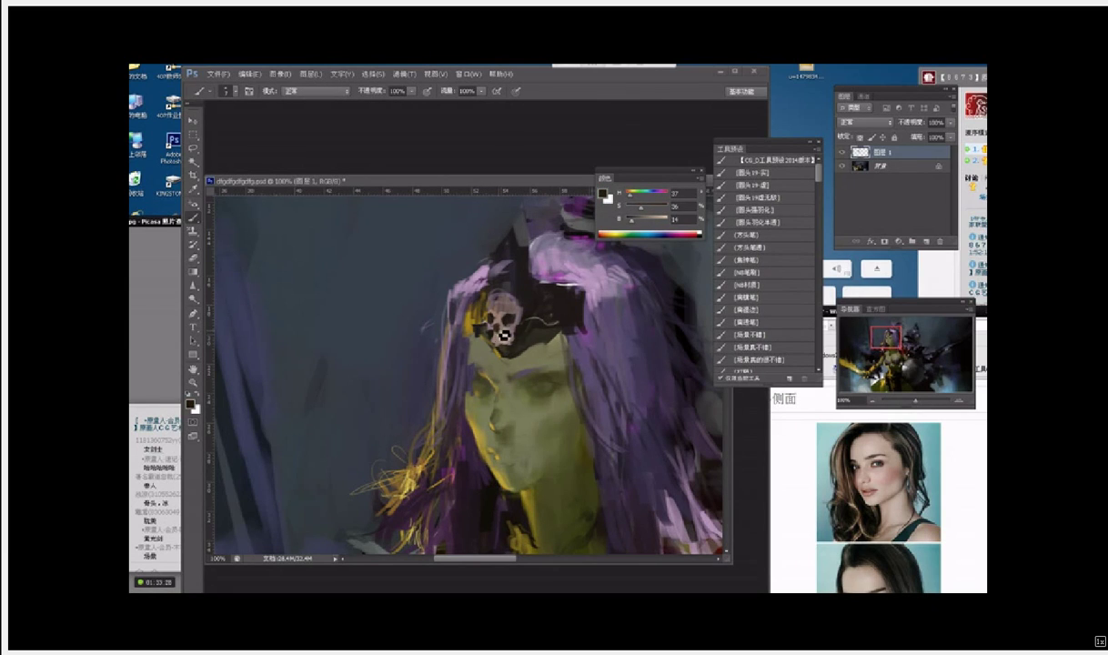
left_click(503, 330, "alt")
left_click(506, 322, "alt")
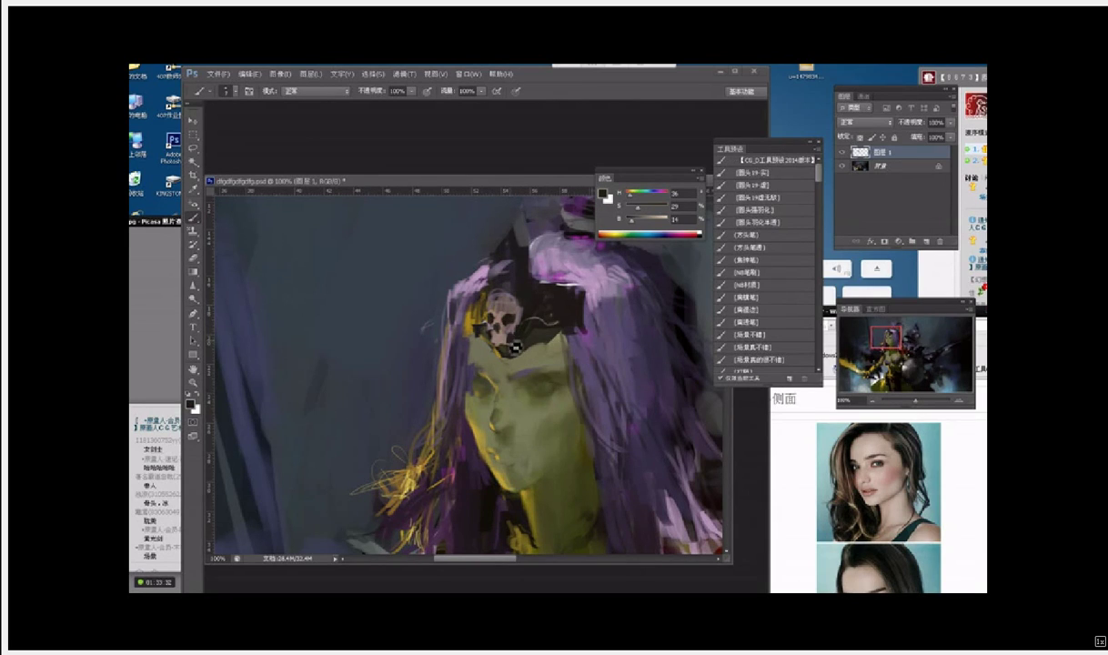
left_click_drag(497, 333, 513, 339)
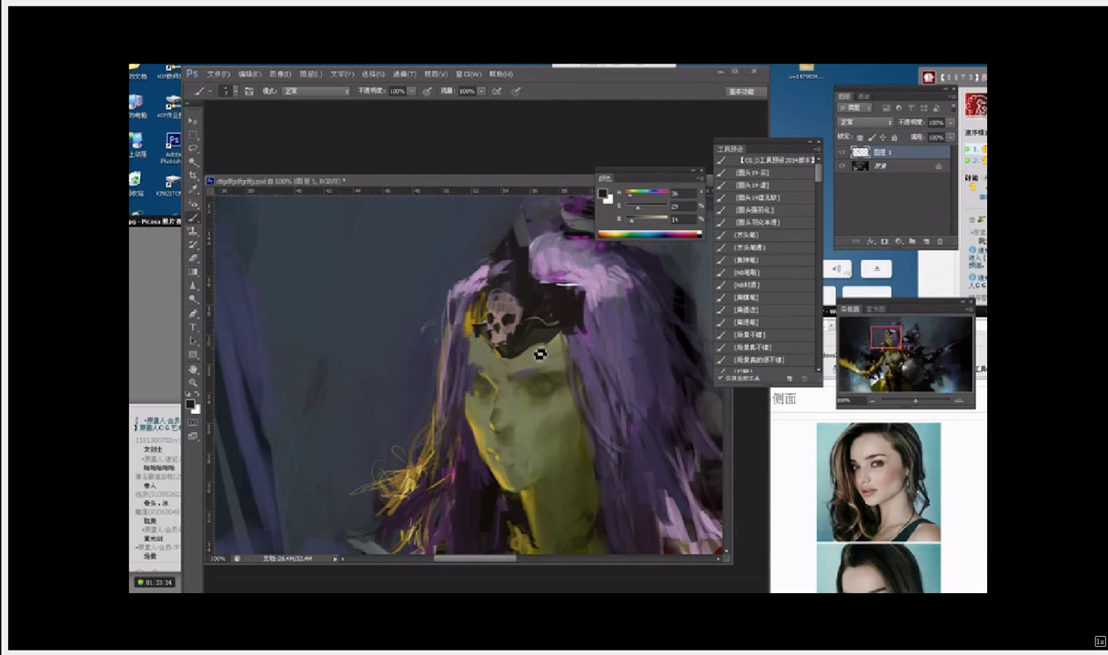
Step: Repaint the skull emblem's face with its sampled pinkish grey and reshape the eye sockets
key("alt")
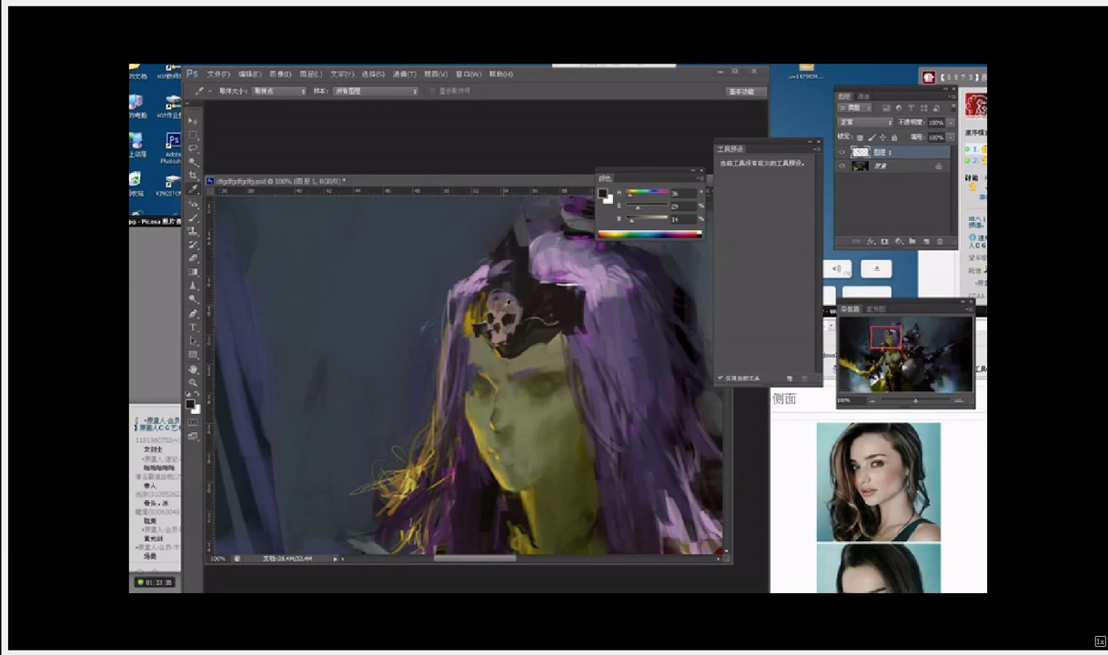
left_click(499, 313, "alt")
left_click_drag(498, 309, 491, 339)
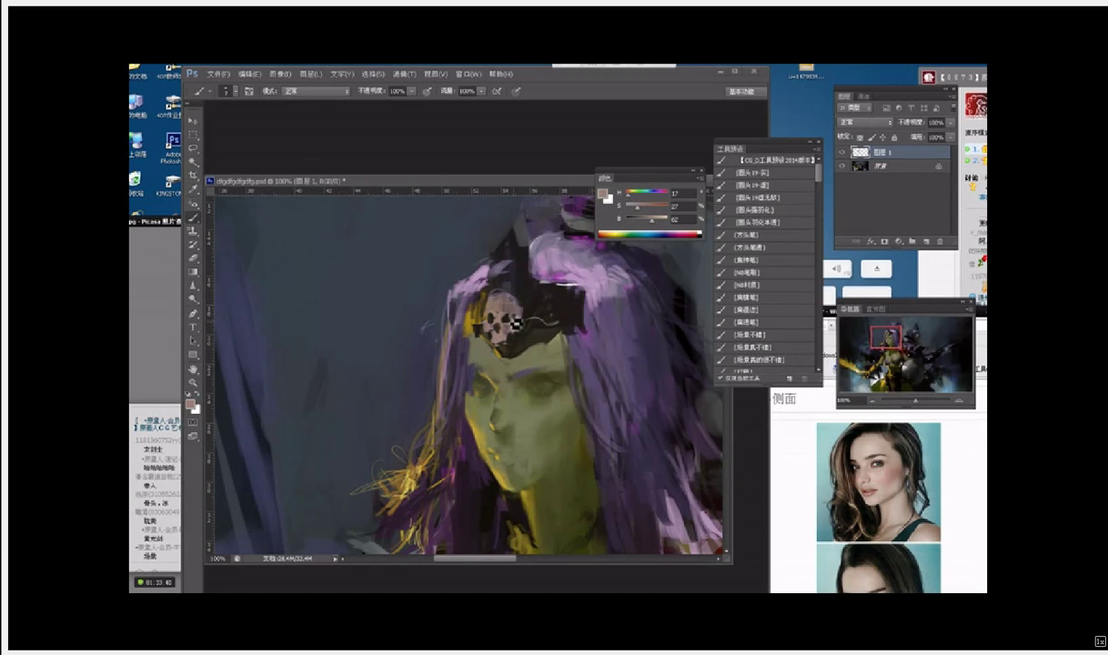
left_click(495, 307, "alt")
mouse_move(492, 319)
left_mouse_down()
mouse_move(482, 328)
mouse_move(494, 327)
left_mouse_up()
Step: Shape the skull emblem's lower jaw with pinkish grey and trim around it with dark brown sampled from the headpiece
left_click(469, 317, "alt")
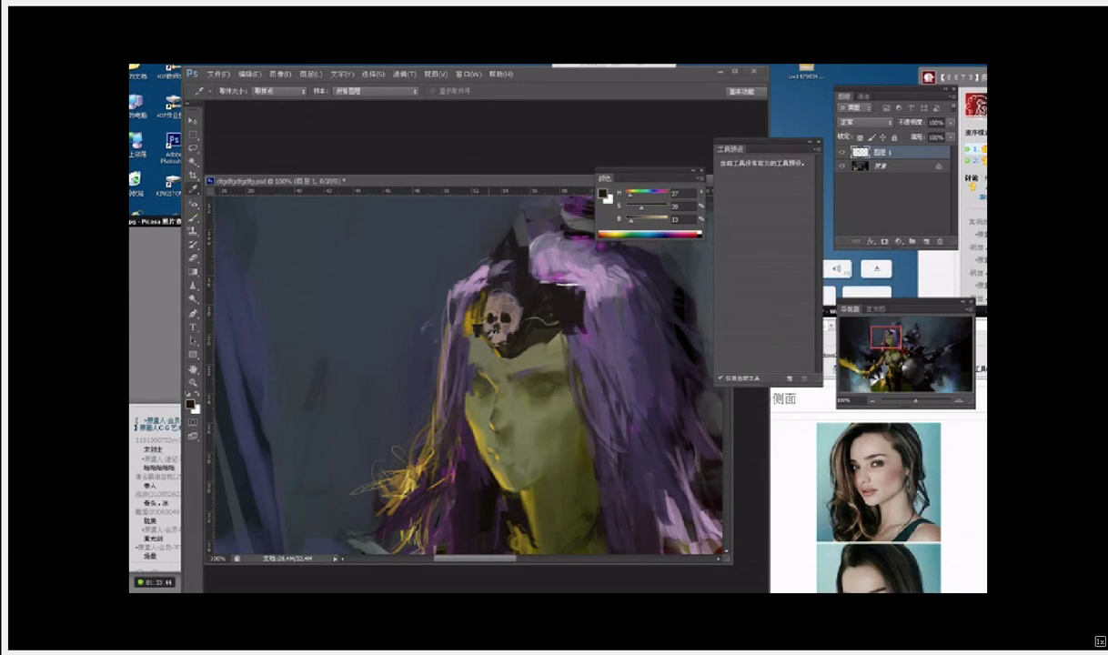
left_click(498, 324, "alt")
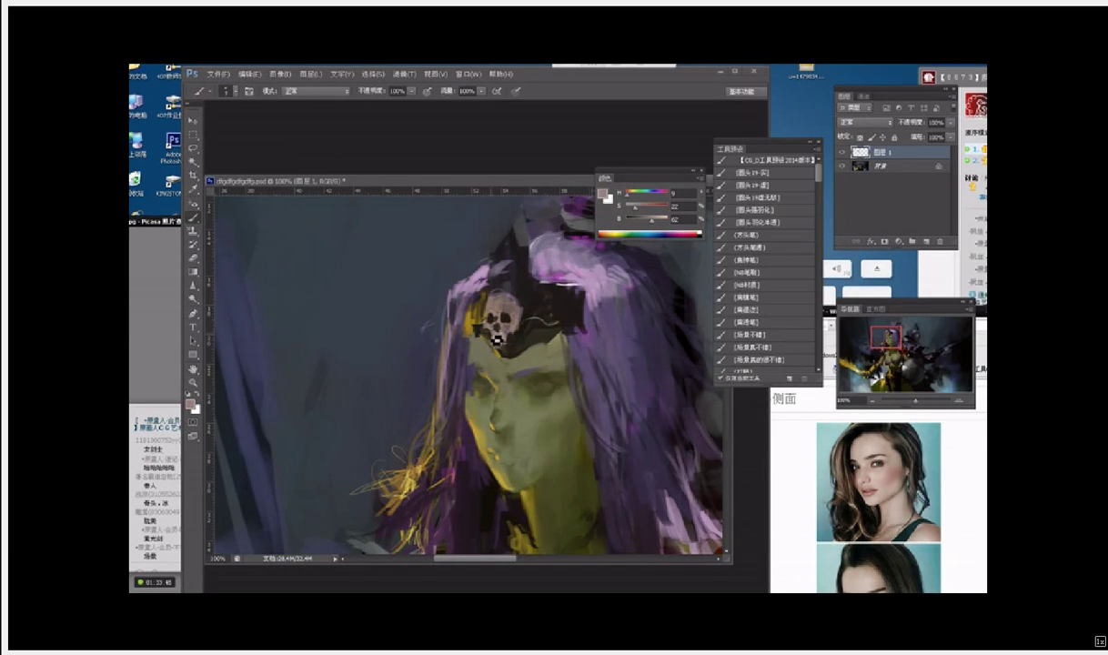
left_click_drag(496, 332, 498, 344)
left_click(500, 347, "alt")
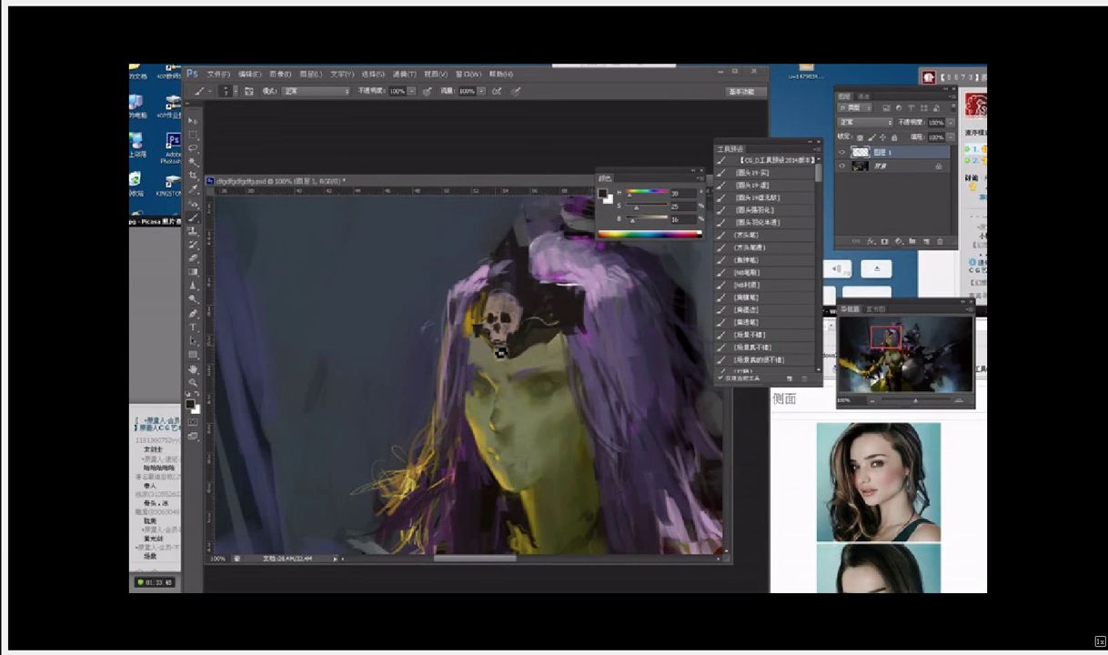
Step: Set the brush color to a gold sampled from the lit side of the face
left_click(494, 428, "alt")
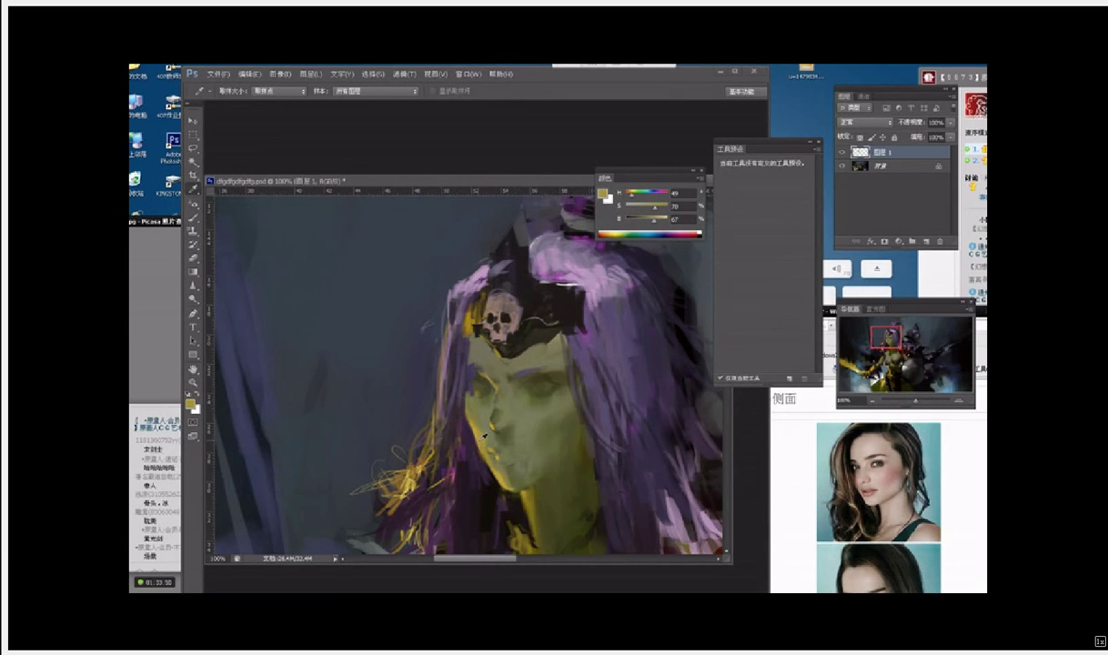
key("ctrl+plus")
key("ctrl+plus")
left_click_drag(551, 295, 517, 388)
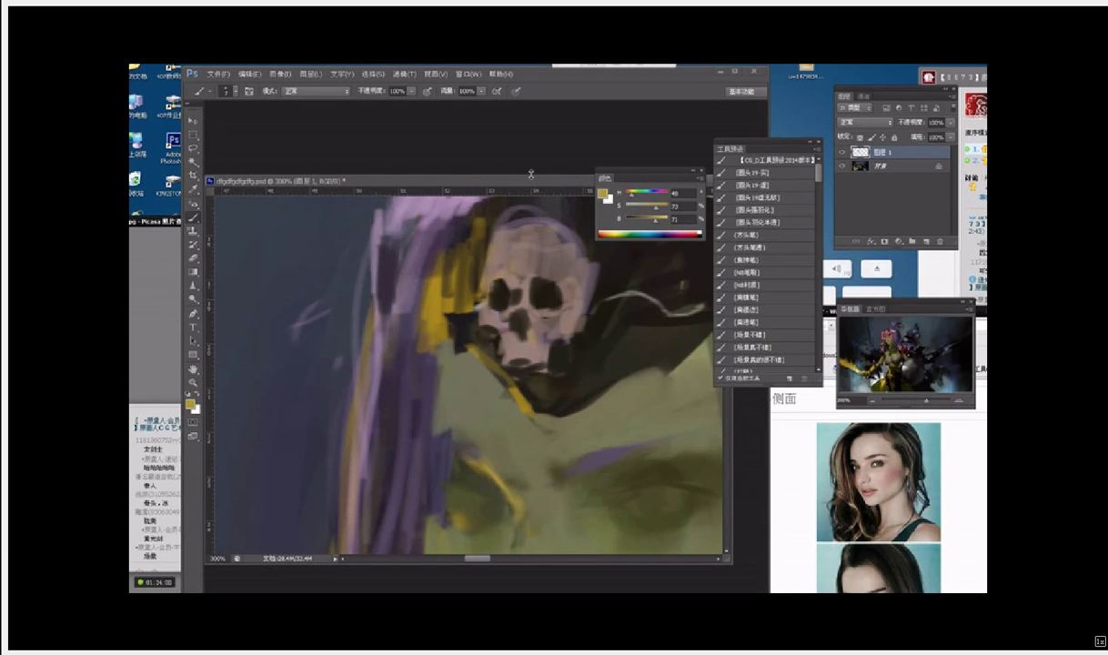
Step: Save the painting with maximum compatibility enabled and move the color panel clear of the skull emblem
left_click_drag(529, 181, 534, 174)
key("ctrl+s")
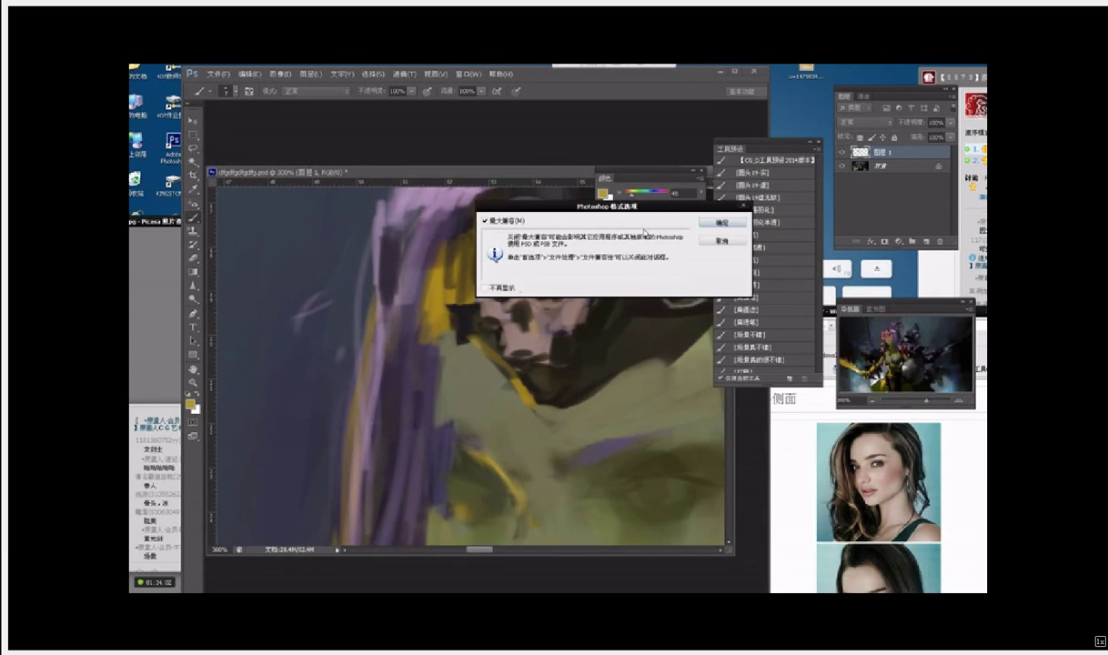
left_click(717, 224)
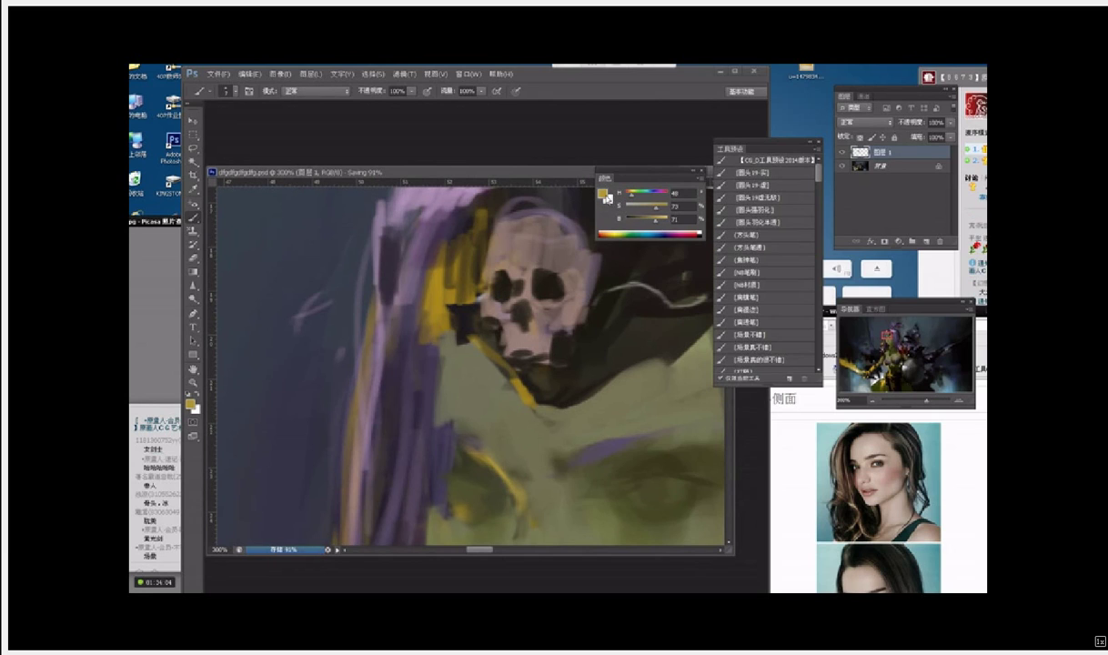
left_click_drag(640, 175, 638, 151)
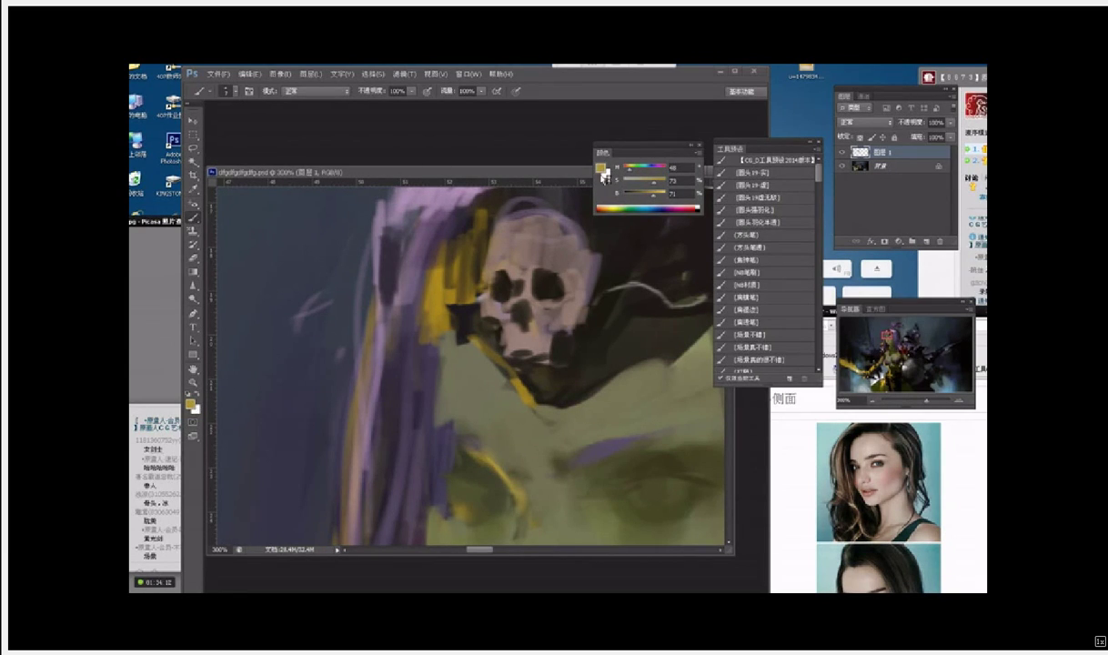
Step: Move the color panel up slightly, set the brush color's hue to 54, and save the painting
left_click_drag(693, 157, 693, 144)
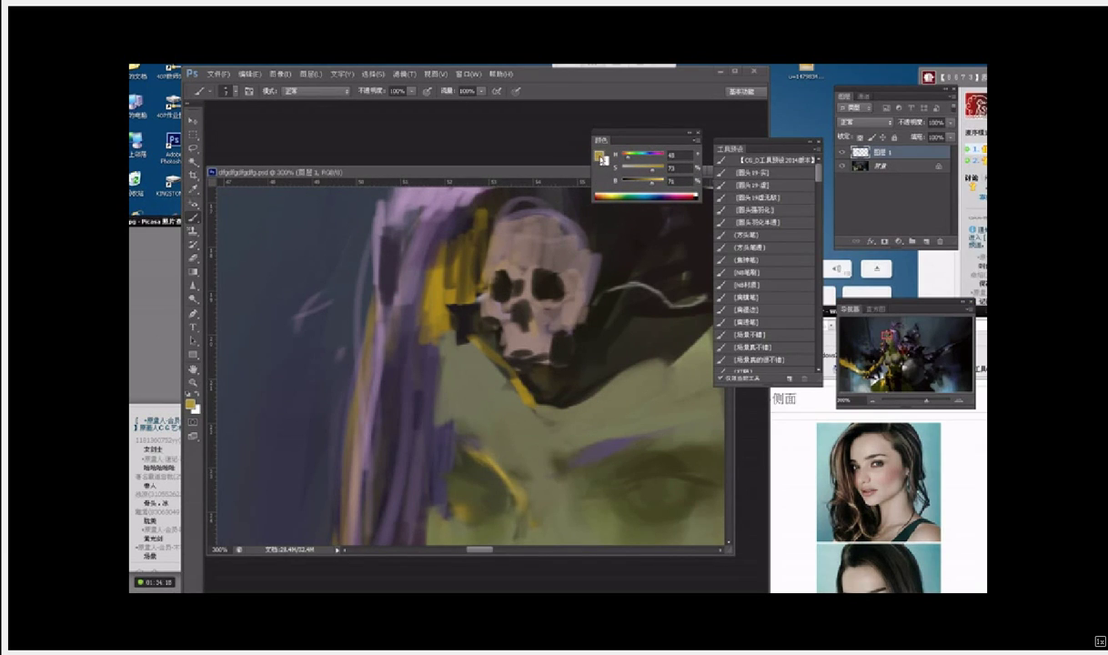
left_click_drag(628, 160, 629, 160)
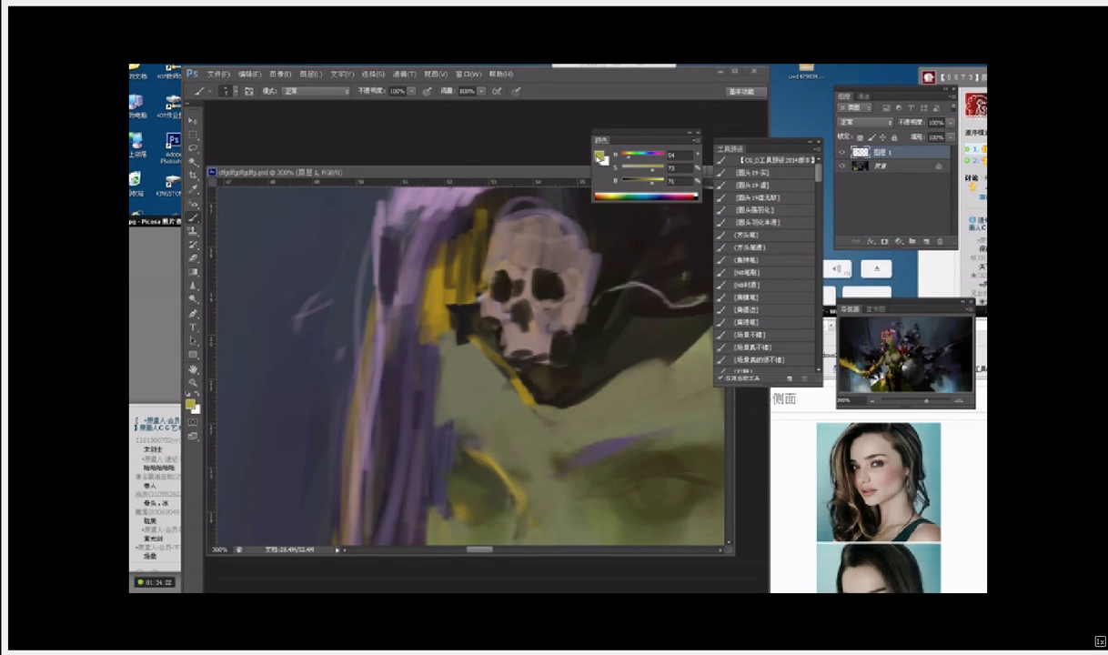
key("ctrl+s")
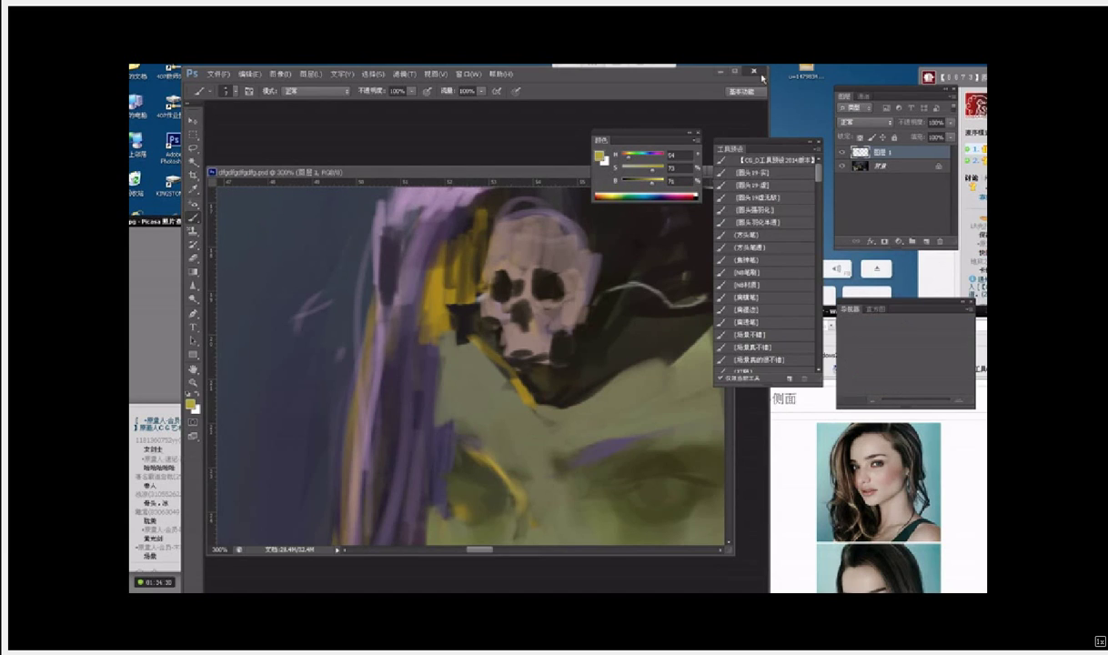
Step: Put the Photoshop window away, launch Photoshop CS6 again from the desktop, and reposition the browser window with the model reference photos
left_click(719, 70)
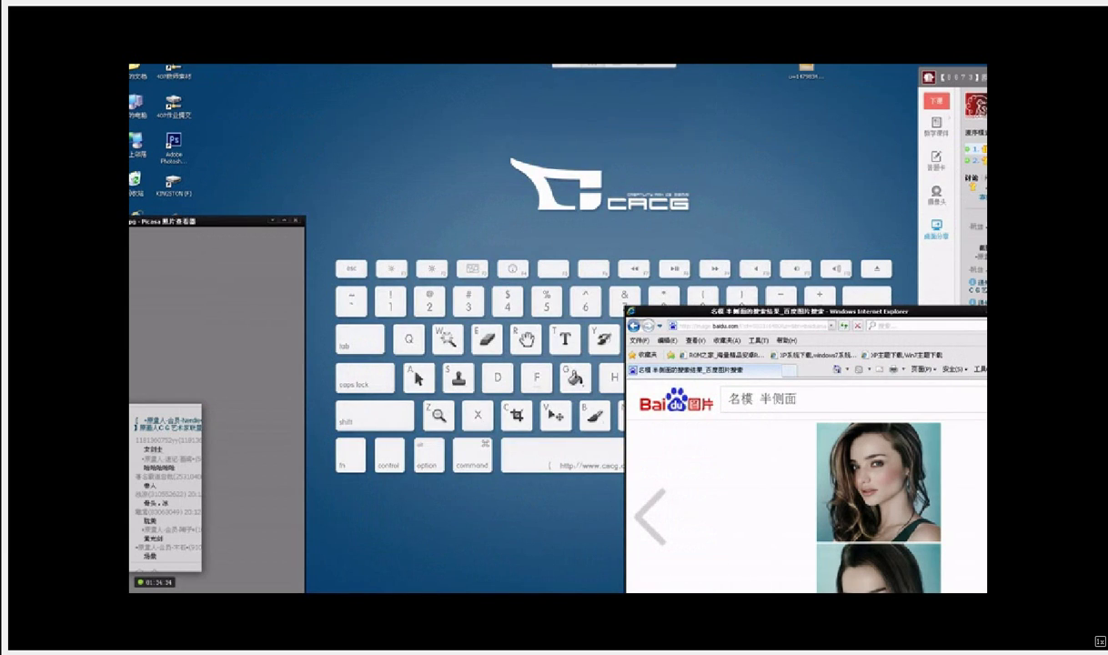
double_click(178, 155)
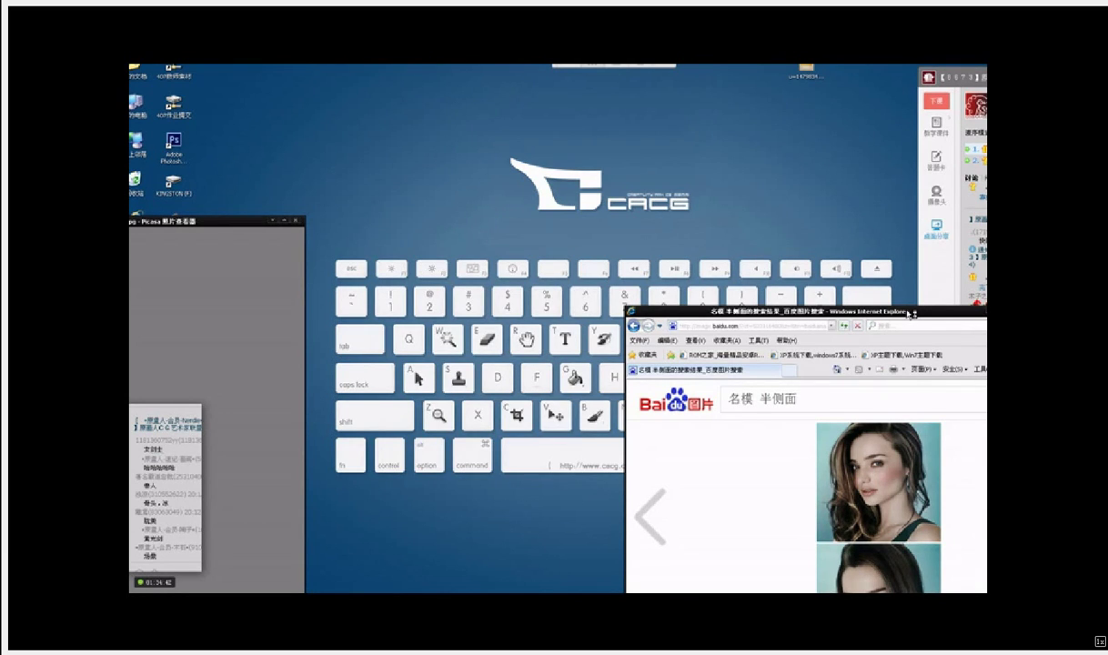
left_click_drag(910, 313, 804, 290)
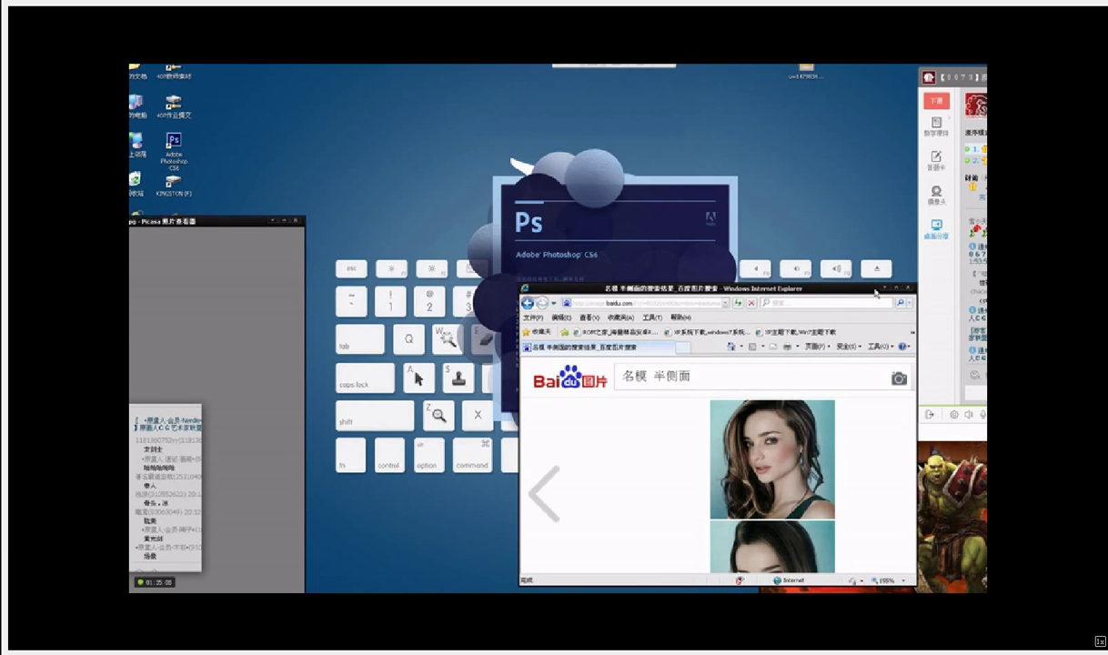
left_click_drag(852, 288, 879, 304)
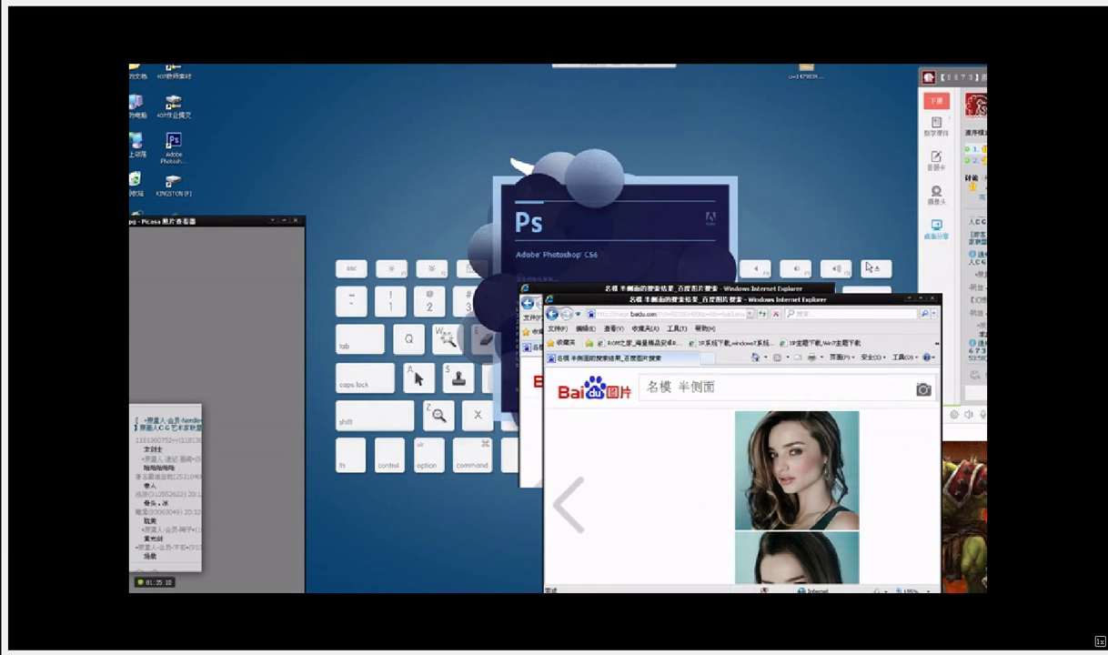